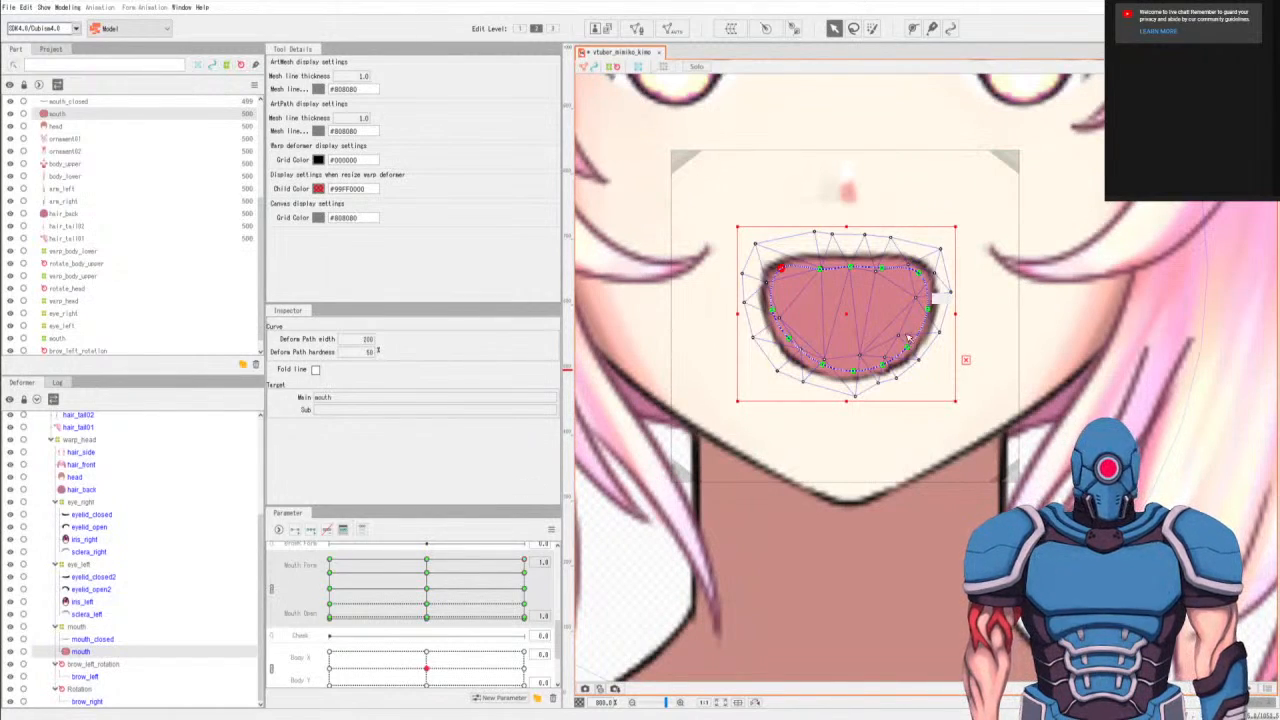
Refine the upper corners and left side of the wide-open mouth mesh at Mouth Form 1.0 and Mouth Open 1.0 using the deform path points.
click(920, 269)
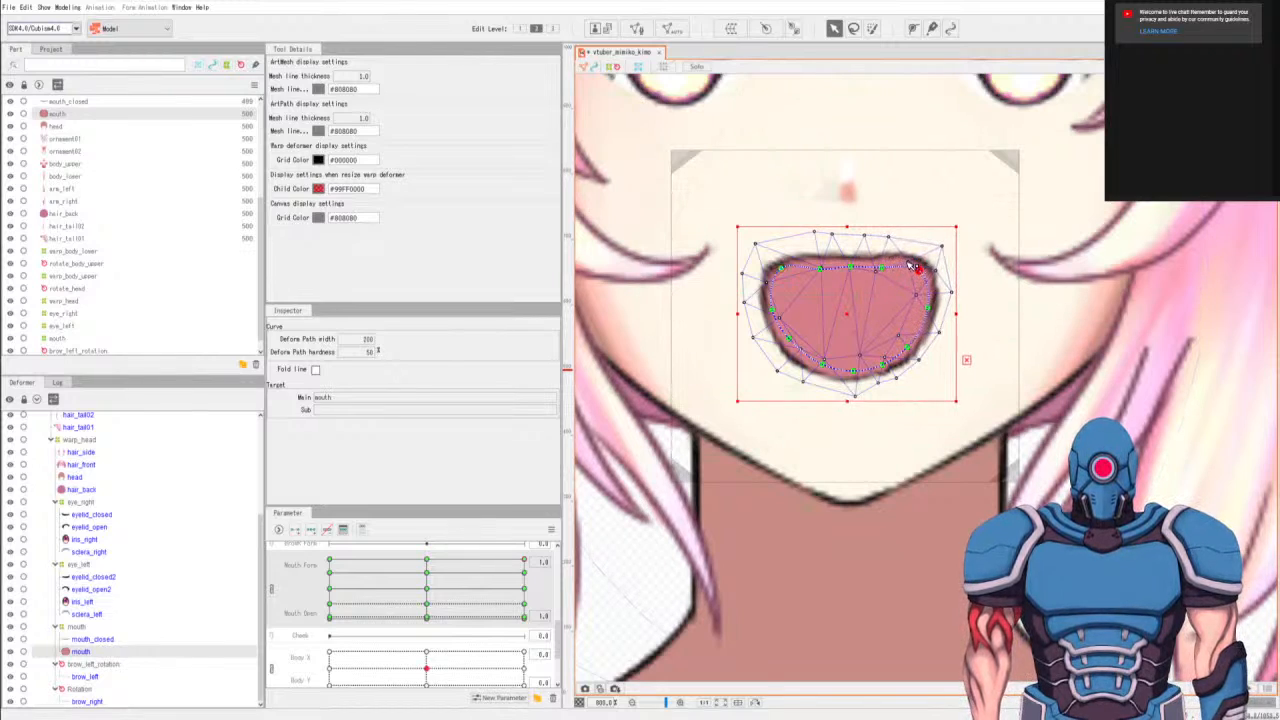
click(945, 252)
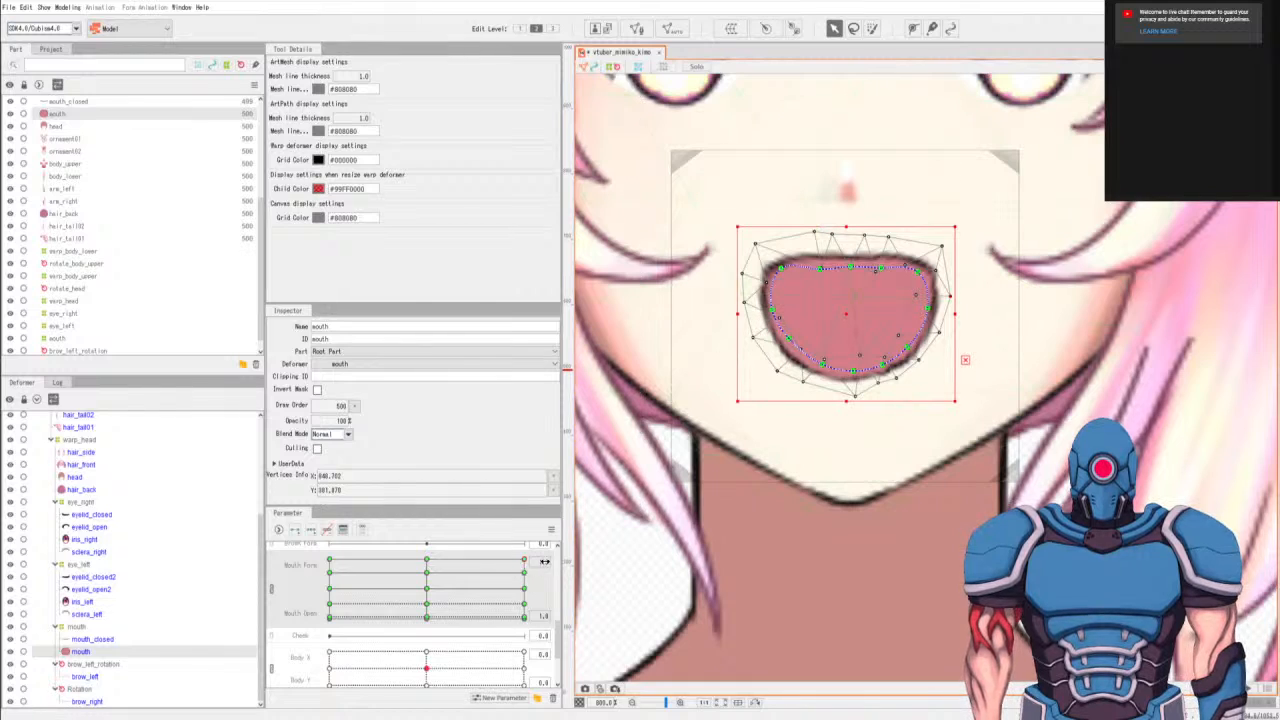
click(524, 573)
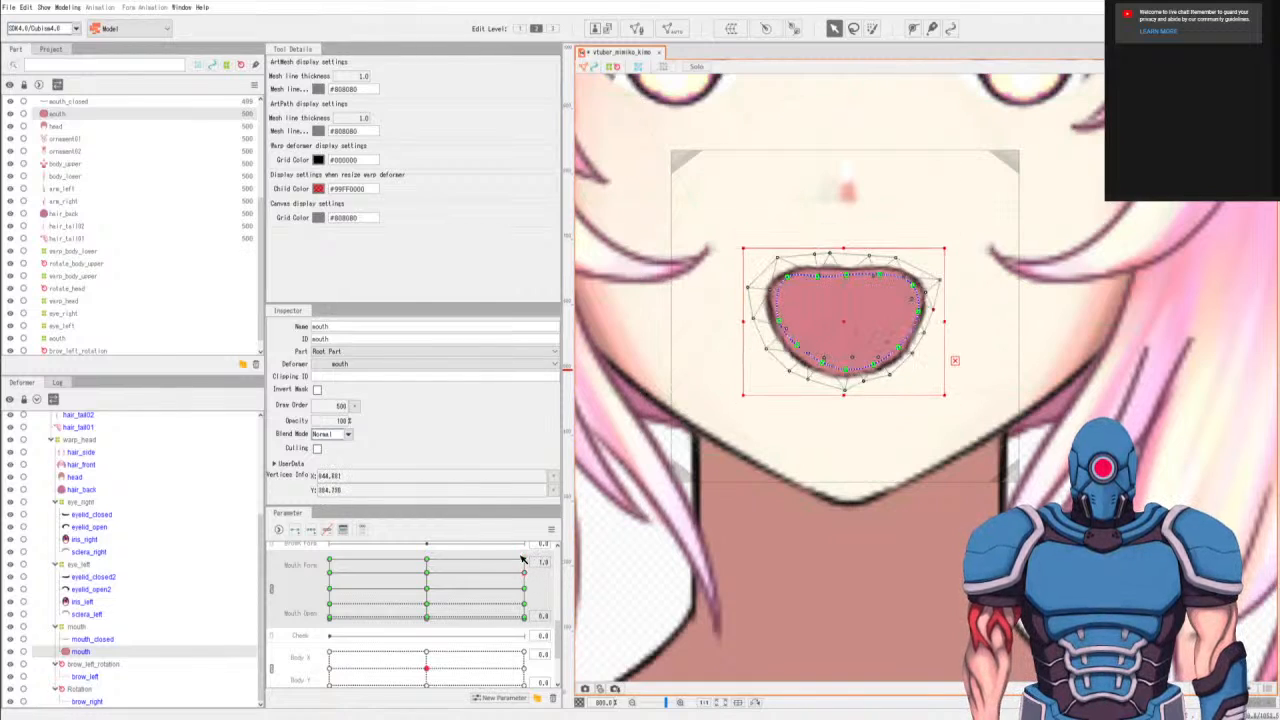
click(522, 559)
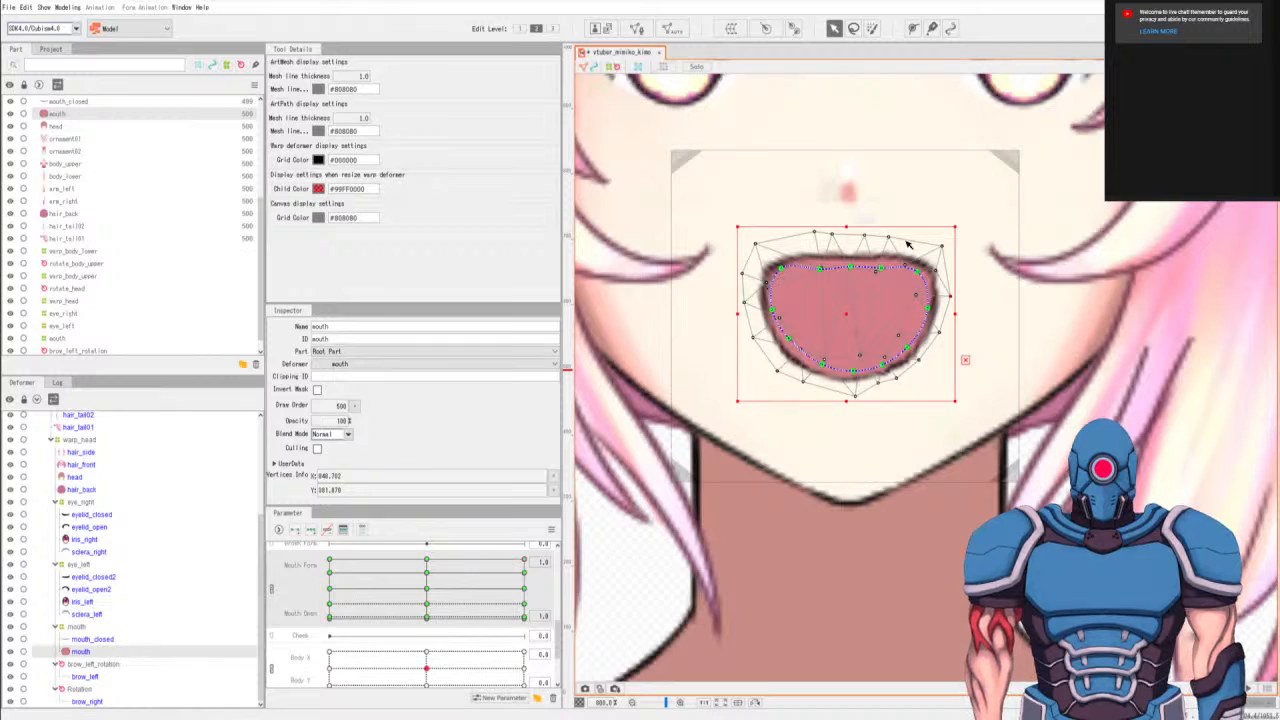
drag(780, 268, 788, 342)
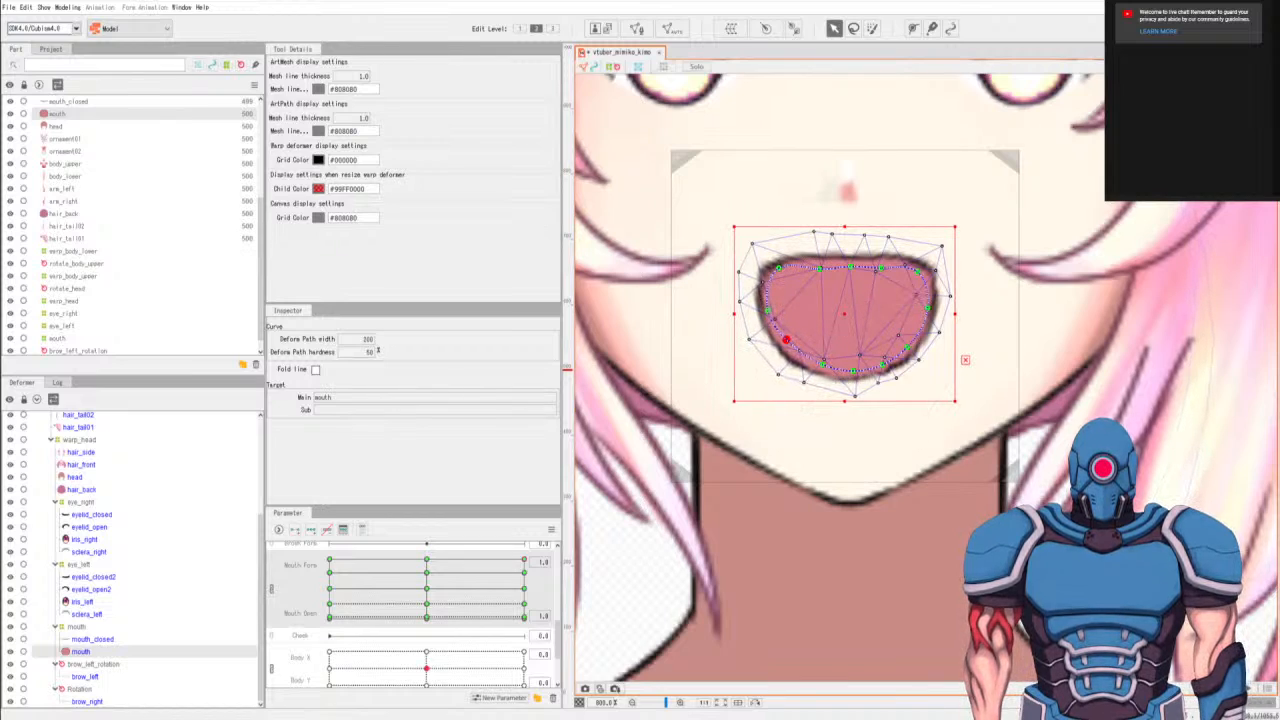
click(527, 577)
click(527, 562)
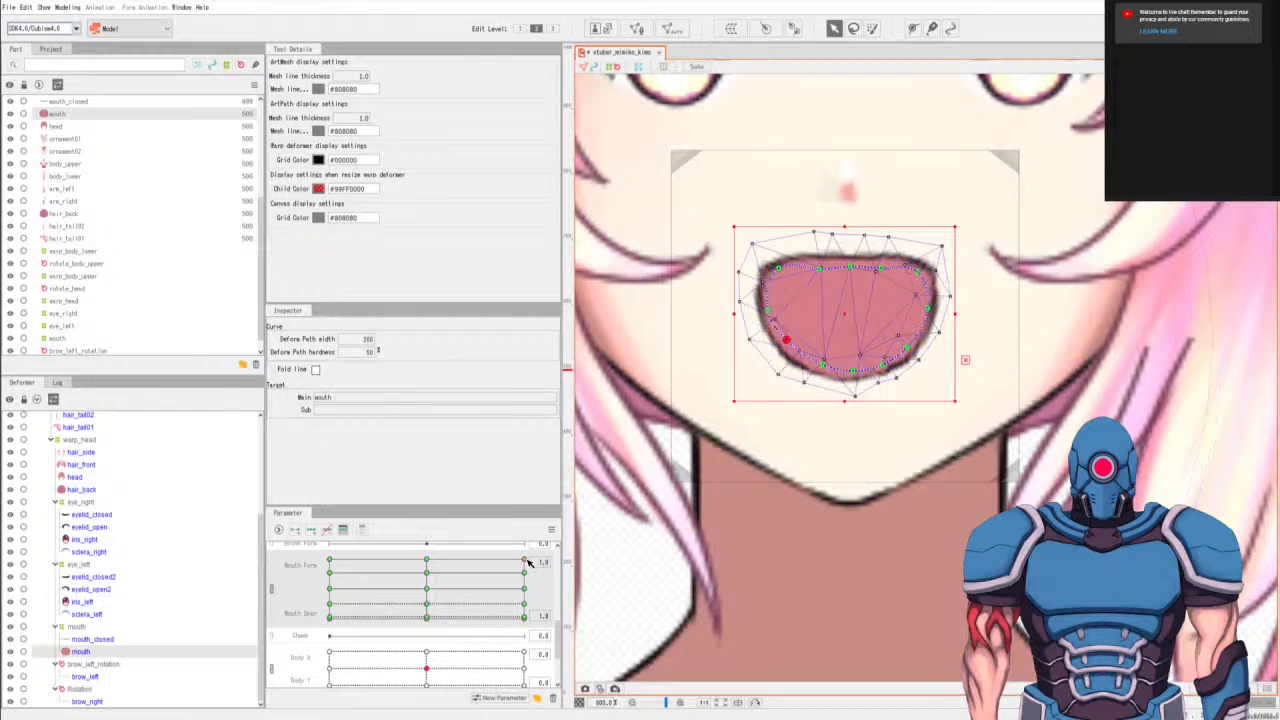
click(778, 270)
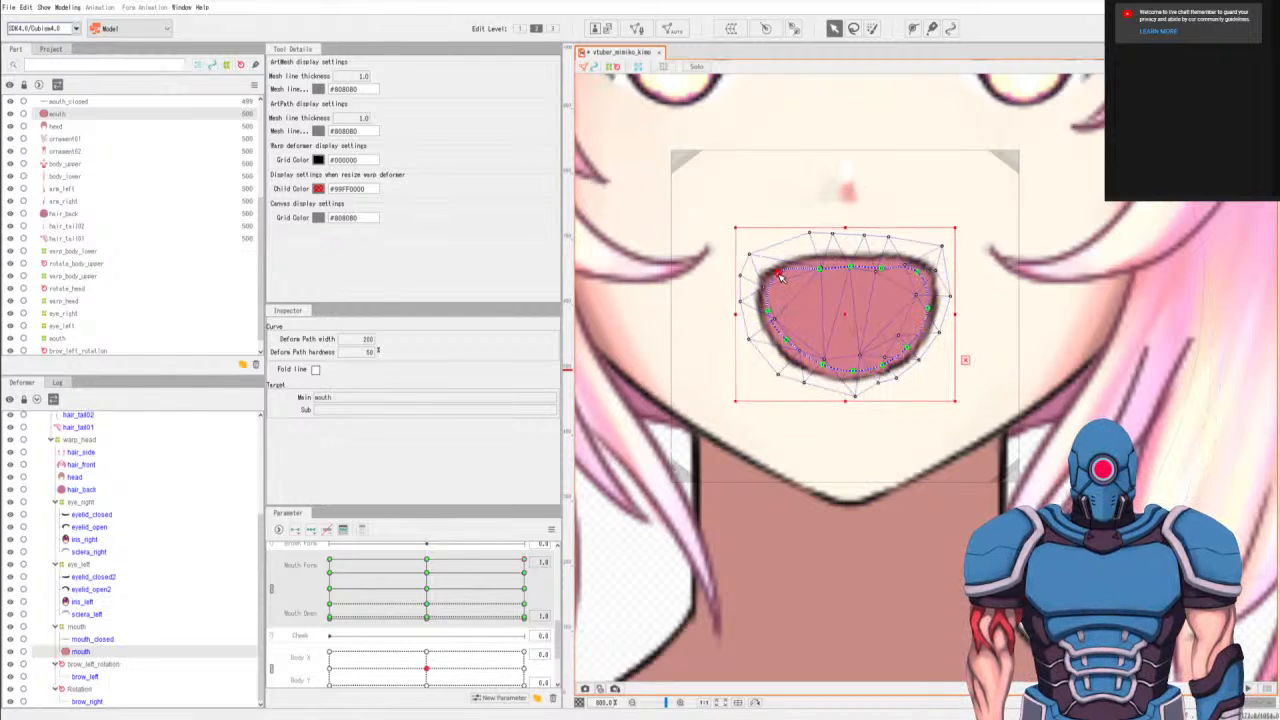
click(920, 278)
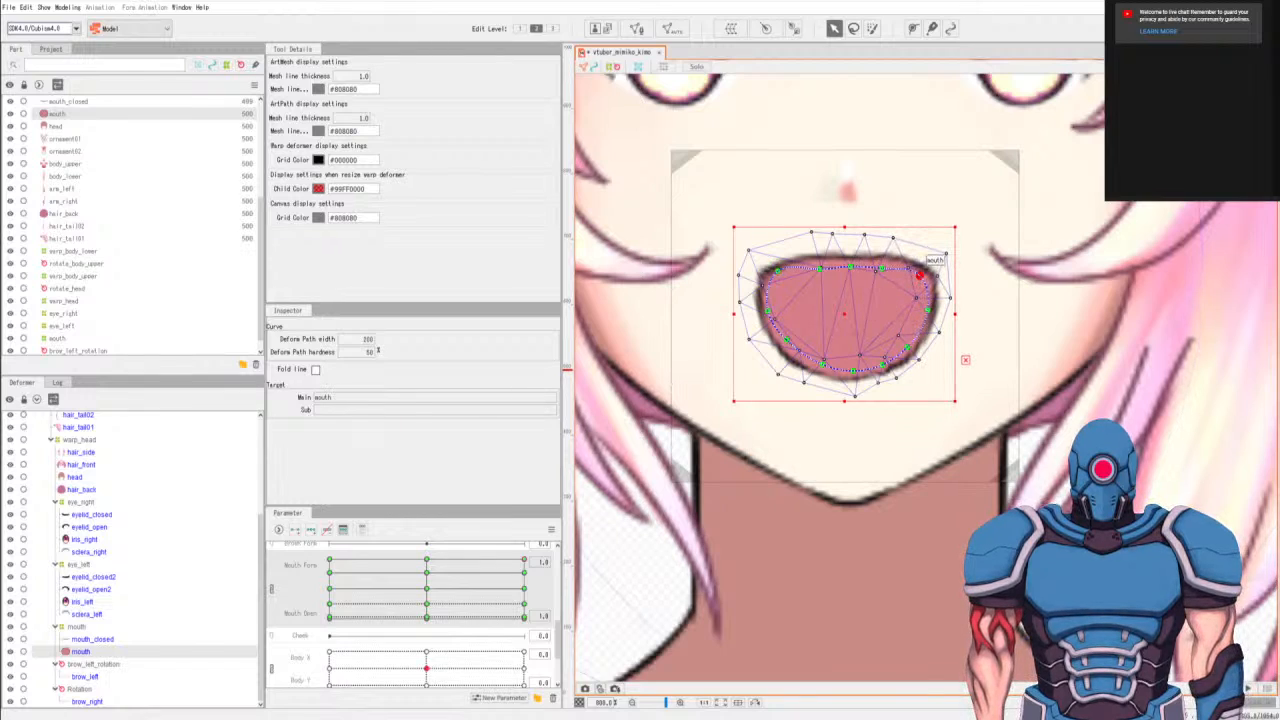
At Mouth Form 1.0 and Mouth Open 0.5, pull the mouth's upper corners outward and adjust the middle of its top edge.
click(522, 592)
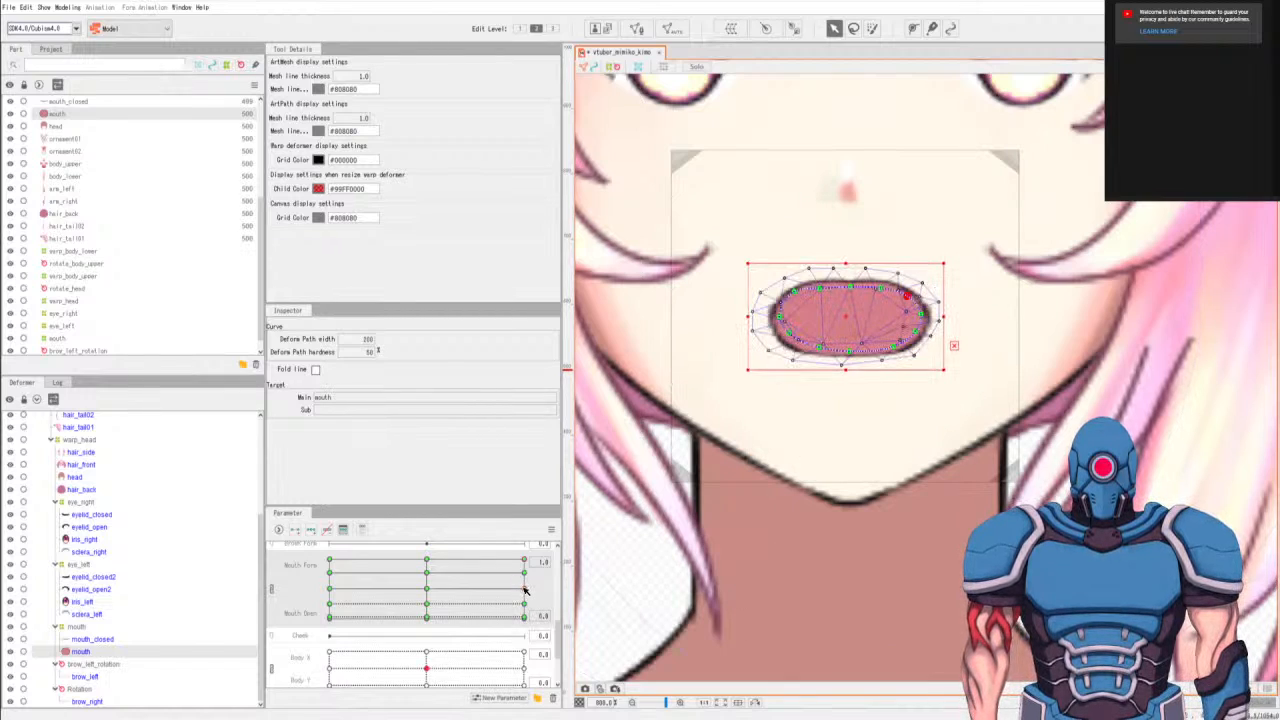
click(786, 296)
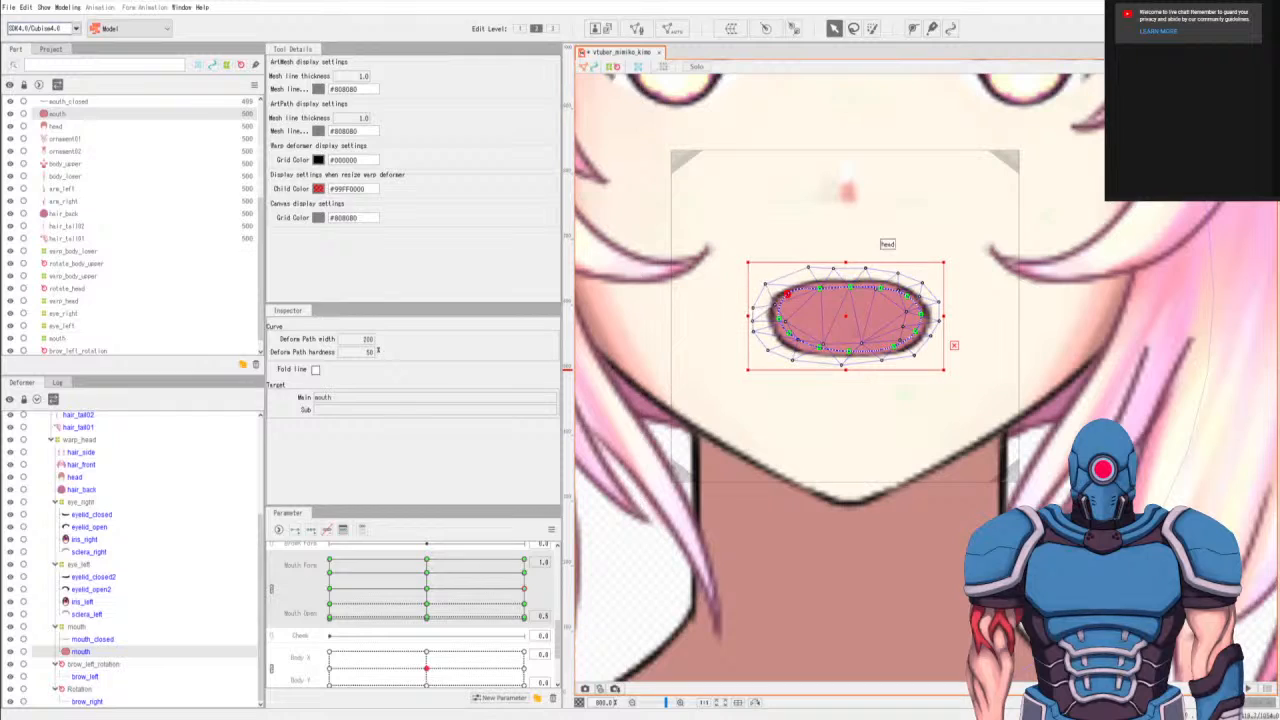
drag(908, 297, 915, 293)
drag(787, 294, 784, 293)
drag(917, 295, 853, 286)
click(882, 289)
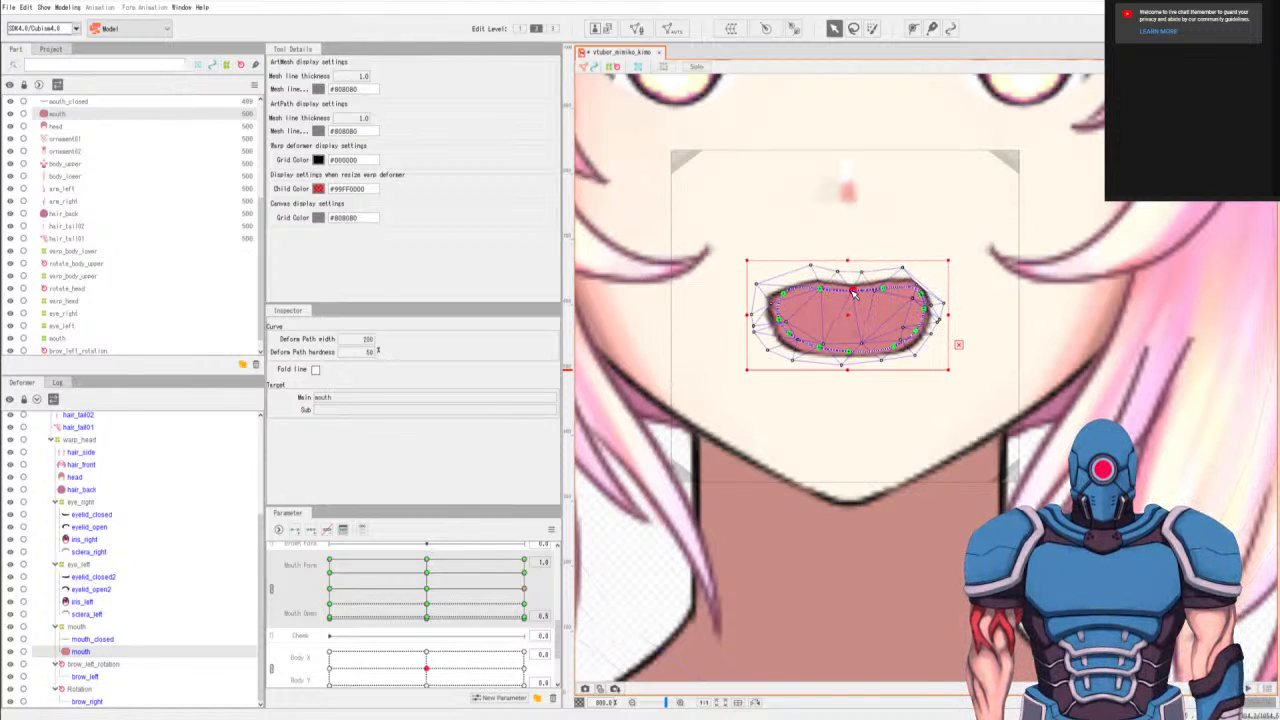
Taper the lower edge of the half-open mouth at Mouth Open 0.5 and tuck in its upper-right corner.
click(793, 334)
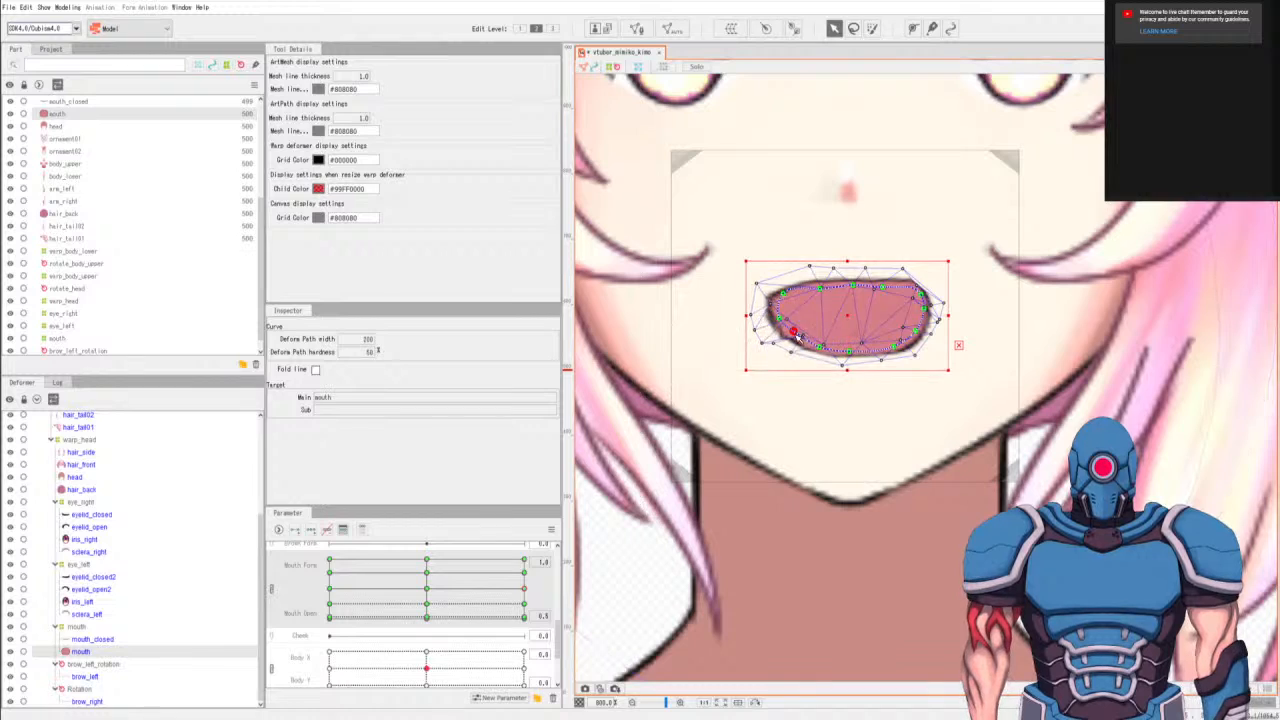
click(889, 344)
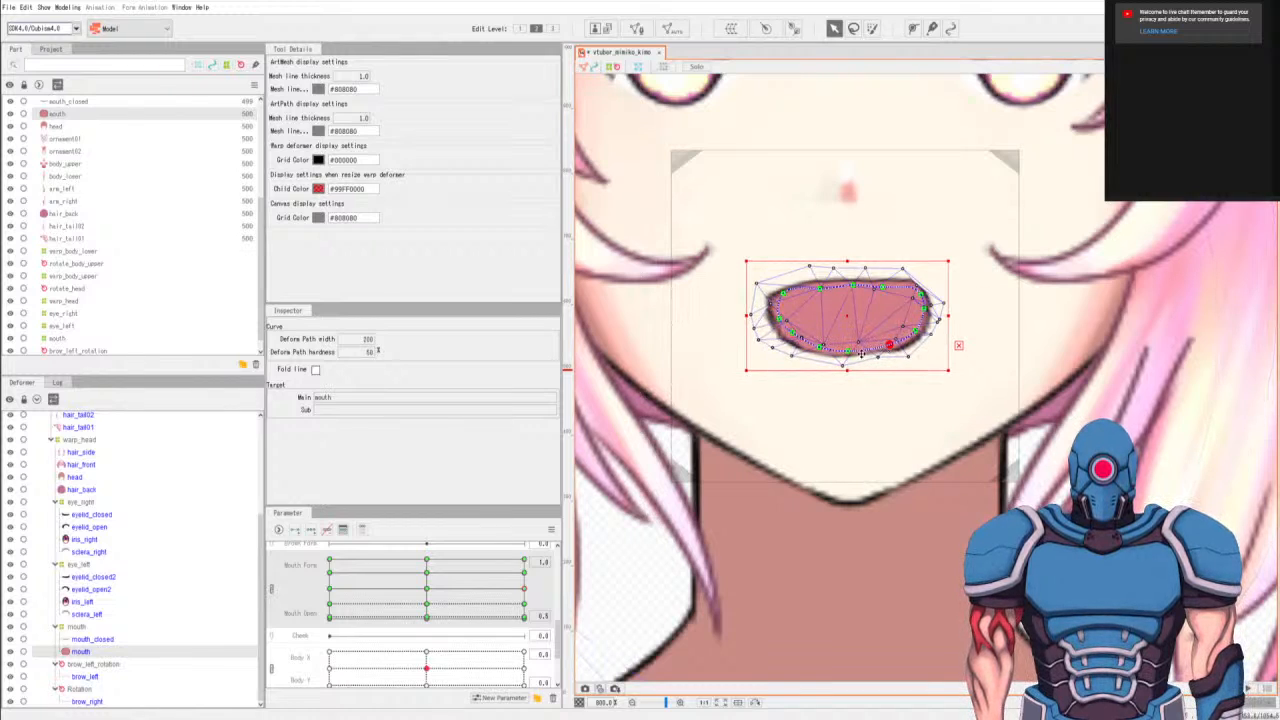
click(853, 350)
click(908, 331)
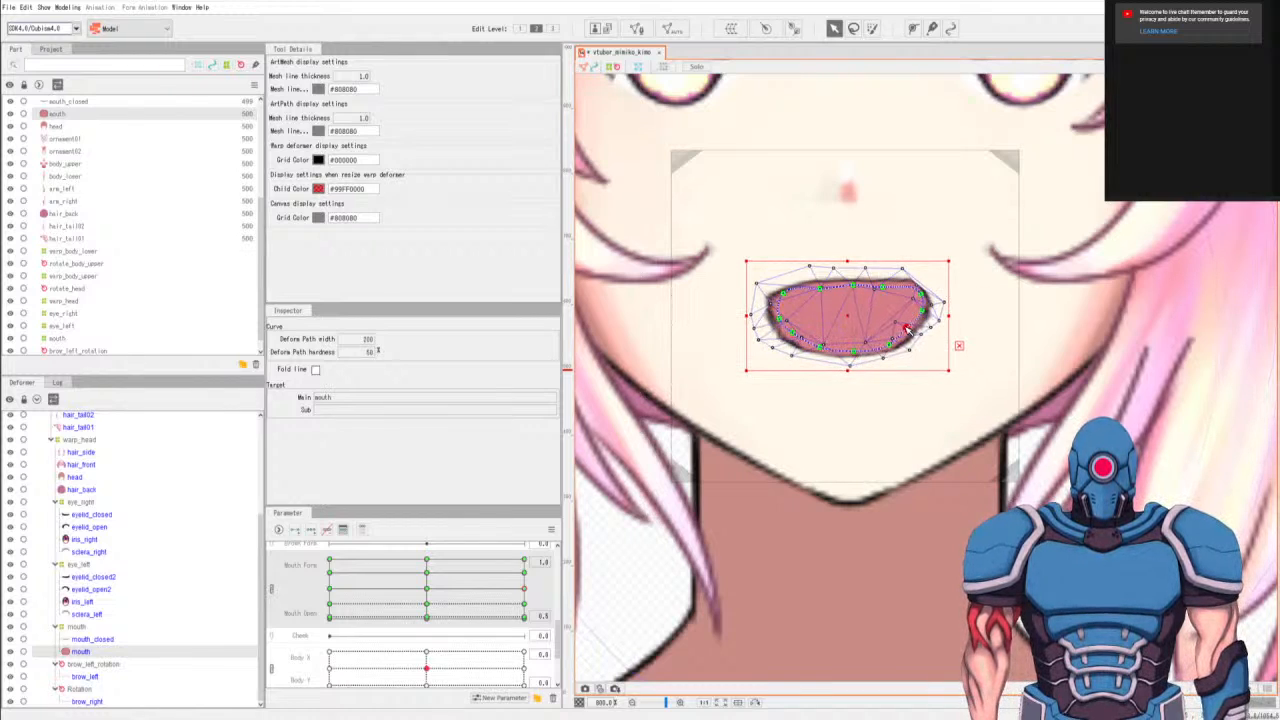
click(918, 296)
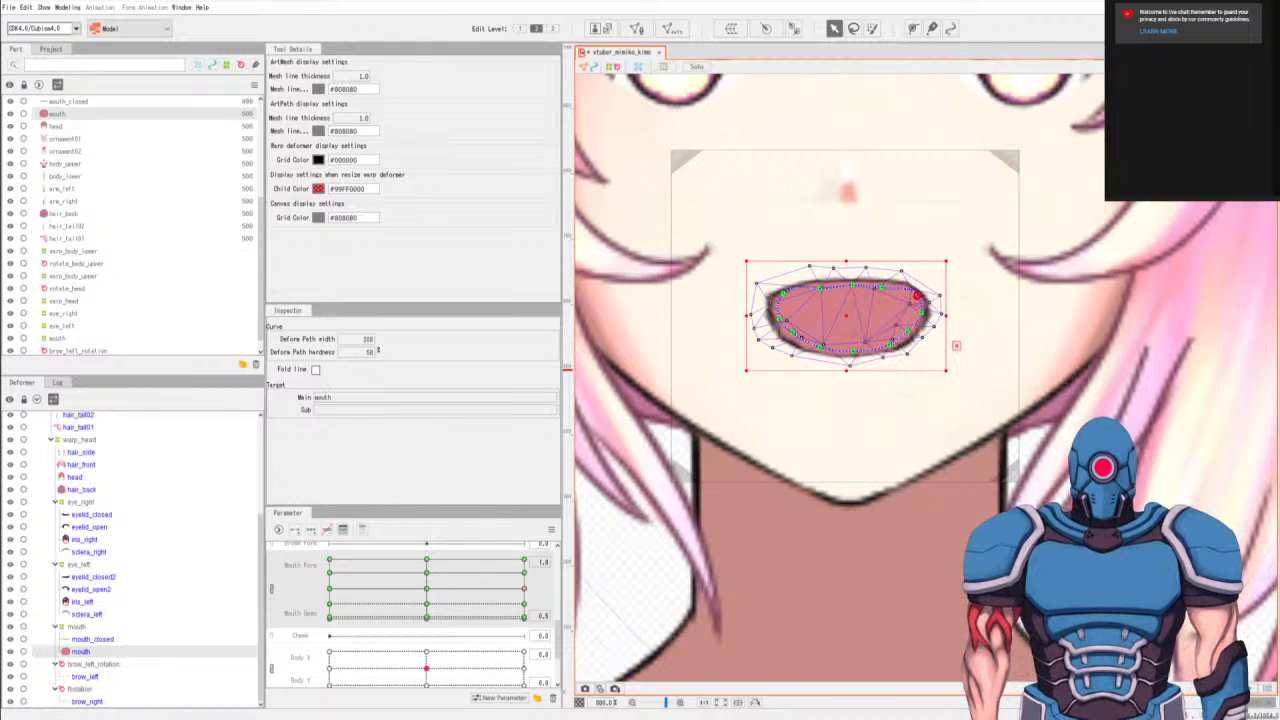
At Mouth Form 1.0 and Mouth Open 0.2, reshape the mouth's left corner with the deform path points and nearby mesh vertices.
click(524, 604)
click(788, 300)
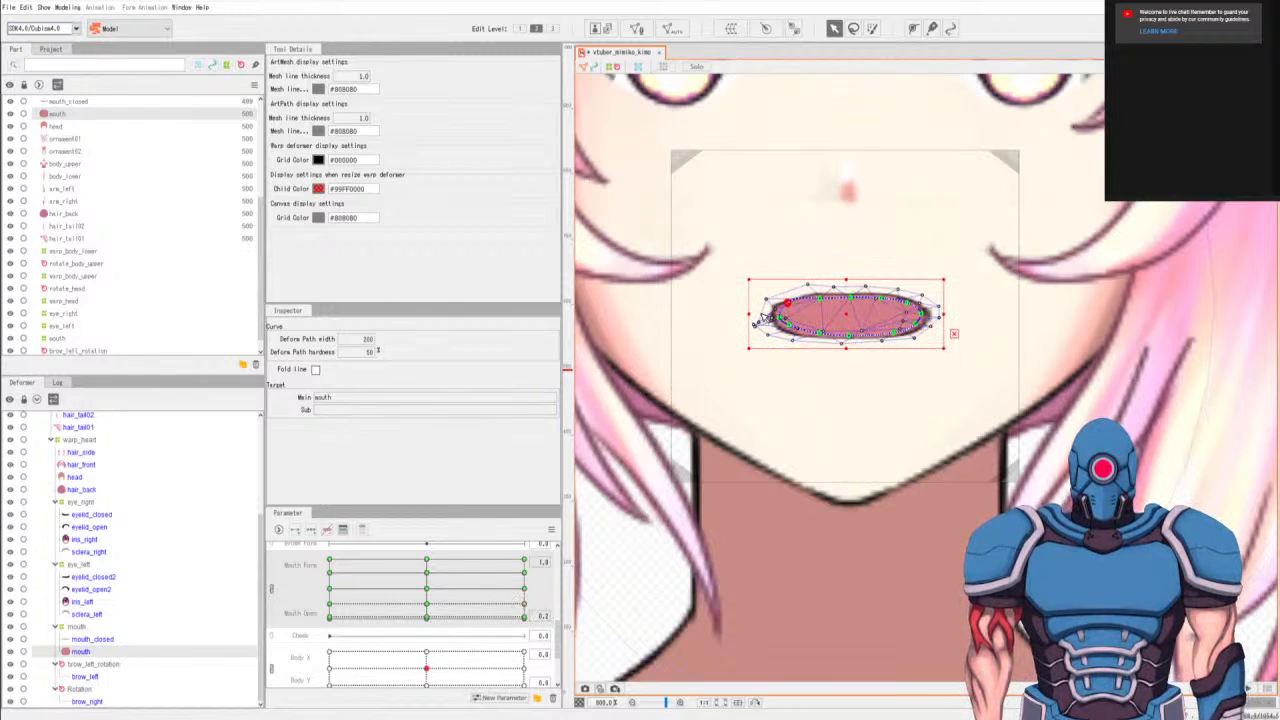
click(764, 318)
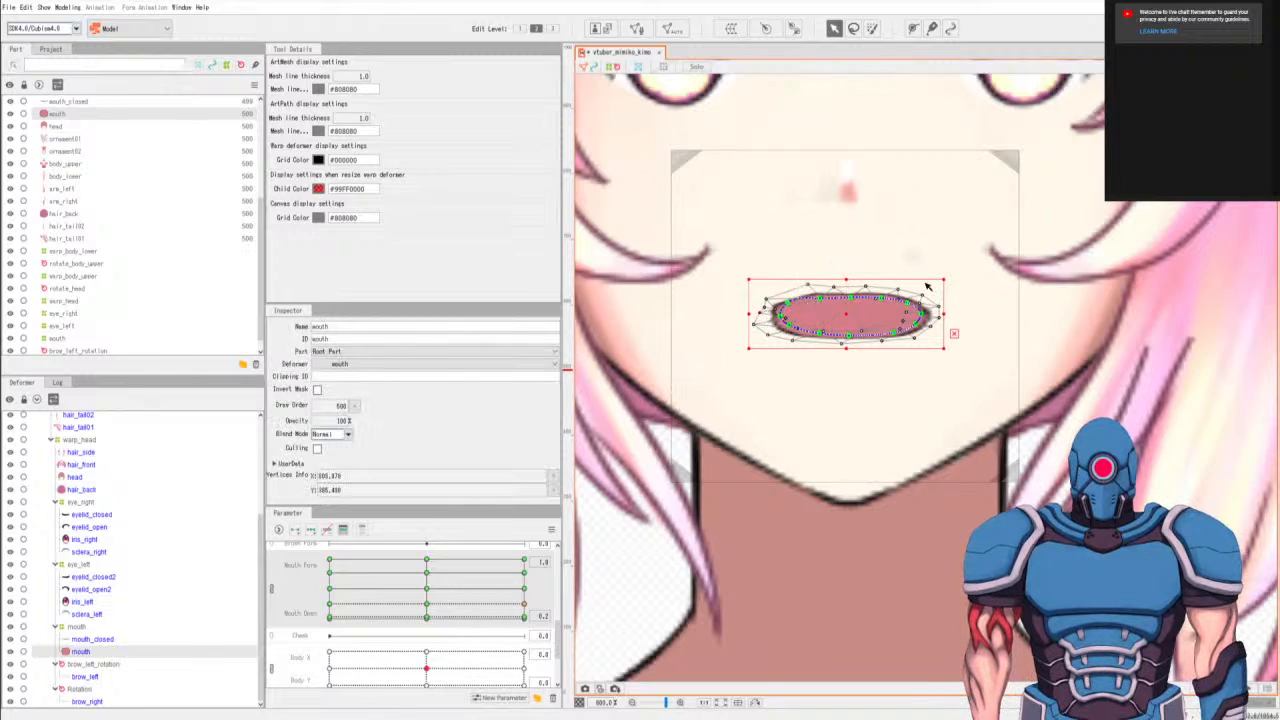
click(778, 320)
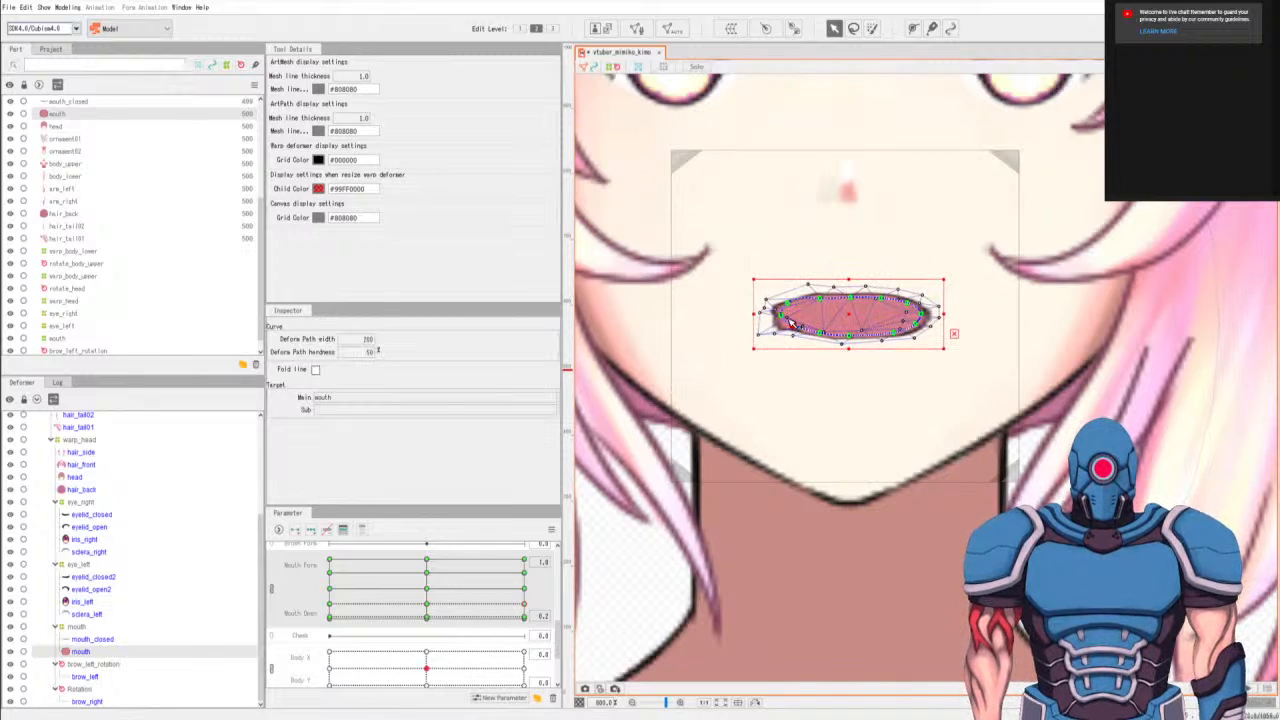
drag(780, 326, 786, 319)
scroll(838, 299, up, 2)
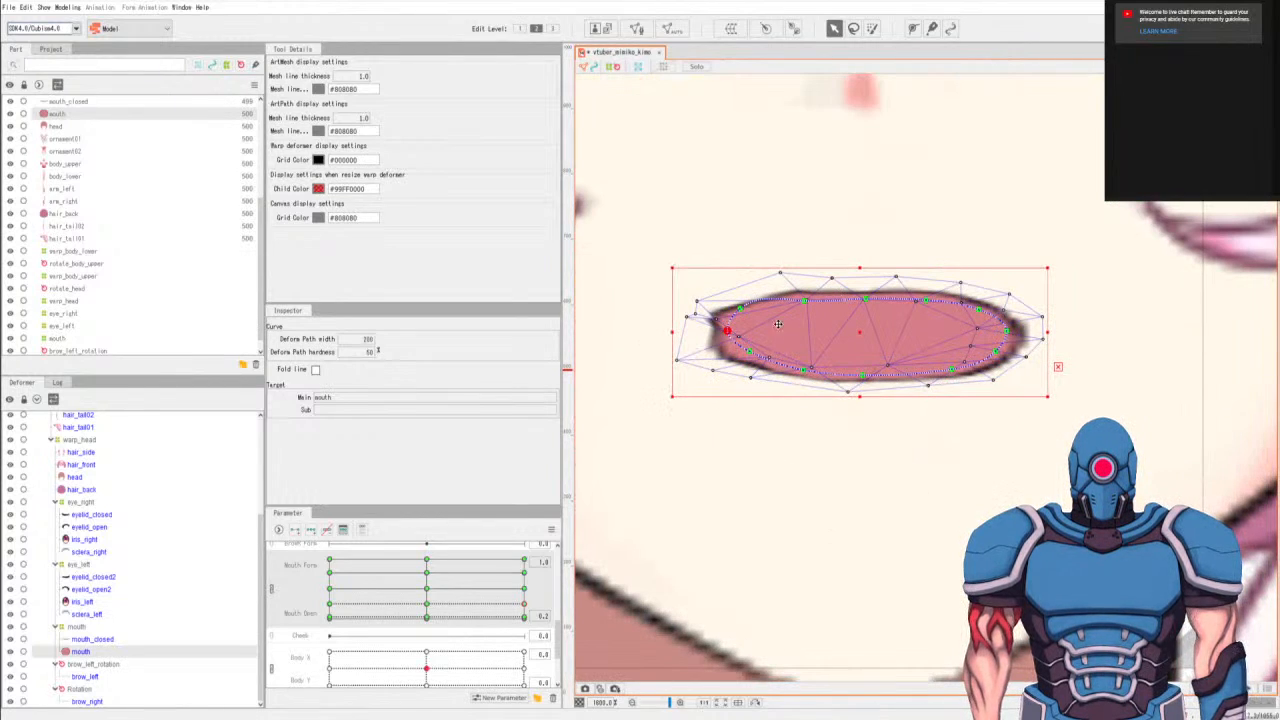
drag(737, 346, 704, 361)
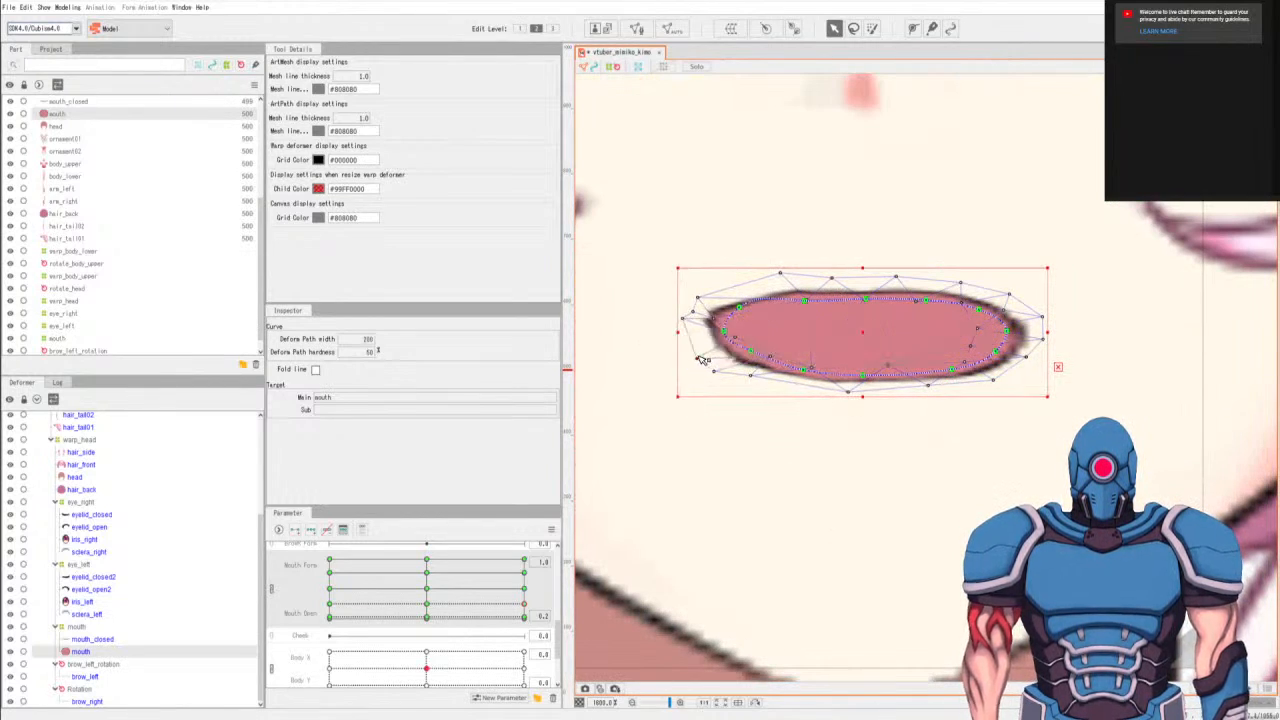
Reshape the mouth's right corner at Mouth Open 0.2 by moving its path points inward and adjusting the surrounding mesh vertices.
drag(951, 372, 994, 303)
click(1000, 334)
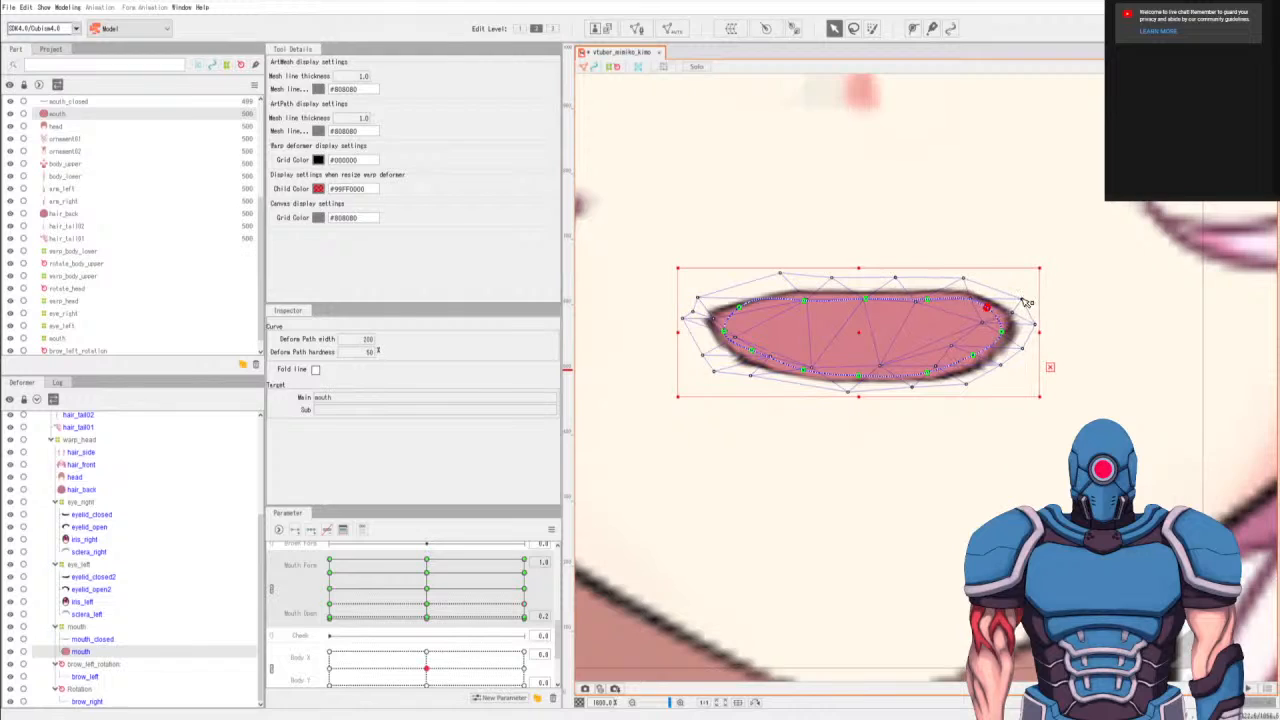
click(1008, 292)
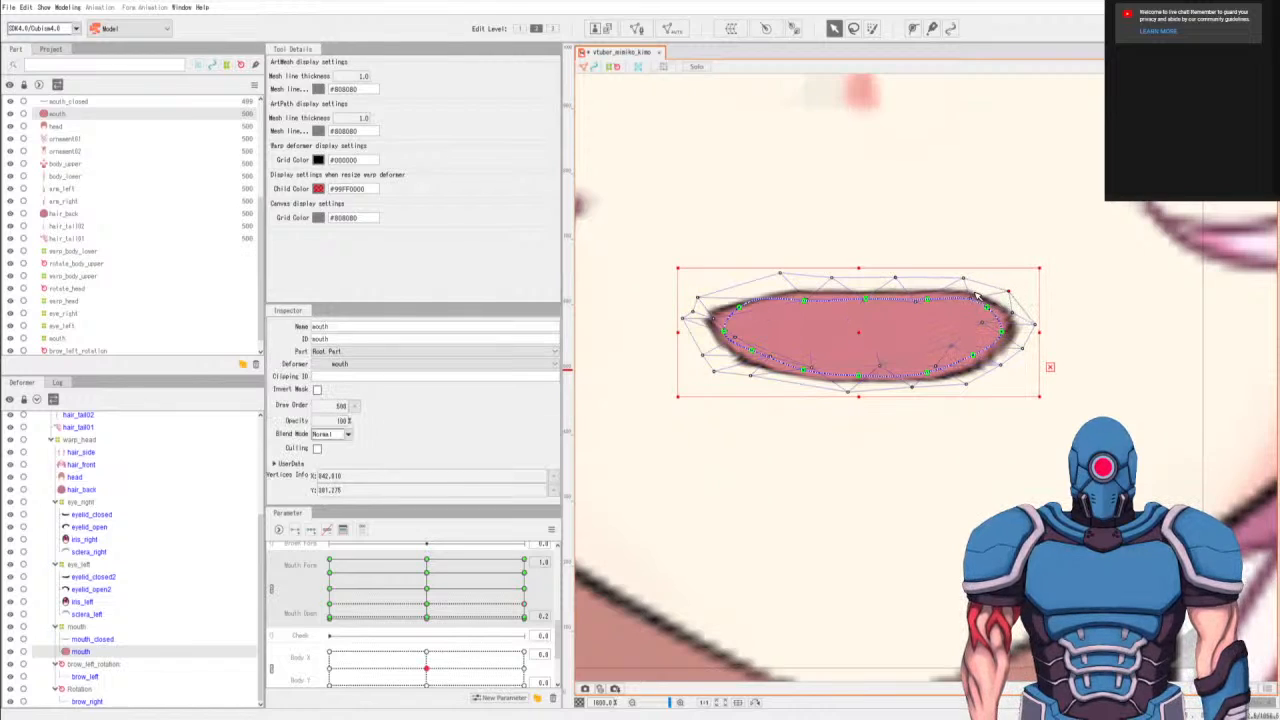
drag(963, 278, 948, 281)
drag(1012, 313, 989, 328)
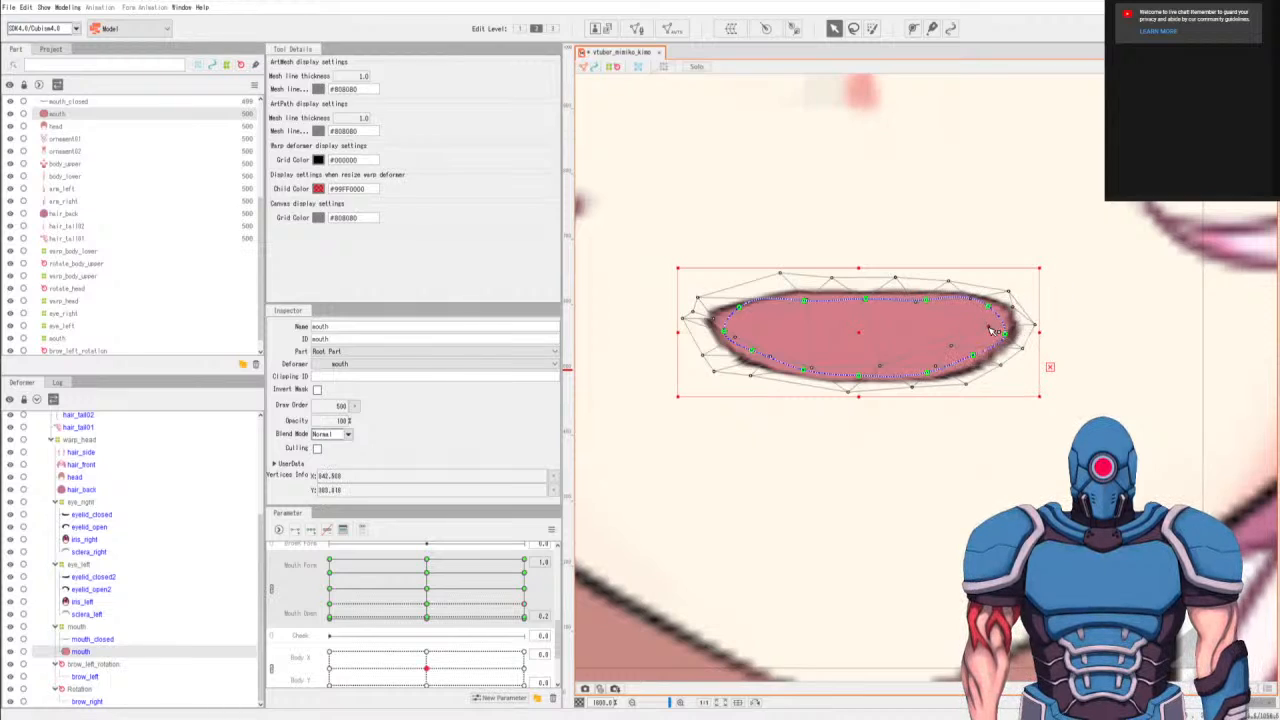
click(980, 378)
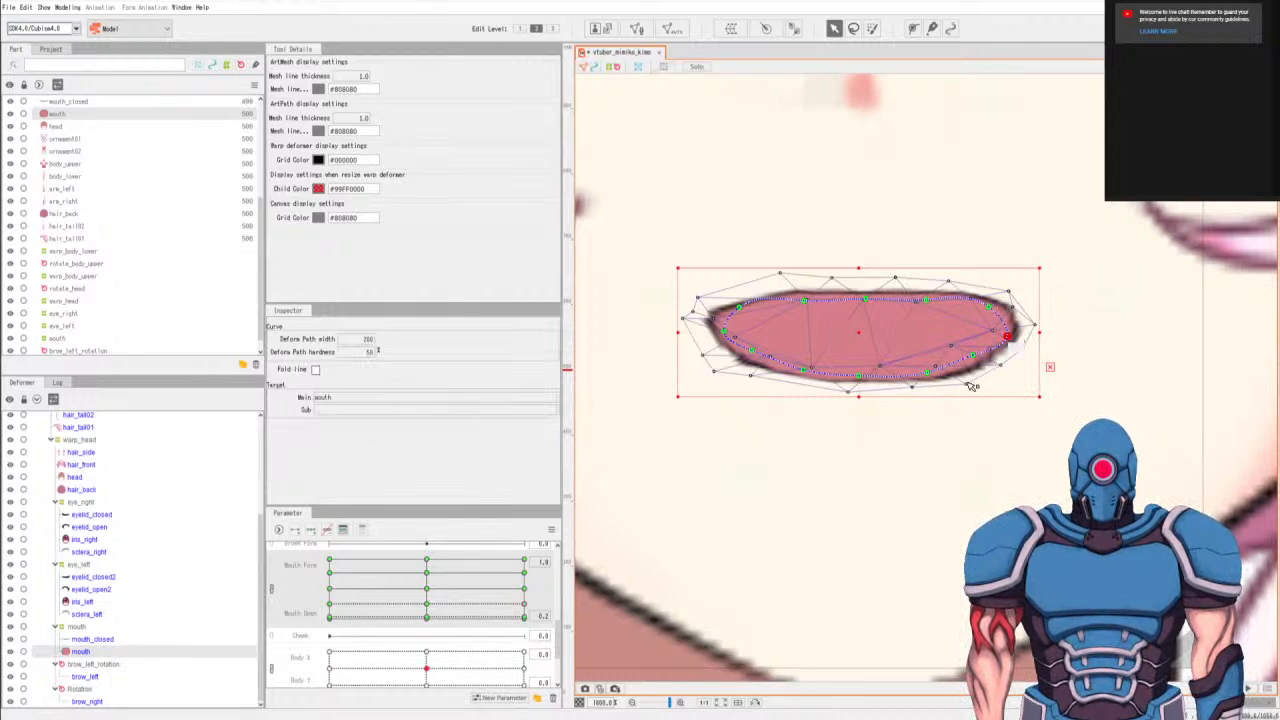
click(985, 379)
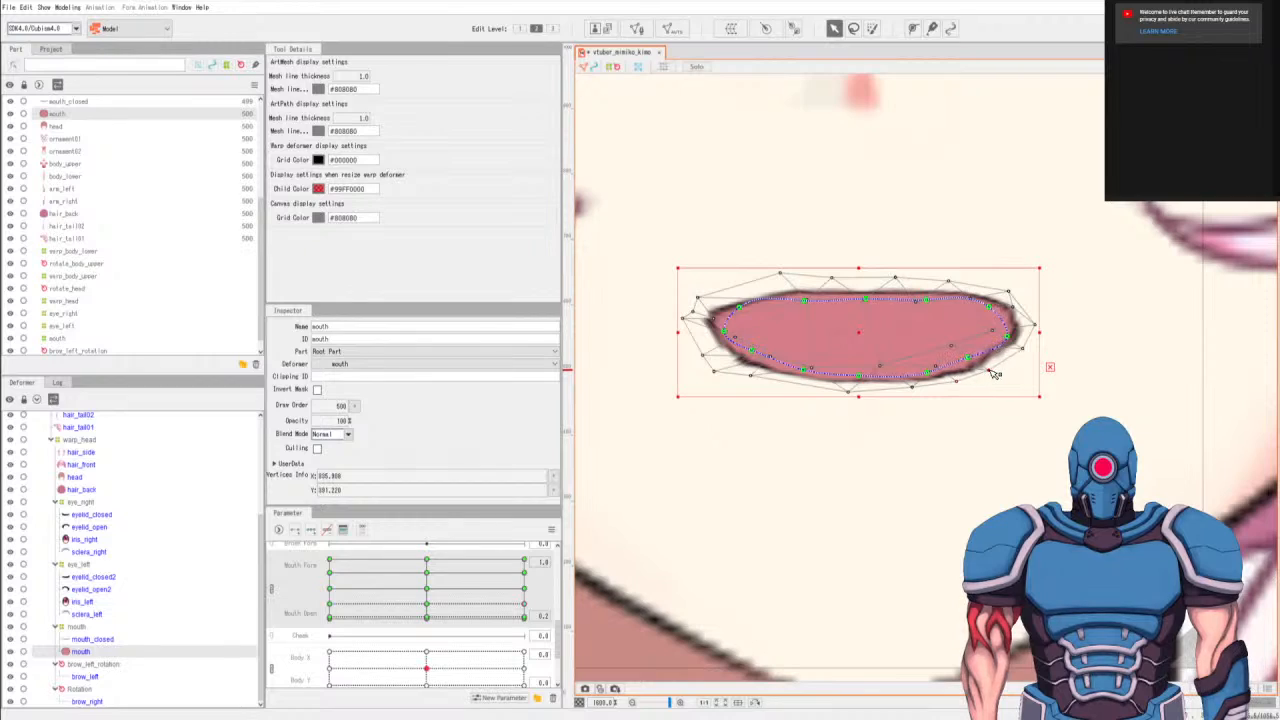
Smooth the mouth outline at Mouth Open 0.2 by evening the top edge, the left end and the lower-right curve.
click(921, 300)
drag(739, 308, 737, 369)
drag(970, 357, 984, 369)
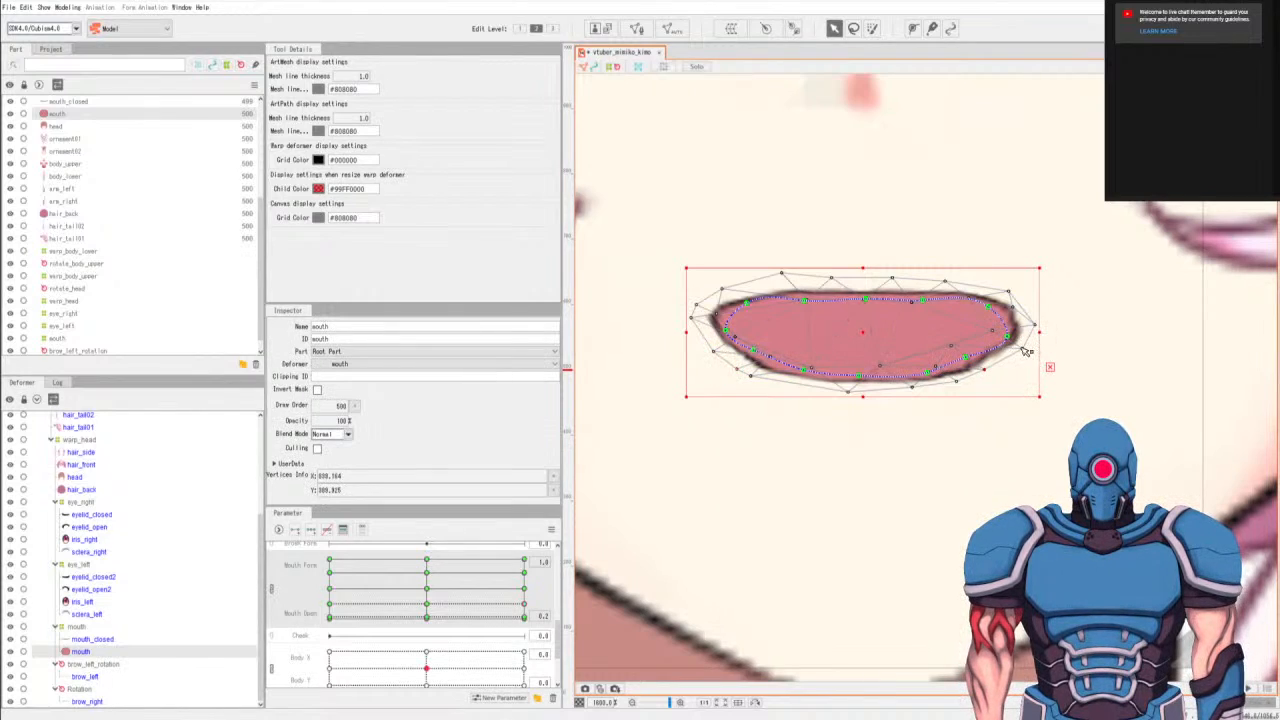
drag(1046, 327, 1046, 327)
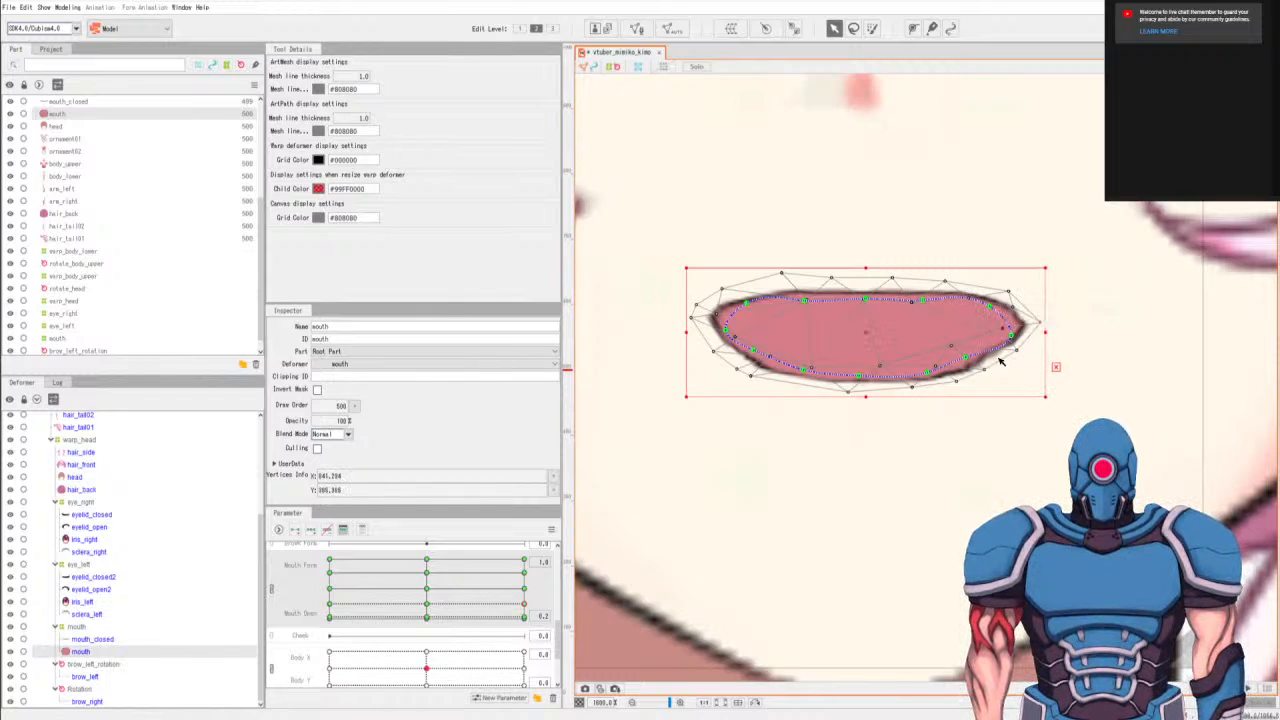
drag(951, 346, 970, 351)
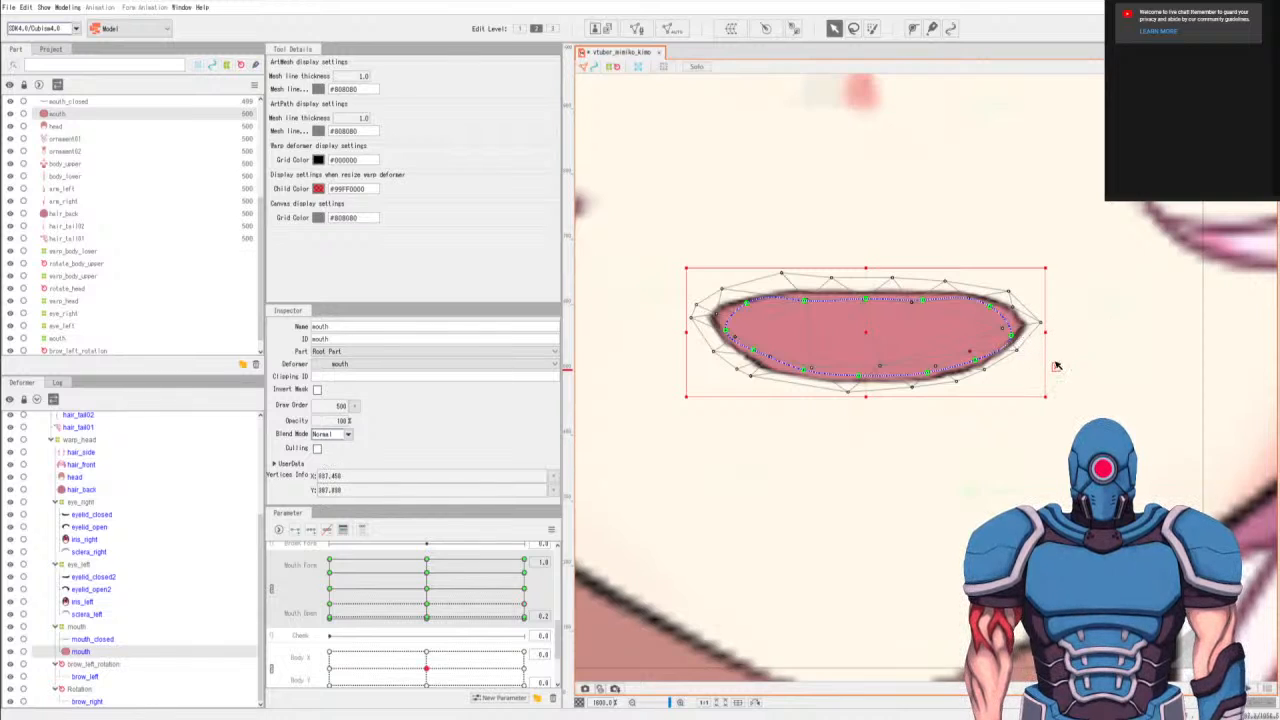
Compare the nearly closed mouth across Mouth Form keys, and raise both mouth corners at Mouth Form 1.0 into a slight smile.
scroll(781, 469, down, 2)
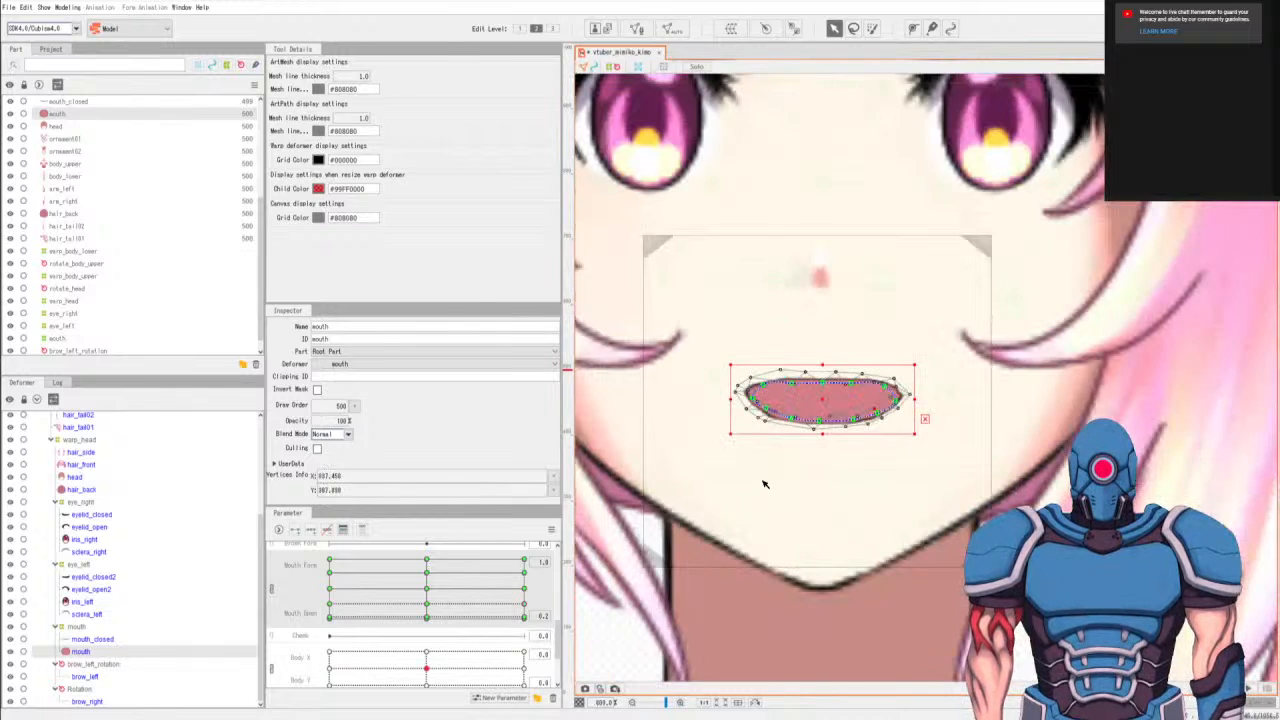
click(526, 617)
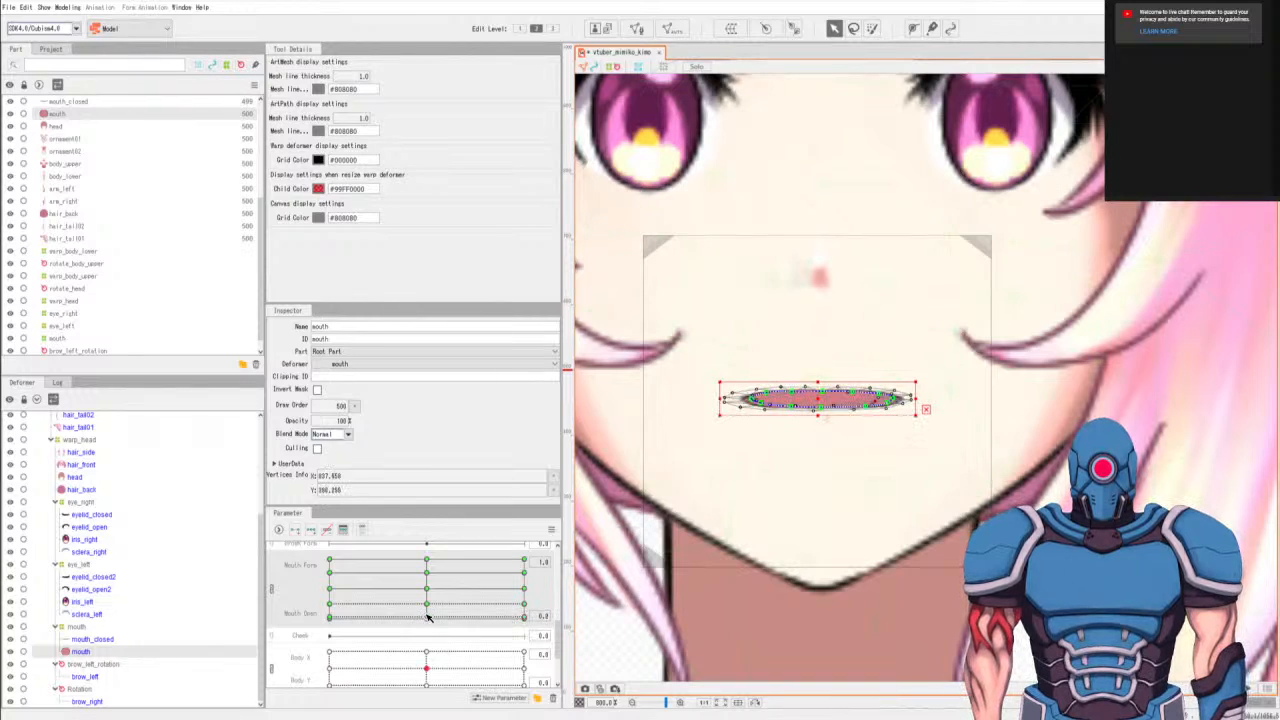
click(331, 617)
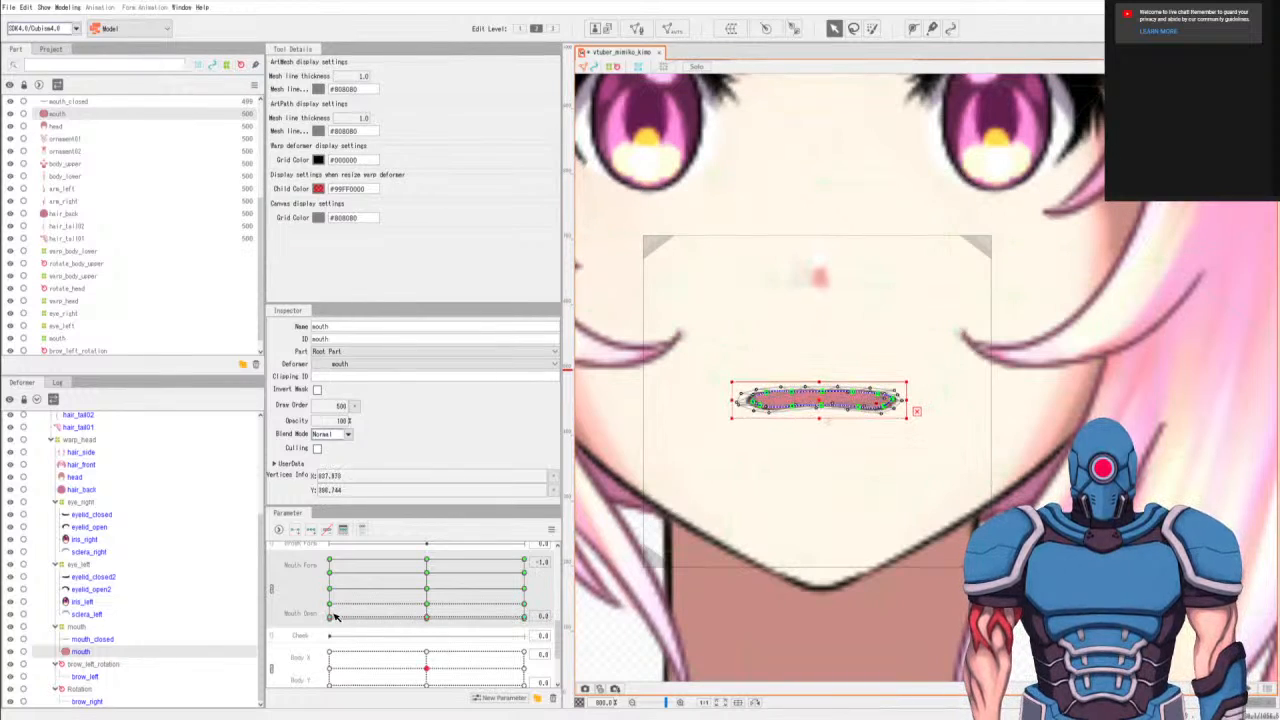
click(526, 617)
scroll(792, 449, up, 2)
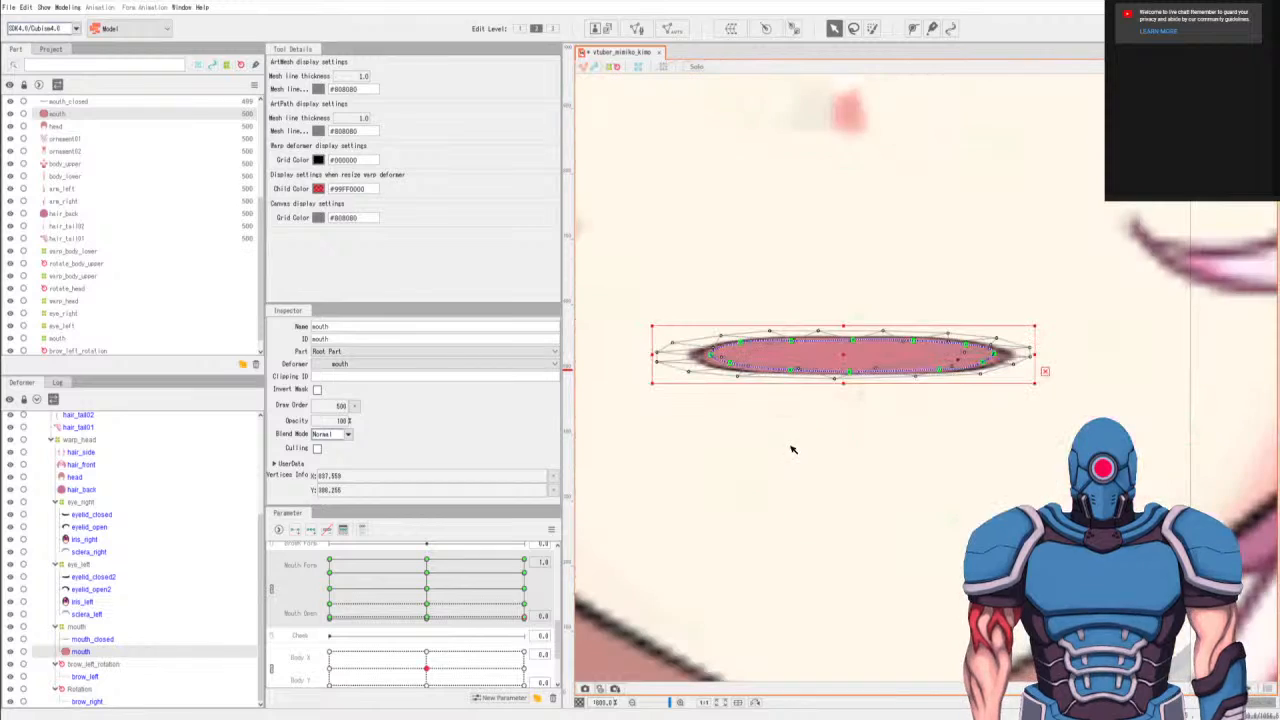
drag(712, 353, 711, 349)
drag(995, 353, 962, 340)
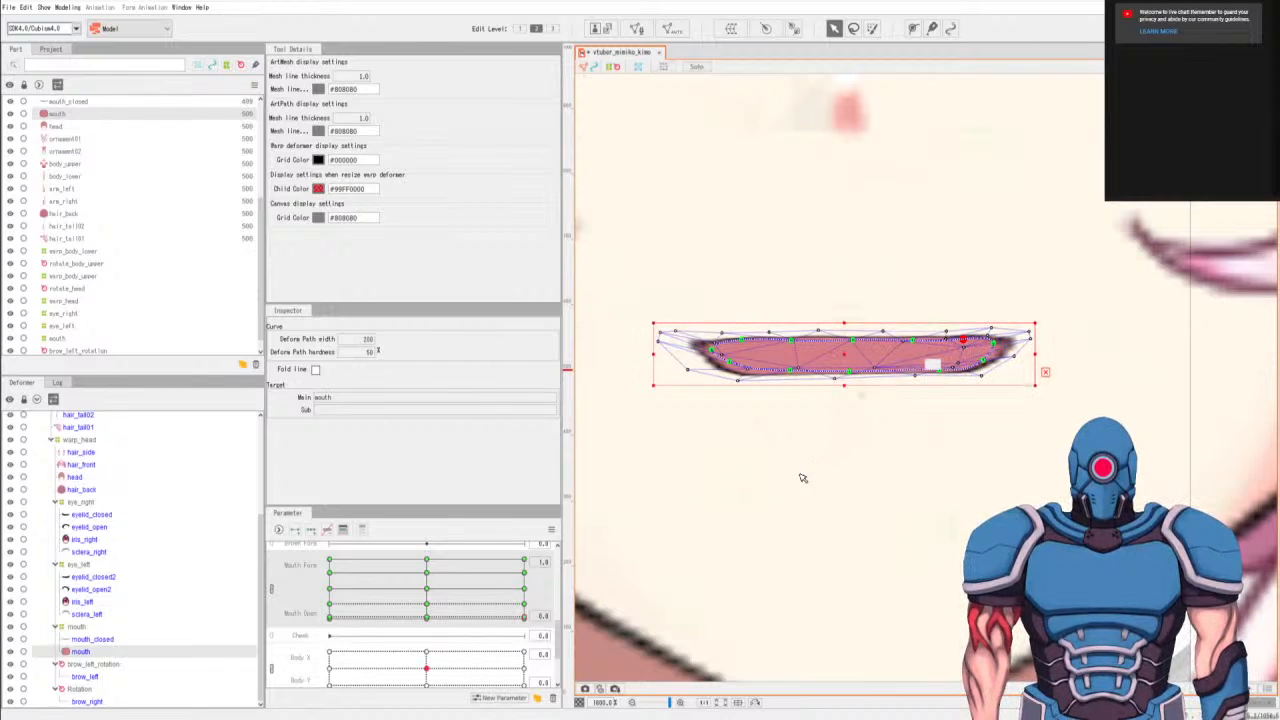
Preview the closed mouth with Mouth Form at -1.0 and Mouth Open at 0.0.
scroll(806, 480, down, 10)
scroll(470, 607, up, 1)
scroll(437, 630, down, 1)
drag(340, 612, 255, 678)
scroll(863, 418, up, 8)
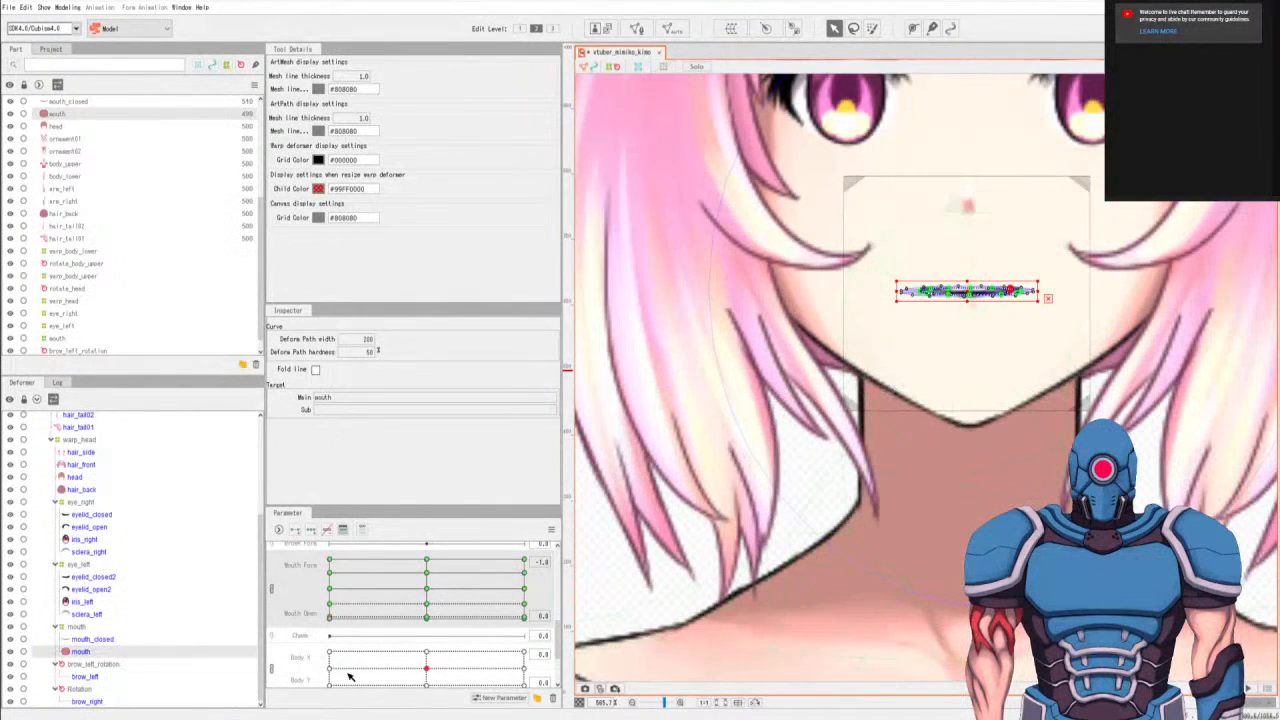
scroll(940, 385, up, 1)
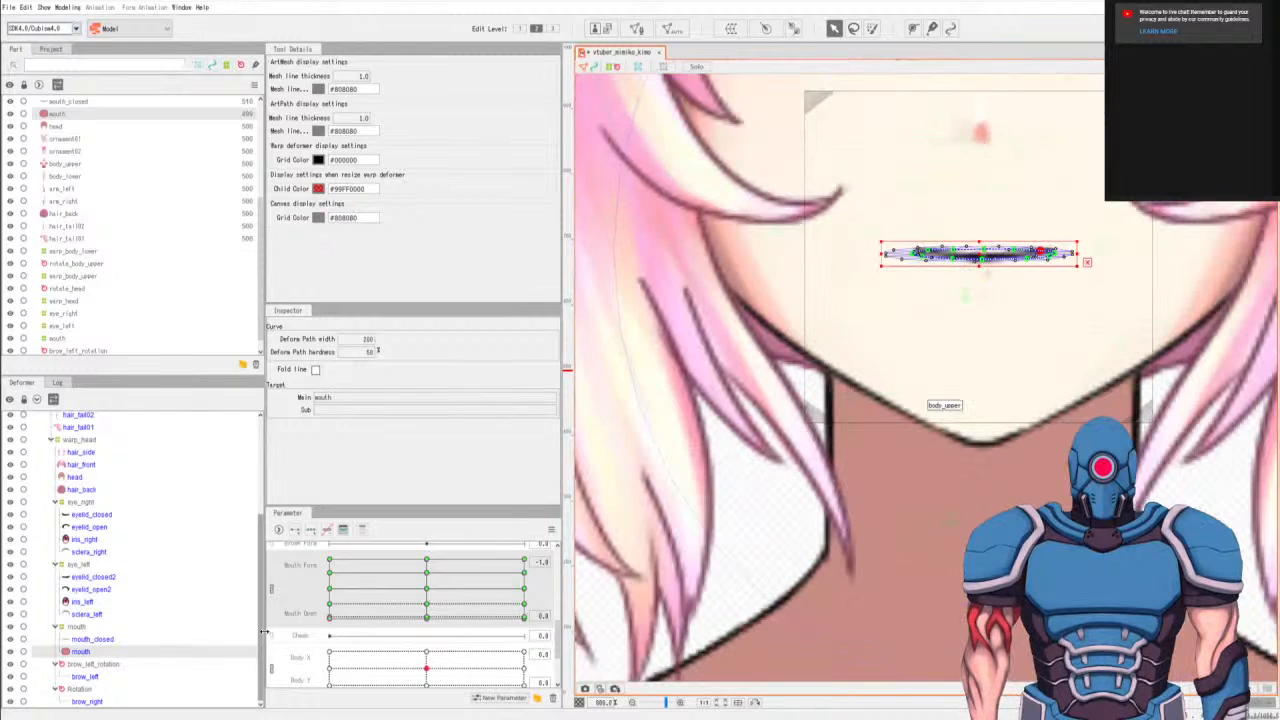
Inspect the closed mouth on the whole face and preview the mouth across the Mouth Form and Mouth Open ranges.
click(110, 640)
scroll(1050, 315, down, 1)
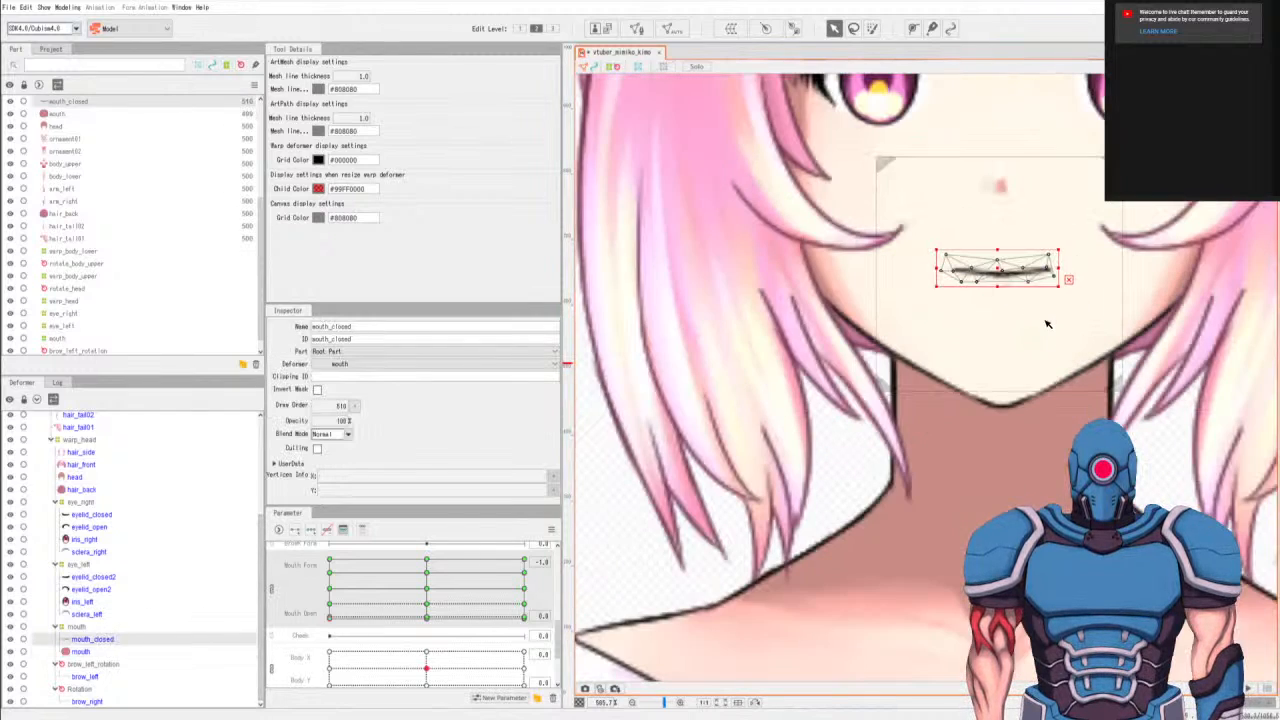
scroll(886, 398, down, 4)
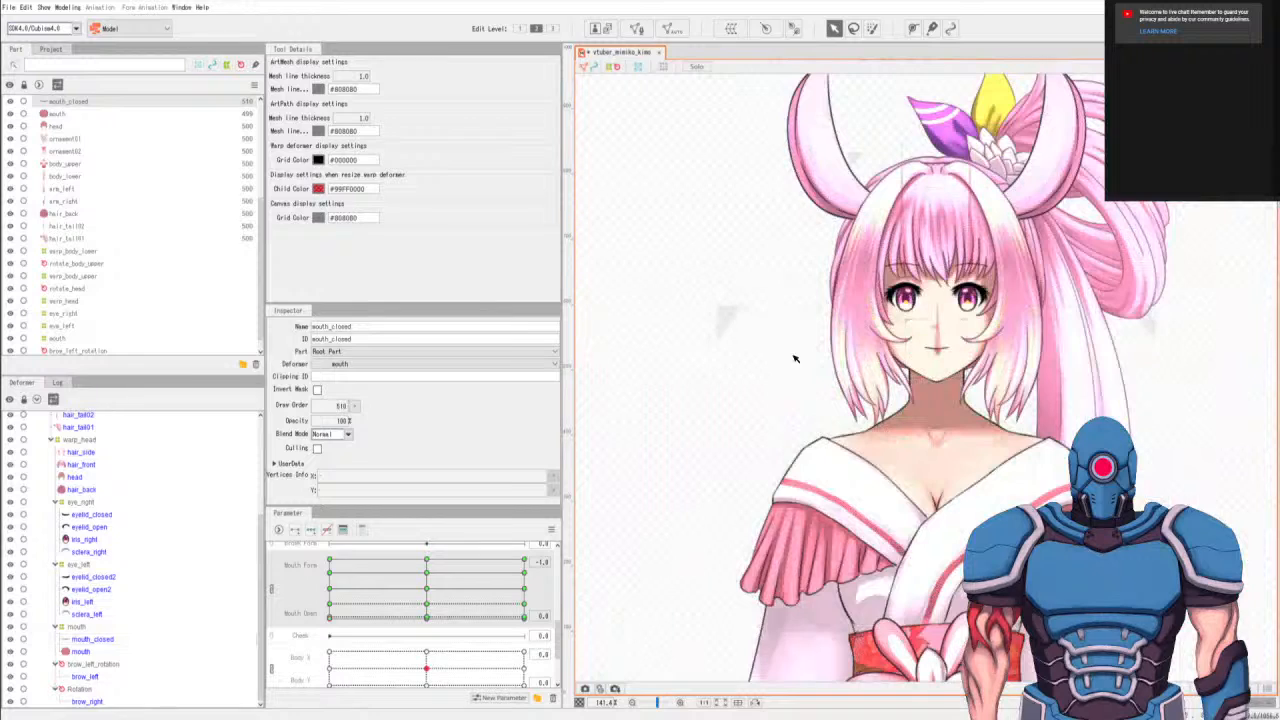
click(752, 363)
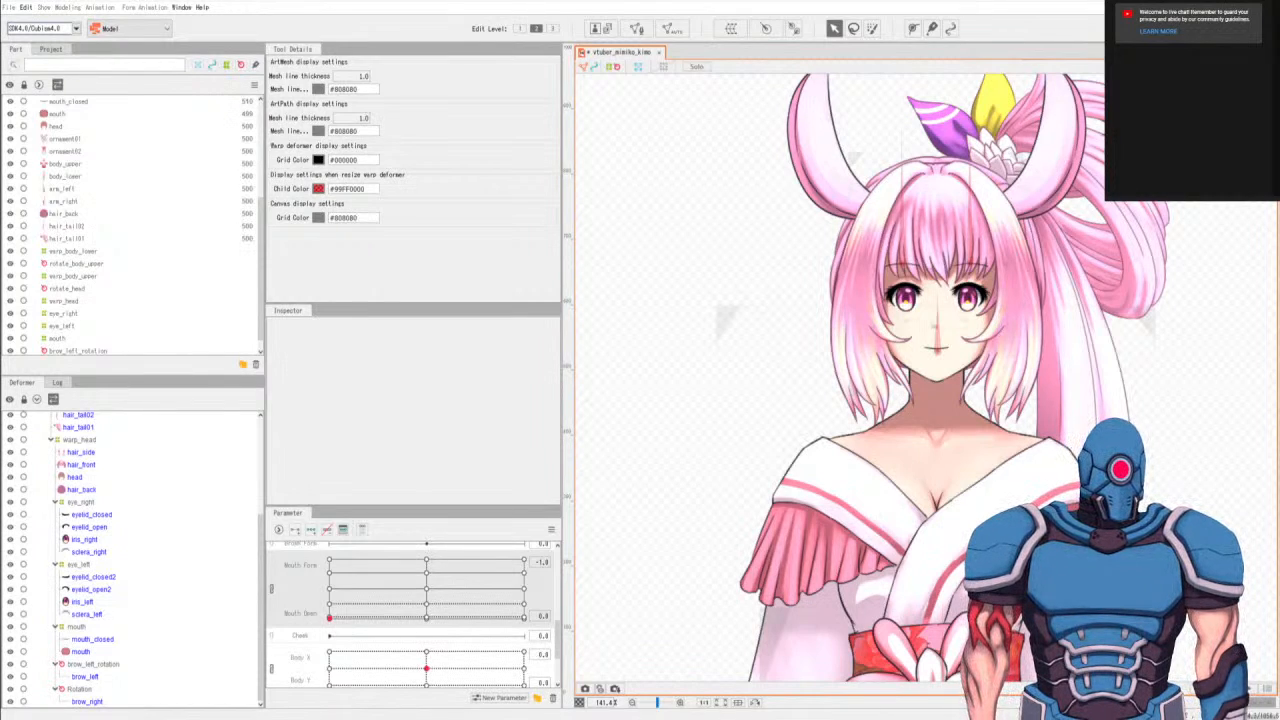
scroll(895, 362, up, 2)
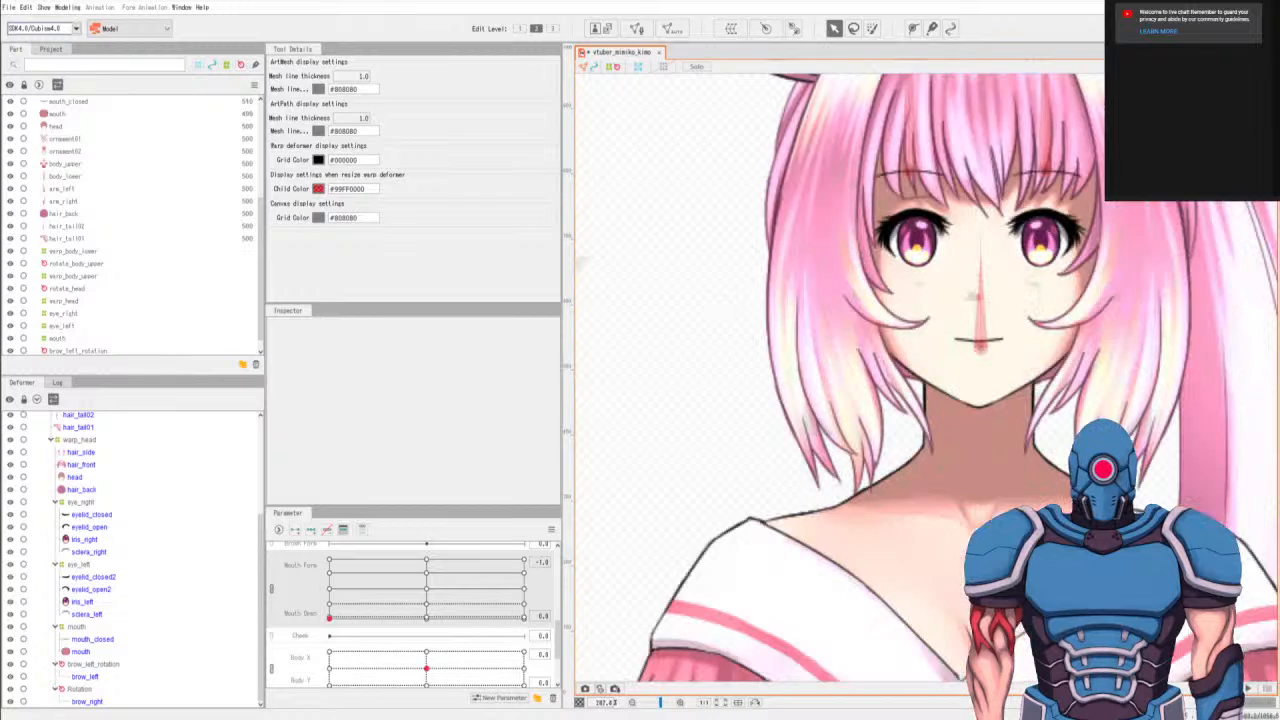
scroll(802, 427, down, 1)
drag(375, 605, 335, 600)
drag(308, 541, 600, 676)
drag(498, 598, 412, 497)
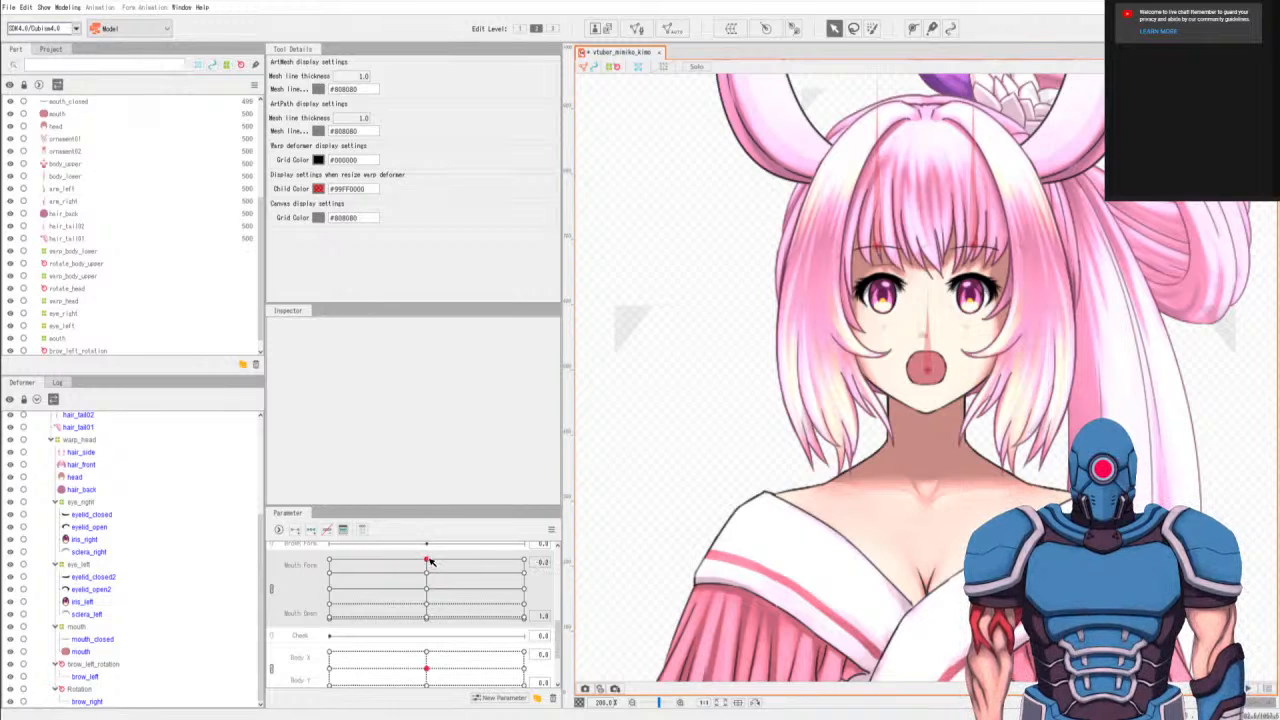
Narrow the mouth mesh from both sides at Mouth Form 0.0 for Mouth Open 1.0 and the next lower key.
scroll(935, 370, up, 4)
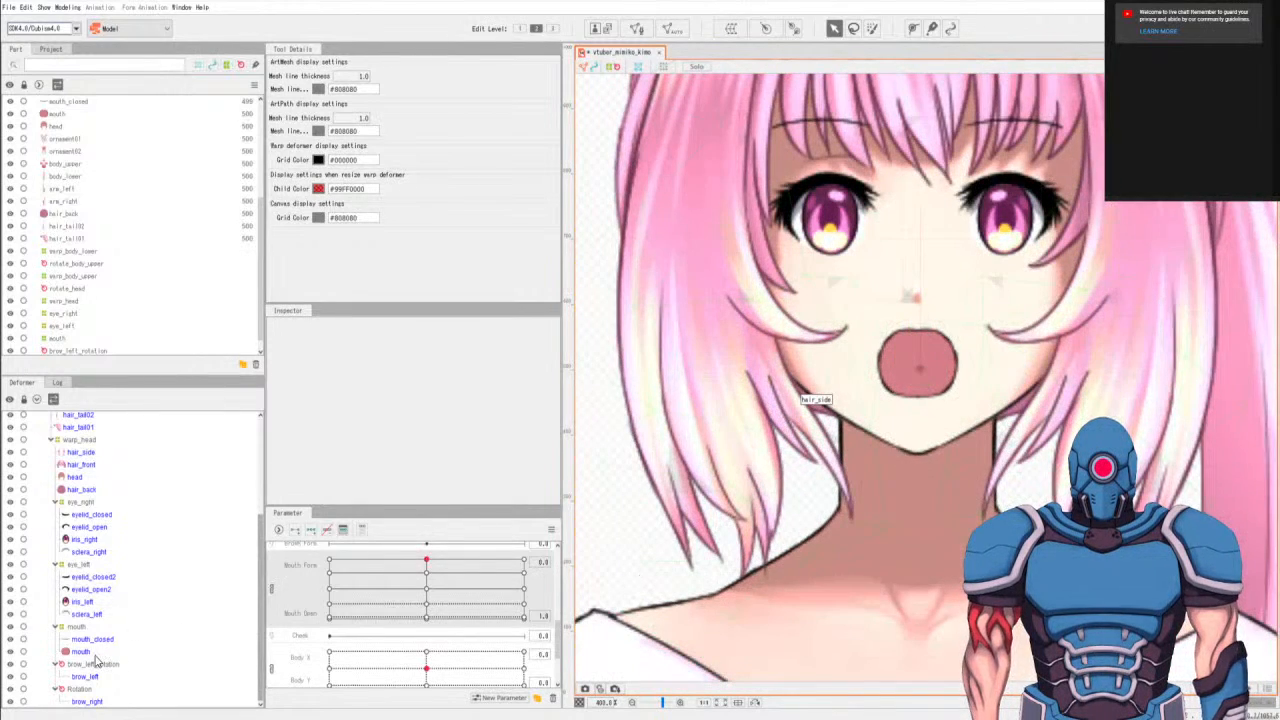
click(90, 653)
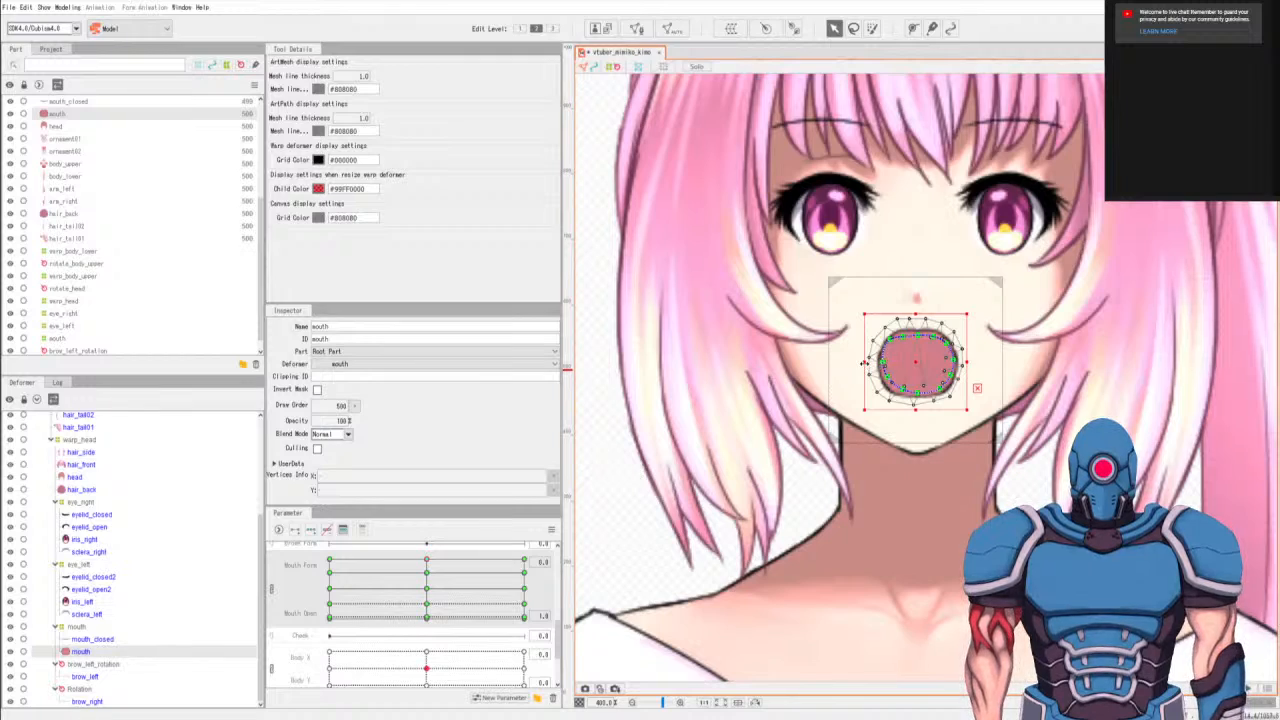
drag(870, 360, 882, 356)
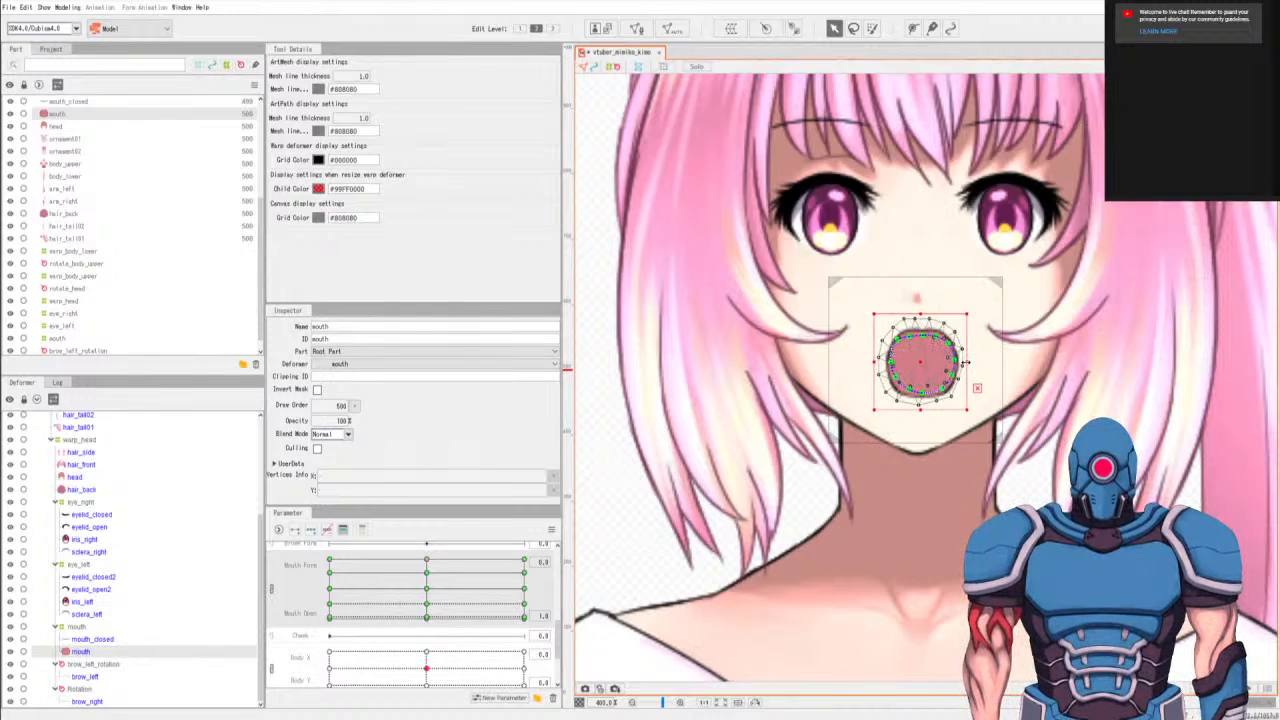
drag(964, 362, 956, 362)
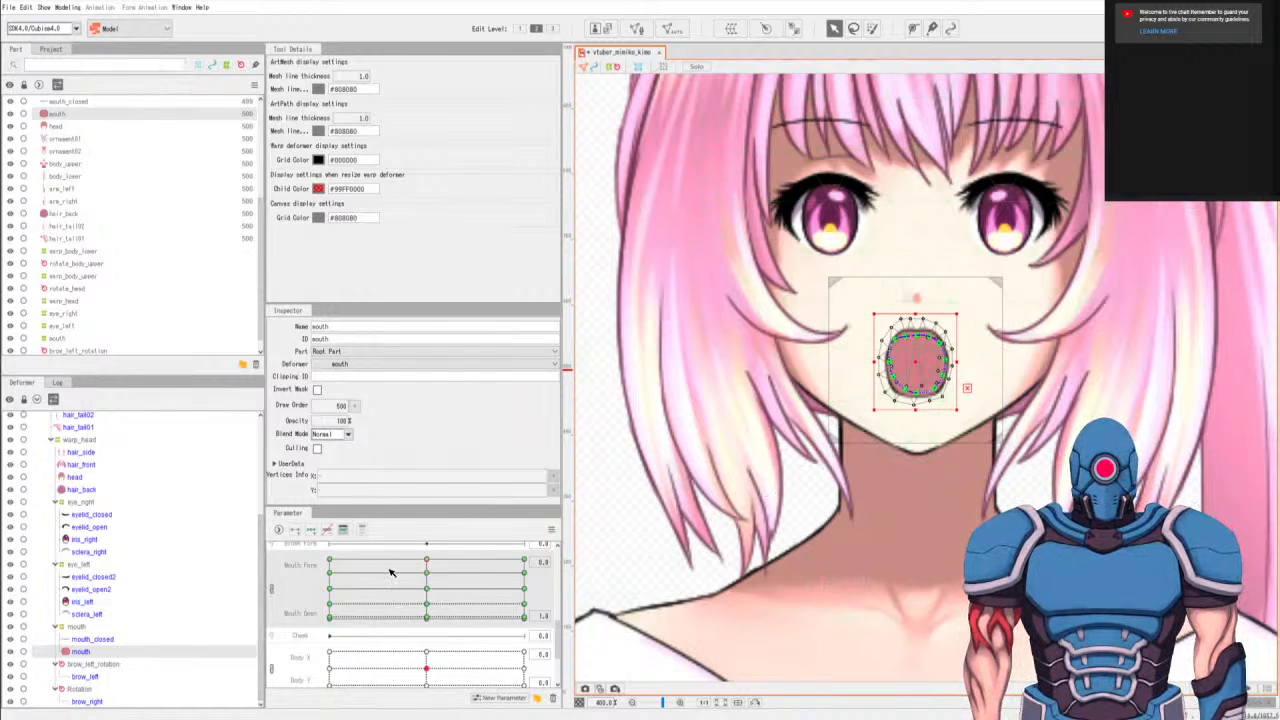
click(427, 571)
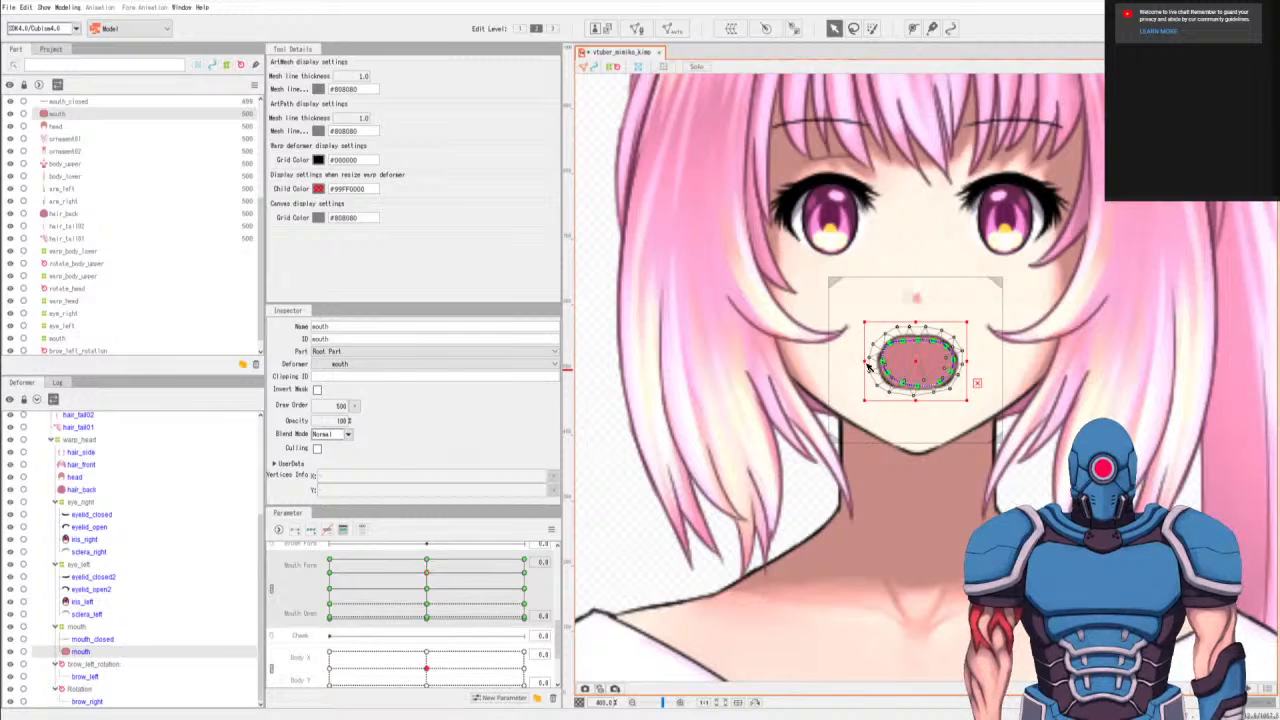
drag(866, 360, 875, 360)
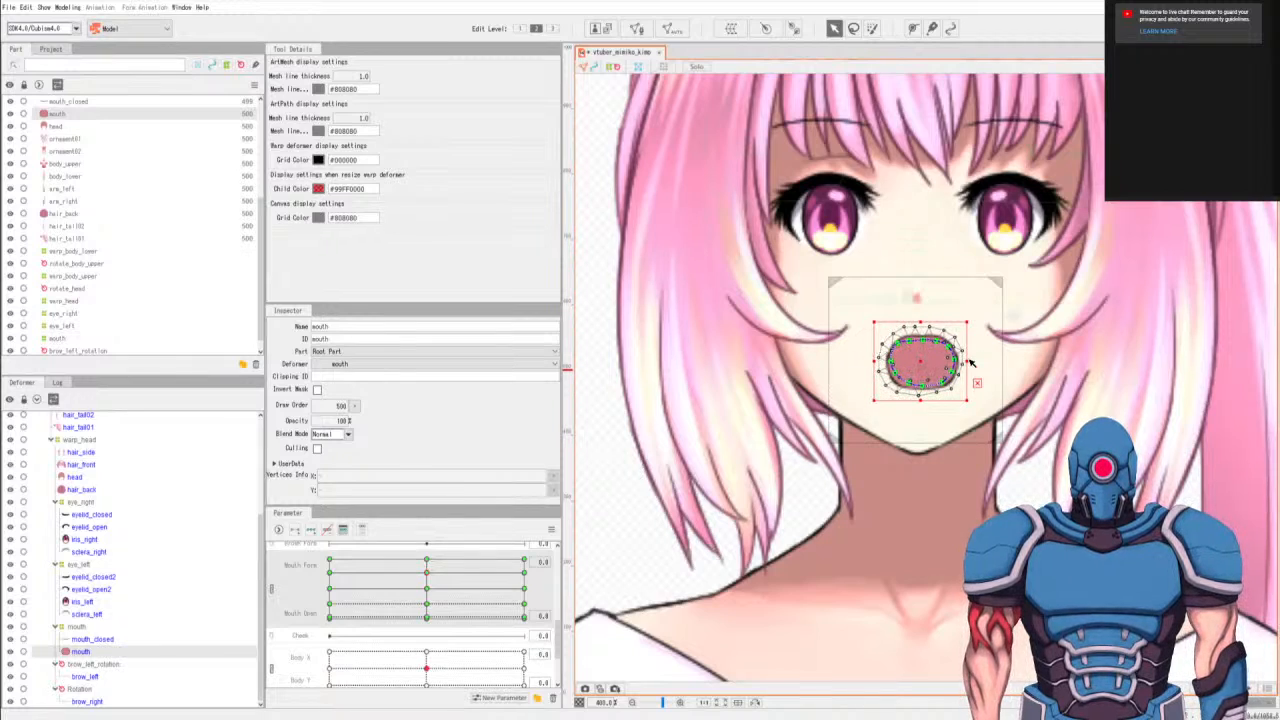
drag(966, 362, 952, 362)
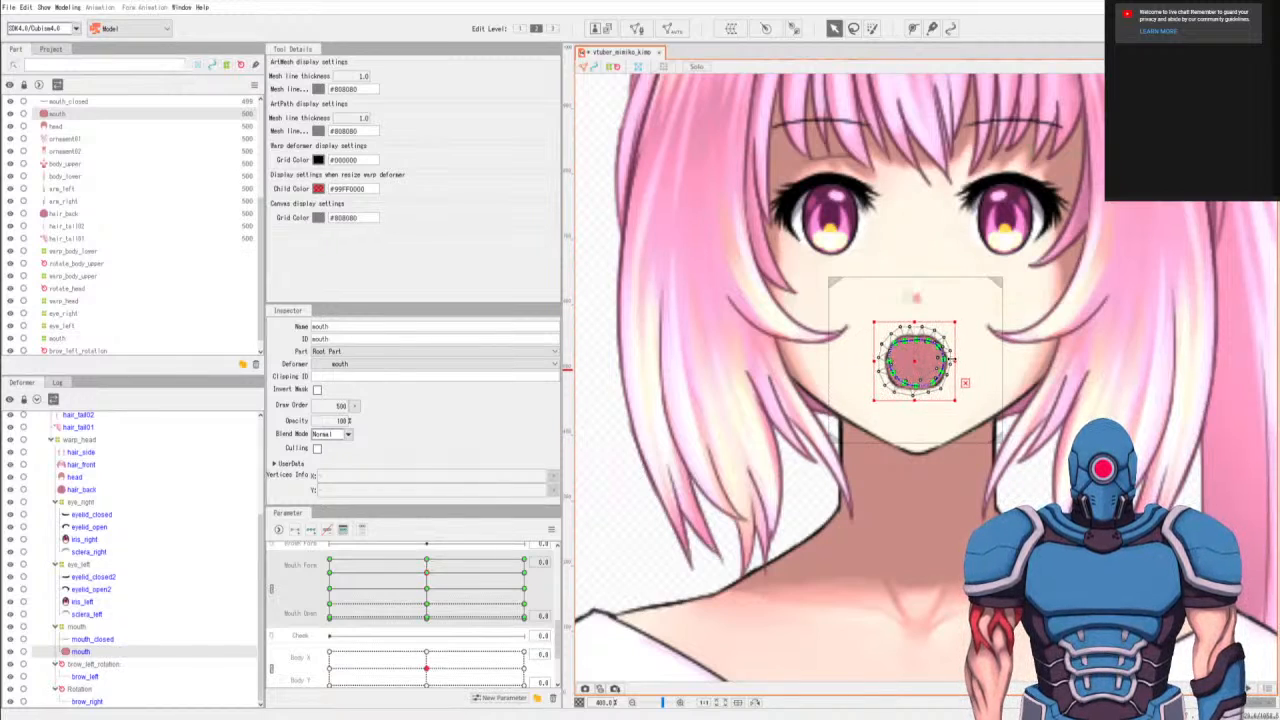
Narrow the mouth mesh from both sides at Mouth Form 0.0 for the Mouth Open 0.5 and 0.2 keys.
click(431, 596)
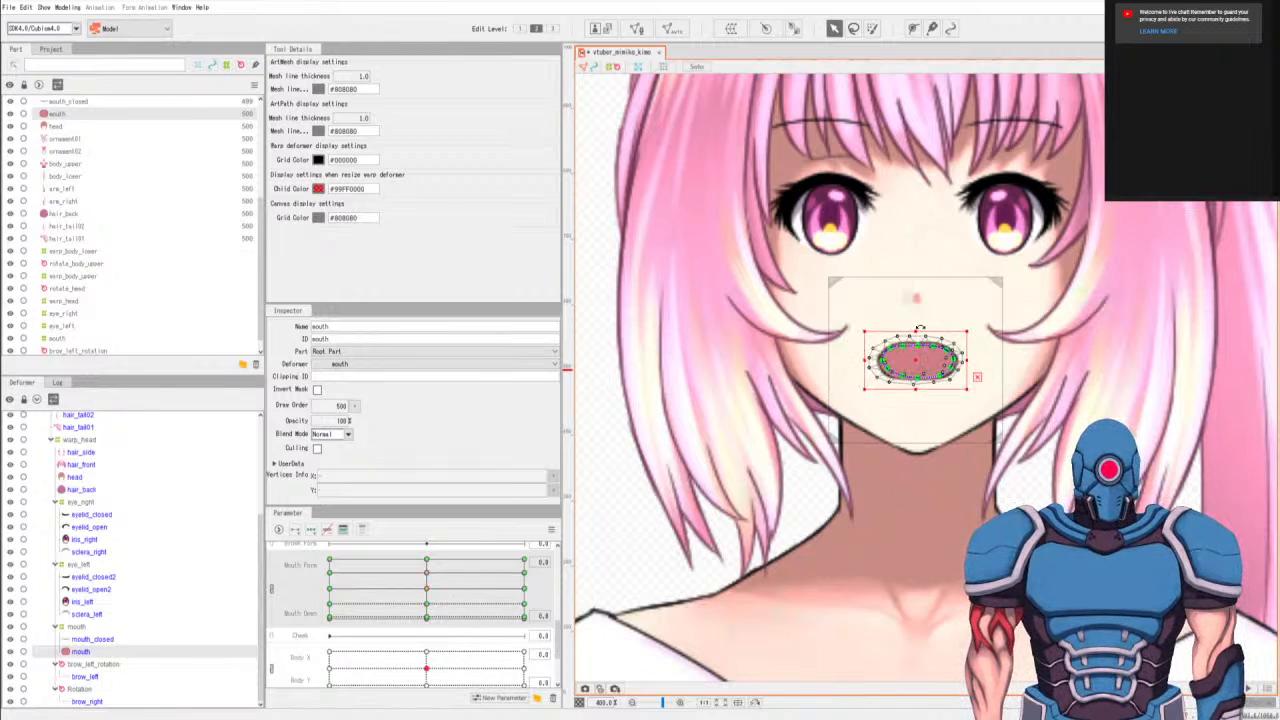
drag(866, 360, 876, 359)
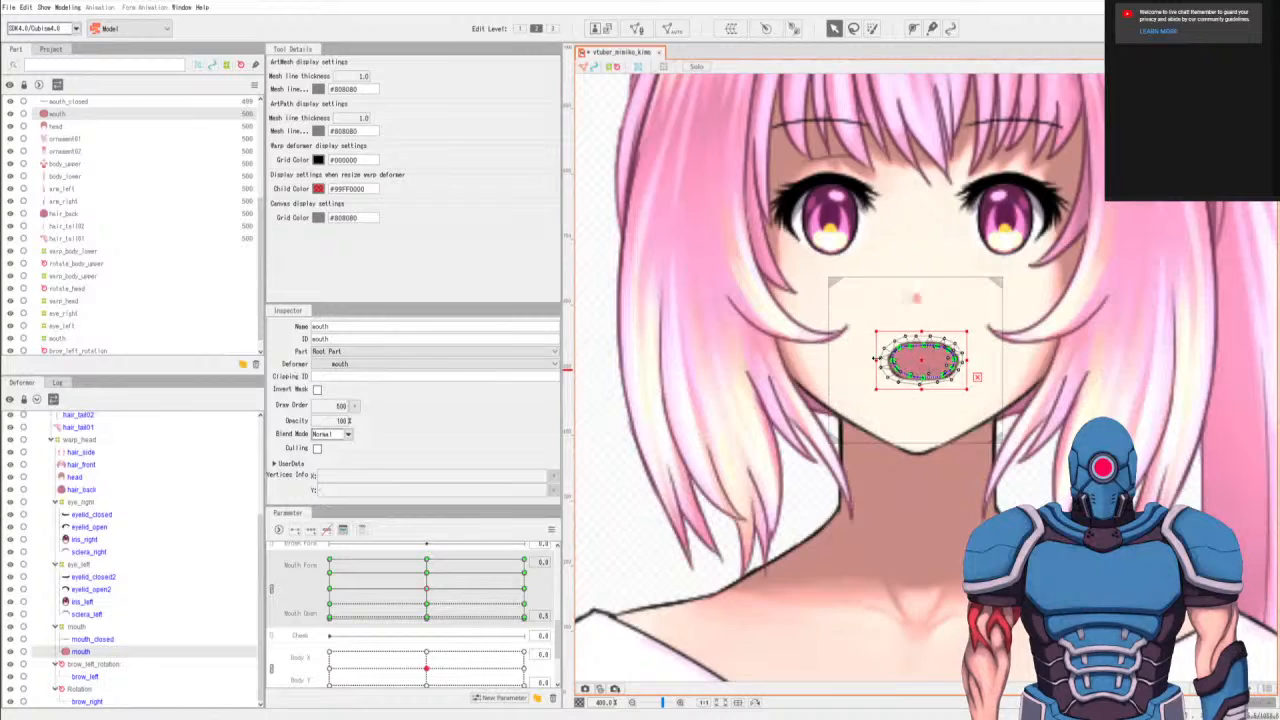
drag(967, 360, 955, 360)
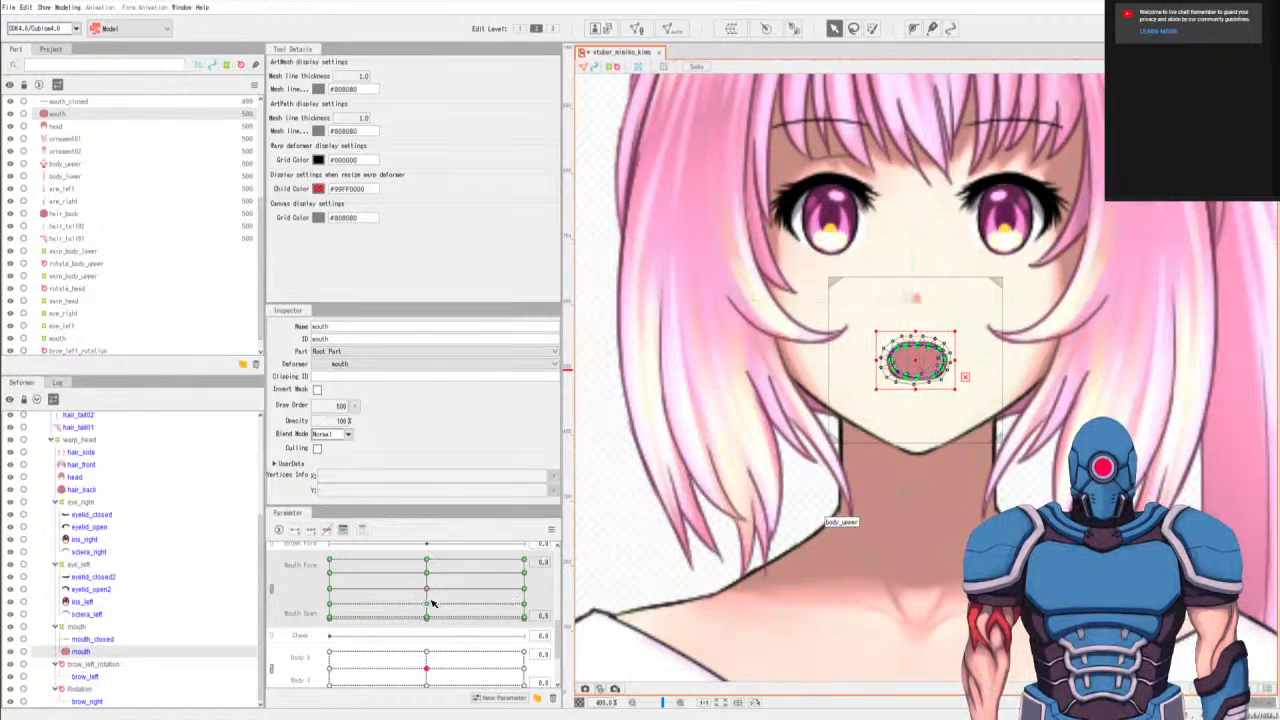
drag(430, 606, 420, 606)
drag(863, 358, 878, 356)
drag(966, 357, 950, 357)
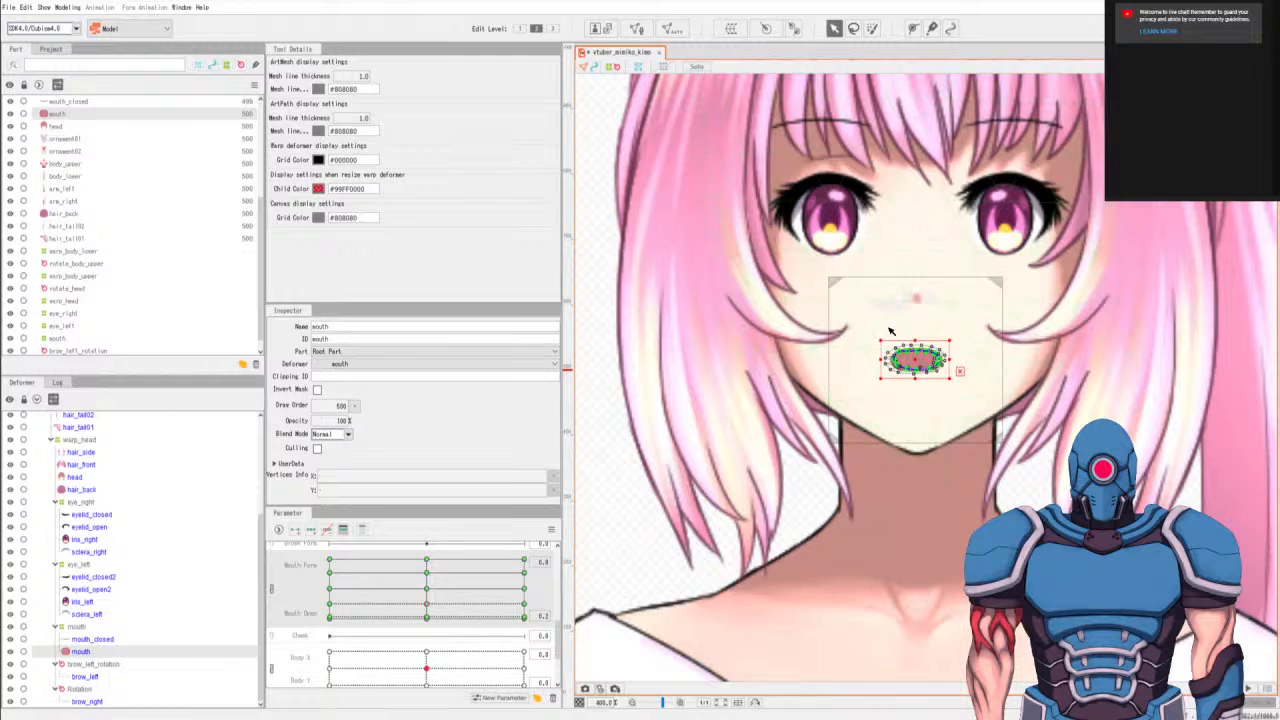
Narrow the nearly closed mouth mesh from both sides at Mouth Form 0.0 and Mouth Open 0.0.
click(428, 617)
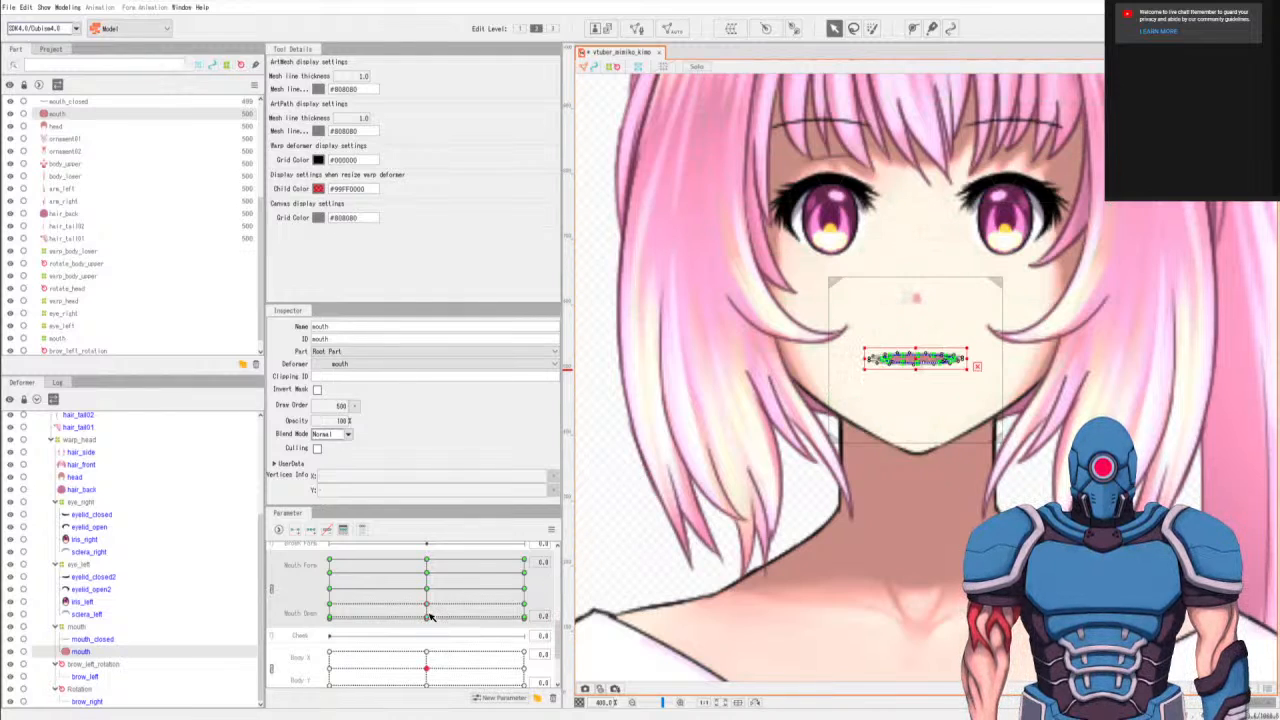
drag(862, 359, 884, 358)
drag(969, 359, 948, 359)
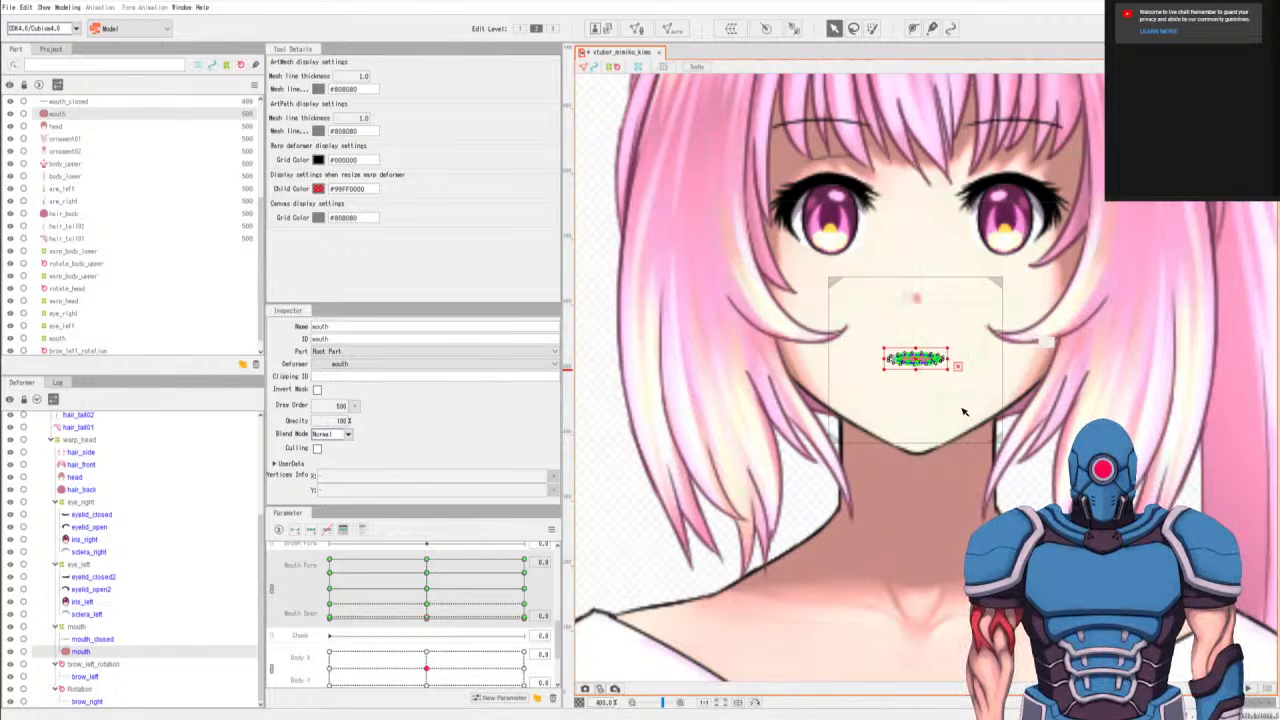
Preview the mouth deformation on the full character, ending at Mouth Form 1.0 and Mouth Open 1.0.
click(611, 521)
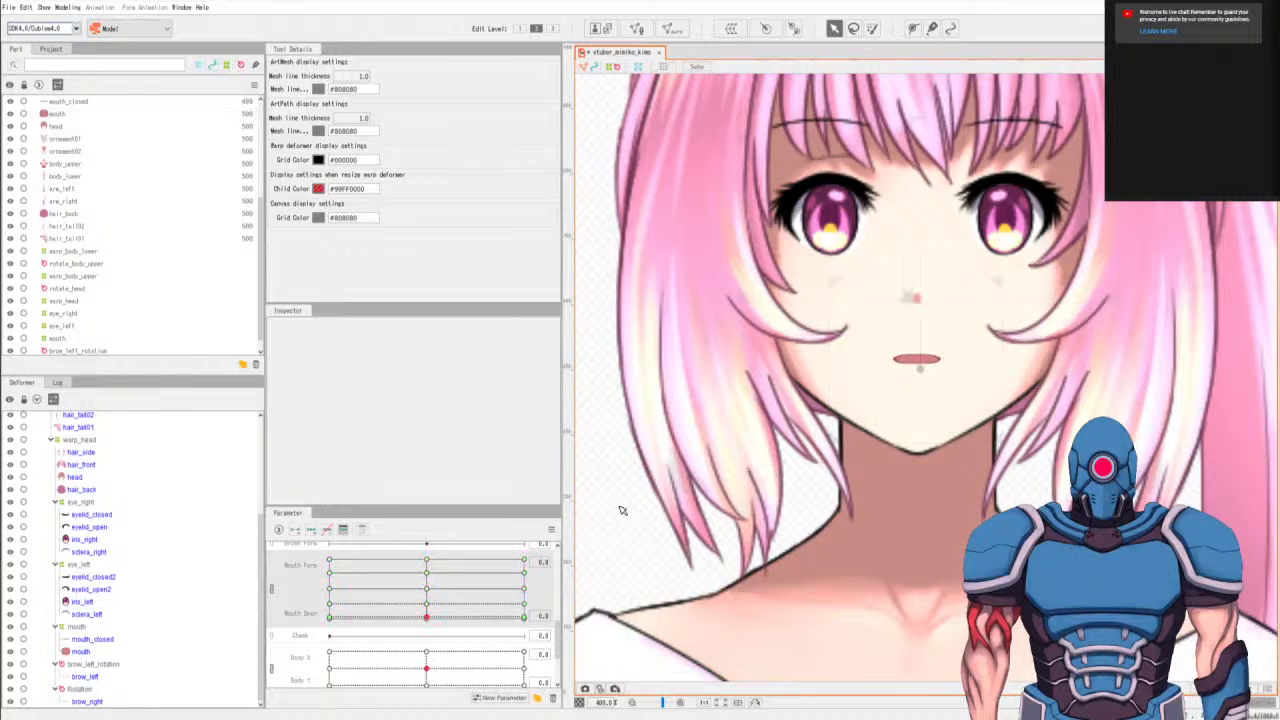
scroll(614, 512, down, 3)
drag(380, 606, 546, 557)
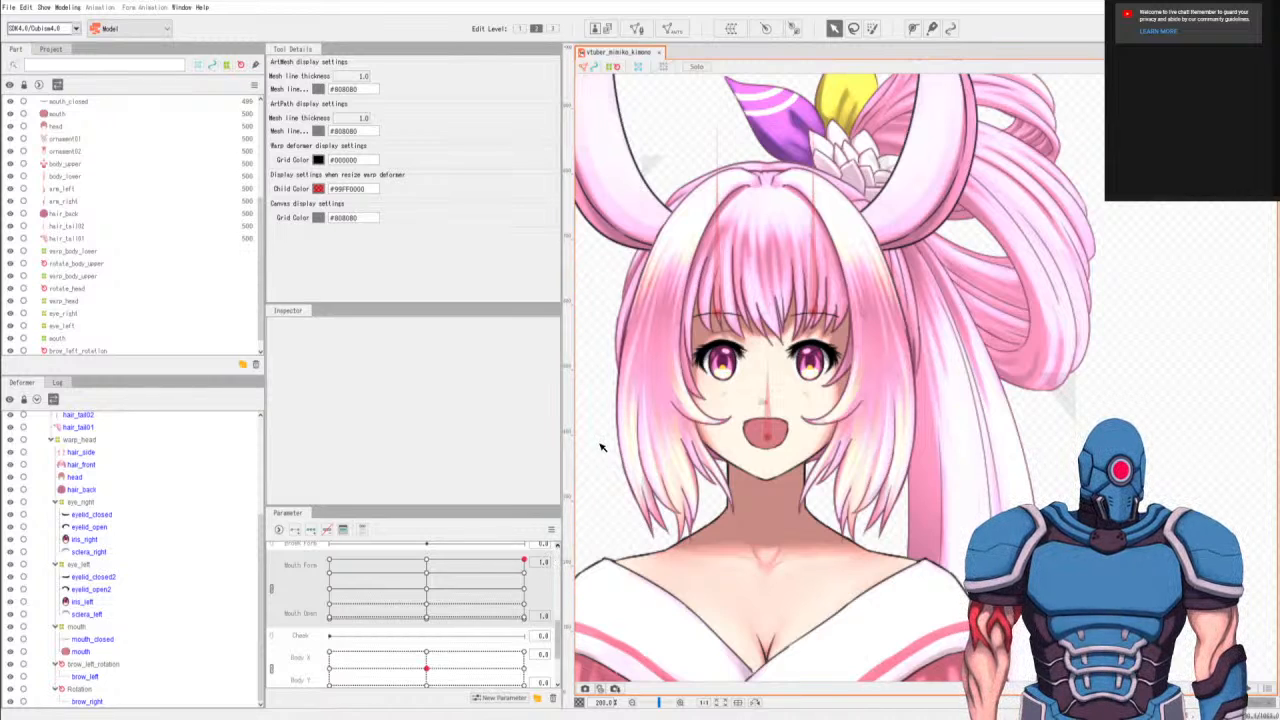
scroll(951, 428, down, 3)
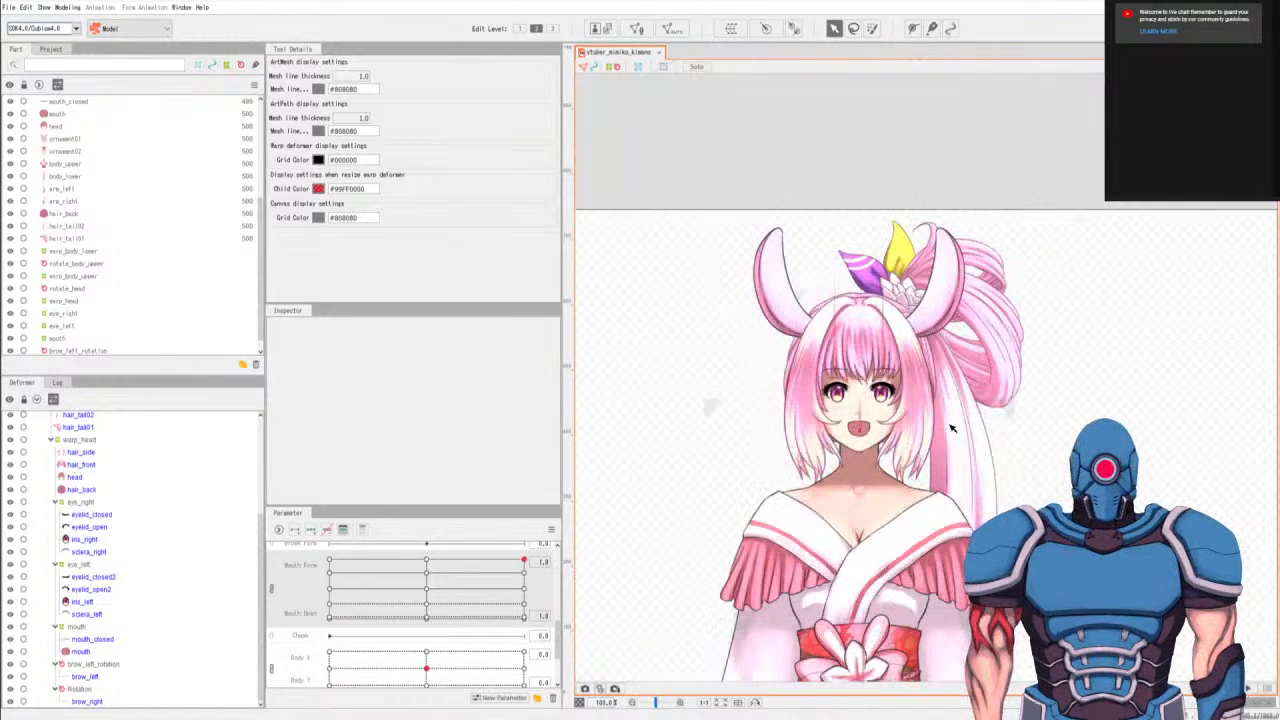
scroll(949, 410, down, 4)
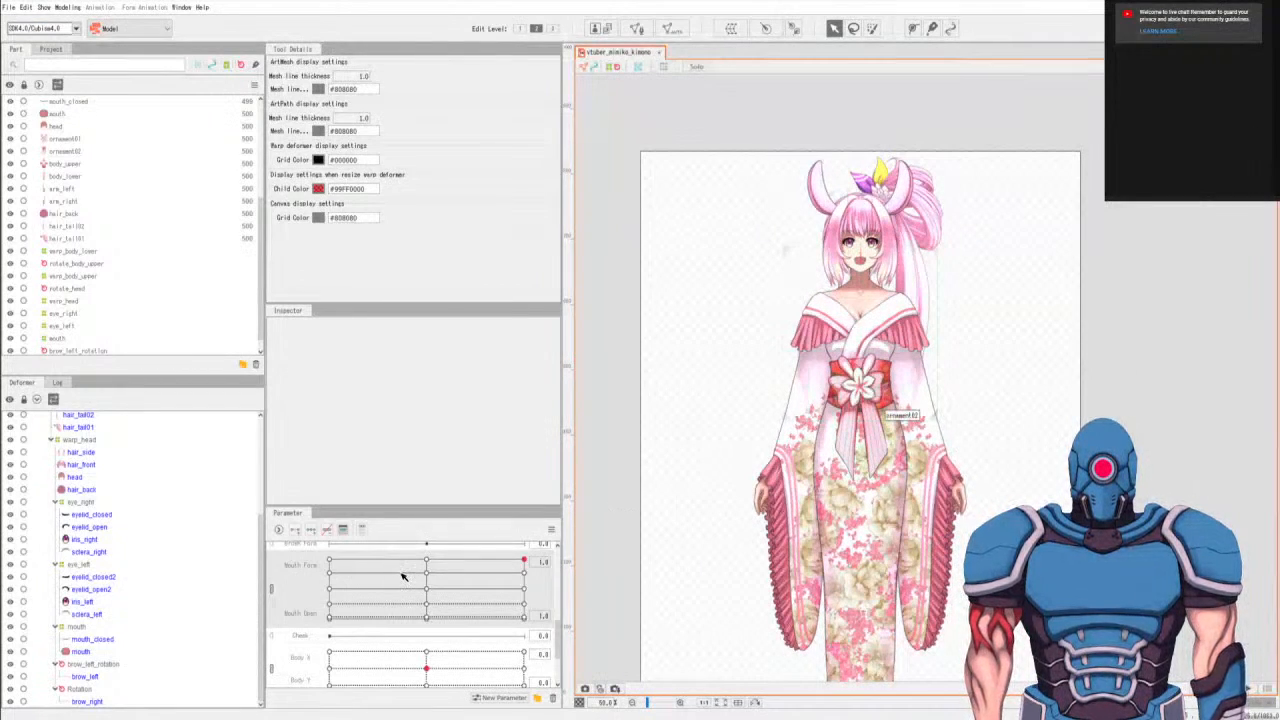
Collapse the eye_right, eye_left, mouth, brow_left_rotation and Rotation groups in the deformer hierarchy.
click(56, 564)
click(55, 554)
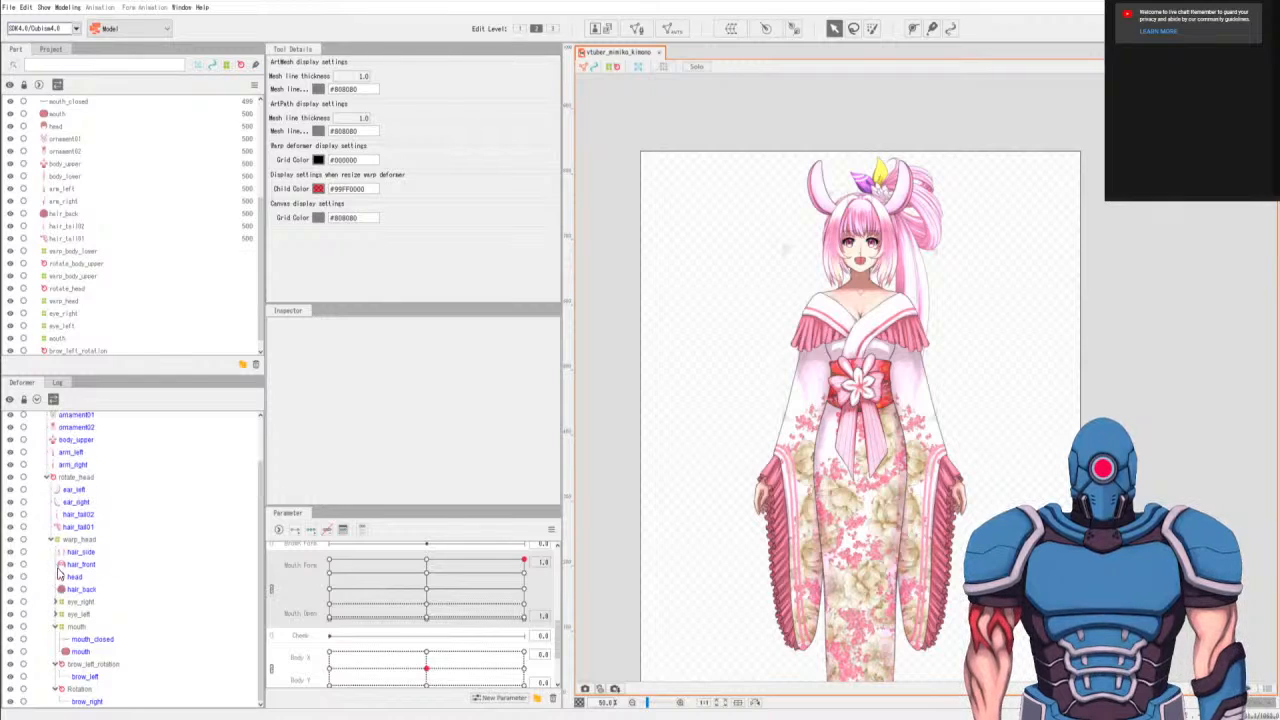
click(56, 664)
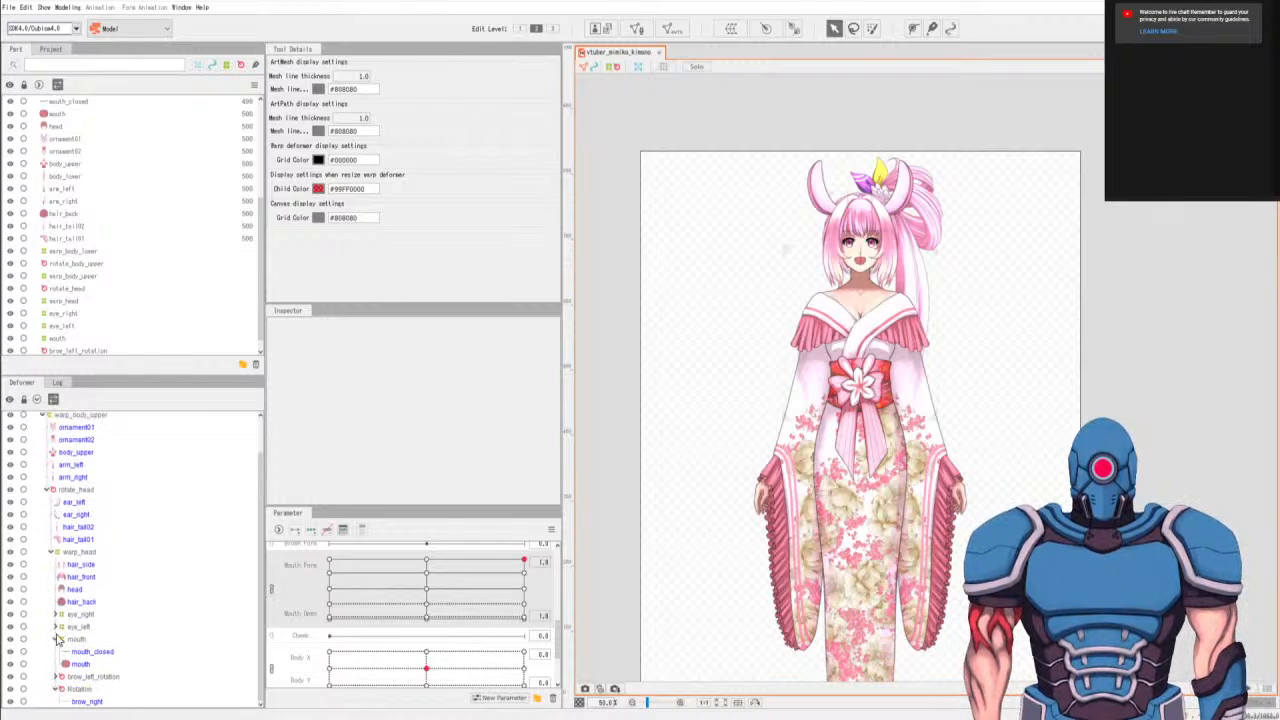
click(56, 639)
click(56, 689)
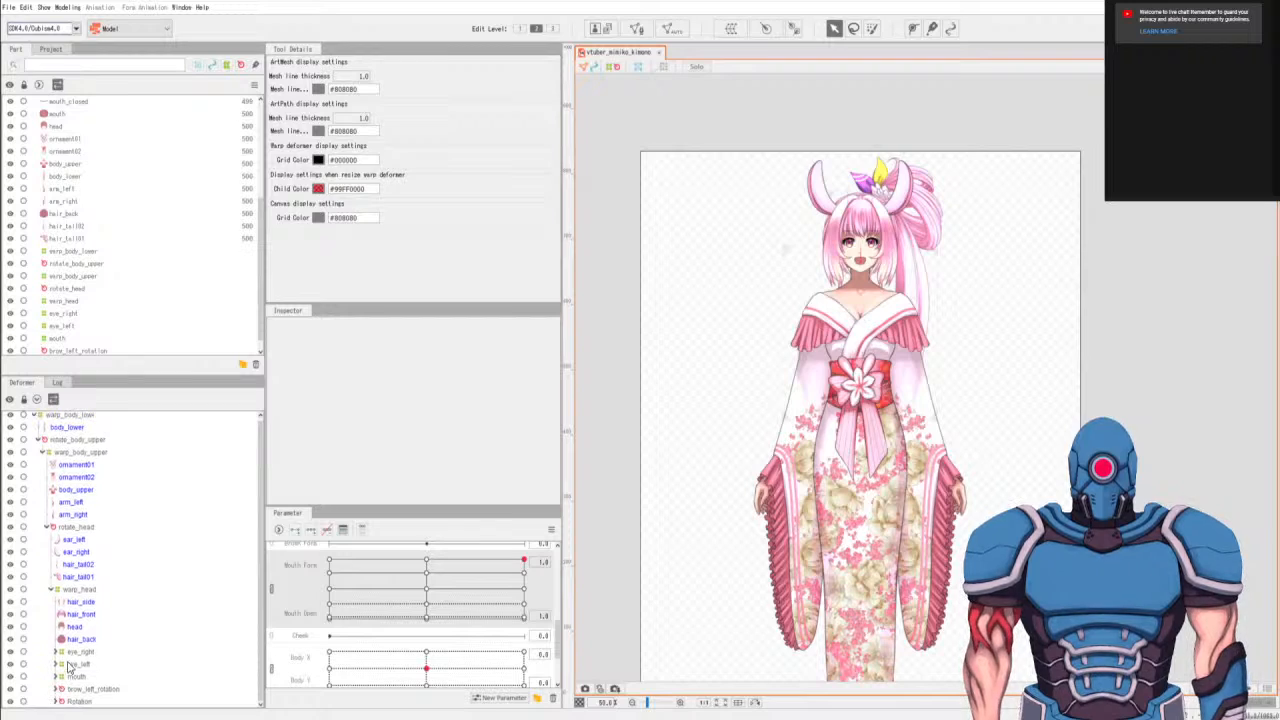
Select the Hair Move Front, Side and Back parameters and the hair_front mesh.
scroll(449, 654, down, 3)
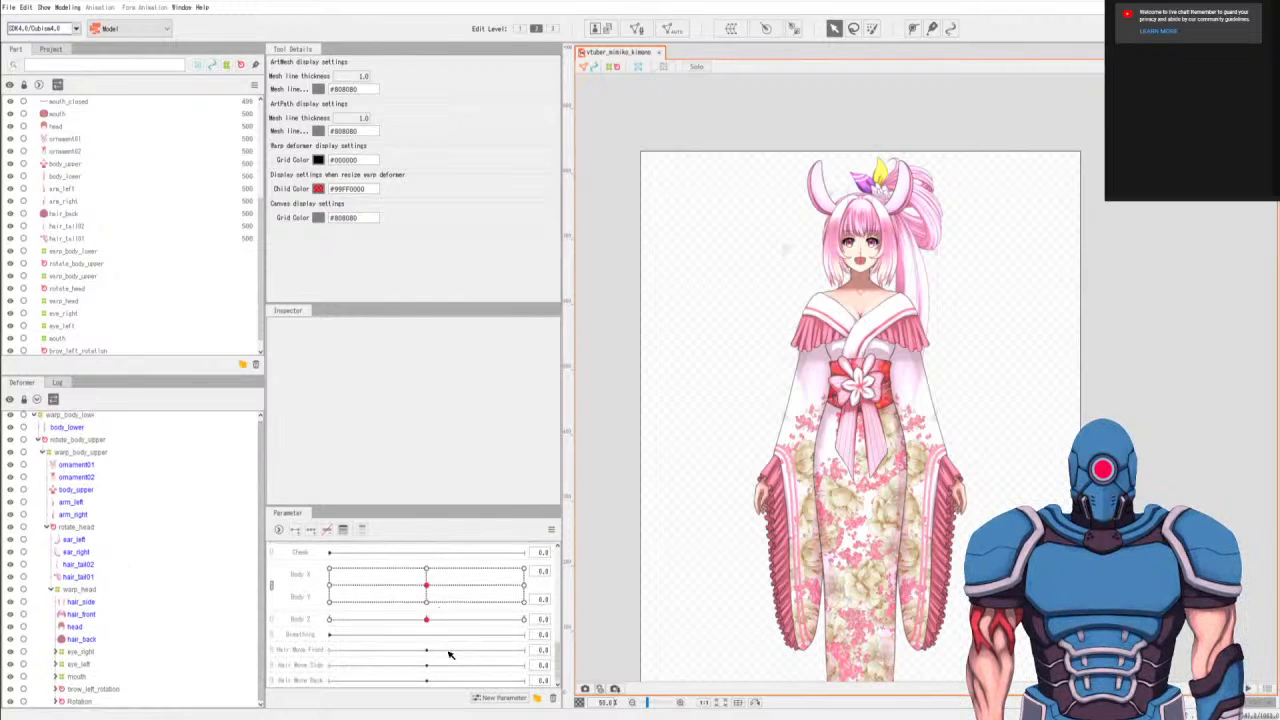
click(304, 655)
shift+click(311, 682)
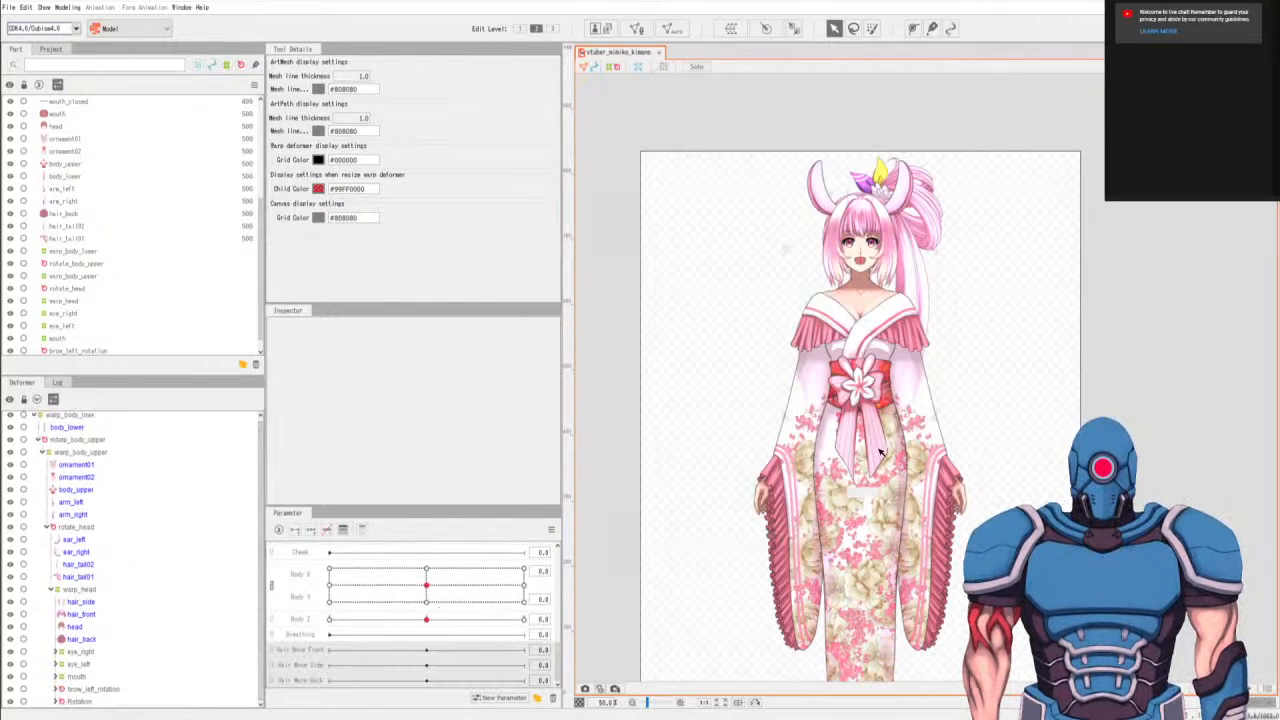
scroll(850, 218, up, 3)
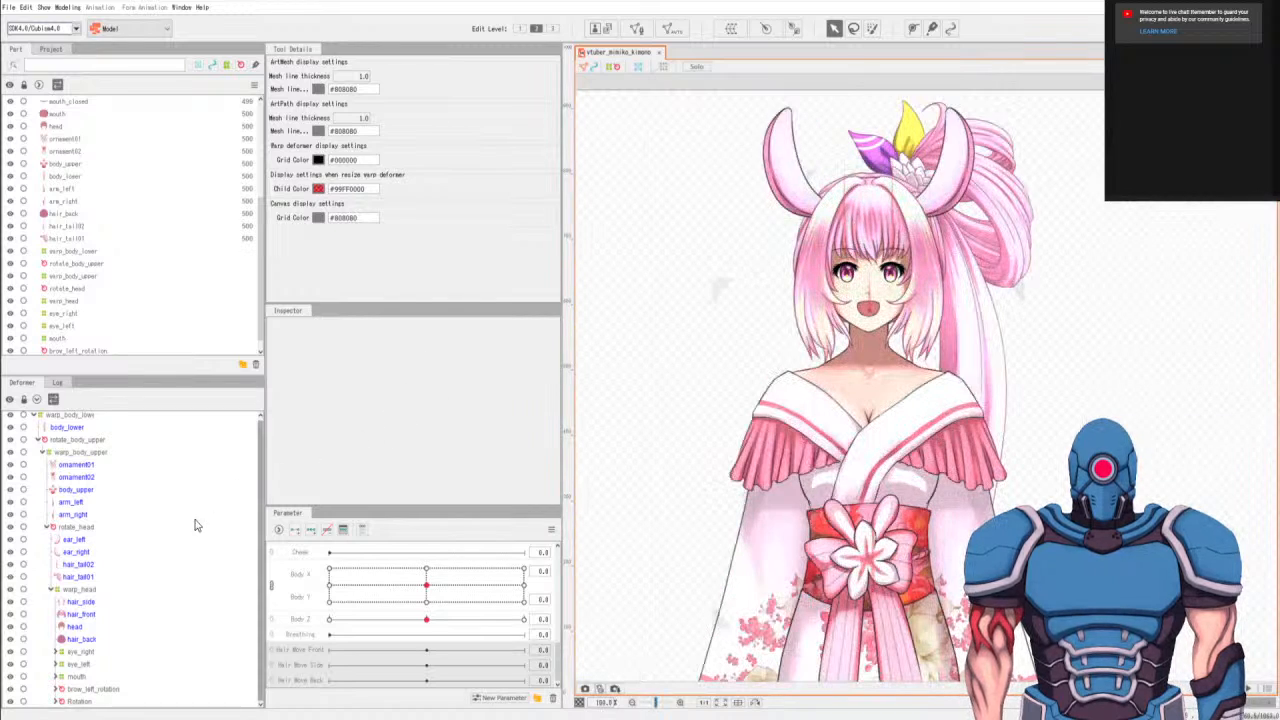
click(96, 615)
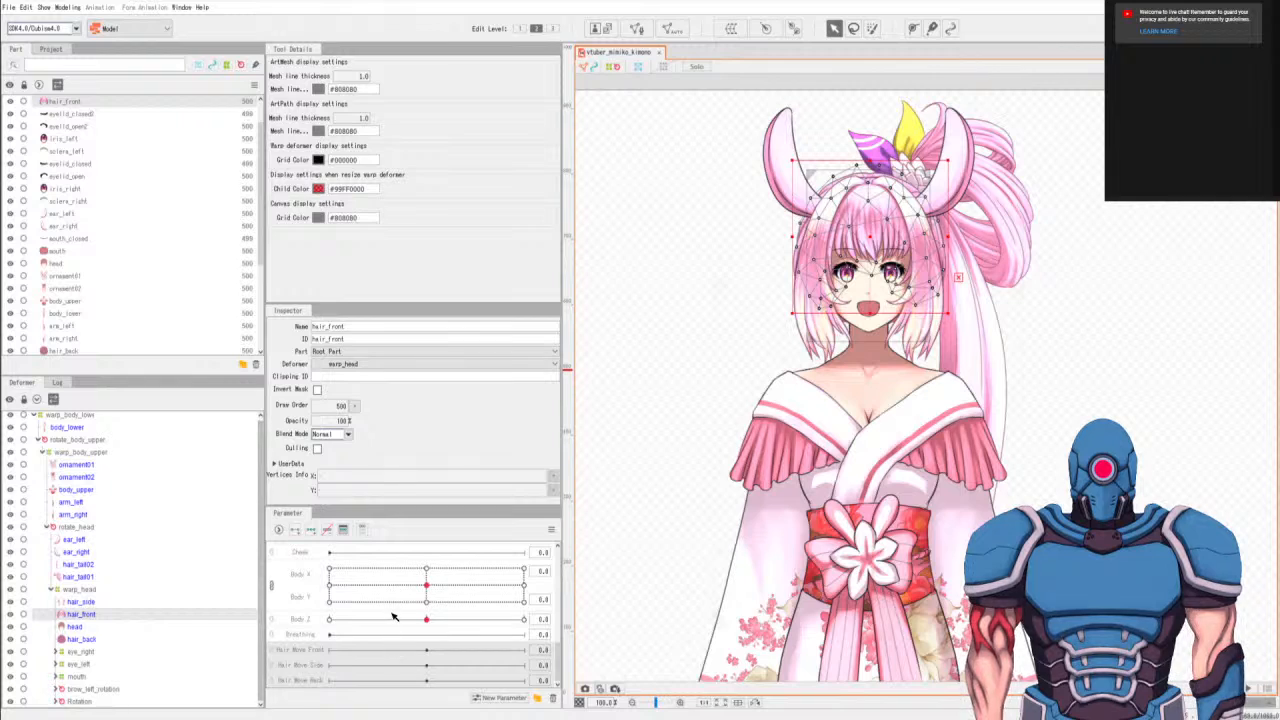
Delete the unkeyed BrowL Form, BrowR Form, BrowL X and BrowR X parameters.
scroll(396, 594, up, 2)
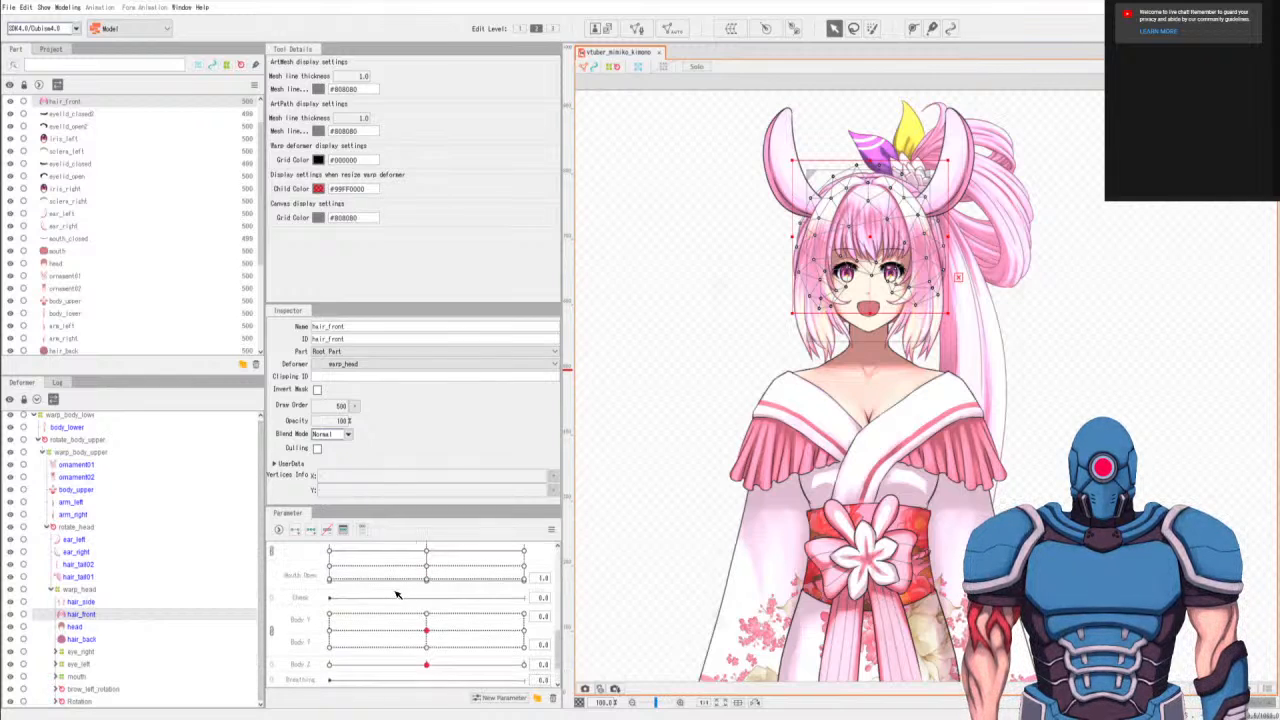
scroll(389, 603, up, 3)
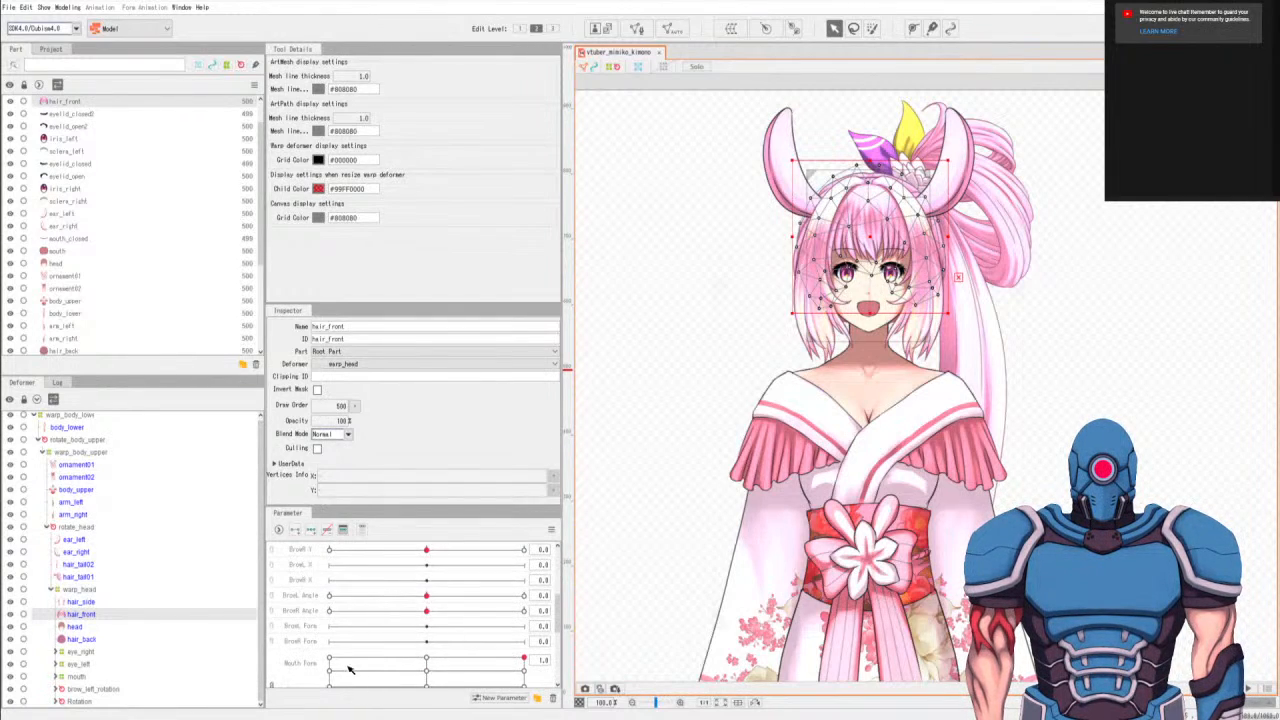
ctrl+click(309, 632)
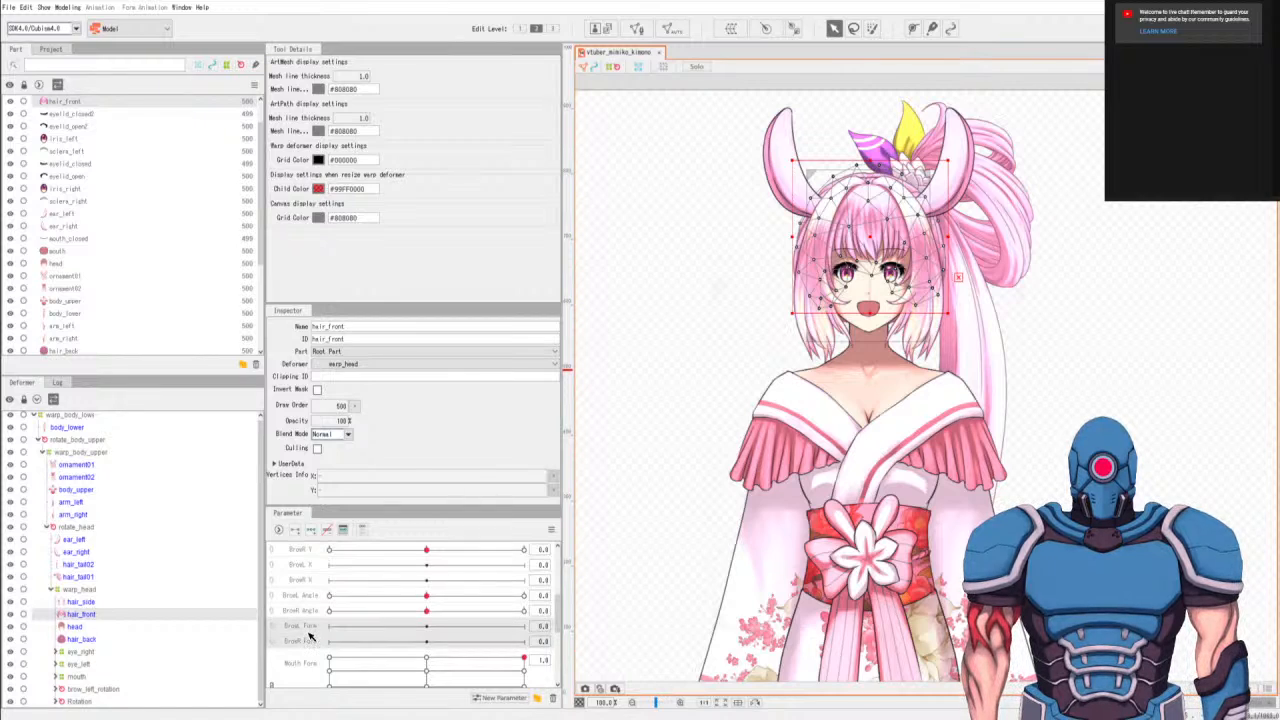
scroll(385, 603, up, 1)
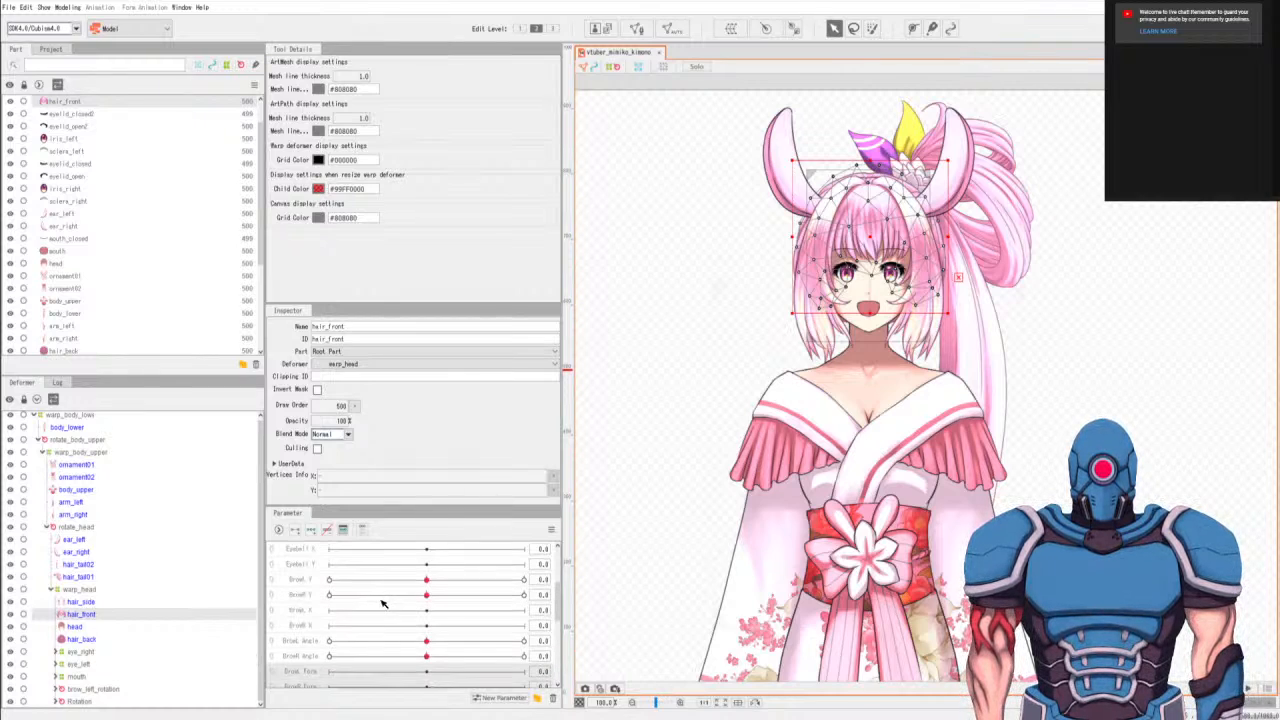
ctrl+click(309, 627)
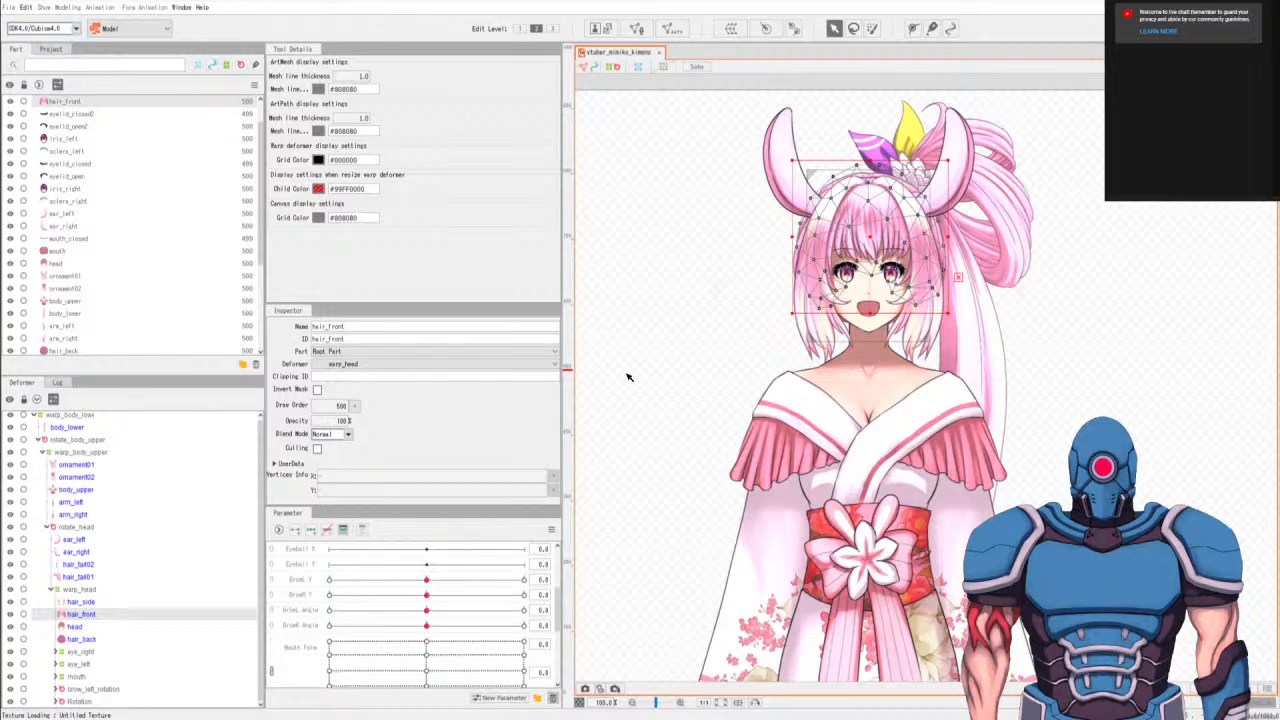
scroll(875, 590, down, 1)
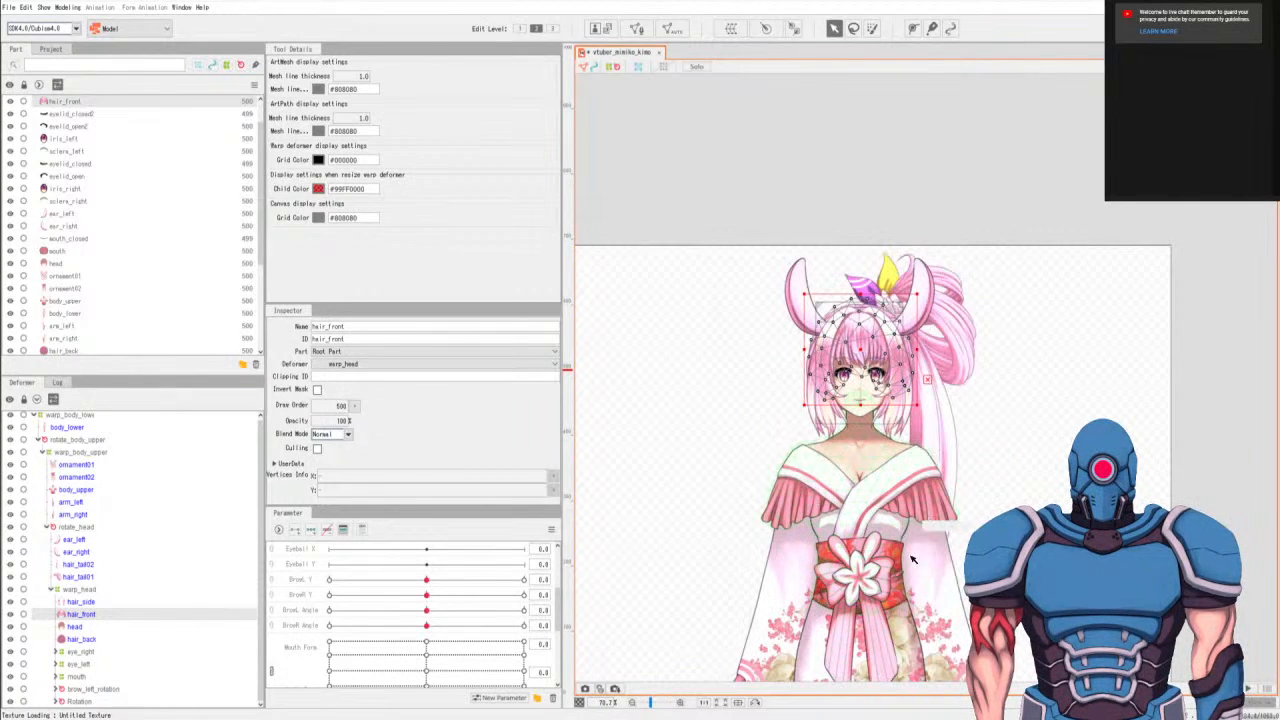
Add three keys to the Hair Move Front parameter for the hair_front mesh.
drag(930, 555, 888, 473)
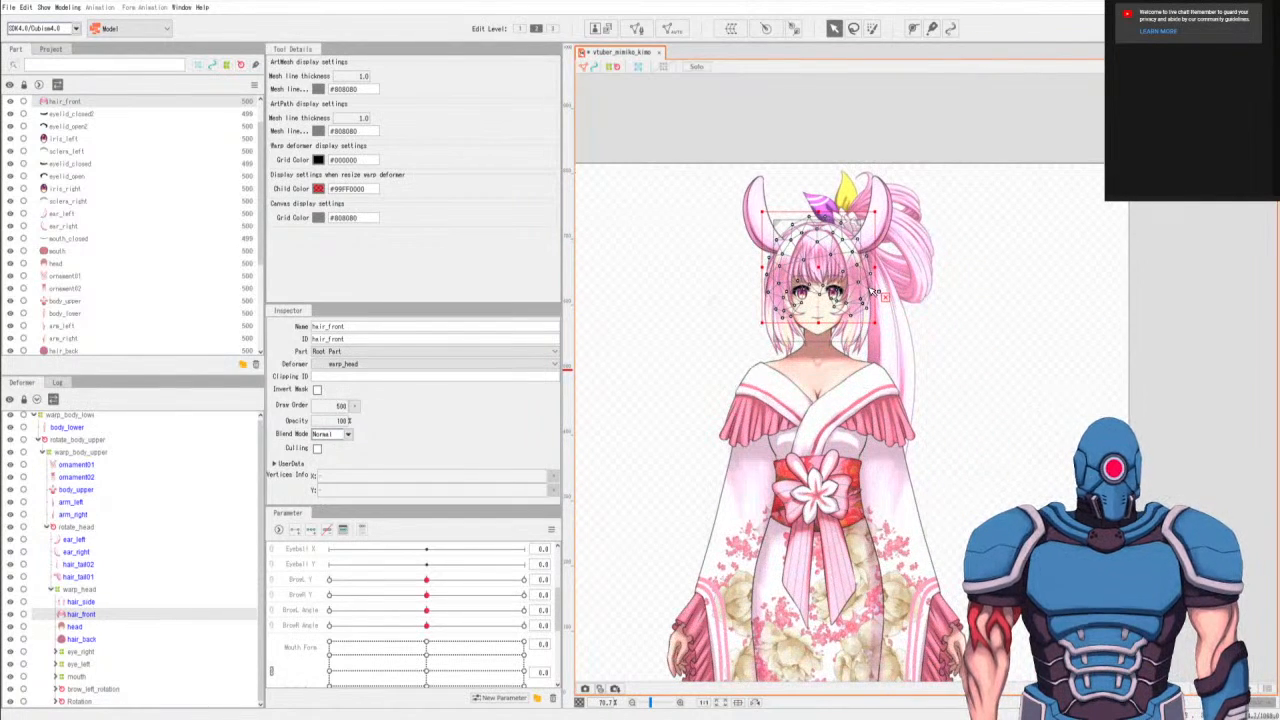
scroll(875, 290, up, 4)
drag(873, 290, 804, 357)
scroll(840, 305, up, 3)
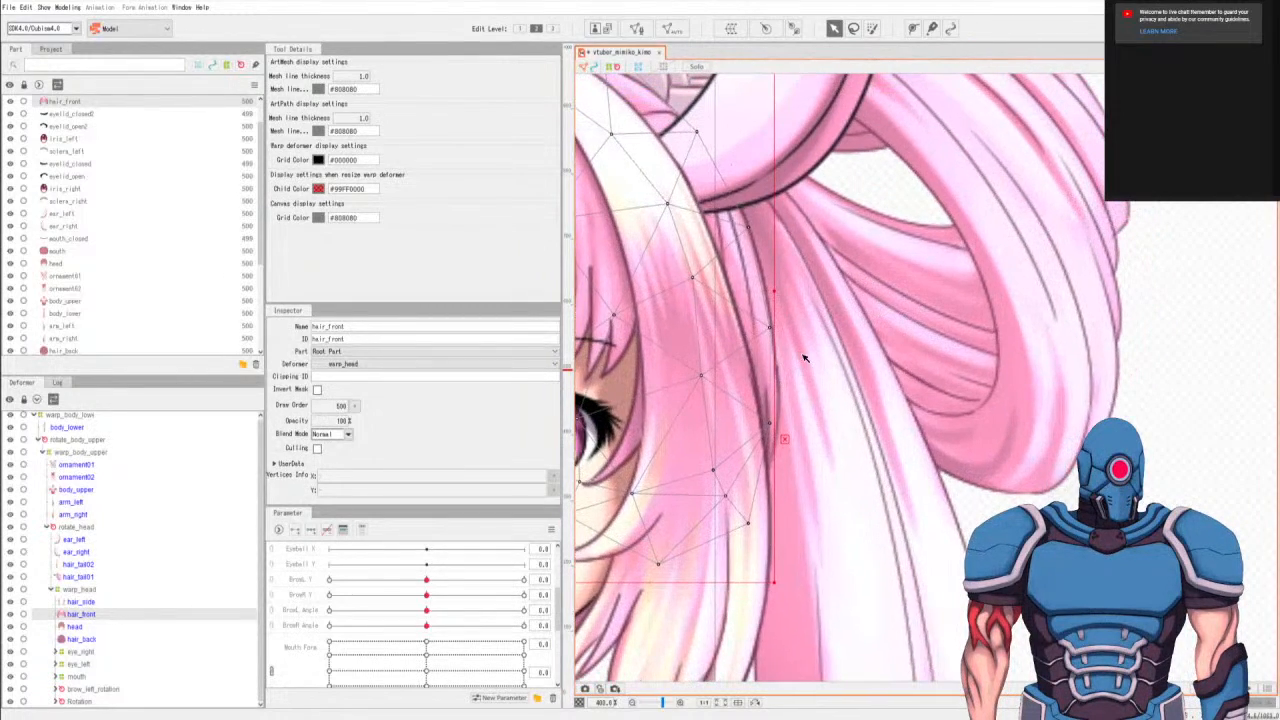
scroll(805, 340, down, 1)
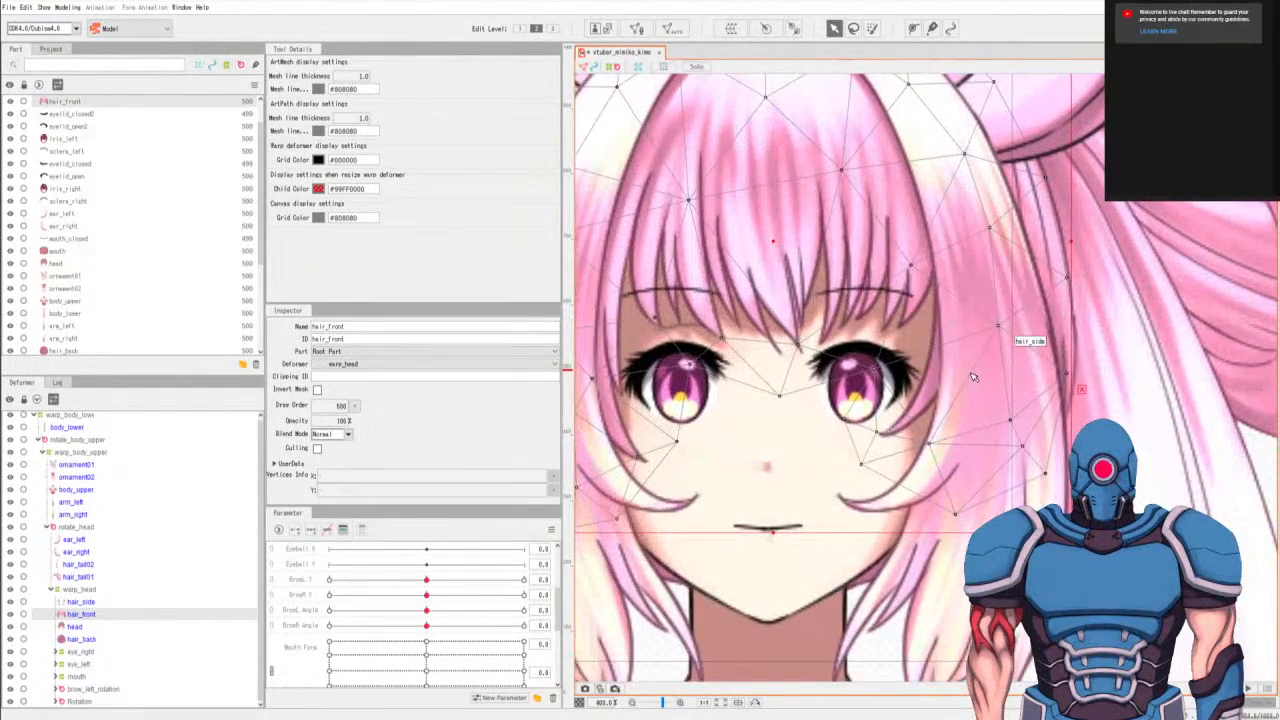
scroll(950, 440, down, 1)
scroll(935, 455, down, 2)
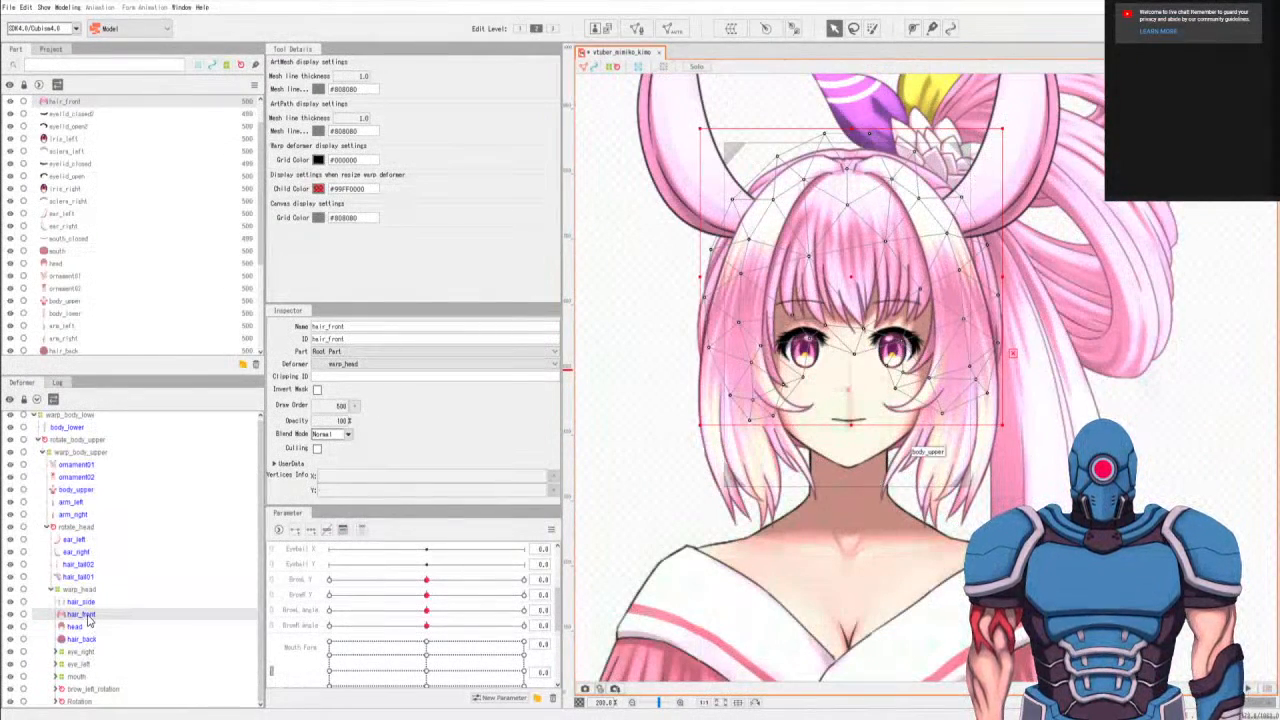
scroll(310, 650, down, 3)
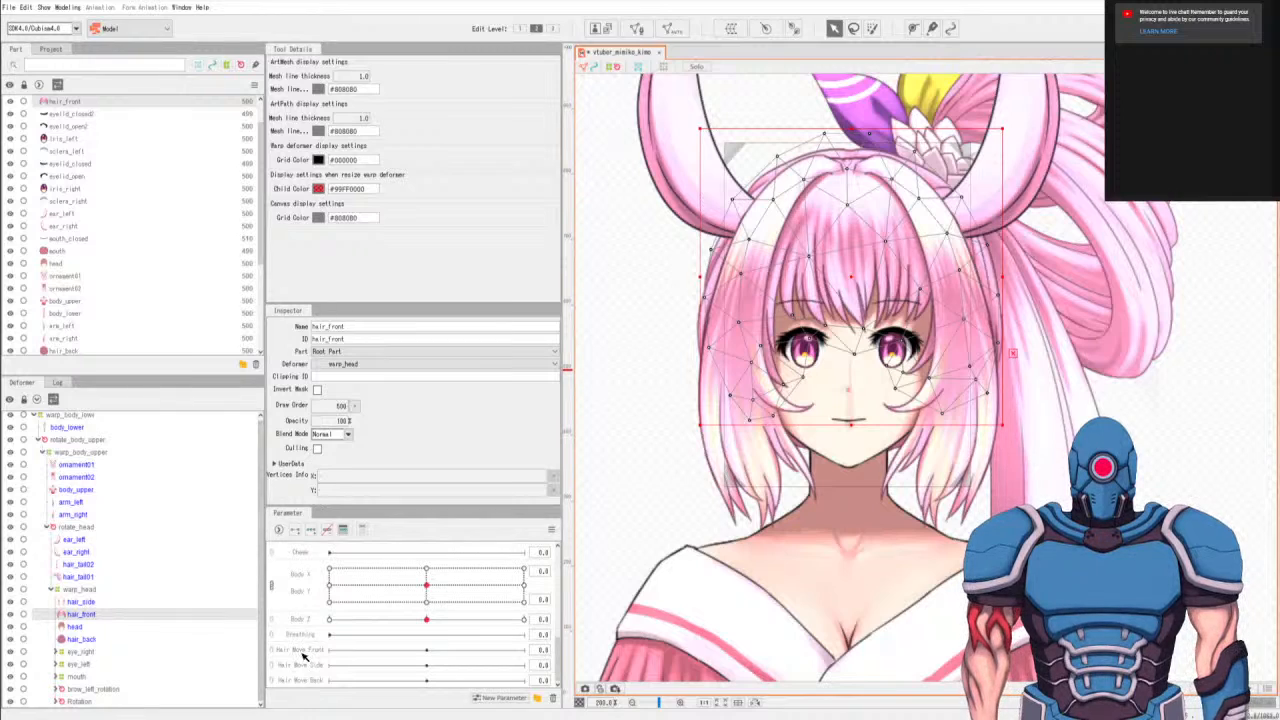
click(308, 650)
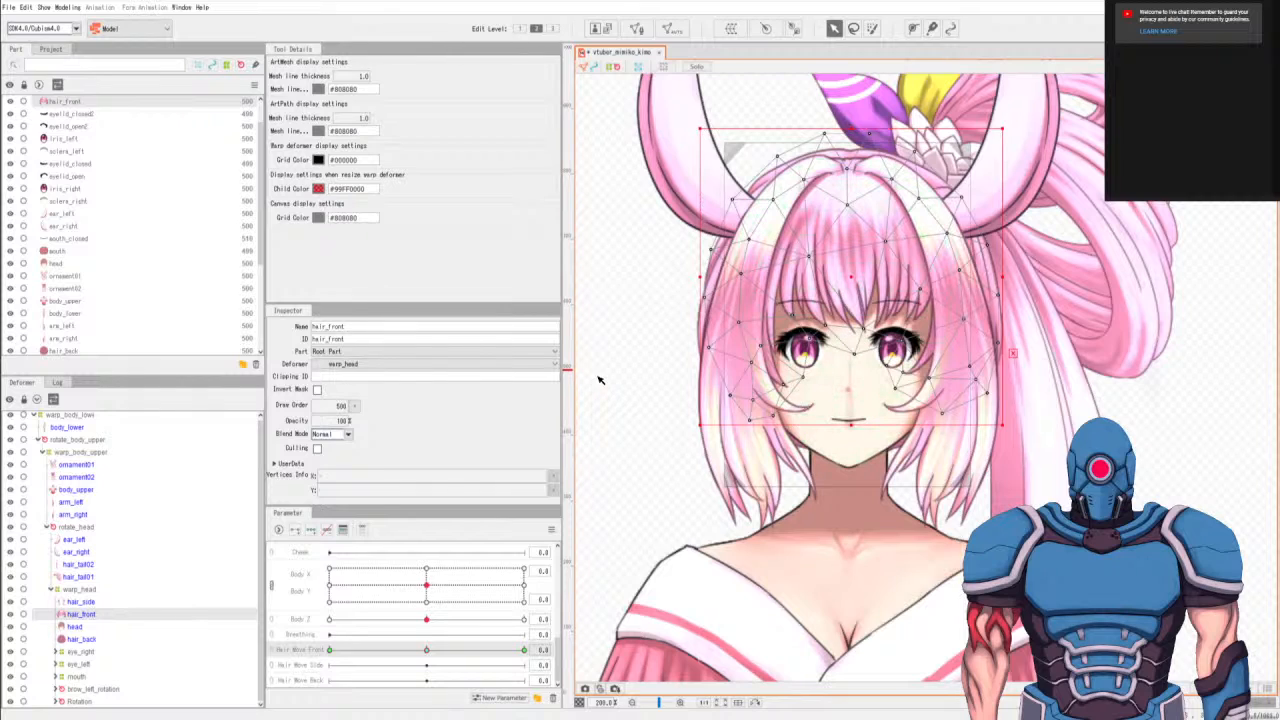
Draw a vertical deform path on hair_front from the crown down the centre to the tip of the bangs.
drag(858, 266, 842, 338)
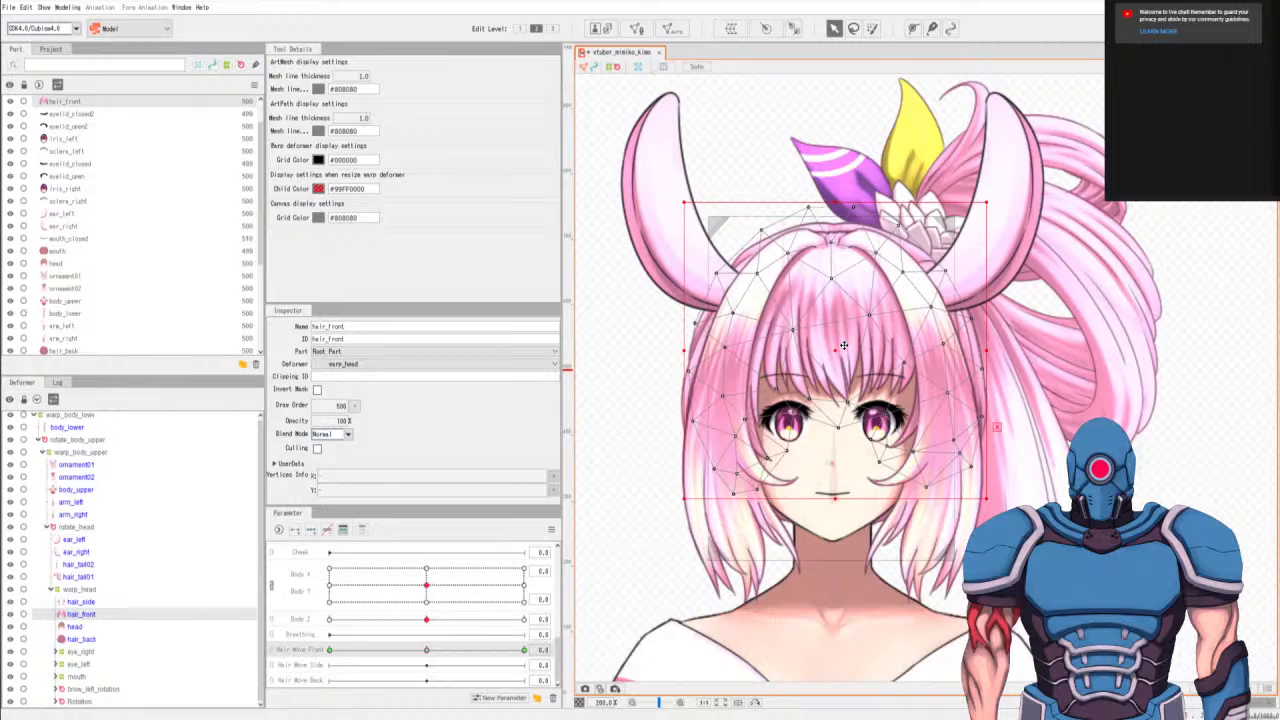
click(912, 28)
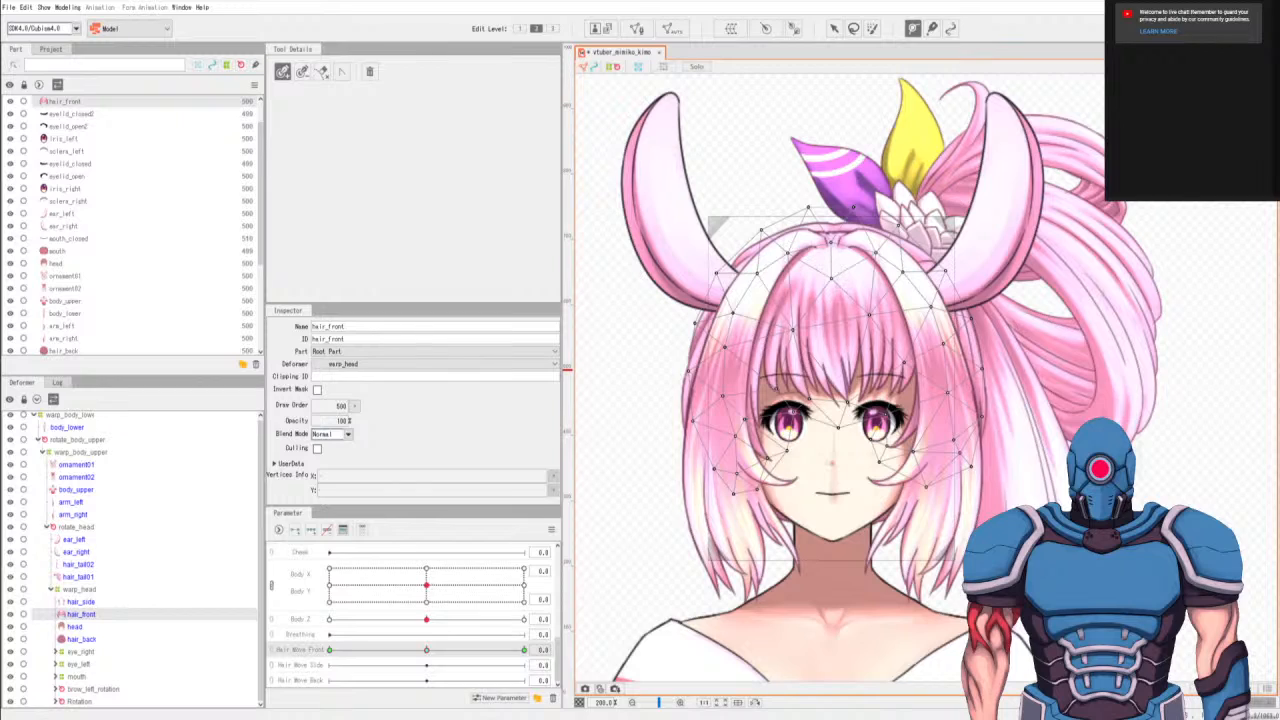
click(832, 262)
click(832, 296)
click(836, 335)
click(833, 394)
click(834, 28)
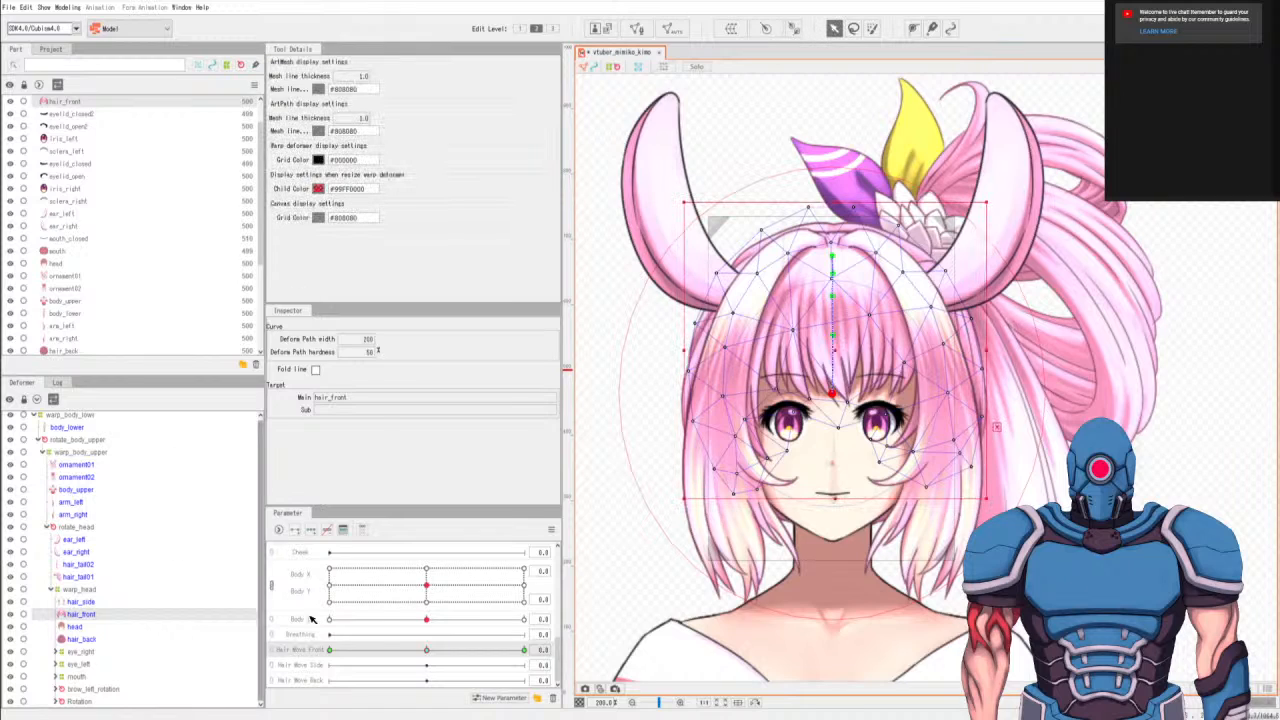
Try bending the deform path's tip left at Hair Move Front -1.0, then undo back to its two uppermost points.
click(329, 650)
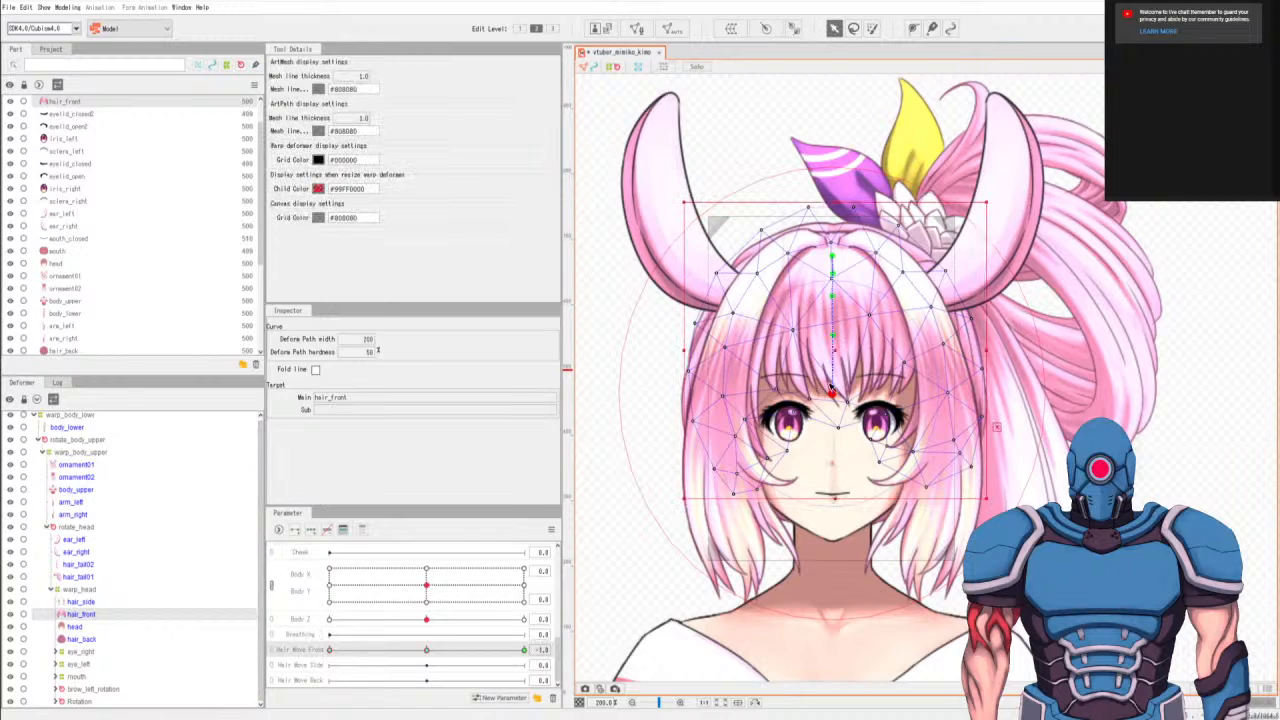
mouse_move(836, 396)
mouse_down()
mouse_move(795, 400)
mouse_move(819, 395)
mouse_up()
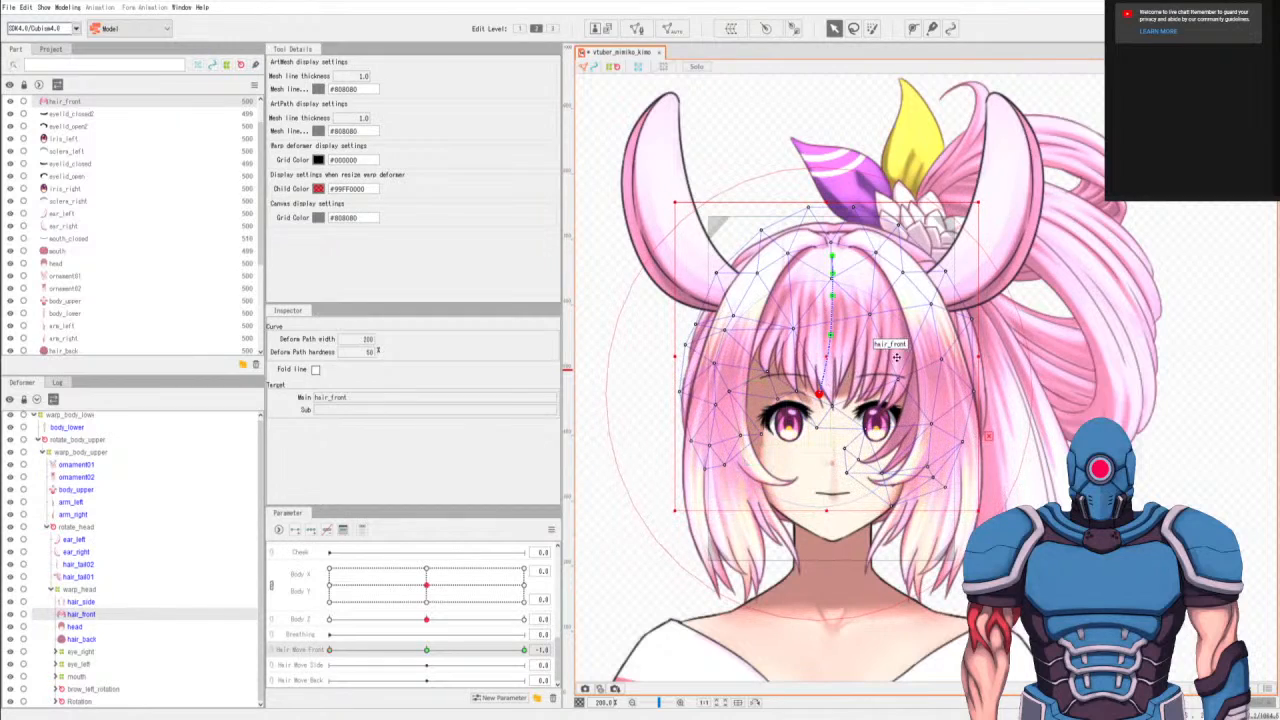
key(ctrl+z)
key(ctrl+z)
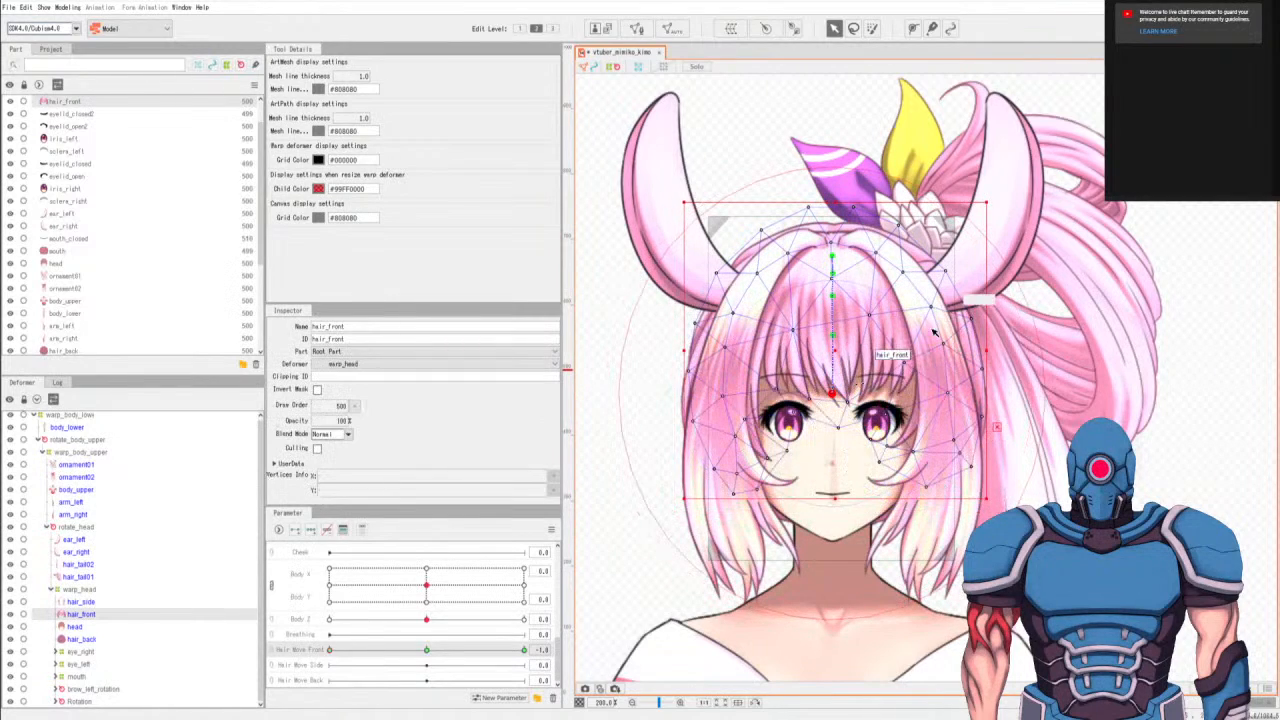
key(ctrl+z)
key(ctrl+z)
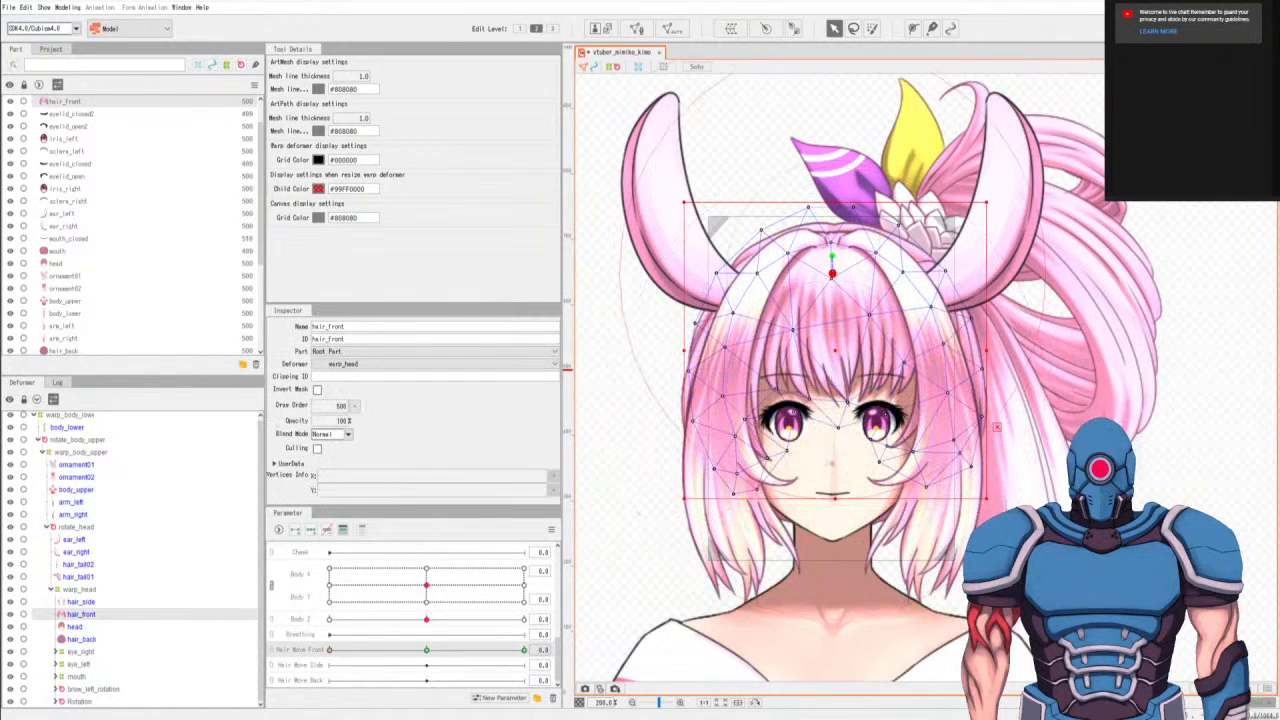
Extend the hair_front deform path straight down the face with five more points, ending at the chin.
click(913, 29)
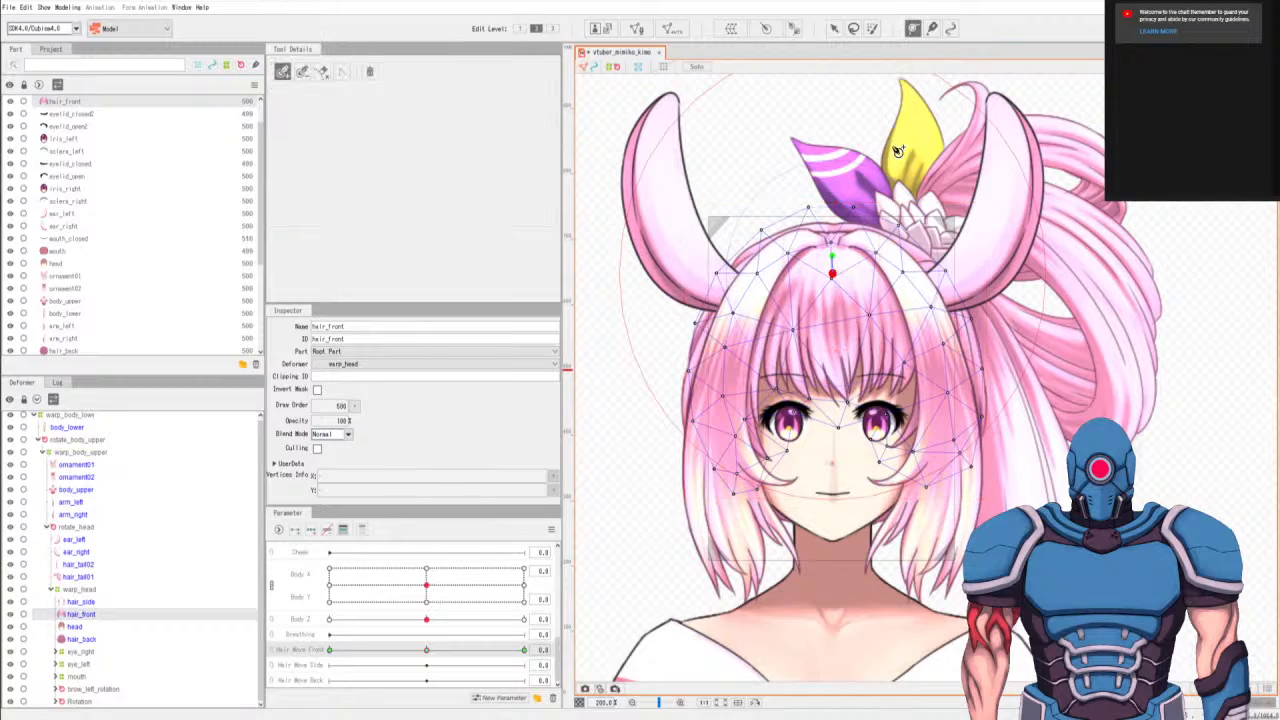
click(833, 298)
click(832, 338)
click(832, 397)
click(832, 467)
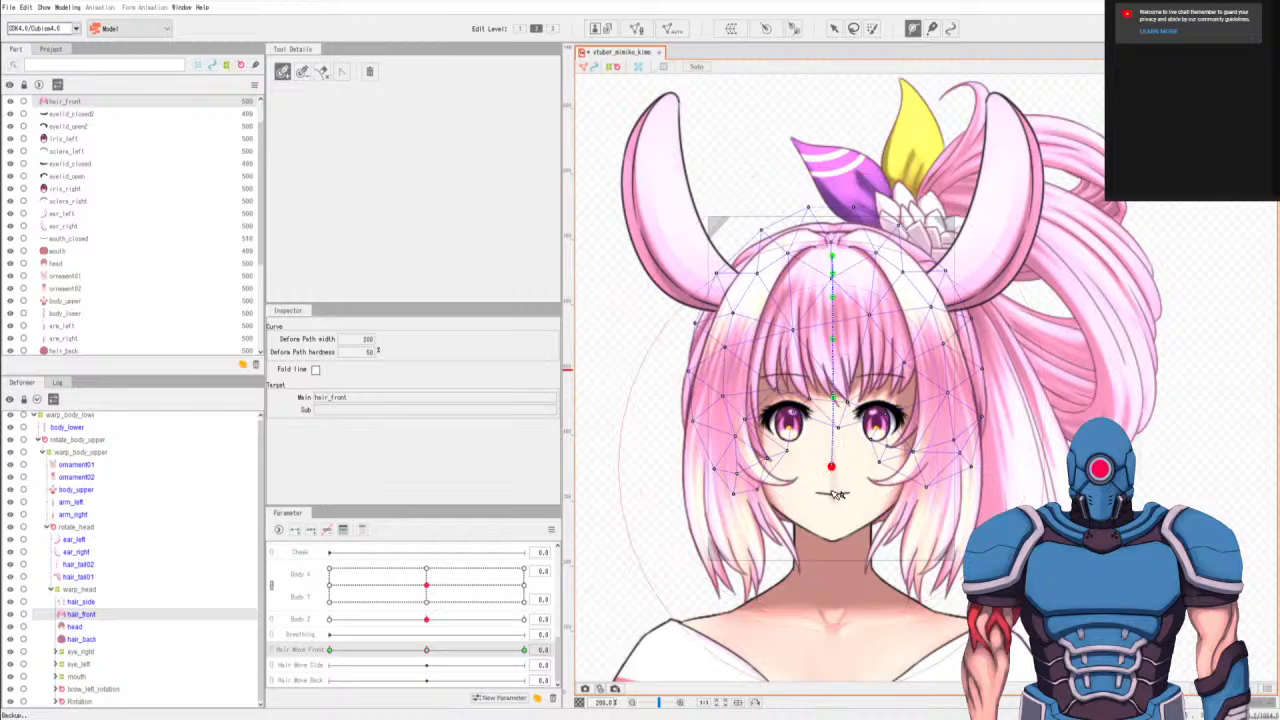
click(832, 512)
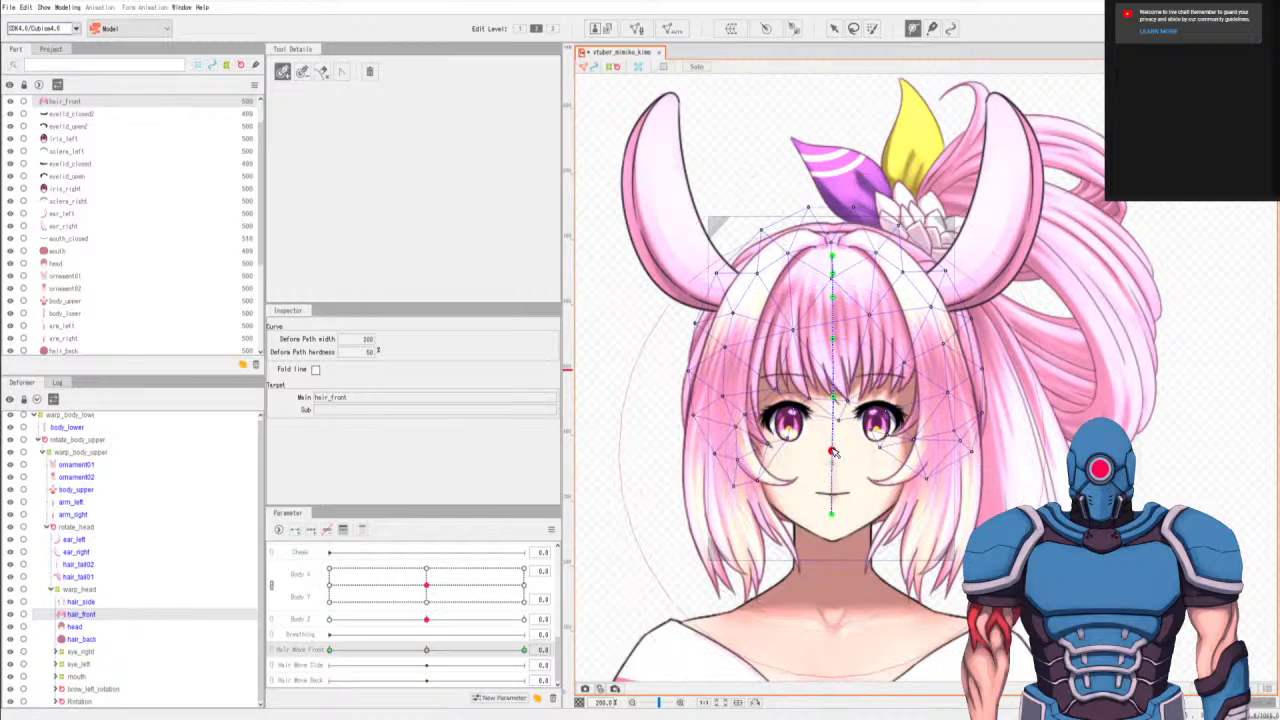
Undo the two lowest deform path points and place them again, with the upper one just below eye level.
key(Escape)
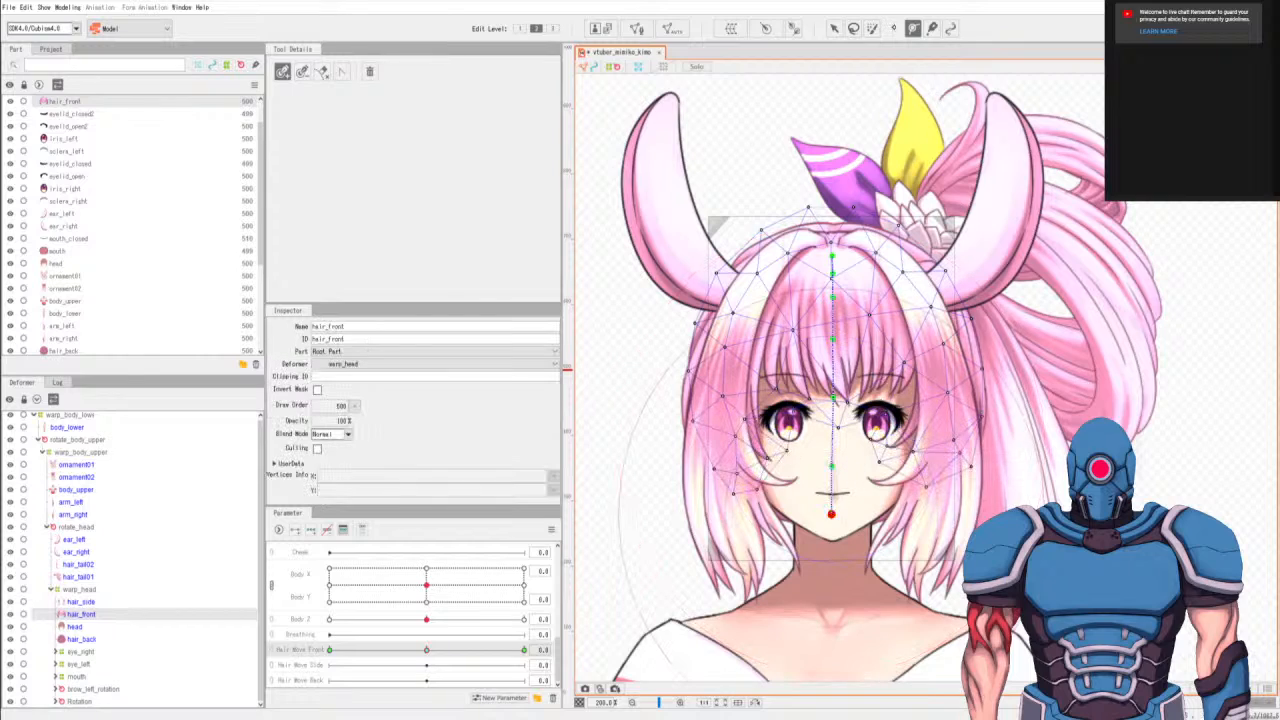
key(ctrl+z)
key(ctrl+z)
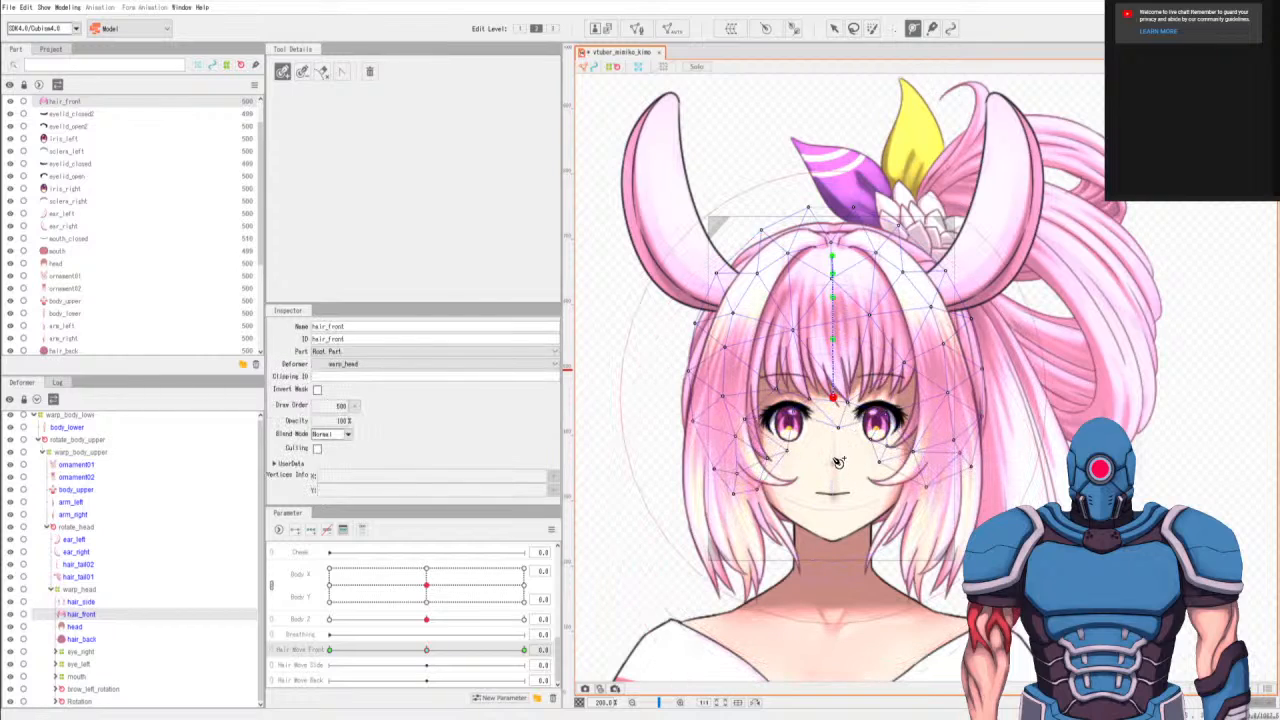
click(831, 448)
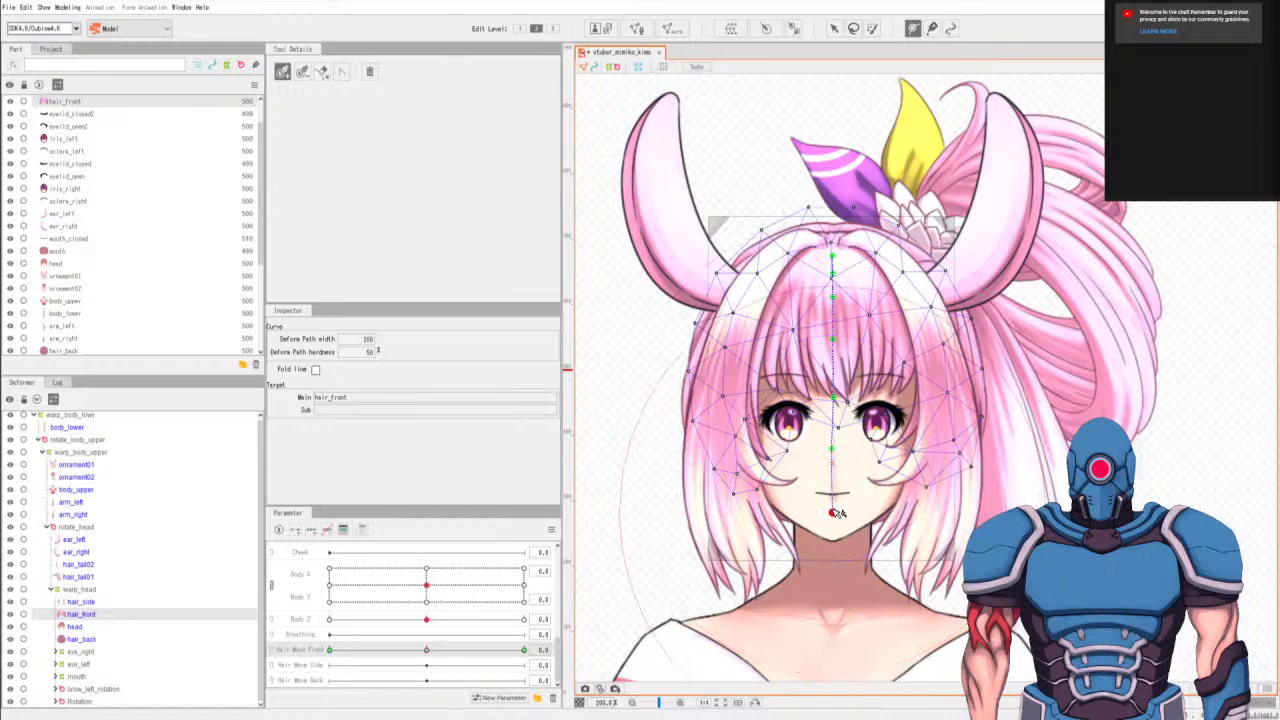
Try to curve the three lowest deform path points left while Hair Move Front is at 0.0.
click(833, 28)
drag(832, 512, 822, 516)
drag(832, 447, 824, 450)
drag(833, 401, 830, 405)
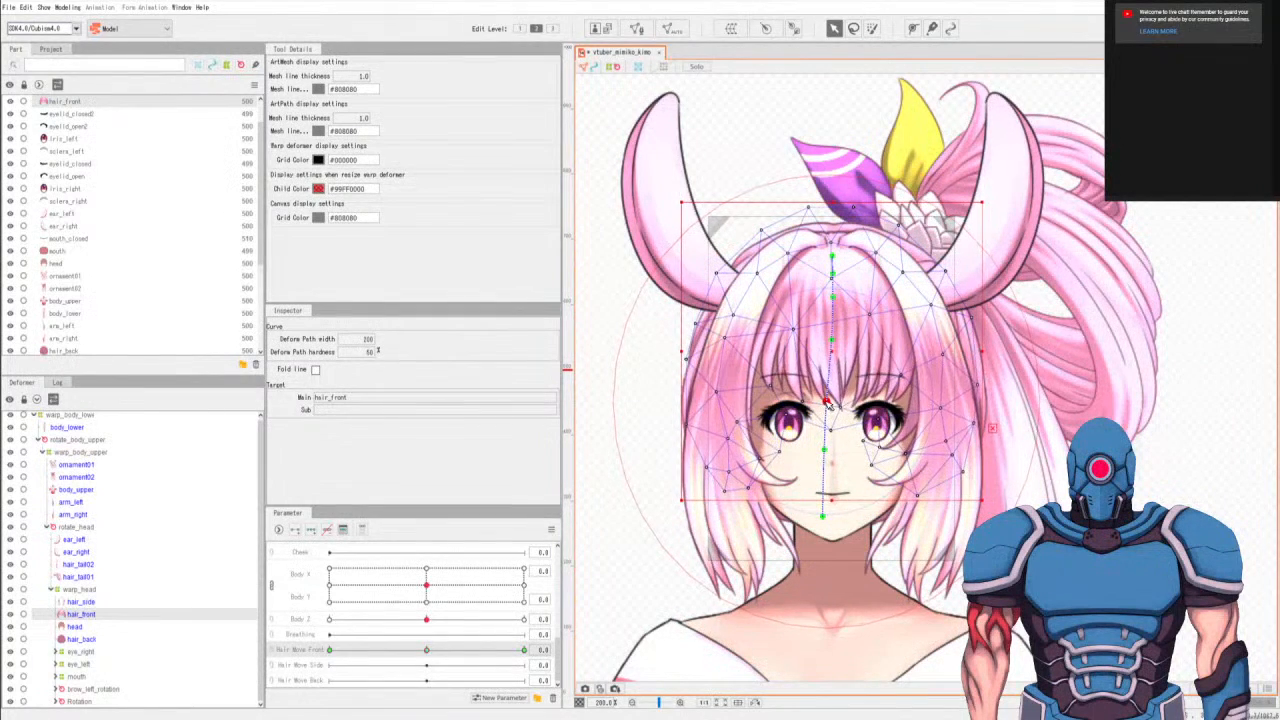
click(813, 513)
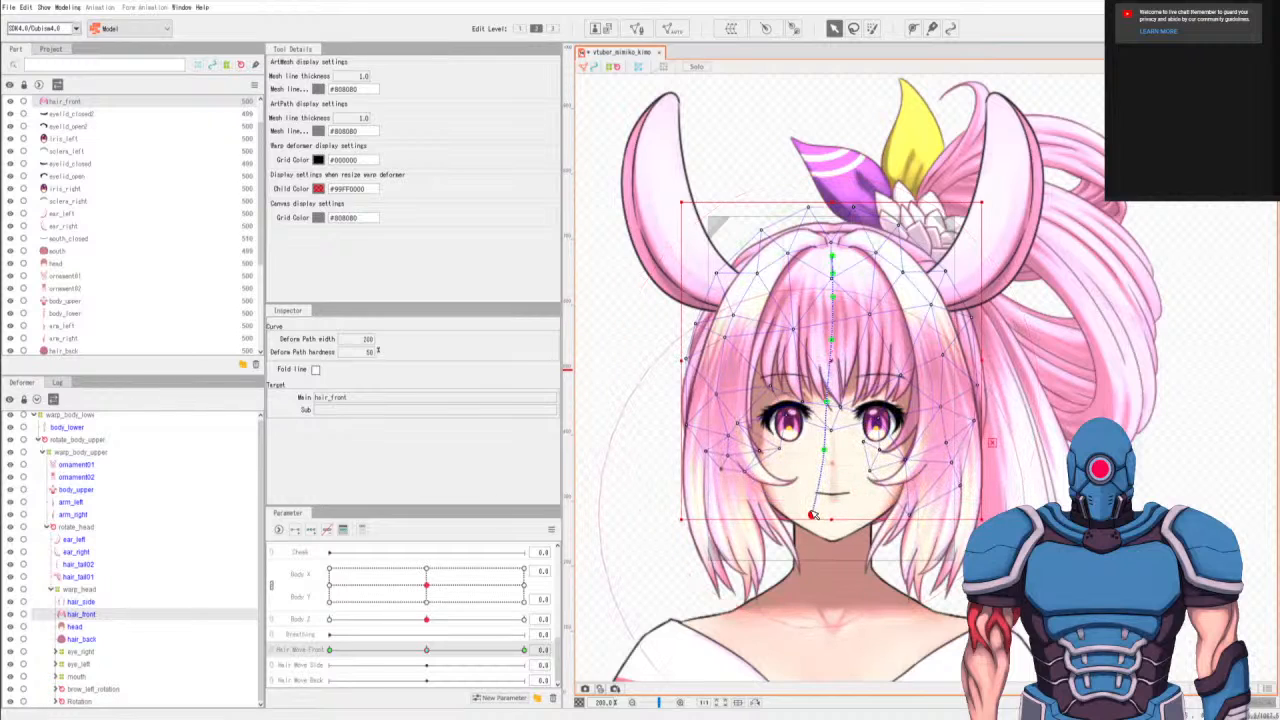
click(820, 452)
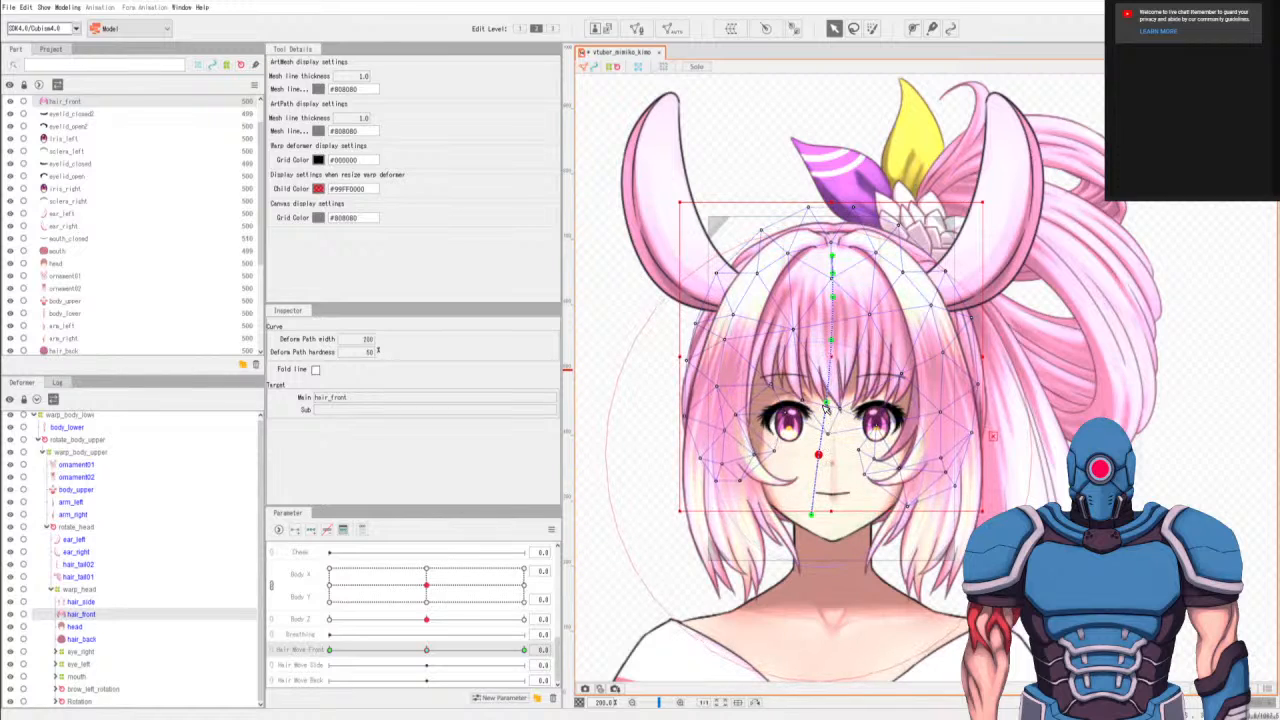
click(824, 407)
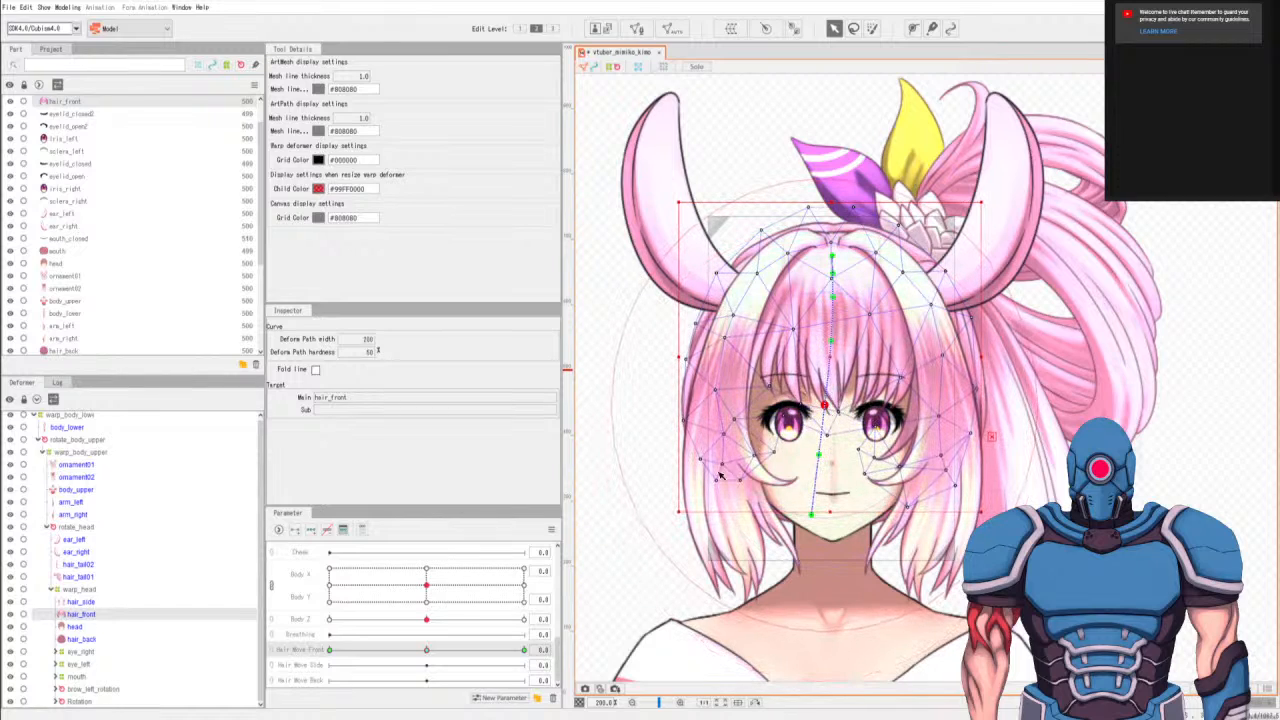
Undo the curve made at the neutral key and remove the path points below the upper bangs.
key(ctrl+z)
key(ctrl+z)
key(ctrl+z)
key(ctrl+z)
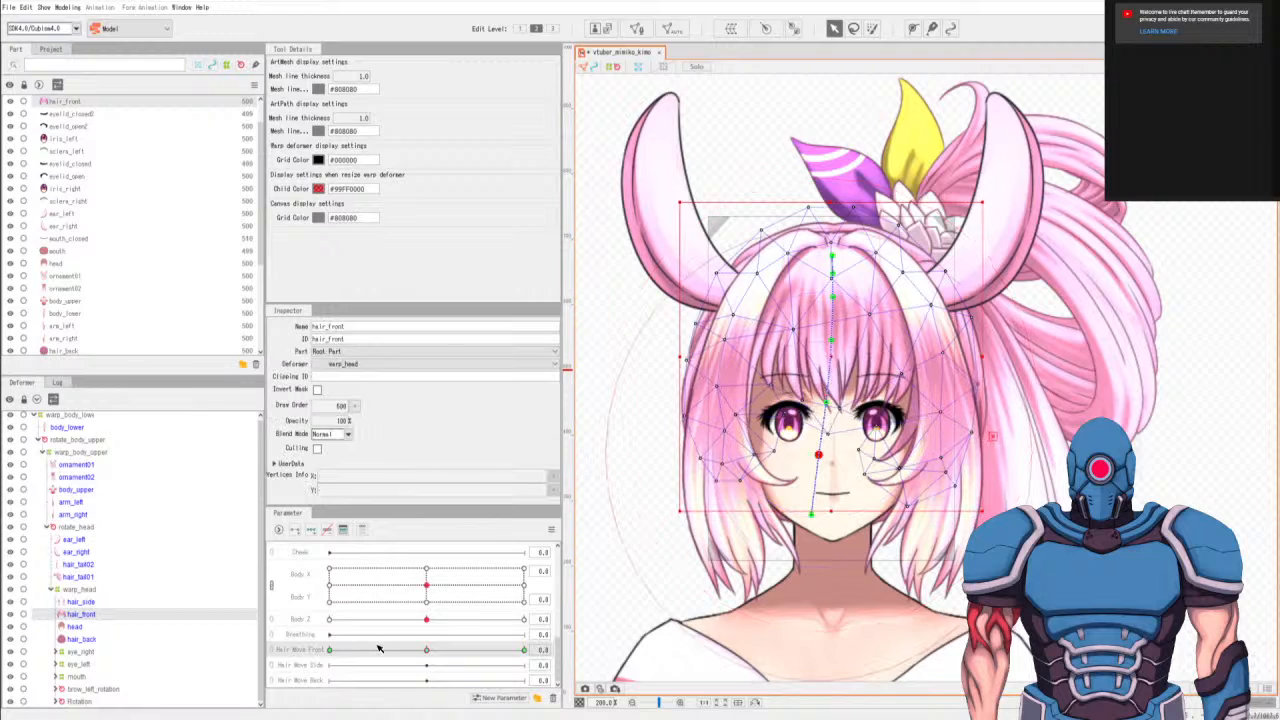
key(ctrl+z)
key(ctrl+z)
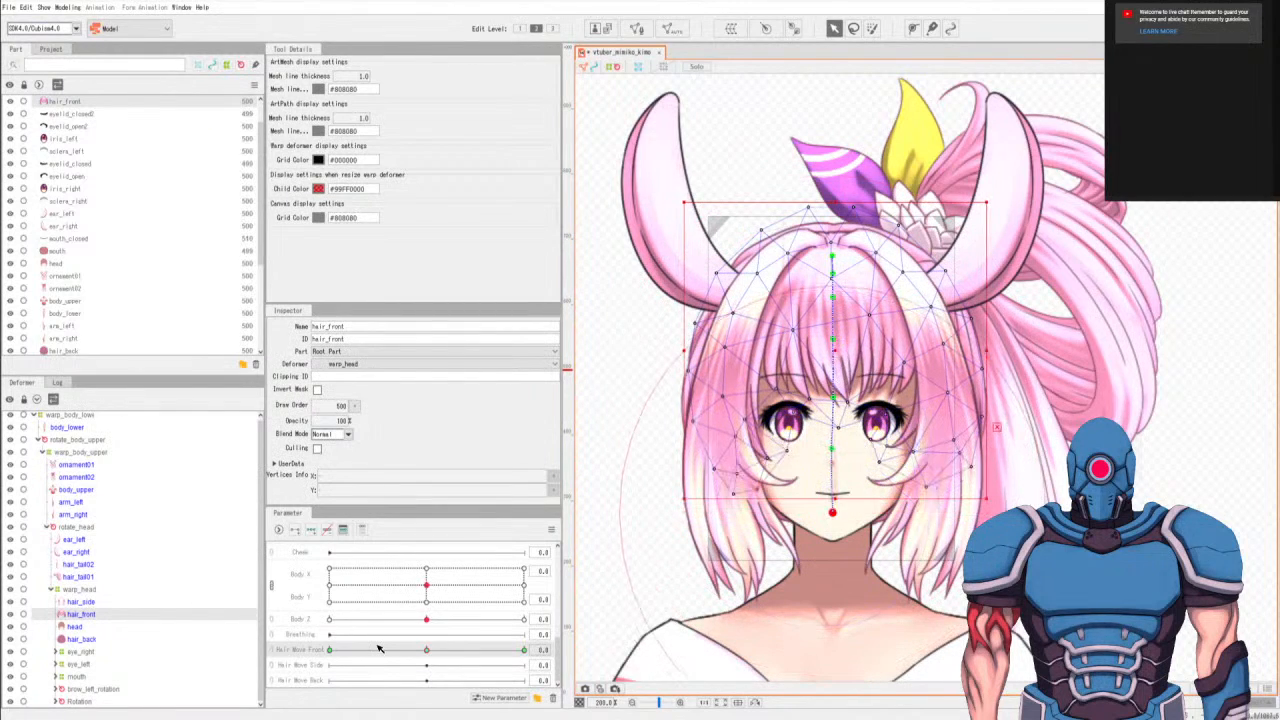
key(ctrl+z)
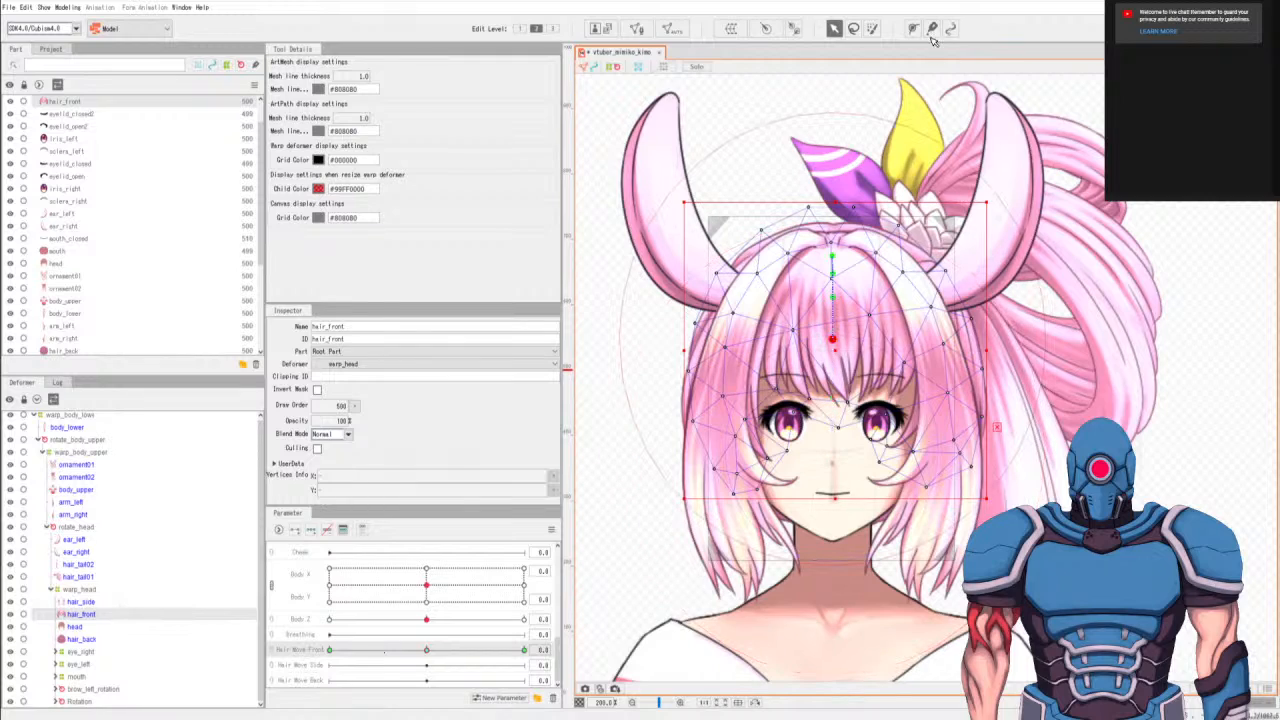
Redraw the lower part of the hair_front deform path with four spaced points running straight down to the chin.
click(913, 28)
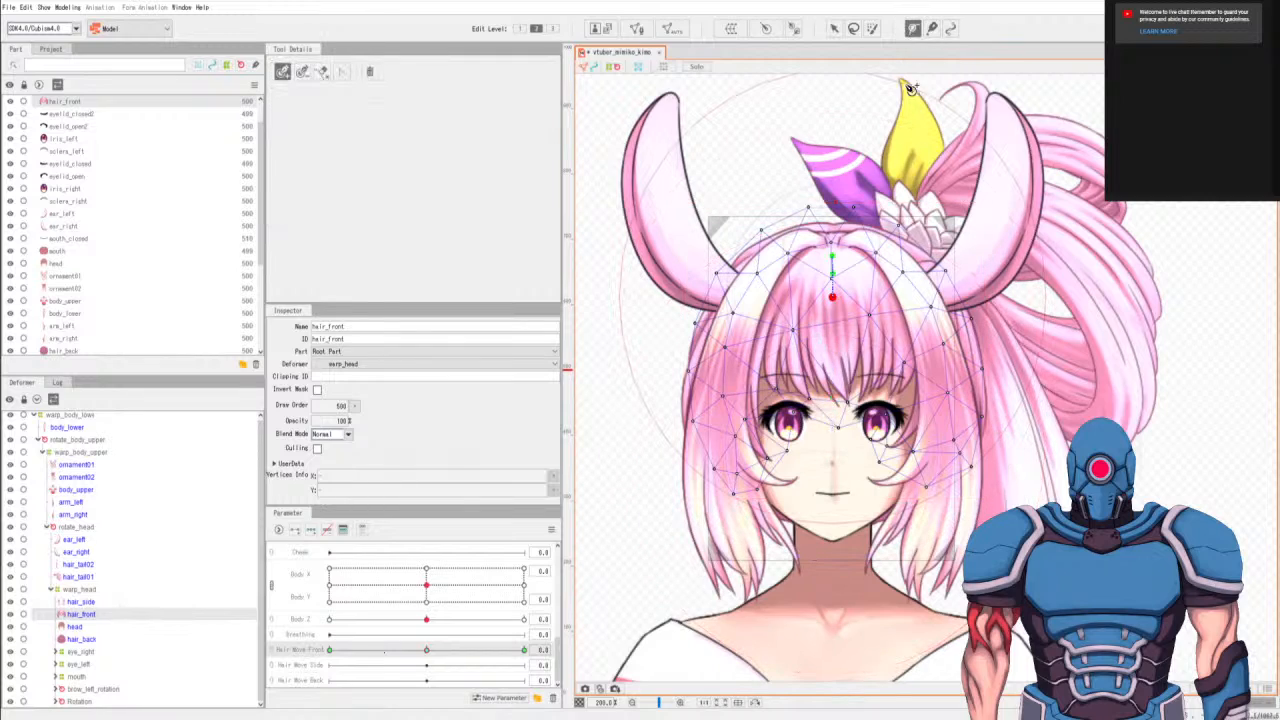
click(836, 332)
click(836, 383)
click(834, 437)
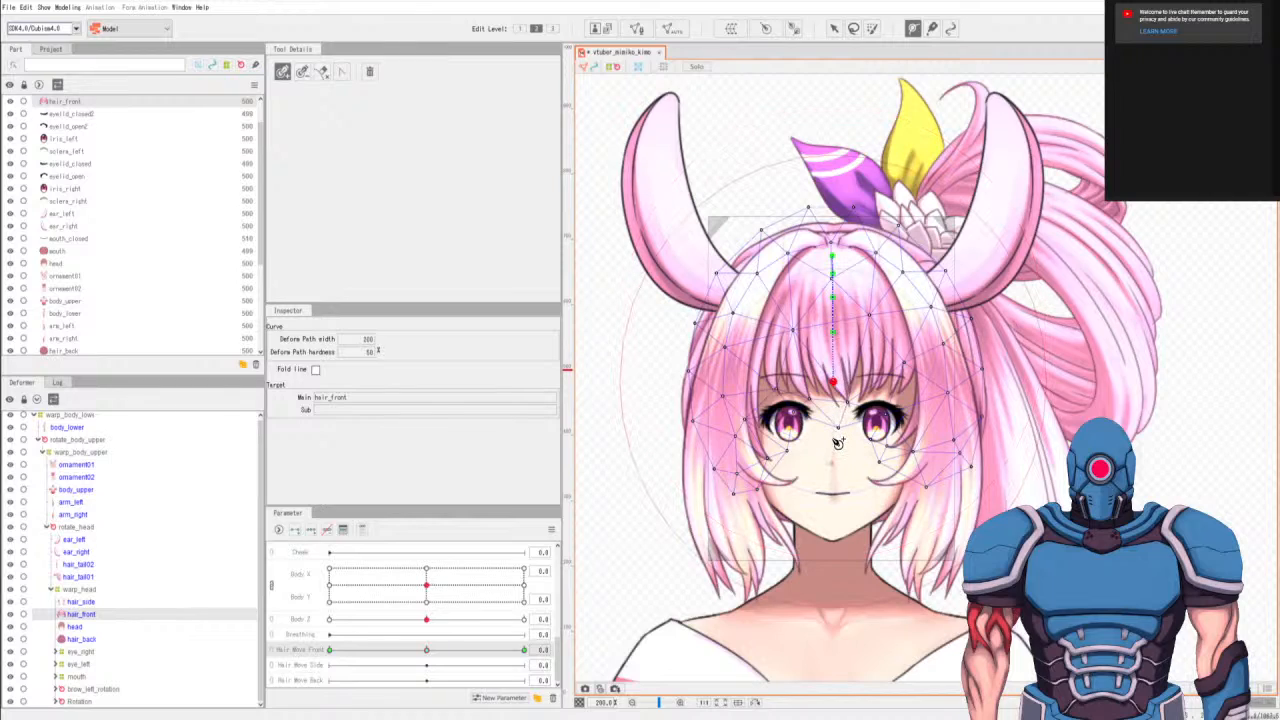
click(834, 517)
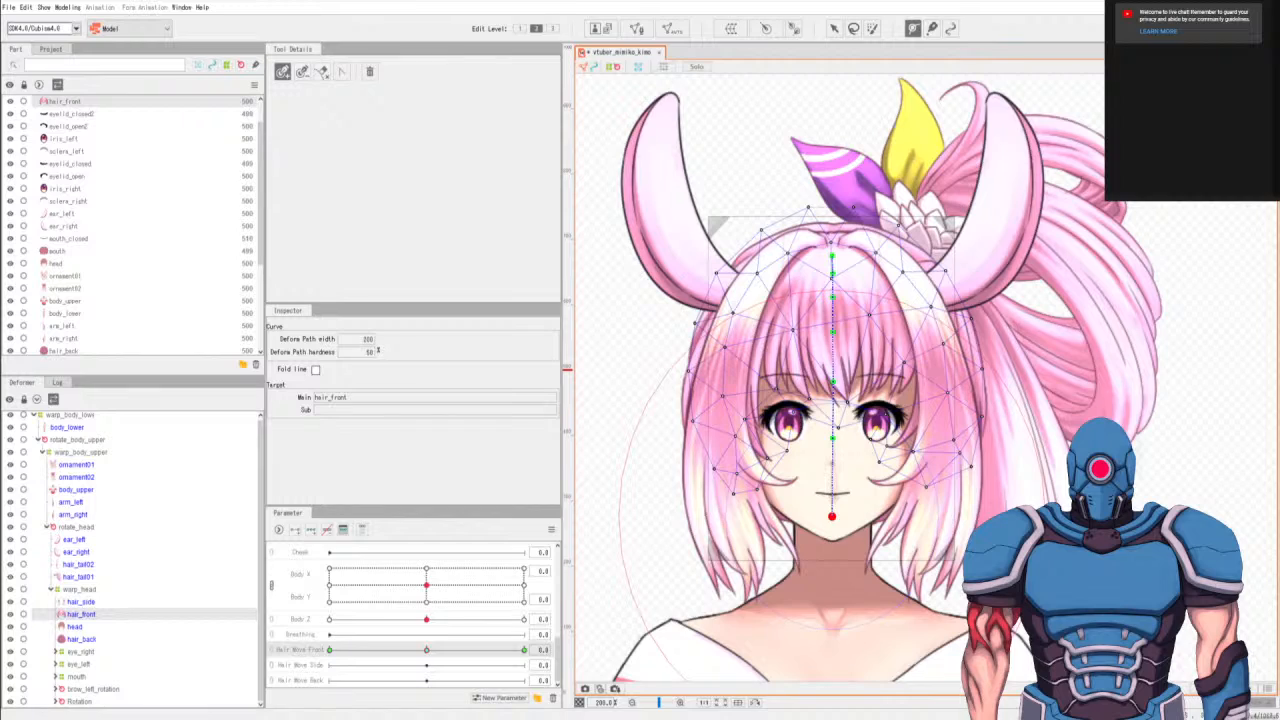
key(v)
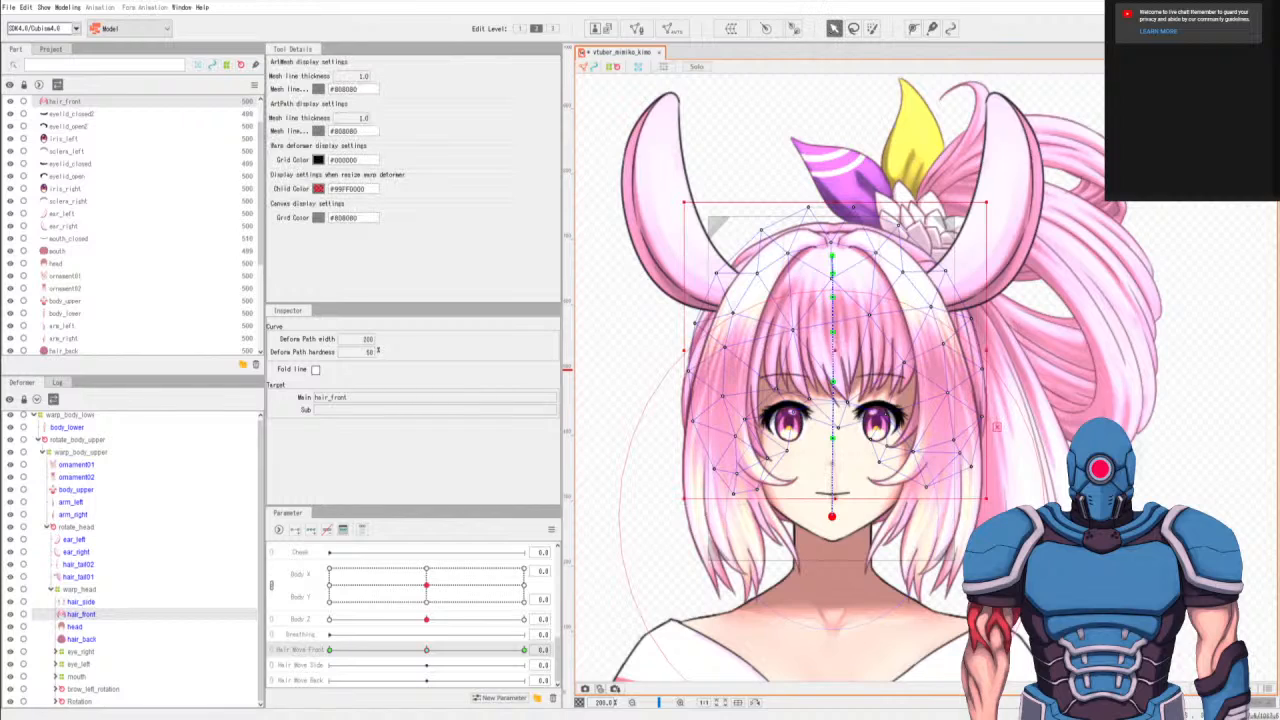
Set Hair Move Front to -1.0 and swing the deform path's lowest point to the left.
click(329, 651)
drag(832, 518, 819, 523)
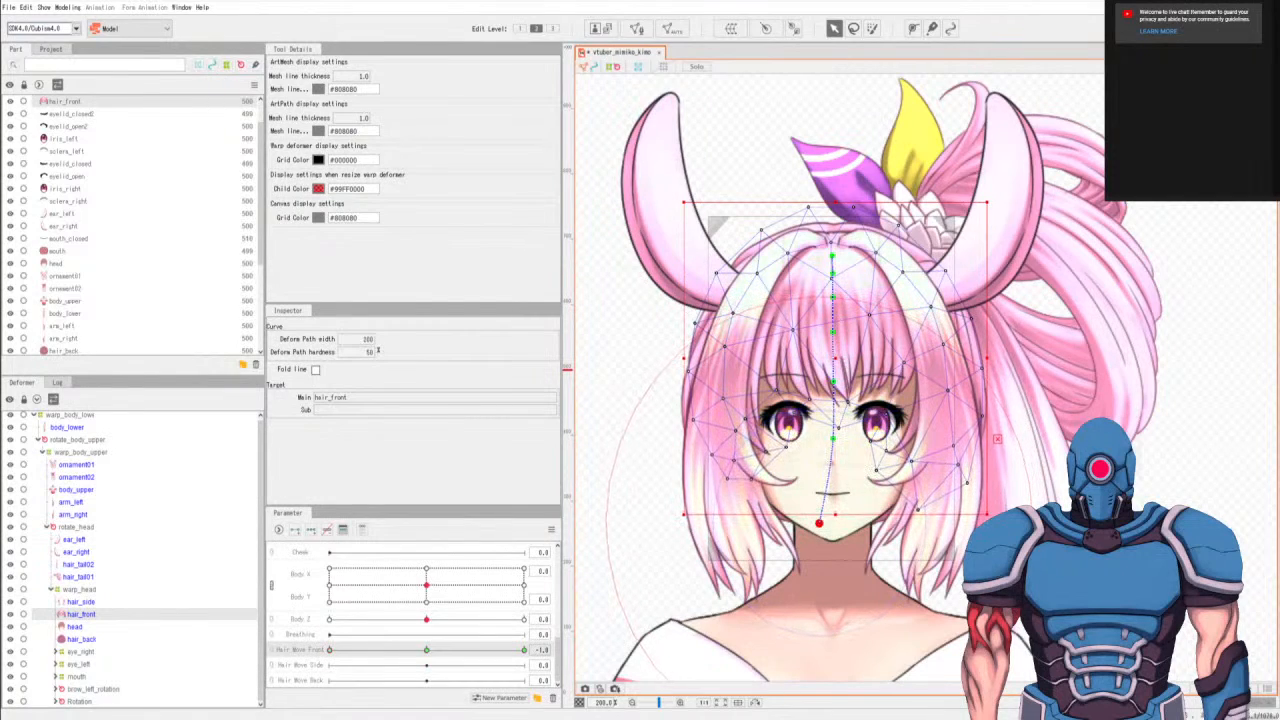
click(830, 443)
drag(830, 443, 893, 405)
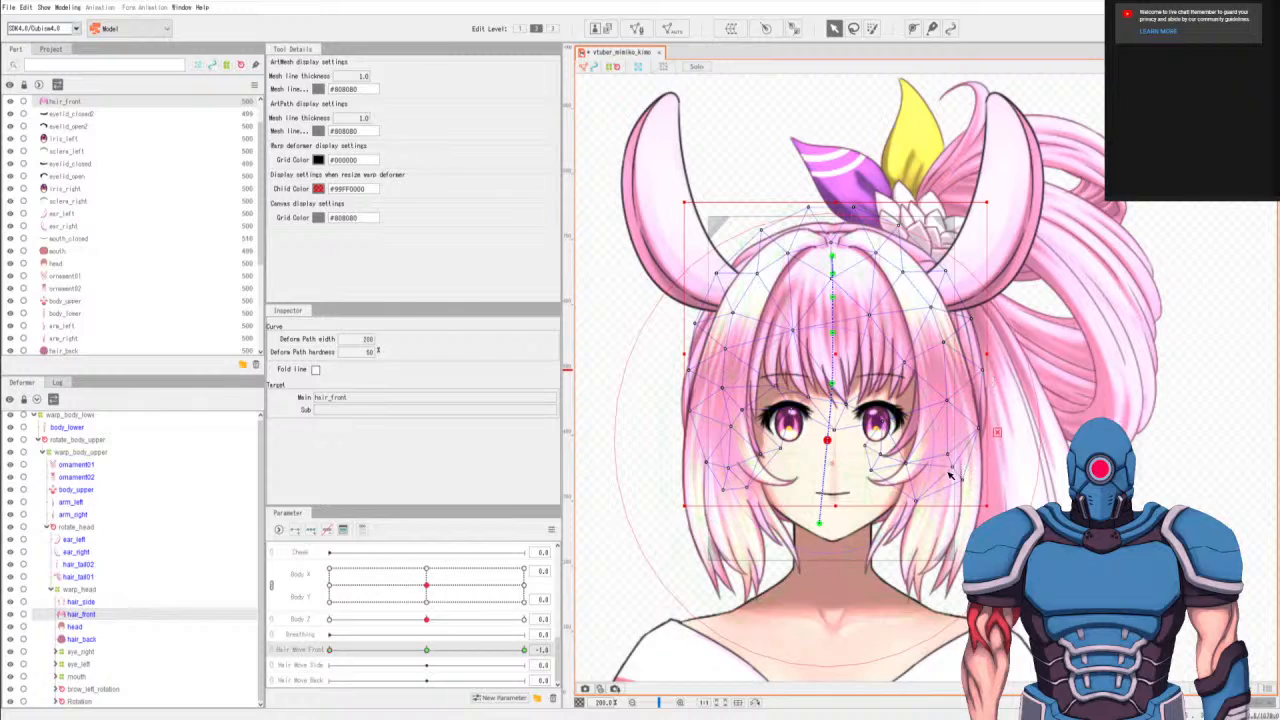
drag(827, 440, 833, 438)
mouse_move(819, 523)
mouse_down()
mouse_move(832, 516)
mouse_move(814, 508)
mouse_up()
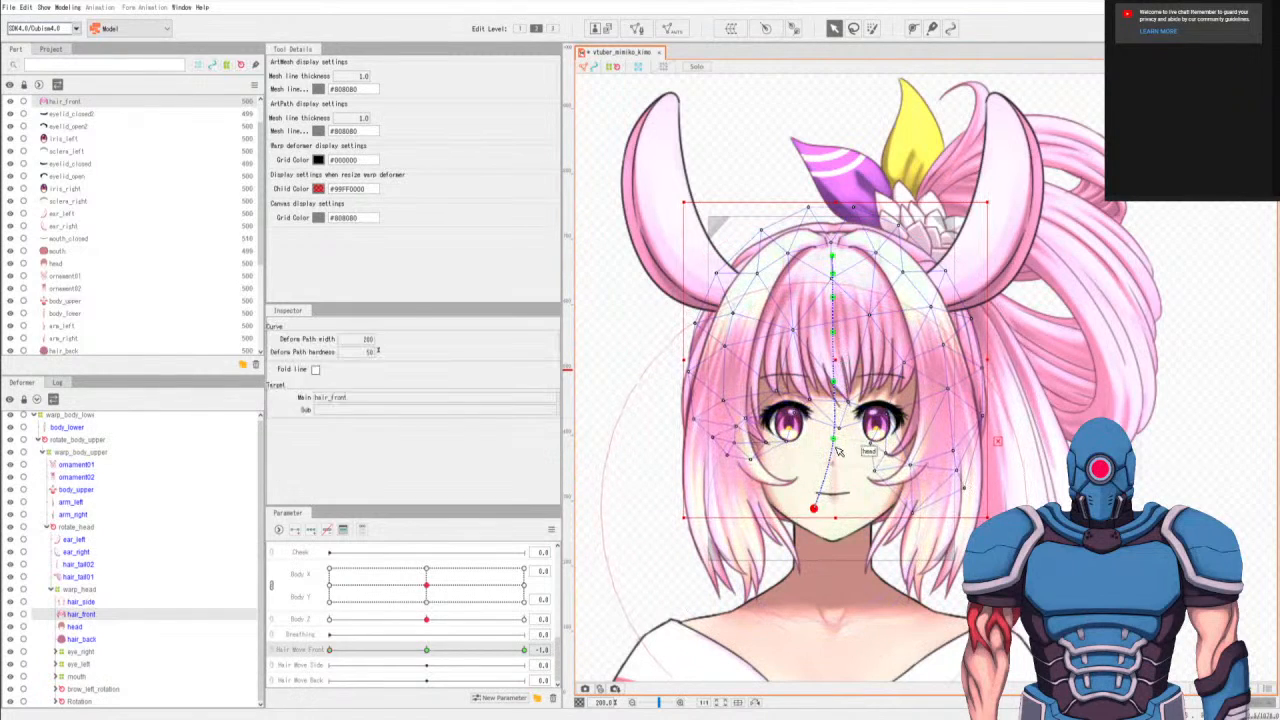
Shift the deform path's middle points slightly left into a smooth curve and return Hair Move Front to 0.0.
drag(833, 440, 825, 442)
drag(831, 382, 828, 381)
drag(827, 334, 832, 337)
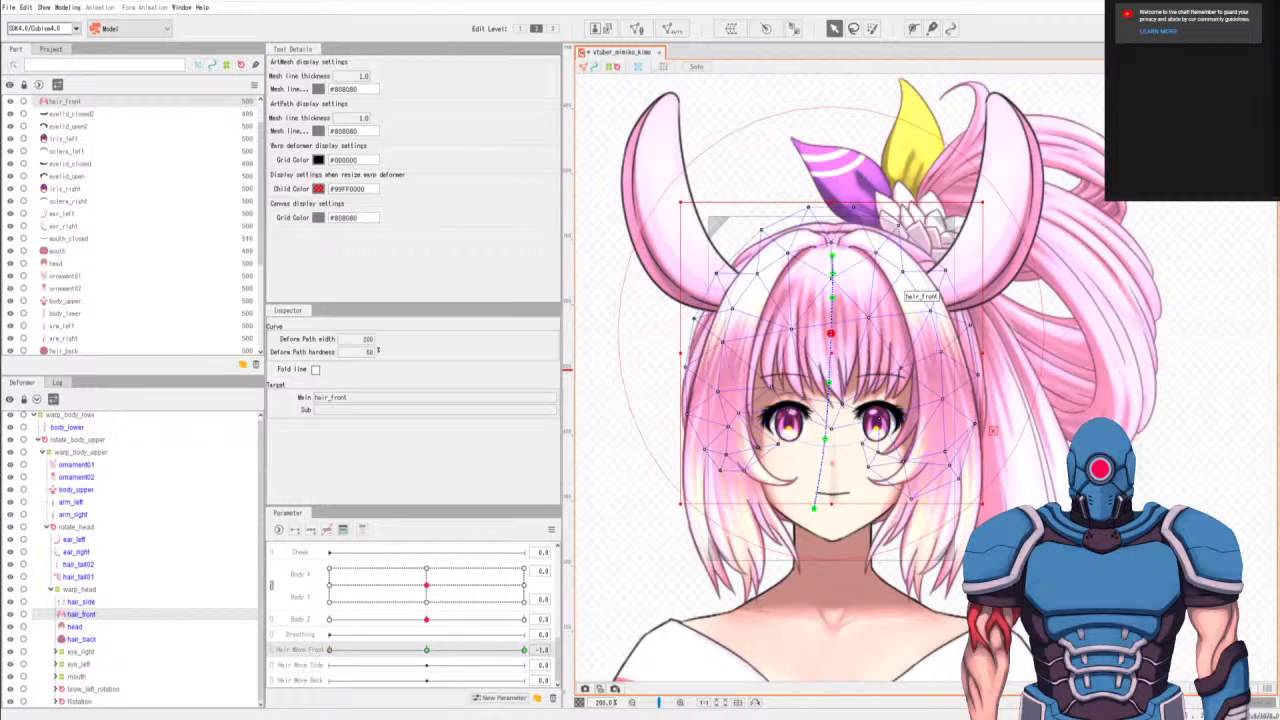
click(427, 651)
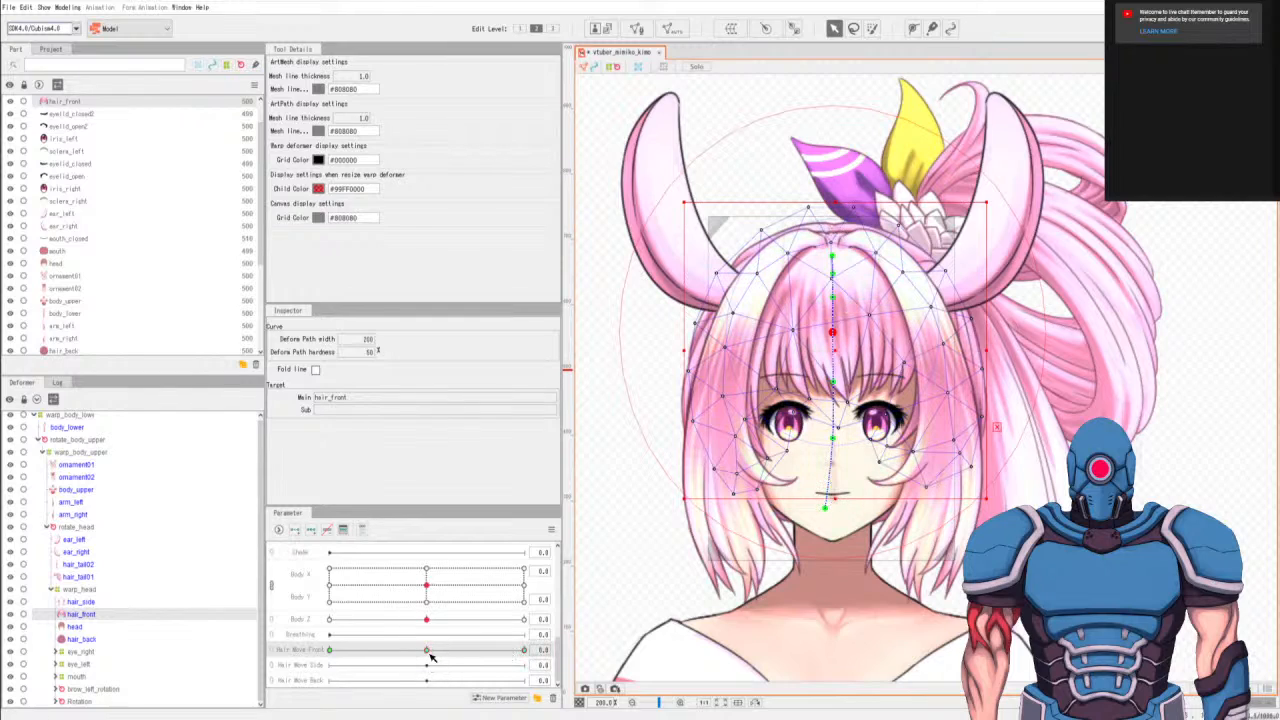
Check the front hair pose at Hair Move Front -1.0 and set the parameter to 1.0.
click(332, 651)
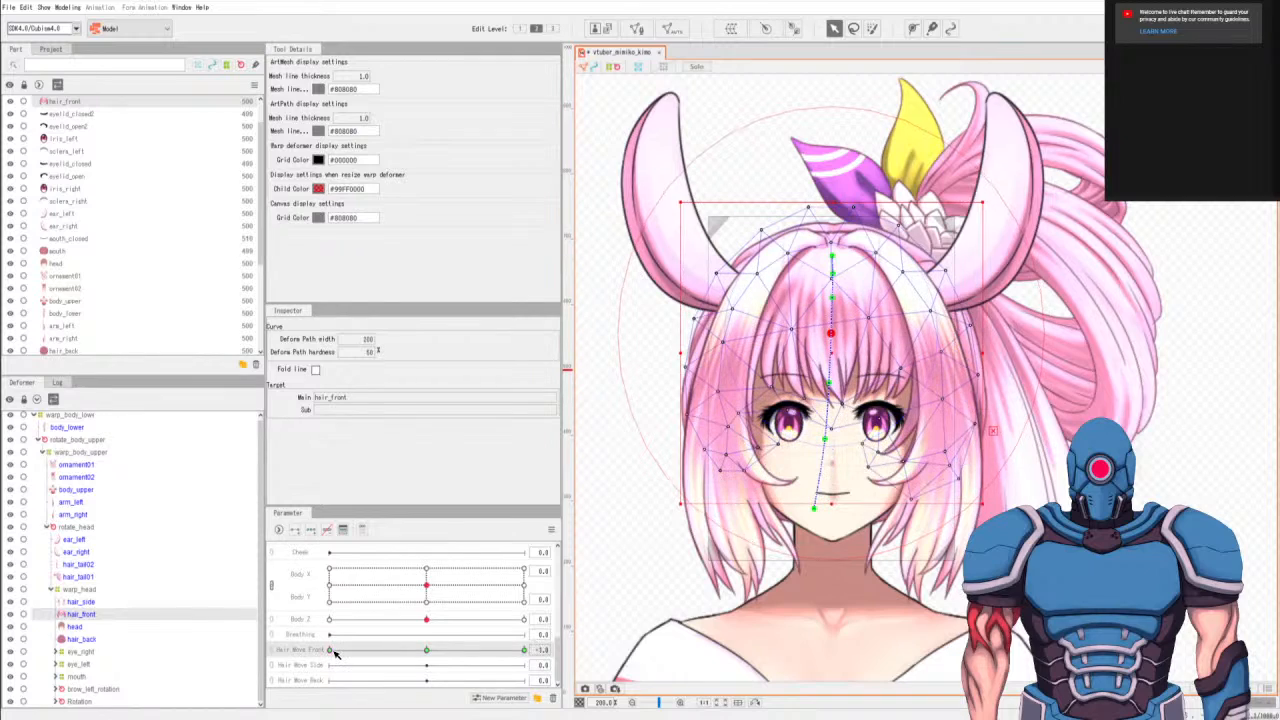
click(426, 652)
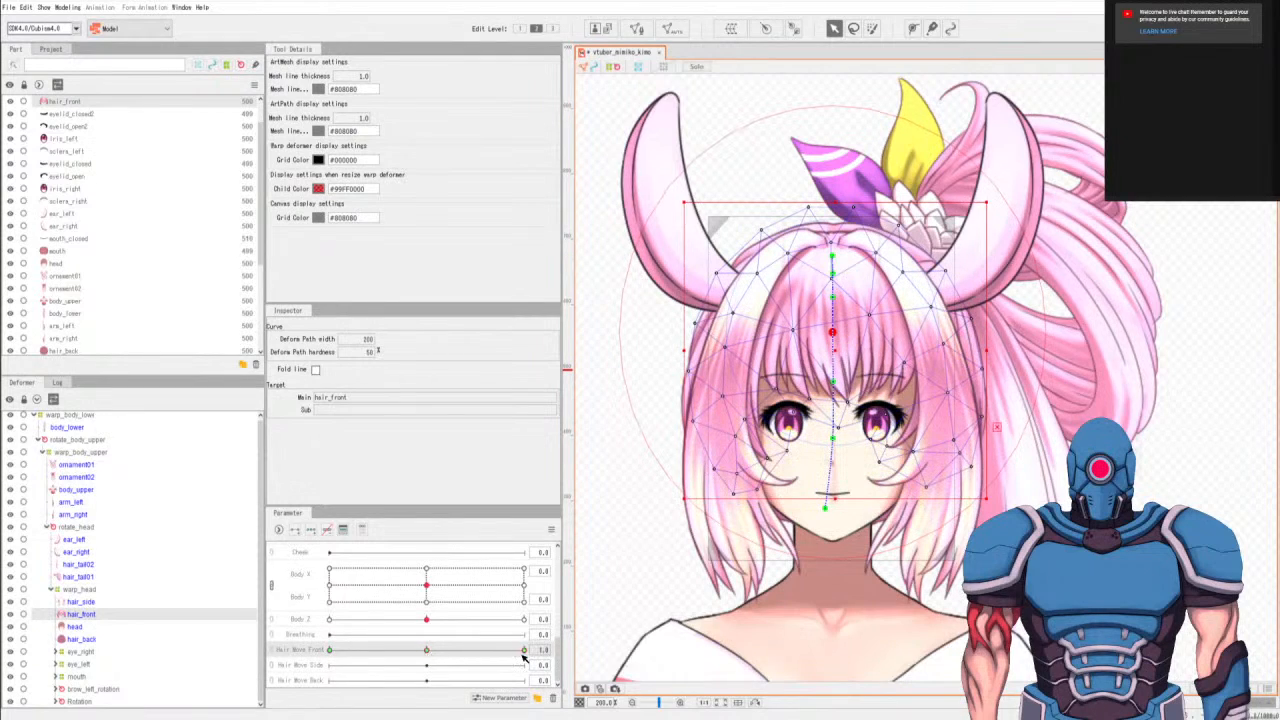
drag(826, 509, 841, 507)
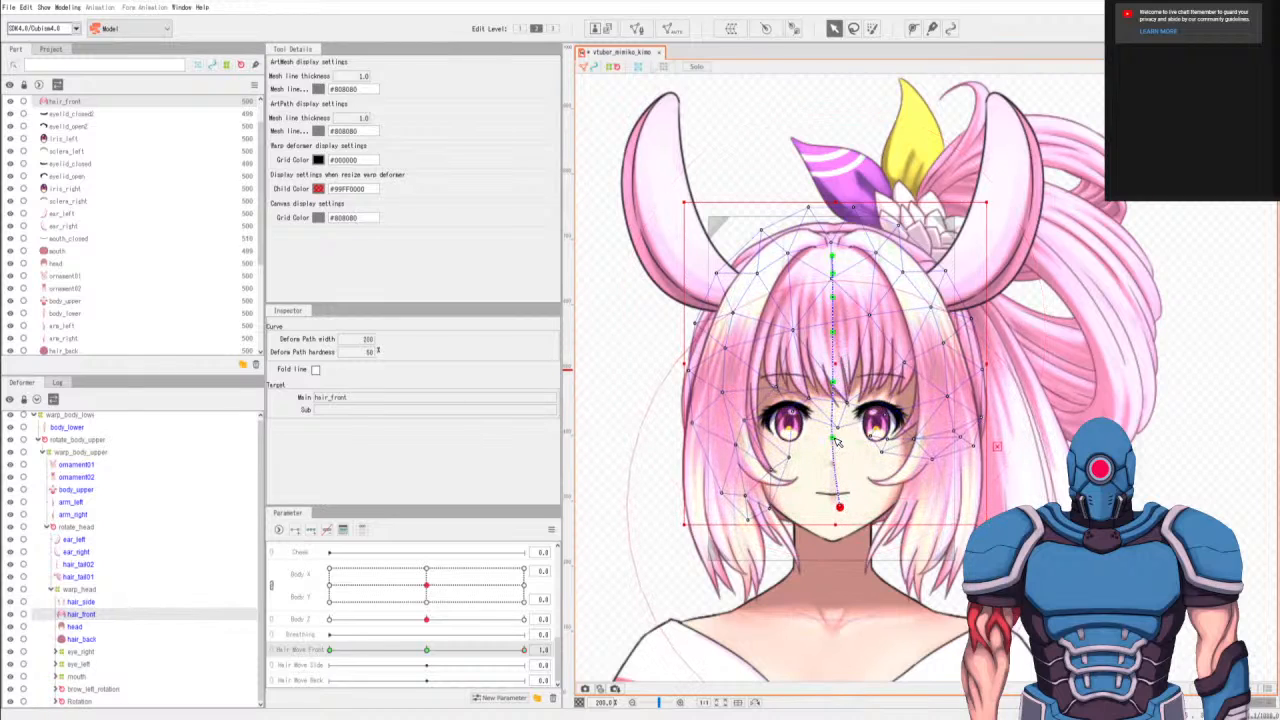
drag(834, 439, 839, 446)
key(ctrl+z)
key(ctrl+z)
At Hair Move Front 1.0, shift the lower points of the hair_front deform path slightly right into a gentle swing.
drag(827, 508, 842, 504)
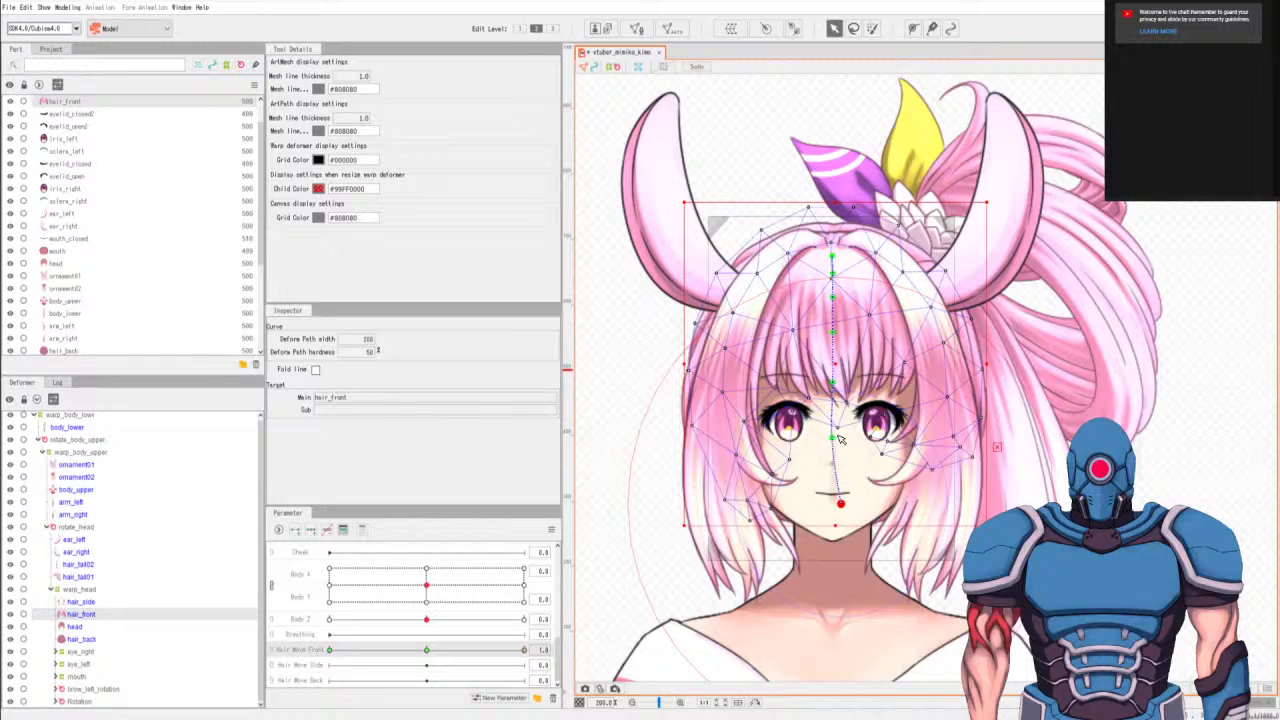
drag(833, 438, 838, 436)
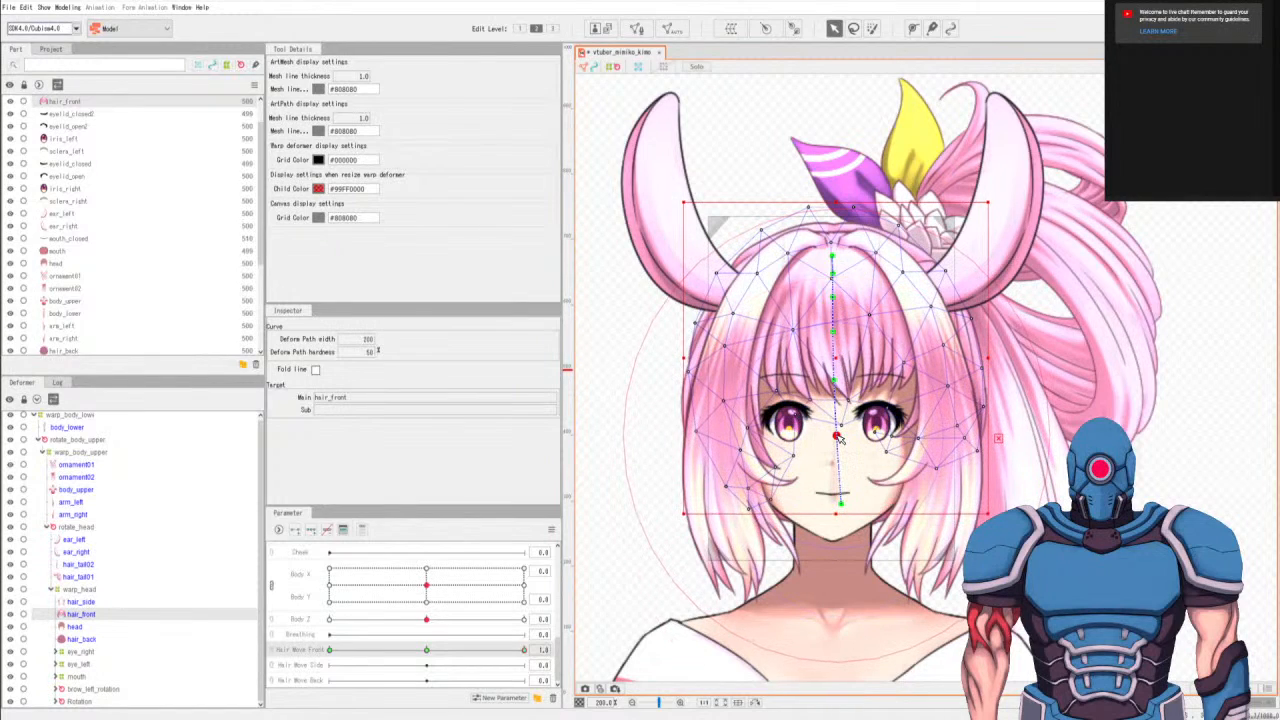
click(834, 380)
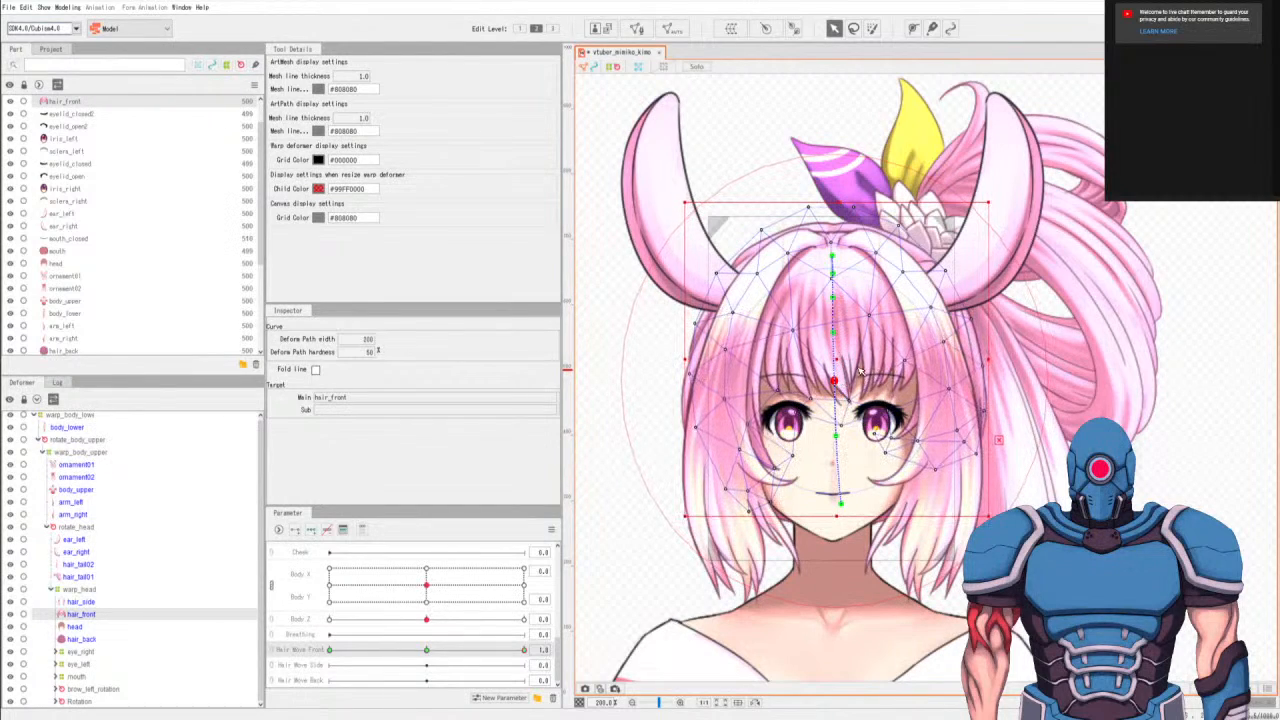
mouse_move(523, 651)
mouse_down()
mouse_move(333, 644)
mouse_move(729, 672)
mouse_move(282, 643)
mouse_move(581, 672)
mouse_move(322, 641)
mouse_move(195, 609)
mouse_move(523, 654)
mouse_move(428, 655)
mouse_move(446, 660)
mouse_move(538, 647)
mouse_up()
drag(842, 507, 837, 510)
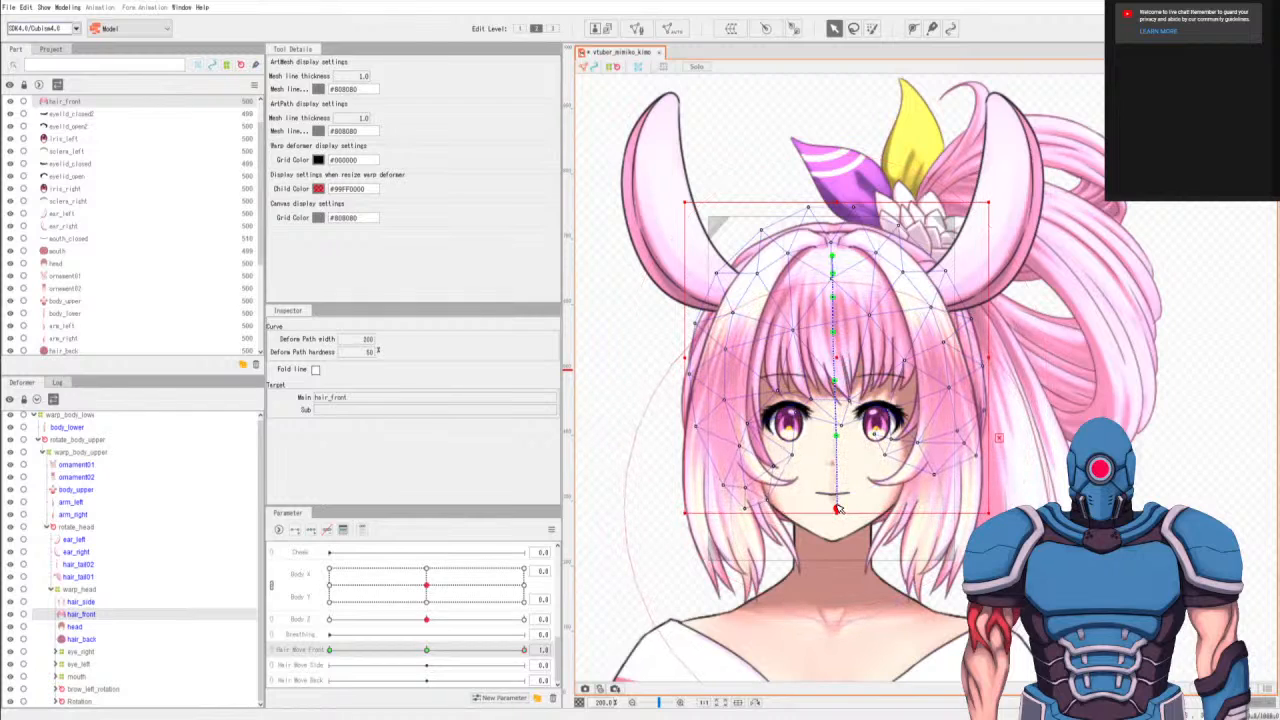
Deselect the path point, preview the front hair swing across Hair Move Front, and return the parameter to 0.0.
click(884, 462)
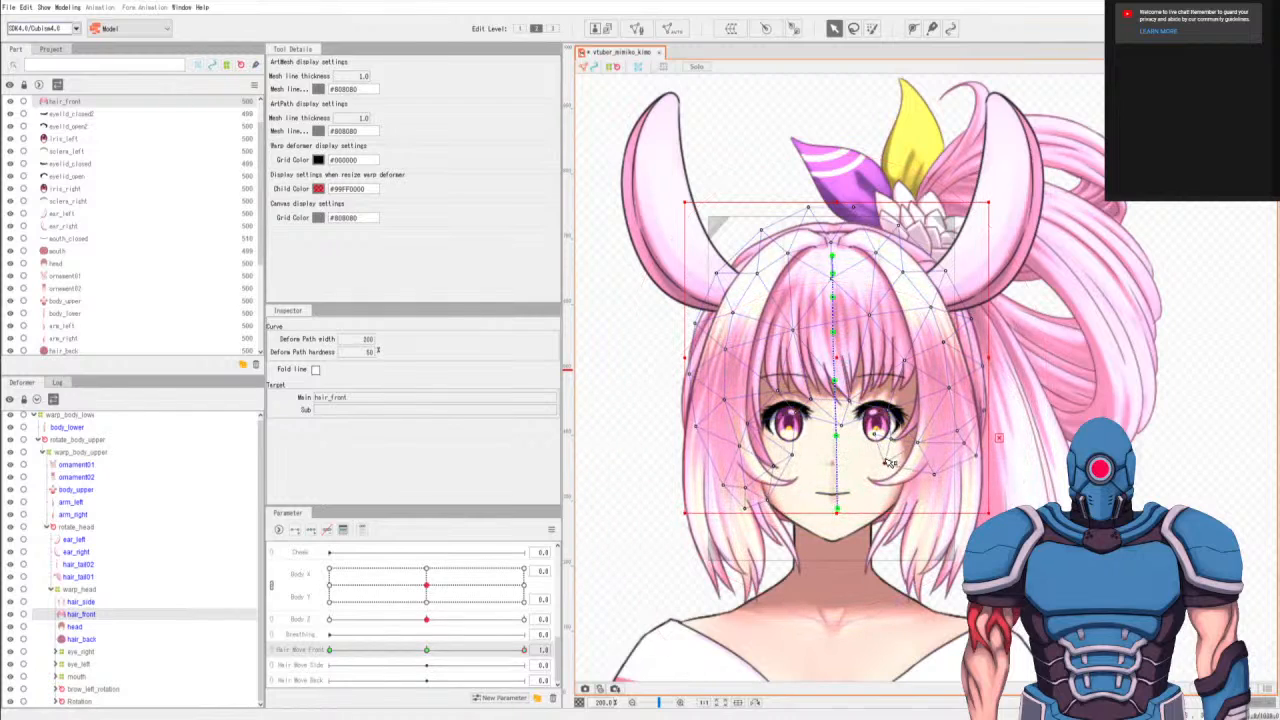
click(886, 462)
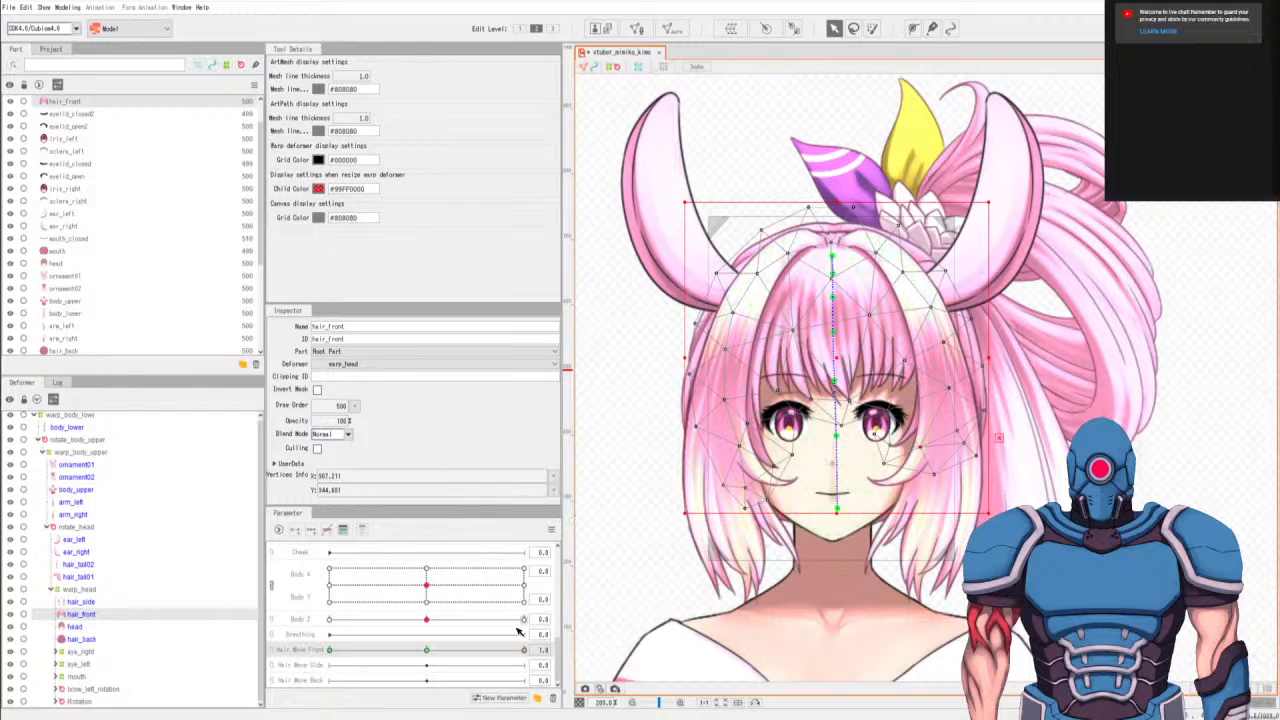
drag(495, 650, 658, 568)
click(427, 650)
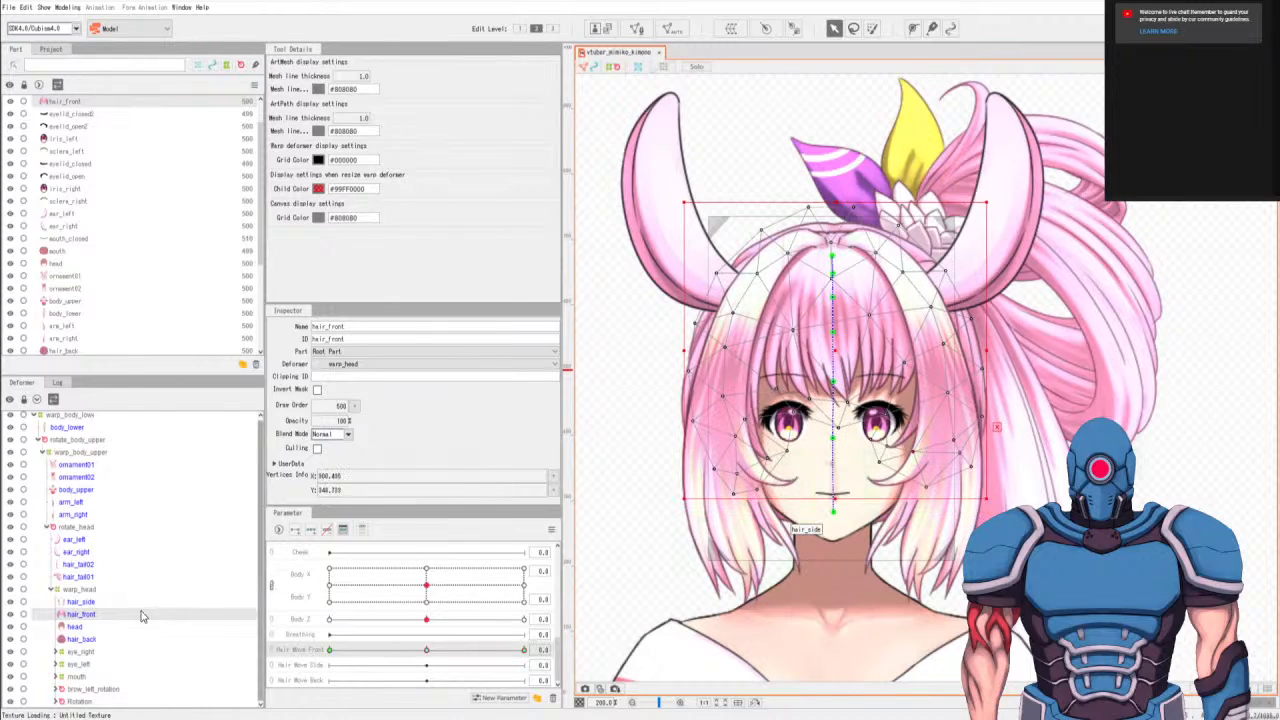
Add three keyforms for the hair_side mesh on the Hair Move Side parameter.
click(103, 604)
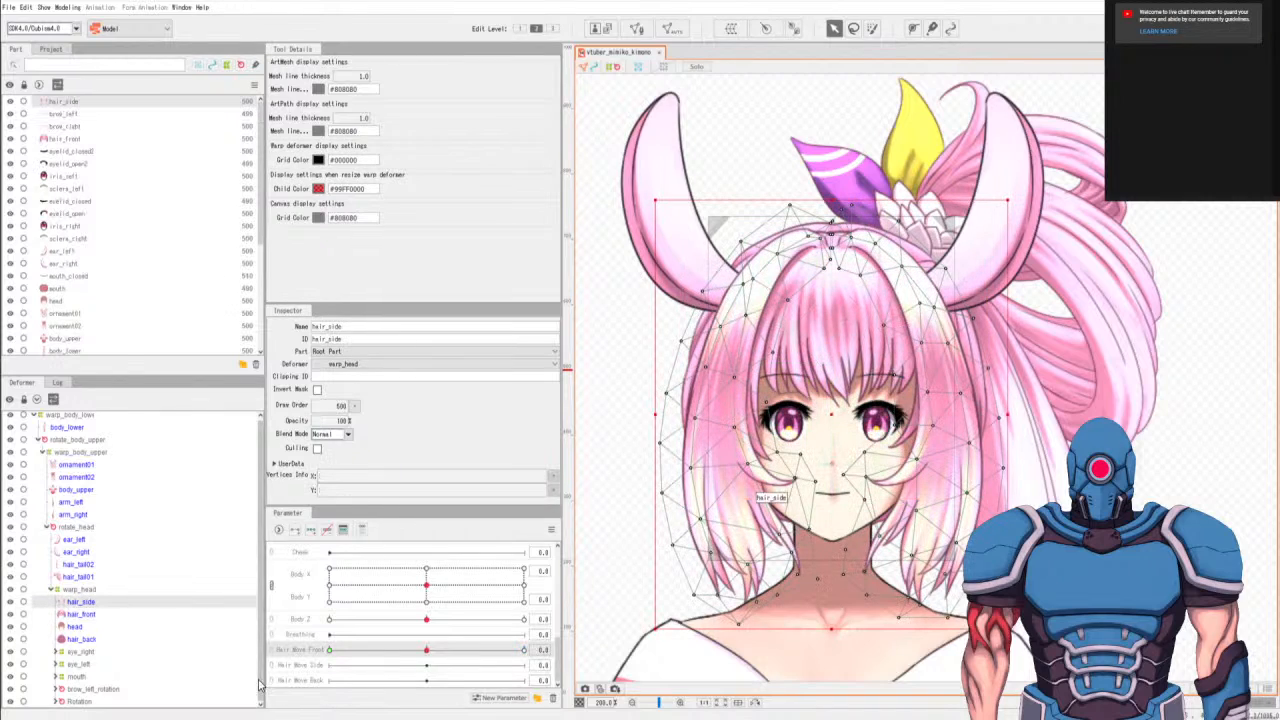
click(296, 665)
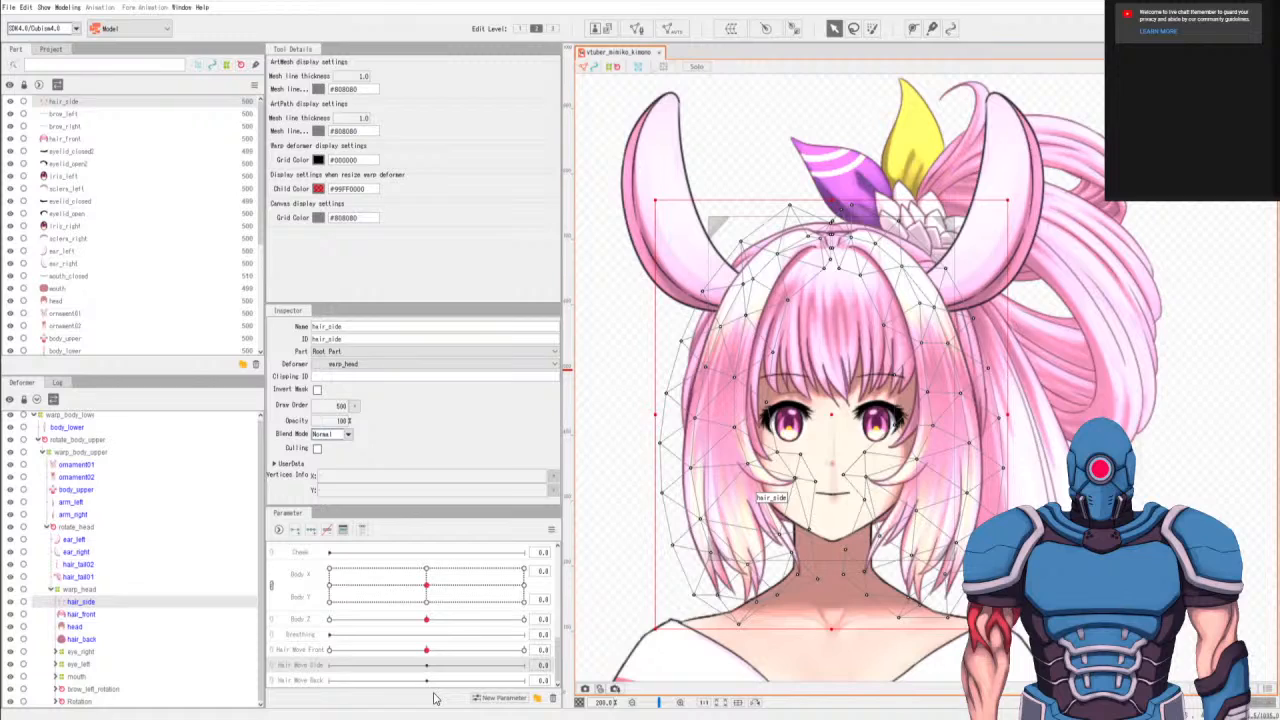
click(312, 533)
Draw a deform path on hair_side from the left hair tips up along the left side to the crown.
click(913, 28)
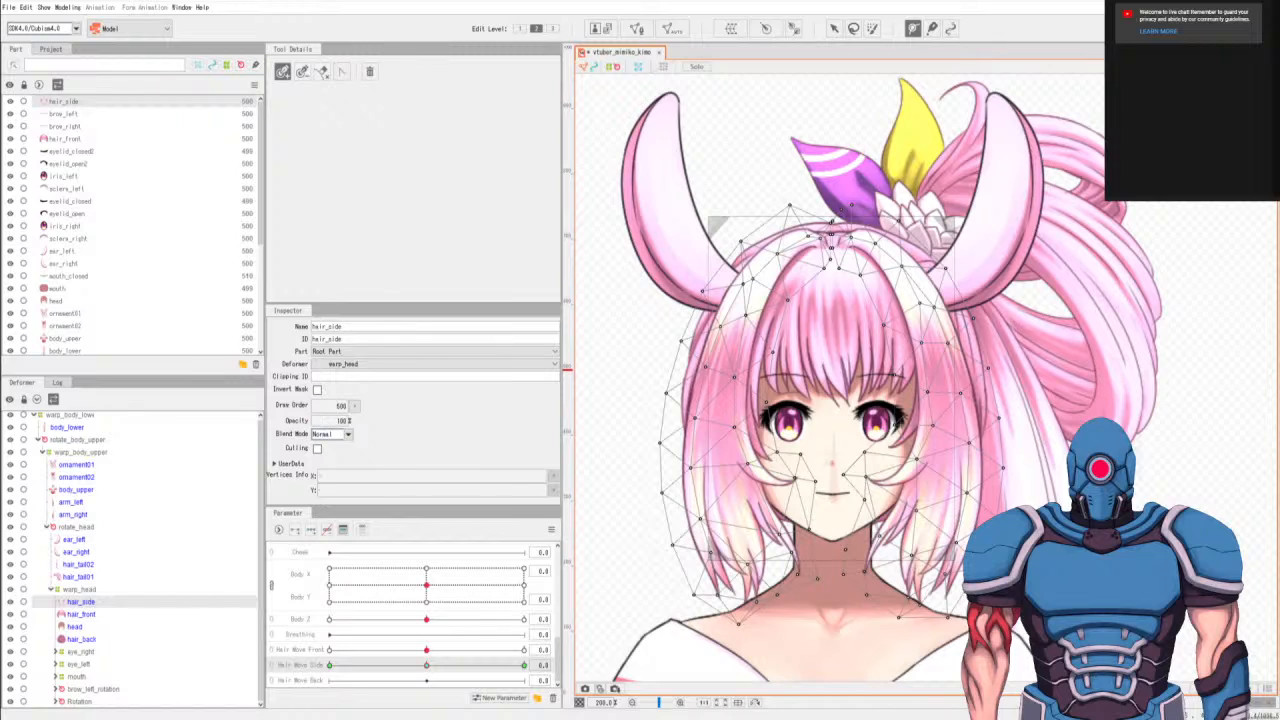
click(762, 577)
click(736, 517)
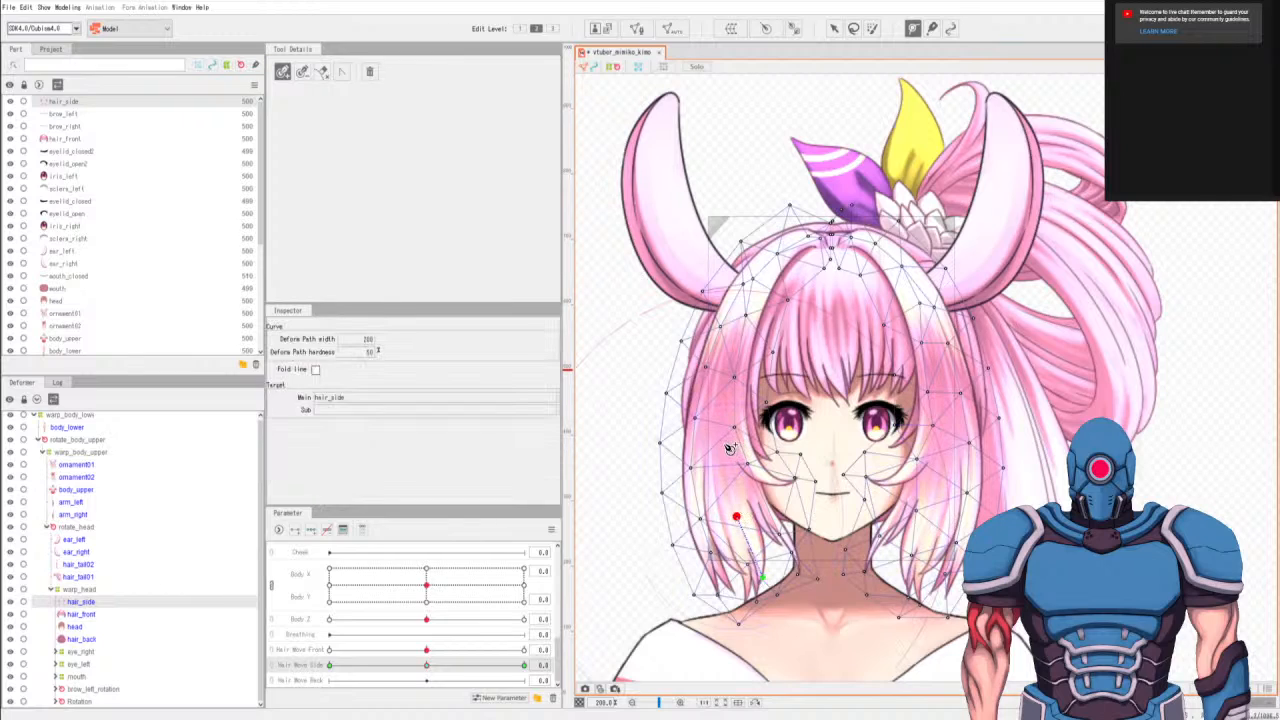
click(724, 442)
click(729, 370)
click(739, 328)
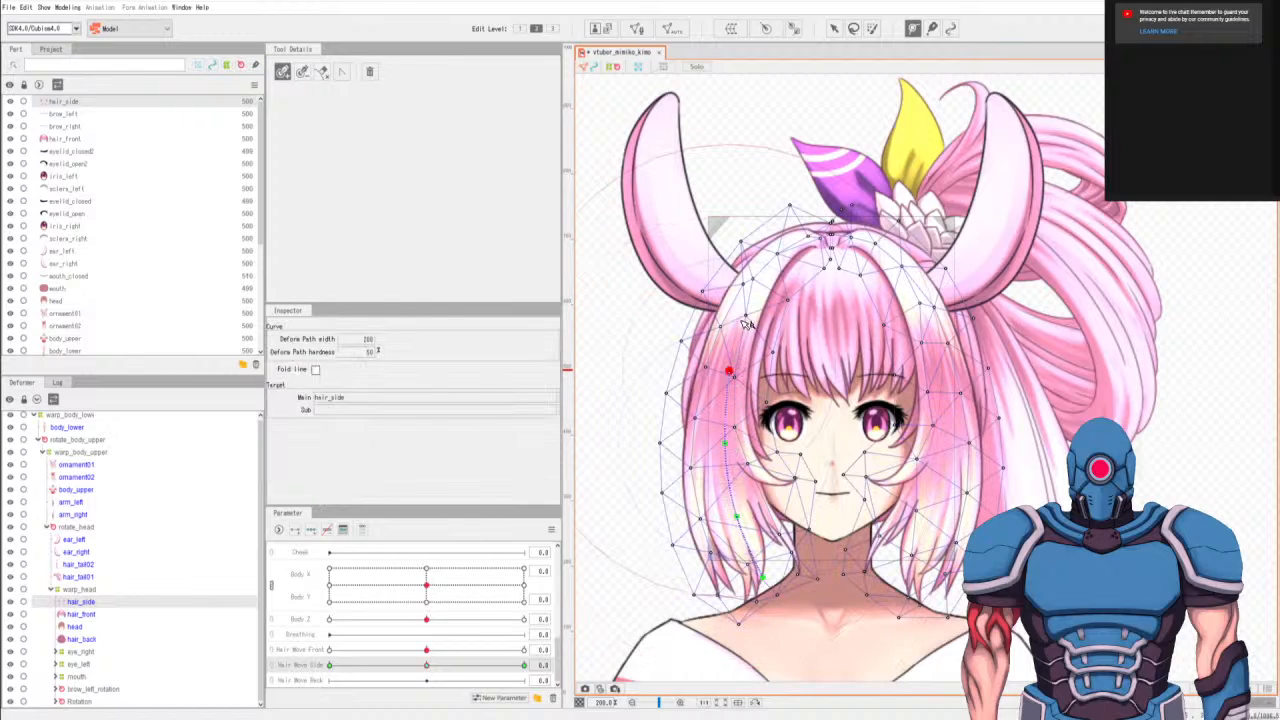
click(762, 289)
click(789, 252)
click(830, 236)
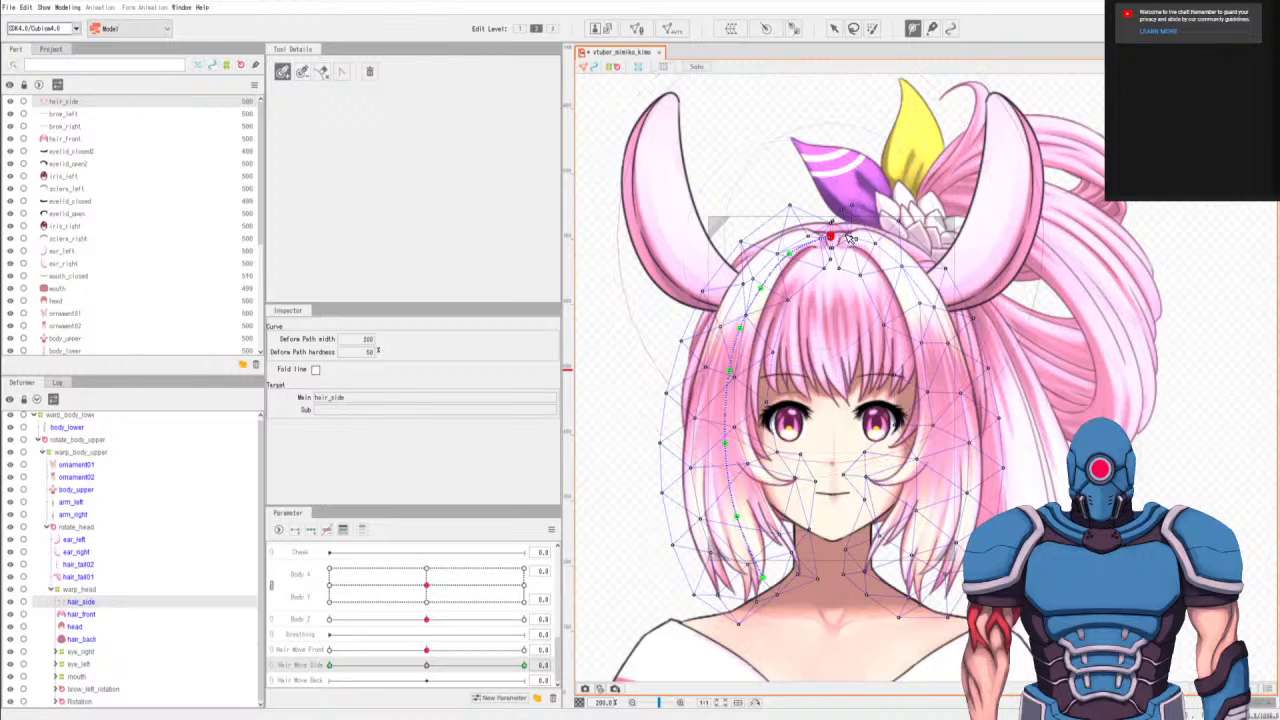
Undo the path point at the crown and continue the path across the crown with three more closely spaced points.
key(ctrl+z)
key(ctrl+z)
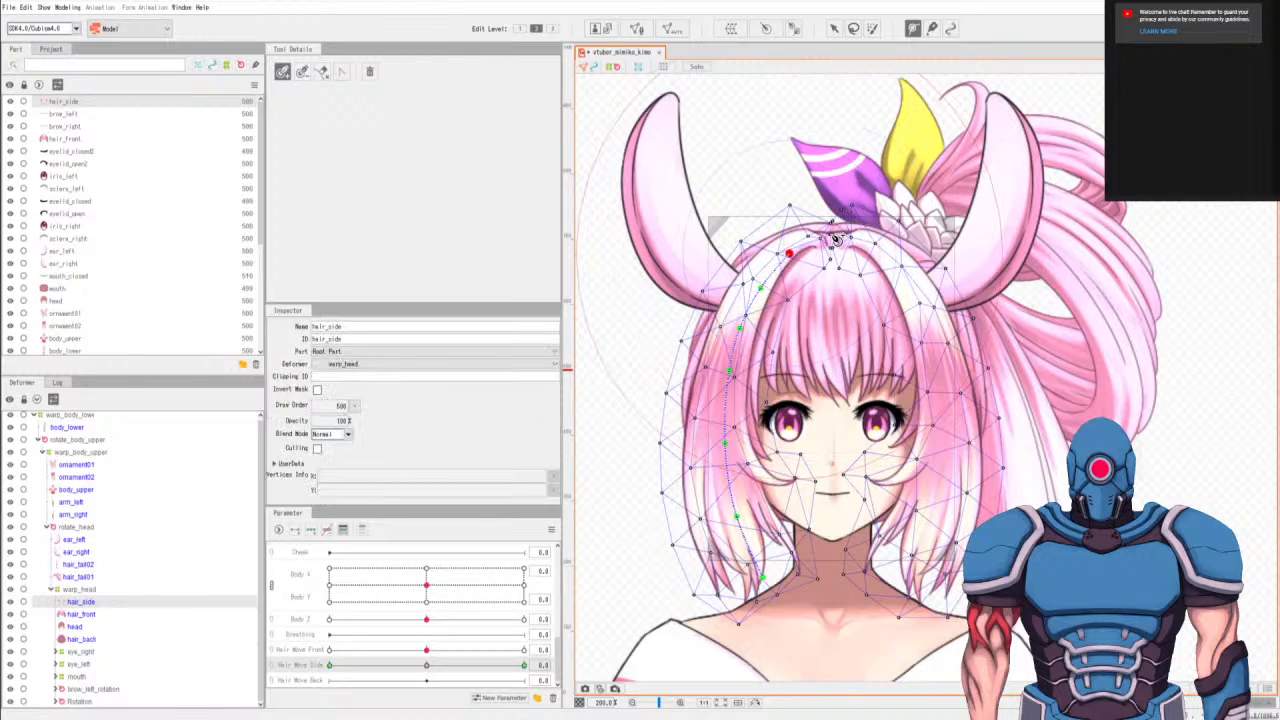
click(809, 242)
click(834, 237)
click(857, 239)
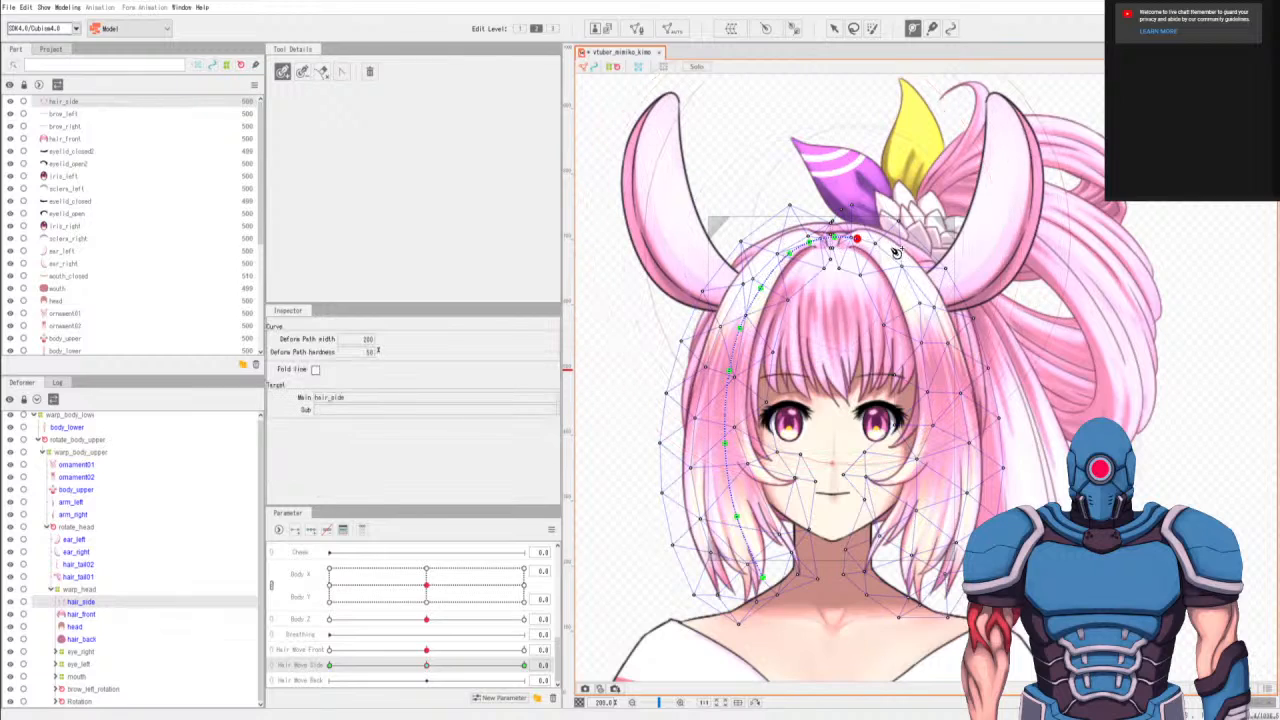
Continue the hair_side deform path with seven points down the right side to the hair tips and finish drawing.
click(888, 252)
click(917, 291)
click(930, 331)
click(944, 378)
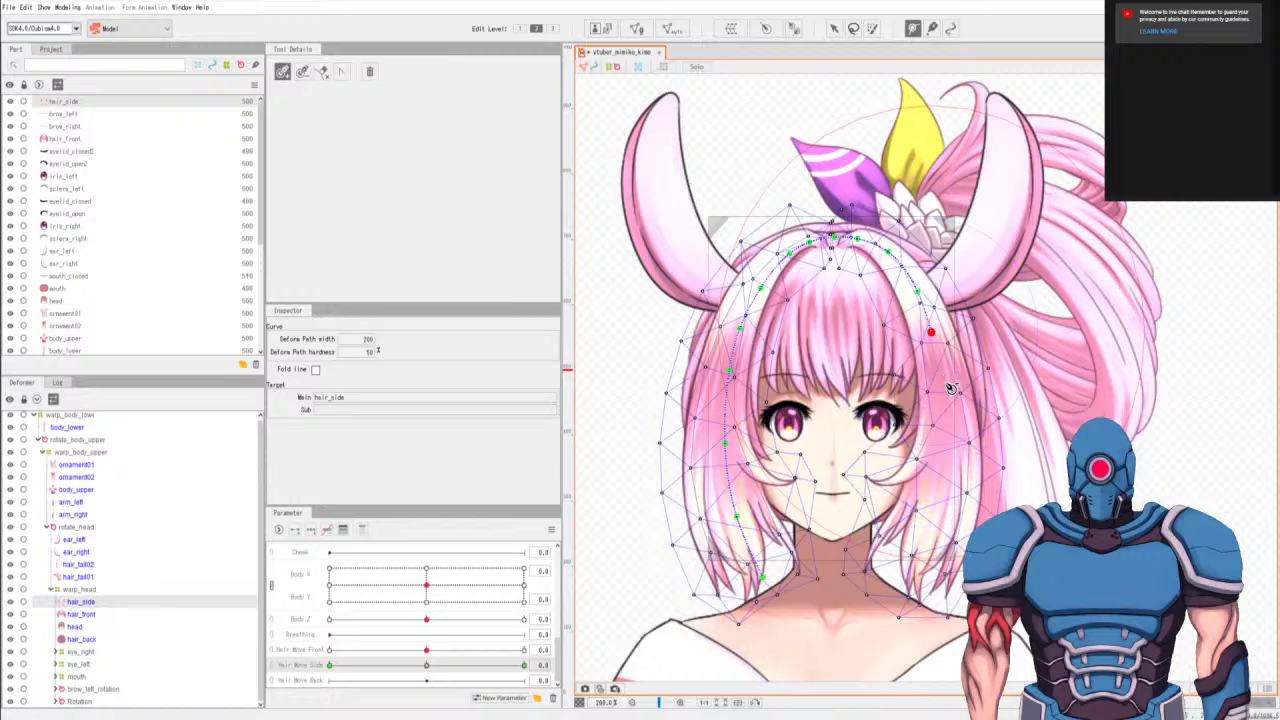
click(949, 449)
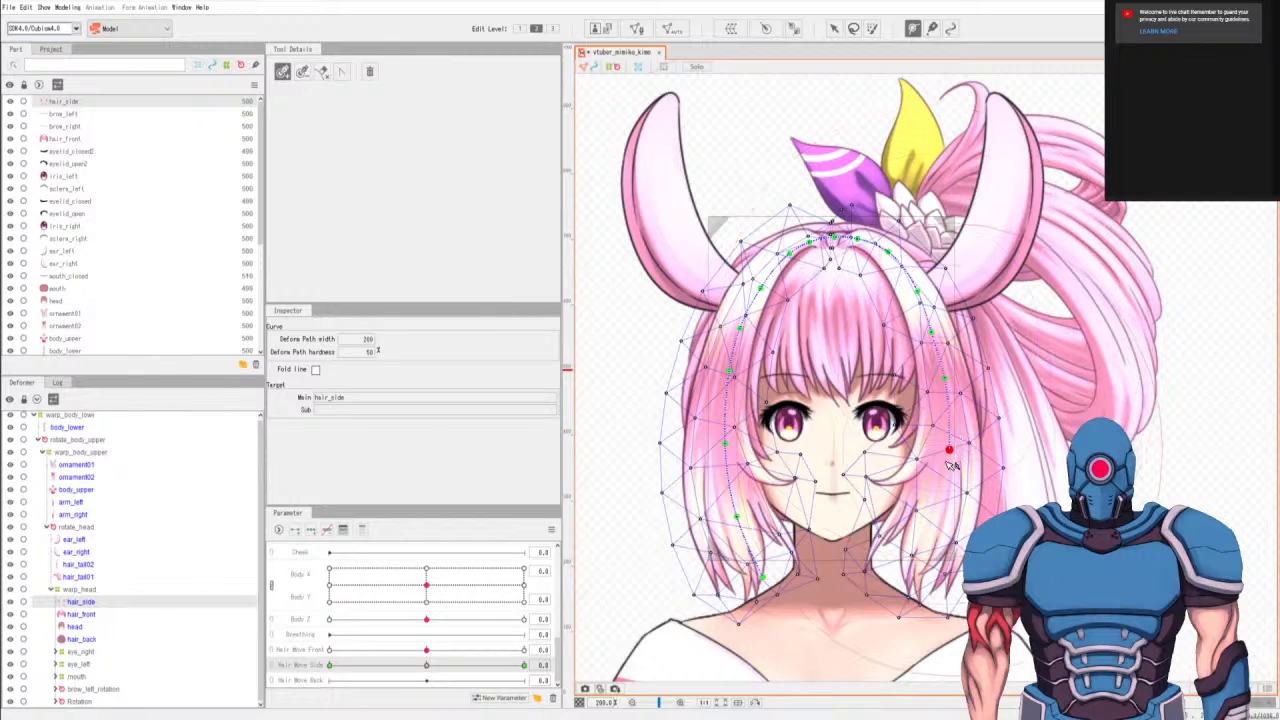
click(933, 517)
click(906, 581)
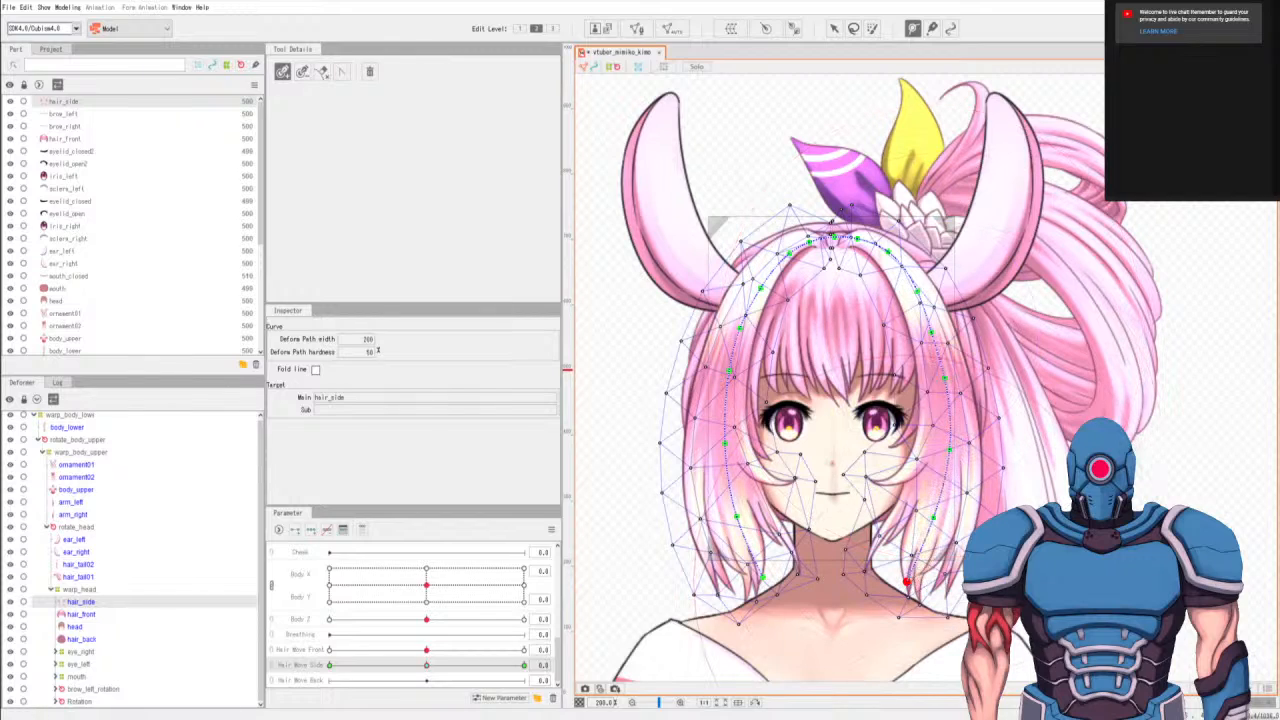
key(v)
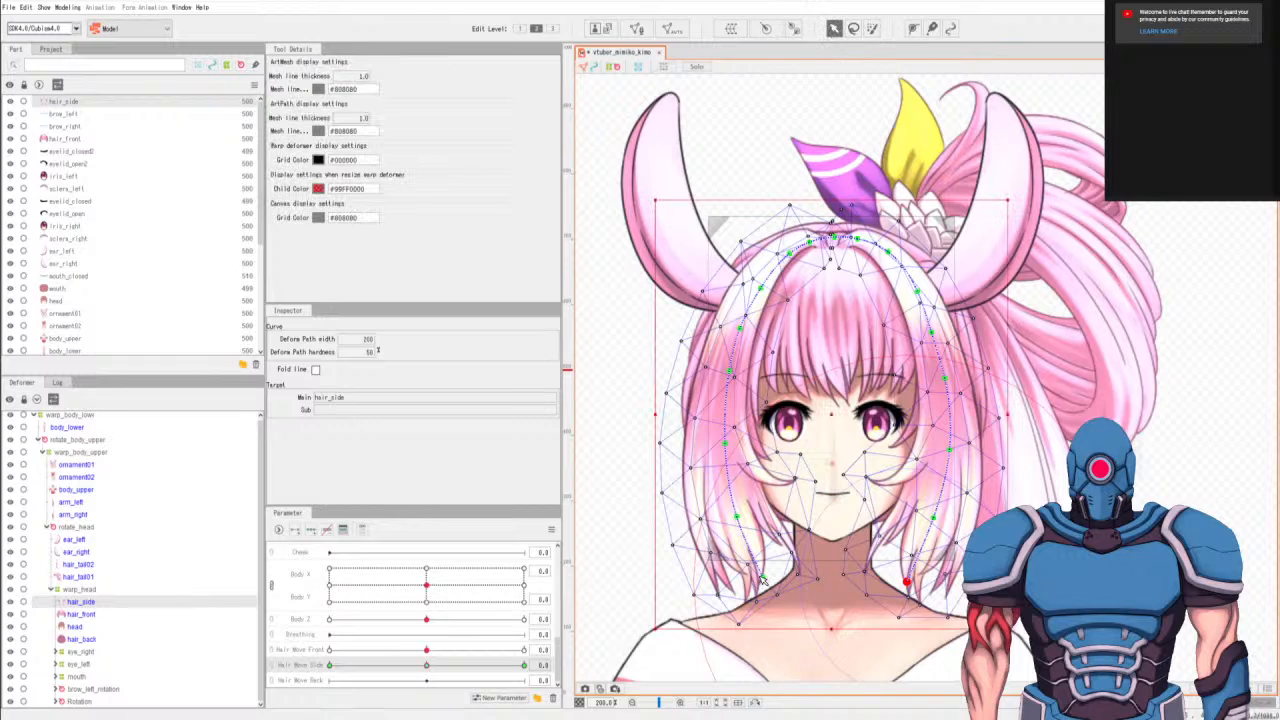
Set Hair Move Side to -1.0 and move the lowest path points of both side locks to the left.
click(329, 665)
drag(761, 578, 739, 581)
drag(907, 582, 884, 581)
Shift the hair_side path points along the left lock further left into a smooth curve, including its tip.
drag(734, 520, 723, 516)
drag(725, 443, 713, 441)
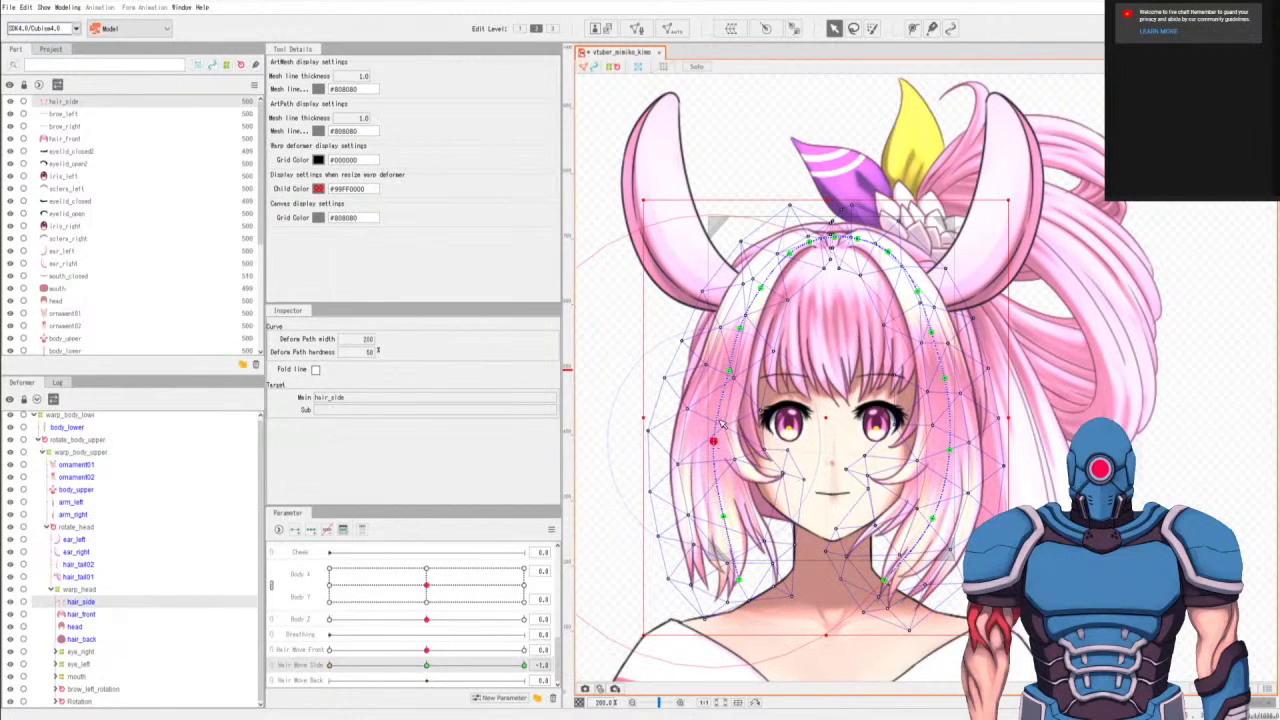
drag(729, 371, 725, 370)
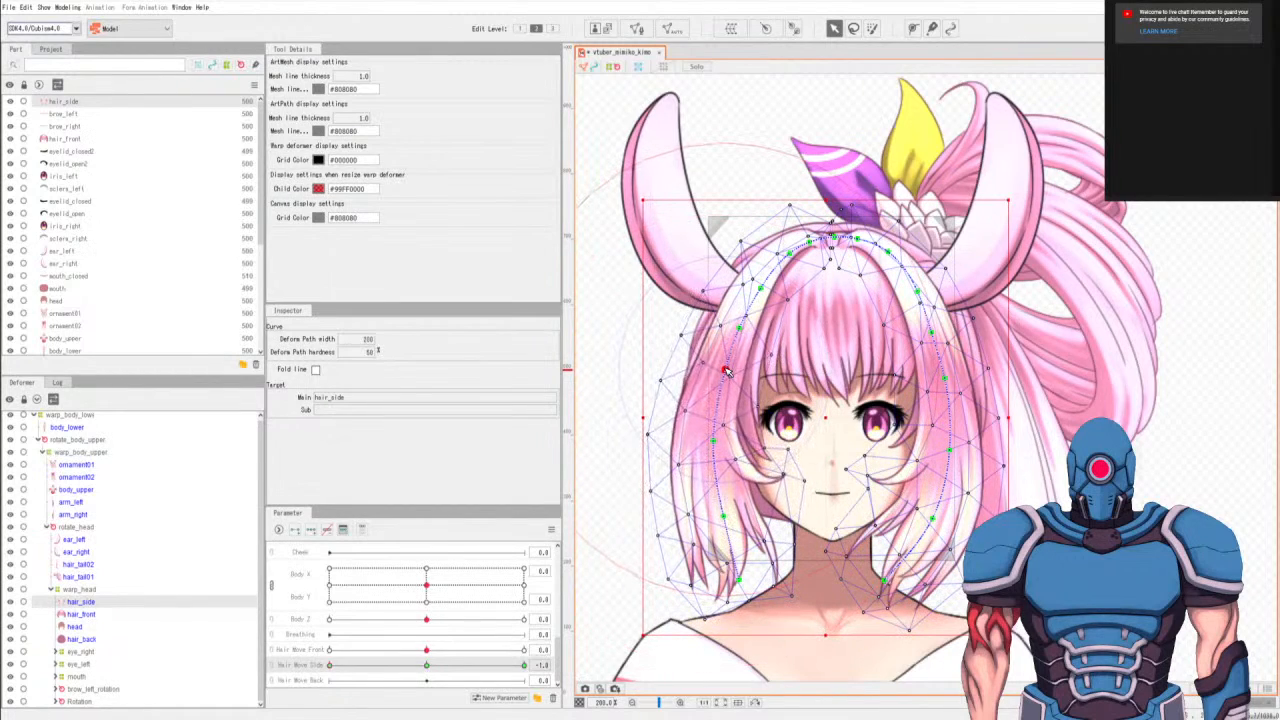
drag(715, 442, 717, 441)
drag(739, 579, 727, 579)
drag(721, 517, 718, 514)
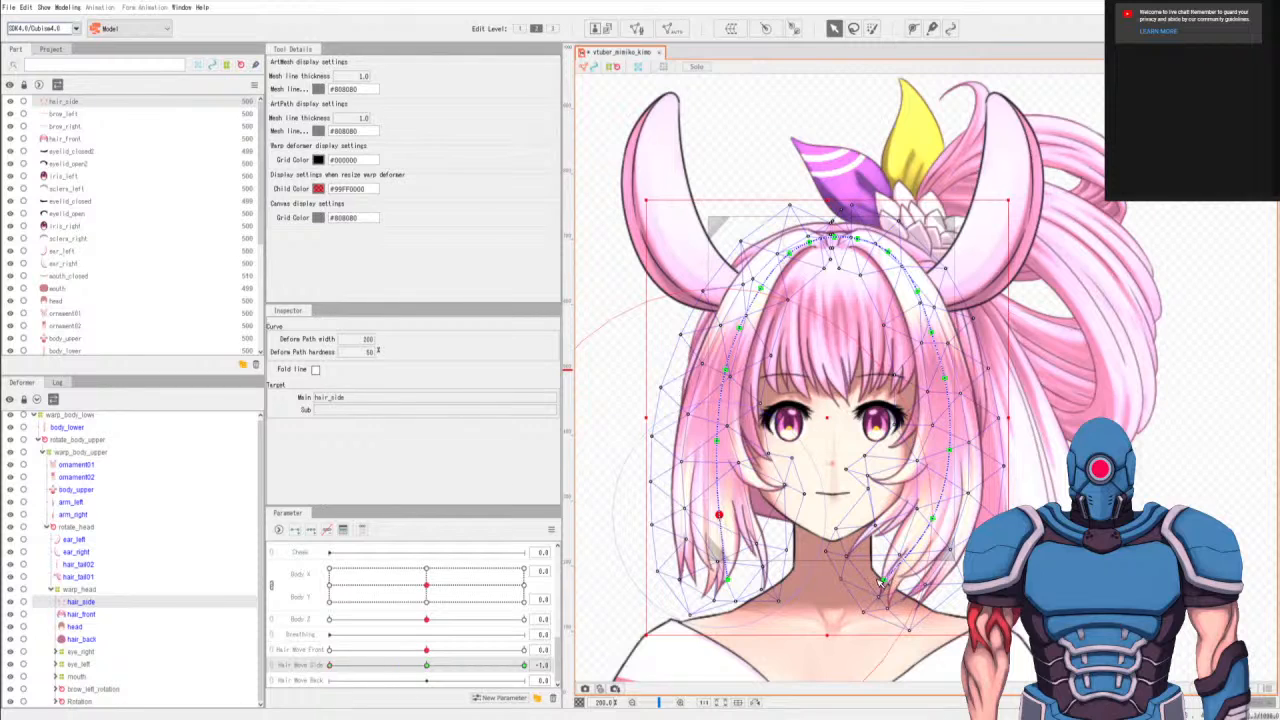
Shift the hair_side path points along the right lock to the left so it curves inward toward the neck.
drag(933, 519, 918, 516)
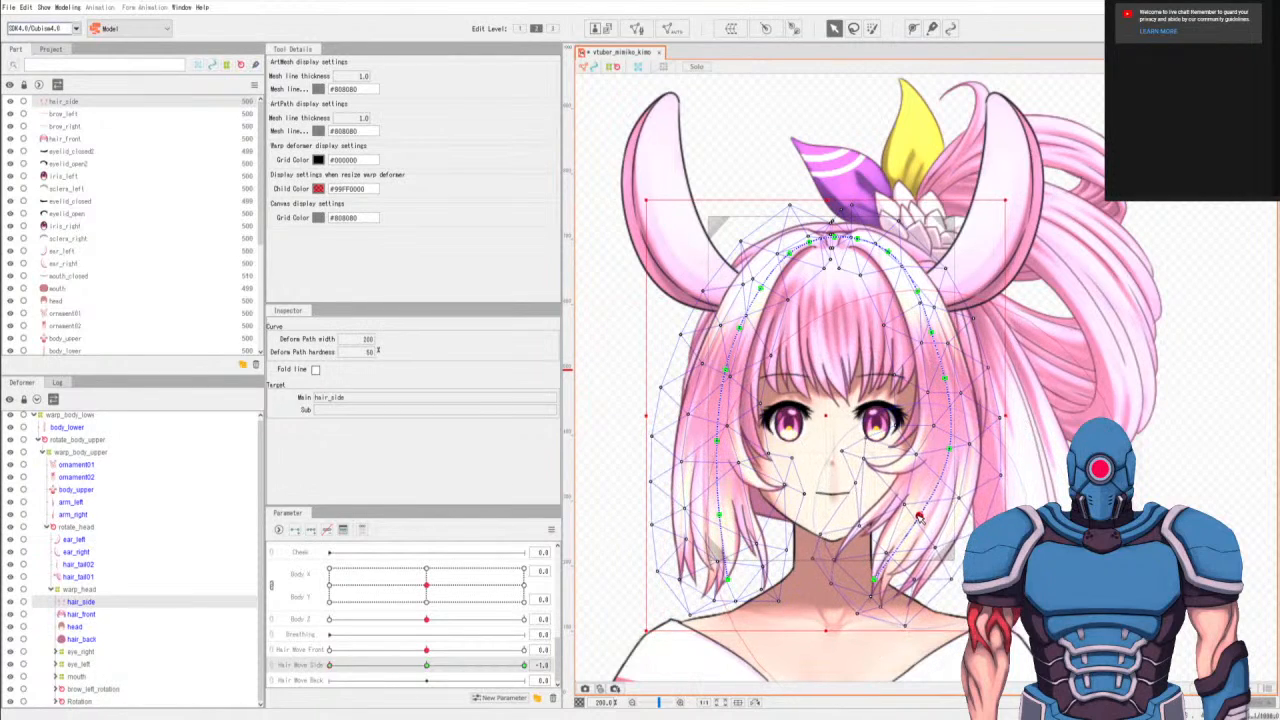
drag(949, 448, 936, 452)
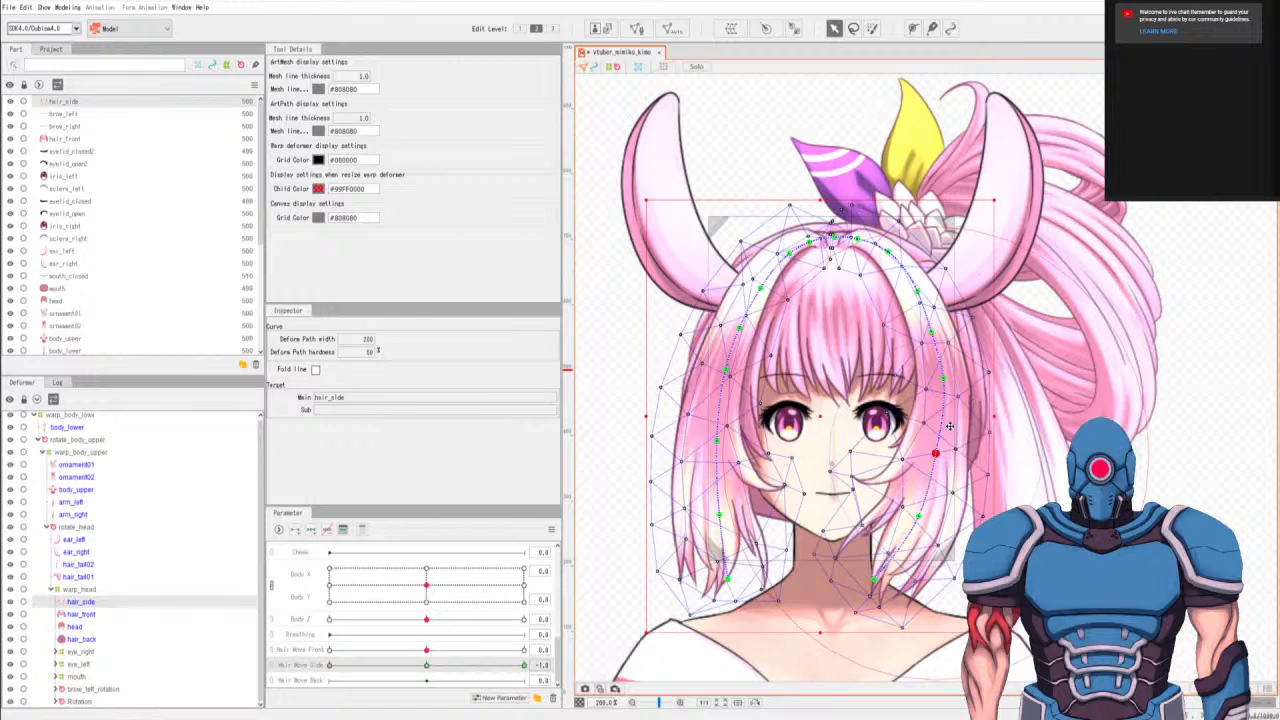
key(ctrl+z)
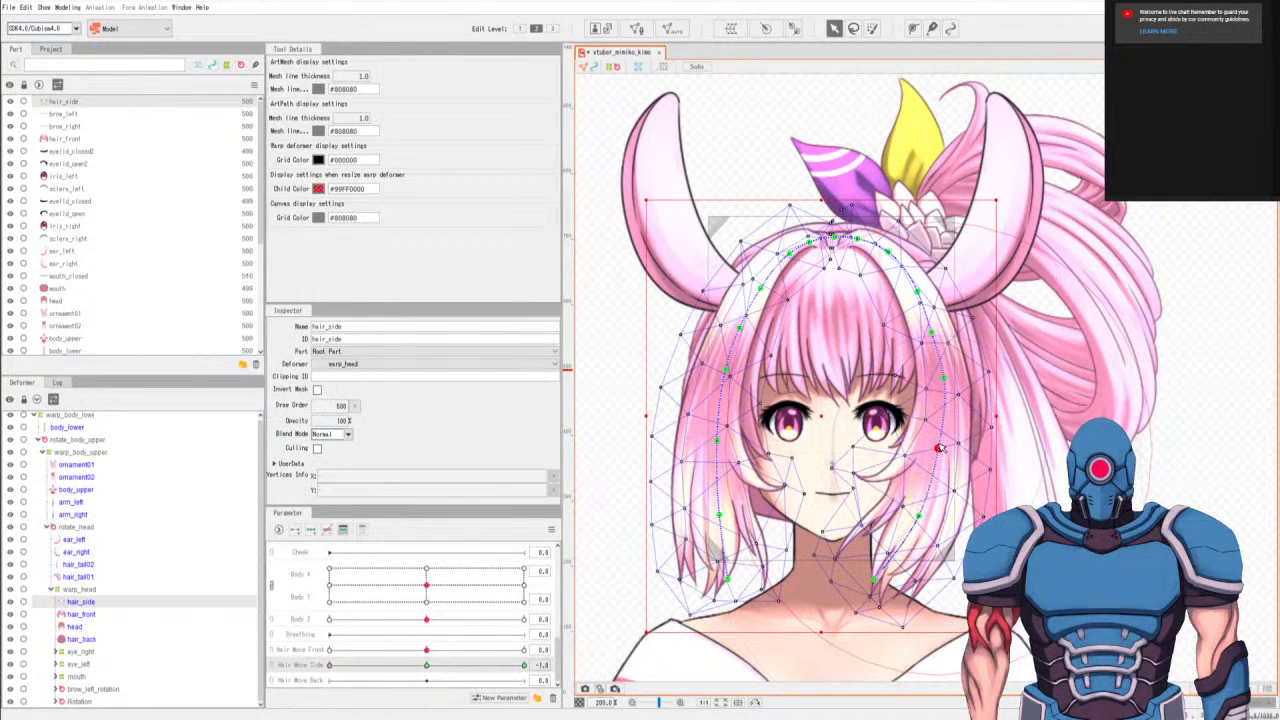
drag(919, 516, 913, 512)
click(940, 379)
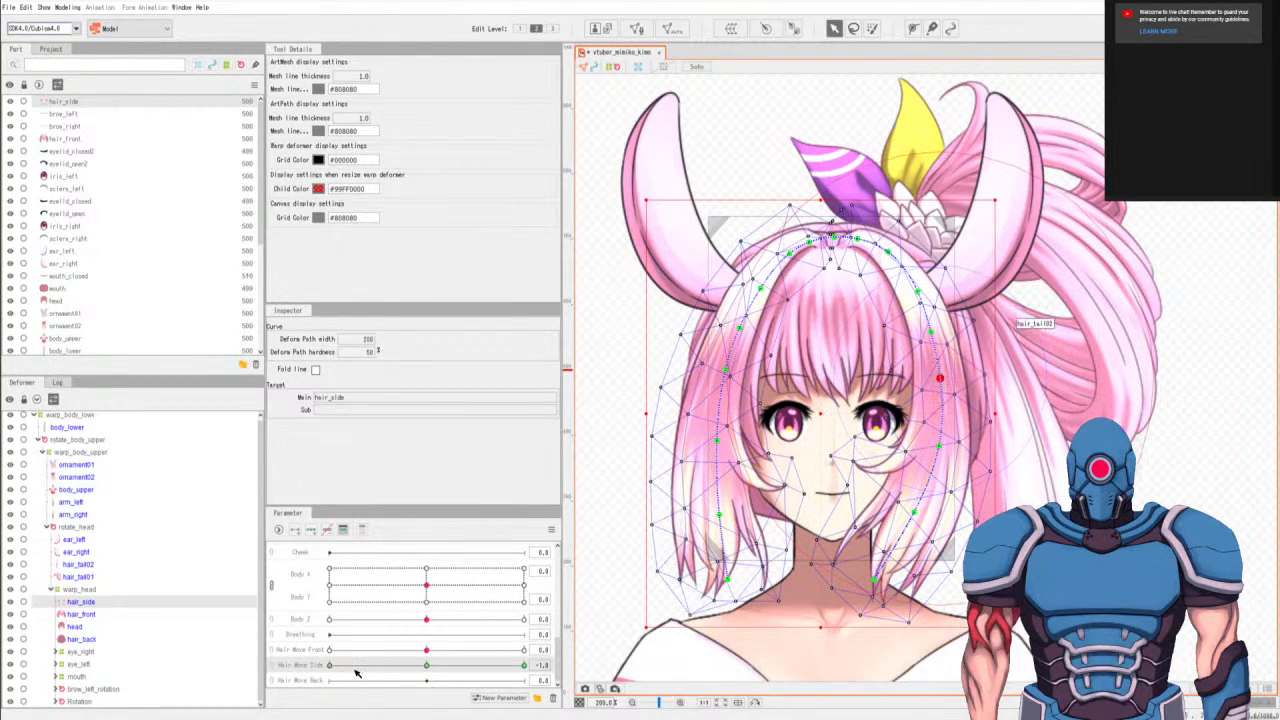
Preview the side hair swing by moving Hair Move Side to 1.0 and back to -1.0.
drag(357, 668, 635, 595)
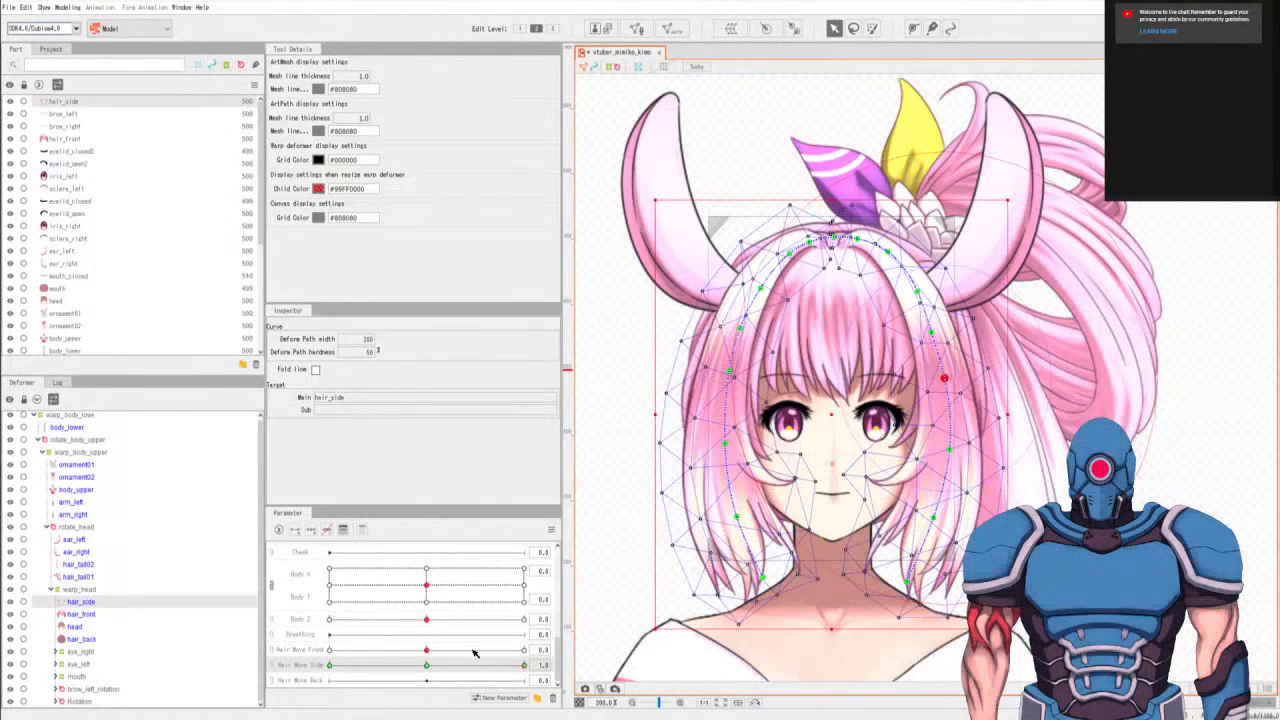
click(357, 680)
drag(444, 669, 272, 680)
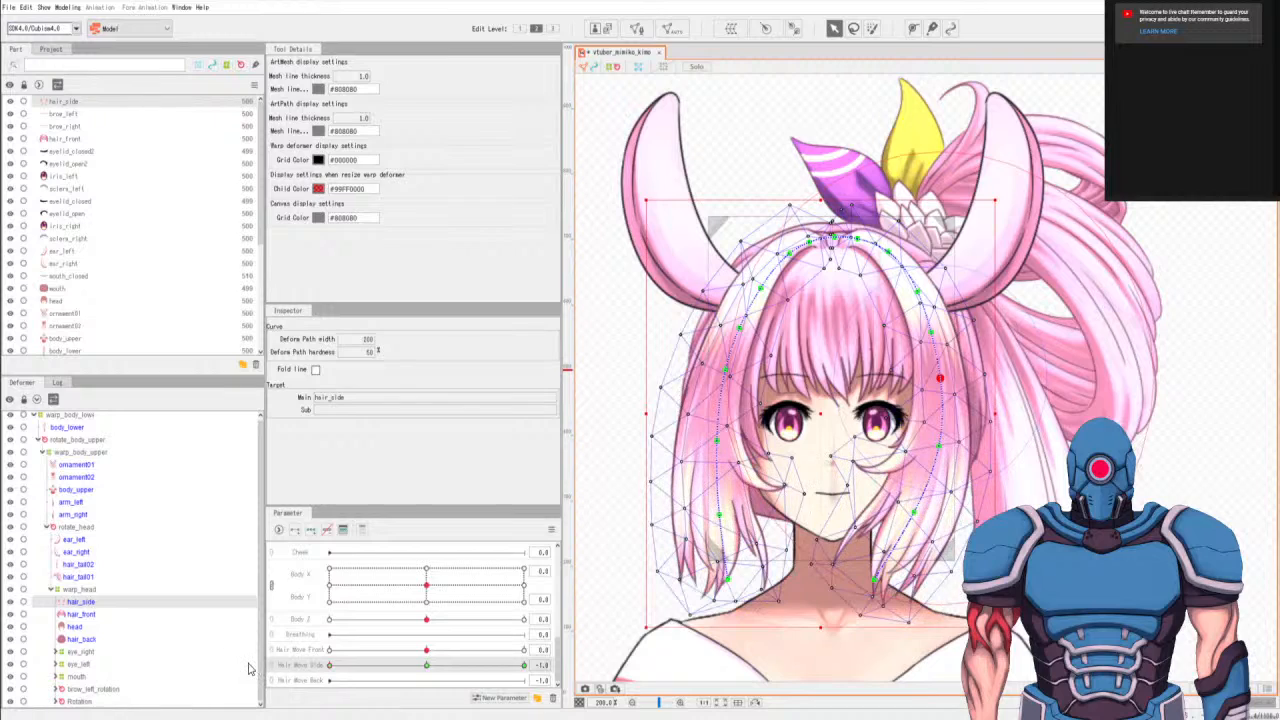
Fine-tune the upper and middle hair_side path points on both locks at Hair Move Side -1.0.
click(739, 328)
drag(734, 327, 739, 327)
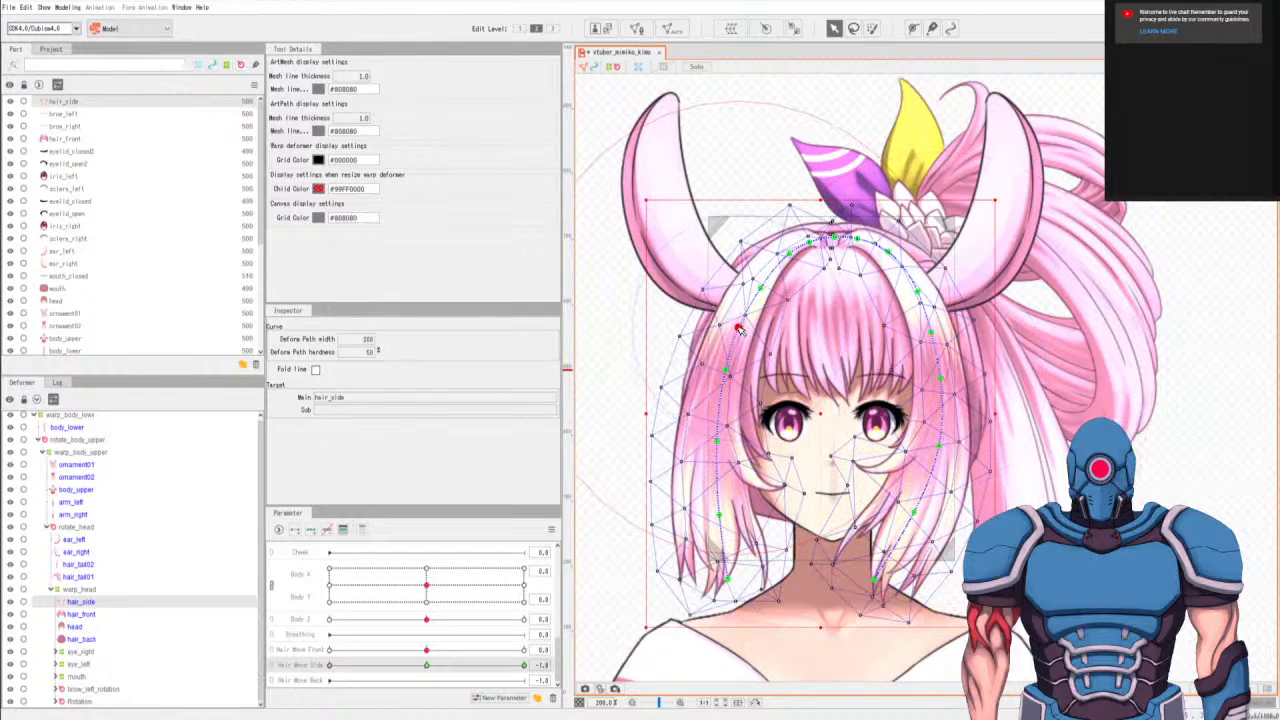
click(932, 332)
click(940, 380)
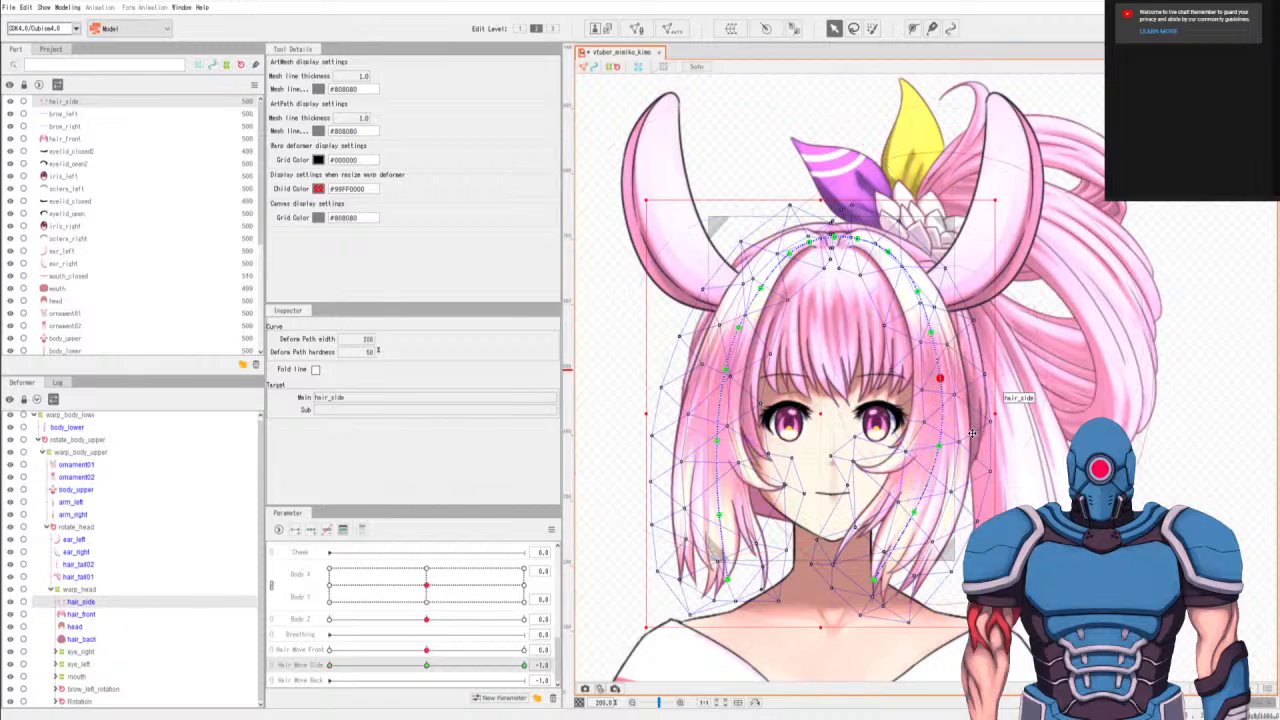
click(934, 449)
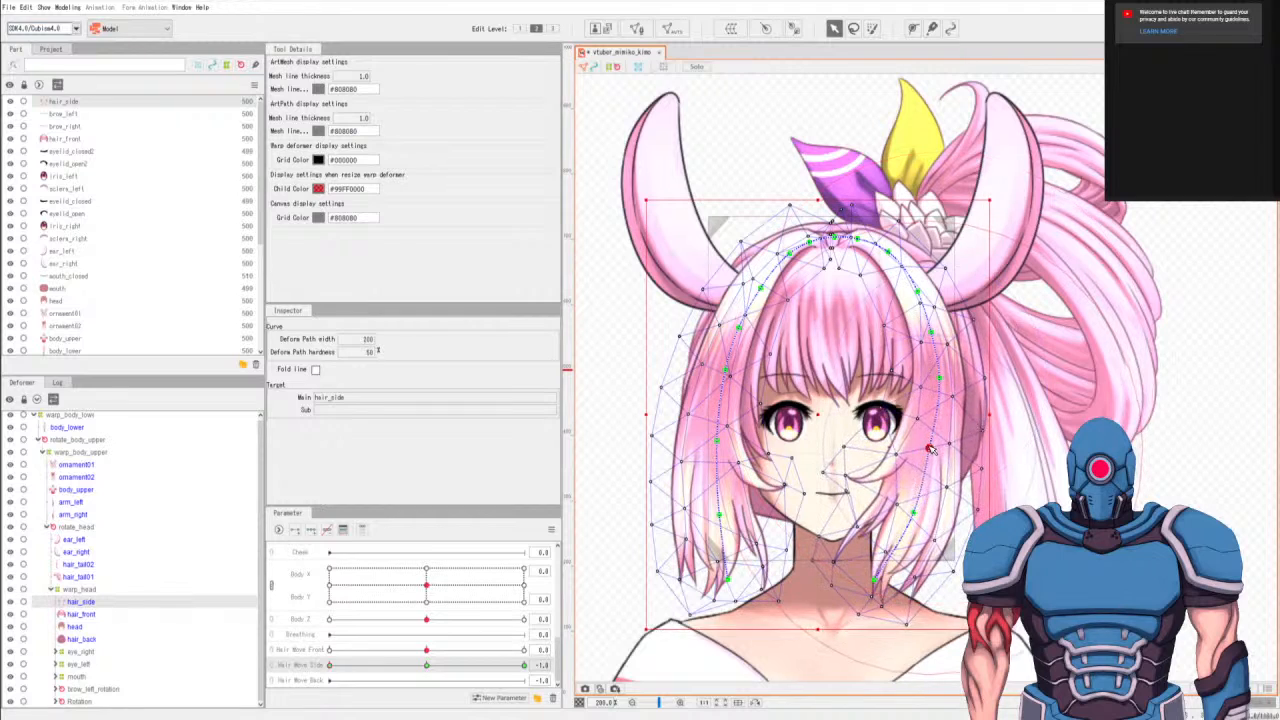
click(940, 380)
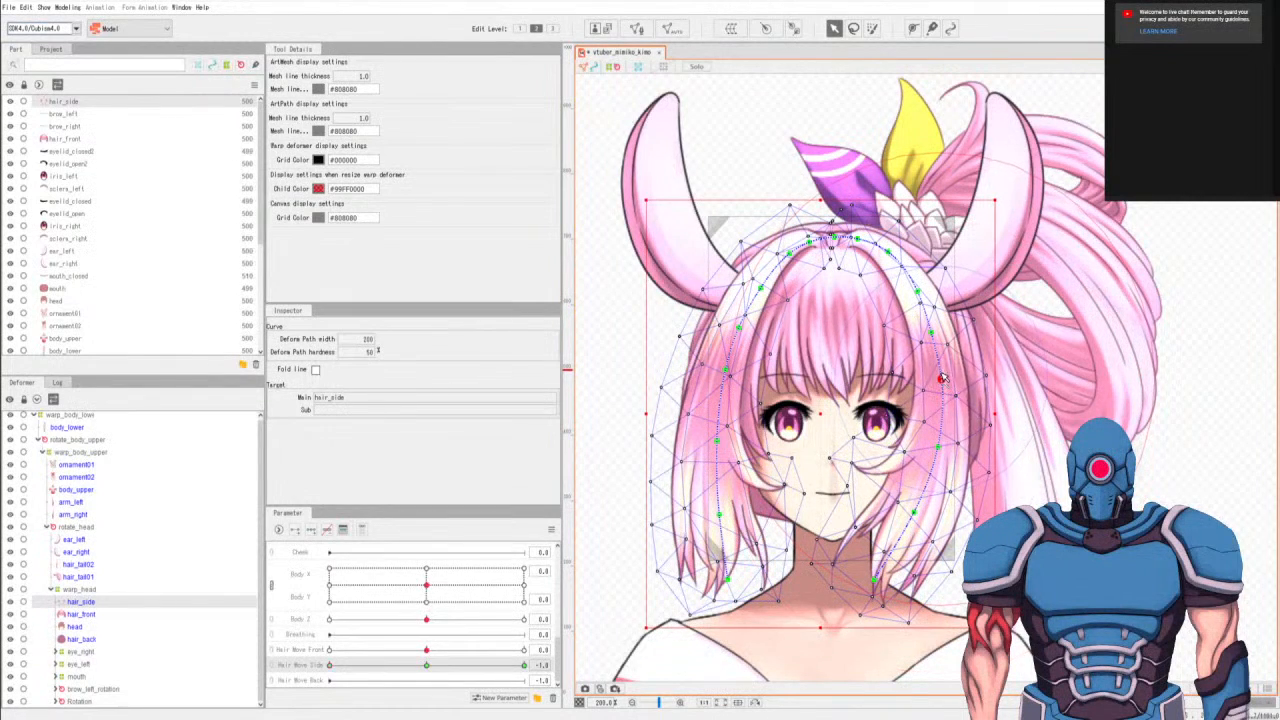
Nudge the upper hair_side path point on the right lock, and preview the swing between Hair Move Side -1.0 and 1.0.
click(929, 336)
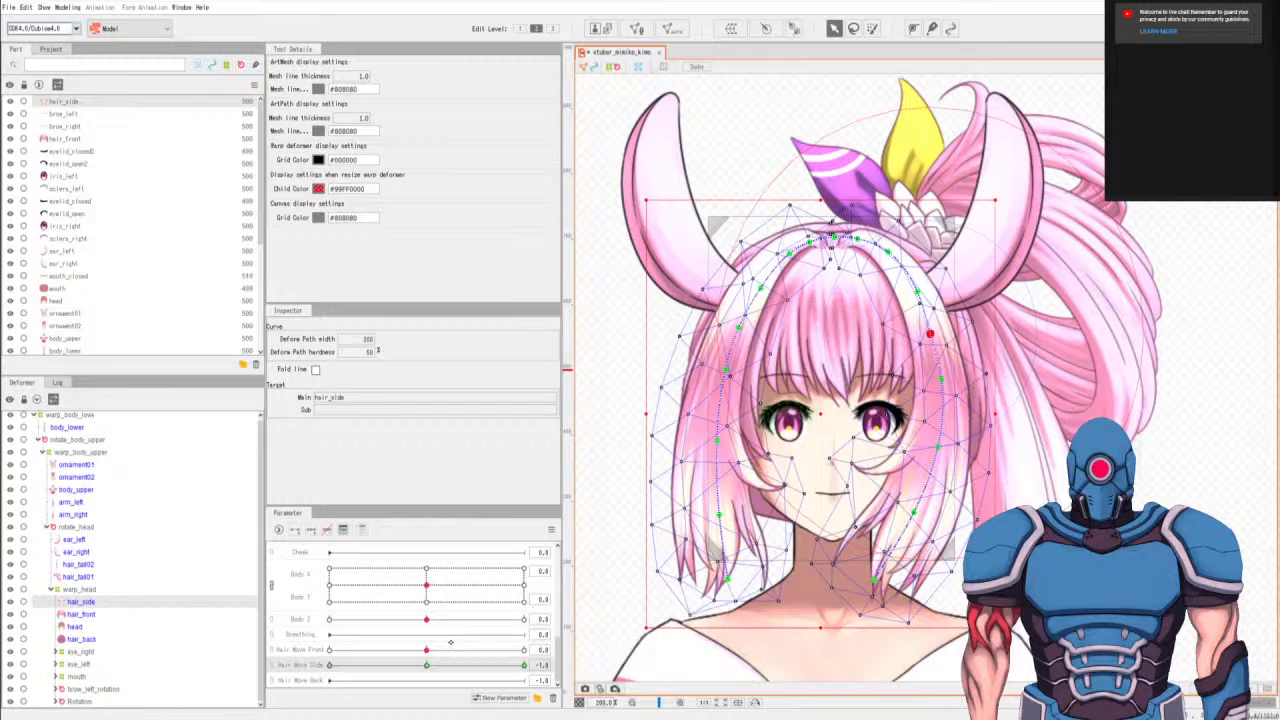
drag(368, 665, 489, 665)
click(341, 666)
At Hair Move Side 1.0, shift the hair_side path points along the right lock outward from tip to upper section.
click(520, 665)
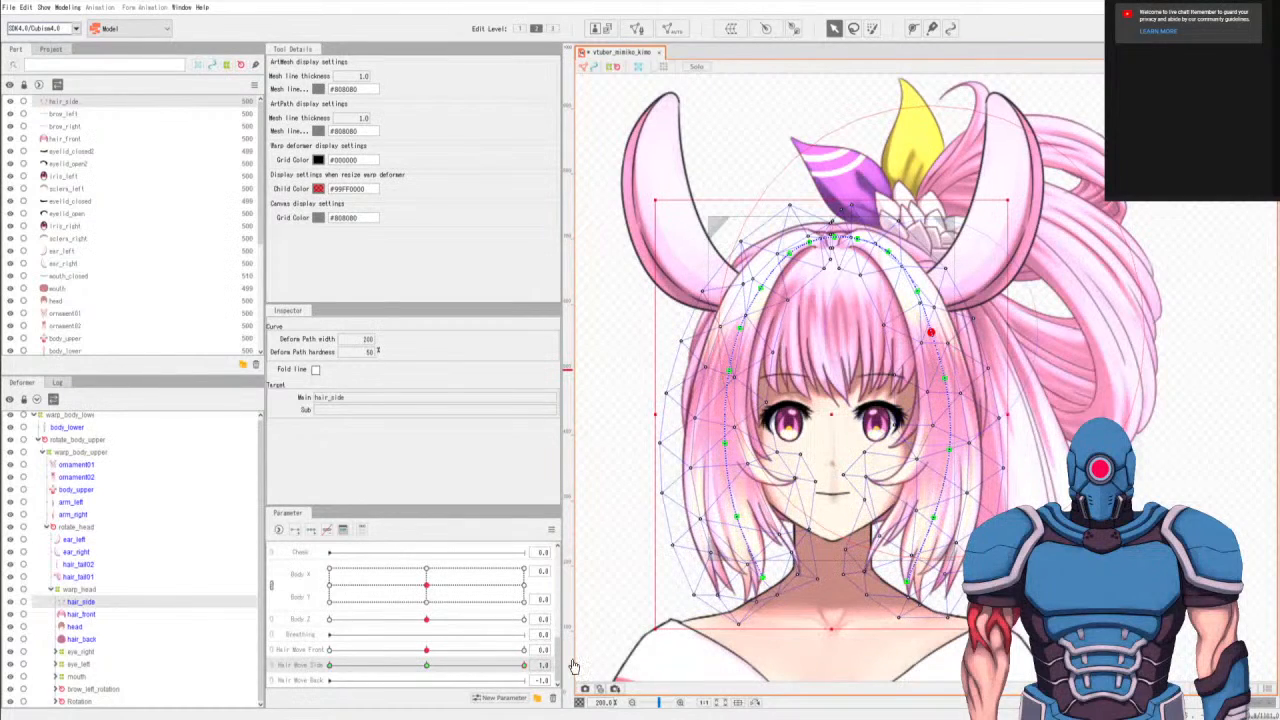
drag(911, 584, 936, 578)
drag(938, 517, 944, 517)
drag(951, 516, 957, 447)
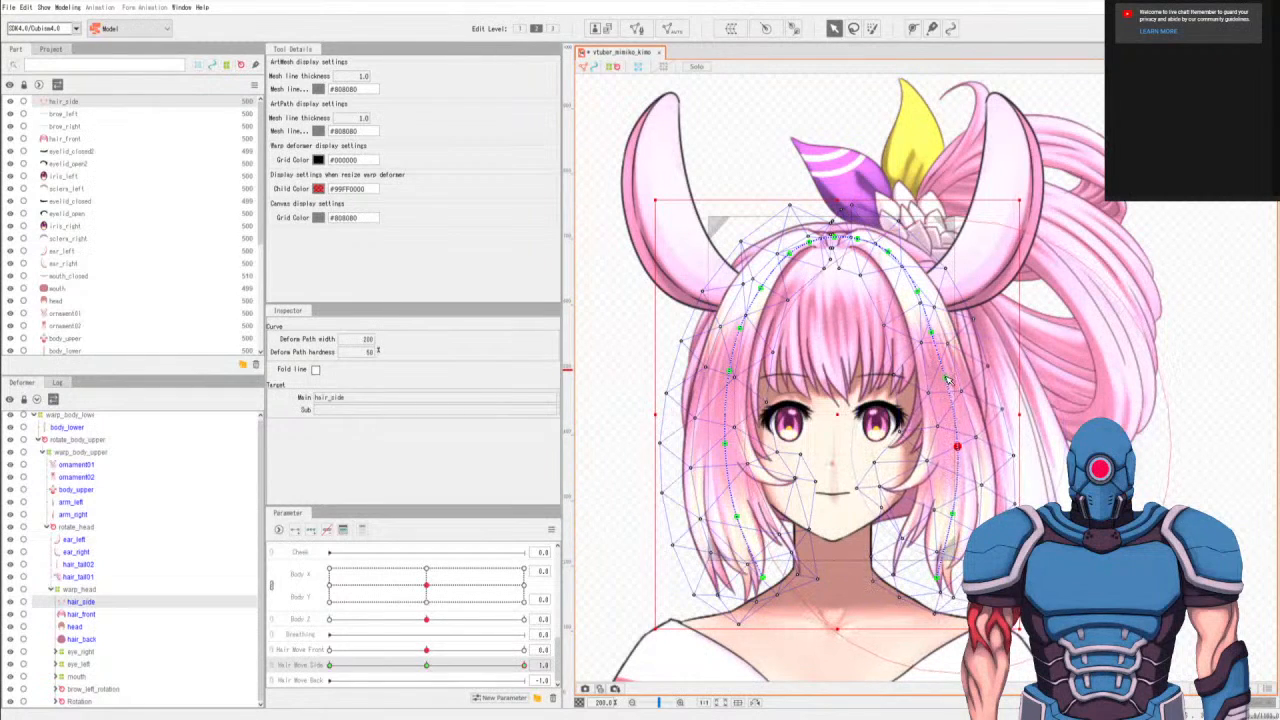
drag(946, 378, 951, 374)
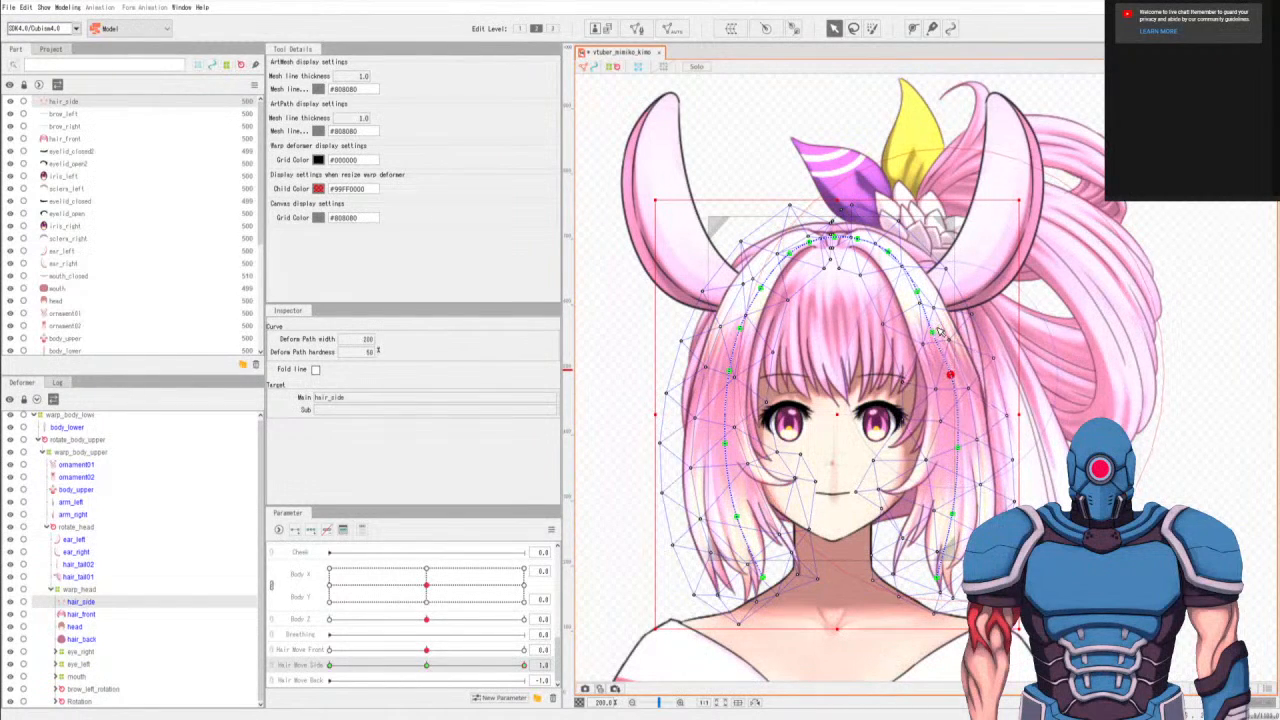
click(934, 331)
drag(935, 331, 936, 330)
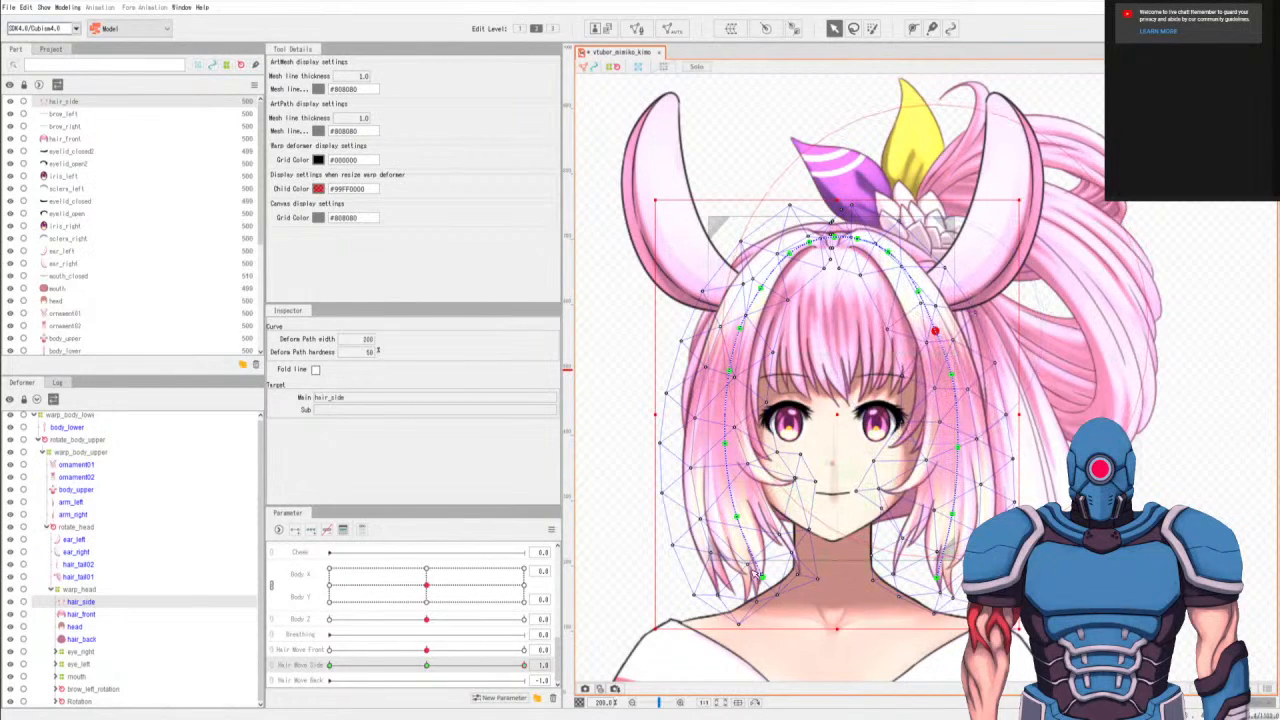
Shift the hair_side path points along the left lock inward toward the face, from the tip up to the upper section.
drag(762, 577, 782, 568)
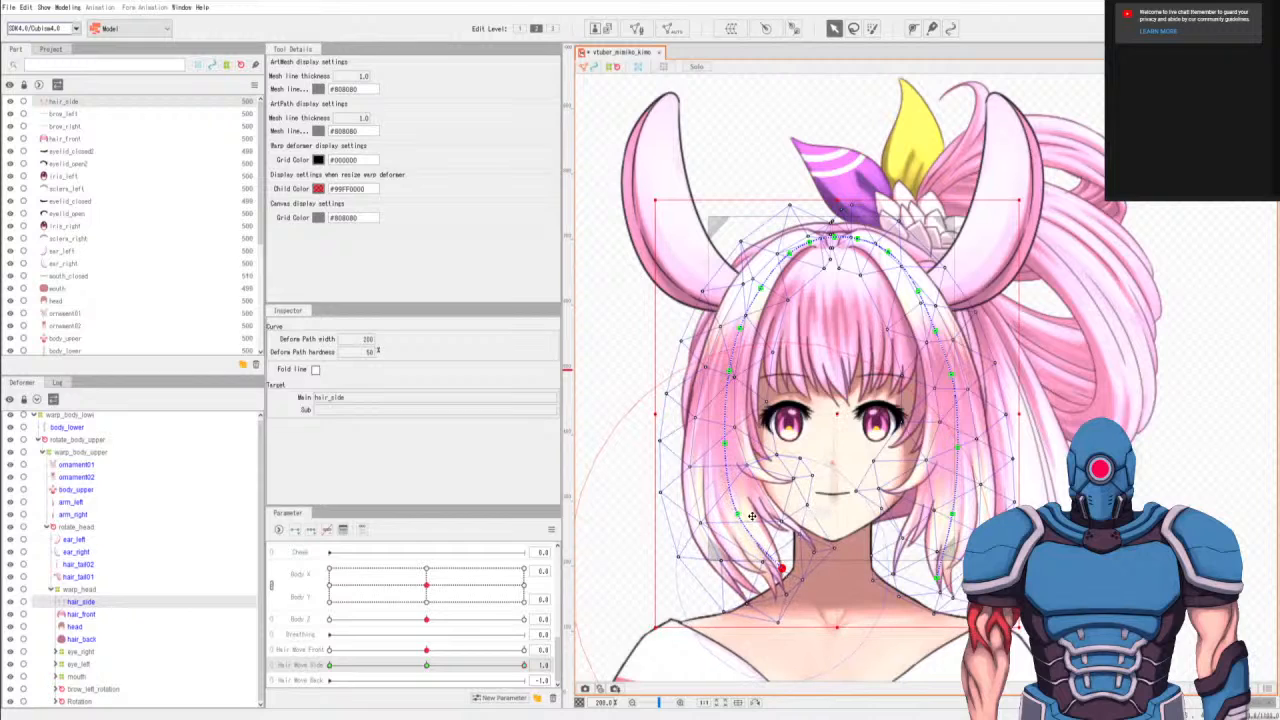
drag(740, 516, 745, 512)
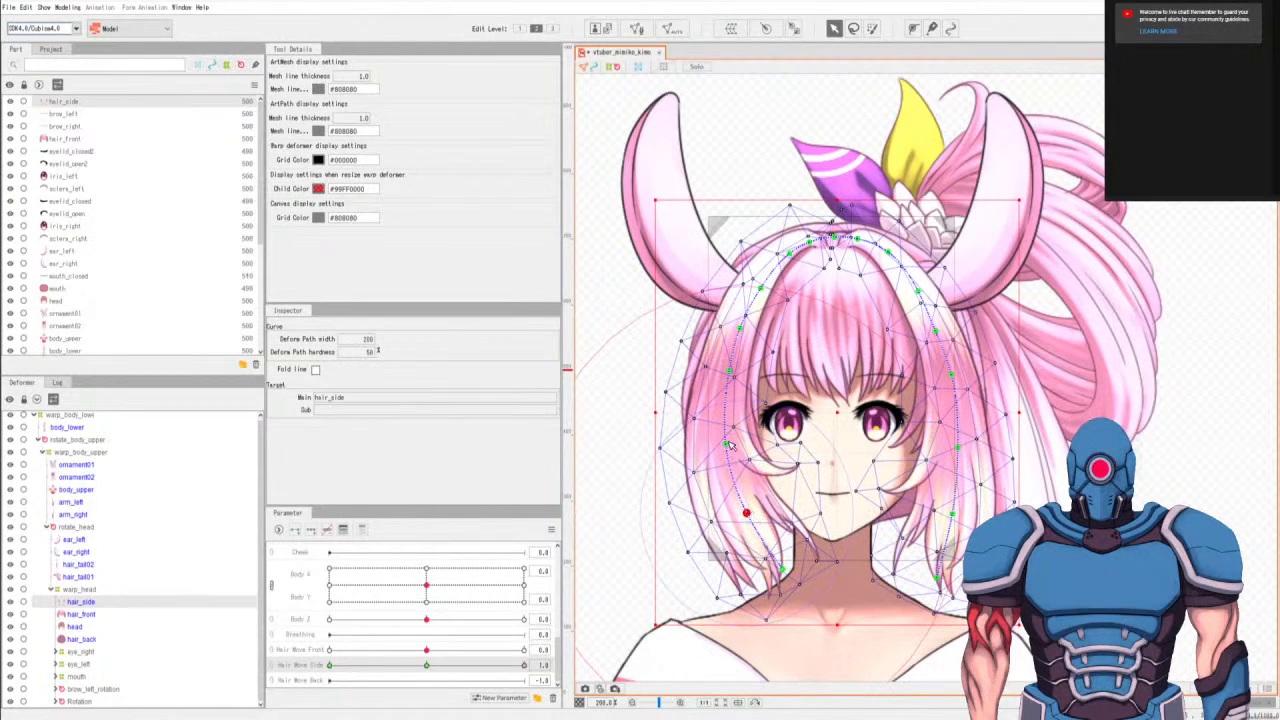
drag(729, 445, 733, 440)
drag(734, 371, 742, 329)
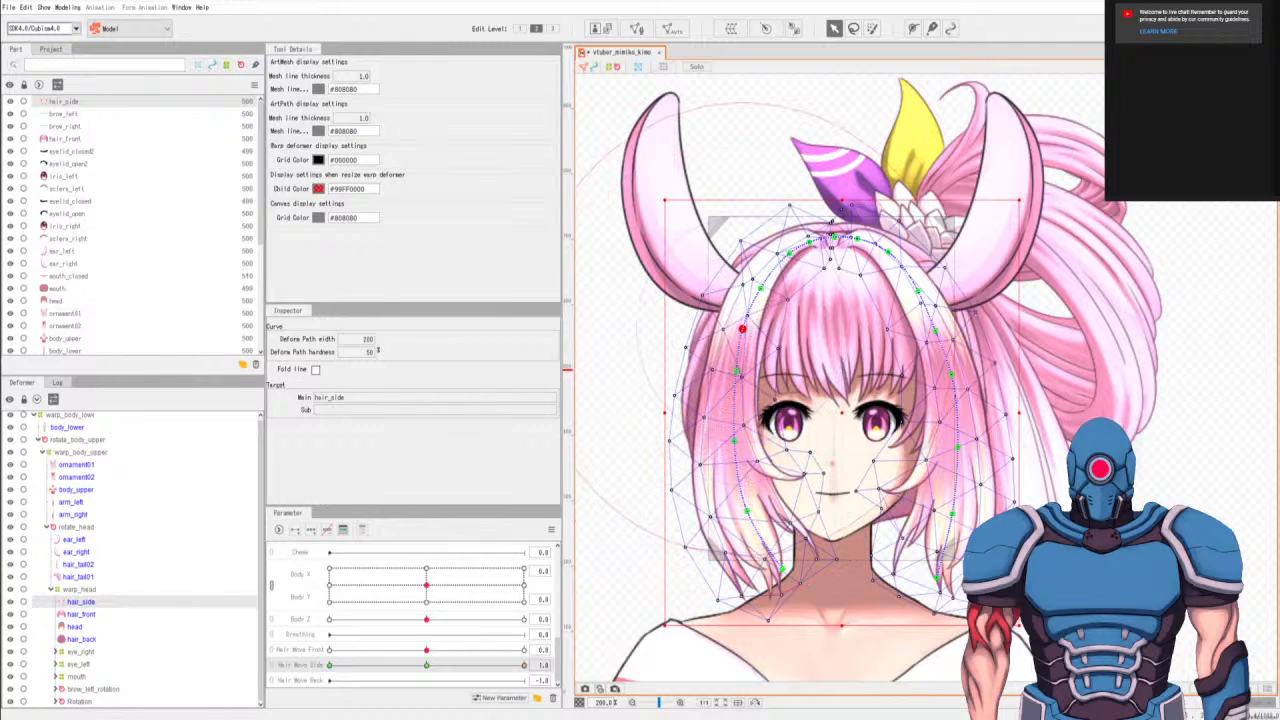
Preview the side hair swing across Hair Move Side, and nudge the left lock's tip slightly back outward at 1.0.
click(466, 665)
drag(419, 678, 578, 701)
drag(781, 571, 774, 573)
drag(443, 664, 586, 642)
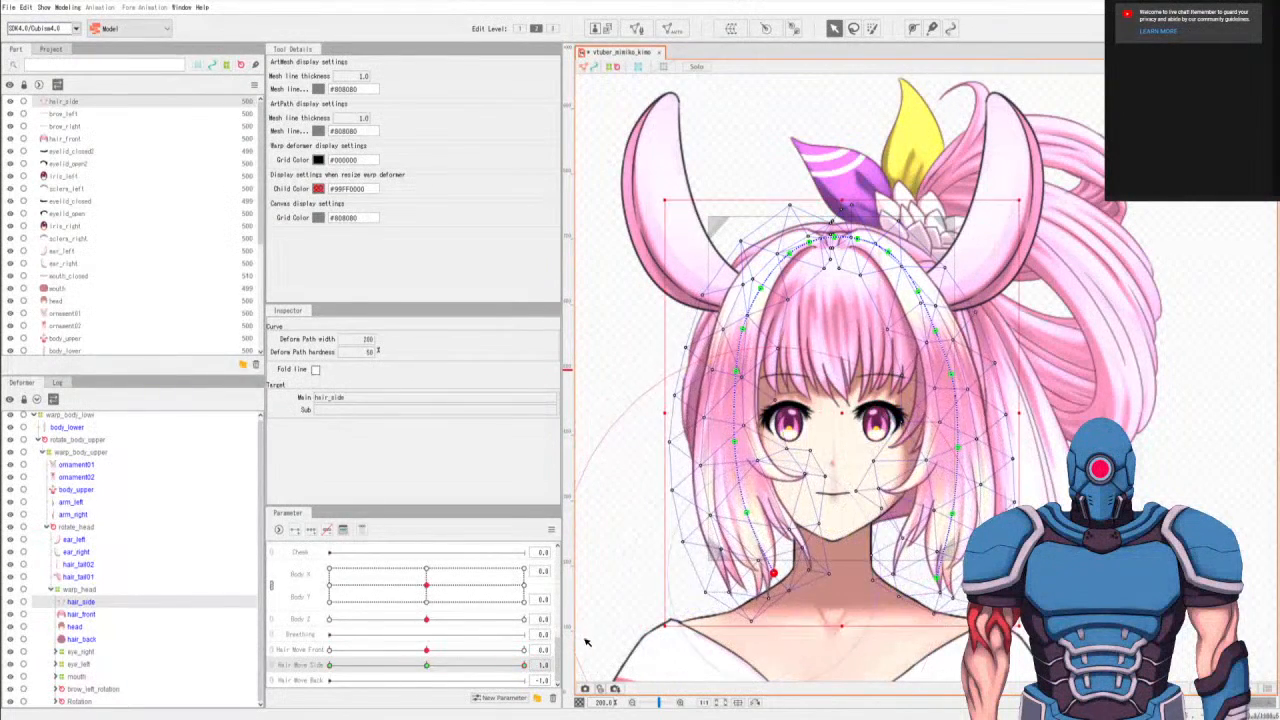
Return Hair Move Side to 0.0 and reselect the hair_side mesh.
click(431, 667)
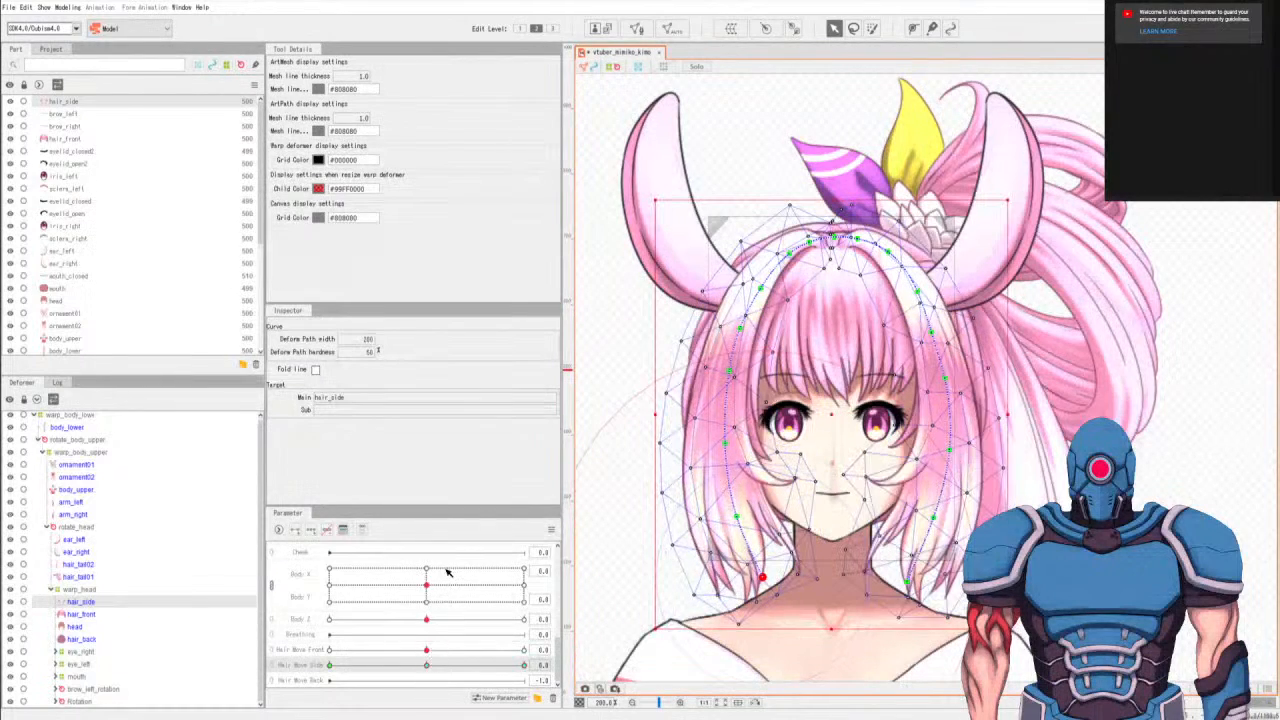
click(88, 614)
click(84, 602)
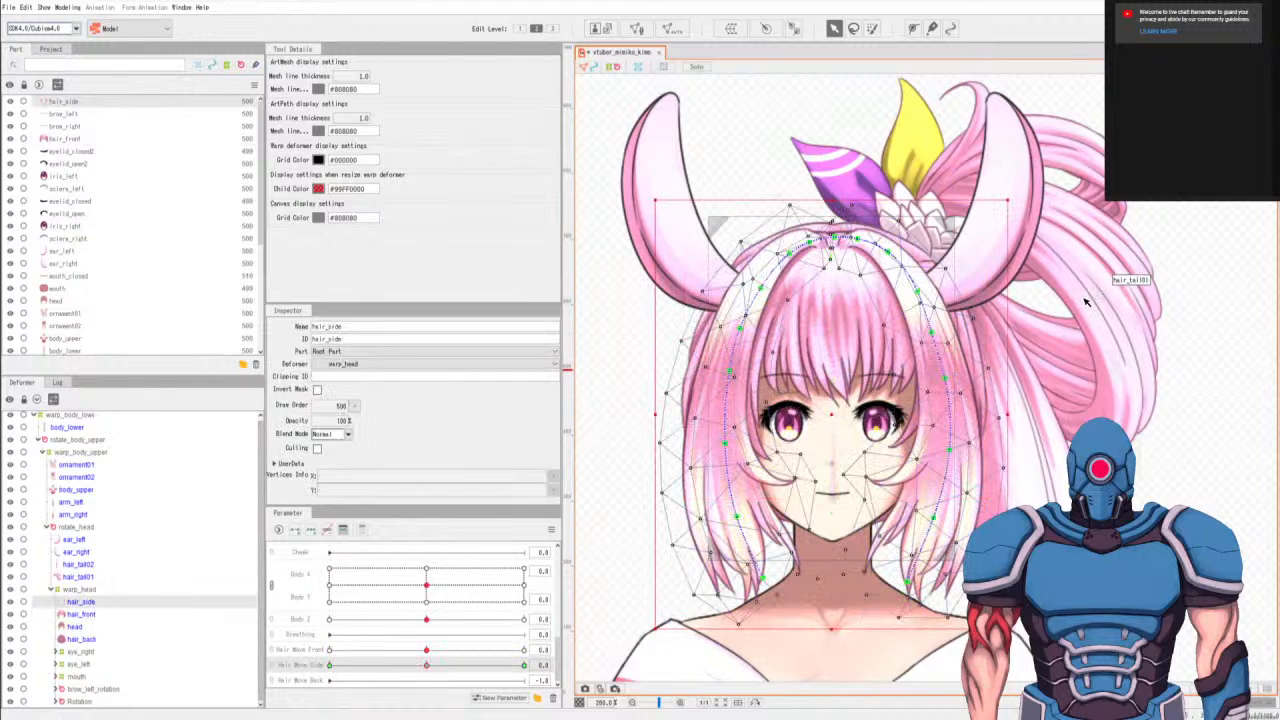
scroll(1043, 372, down, 1)
scroll(1055, 441, down, 1)
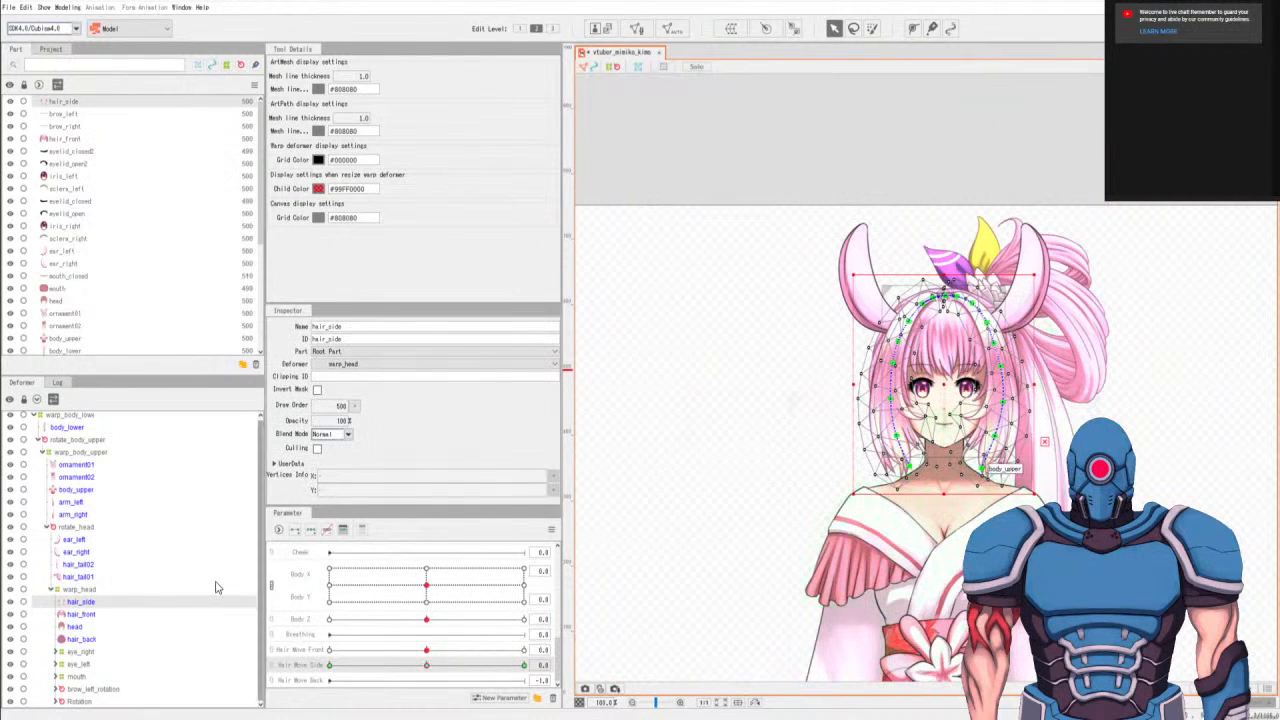
Select hair_tail02 and start a deform path on it with two points at the ponytail root beneath the flower ornament.
click(117, 641)
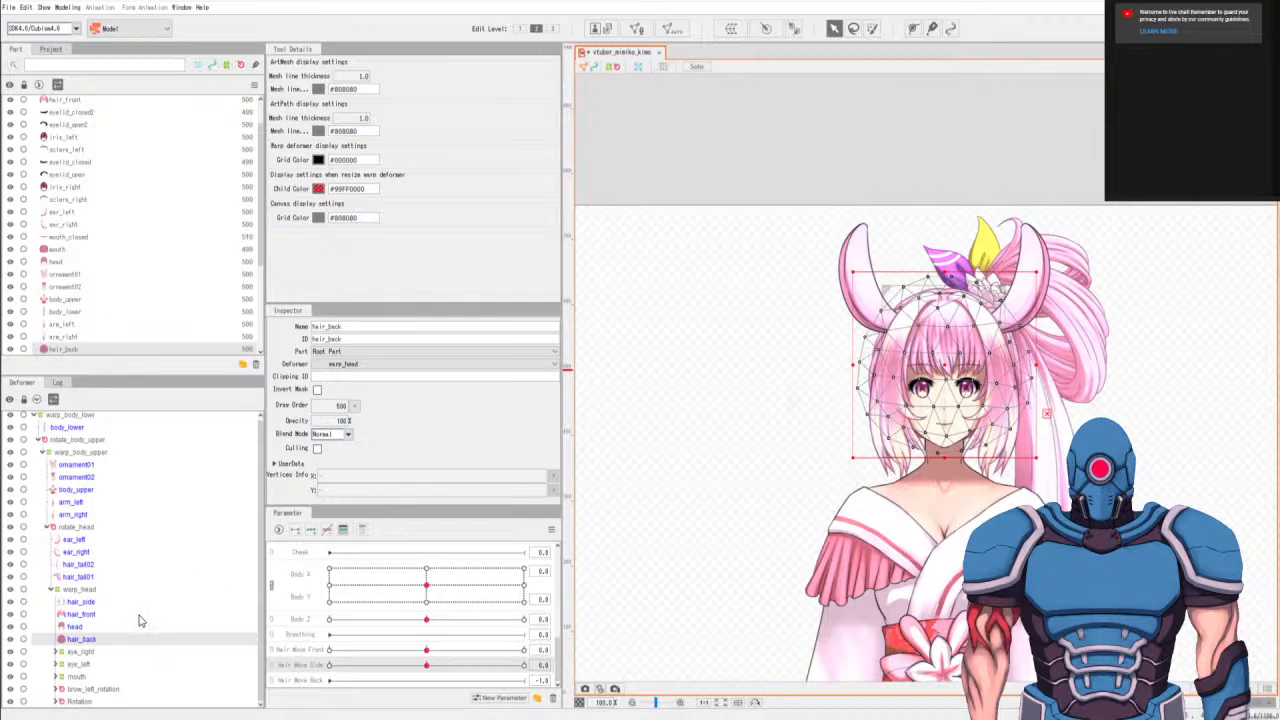
click(79, 566)
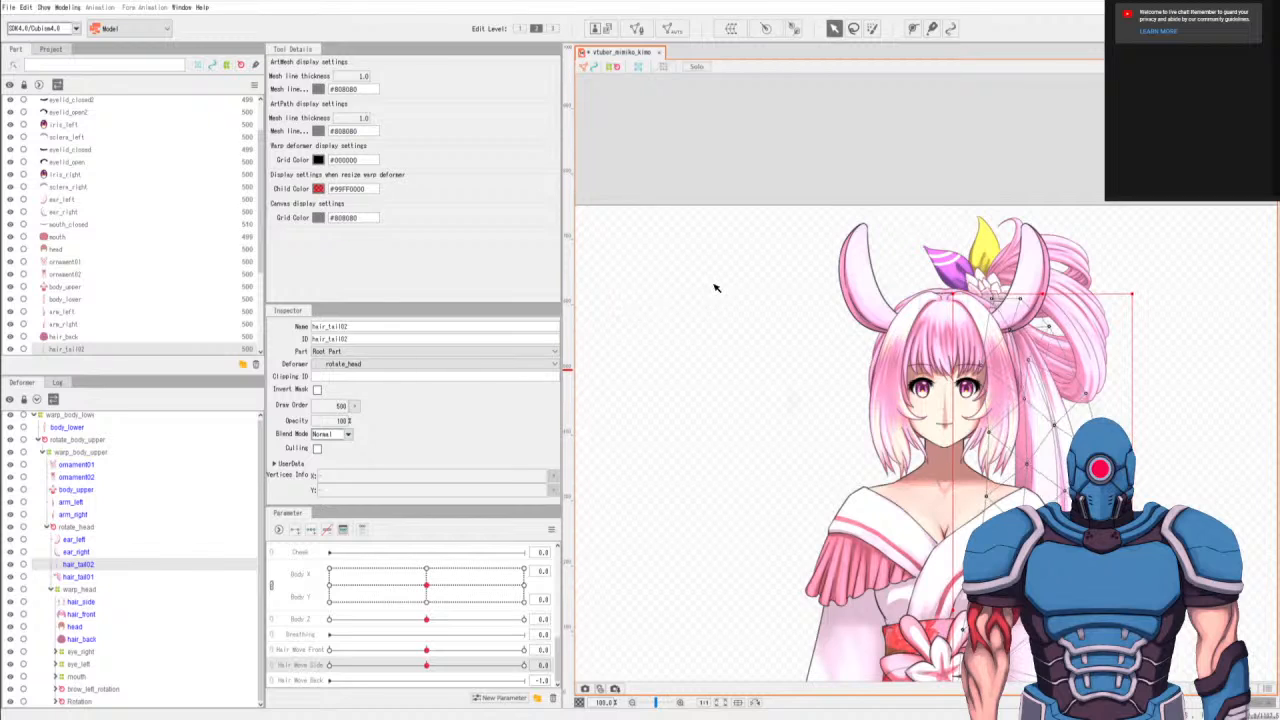
drag(829, 373, 705, 230)
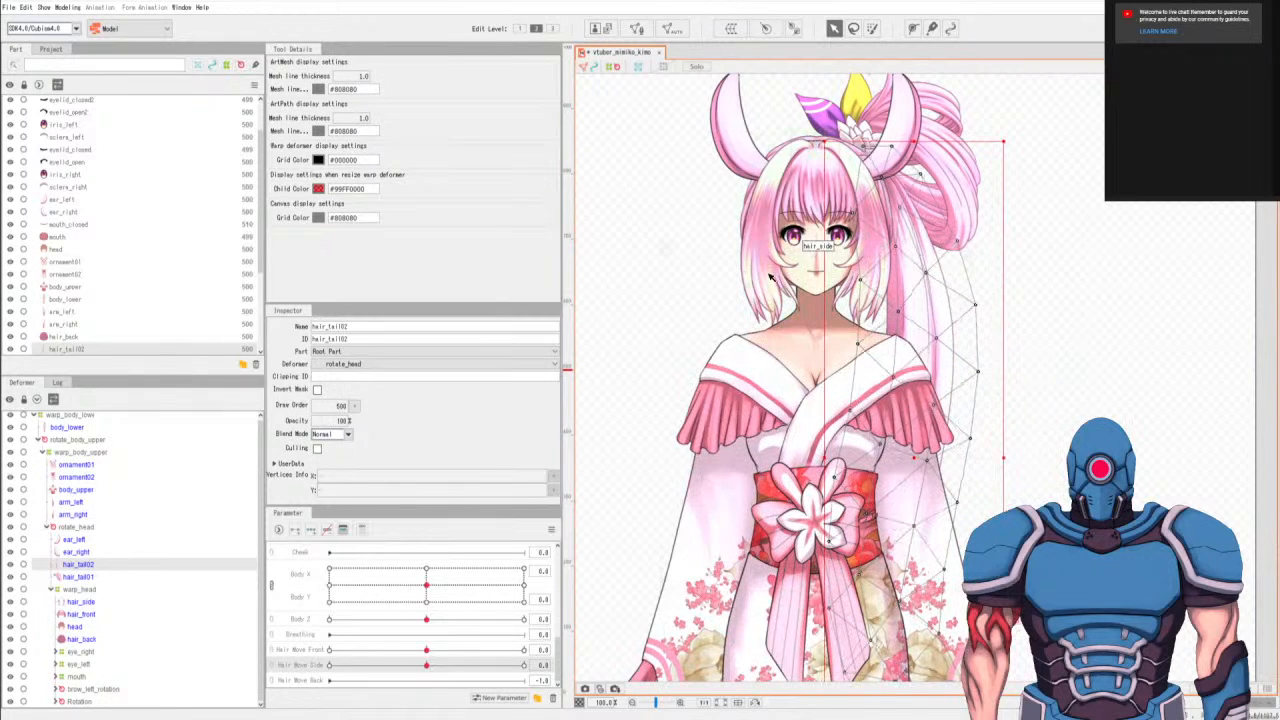
scroll(799, 312, down, 5)
scroll(845, 360, up, 3)
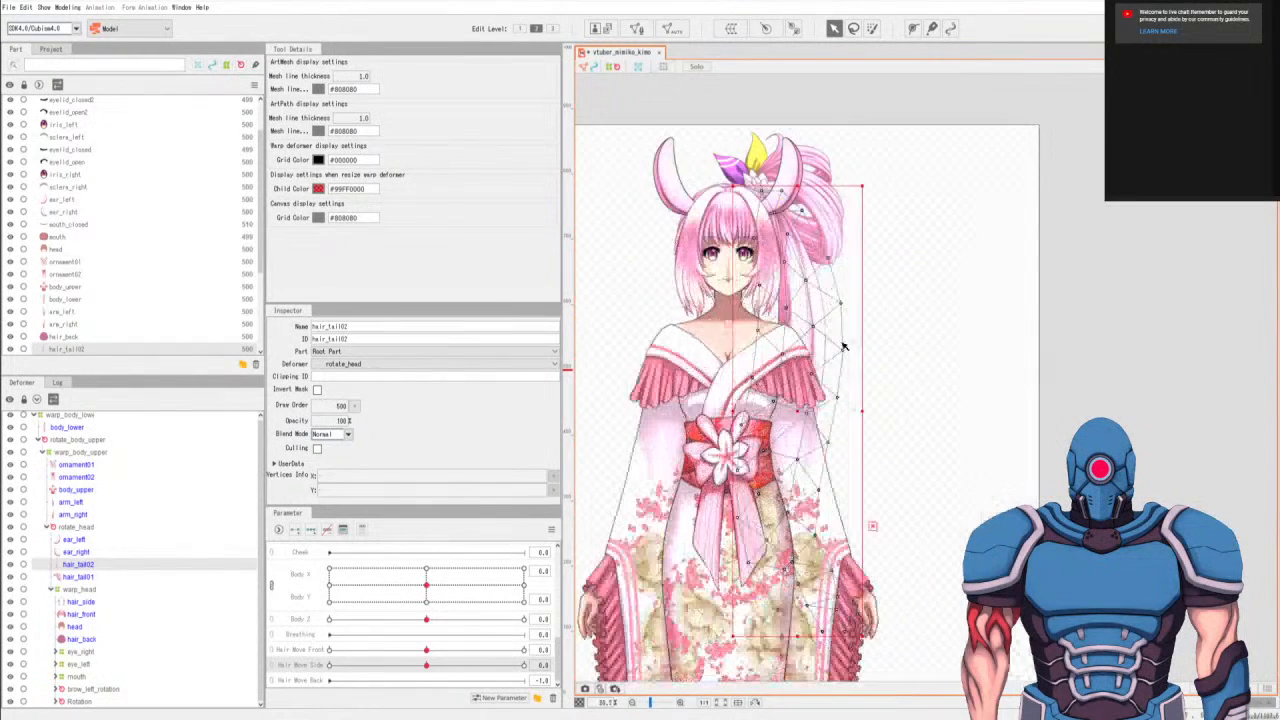
click(913, 28)
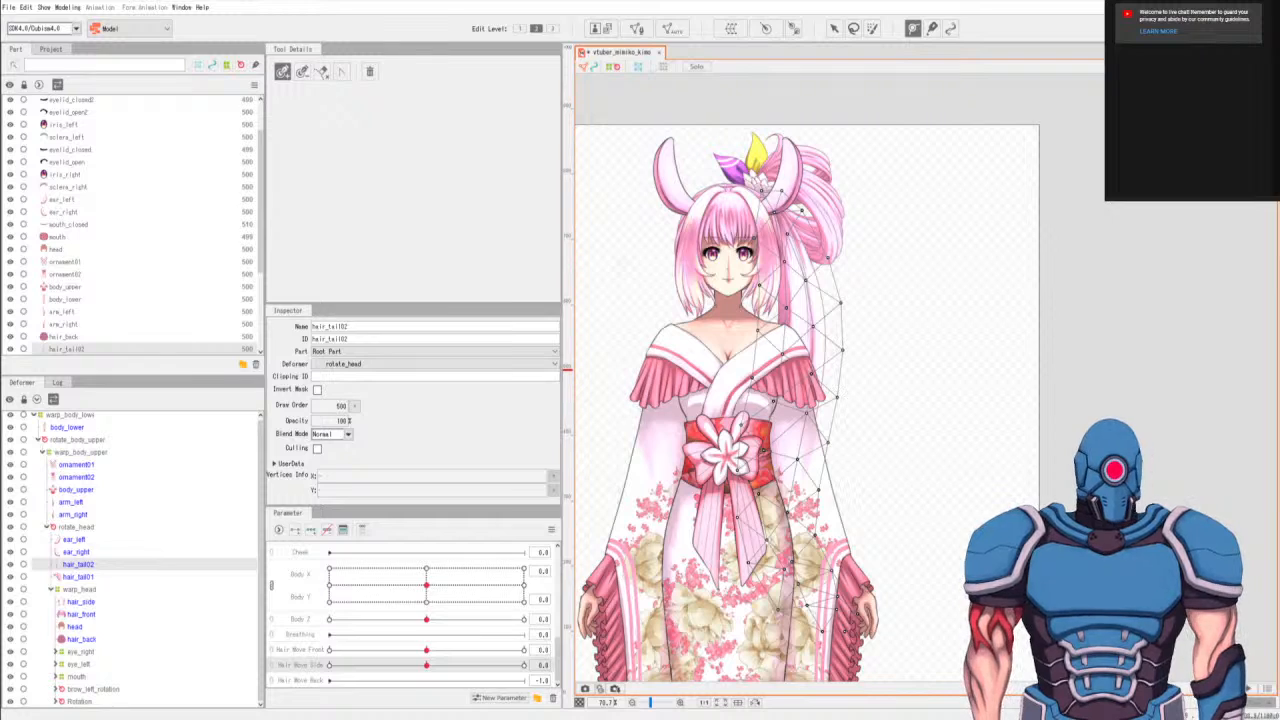
click(770, 197)
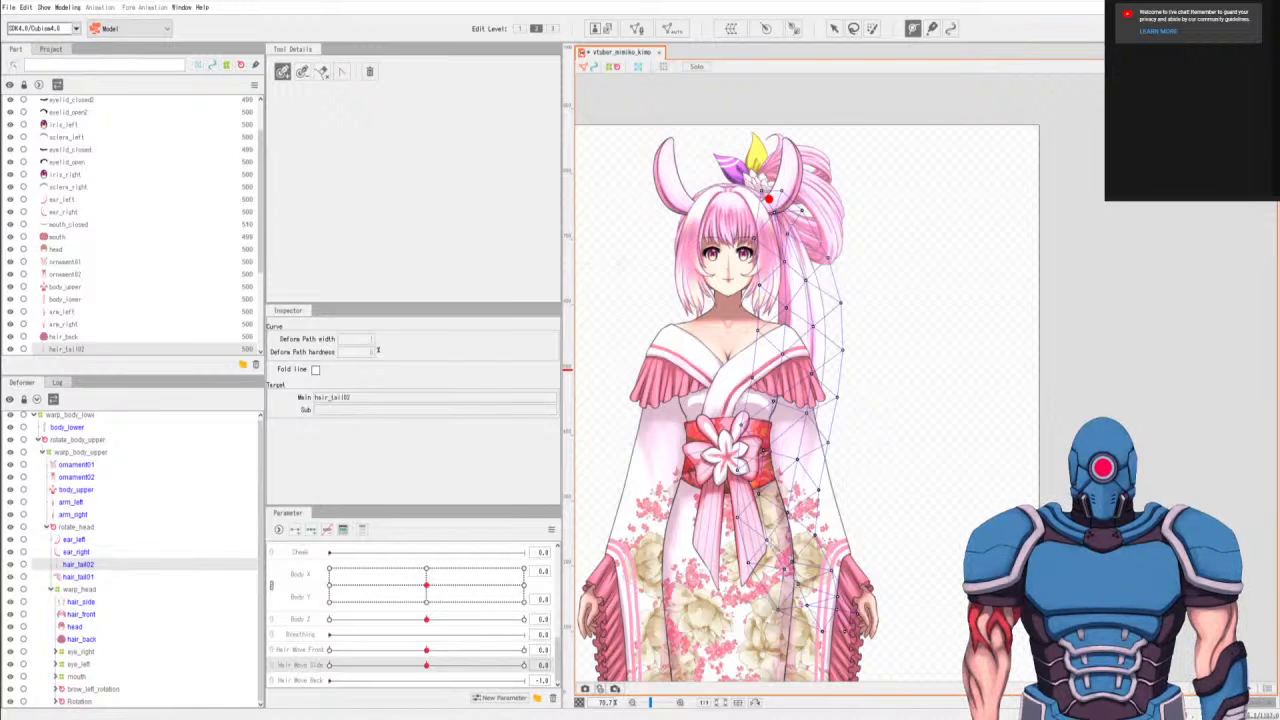
scroll(705, 200, up, 3)
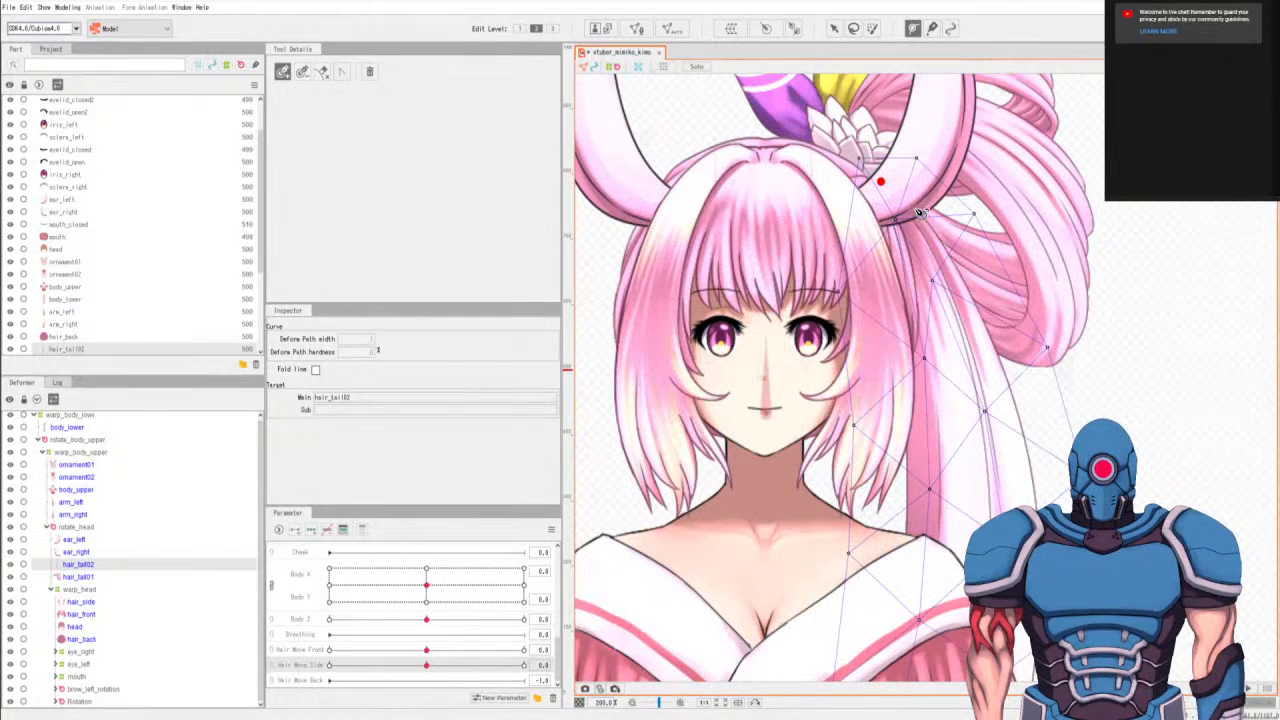
click(906, 227)
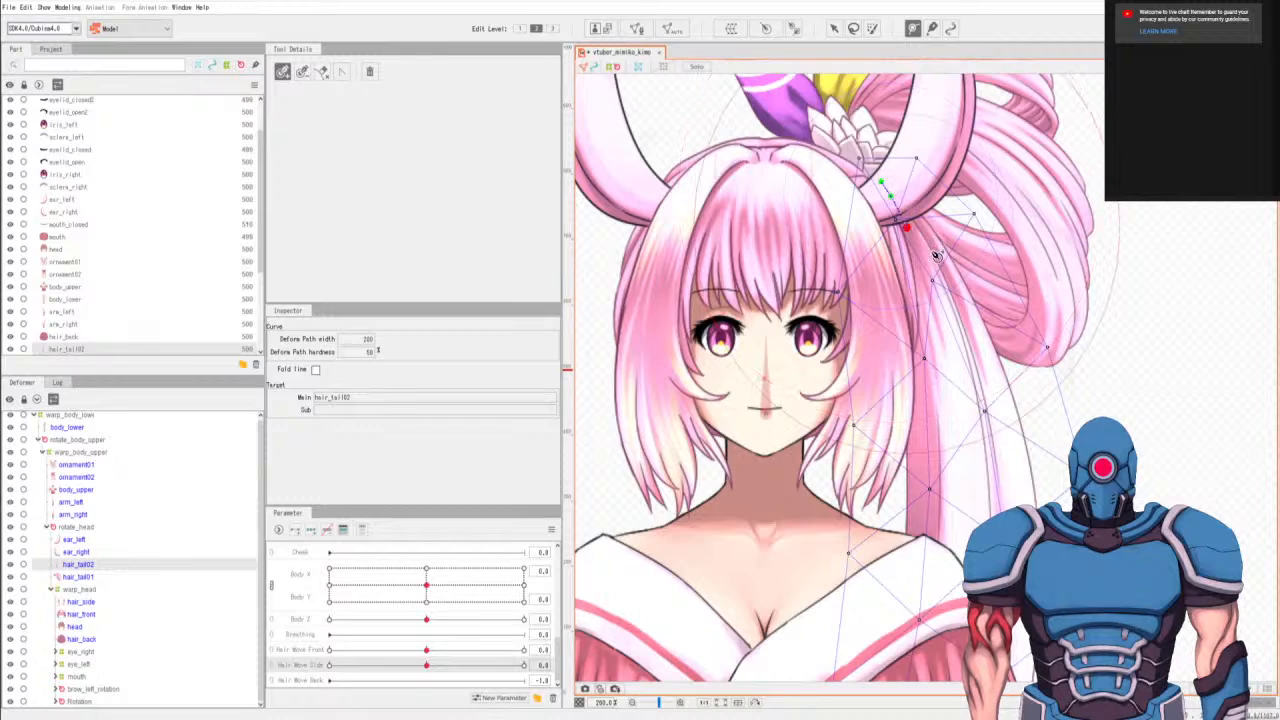
Extend the hair_tail02 deform path down the upper ponytail with points spaced beside the face and shoulder.
drag(984, 396, 915, 248)
click(878, 227)
scroll(862, 395, down, 3)
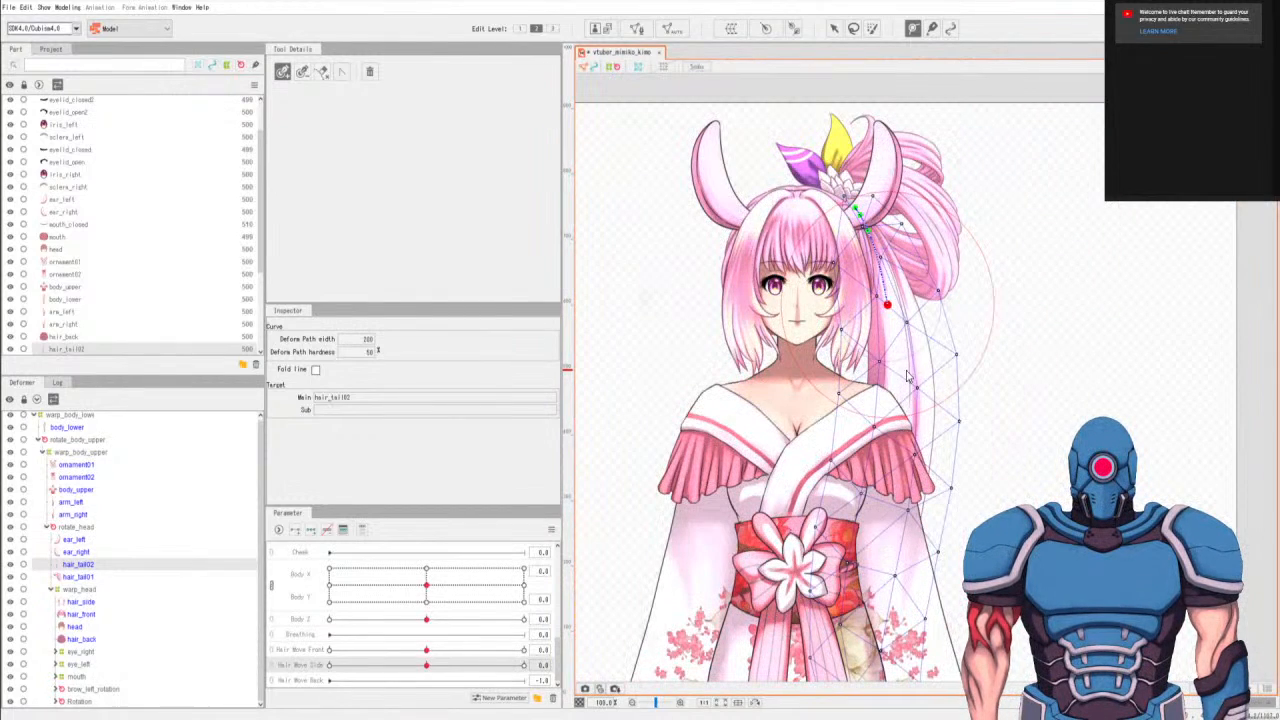
click(883, 279)
click(899, 362)
drag(905, 435, 898, 336)
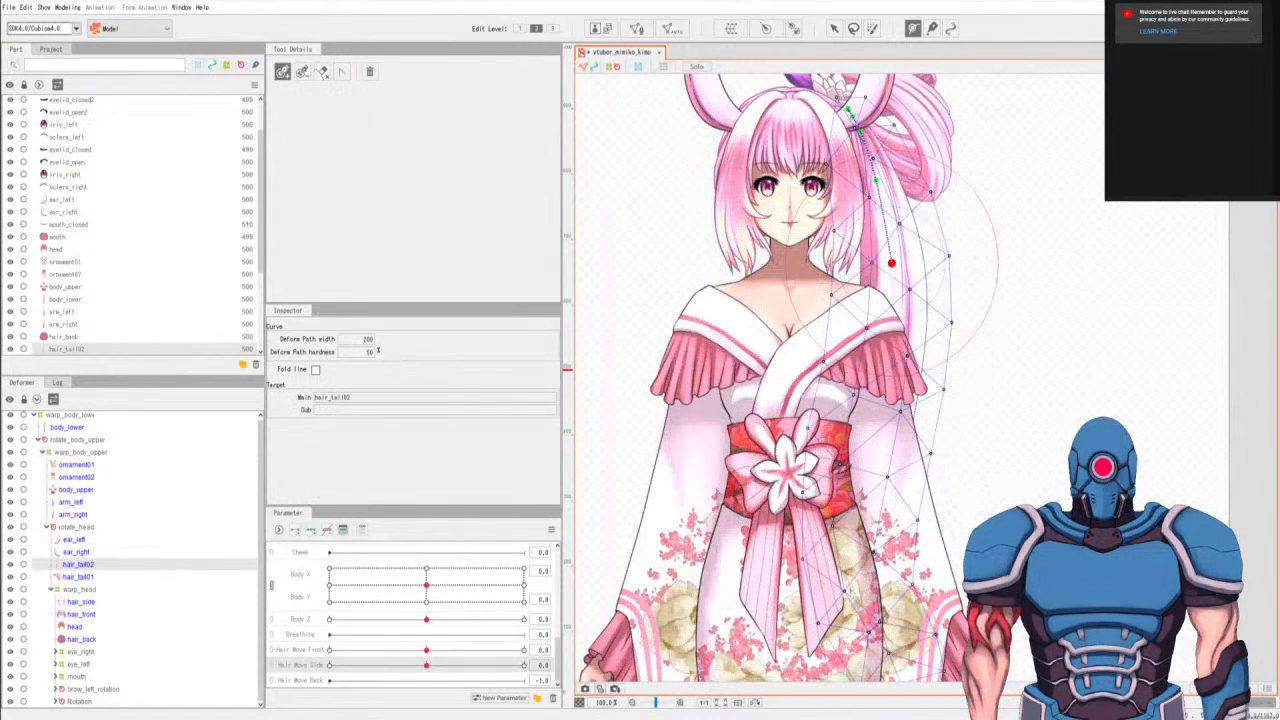
Hide arm_left to expose the tail, and place the next deform path point beside the chest.
click(10, 503)
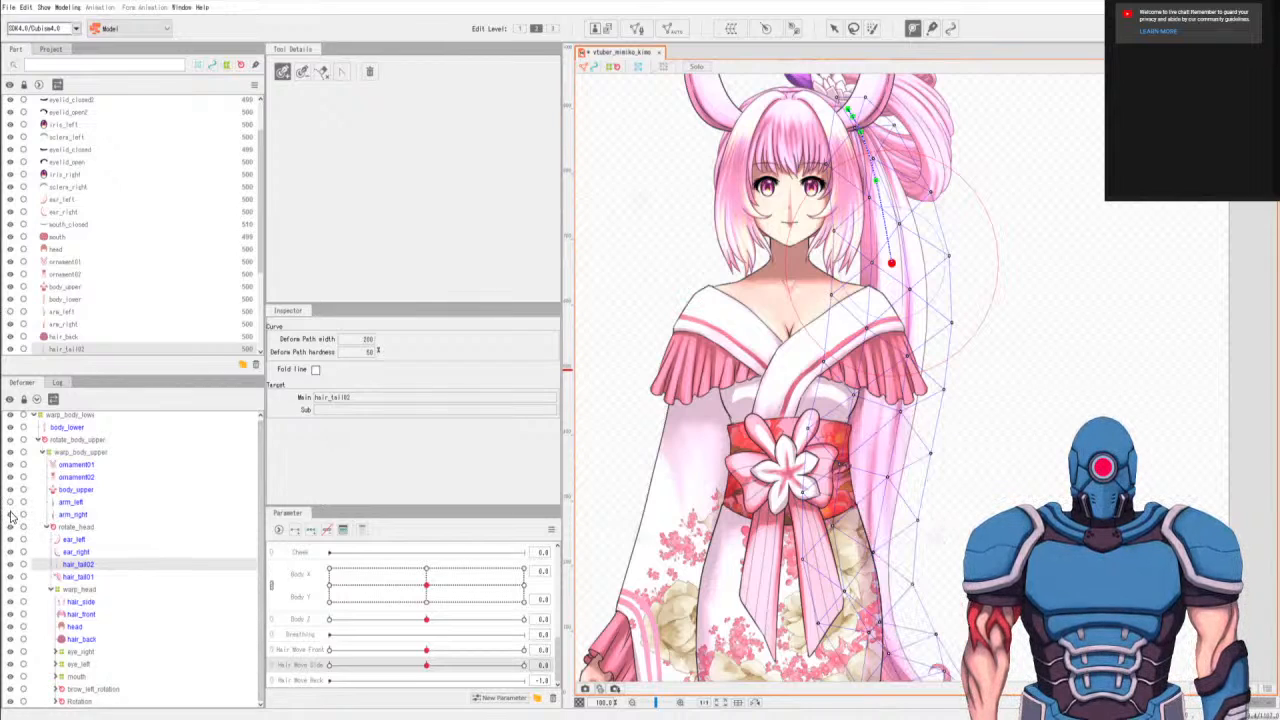
click(892, 341)
key(ctrl+z)
click(886, 369)
drag(893, 435, 901, 323)
Continue the hair_tail02 deform path along the lower tail and around the bend to the curled tip.
click(878, 362)
click(872, 448)
click(885, 530)
click(924, 583)
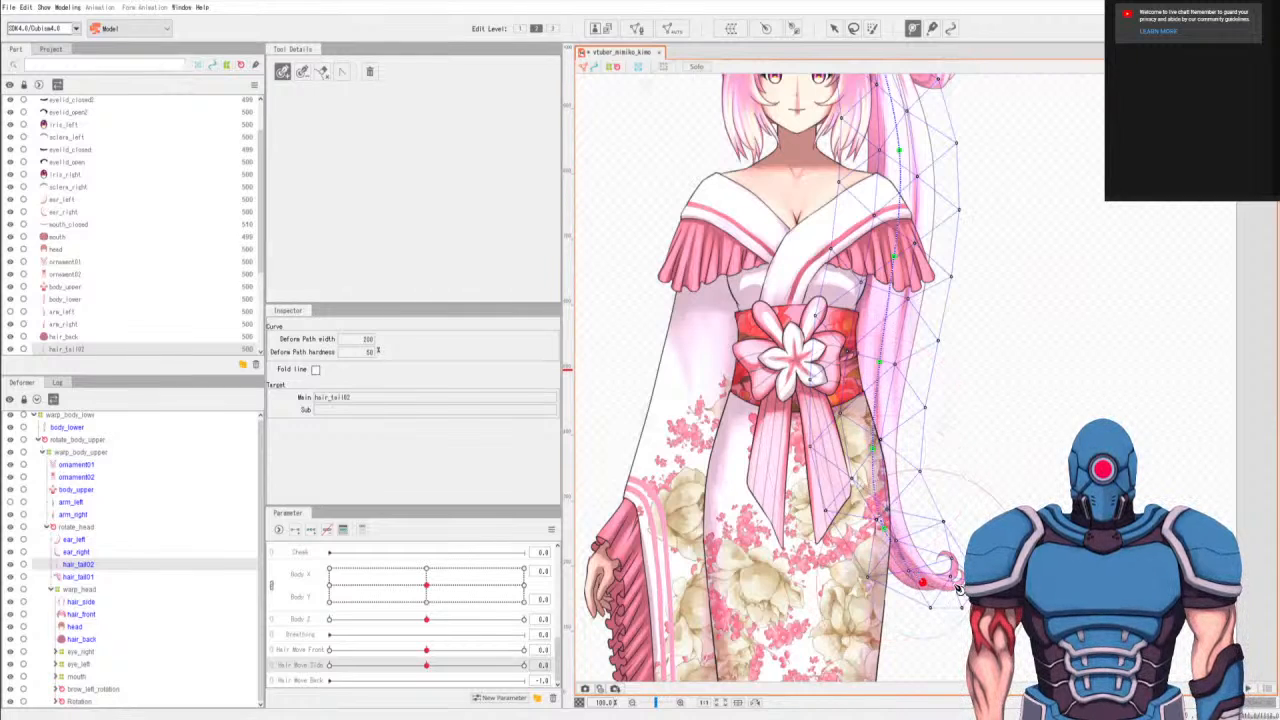
click(948, 586)
drag(1001, 307, 962, 398)
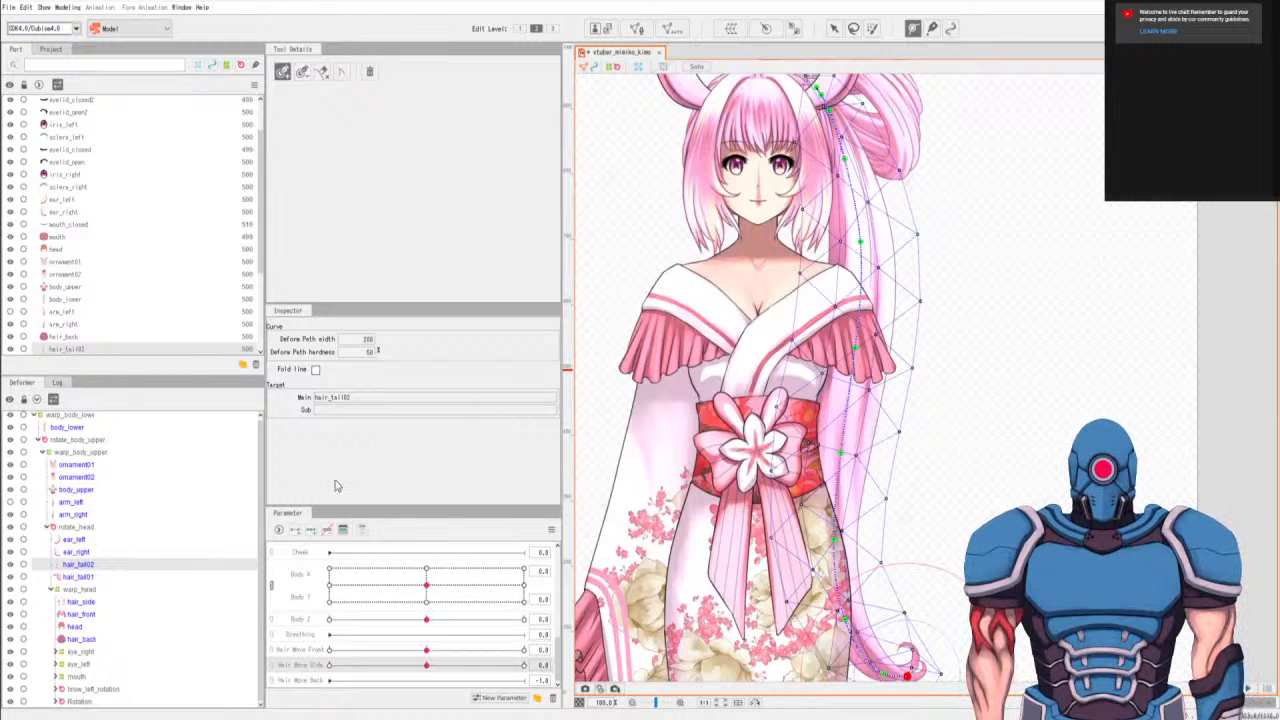
Select hair_tail02, add three keys for it on Hair Move Back, and switch to the Arrow tool for editing at -1.0.
click(163, 564)
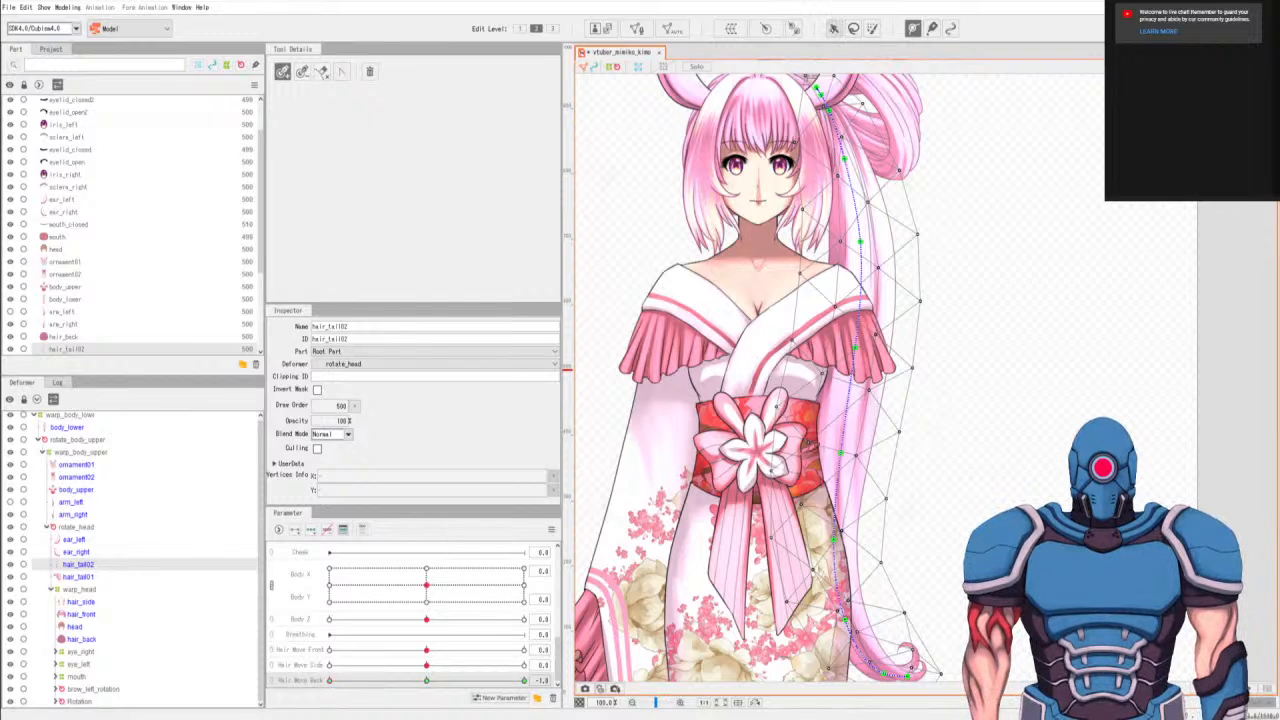
click(833, 28)
drag(953, 631, 972, 514)
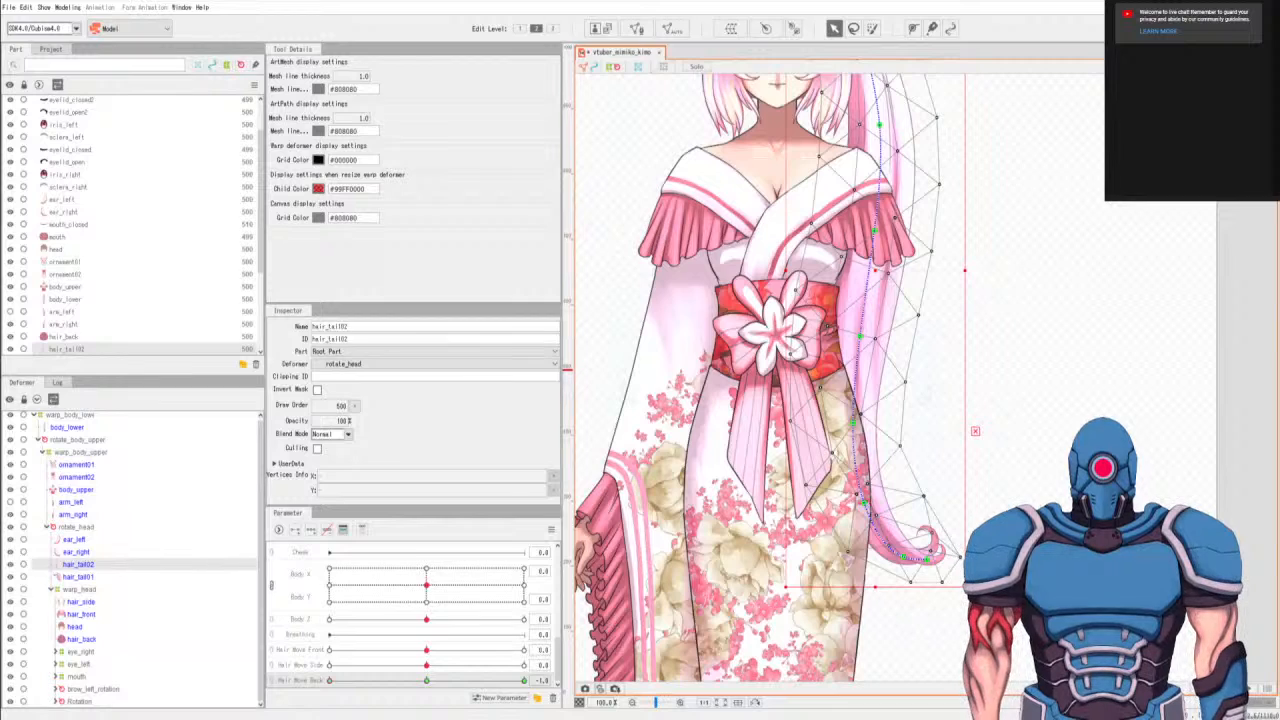
Try to pull the lowest hair_tail02 path points and curled tip to the left at Hair Move Back -1.0, and undo it.
drag(927, 561, 833, 504)
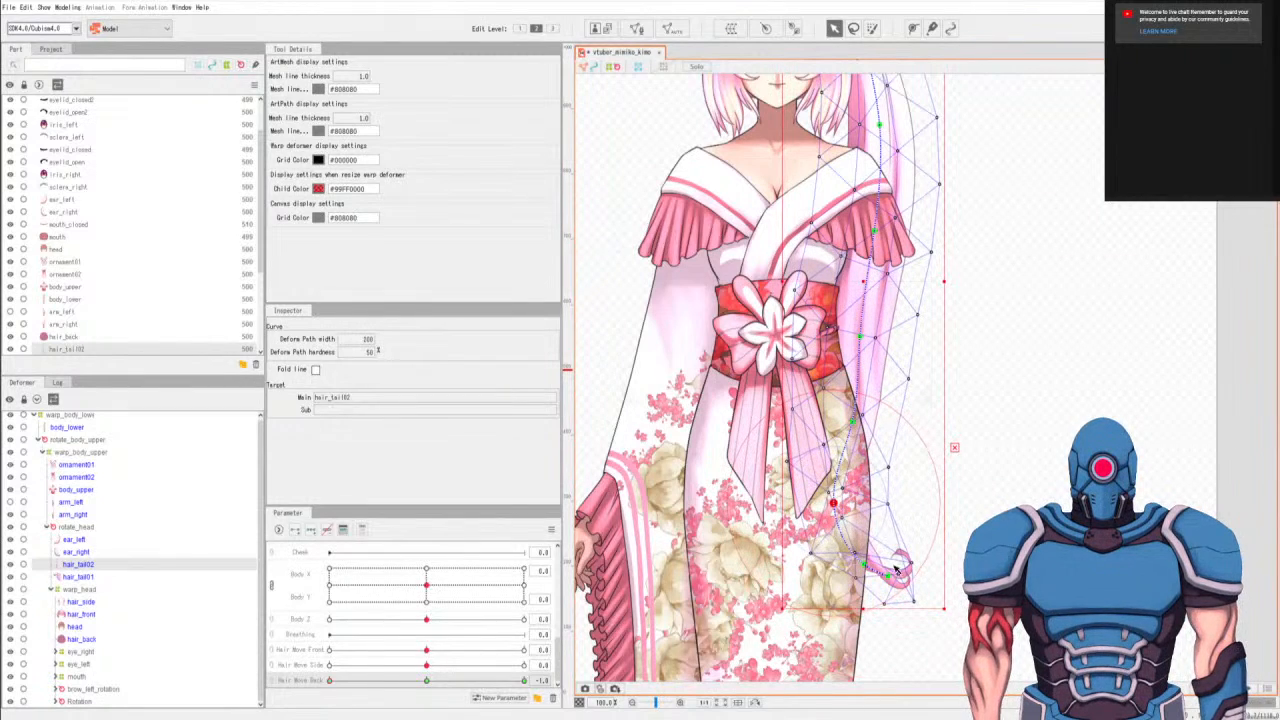
drag(863, 567, 917, 570)
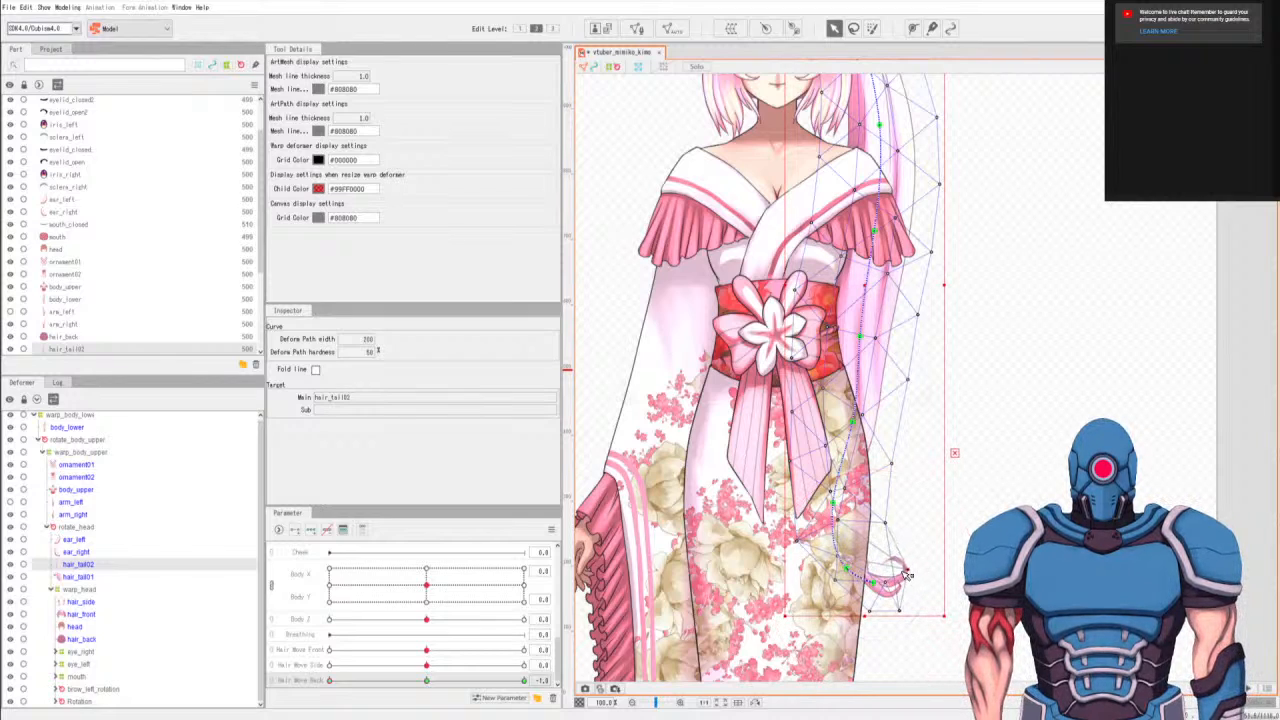
click(929, 563)
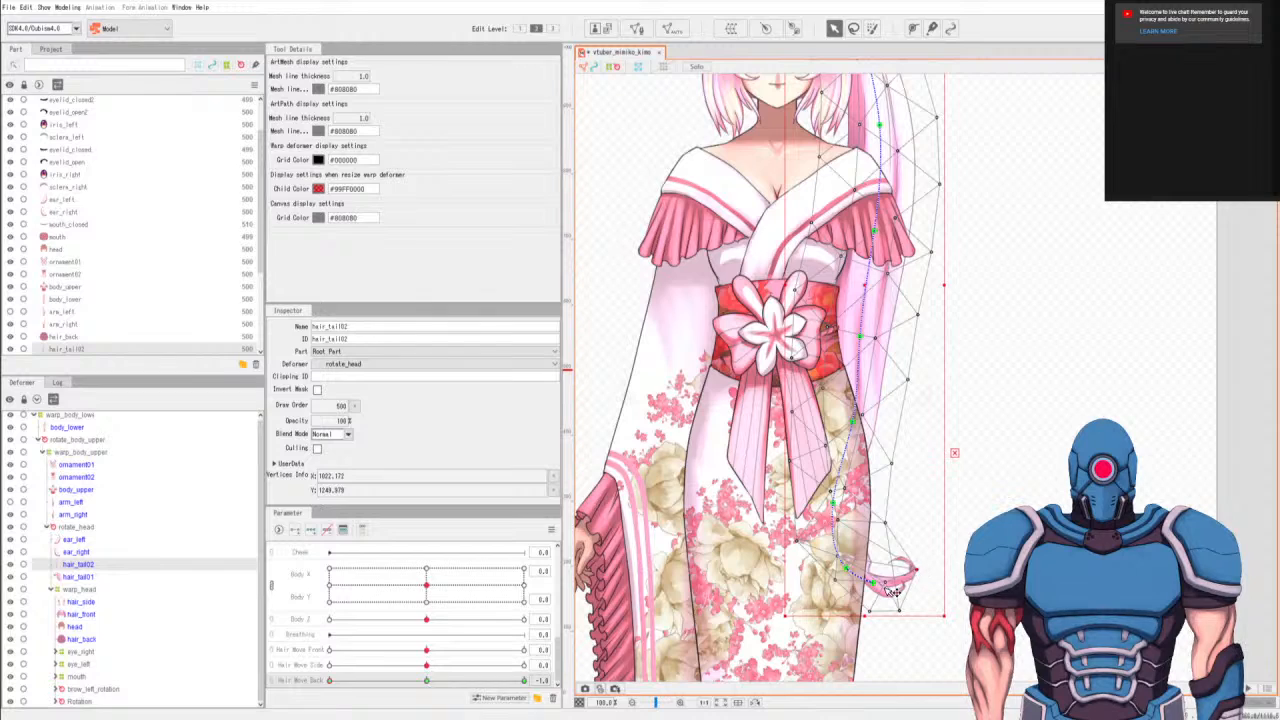
mouse_move(910, 587)
mouse_down()
mouse_move(903, 570)
mouse_move(850, 568)
mouse_move(833, 503)
mouse_move(866, 566)
mouse_move(890, 578)
mouse_up()
click(890, 575)
key(ctrl+z)
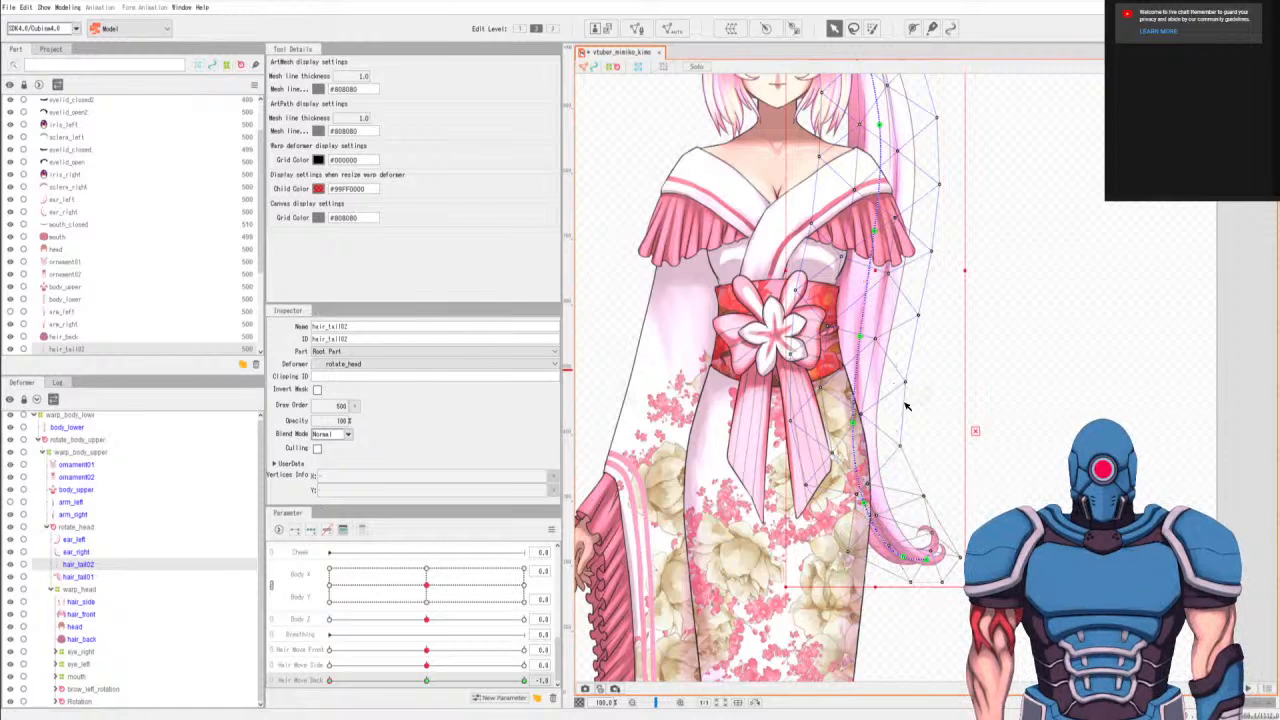
Try to shift the middle hair_tail02 path points beside the waist and chest to the left, and undo the moves.
drag(854, 422, 828, 423)
drag(860, 336, 838, 330)
drag(875, 230, 860, 227)
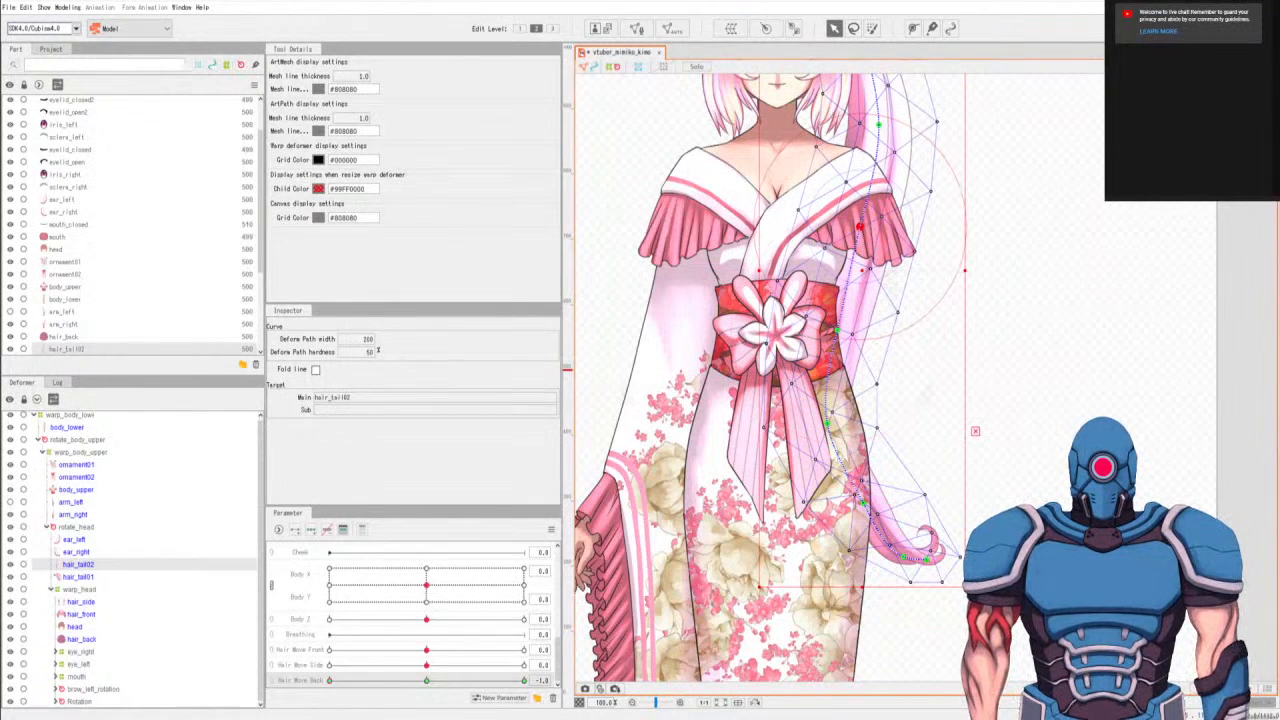
key(ctrl+z)
key(ctrl+z)
key(ctrl+z)
key(ctrl+z)
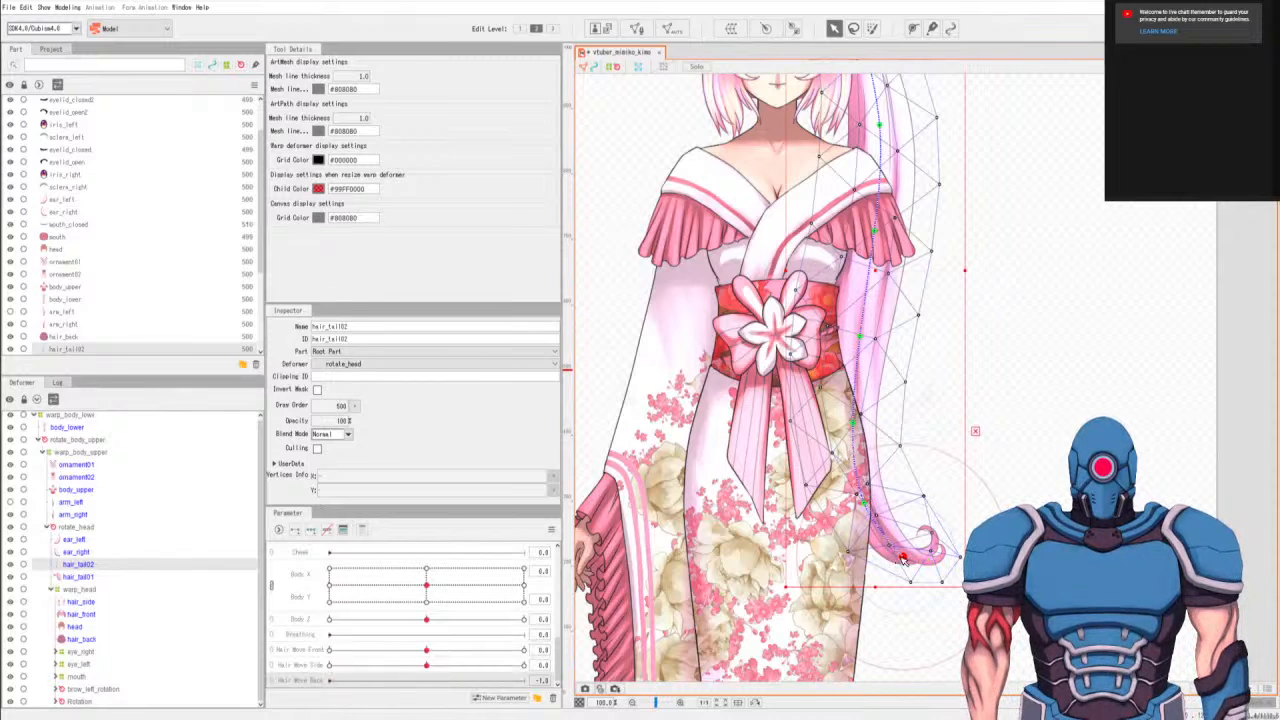
Try to pull the curled tip, thigh and hip points of the hair_tail02 path inward at Hair Move Back -1.0, and undo the moves.
drag(902, 557, 867, 571)
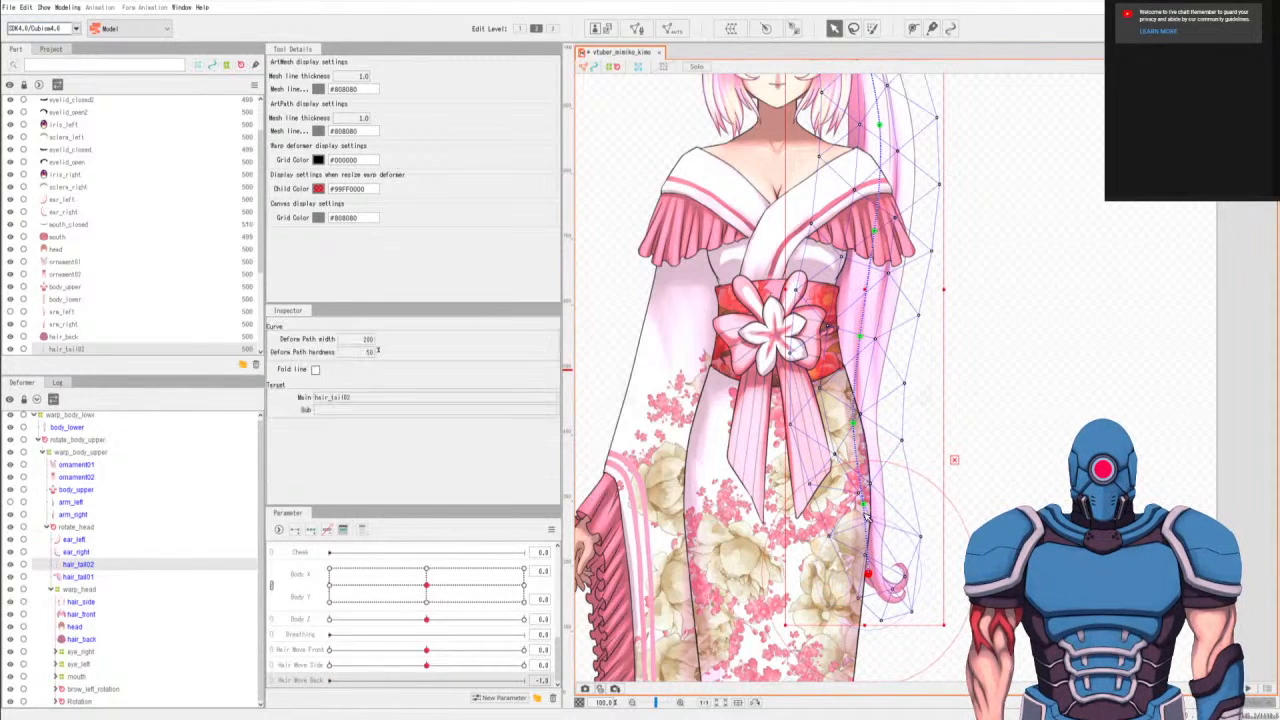
drag(864, 503, 830, 504)
drag(852, 422, 825, 414)
key(ctrl+z)
key(ctrl+z)
key(ctrl+z)
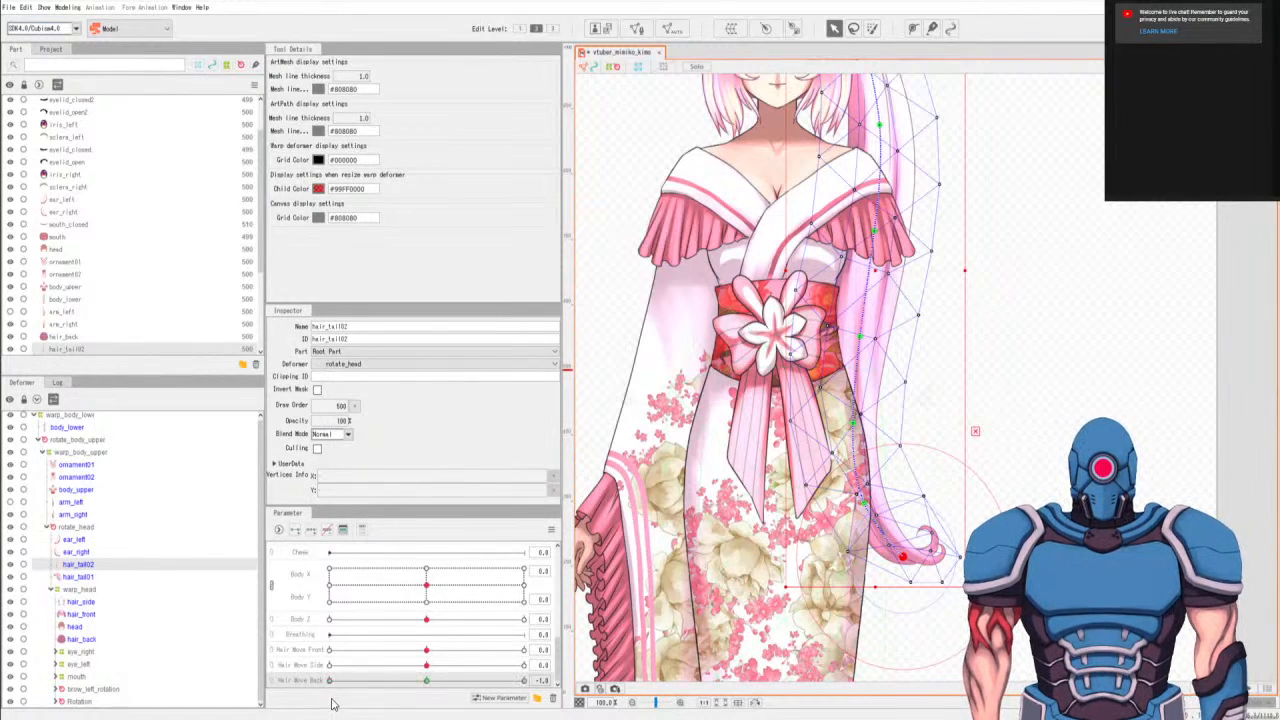
Pull the lower hair_tail02 path points, from the curl's bend up to the hip, inward across the kimono at Hair Move Back -1.0.
drag(903, 558, 865, 566)
drag(865, 505, 836, 508)
drag(853, 423, 825, 420)
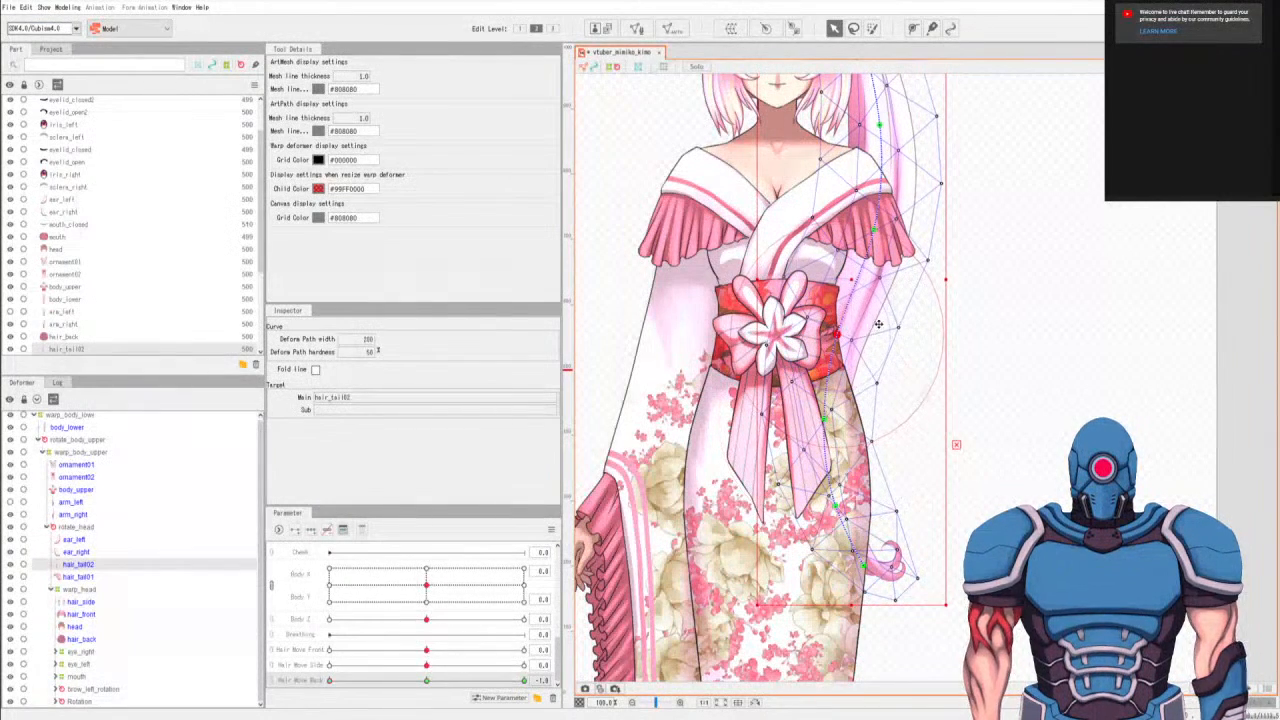
Shift the hair_tail02 path points from beside the face down to the waist slightly inward so the upper tail follows the swing.
scroll(849, 360, up, 5)
drag(849, 386, 836, 380)
drag(858, 281, 845, 283)
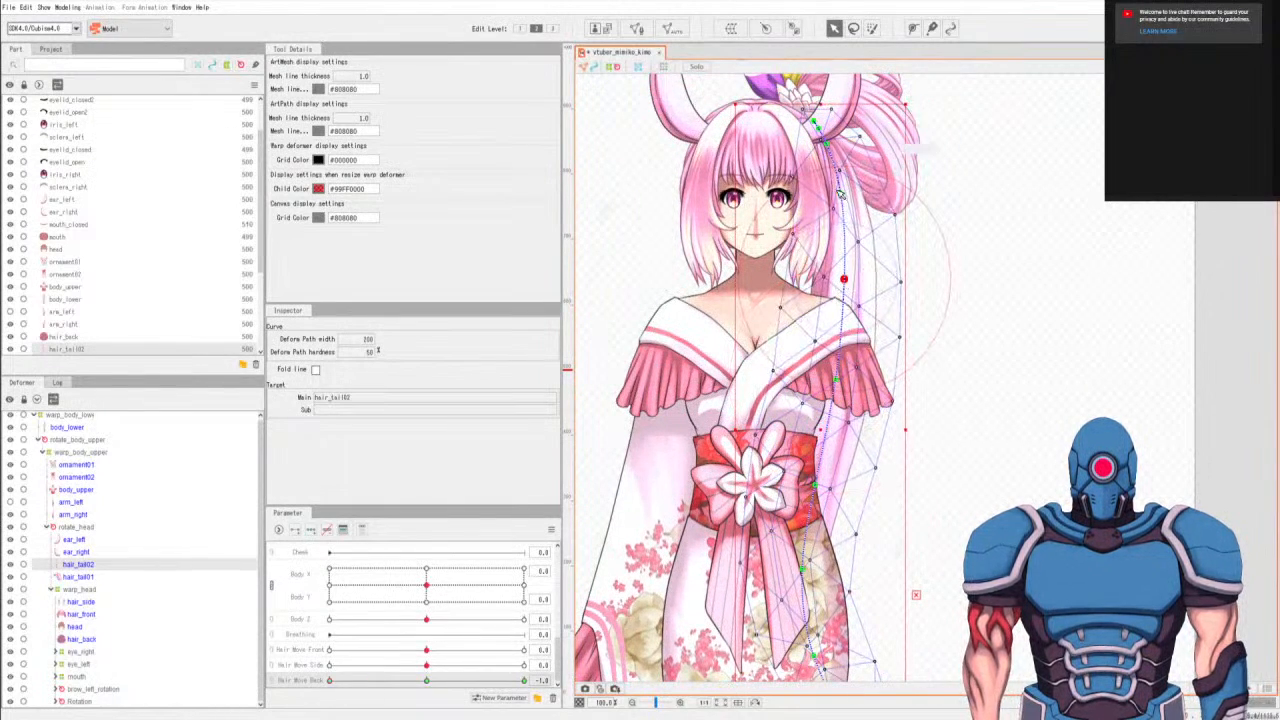
drag(840, 193, 832, 196)
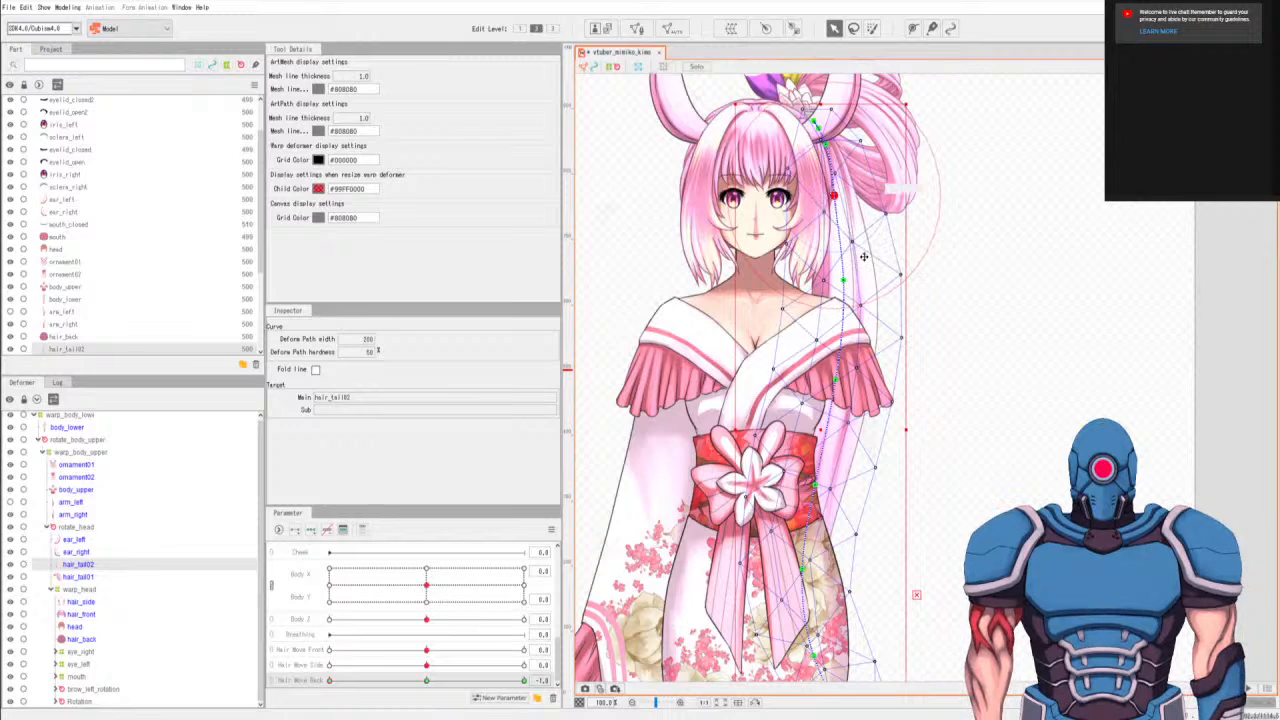
drag(845, 282, 834, 280)
drag(836, 380, 819, 381)
drag(815, 486, 801, 488)
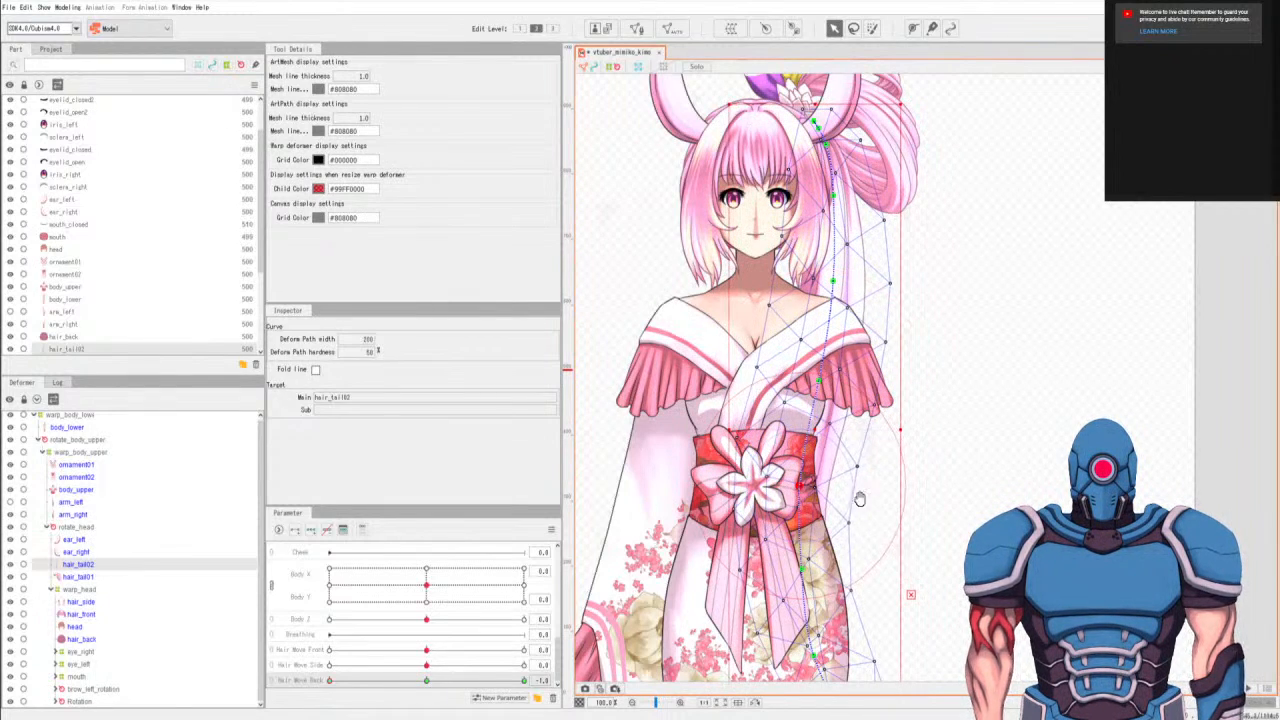
Nudge the two lowest hair_tail02 path points inward, and compare the pose at Hair Move Back 0.0 and -1.0.
scroll(857, 517, down, 3)
drag(814, 526, 805, 531)
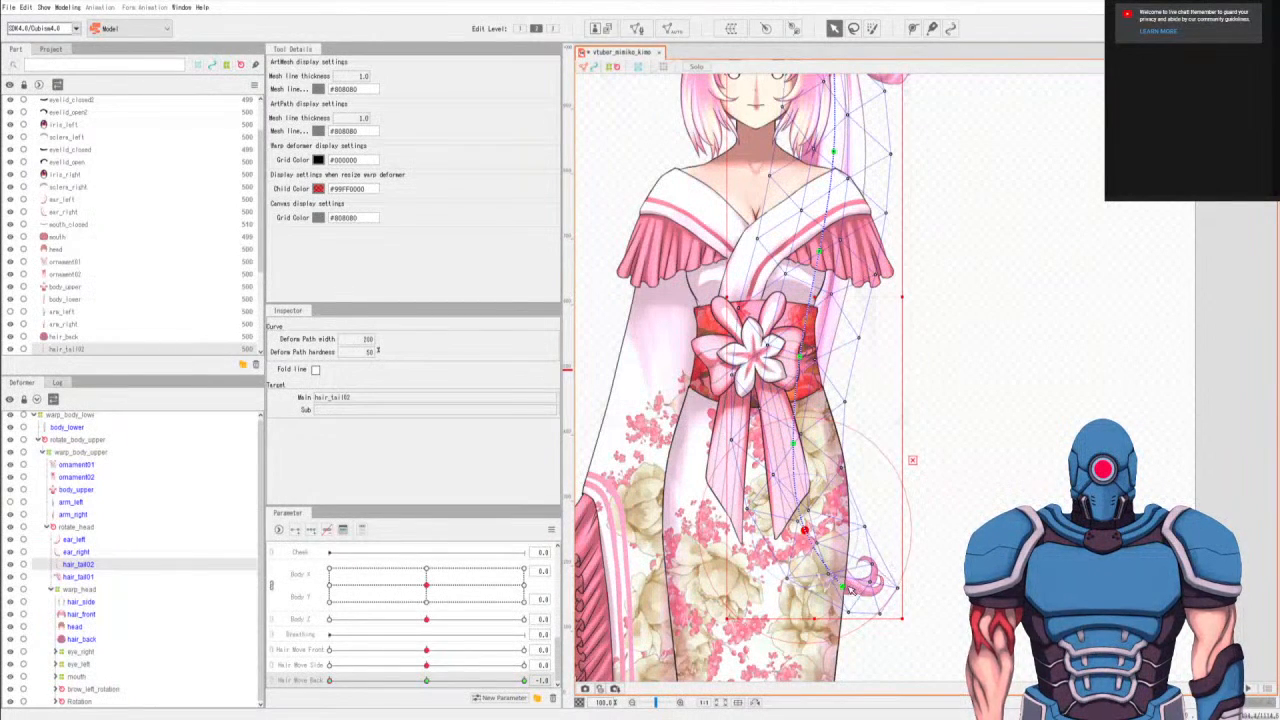
drag(843, 590, 839, 588)
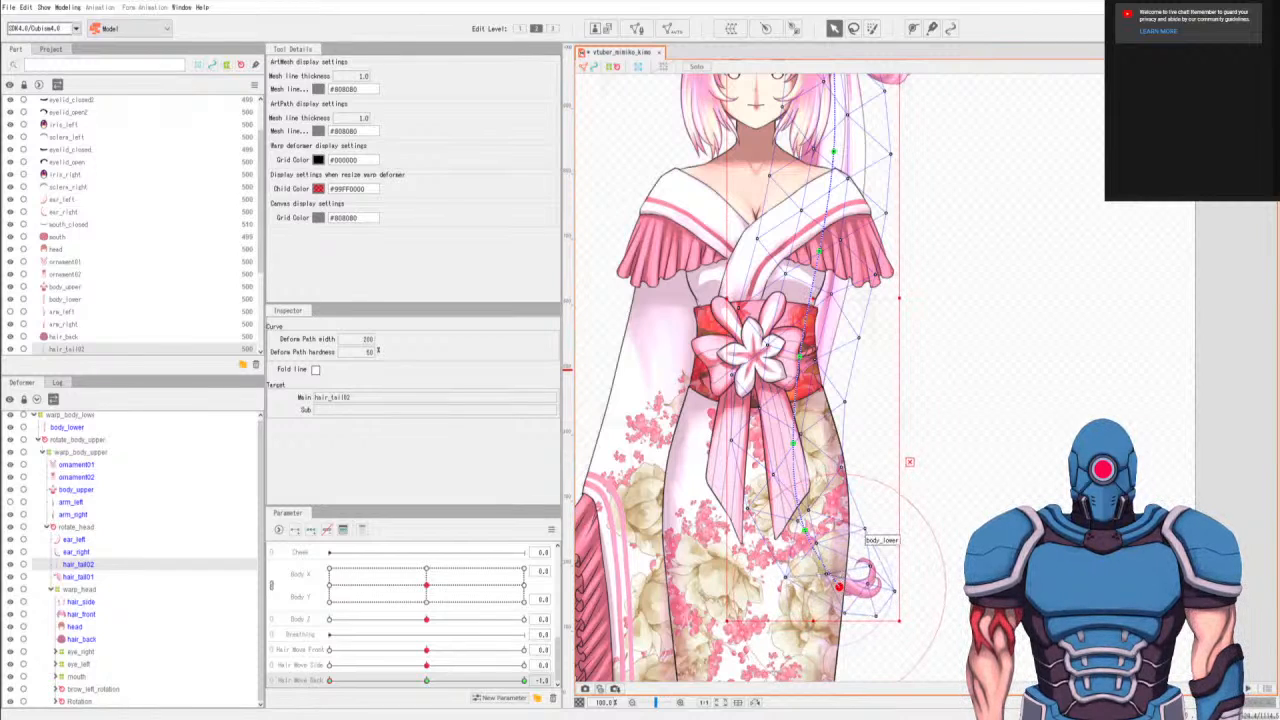
click(427, 682)
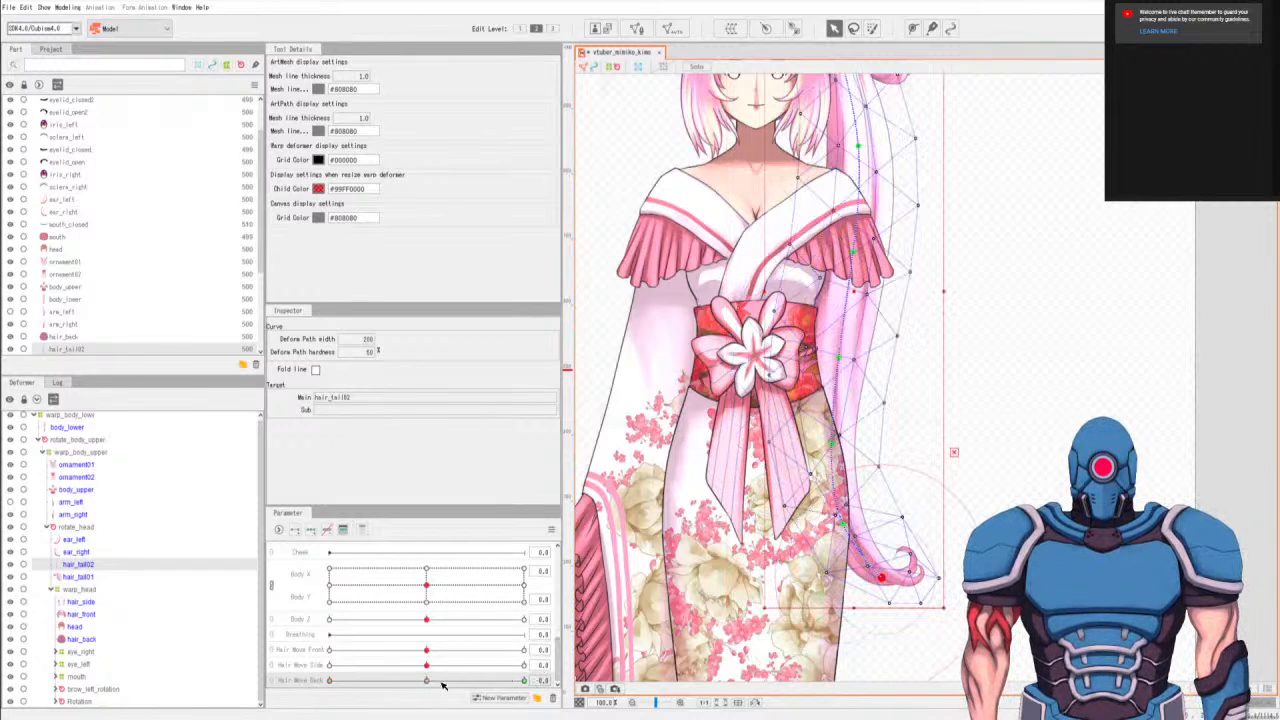
click(333, 681)
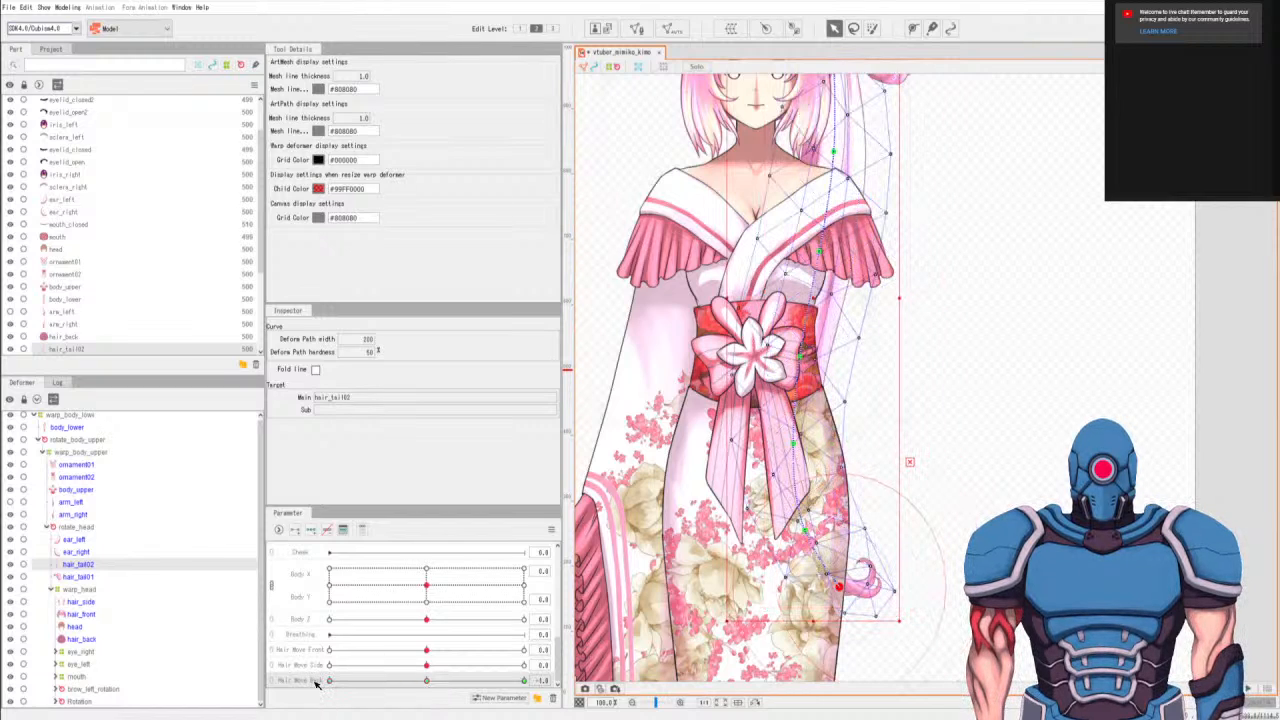
Move the hair_tail02 path points from the chest down to the curled tip further inward and slightly up at Hair Move Back -1.0.
drag(793, 444, 780, 435)
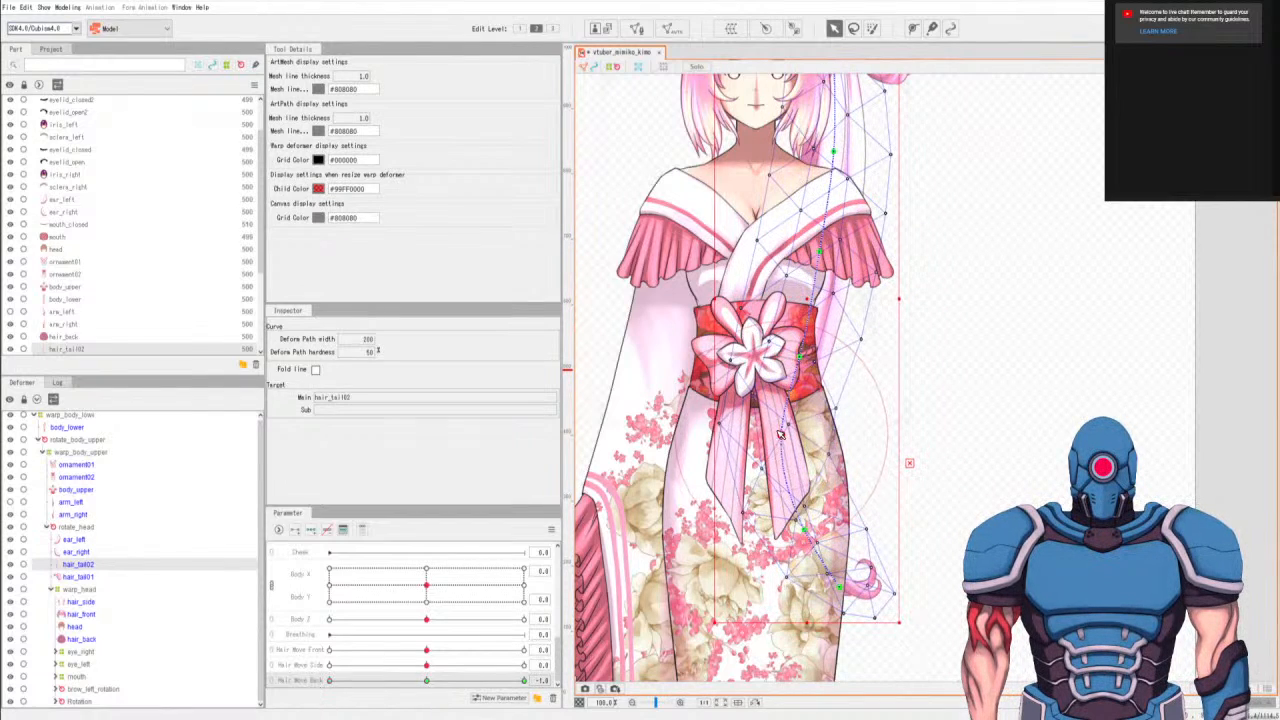
drag(800, 357, 793, 338)
drag(819, 251, 812, 238)
drag(805, 530, 790, 523)
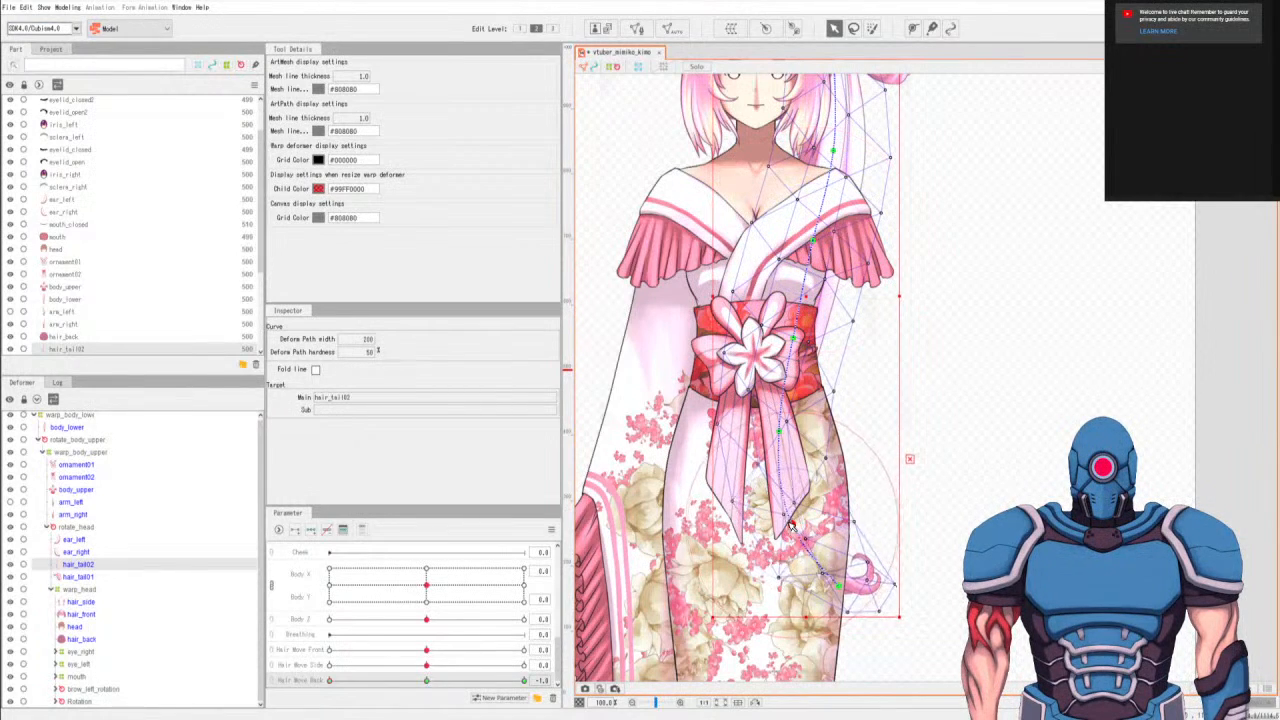
drag(847, 590, 822, 579)
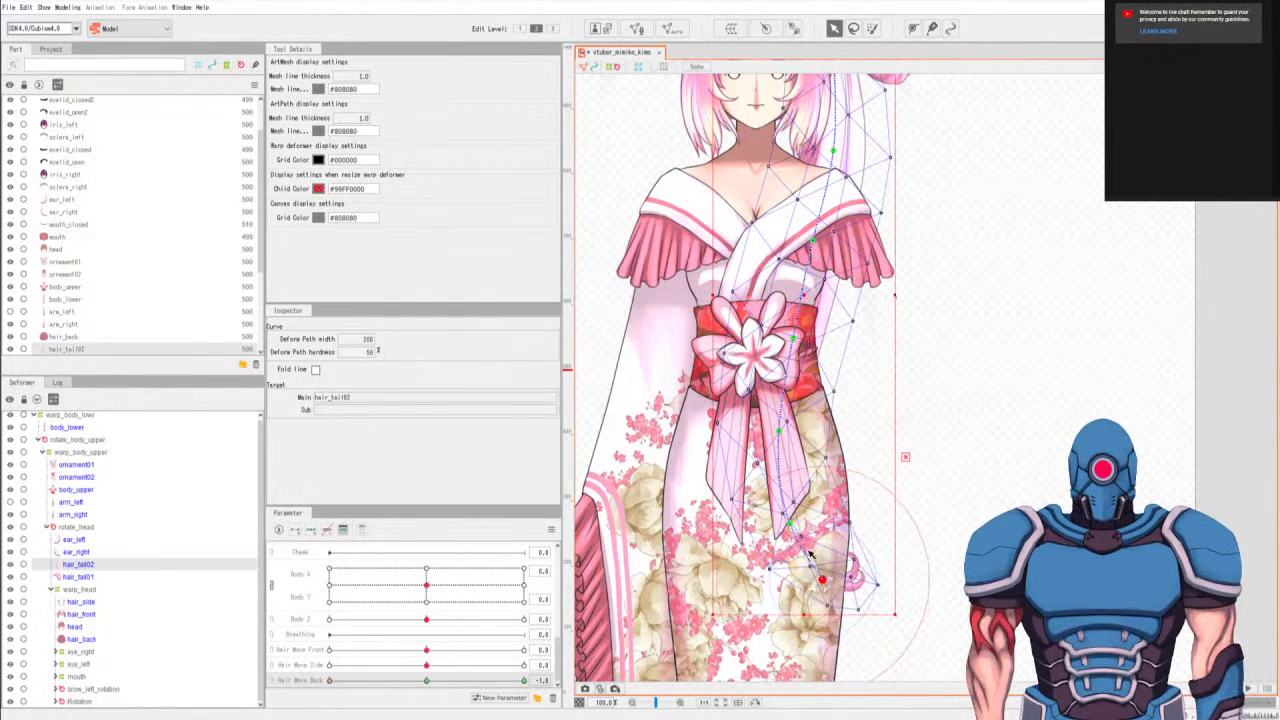
Fine-tune the hair_tail02 path points from shoulder to tip for a smoother inward curve, and compare Hair Move Back at 0.0 and -1.0.
drag(781, 428, 775, 421)
drag(793, 338, 788, 329)
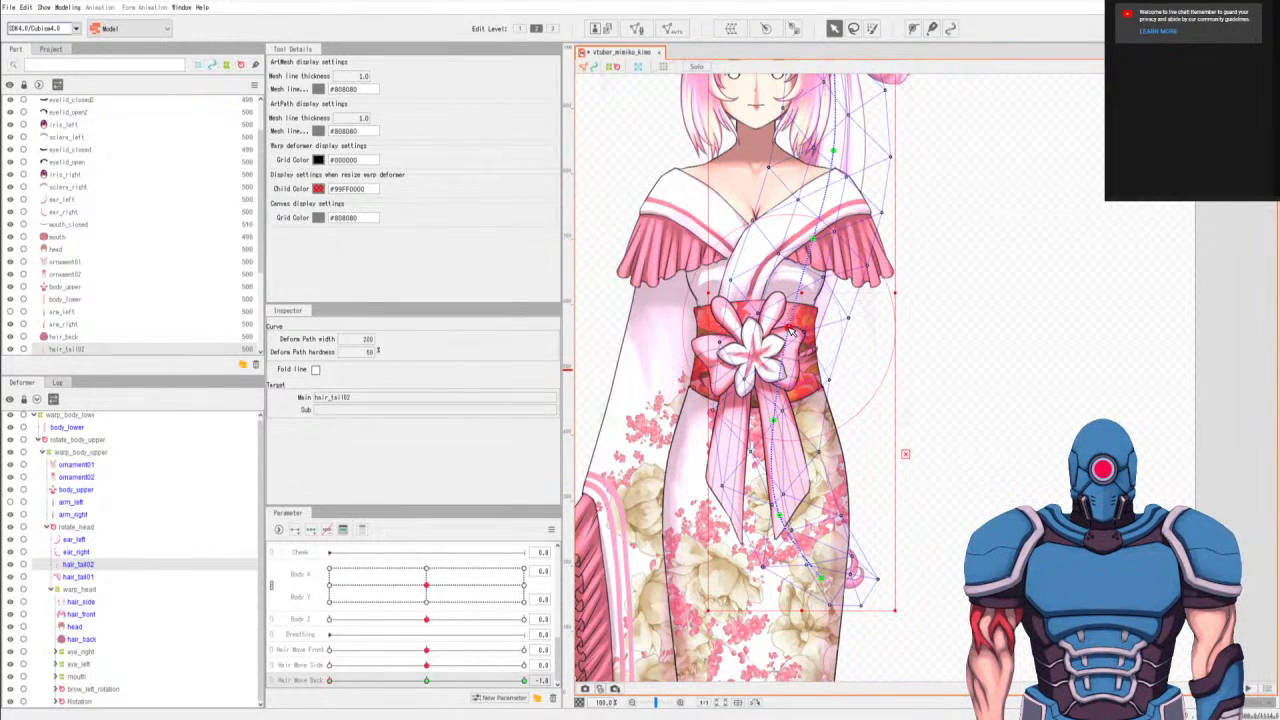
drag(815, 241, 811, 236)
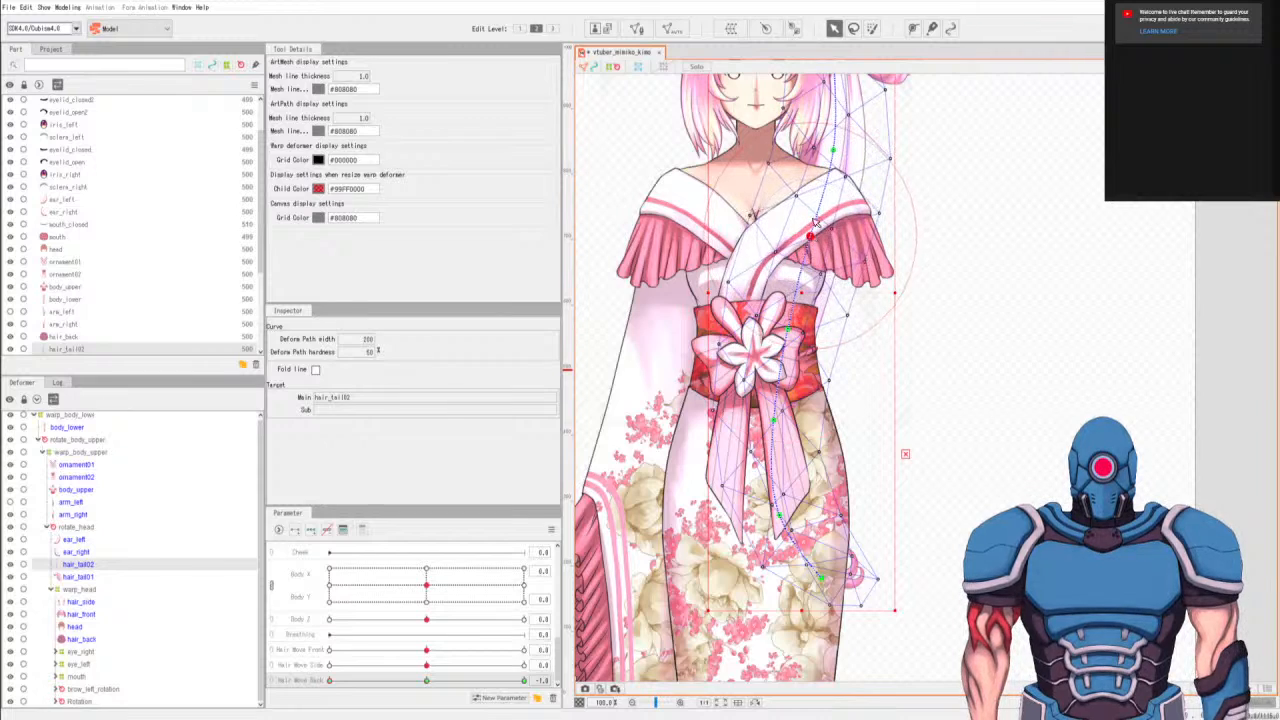
drag(833, 153, 828, 151)
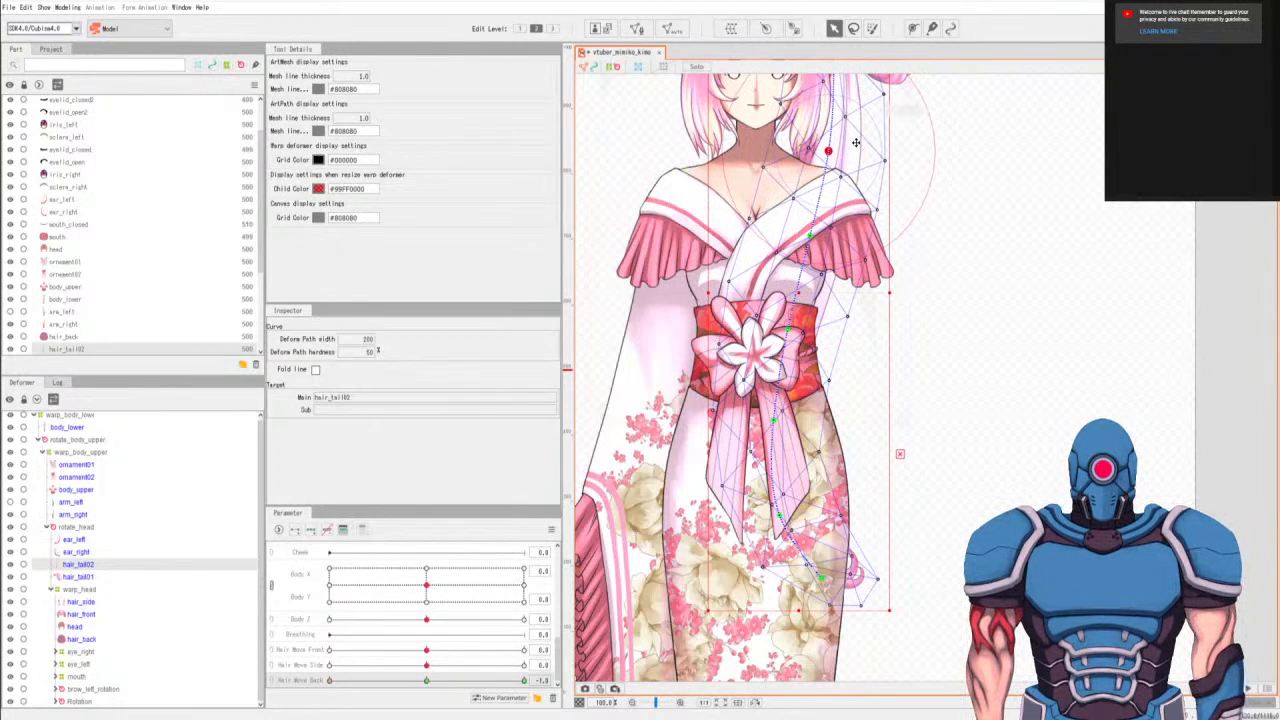
drag(820, 578, 812, 580)
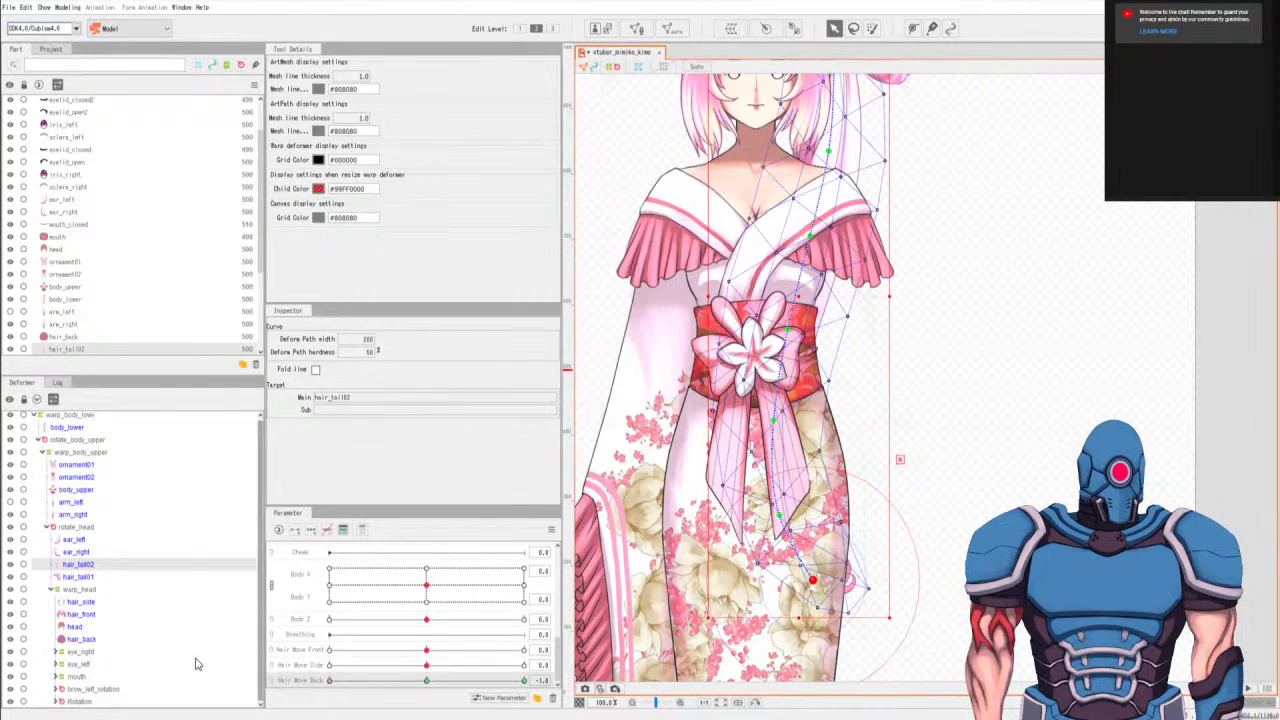
click(428, 683)
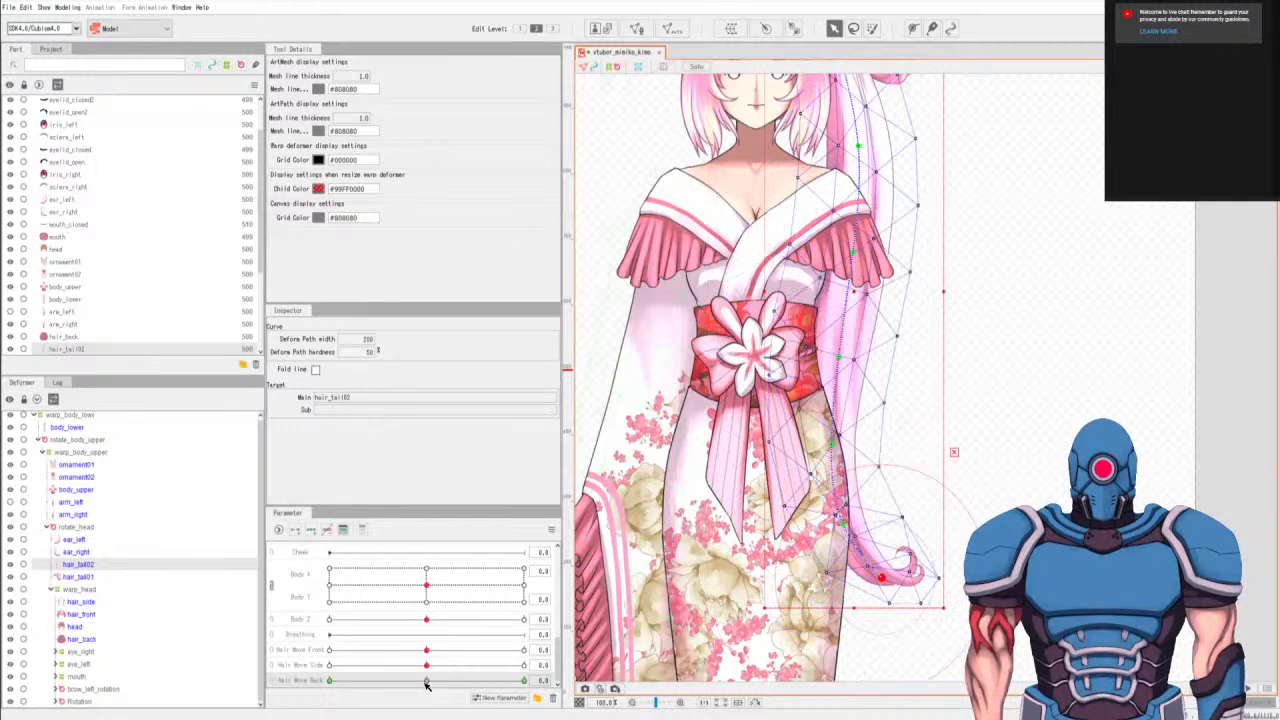
click(330, 681)
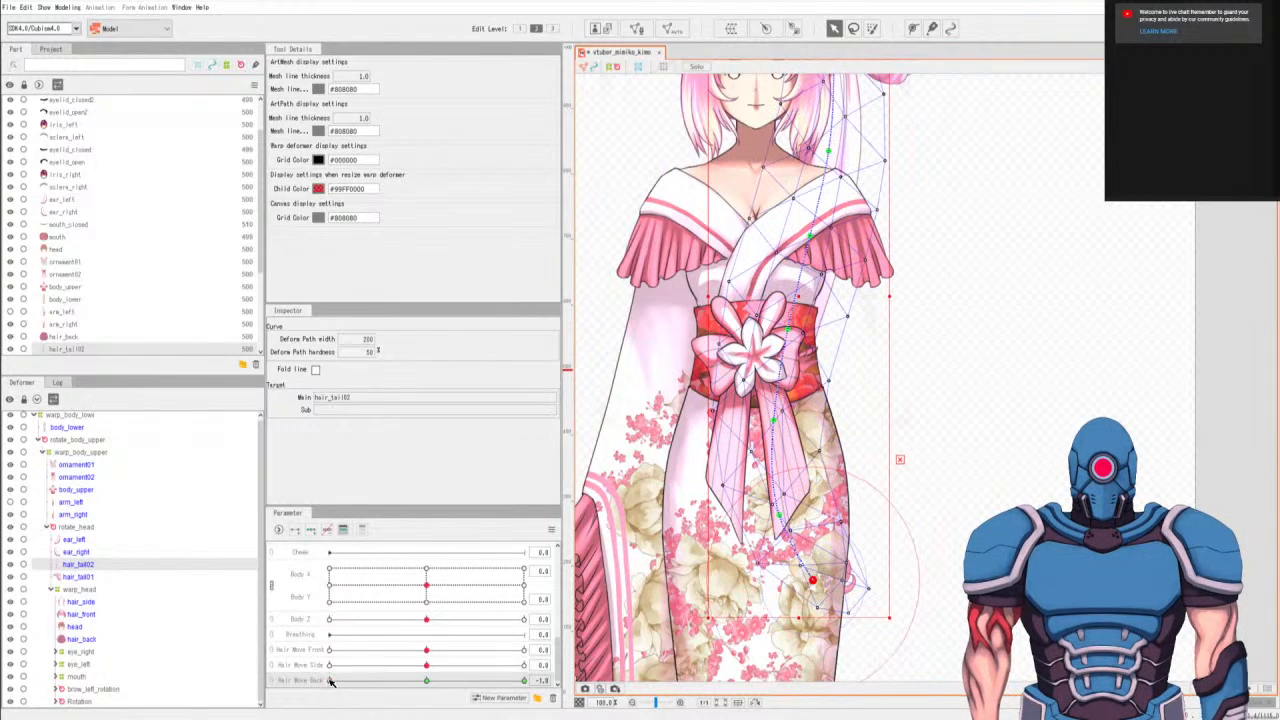
Lift the hair_tail02 path points from the curled tip up to the chest into a stronger swing, and compare it with the neutral pose.
drag(813, 580, 801, 567)
drag(779, 515, 767, 496)
drag(774, 419, 768, 402)
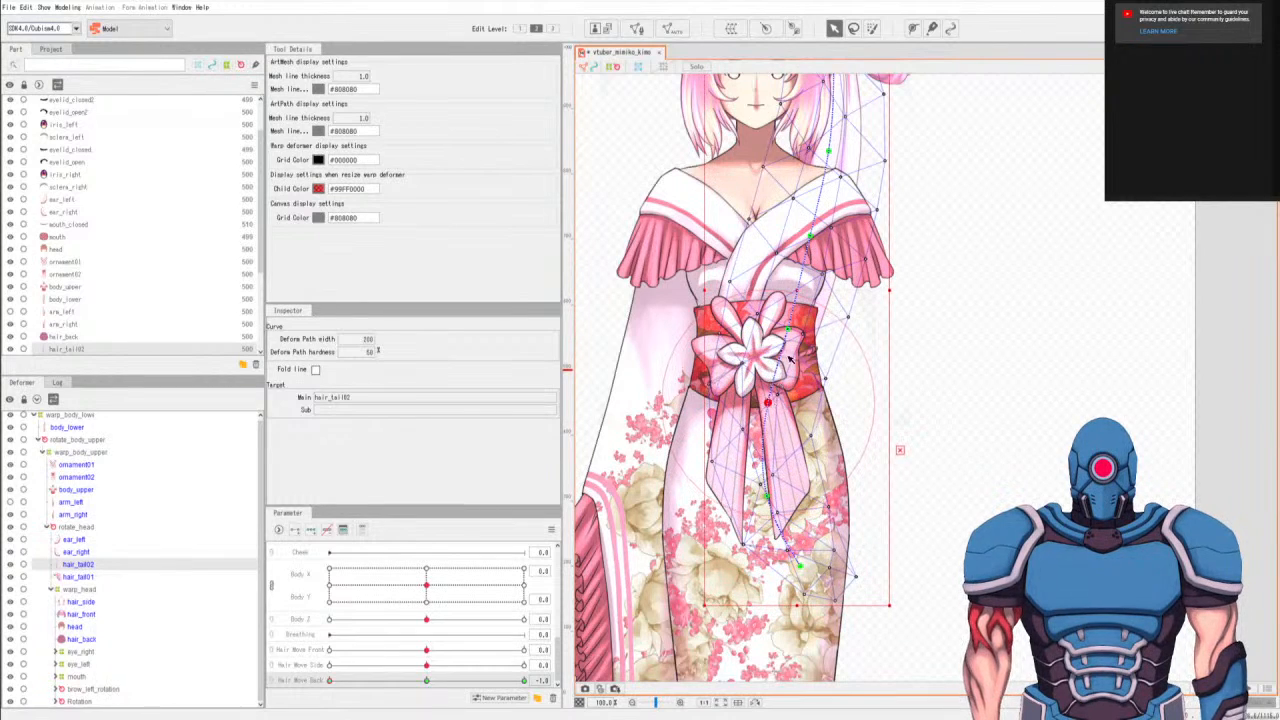
drag(788, 328, 786, 310)
drag(811, 237, 812, 228)
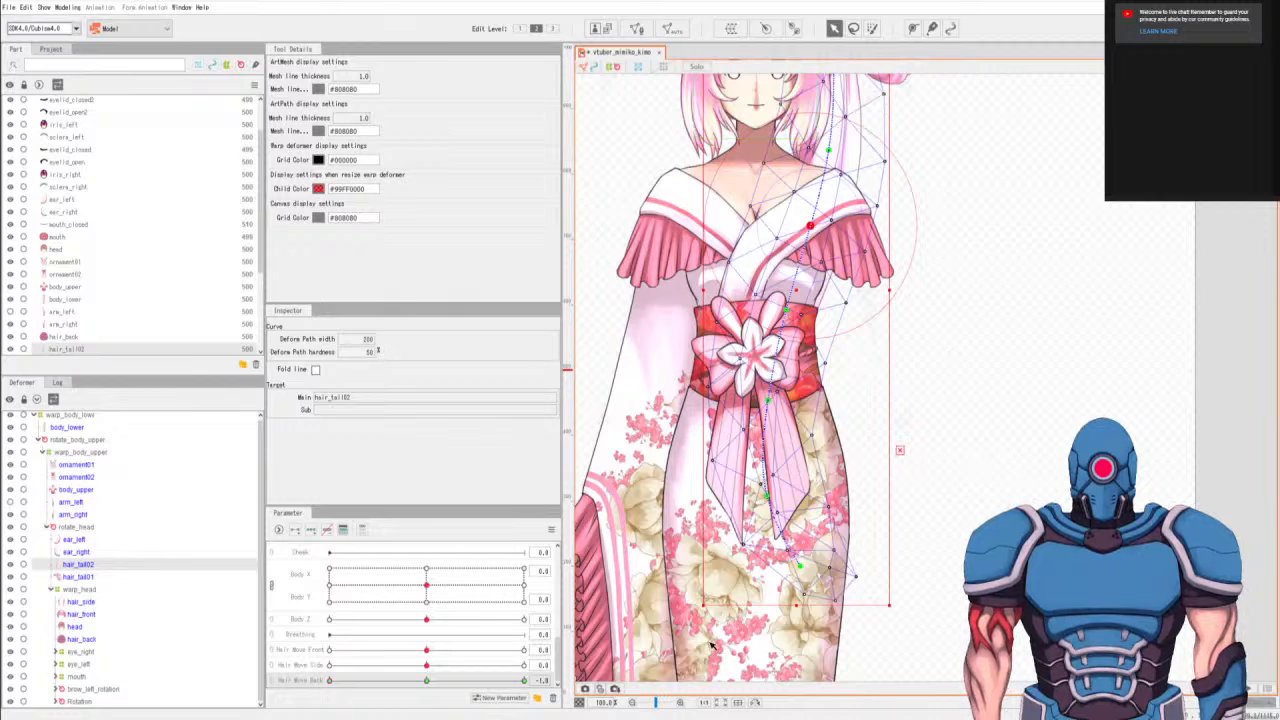
click(428, 681)
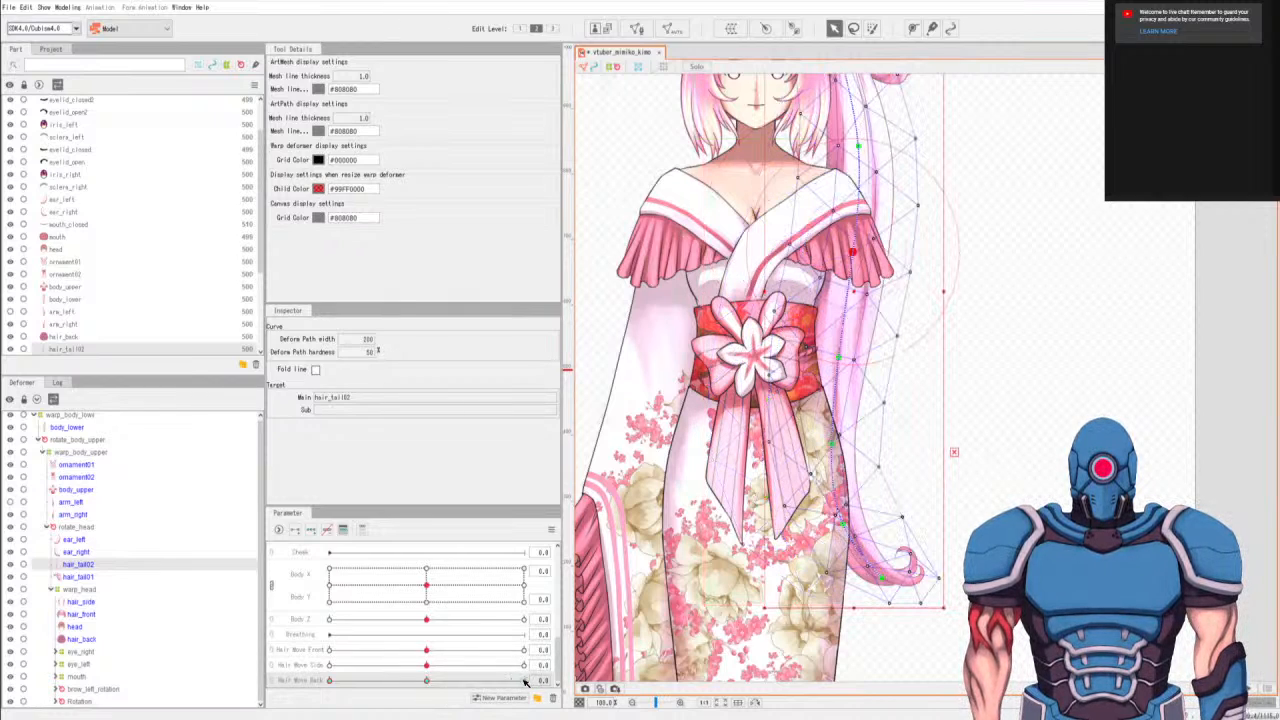
click(329, 681)
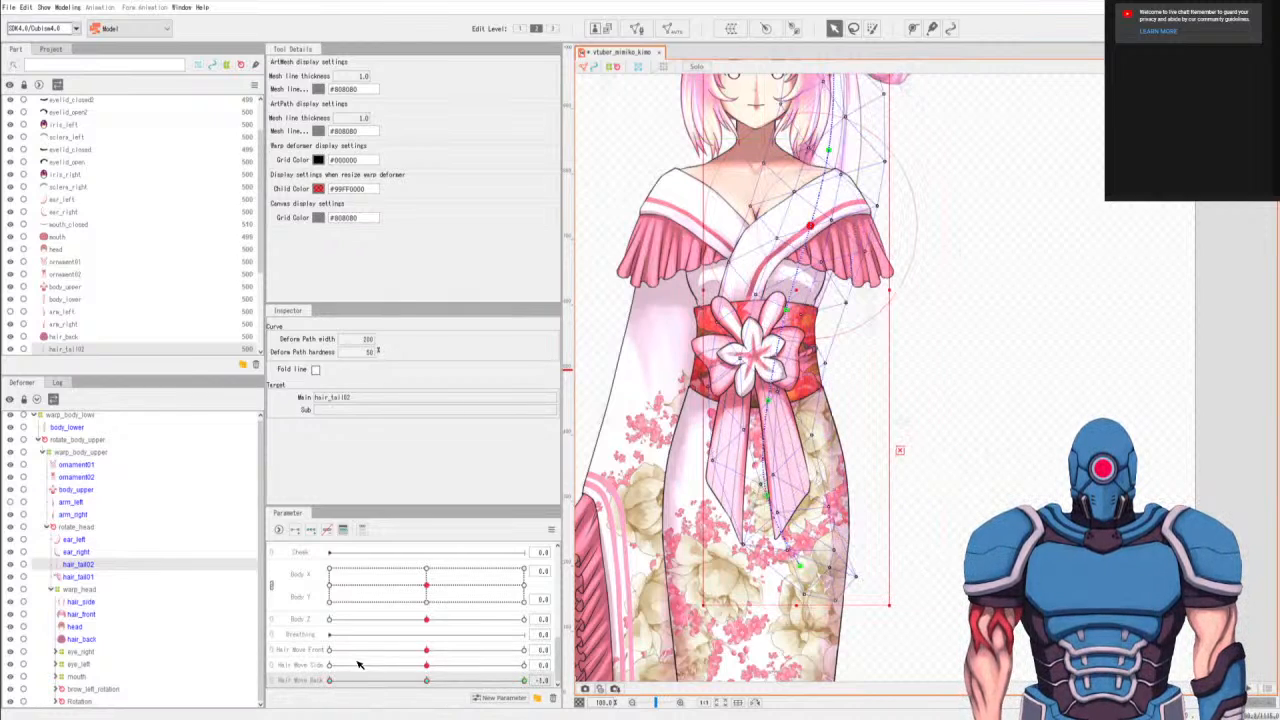
Ease the hair_tail02 path points from beside the face down to the tip back outward at Hair Move Back -1.0.
drag(811, 227, 829, 231)
drag(832, 151, 850, 153)
drag(789, 311, 800, 321)
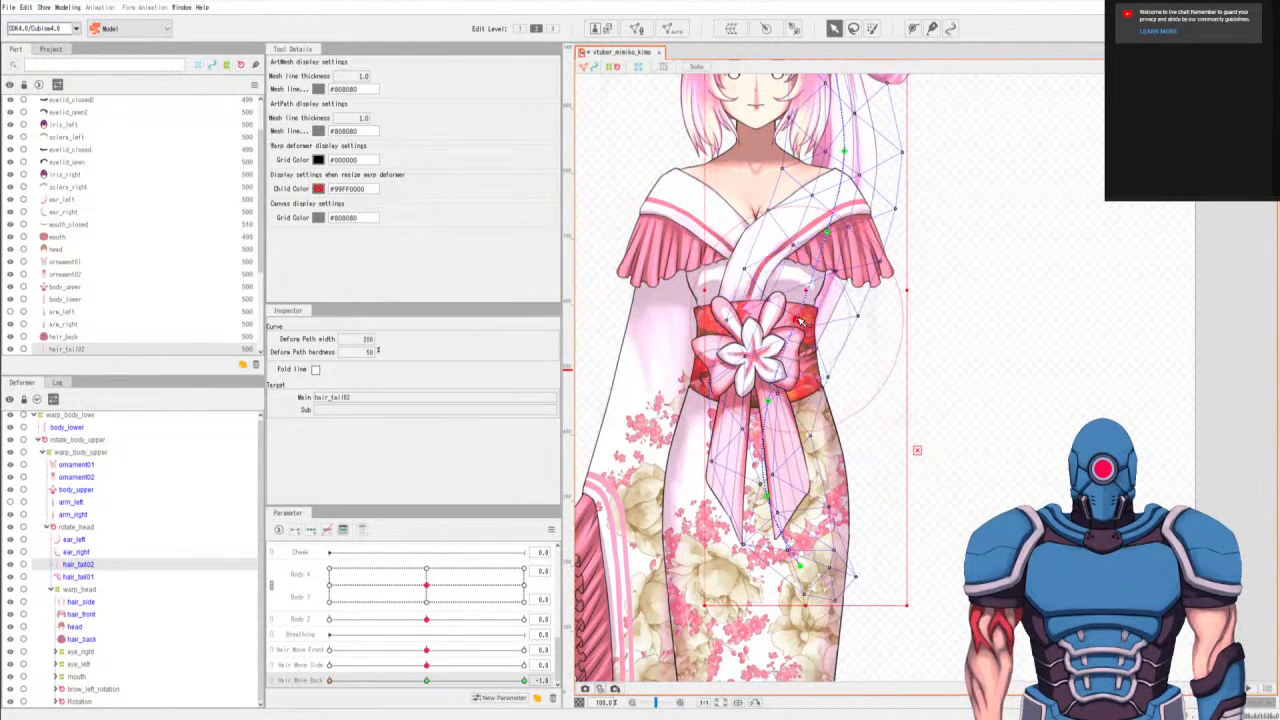
drag(773, 400, 782, 399)
drag(776, 498, 778, 496)
drag(801, 567, 811, 567)
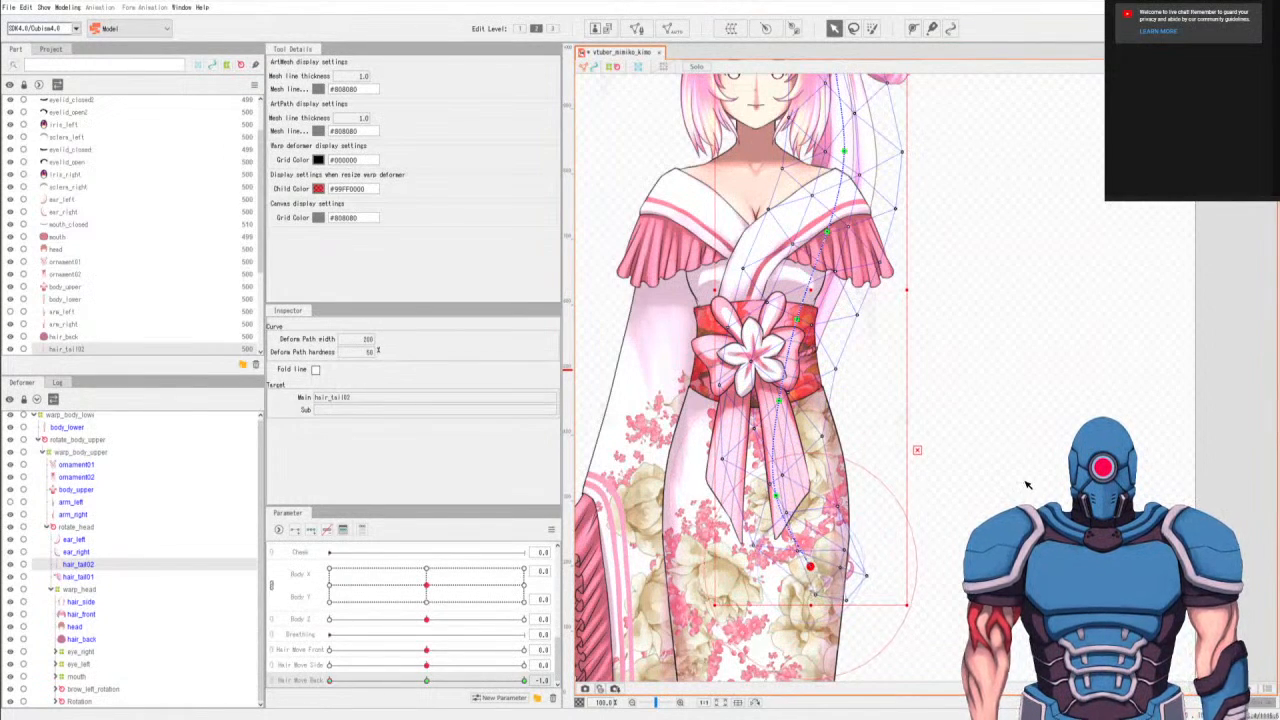
drag(915, 246, 883, 390)
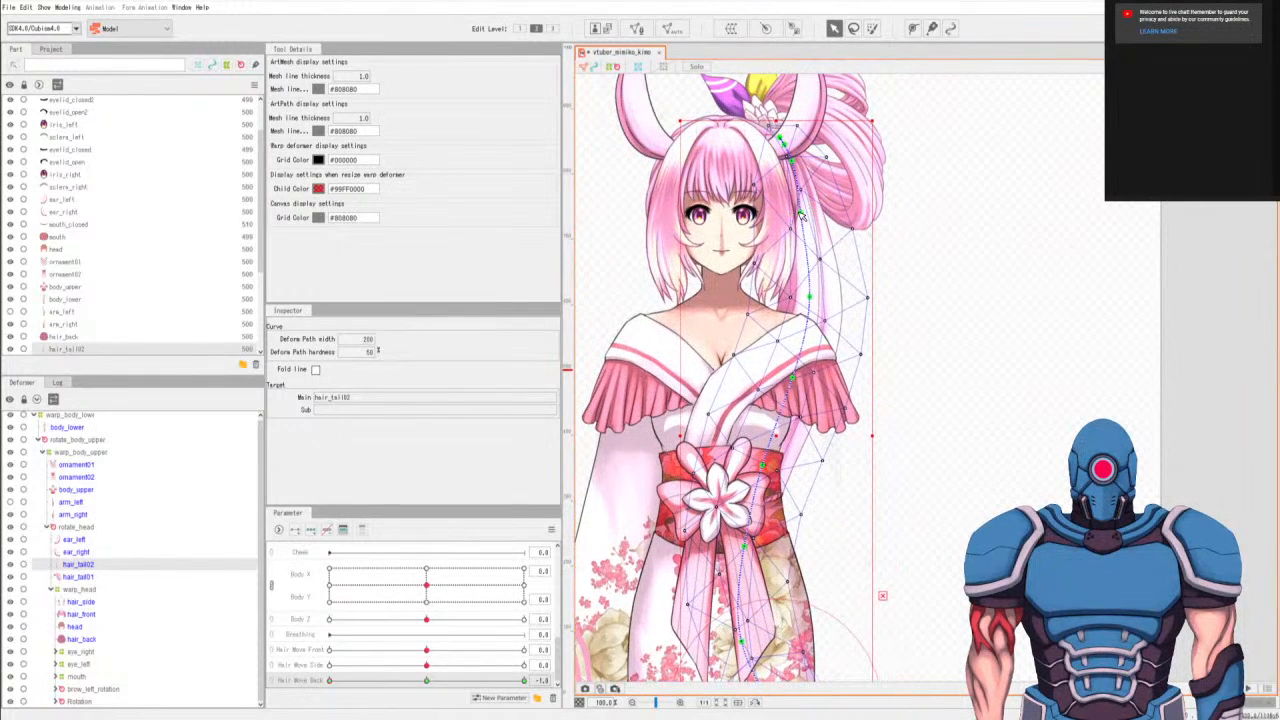
drag(808, 213, 814, 203)
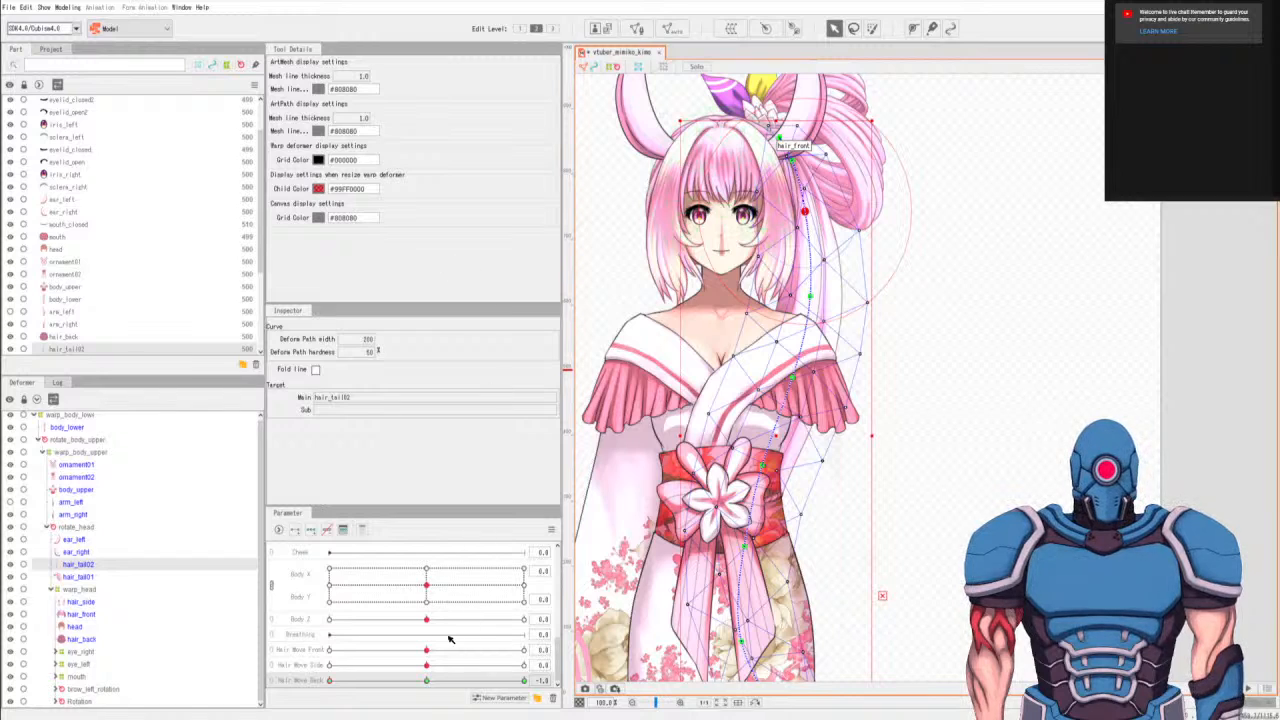
Set Hair Move Back to 1.0 and swing the tip, thigh and hip points of the hair_tail02 path outward and up.
click(428, 682)
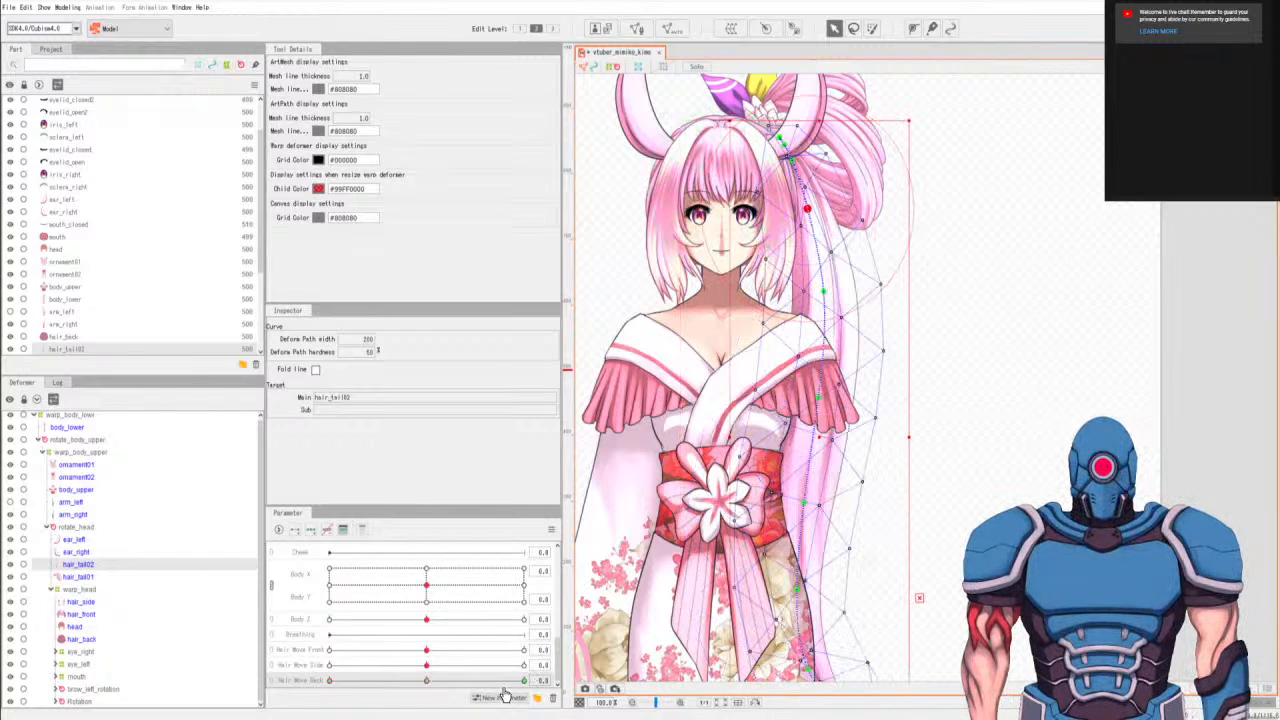
drag(966, 541, 963, 400)
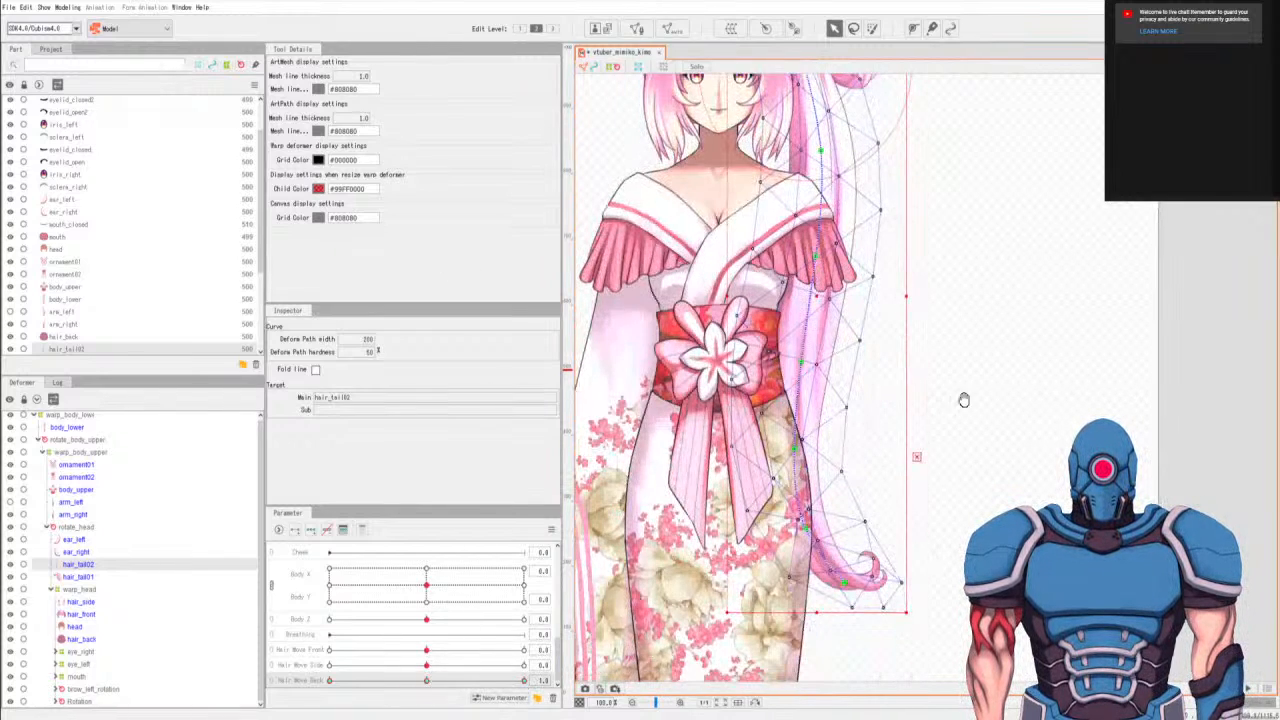
drag(845, 580, 903, 565)
drag(797, 451, 820, 443)
drag(847, 519, 850, 516)
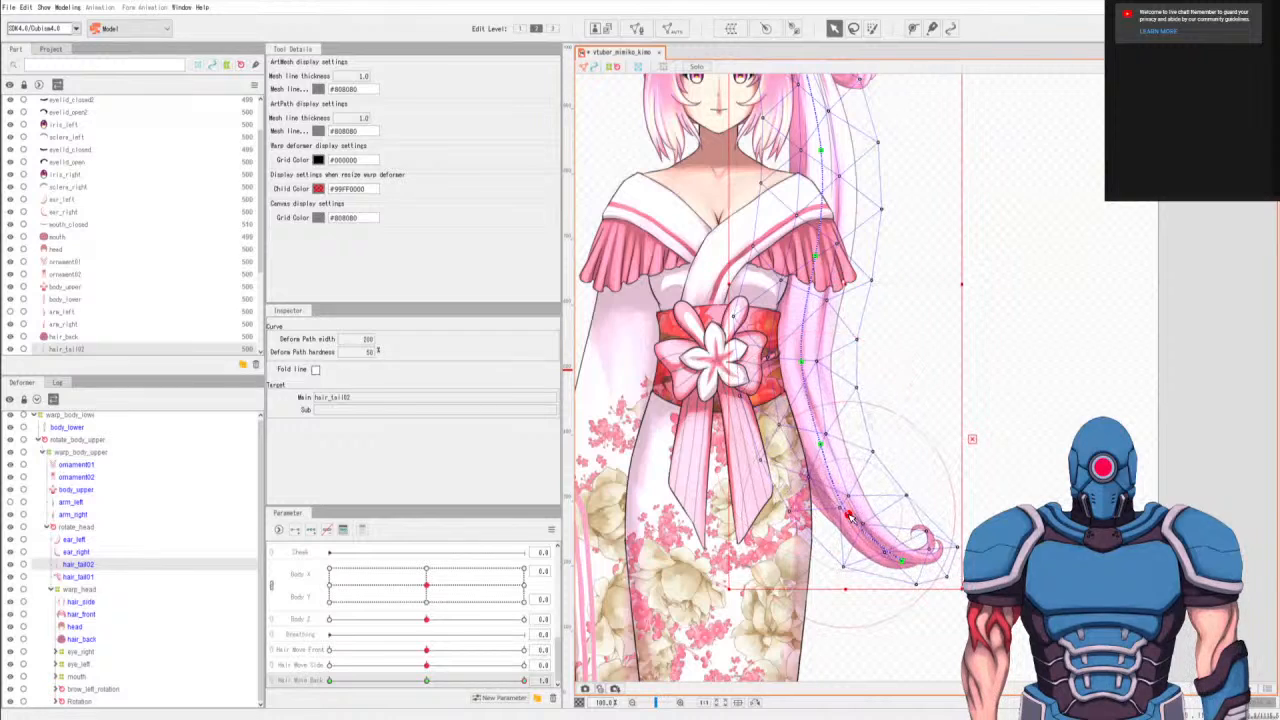
drag(903, 563, 907, 552)
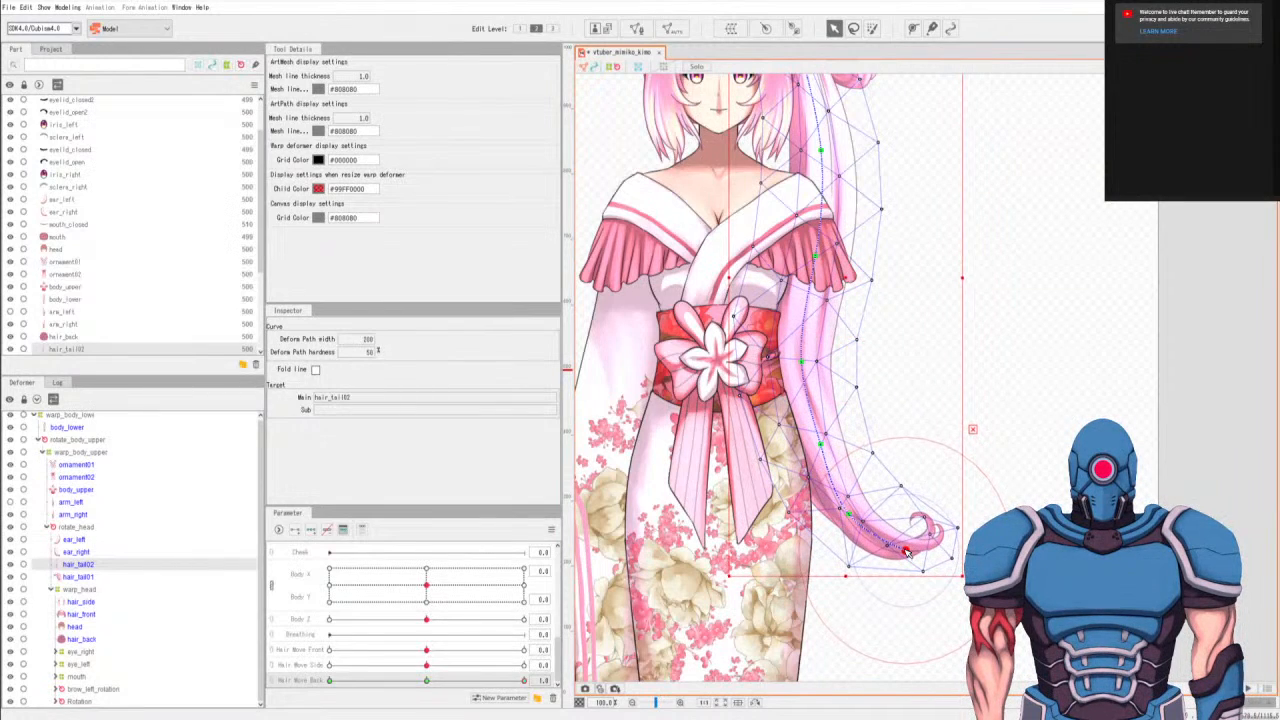
Shift the waist, shoulder and neck-level hair_tail02 path points outward to smooth the swing at Hair Move Back 1.0.
drag(803, 363, 820, 358)
drag(953, 336, 909, 500)
drag(776, 419, 790, 413)
drag(781, 314, 781, 313)
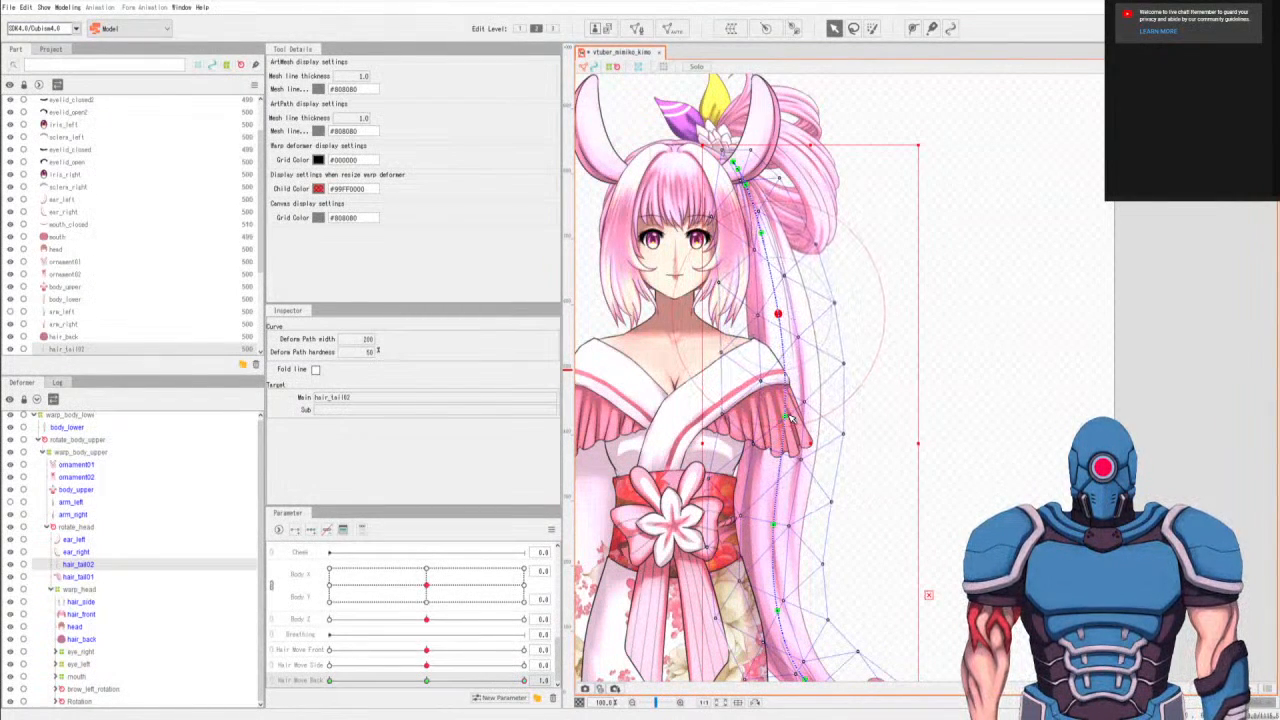
drag(774, 523, 780, 525)
Refine the hip-level hair_tail02 path point at Hair Move Back 1.0, and return the parameter to 0.0.
drag(849, 609, 800, 487)
mouse_move(826, 556)
mouse_down()
mouse_move(881, 582)
mouse_move(885, 572)
mouse_move(817, 556)
mouse_up()
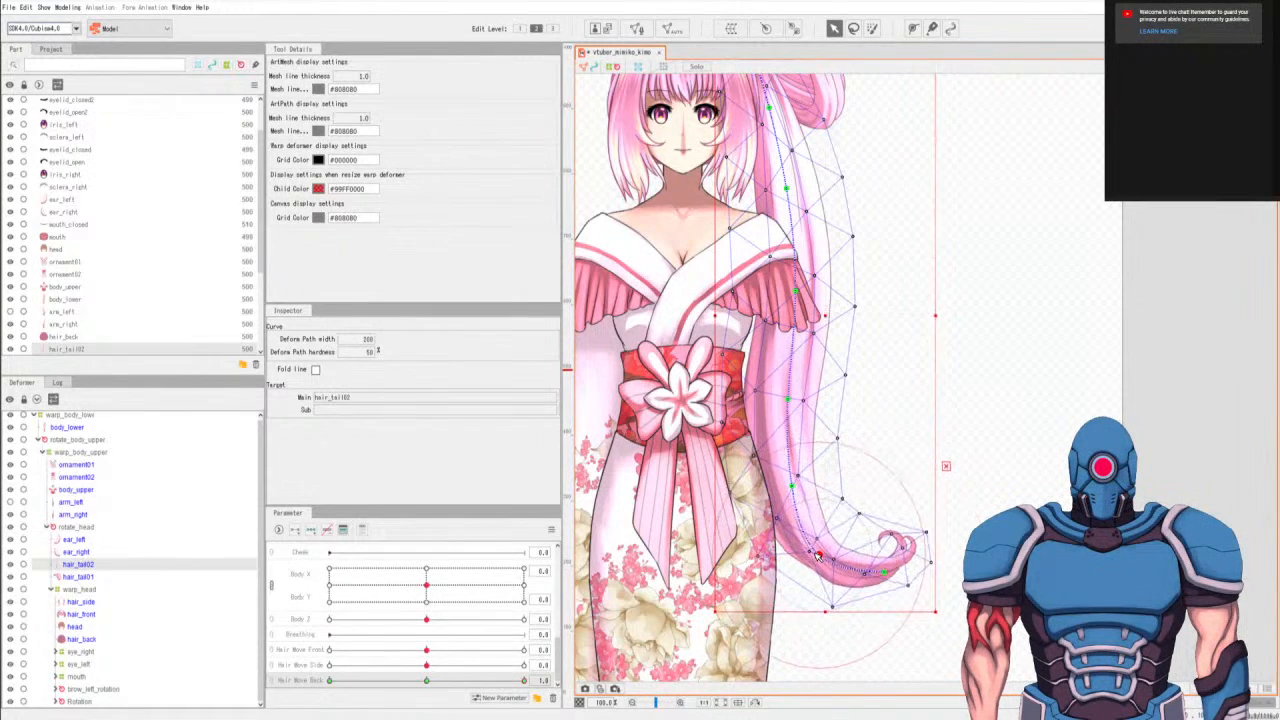
key(ctrl+z)
click(917, 506)
drag(797, 480, 796, 475)
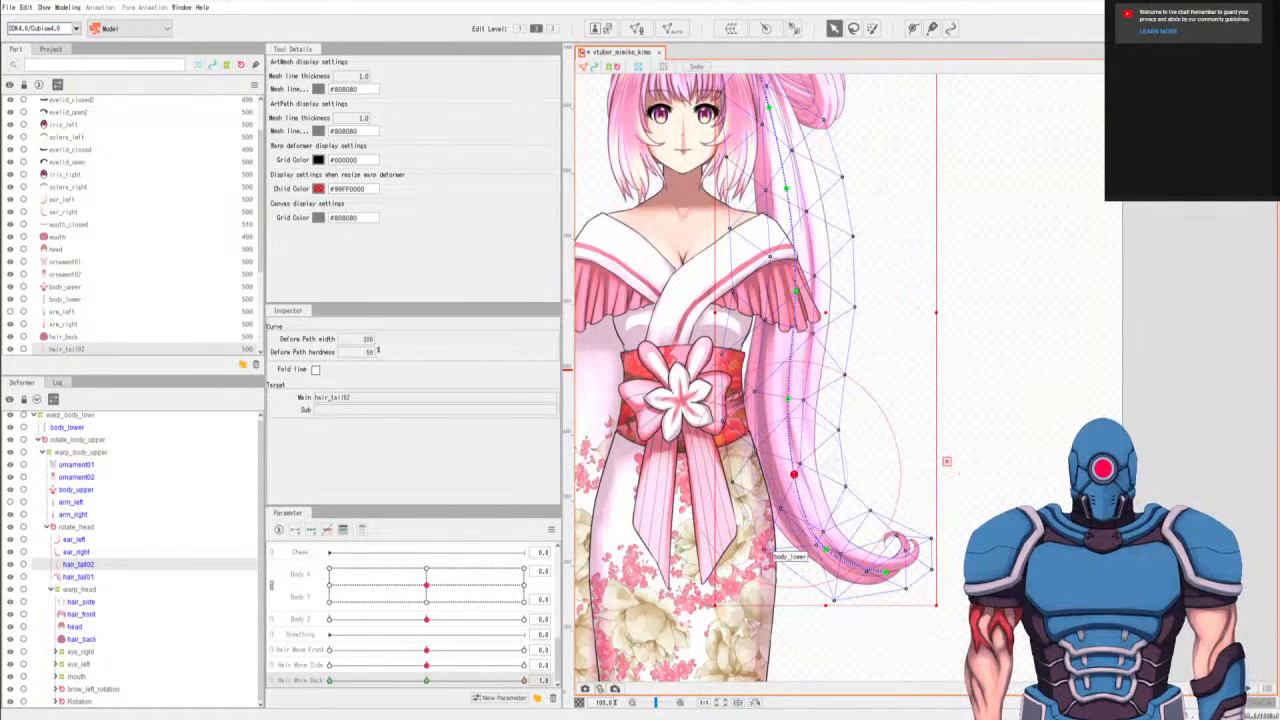
click(426, 681)
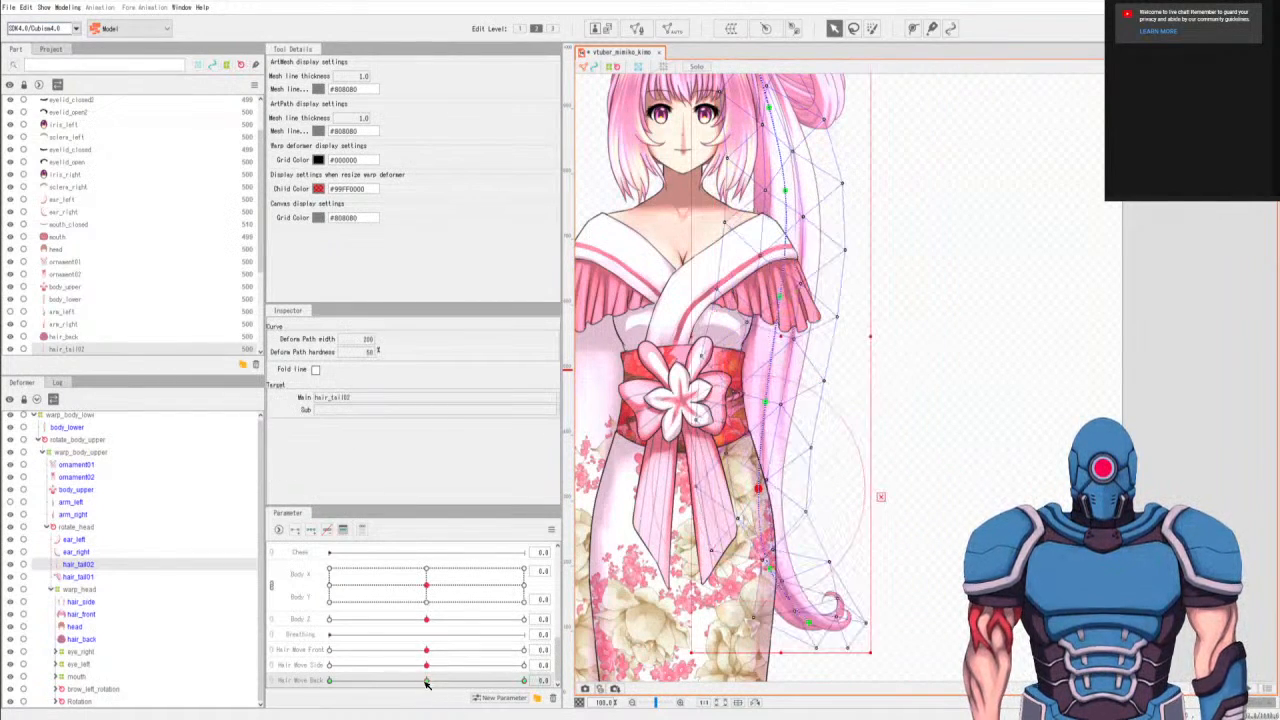
Set Hair Move Back to 1.0 and nudge the tip point of the hair_tail02 path slightly inward and down.
drag(379, 687, 596, 715)
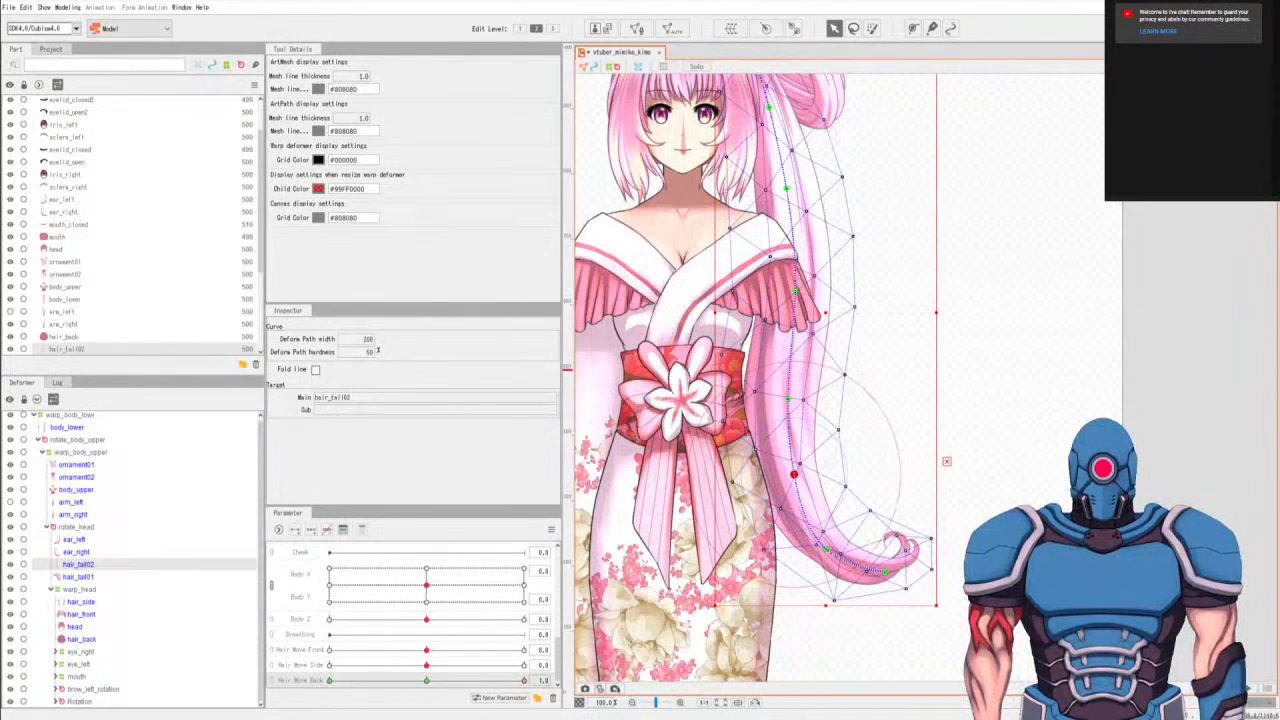
drag(885, 575, 878, 580)
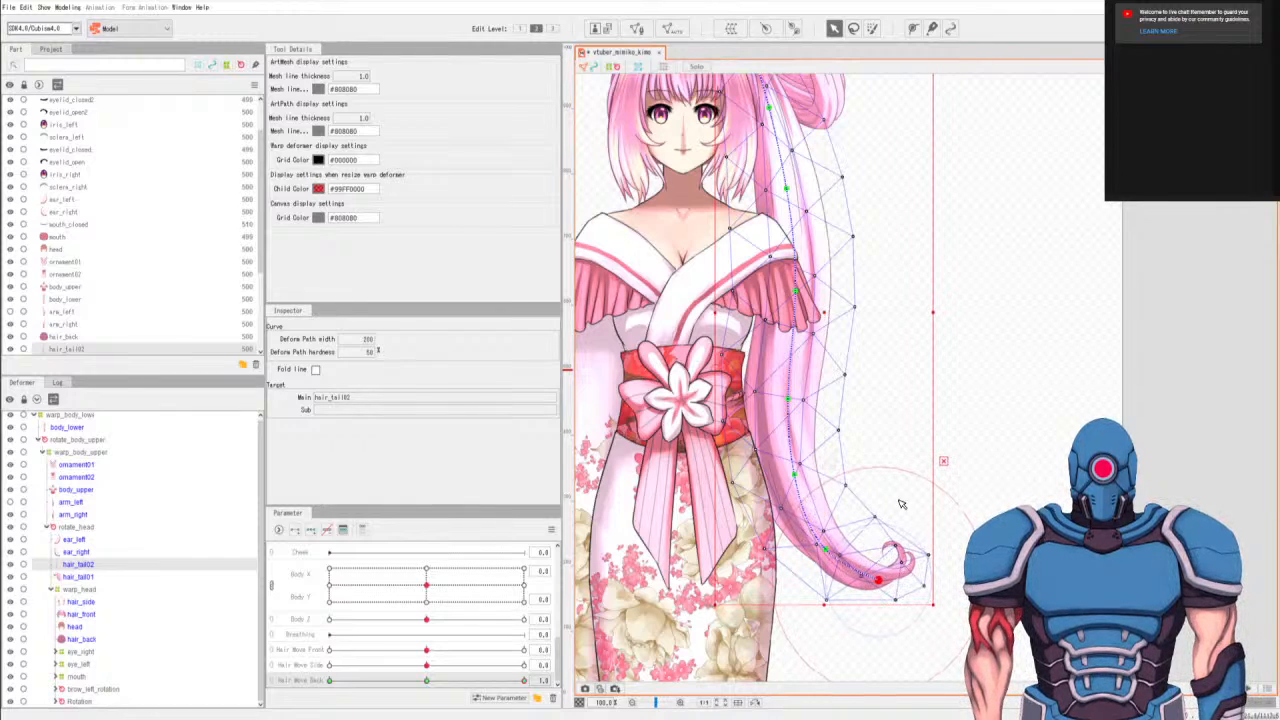
Make arm_left visible again, collapse the rotate_head deformer group, and return Hair Move Back to 0.0.
scroll(901, 504, down, 2)
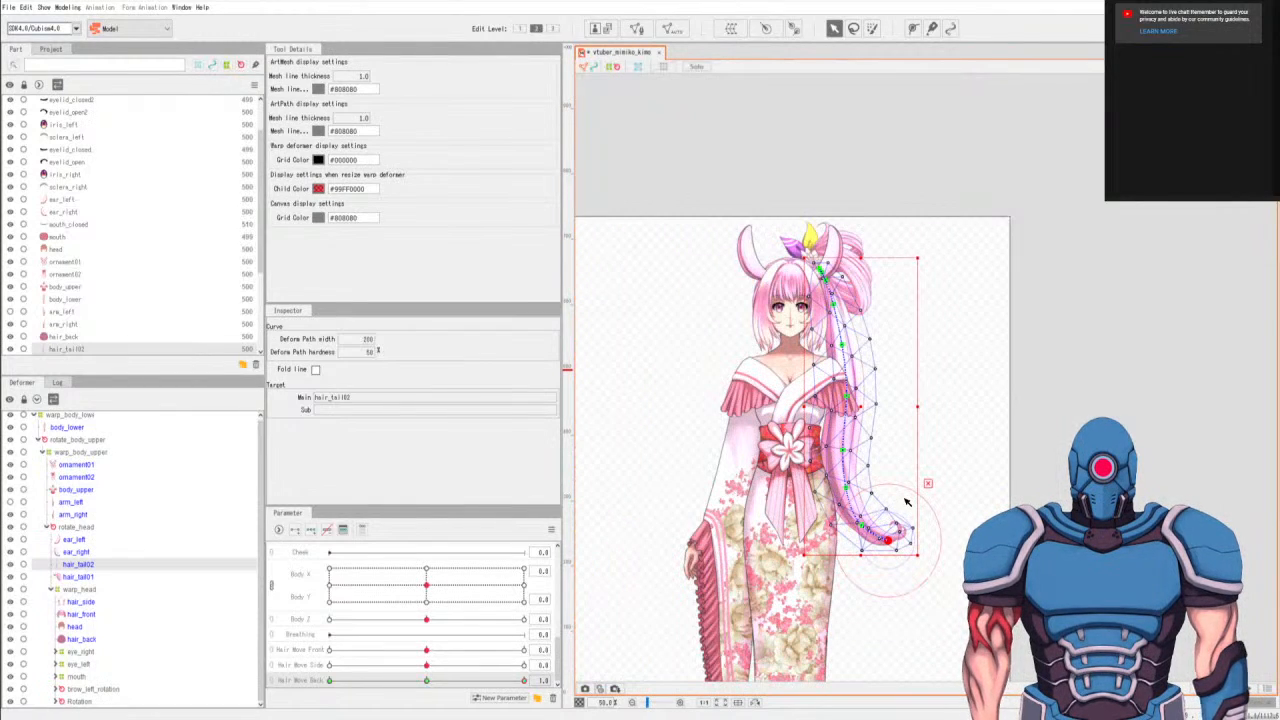
click(11, 502)
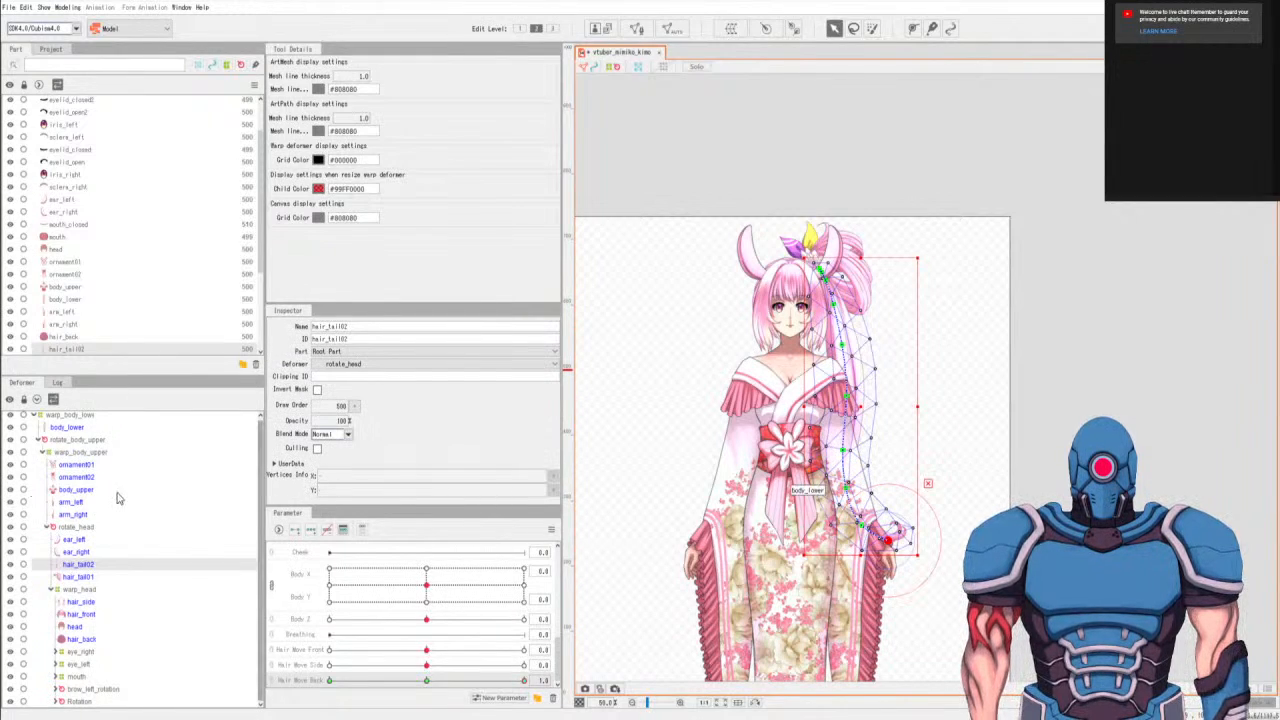
click(46, 528)
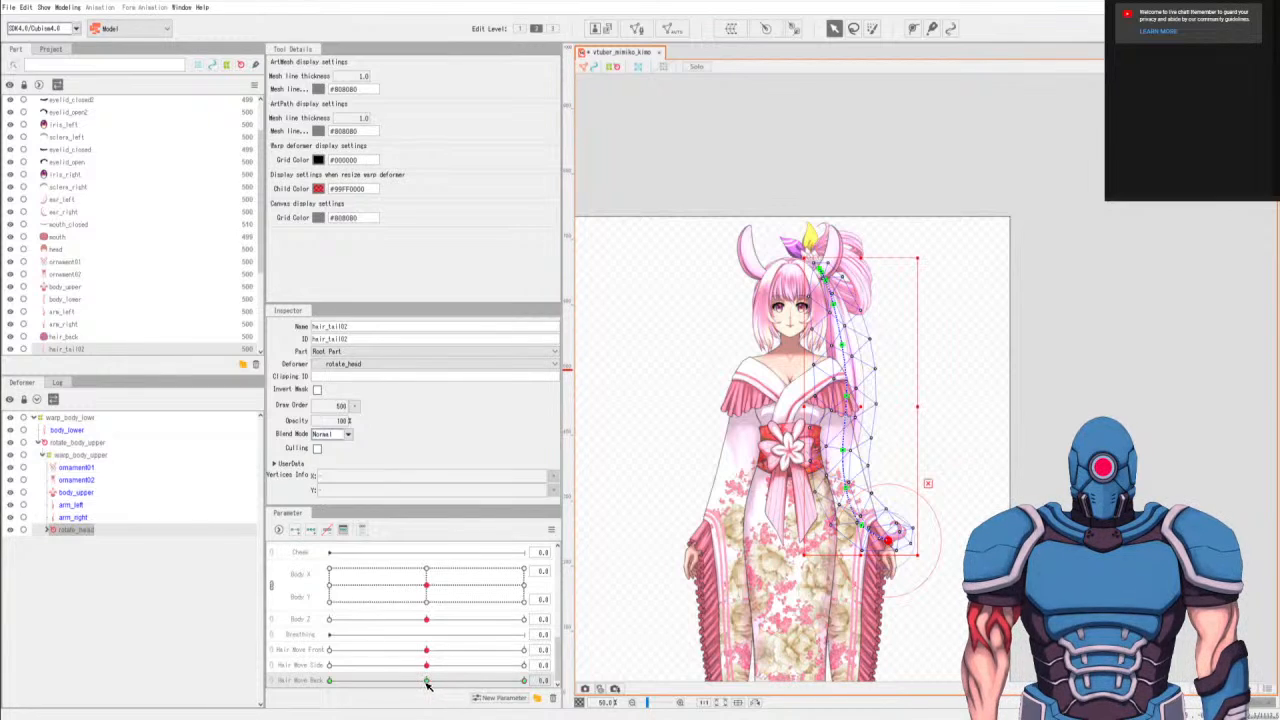
click(427, 681)
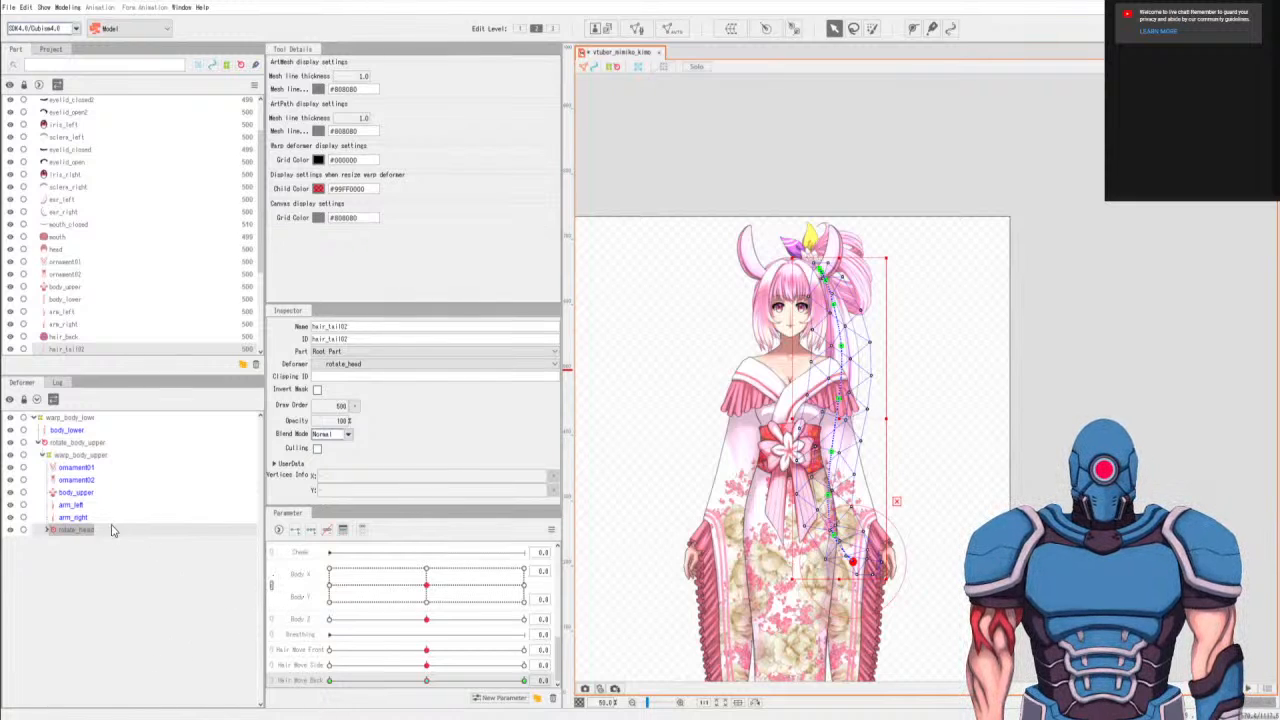
Select the arm_left mesh and activate the Deform Path tool for the arm.
click(72, 505)
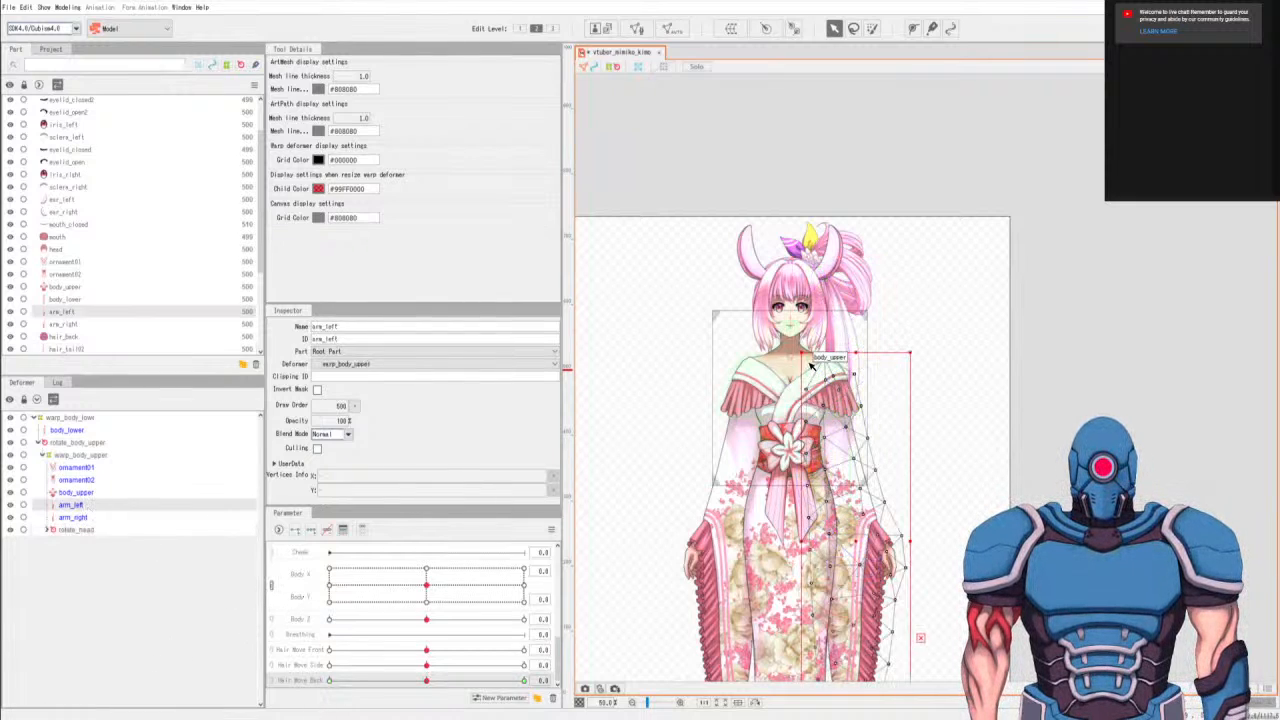
scroll(809, 361, up, 2)
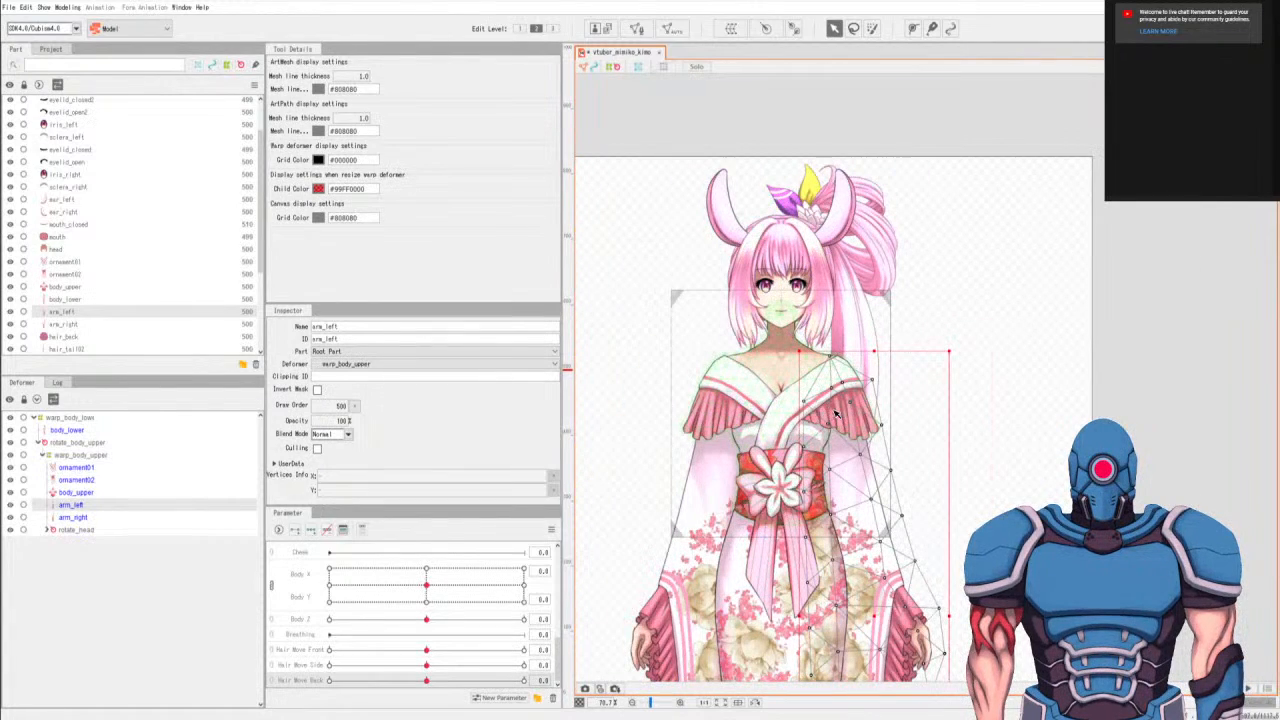
click(793, 28)
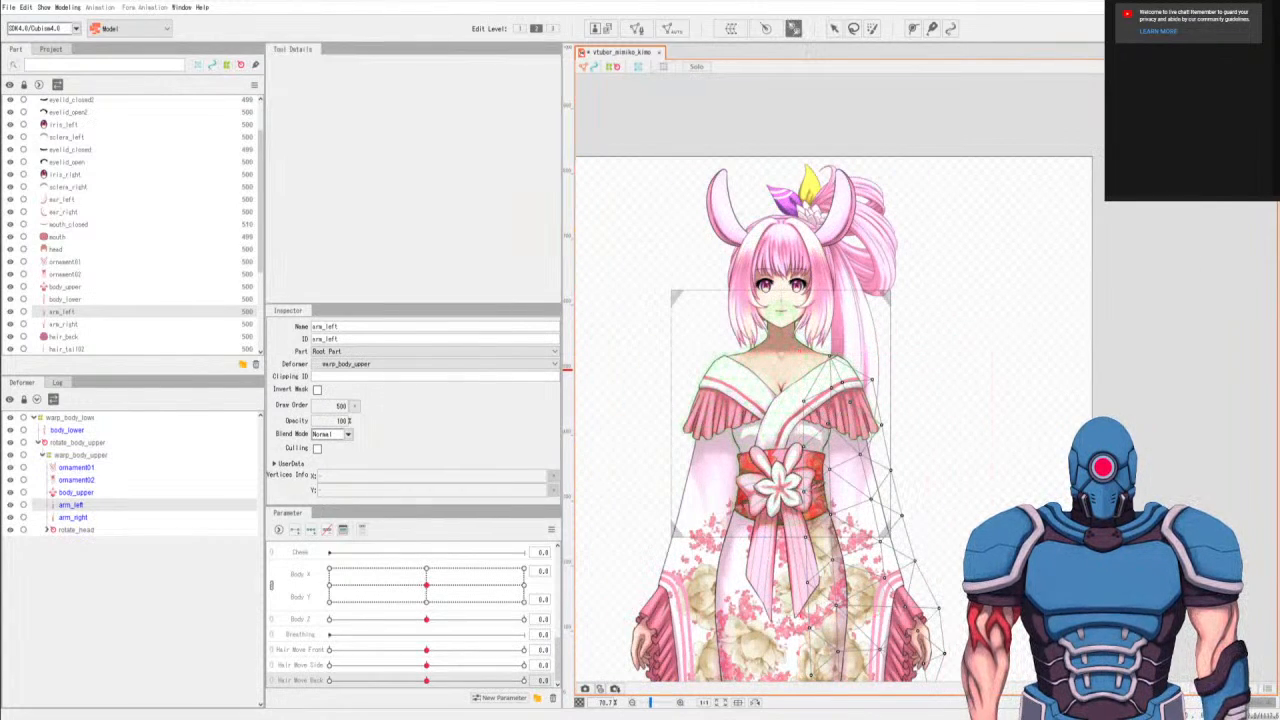
scroll(801, 294, up, 2)
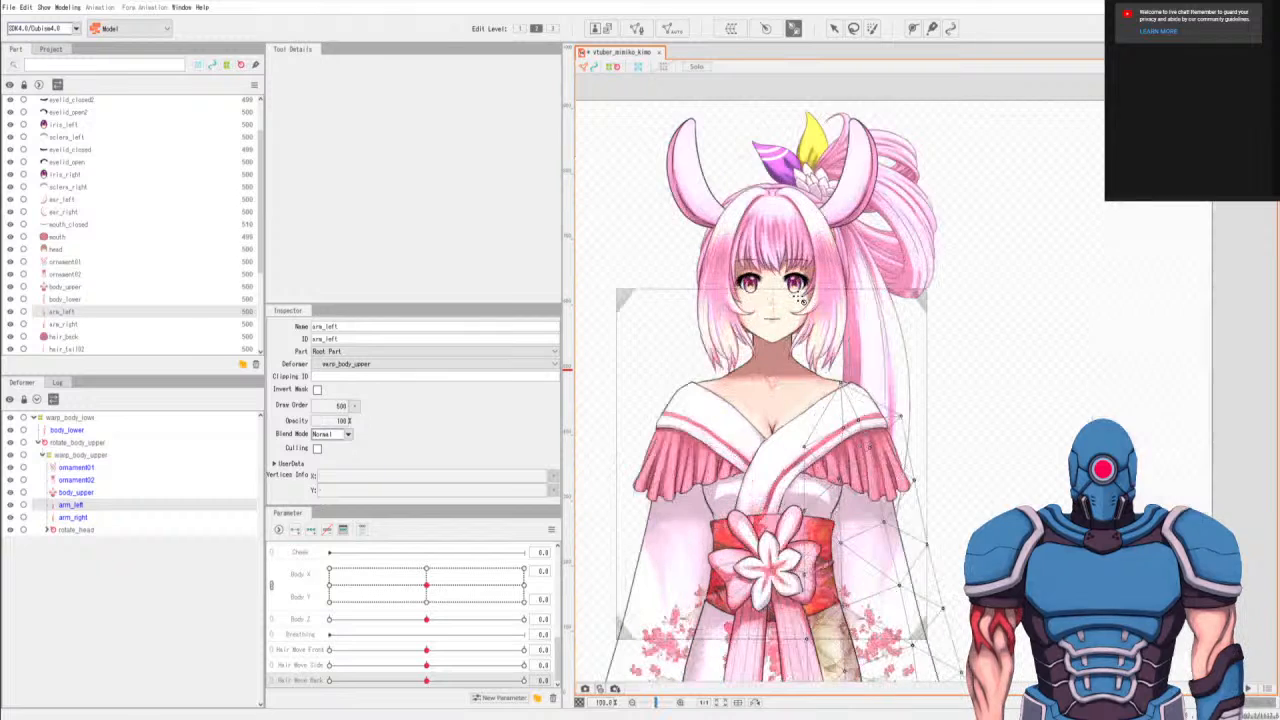
drag(979, 415, 1051, 291)
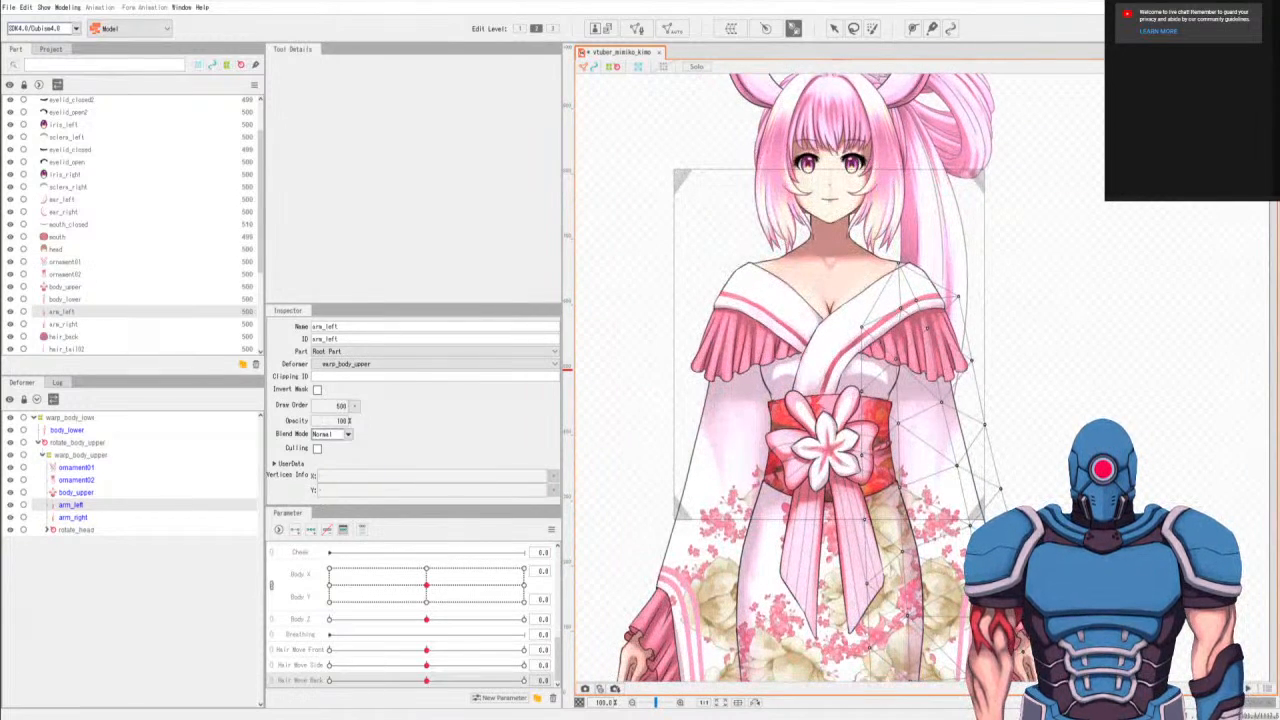
Look through the parameter list from the Angle and eye entries to the brow and mouth entries.
scroll(350, 642, up, 5)
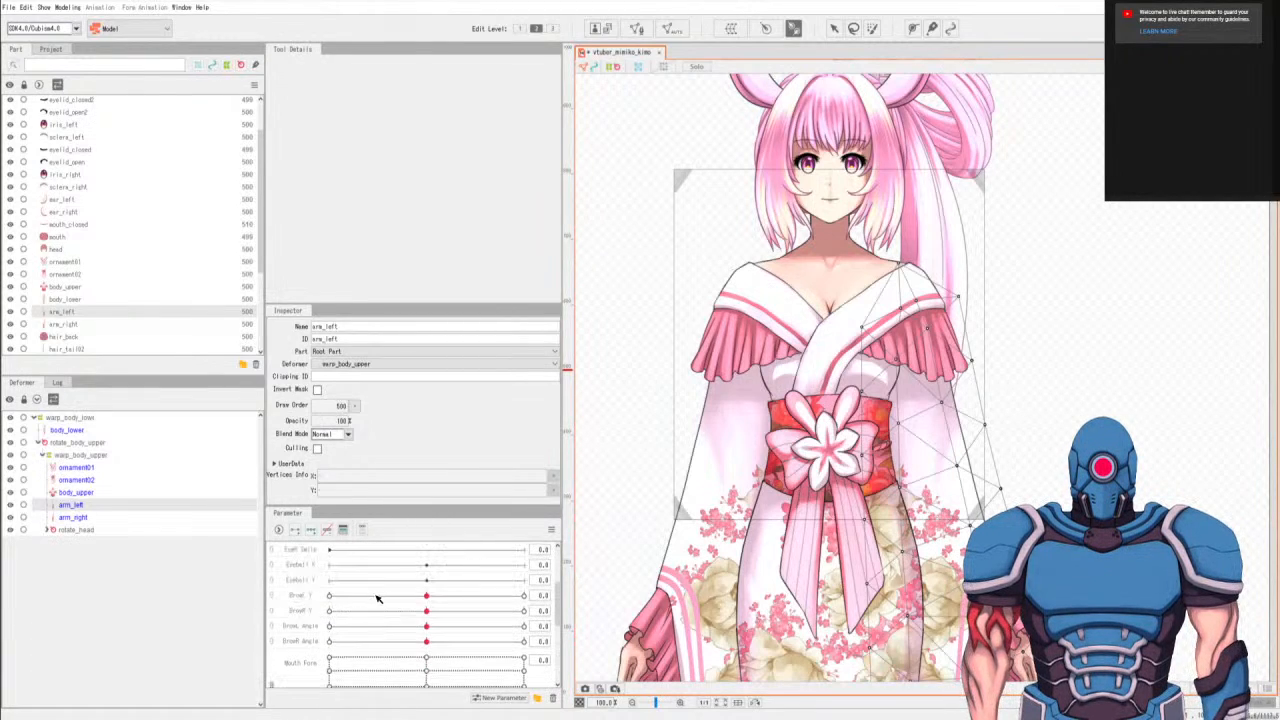
scroll(380, 594, up, 3)
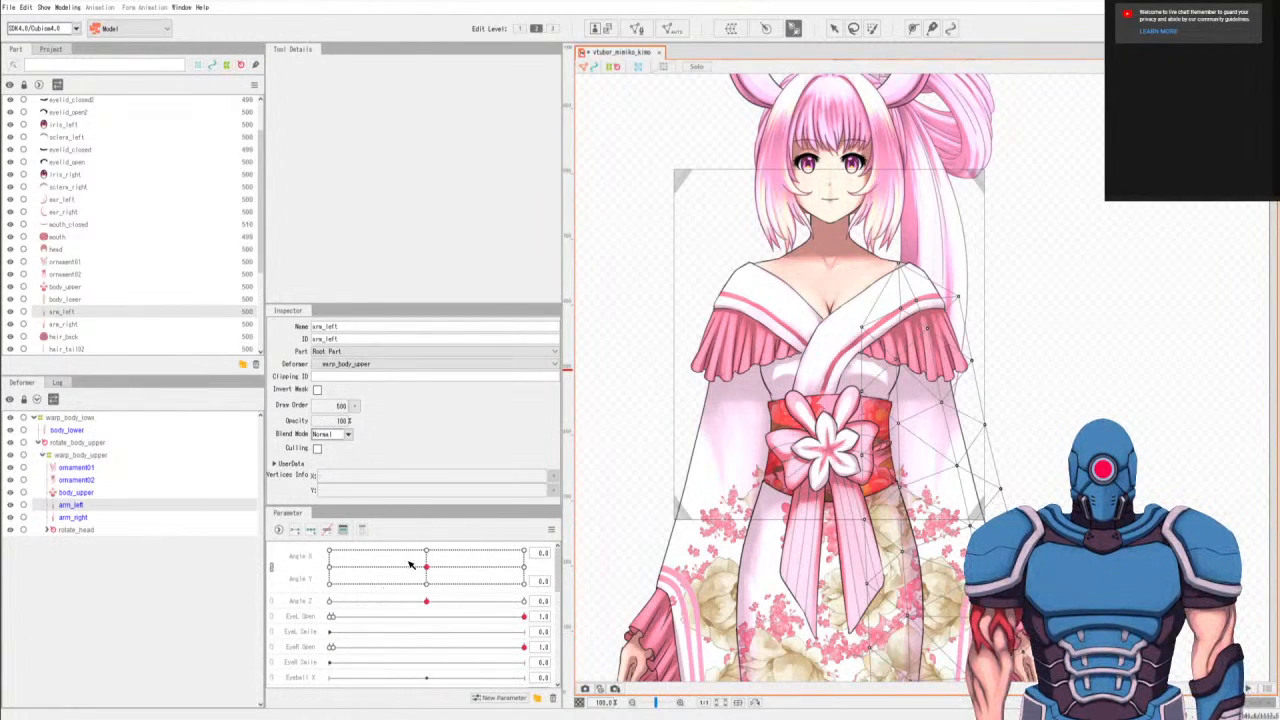
scroll(412, 575, down, 1)
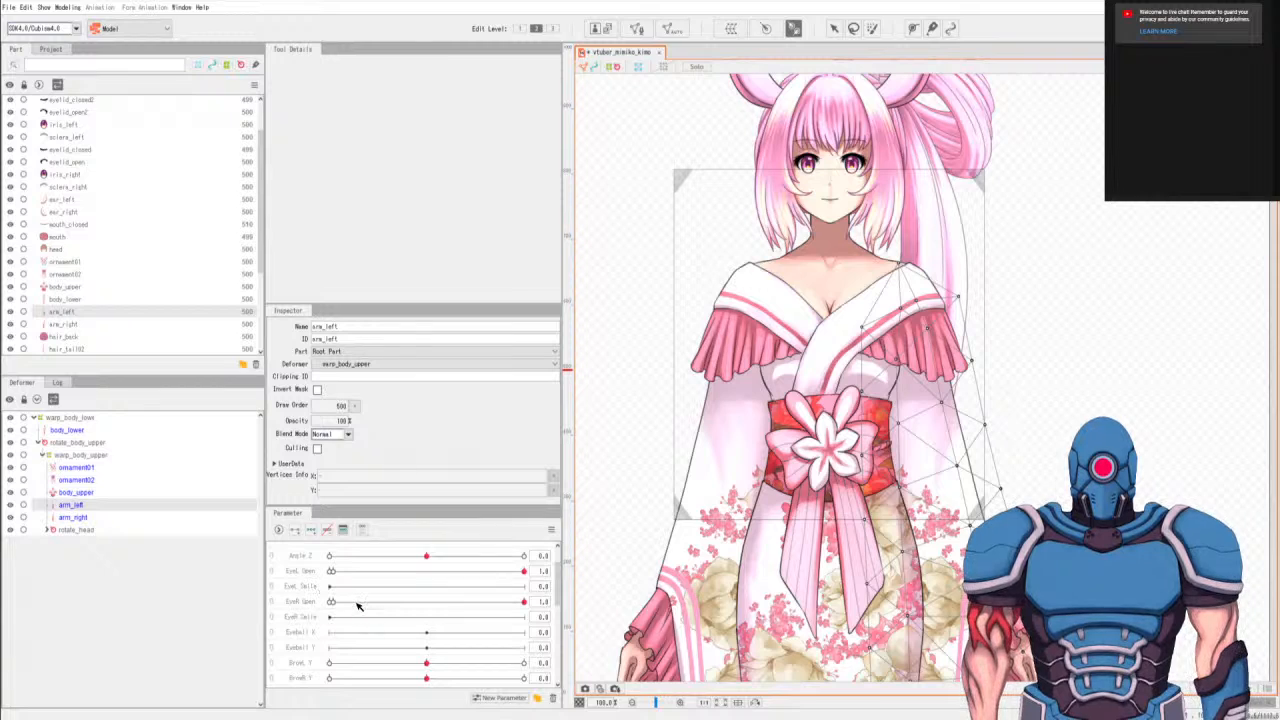
scroll(414, 593, down, 2)
scroll(428, 588, down, 6)
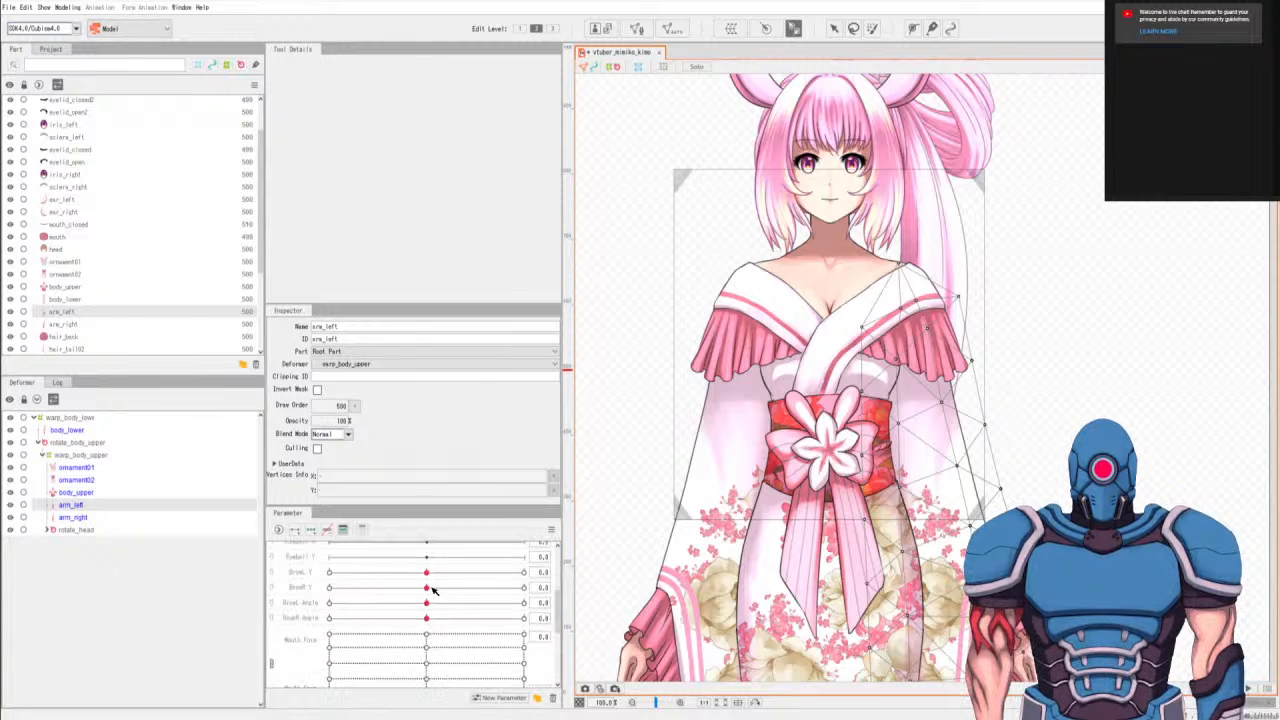
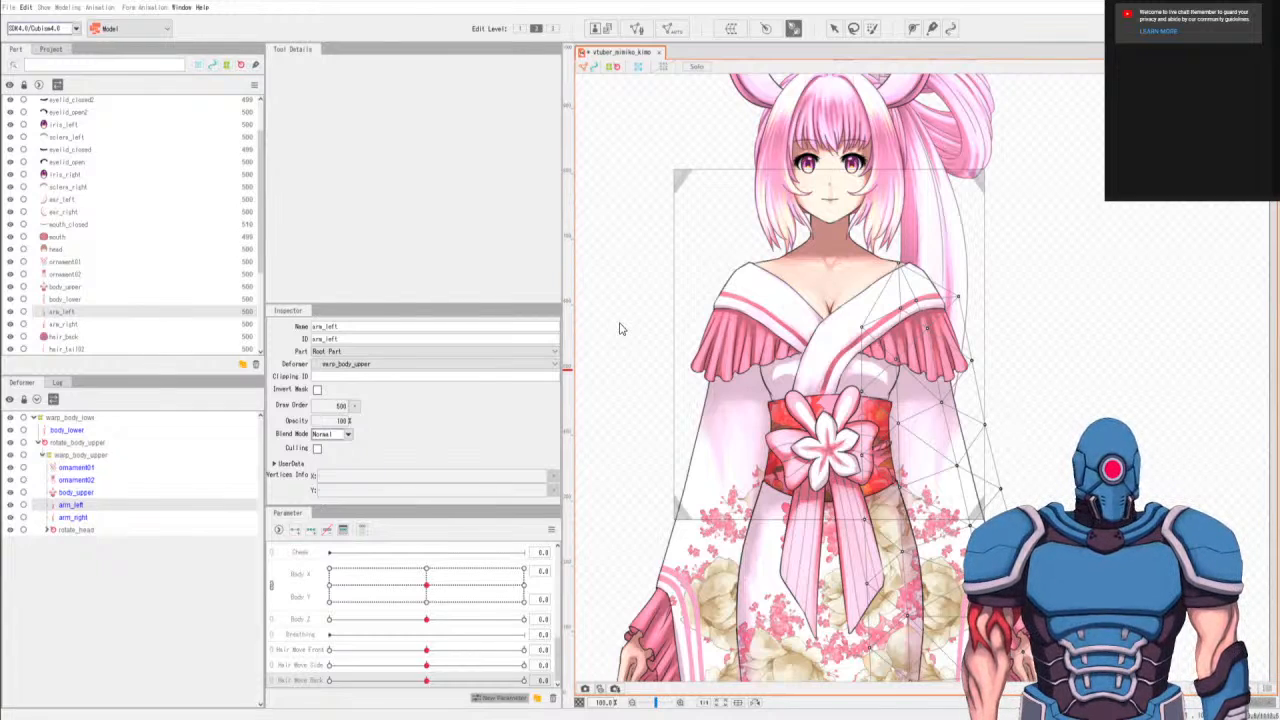
Add an arm_left_z parameter and draw a rotation deformer named rotate_arm_left from the left shoulder down the upper arm.
scroll(548, 516, down, 1)
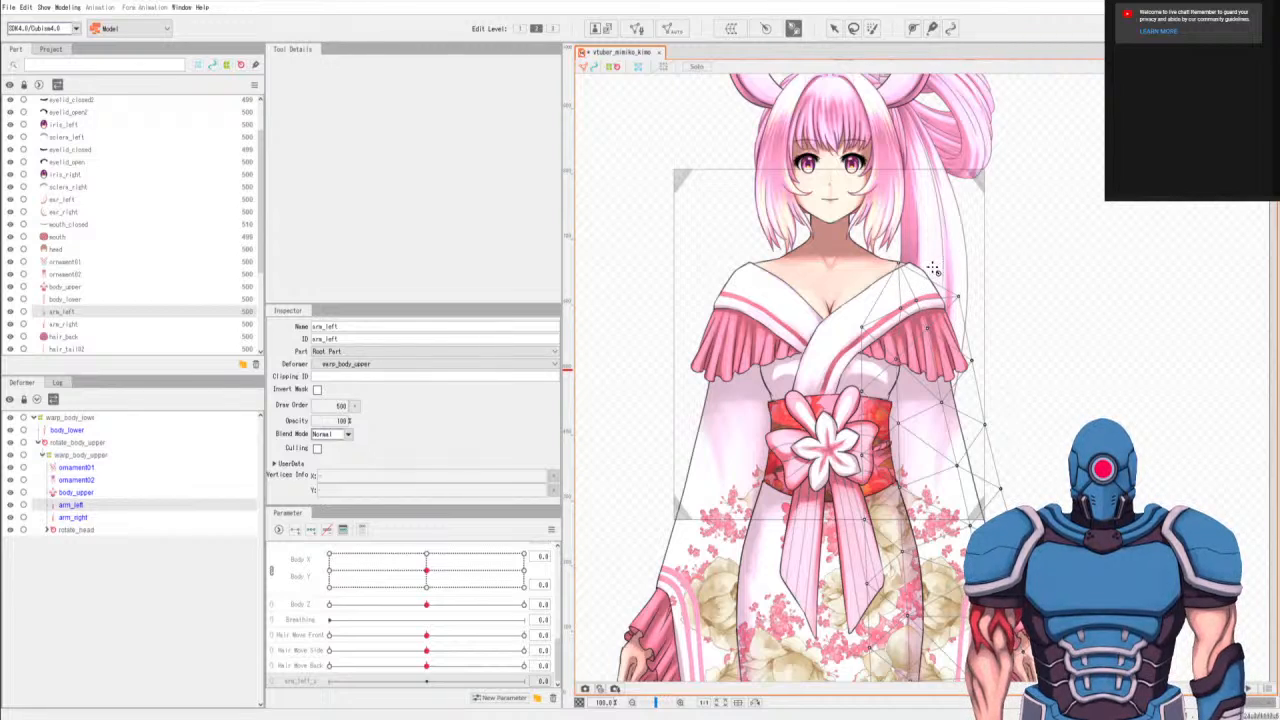
drag(911, 293, 940, 455)
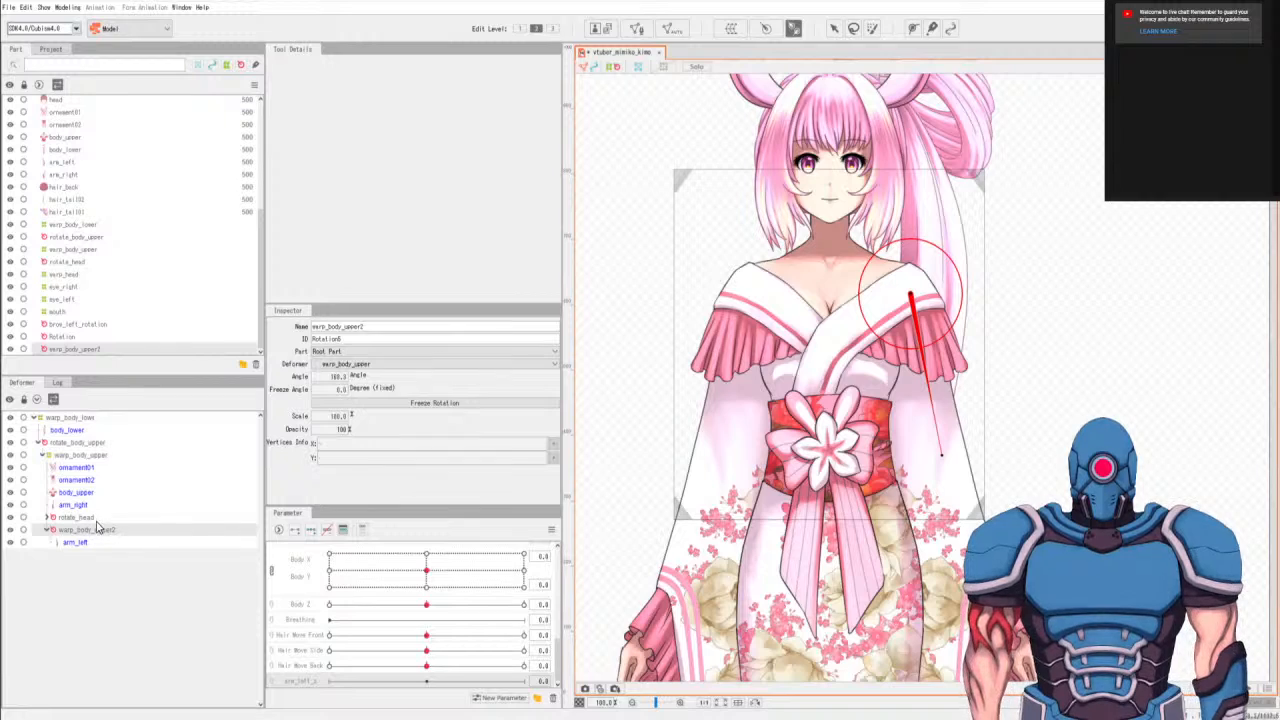
double_click(366, 327)
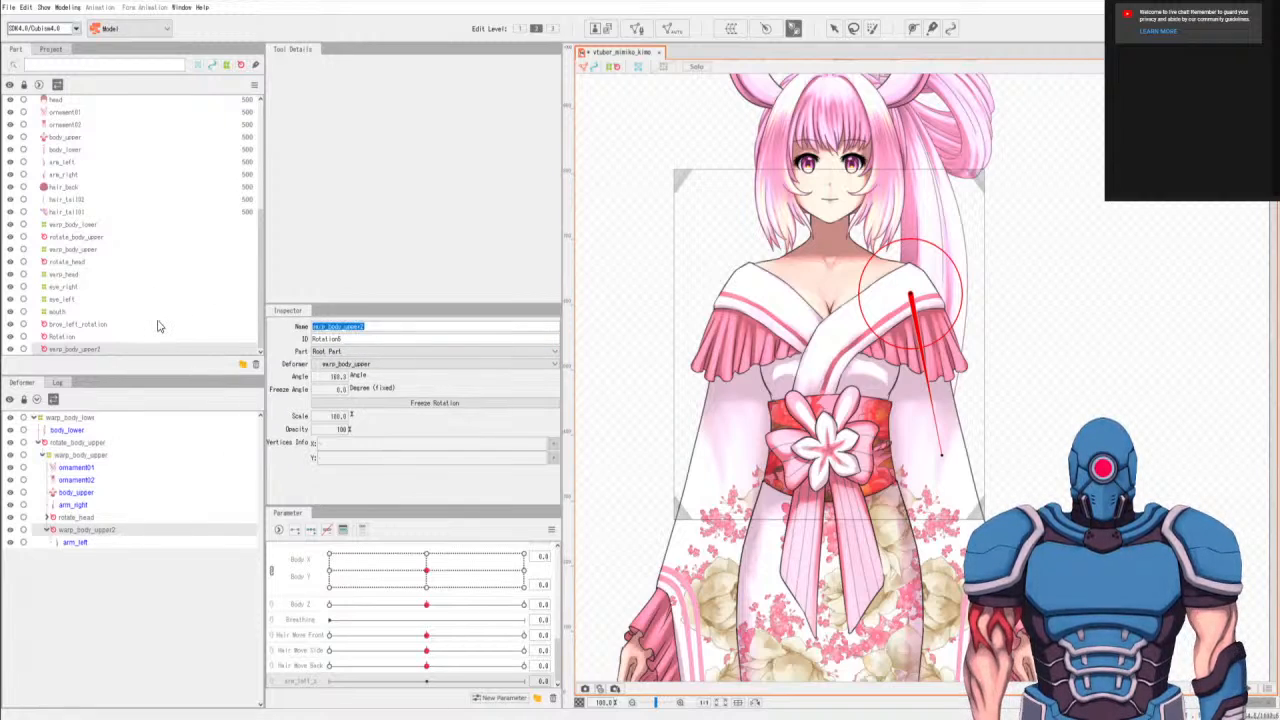
text(rot)
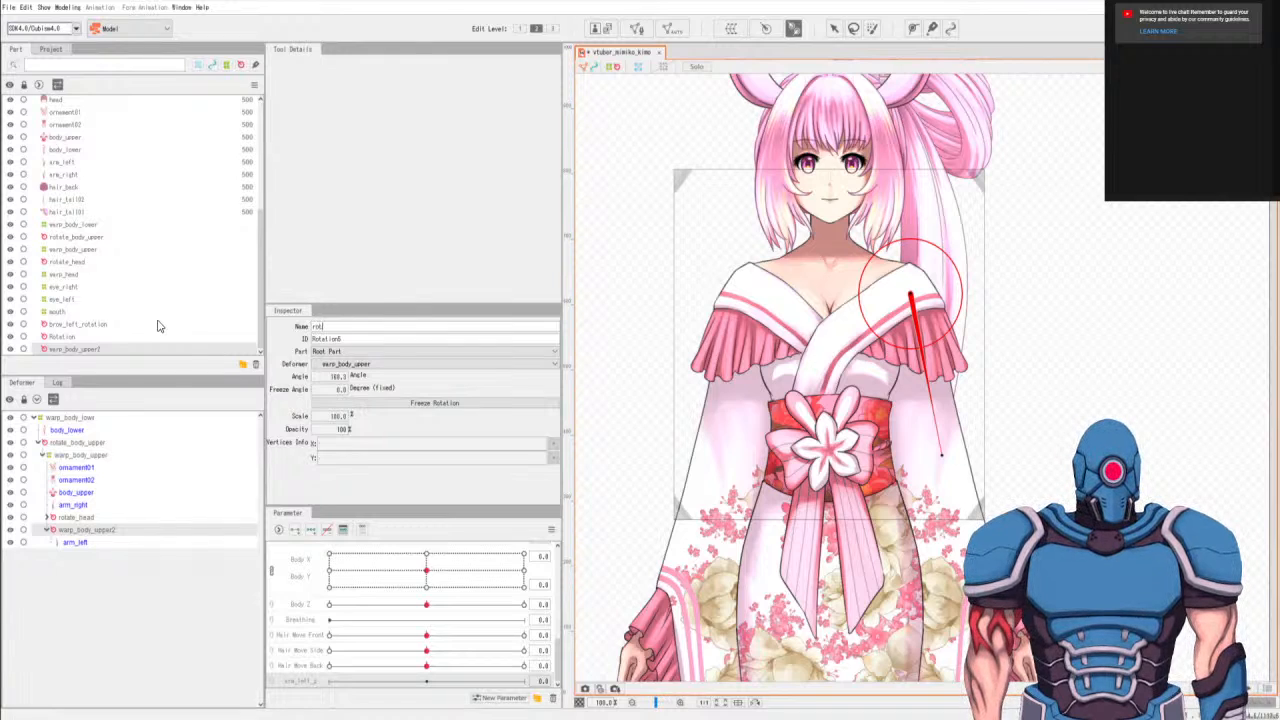
text(ate_arm_left)
key(Return)
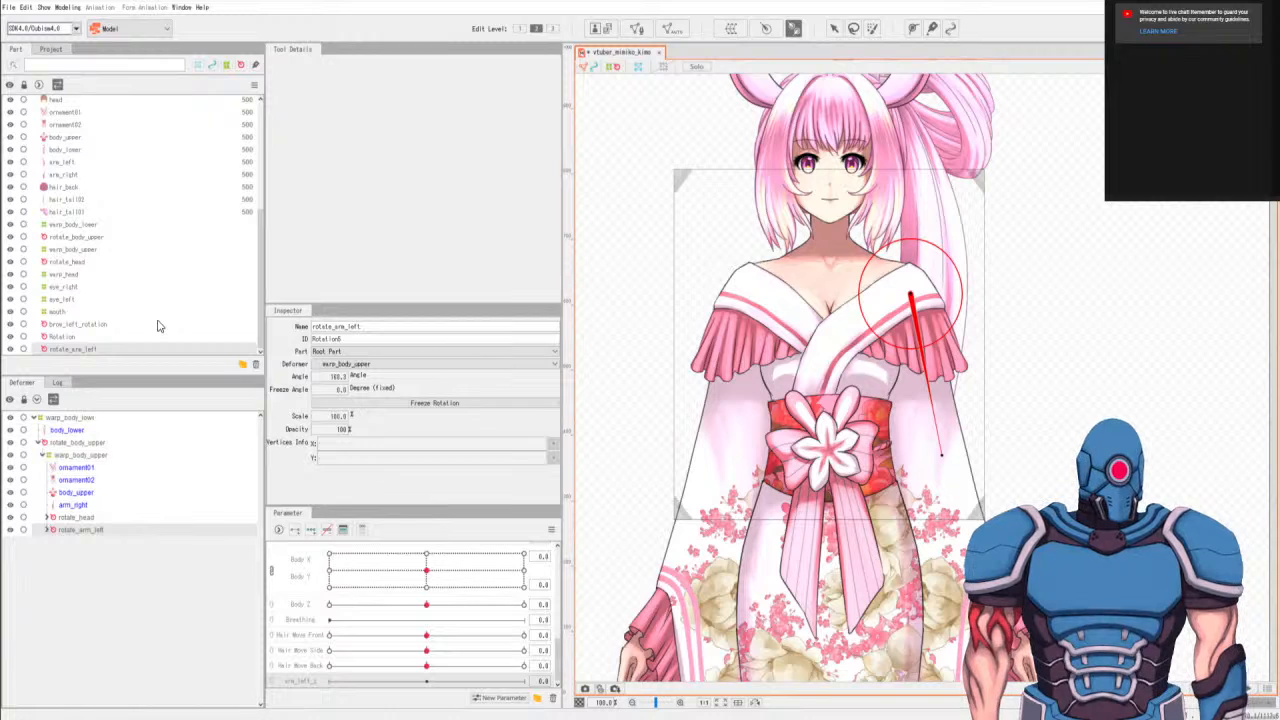
Add three keys to arm_left_z for rotate_arm_left and set the deformer's angle to about 165 degrees at the parameter's minimum.
click(310, 529)
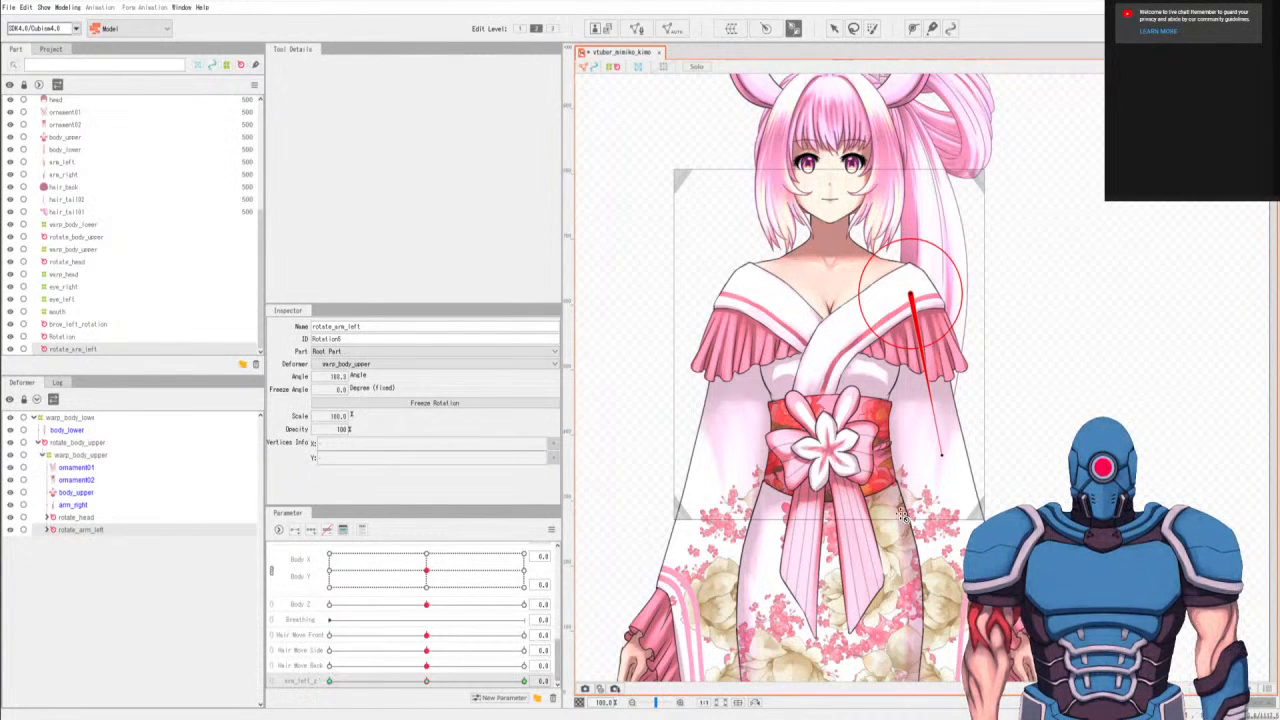
click(330, 684)
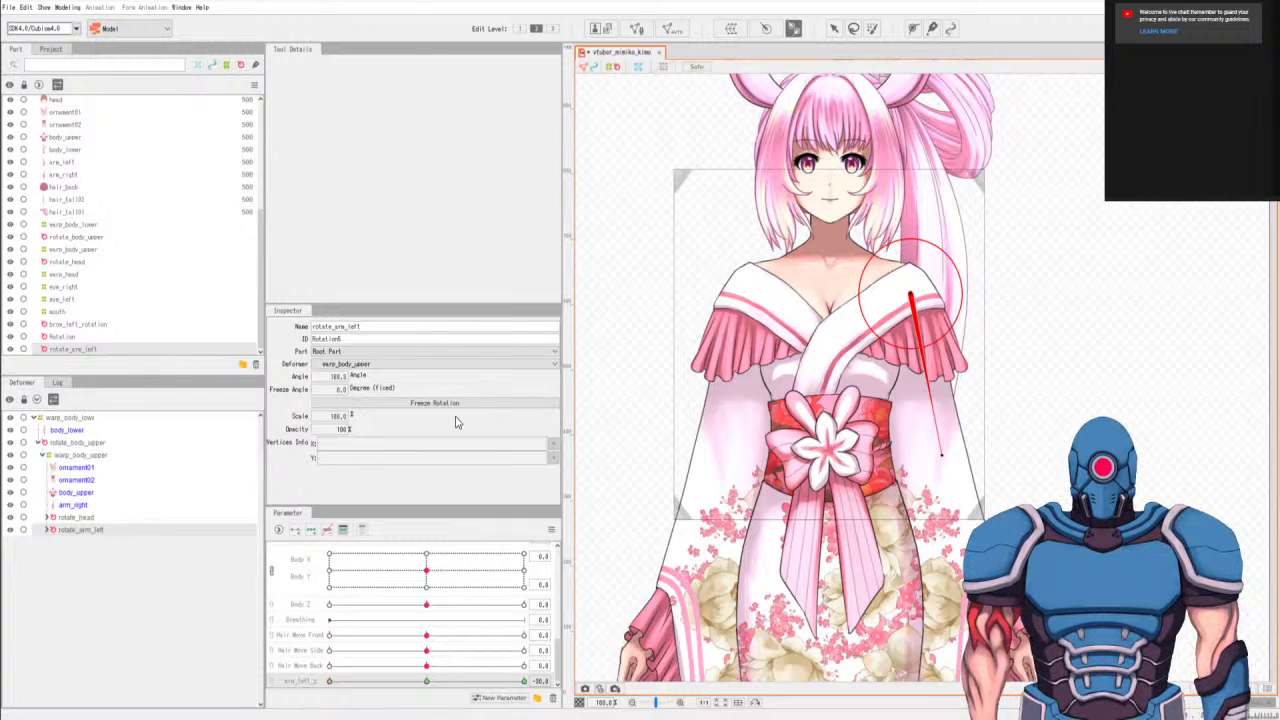
click(338, 376)
click(339, 378)
drag(342, 377, 338, 377)
text(5)
key(Return)
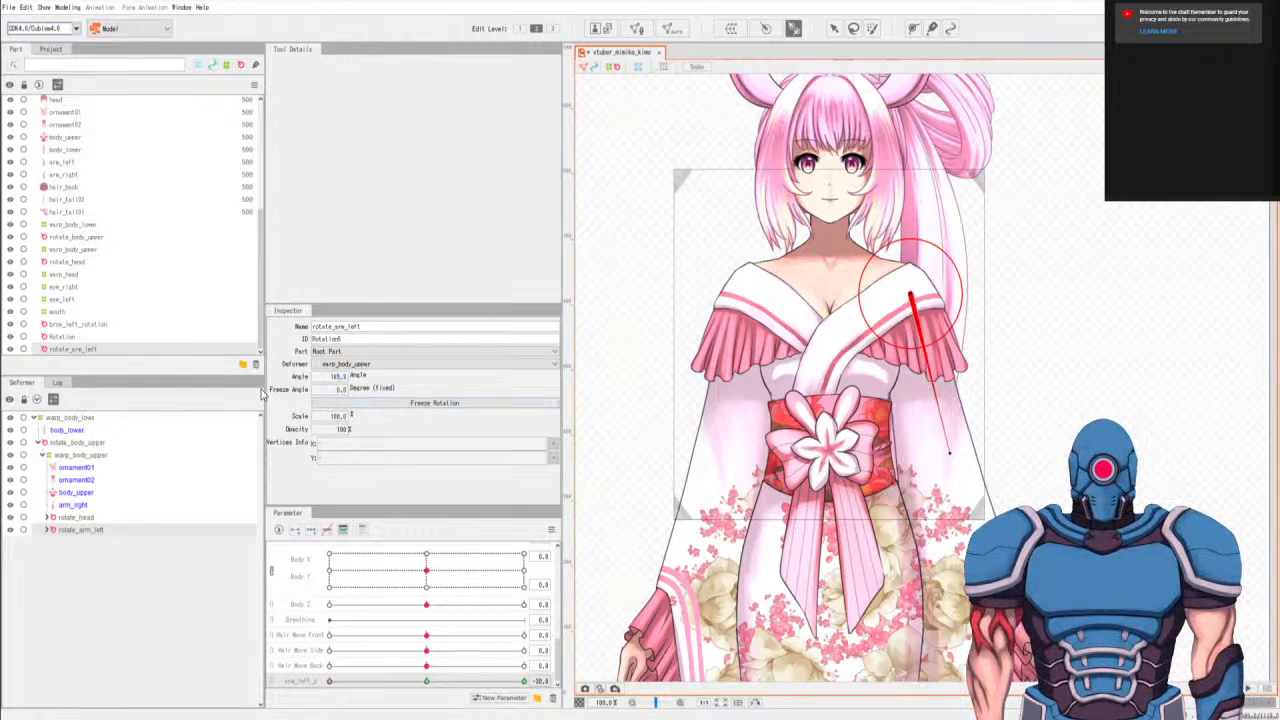
Set the rotate_arm_left angle to about 170 degrees at the minimum of arm_left_z.
click(338, 376)
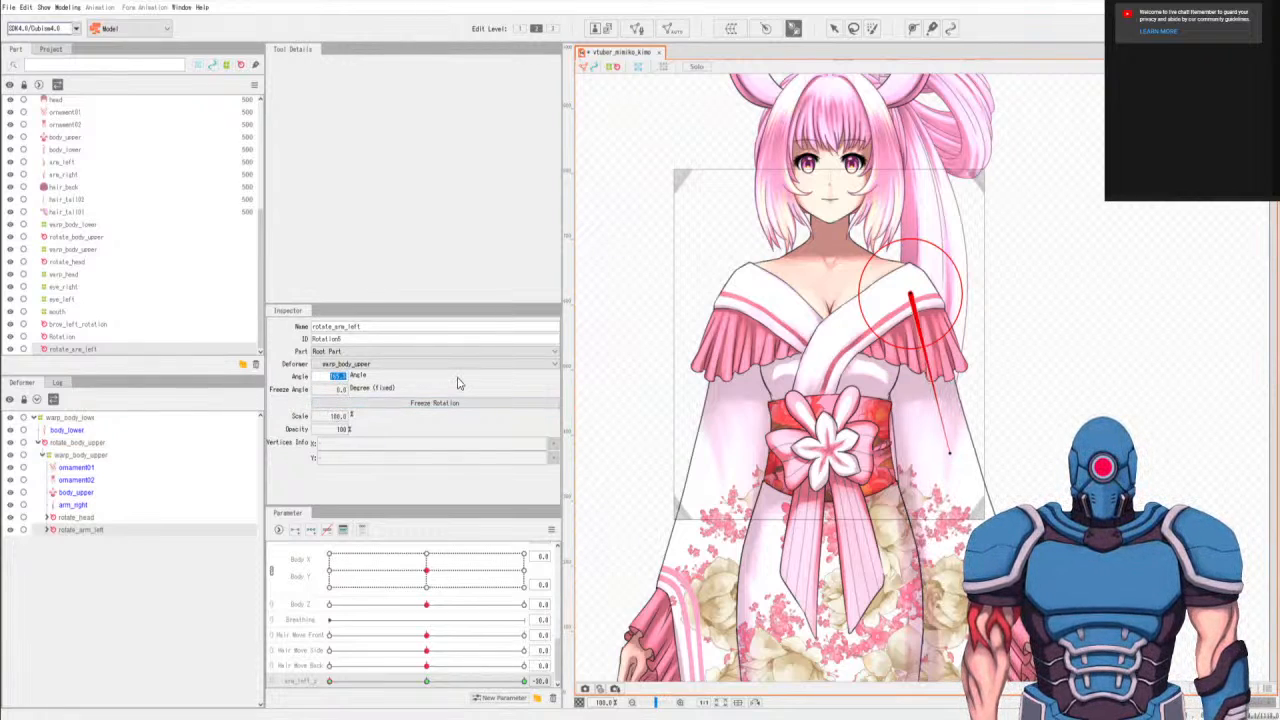
key(Left)
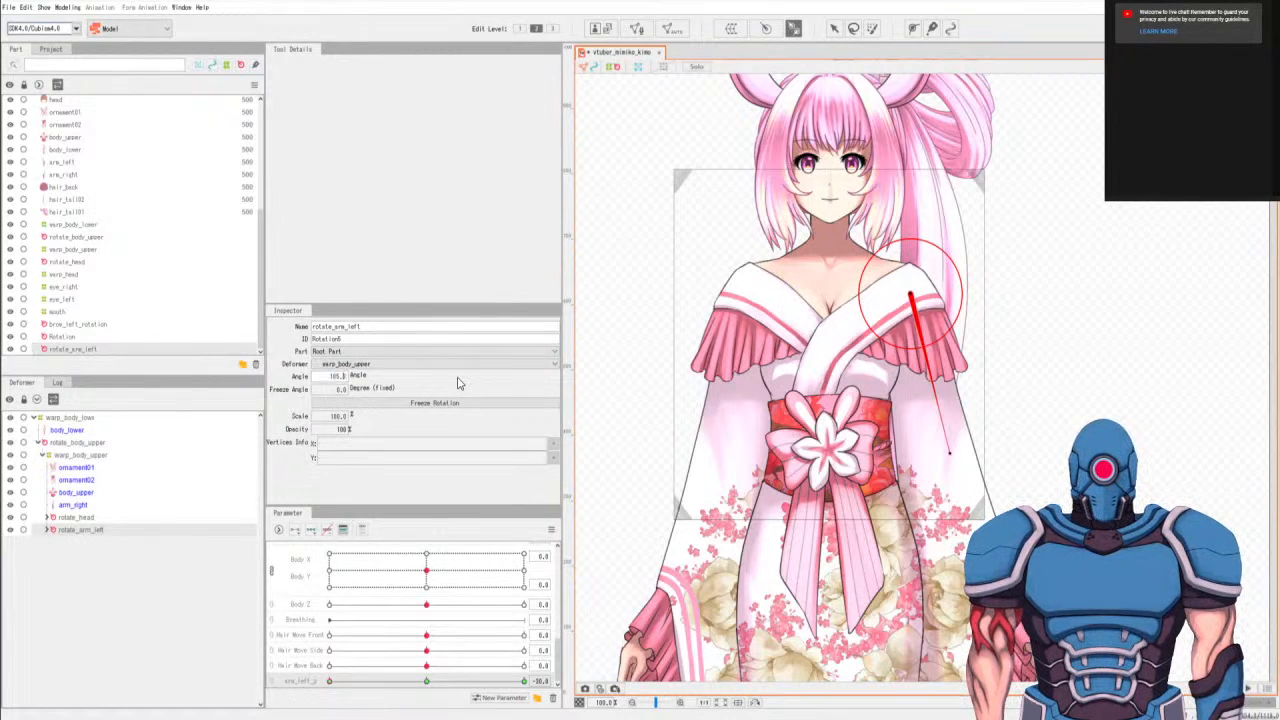
key(shift+Left)
key(shift+Left)
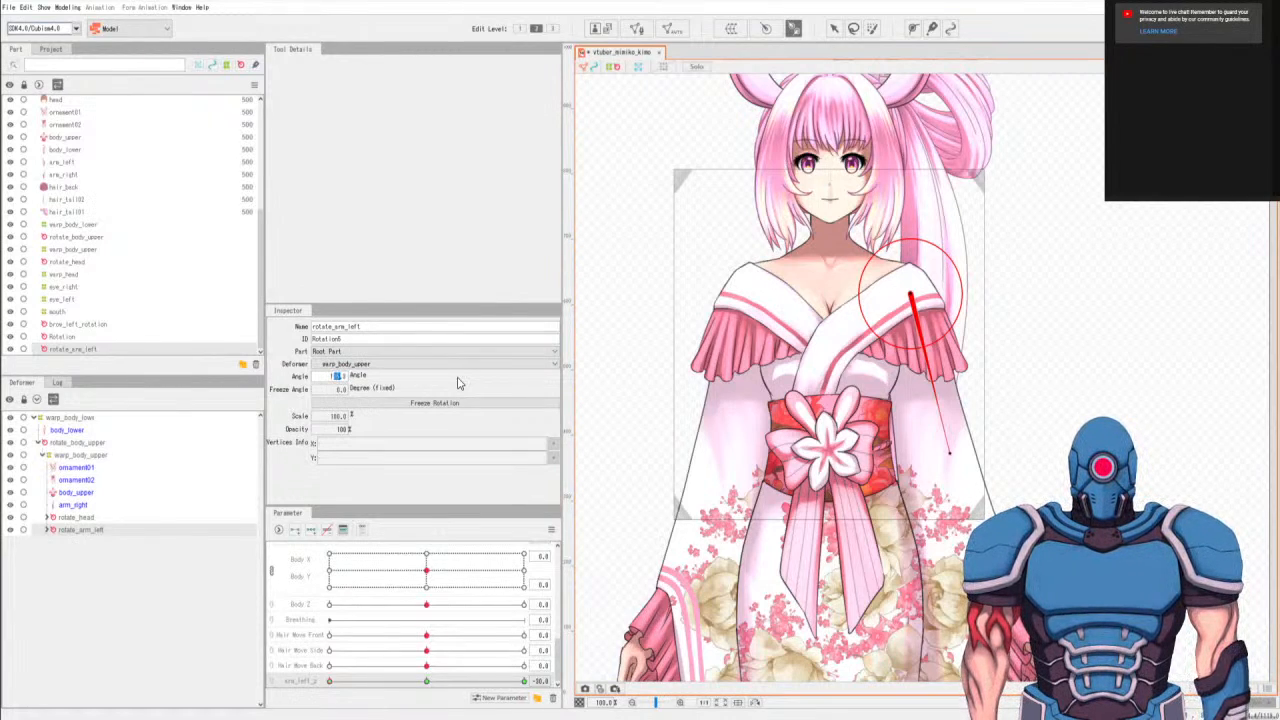
text(70)
key(Return)
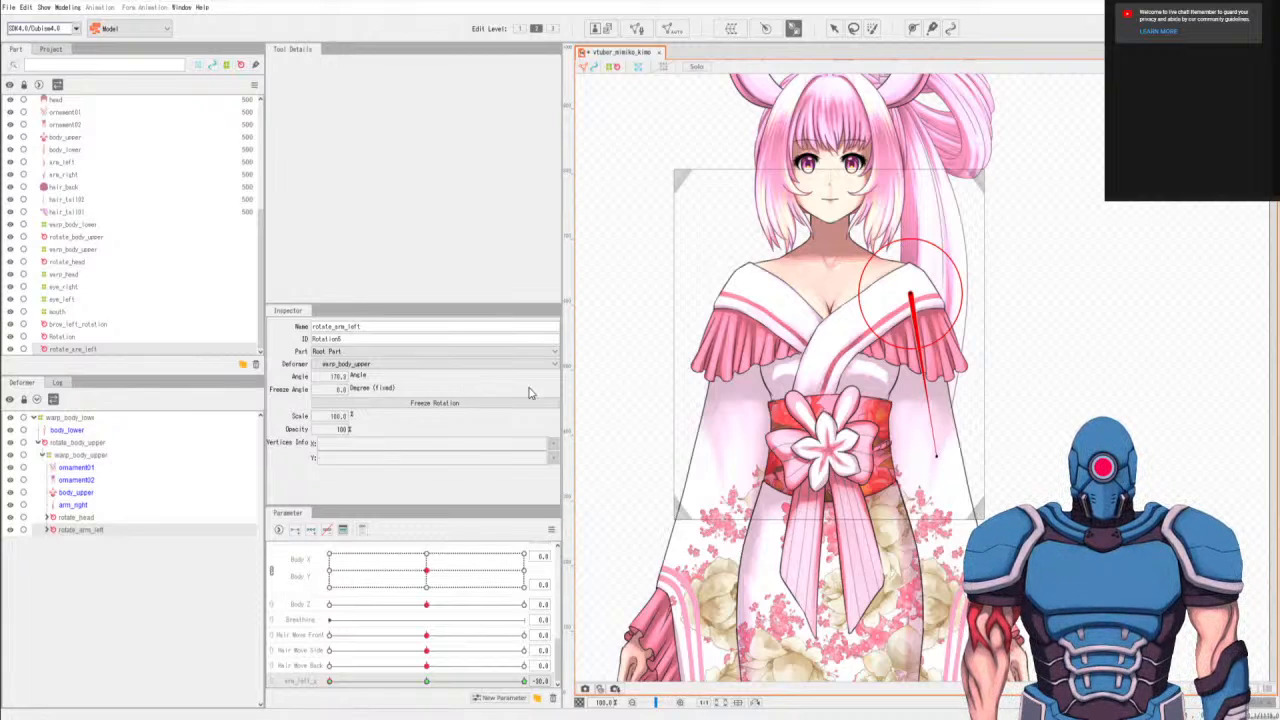
Set the rotate_arm_left angle to about 169 degrees at the minimum of arm_left_z.
double_click(340, 376)
key(Right)
text(69)
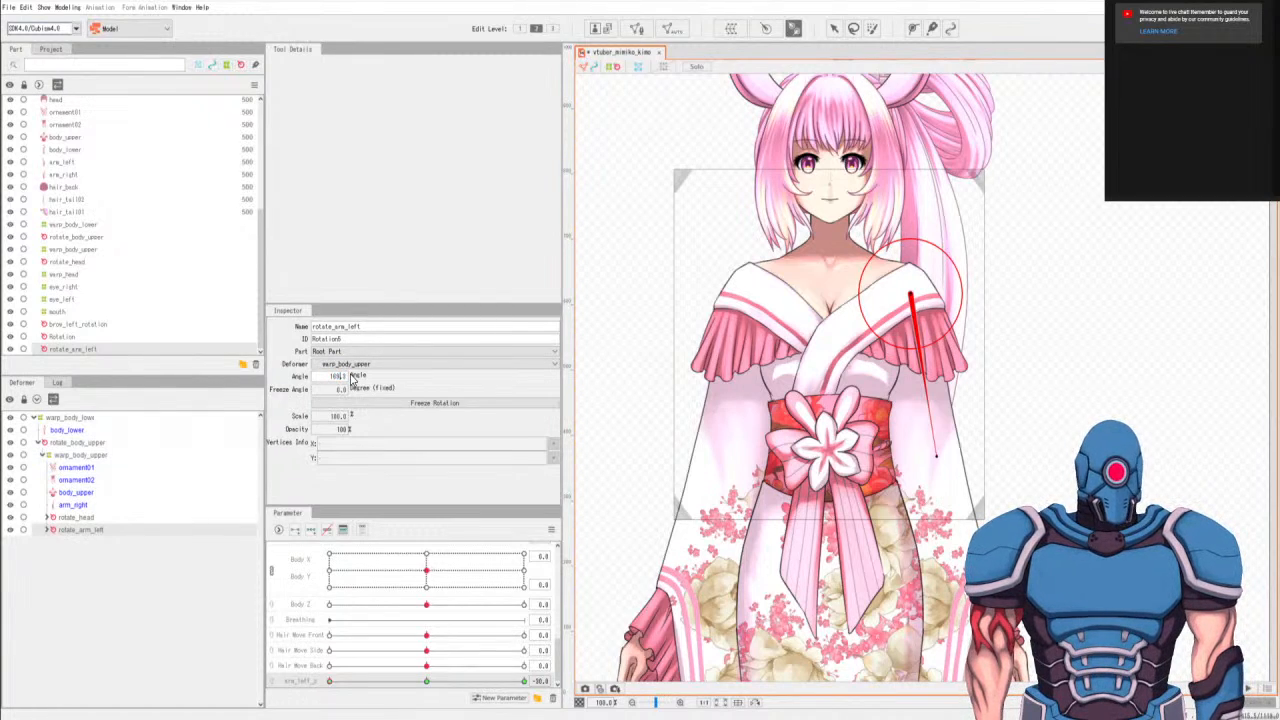
key(Return)
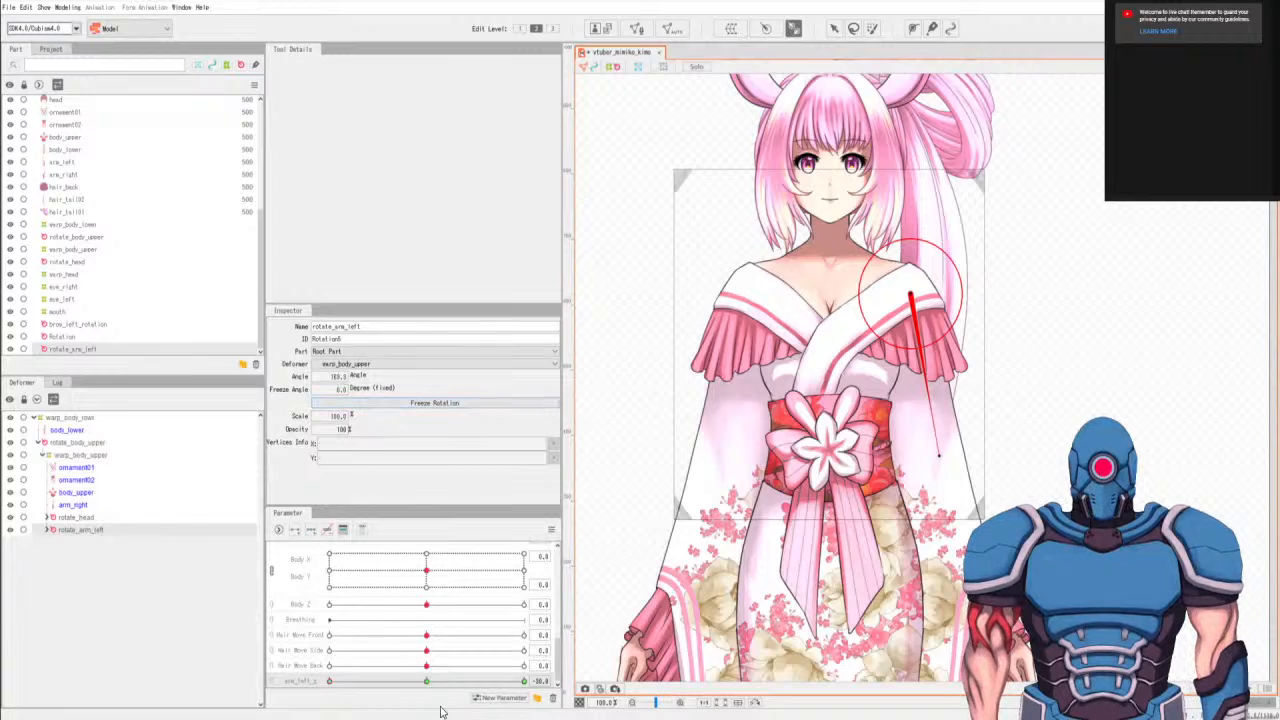
Set the rotate_arm_left angle to about 167 degrees at the maximum of arm_left_z, and return the parameter to 0.0.
drag(427, 682, 524, 684)
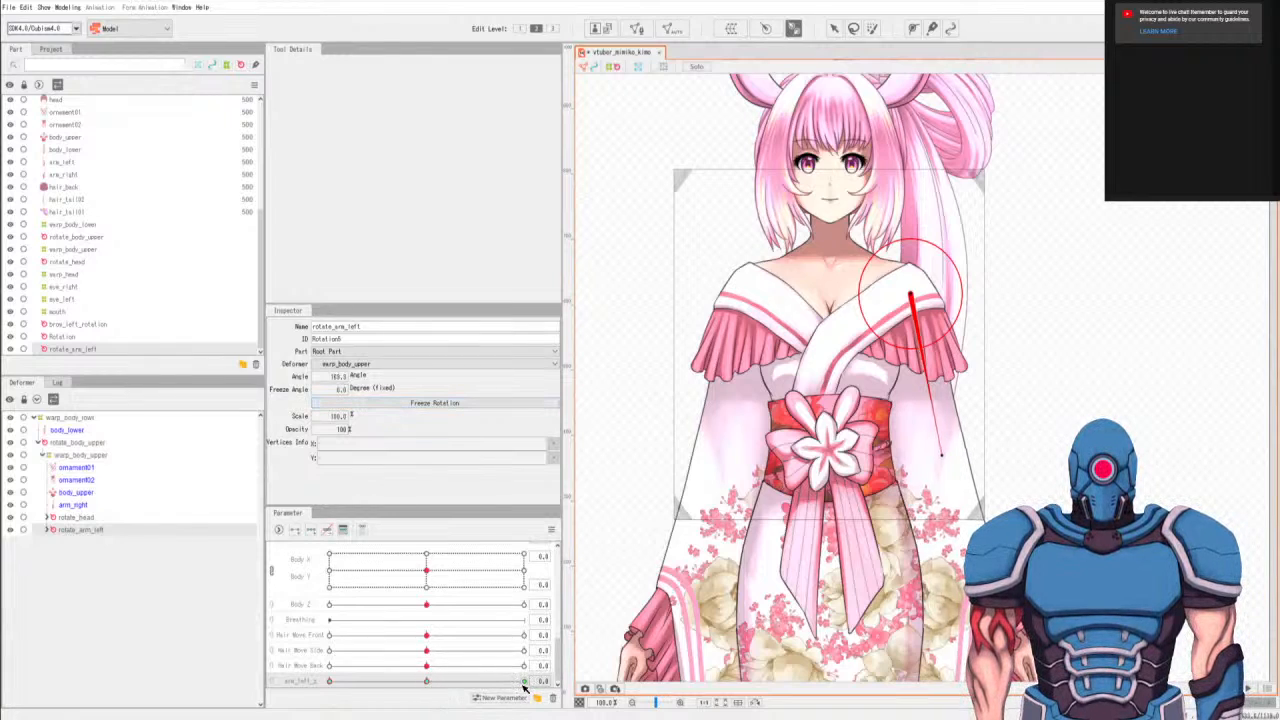
double_click(338, 376)
click(338, 378)
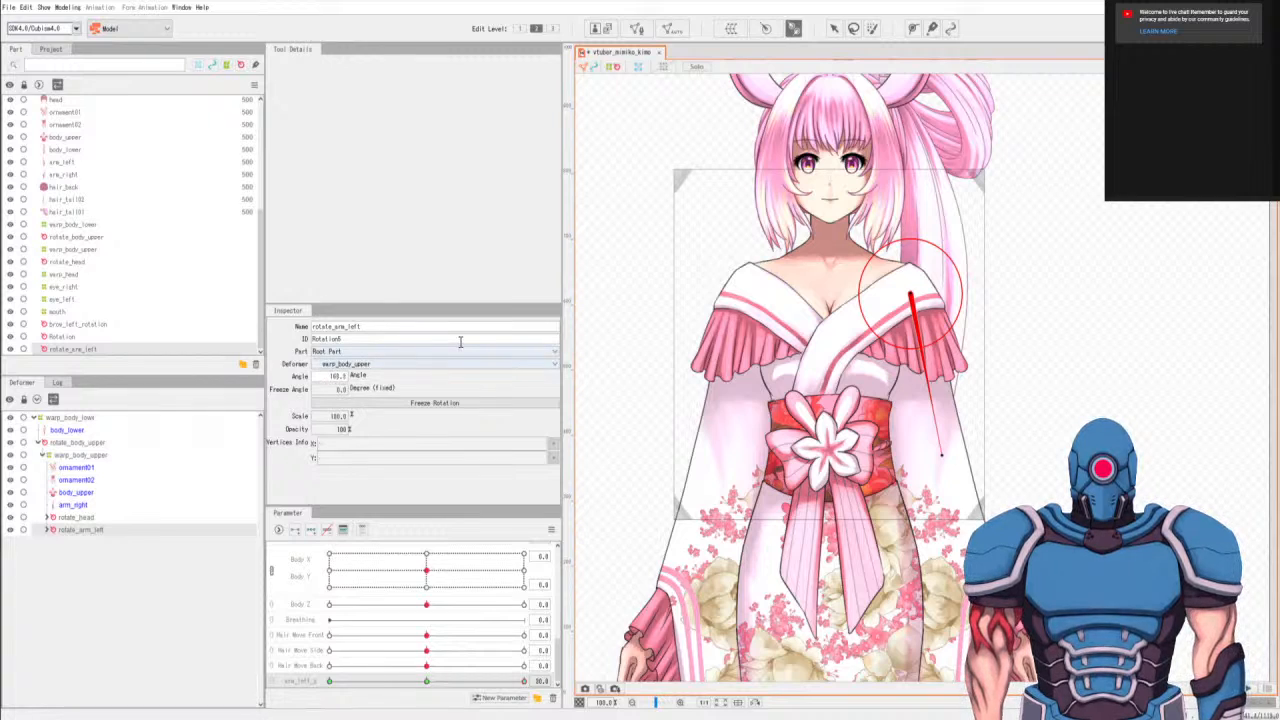
key(Return)
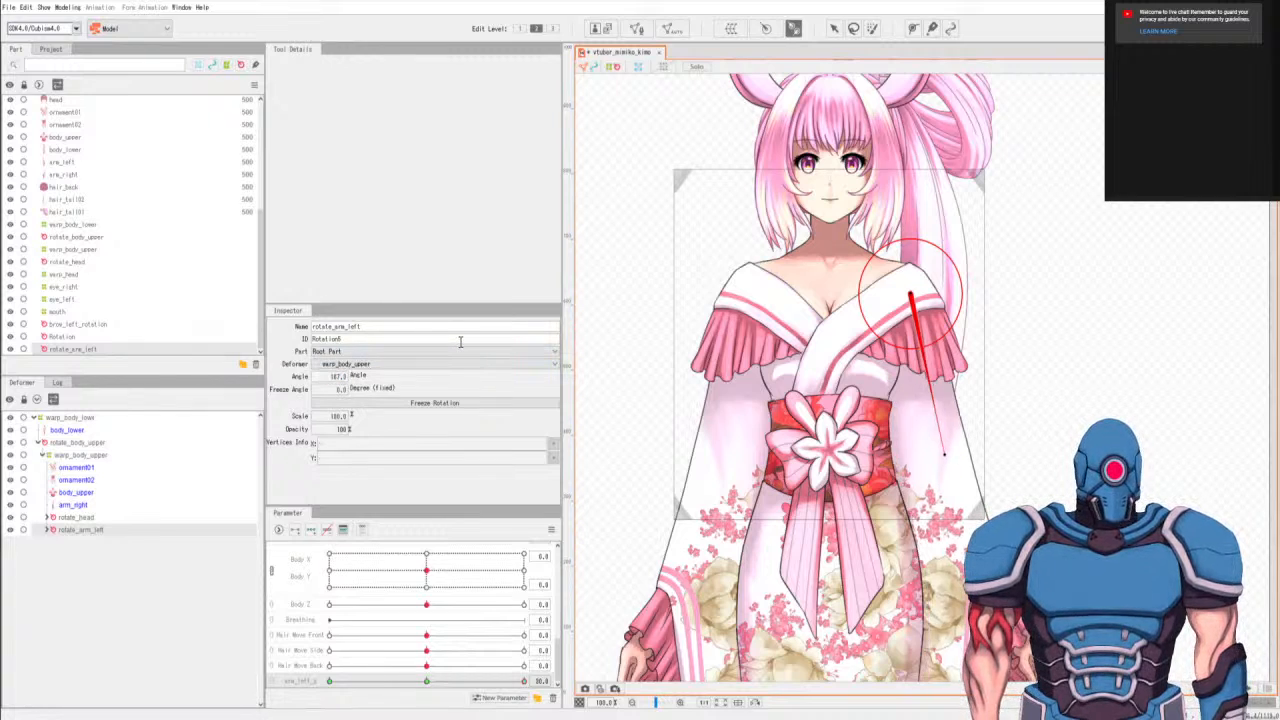
click(428, 683)
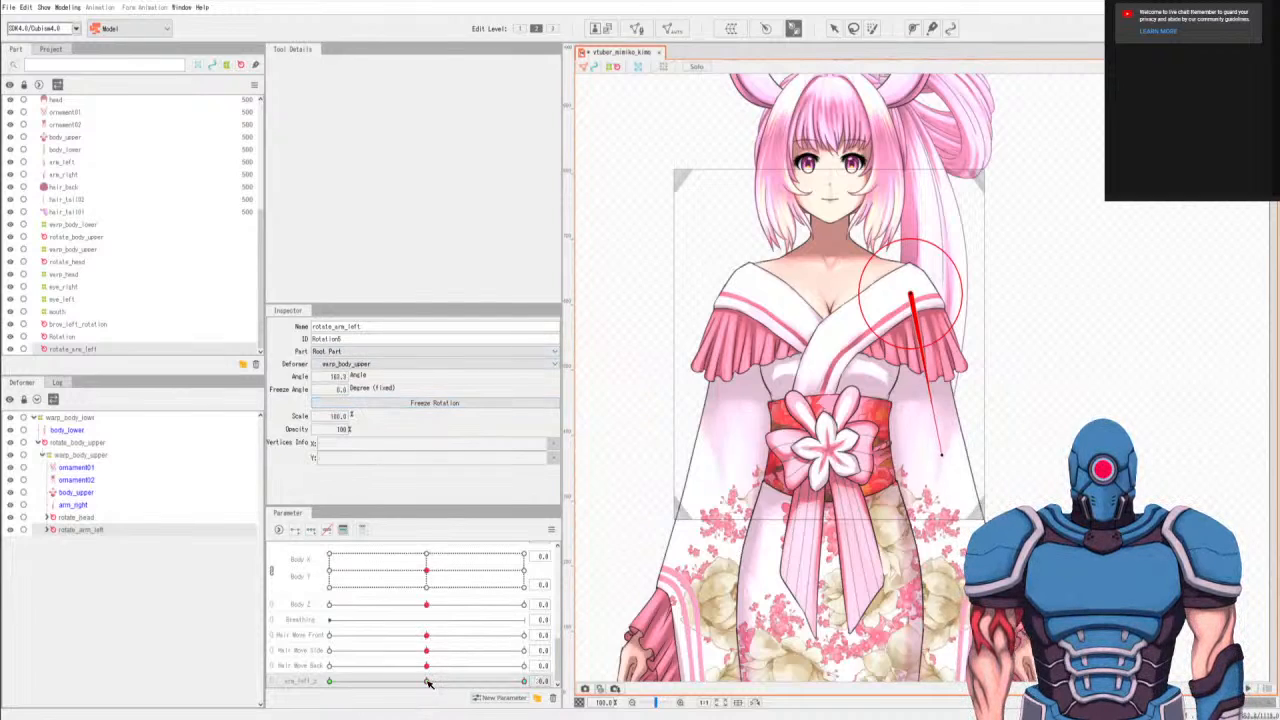
Select the arm_right mesh and add an arm_right_z parameter for it.
click(73, 505)
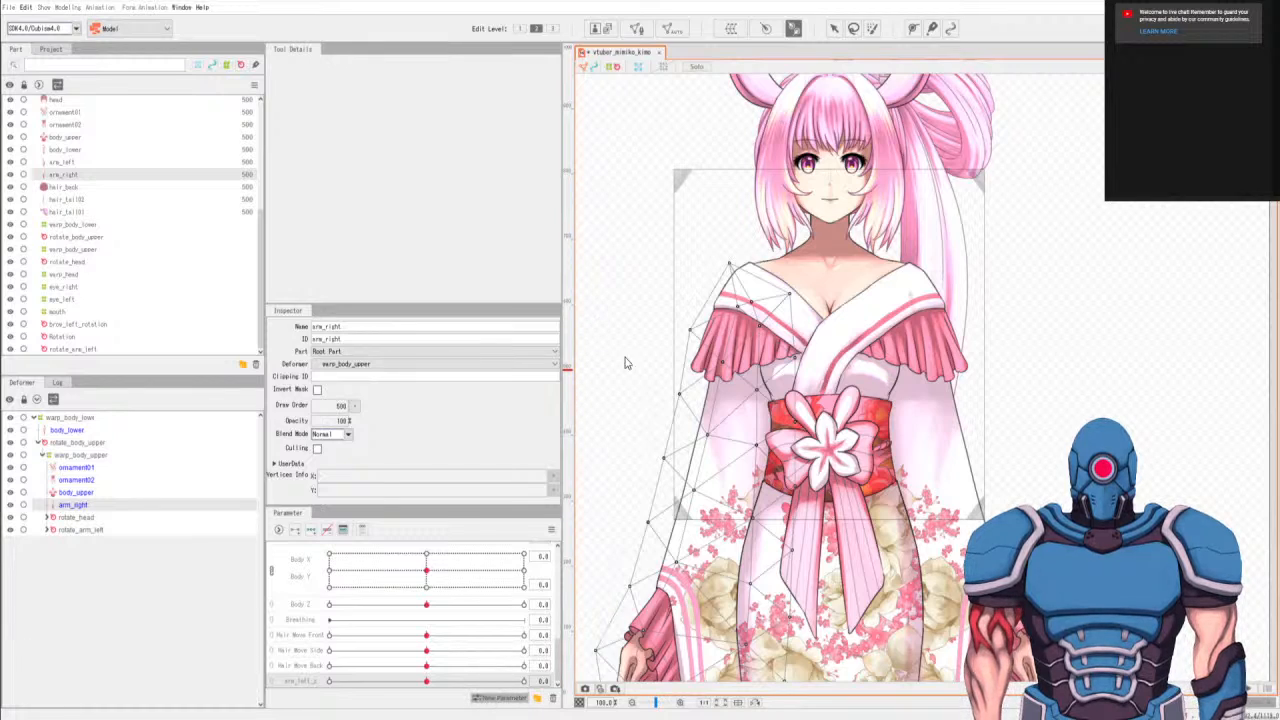
click(604, 279)
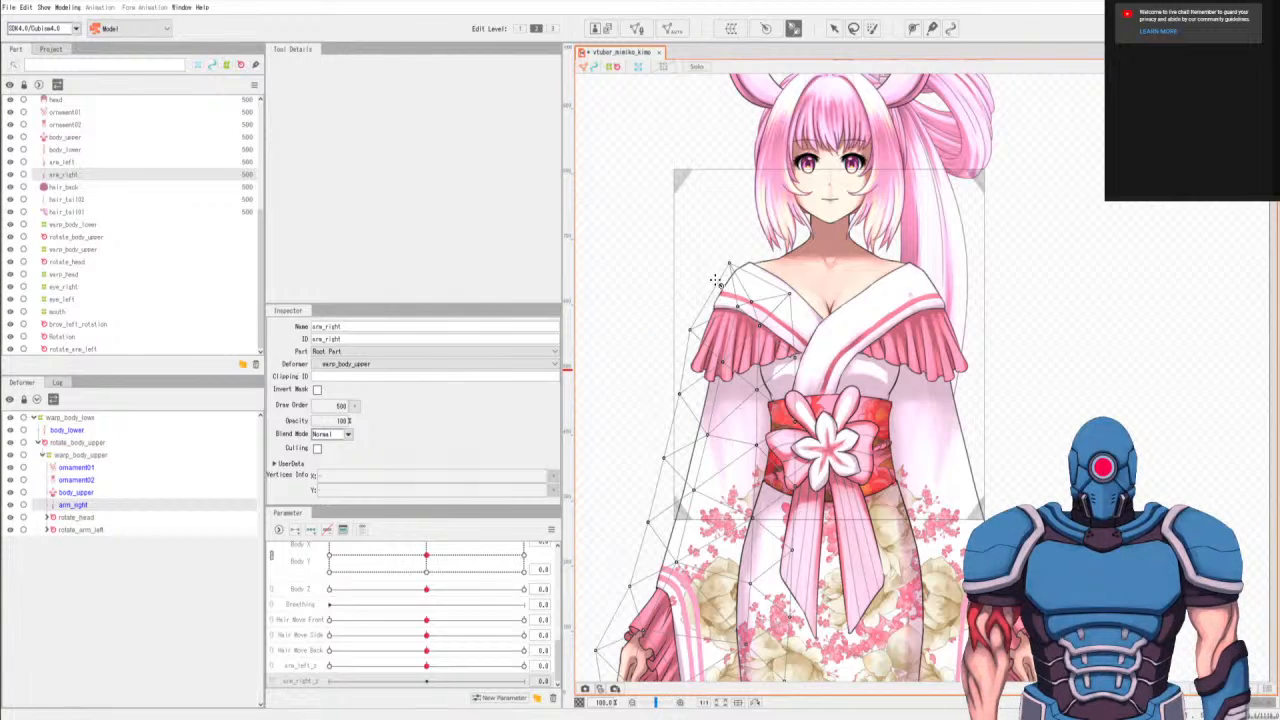
click(792, 28)
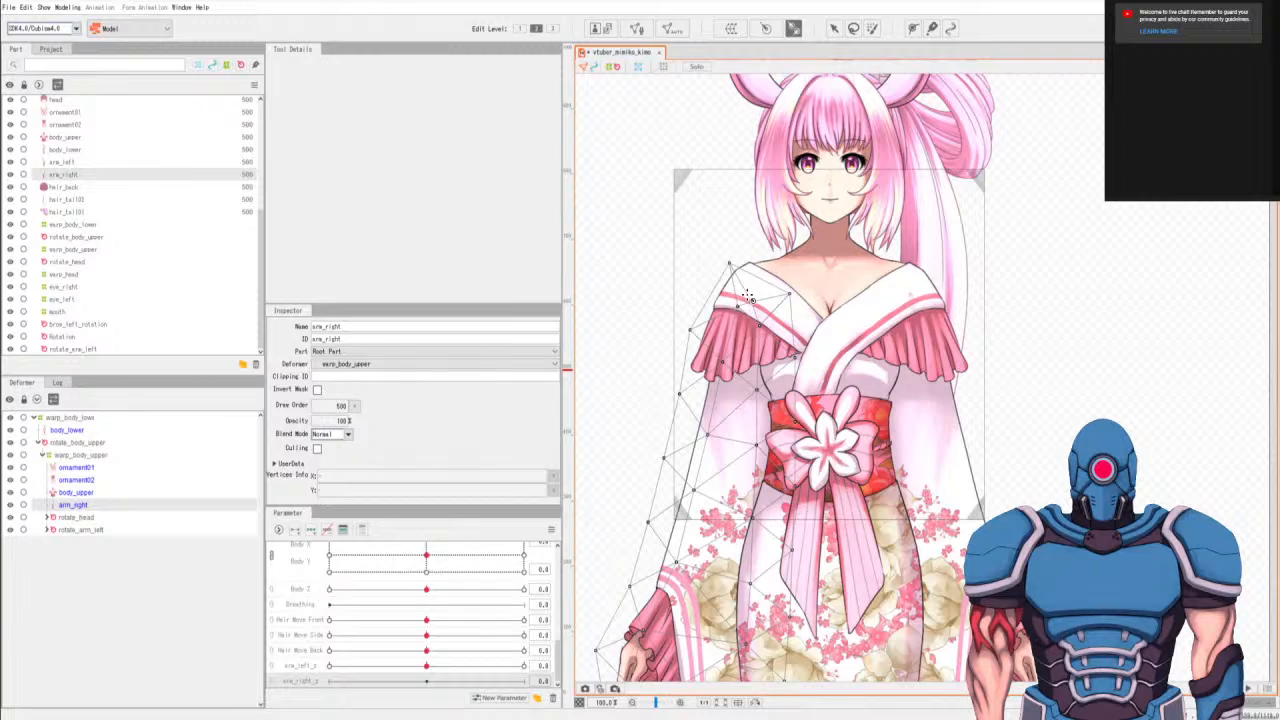
Draw a rotation deformer for arm_right from the right shoulder down the upper arm, redrawing it once for better placement.
drag(748, 297, 725, 439)
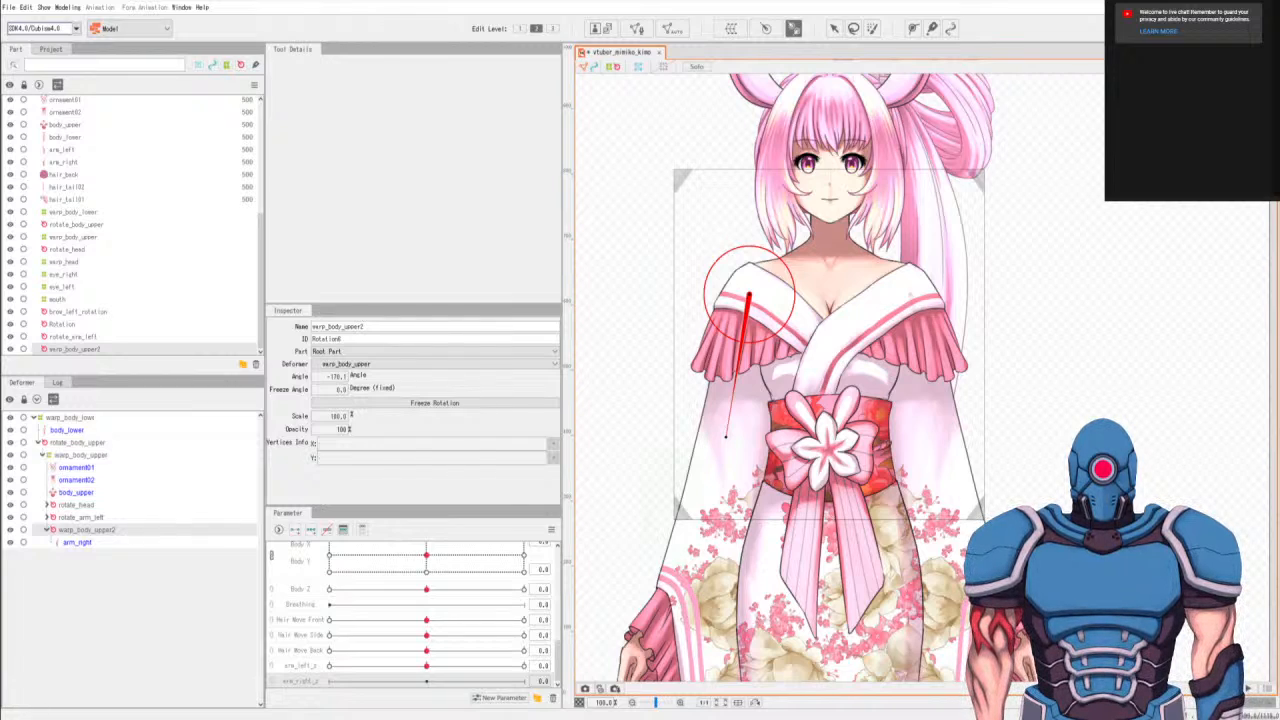
key(ctrl+z)
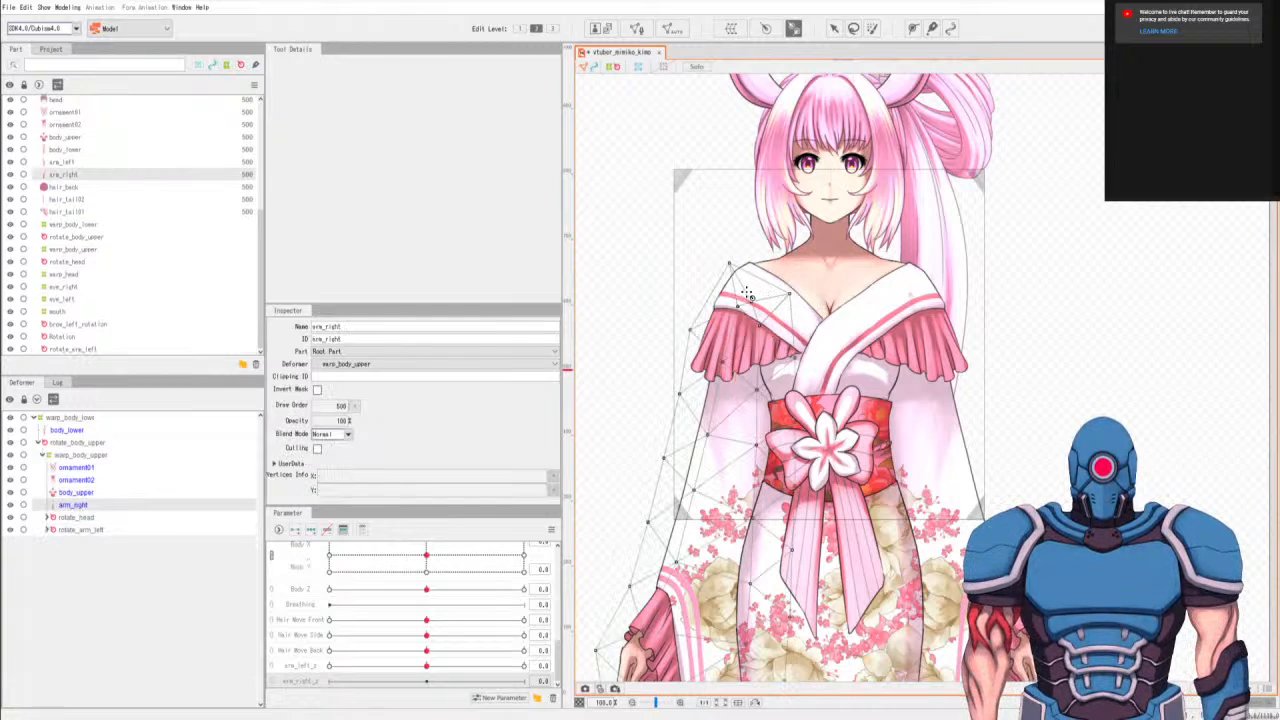
drag(749, 293, 719, 443)
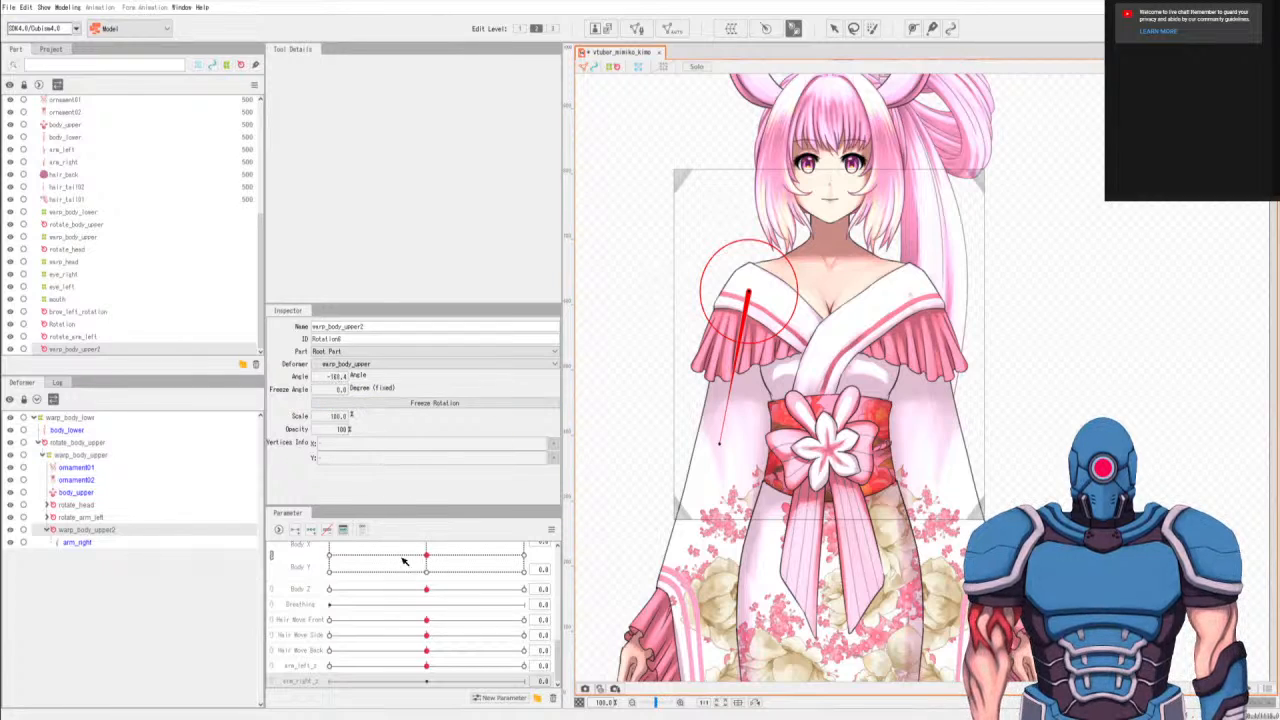
Add three keys to arm_right_z and set the arm_right rotation deformer's angle to about -169 degrees at the parameter's minimum.
click(312, 532)
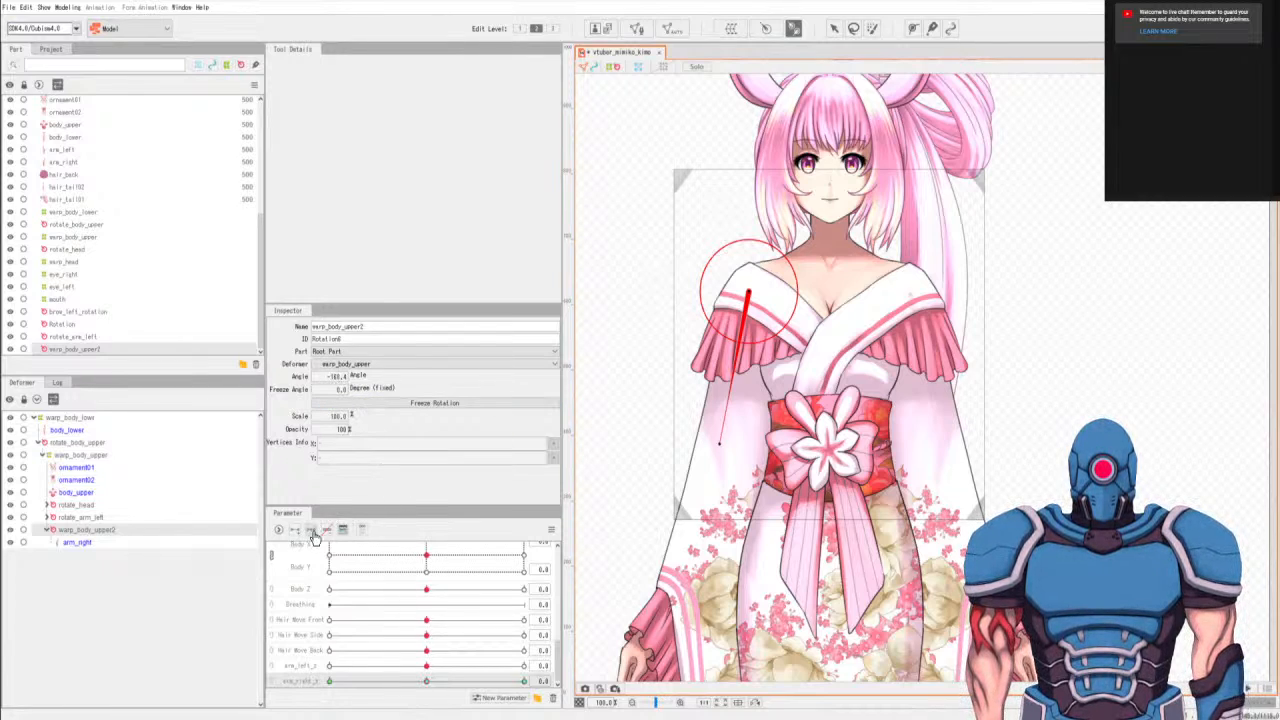
double_click(340, 376)
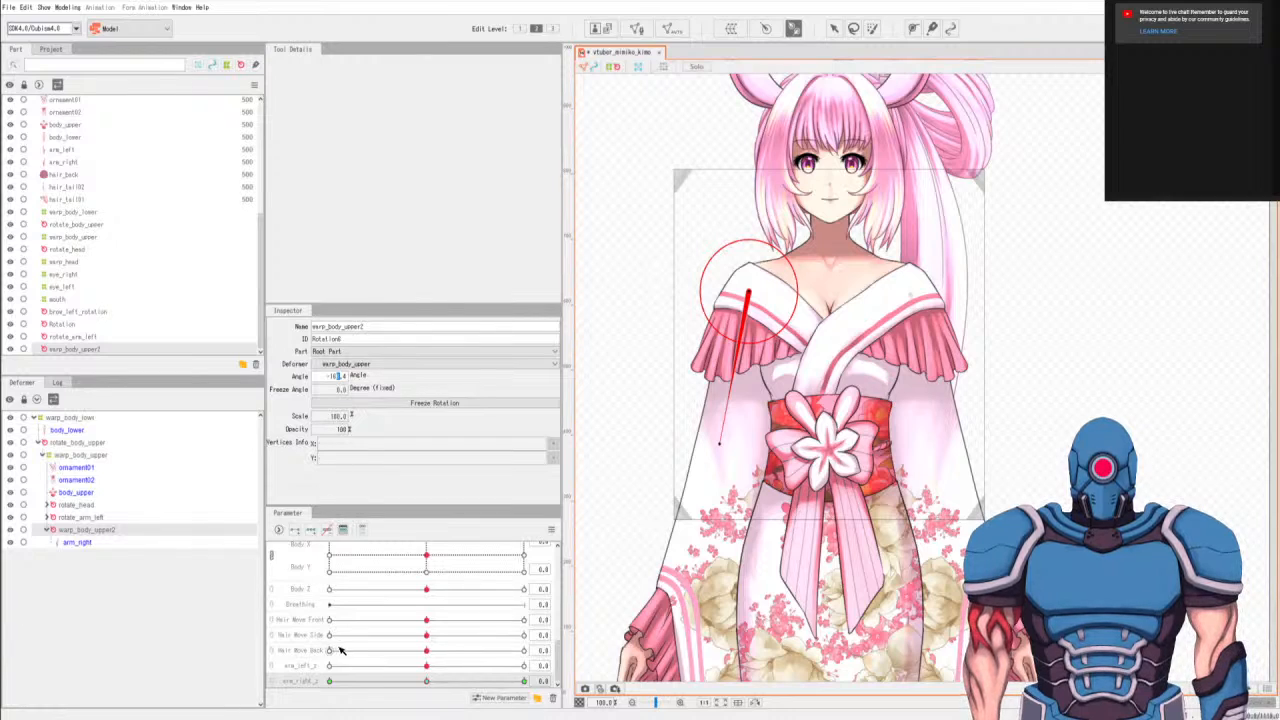
click(334, 682)
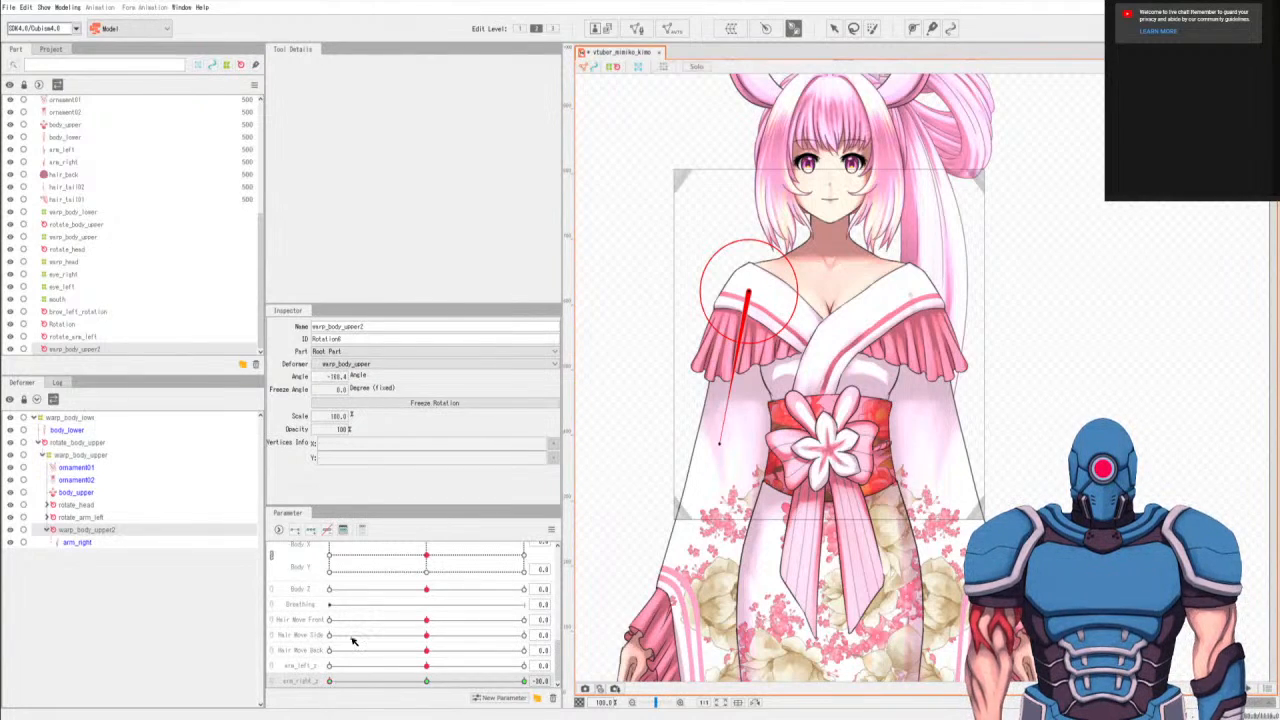
double_click(338, 377)
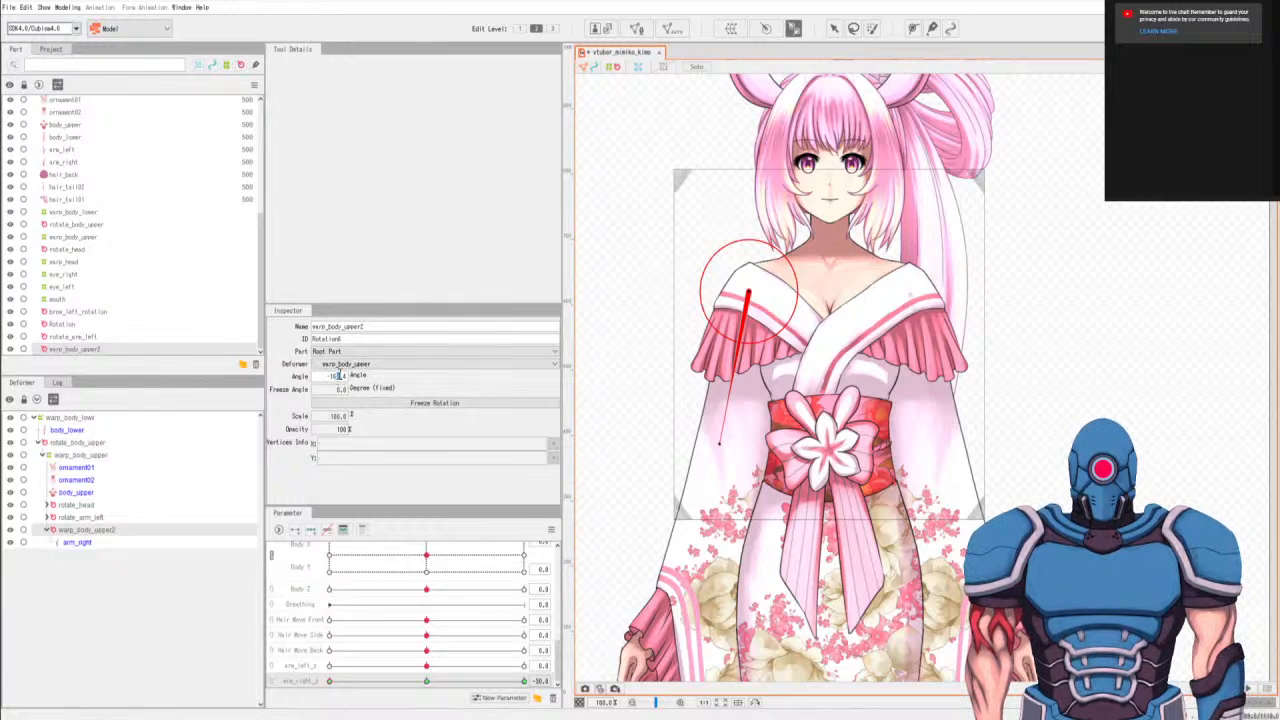
click(337, 404)
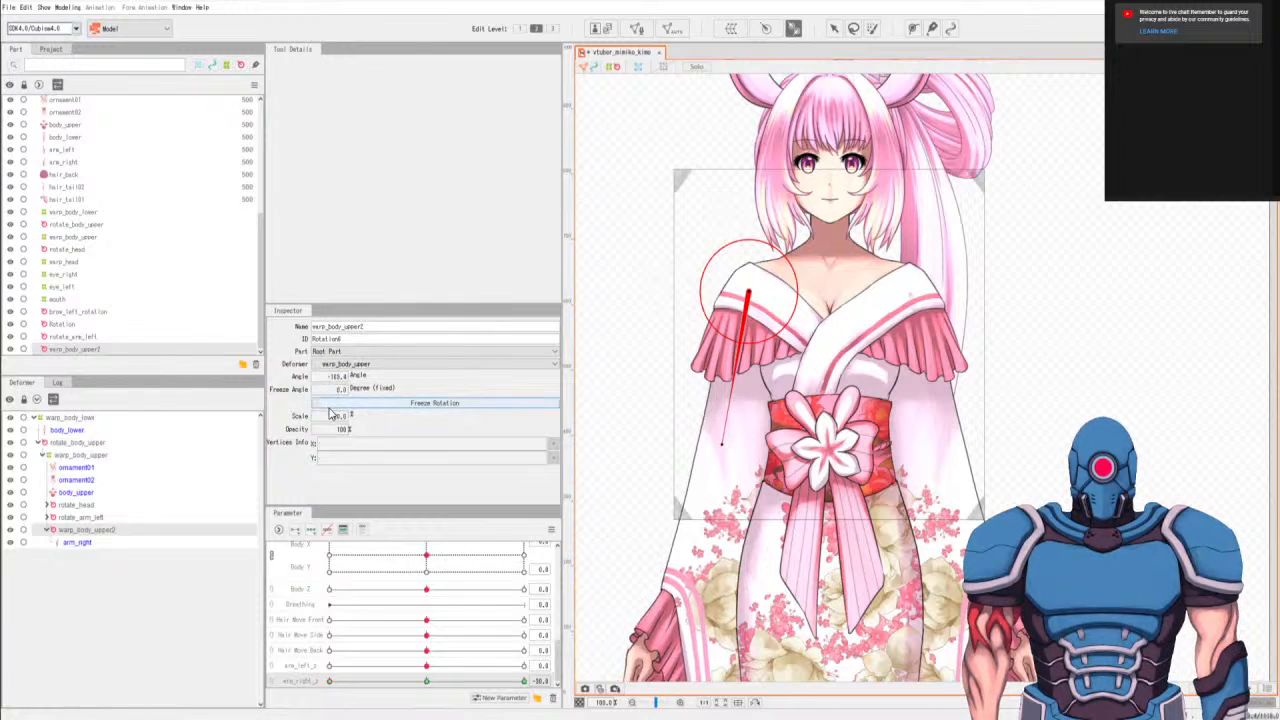
Set the arm_right rotation deformer's angle to about -167 degrees at the maximum of arm_right_z, and return the parameter to 0.0.
click(524, 681)
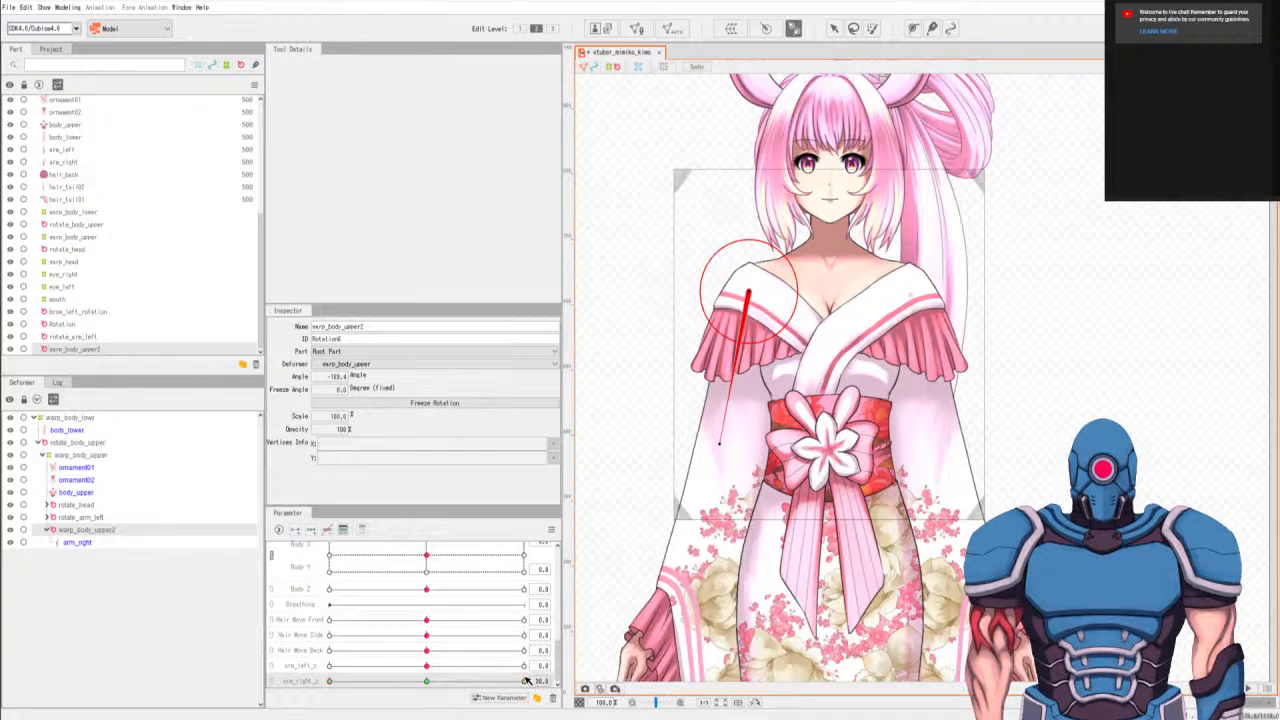
double_click(331, 377)
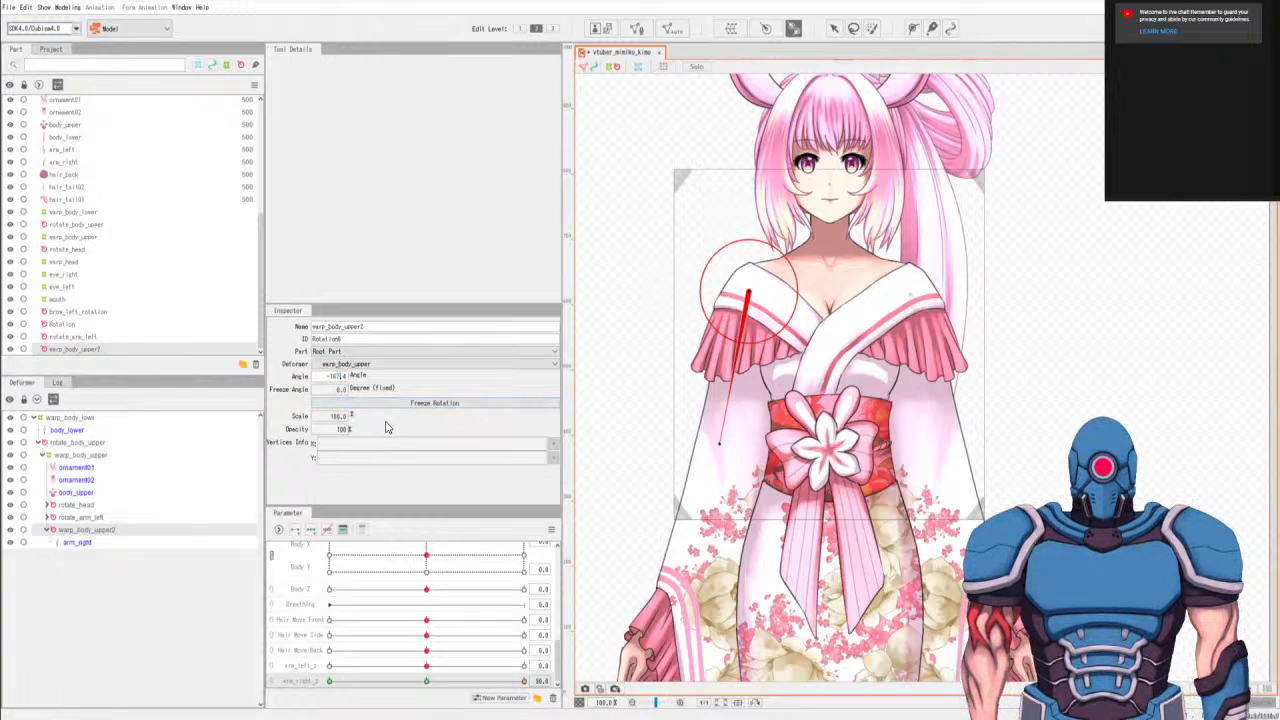
key(Return)
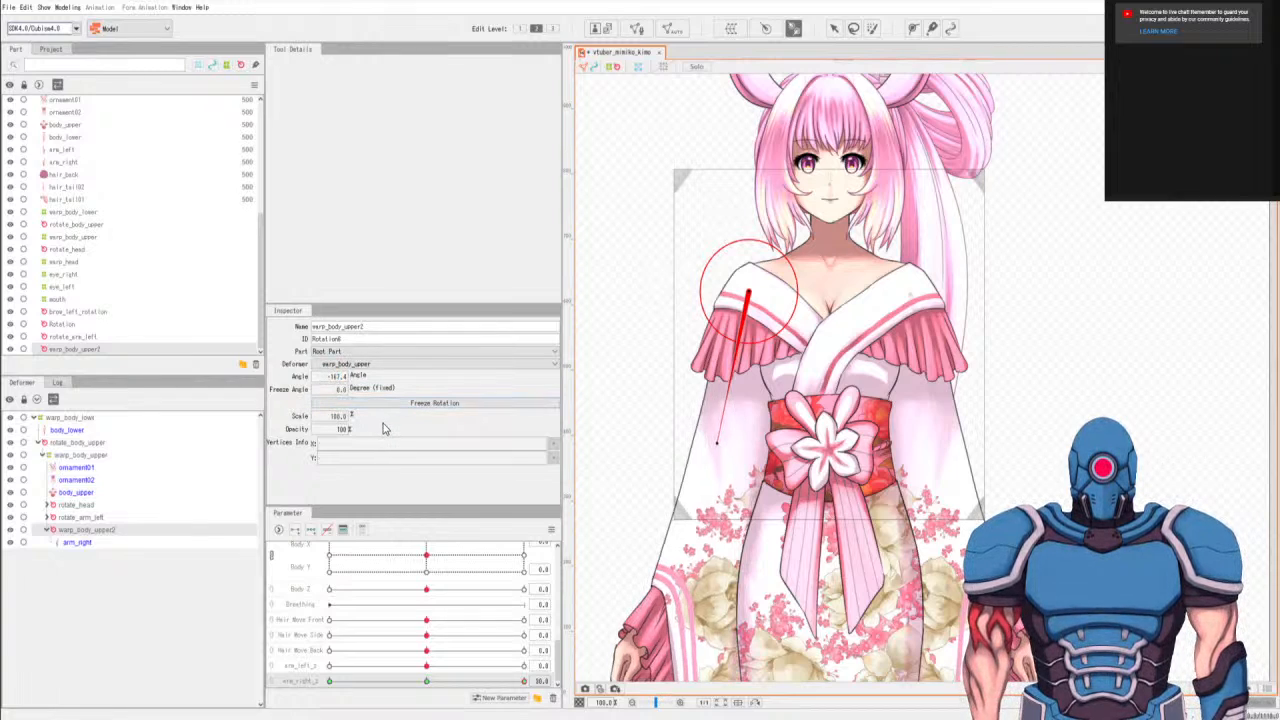
click(430, 684)
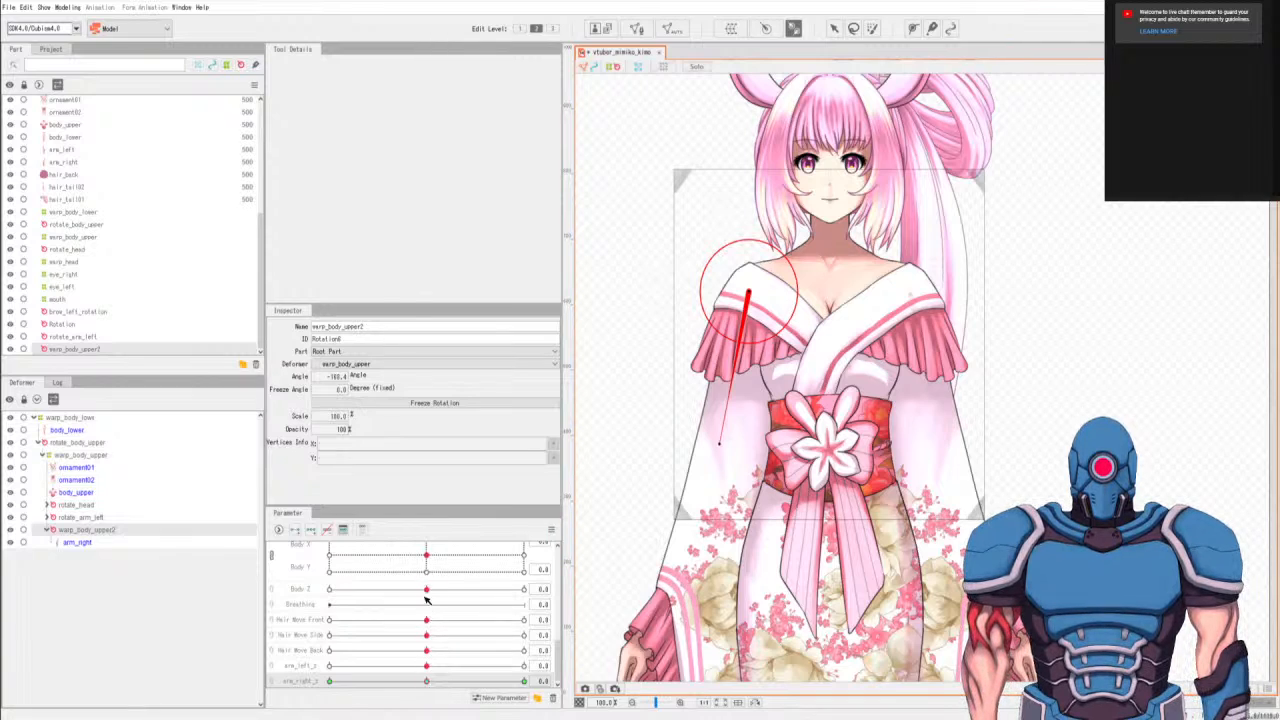
key(ctrl+z)
drag(556, 703, 640, 718)
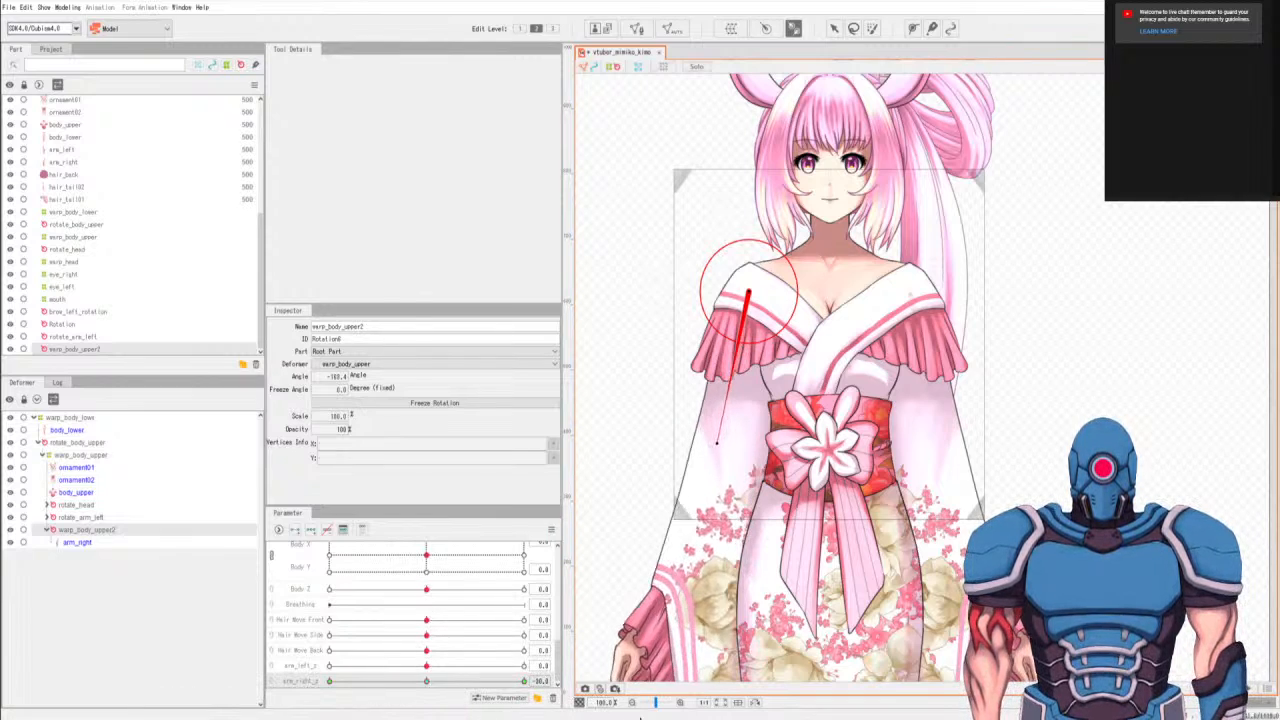
click(427, 683)
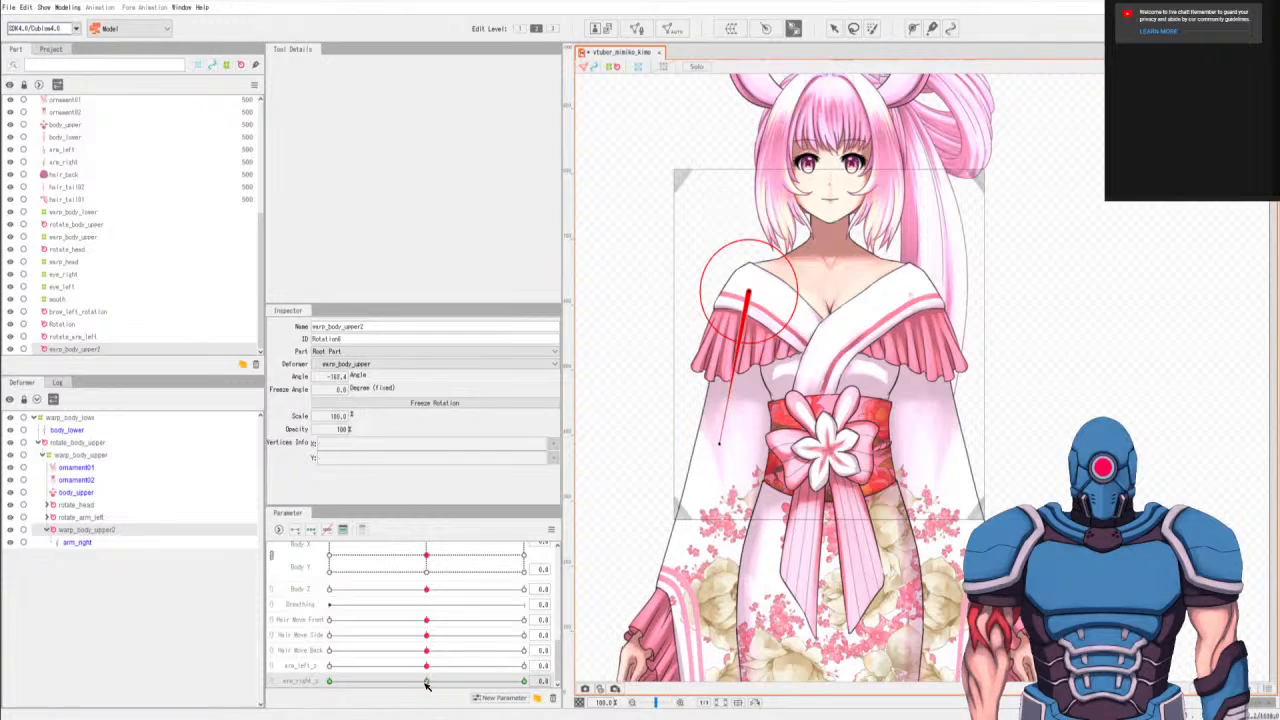
Collapse the right arm's rotation deformer in the deformer hierarchy and select the warp_body_upper deformer.
click(46, 531)
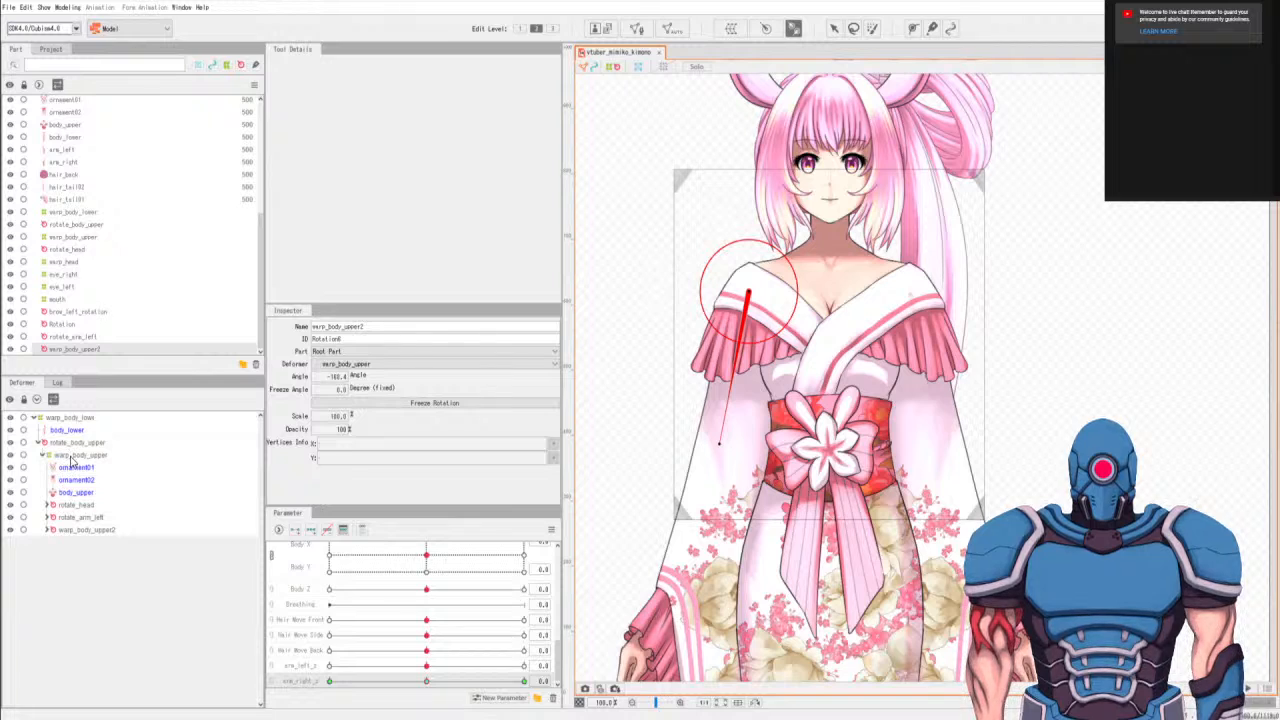
click(72, 458)
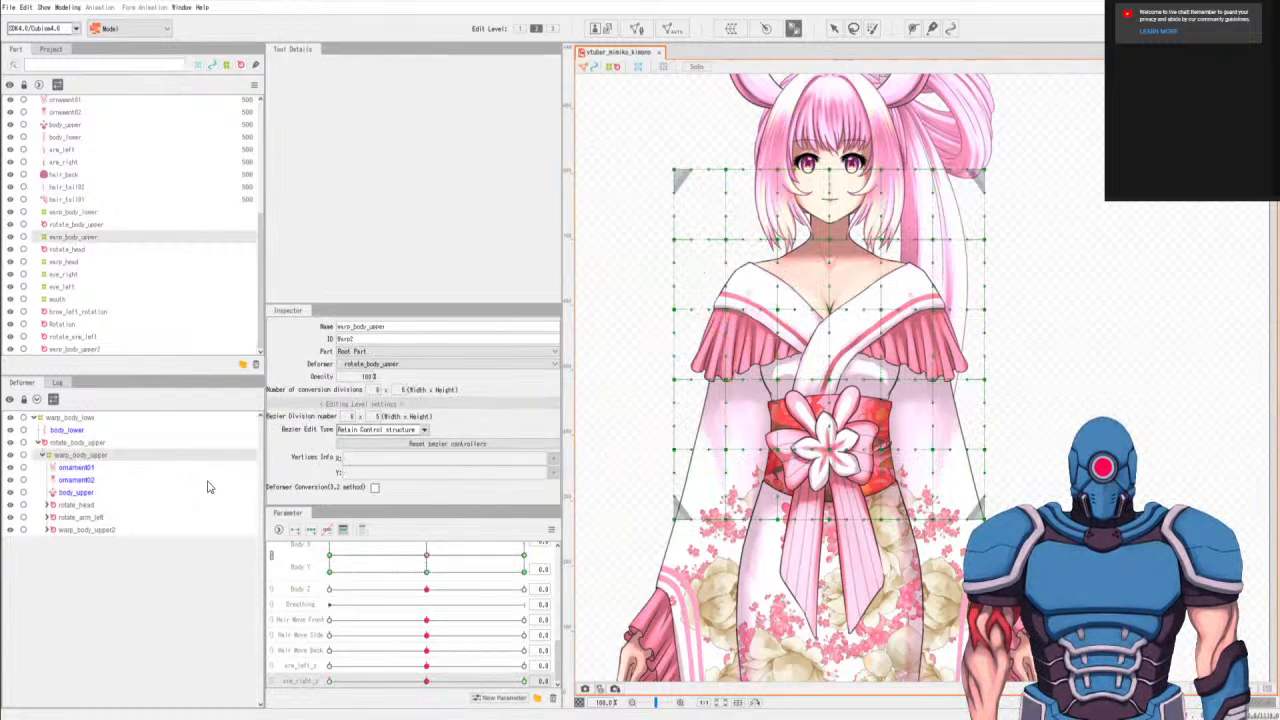
scroll(450, 620, up, 2)
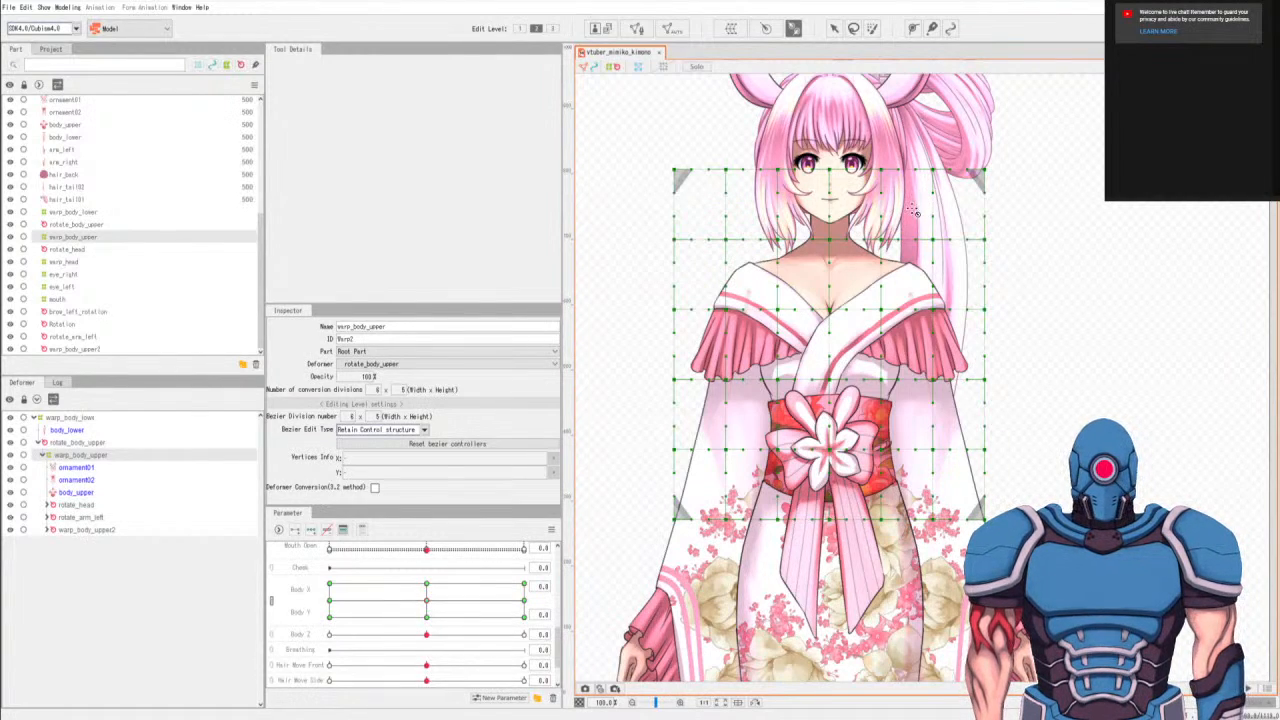
drag(837, 351, 790, 404)
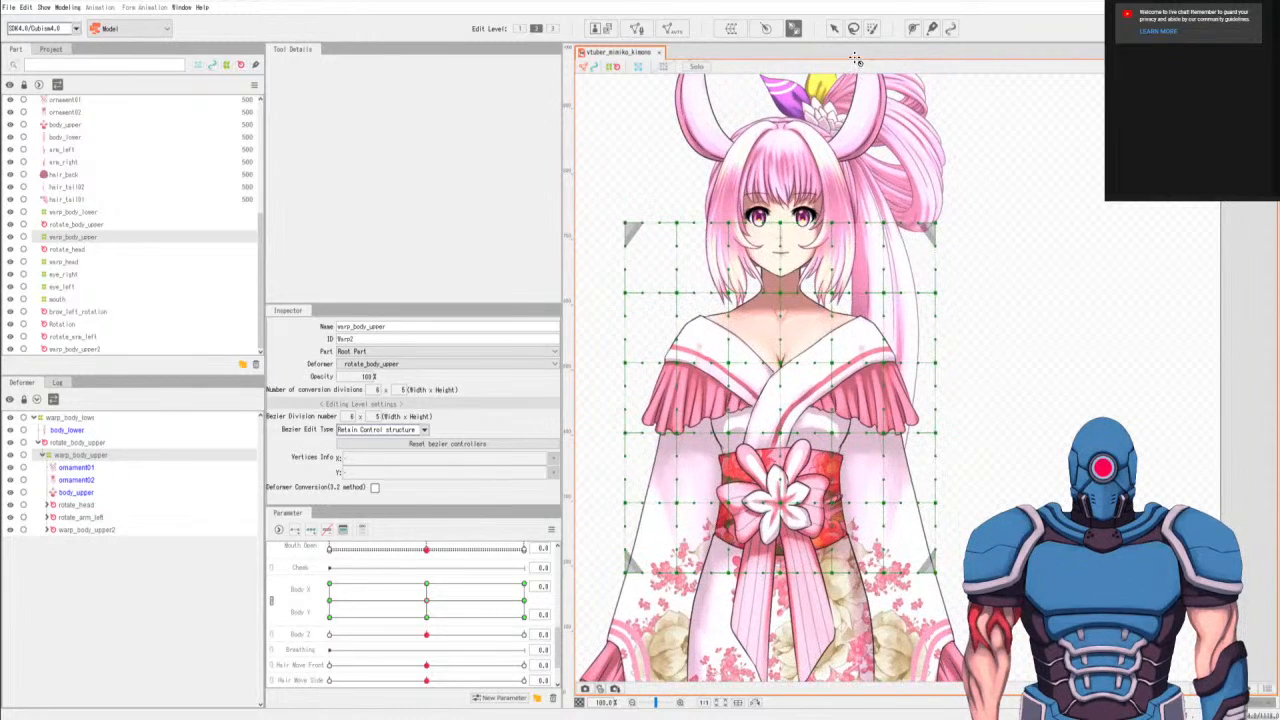
Check the body_upper mesh, return to warp_body_upper, and select its central column of control points over the chest.
click(853, 28)
drag(783, 345, 805, 343)
scroll(805, 343, up, 2)
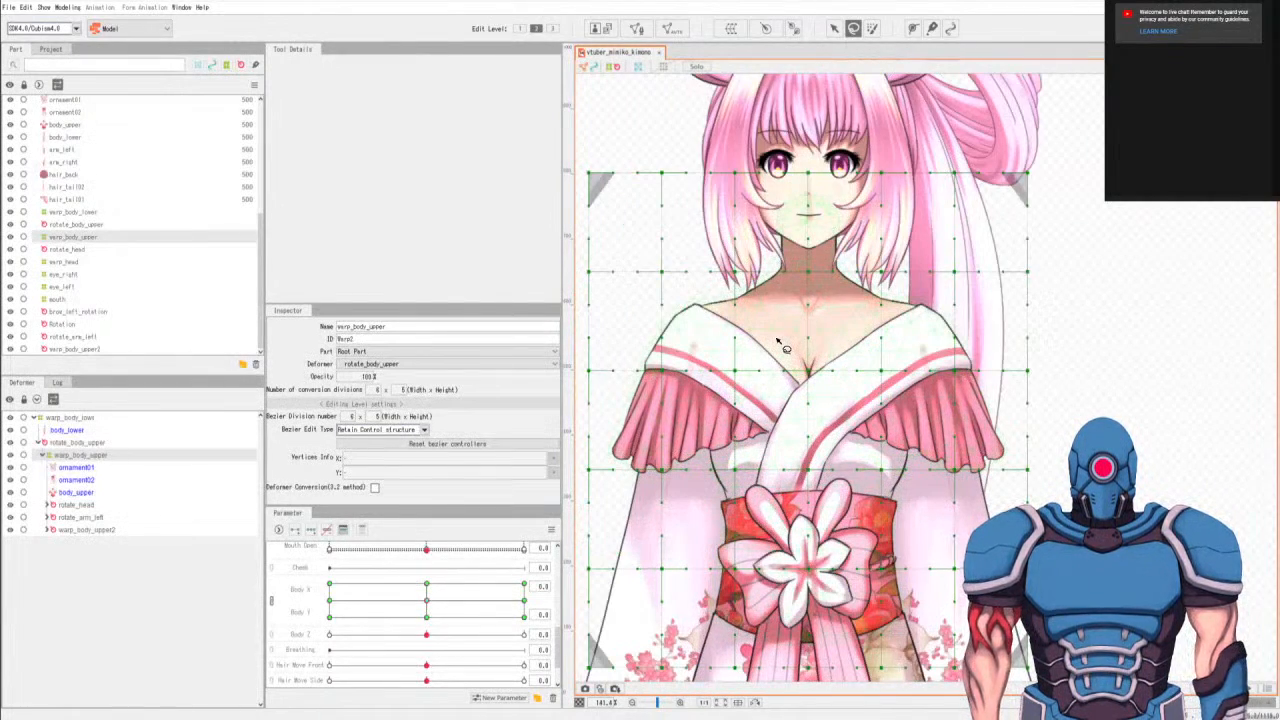
click(76, 492)
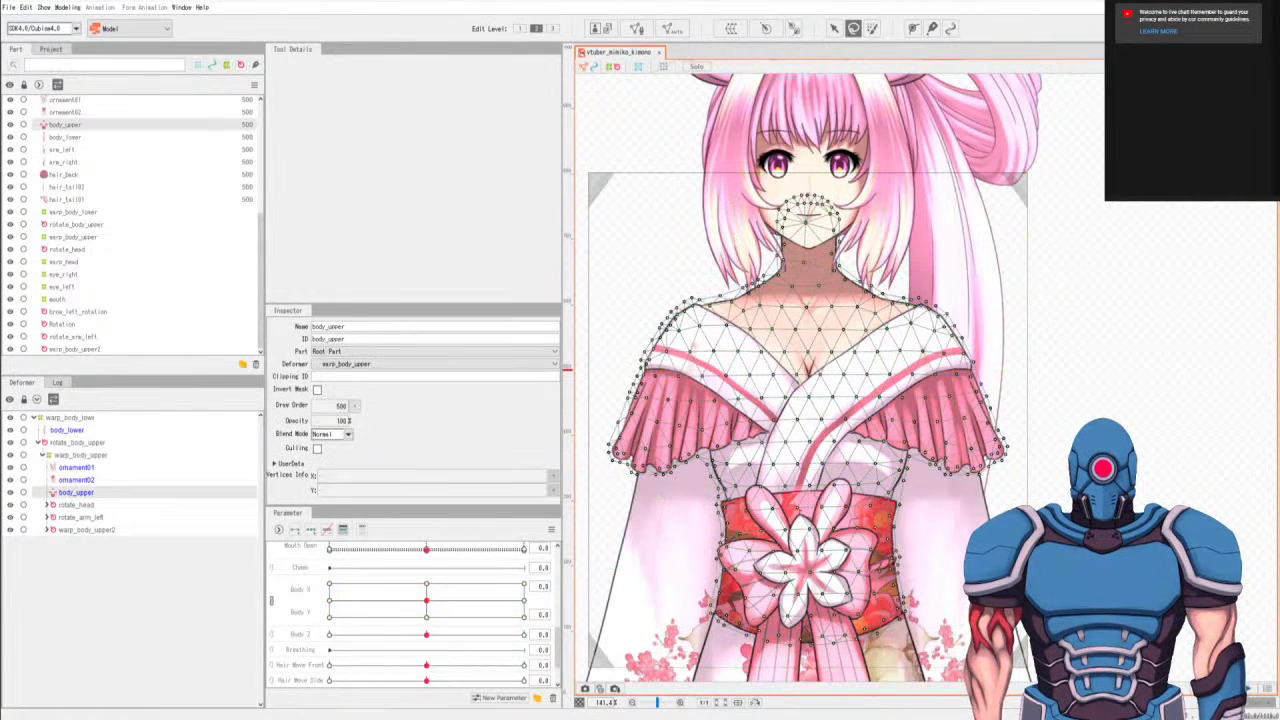
click(80, 454)
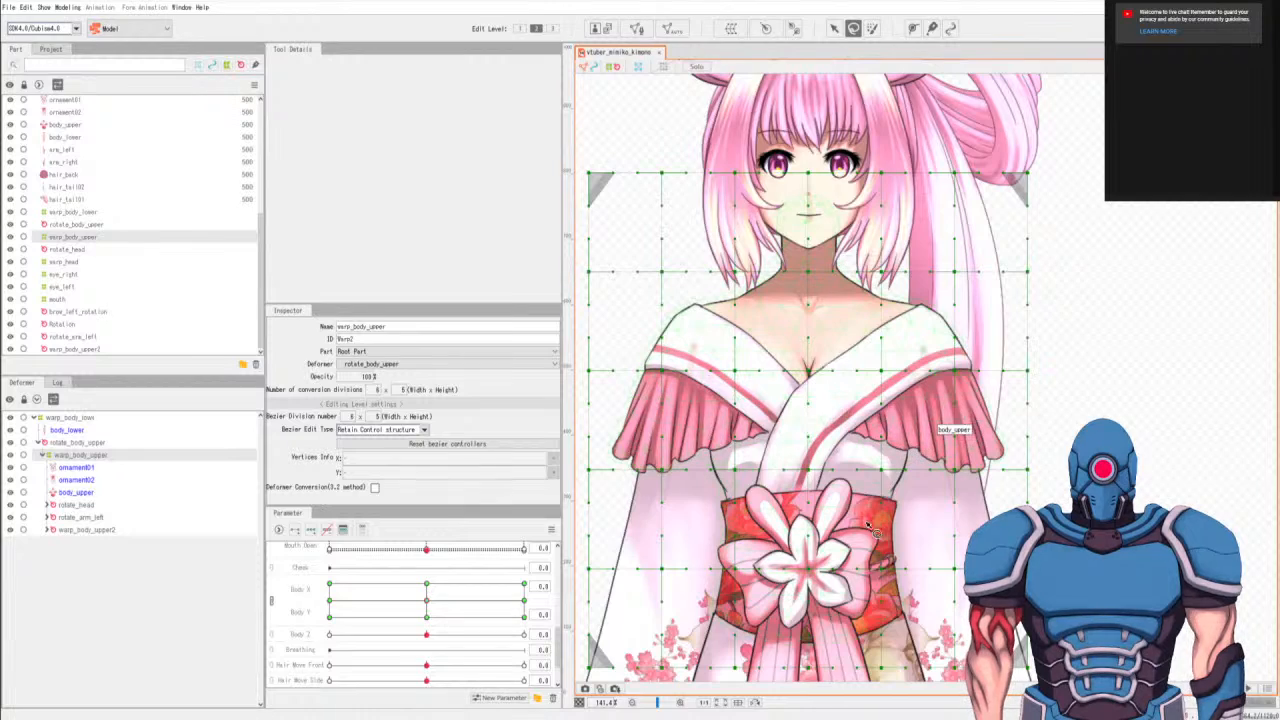
mouse_move(855, 527)
mouse_down()
mouse_move(870, 407)
mouse_move(873, 424)
mouse_move(863, 504)
mouse_move(839, 484)
mouse_move(823, 503)
mouse_move(814, 294)
mouse_move(841, 320)
mouse_move(829, 487)
mouse_up()
key(v)
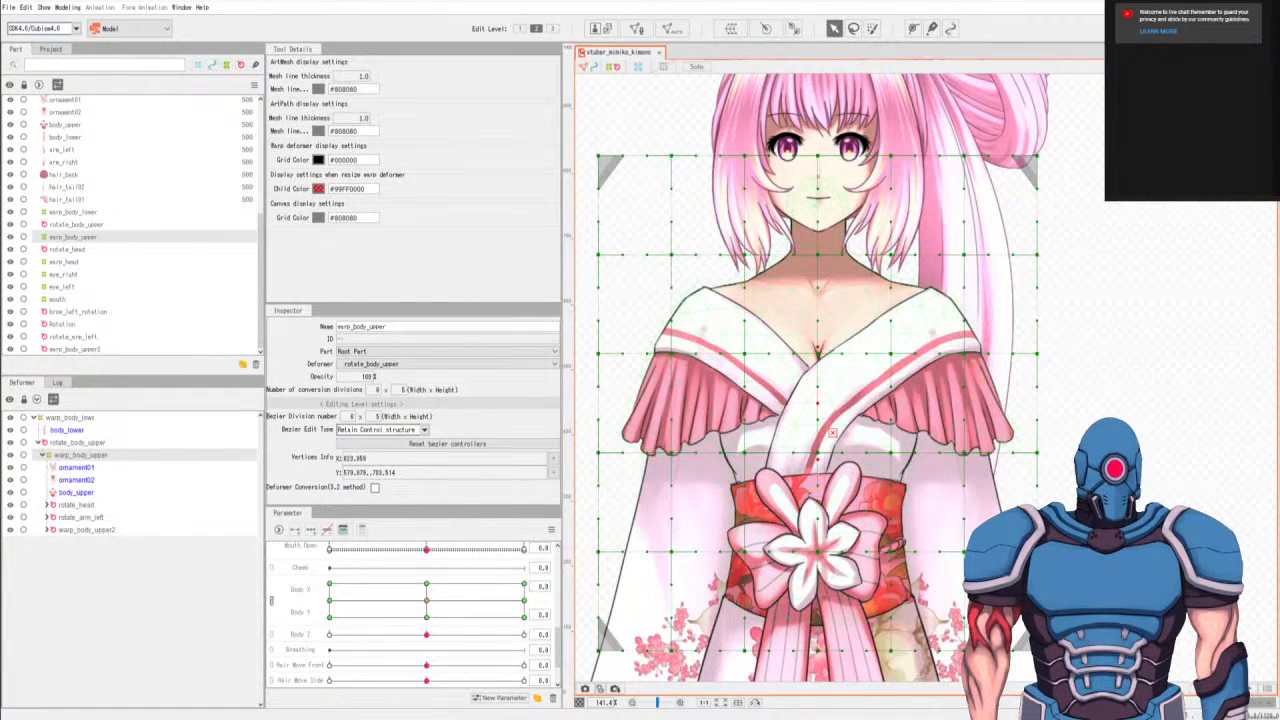
drag(827, 433, 833, 433)
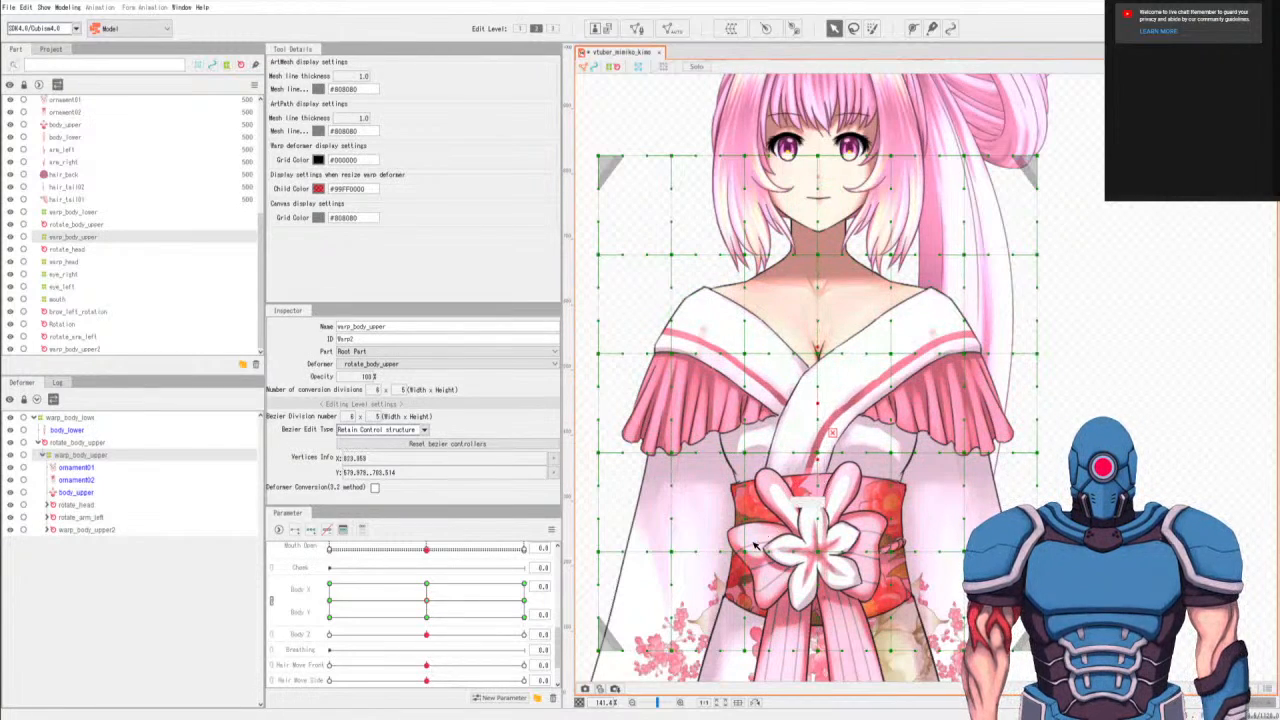
At Body X -10, shift warp_body_upper's central chest points slightly to the left for Body Y 0, 10 and -10.
click(331, 599)
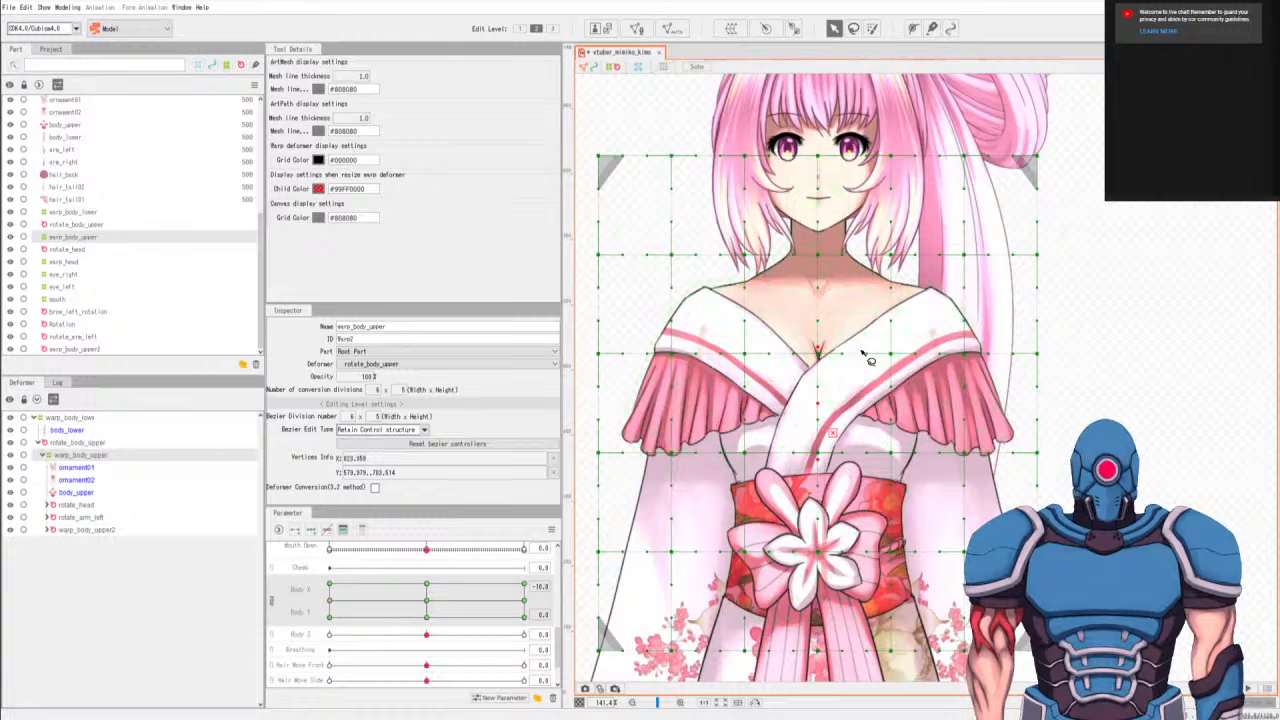
key(q)
mouse_move(839, 336)
mouse_down()
mouse_move(789, 406)
mouse_move(790, 476)
mouse_move(815, 536)
mouse_move(843, 516)
mouse_move(850, 336)
mouse_up()
key(v)
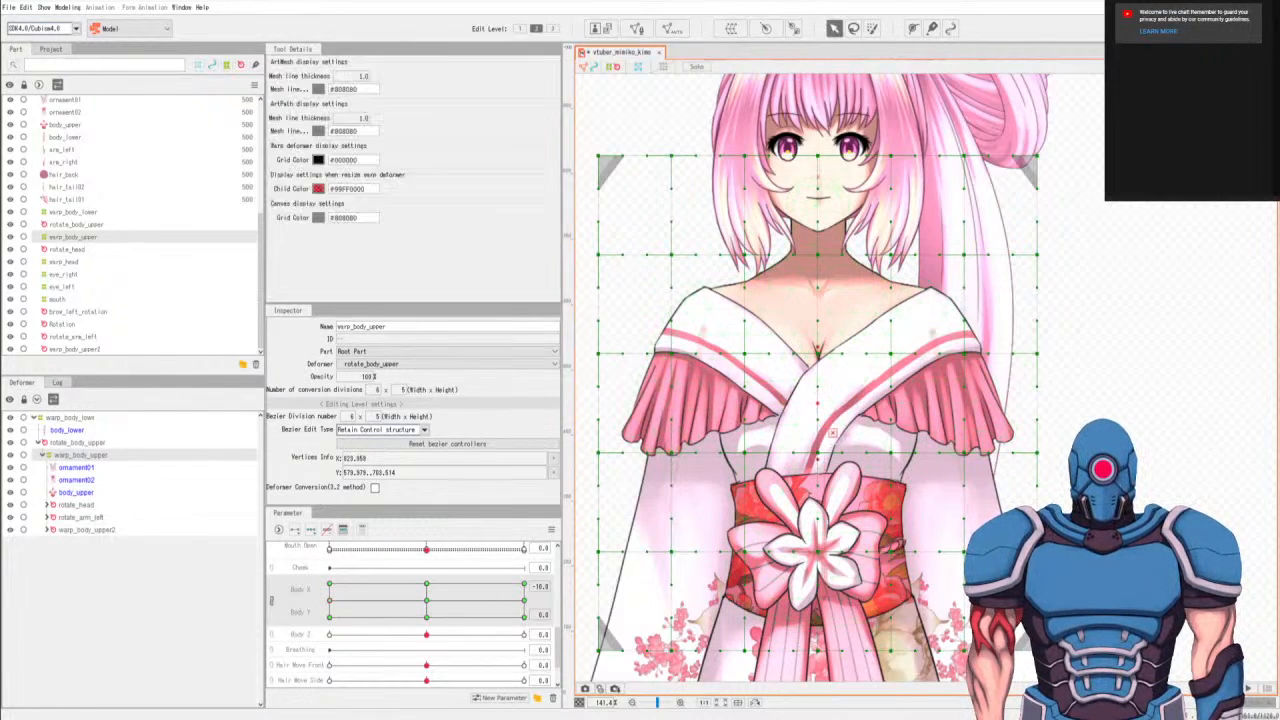
drag(833, 433, 821, 432)
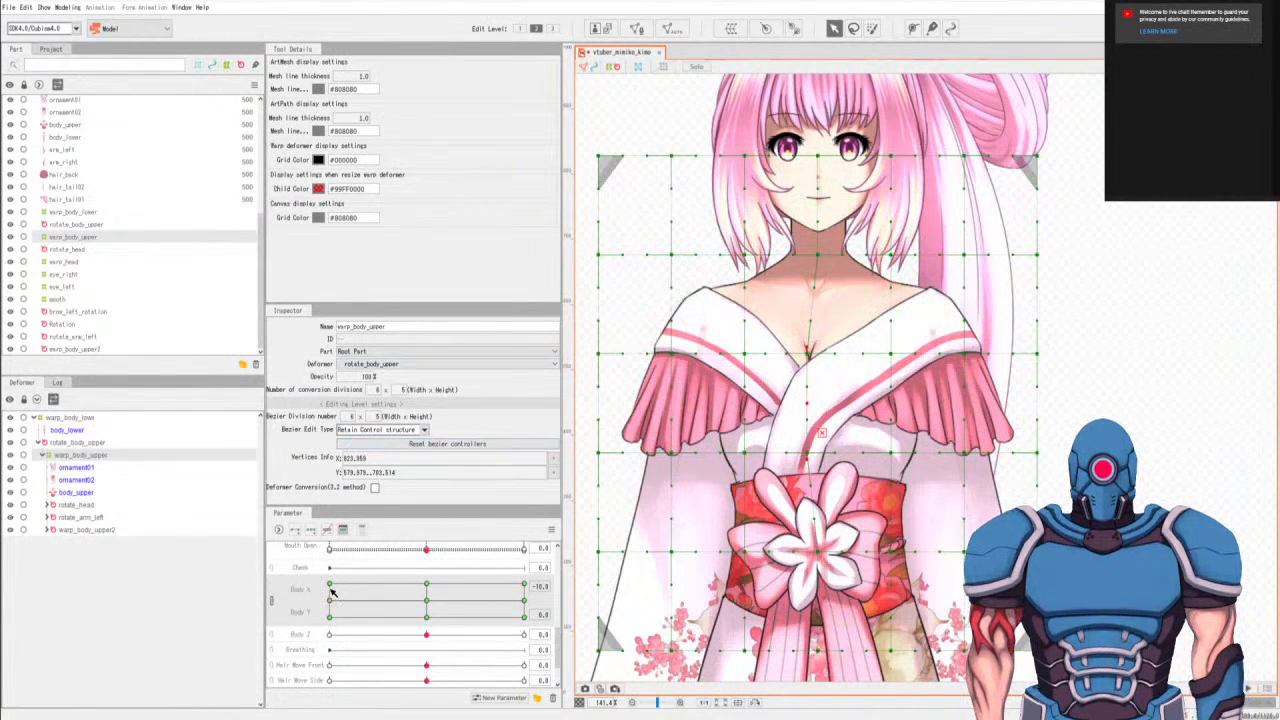
key(ctrl+z)
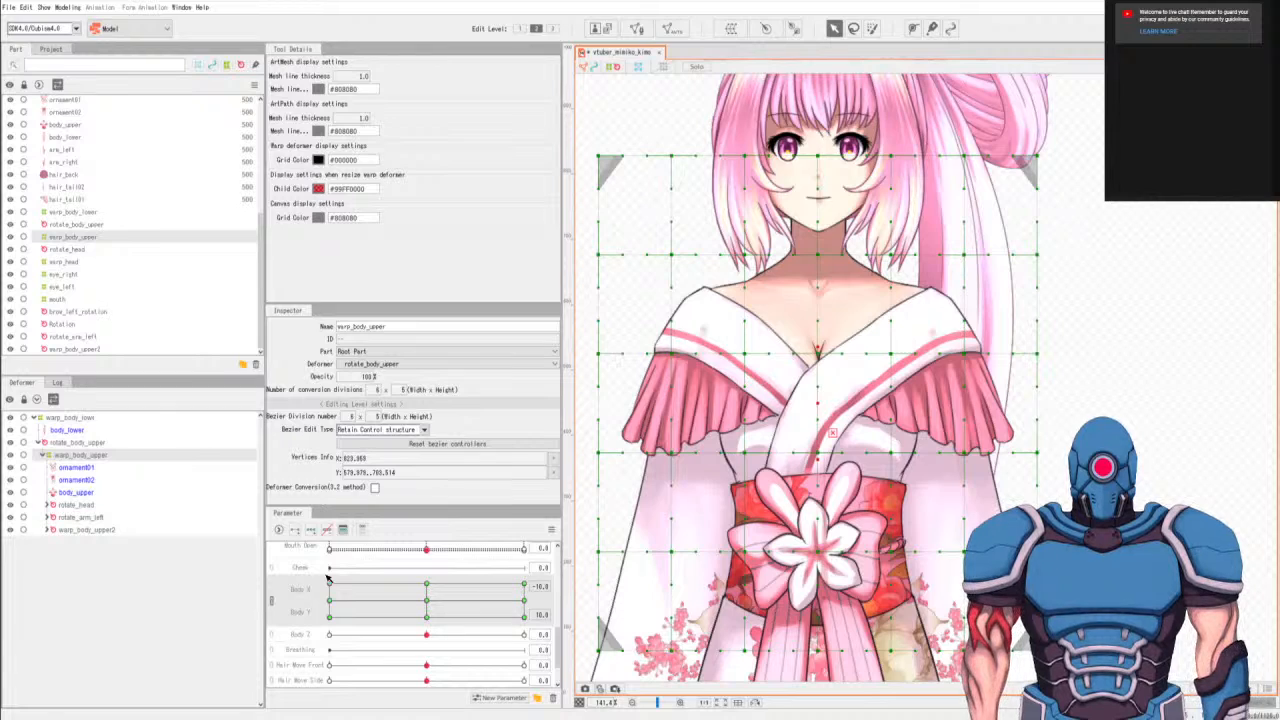
key(ctrl+y)
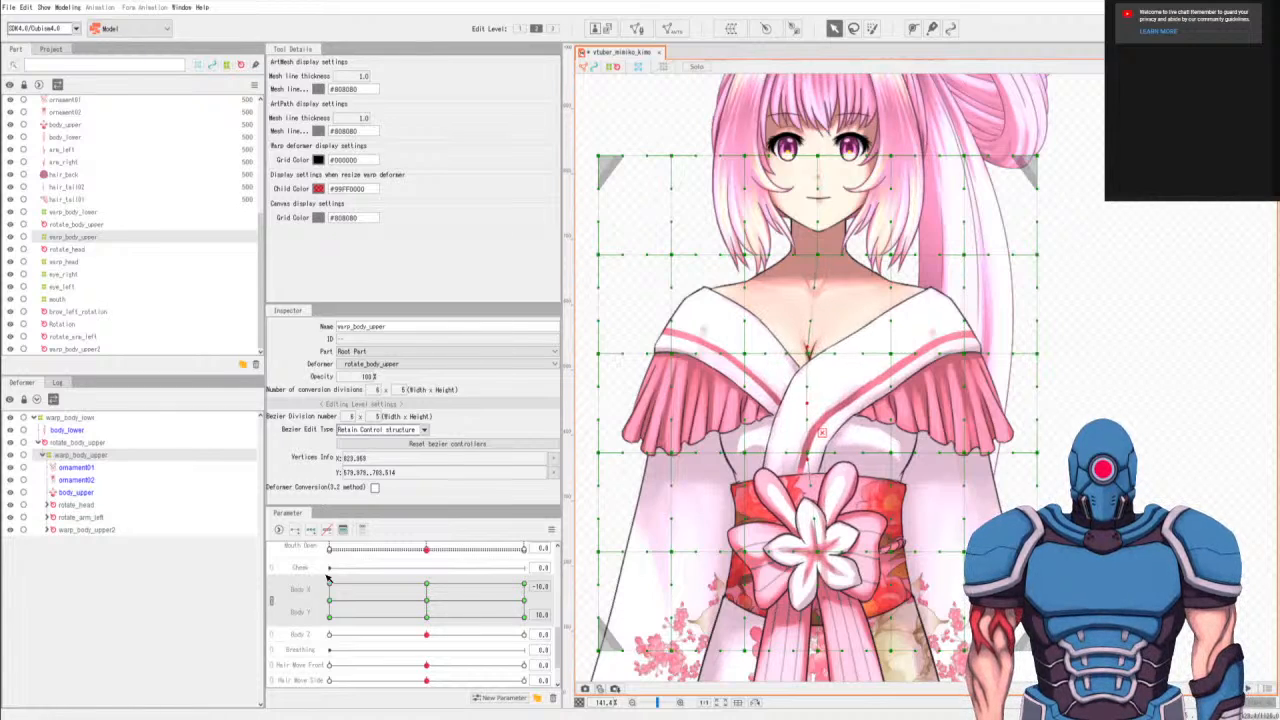
key(ctrl+z)
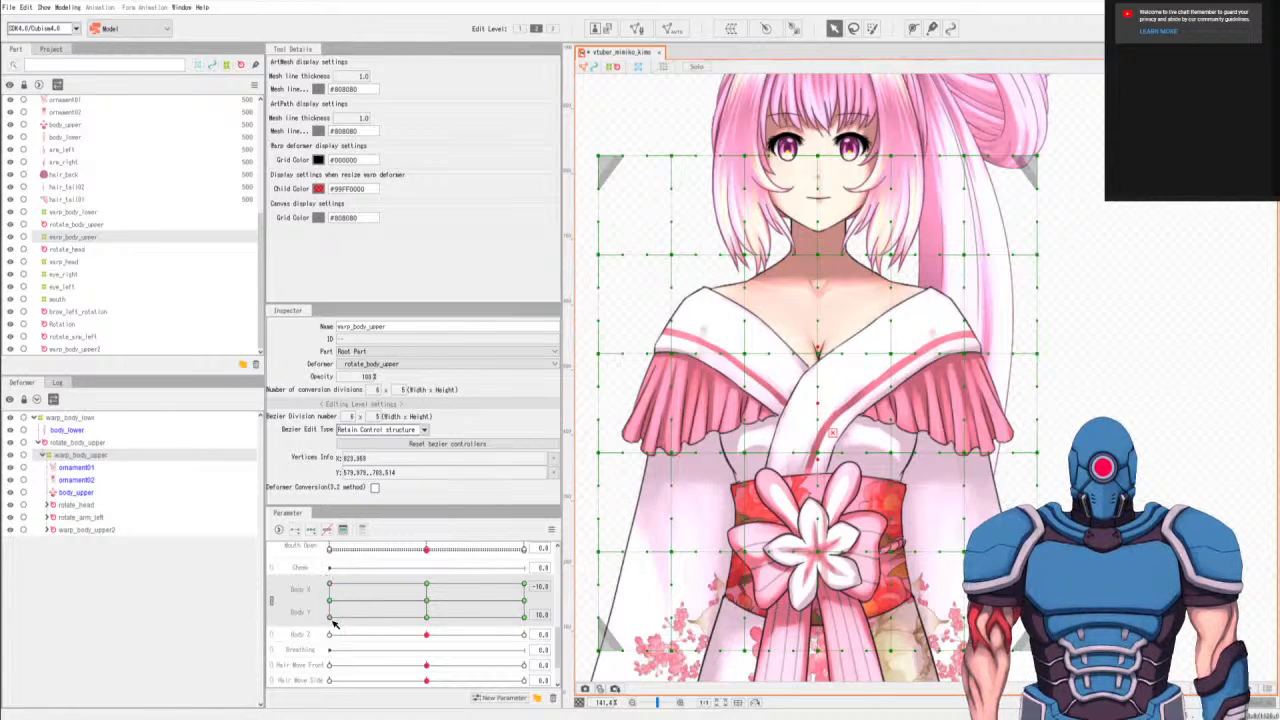
key(ctrl+y)
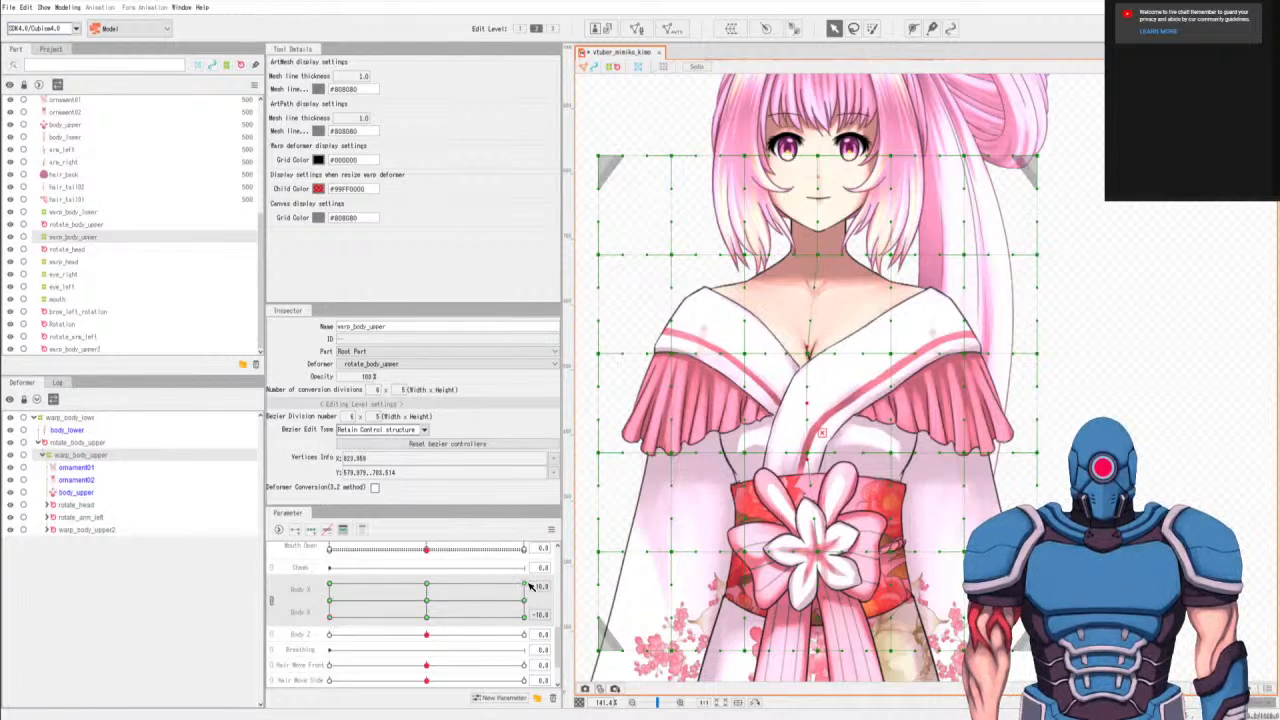
key(ctrl+z)
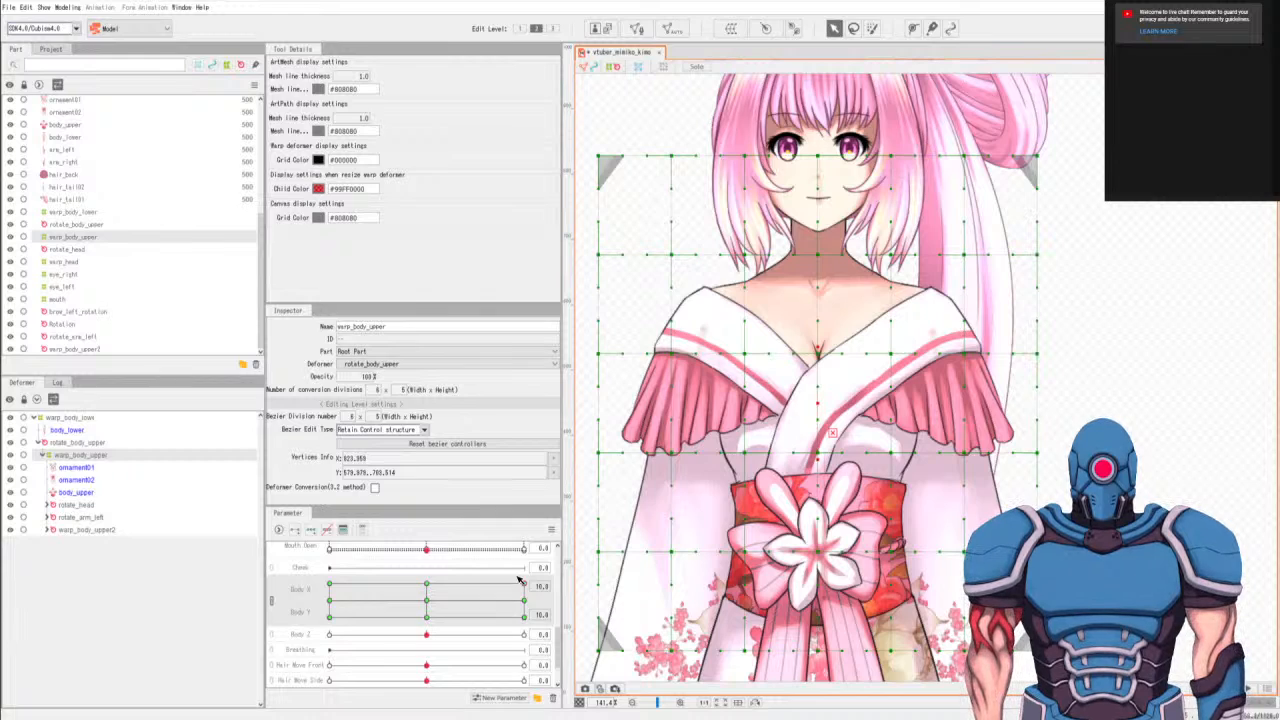
At Body X 10, shift warp_body_upper's central chest points slightly to the right for Body Y 10, 0 and -10.
key(Right)
key(Right)
key(Right)
key(Right)
key(Right)
key(Right)
key(Right)
key(Right)
key(Right)
key(Right)
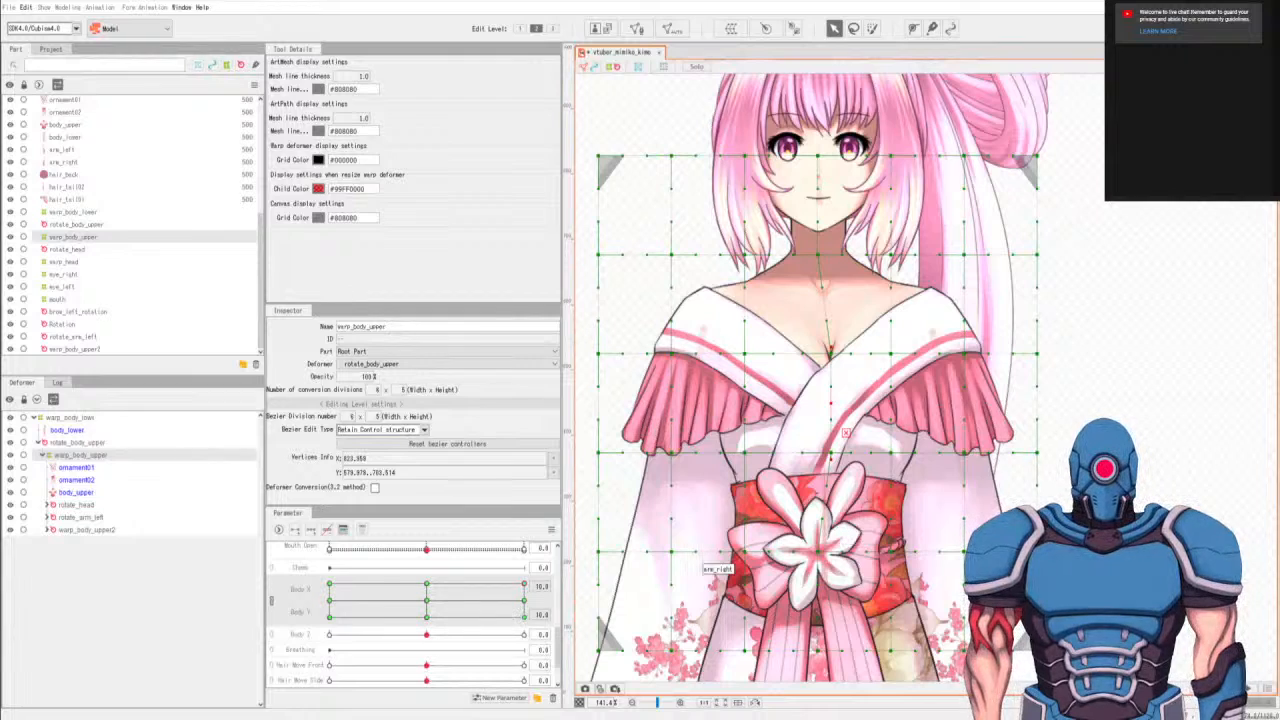
click(526, 604)
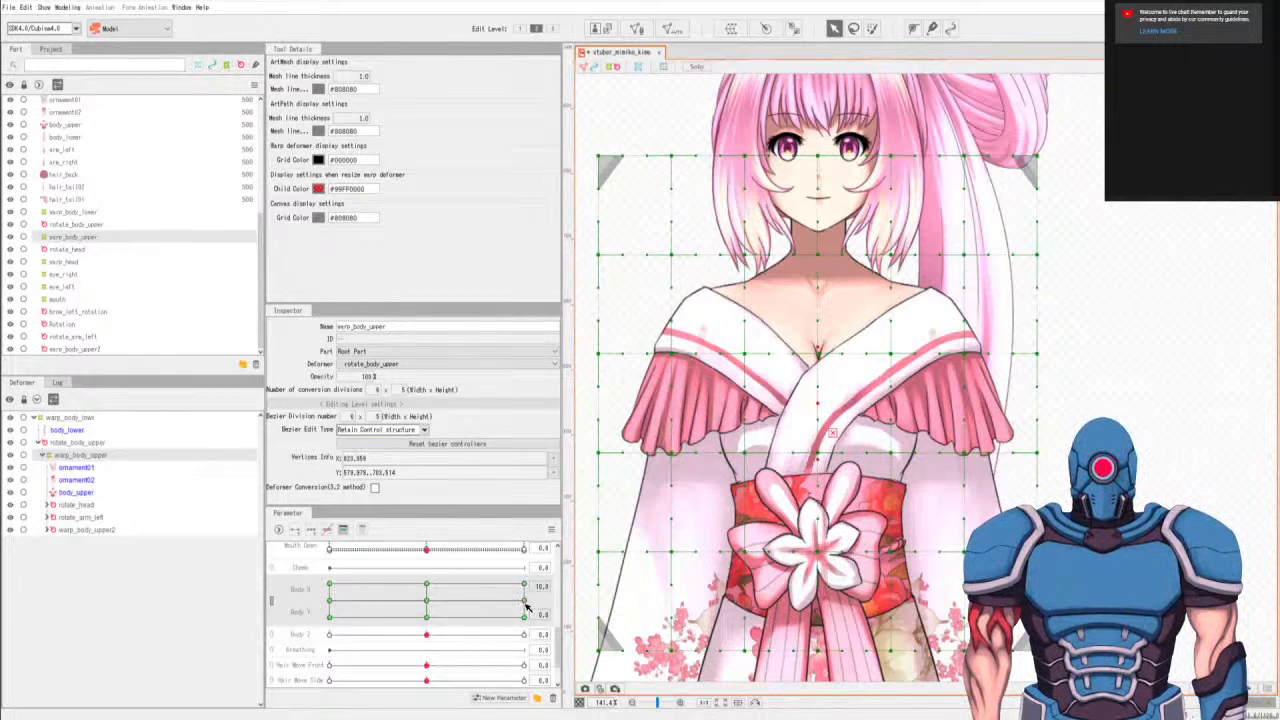
drag(527, 597, 524, 585)
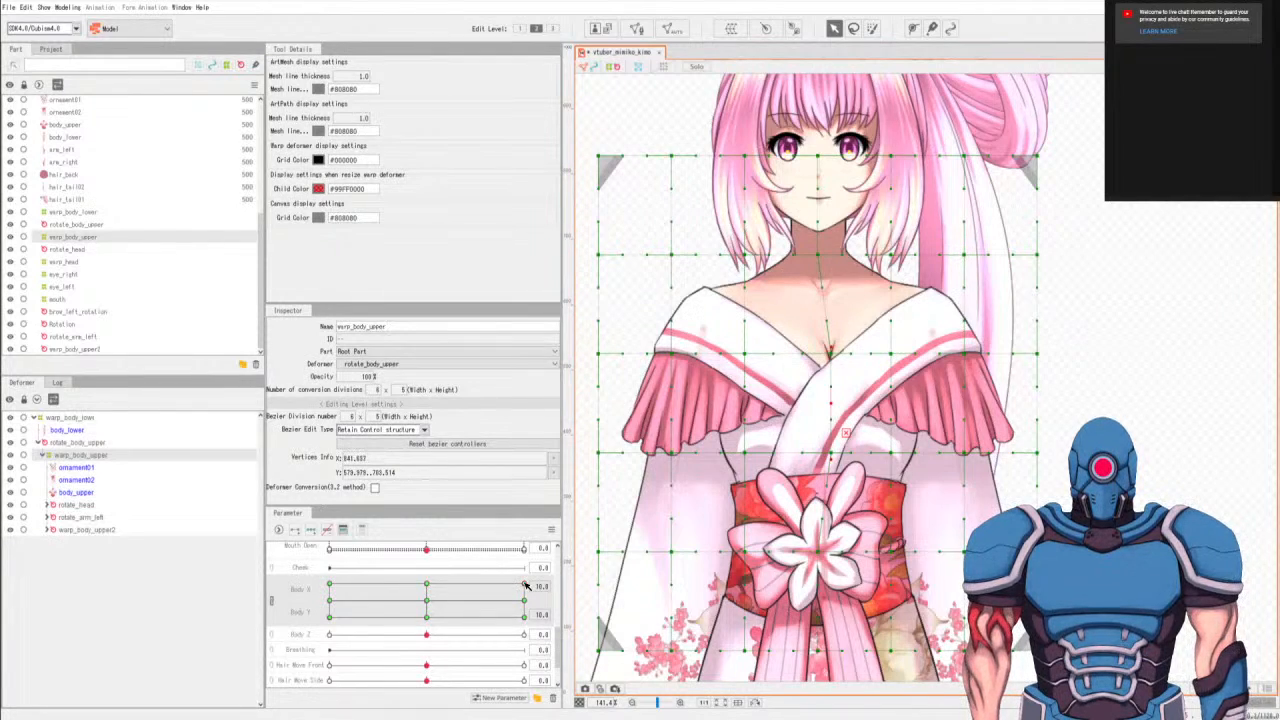
drag(524, 585, 526, 622)
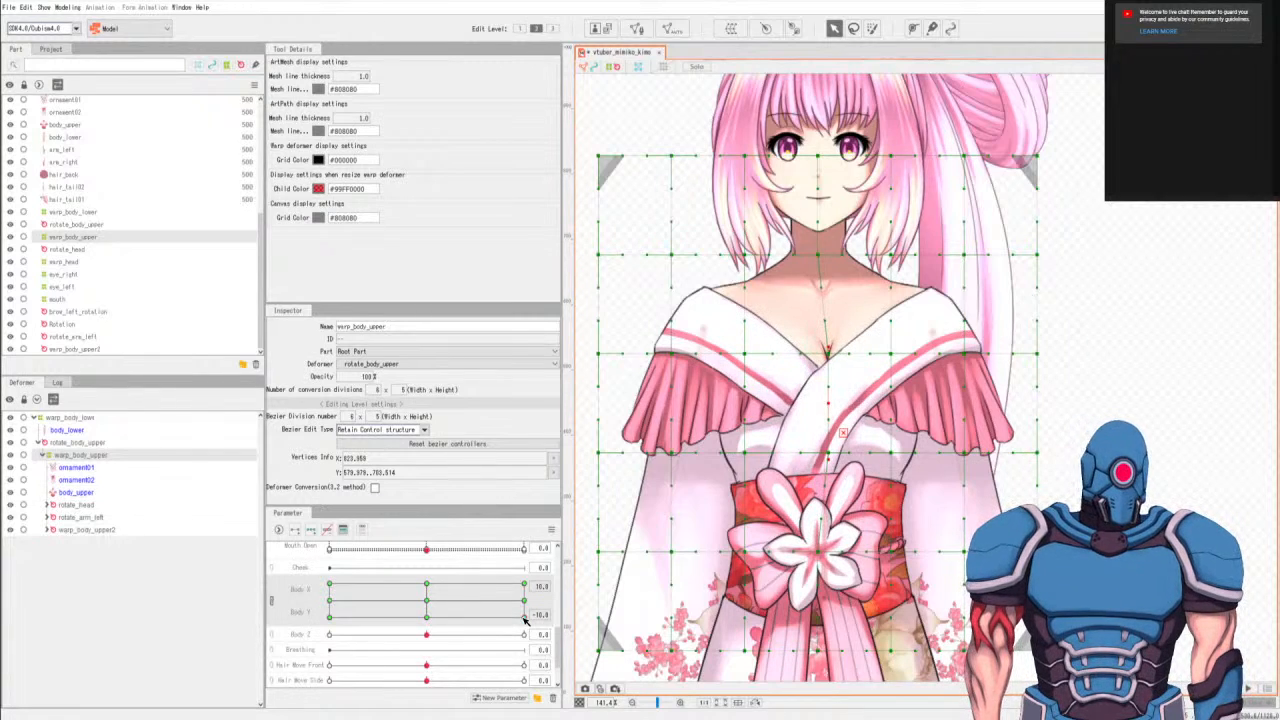
Select the chest points one column right of center and nudge them slightly right at Body X 10 for Body Y -10, 0 and 10.
key(q)
mouse_move(901, 341)
mouse_down()
mouse_move(887, 510)
mouse_move(926, 308)
mouse_move(900, 335)
mouse_up()
key(v)
drag(909, 432, 912, 433)
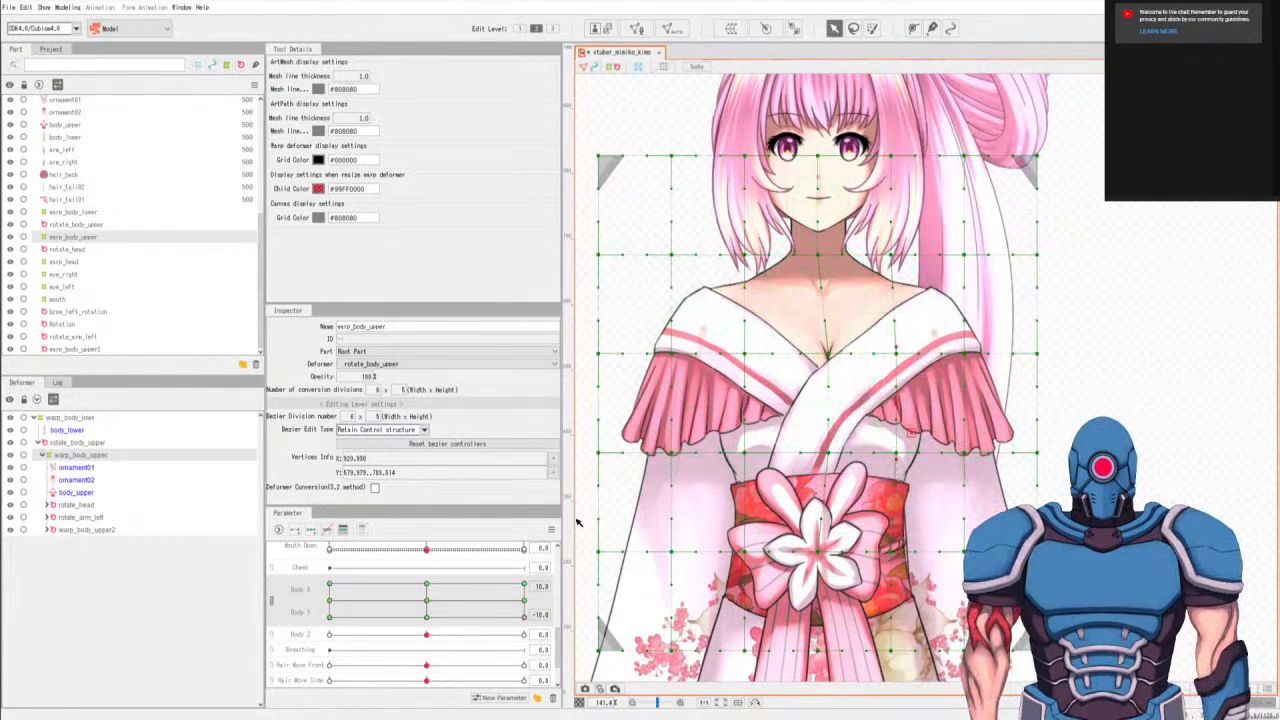
click(528, 603)
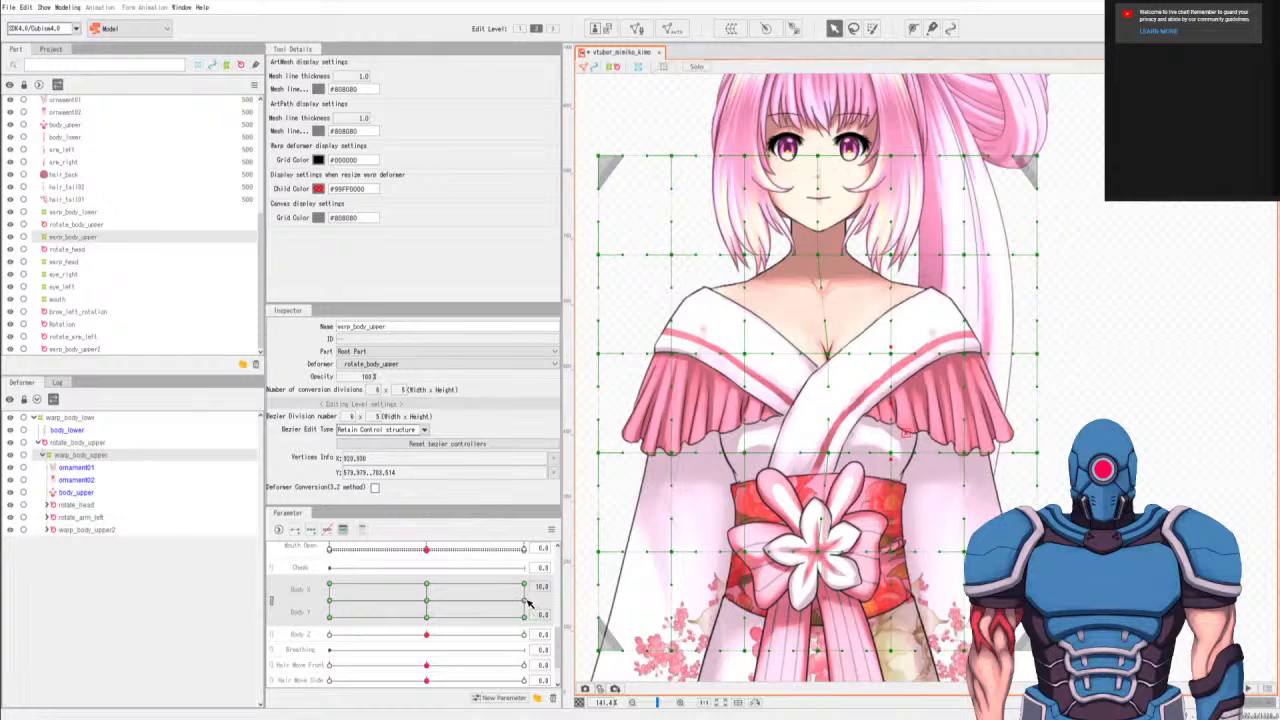
key(Right)
key(Right)
key(Right)
key(Right)
key(Right)
key(Right)
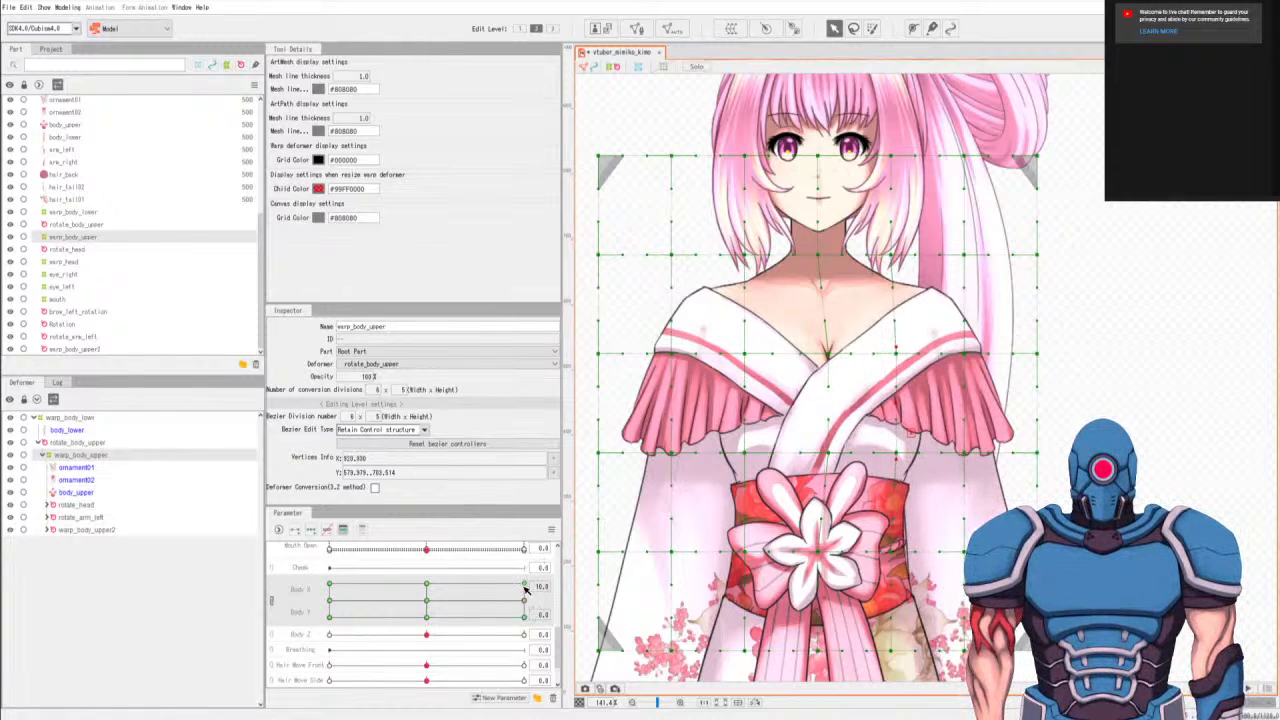
click(525, 585)
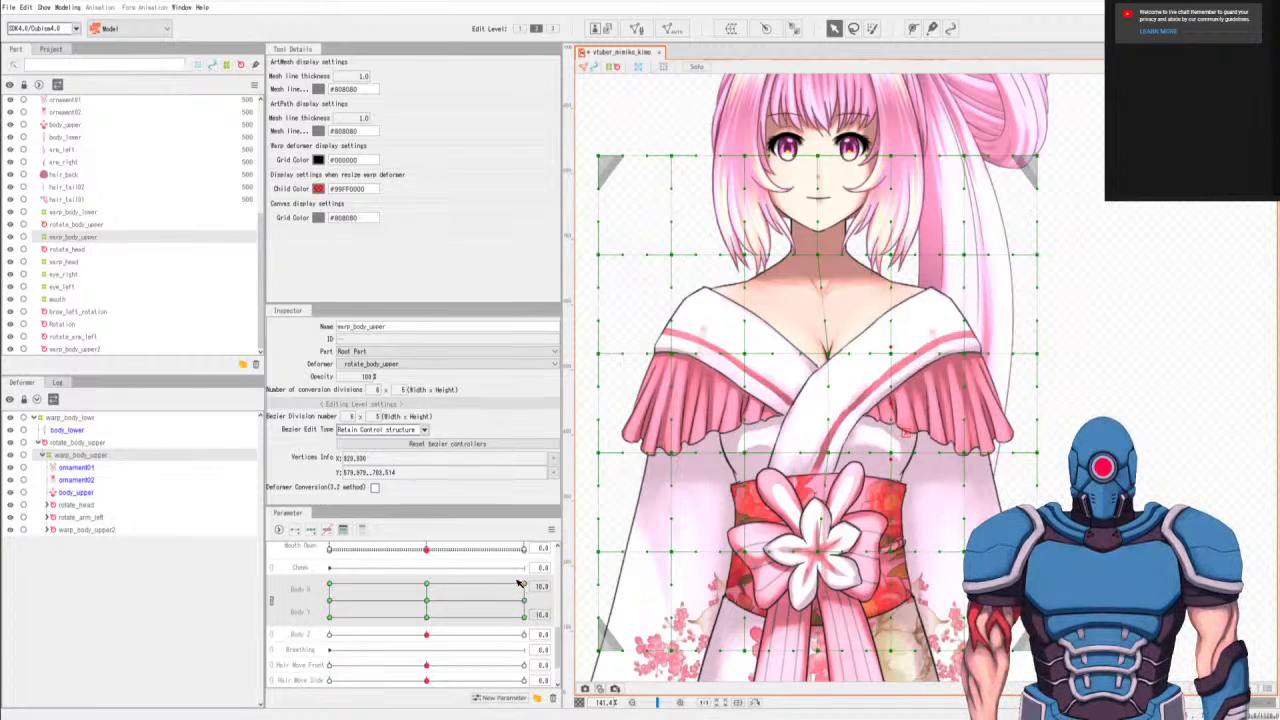
key(Right)
key(Right)
key(Right)
key(Right)
key(Right)
key(Right)
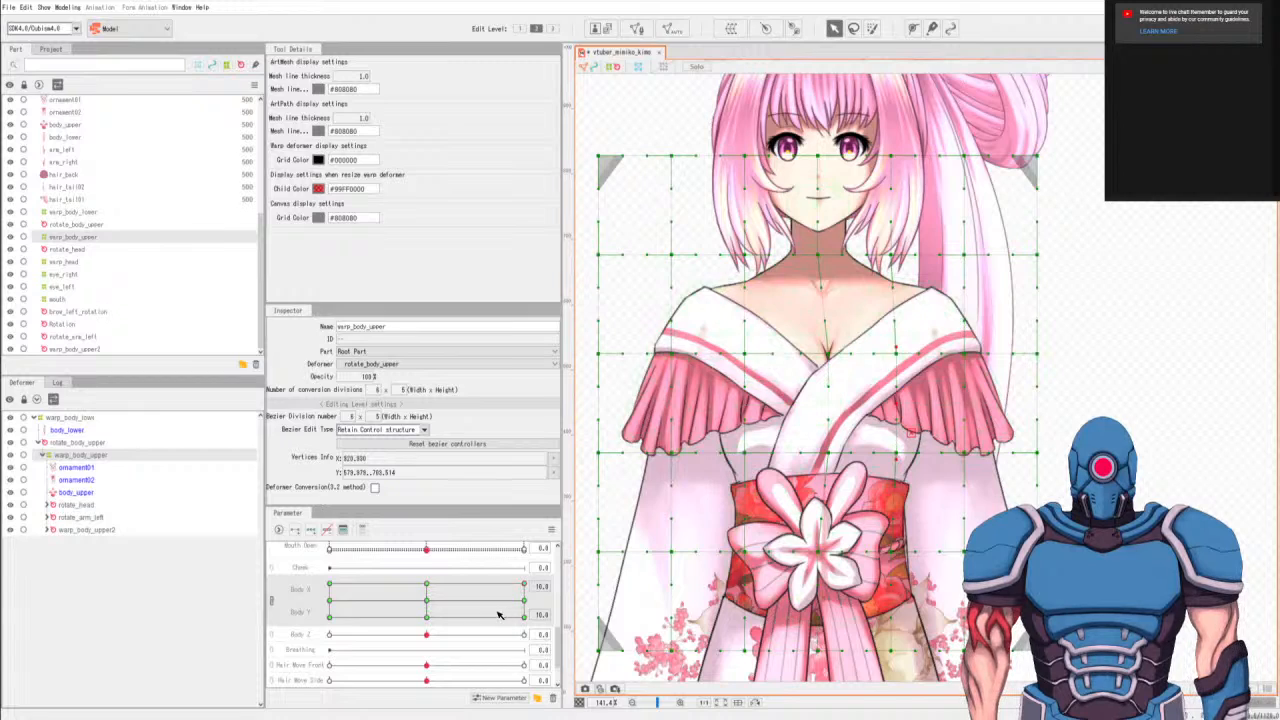
Select the chest points one column left of center and nudge them slightly left at Body X -10 for Body Y 10, 0 and -10.
click(330, 601)
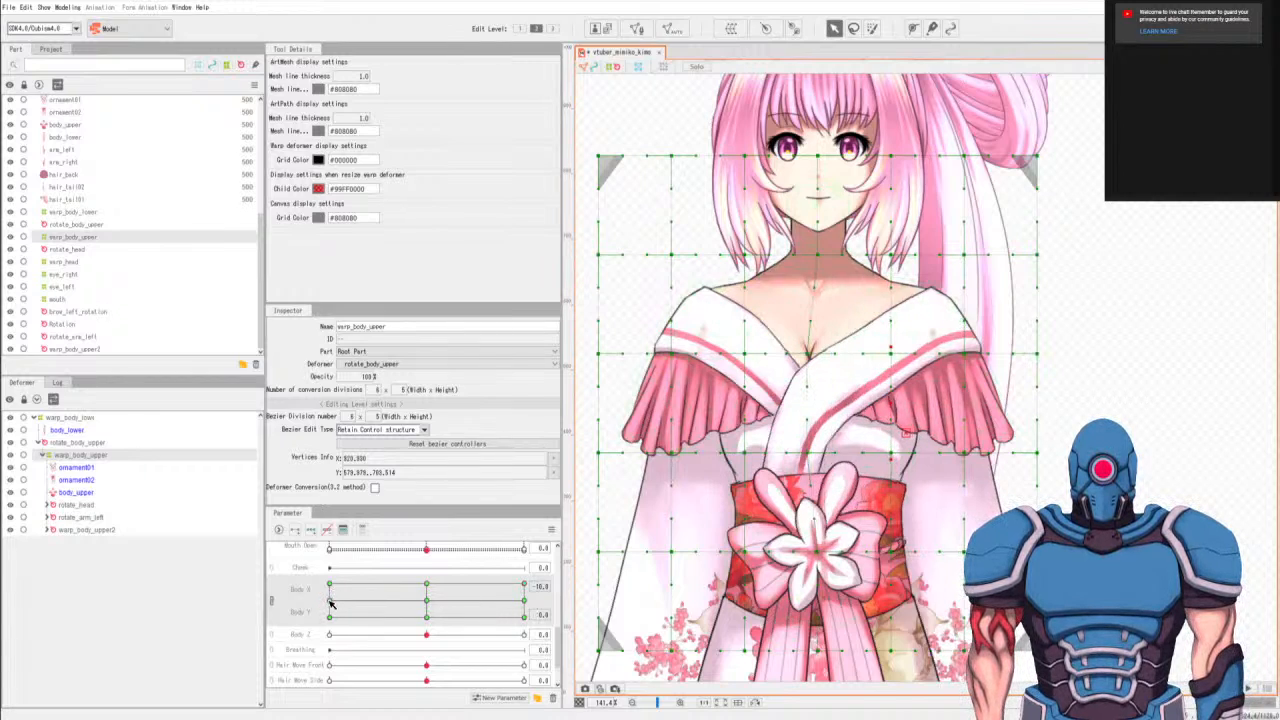
click(330, 589)
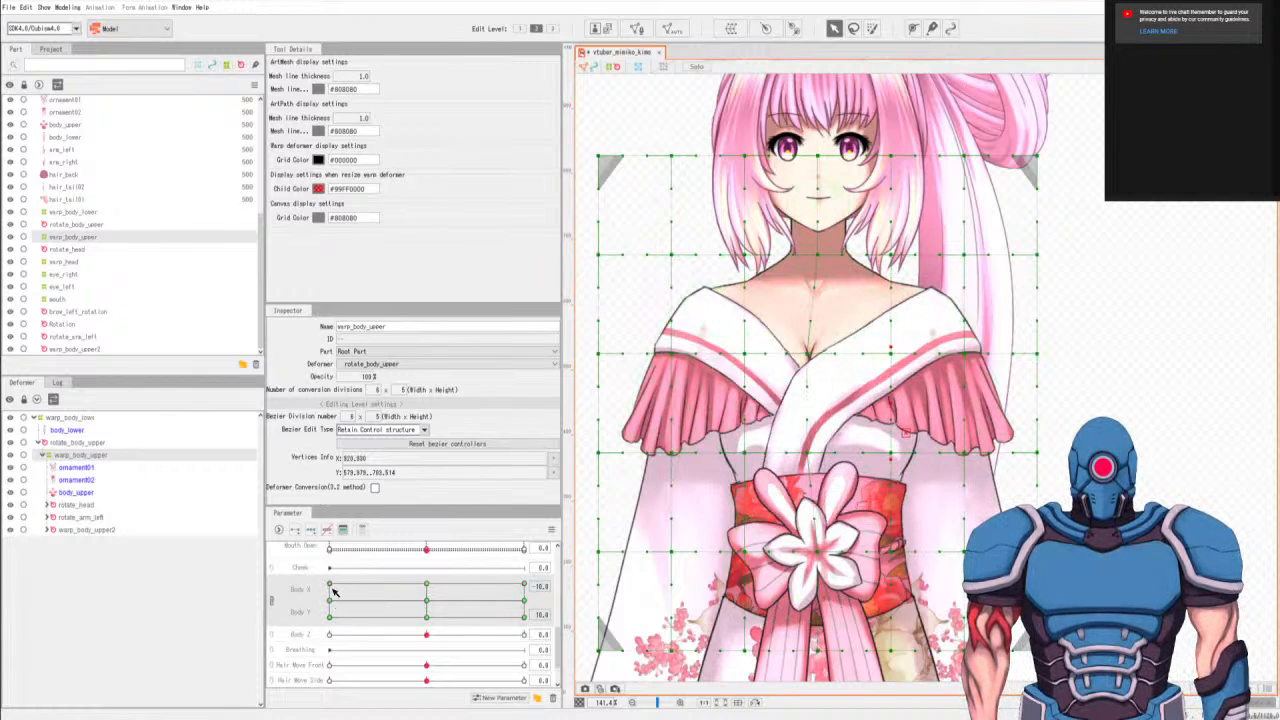
key(b)
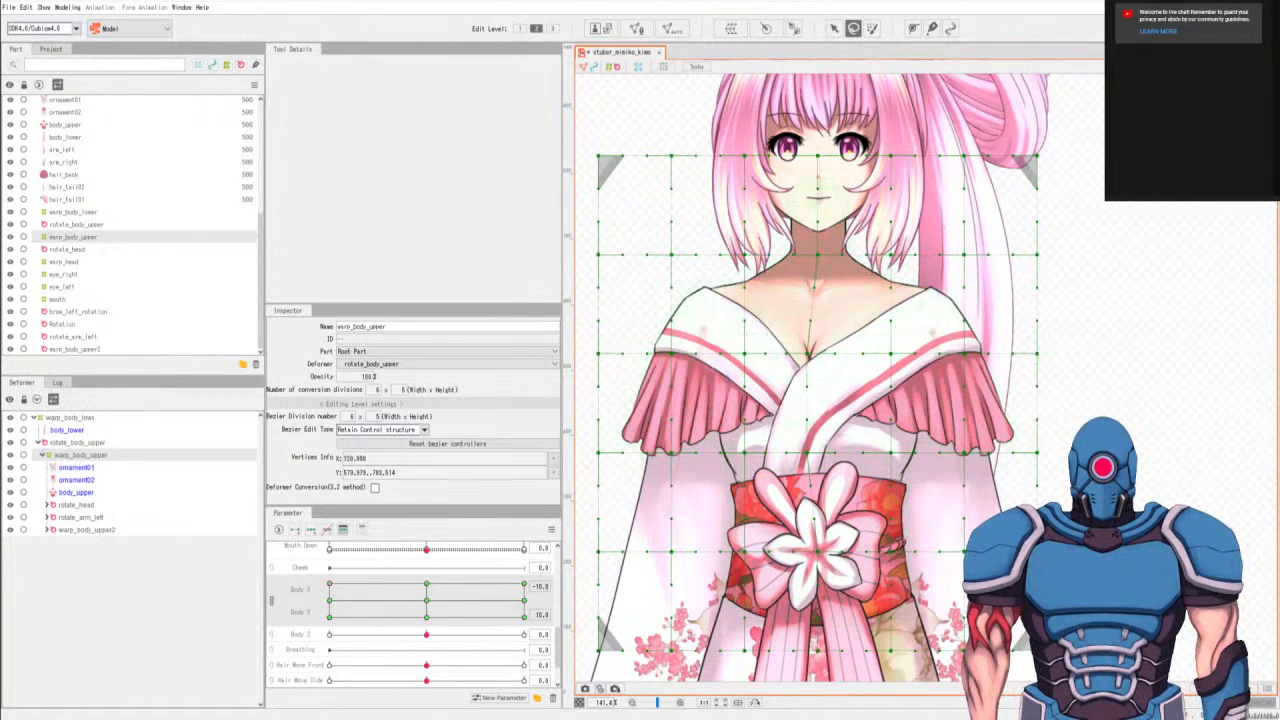
key(v)
key(Left)
key(Left)
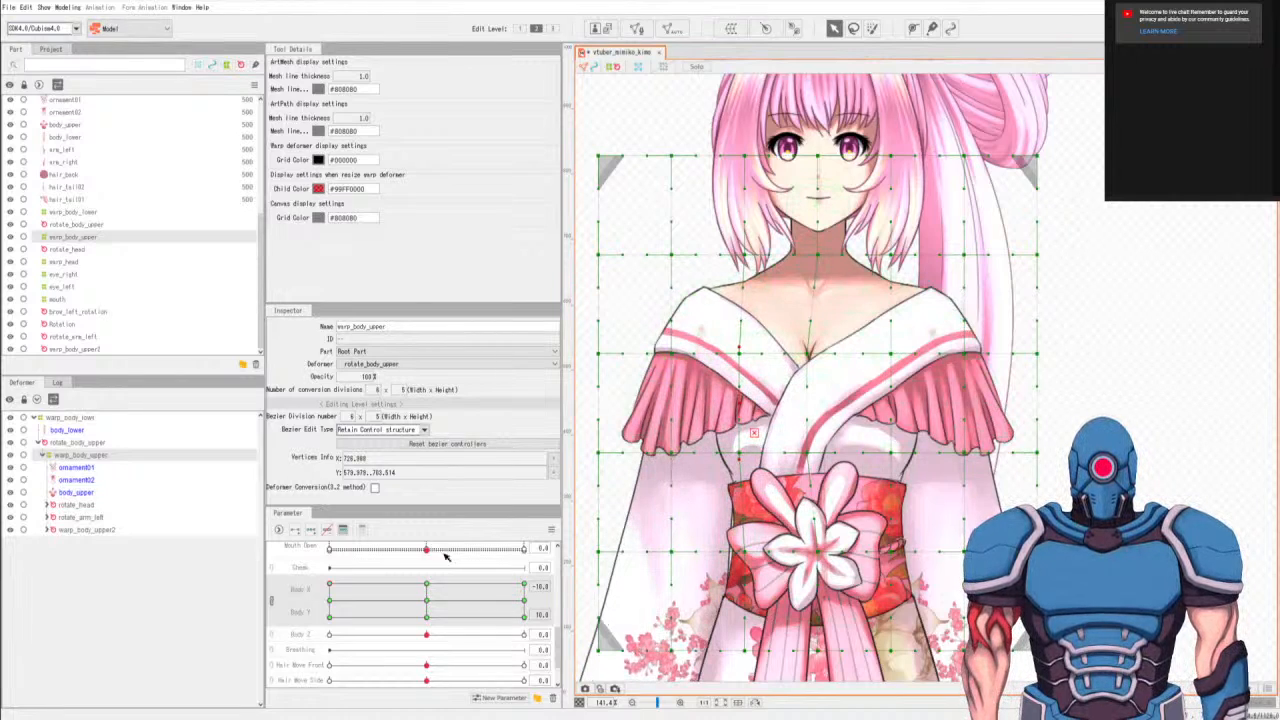
click(327, 597)
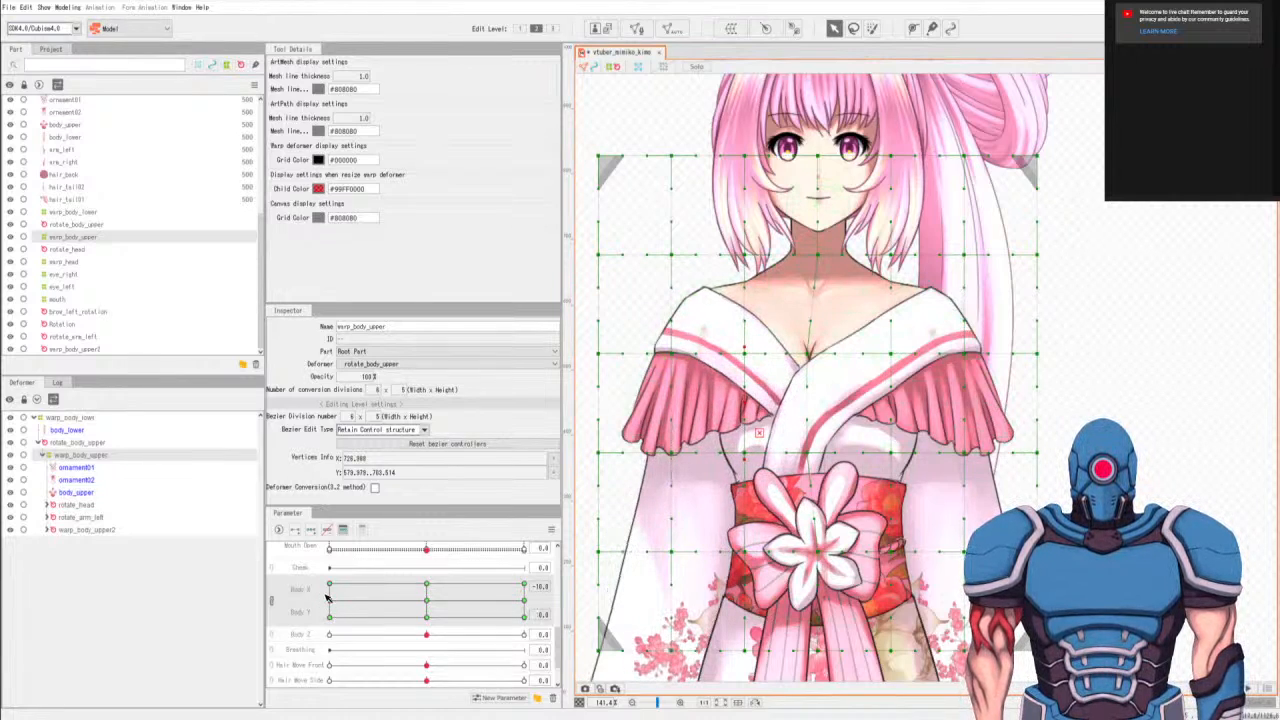
key(Left)
key(Left)
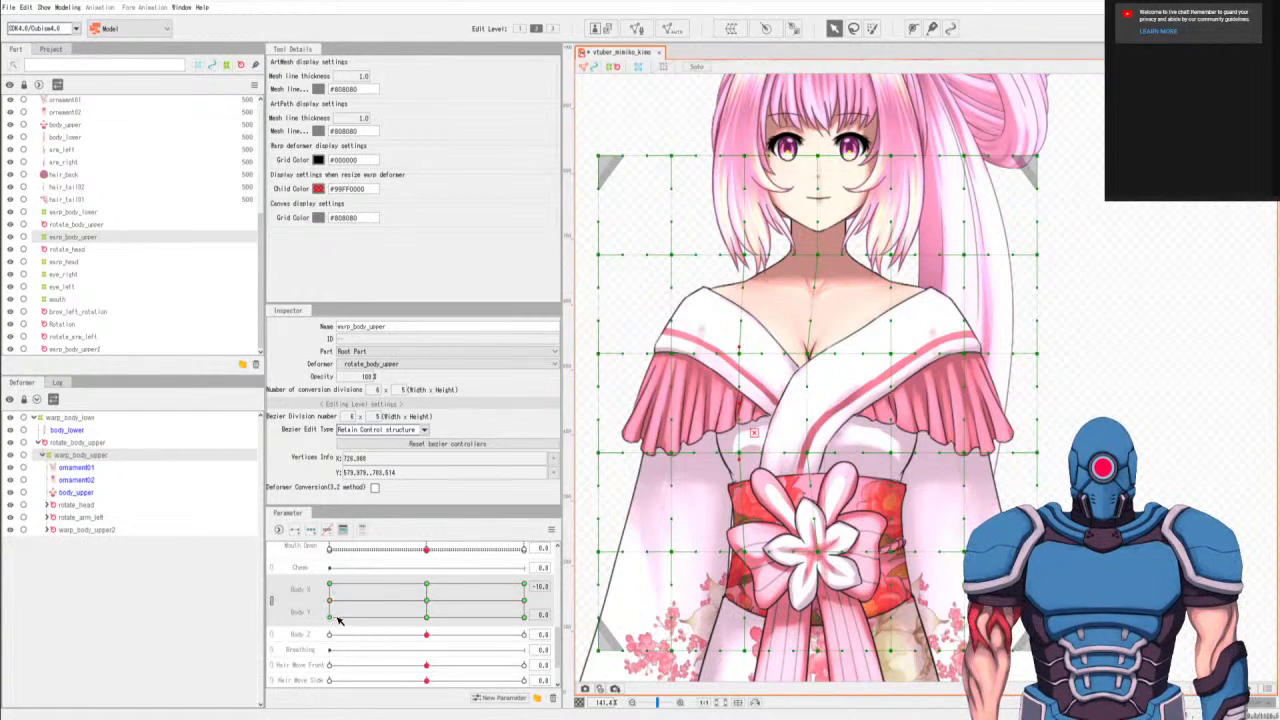
key(Right)
key(Right)
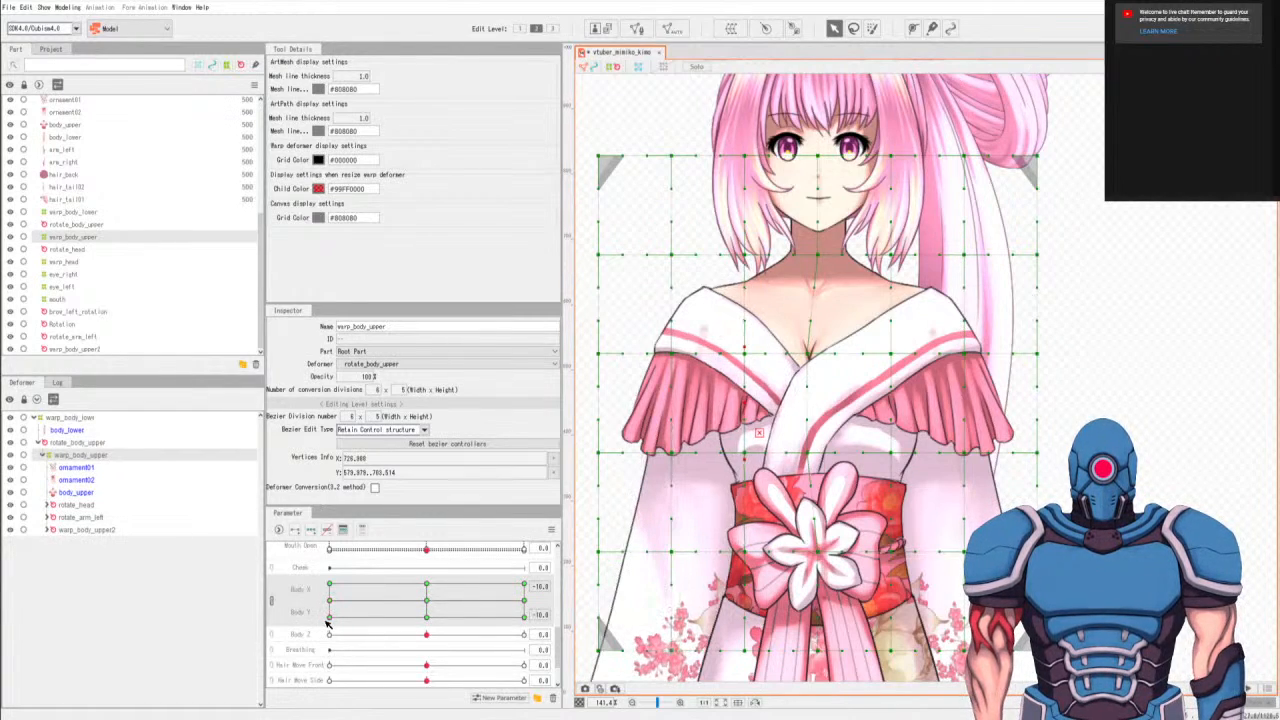
key(Left)
key(Left)
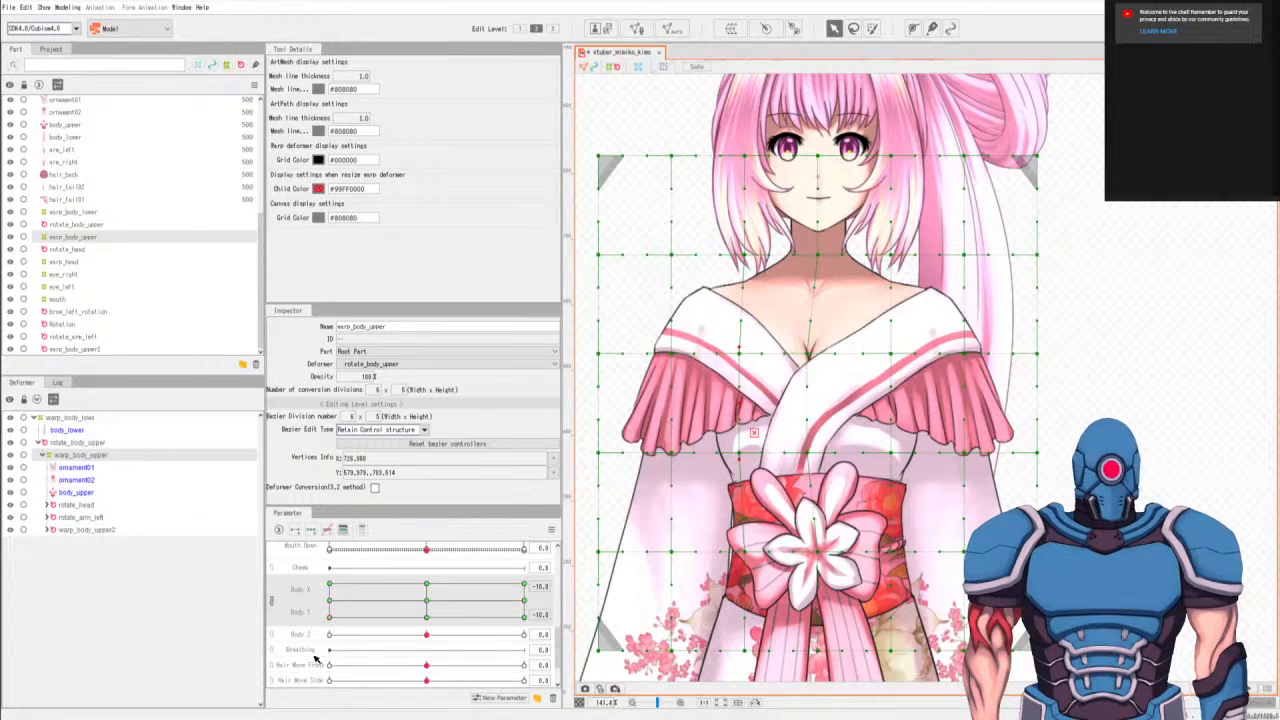
mouse_move(392, 598)
mouse_down()
mouse_move(622, 610)
mouse_move(157, 599)
mouse_move(592, 611)
mouse_move(640, 610)
mouse_move(332, 609)
mouse_move(724, 601)
mouse_move(69, 608)
mouse_move(330, 598)
mouse_up()
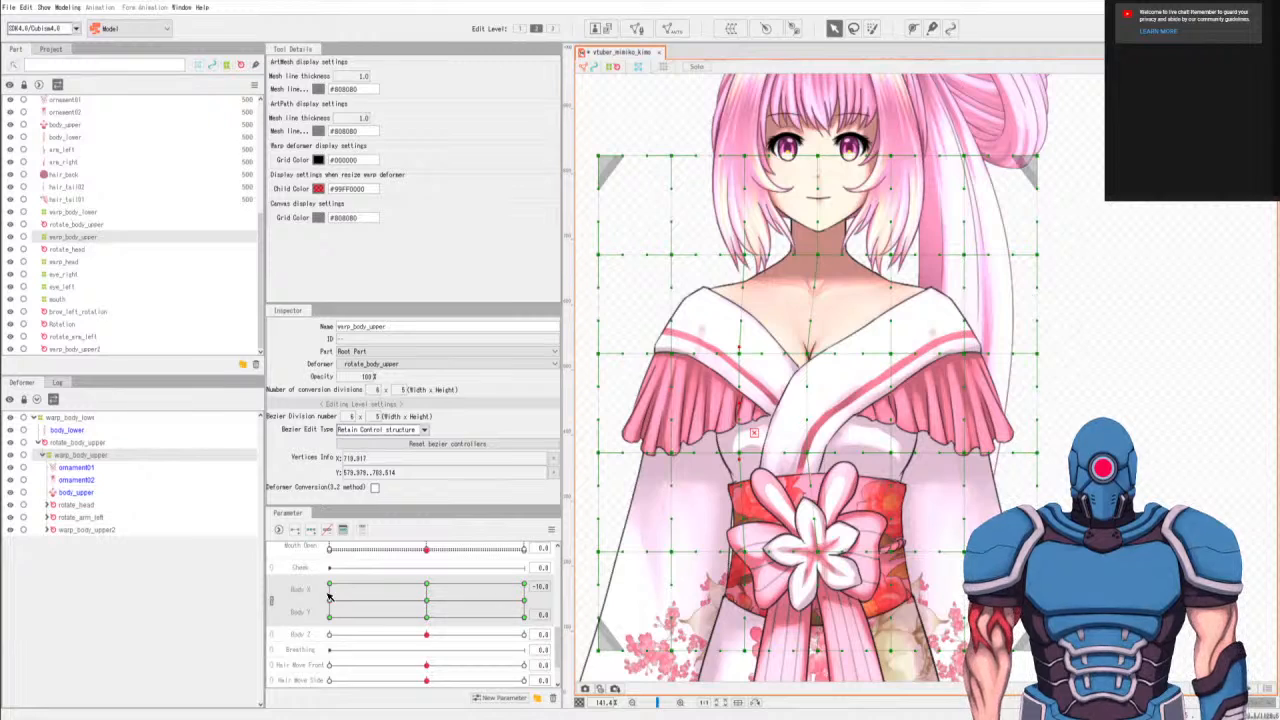
Try nudging the chest-to-waist points one column right of center slightly left at Body X -10, Body Y 0, and undo it.
key(q)
mouse_move(891, 334)
mouse_down()
mouse_move(913, 434)
mouse_move(897, 334)
mouse_up()
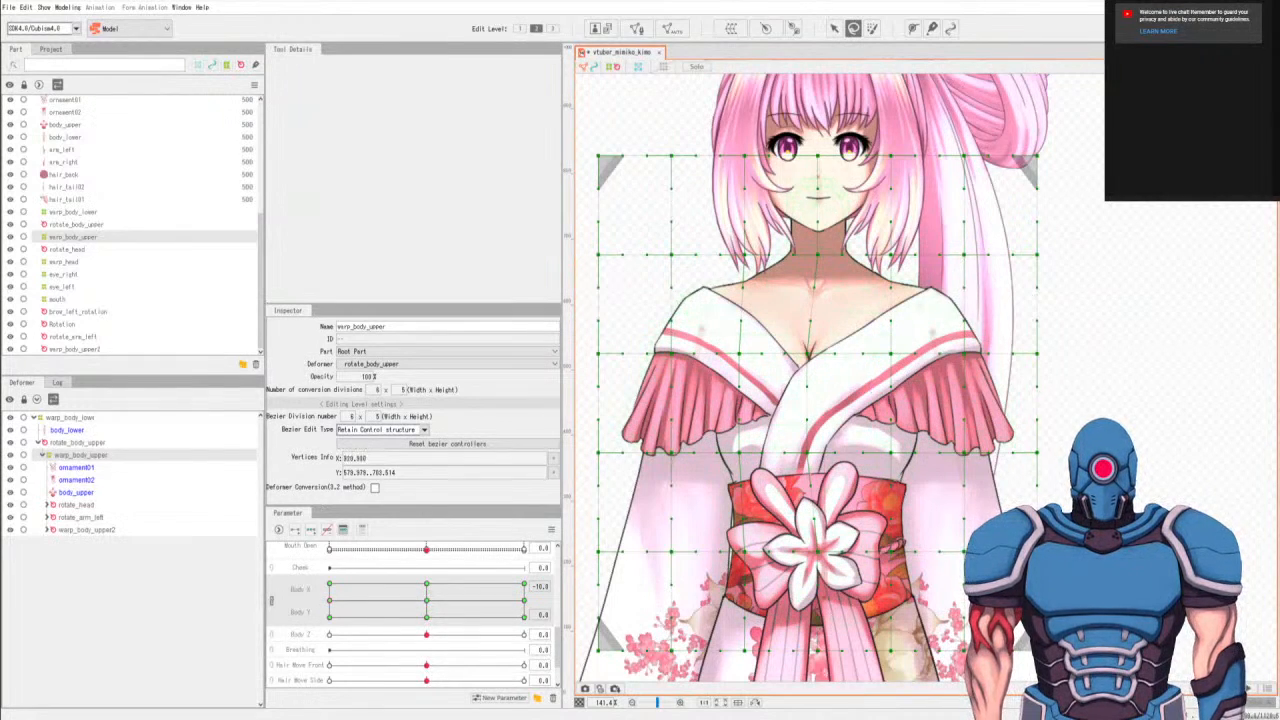
key(v)
drag(905, 432, 898, 433)
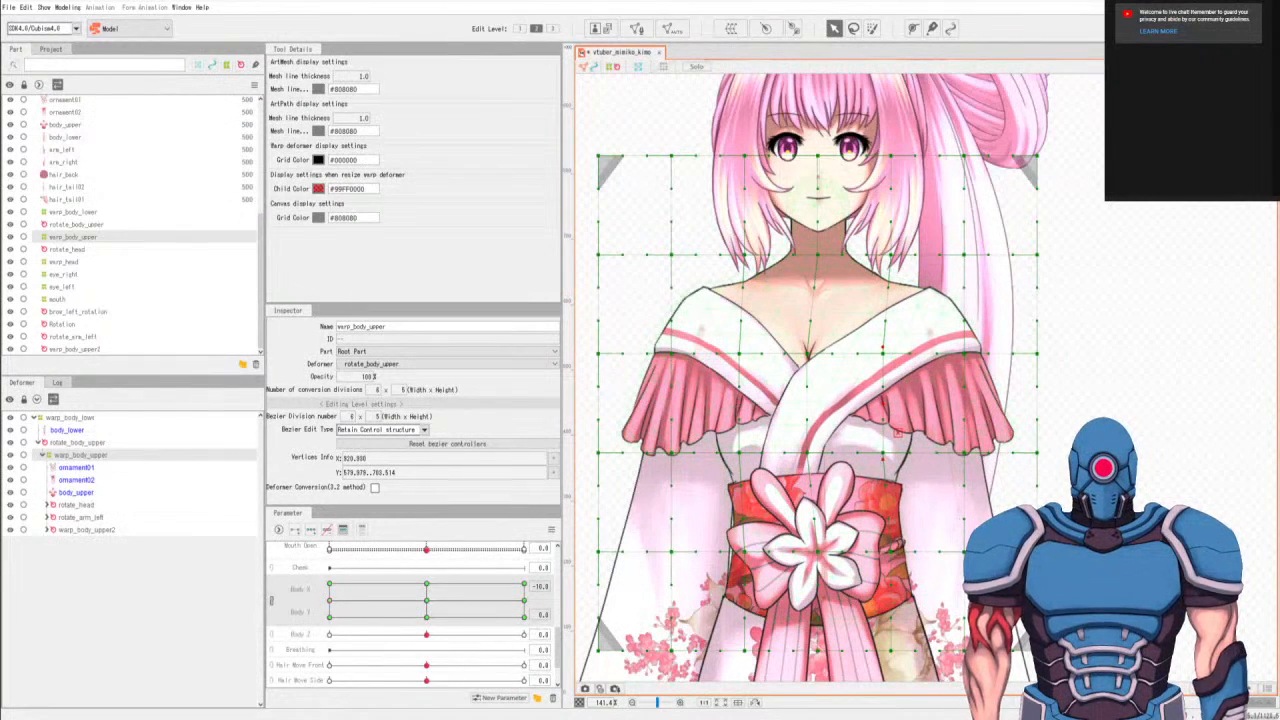
key(ctrl+z)
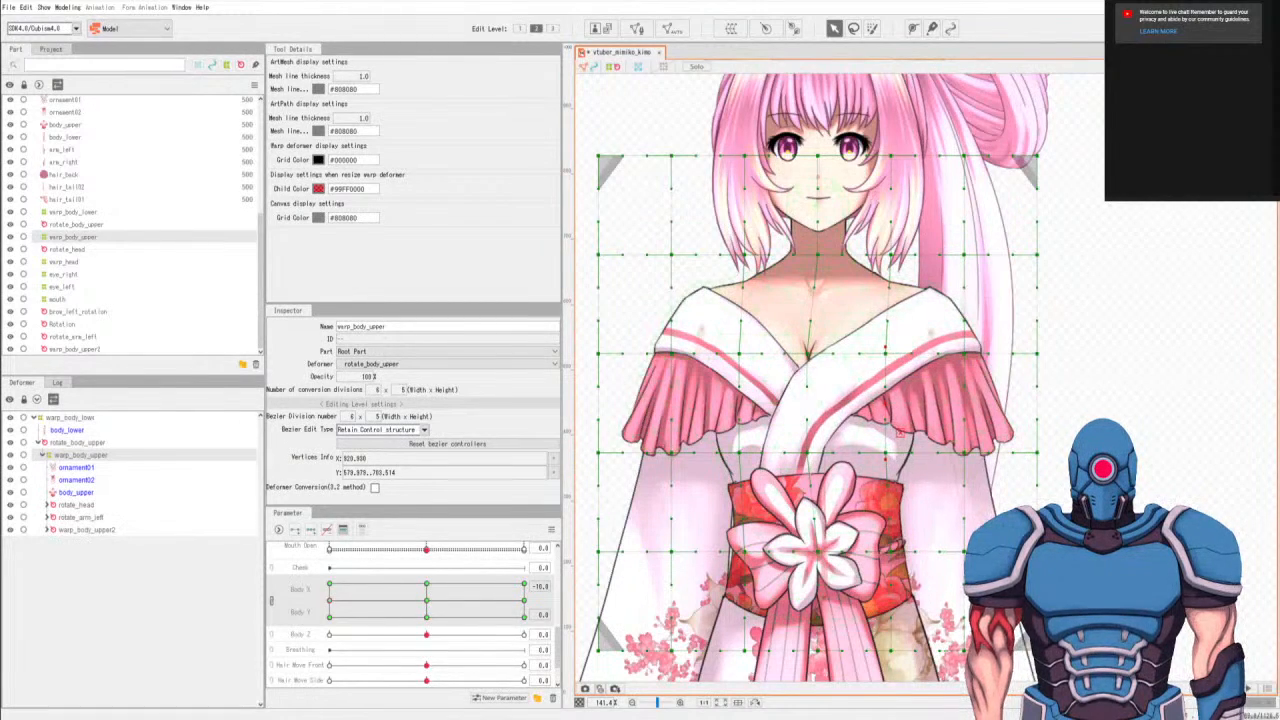
key(ctrl+y)
key(ctrl+z)
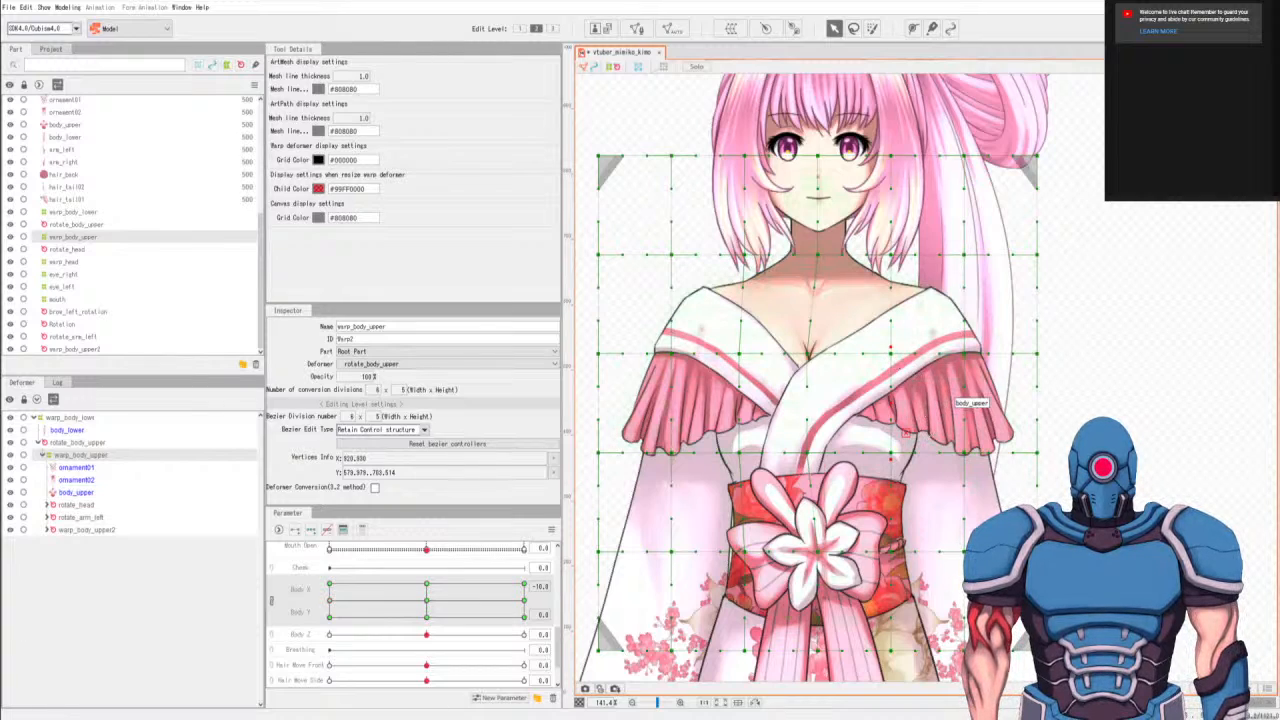
At Body X -10, Body Y 0, individually nudge the waist points one column right and left of center slightly left.
key(l)
mouse_move(907, 343)
mouse_down()
mouse_move(897, 507)
mouse_move(880, 311)
mouse_move(915, 425)
mouse_move(895, 436)
mouse_move(905, 465)
mouse_move(888, 428)
mouse_up()
key(v)
key(l)
key(v)
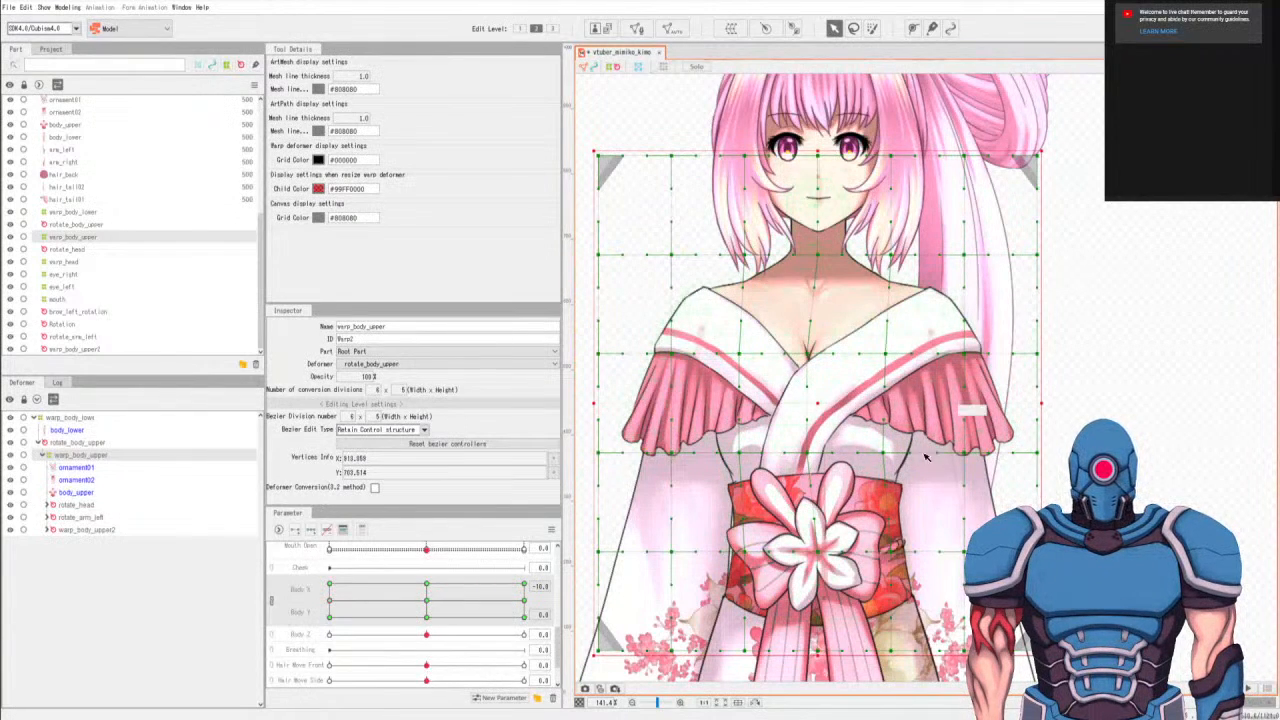
key(l)
key(v)
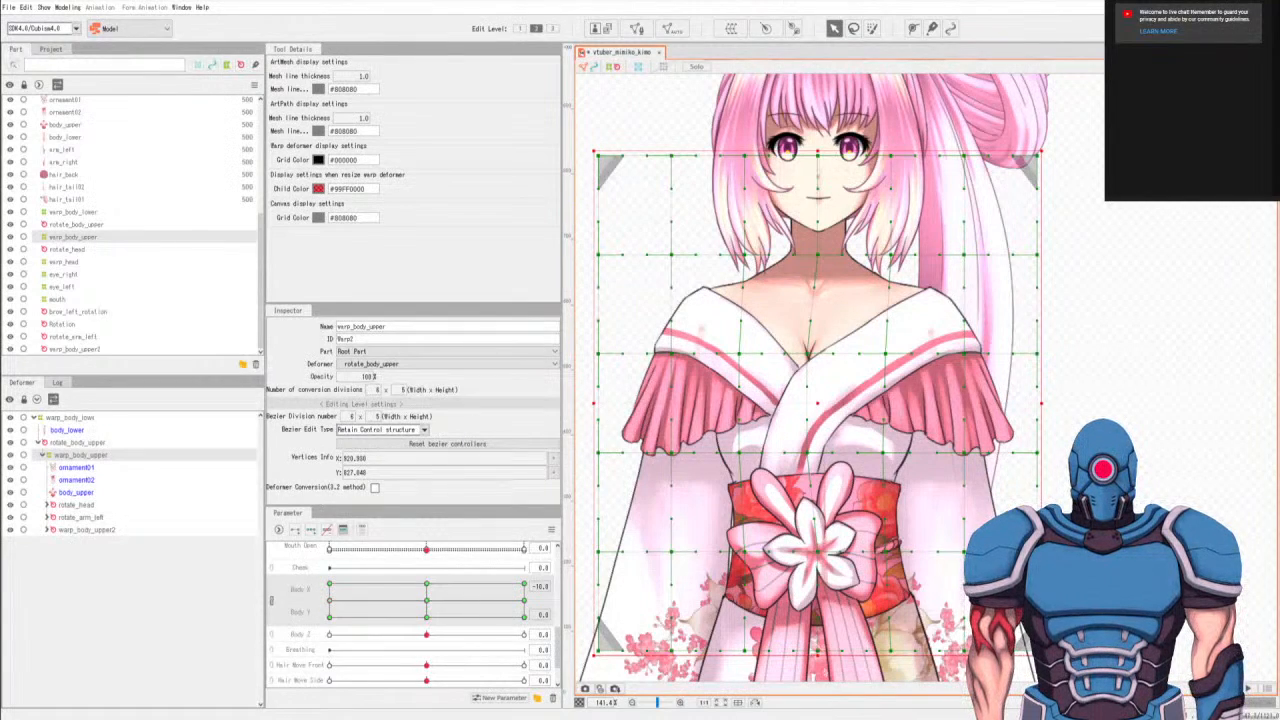
key(l)
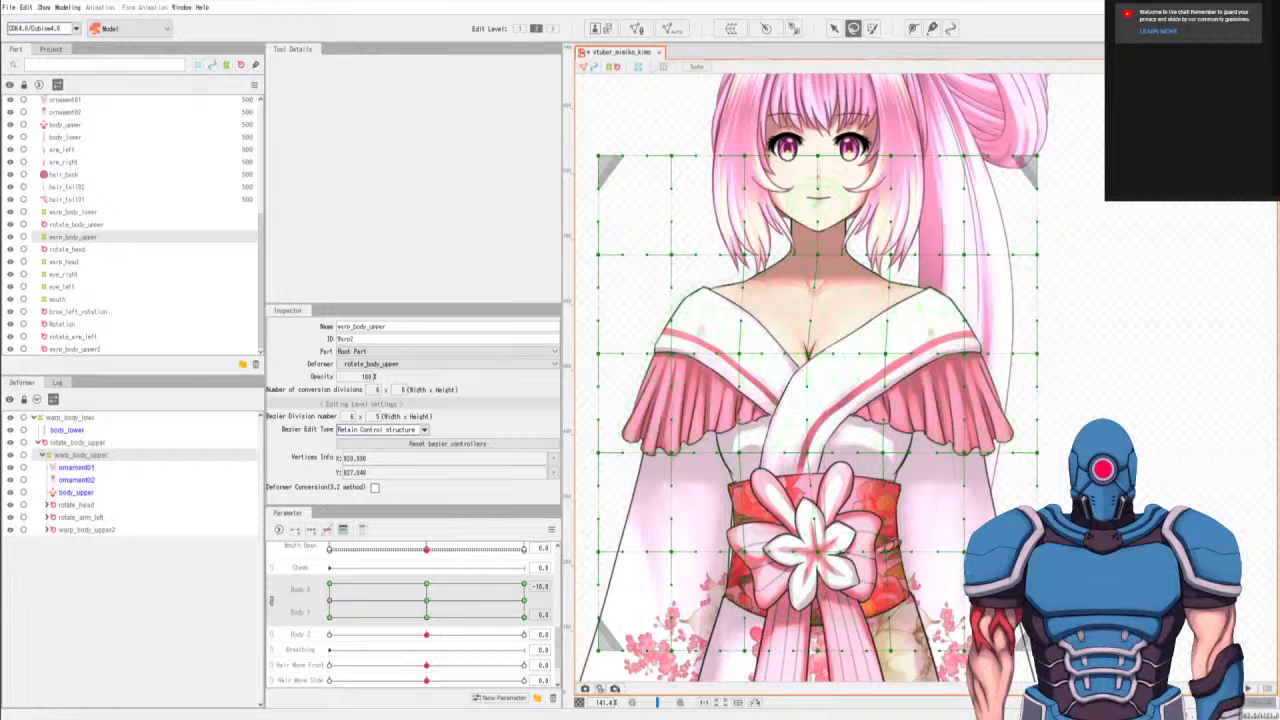
key(v)
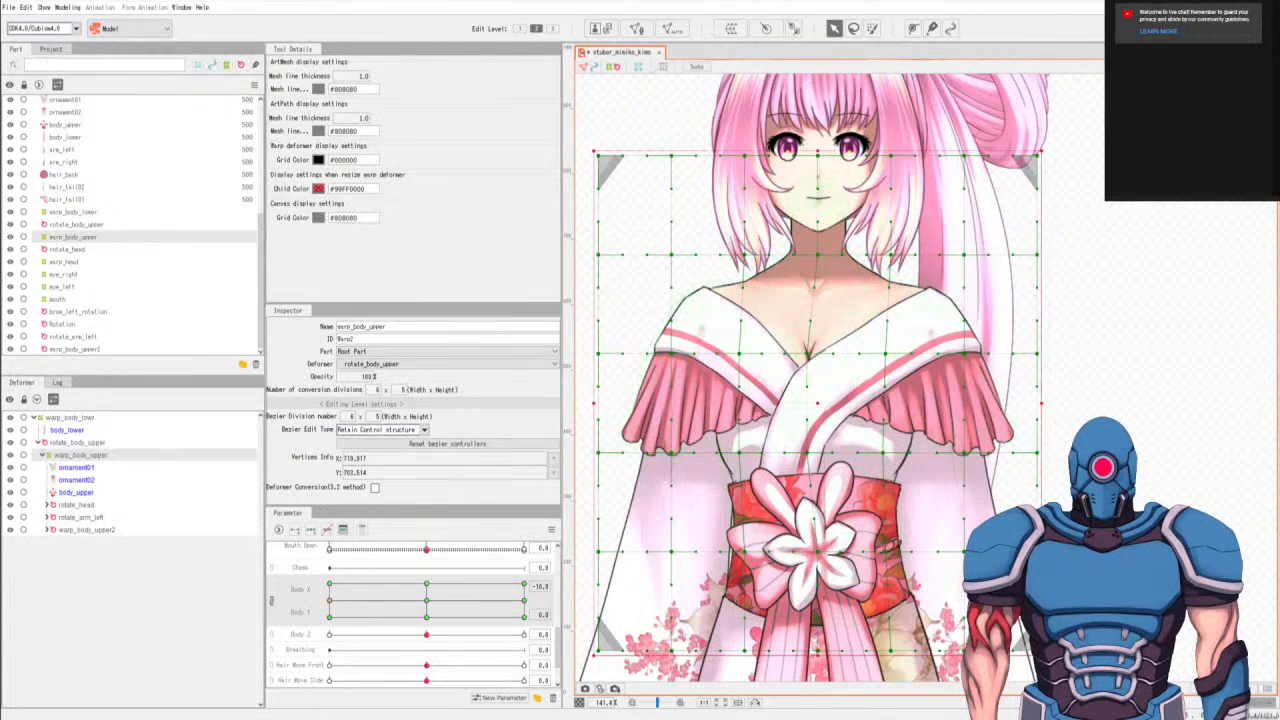
key(l)
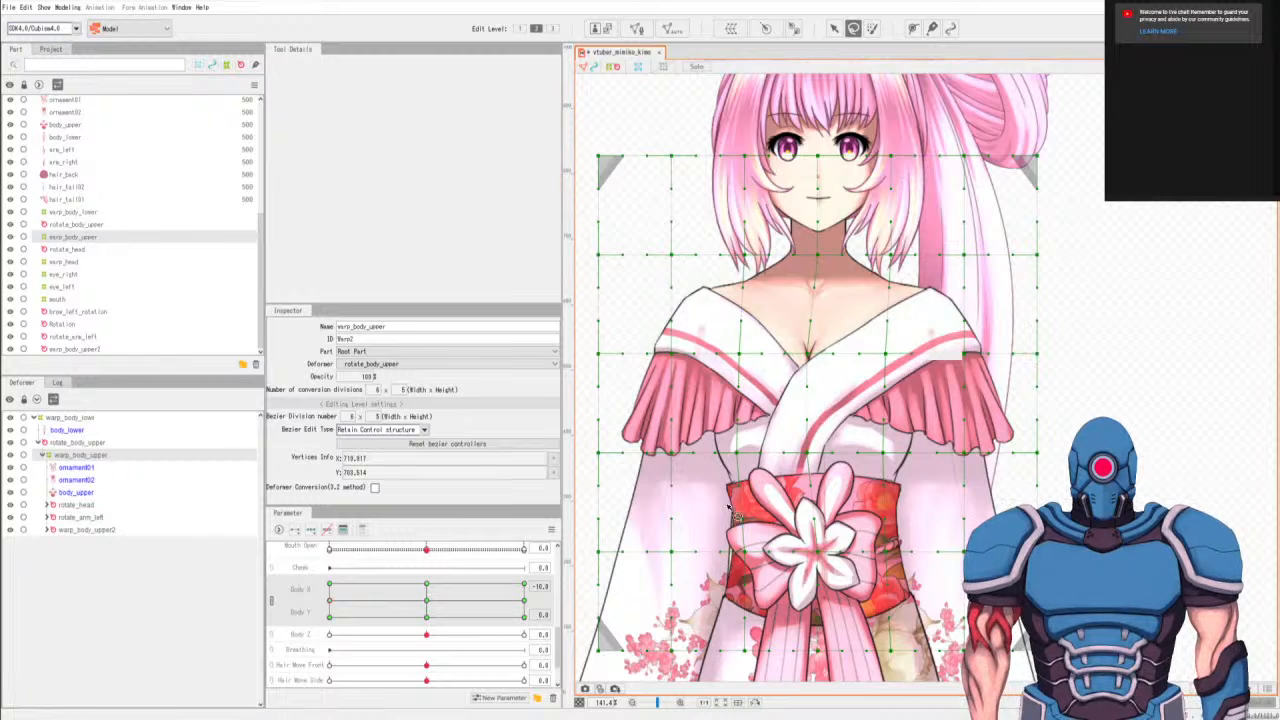
click(427, 601)
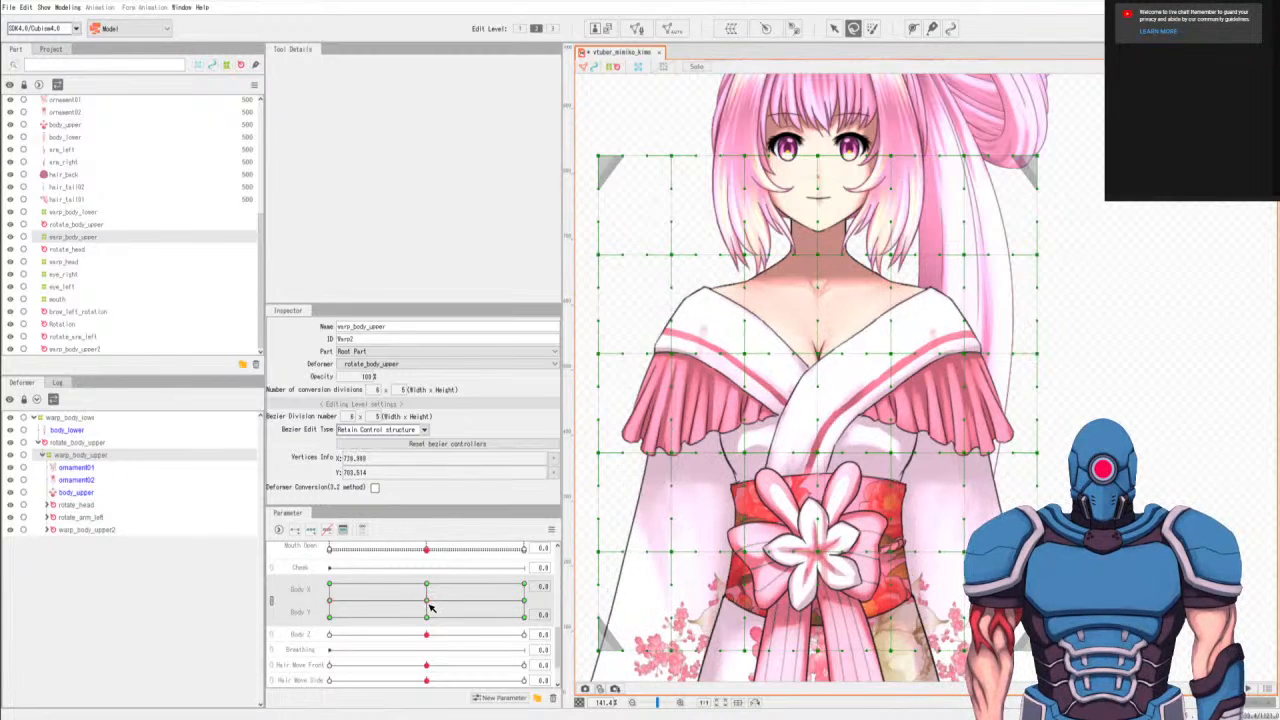
At Body X -10, Body Y 10, shift the chest and waist points beside the center column slightly left and preview the turn.
click(329, 586)
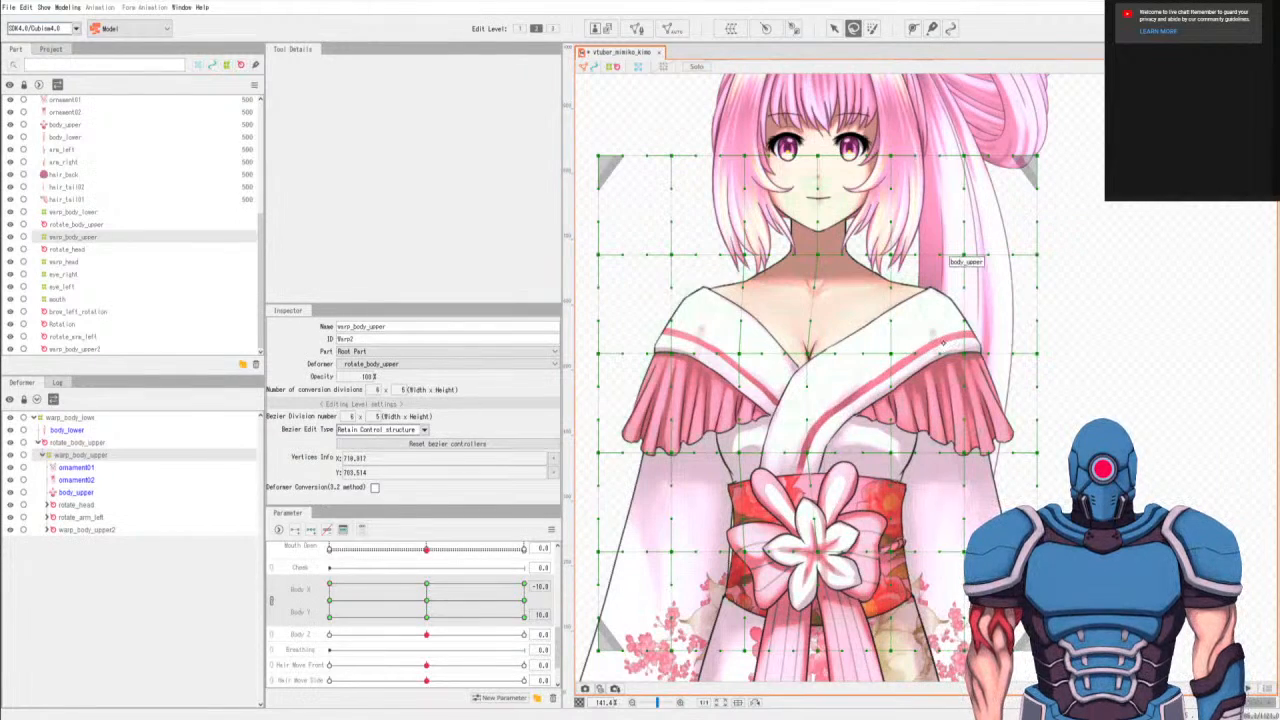
mouse_move(905, 332)
mouse_down()
mouse_move(904, 560)
mouse_move(902, 330)
mouse_up()
drag(906, 507, 900, 507)
key(q)
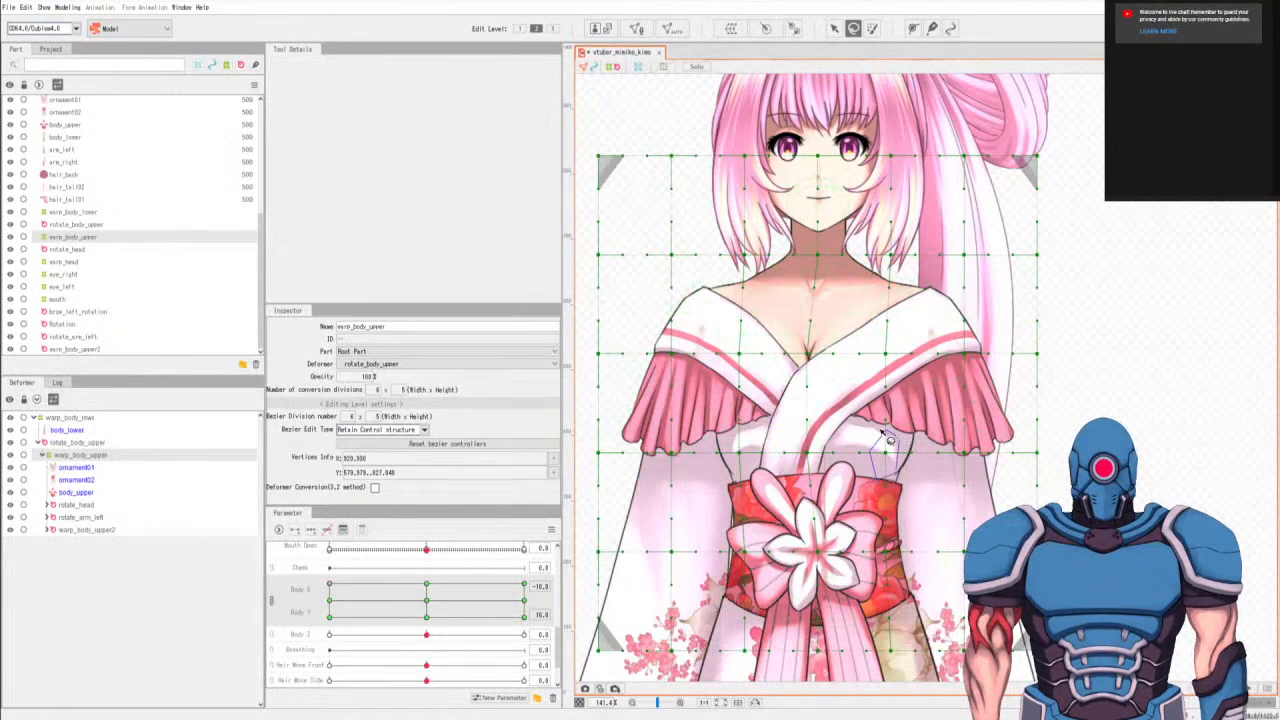
key(v)
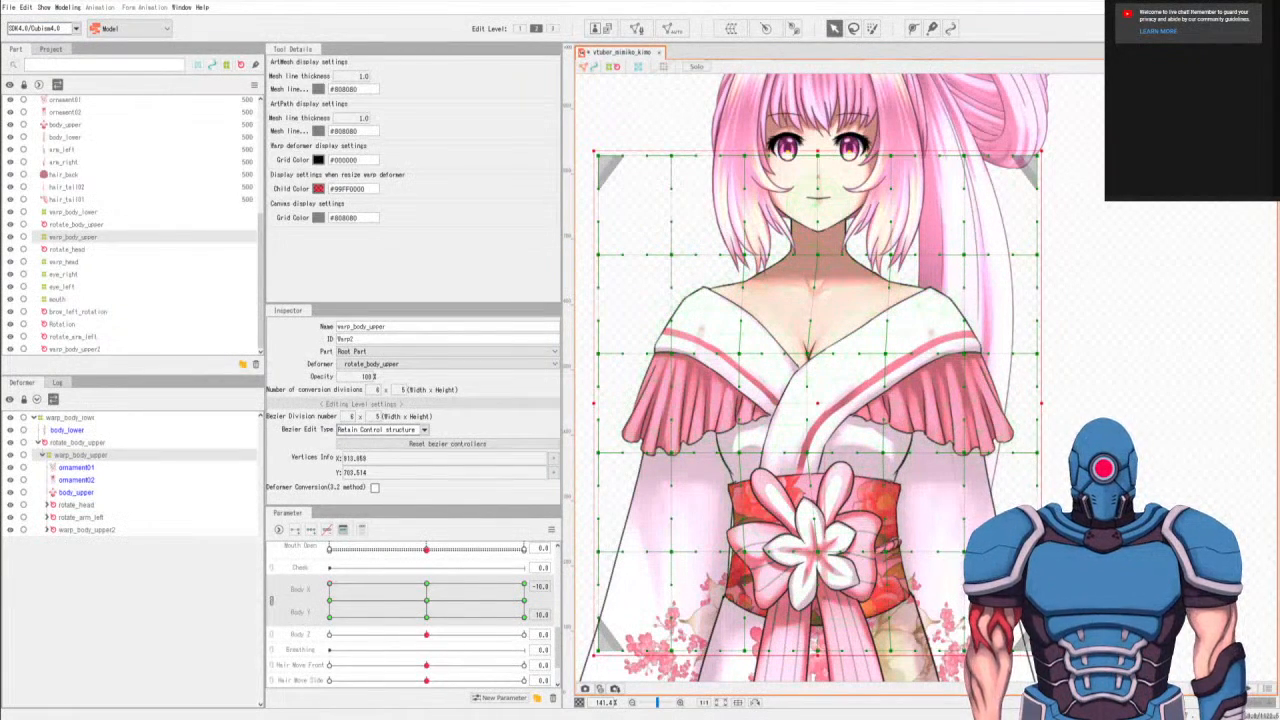
key(q)
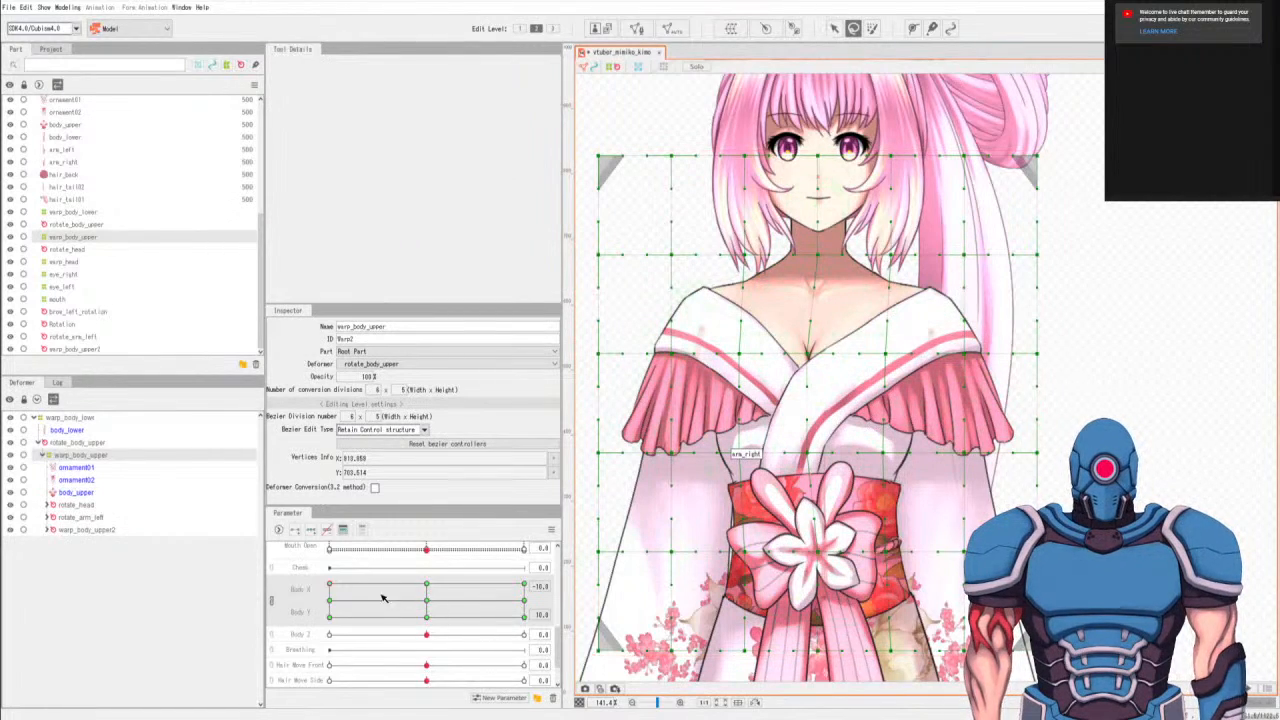
click(331, 584)
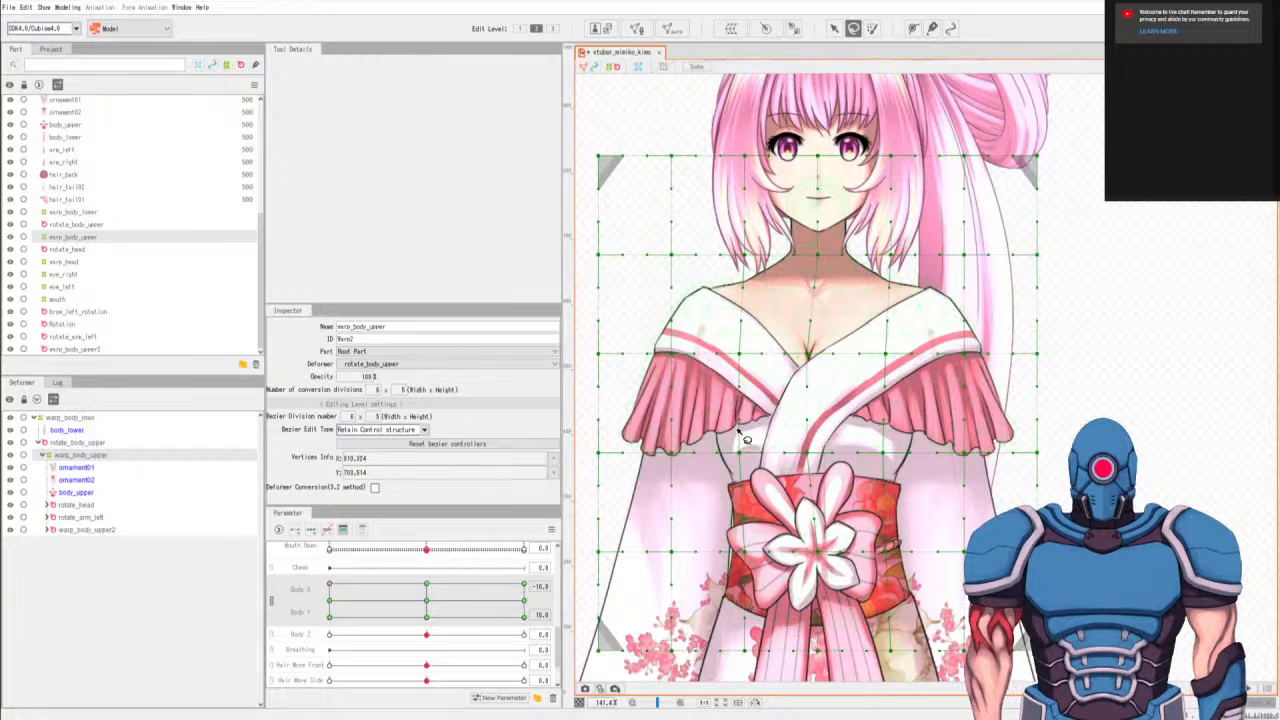
key(v)
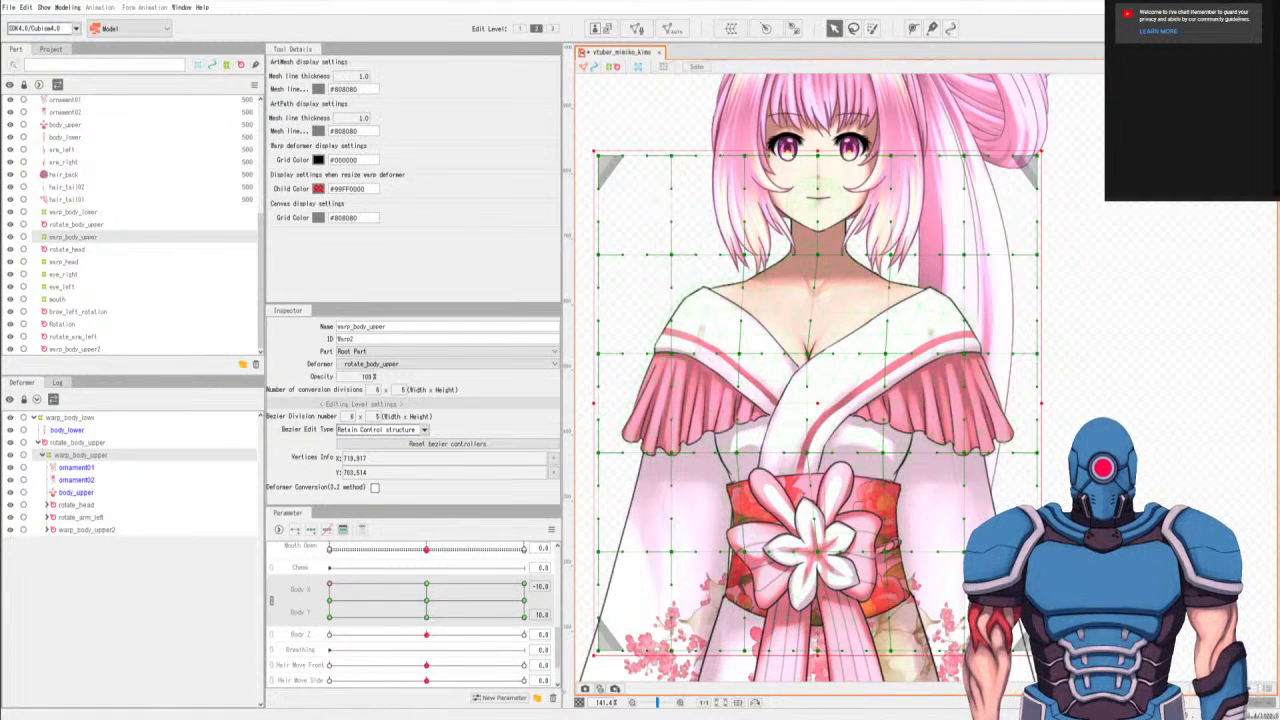
drag(419, 606, 305, 615)
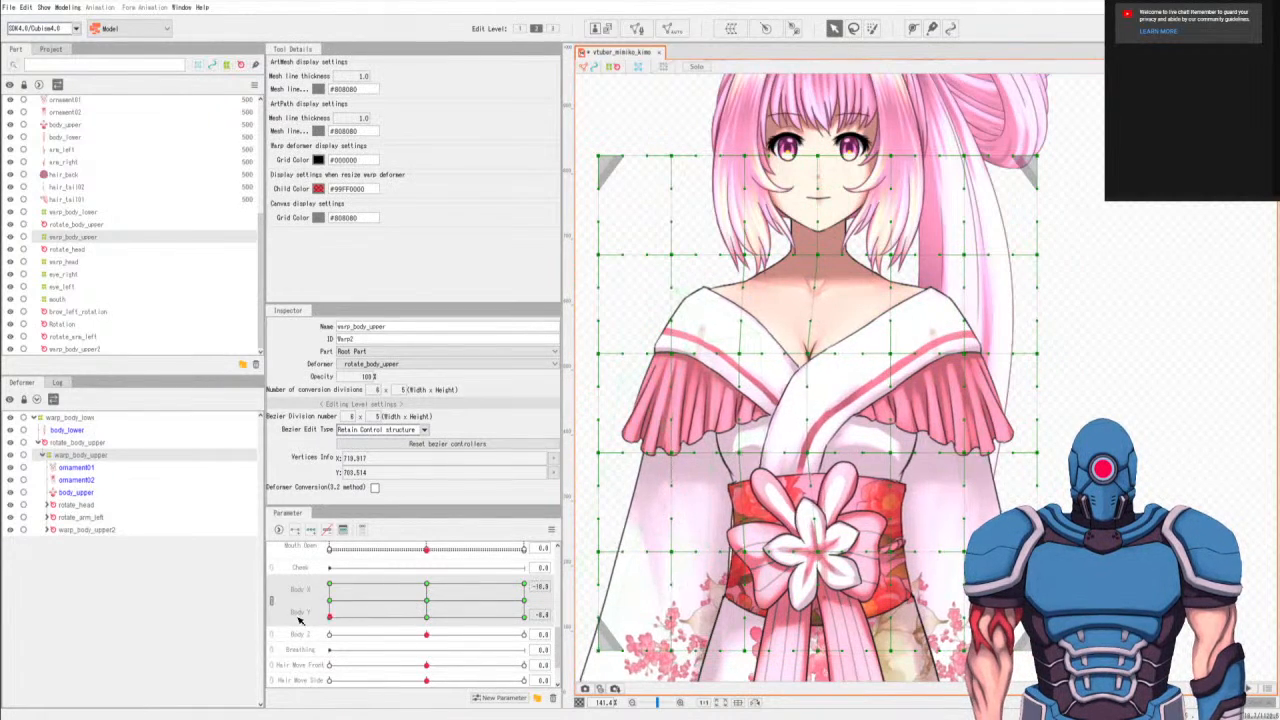
mouse_move(434, 620)
mouse_down()
mouse_move(312, 628)
mouse_move(426, 600)
mouse_up()
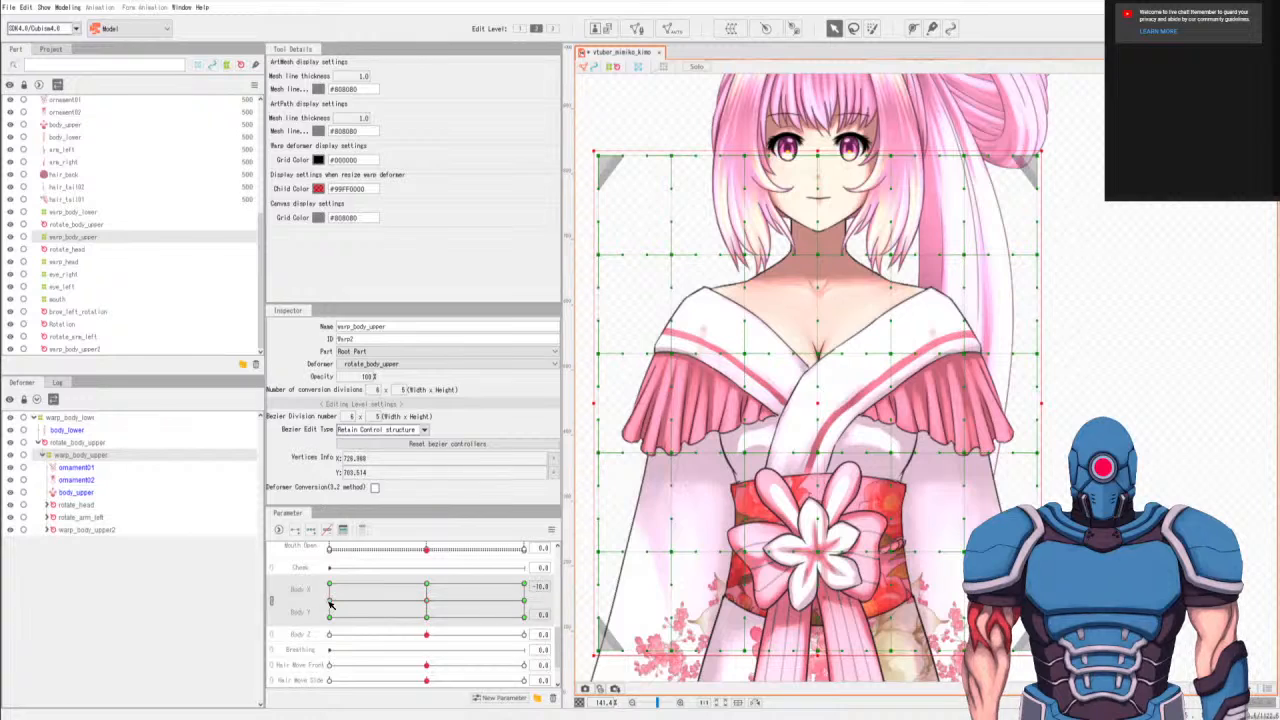
At Body X -10, Body Y 0, select the chest-to-waist points one column right of center and nudge them slightly left.
click(330, 604)
key(q)
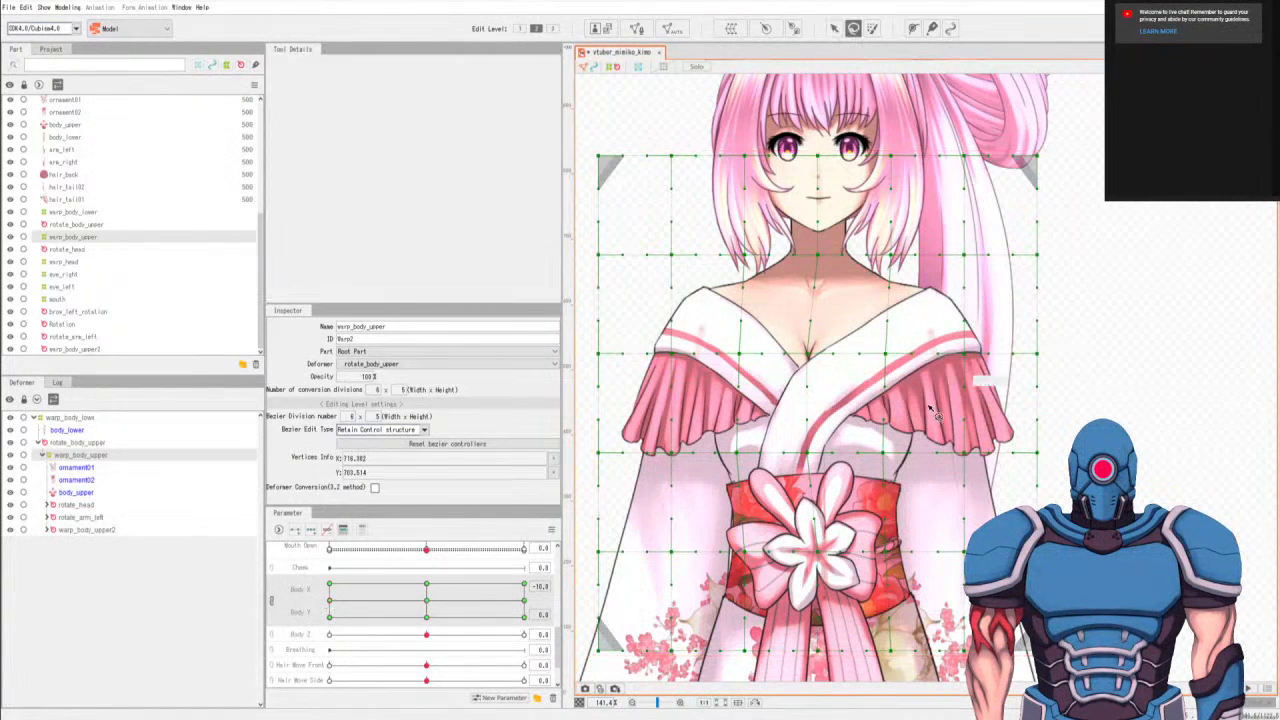
mouse_move(884, 322)
mouse_down()
mouse_move(880, 584)
mouse_move(893, 290)
mouse_up()
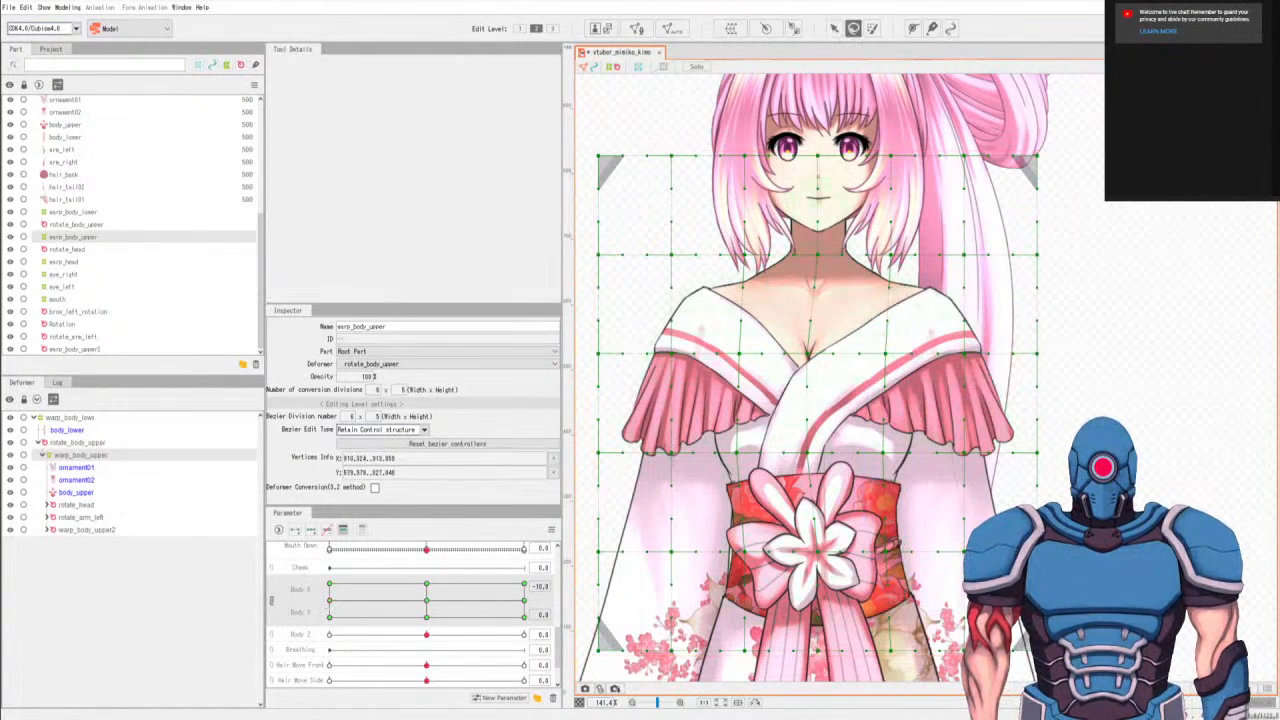
key(v)
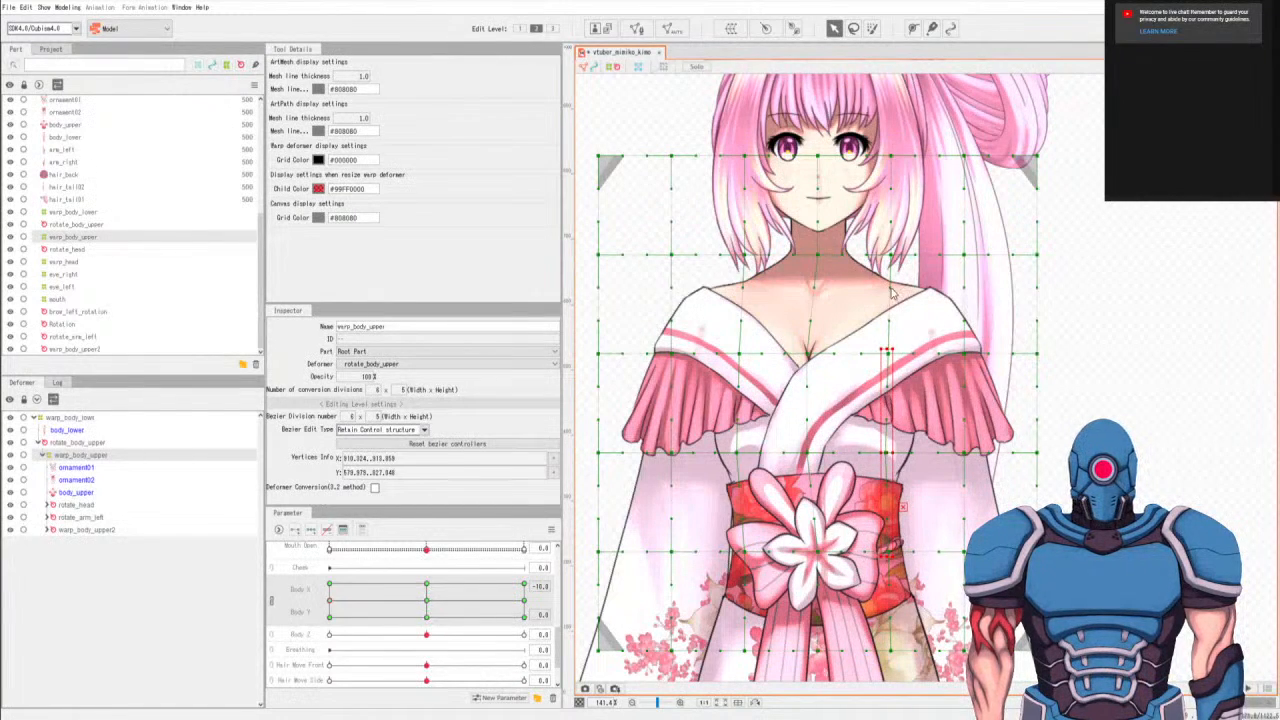
key(q)
Compare the upper body's shape between Body X 0 and Body X -10 at Body Y 0.
drag(427, 600, 333, 603)
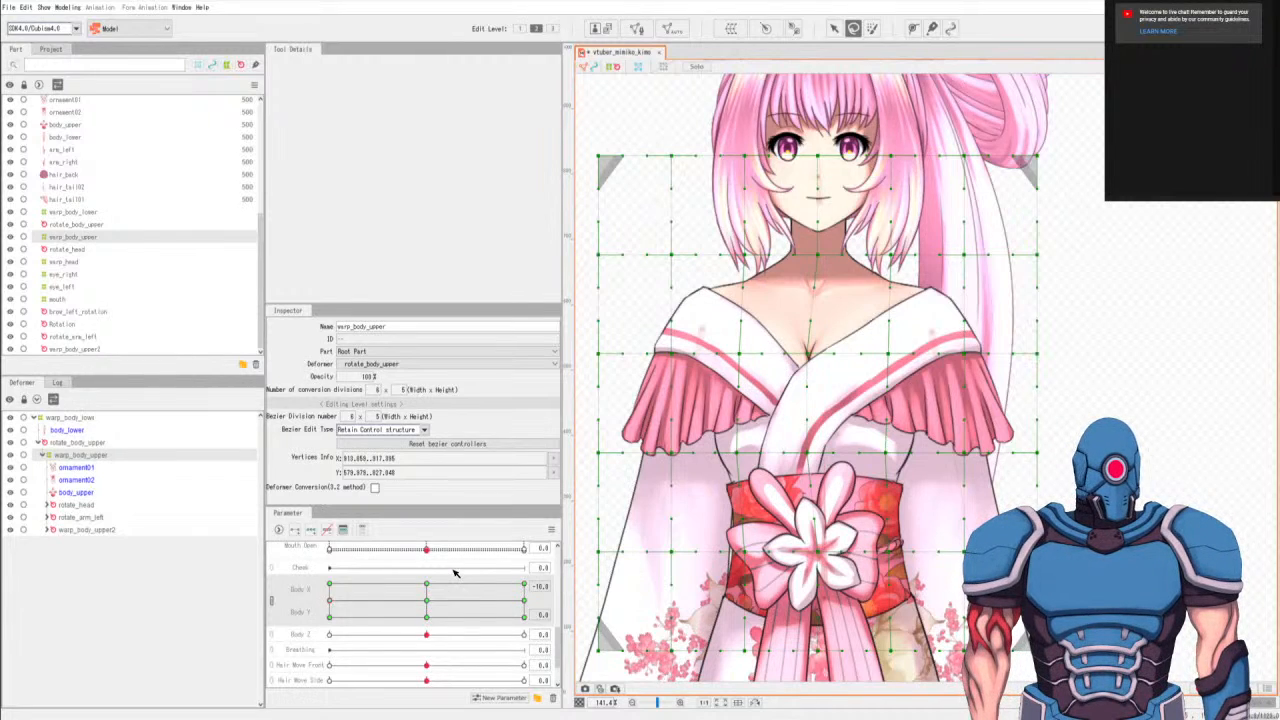
click(525, 603)
click(427, 601)
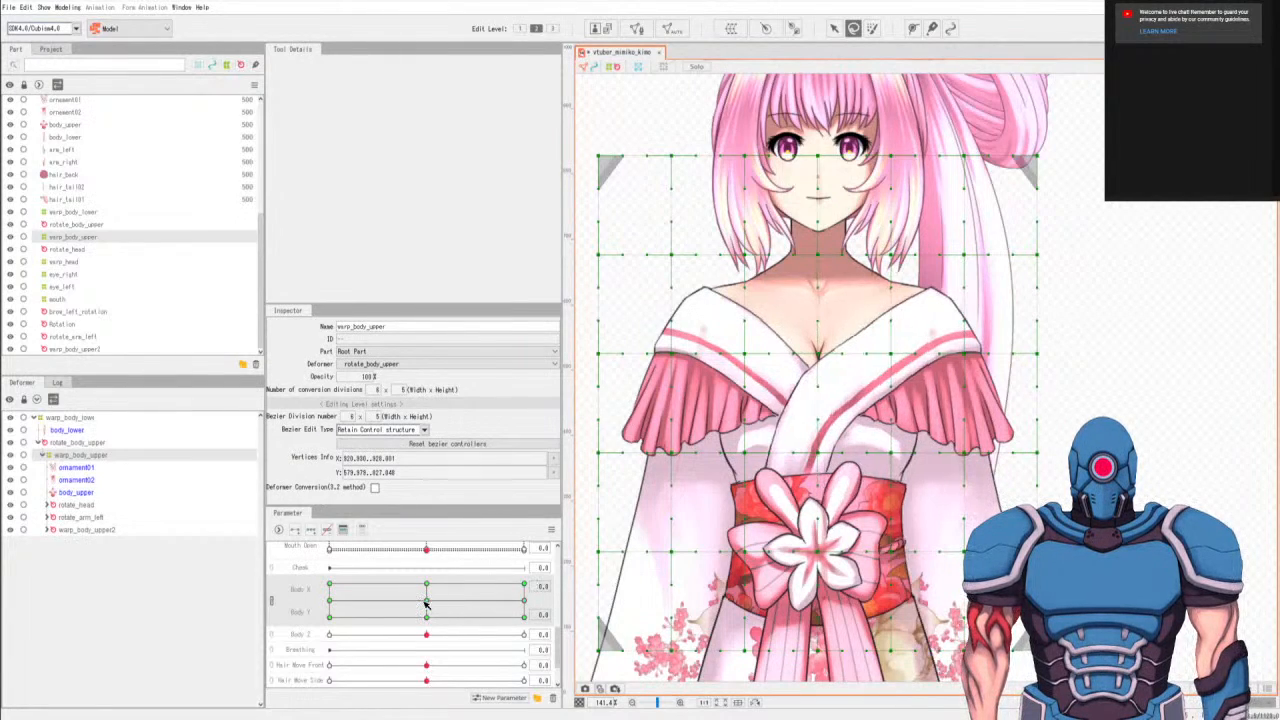
click(333, 602)
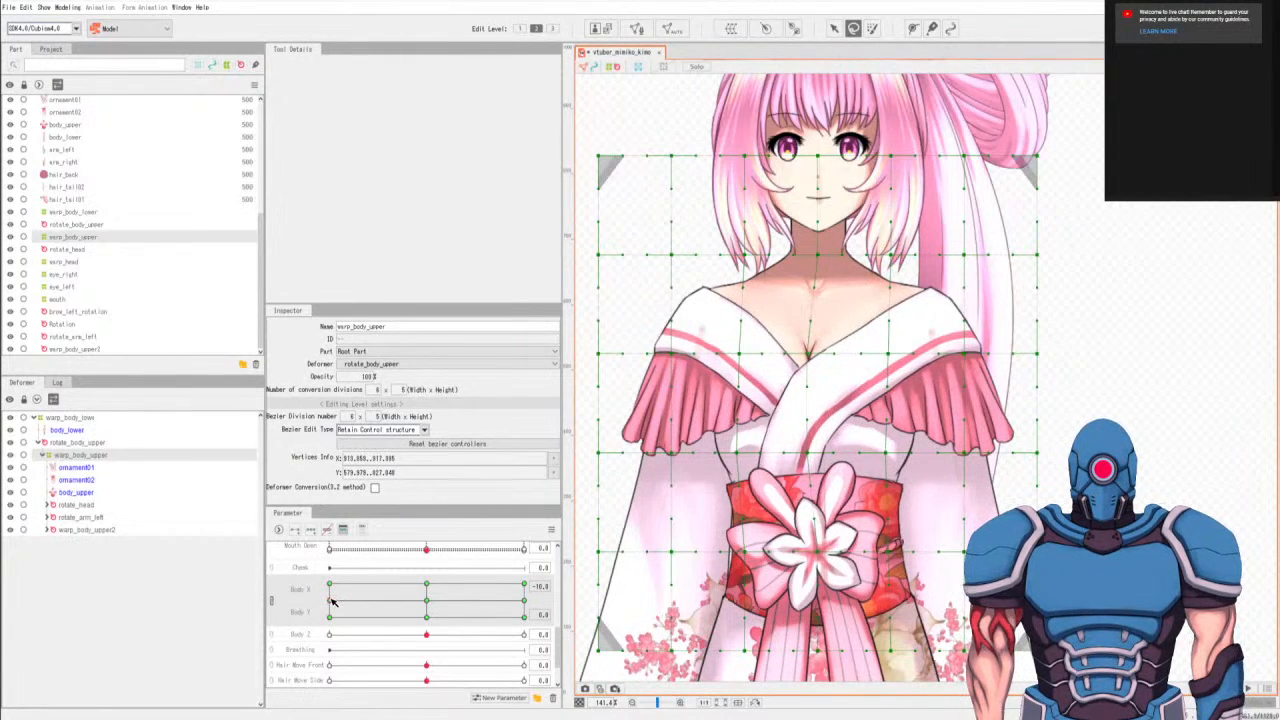
click(427, 601)
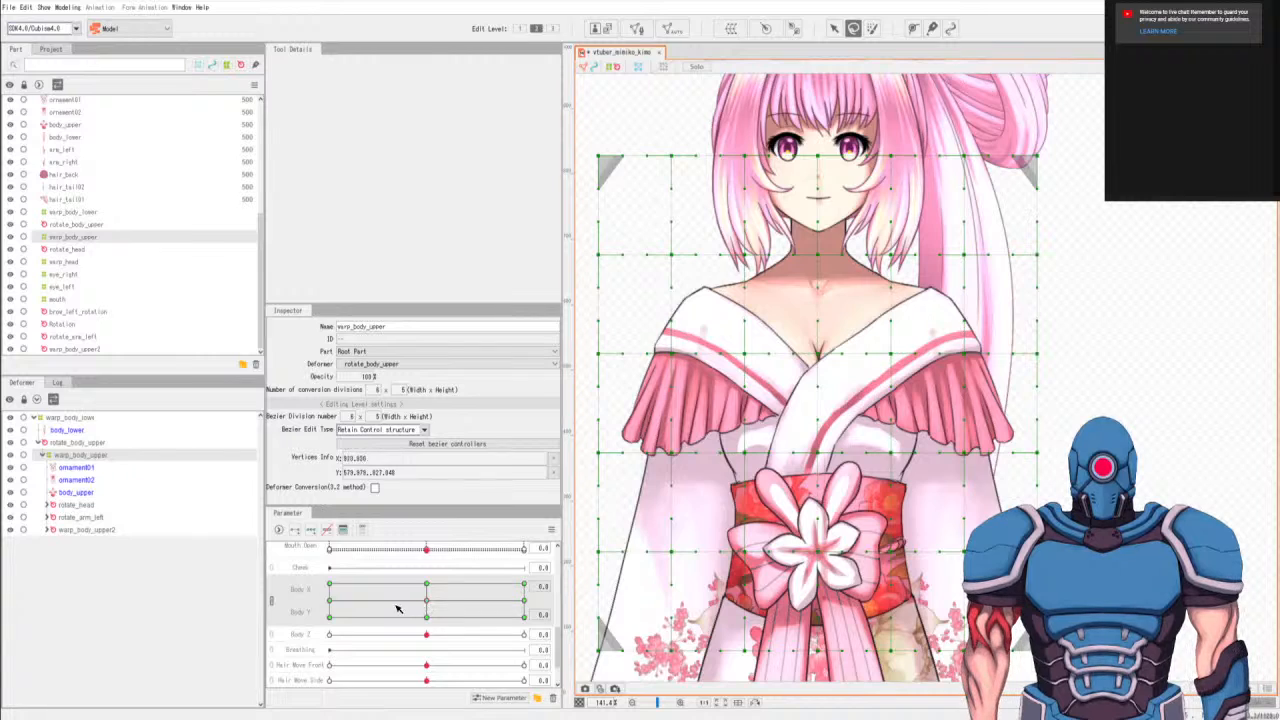
click(333, 602)
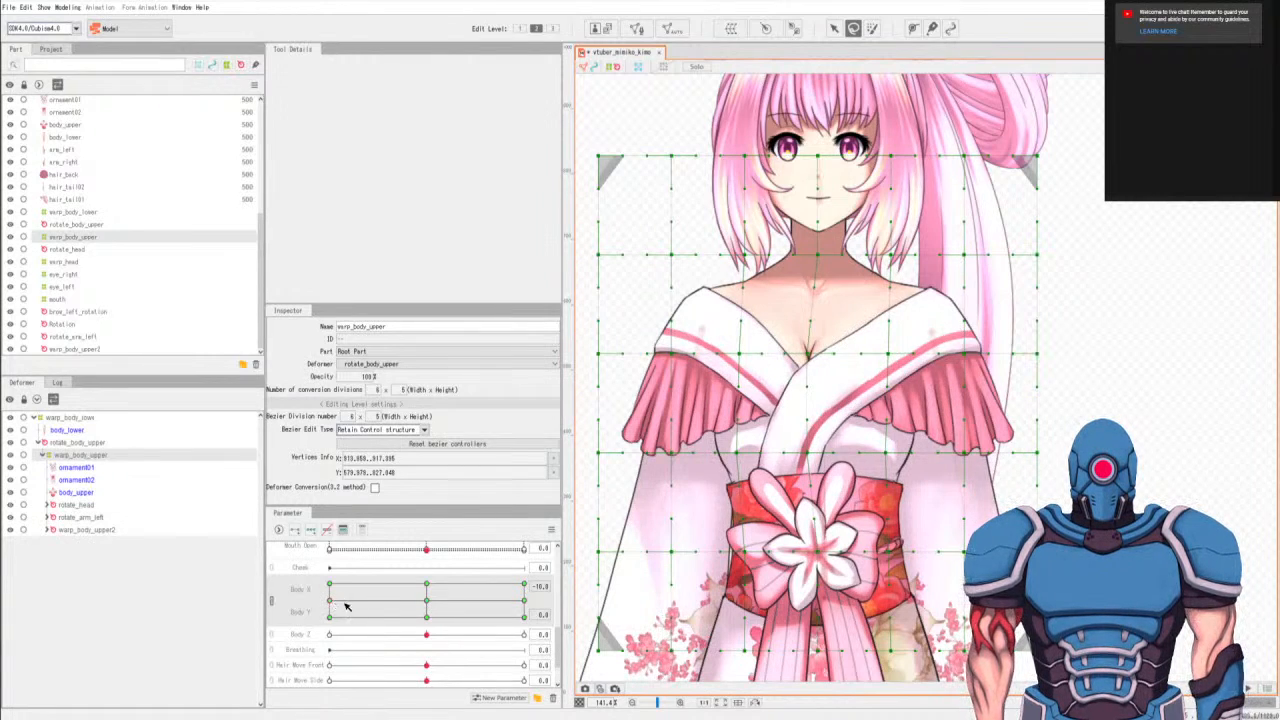
click(427, 602)
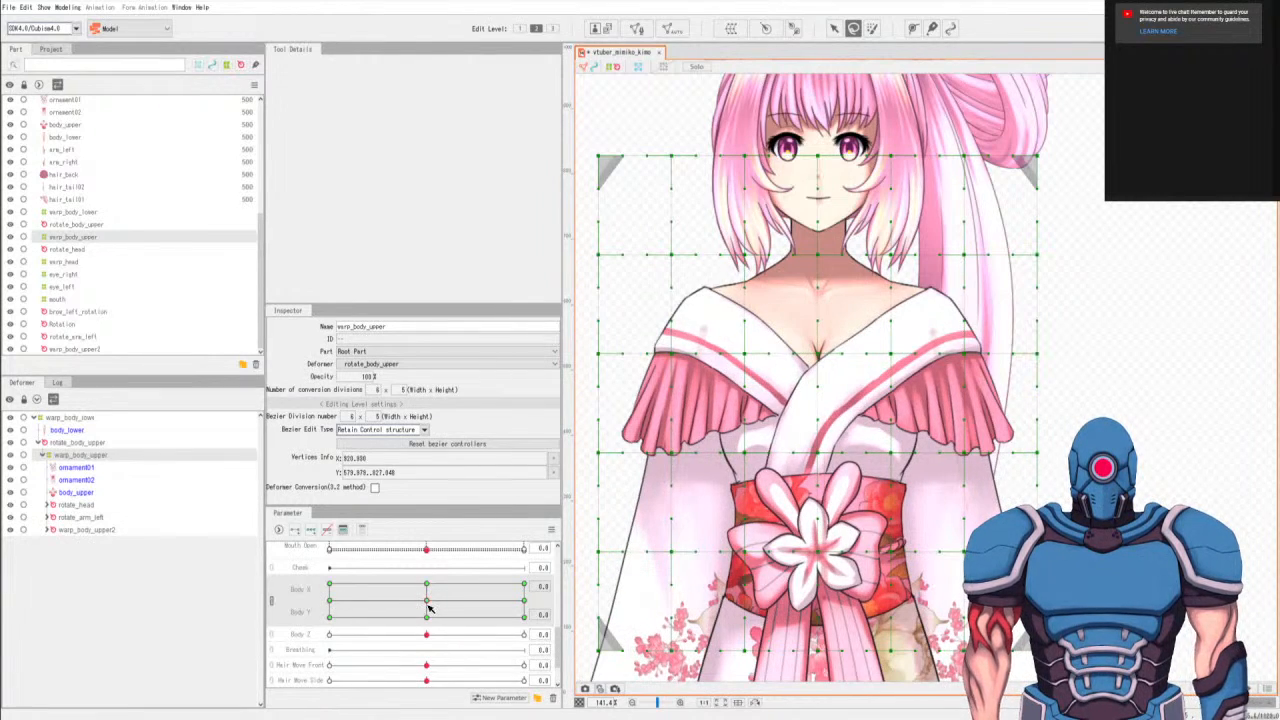
click(333, 603)
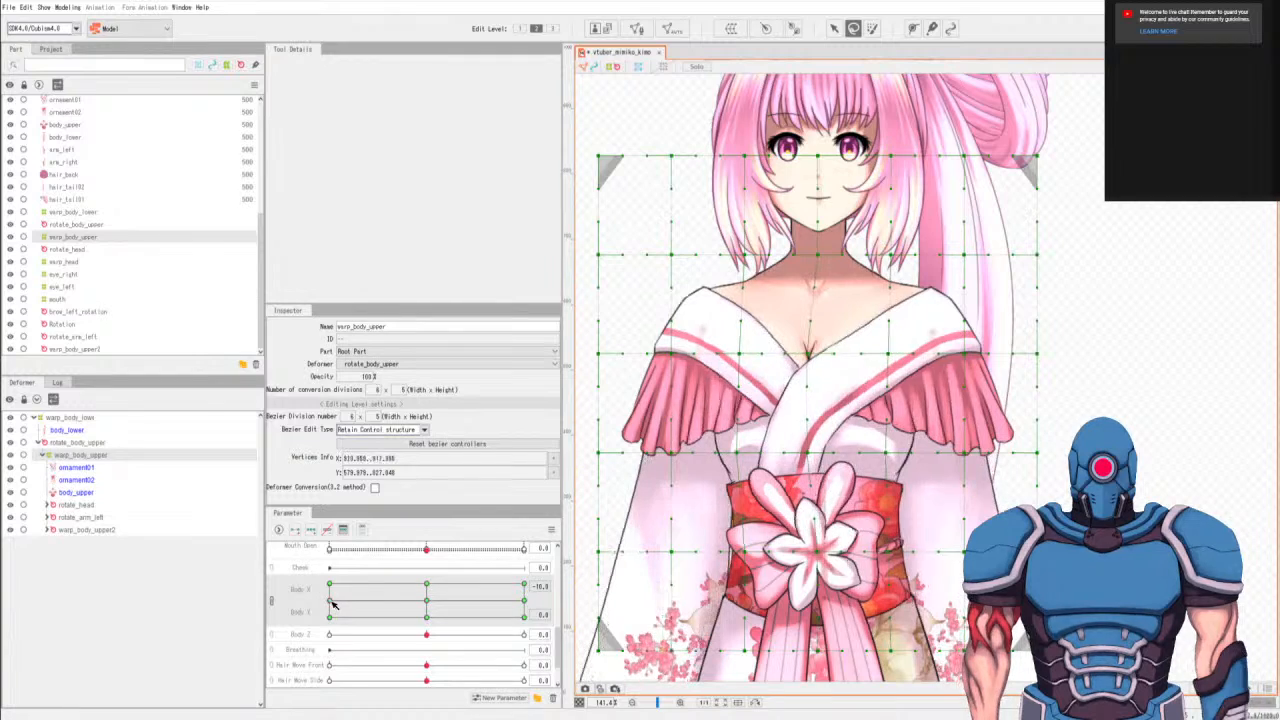
click(427, 603)
At Body X -10, Body Y 0, nudge the obi-level point one column left of center slightly left and compare with Body X 0.
click(333, 603)
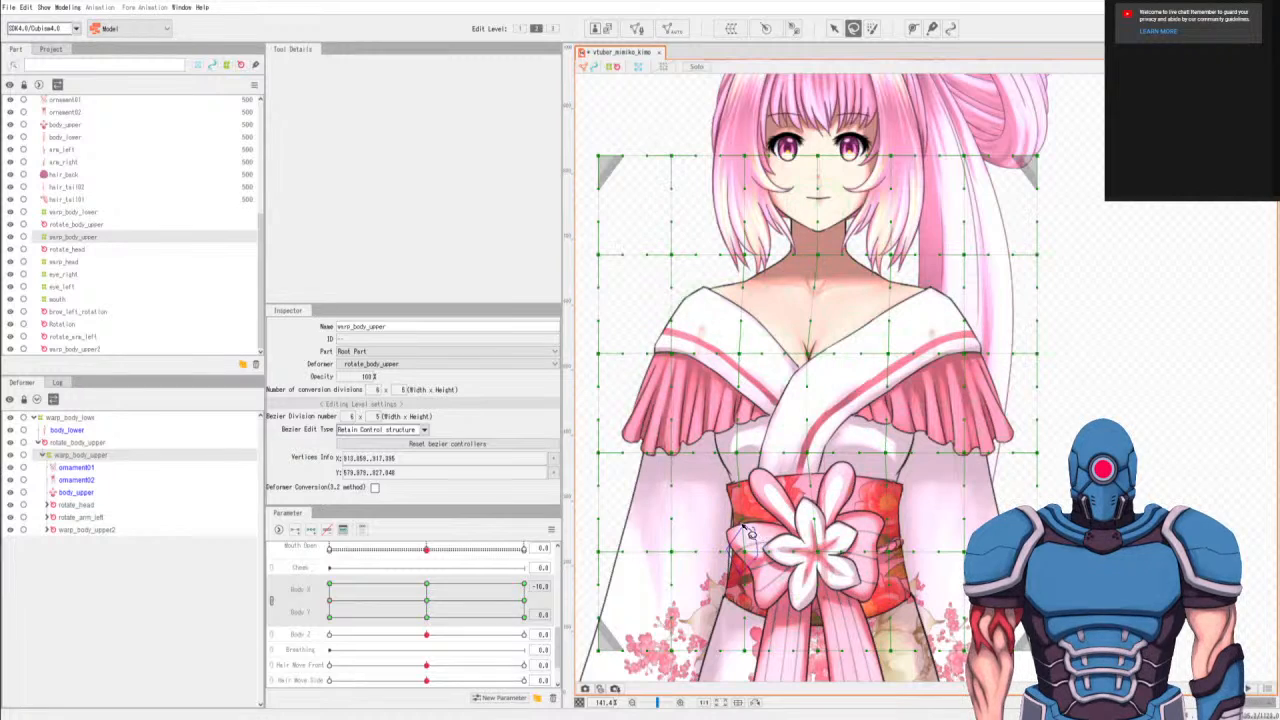
click(834, 28)
drag(744, 551, 740, 551)
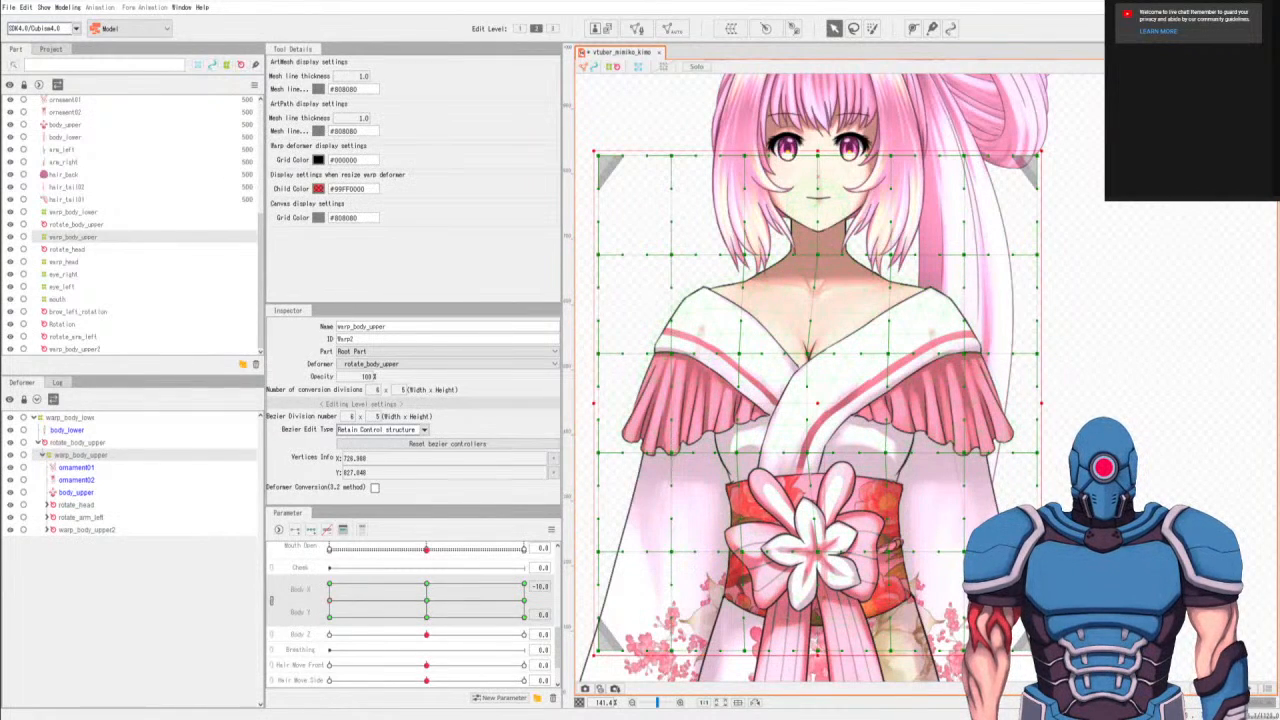
click(427, 602)
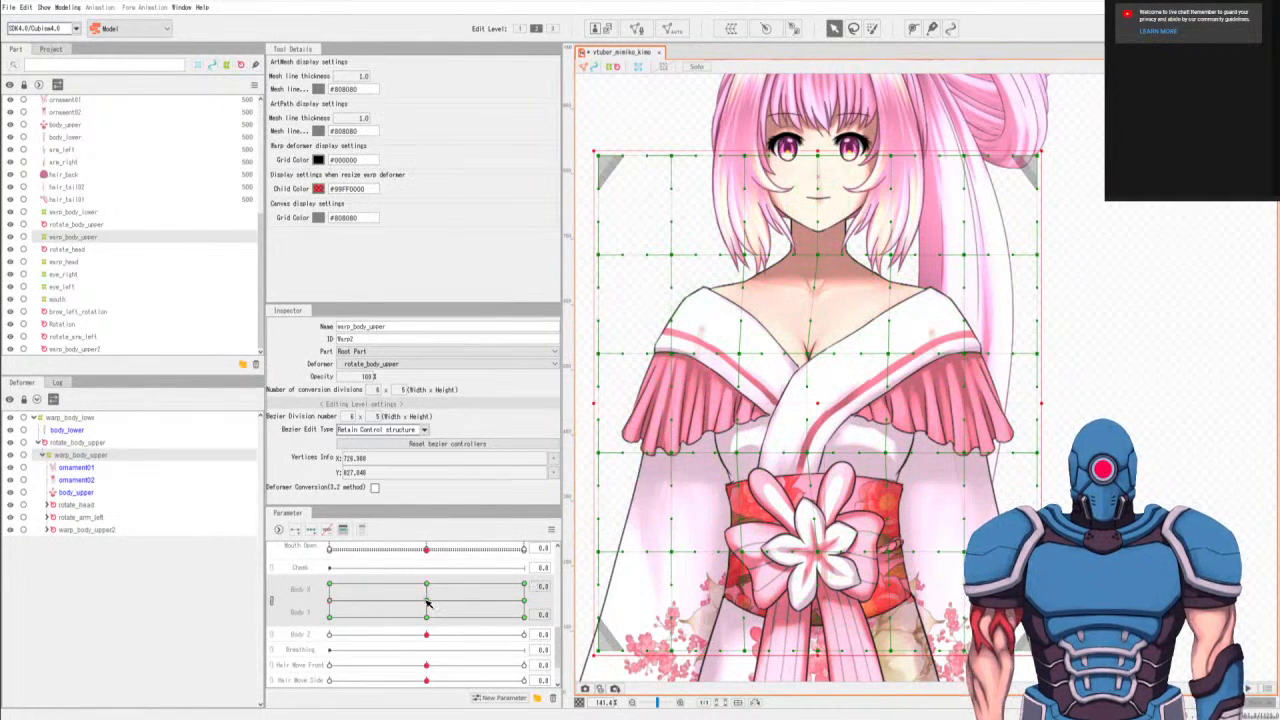
click(329, 603)
click(427, 603)
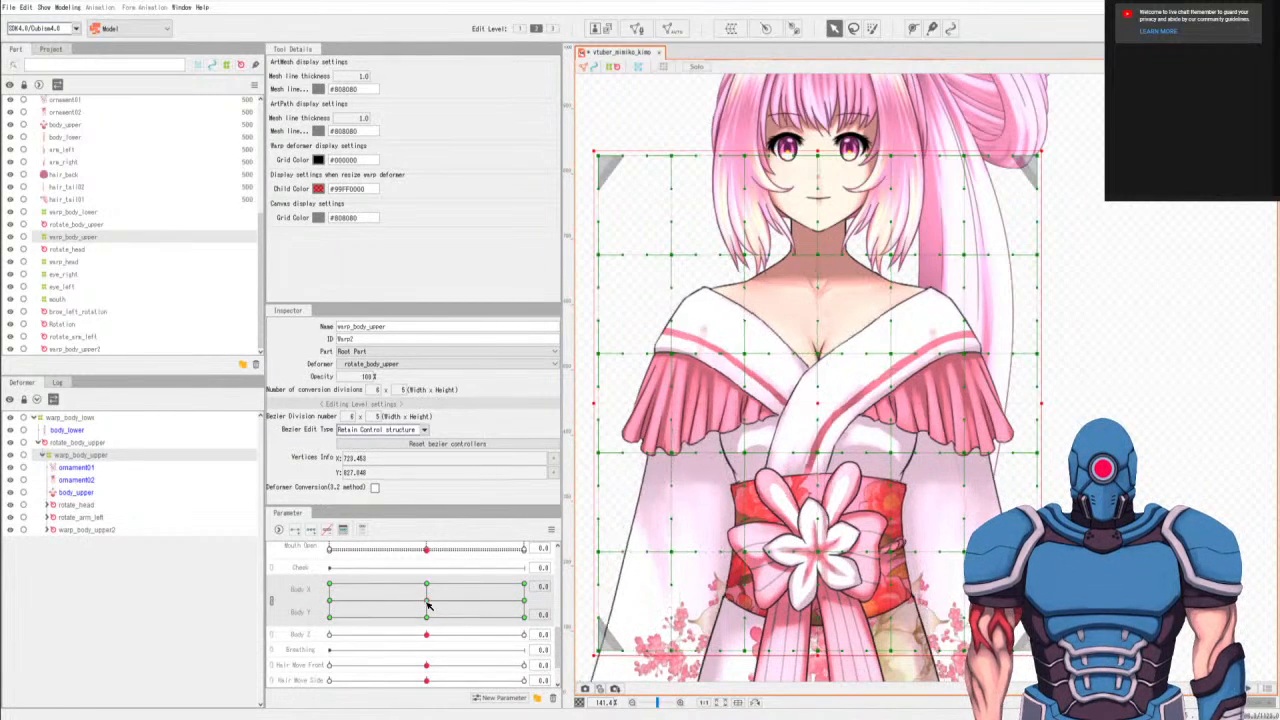
click(330, 603)
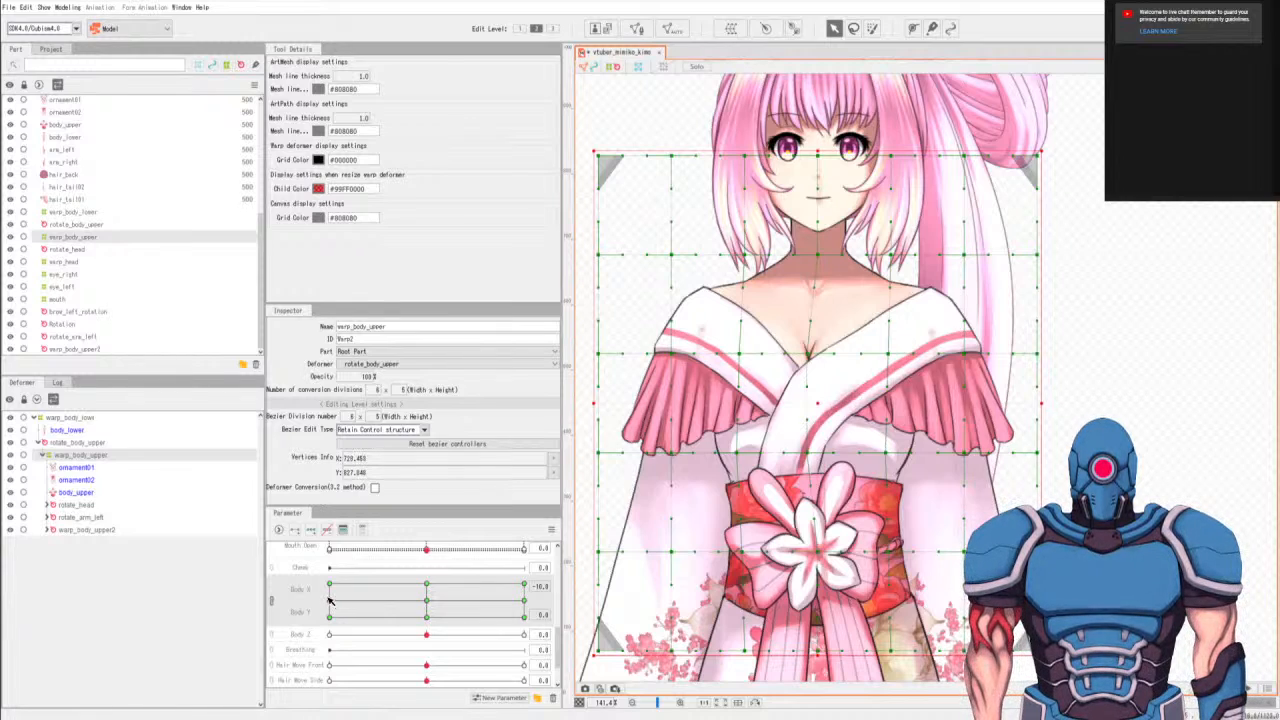
click(427, 603)
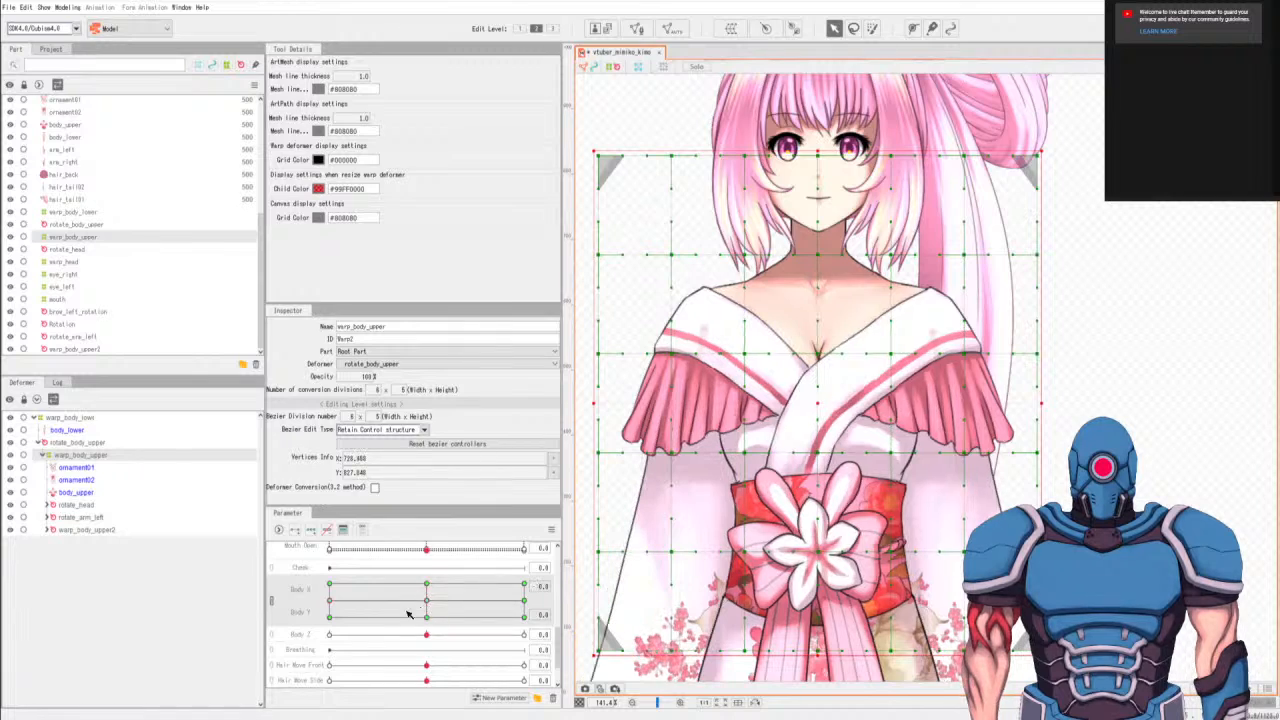
click(330, 603)
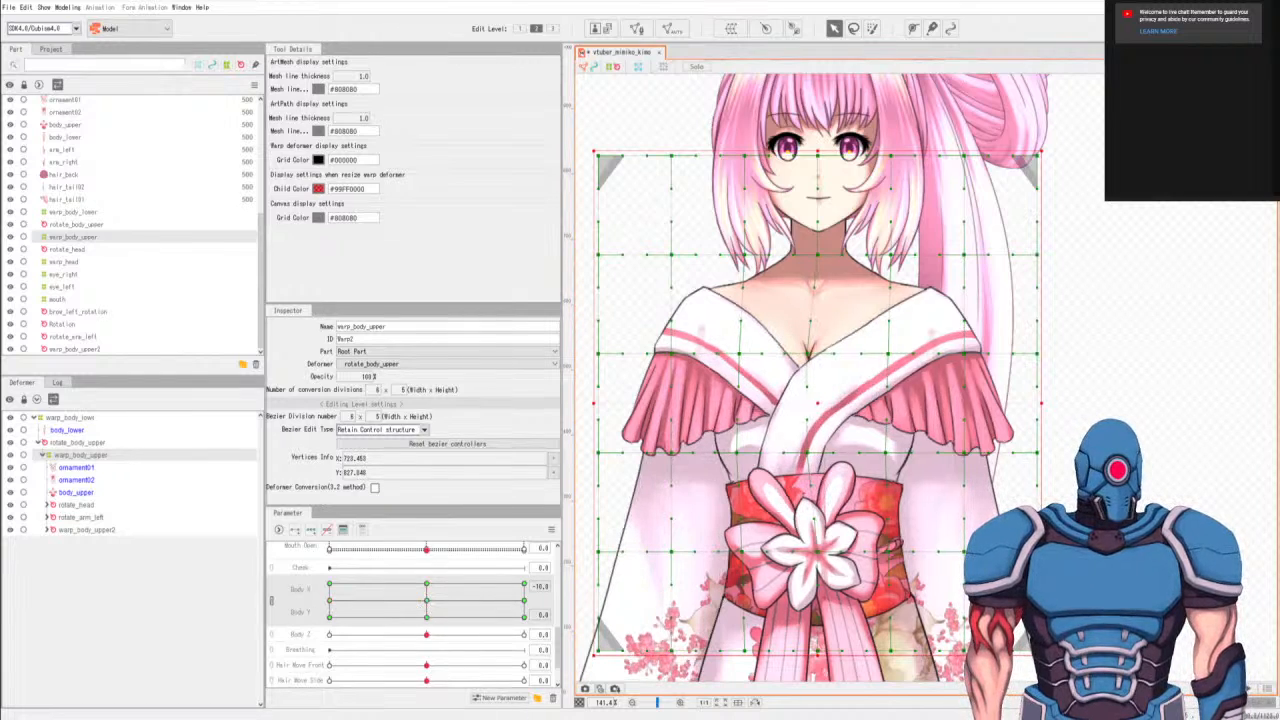
click(425, 604)
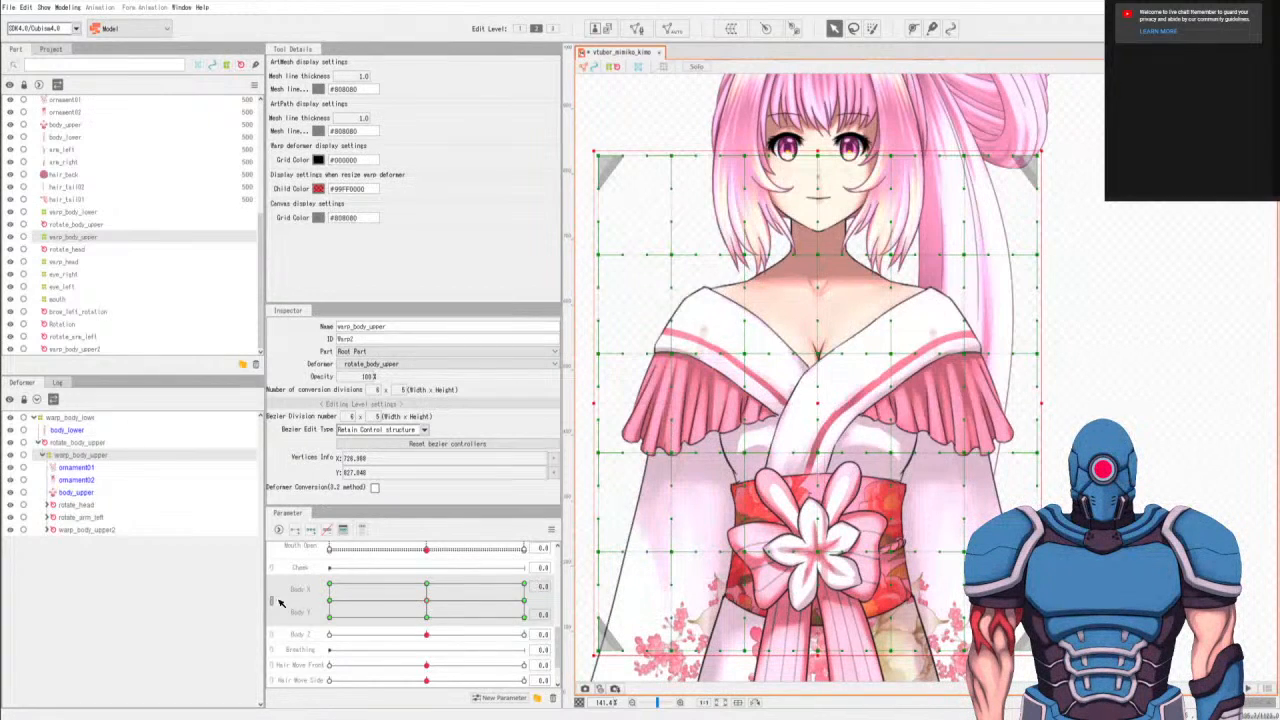
Compare the upper body's shape between Body X -10 and Body X 0 at Body Y 0 several times.
click(331, 602)
click(426, 604)
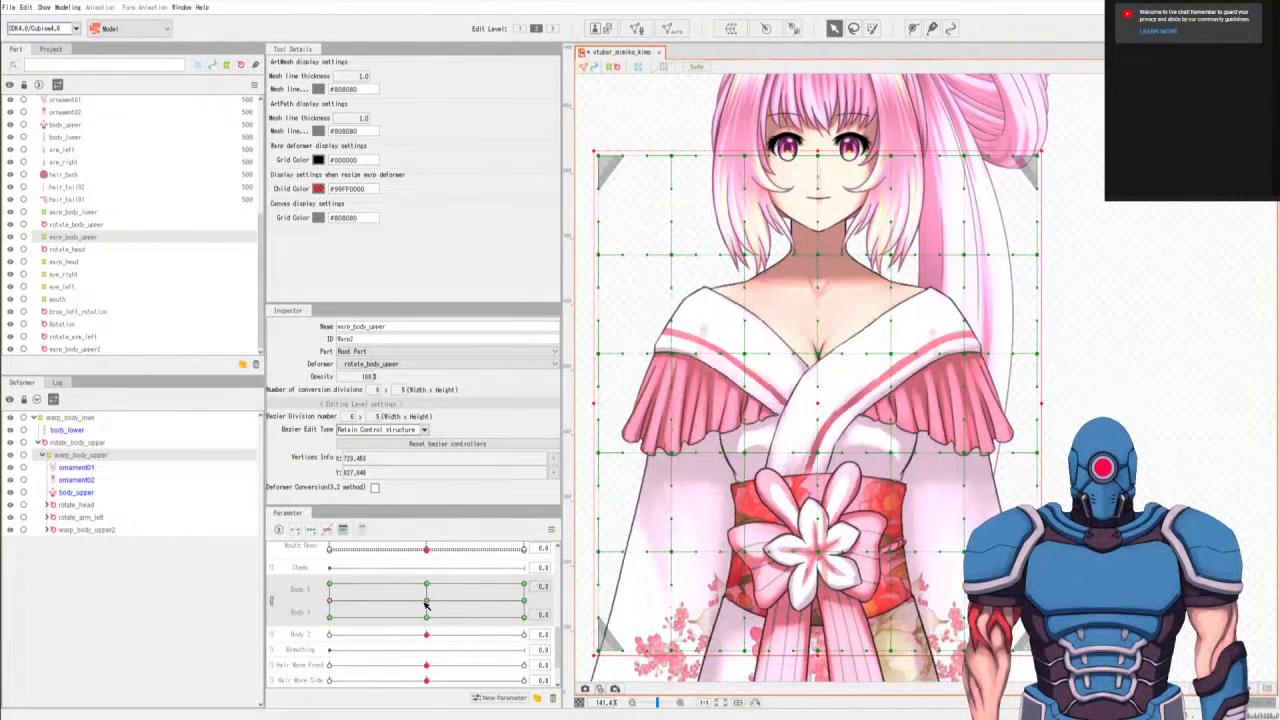
click(332, 601)
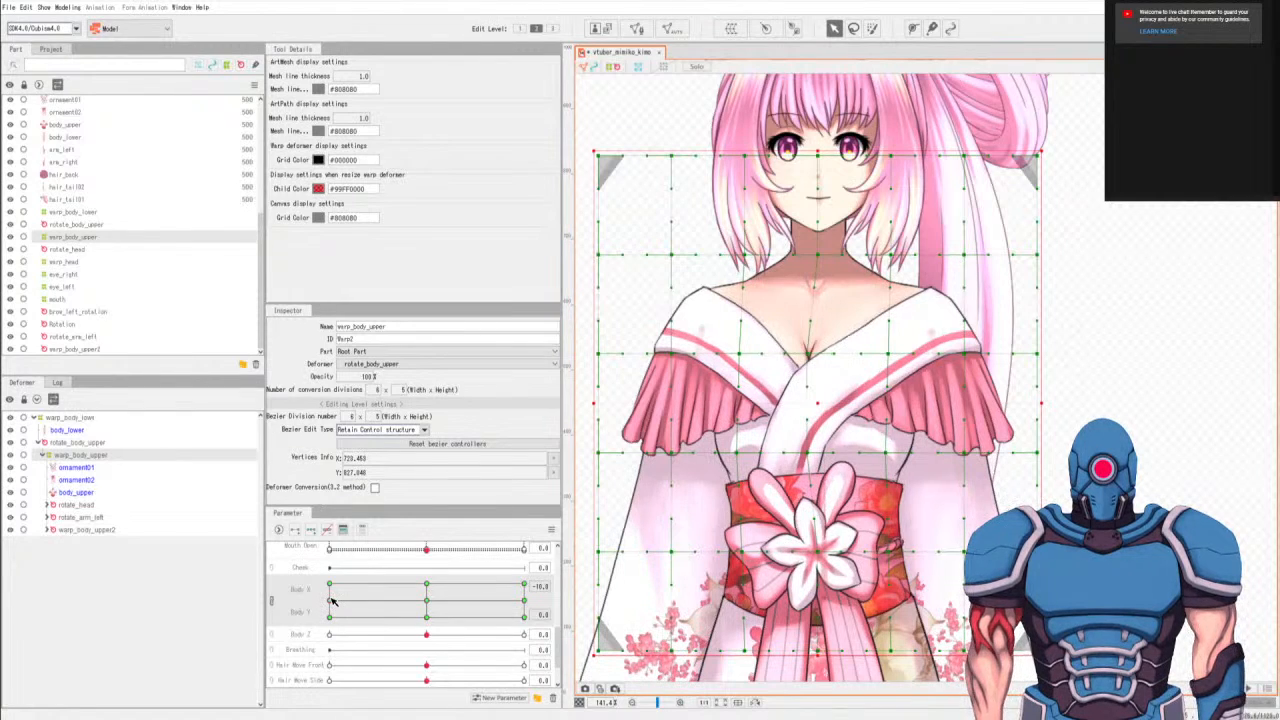
click(426, 606)
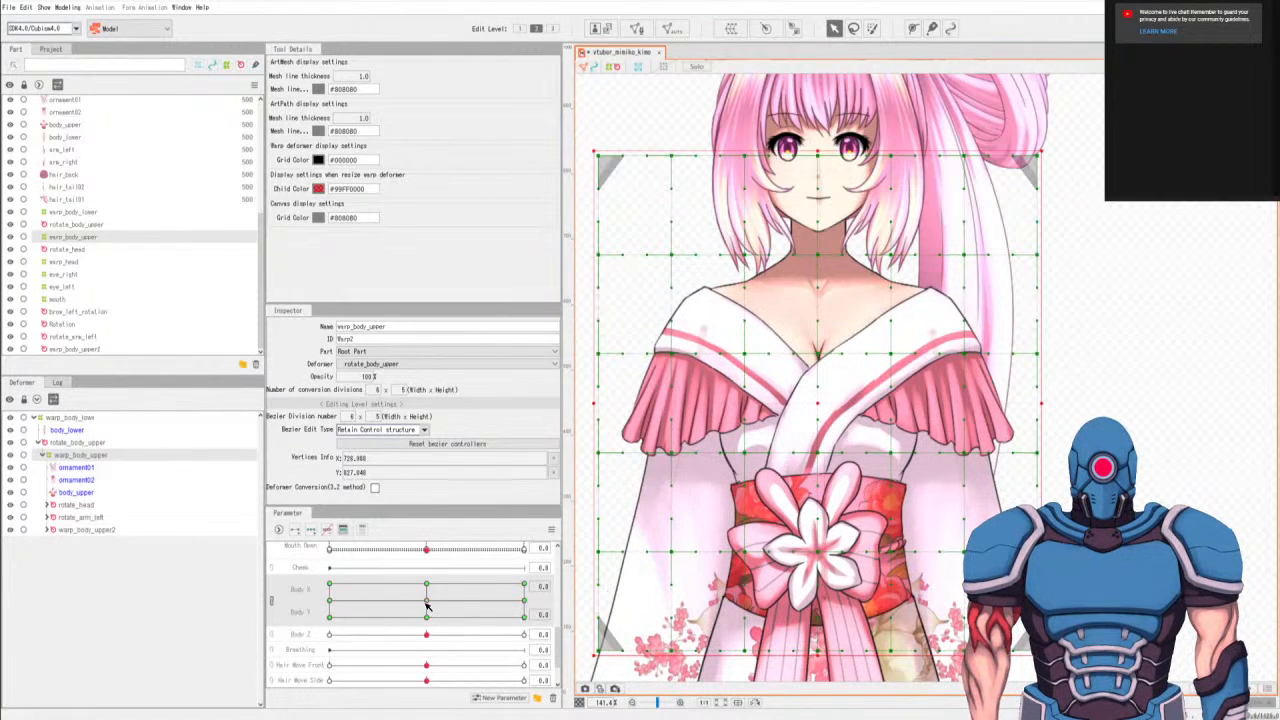
click(331, 602)
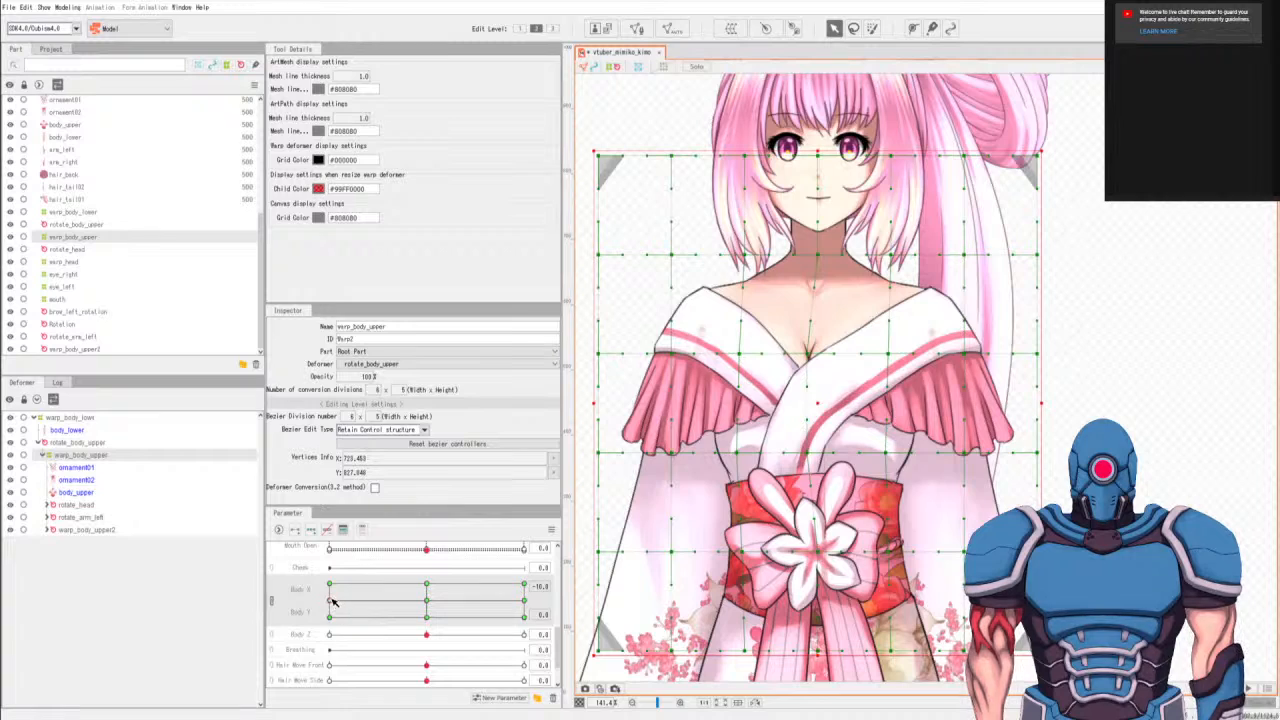
click(426, 606)
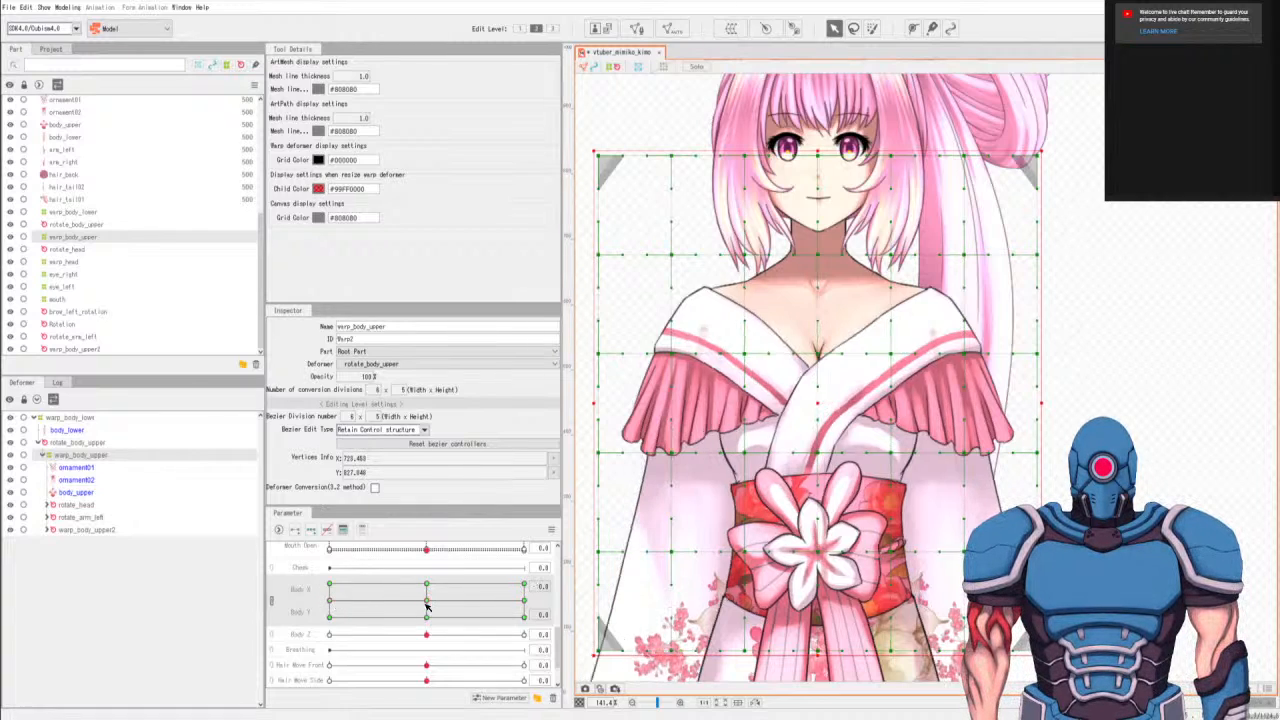
click(330, 602)
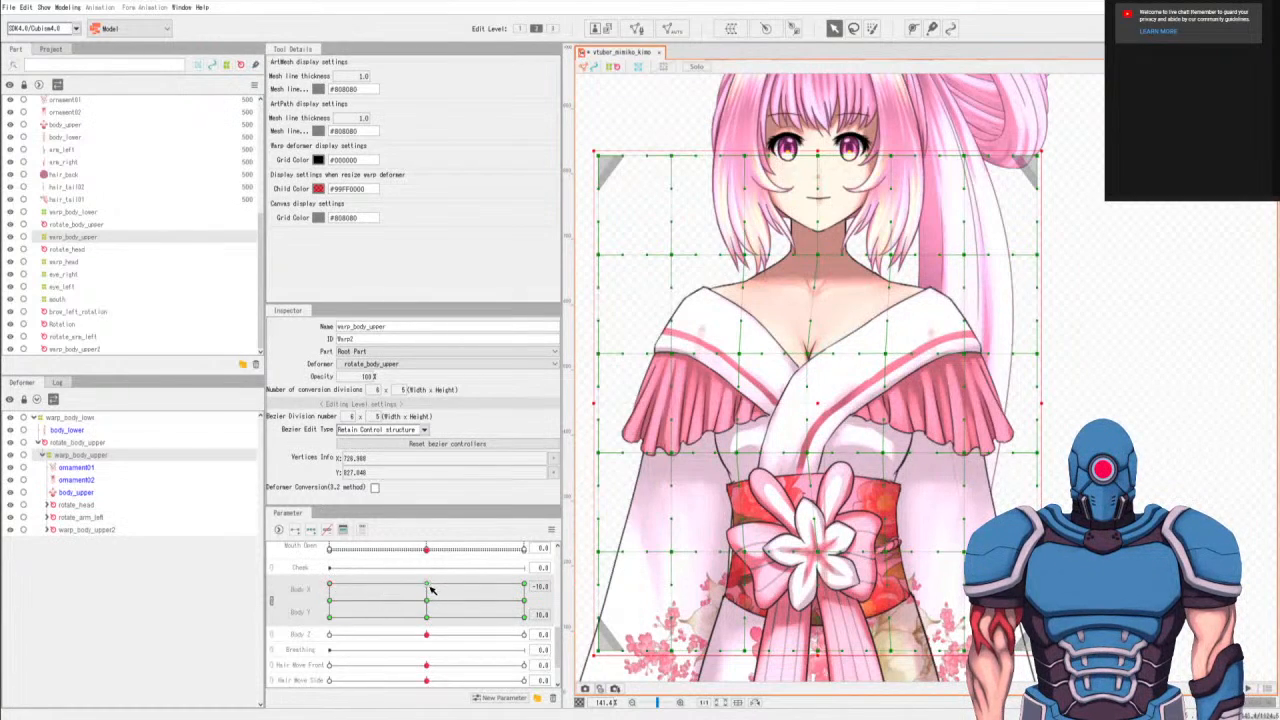
At Body X -10, Body Y 10, nudge the chest-to-waist points right of center and the obi-level point left of center slightly left.
key(q)
mouse_move(909, 338)
mouse_down()
mouse_move(874, 353)
mouse_move(866, 570)
mouse_move(906, 348)
mouse_up()
key(a)
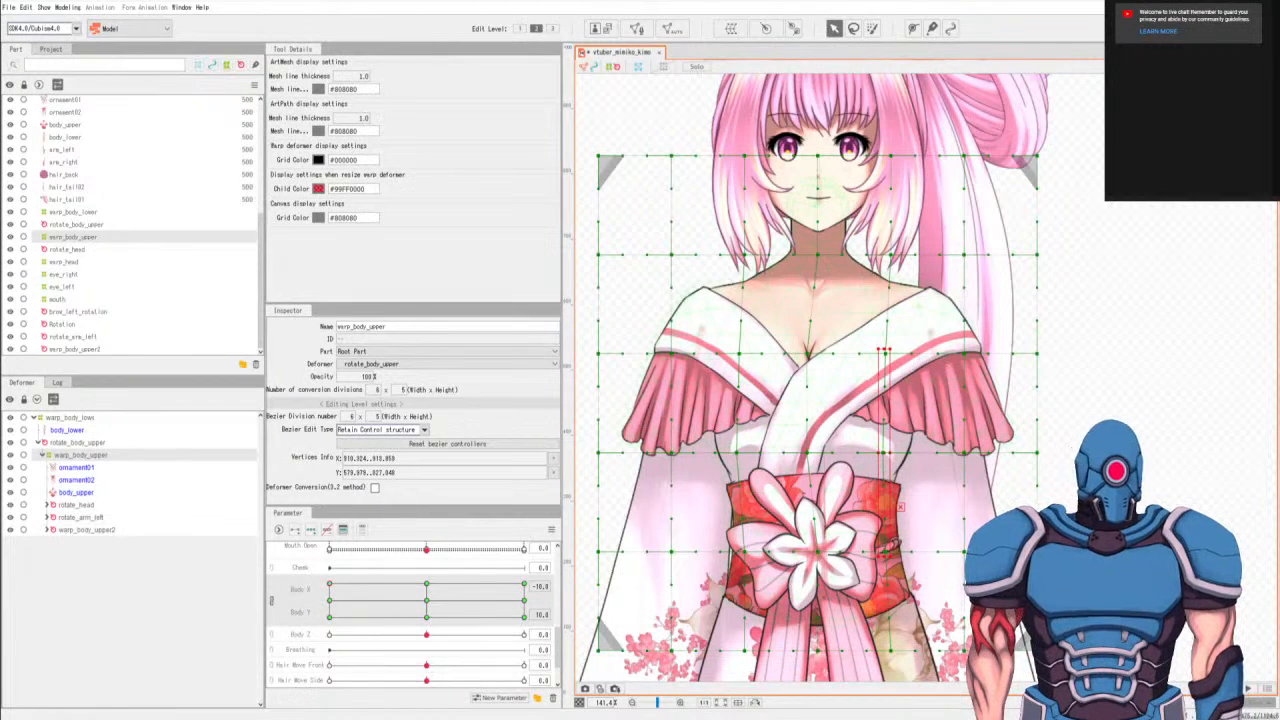
drag(897, 498, 894, 498)
key(q)
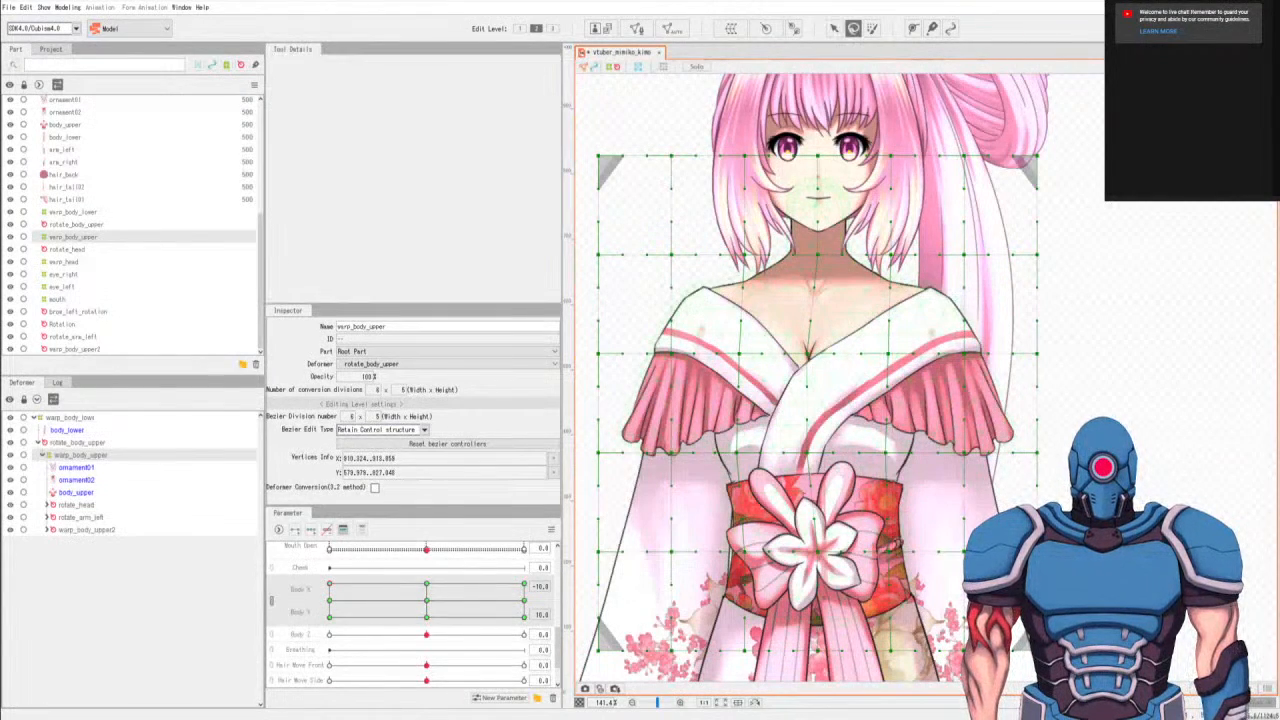
key(a)
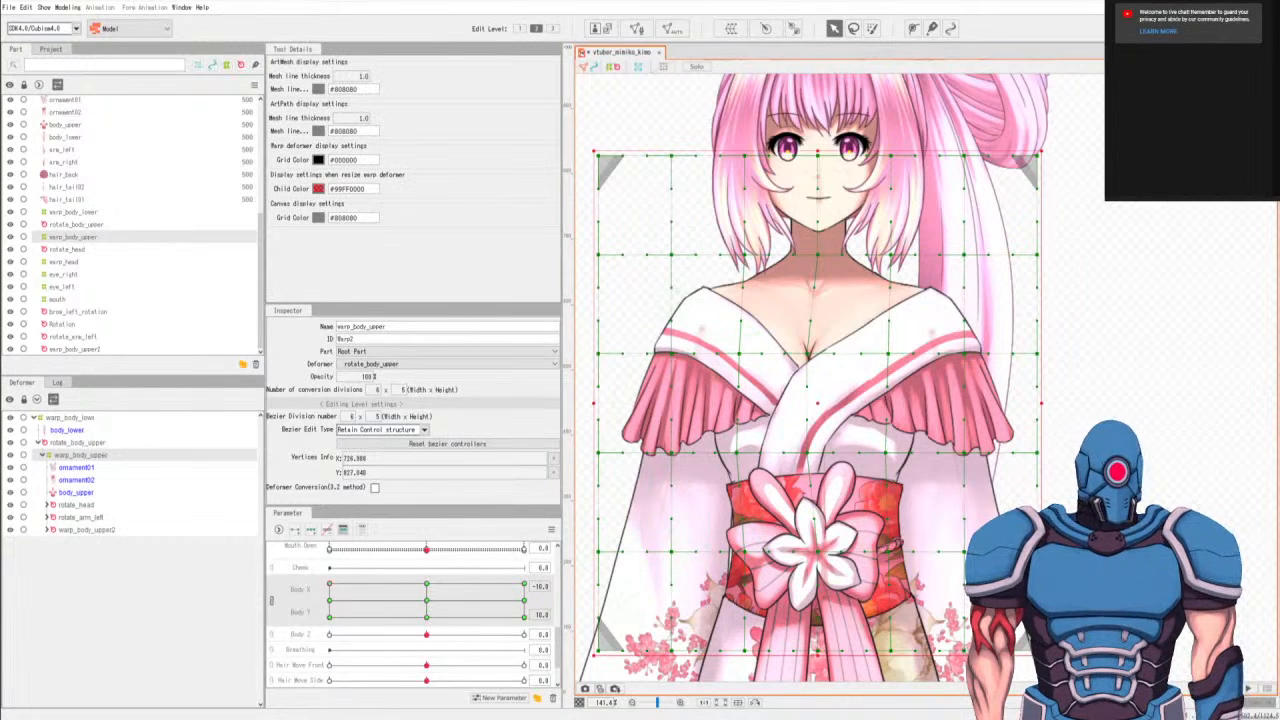
At Body X -10, Body Y -10, select the under-bust and obi-level points one column left of center and nudge them slightly left.
right_click(328, 586)
click(224, 597)
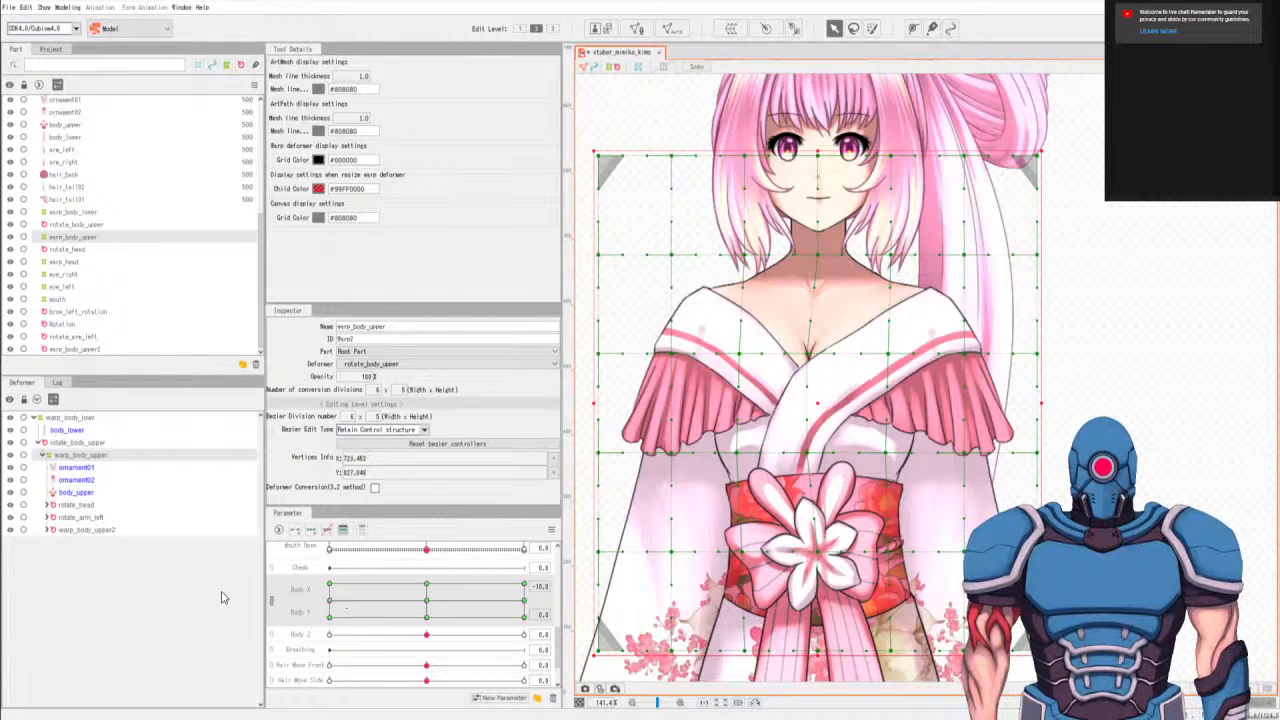
drag(327, 606, 330, 622)
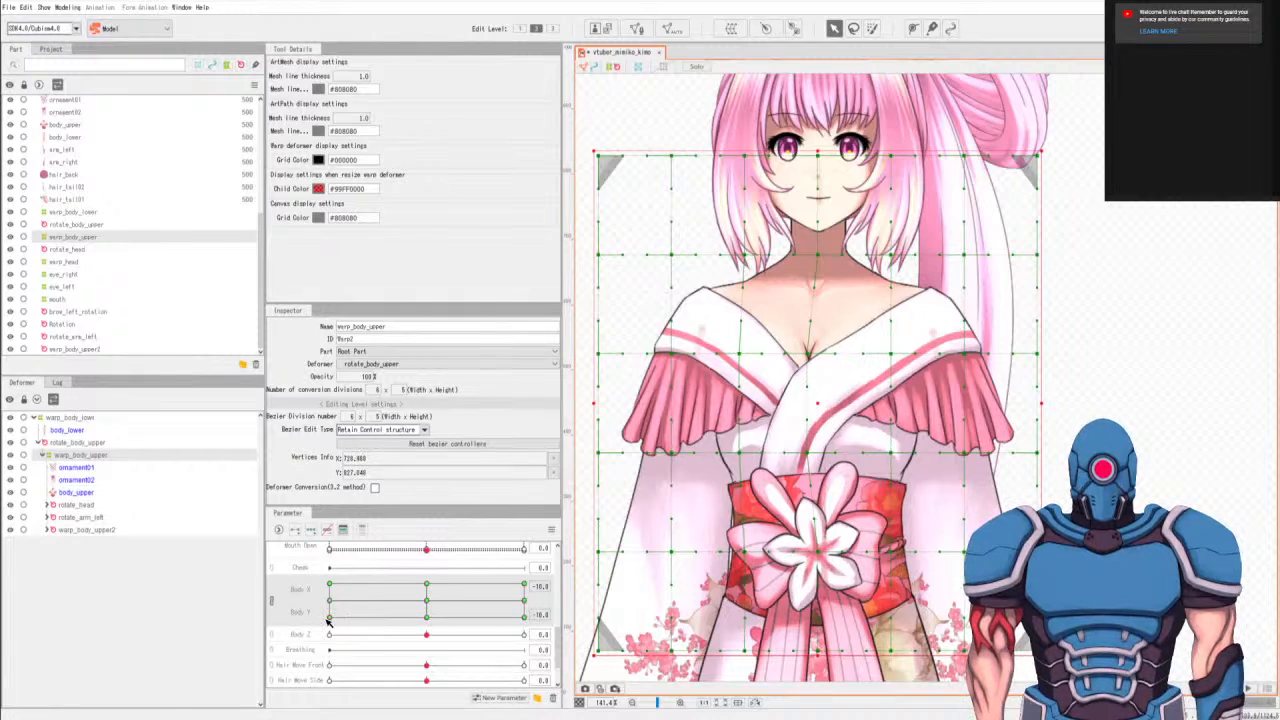
key(c)
drag(738, 442, 754, 442)
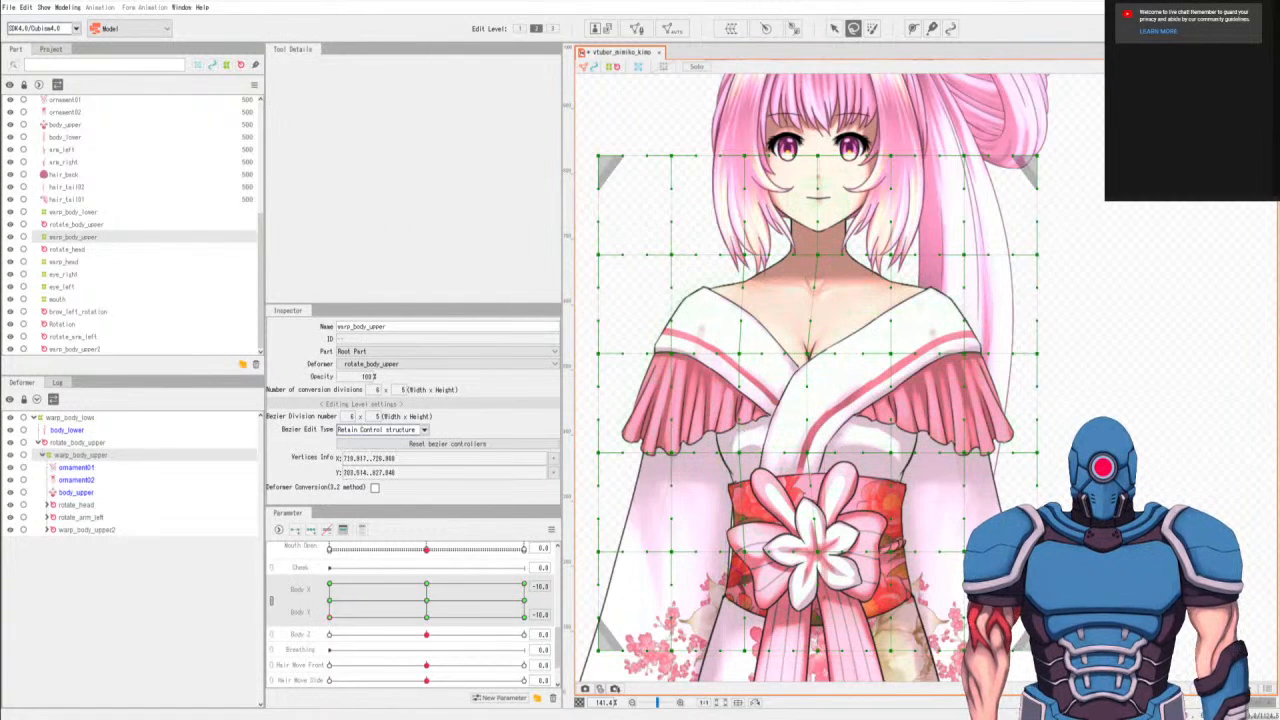
drag(758, 532, 756, 531)
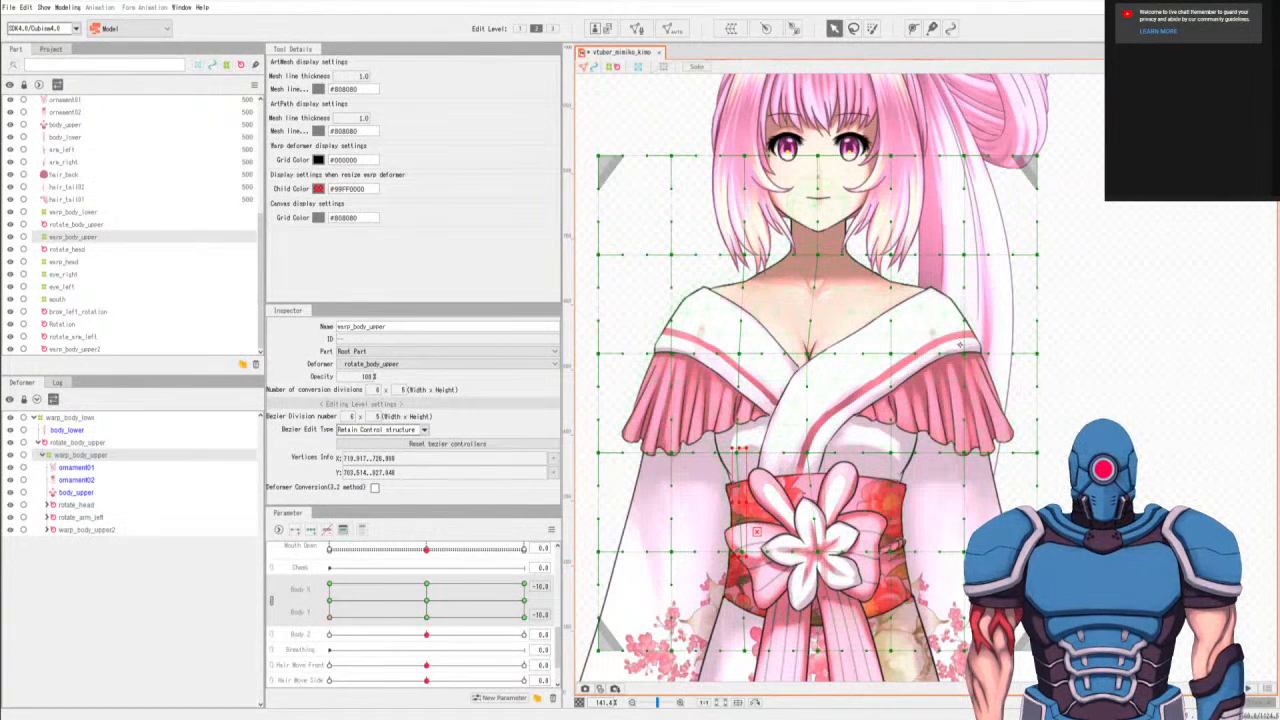
At Body X -10, Body Y -10, nudge the chest-to-waist points one column right of center slightly left, refining the under-bust point.
key(c)
click(912, 326)
mouse_move(901, 319)
mouse_down()
mouse_move(888, 348)
mouse_move(905, 308)
mouse_move(903, 320)
mouse_up()
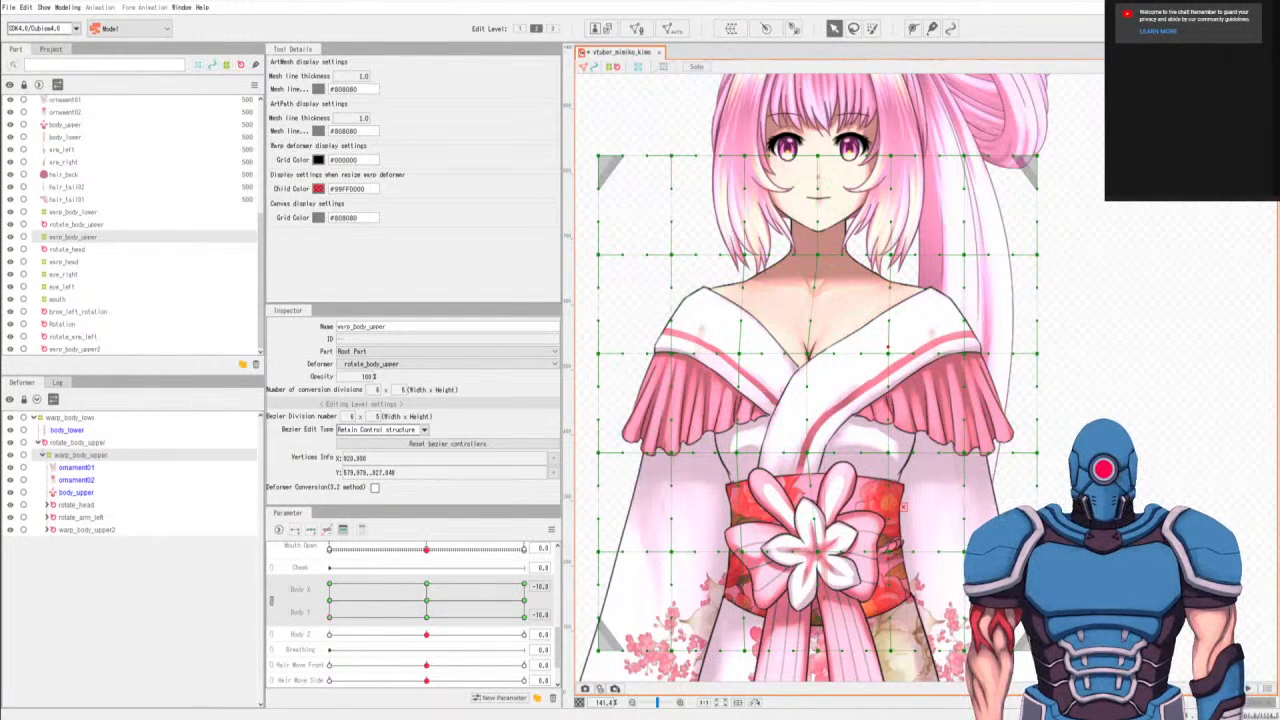
key(c)
mouse_move(896, 438)
mouse_down()
mouse_move(882, 468)
mouse_move(892, 472)
mouse_up()
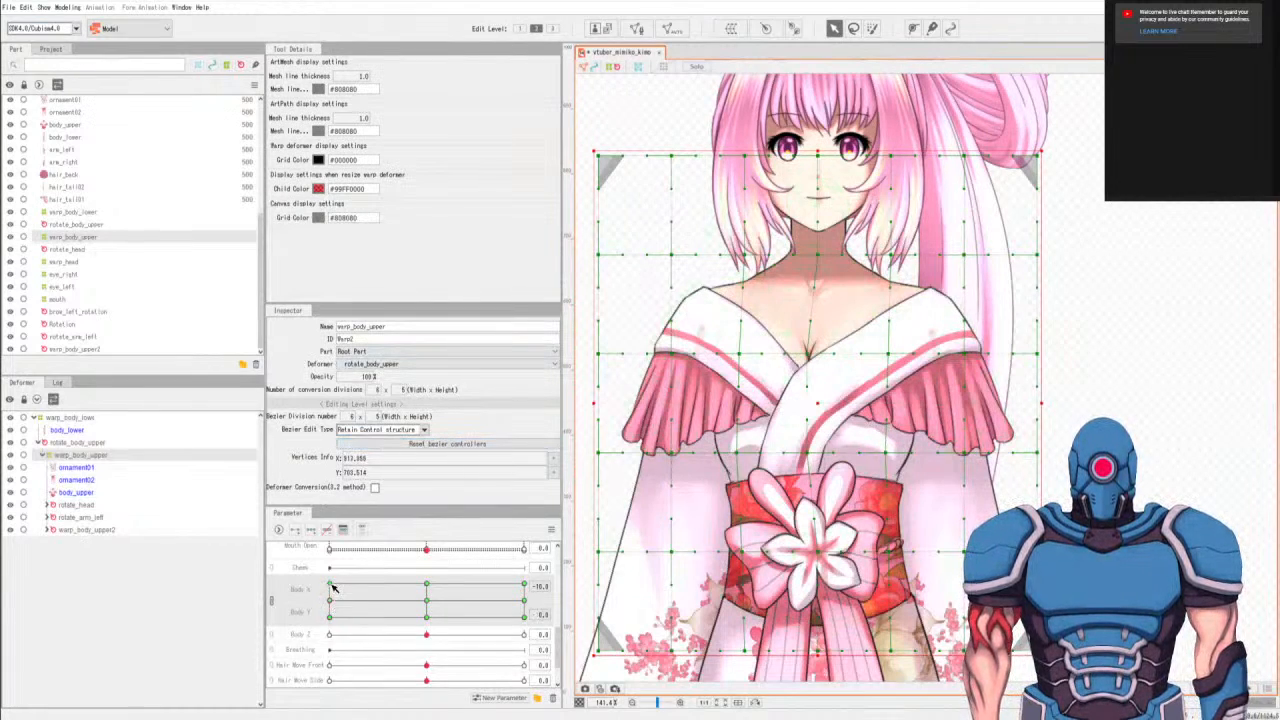
At Body X 10, Body Y 0, select the chest-to-waist points one column right of center and nudge them slightly right.
click(525, 607)
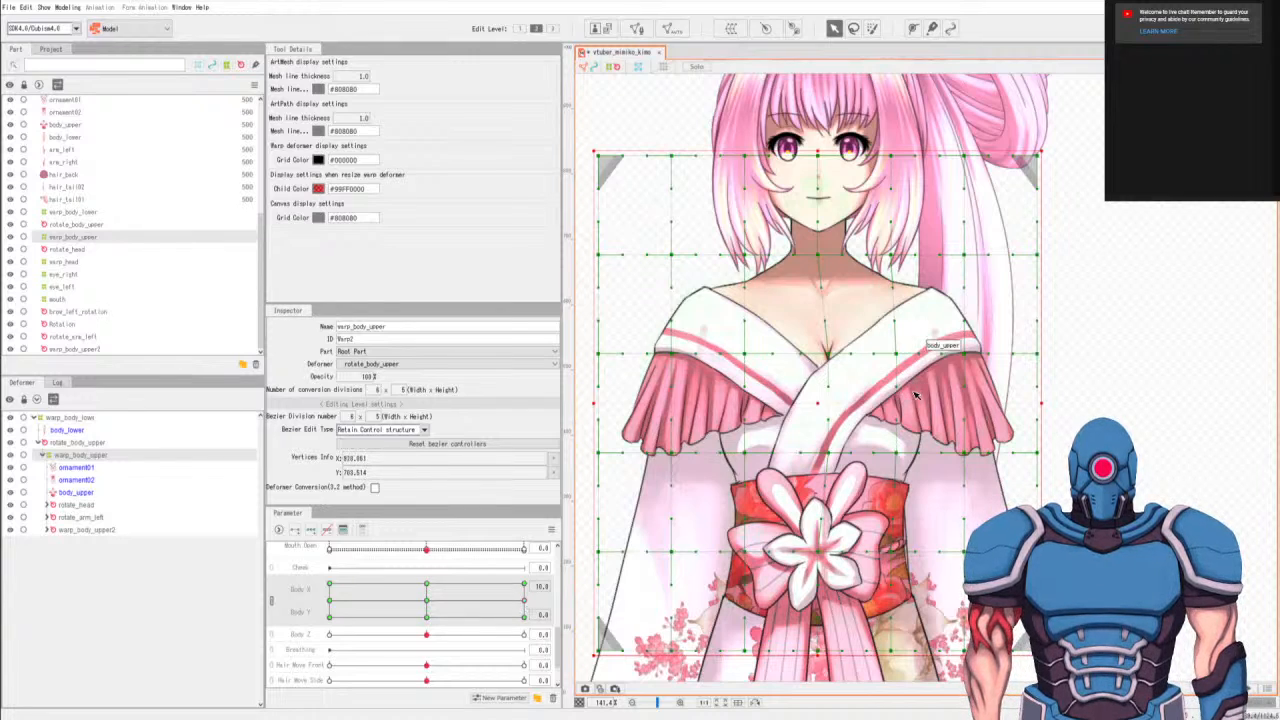
key(l)
mouse_move(905, 332)
mouse_down()
mouse_move(880, 555)
mouse_move(922, 384)
mouse_move(914, 314)
mouse_up()
key(v)
drag(910, 507, 913, 507)
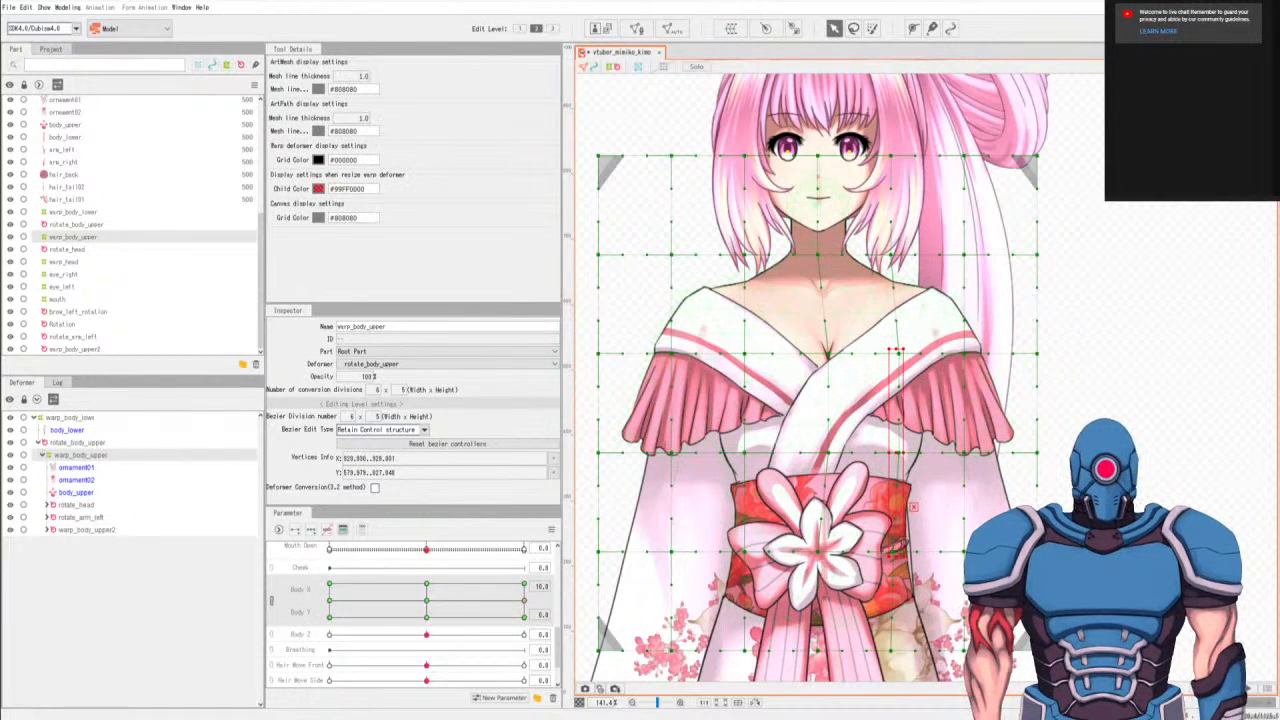
At Body X 10, Body Y 0, nudge the chest-to-waist points one column left of center slightly right, moving the under-bust point a bit further.
key(l)
mouse_move(748, 342)
mouse_down()
mouse_move(733, 548)
mouse_move(750, 566)
mouse_move(762, 370)
mouse_move(752, 322)
mouse_up()
key(v)
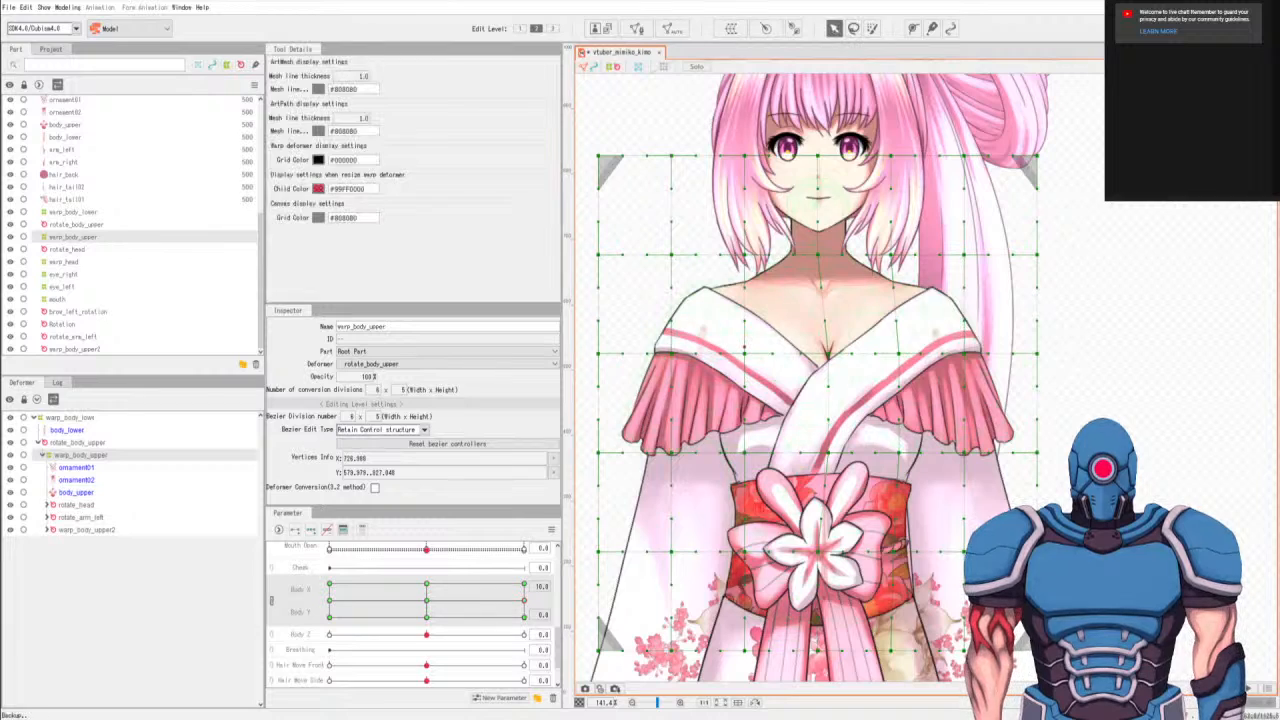
drag(760, 506, 763, 506)
key(l)
mouse_move(758, 438)
mouse_down()
mouse_move(737, 441)
mouse_move(764, 446)
mouse_up()
key(v)
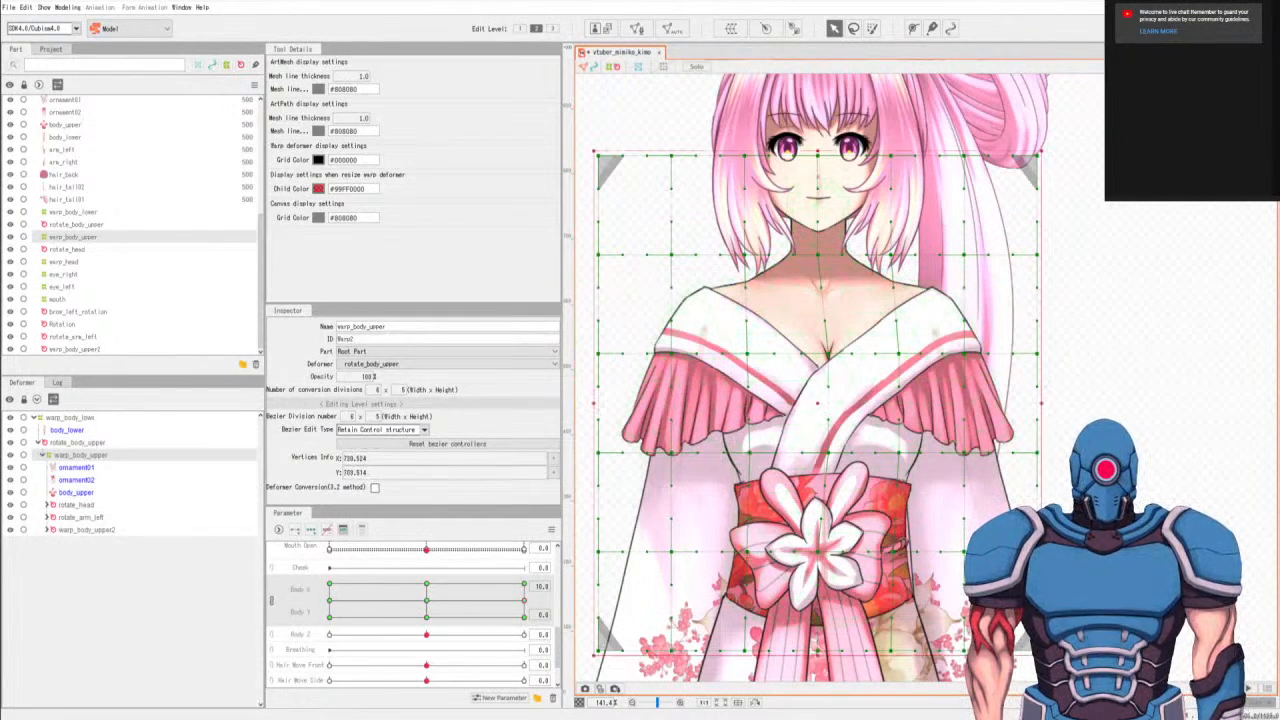
At Body X 10, Body Y 10, select the chest-to-waist points one column right of center and nudge them slightly right.
key(l)
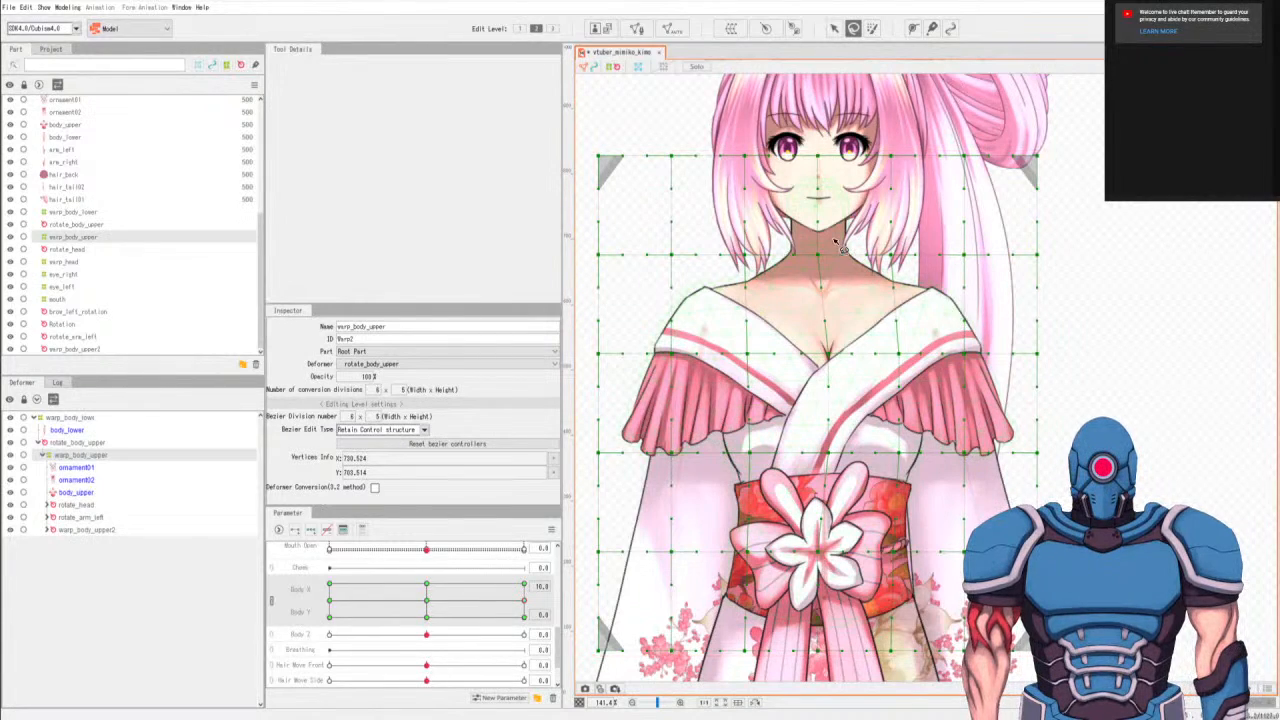
click(525, 587)
mouse_move(901, 317)
mouse_down()
mouse_move(884, 318)
mouse_move(891, 585)
mouse_move(920, 328)
mouse_up()
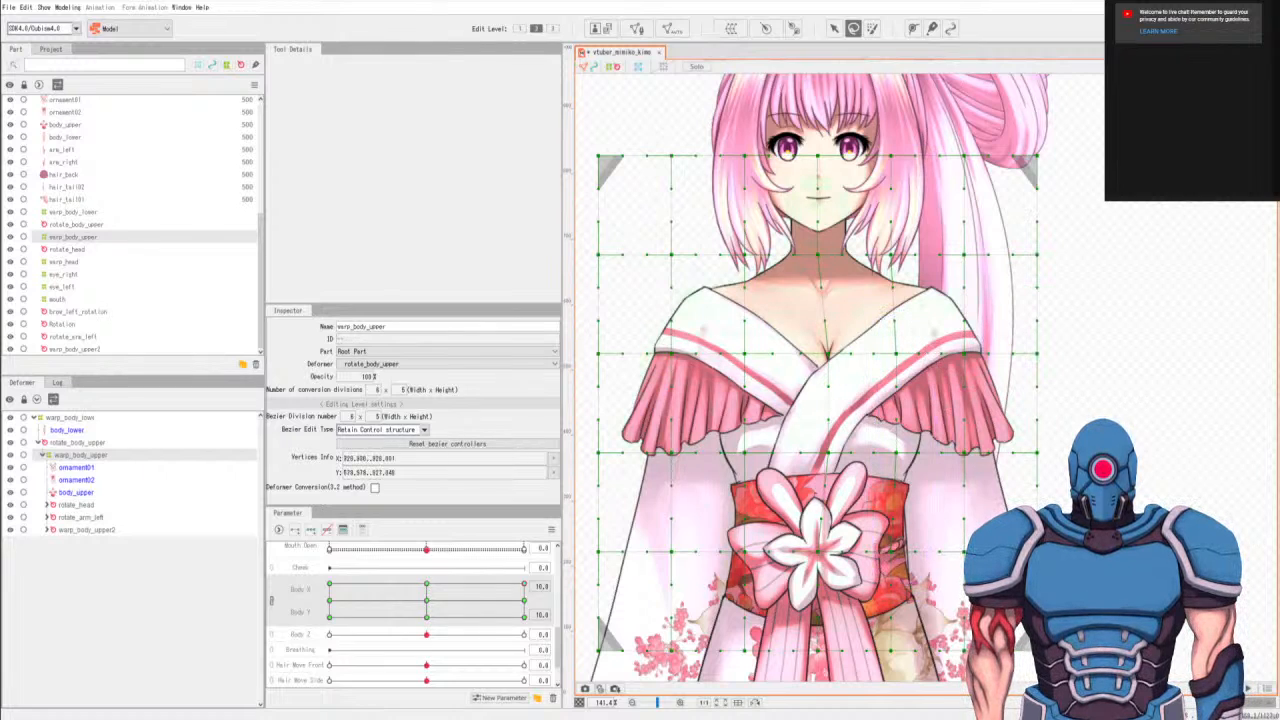
click(834, 28)
drag(892, 452, 898, 452)
At Body X 10, Body Y 10, shift the chest-to-waist points one column left of center slightly right.
click(853, 28)
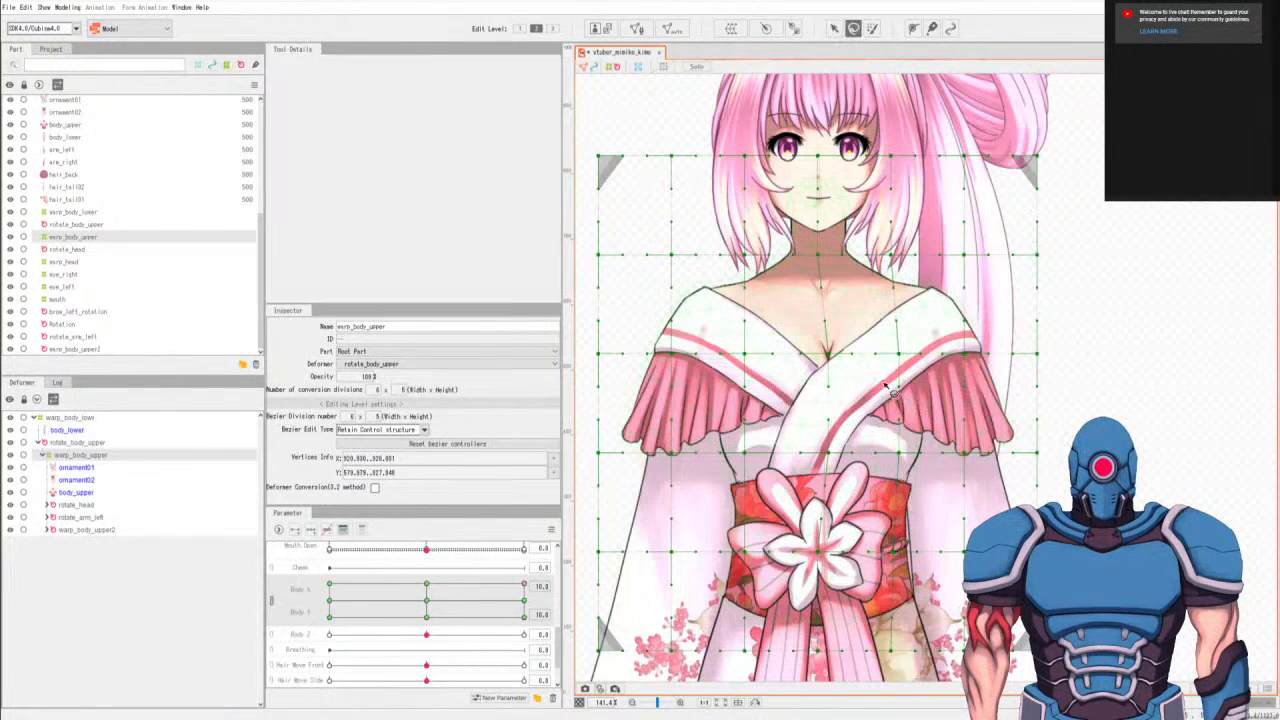
mouse_move(745, 334)
mouse_down()
mouse_move(730, 527)
mouse_move(763, 557)
mouse_move(744, 332)
mouse_up()
click(834, 28)
mouse_move(745, 452)
mouse_down()
mouse_move(760, 420)
mouse_move(750, 452)
mouse_up()
click(853, 28)
click(834, 28)
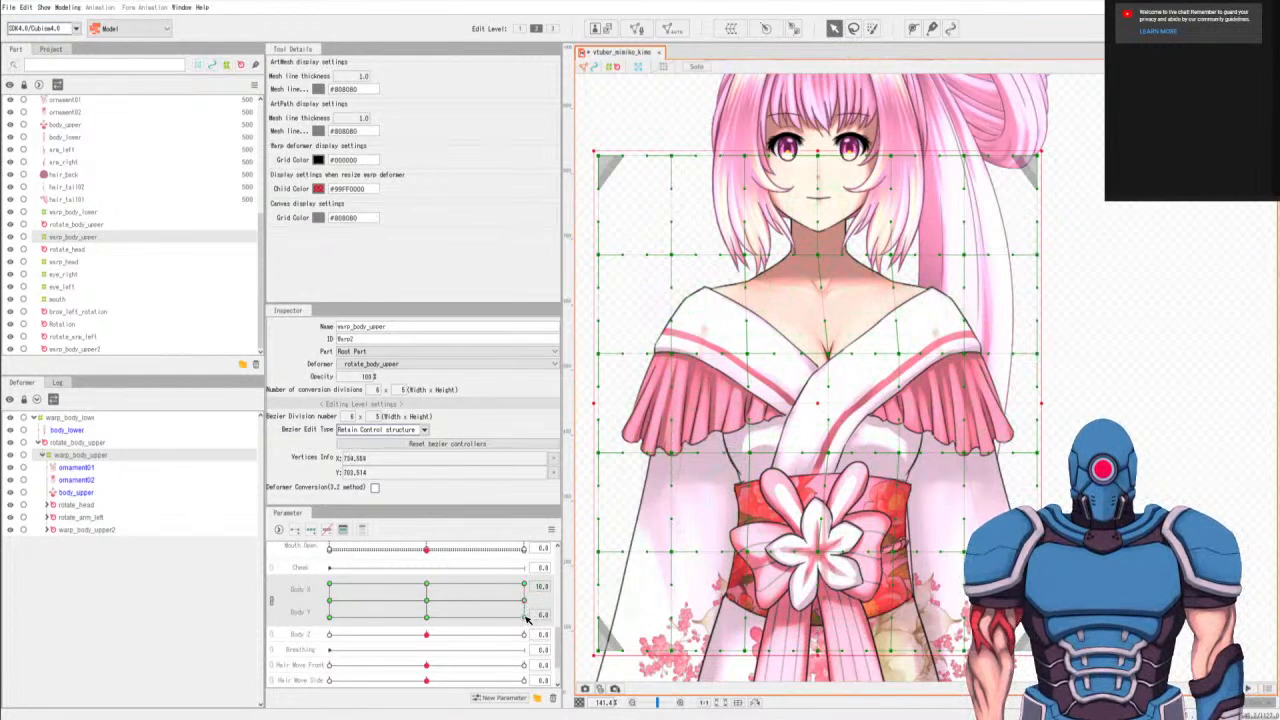
At Body X 10, Body Y -10, select the chest-to-waist points one column right of center and nudge them slightly right.
click(524, 616)
key(l)
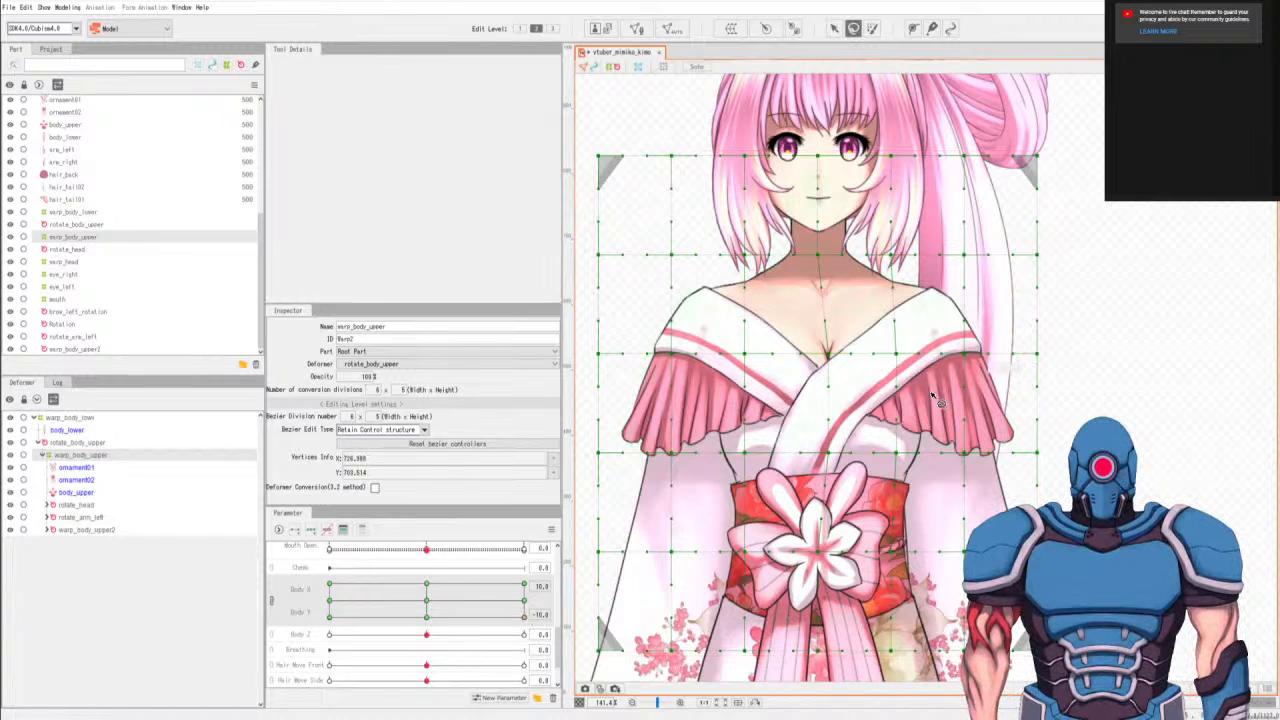
drag(890, 328, 880, 308)
key(v)
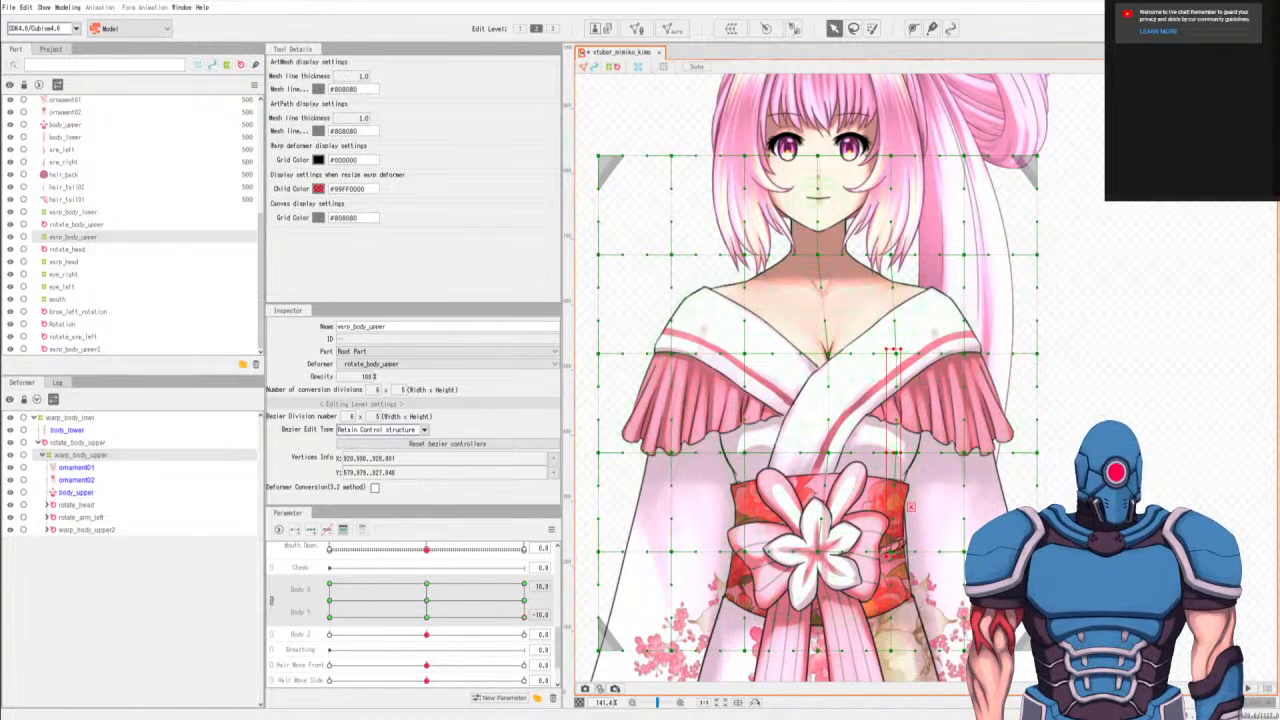
drag(894, 354, 898, 354)
At Body X 10, Body Y -10, nudge the chest-to-waist points one column left of center slightly right, moving the under-bust point a bit further.
key(l)
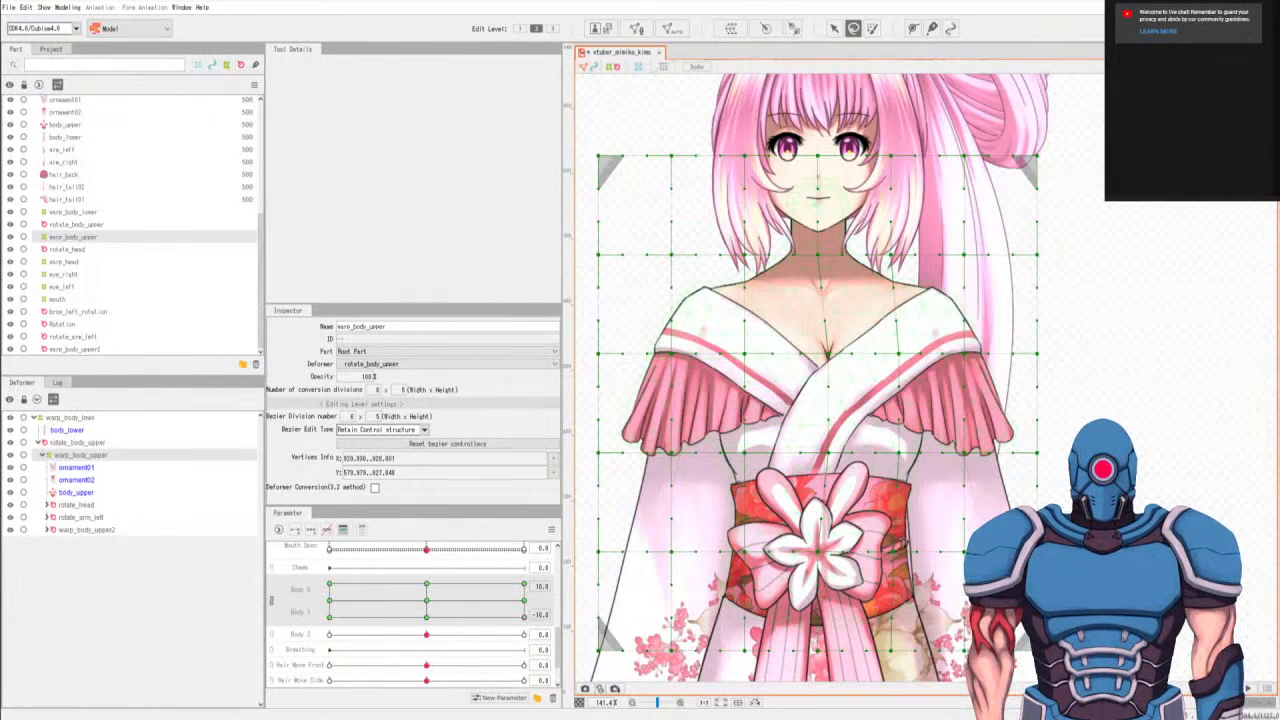
mouse_move(750, 331)
mouse_down()
mouse_move(717, 470)
mouse_move(748, 328)
mouse_move(748, 354)
mouse_up()
key(v)
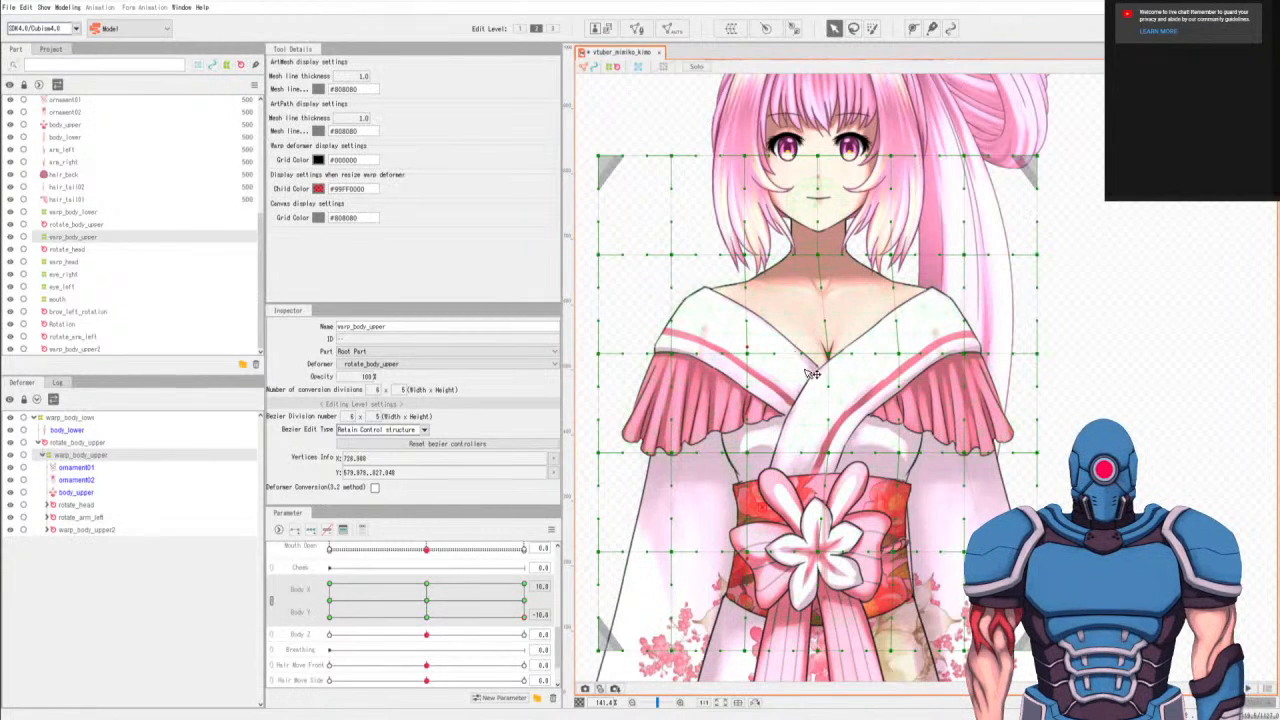
key(l)
mouse_move(750, 433)
mouse_down()
mouse_move(734, 418)
mouse_move(748, 453)
mouse_up()
key(v)
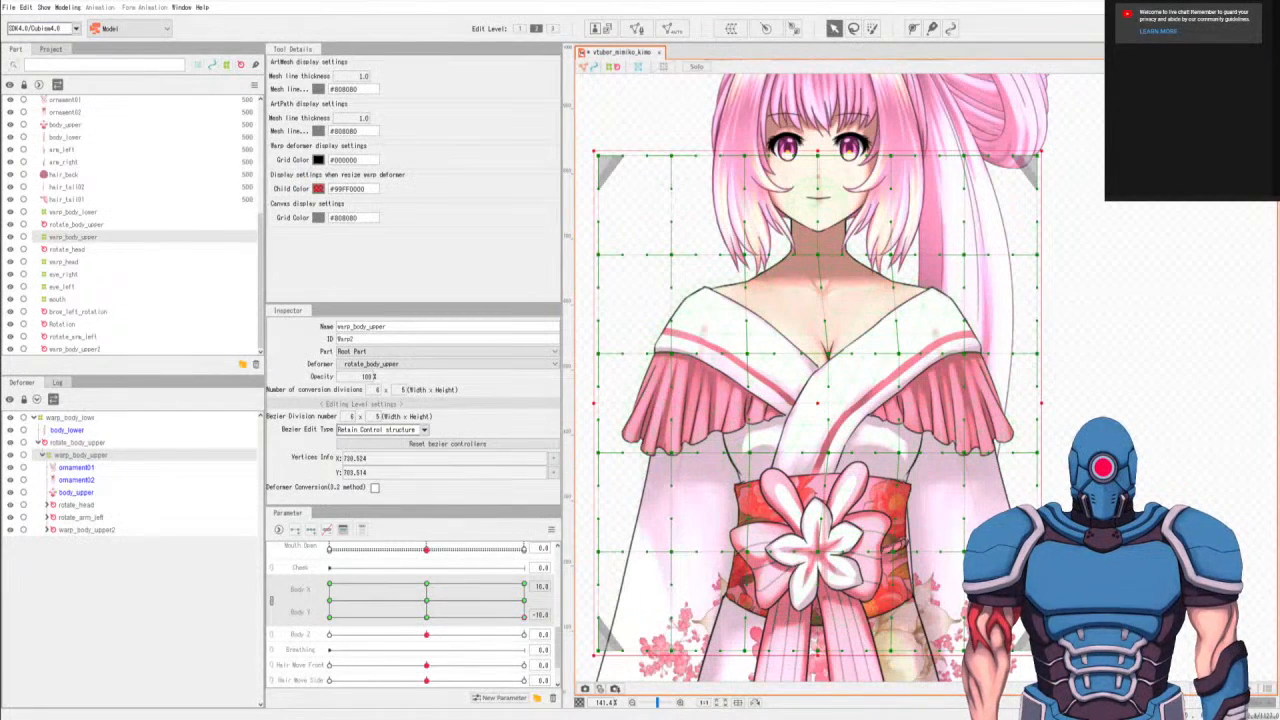
At Body X 10, Body Y -10, select the obi-level point one column right of center and nudge it slightly right.
key(l)
mouse_move(908, 534)
mouse_down()
mouse_move(892, 582)
mouse_move(907, 535)
mouse_up()
key(v)
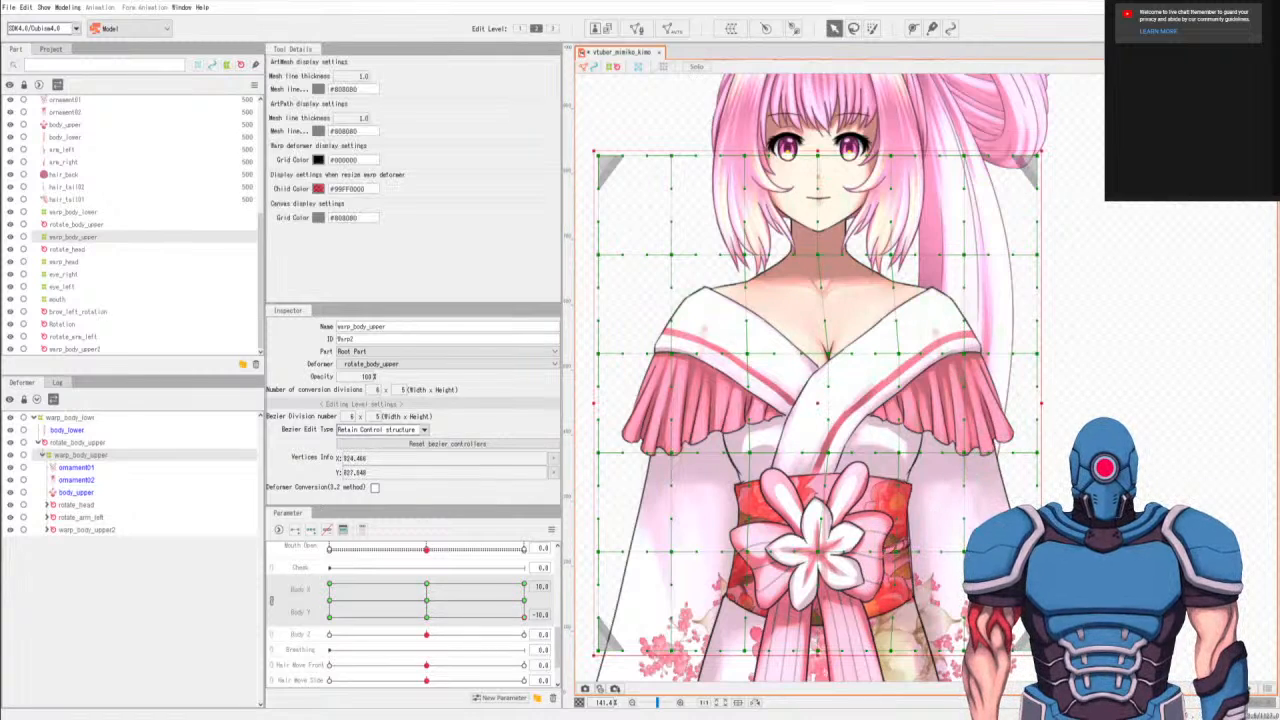
key(l)
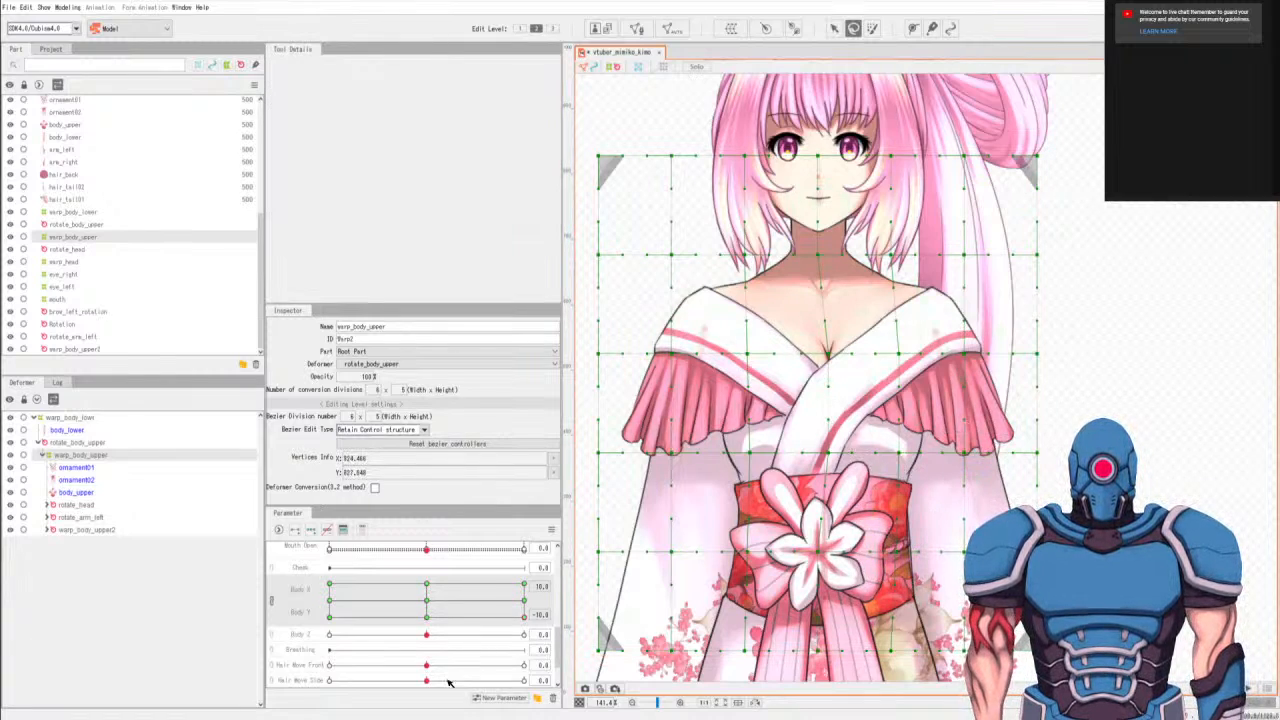
At Body X 10, refine the obi-level point one column right of center at Body Y 0 and Body Y 10, and preview the motion.
click(331, 603)
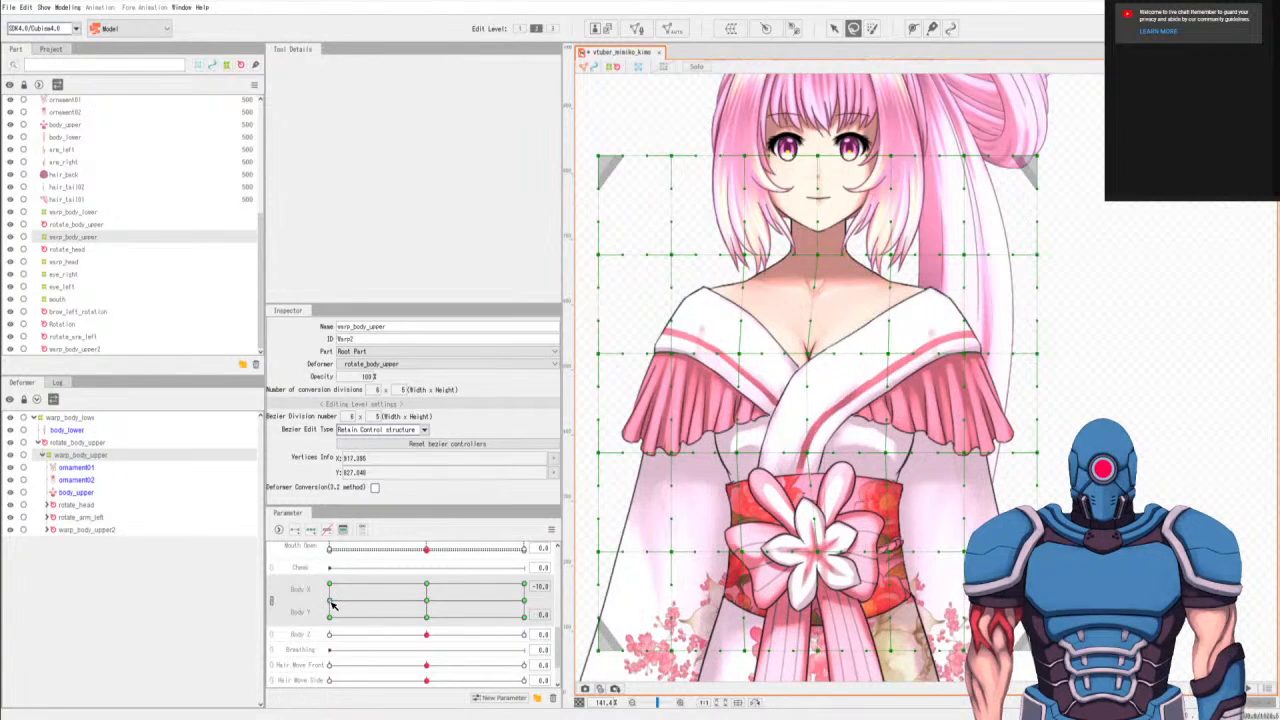
click(524, 601)
click(524, 616)
click(524, 601)
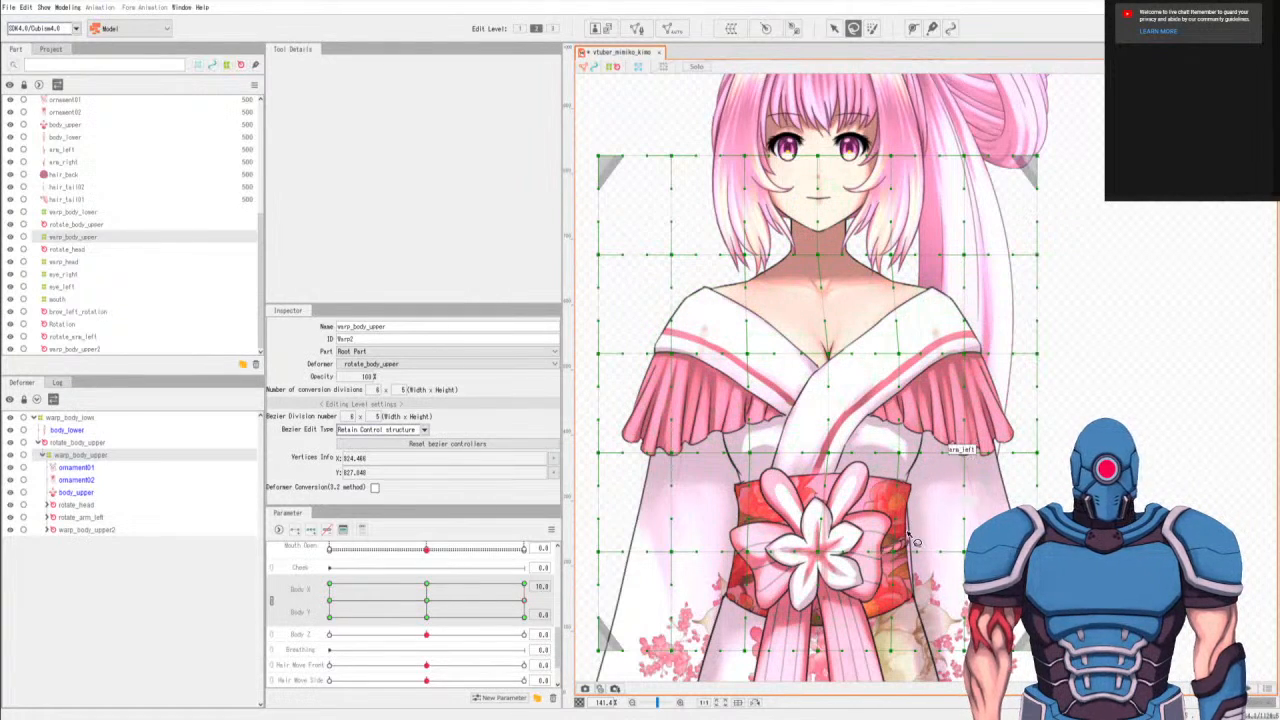
key(v)
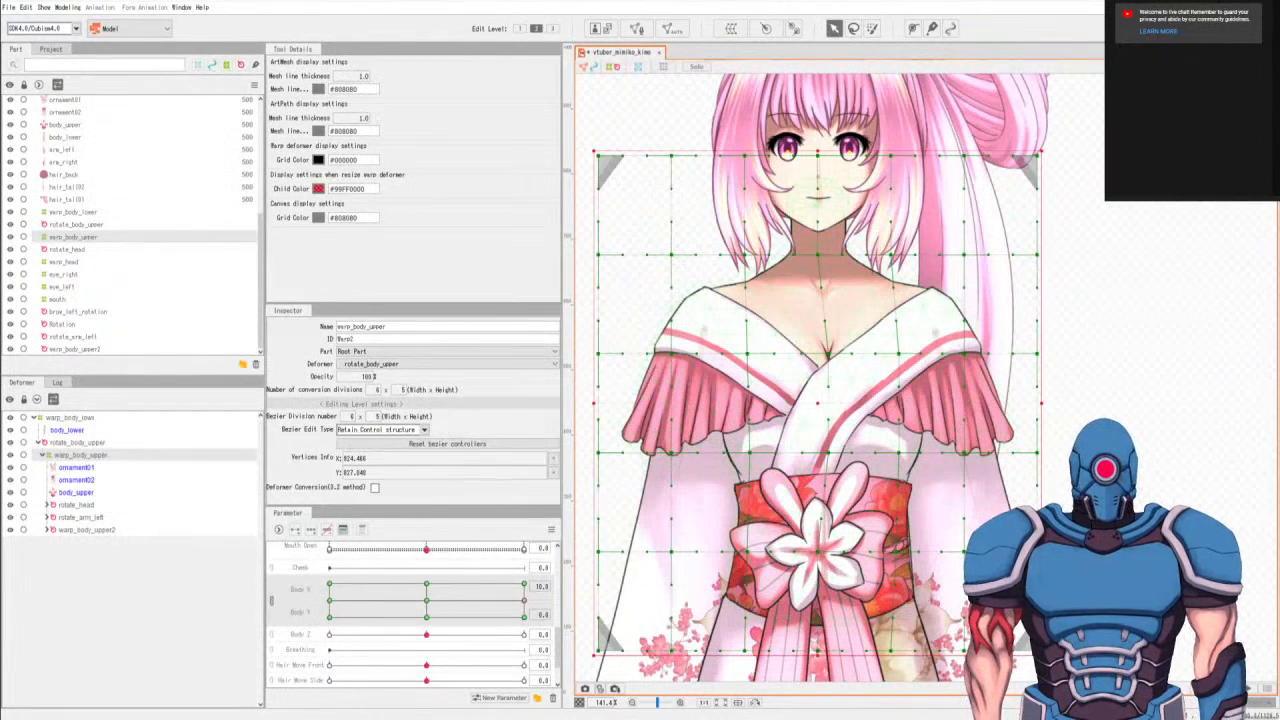
key(b)
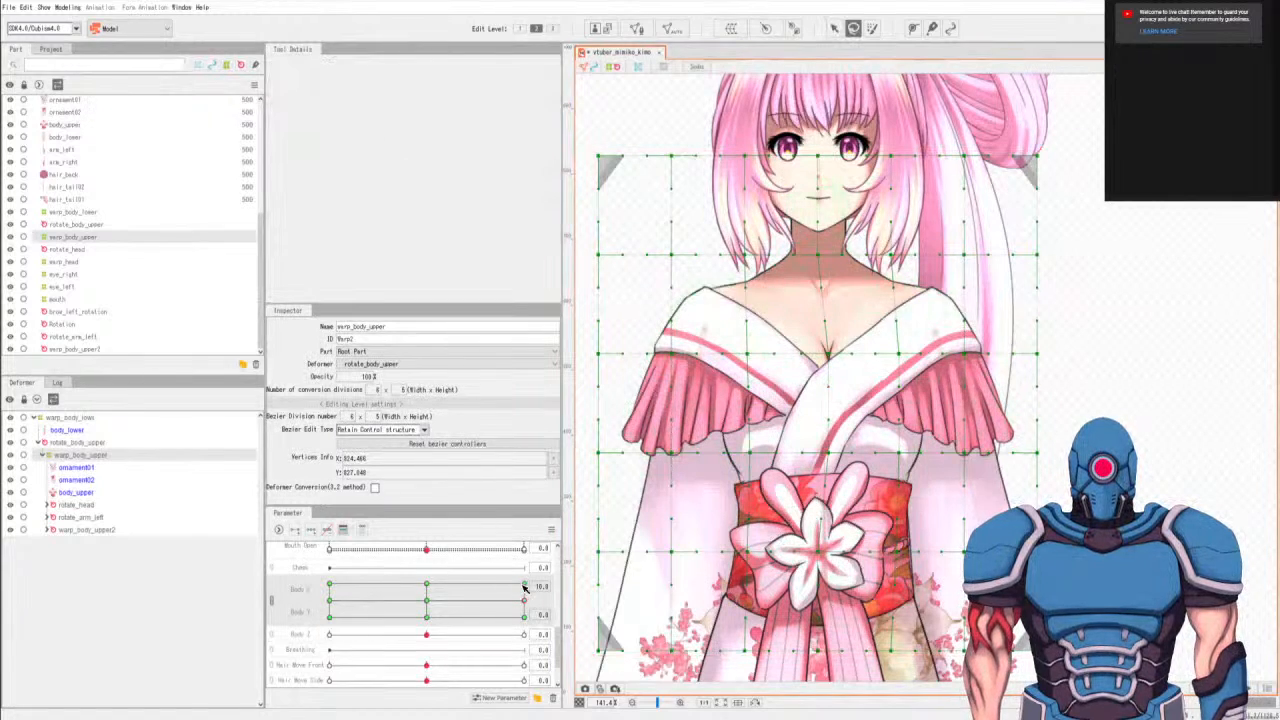
key(v)
key(v)
key(q)
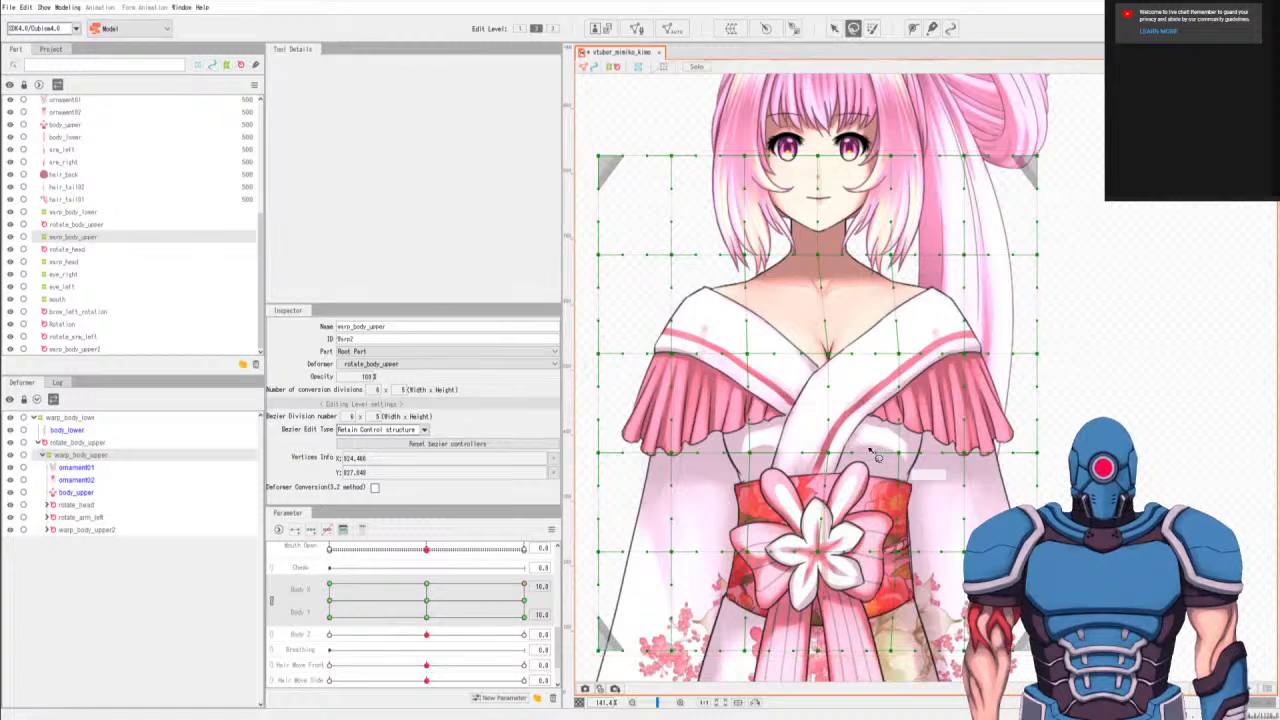
drag(521, 581, 698, 606)
drag(620, 607, 804, 622)
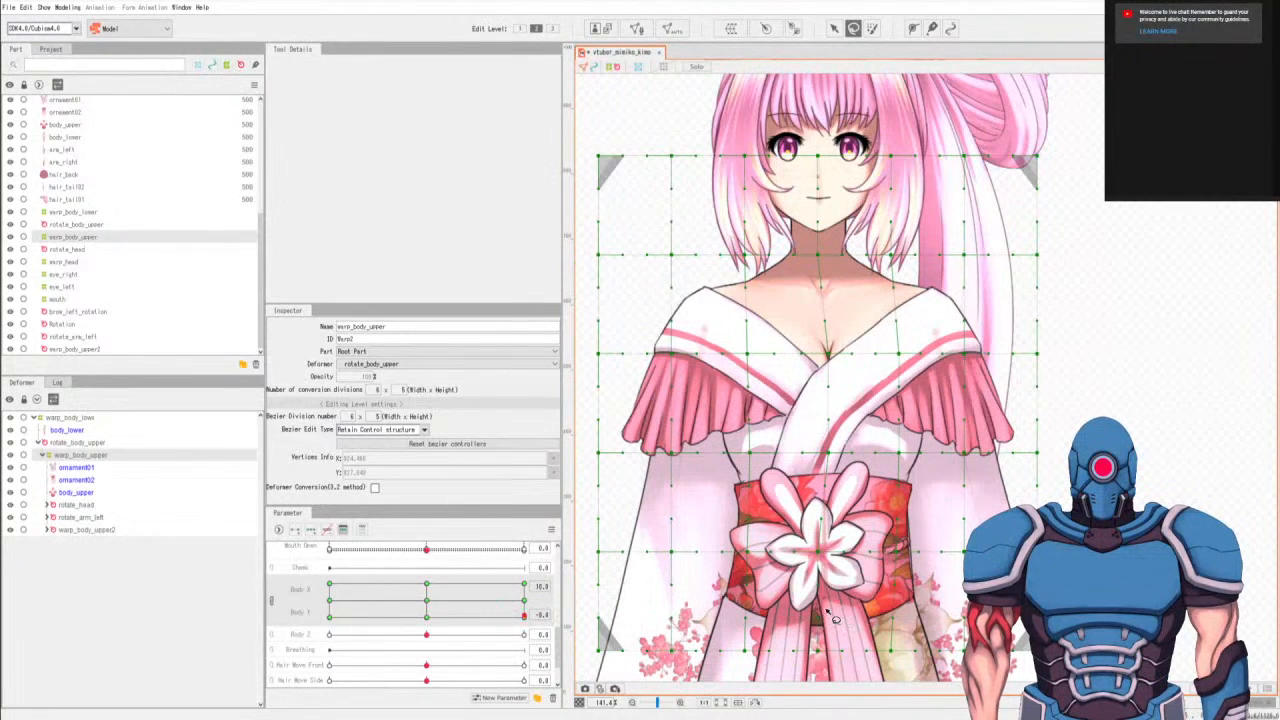
At Body X 10, Body Y 0, select the right-edge points of warp_body_upper from neck to obi level and nudge them slightly left.
scroll(1004, 564, down, 2)
scroll(1030, 618, up, 1)
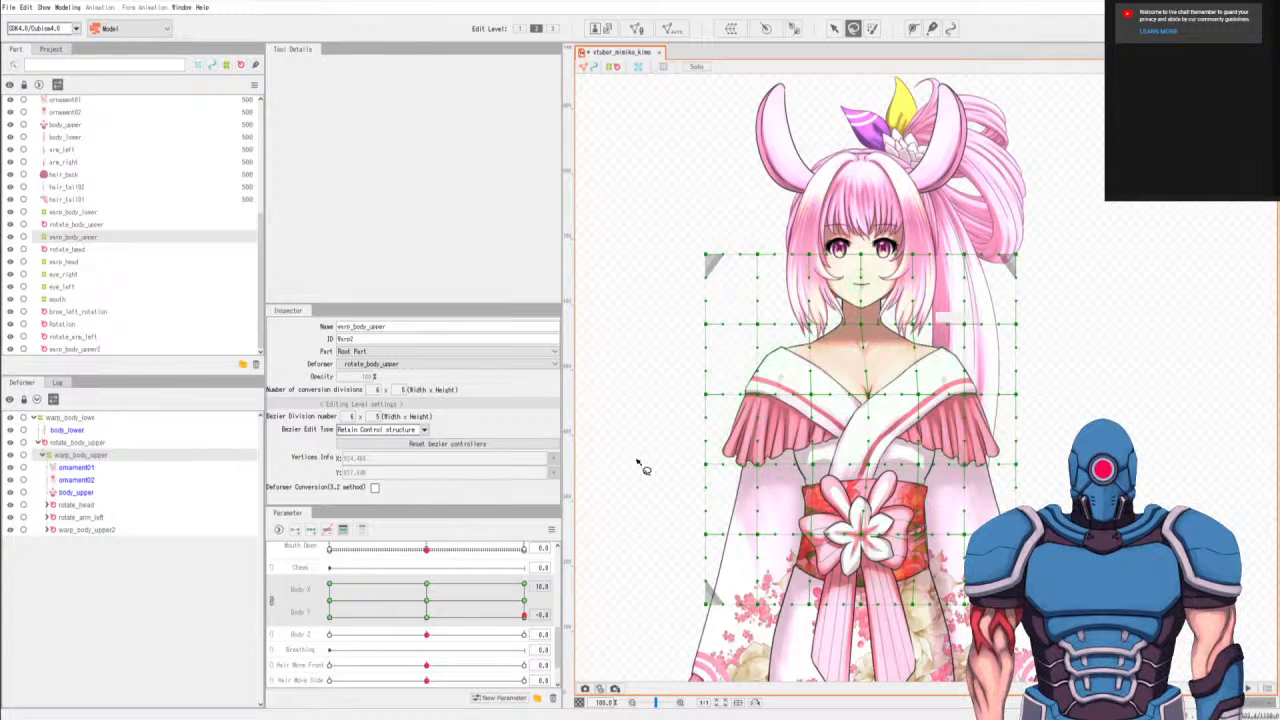
click(524, 601)
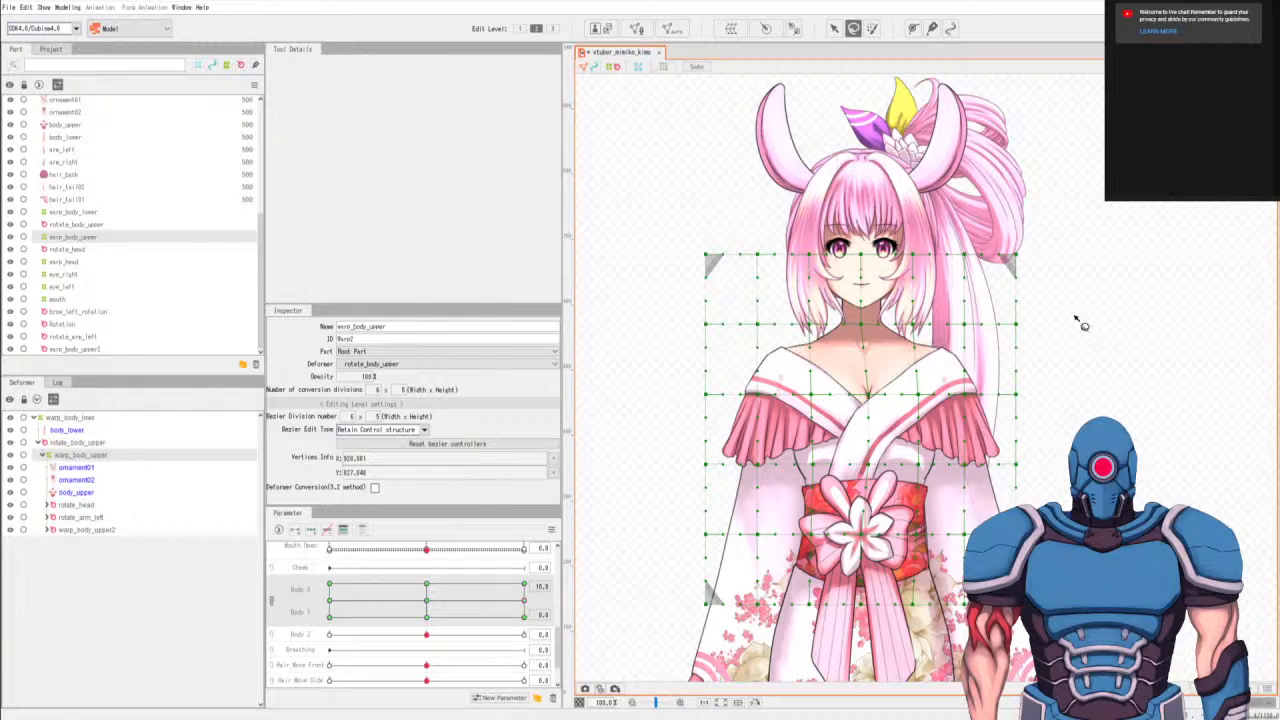
drag(1000, 540, 1049, 310)
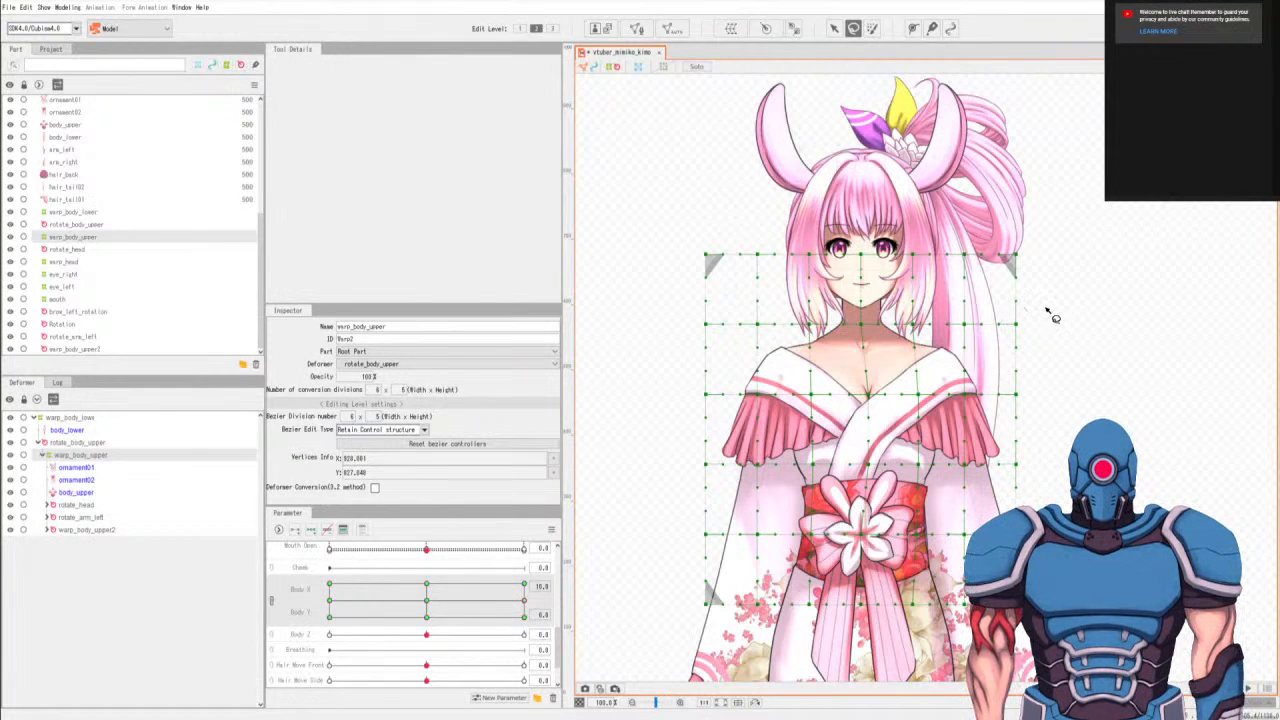
key(v)
drag(1016, 534, 1013, 534)
key(shift+Left)
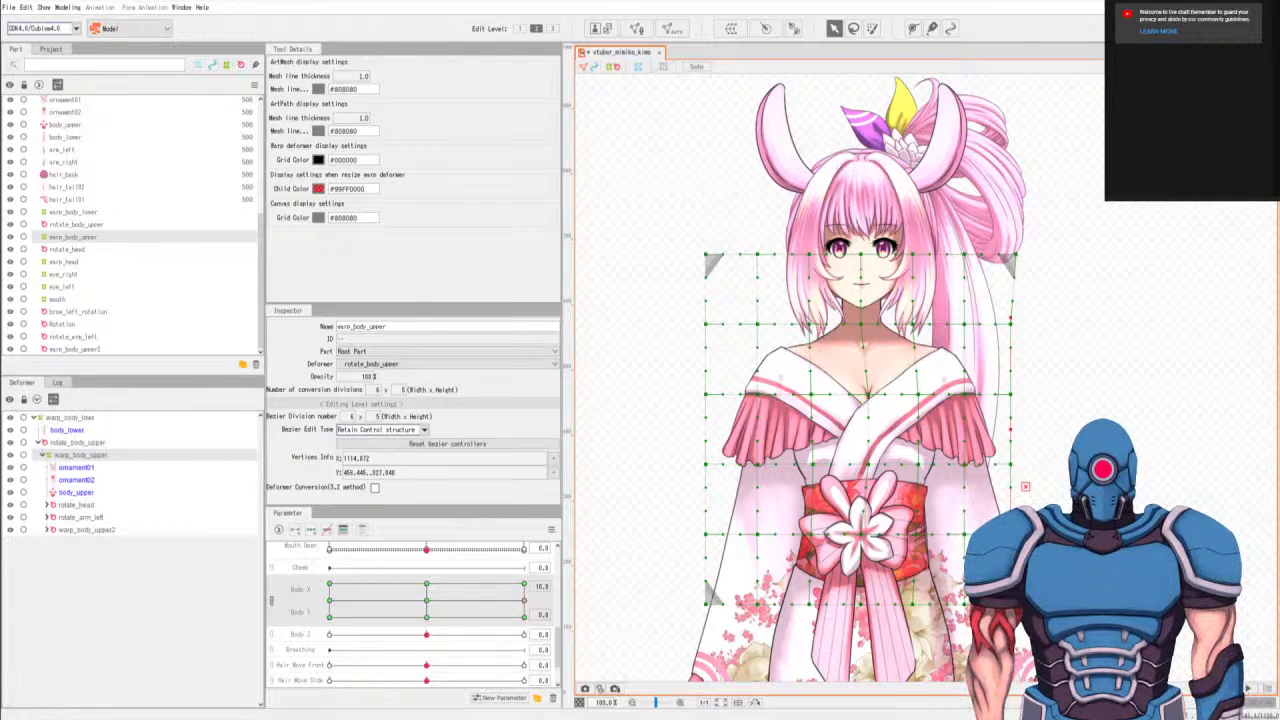
At Body X 10, nudge the same right-edge points slightly left at Body Y 10 and Body Y -10.
click(525, 583)
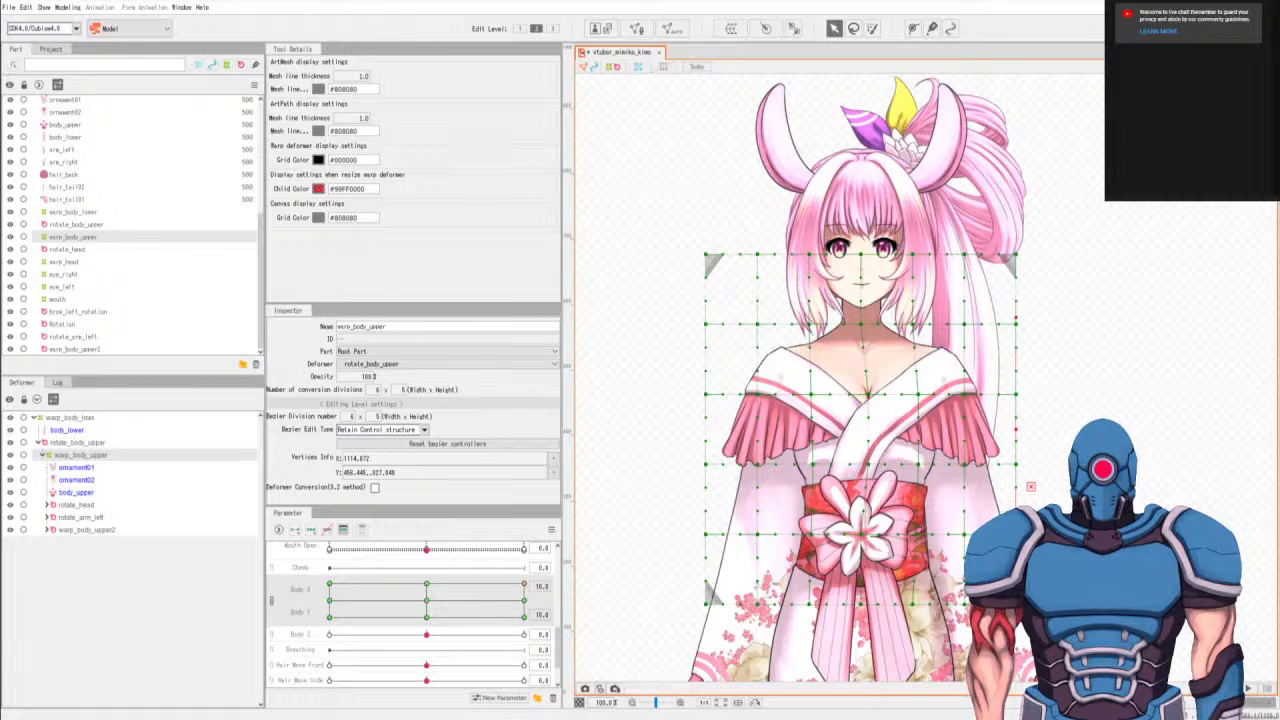
key(shift+Left)
key(shift+Left)
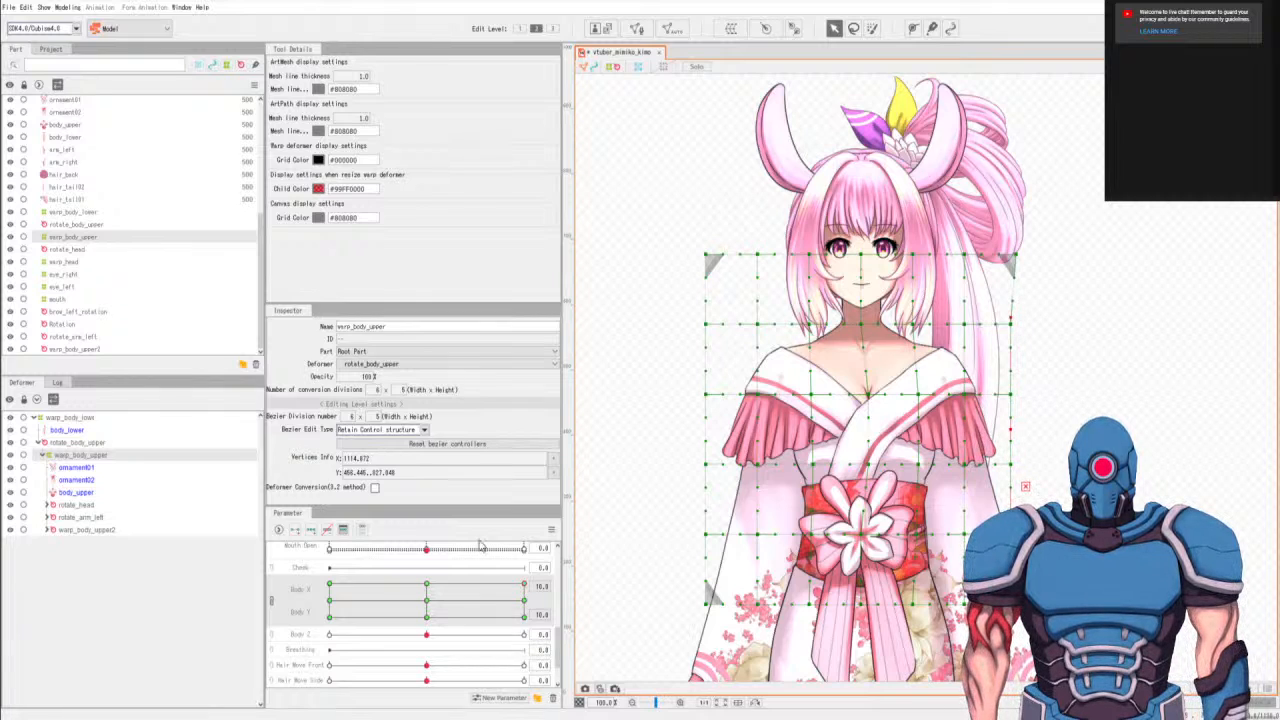
click(524, 614)
key(shift+Left)
key(shift+Left)
At Body X -10, Body Y 10, select the left-edge points from neck to obi level and nudge them slightly right.
click(330, 586)
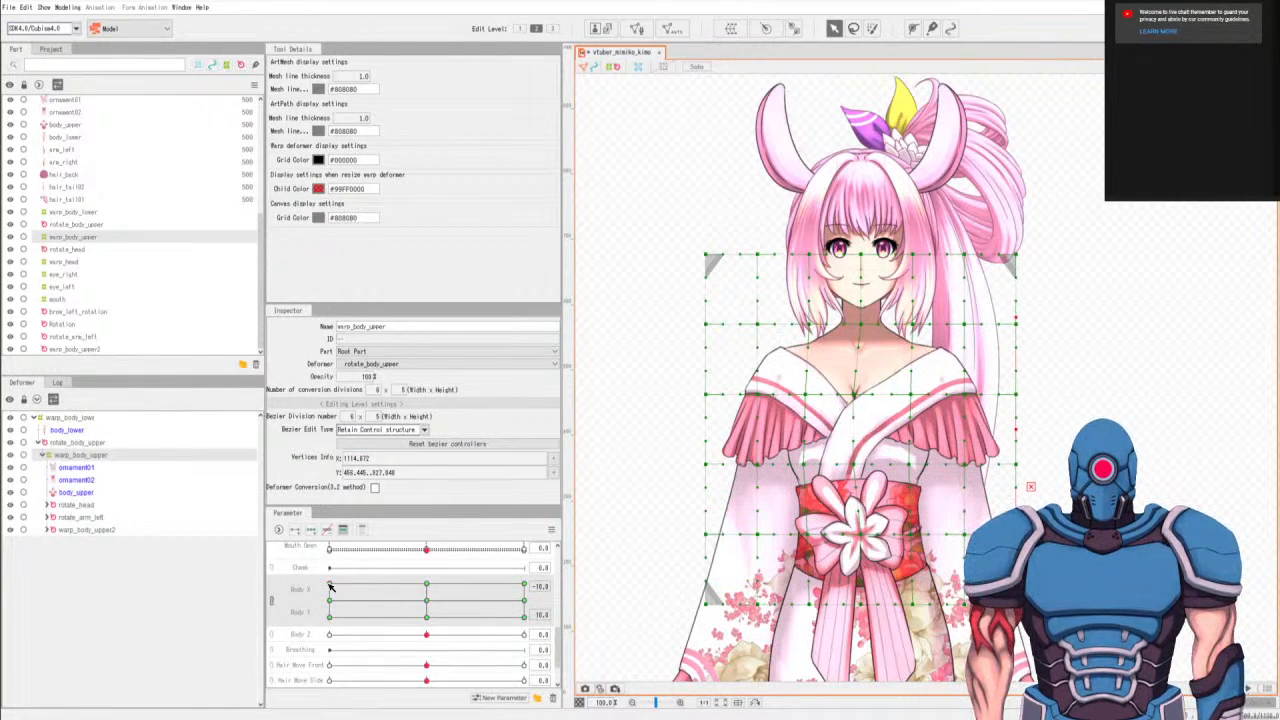
key(l)
mouse_move(703, 305)
mouse_down()
mouse_move(703, 561)
mouse_move(727, 429)
mouse_move(714, 297)
mouse_up()
click(834, 29)
key(shift+Right)
key(shift+Right)
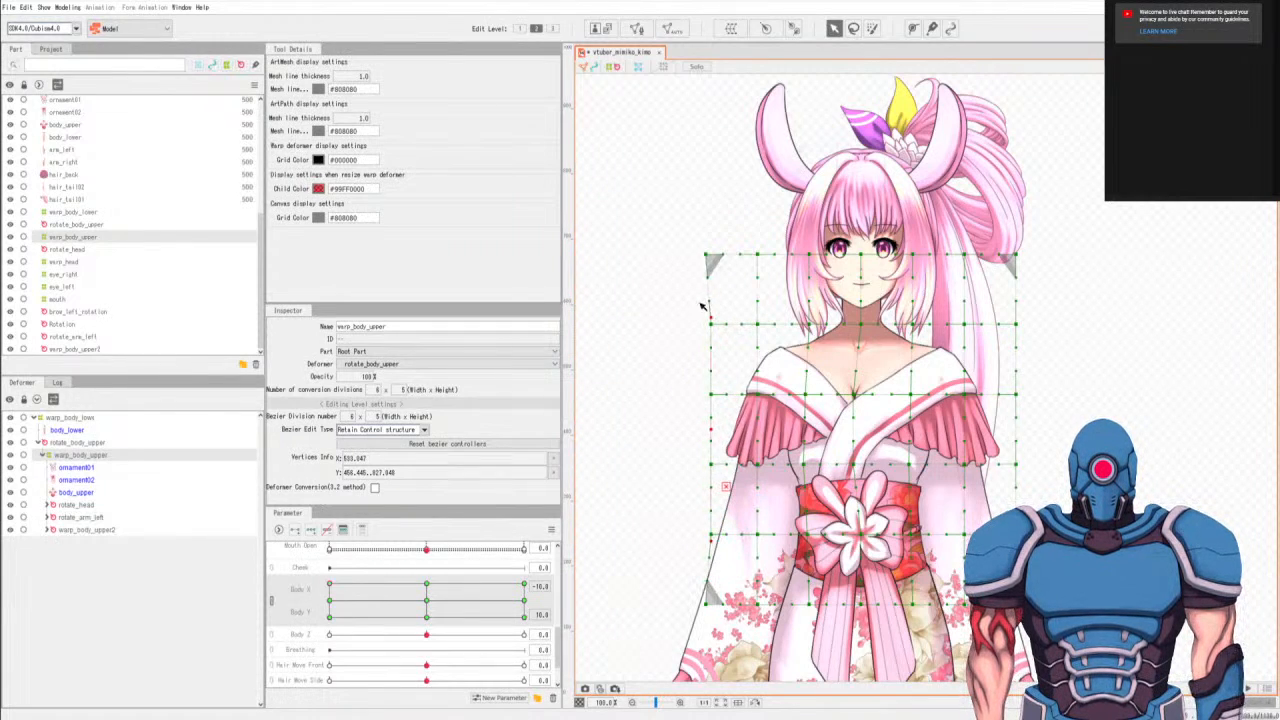
At Body X -10, nudge the same left-edge points slightly right at Body Y 0 and Body Y -10, and preview the motion.
click(329, 601)
key(shift+Right)
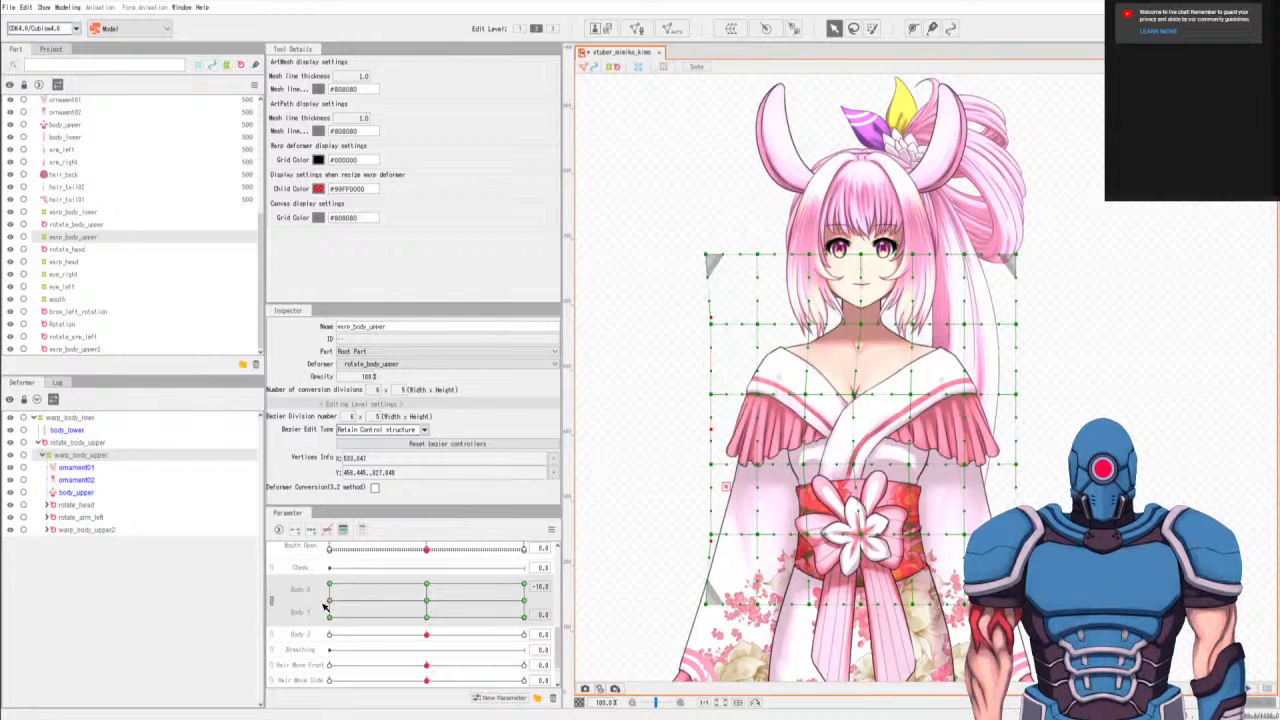
click(330, 618)
key(shift+Left)
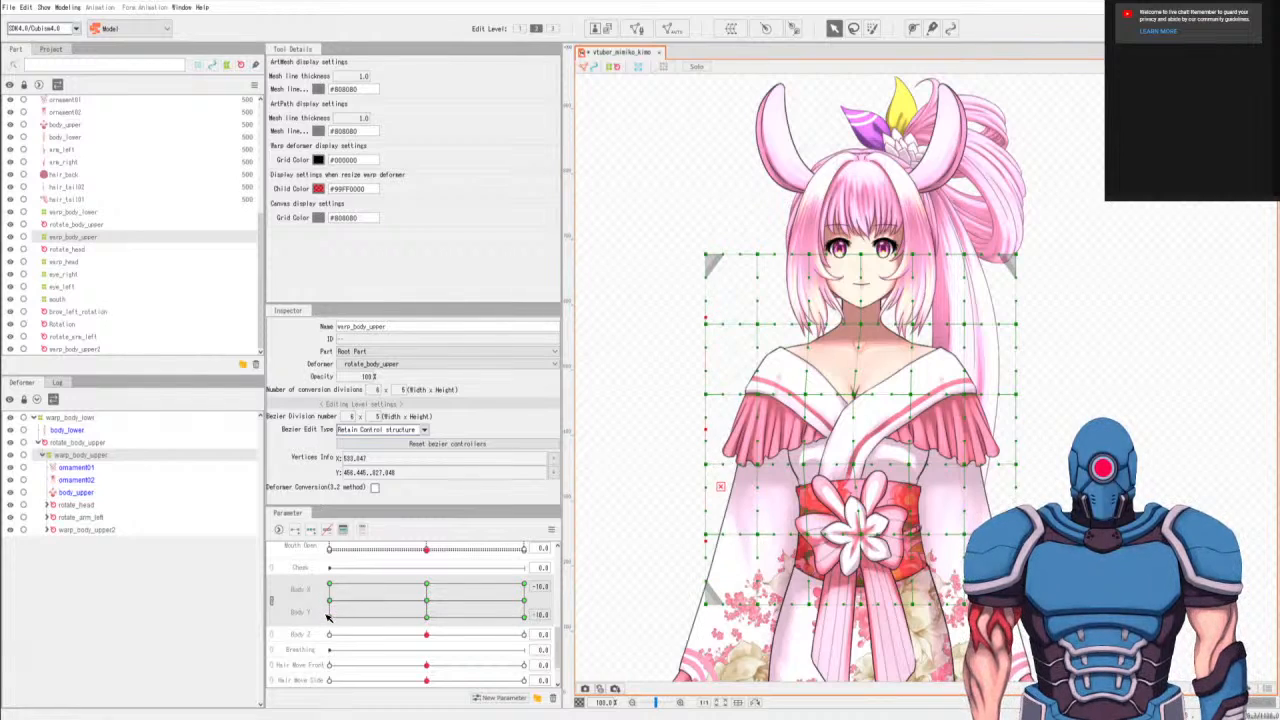
key(shift+Right)
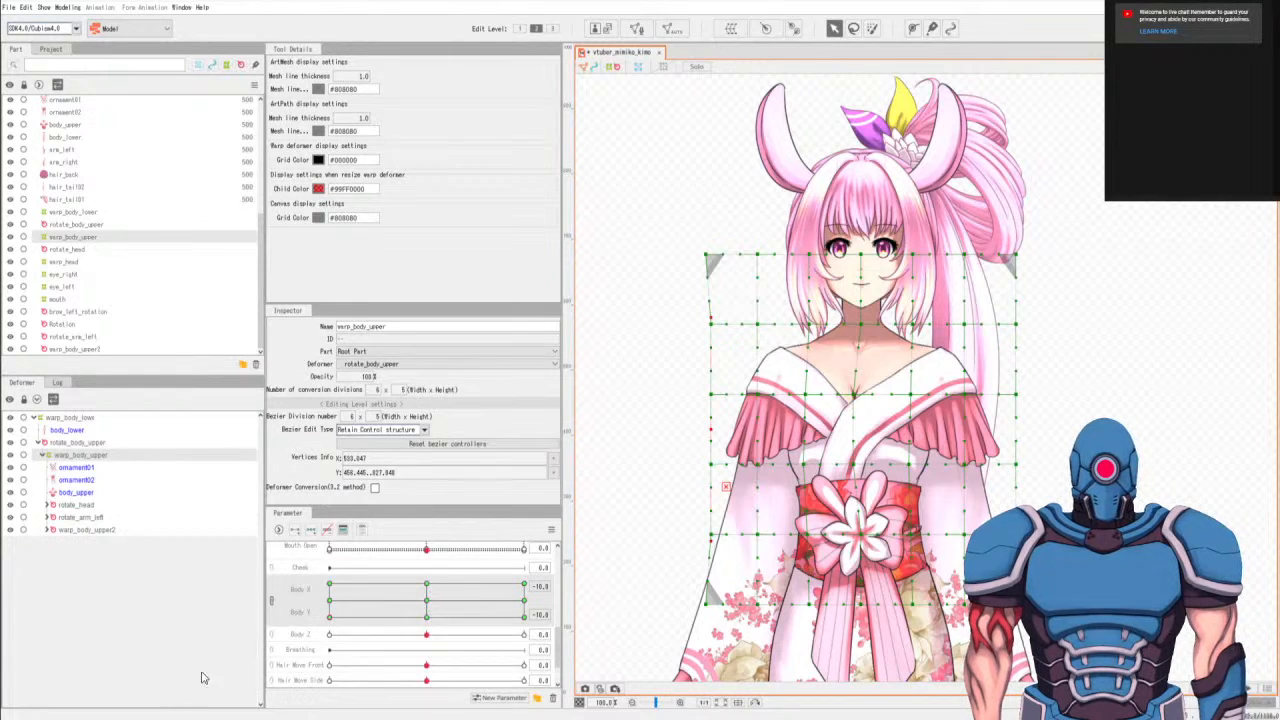
mouse_move(340, 607)
mouse_down()
mouse_move(714, 606)
mouse_move(363, 607)
mouse_move(187, 624)
mouse_up()
mouse_move(501, 613)
mouse_down()
mouse_move(750, 608)
mouse_move(239, 620)
mouse_move(733, 616)
mouse_move(150, 645)
mouse_up()
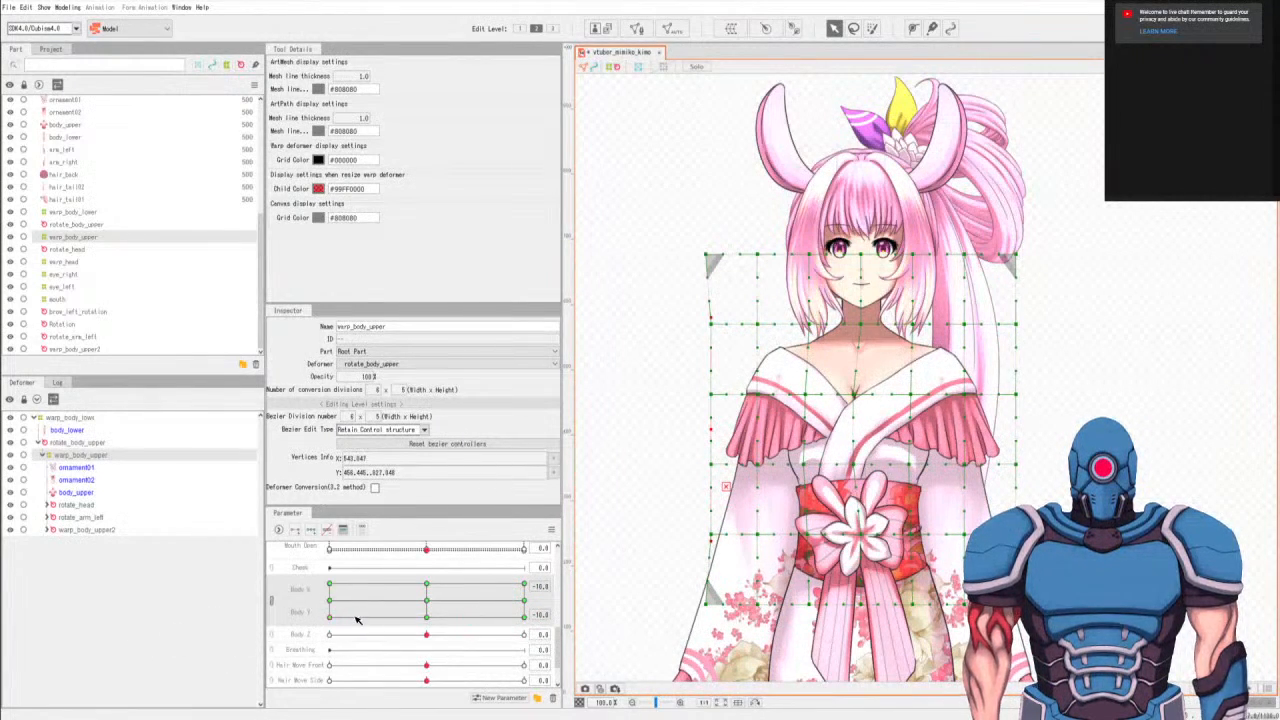
click(426, 600)
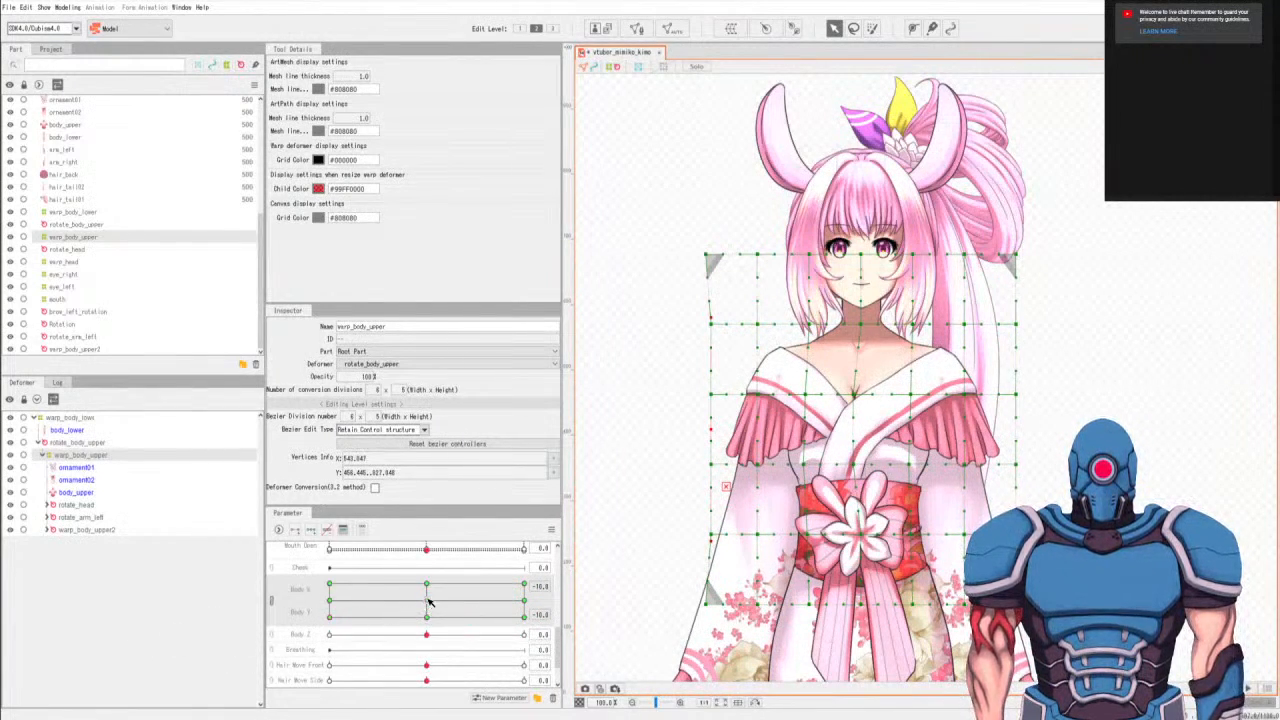
At Body X -10, Body Y 0, select the obi-level and bottom-row points of the three center columns and nudge them slightly left.
click(331, 602)
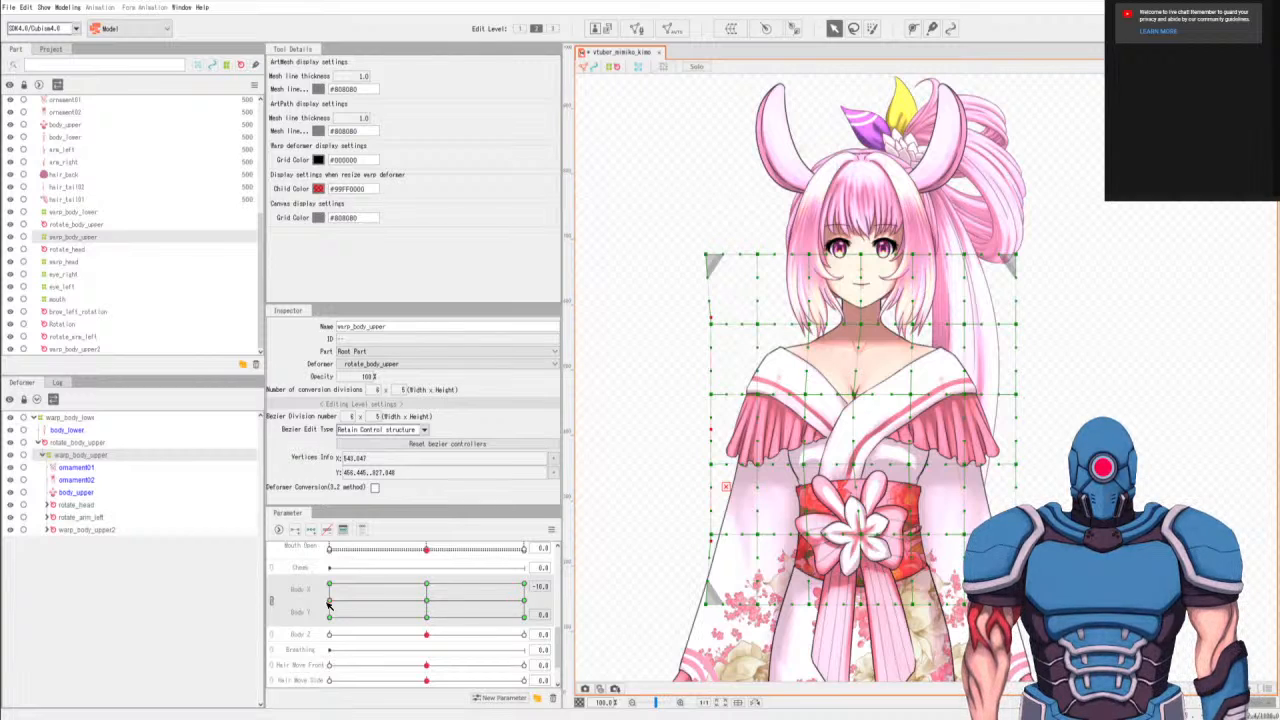
key(q)
mouse_move(867, 514)
mouse_down()
mouse_move(859, 558)
mouse_move(864, 516)
mouse_up()
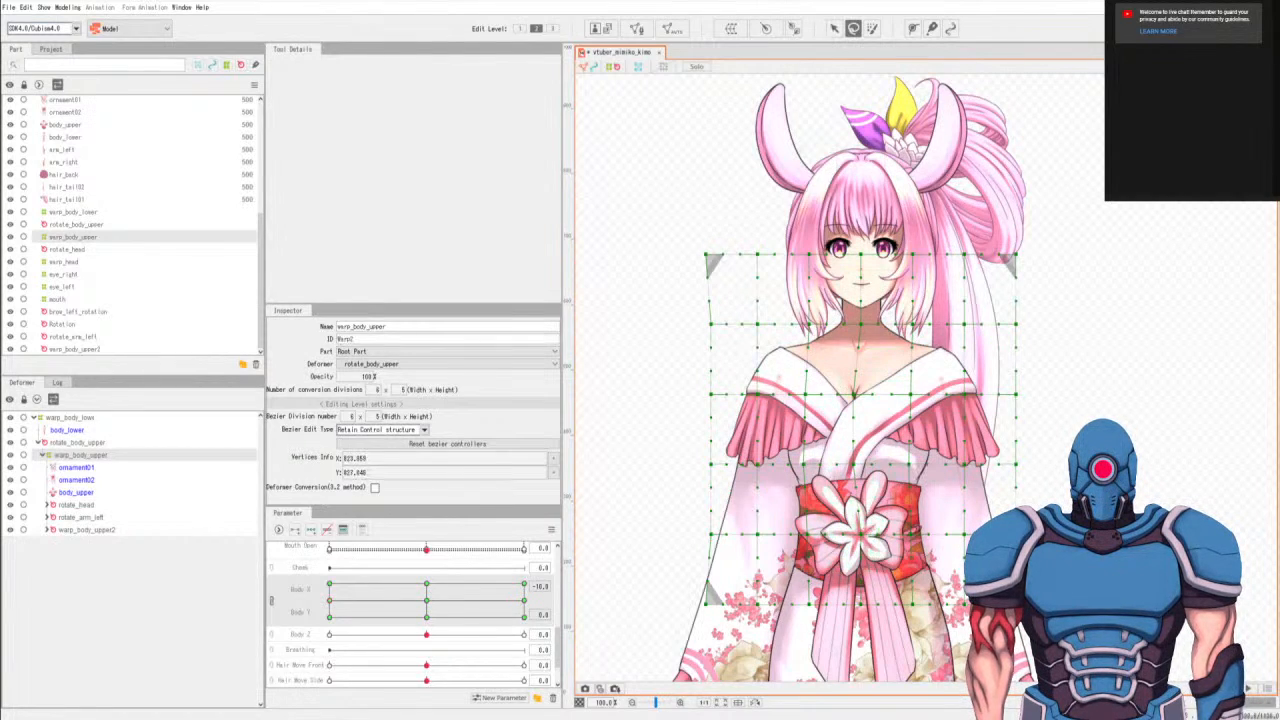
key(v)
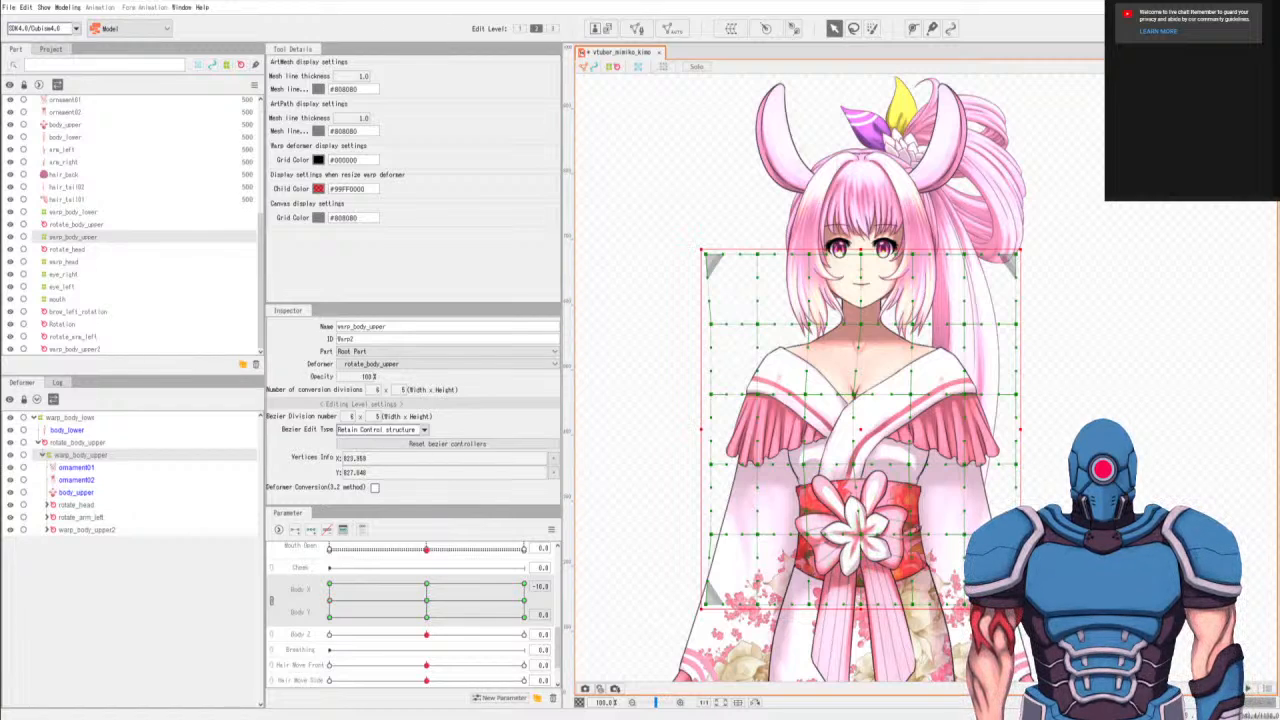
key(l)
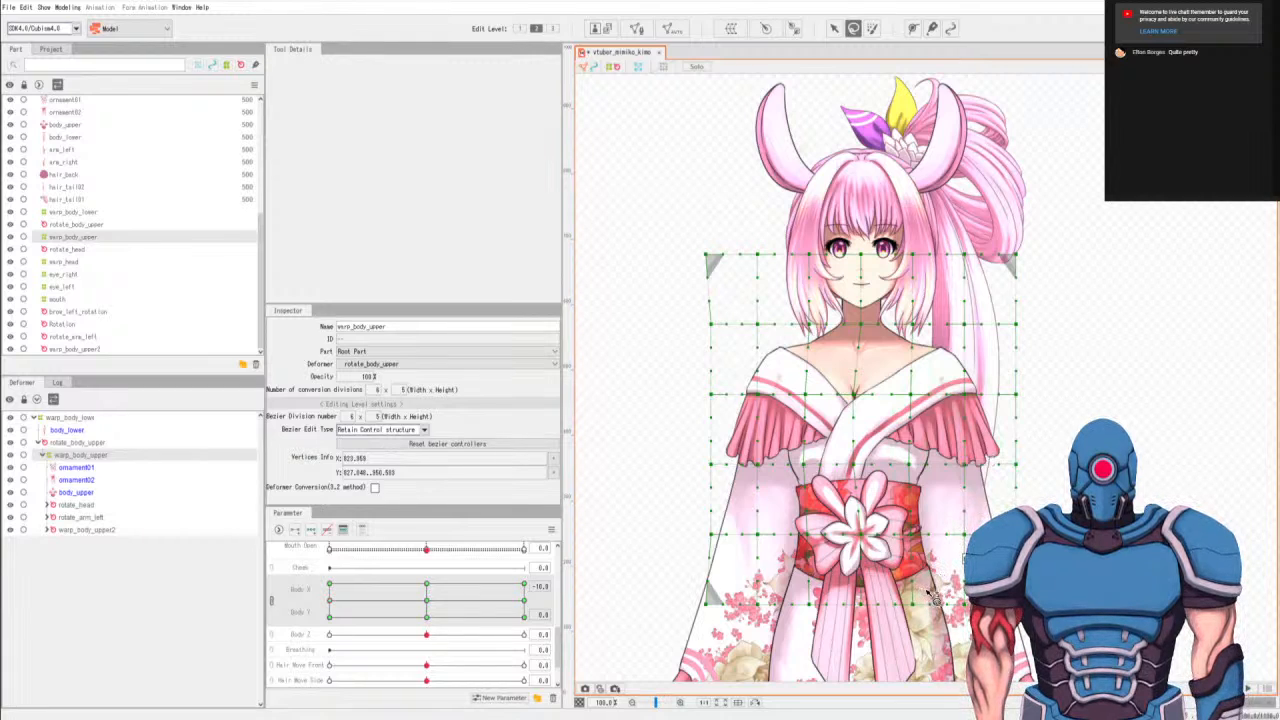
mouse_move(924, 591)
mouse_down()
mouse_move(876, 646)
mouse_move(938, 594)
mouse_move(932, 584)
mouse_up()
mouse_move(926, 538)
mouse_down()
mouse_move(810, 515)
mouse_move(785, 640)
mouse_move(915, 600)
mouse_move(931, 540)
mouse_move(854, 568)
mouse_move(922, 540)
mouse_up()
mouse_move(924, 528)
mouse_down()
mouse_move(880, 510)
mouse_move(842, 582)
mouse_move(933, 592)
mouse_move(914, 512)
mouse_move(926, 528)
mouse_up()
key(v)
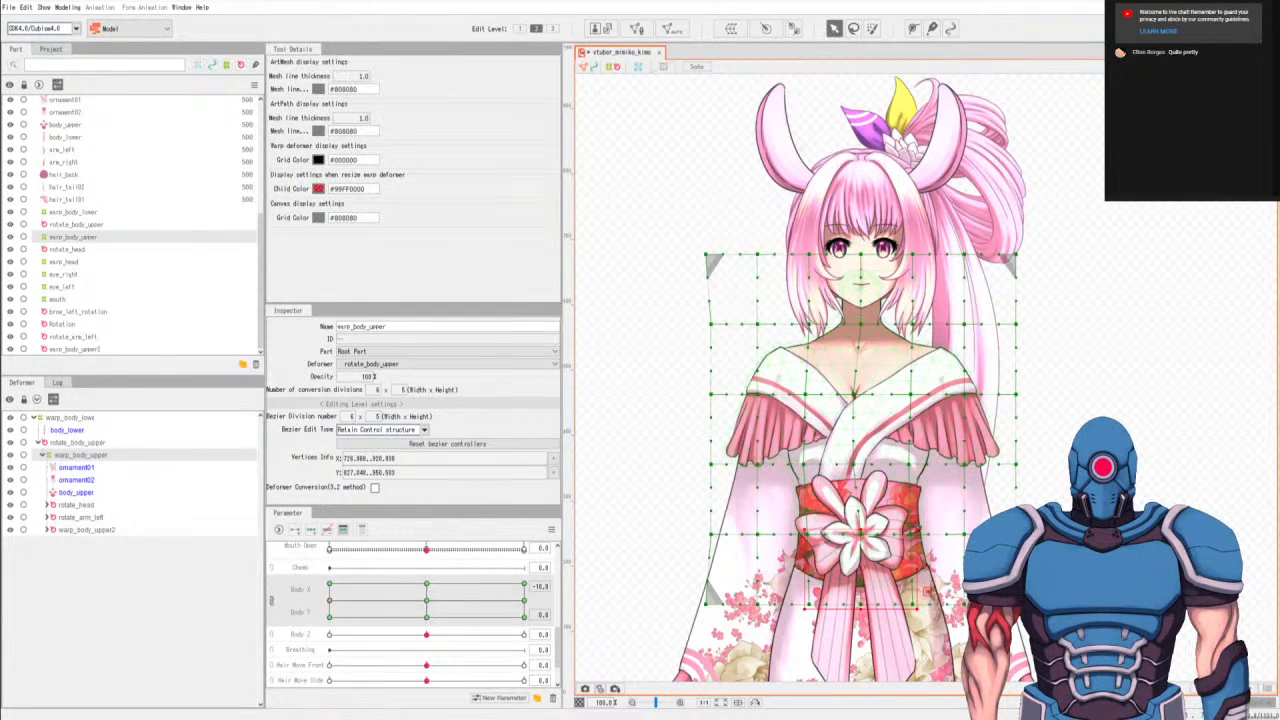
key(Left)
key(Left)
key(Left)
key(Left)
key(Left)
key(Left)
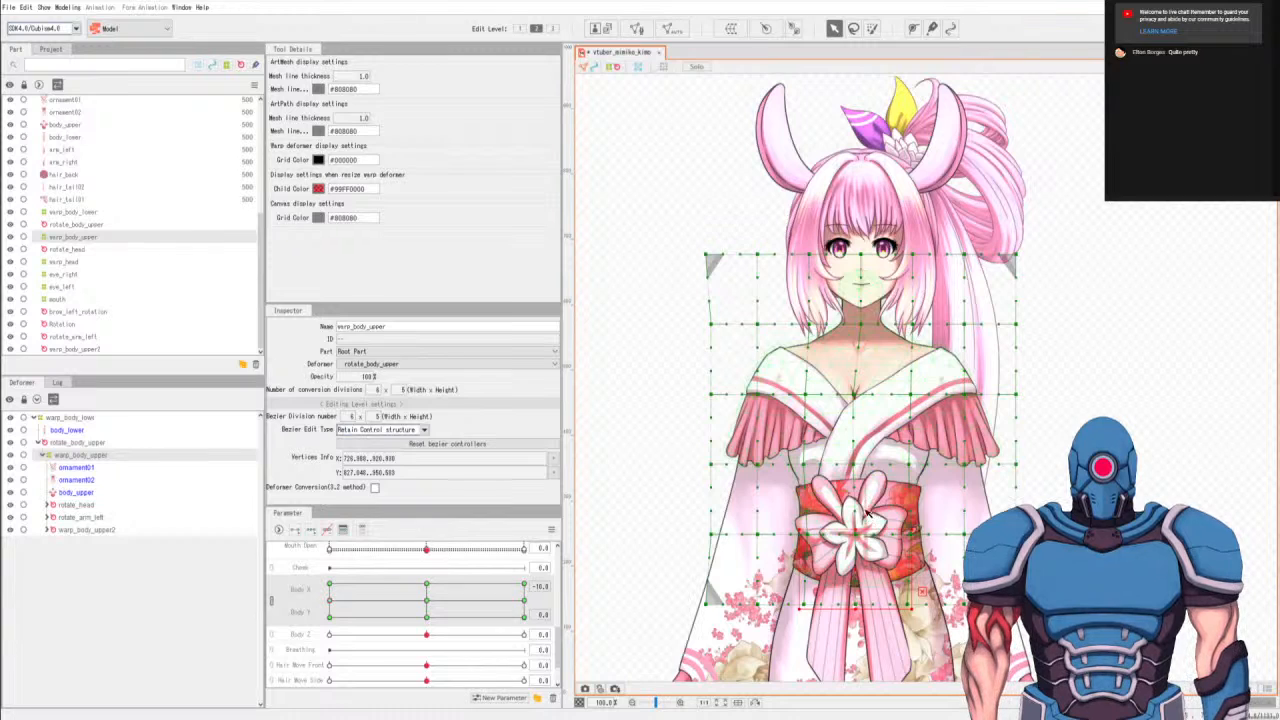
Preview the motion and, at Body X -10, nudge the same obi-level and bottom-row points left at Body Y 10 and Body Y -10.
drag(412, 601, 238, 608)
drag(534, 613, 347, 591)
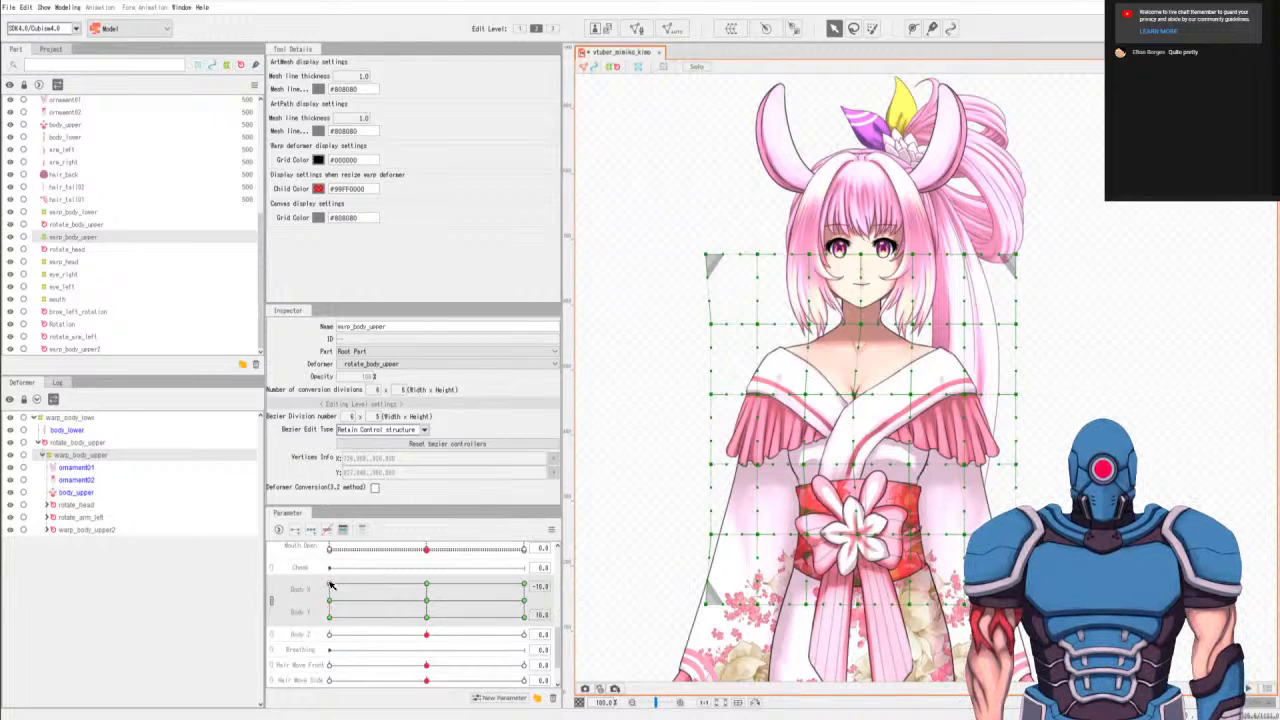
click(331, 584)
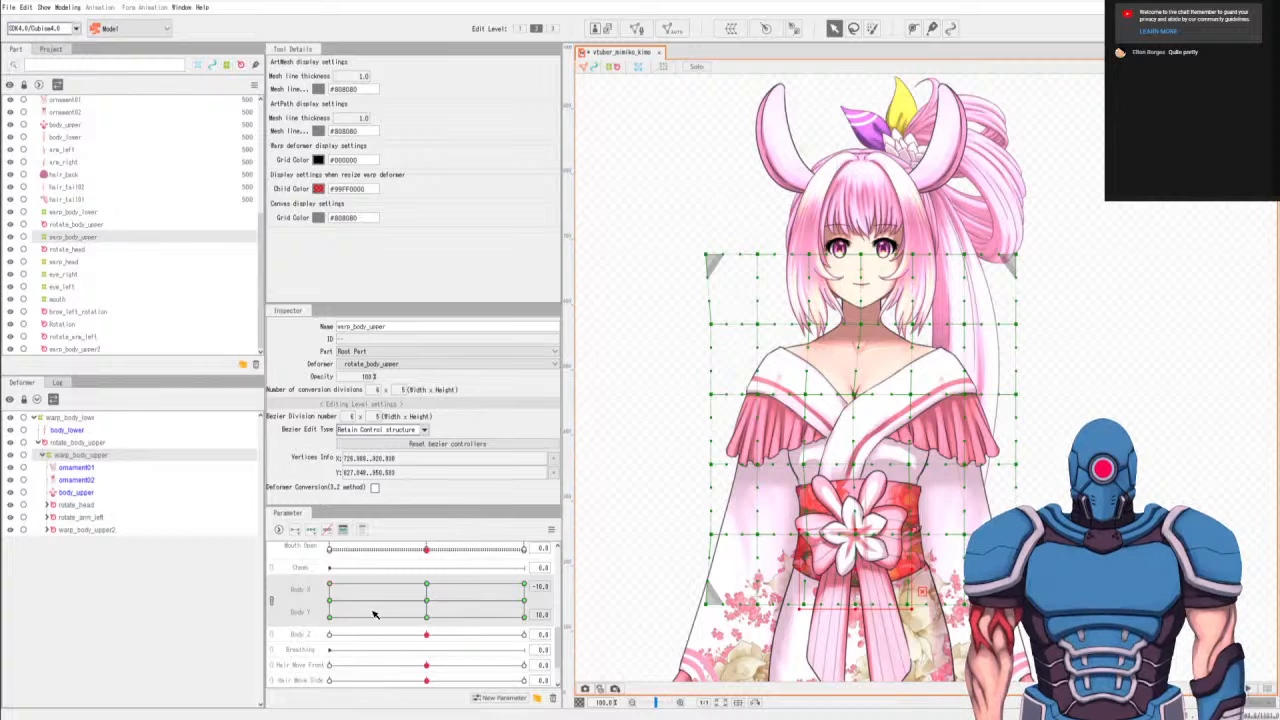
click(330, 617)
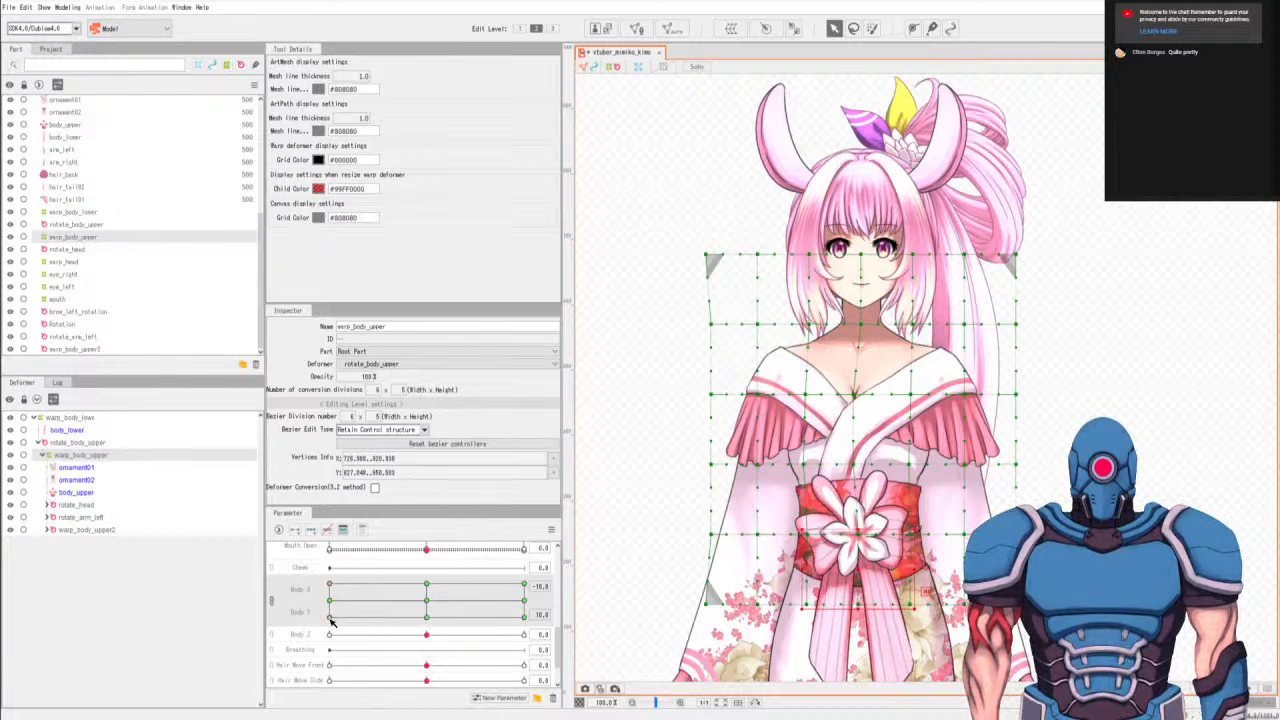
At Body X 10, nudge the three center columns' obi-level and bottom-row points right at Body Y 0, 10 and -10, and preview the motion.
click(525, 602)
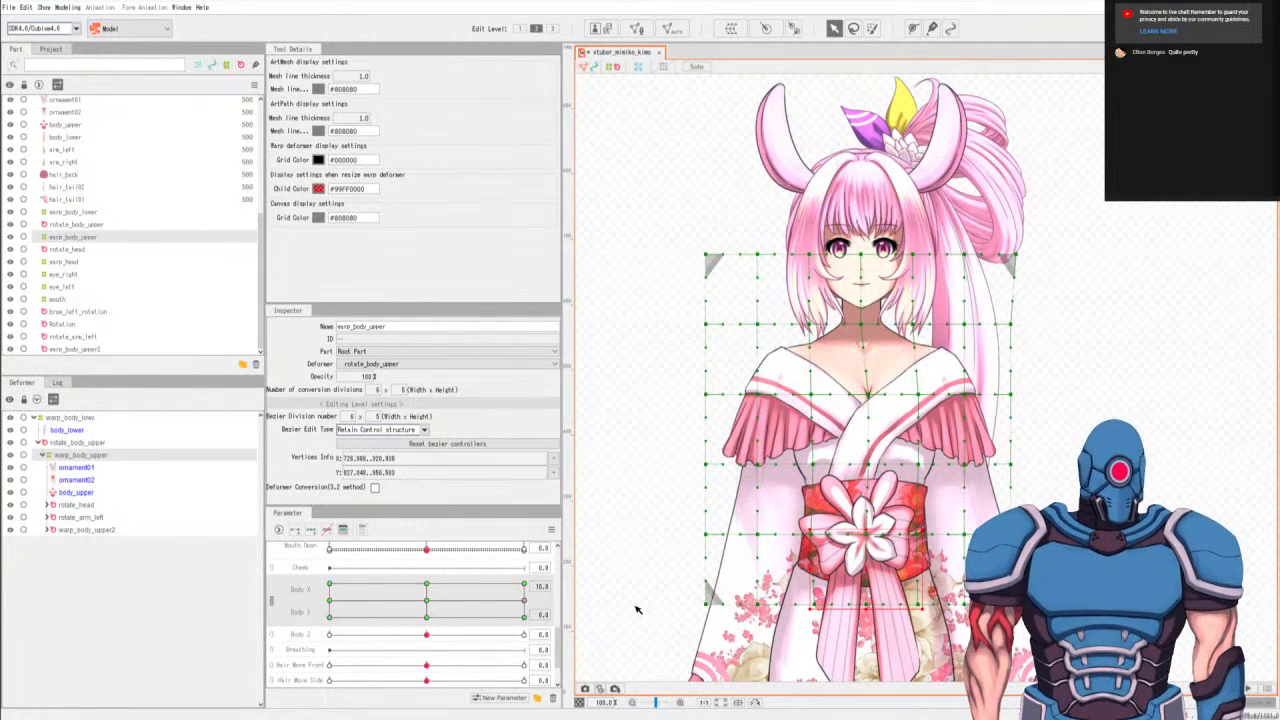
click(525, 585)
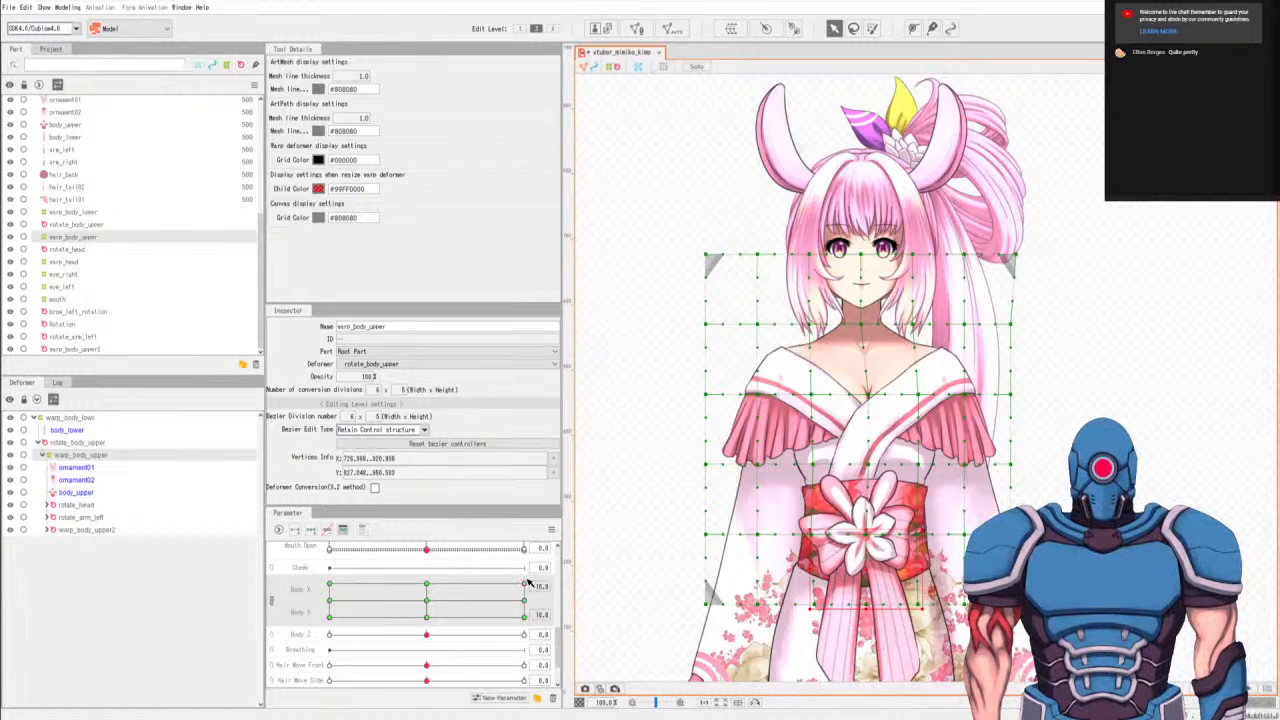
click(524, 617)
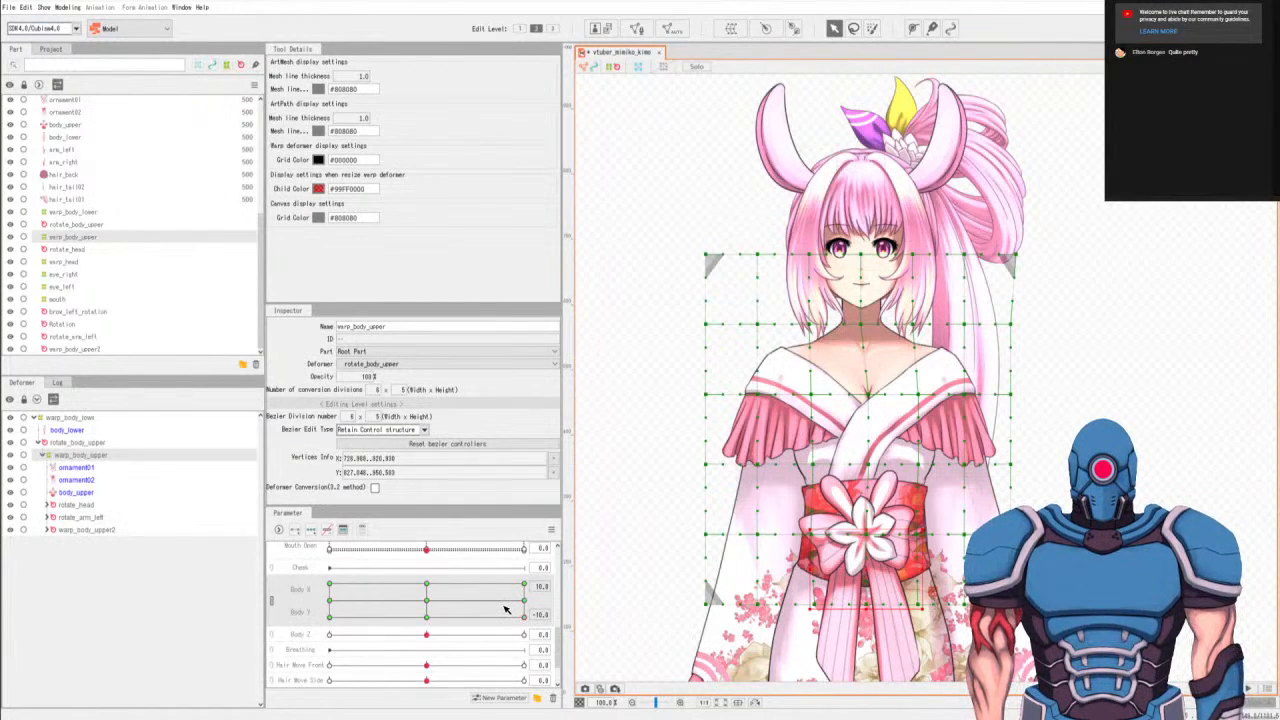
drag(477, 608, 428, 600)
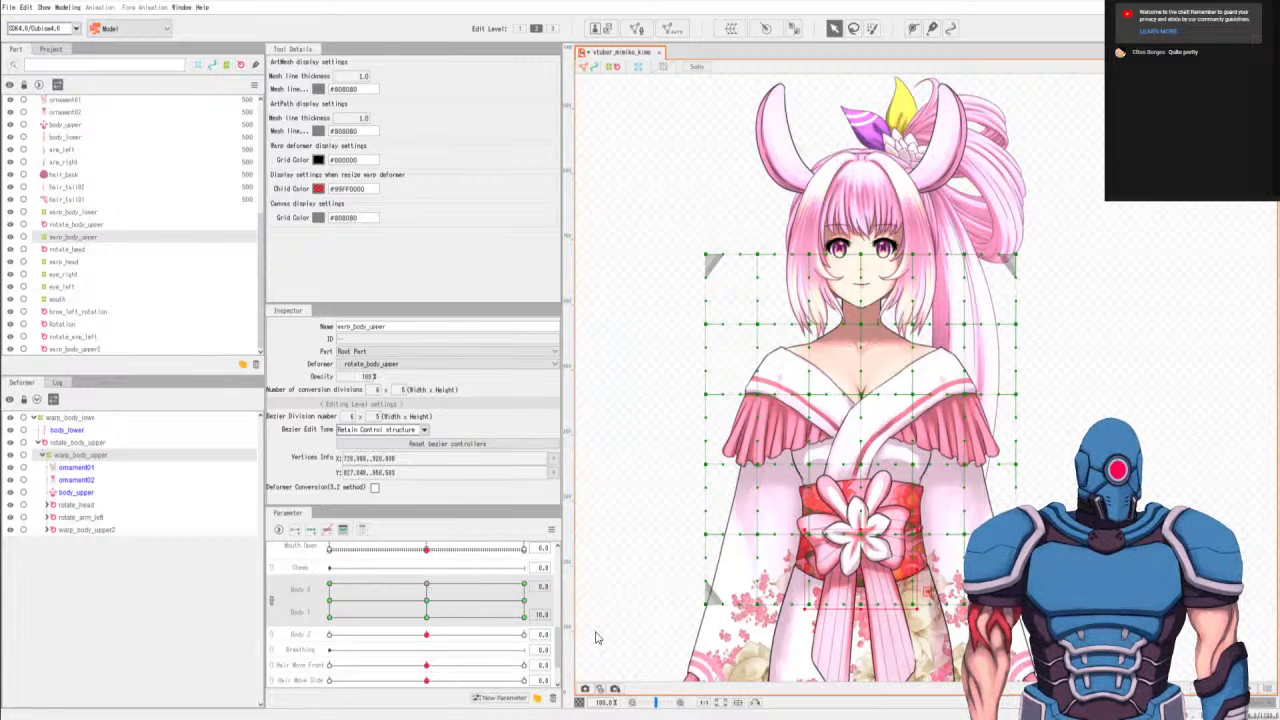
At Body X 0, Body Y 10, select the chest-level points of the three center columns and nudge them slightly up.
key(l)
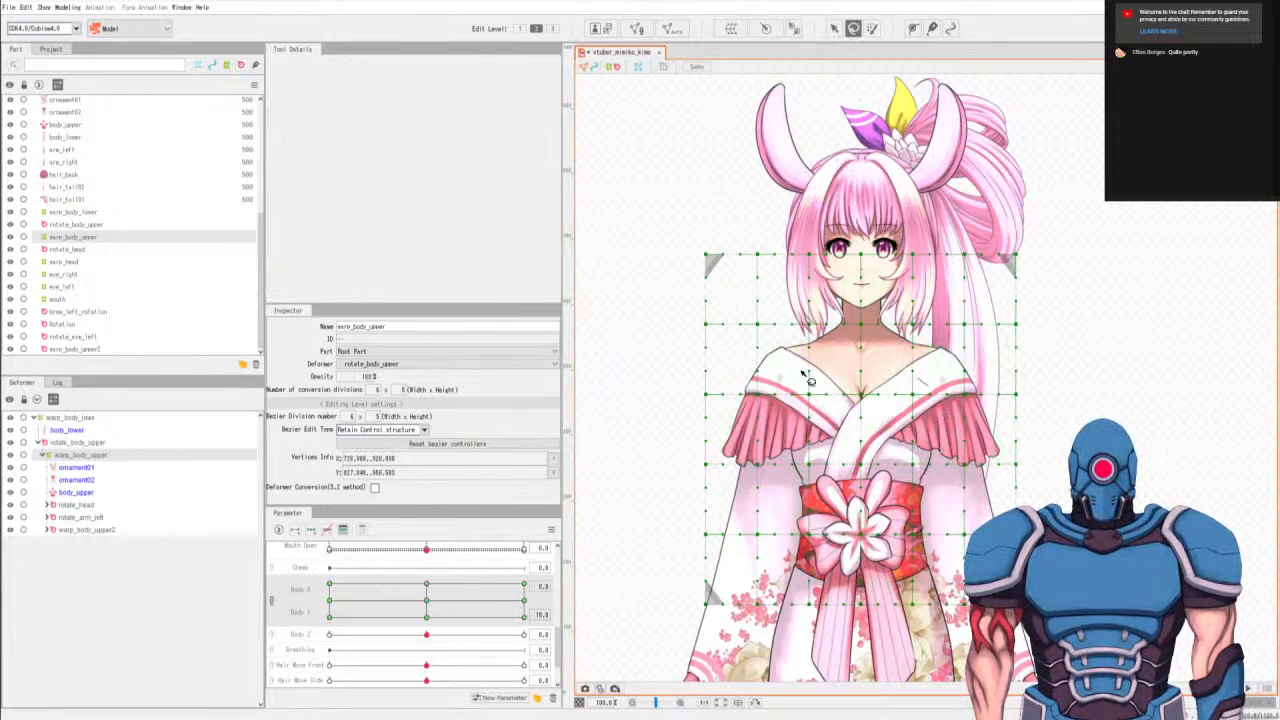
key(v)
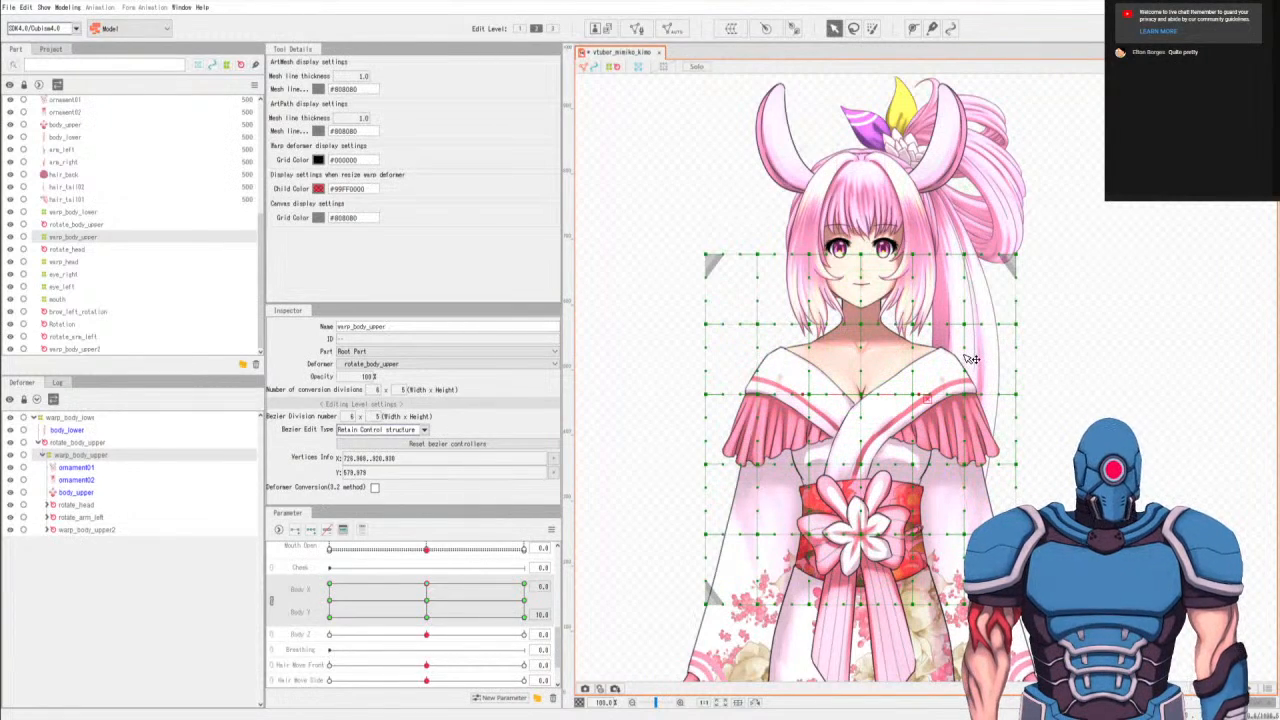
key(Up)
key(Up)
key(Up)
key(Up)
key(Up)
key(Up)
key(Up)
key(Up)
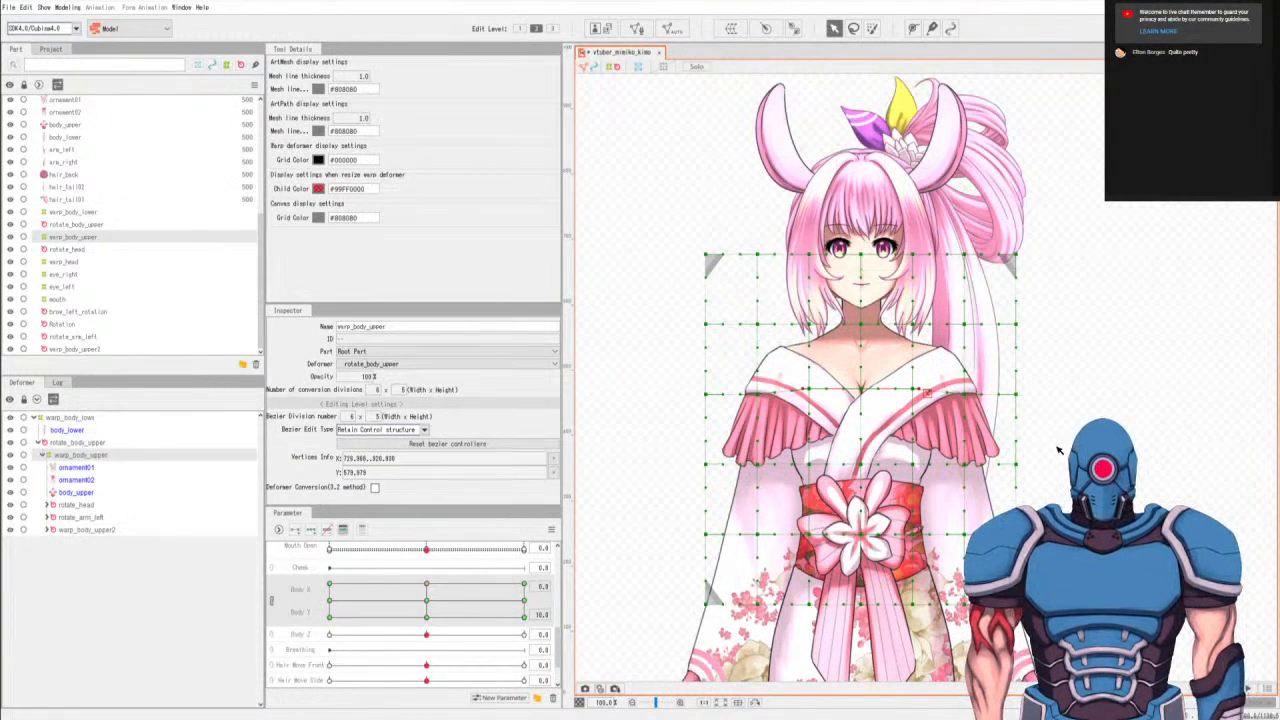
At Body X 0, Body Y 10, select the under-bust points of the three center columns and nudge them slightly up.
key(l)
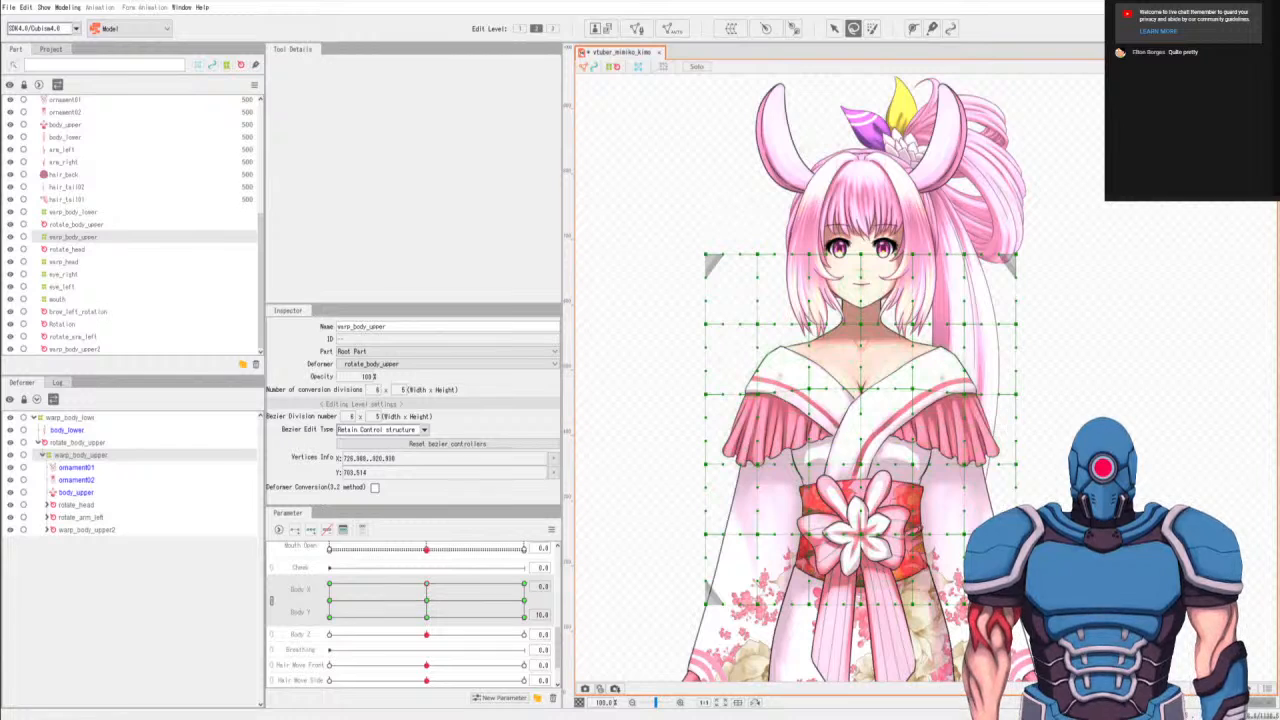
key(v)
key(Up)
key(Up)
key(Up)
key(Up)
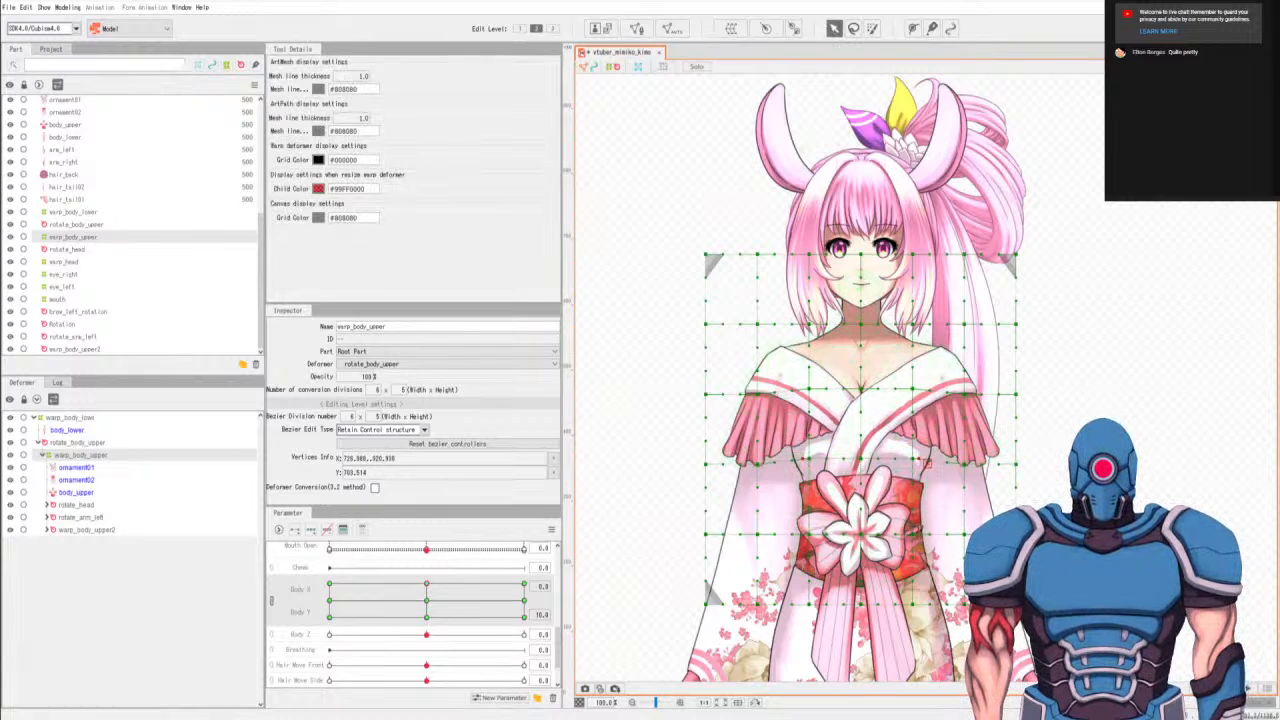
At Body X 0, Body Y 10, select the obi-level and bottom-row points of the three center columns and nudge them slightly up.
key(l)
mouse_move(931, 531)
mouse_down()
mouse_move(800, 512)
mouse_move(825, 634)
mouse_move(938, 582)
mouse_move(935, 504)
mouse_up()
key(v)
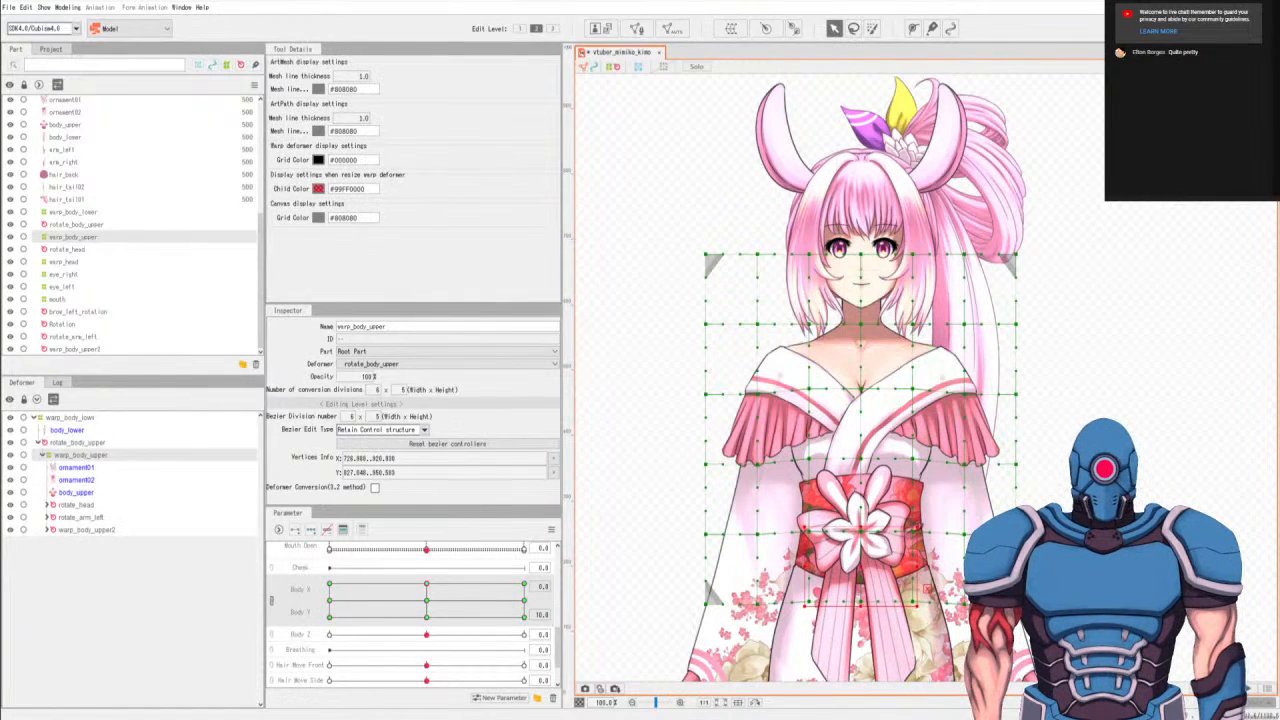
At Body X 0, Body Y -10, select the chest-level and under-bust points of the three center columns and nudge them down.
key(l)
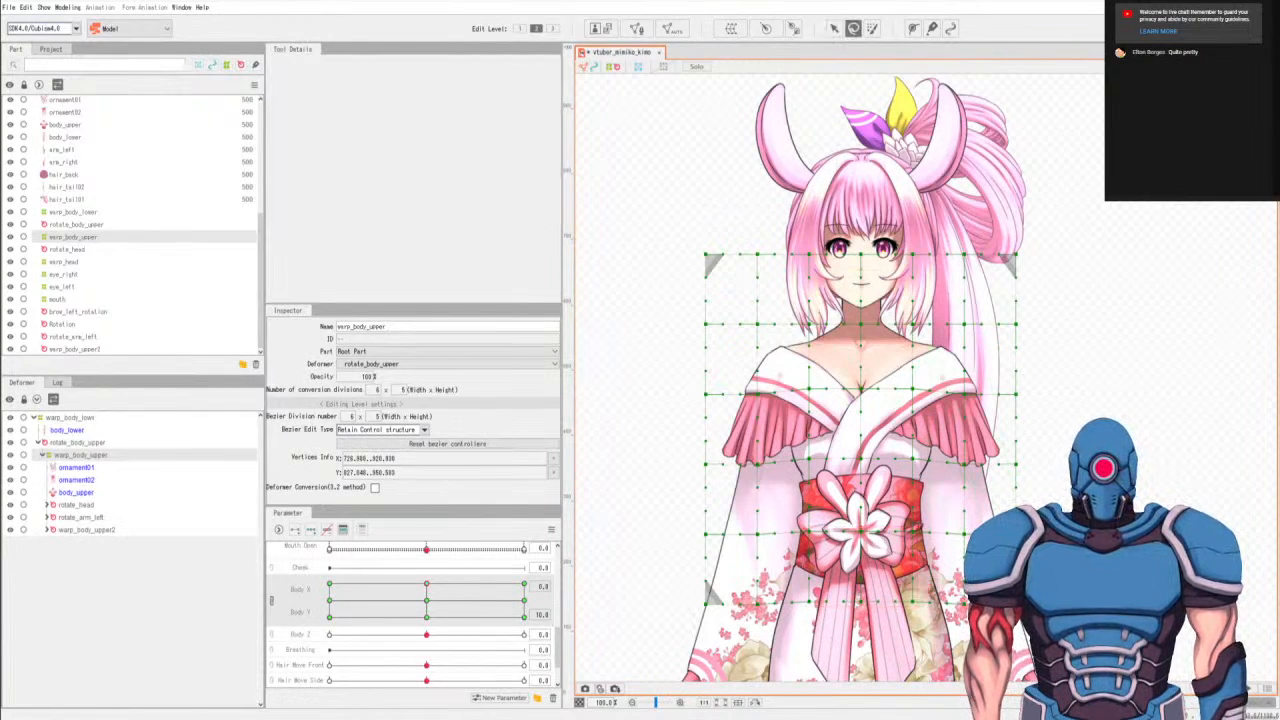
click(431, 616)
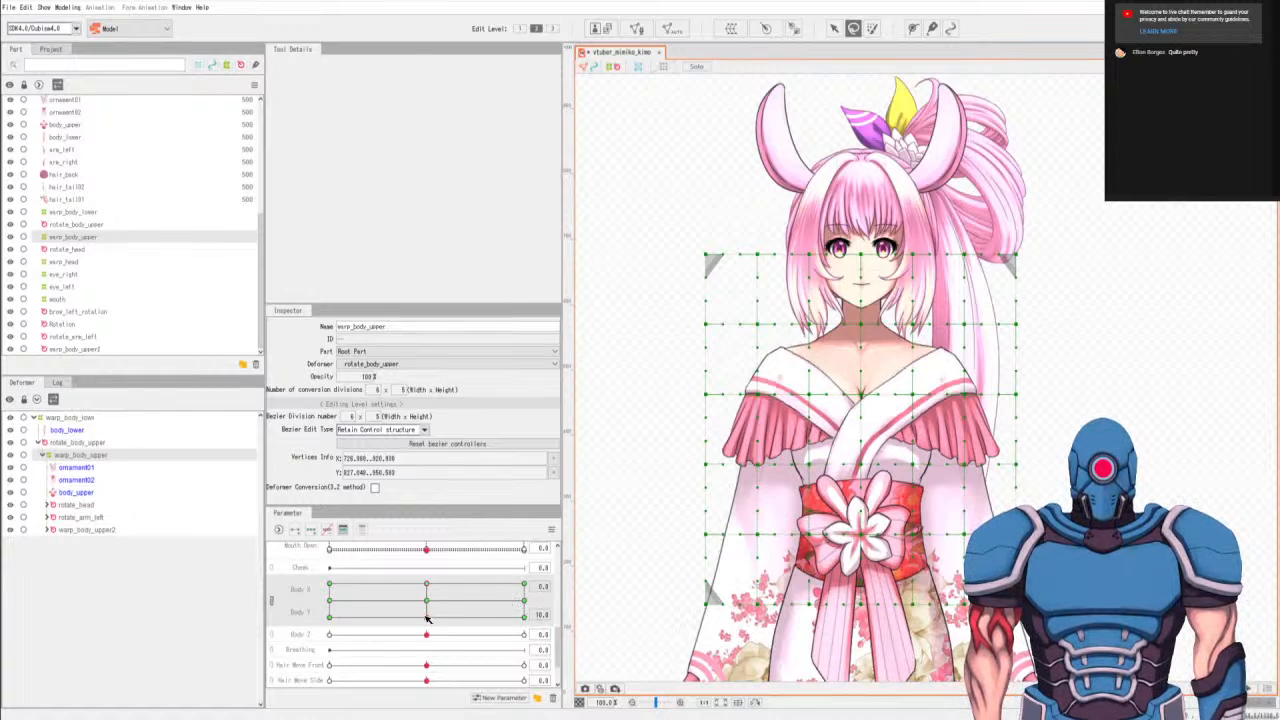
mouse_move(937, 390)
mouse_down()
mouse_move(795, 374)
mouse_move(876, 492)
mouse_move(937, 389)
mouse_up()
key(v)
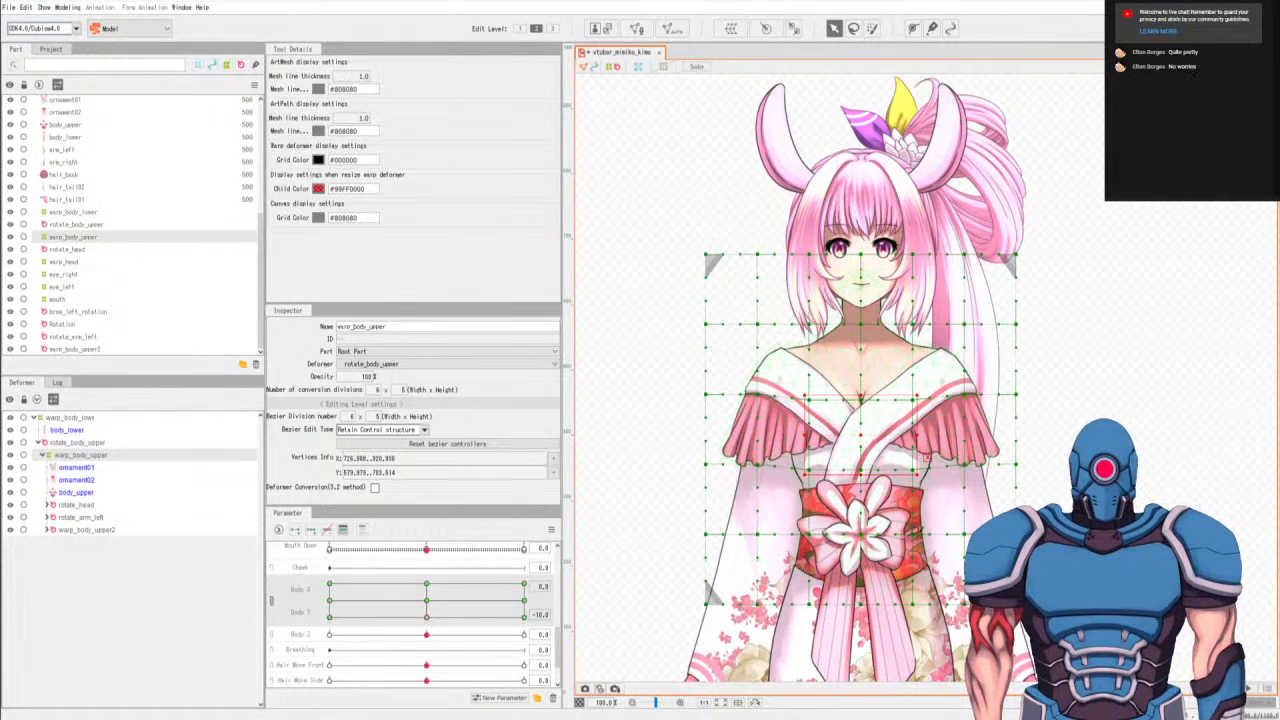
At Body X 0, Body Y -10, select the obi-level and bottom-row points of the three center columns and nudge them down.
key(l)
click(934, 520)
mouse_move(934, 523)
mouse_down()
mouse_move(878, 641)
mouse_move(934, 545)
mouse_up()
key(v)
key(Down)
key(Down)
key(Down)
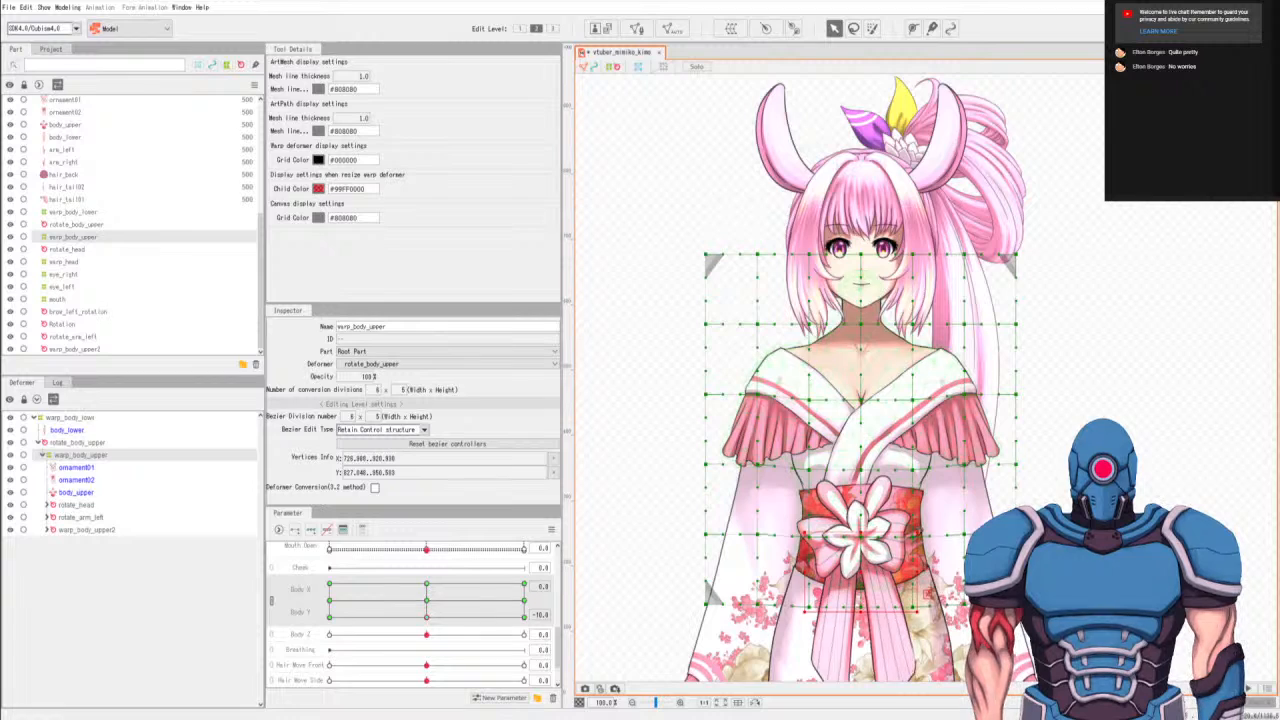
At Body X -10, Body Y 10, select the chest-level and under-bust points of the three center columns and nudge them up.
key(l)
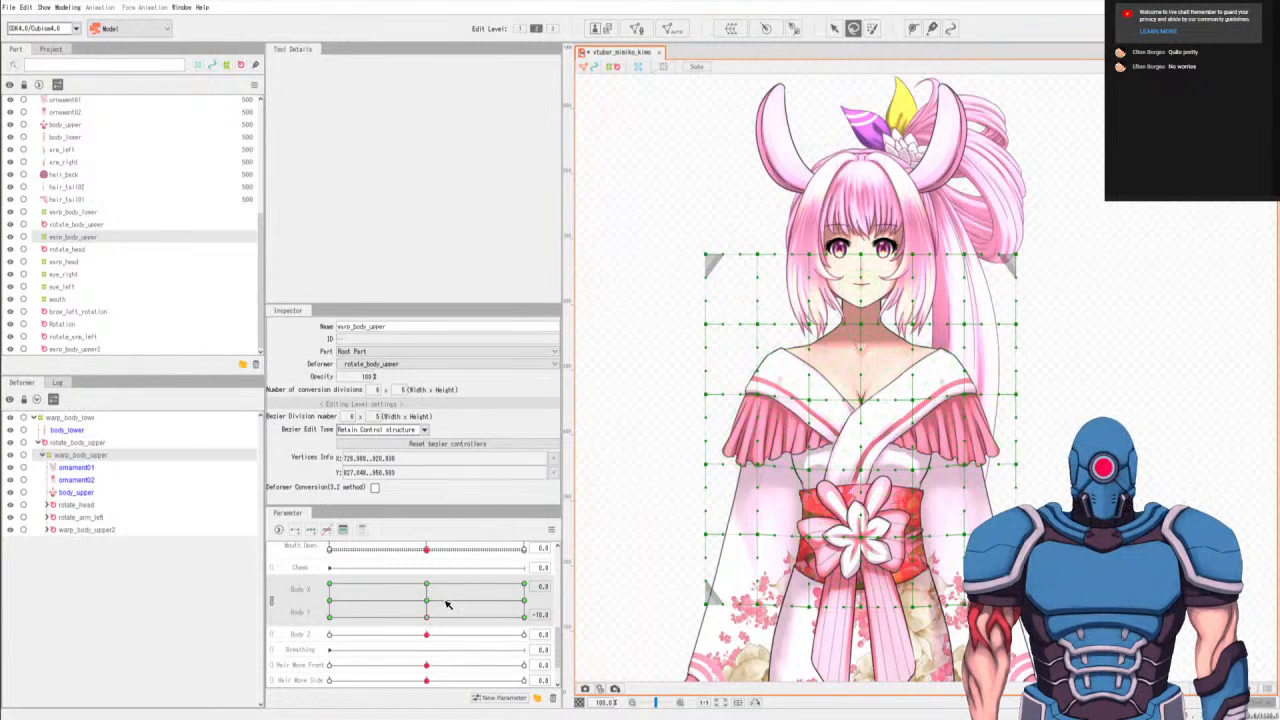
drag(430, 590, 323, 563)
click(331, 586)
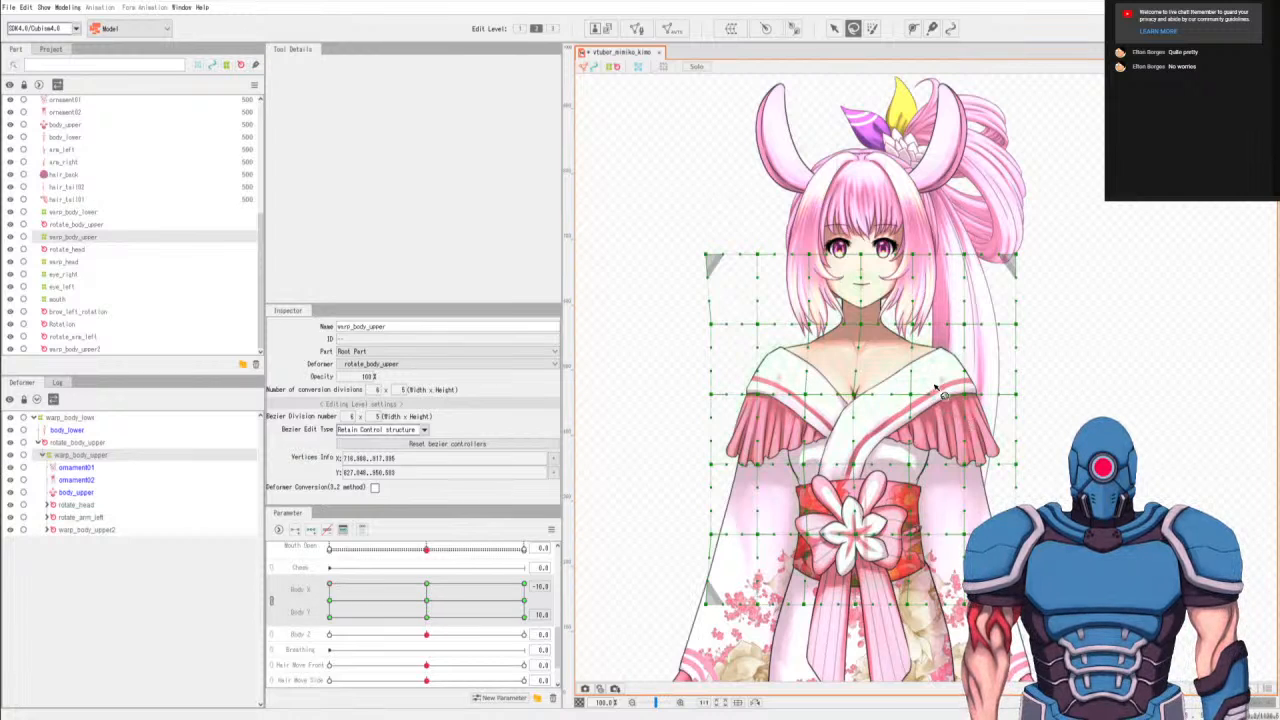
mouse_move(936, 386)
mouse_down()
mouse_move(846, 504)
mouse_move(942, 402)
mouse_move(933, 358)
mouse_up()
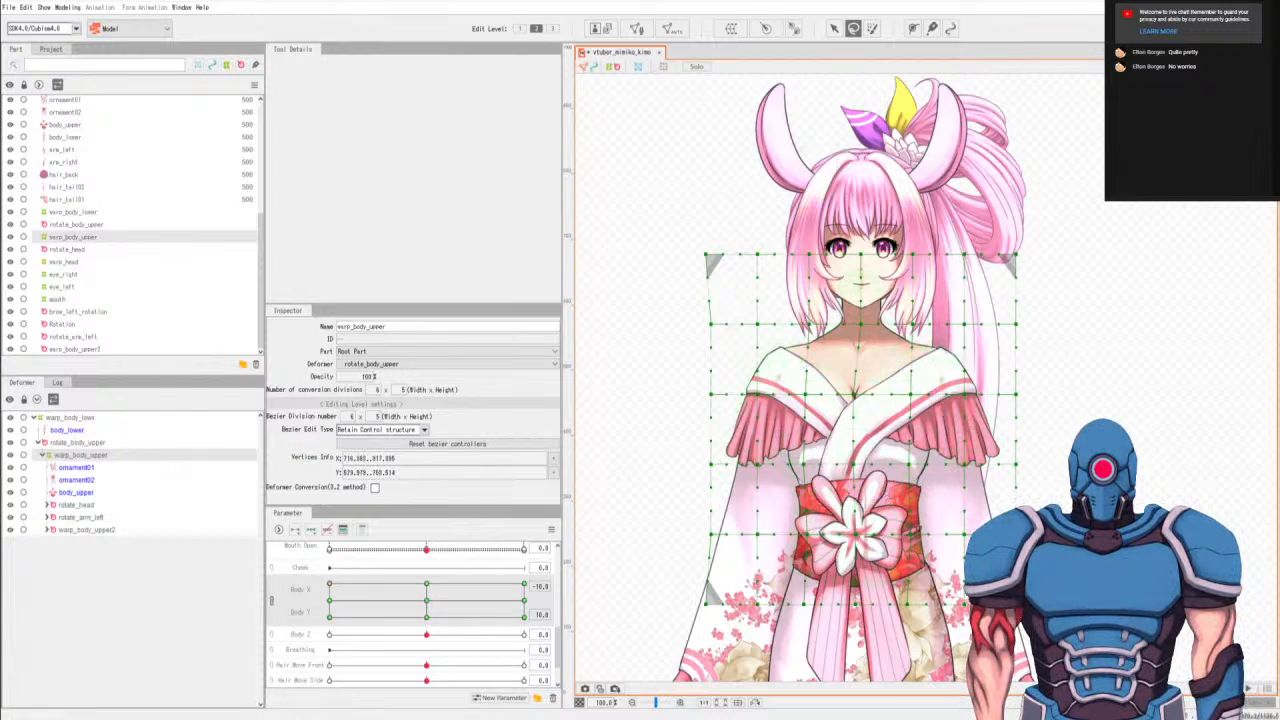
key(v)
At Body X -10, Body Y 10, select the obi-level and bottom-row points of the three center columns and nudge them up.
key(l)
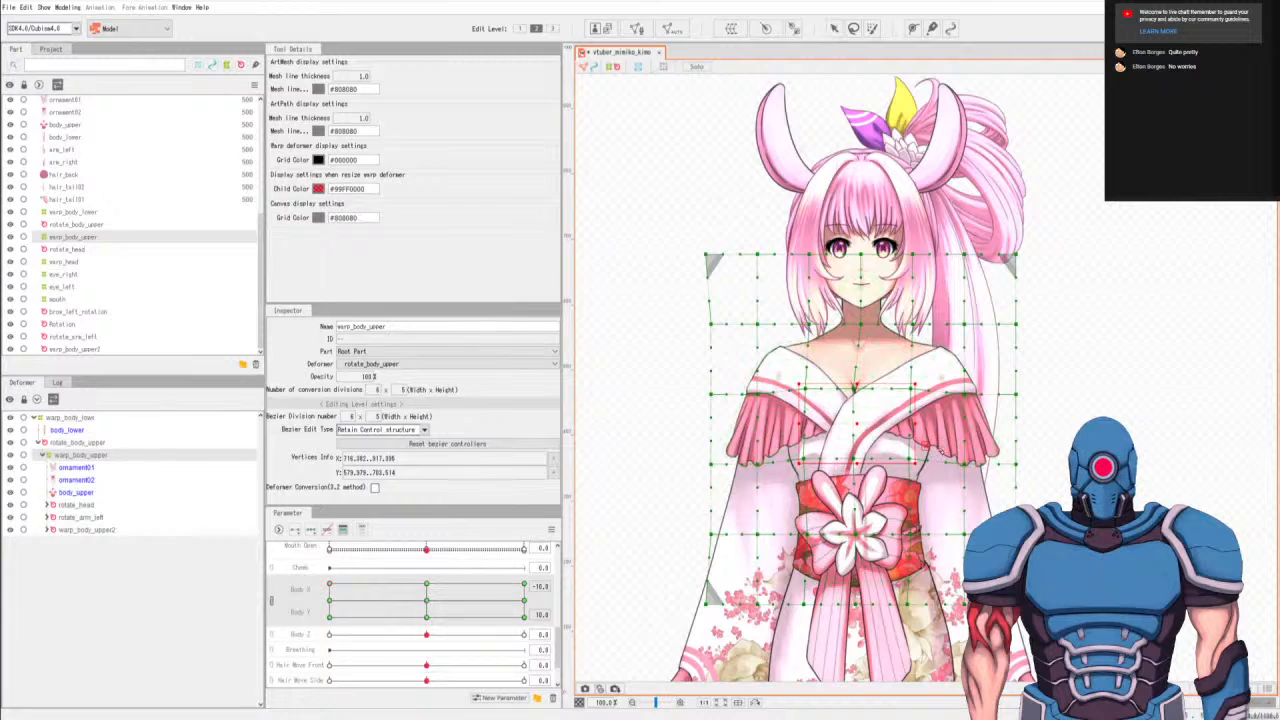
mouse_move(905, 518)
mouse_down()
mouse_move(787, 597)
mouse_move(937, 607)
mouse_move(925, 508)
mouse_up()
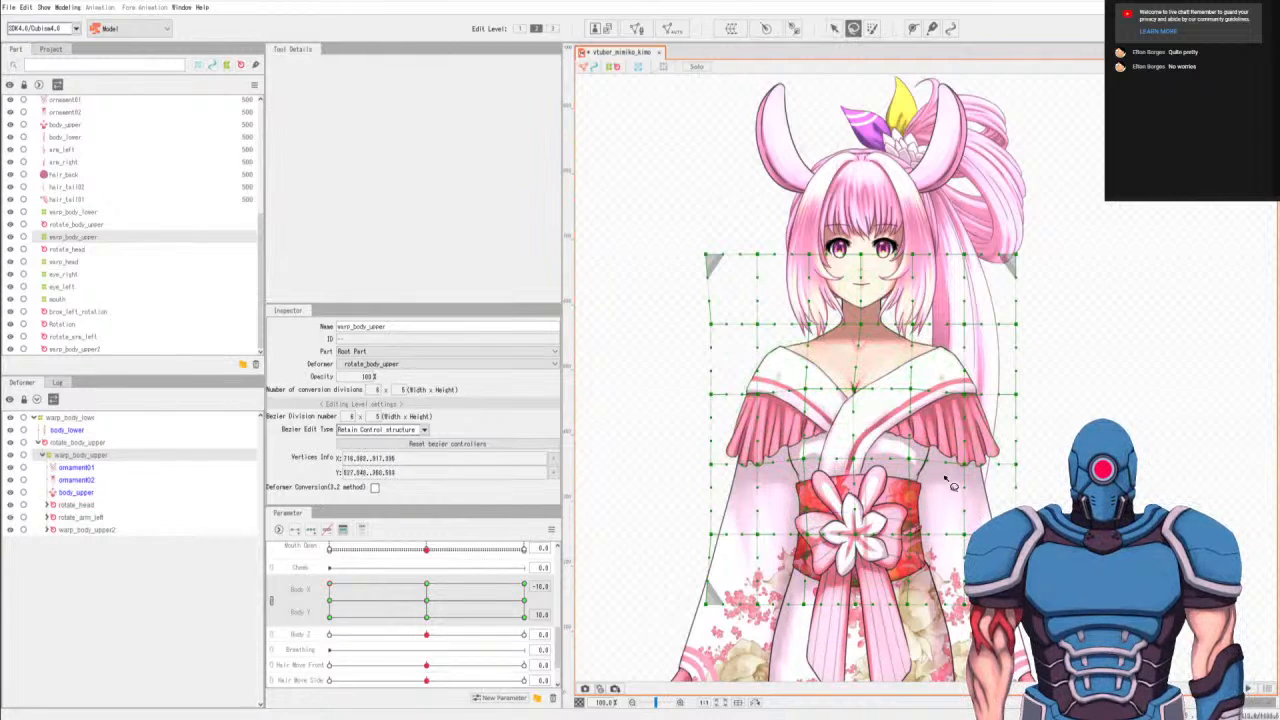
key(v)
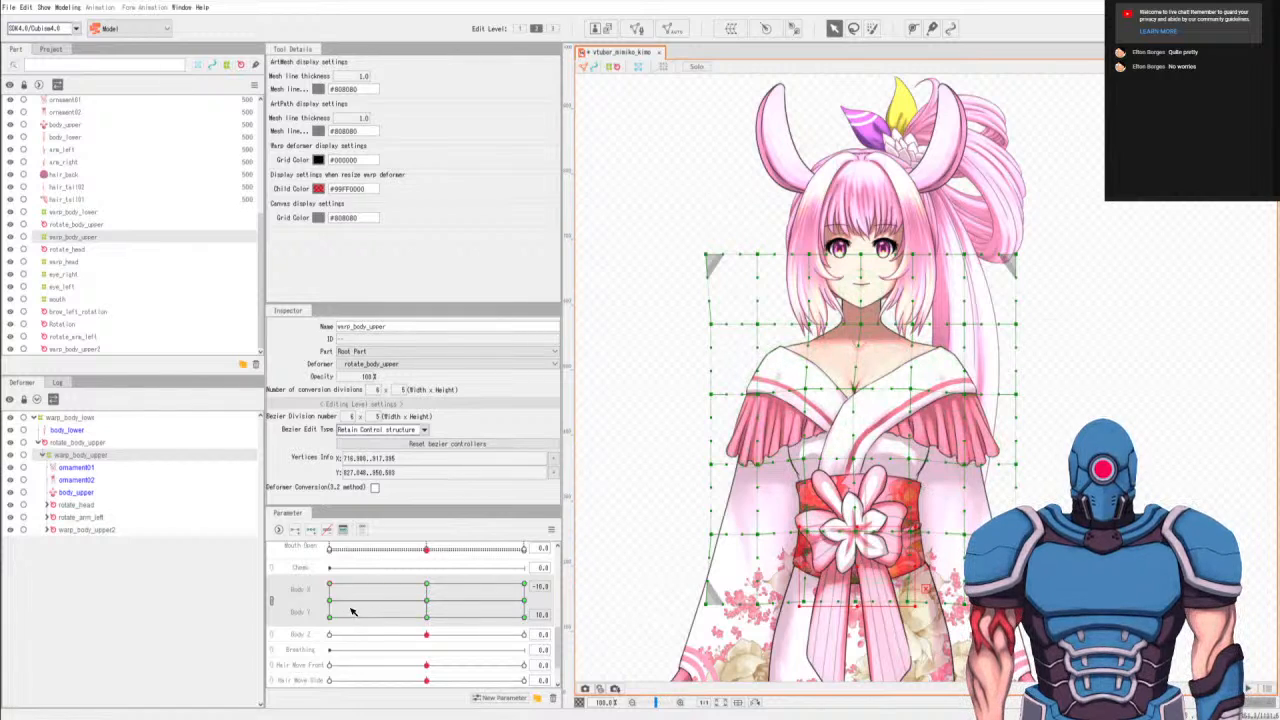
At Body X 10, Body Y 10, nudge the center columns' obi-level and bottom-row points up, and do the same for their chest-level and under-bust points.
click(526, 587)
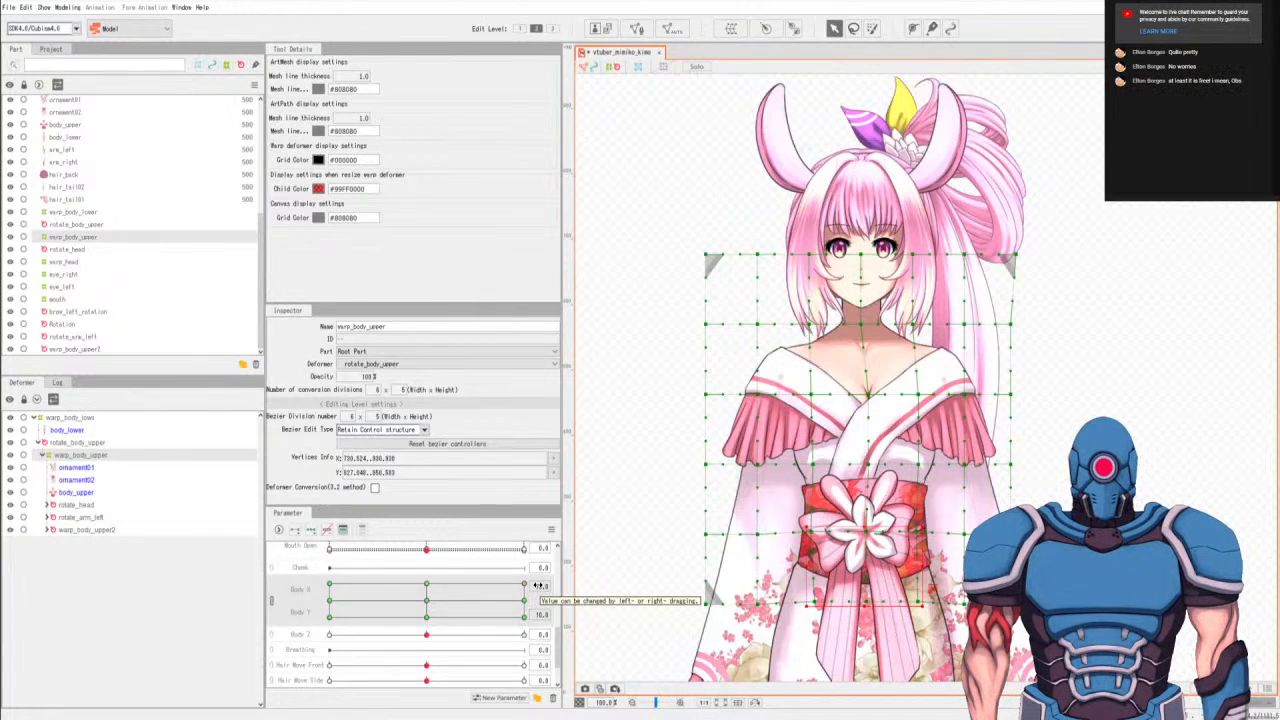
key(q)
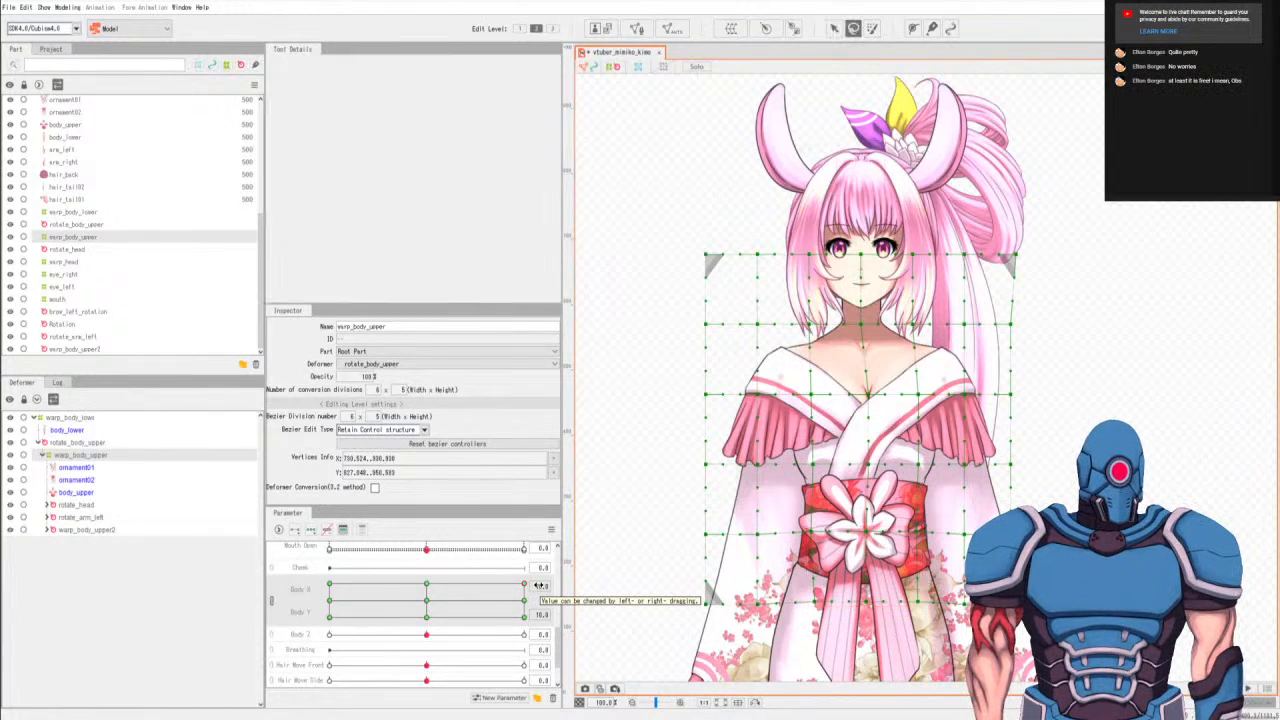
mouse_move(945, 390)
mouse_down()
mouse_move(900, 378)
mouse_move(890, 500)
mouse_move(968, 374)
mouse_move(955, 385)
mouse_up()
key(v)
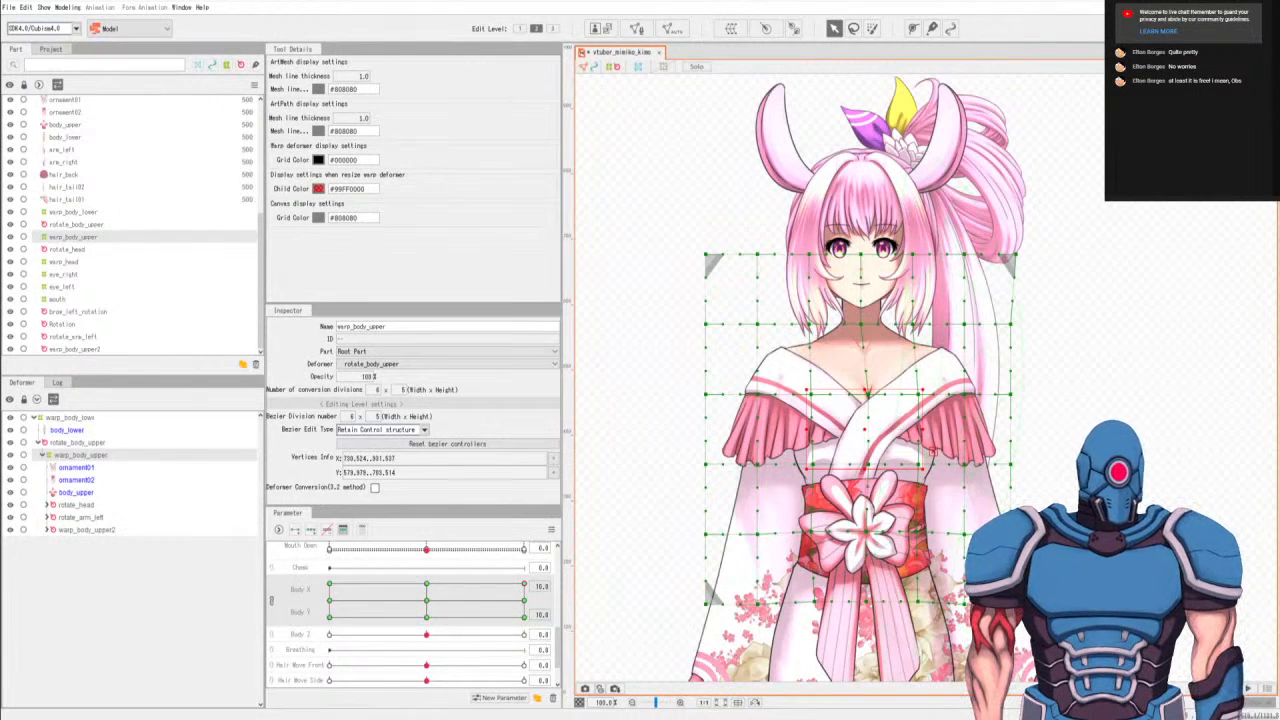
drag(932, 451, 932, 445)
At Body X 10, Body Y -10, nudge the chest-level, under-bust, obi-level and bottom-row points of the three center columns down.
click(853, 29)
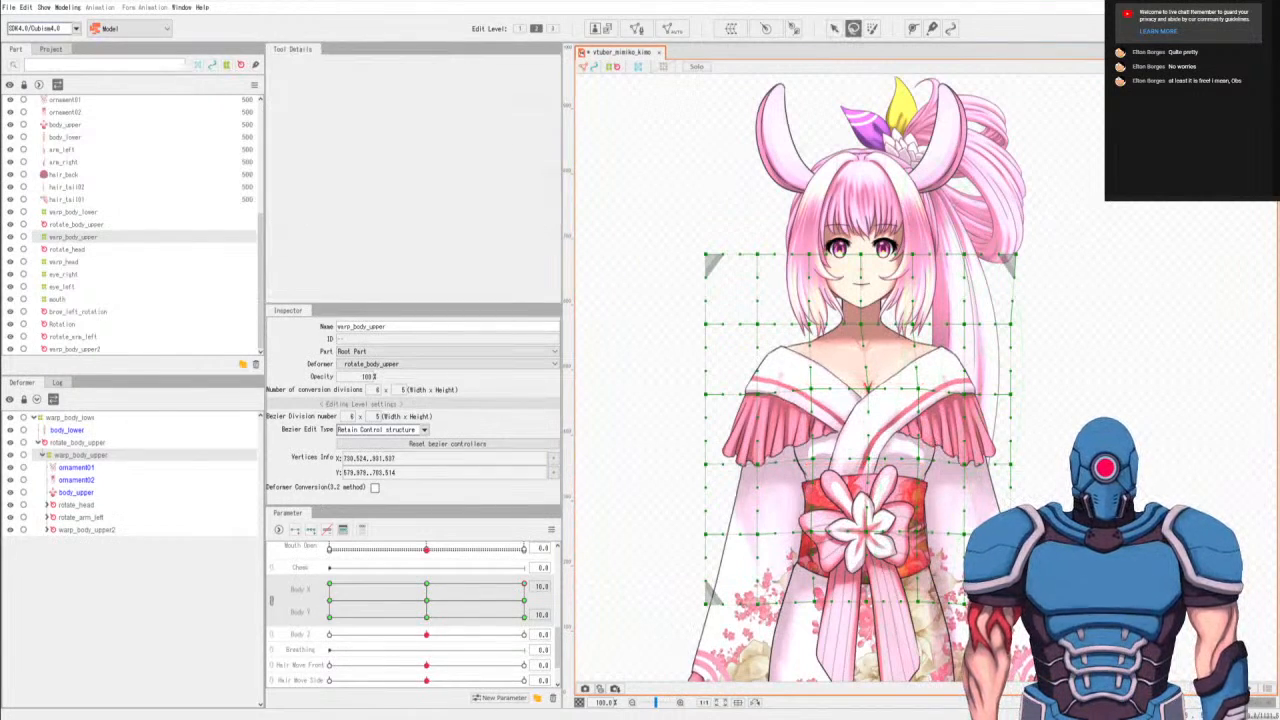
click(524, 617)
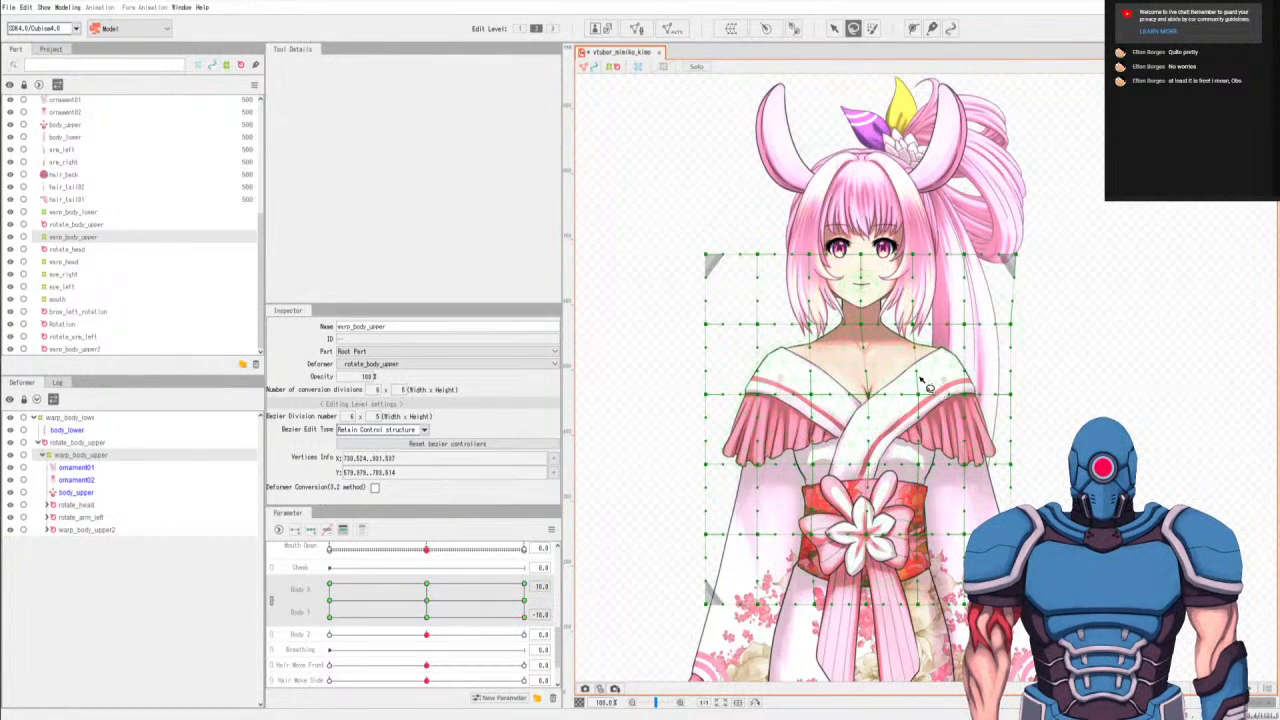
key(v)
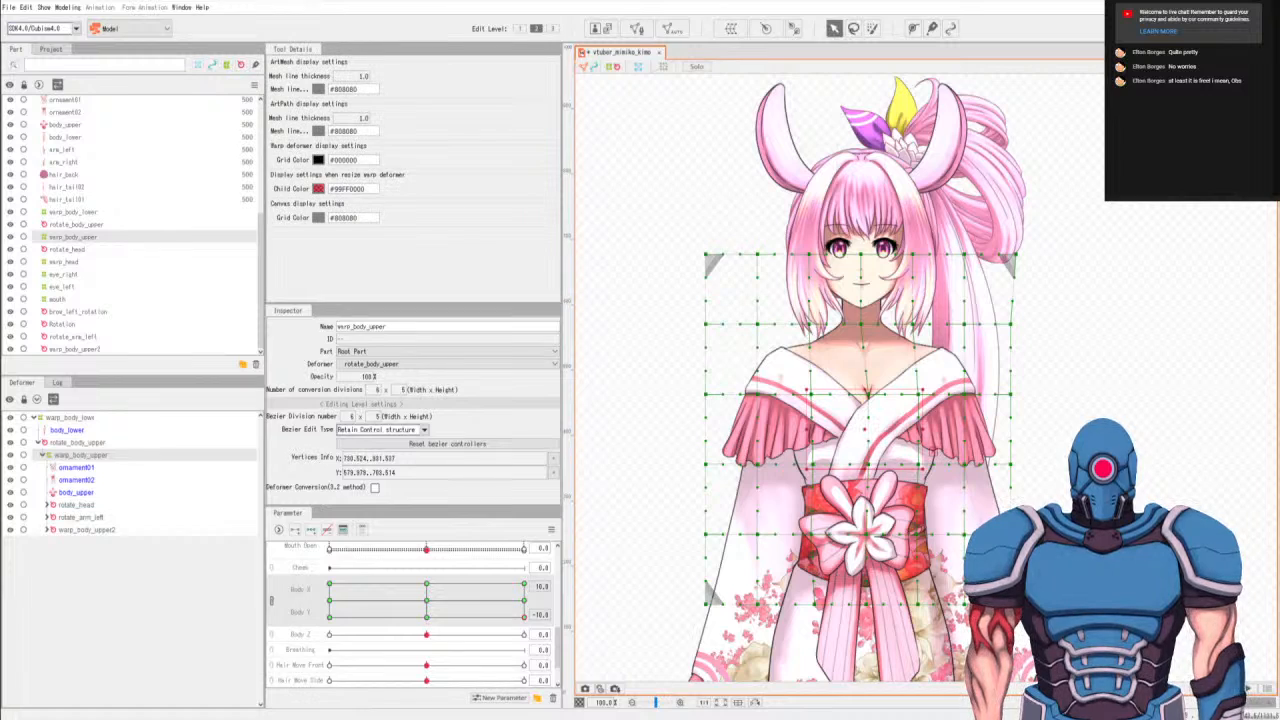
key(q)
mouse_move(924, 522)
mouse_down()
mouse_move(783, 580)
mouse_move(943, 575)
mouse_move(933, 508)
mouse_up()
key(v)
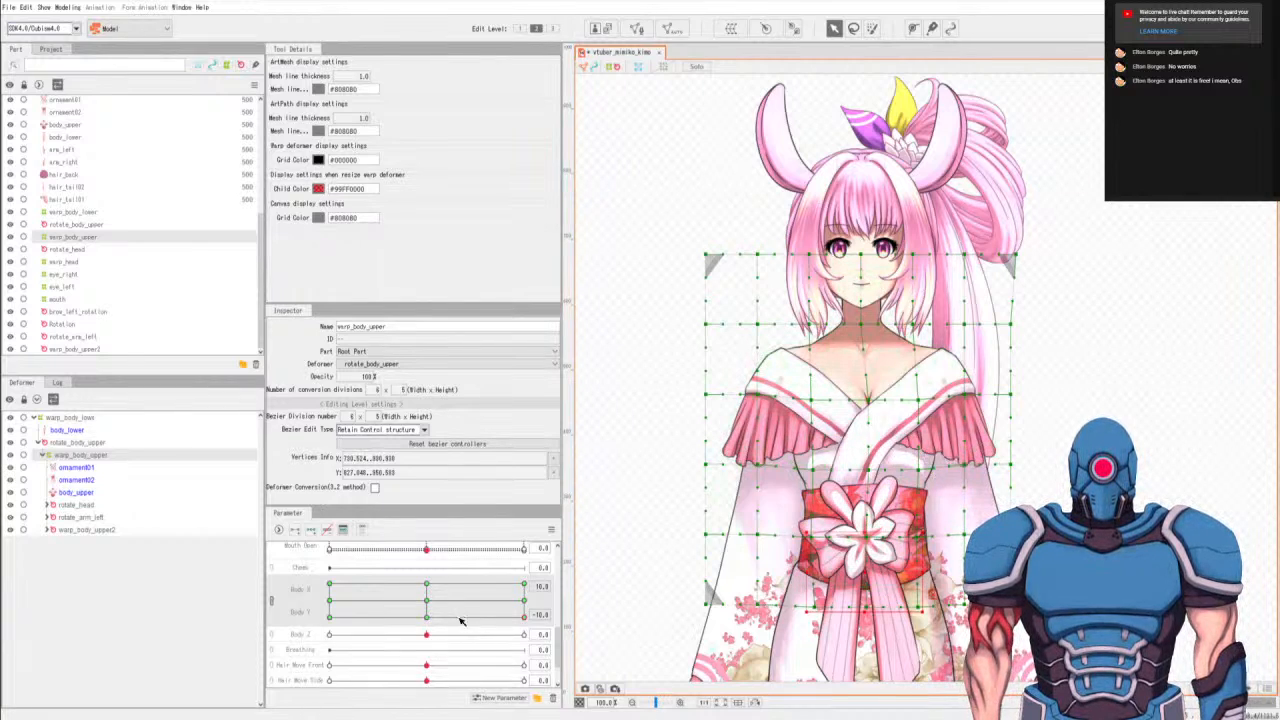
At Body X -10, Body Y -10, select the chest-level and under-bust points of the three center columns and nudge them down.
click(428, 600)
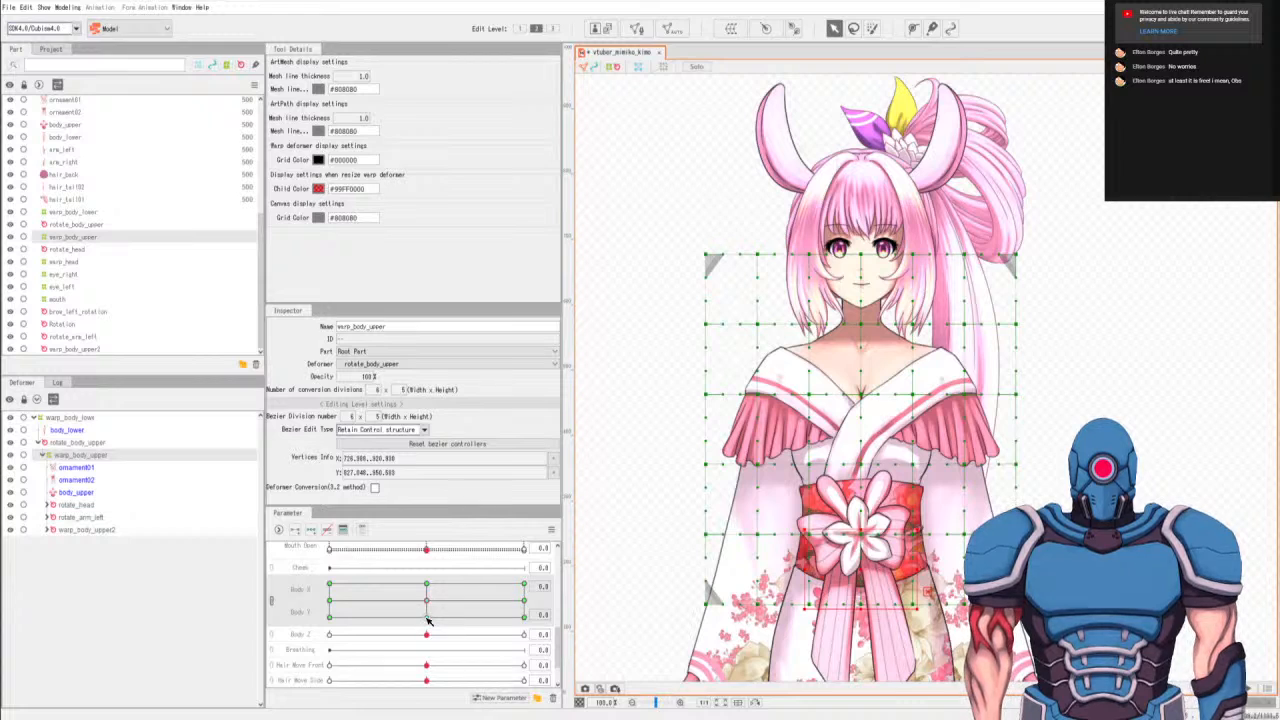
click(427, 618)
click(524, 617)
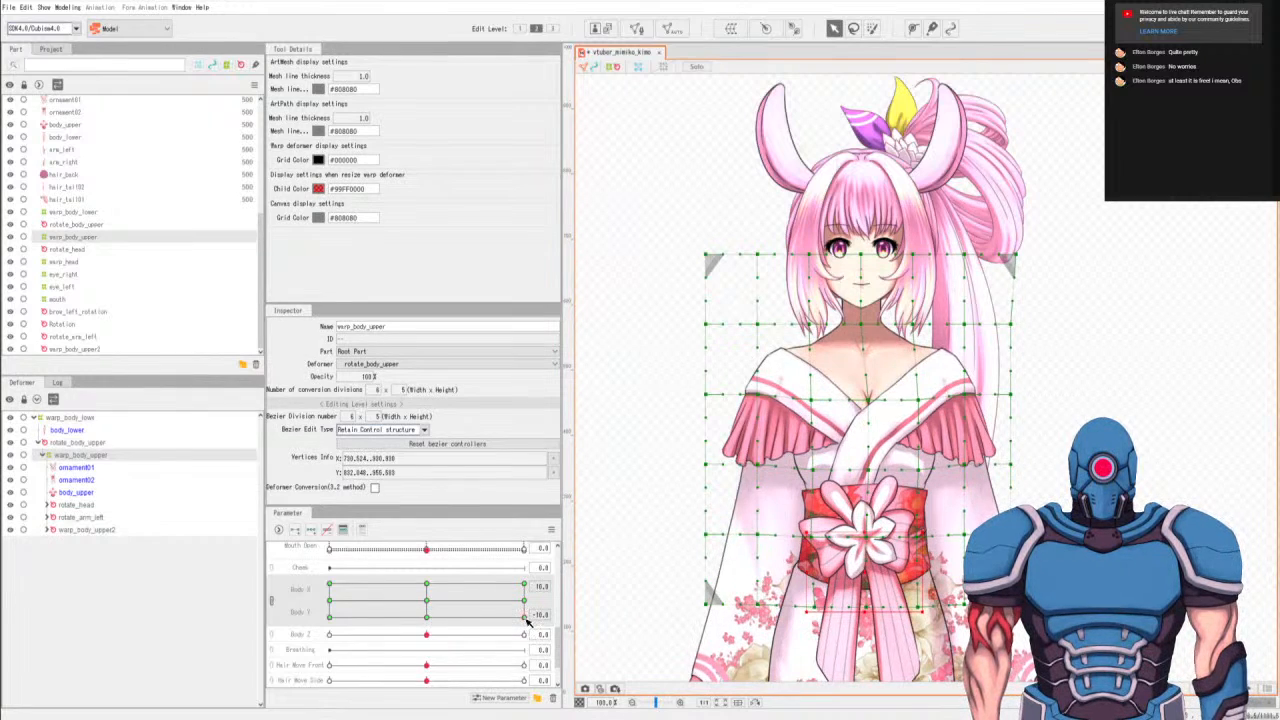
click(331, 620)
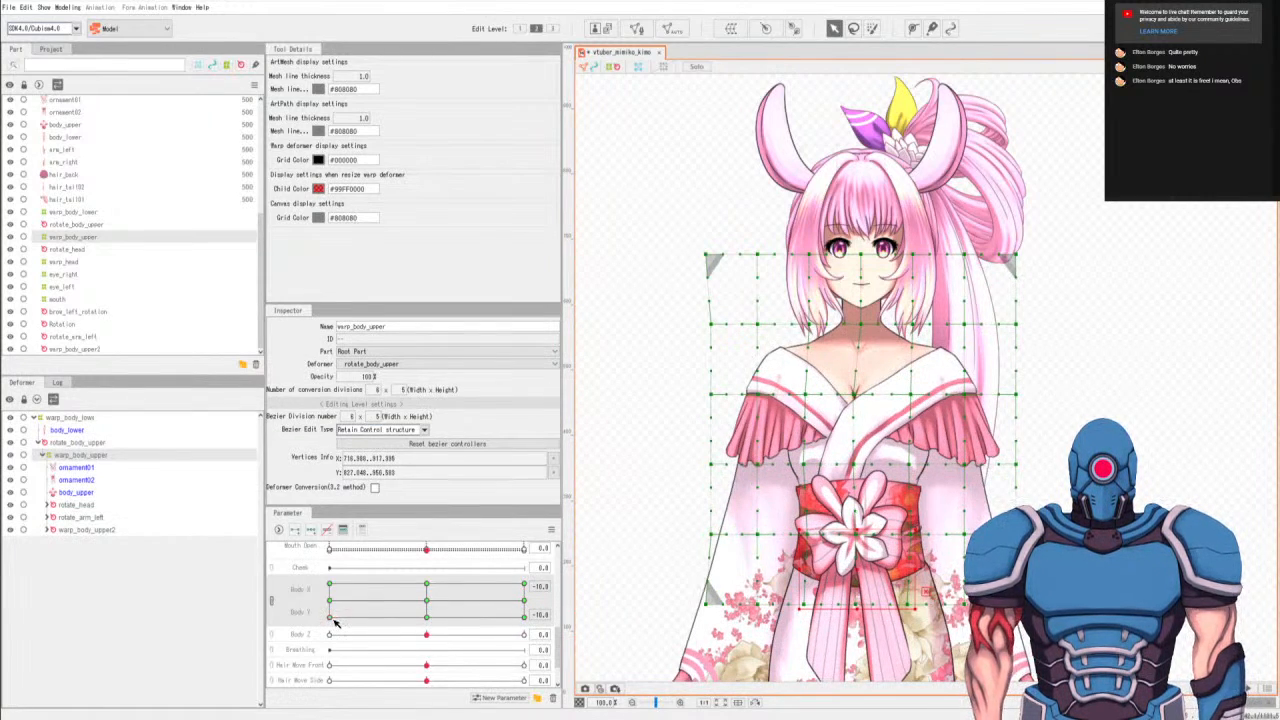
key(q)
mouse_move(924, 377)
mouse_down()
mouse_move(797, 471)
mouse_move(910, 343)
mouse_move(924, 377)
mouse_up()
key(v)
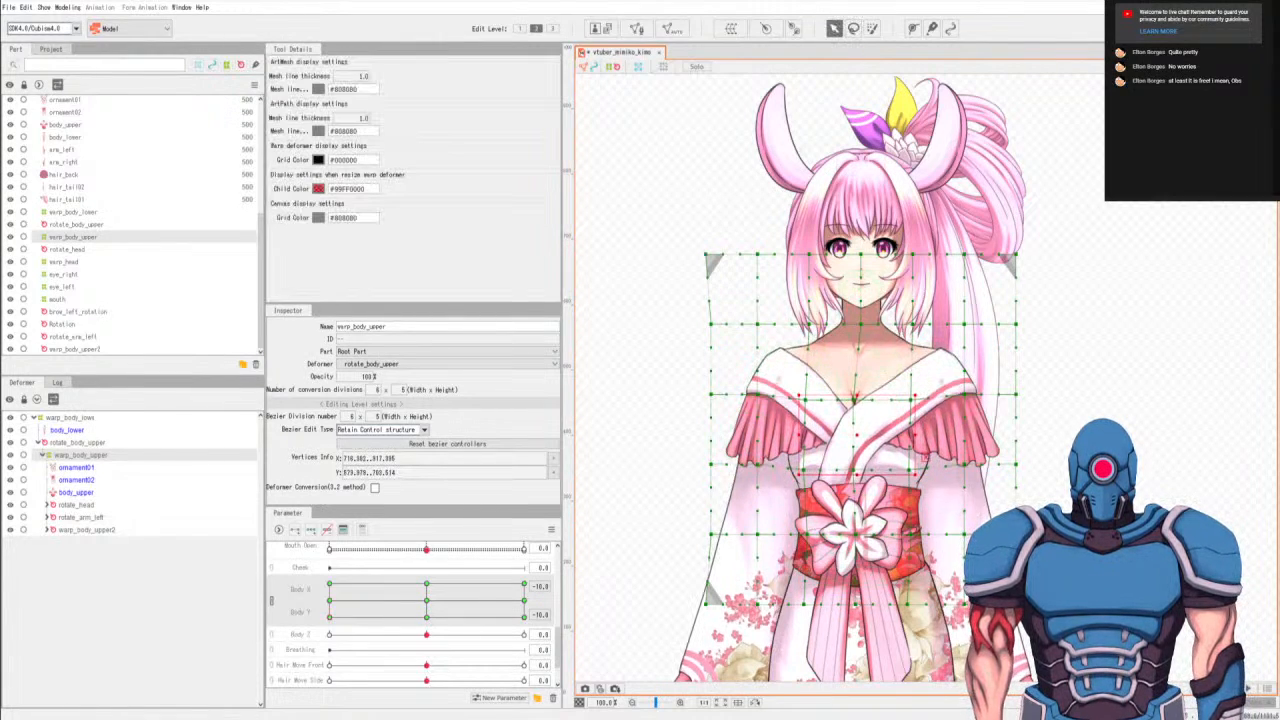
At Body X -10, Body Y -10, nudge the center columns' obi-level and bottom-row points down and check the movement across the Body X/Y range.
key(q)
mouse_move(925, 510)
mouse_down()
mouse_move(784, 562)
mouse_move(926, 580)
mouse_up()
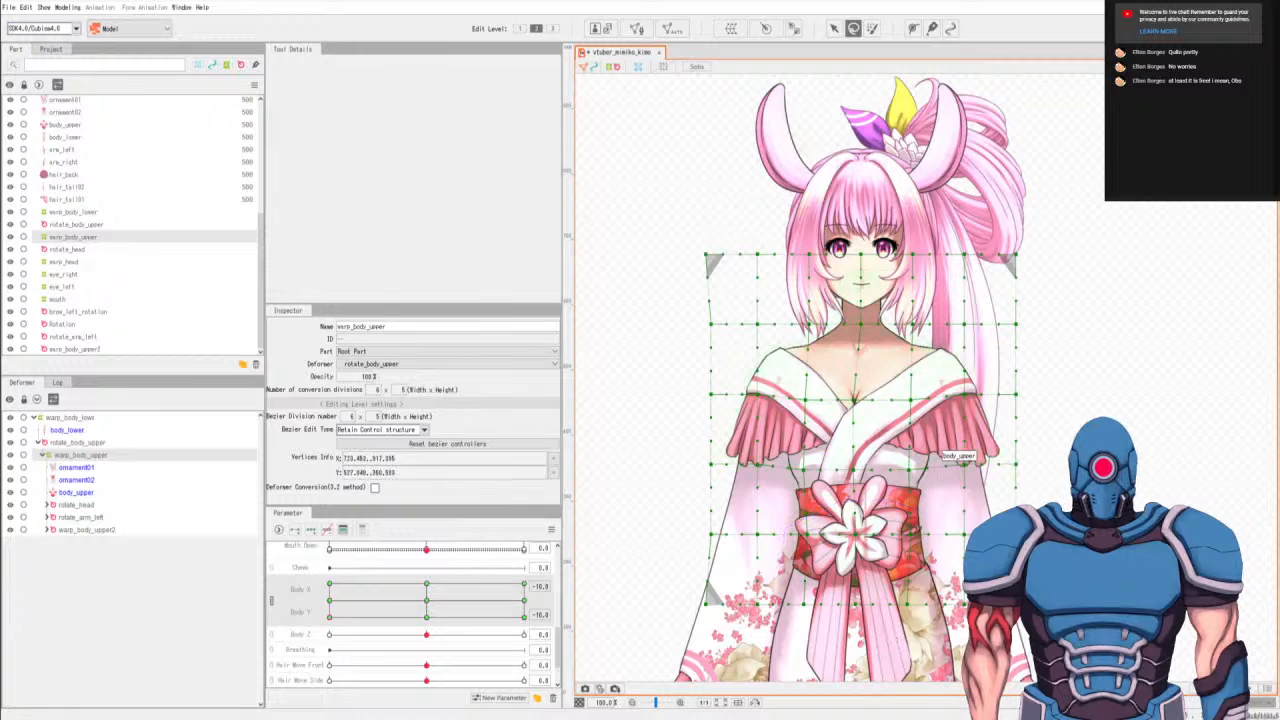
key(v)
drag(858, 535, 858, 539)
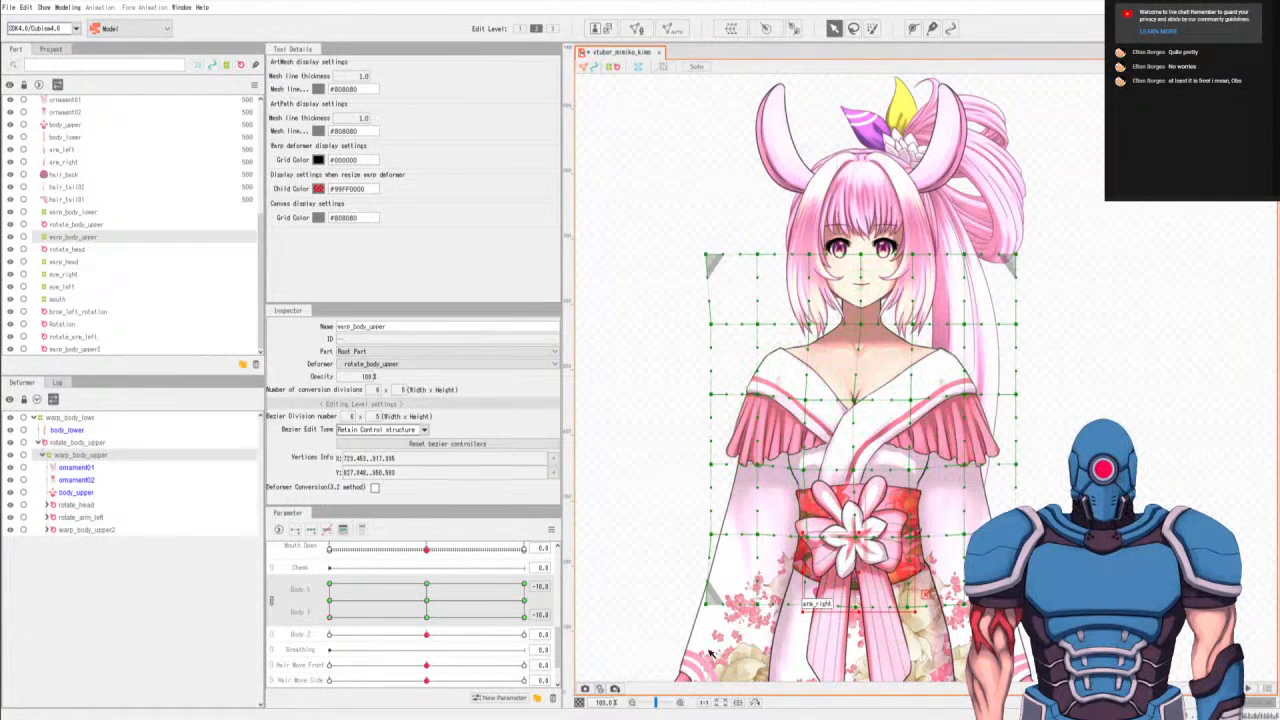
click(523, 586)
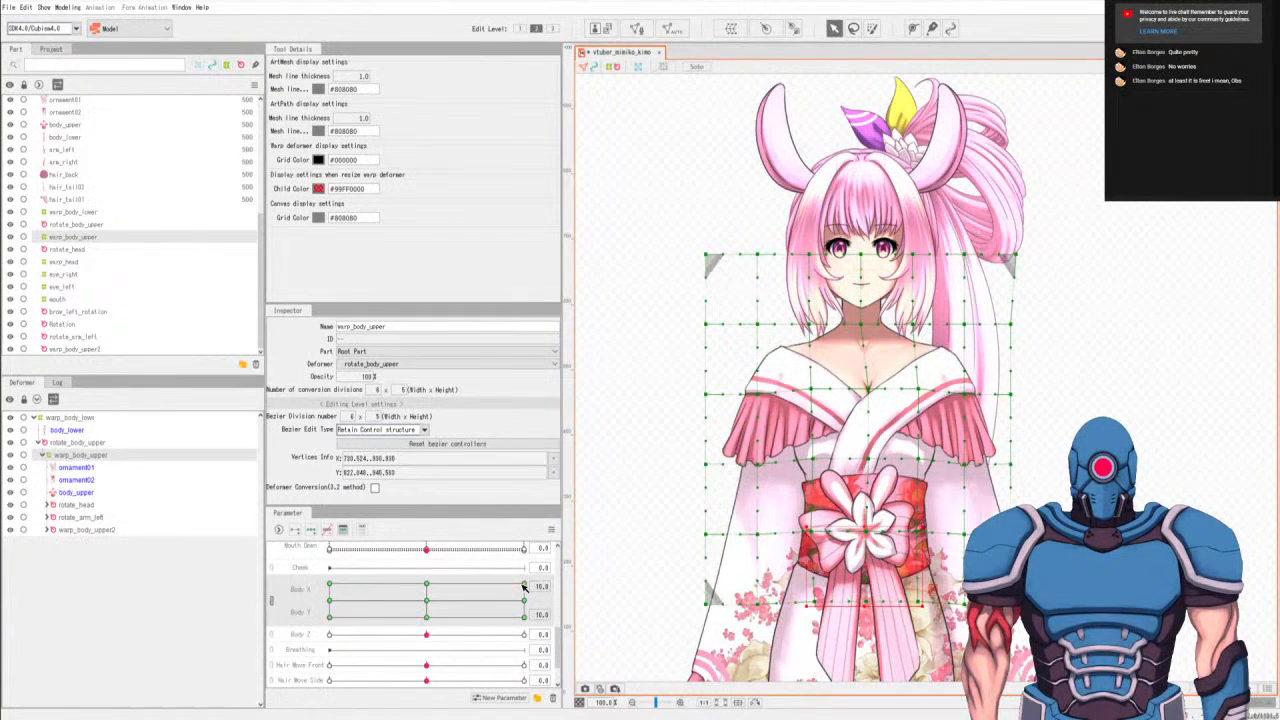
drag(492, 593, 110, 714)
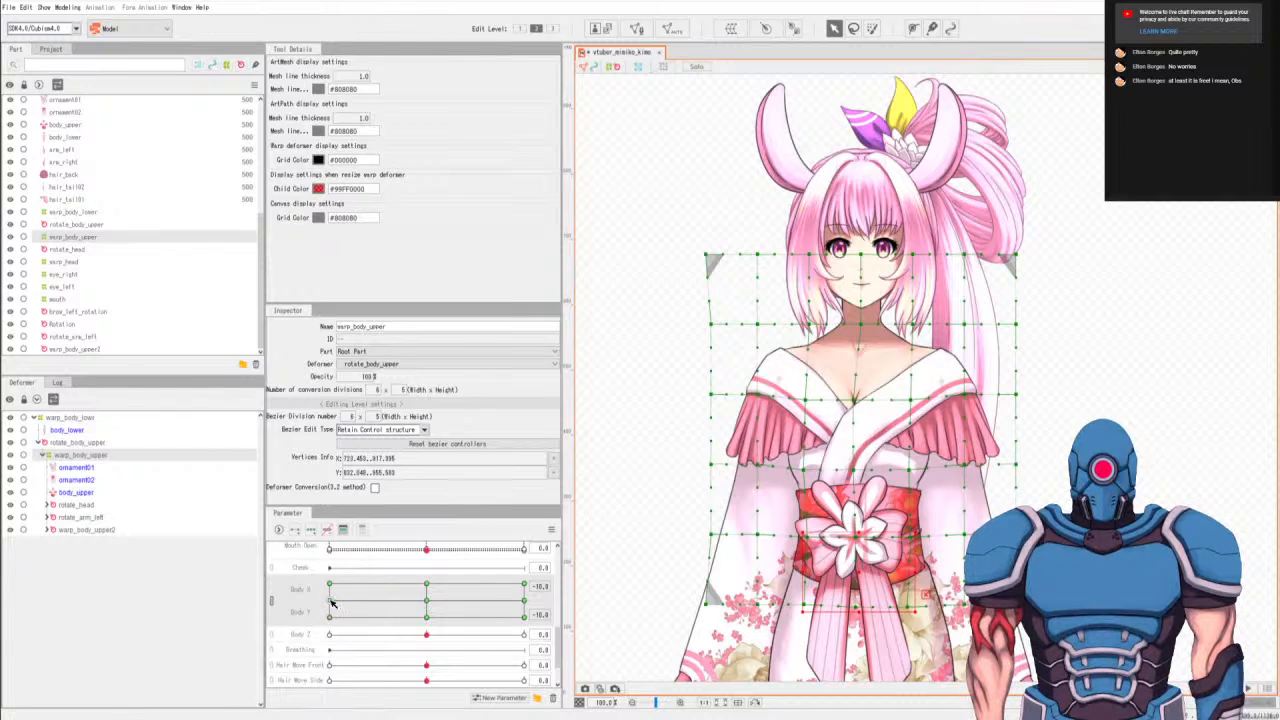
At Body Y -10, nudge the neck-level points of the five inner columns slightly down for both Body X -10 and Body X 0.
key(b)
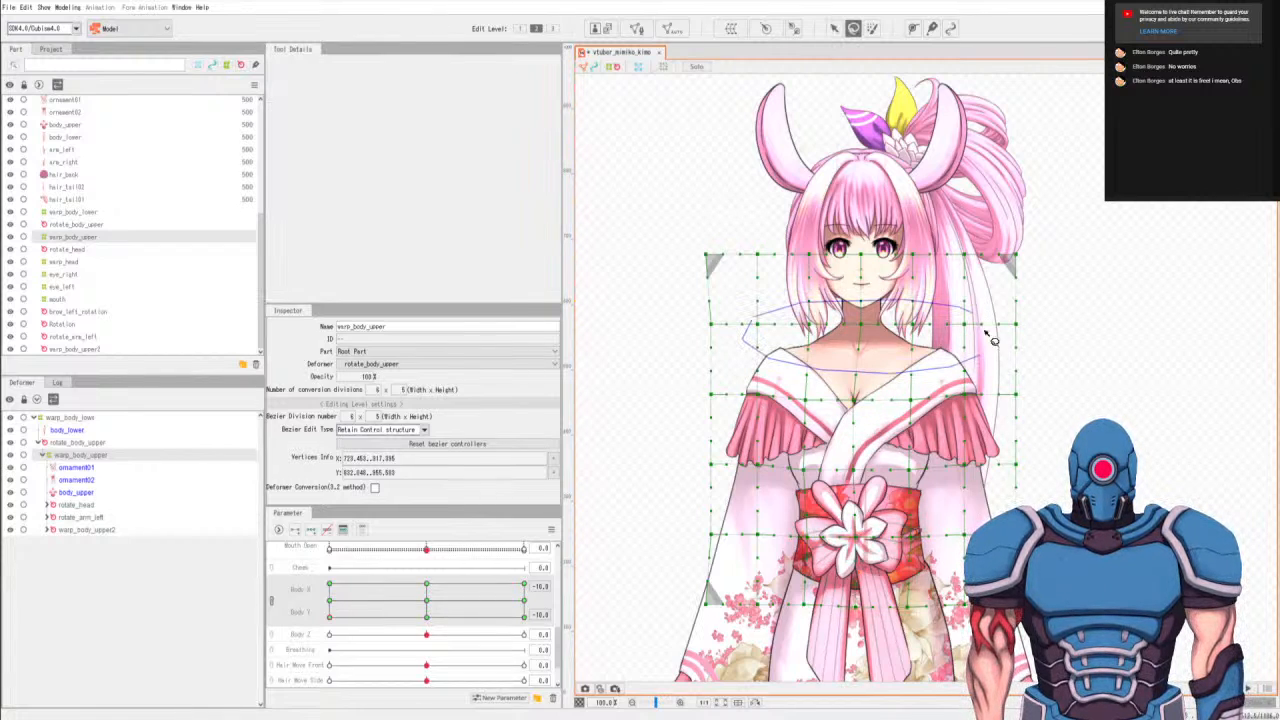
key(v)
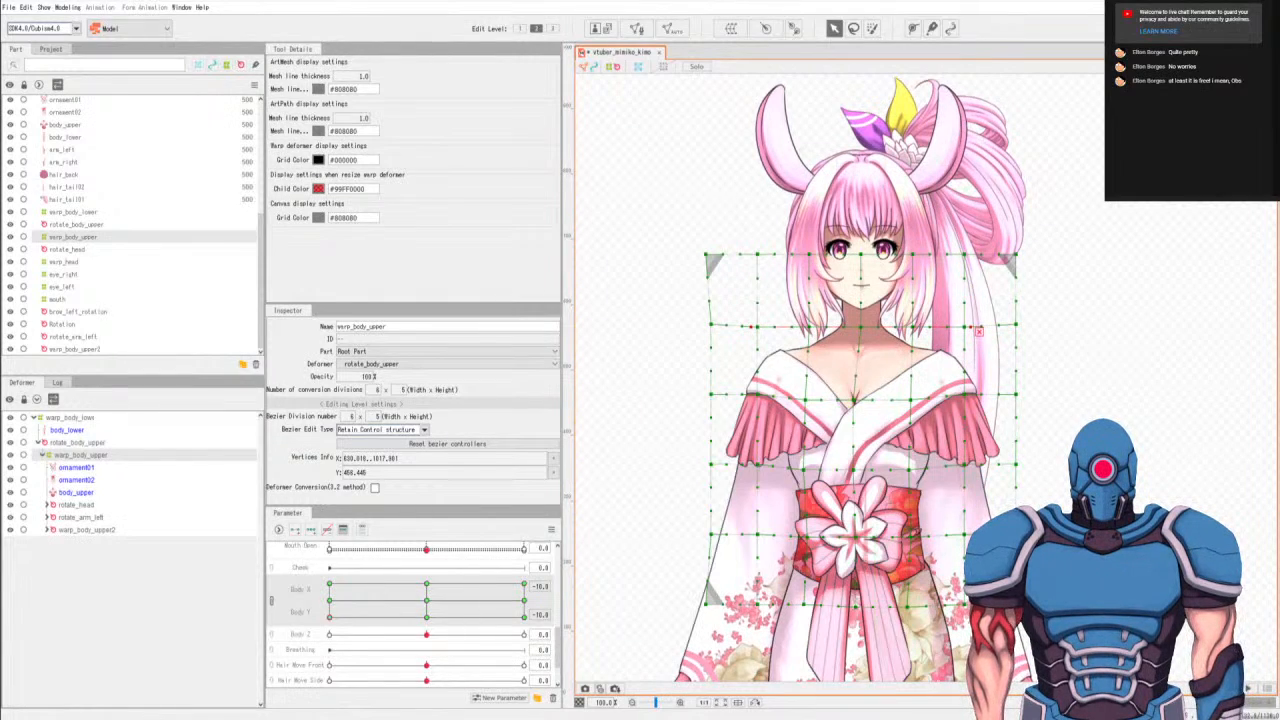
key(b)
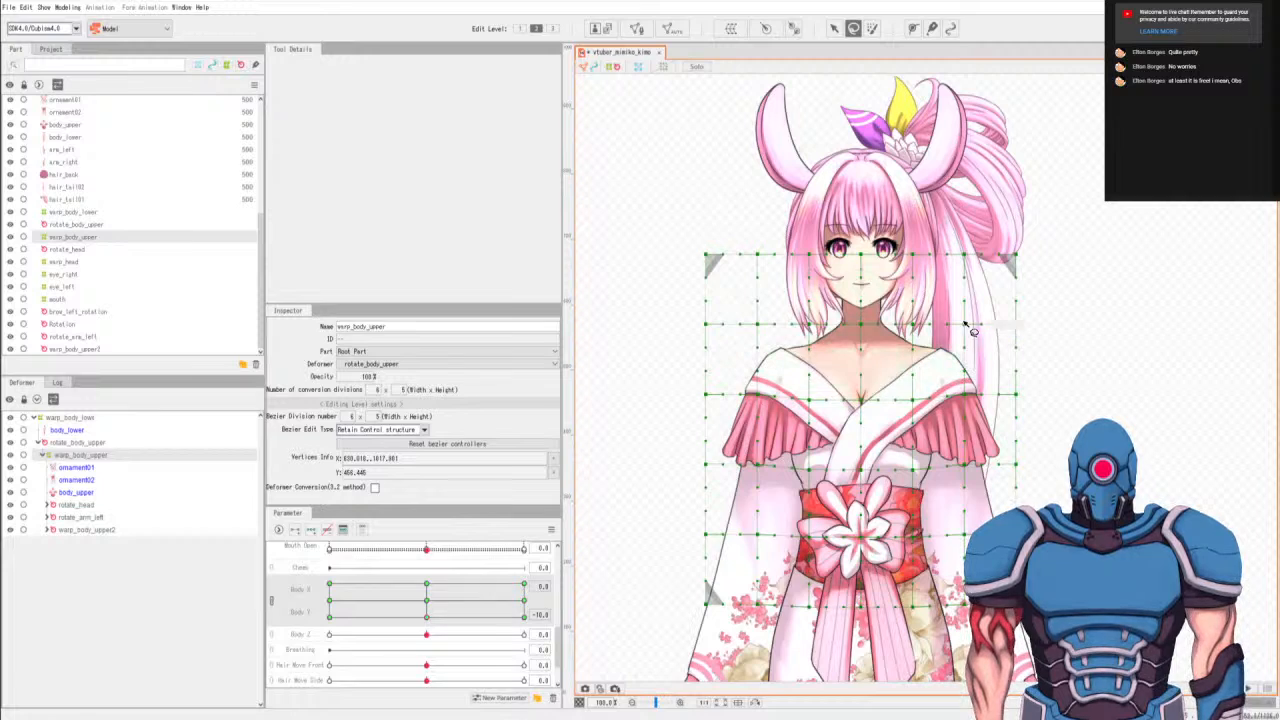
key(v)
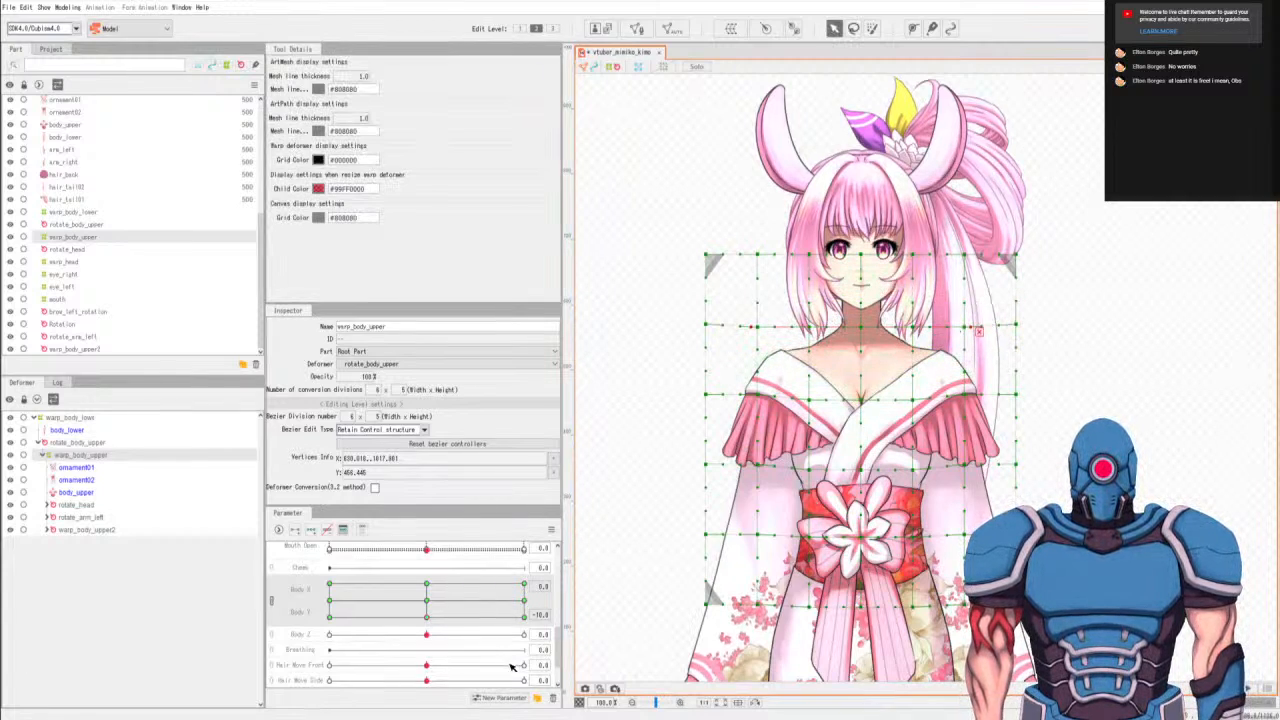
At Body X 10, Body Y -10, select the neck-level points of the five inner columns and nudge them slightly down.
click(525, 619)
key(l)
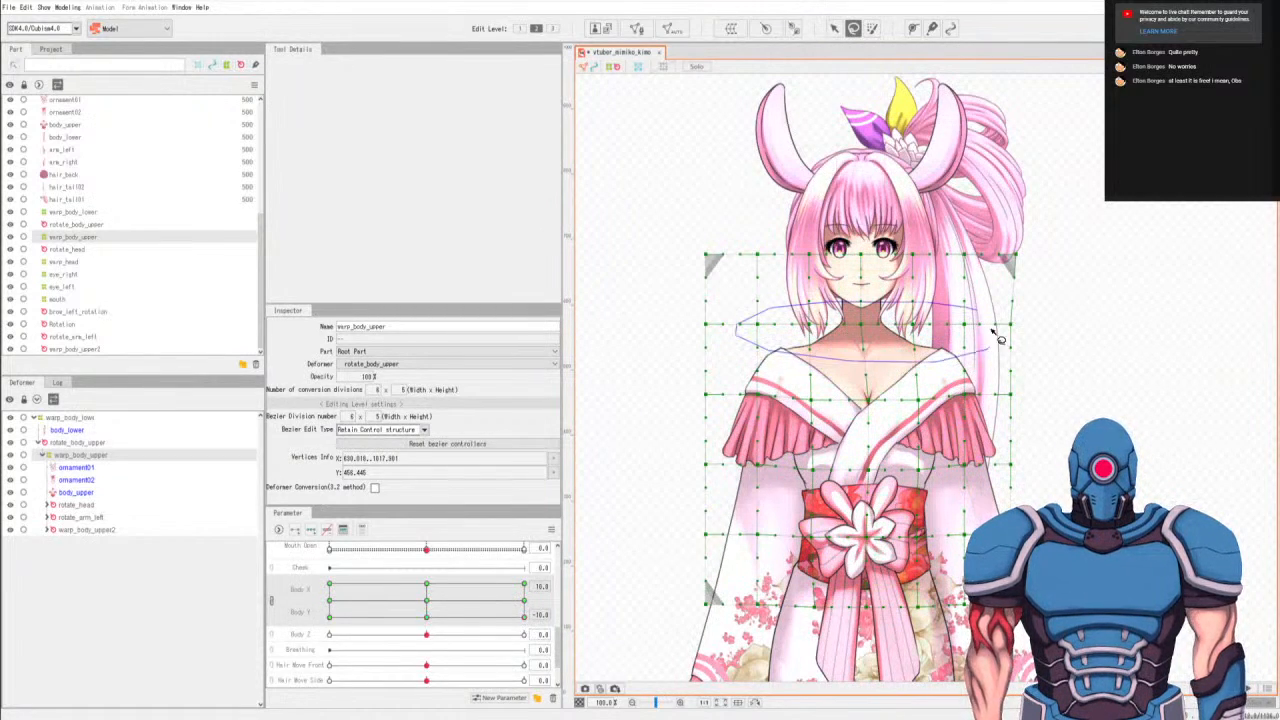
key(v)
key(Down)
key(Down)
key(Down)
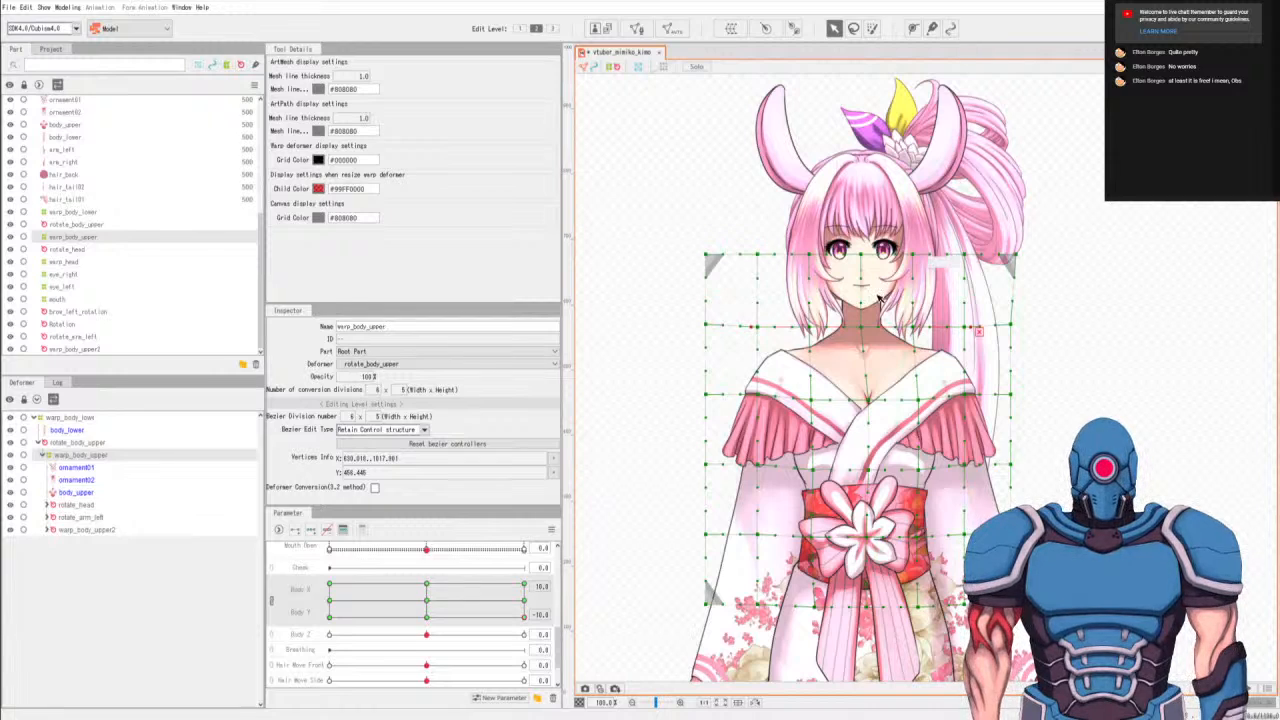
Return Body X and Body Y to 0, view the full figure and select the body_lower mesh to examine it.
drag(450, 622, 427, 601)
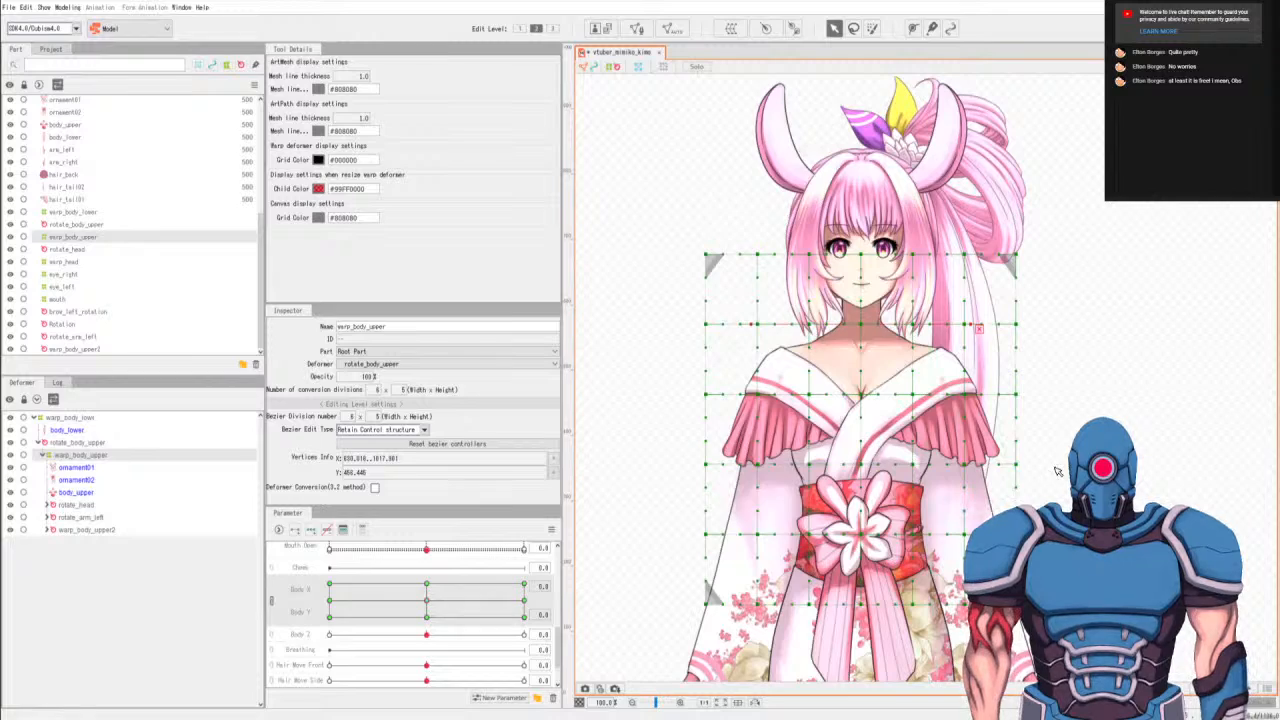
scroll(1058, 471, down, 4)
scroll(875, 341, up, 3)
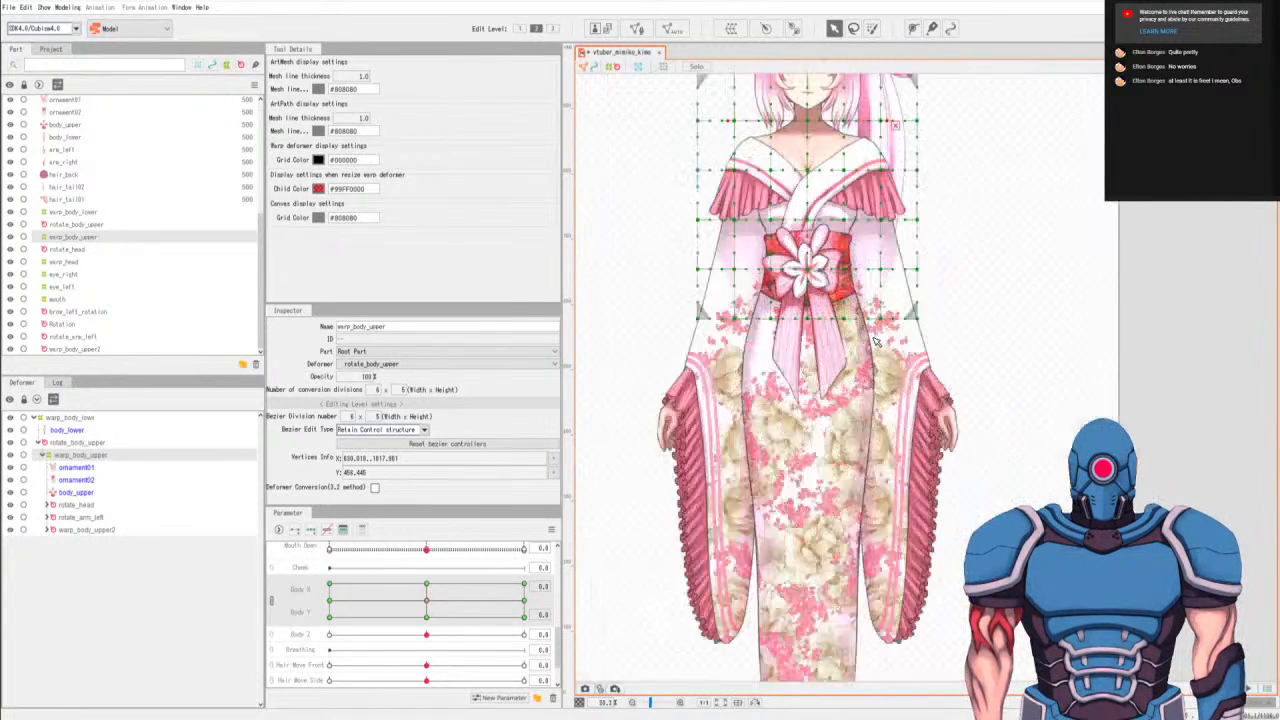
scroll(842, 350, down, 3)
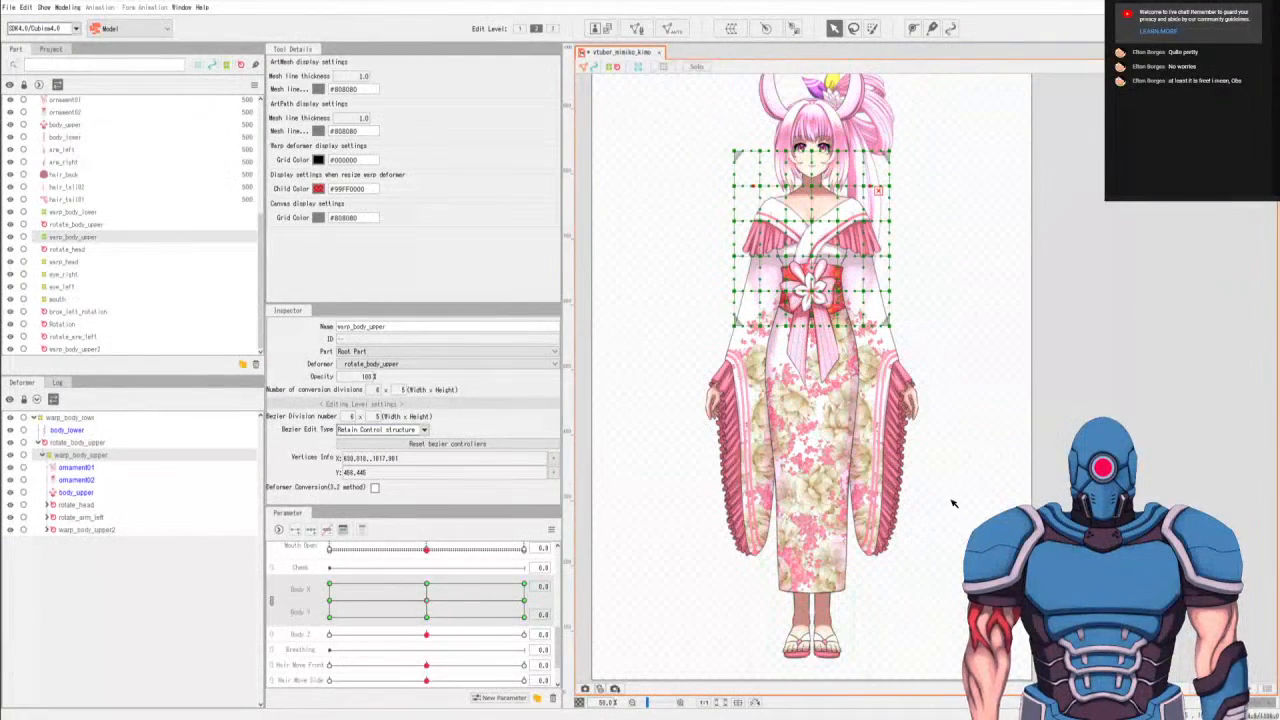
click(67, 431)
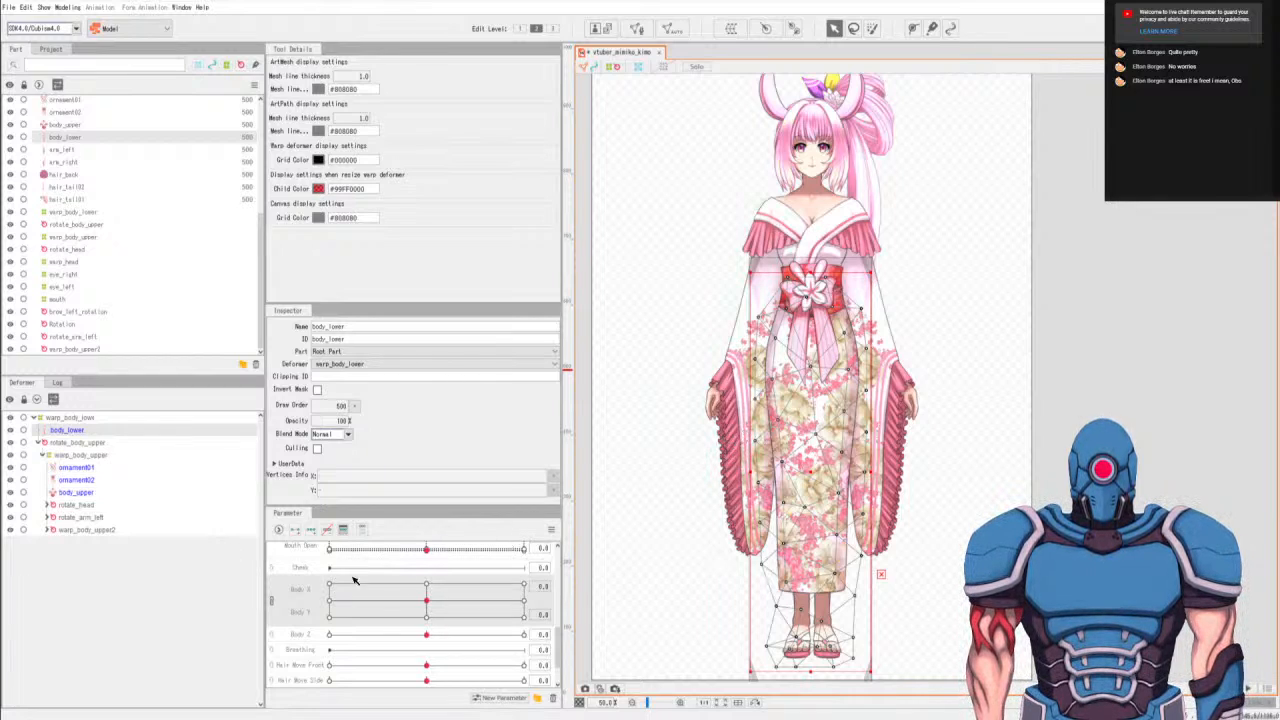
At Body X 10, Body Y -10, select warp_body_upper's bottom-row point below the obi's left side and nudge it slightly.
click(79, 455)
drag(429, 604, 675, 624)
scroll(858, 318, up, 5)
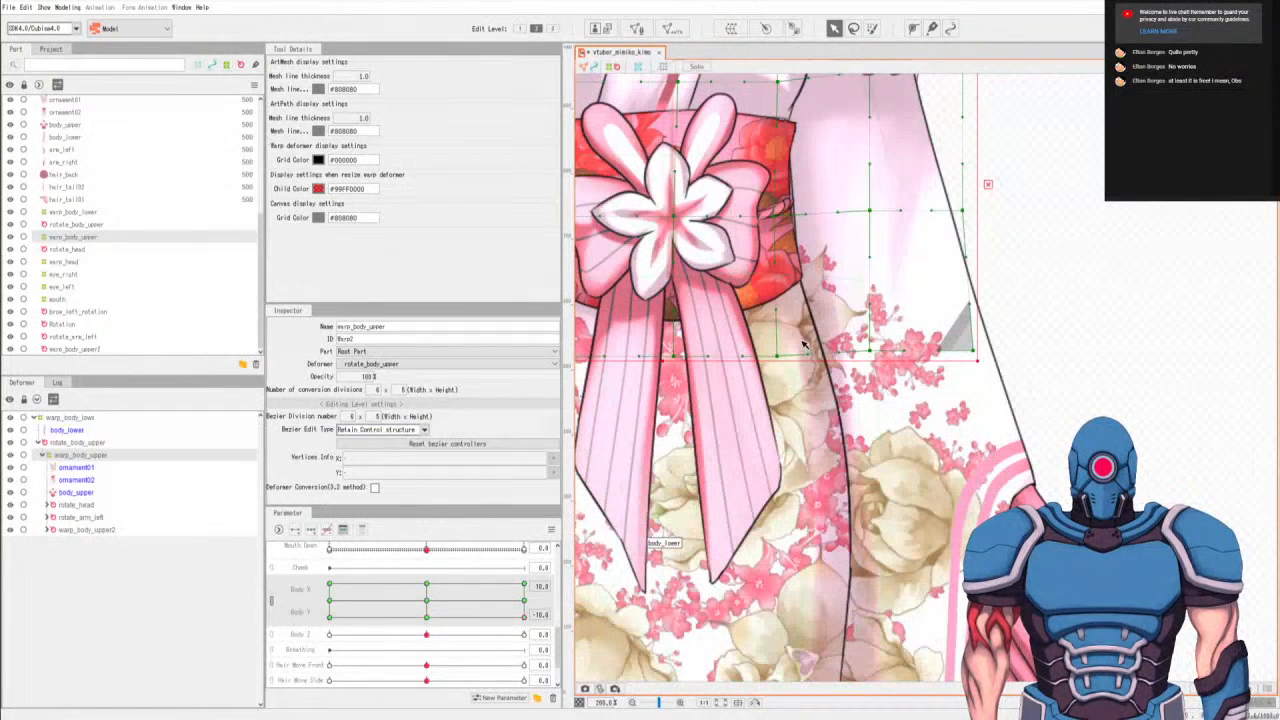
key(space)
drag(822, 368, 983, 458)
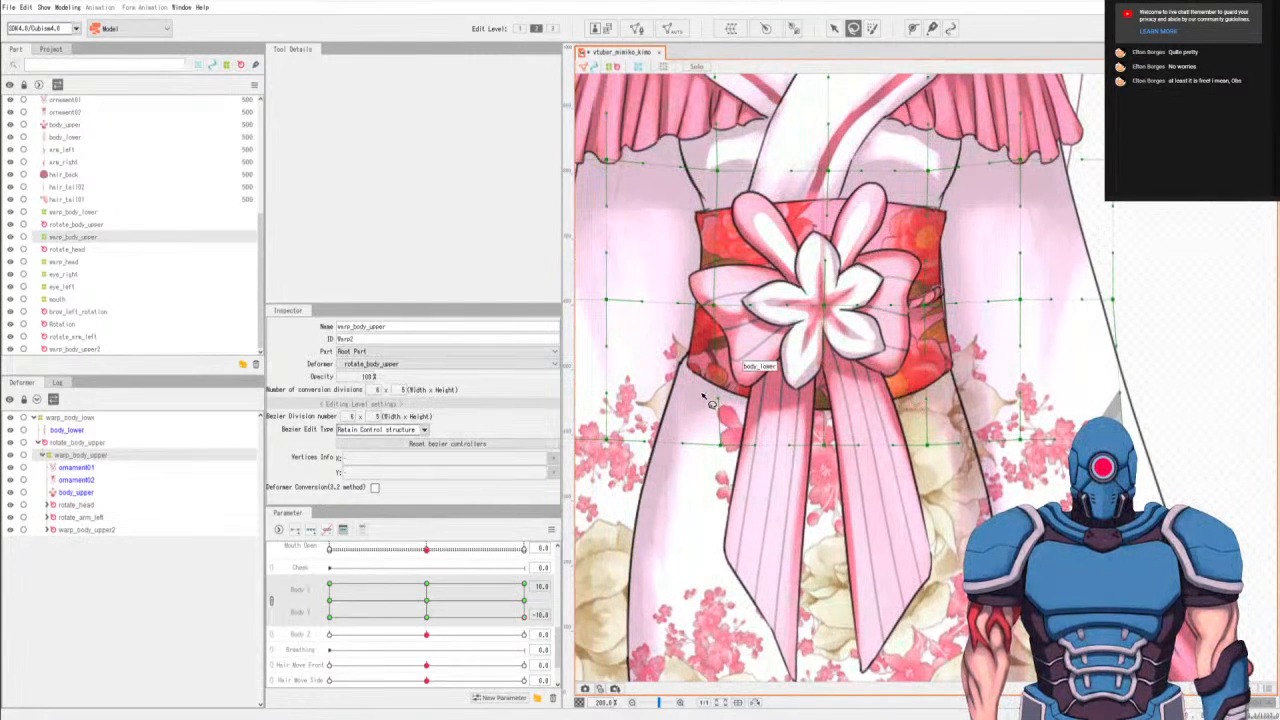
mouse_move(719, 426)
mouse_down()
mouse_move(726, 462)
mouse_move(729, 424)
mouse_up()
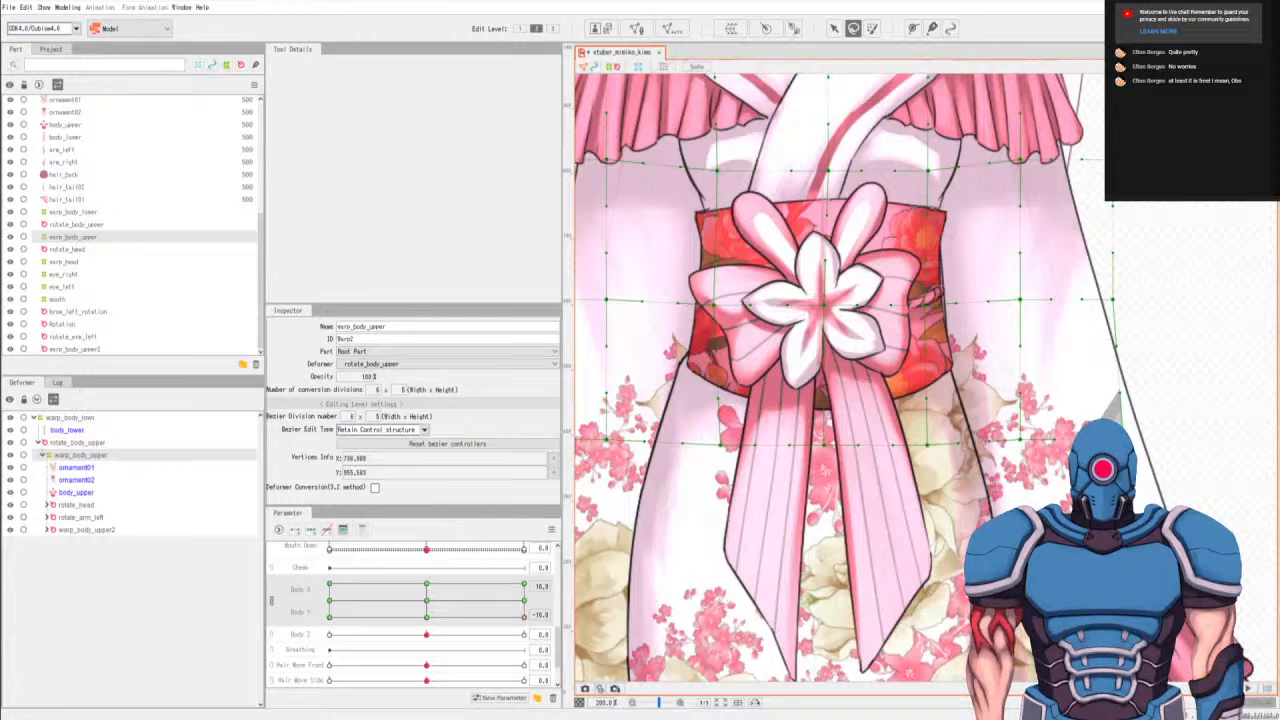
key(v)
drag(720, 445, 715, 445)
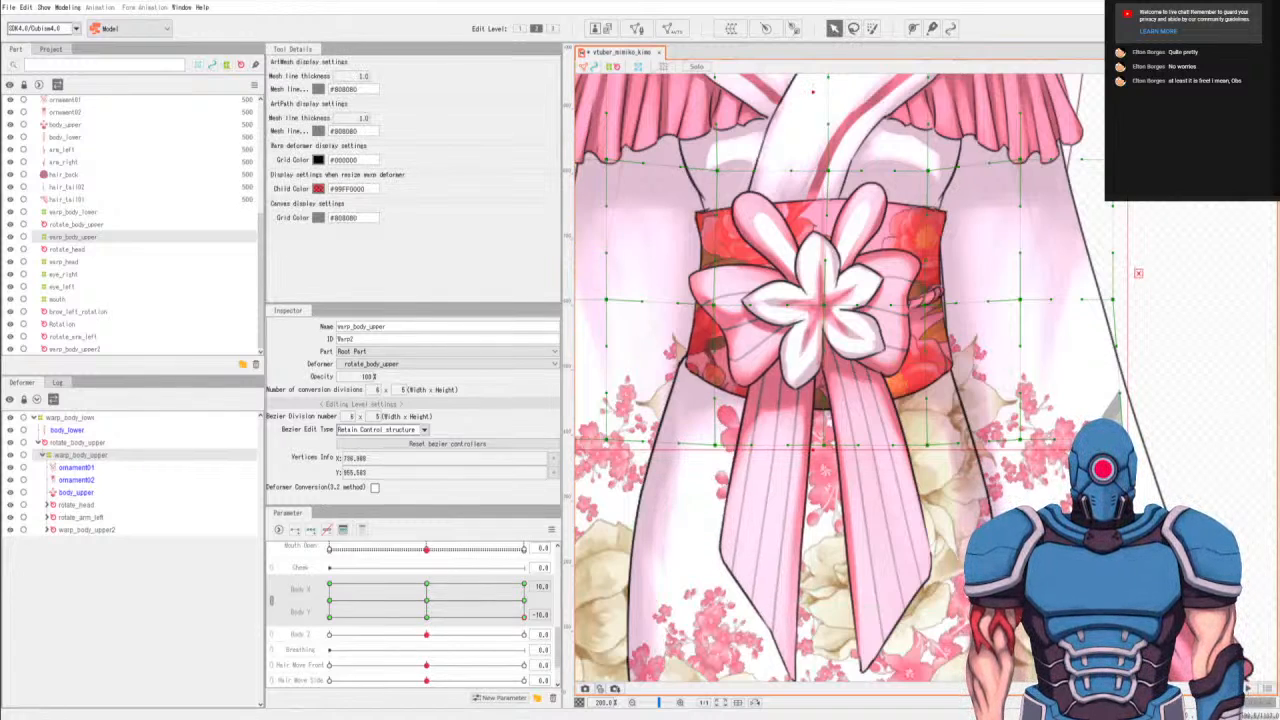
At Body X -10, Body Y -10, adjust the bottom-row point below the obi's right side and check the movement across the Body X/Y range.
click(333, 618)
key(l)
key(v)
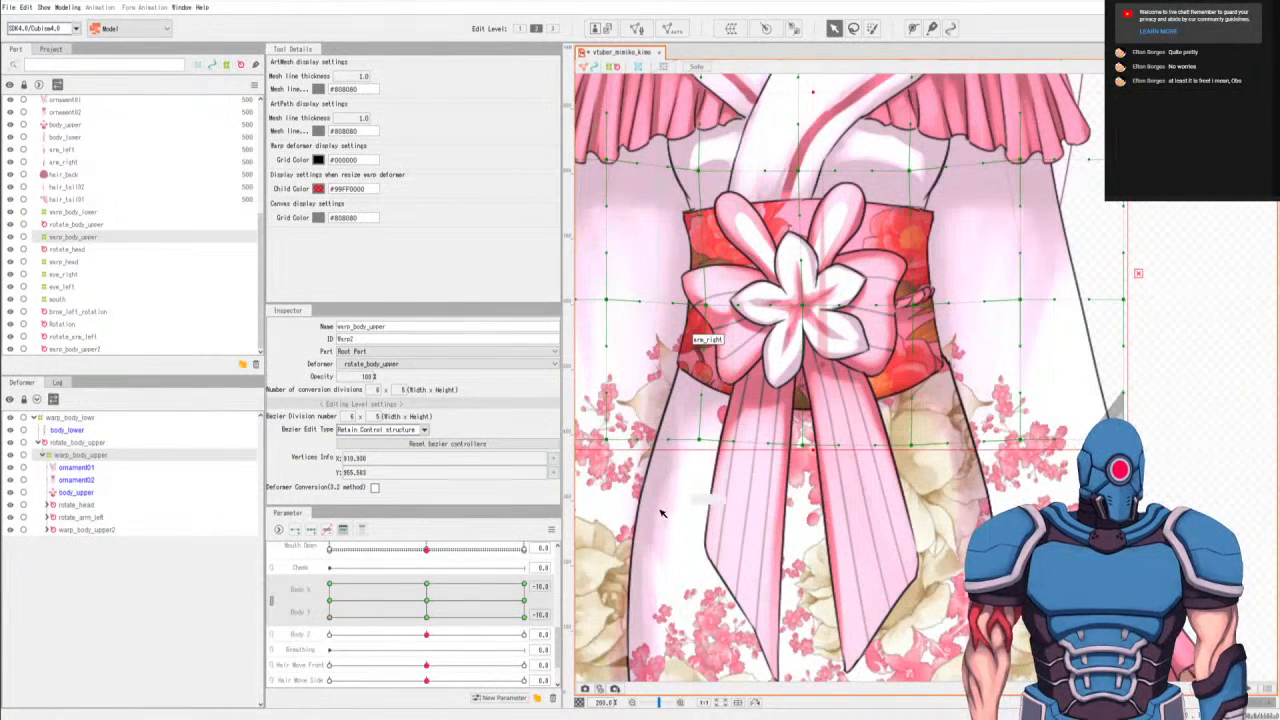
drag(480, 612, 392, 609)
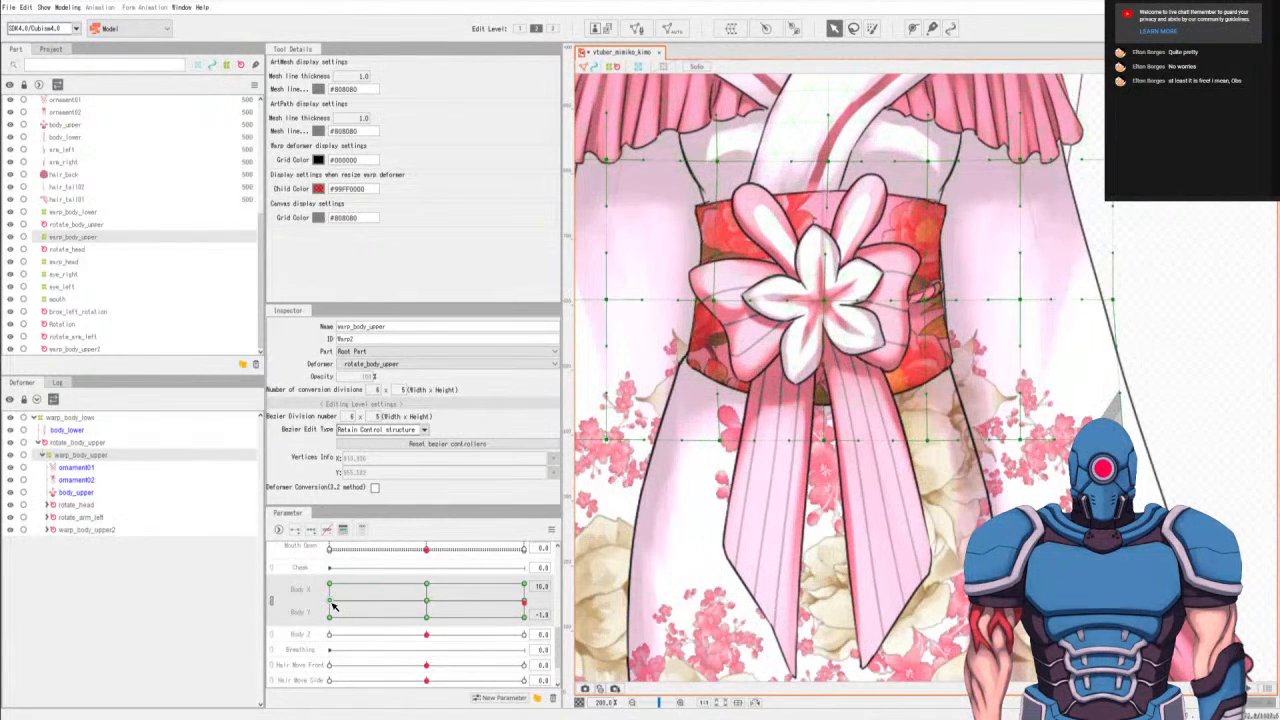
click(424, 605)
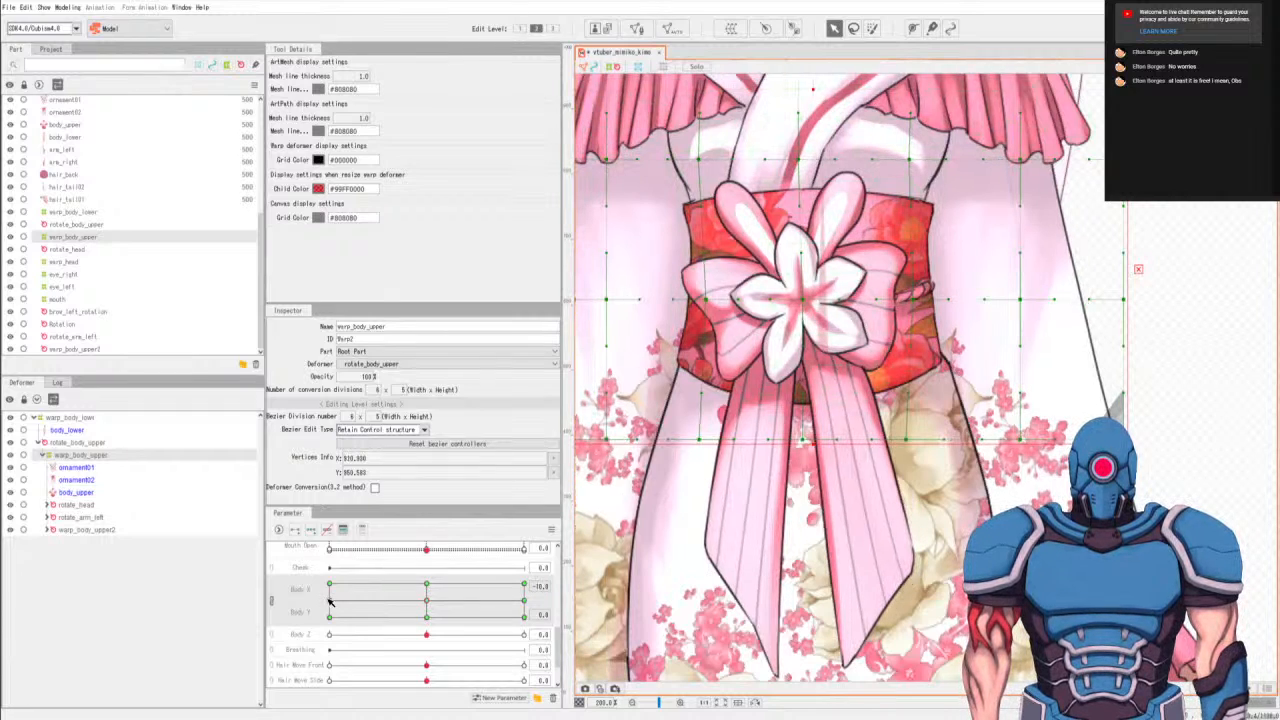
At Body X -10, Body Y 0, select the obi-level and bottom-row points of the column on the obi's right side and nudge them slightly up and right.
scroll(970, 285, up, 4)
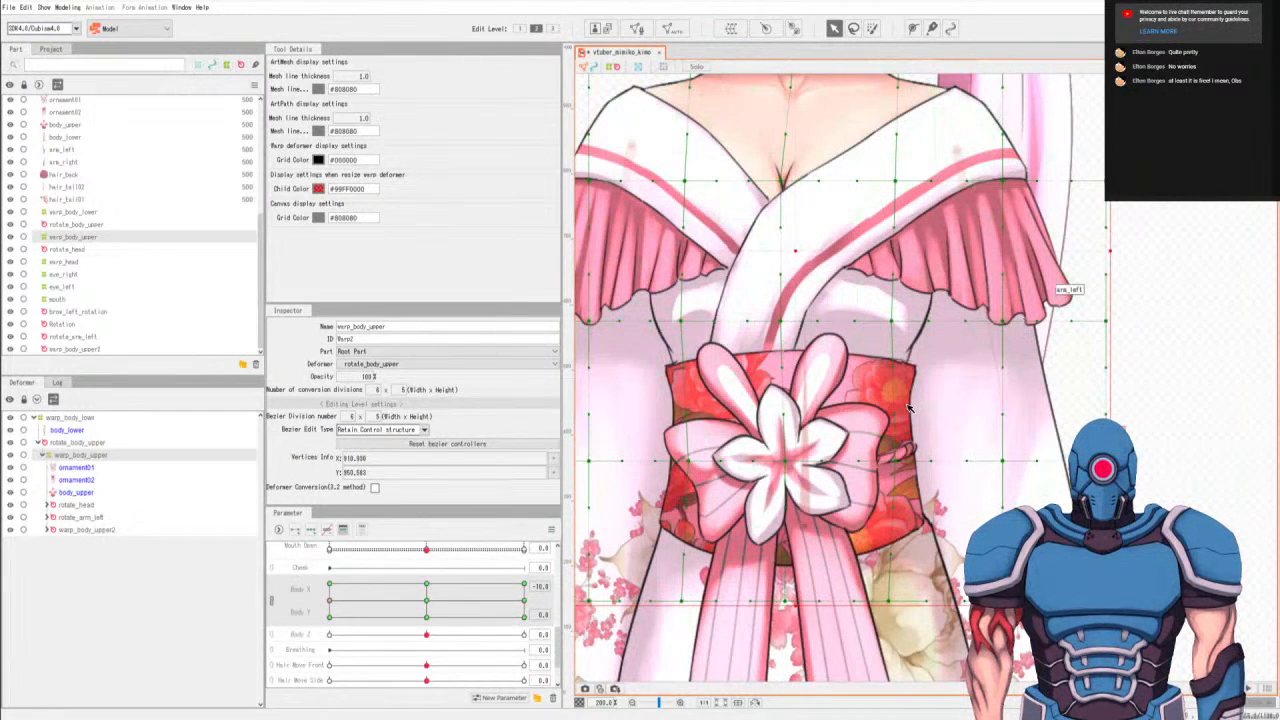
key(q)
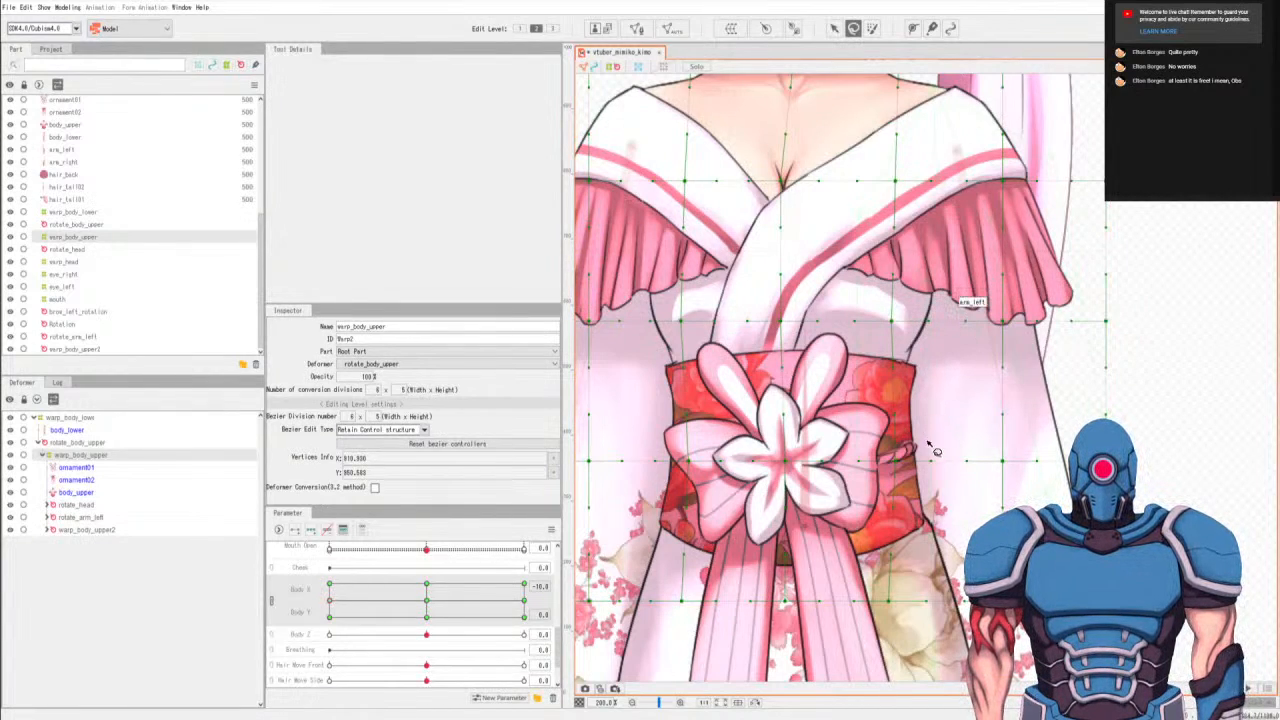
mouse_move(908, 442)
mouse_down()
mouse_move(868, 572)
mouse_move(920, 450)
mouse_up()
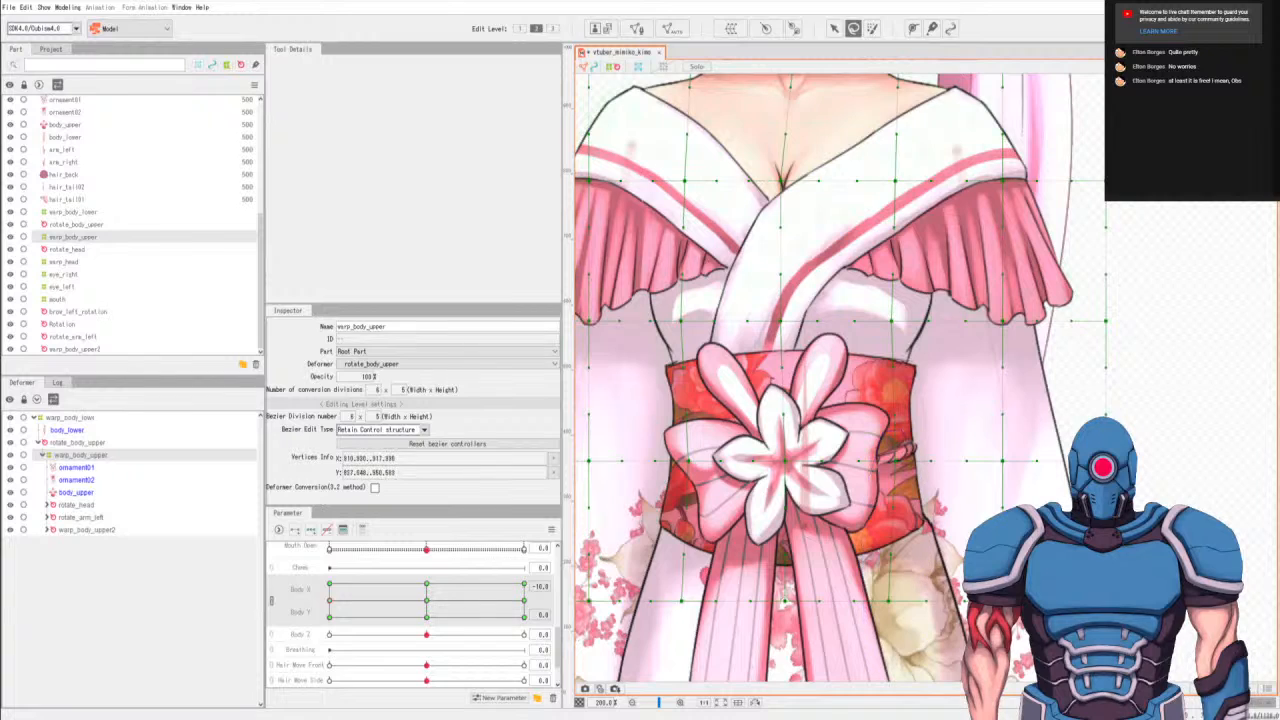
key(v)
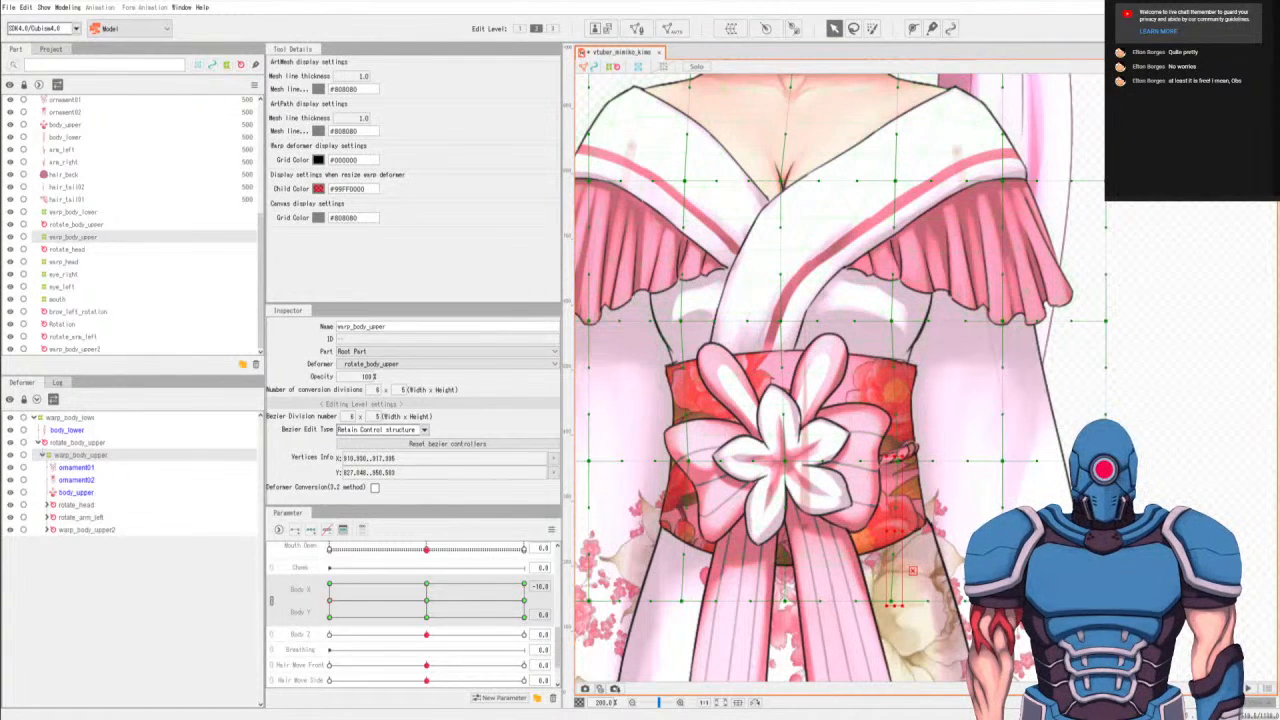
drag(895, 531, 897, 528)
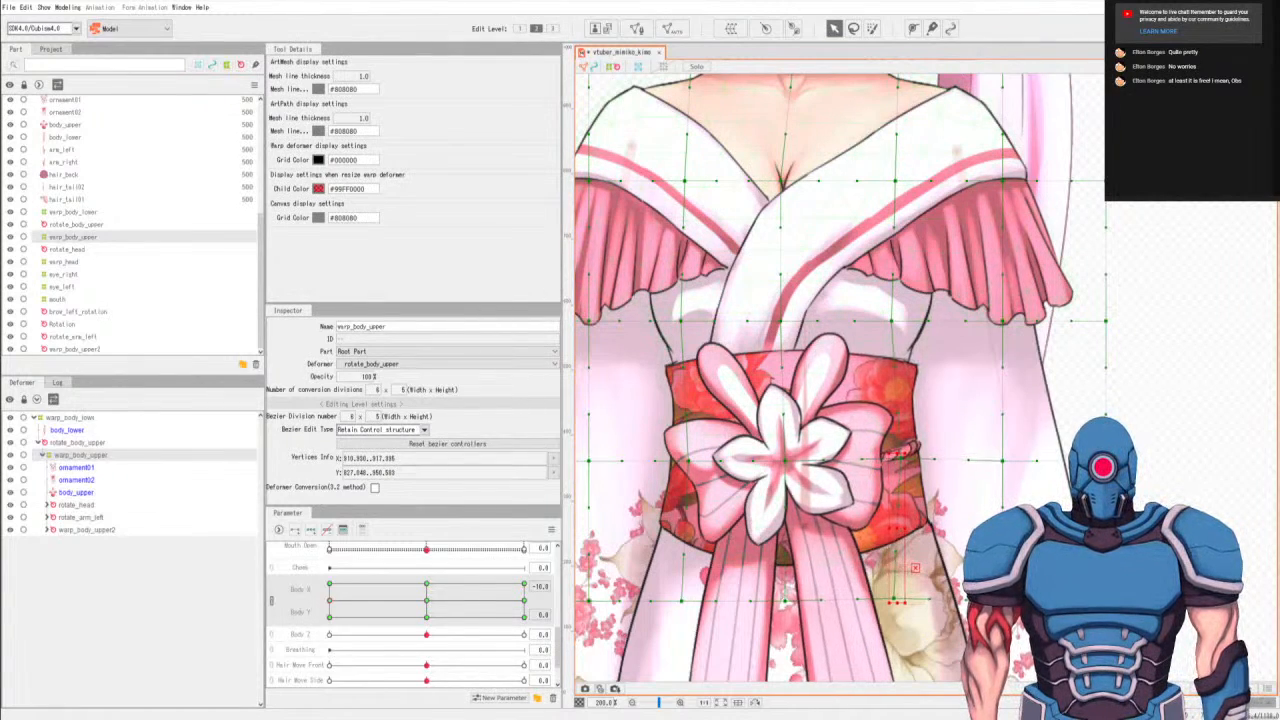
At Body X -10, Body Y 10, nudge the same right-side obi-level and bottom-row points slightly right and up.
click(329, 587)
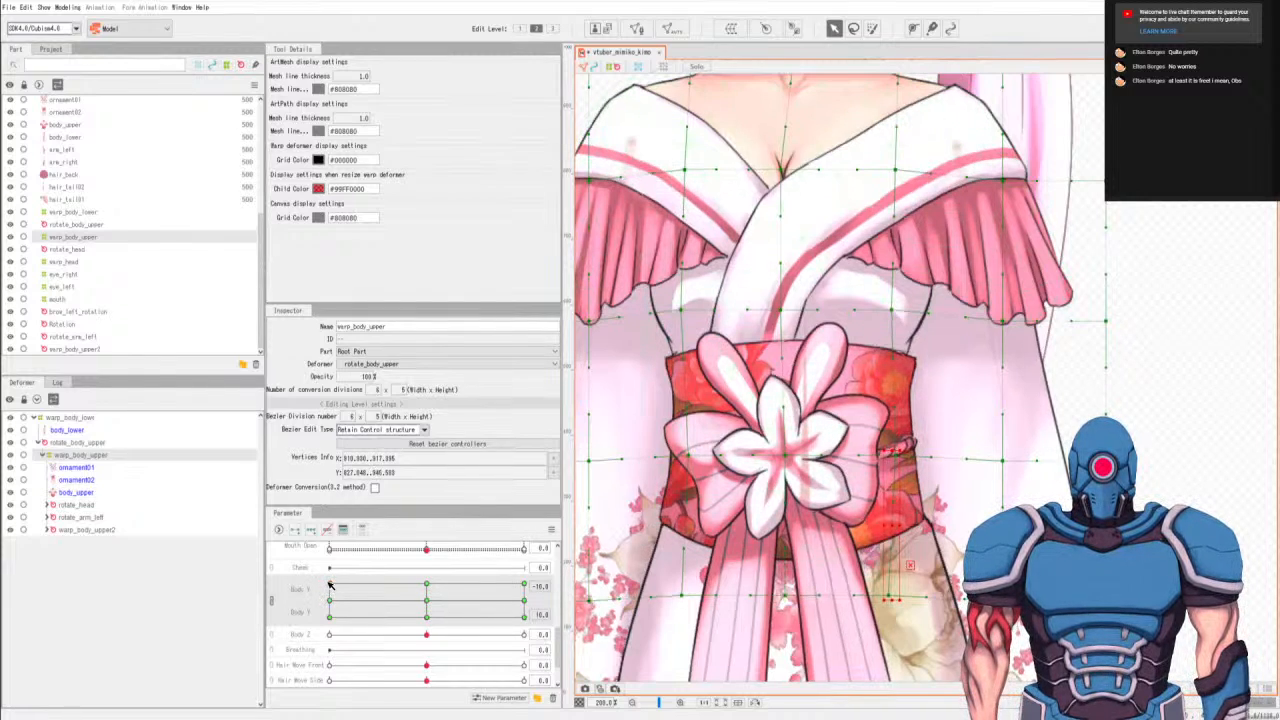
key(Right)
key(Right)
key(Right)
key(Right)
key(Right)
key(Right)
key(Right)
key(Right)
key(Up)
key(Up)
key(Up)
key(Up)
key(Up)
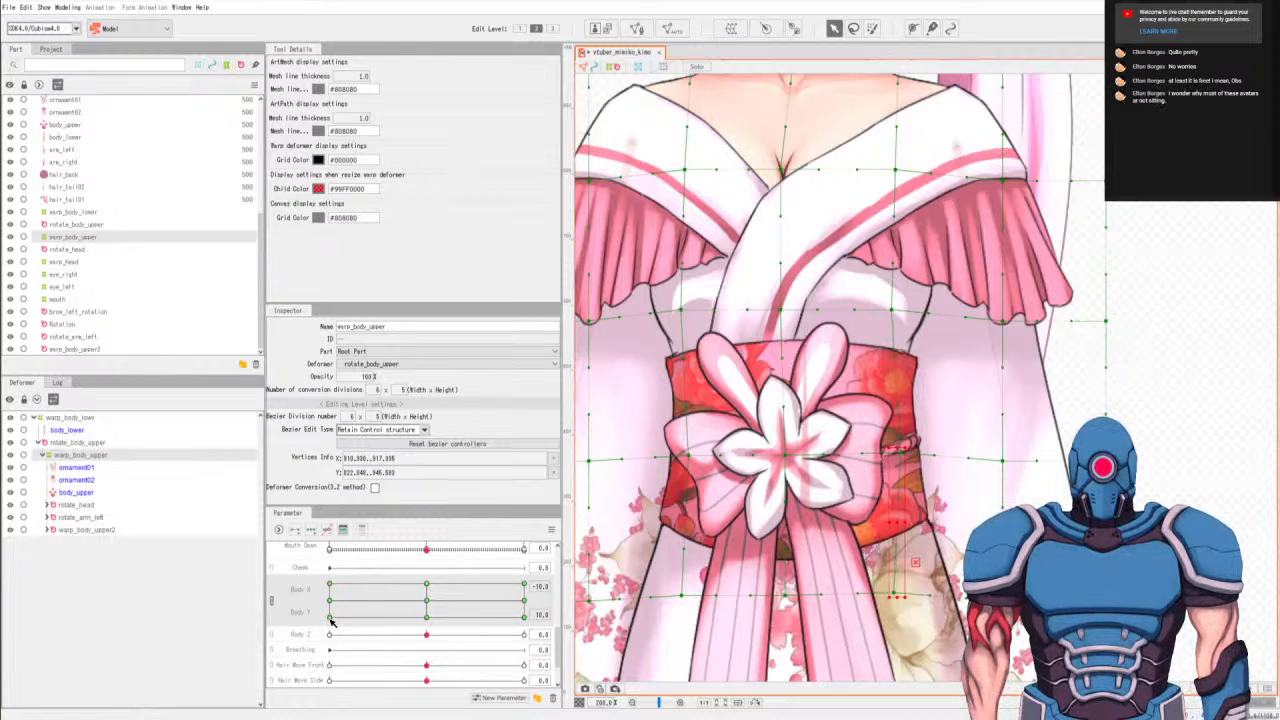
At Body X -10, Body Y -10, nudge the selected right-side obi-level and bottom-row points slightly right and up.
click(330, 616)
key(Right)
key(Right)
key(Right)
key(Right)
key(Up)
key(Up)
key(Up)
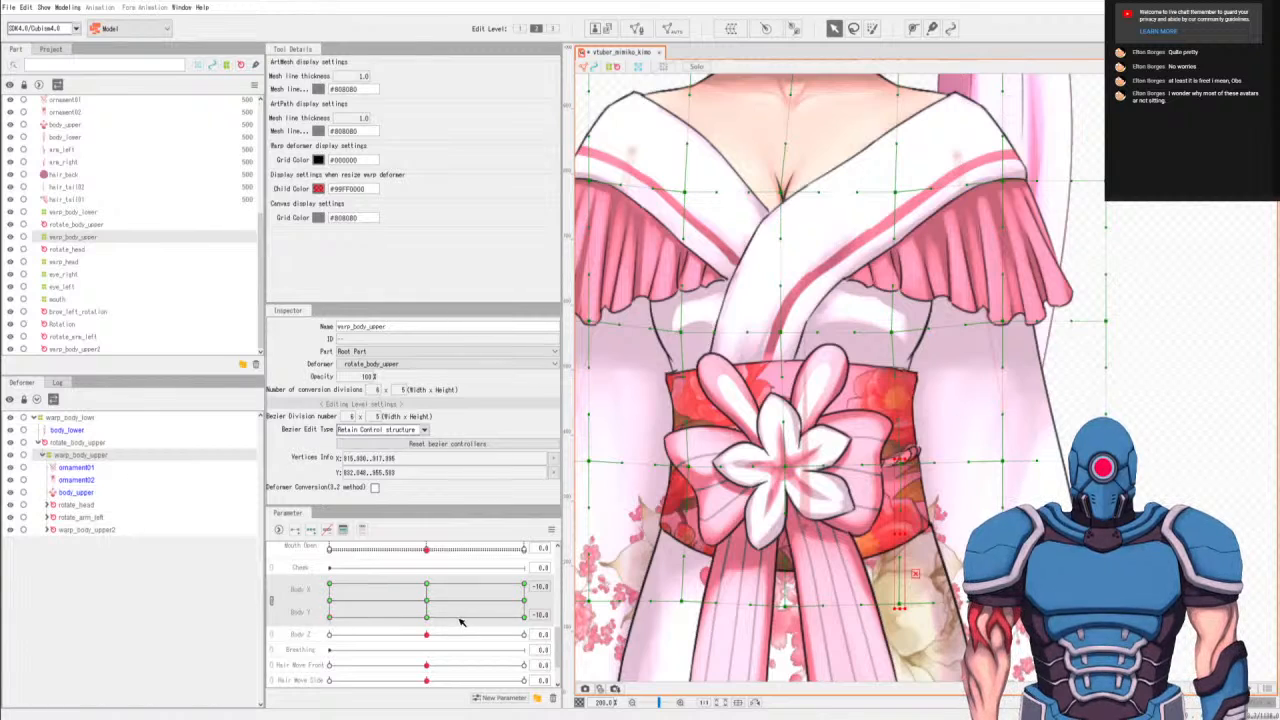
At Body X 10, Body Y -10, nudge the obi's left-side obi-level and bottom-row points slightly left, and check the Body Y 10 keyform.
click(523, 616)
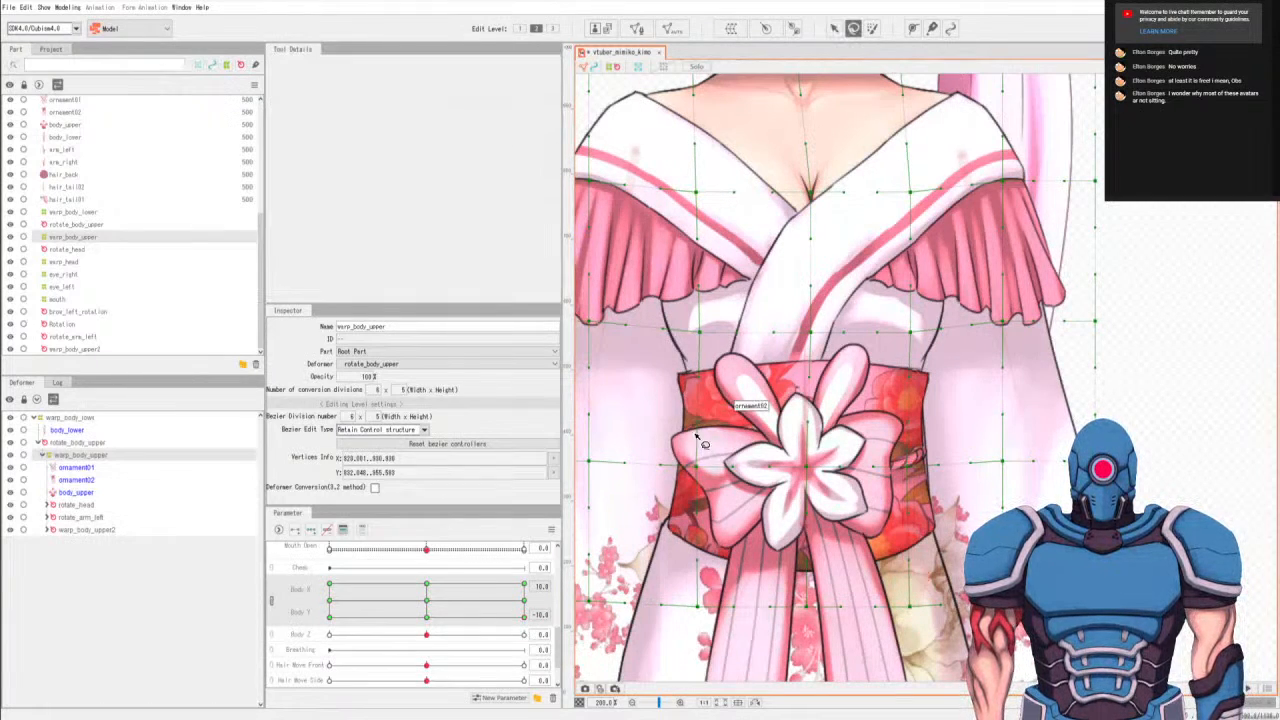
drag(660, 462, 740, 660)
key(Left)
key(Left)
key(Left)
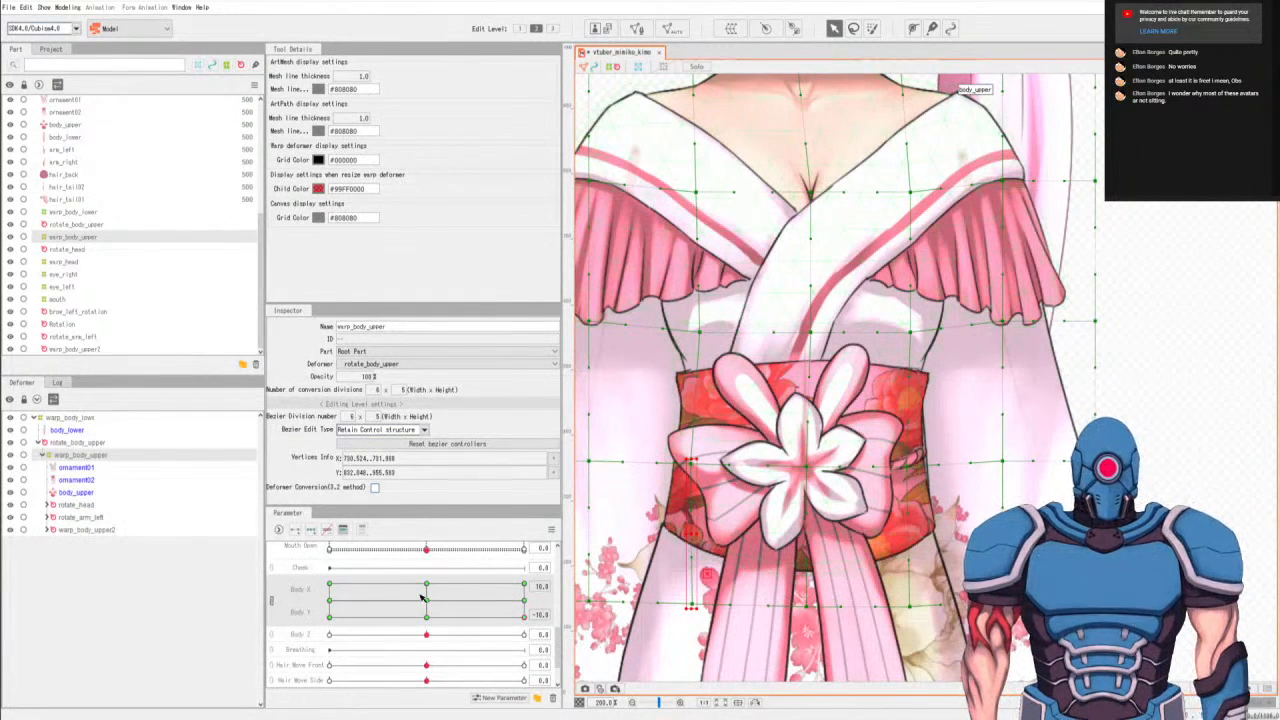
drag(528, 604, 527, 590)
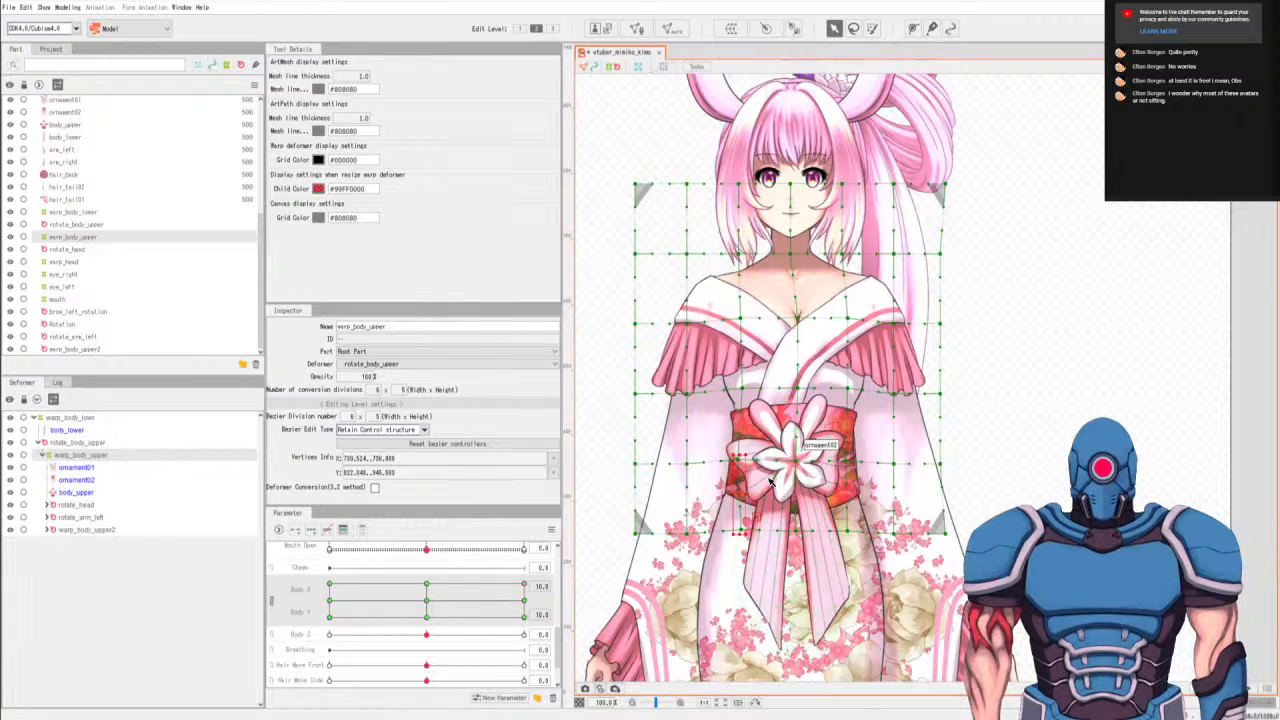
scroll(770, 483, up, 1)
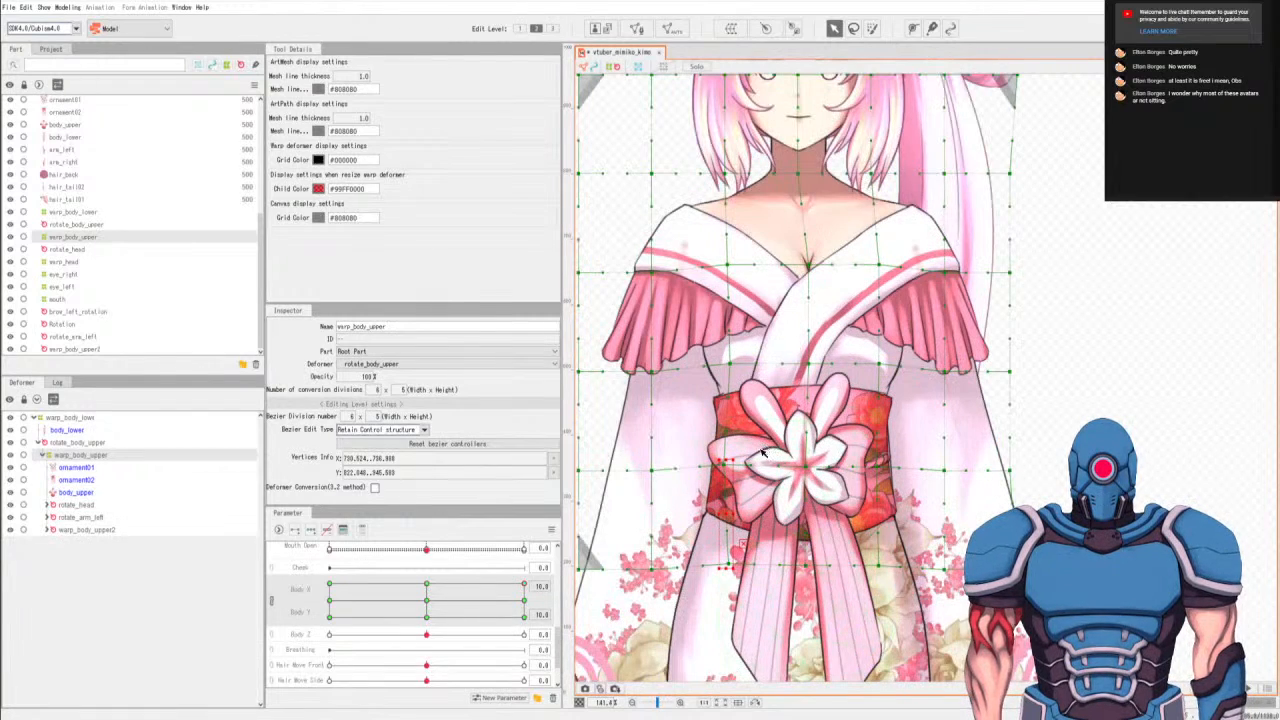
At Body X -10, Body Y 10, adjust the bottom-row point below the obi's right side and compare it at Body Y 0 and -10.
drag(436, 598, 83, 568)
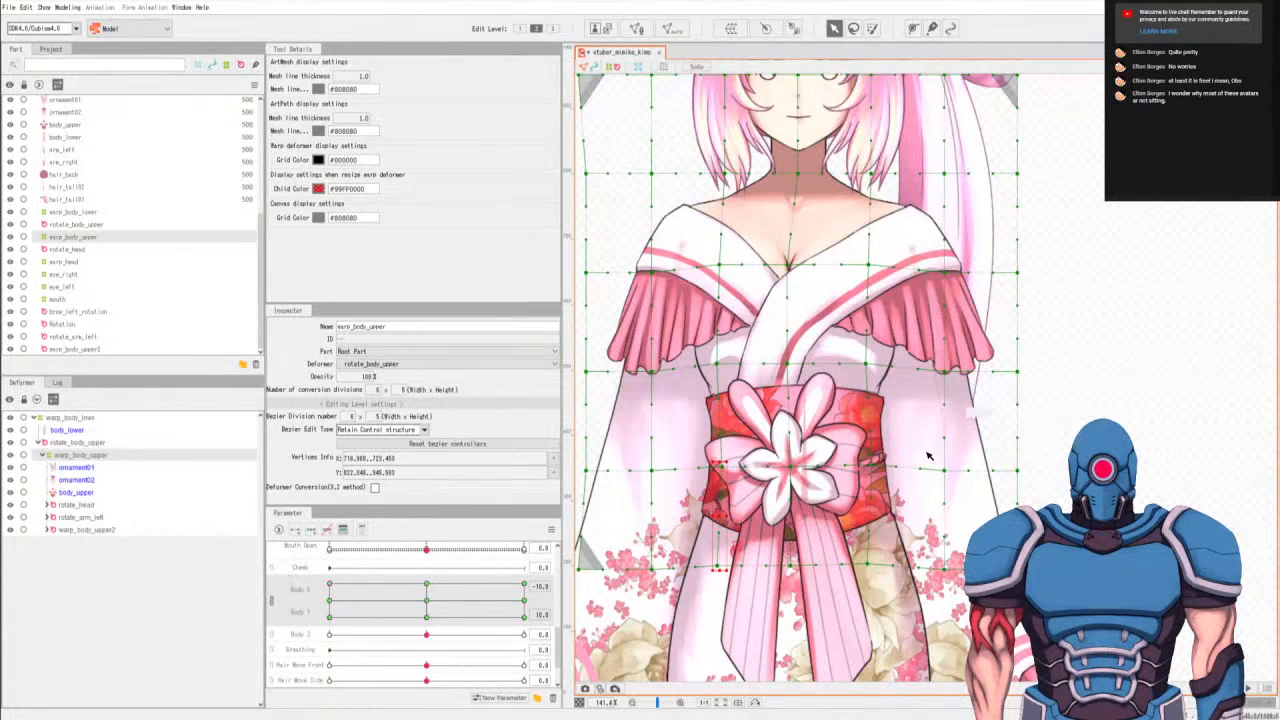
key(l)
drag(854, 586, 872, 546)
key(a)
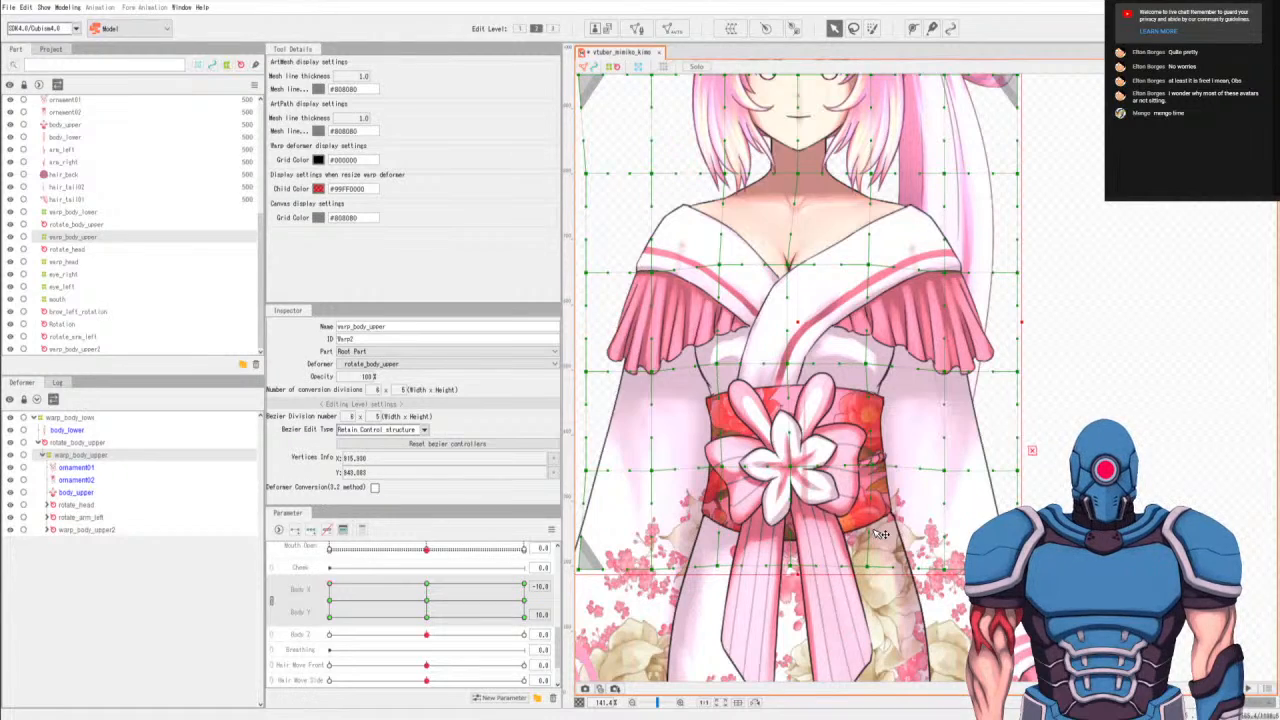
click(334, 601)
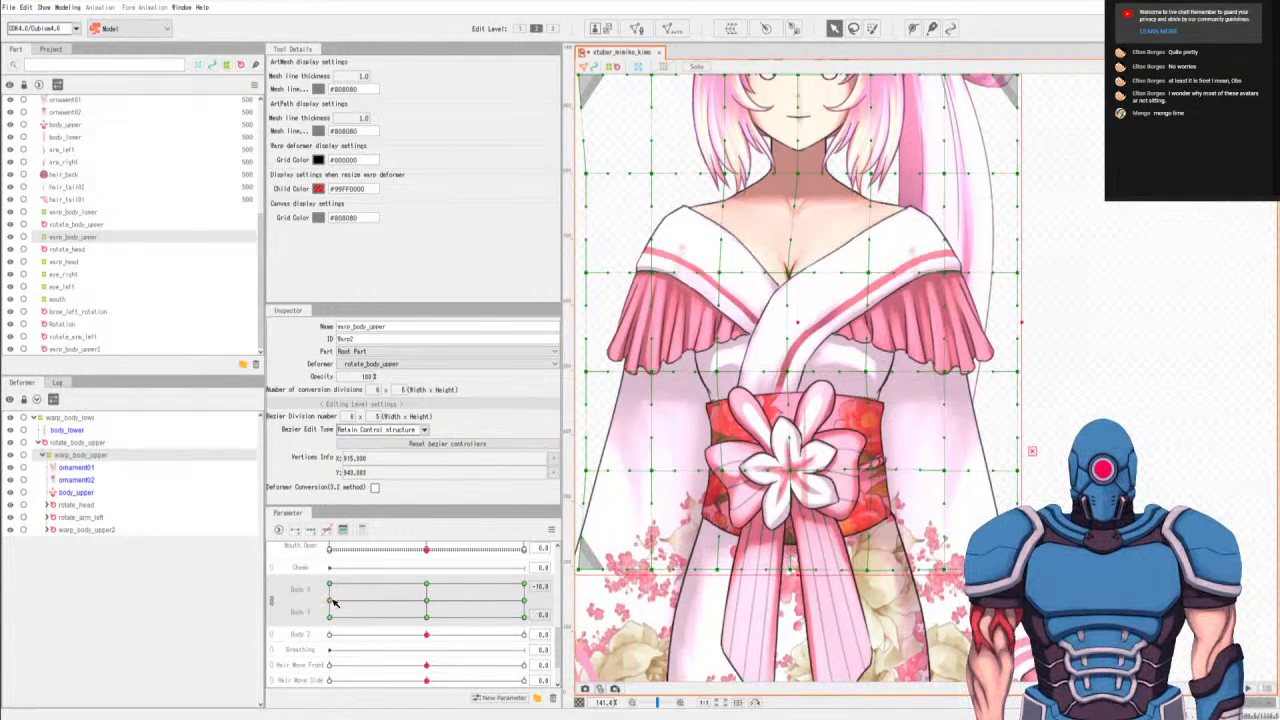
click(330, 616)
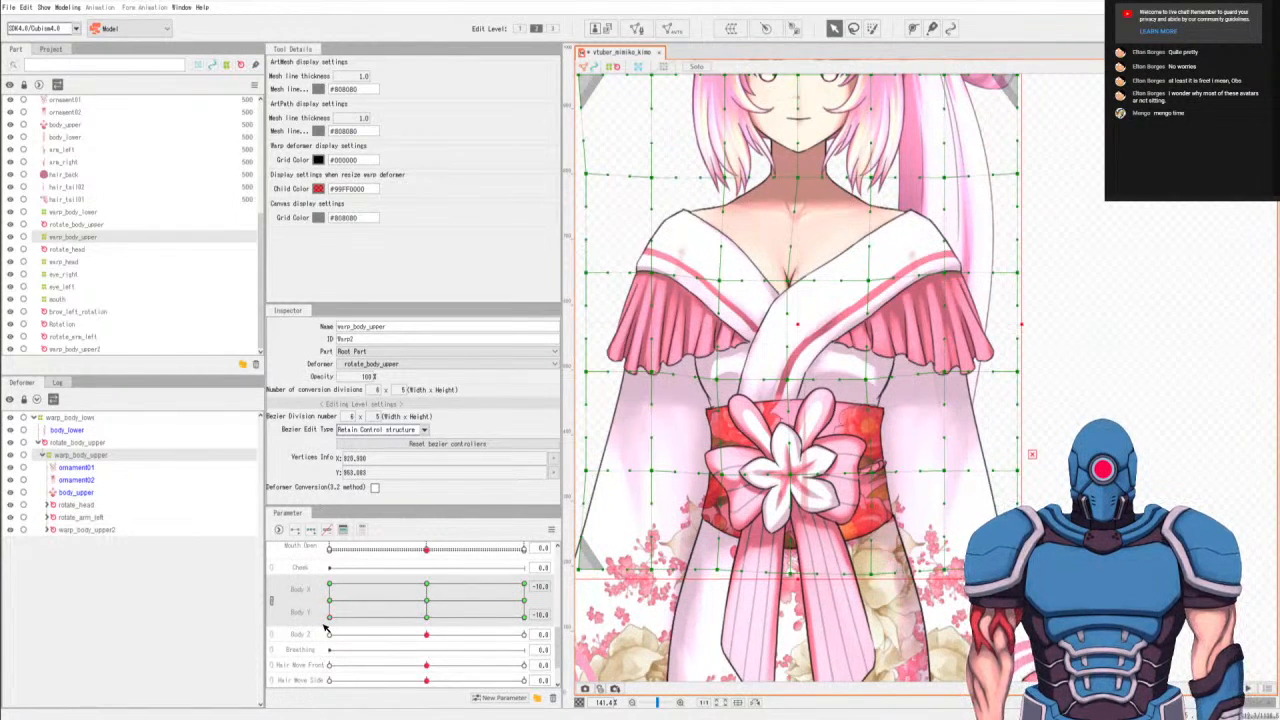
At Body X 10, Body Y 10, select the bottom-row point below the obi's left side and nudge it slightly.
click(527, 585)
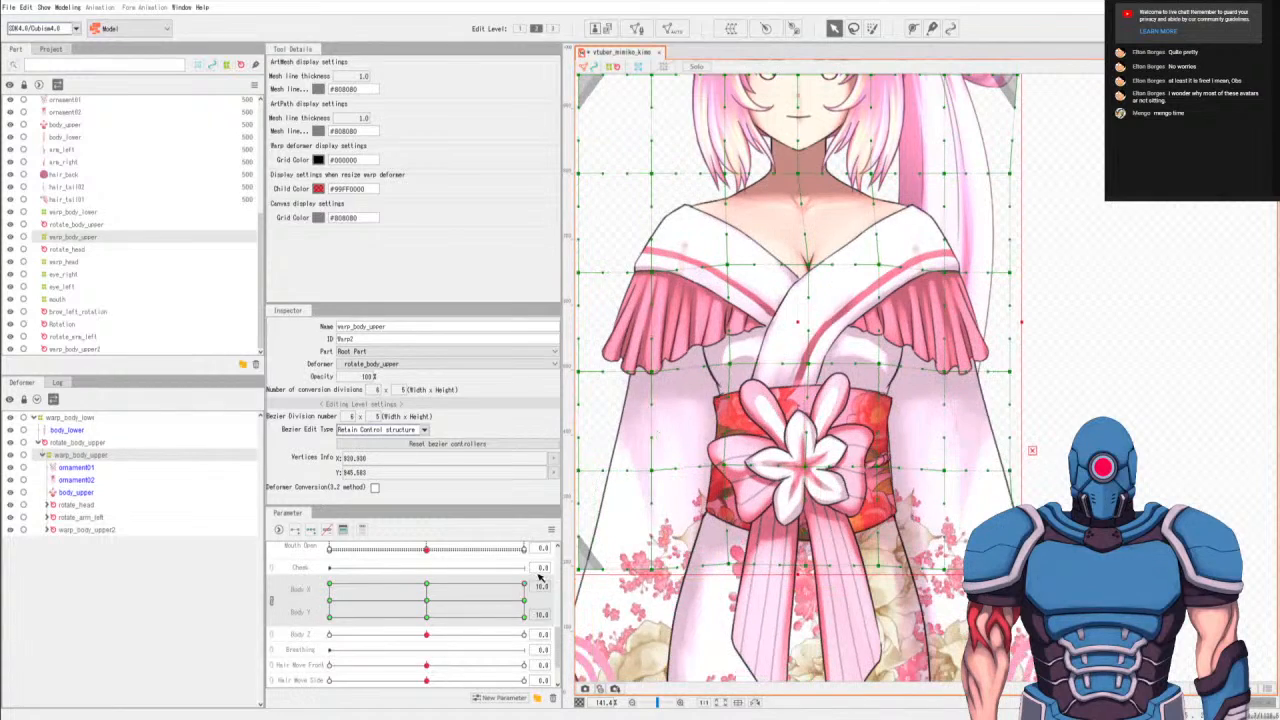
key(b)
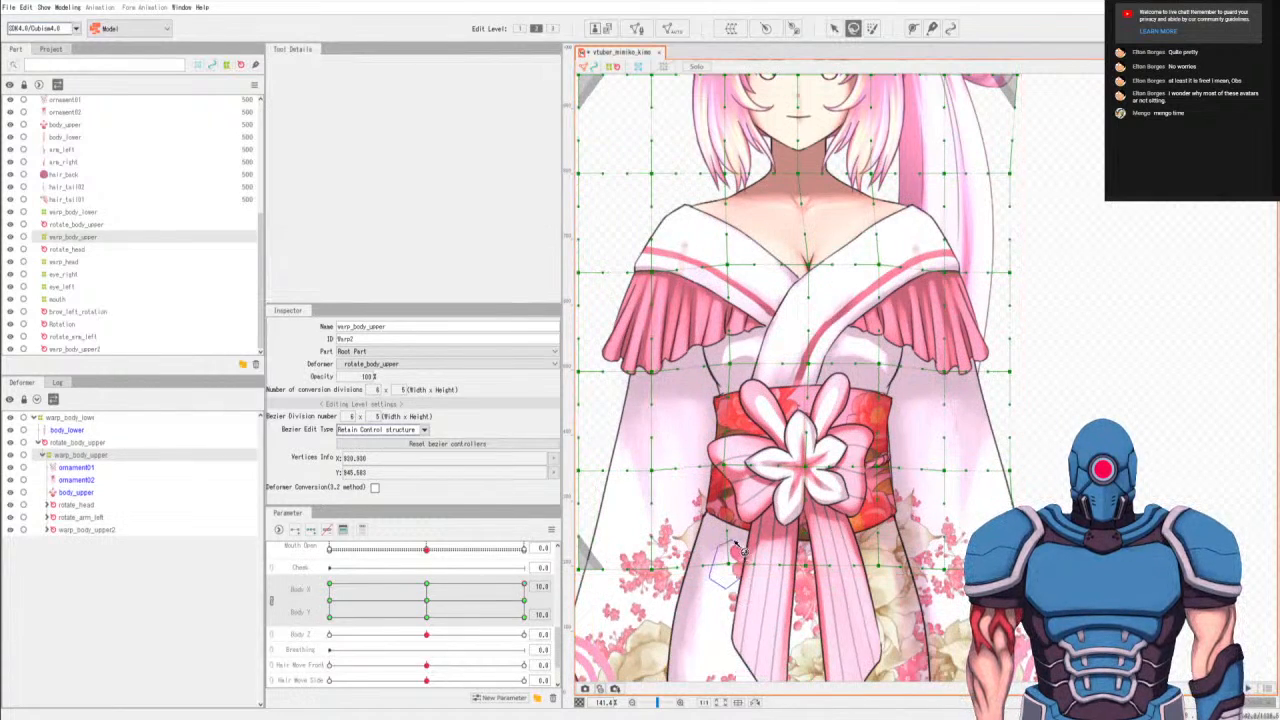
key(v)
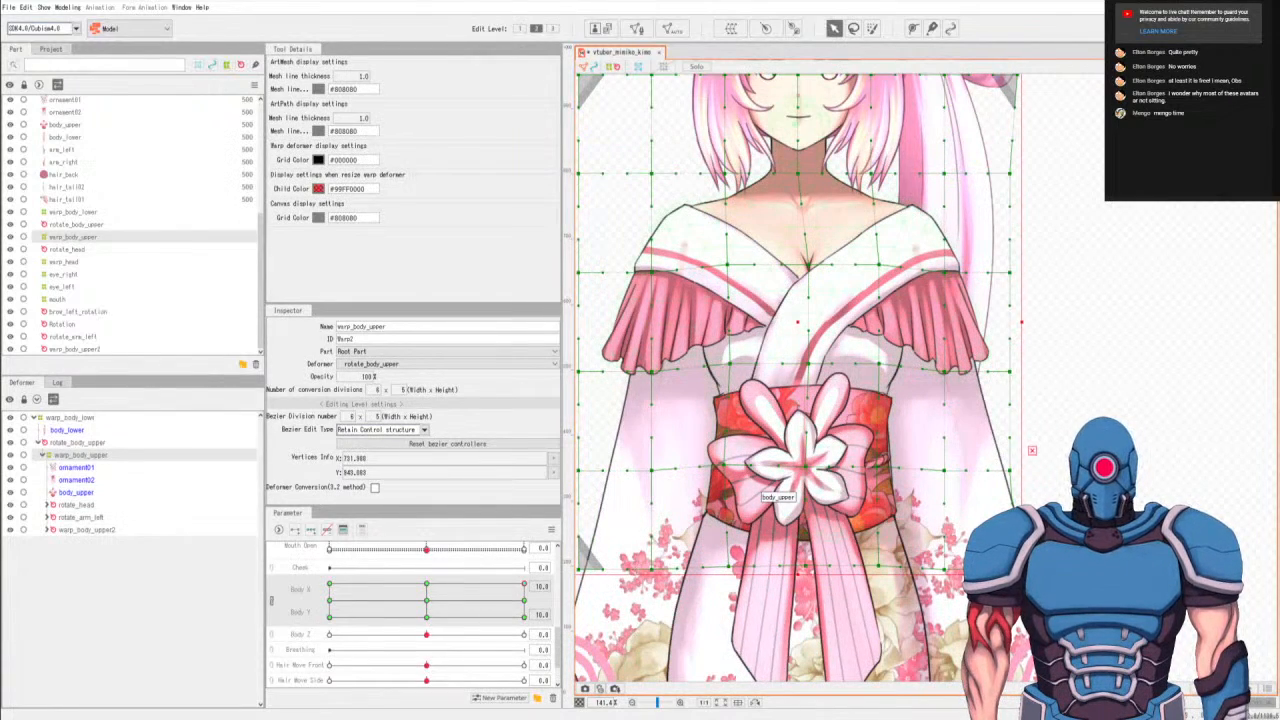
At Body X 10, Body Y 0, adjust the left bottom-row point and compare its height with the Body Y -10 keyform.
right_click(524, 602)
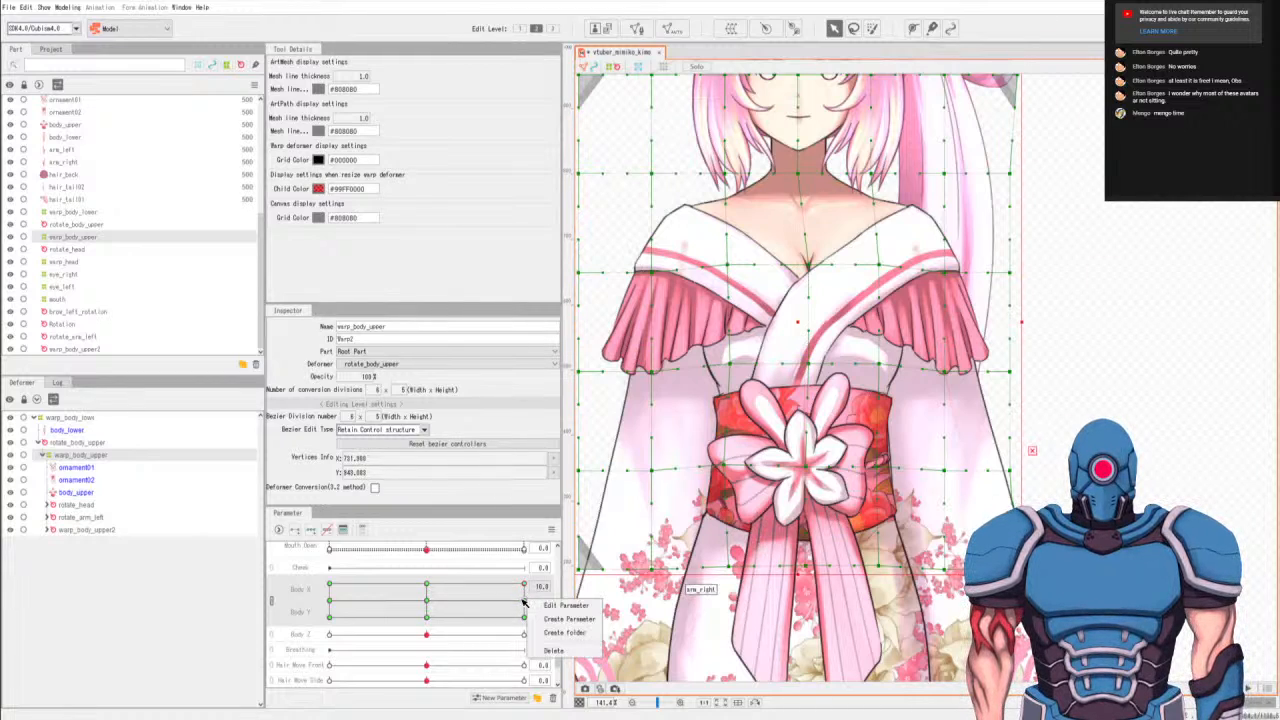
click(526, 605)
drag(526, 605, 523, 606)
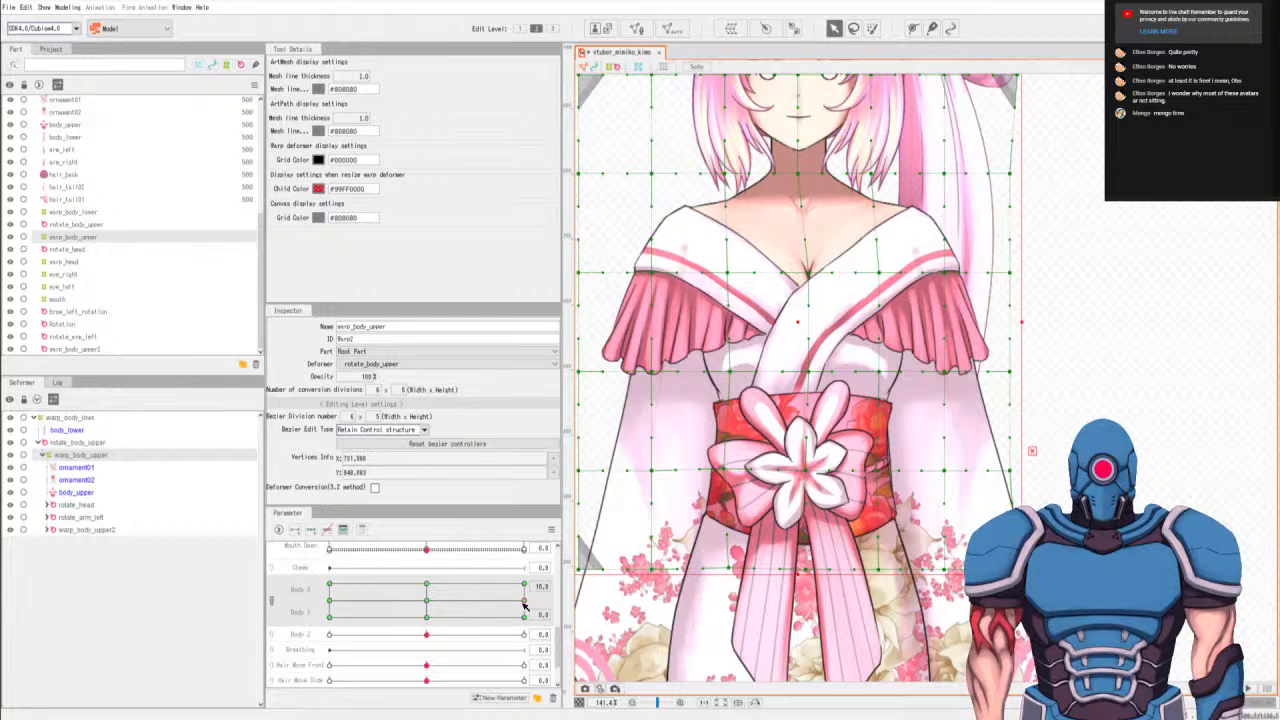
key(l)
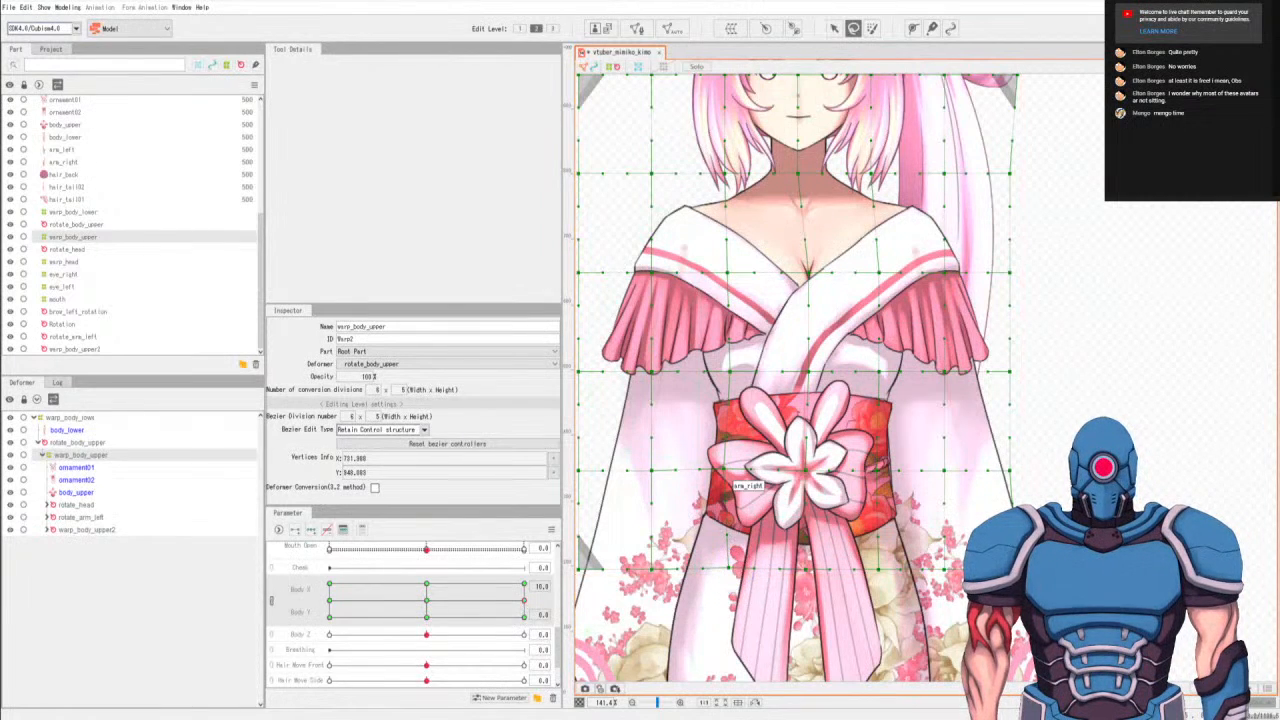
key(v)
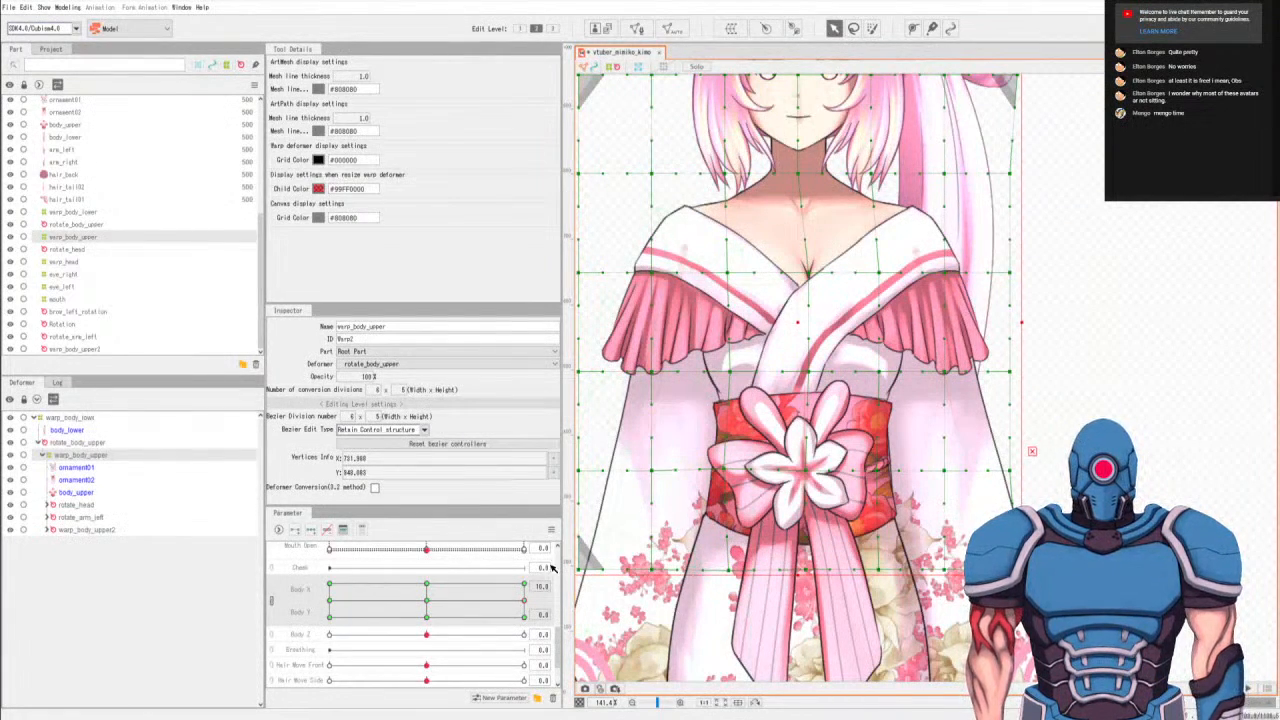
drag(516, 620, 513, 620)
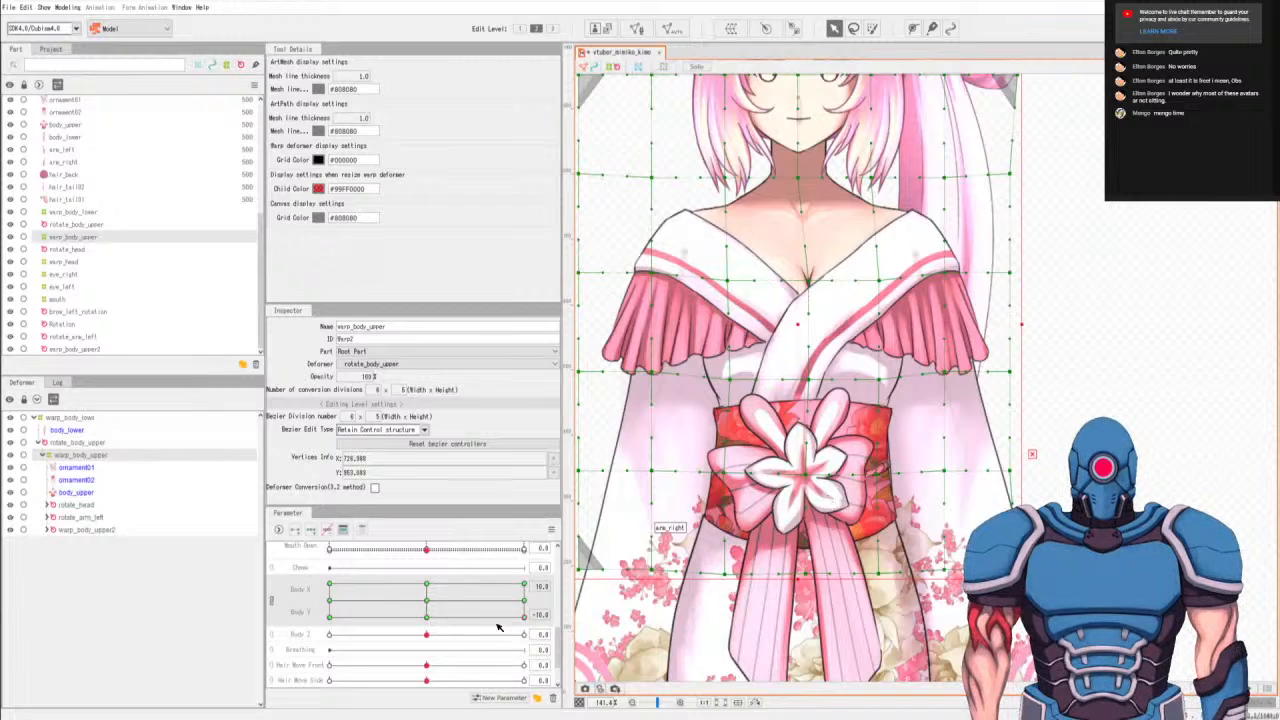
click(524, 601)
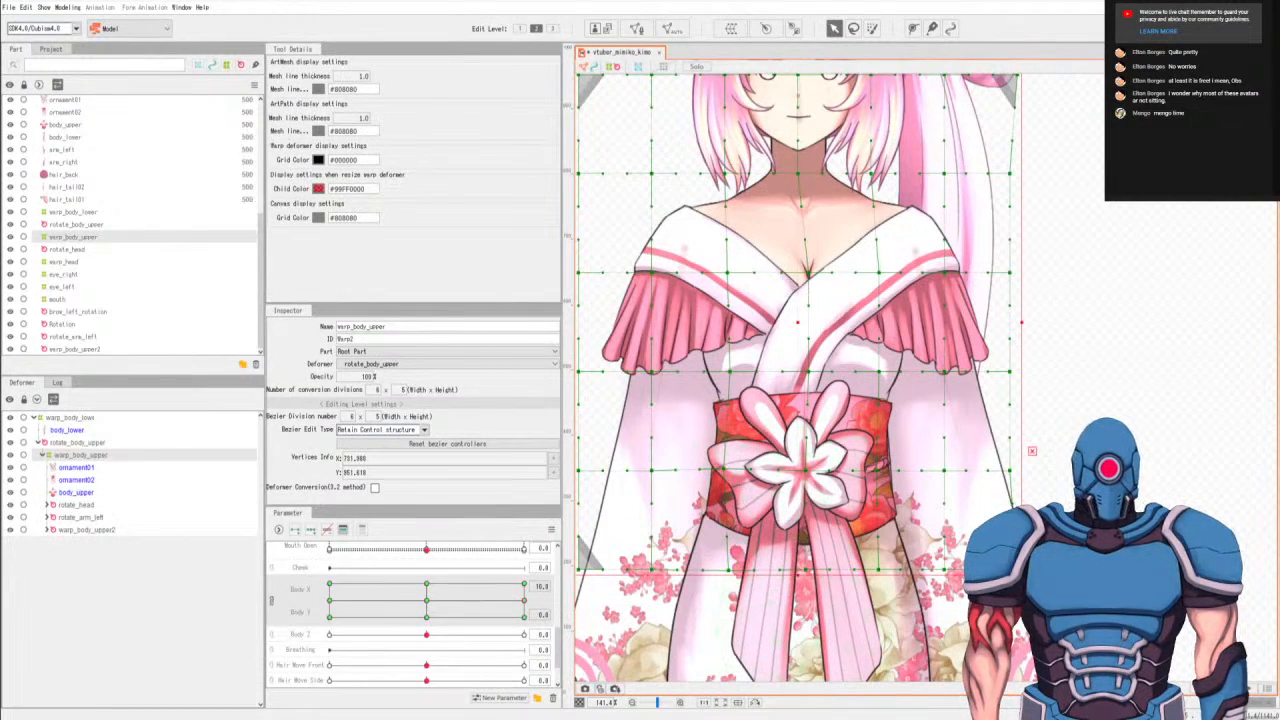
At Body X -10, check the Body Y -10 and 0 keyforms and slightly adjust the selected bottom-row point at Body Y 10.
drag(525, 601, 75, 711)
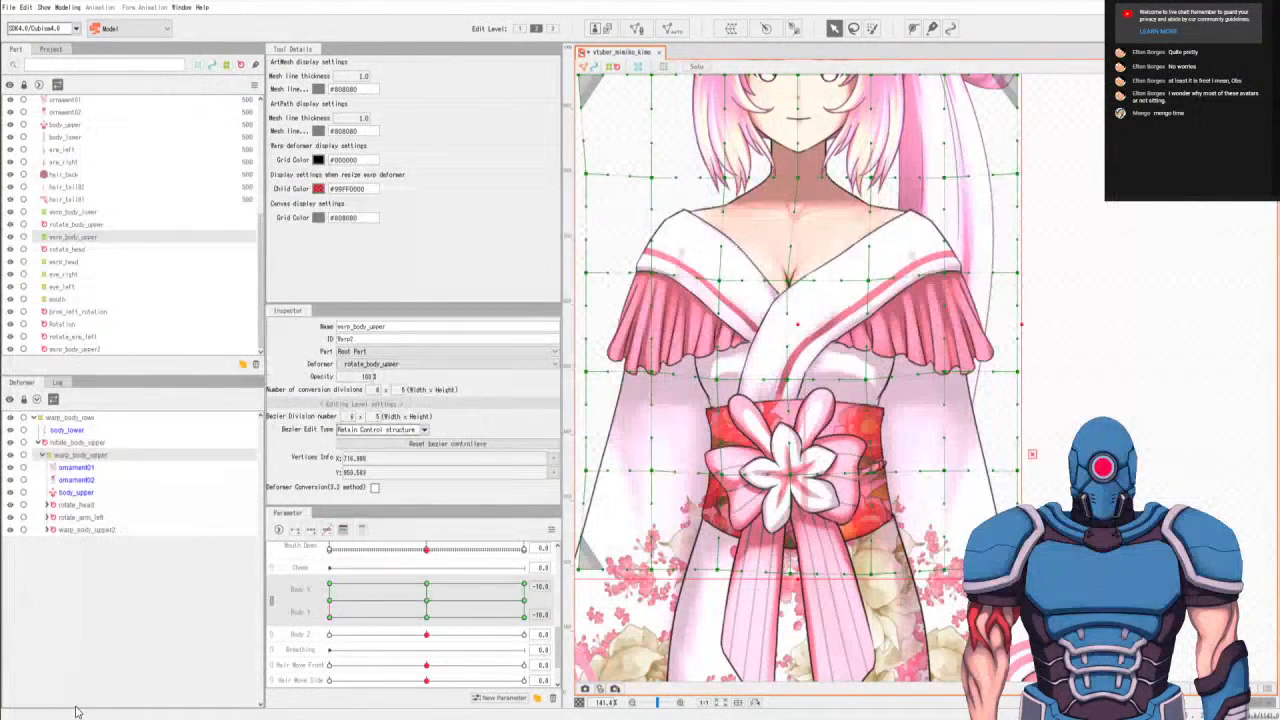
click(330, 601)
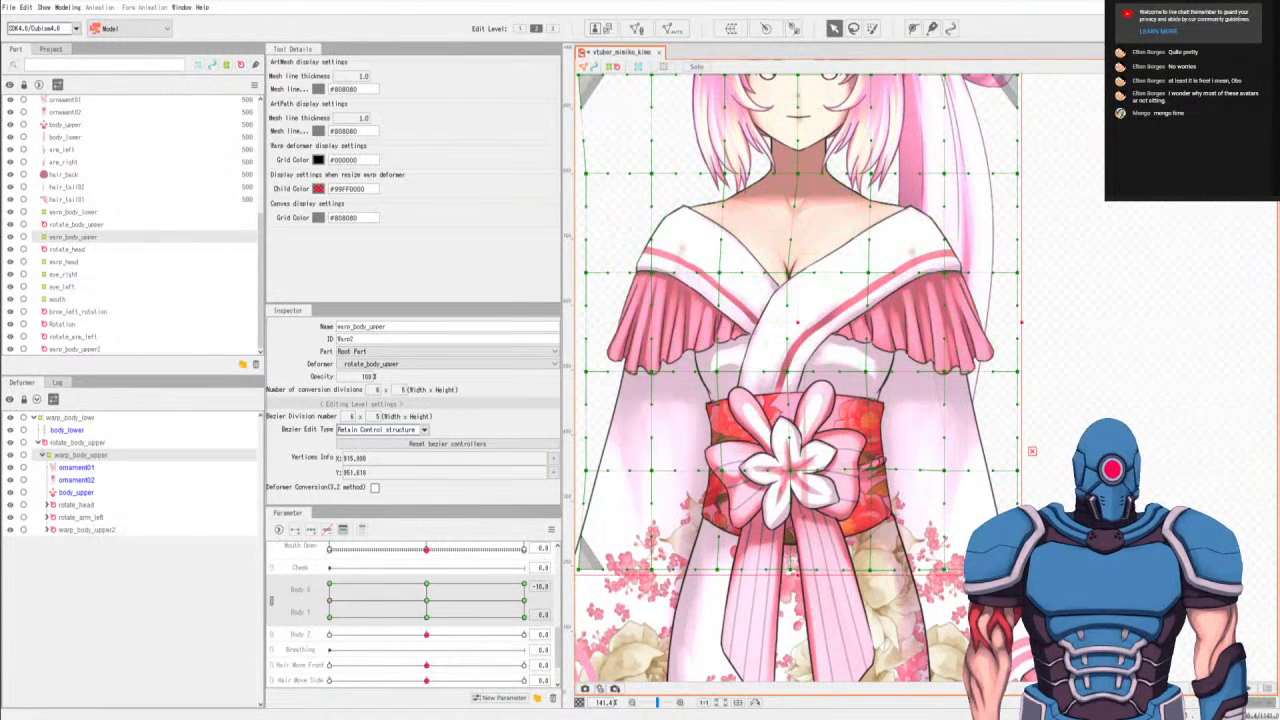
click(331, 586)
key(l)
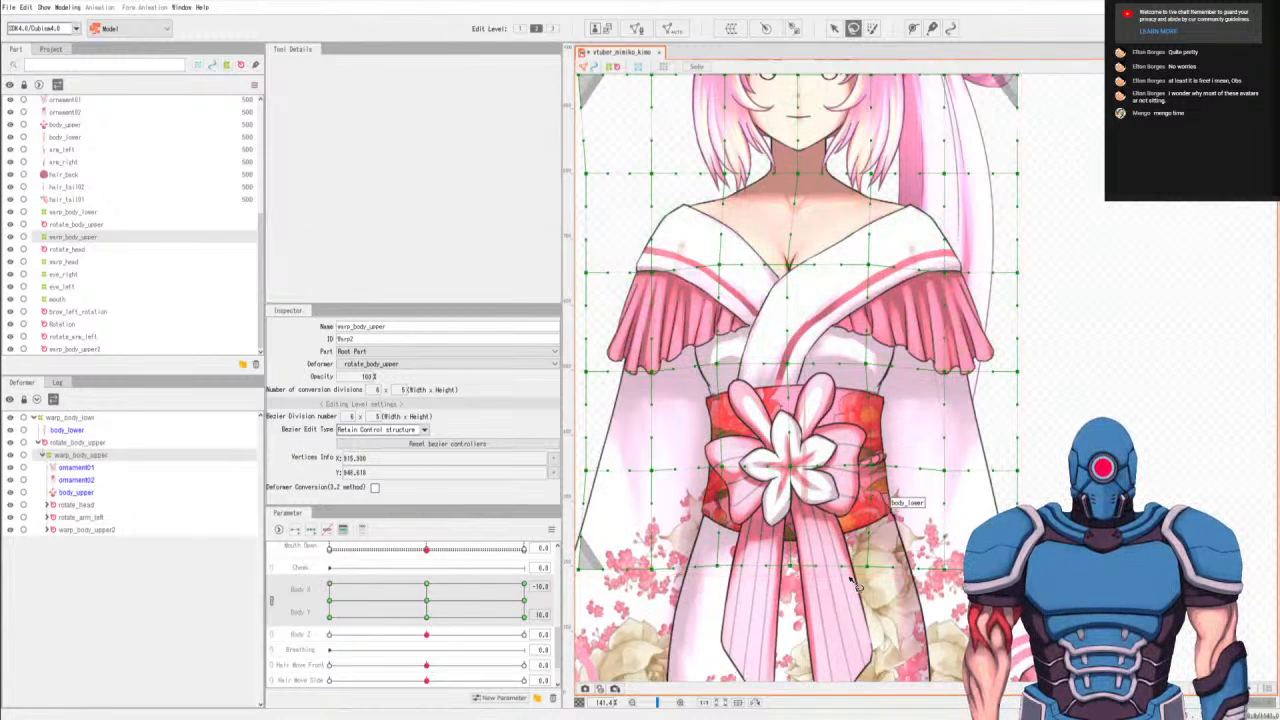
key(v)
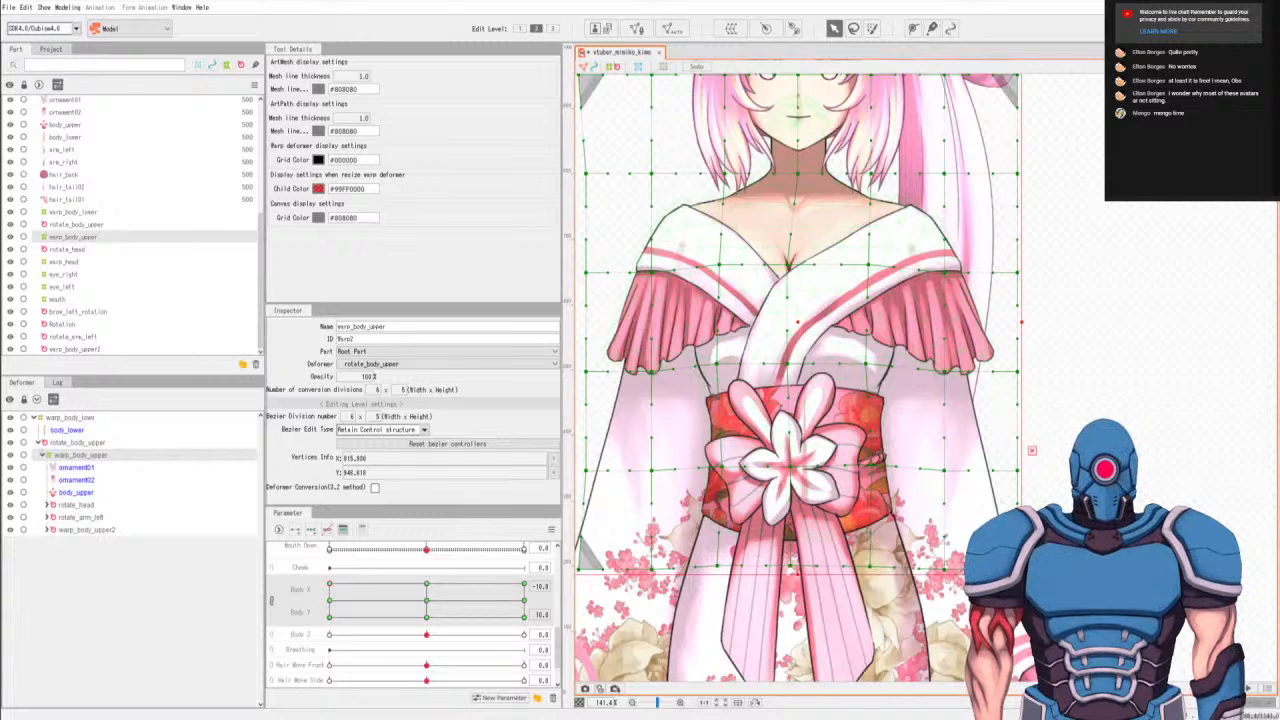
drag(380, 598, 330, 584)
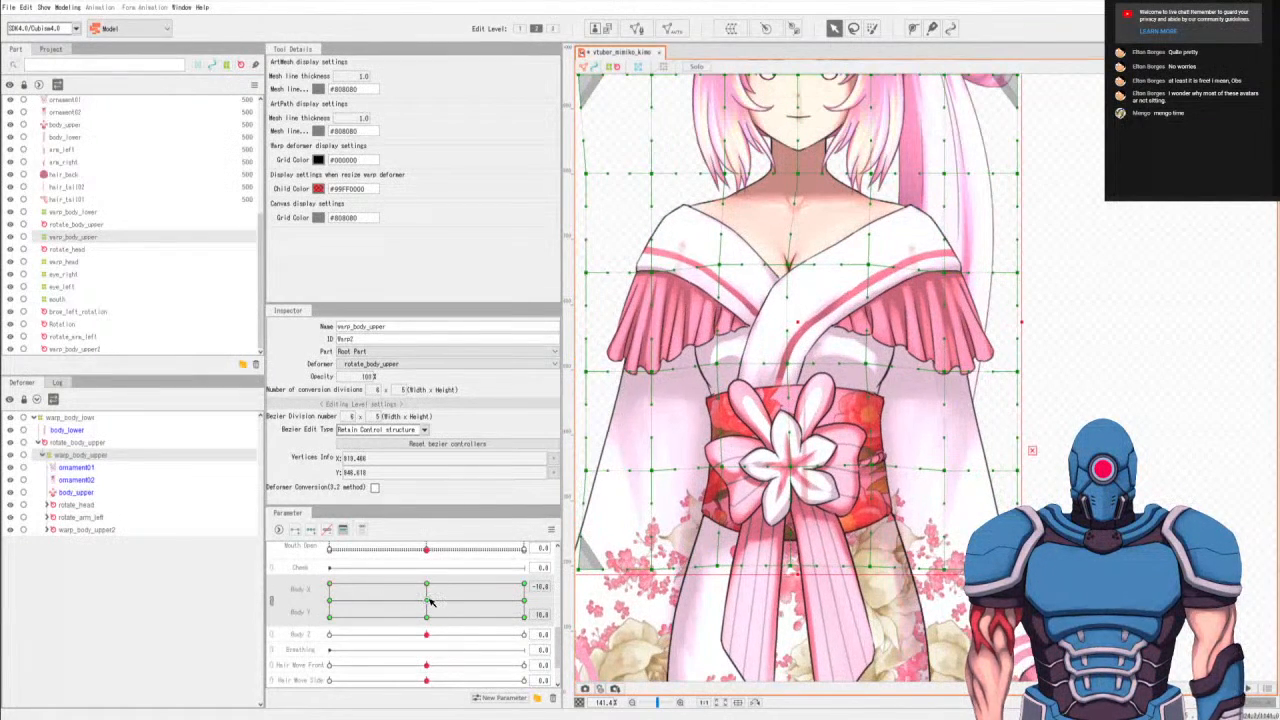
Pose the body at Body X 10, Body Y 10 and examine the warp's shape on the full figure.
drag(427, 603, 568, 582)
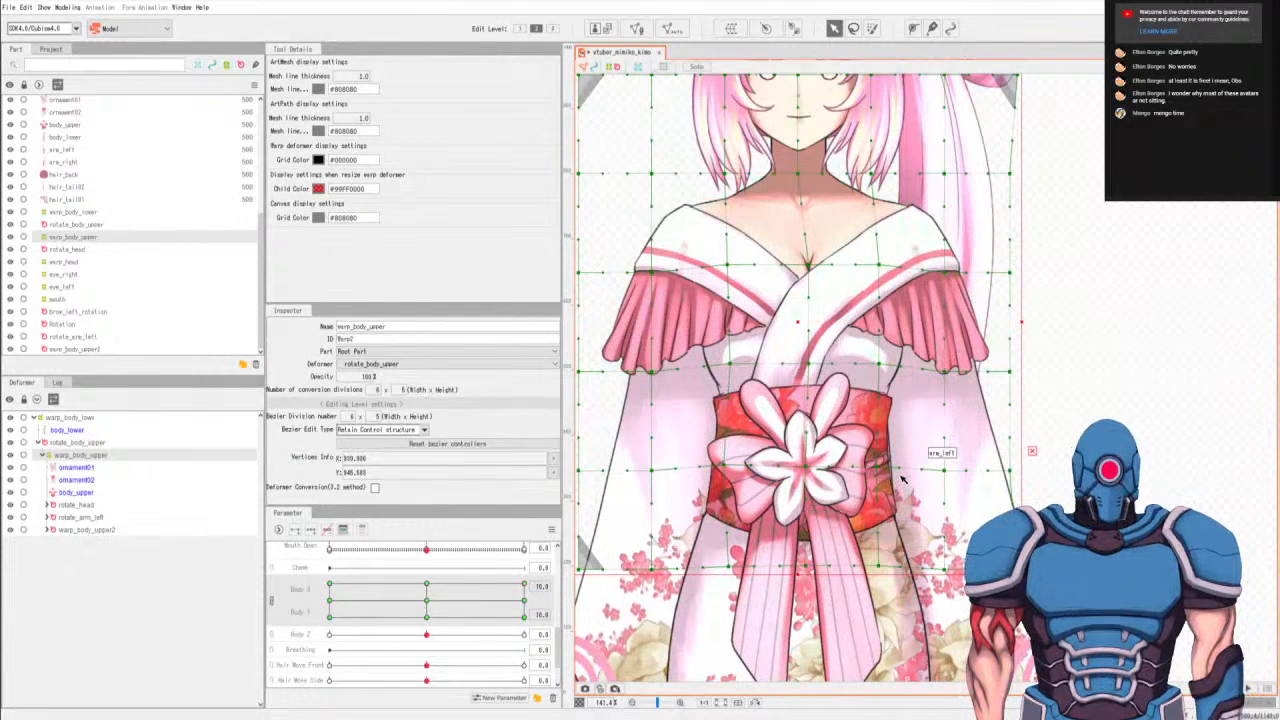
scroll(900, 472, down, 2)
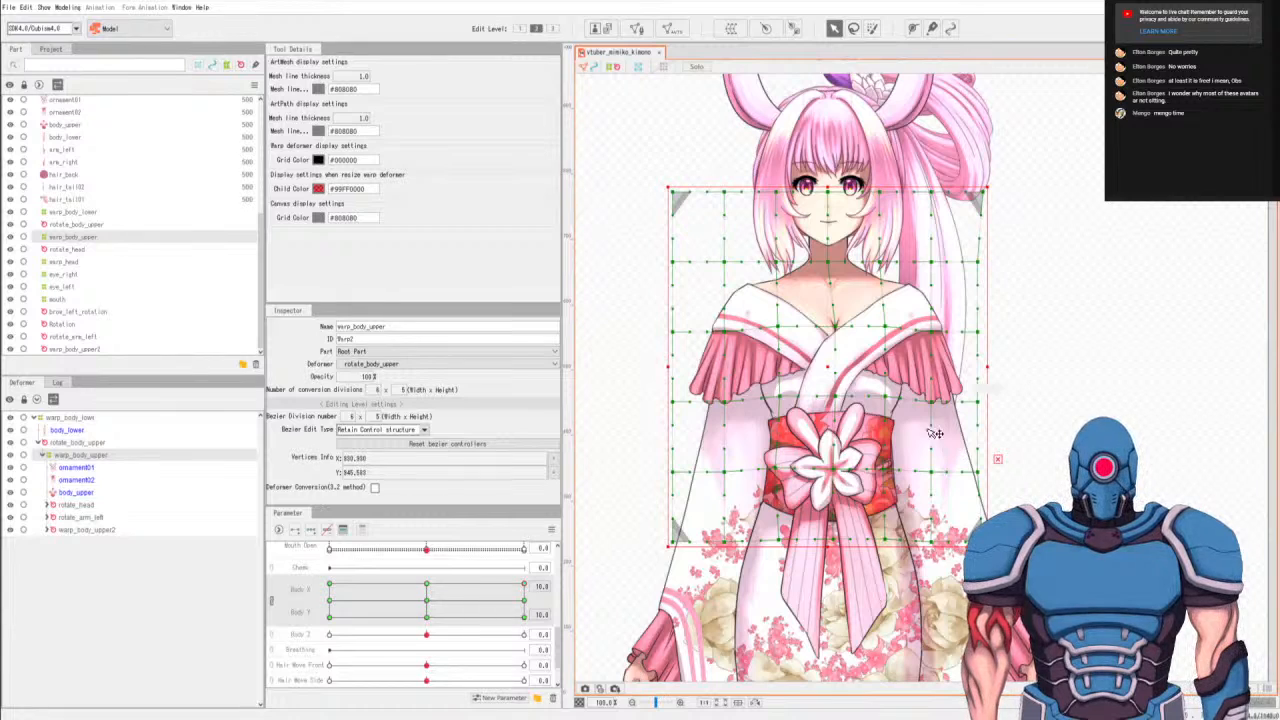
scroll(922, 434, down, 2)
drag(917, 484, 886, 335)
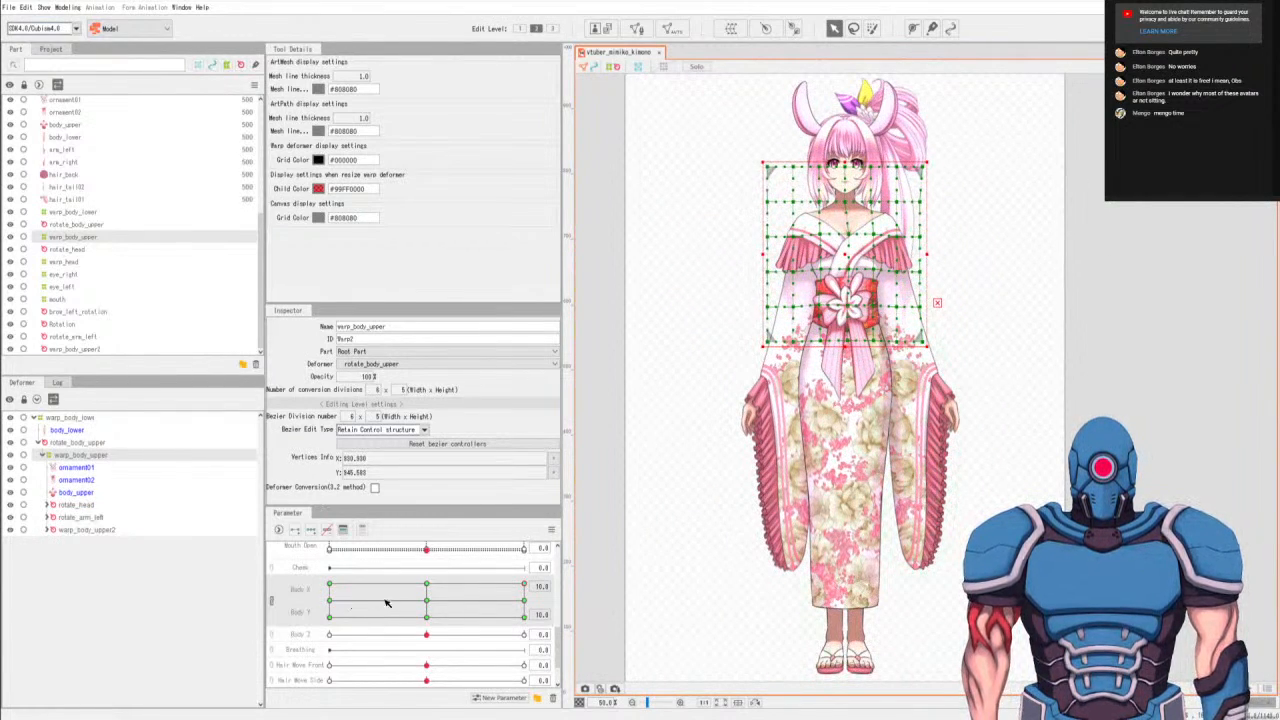
Select the obi's ornament01 flower-bow mesh and switch to the ornament02 hanging-ribbon mesh under warp_body_upper.
scroll(408, 610, up, 2)
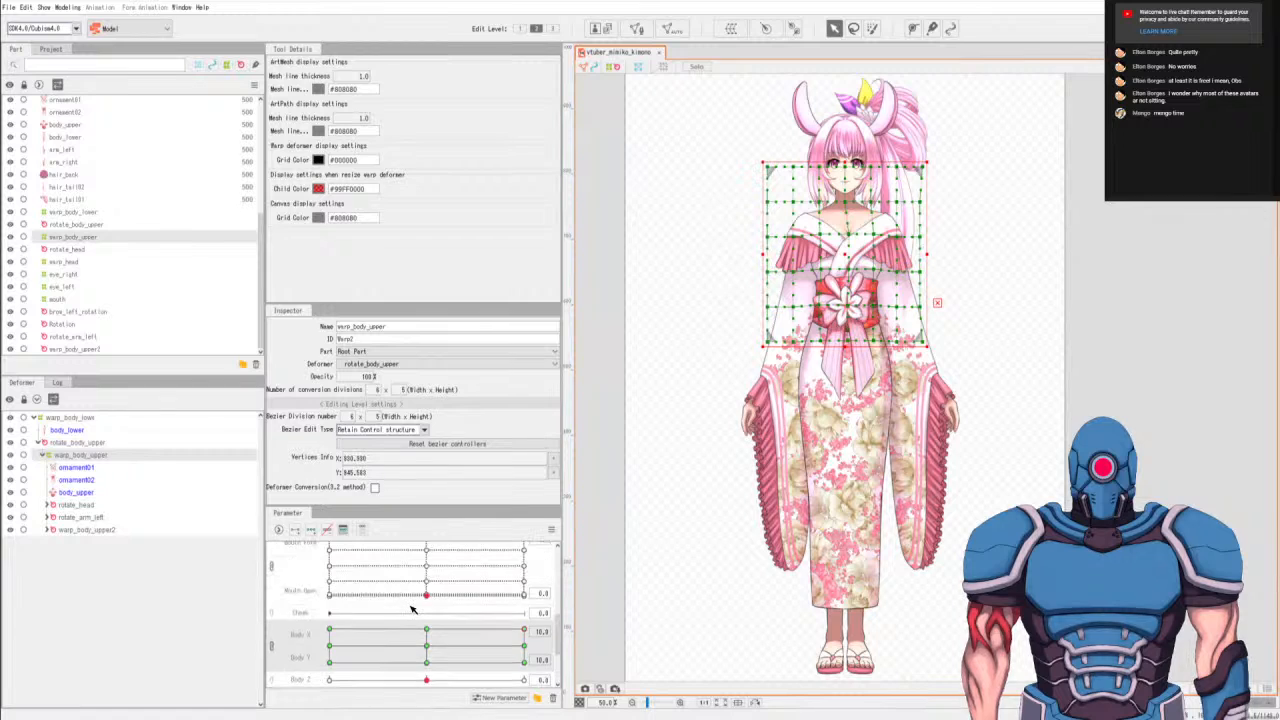
click(80, 468)
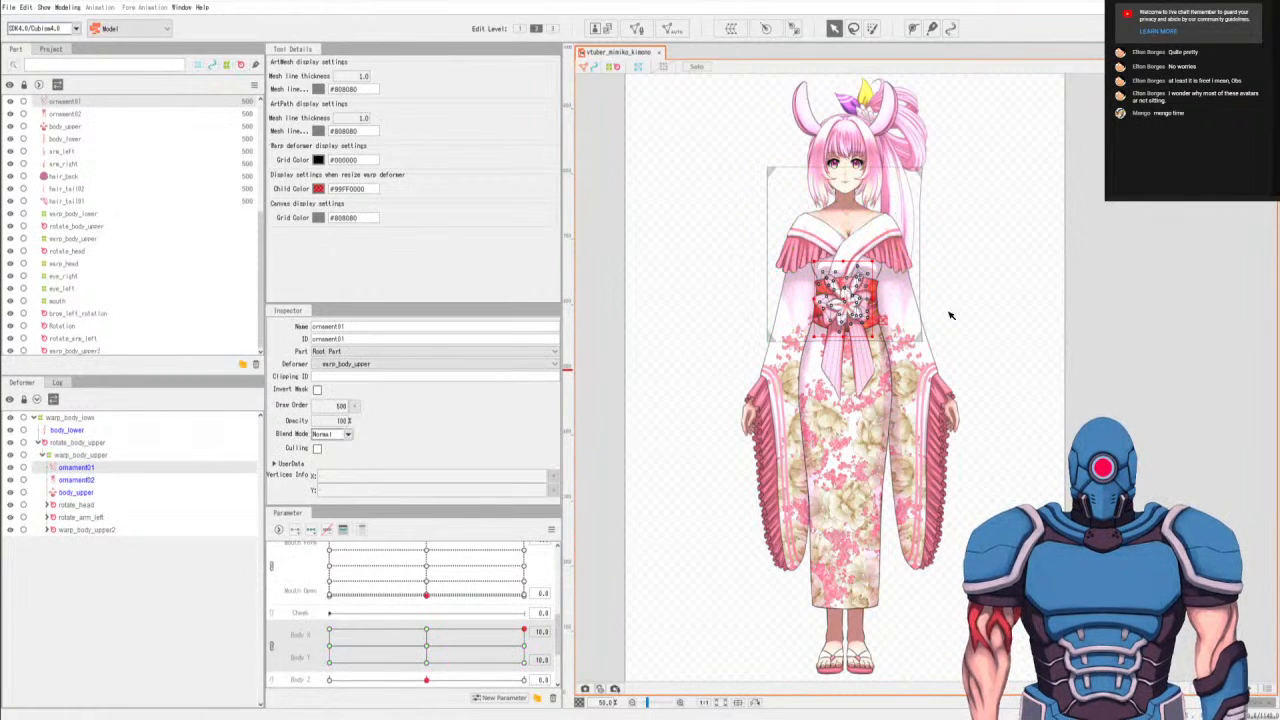
scroll(906, 316, up, 5)
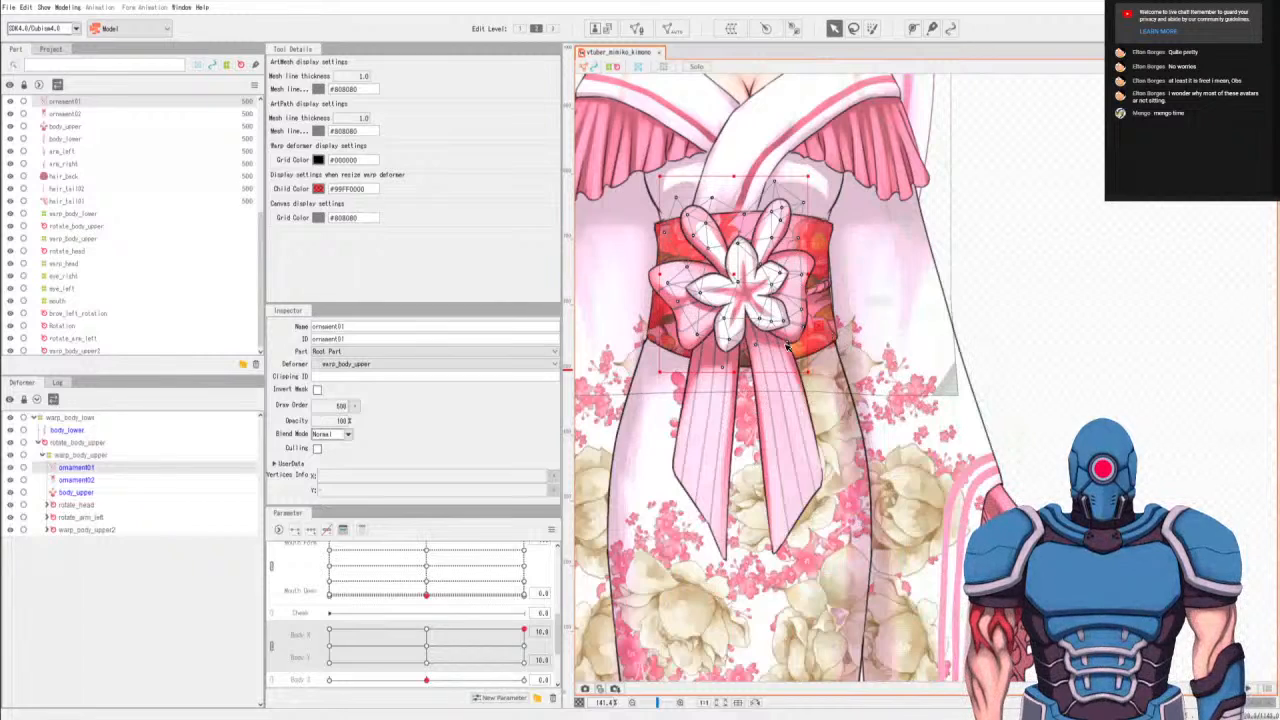
click(77, 481)
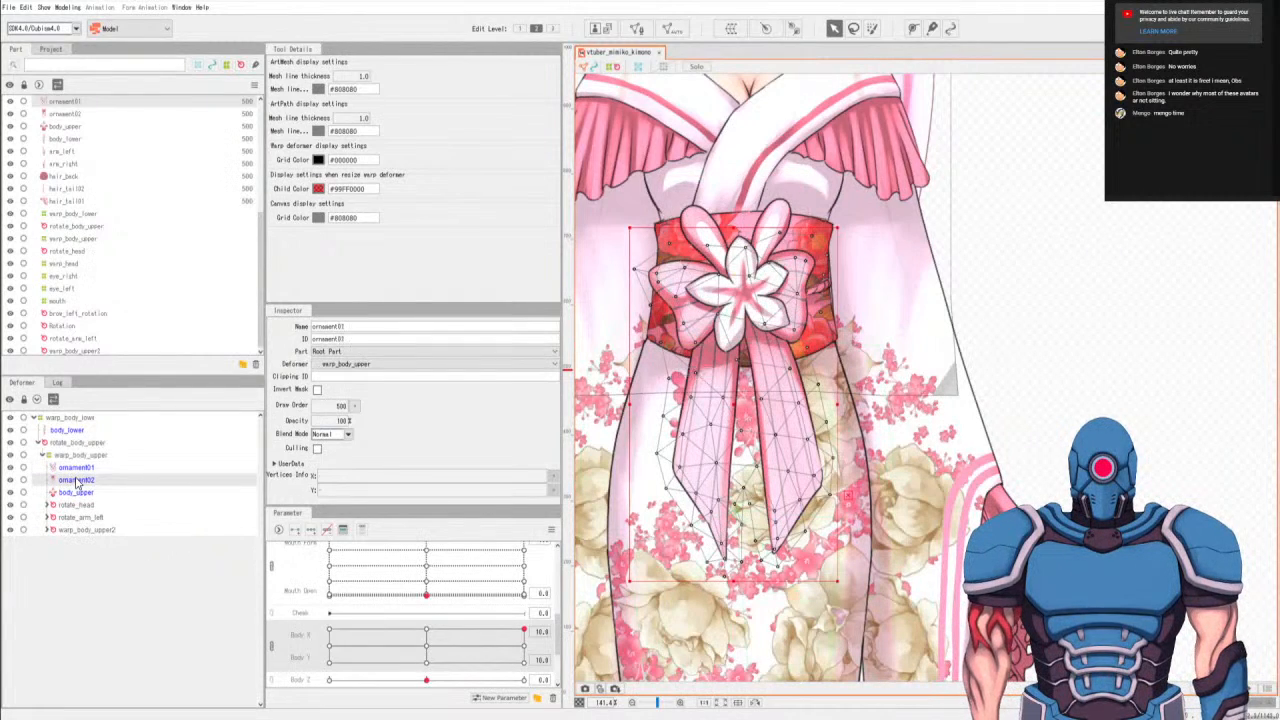
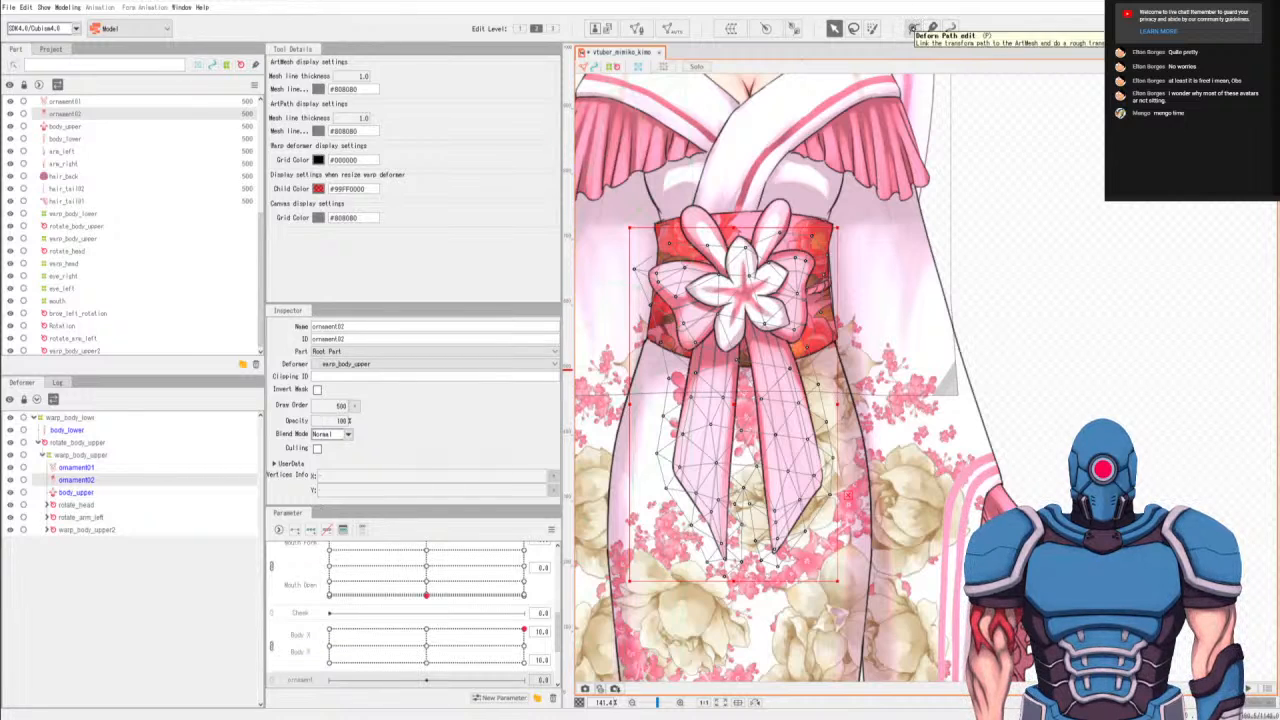
Draw a ten-point deform path on ornament02 from the left ribbon's tip, up through the flower's centre, down to the right ribbon's tip.
click(912, 28)
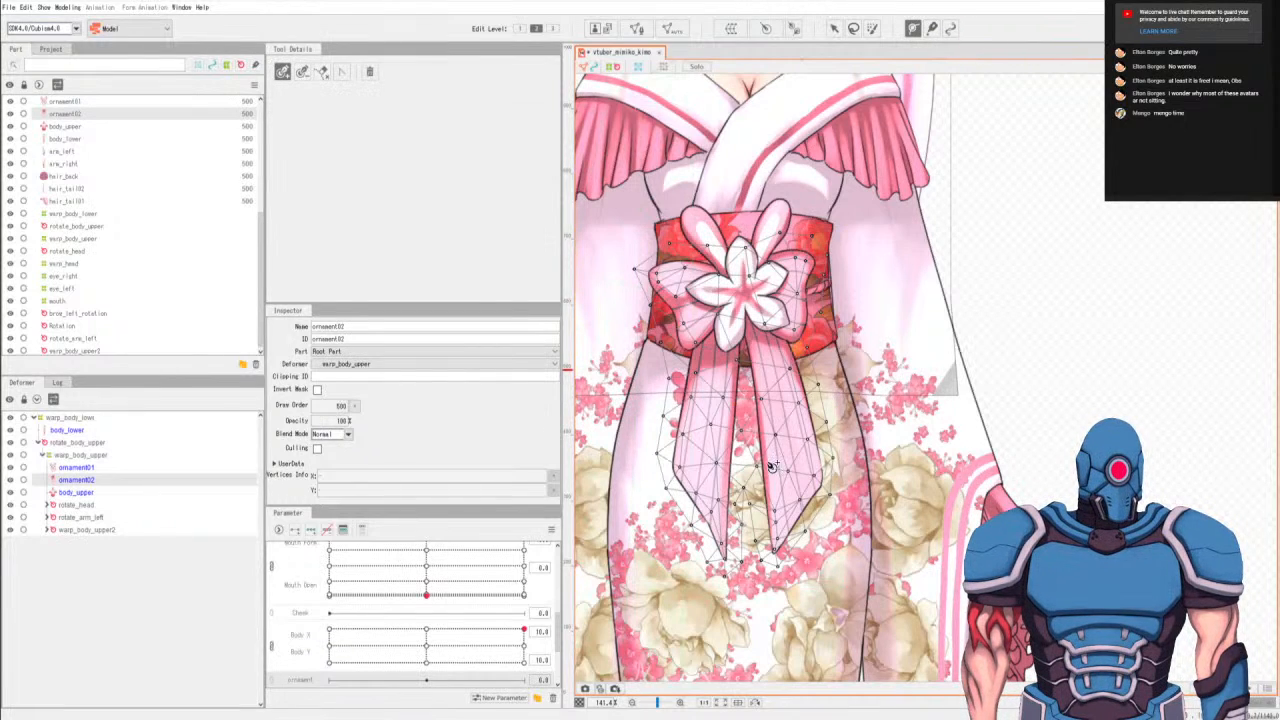
click(709, 546)
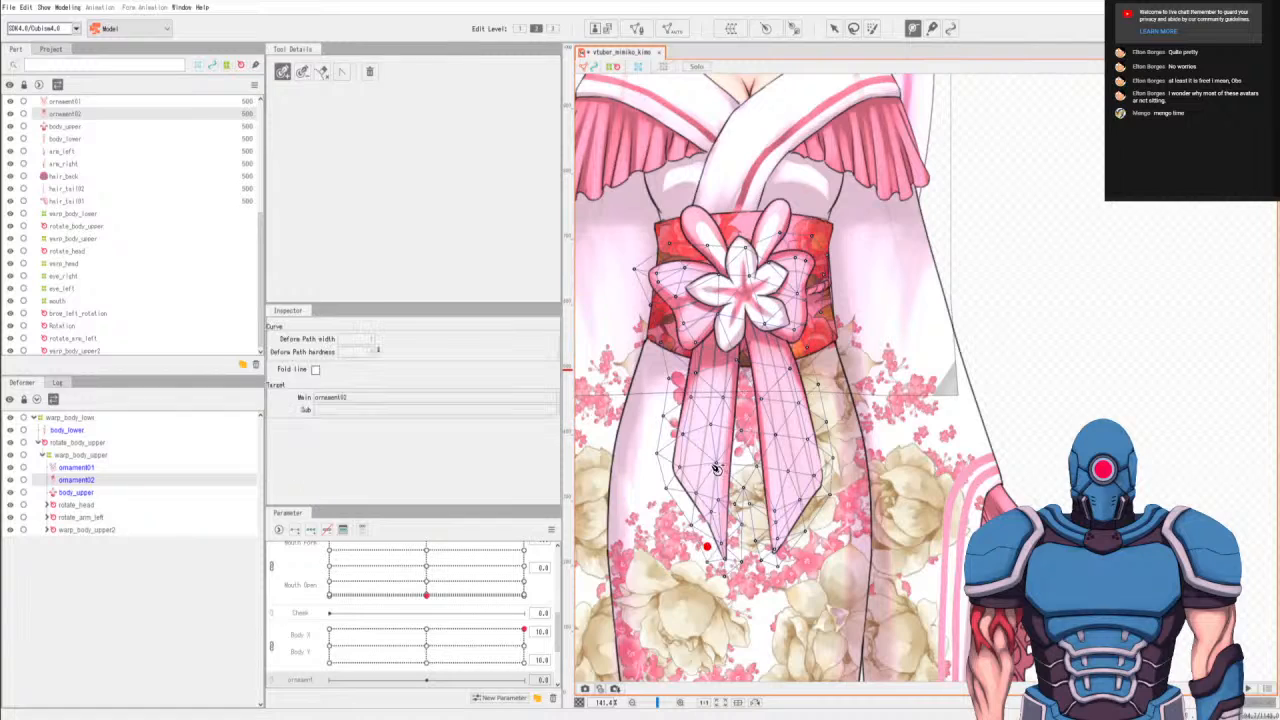
click(707, 462)
click(717, 383)
click(726, 318)
click(743, 276)
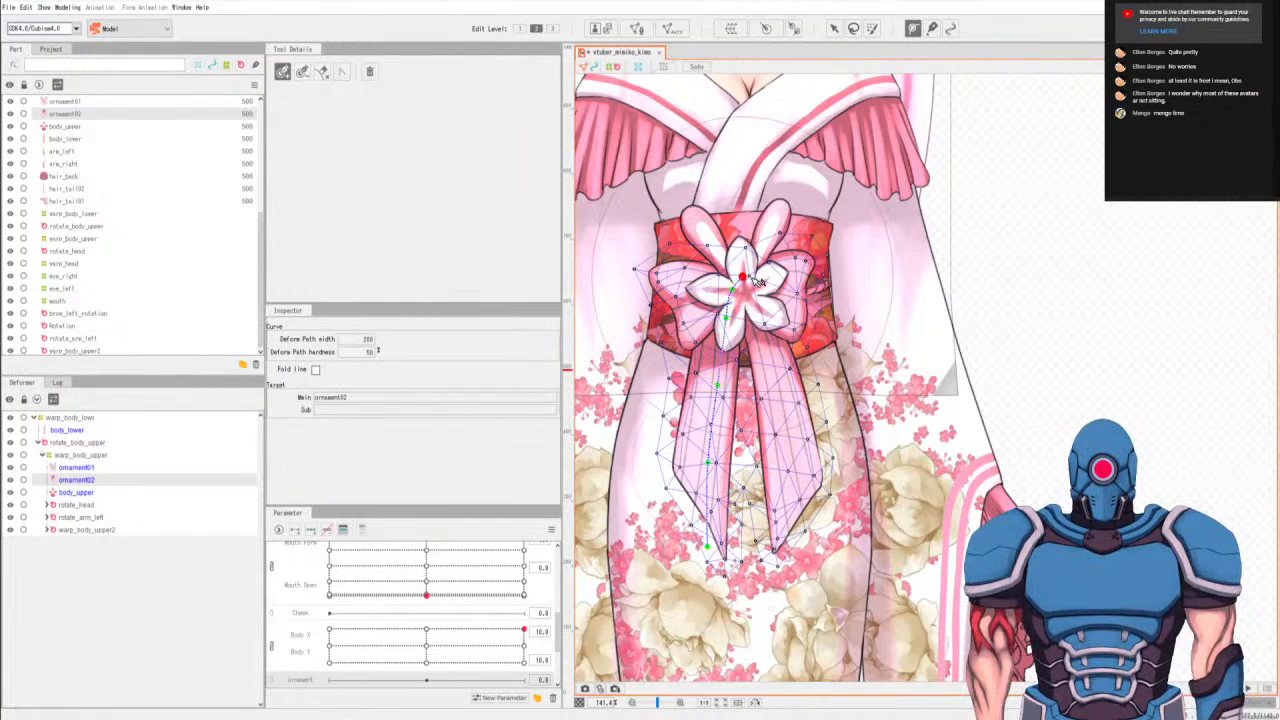
click(754, 290)
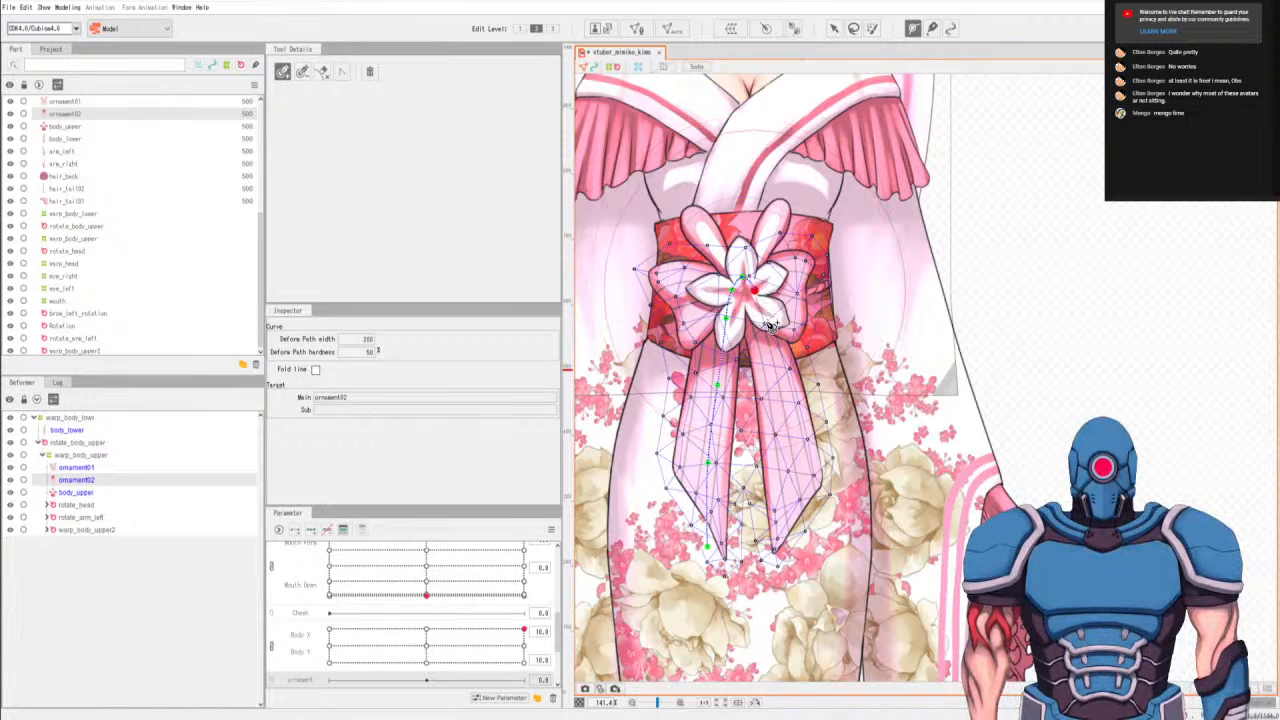
click(762, 318)
click(771, 387)
click(780, 466)
click(788, 540)
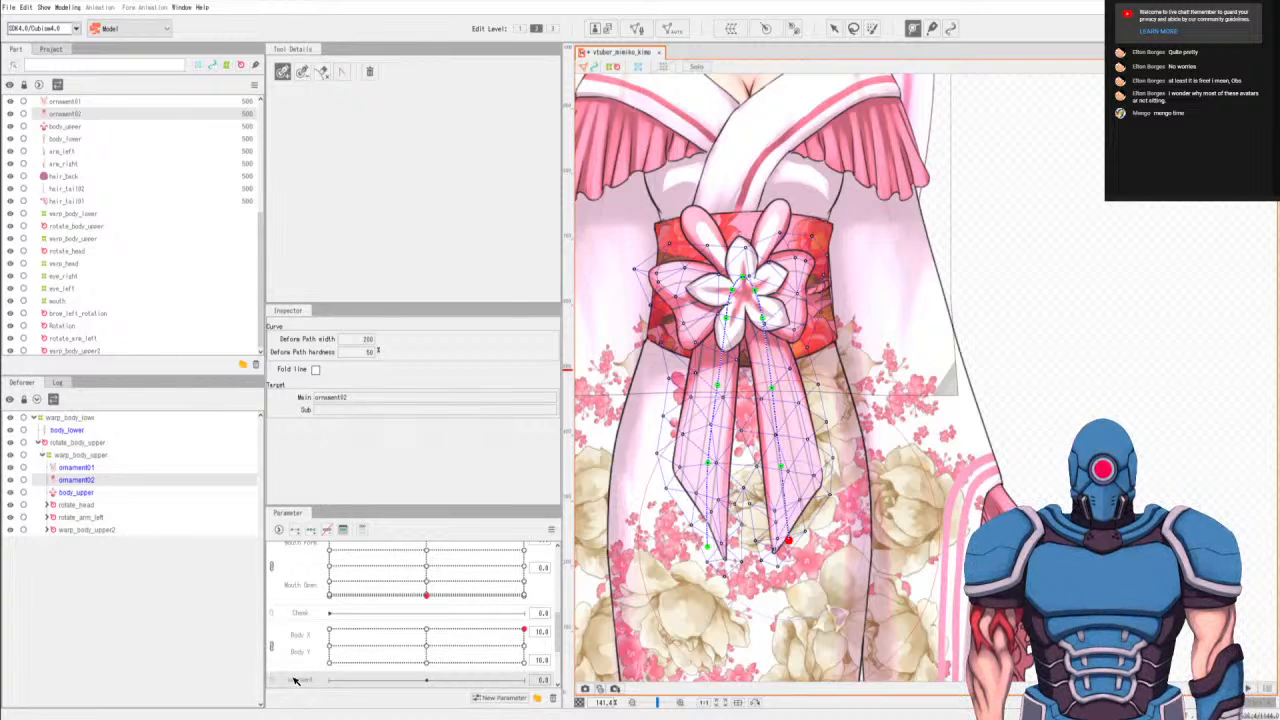
Add three keyforms for ornament02 on the ornament parameter, test the right tip's path point, and set the parameter to its minimum.
click(310, 531)
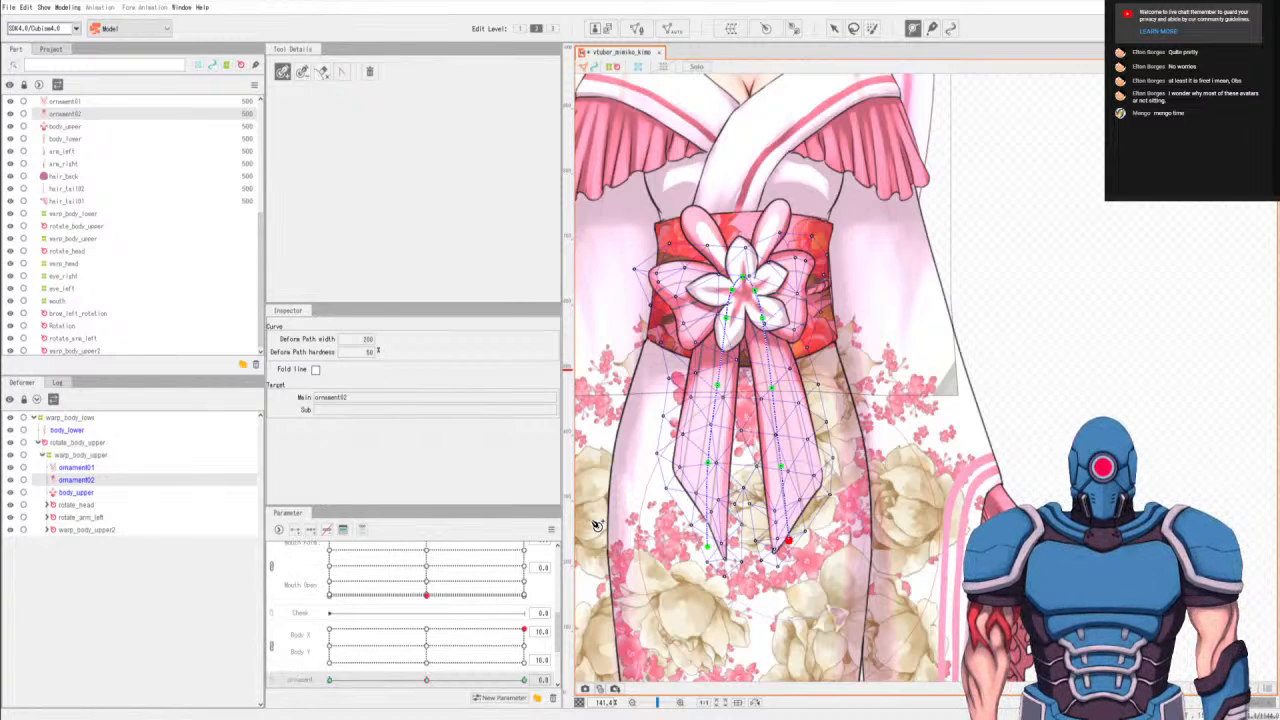
key(v)
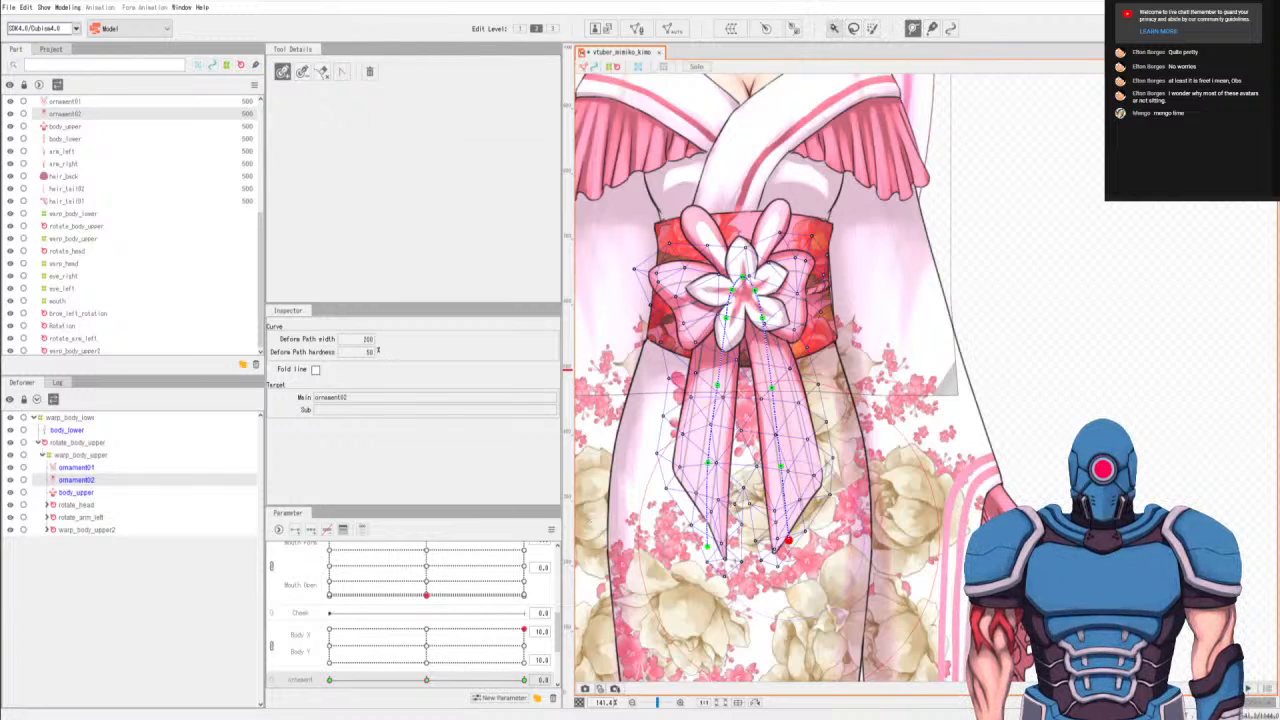
drag(790, 541, 765, 538)
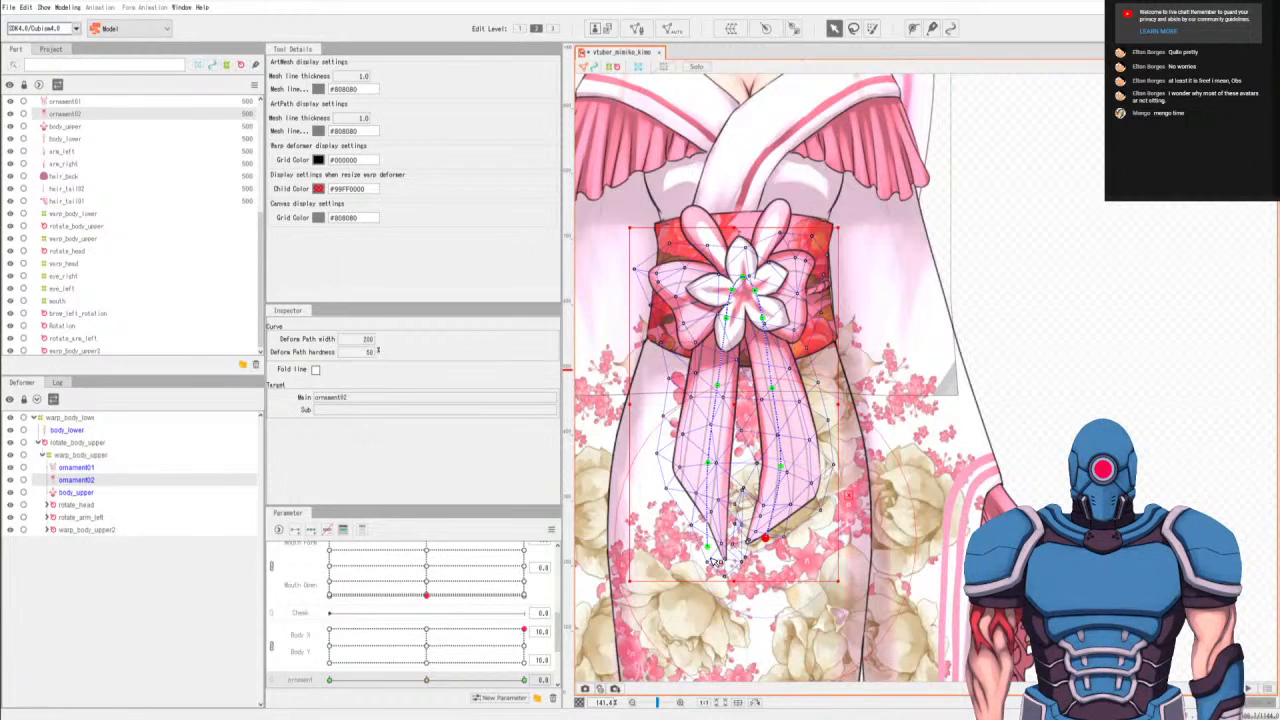
key(ctrl+z)
click(330, 680)
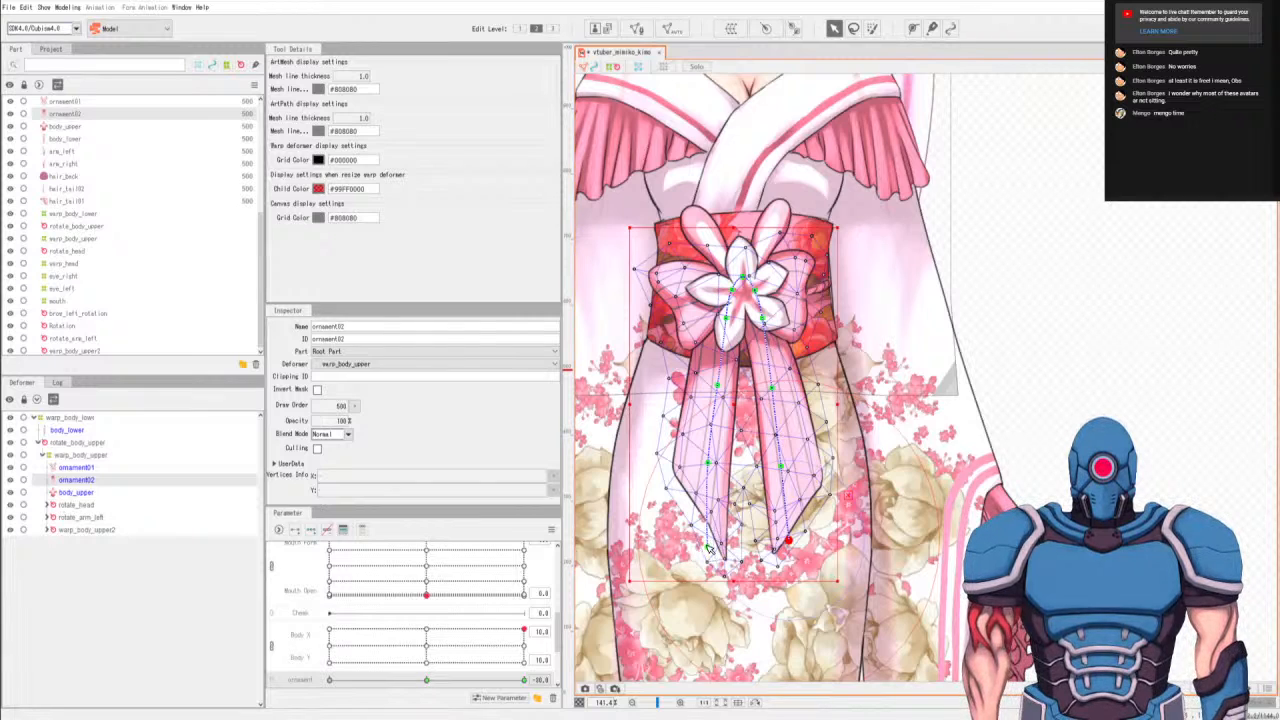
drag(708, 547, 669, 538)
drag(706, 465, 690, 459)
drag(718, 387, 714, 388)
key(ctrl+z)
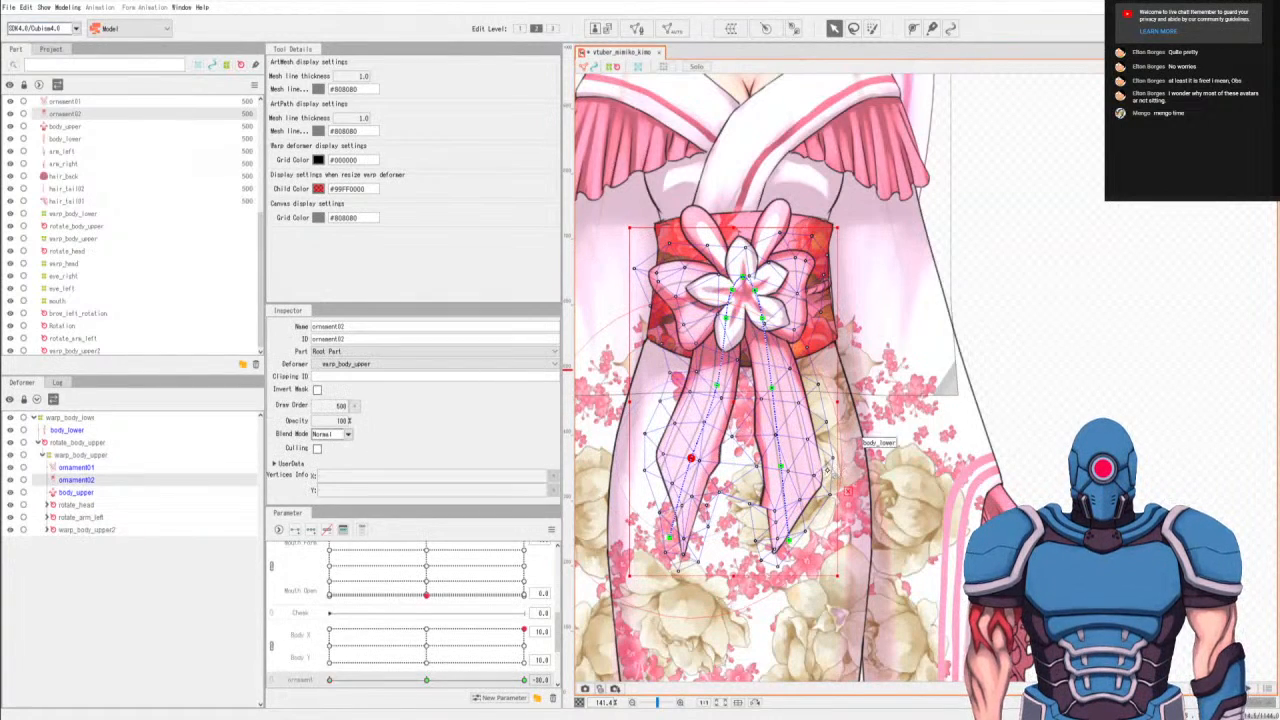
key(ctrl+z)
drag(790, 541, 767, 545)
key(ctrl+z)
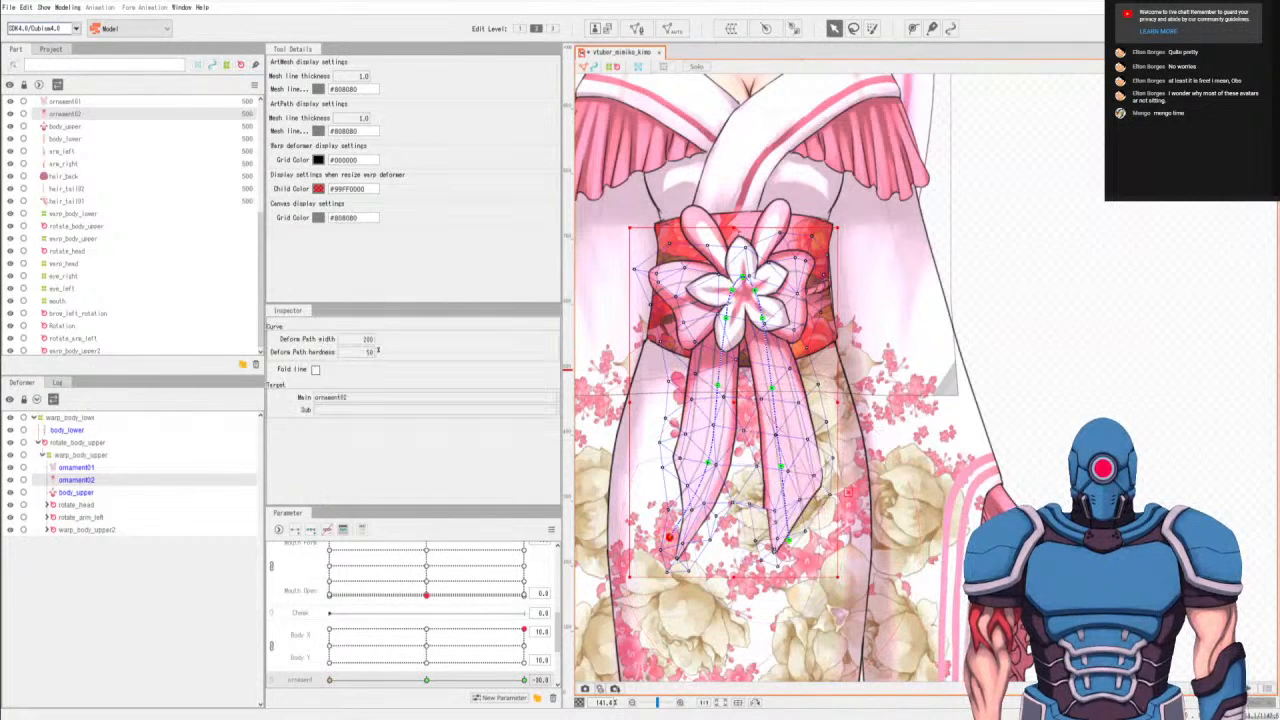
key(ctrl+z)
At the ornament parameter's minimum keyform, shift the left ribbon's tip path point slightly to the left.
drag(707, 546, 694, 541)
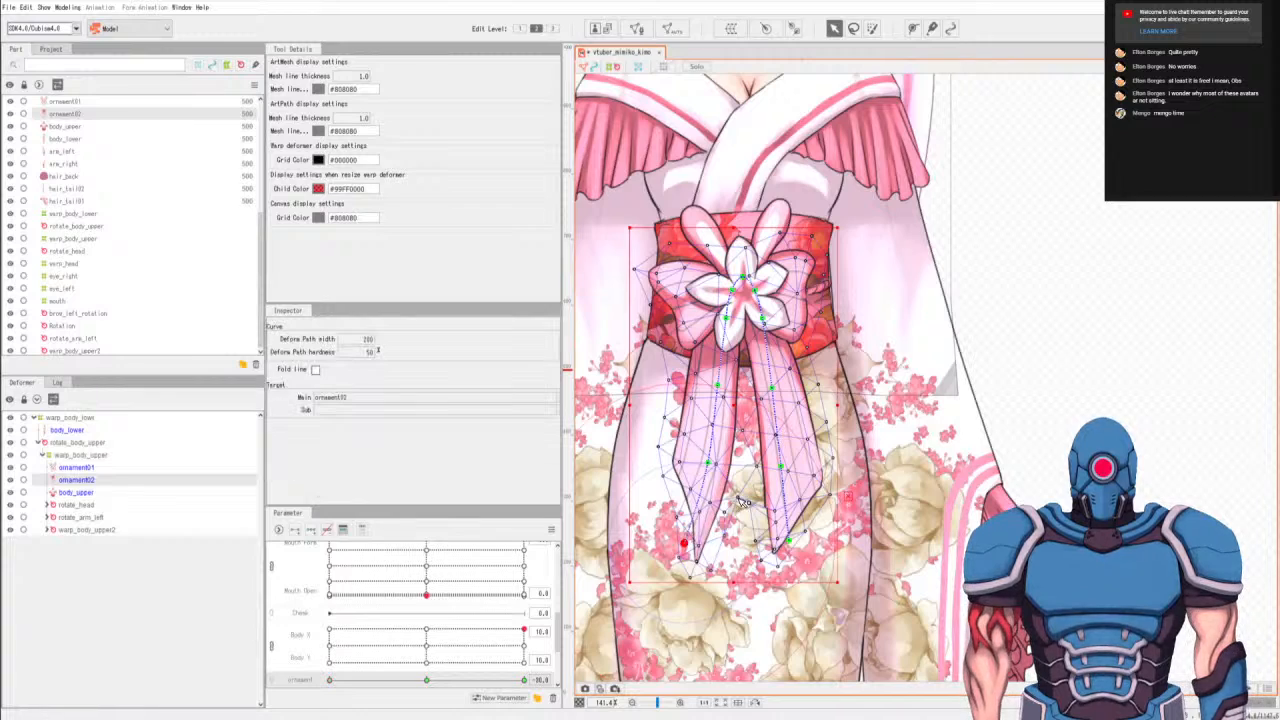
Try swinging the right ribbon's tip and middle path points to the left, adjusting a mesh vertex between the ribbons.
click(790, 541)
drag(790, 541, 769, 549)
drag(779, 470, 774, 467)
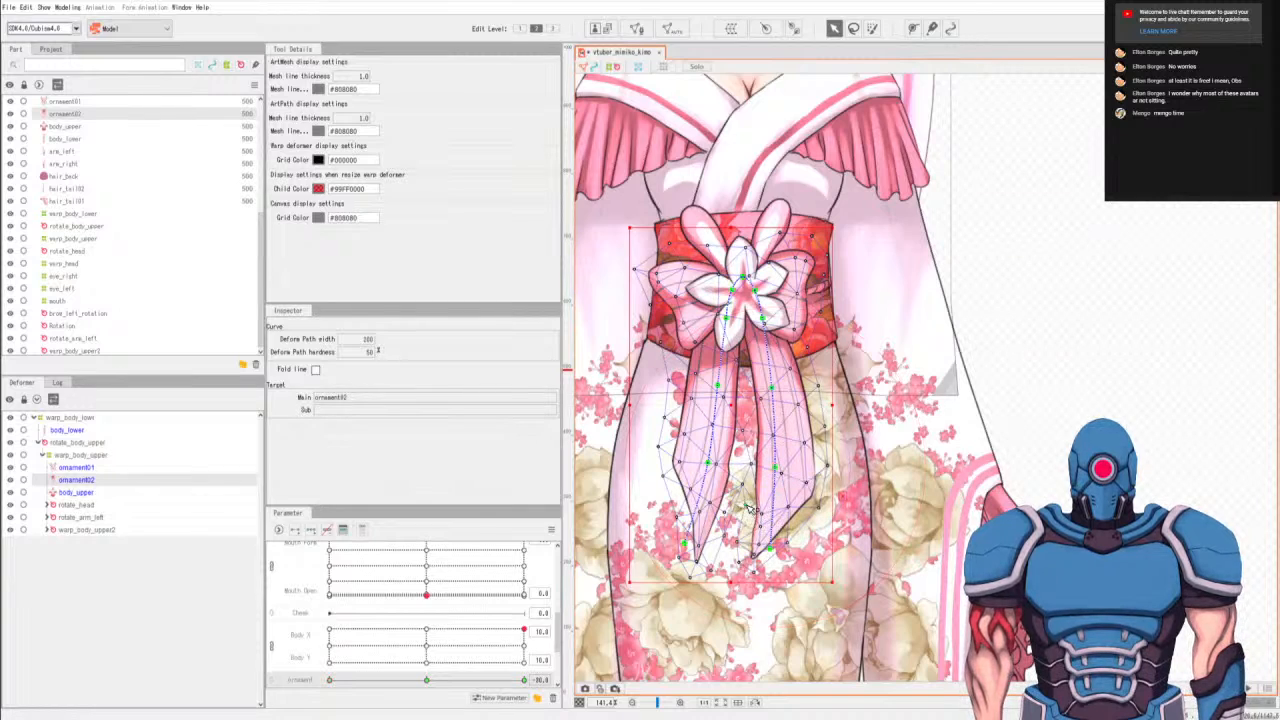
click(746, 506)
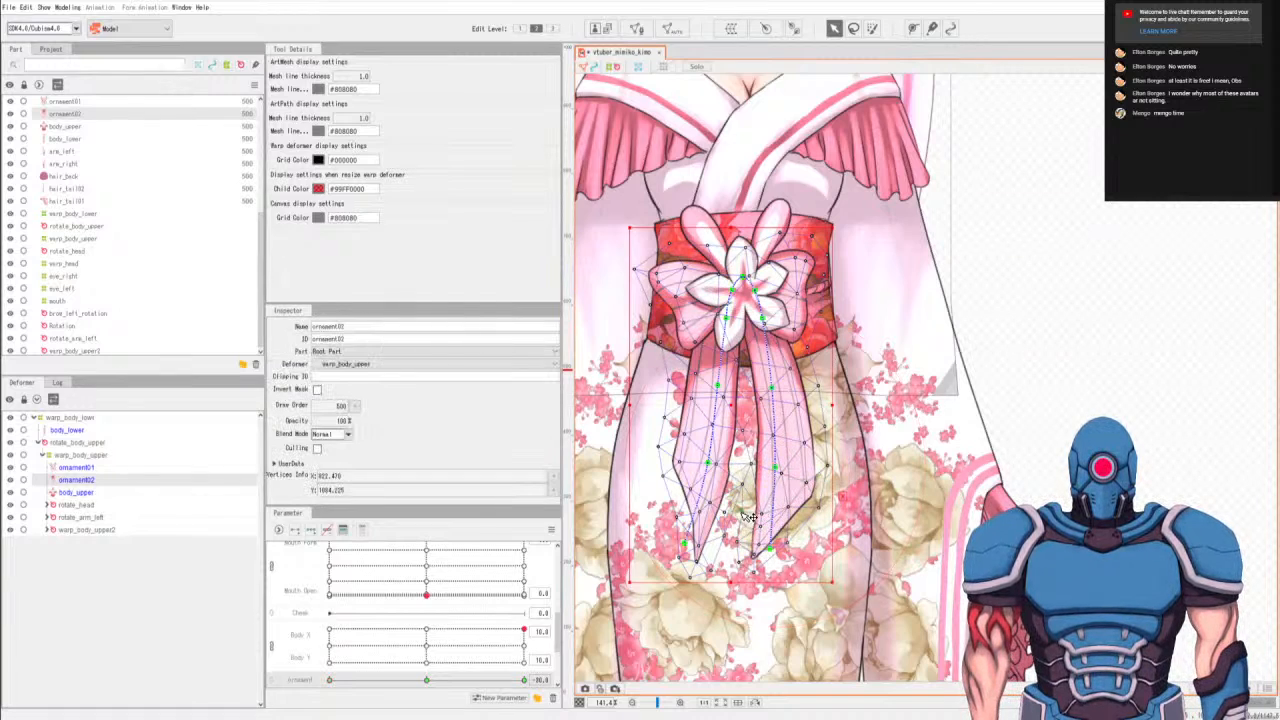
drag(769, 552, 760, 551)
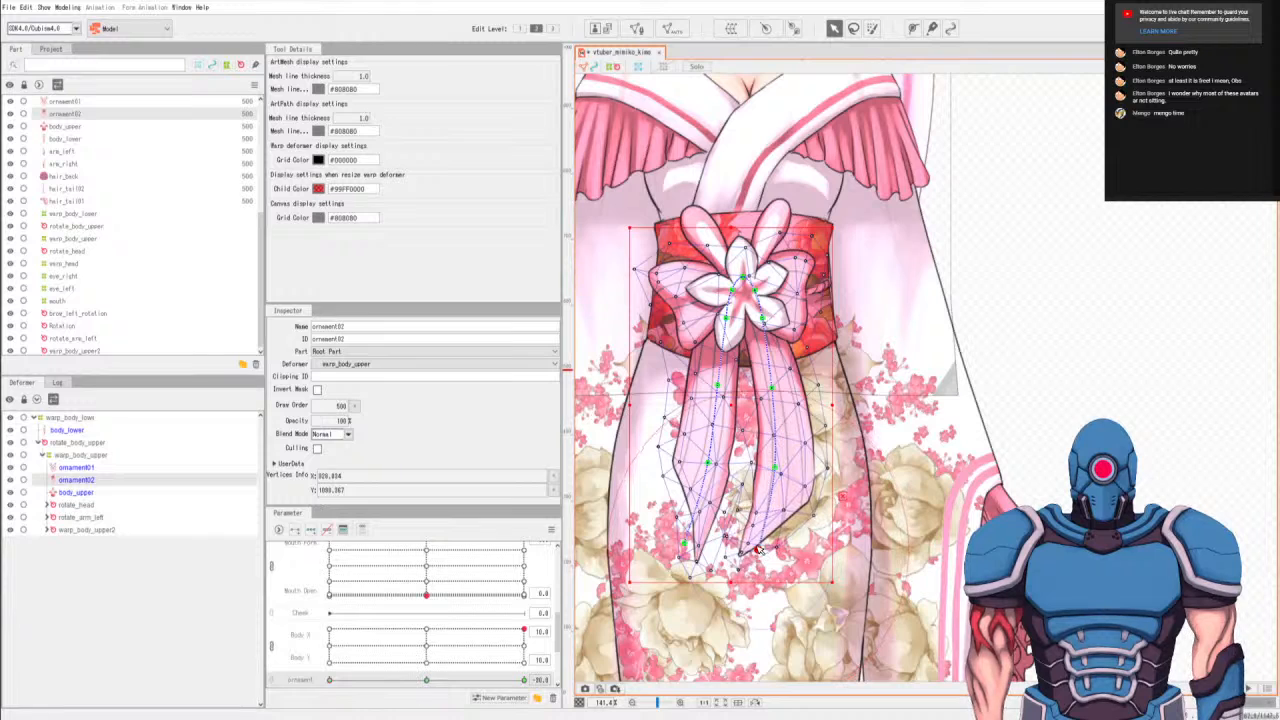
click(758, 549)
Try moving the upper path points of both ribbons and the left ribbon's middle and tip points farther left.
click(703, 465)
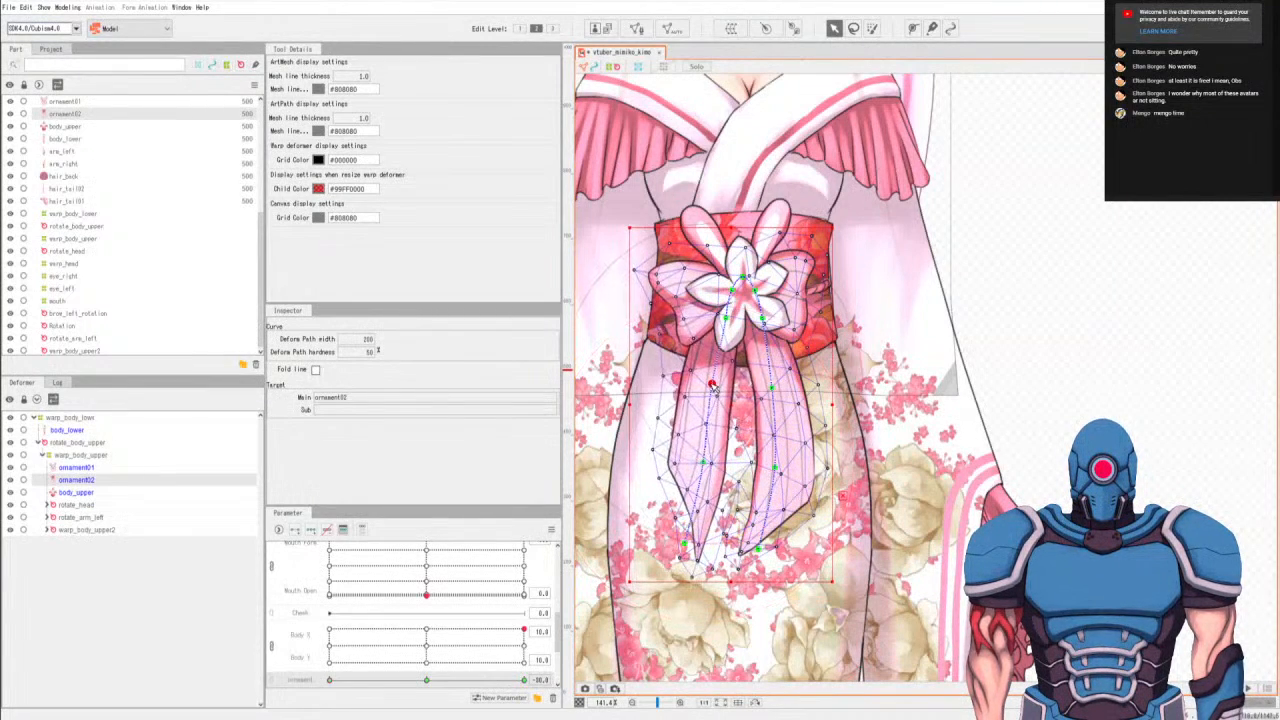
click(764, 393)
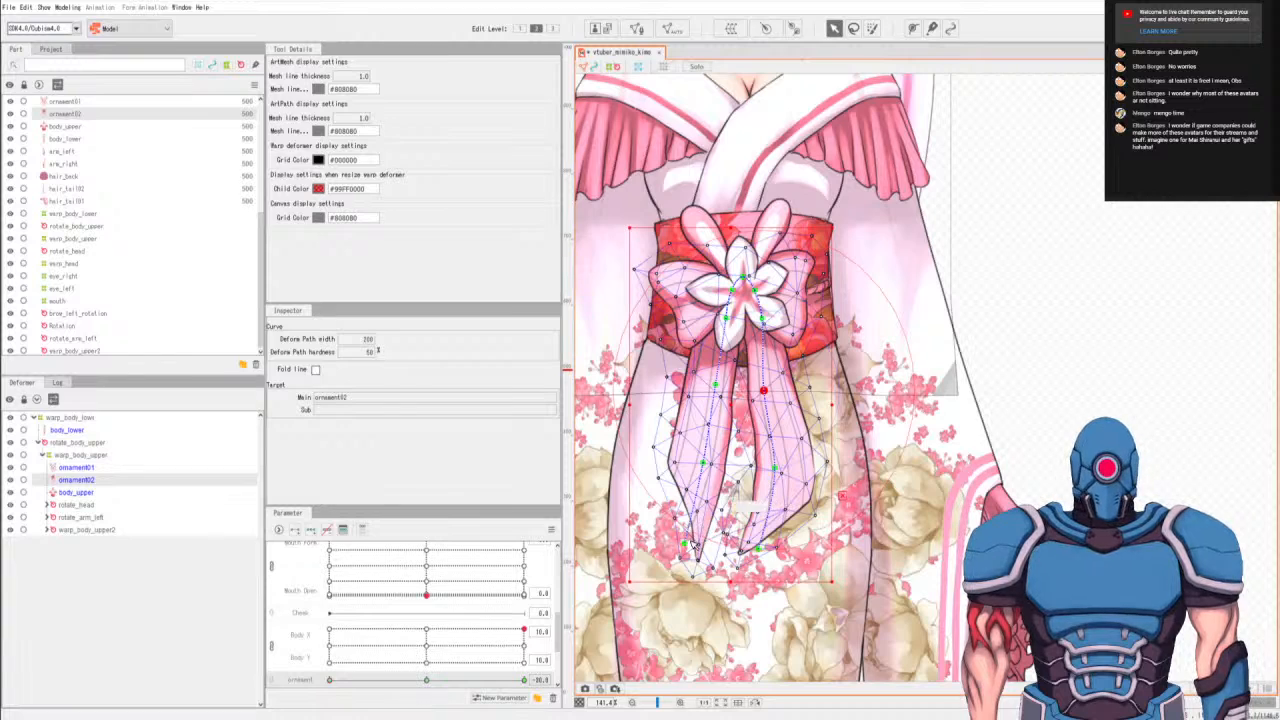
drag(683, 543, 662, 535)
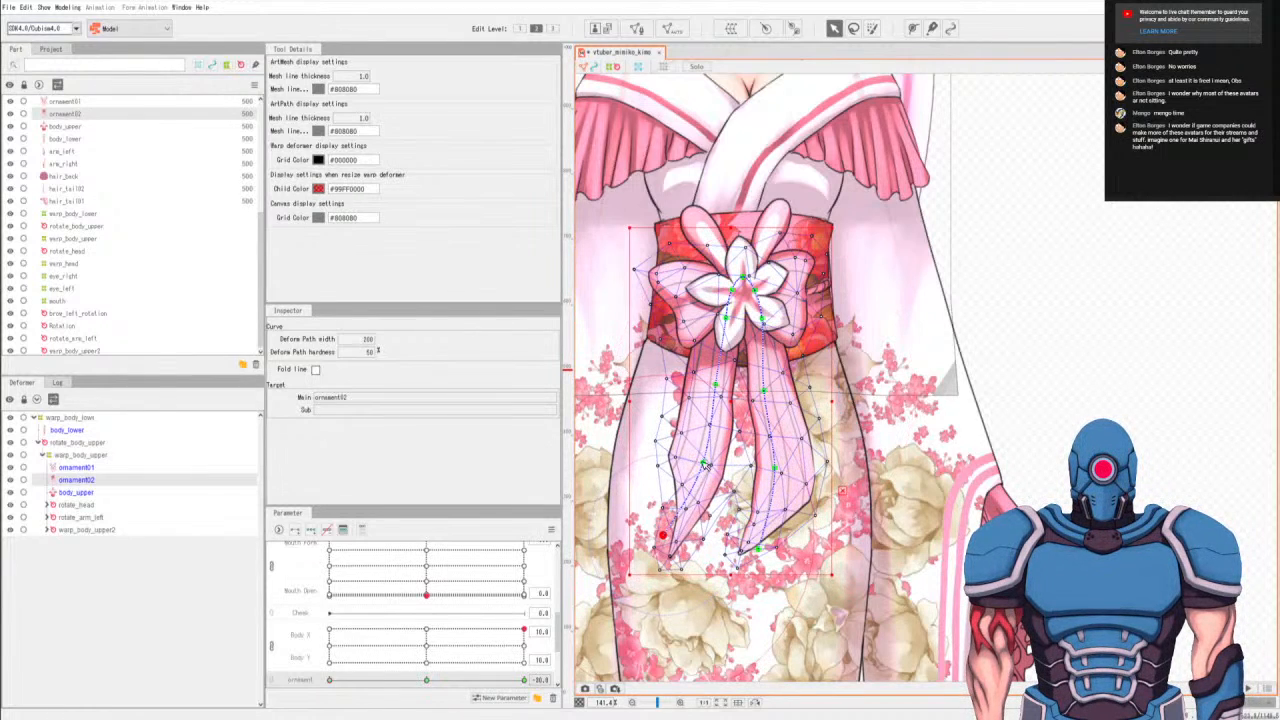
drag(700, 463, 697, 464)
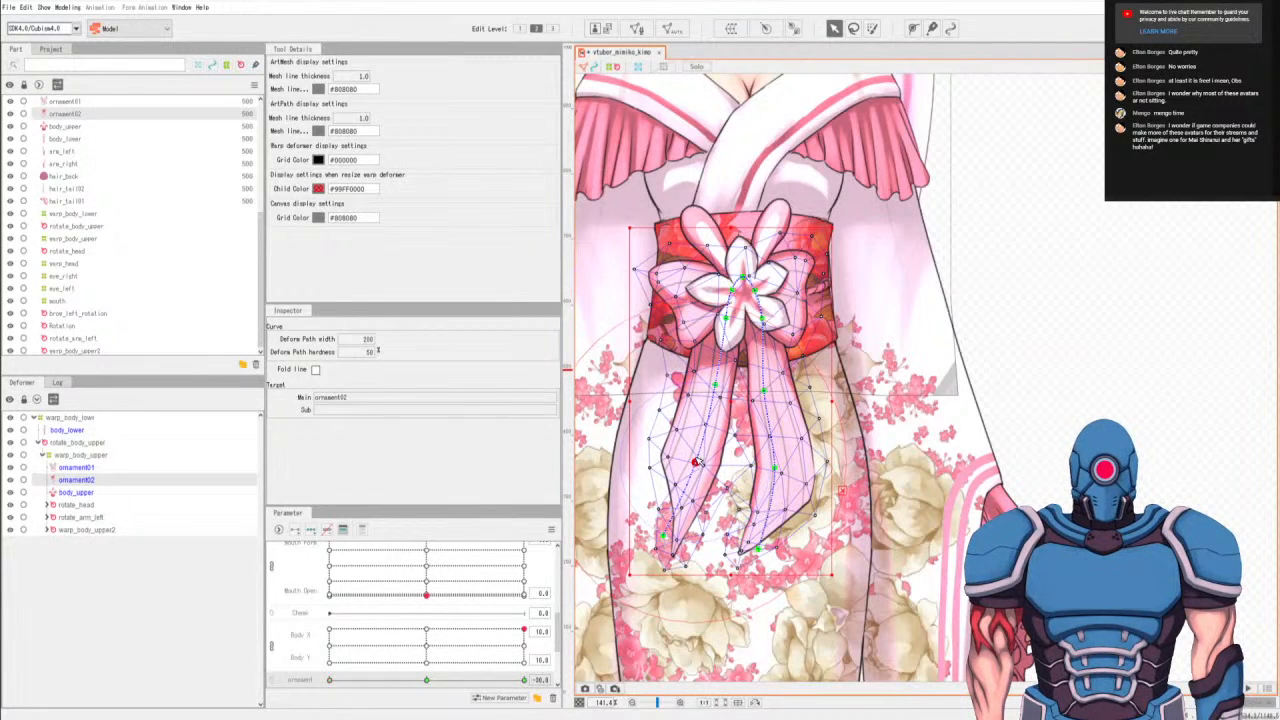
Try bending the right ribbon's tip and middle path points farther left while adjusting the mesh vertices along its inner side.
drag(758, 550, 748, 552)
click(740, 511)
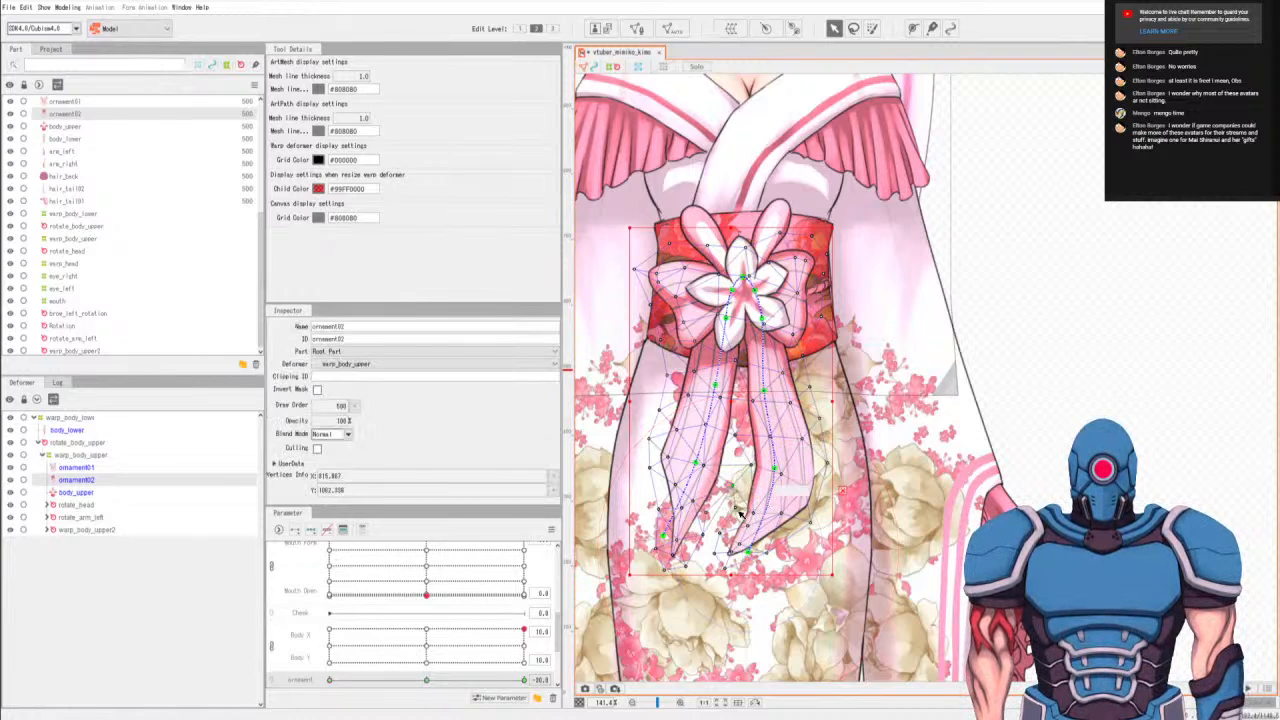
click(766, 473)
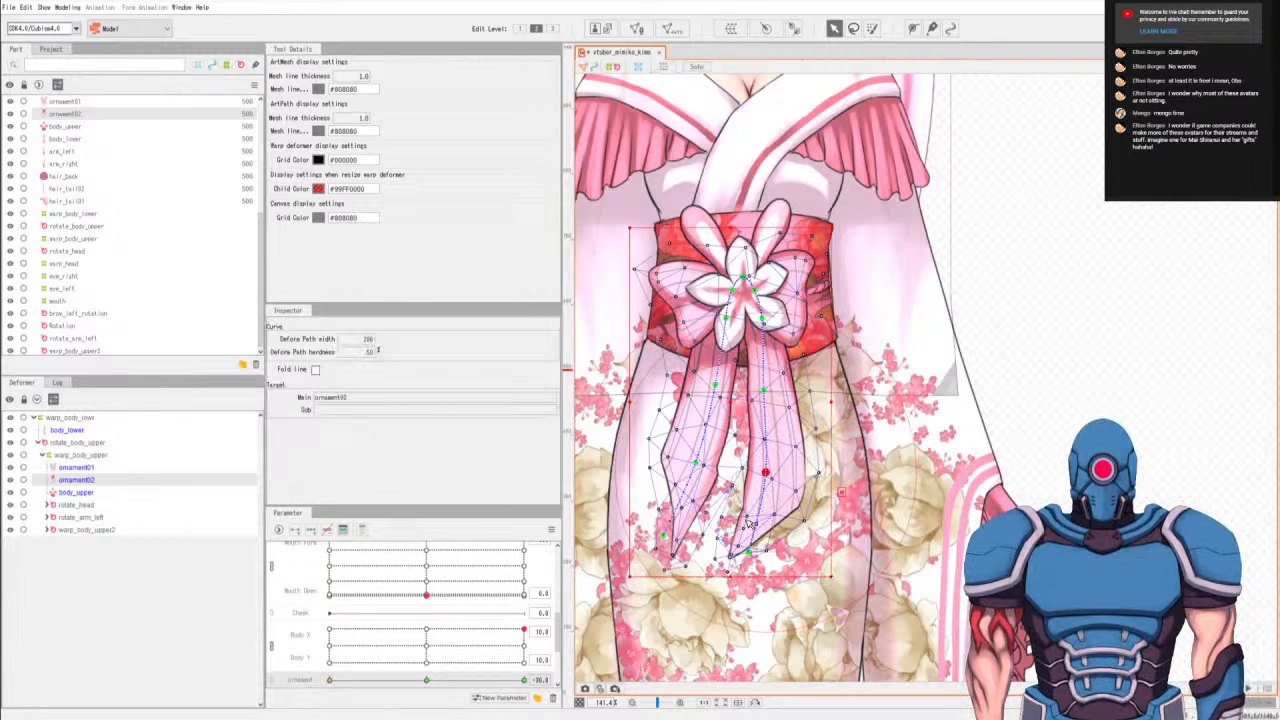
click(741, 511)
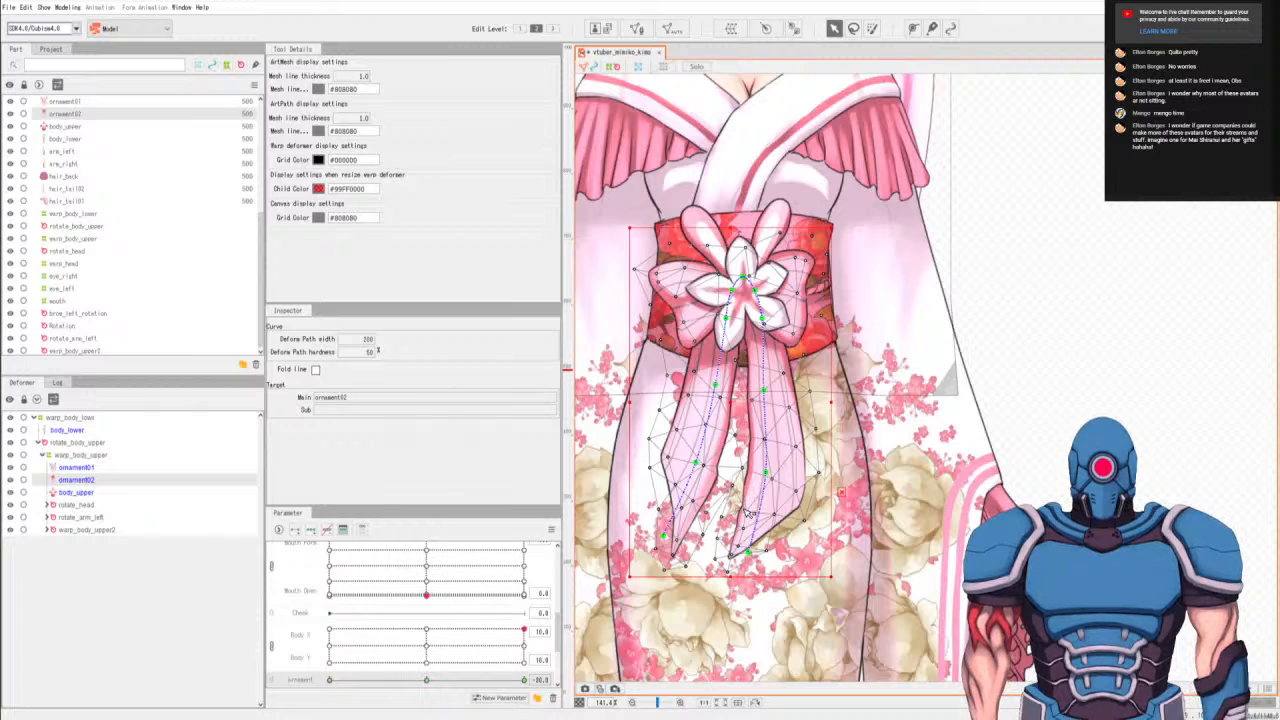
drag(748, 551, 738, 553)
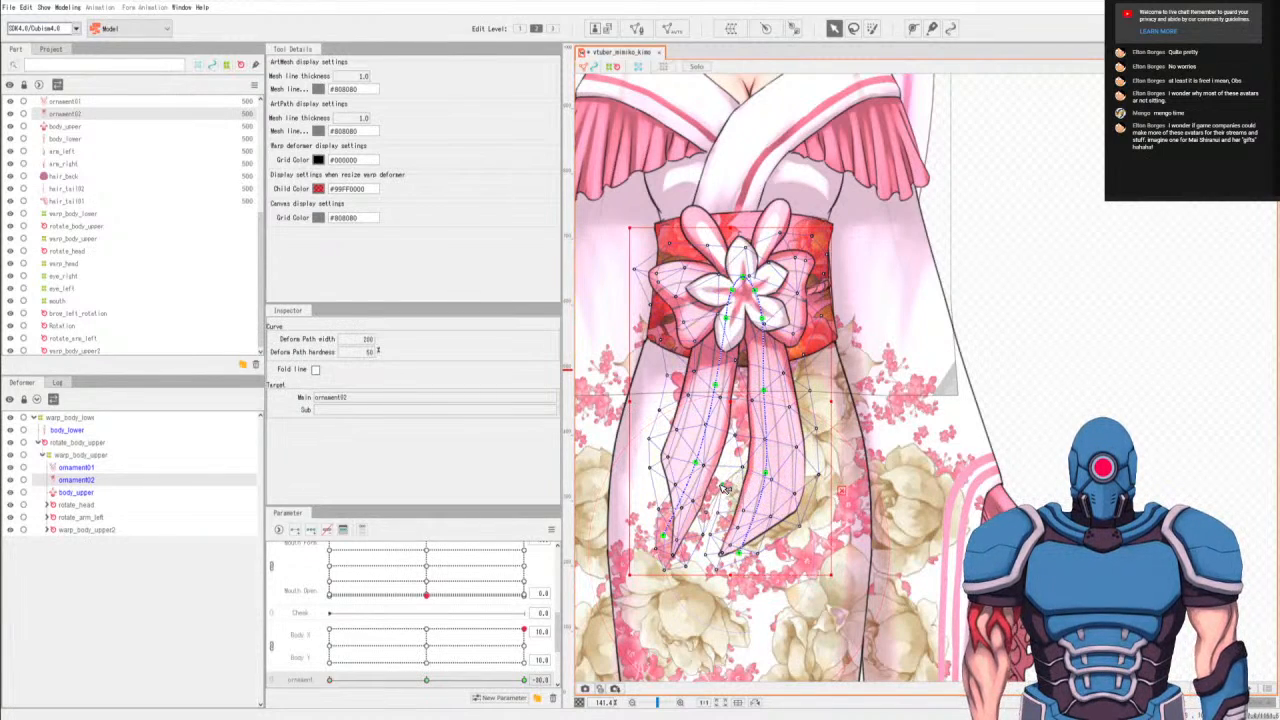
click(727, 488)
drag(766, 472, 757, 471)
Try refining the left ribbon's curve by shifting its tip path point and readjusting its middle point.
drag(738, 553, 656, 530)
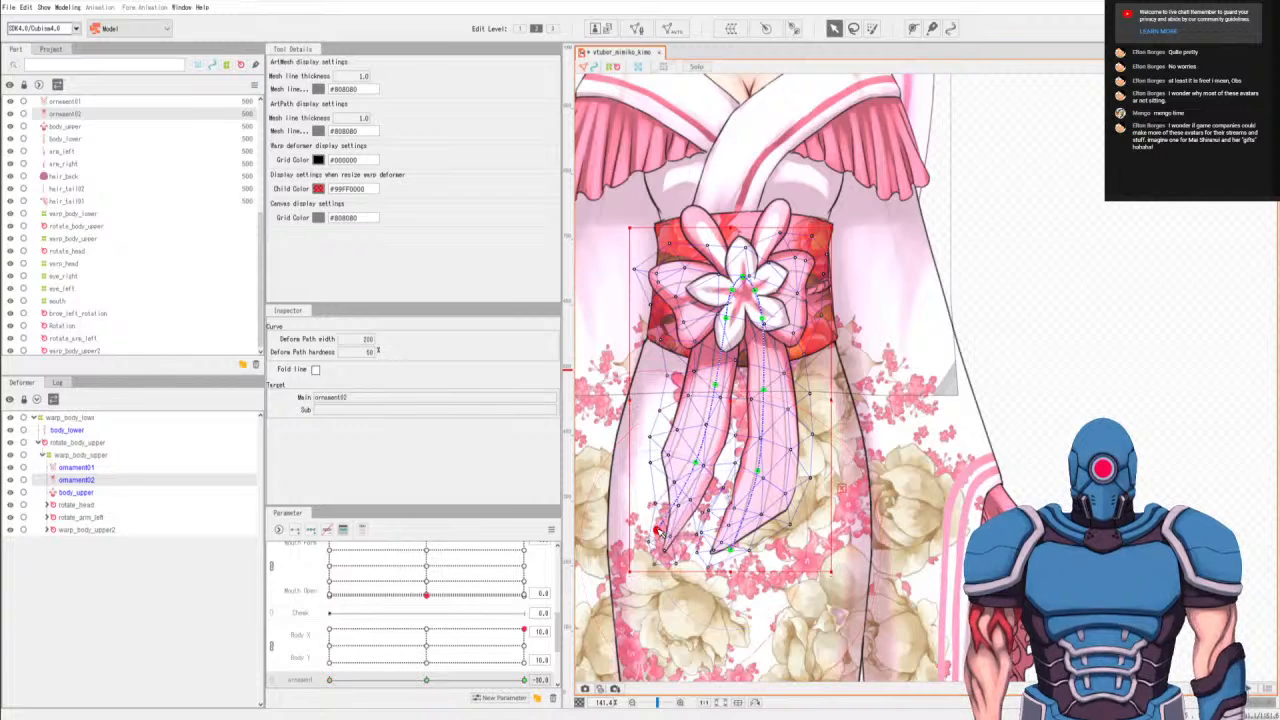
click(696, 463)
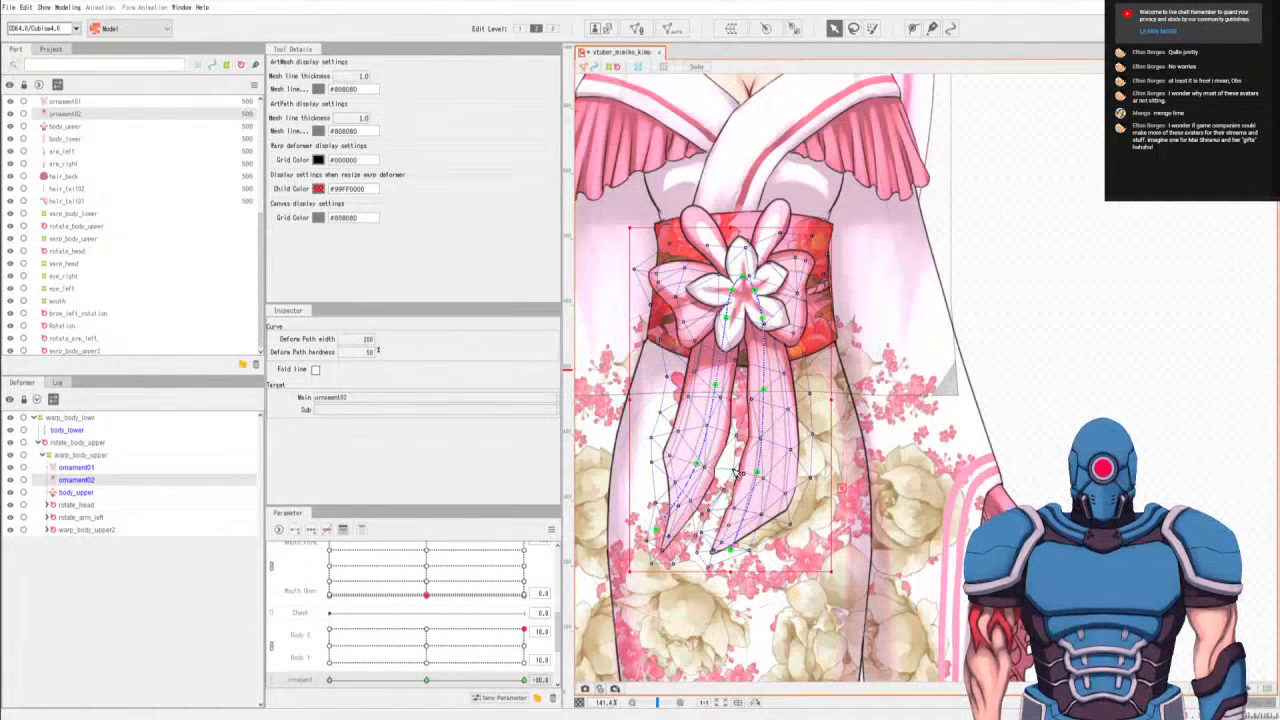
drag(708, 470, 696, 463)
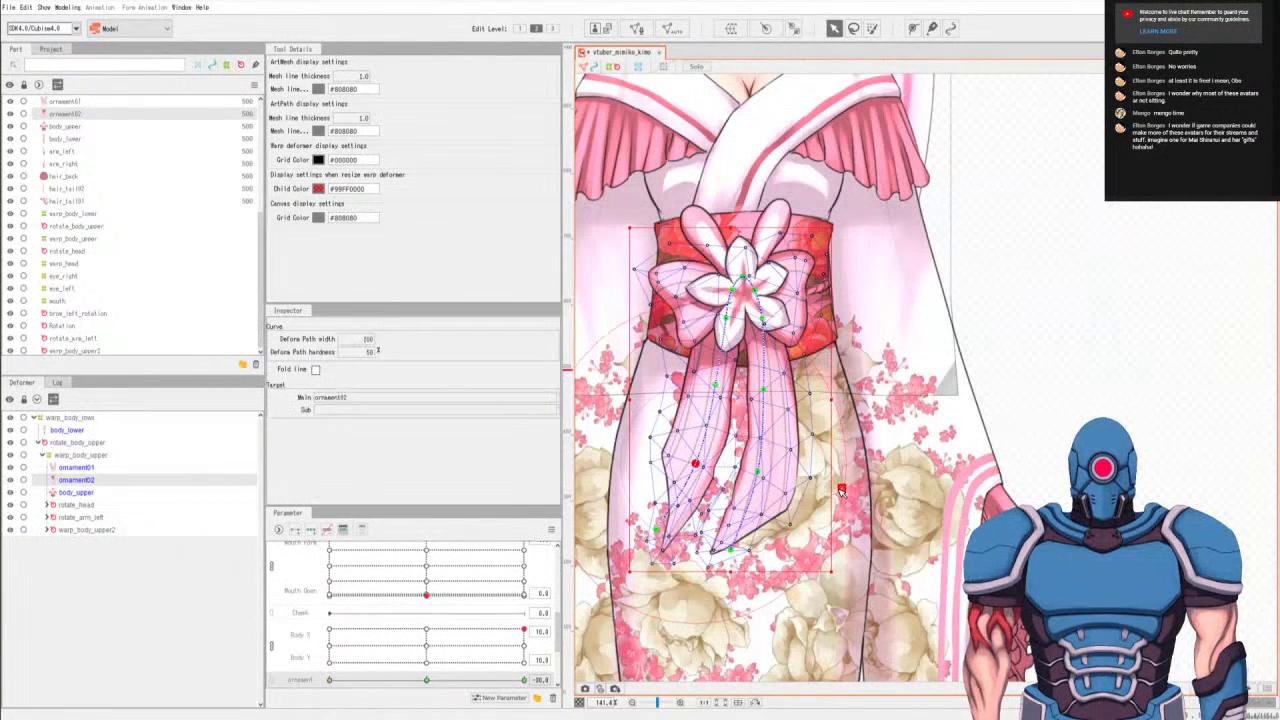
Try nudging the left ribbon's middle path point and repositioning individual mesh vertices between the ribbons and inside the right ribbon.
scroll(838, 485, up, 5)
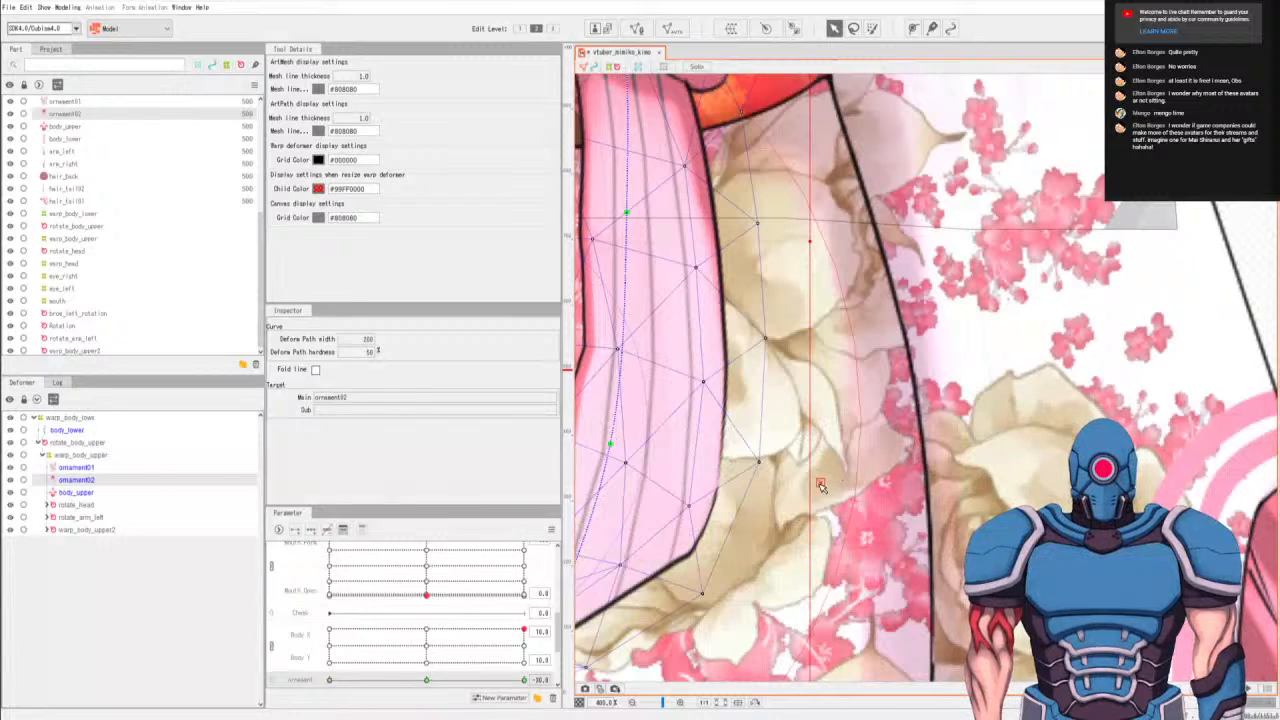
scroll(820, 485, down, 2)
drag(636, 450, 630, 450)
click(669, 489)
drag(669, 490, 661, 483)
drag(630, 525, 636, 520)
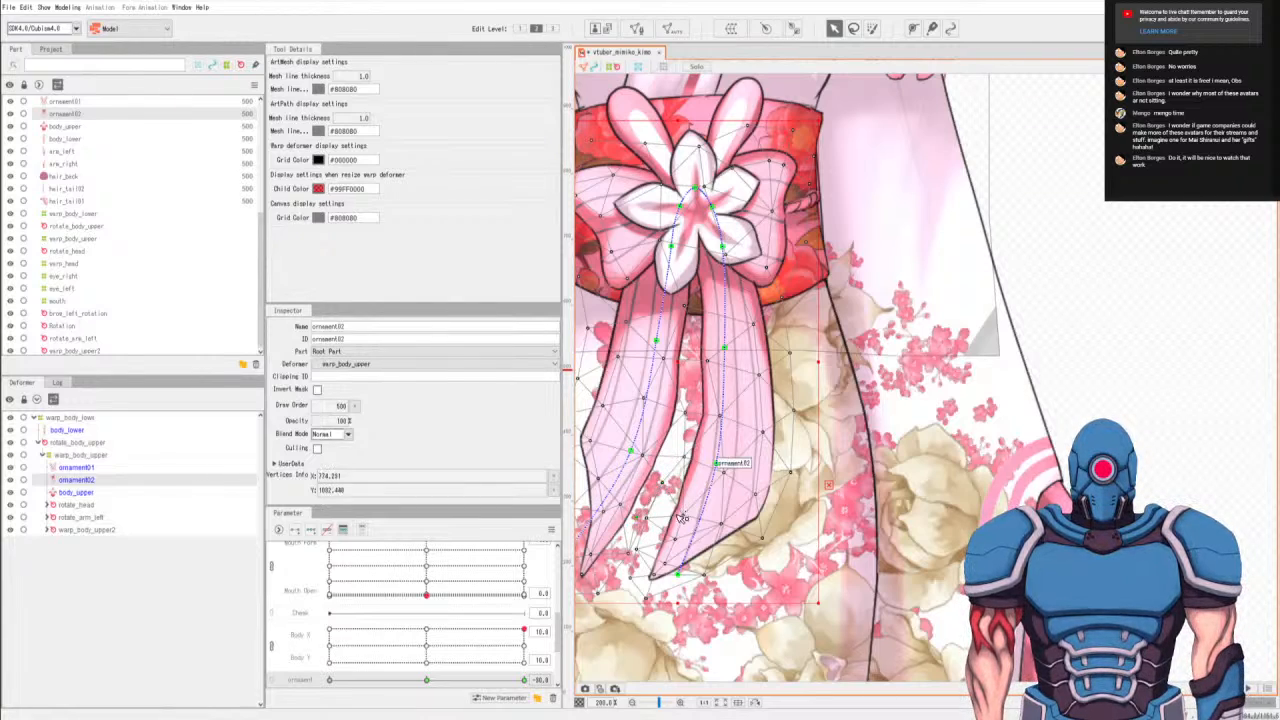
drag(646, 519, 654, 515)
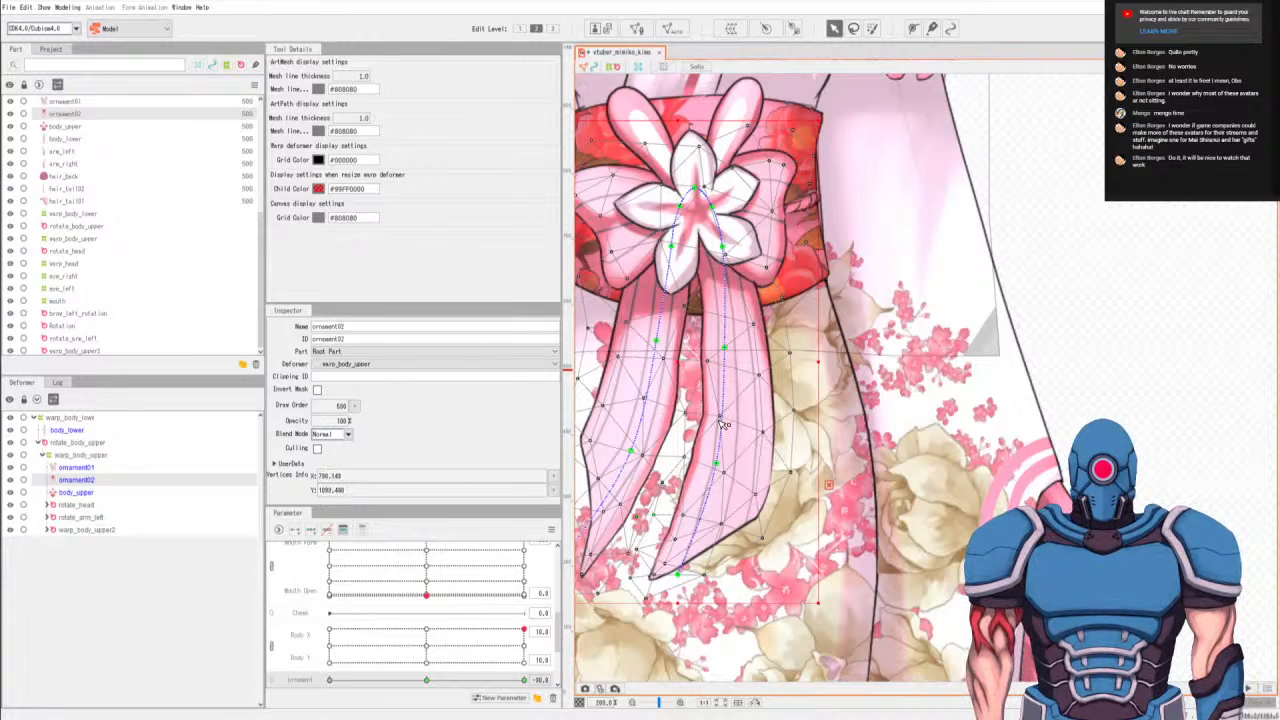
drag(720, 416, 717, 413)
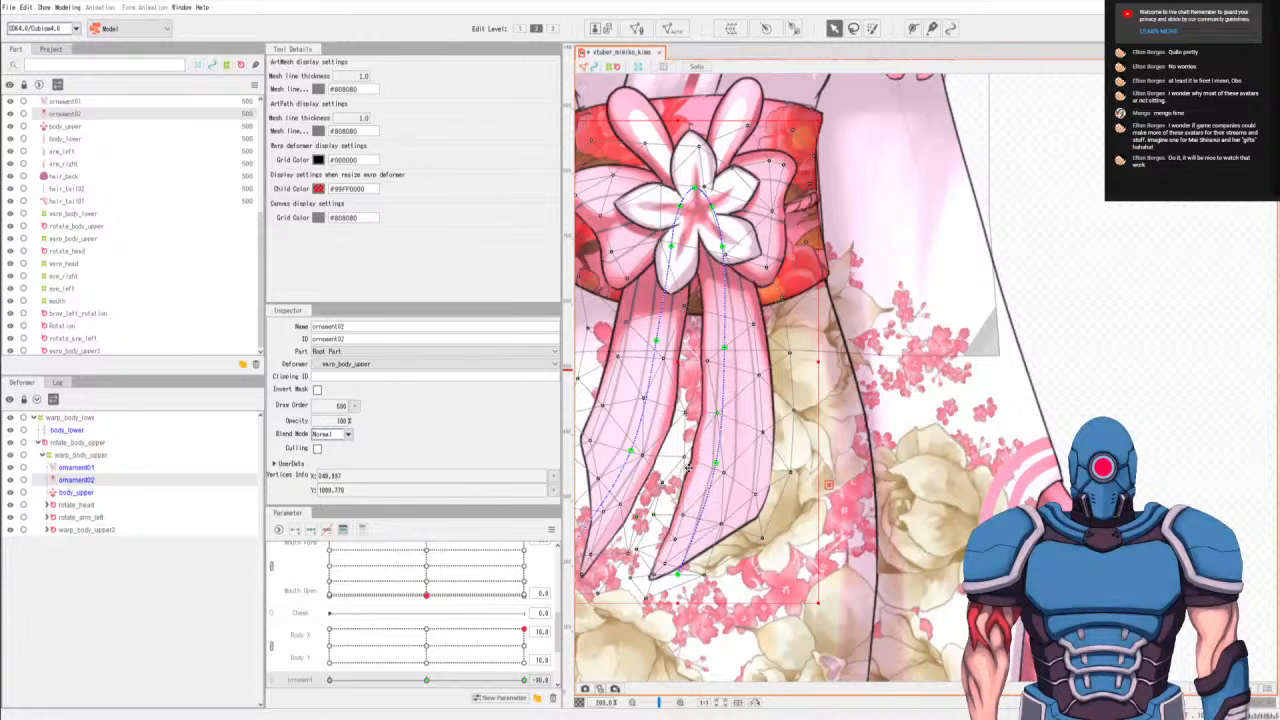
drag(690, 460, 684, 454)
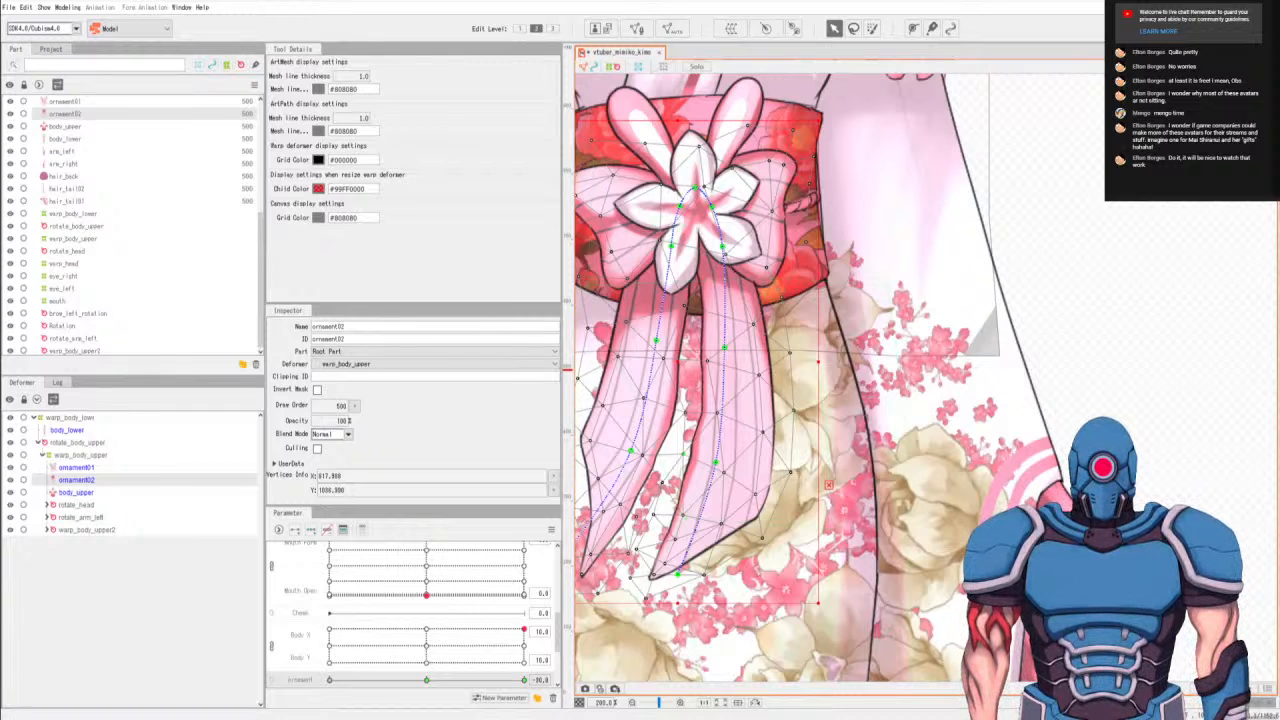
scroll(759, 458, down, 5)
scroll(763, 458, up, 5)
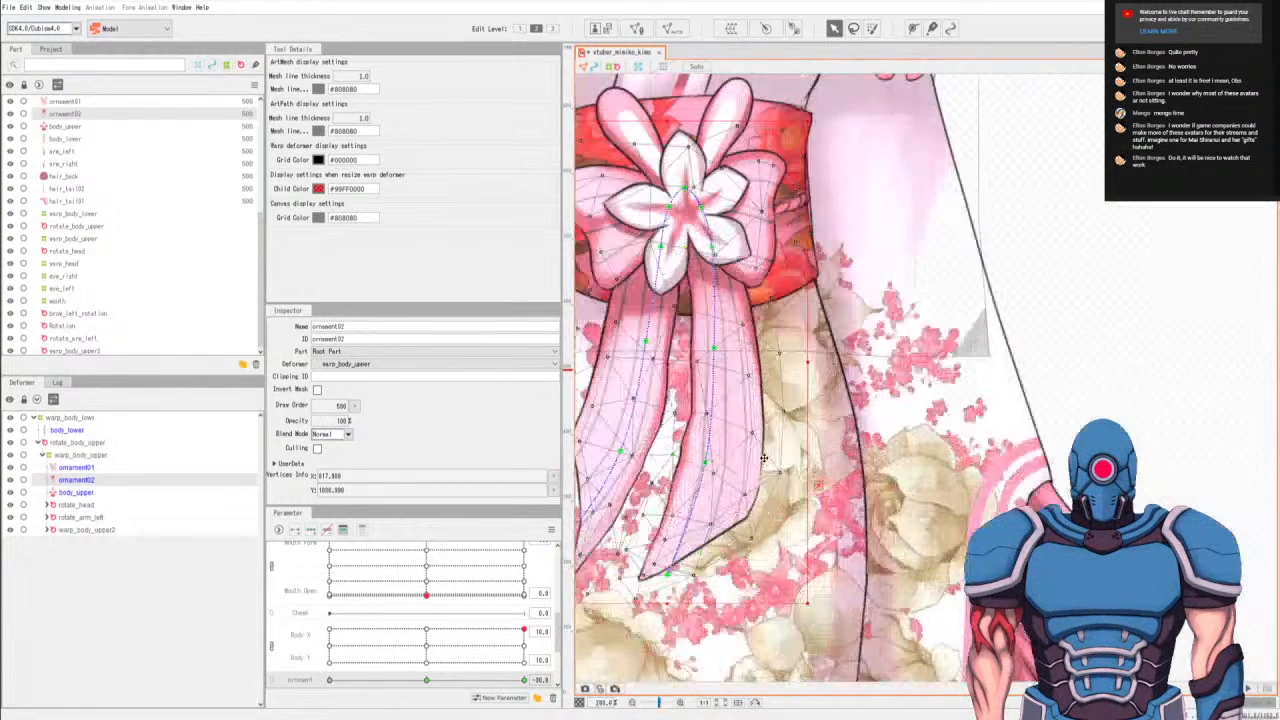
Undo the ribbon path and mesh vertex adjustments back to the left ribbon tip's initial shift.
key(ctrl+z)
key(ctrl+z)
key(ctrl+z)
key(ctrl+z)
key(ctrl+z)
key(ctrl+z)
key(ctrl+z)
key(ctrl+z)
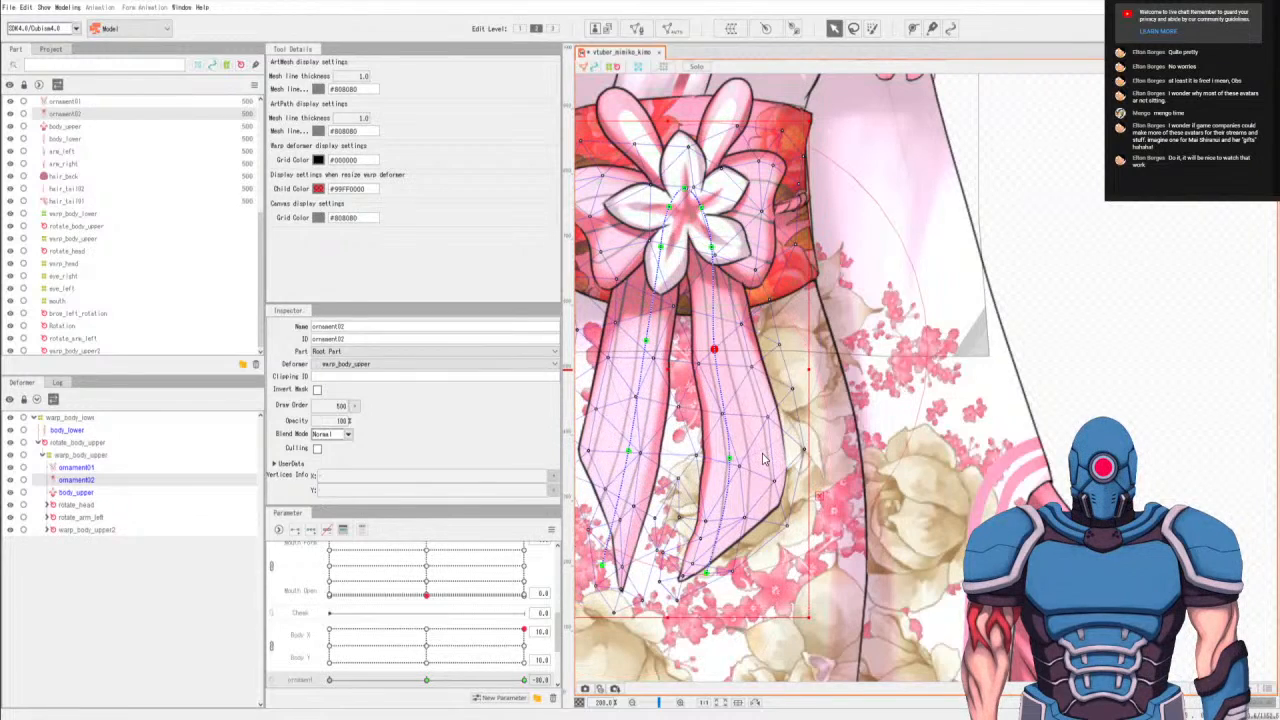
key(ctrl+z)
key(ctrl+z)
key(ctrl+z)
key(ctrl+z)
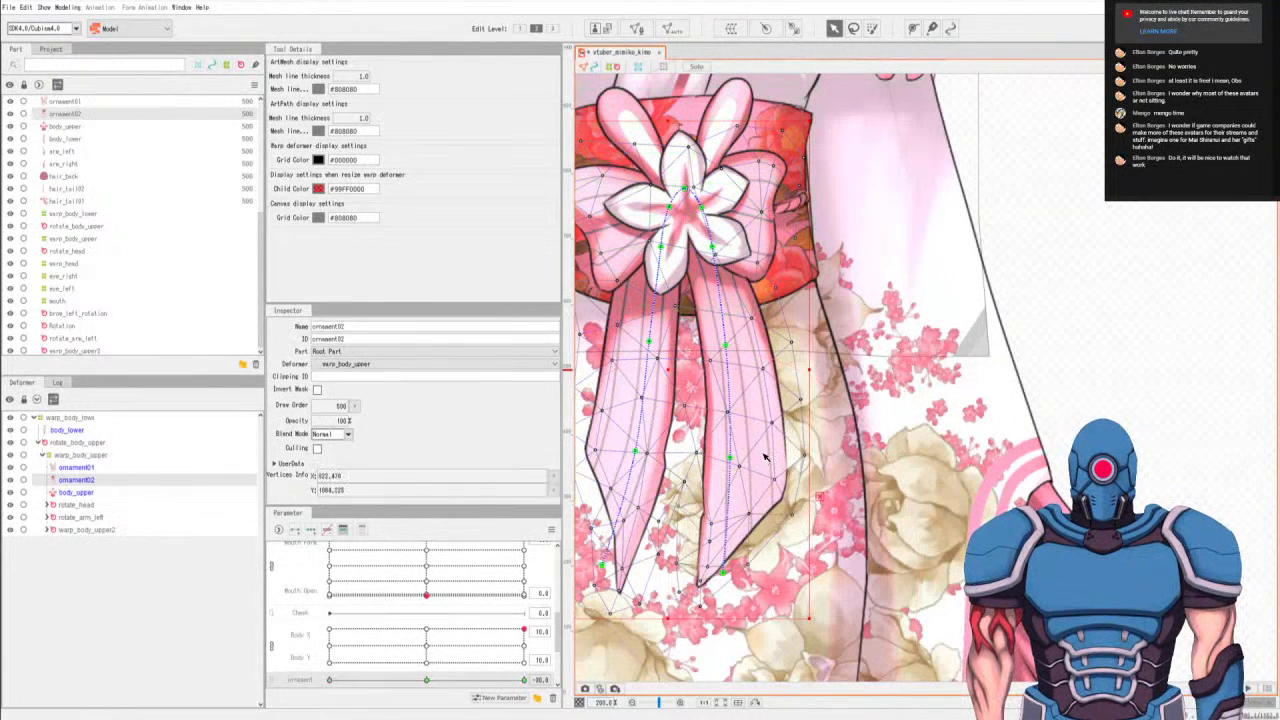
key(ctrl+z)
key(ctrl+z)
key(ctrl+z)
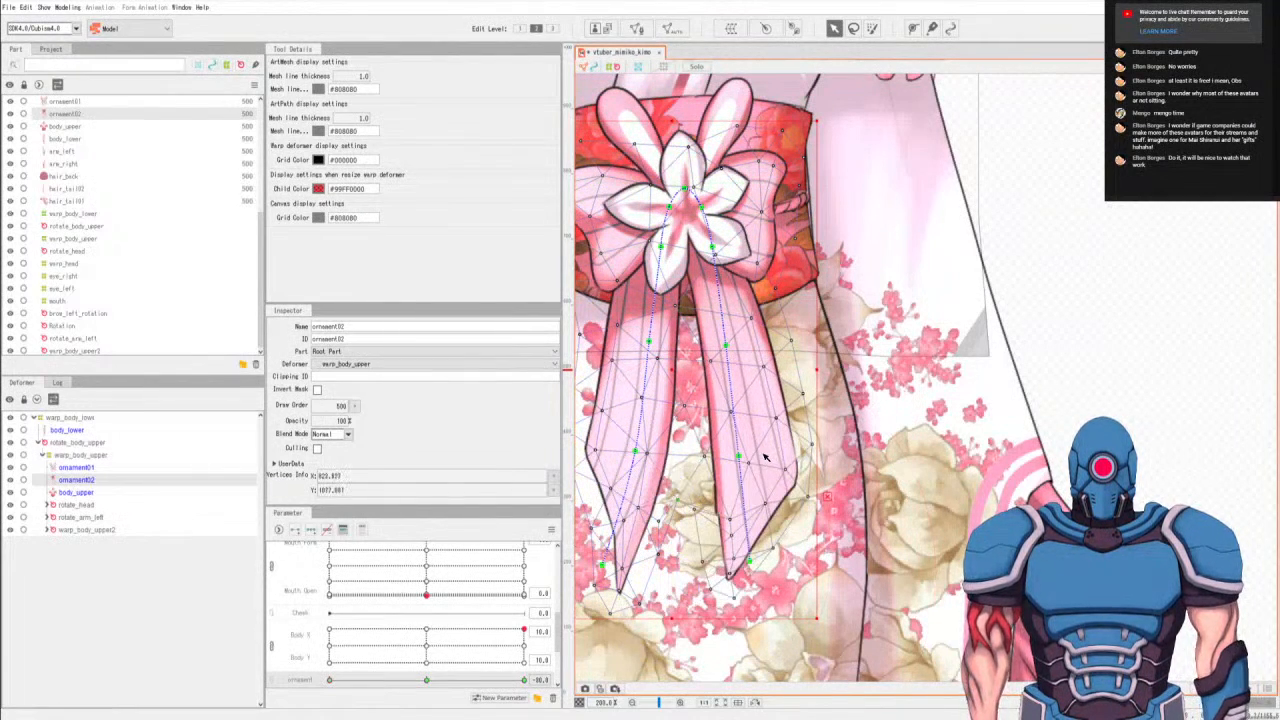
Undo the ornament keyforms and both ribbon deform paths on ornament02.
key(ctrl+z)
key(ctrl+z)
key(ctrl+z)
key(ctrl+z)
key(ctrl+z)
key(ctrl+z)
key(ctrl+z)
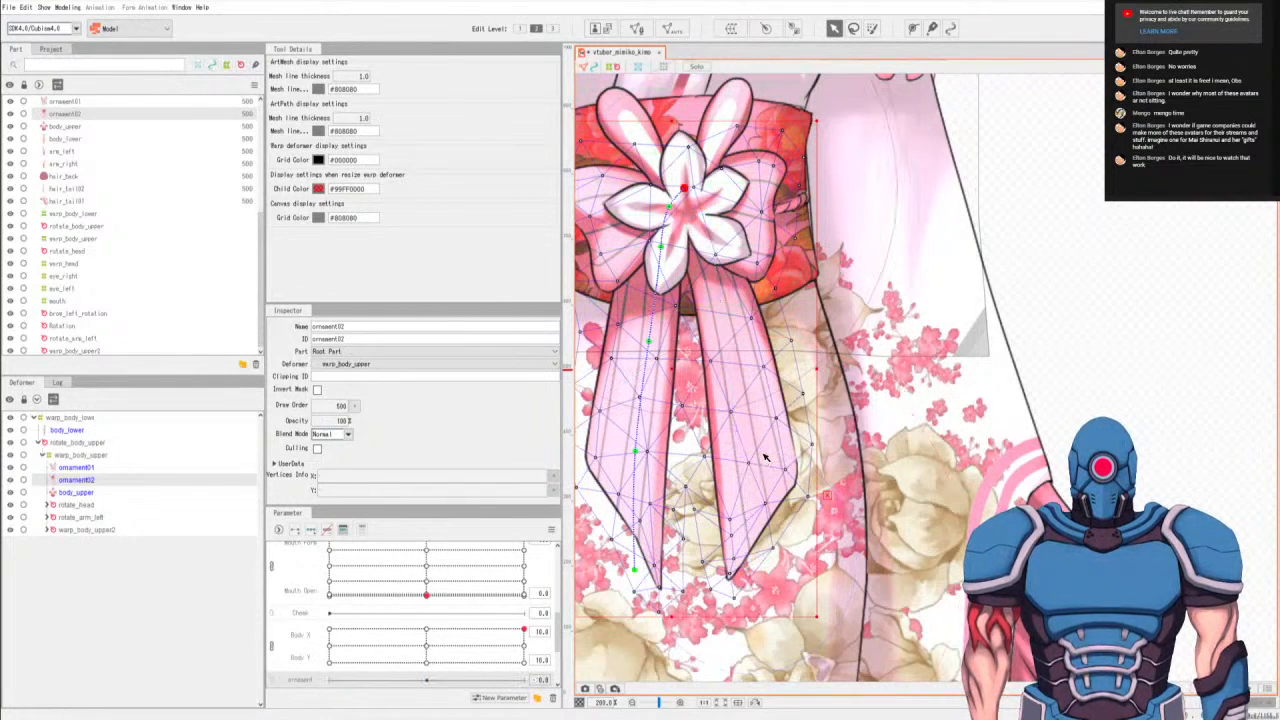
key(ctrl+z)
key(ctrl+z)
key(ctrl+z)
key(ctrl+z)
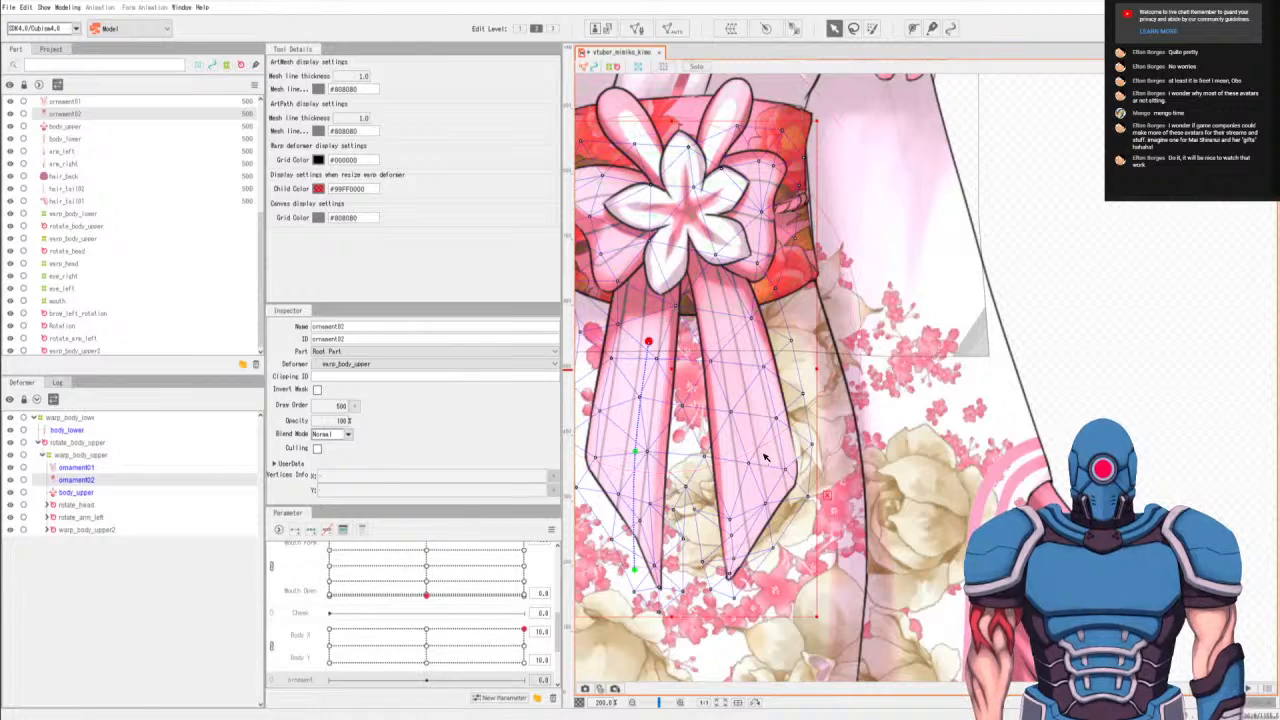
key(ctrl+z)
key(ctrl+z)
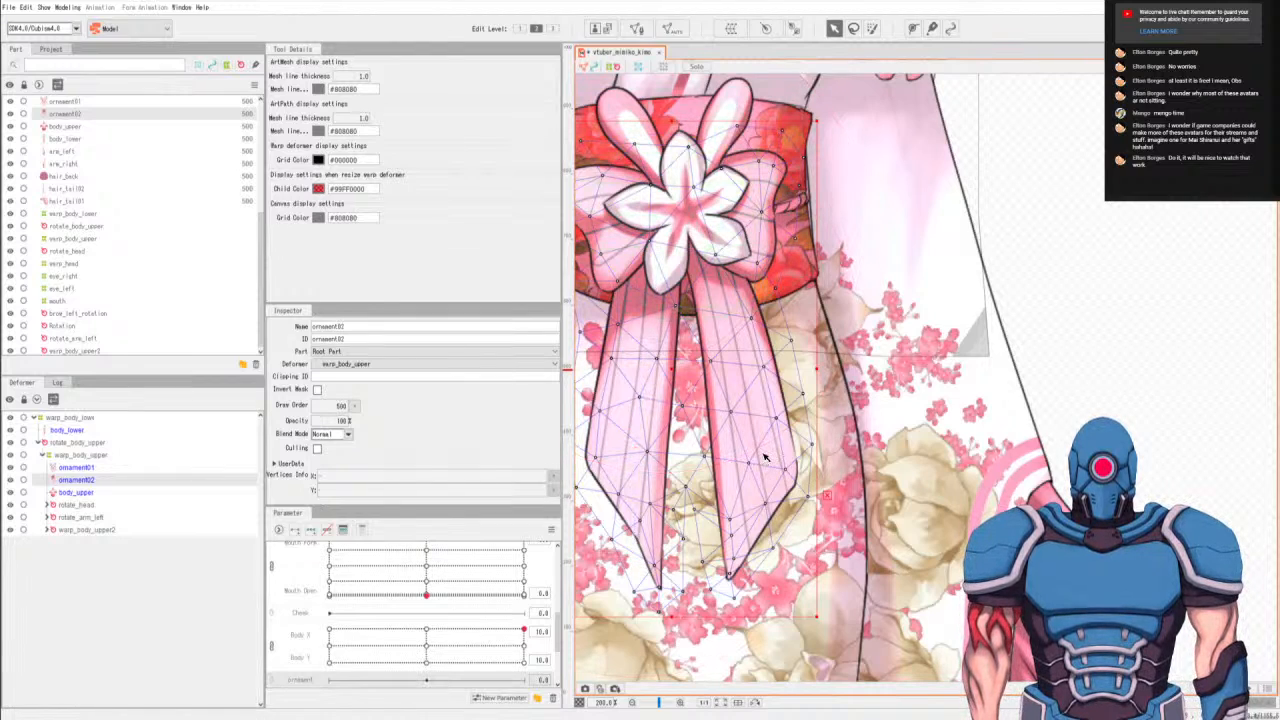
Add three keys on the ornament parameter for ornament02 and draw a seven-point deform path from the flower's centre down between the ribbons.
click(912, 28)
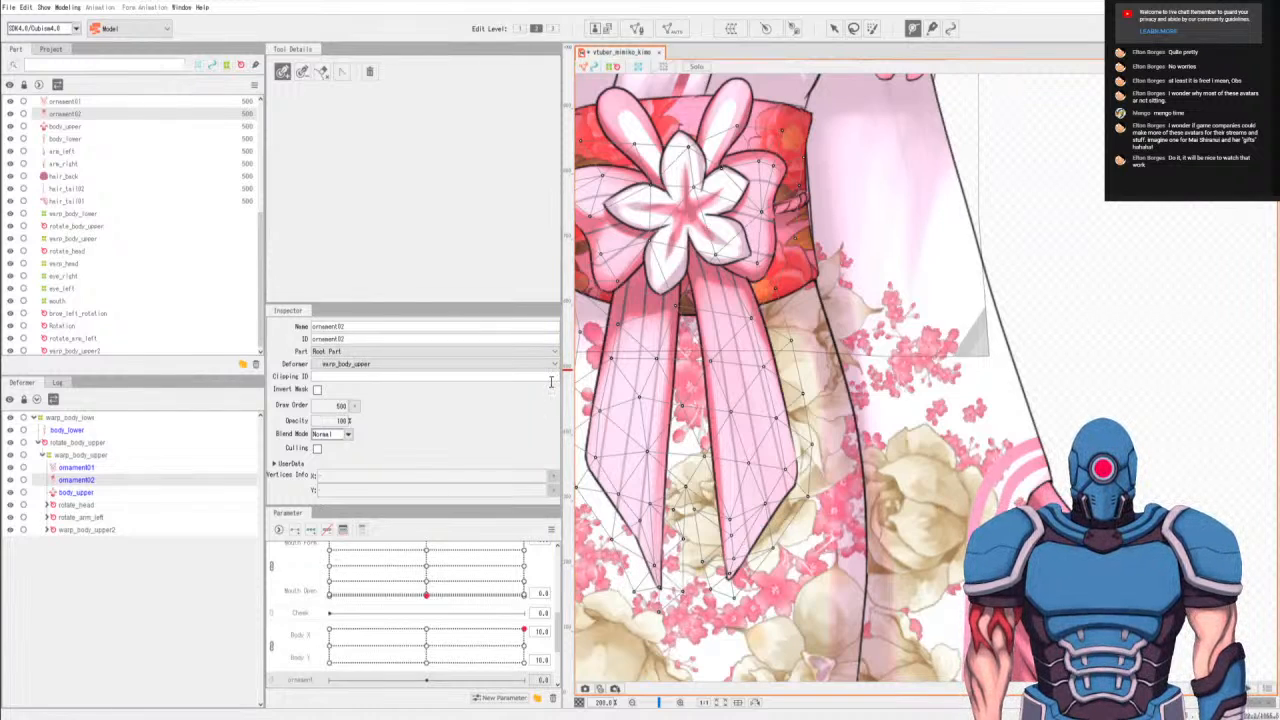
click(309, 530)
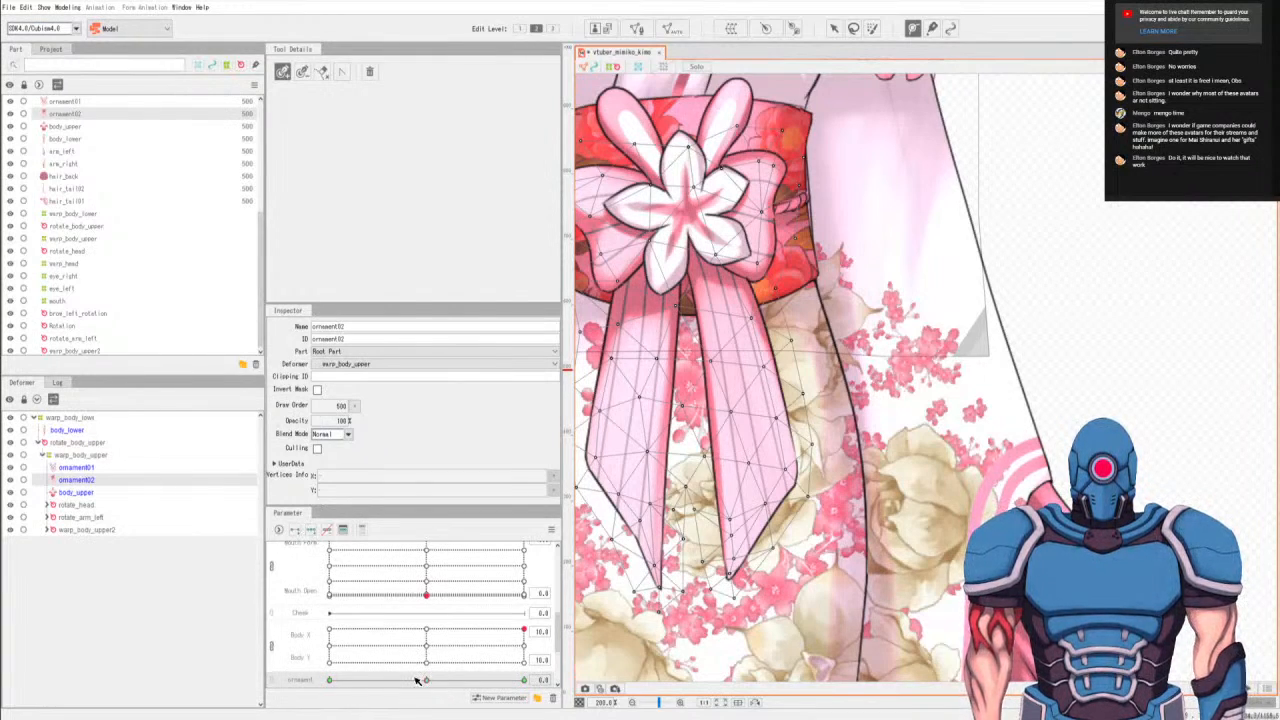
click(683, 193)
click(683, 213)
click(685, 246)
click(686, 316)
click(687, 418)
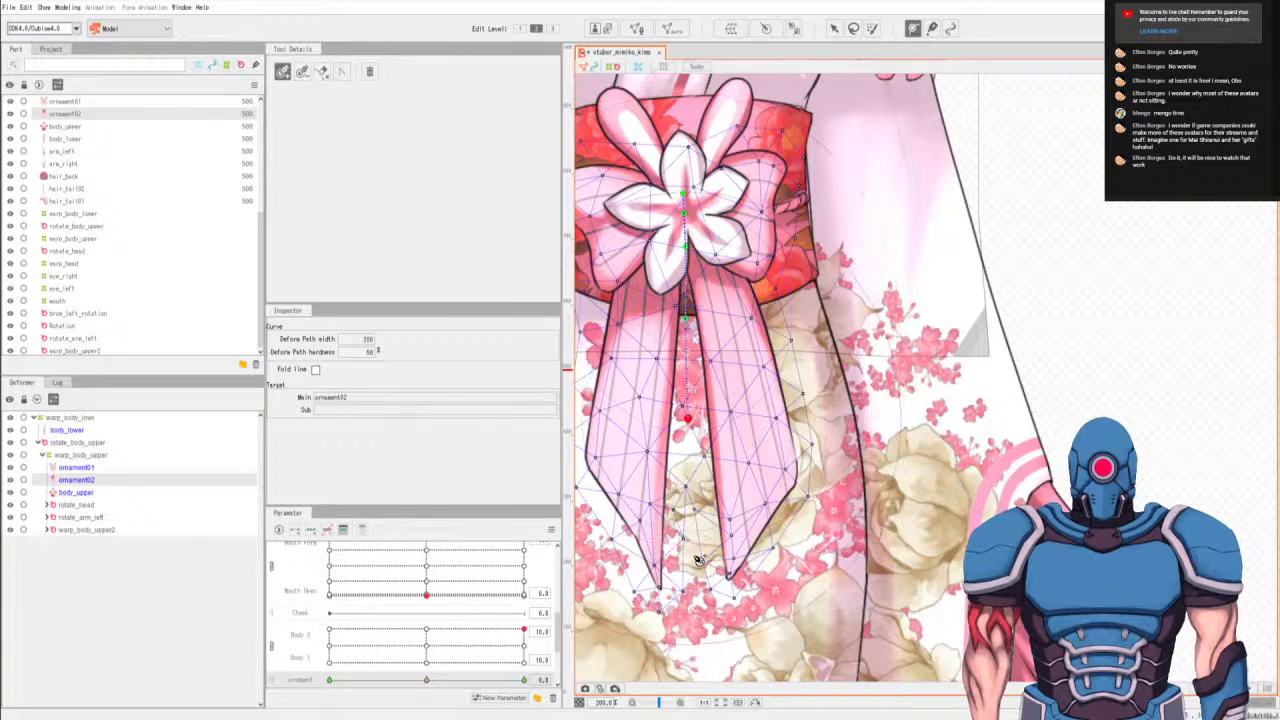
click(689, 538)
click(690, 608)
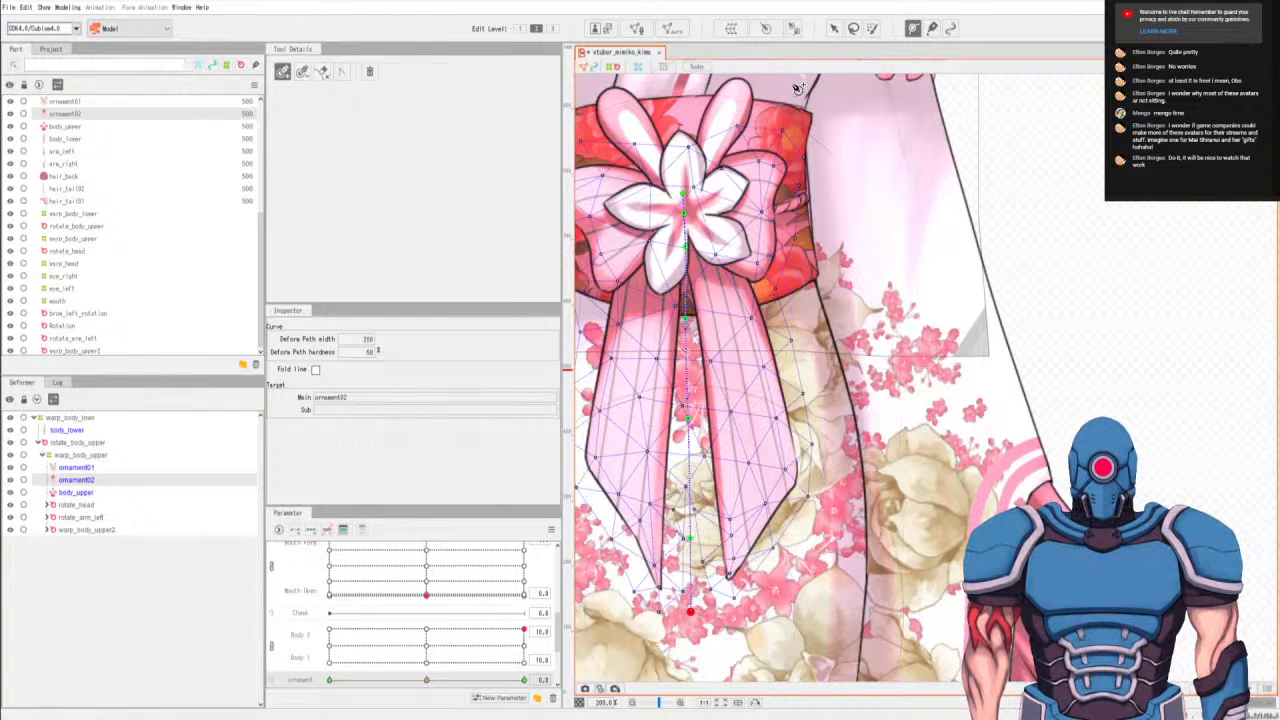
Try bending the lower points of the central deform path to the left without switching the ornament parameter to an end key.
click(834, 28)
drag(686, 613, 655, 609)
drag(690, 540, 666, 535)
drag(683, 430, 679, 414)
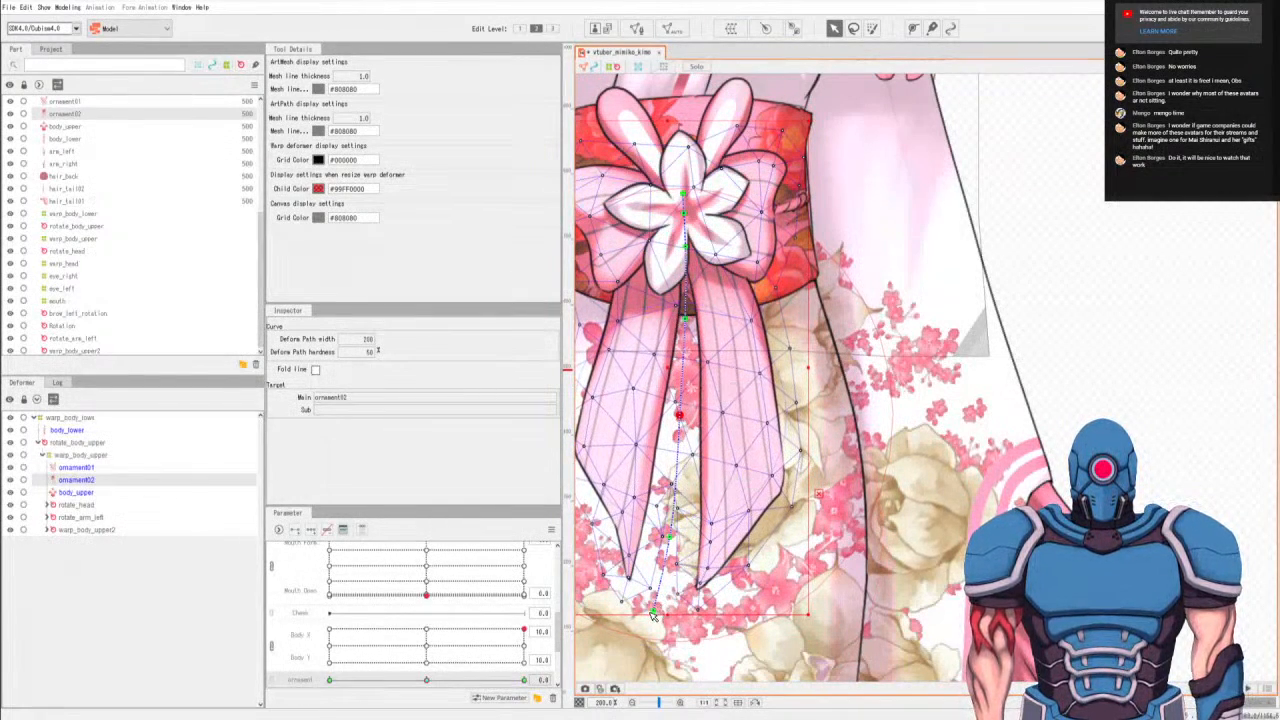
key(ctrl+z)
key(ctrl+z)
key(ctrl+z)
key(ctrl+z)
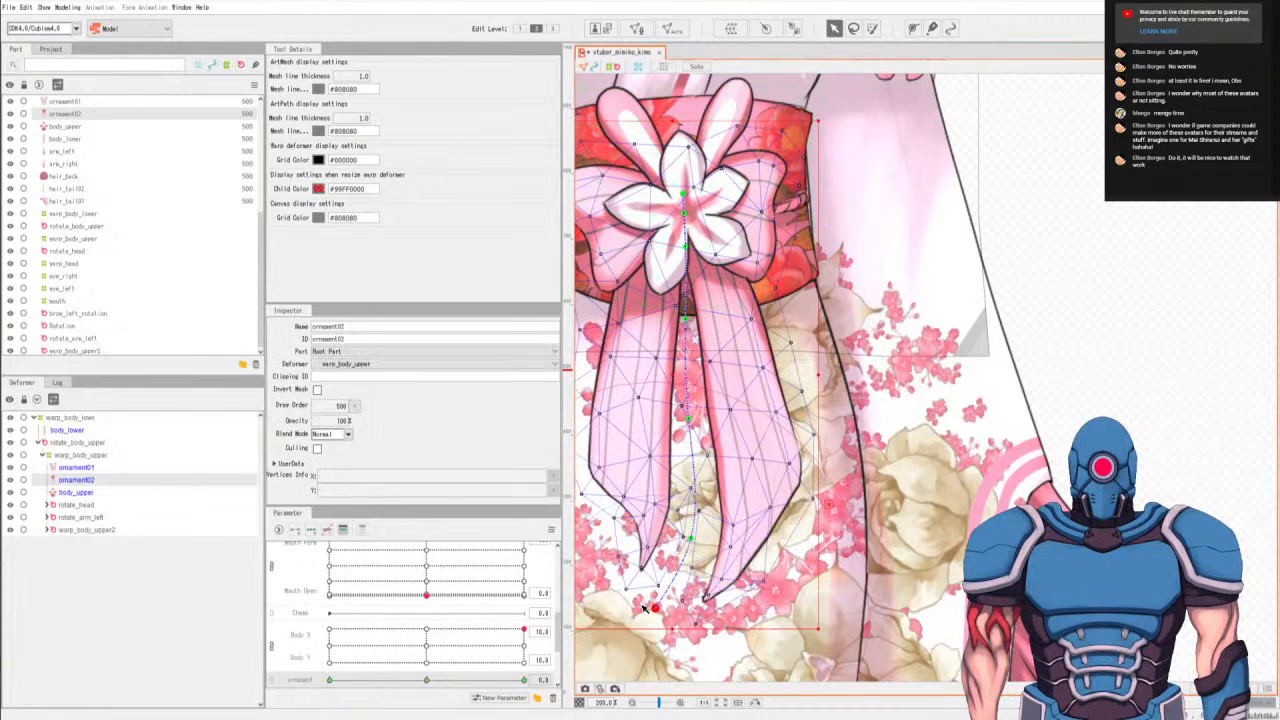
At the ornament parameter's minimum, bend the lower deform path points left and slightly up so both ribbons swing left in a smooth curve.
click(329, 681)
drag(726, 585, 859, 589)
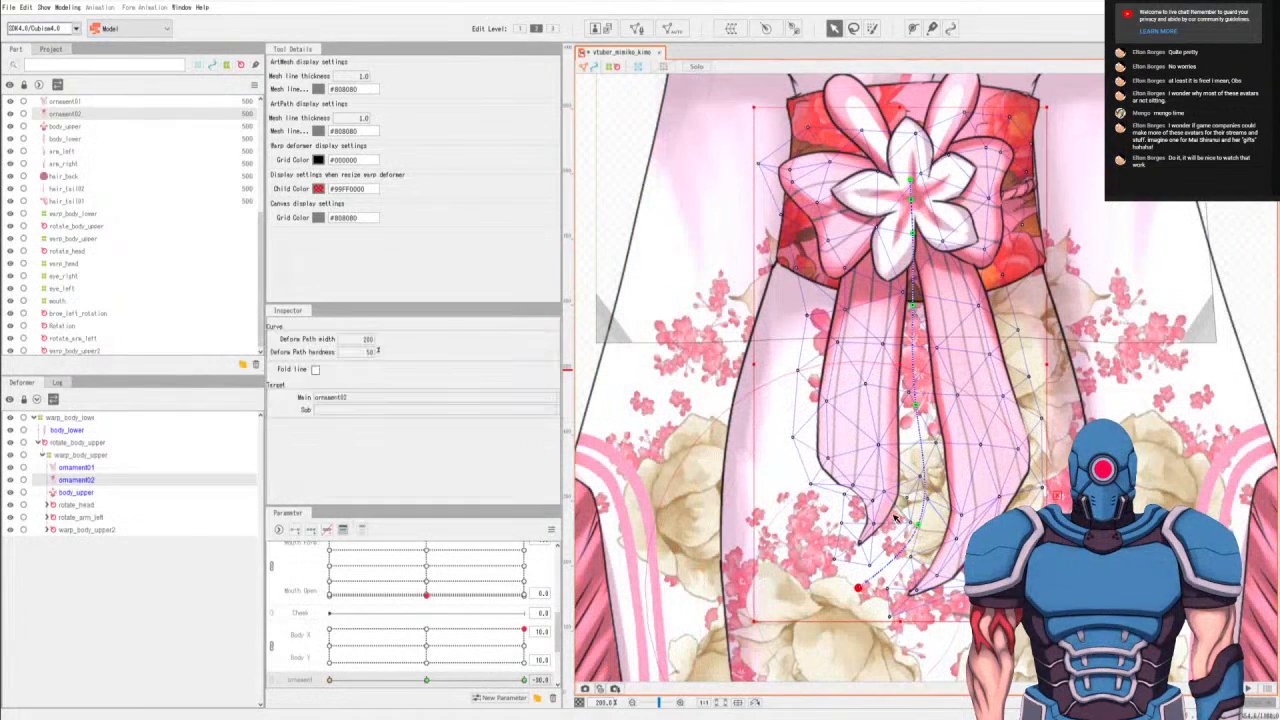
drag(922, 527, 900, 488)
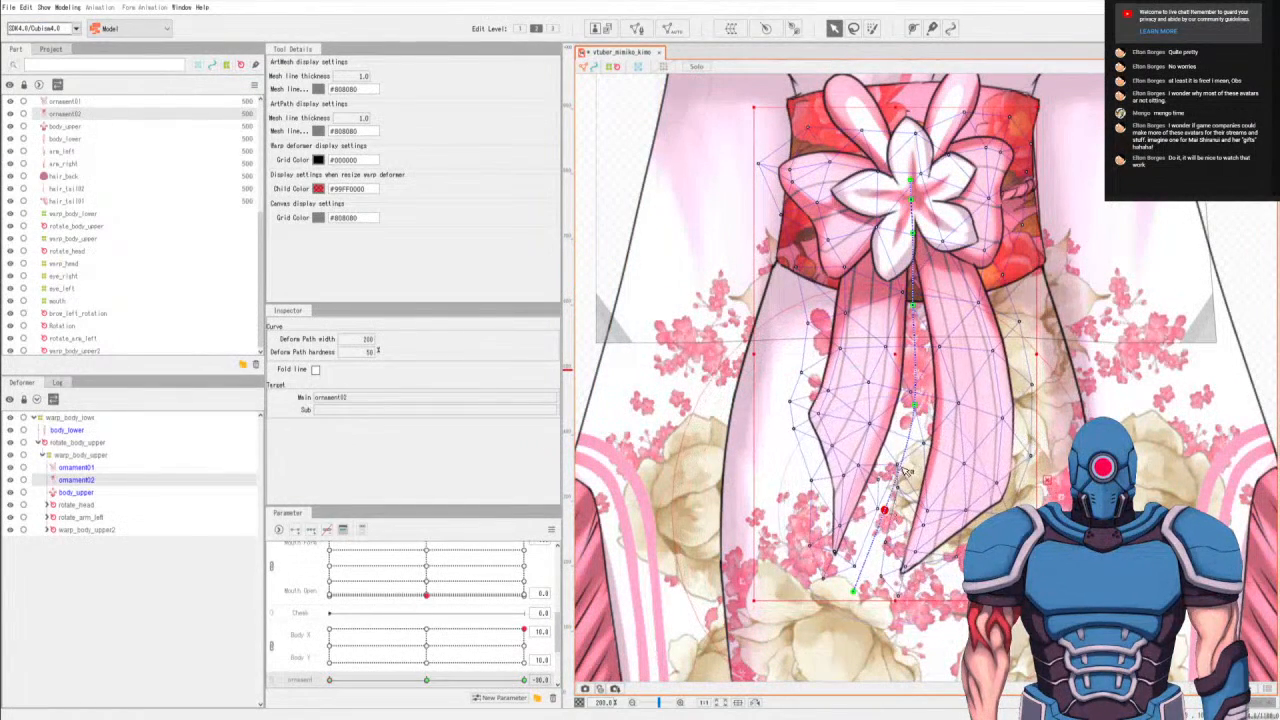
drag(911, 412, 906, 412)
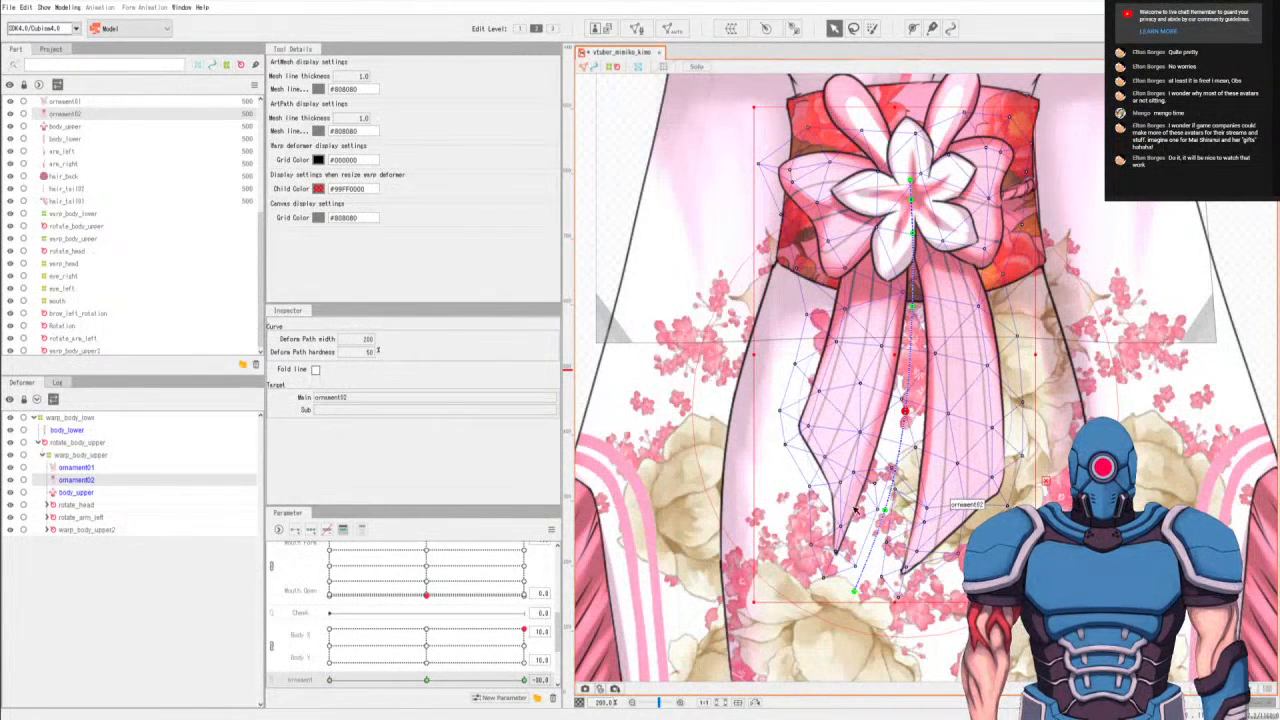
drag(850, 594, 843, 596)
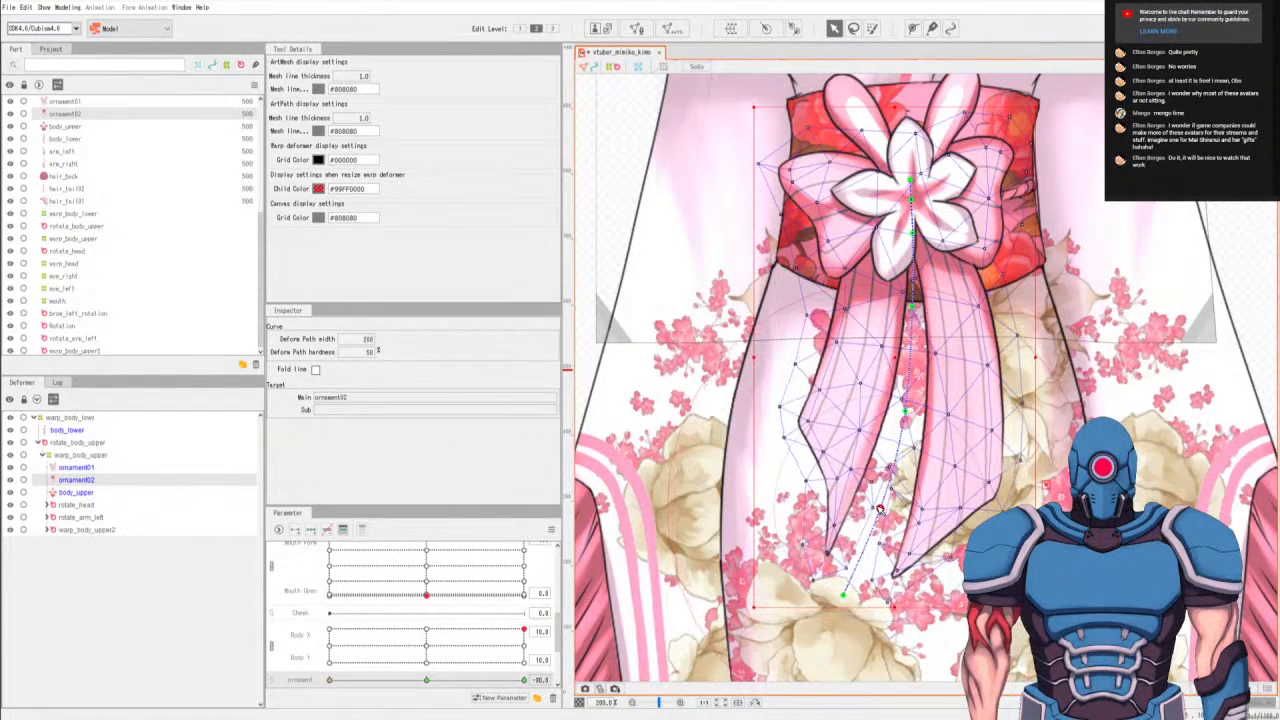
click(900, 413)
drag(901, 413, 902, 408)
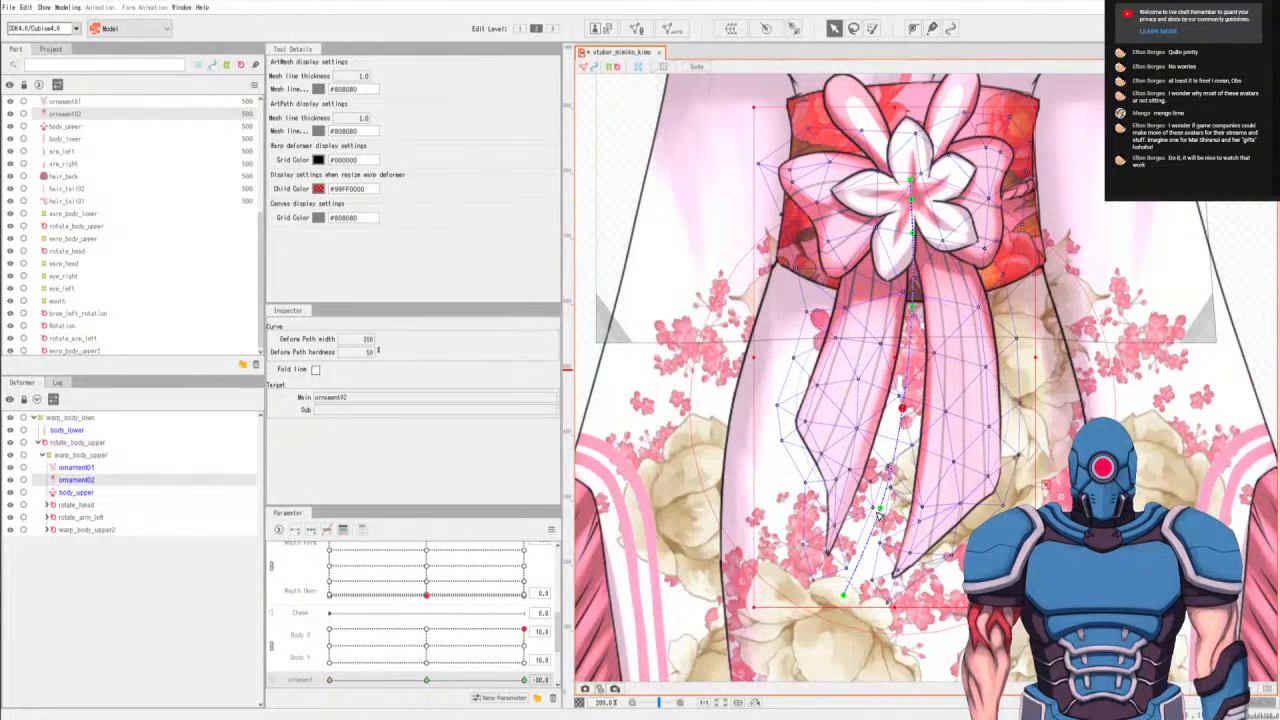
drag(880, 506, 881, 500)
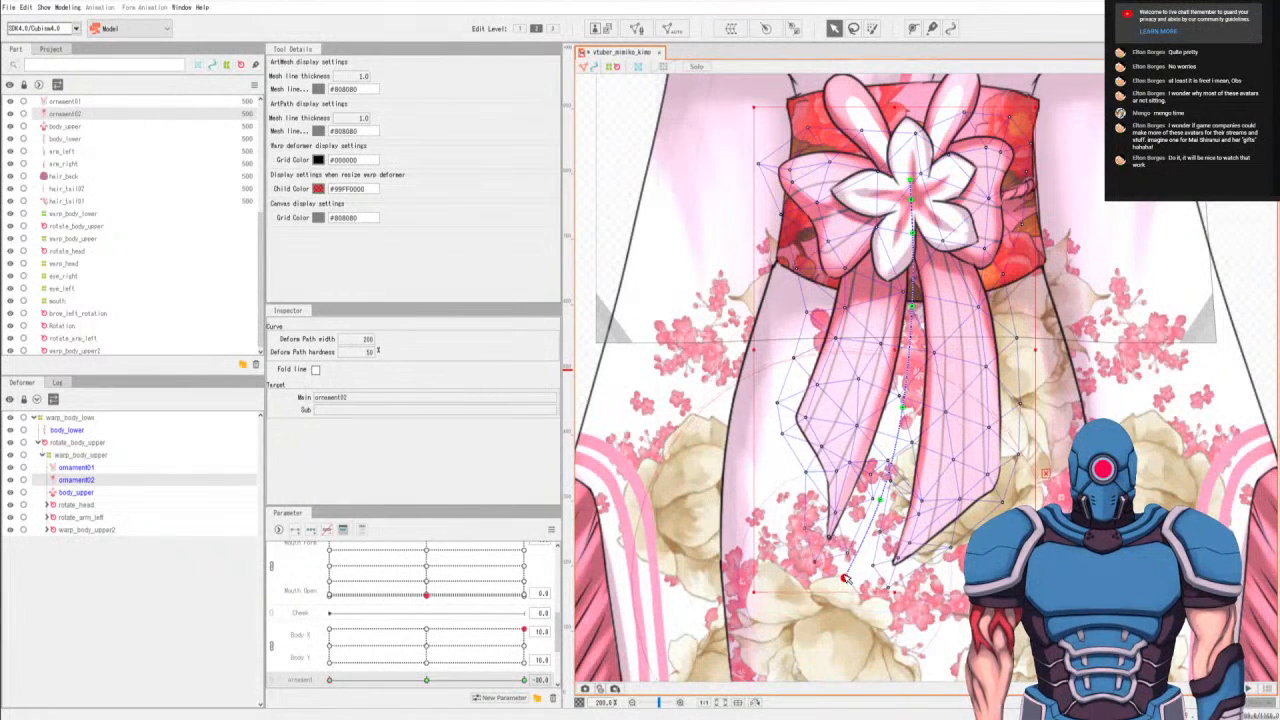
At the ornament parameter's maximum, bend the lower deform path points right so both ribbons swing the opposite way.
click(428, 680)
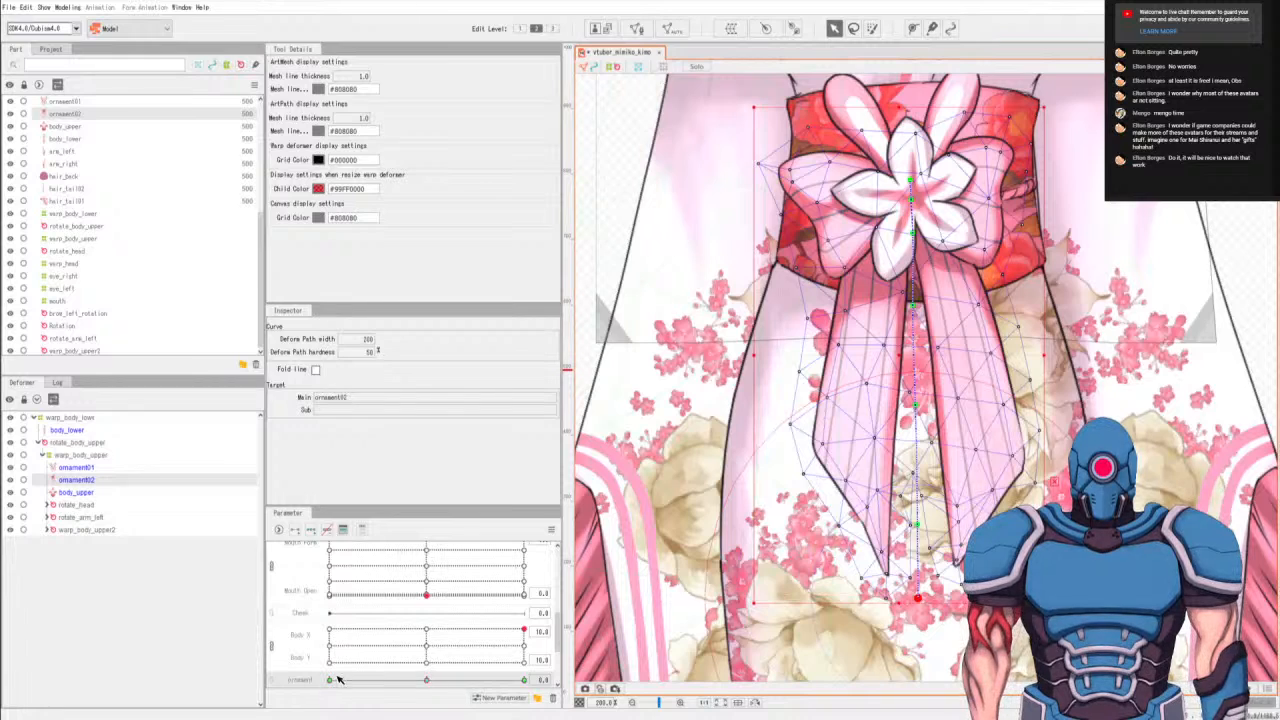
drag(381, 685, 690, 697)
drag(918, 598, 990, 580)
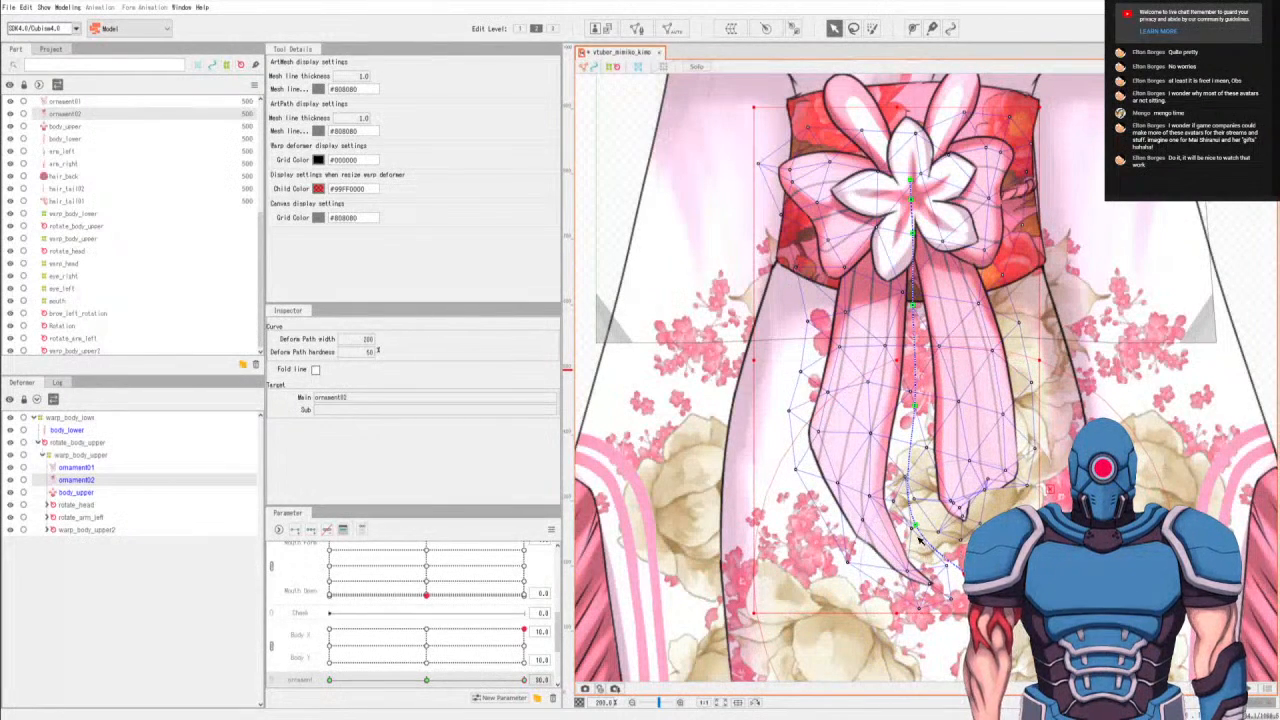
drag(920, 538, 945, 522)
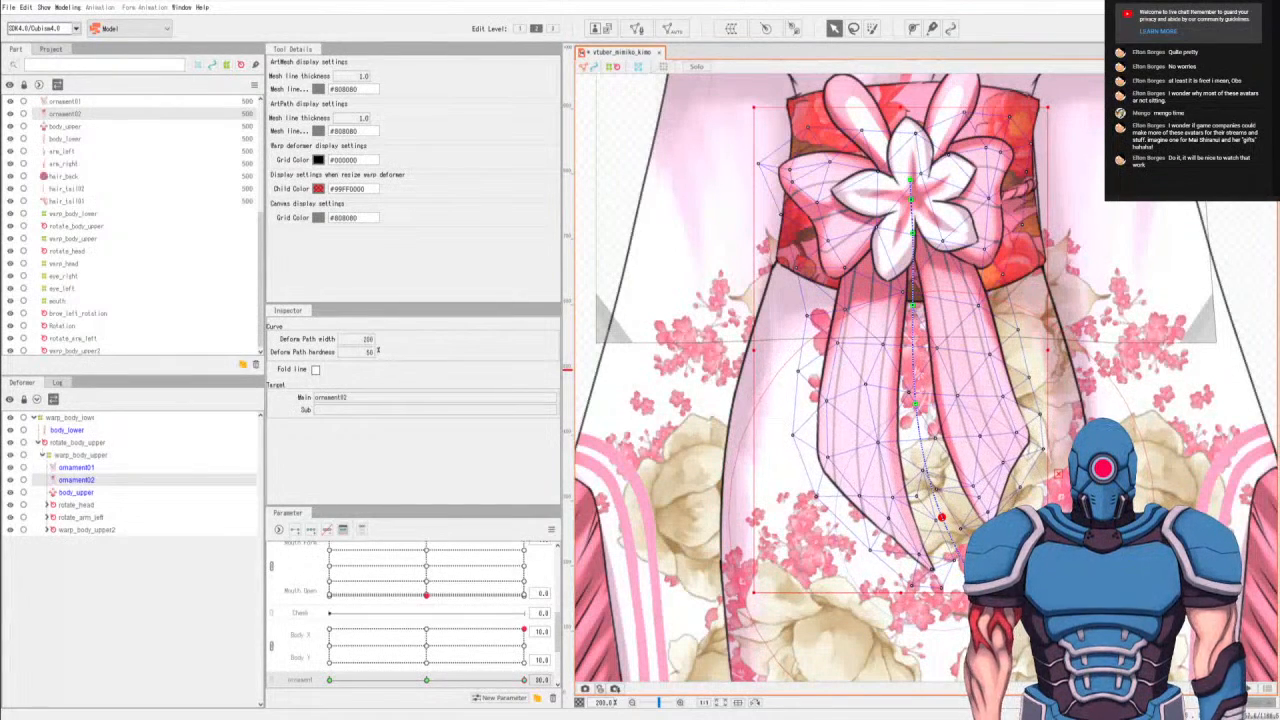
drag(975, 580, 984, 591)
drag(918, 406, 924, 404)
drag(942, 518, 948, 513)
drag(984, 591, 989, 597)
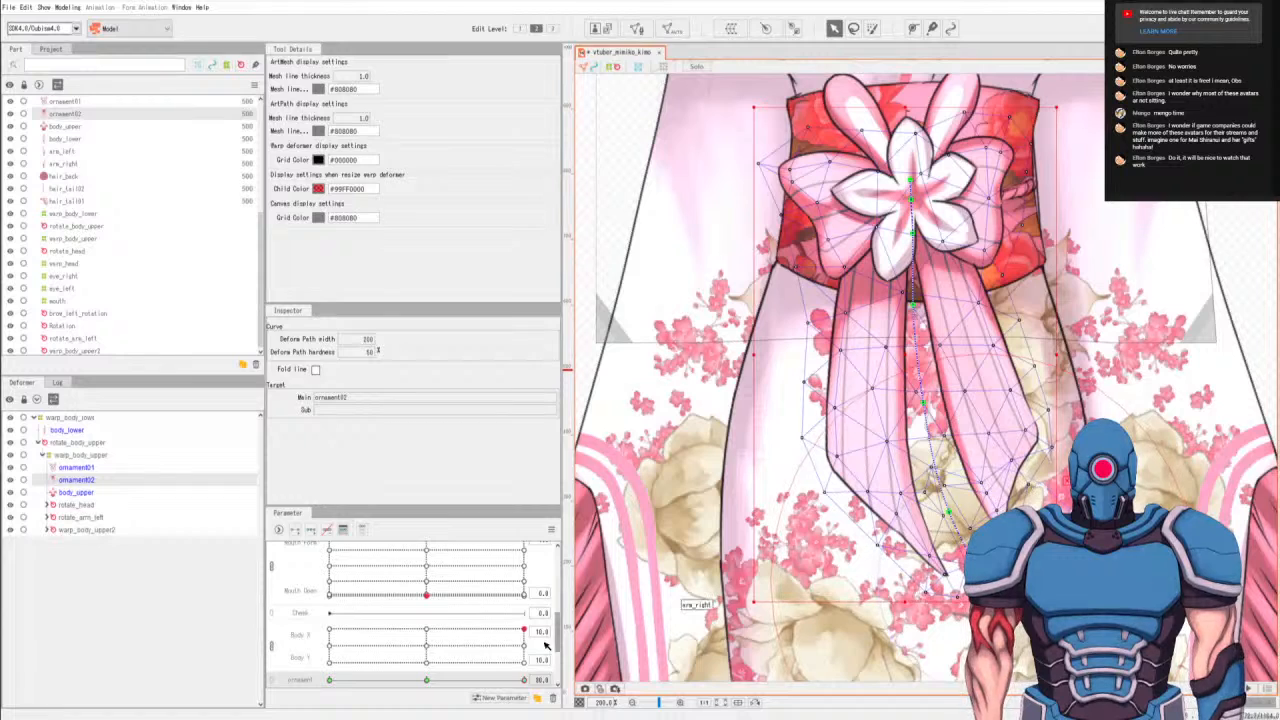
Preview the ribbon sway across the ornament parameter's full range and return it to its default.
click(338, 680)
drag(338, 680, 725, 680)
drag(228, 669, 138, 643)
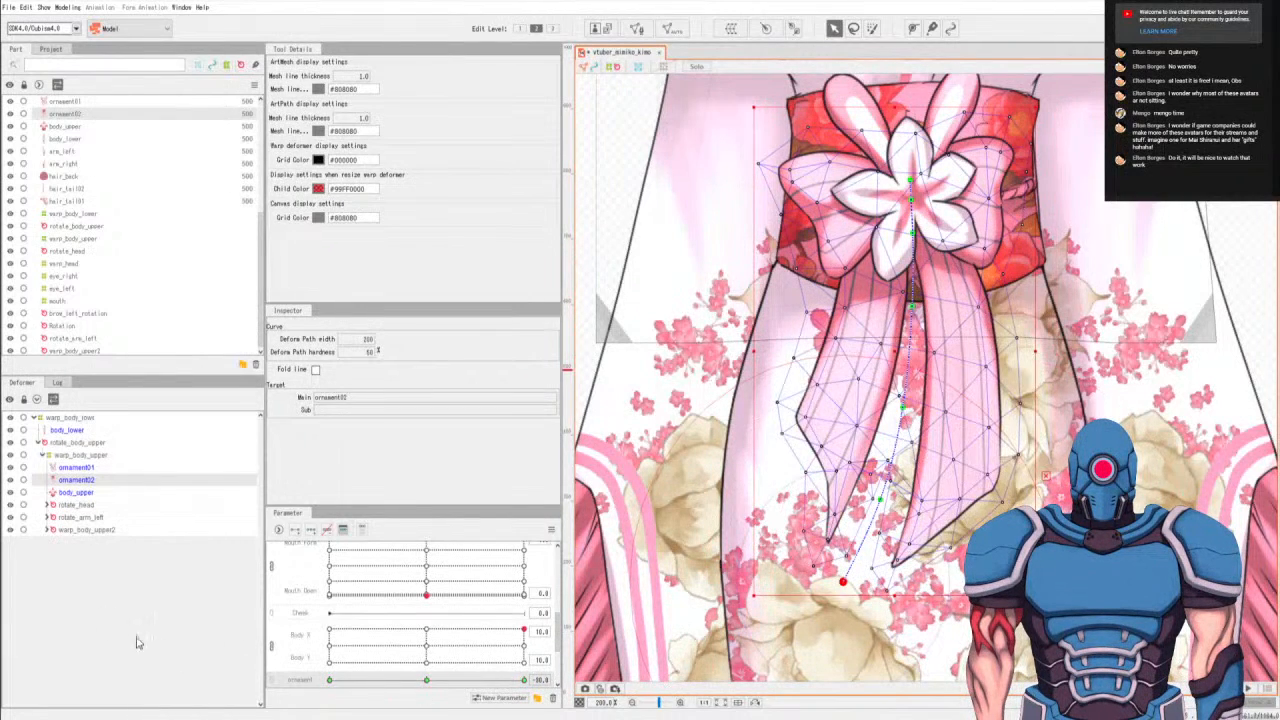
click(428, 681)
Create a warp deformer named warp_hair_tail around hair_tail01 under rotate_head.
scroll(839, 494, down, 3)
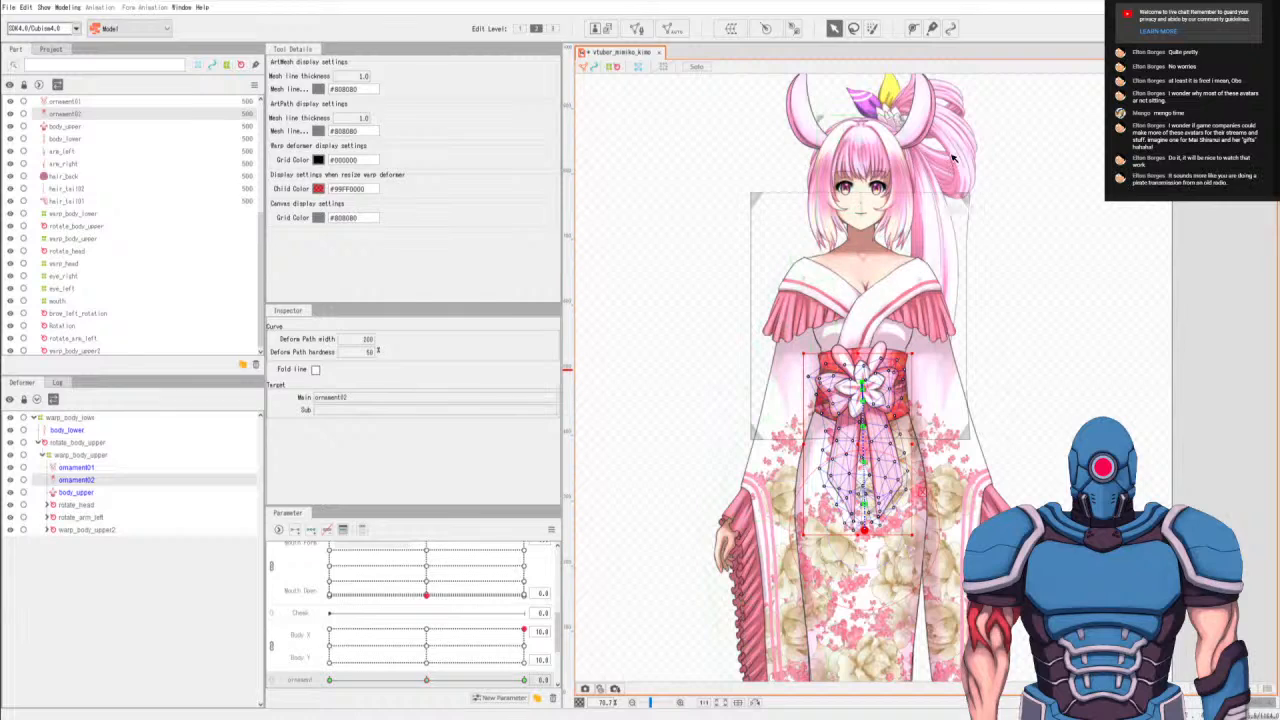
click(47, 505)
click(77, 555)
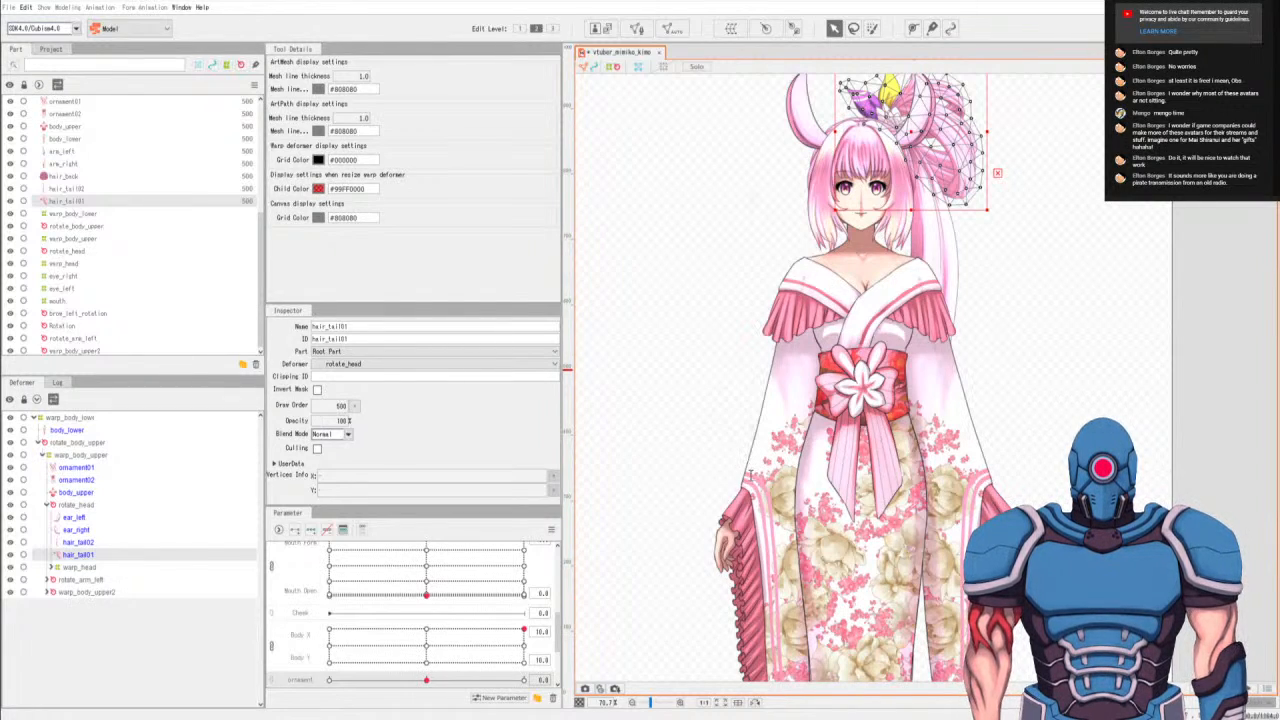
click(691, 505)
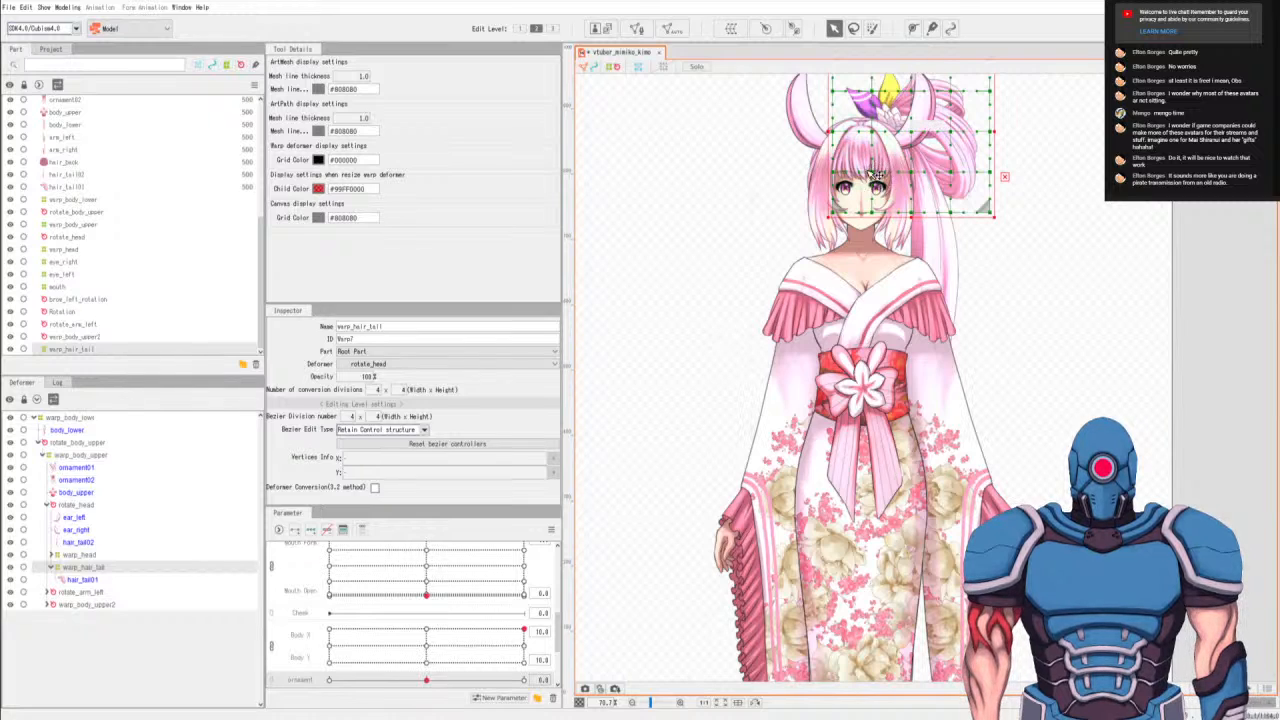
Move hair_tail02 into the warp_hair_tail deformer alongside hair_tail01, and select the deformer.
scroll(893, 195, up, 3)
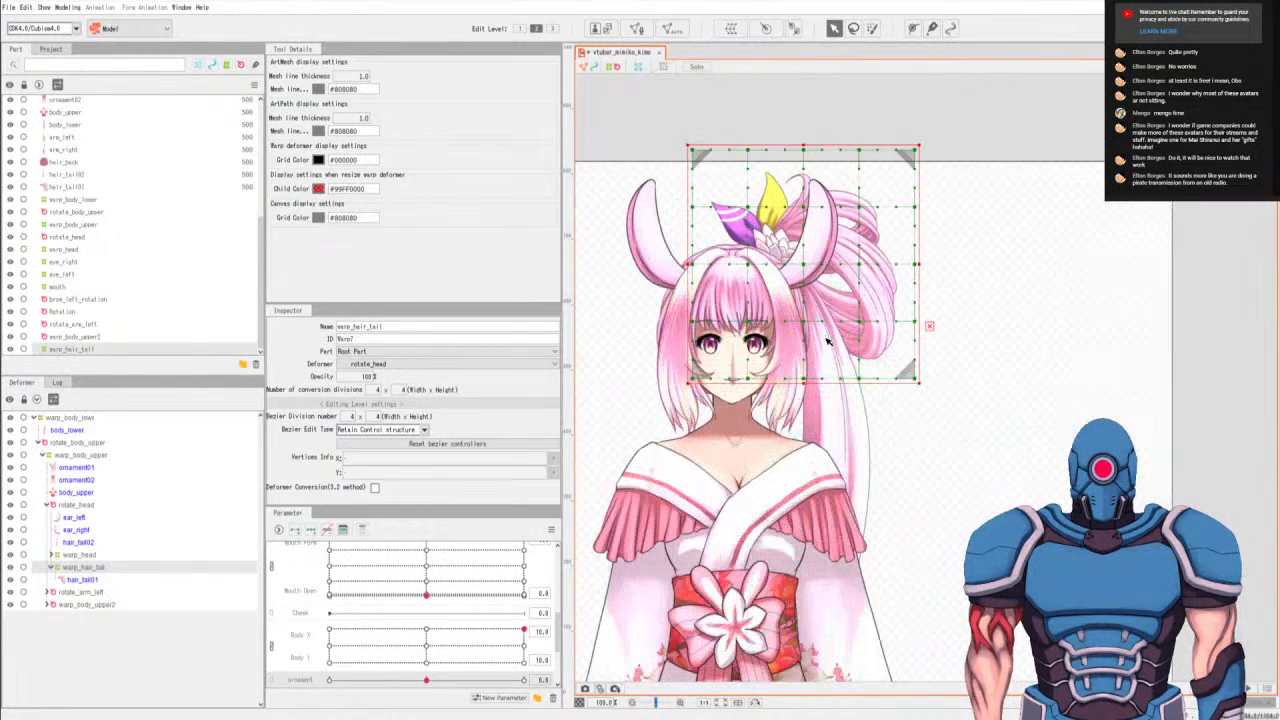
scroll(797, 377, up, 1)
scroll(797, 377, down, 1)
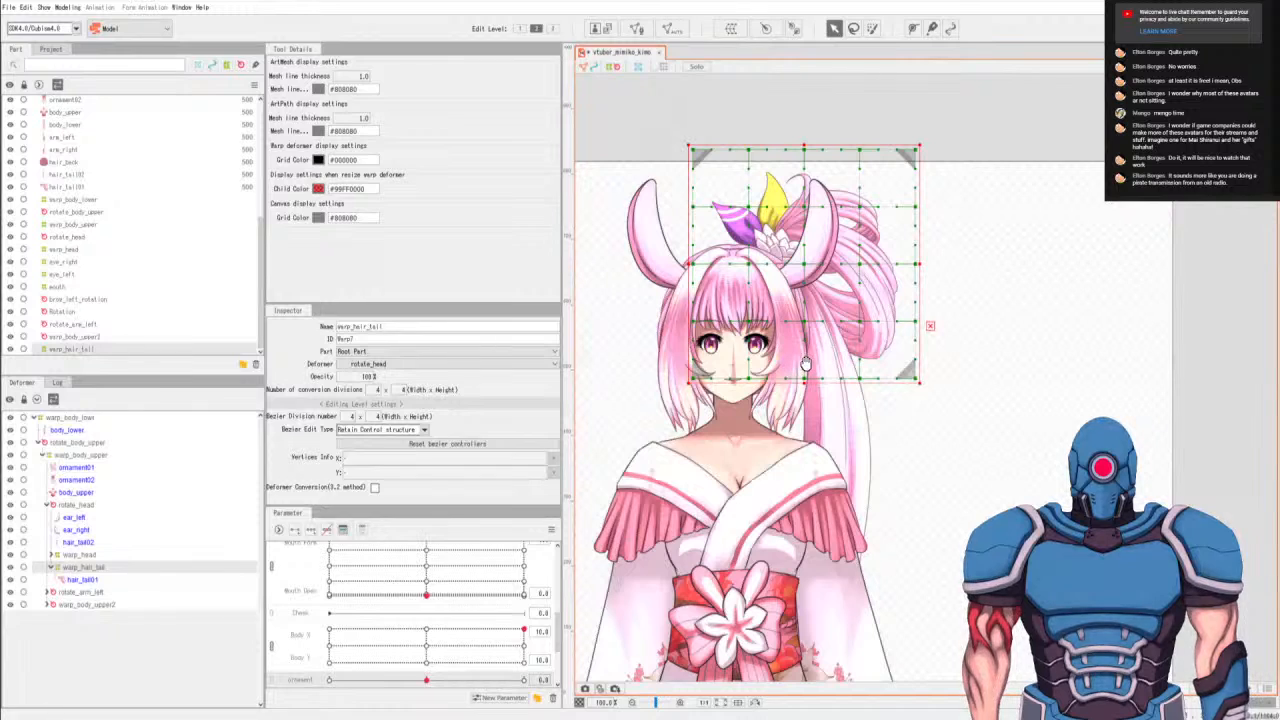
drag(806, 361, 814, 352)
scroll(814, 352, up, 2)
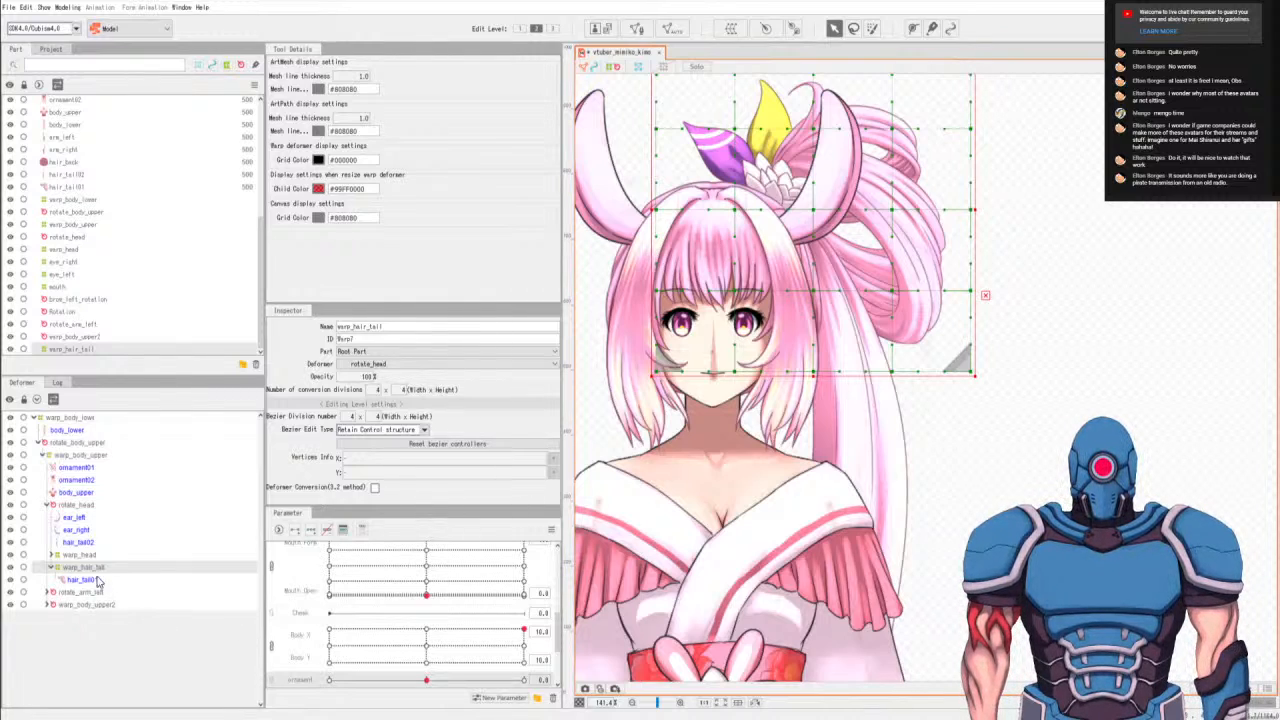
click(81, 543)
drag(81, 543, 89, 589)
click(85, 555)
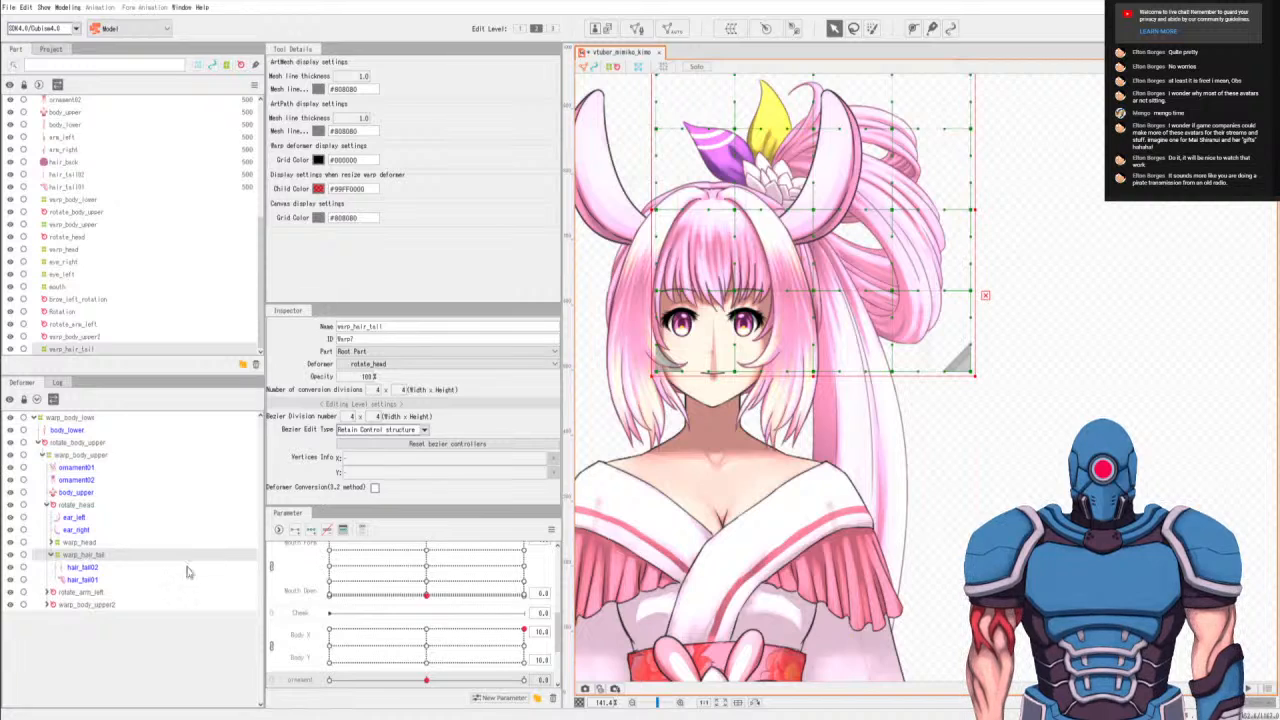
Add three keys each on the combined Angle X and Angle Y parameters for warp_hair_tail.
scroll(326, 600, up, 5)
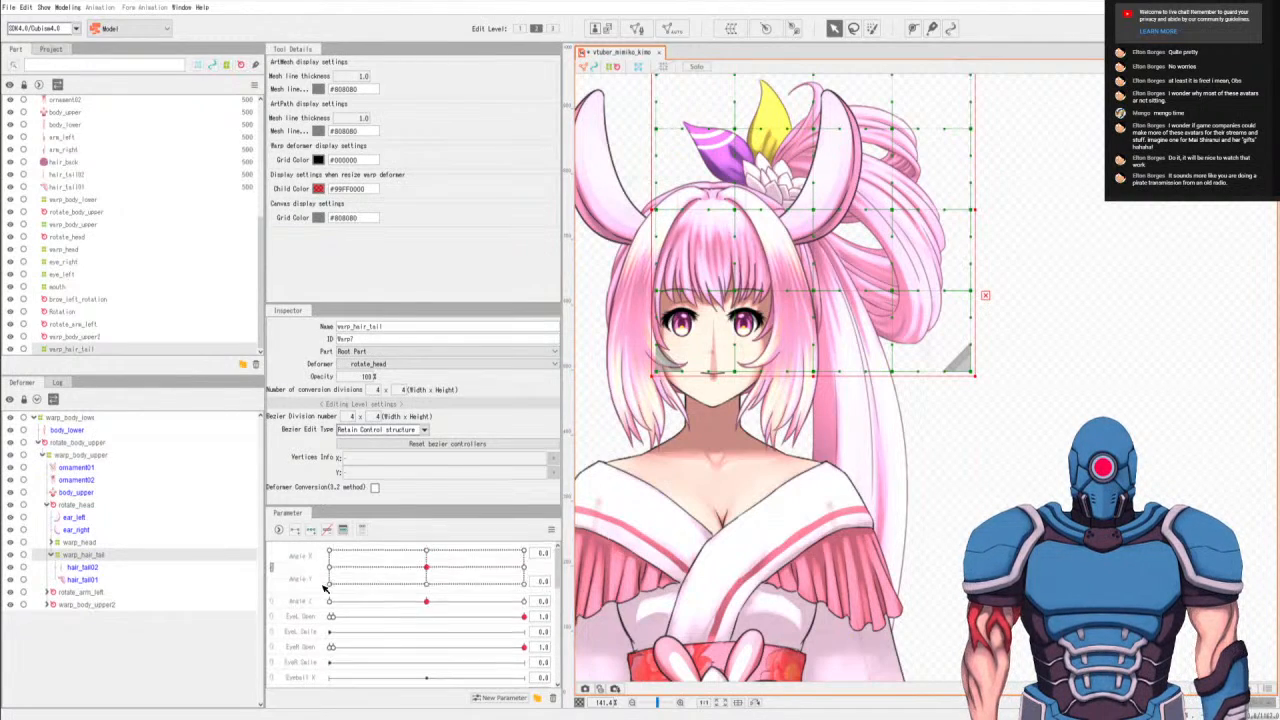
click(312, 573)
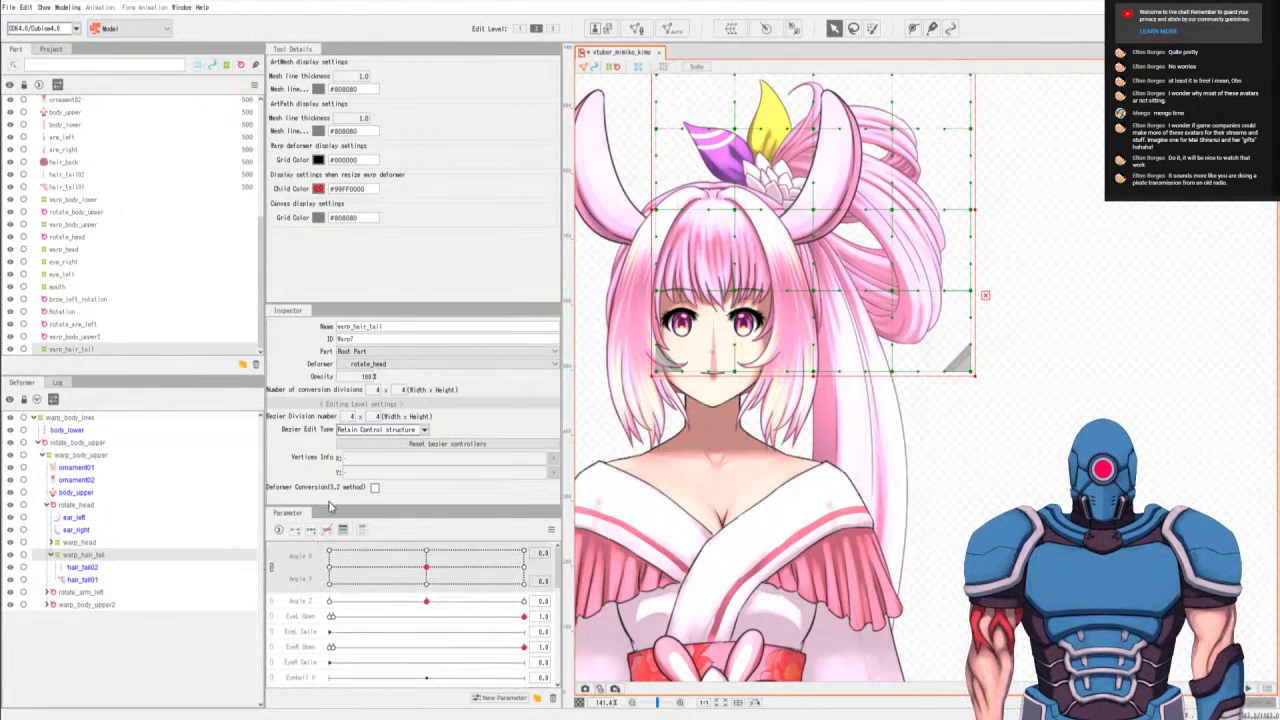
click(311, 529)
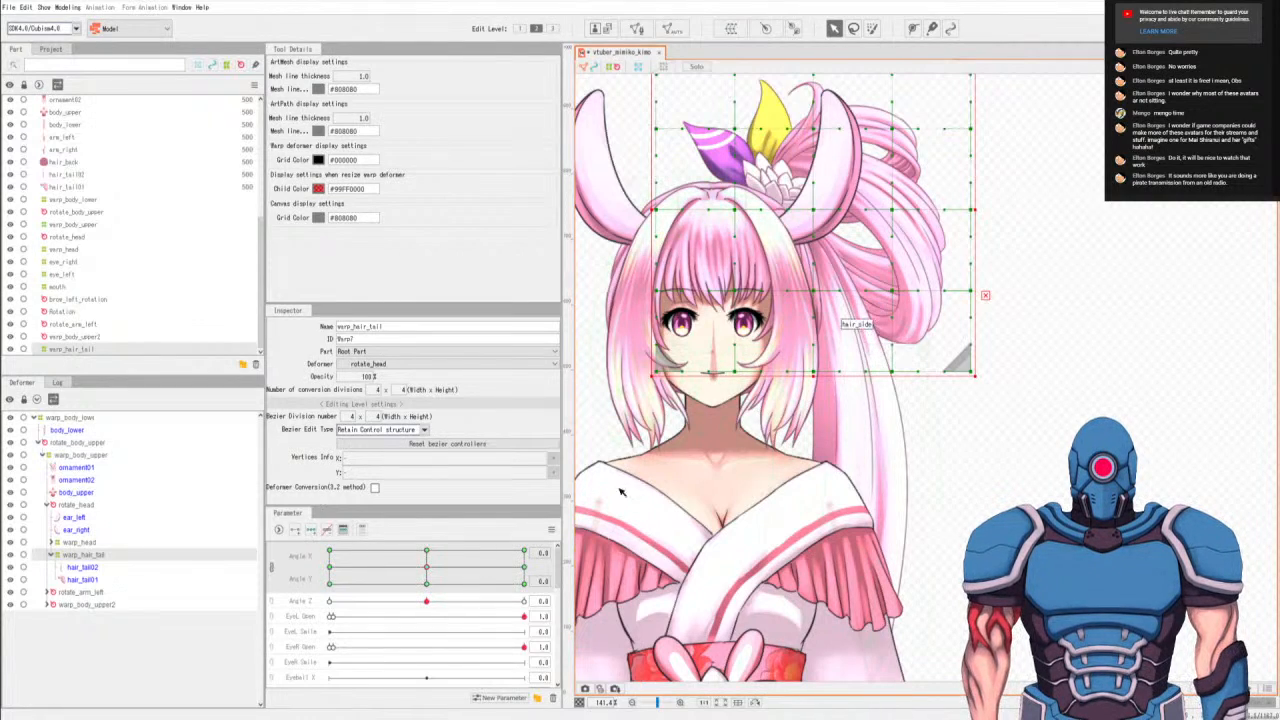
At Angle X -30 and Angle Y 0, nudge the warp_hair_tail deformer slightly to the right.
drag(405, 569, 331, 569)
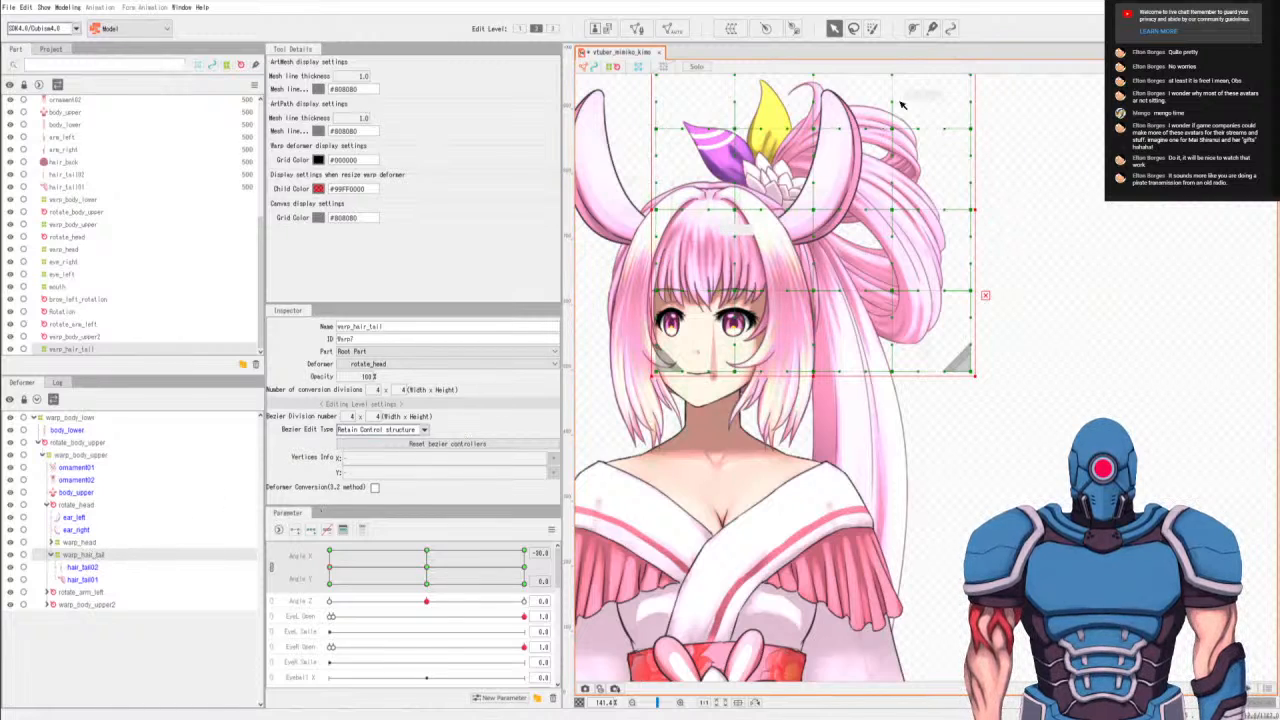
key(Right)
key(Right)
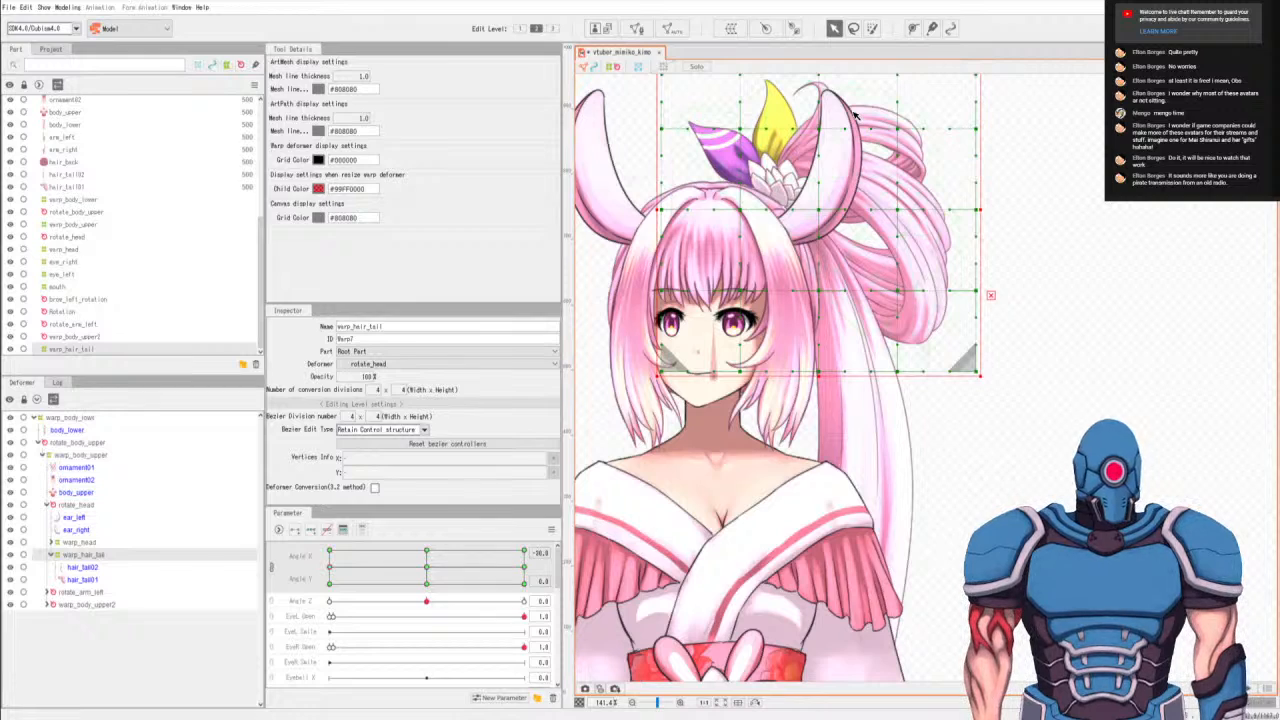
At Angle X 30, nudge the warp_hair_tail deformer slightly left for Angle Y 0, 30 and -30, raising it slightly at -30.
click(523, 556)
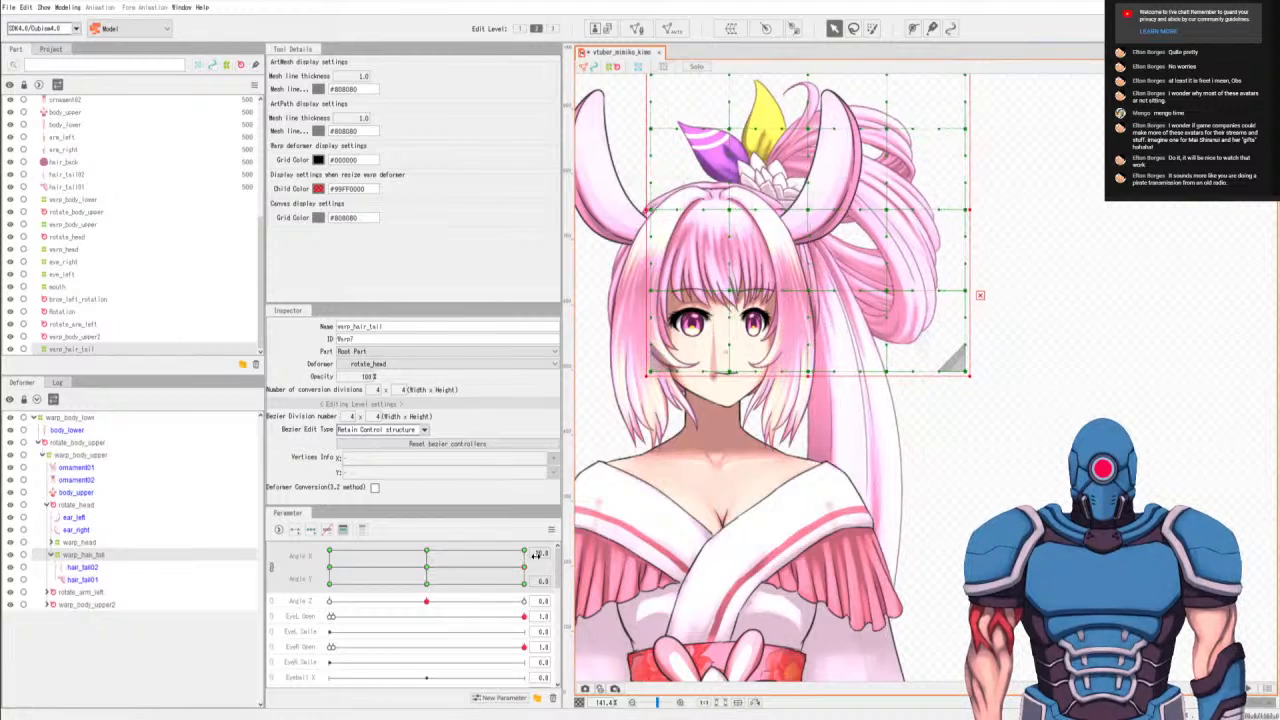
drag(523, 563, 525, 553)
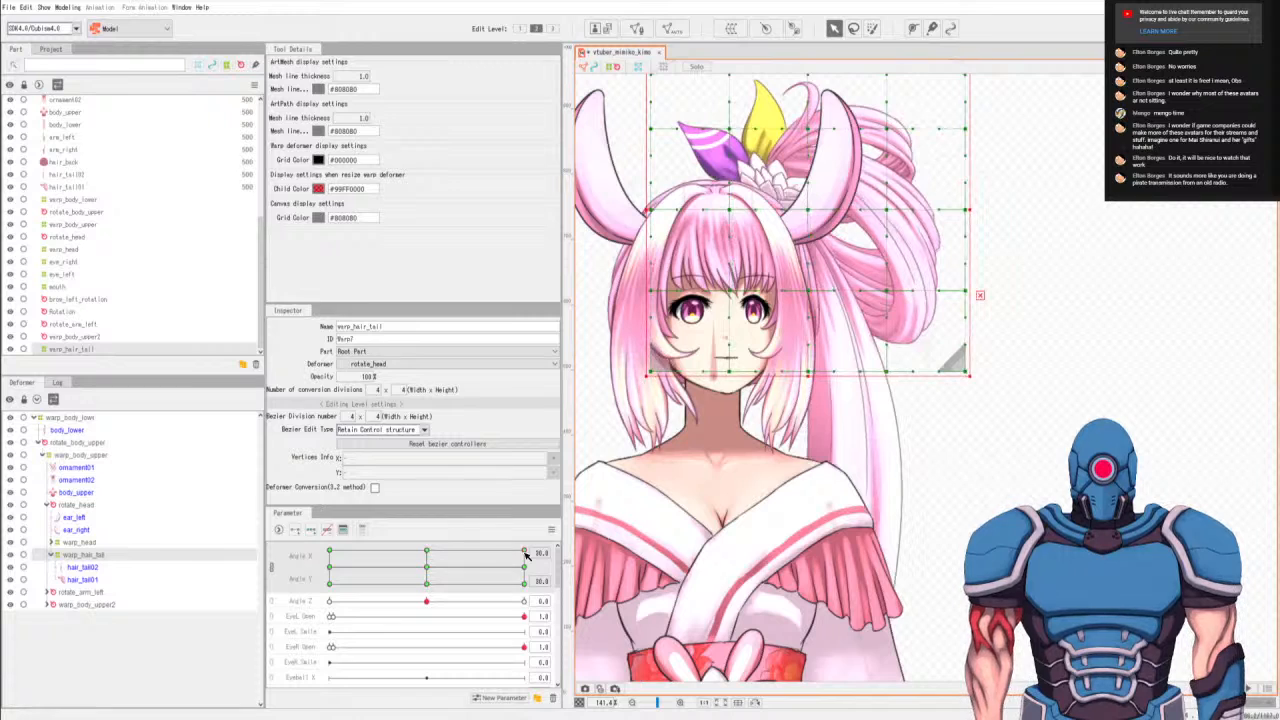
drag(525, 553, 522, 583)
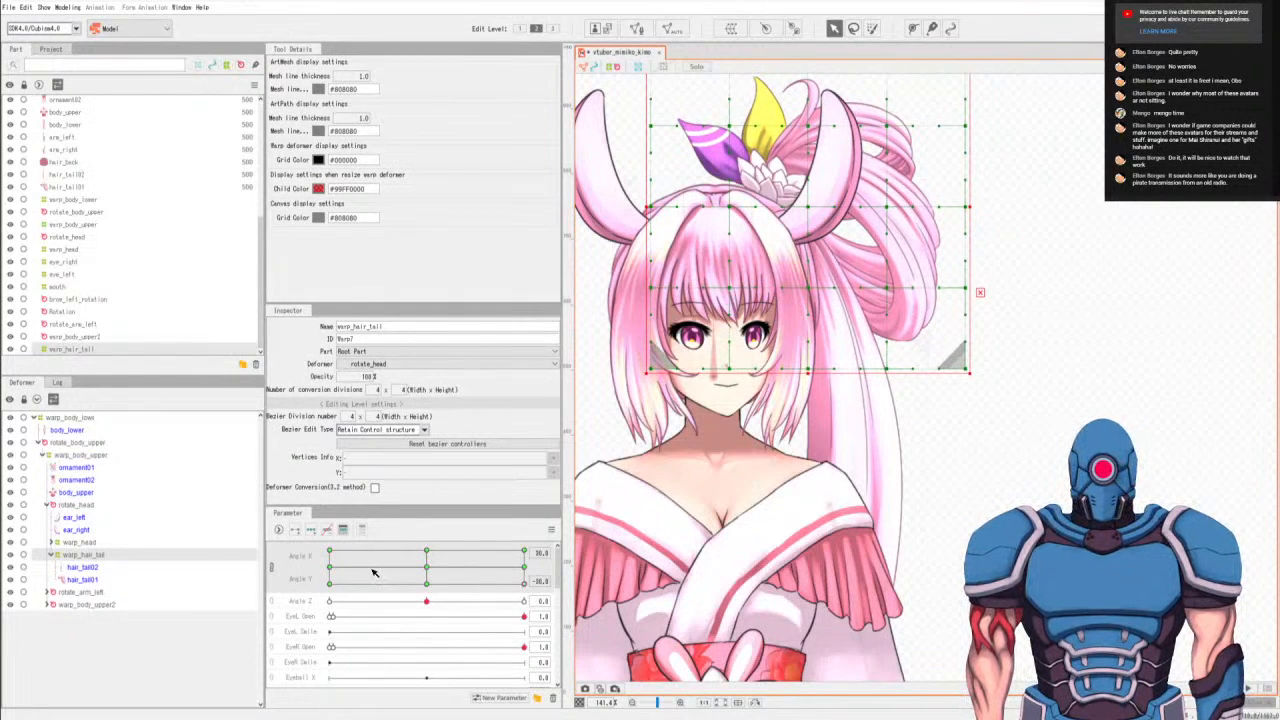
At Angle X -30 and Angle Y -30, nudge the warp_hair_tail deformer slightly right and down.
click(328, 583)
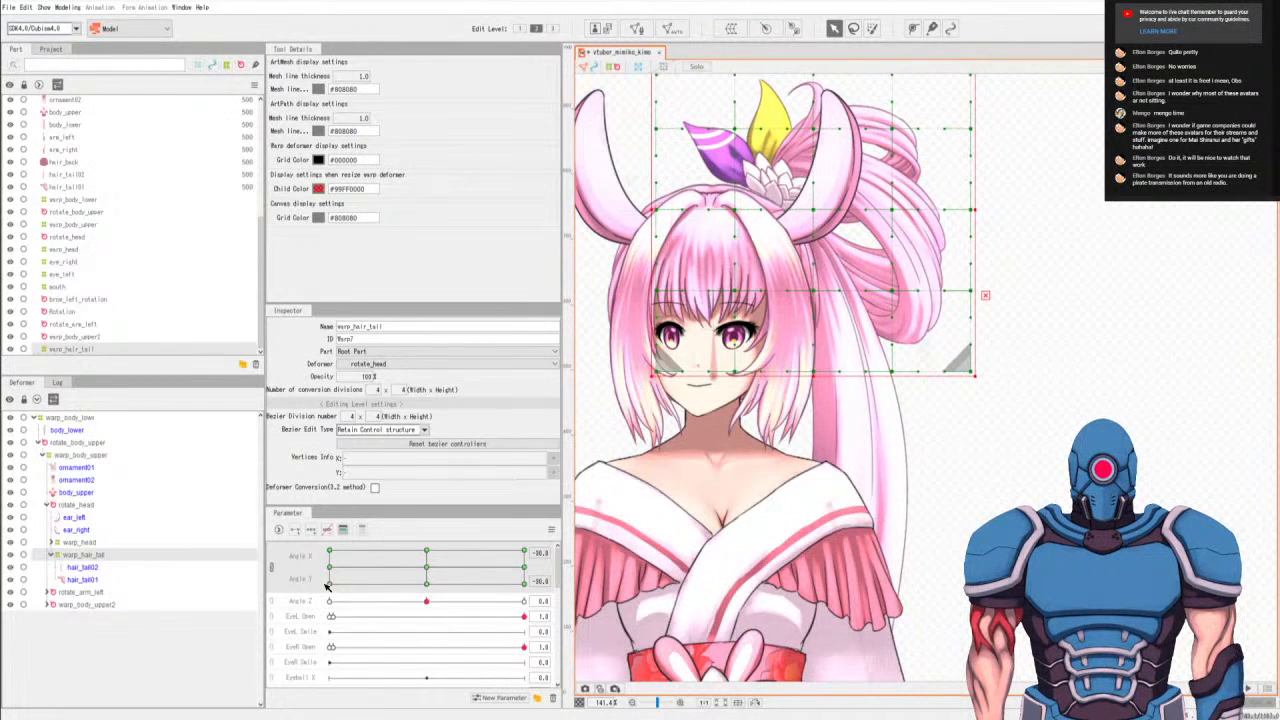
click(329, 567)
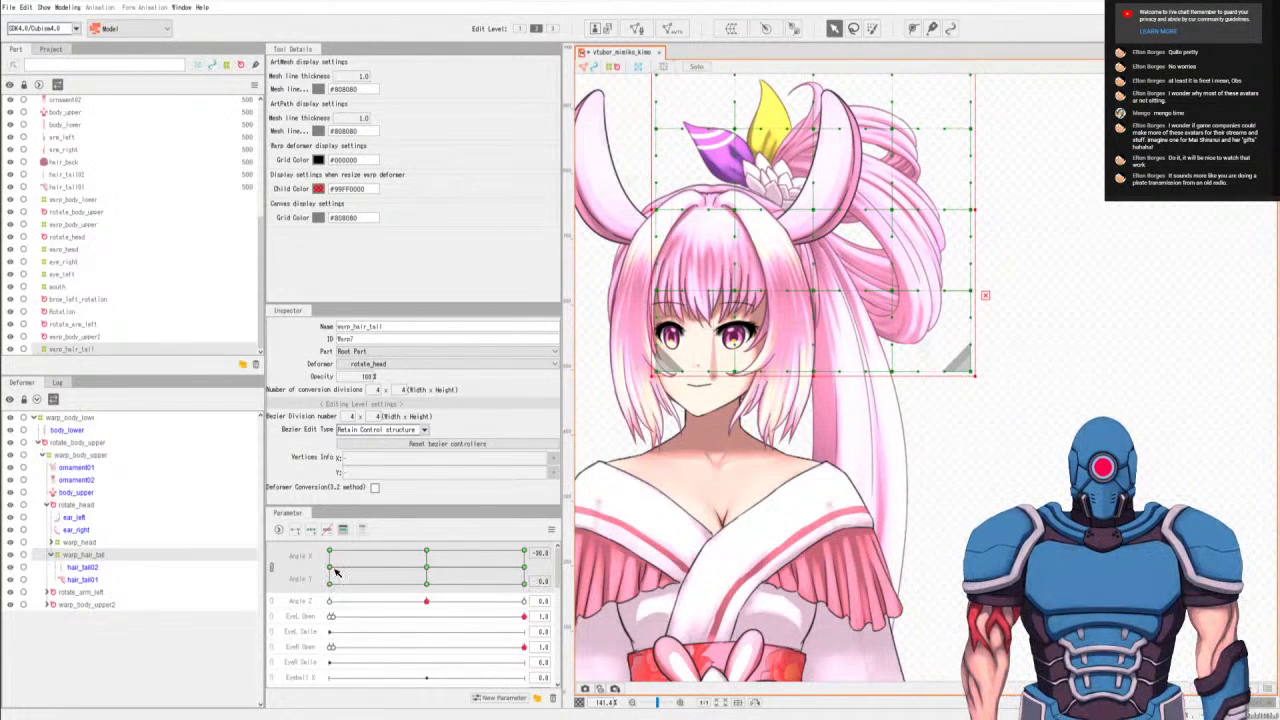
click(329, 583)
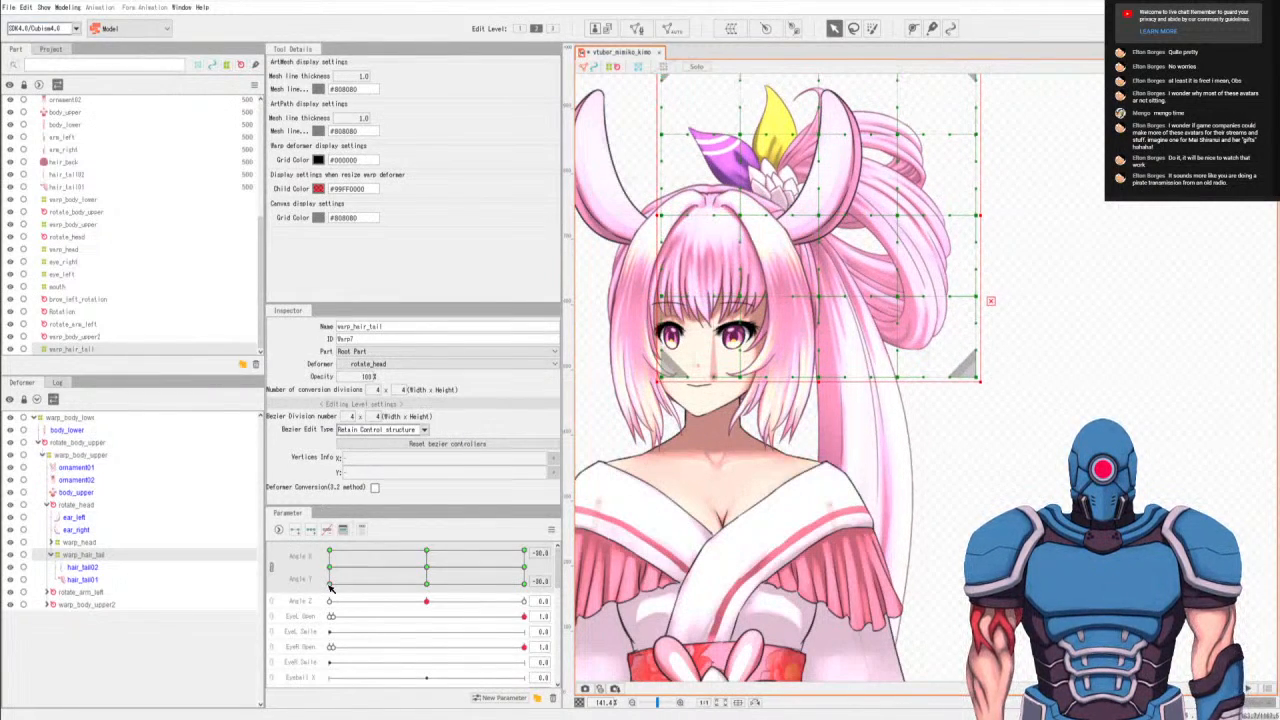
Lower the warp_hair_tail deformer slightly at Angle Y 0 for Angle X 0 and 30, and further at Angle X 30, Angle Y 30.
click(427, 570)
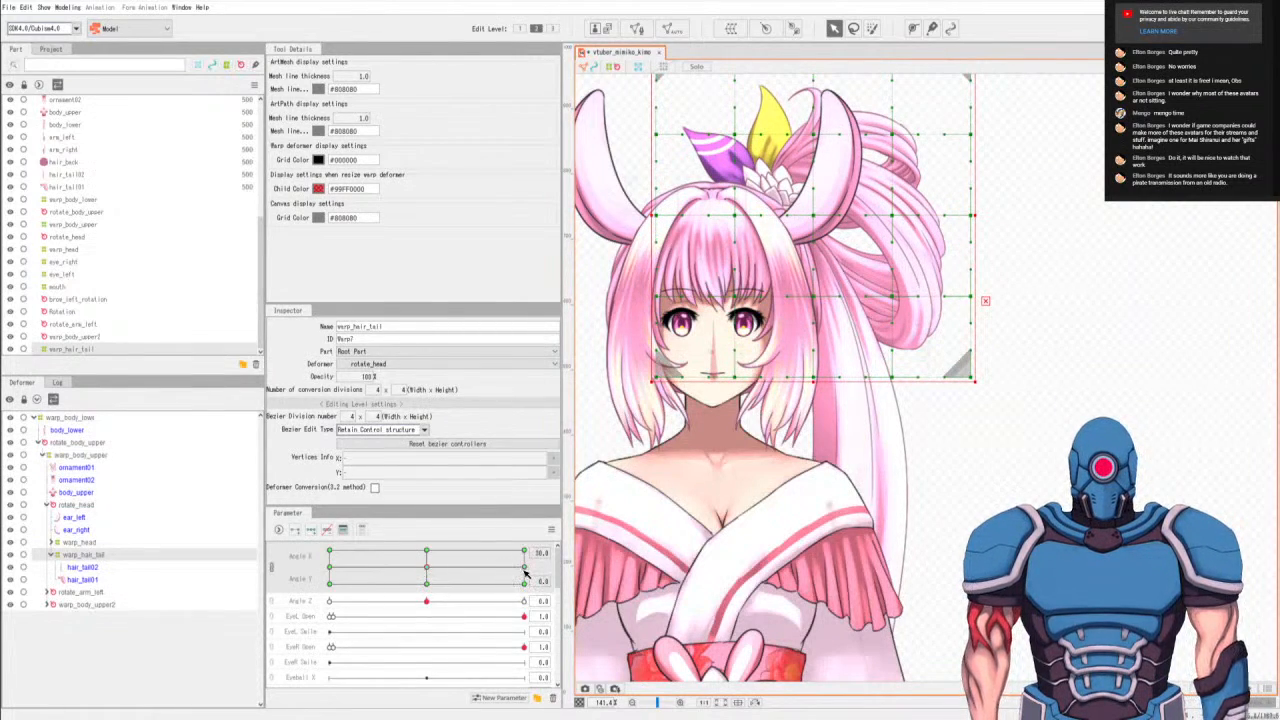
click(522, 569)
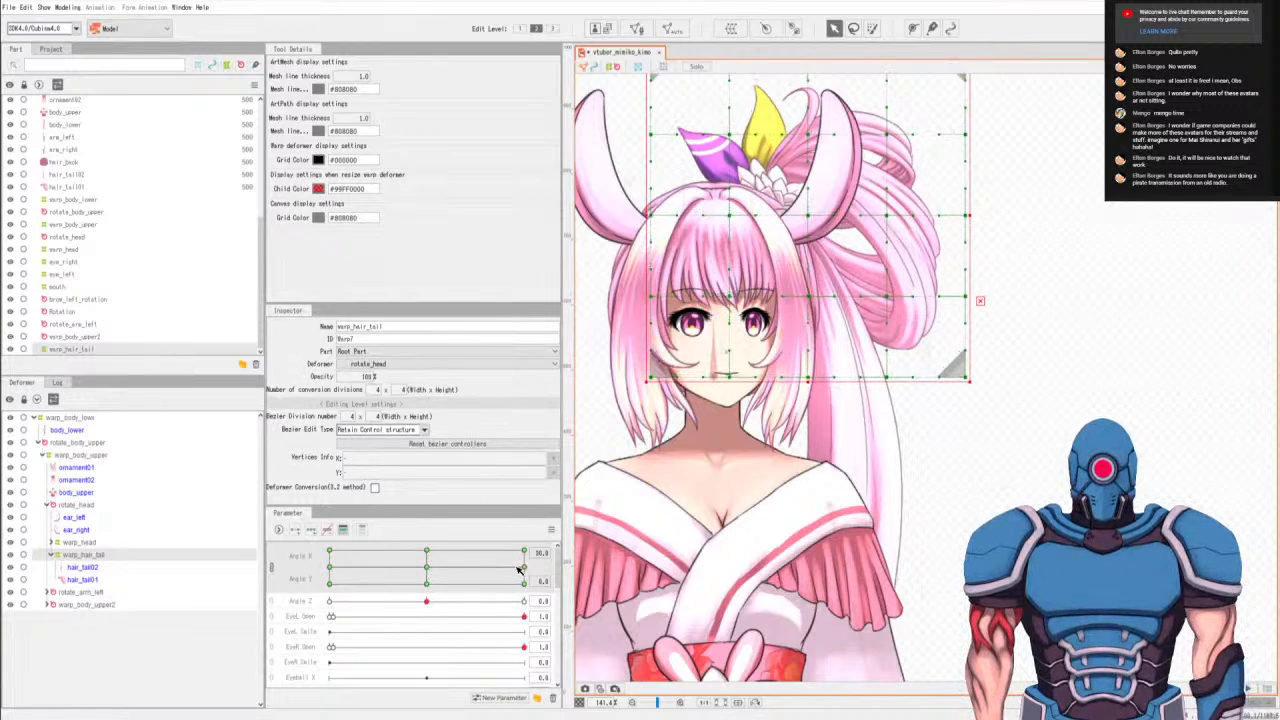
click(524, 553)
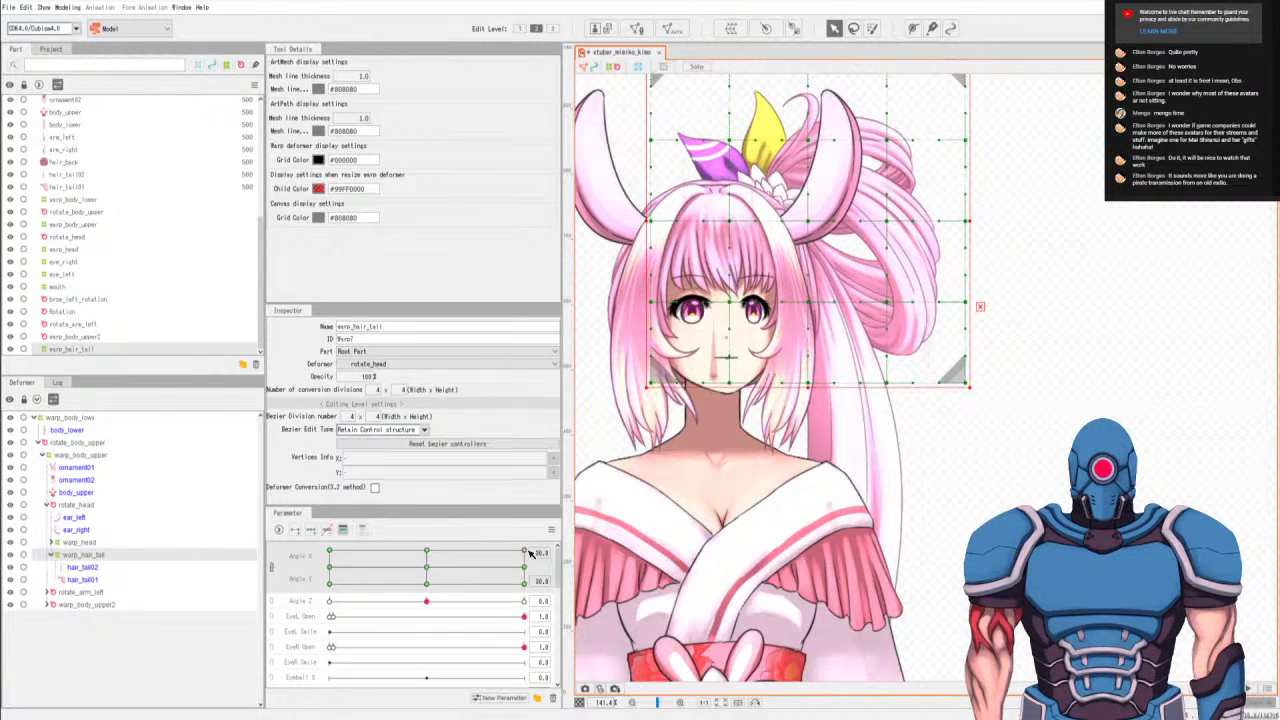
click(524, 567)
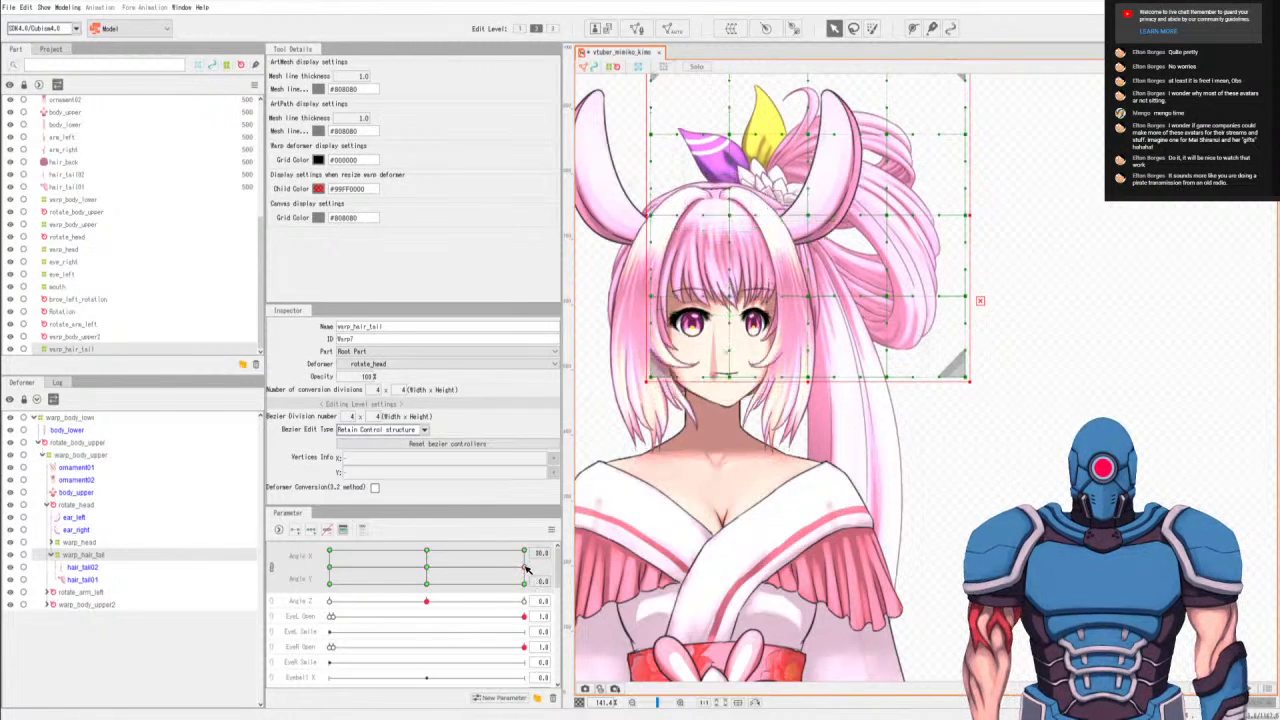
click(524, 582)
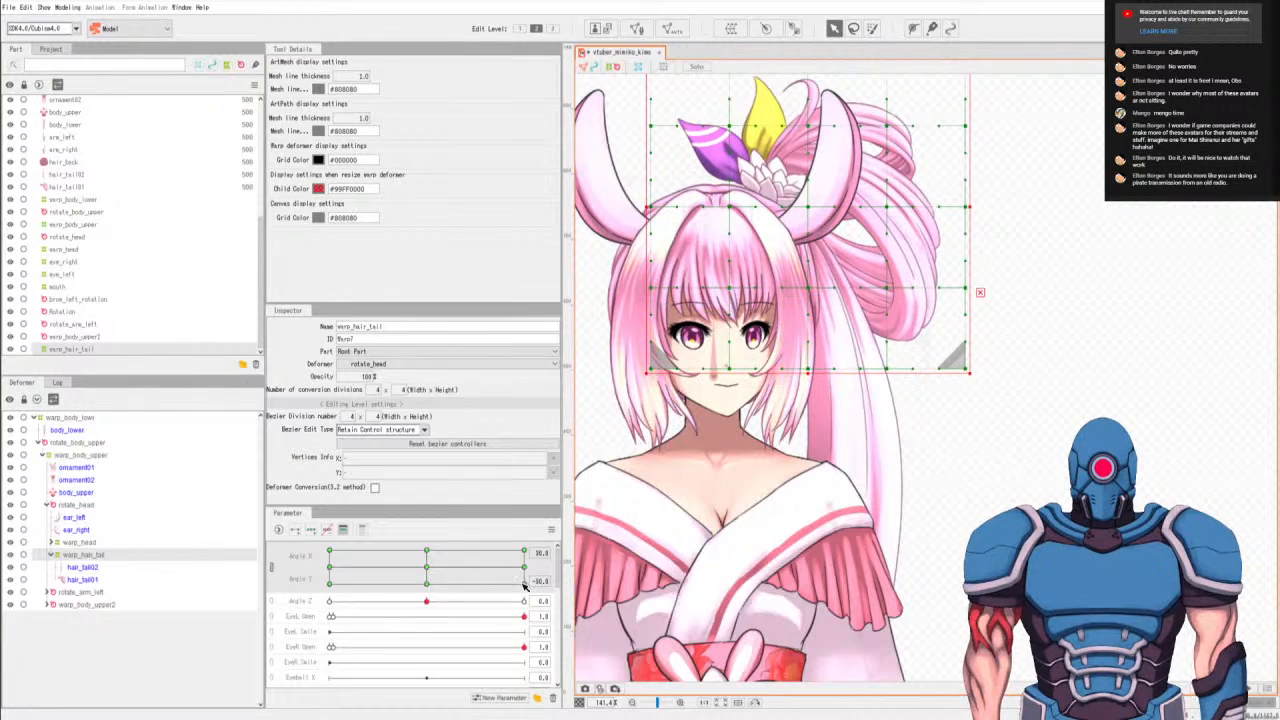
Go to Angle X -30 and Angle Y 30, reselect the warp_hair_tail deformer and nudge it slightly down.
click(427, 567)
click(332, 568)
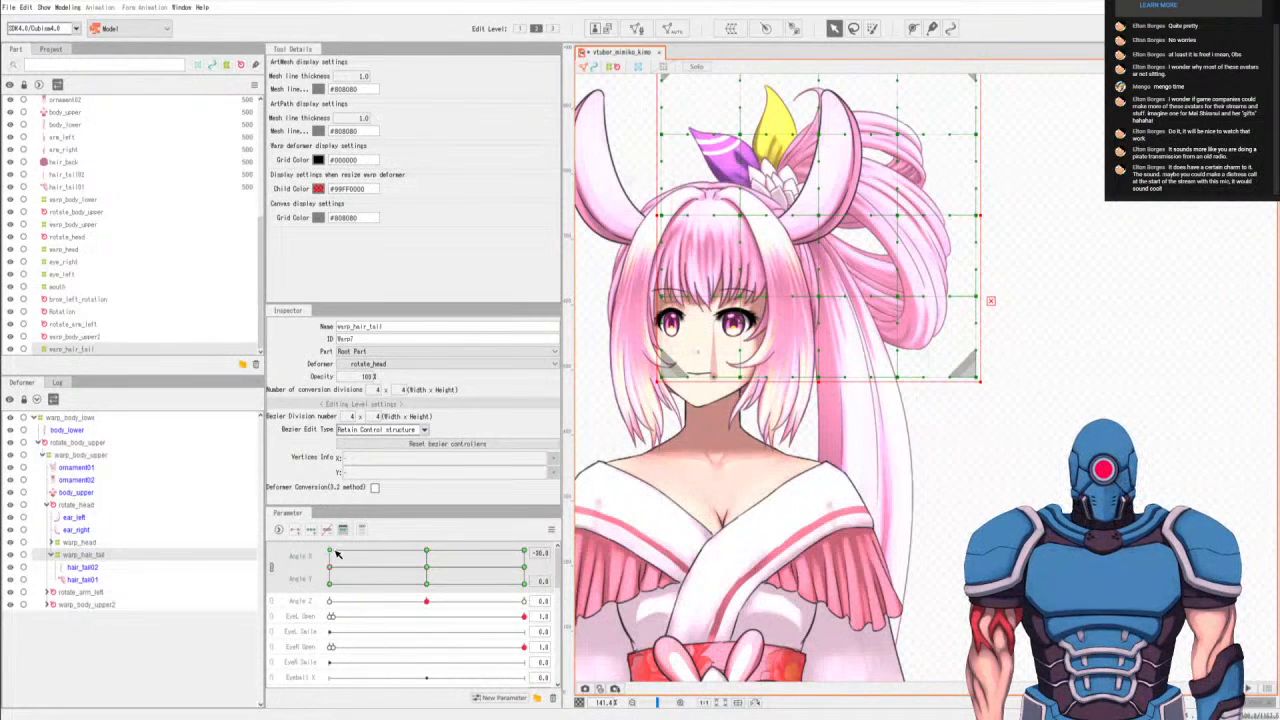
right_click(317, 553)
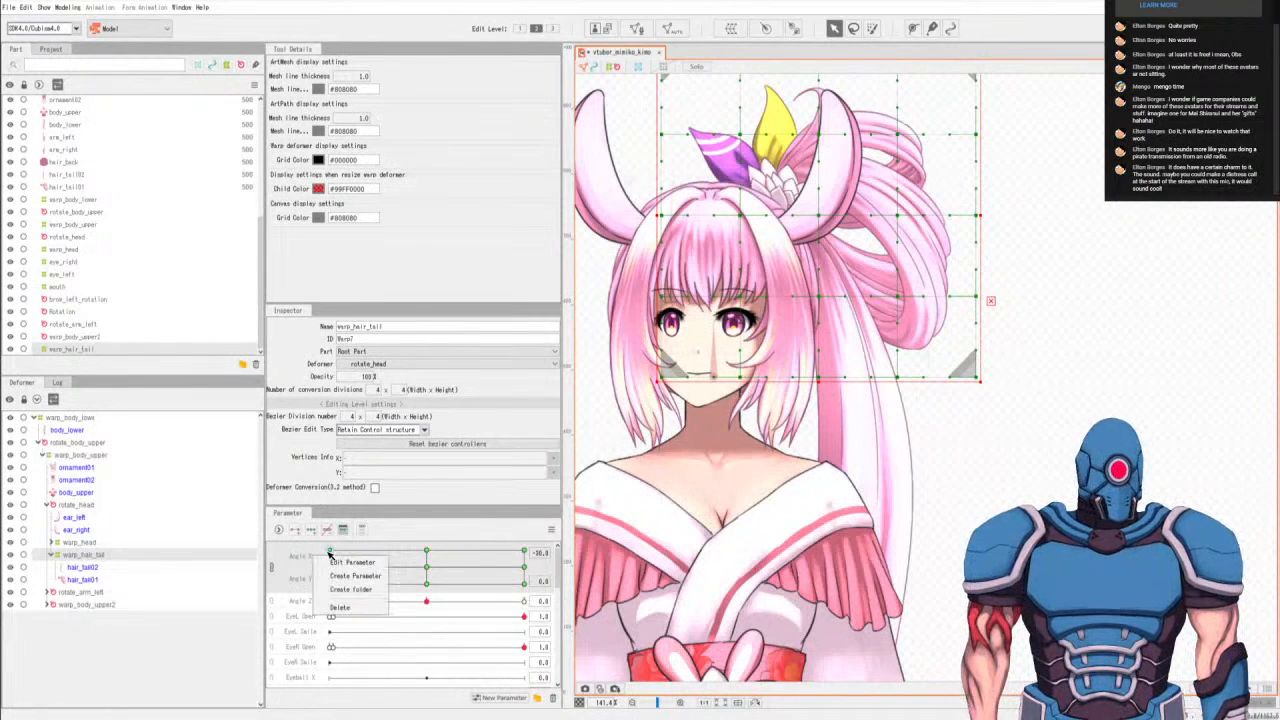
click(329, 553)
click(330, 554)
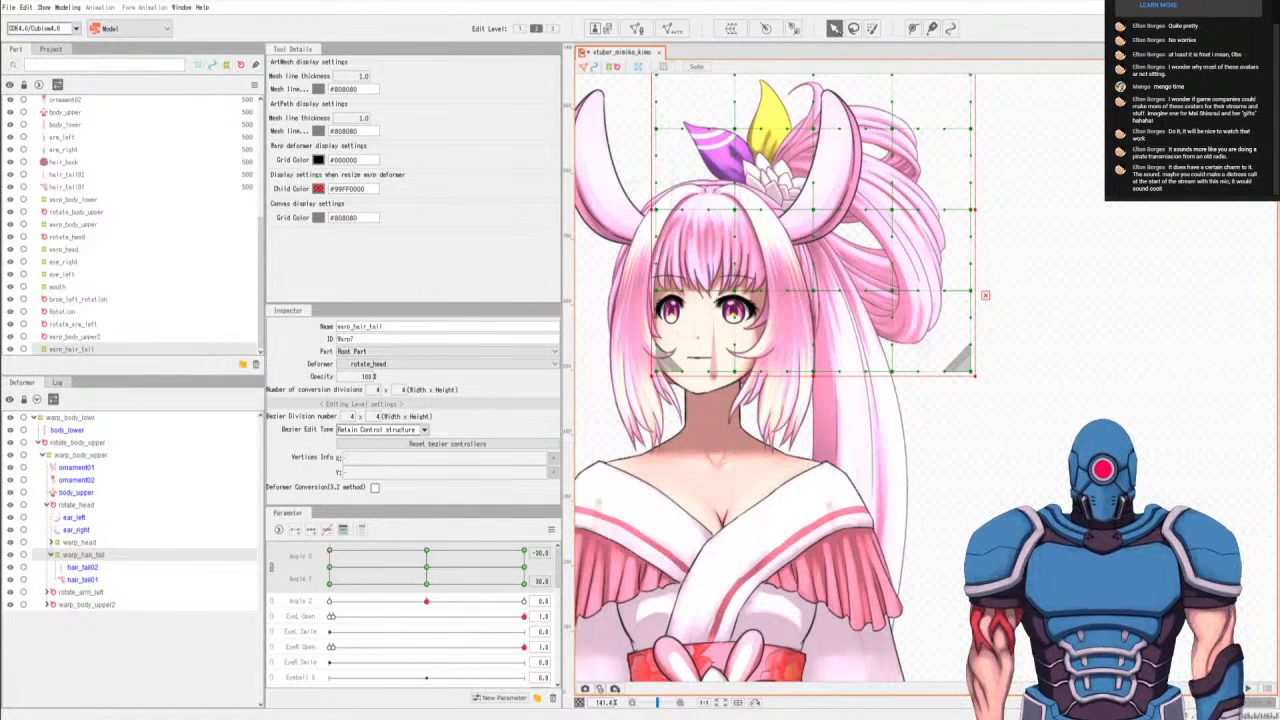
click(1082, 409)
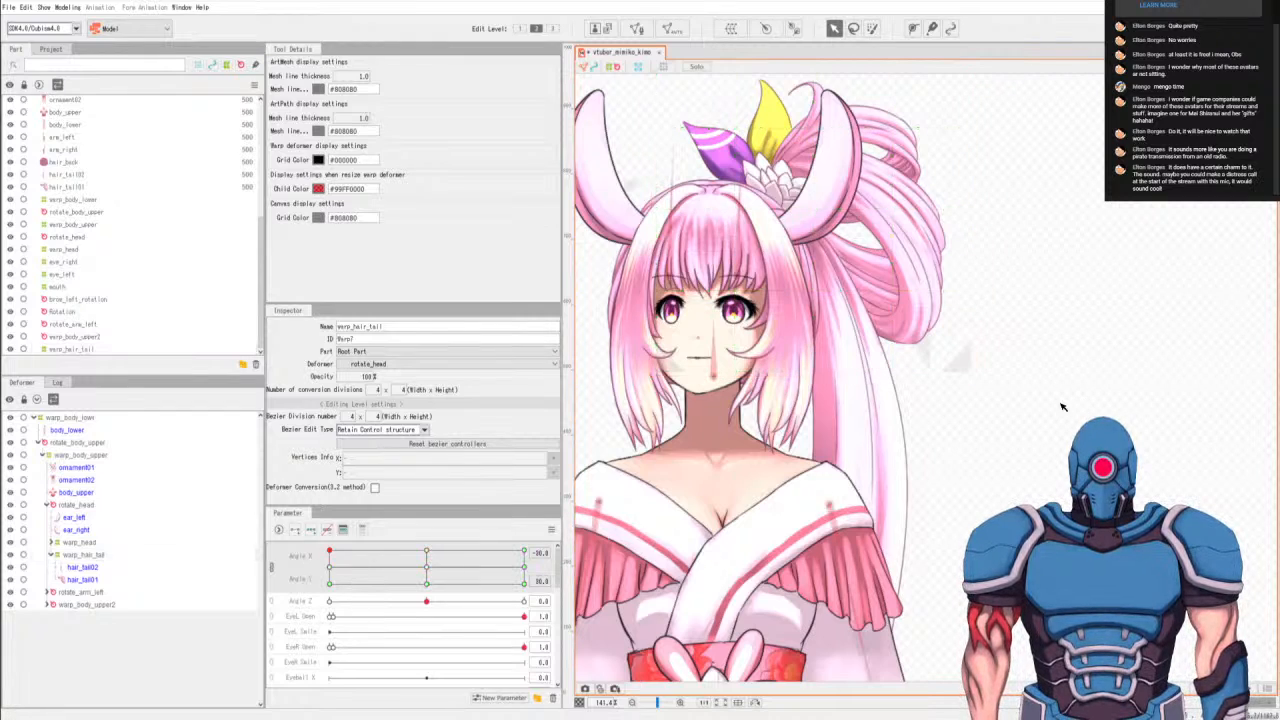
click(88, 554)
key(Down)
key(Down)
key(Down)
key(Down)
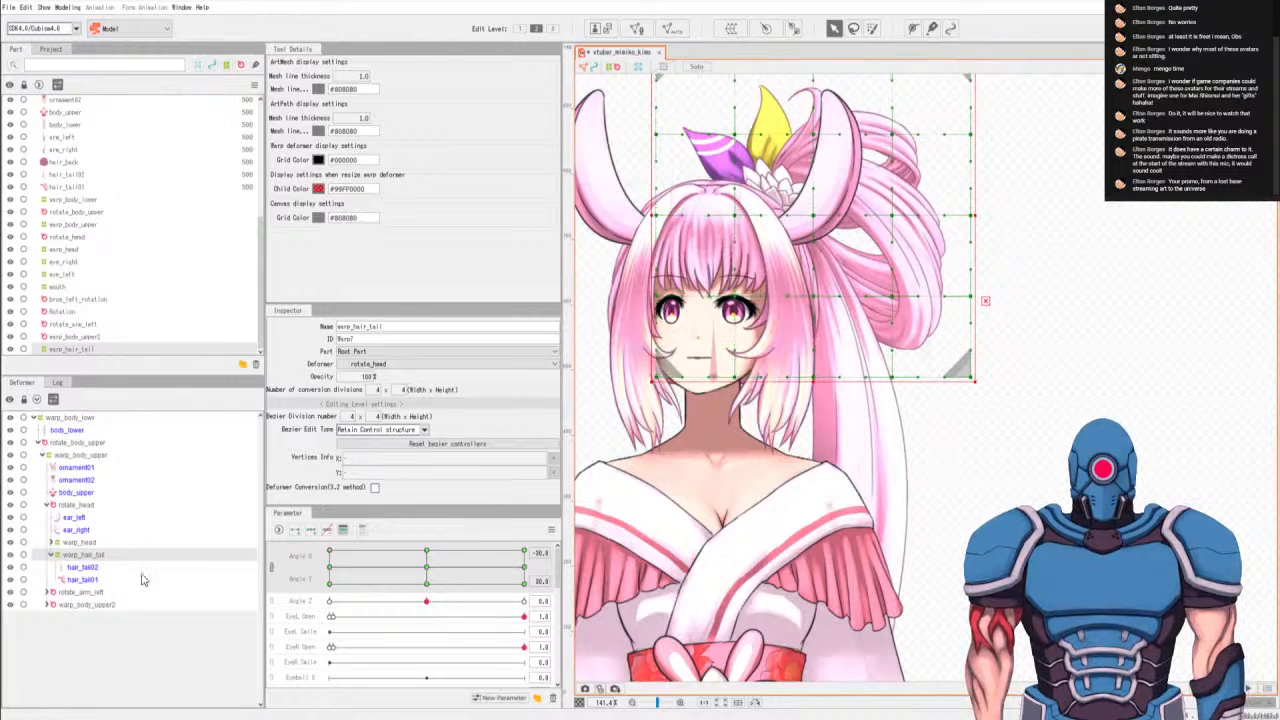
Compare with the neighbouring keys, then shift warp_hair_tail slightly right and further down at Angle X -30, Angle Y 30.
click(332, 566)
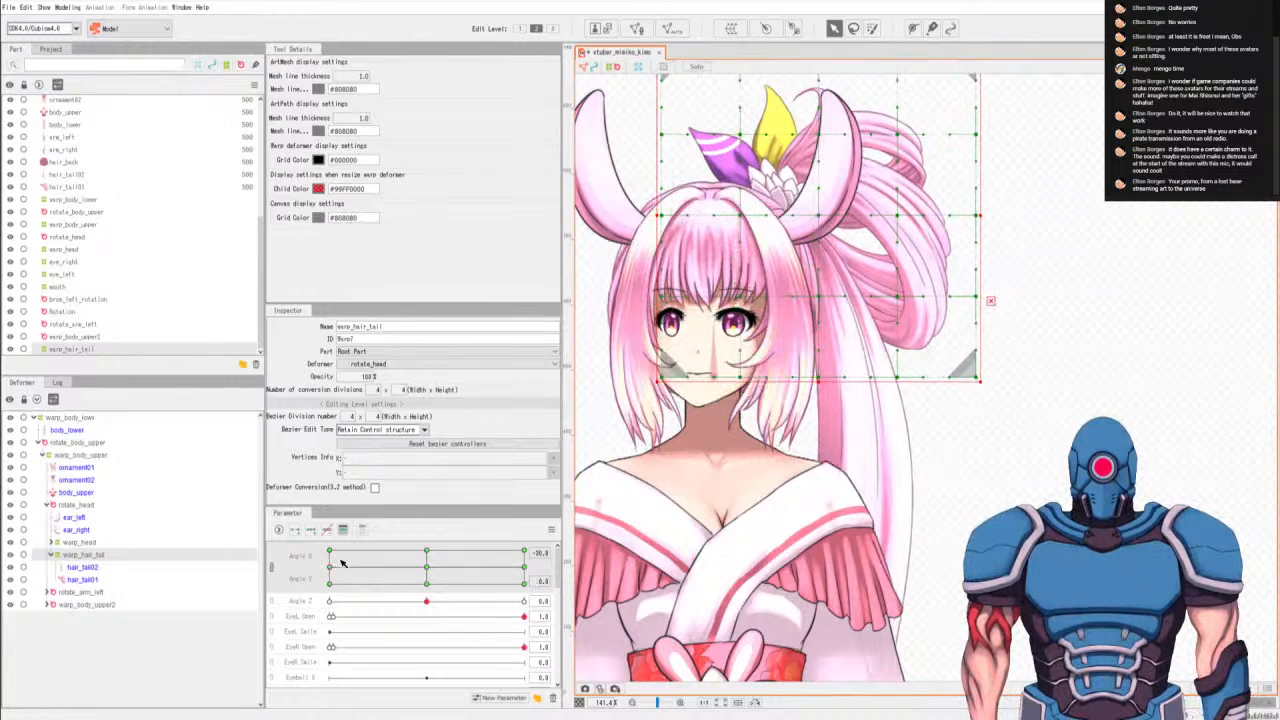
click(426, 570)
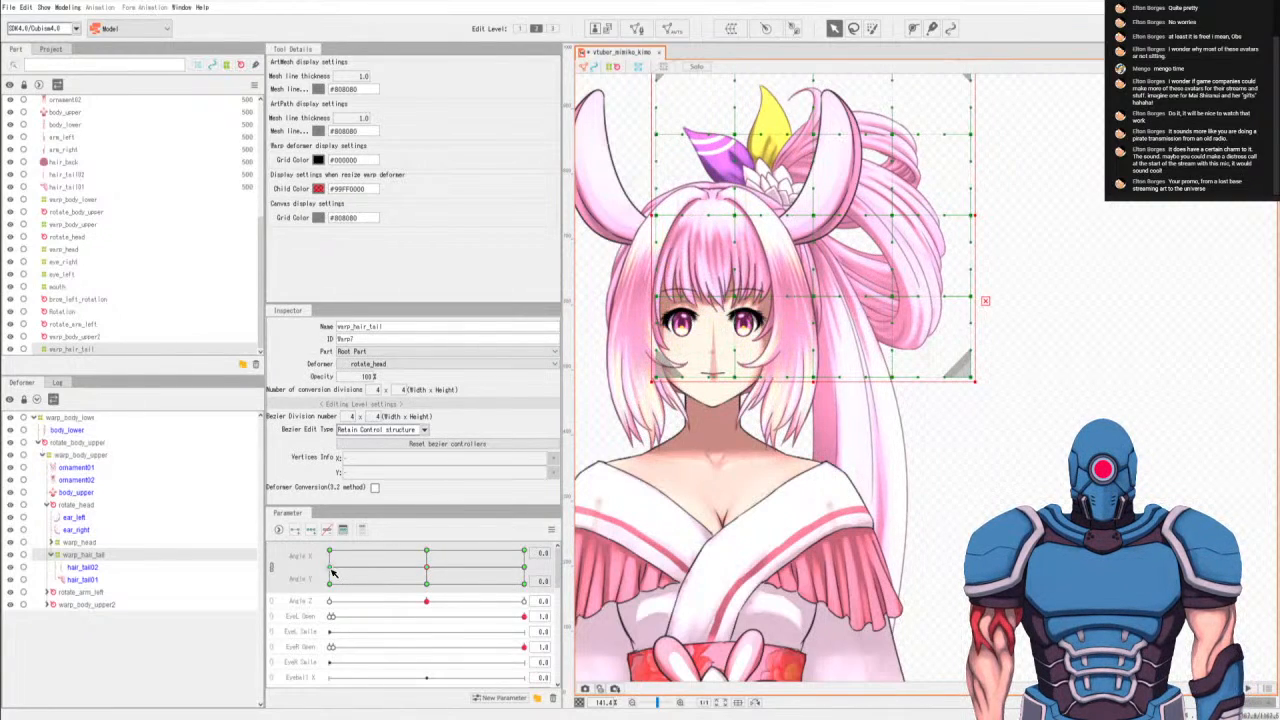
click(330, 554)
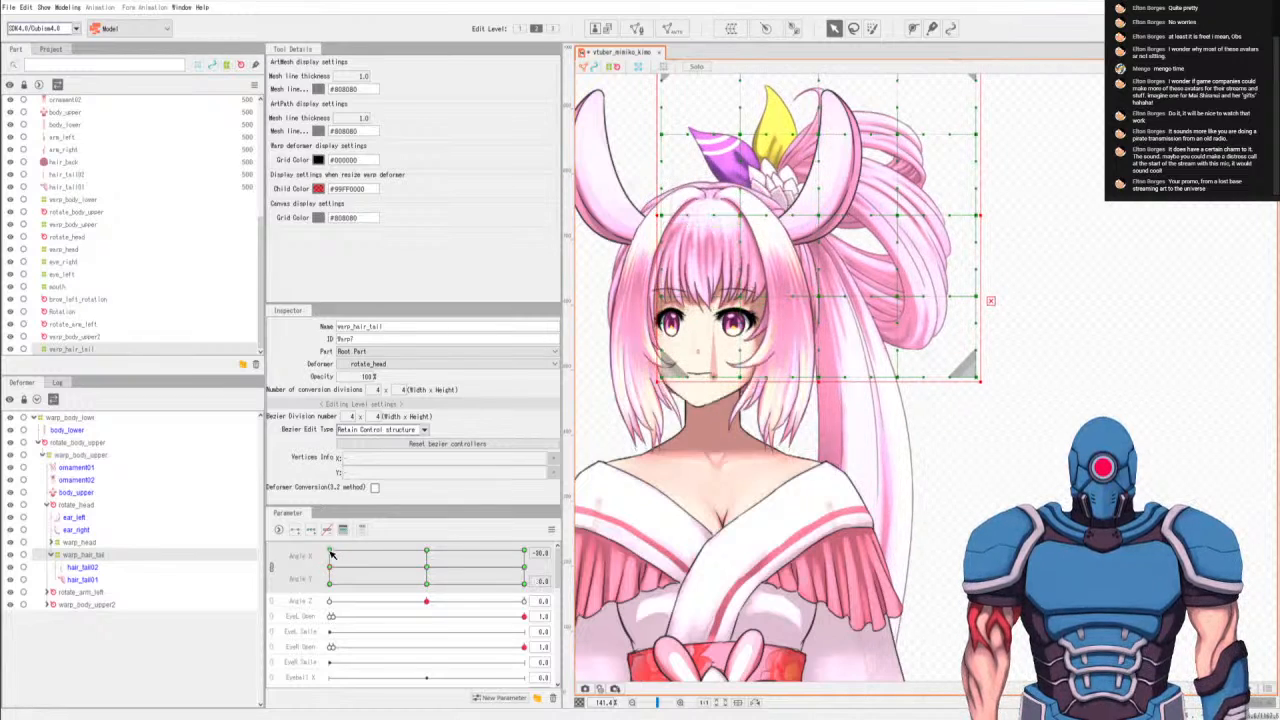
drag(333, 558, 333, 555)
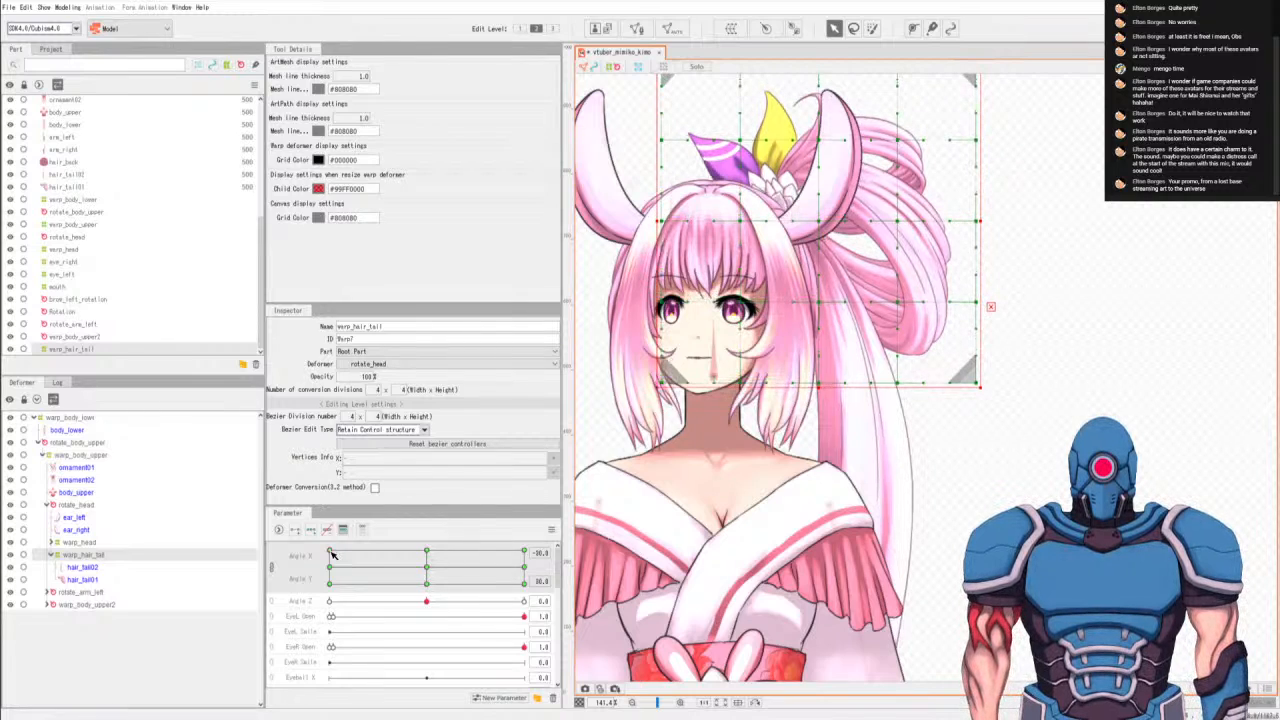
At Angle X -30, lower the warp_hair_tail deformer a bit further for Angle Y 0 and 30, comparing against Angle Y -30.
click(332, 583)
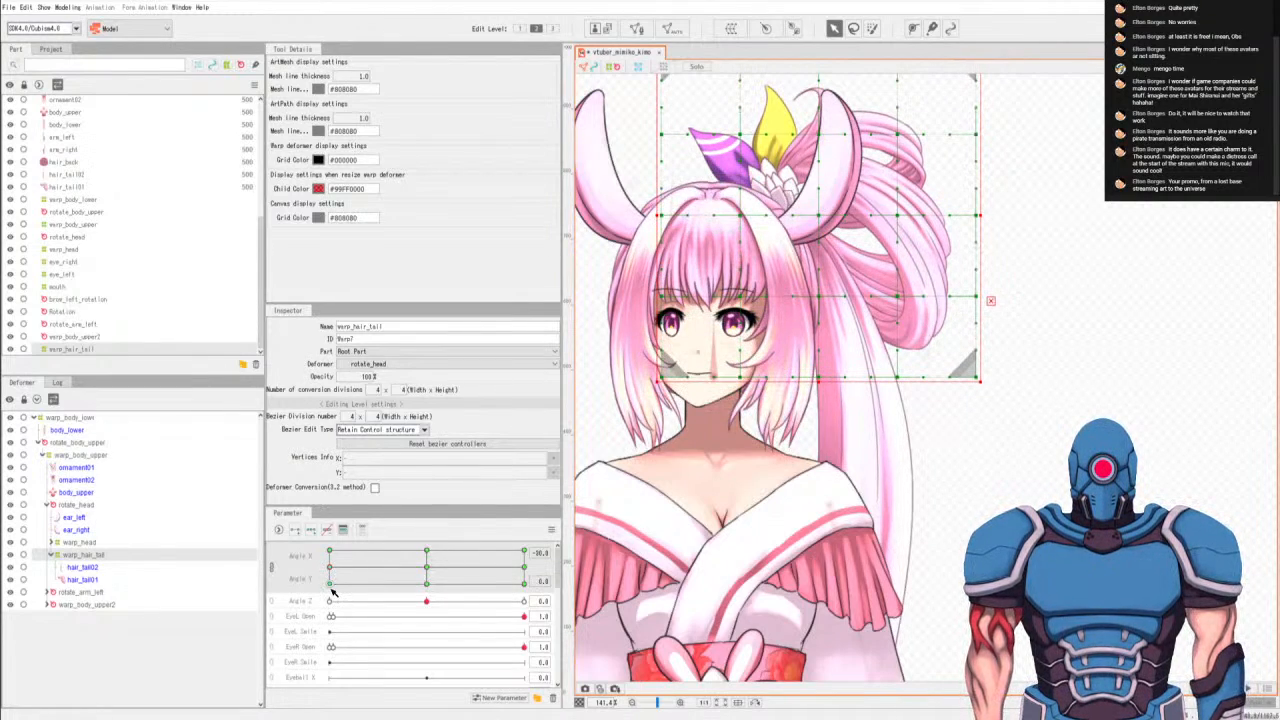
click(333, 583)
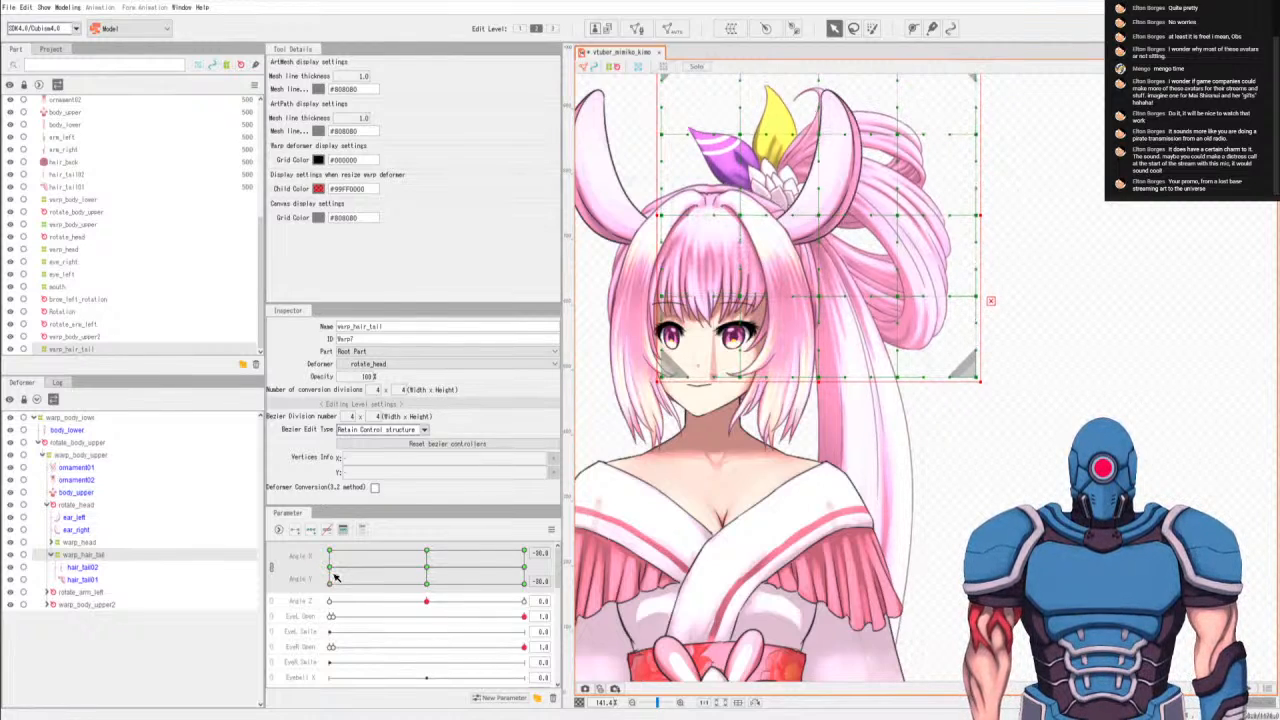
click(330, 567)
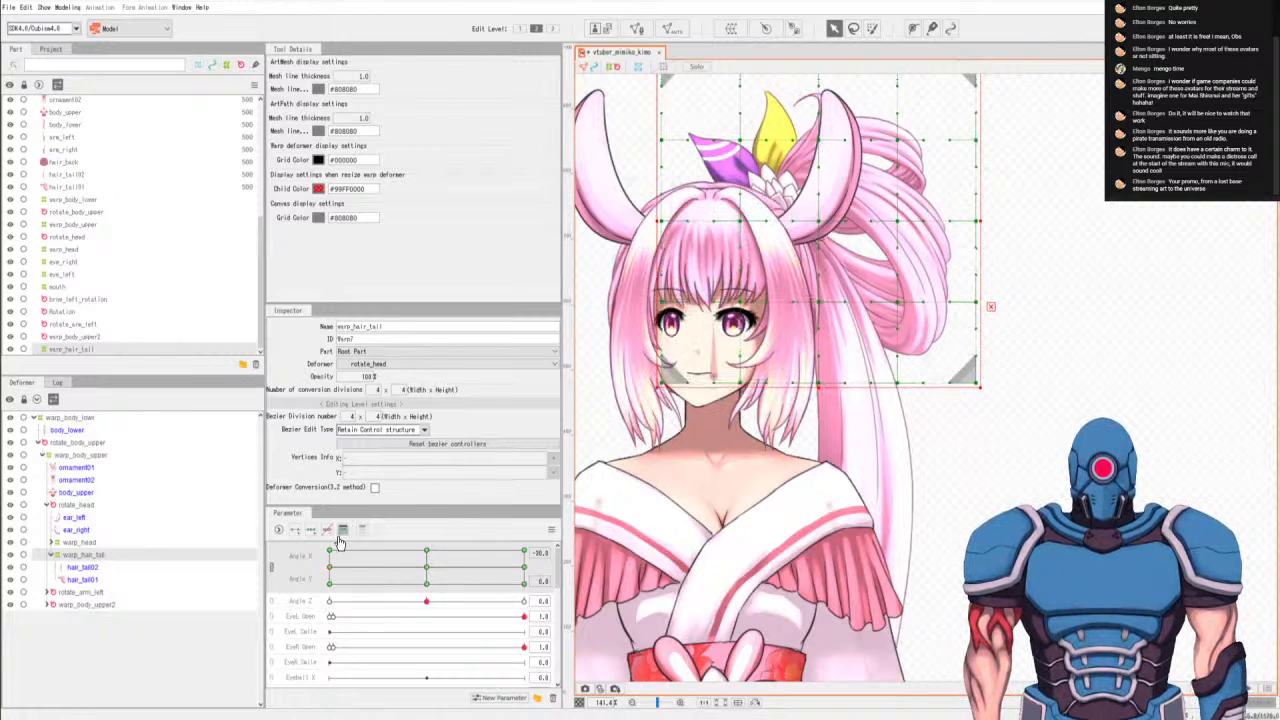
click(331, 552)
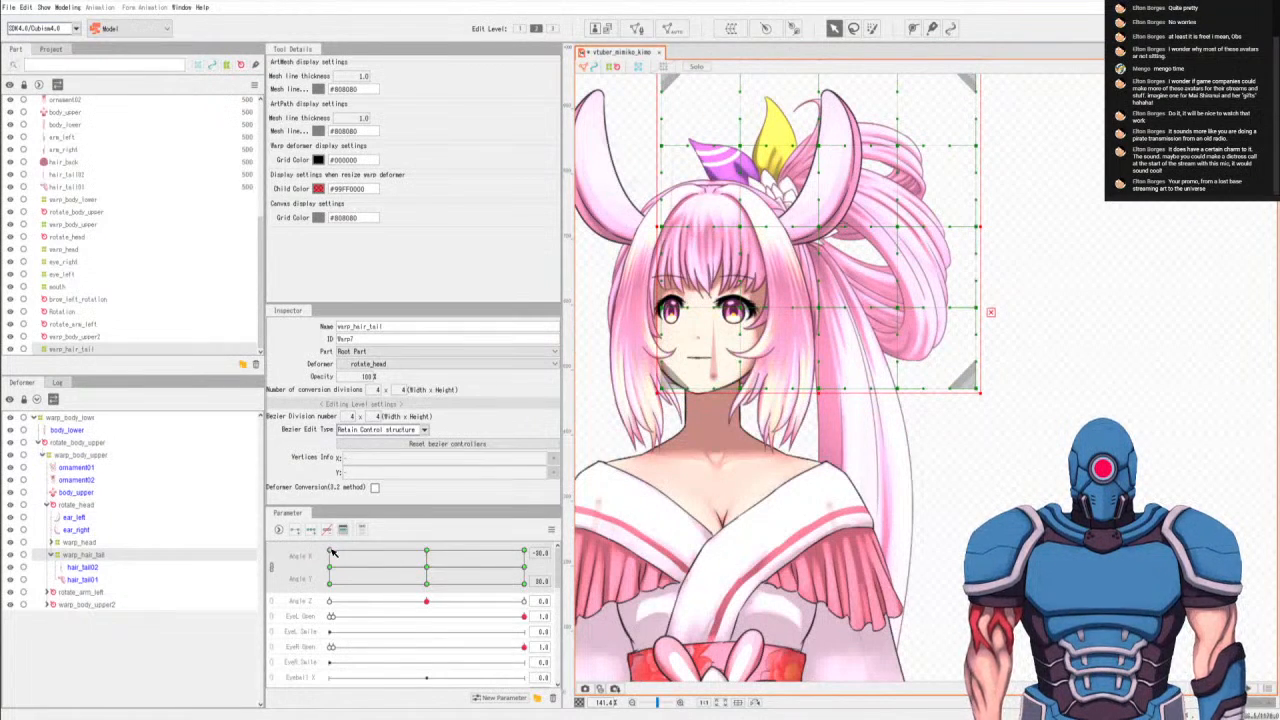
click(331, 567)
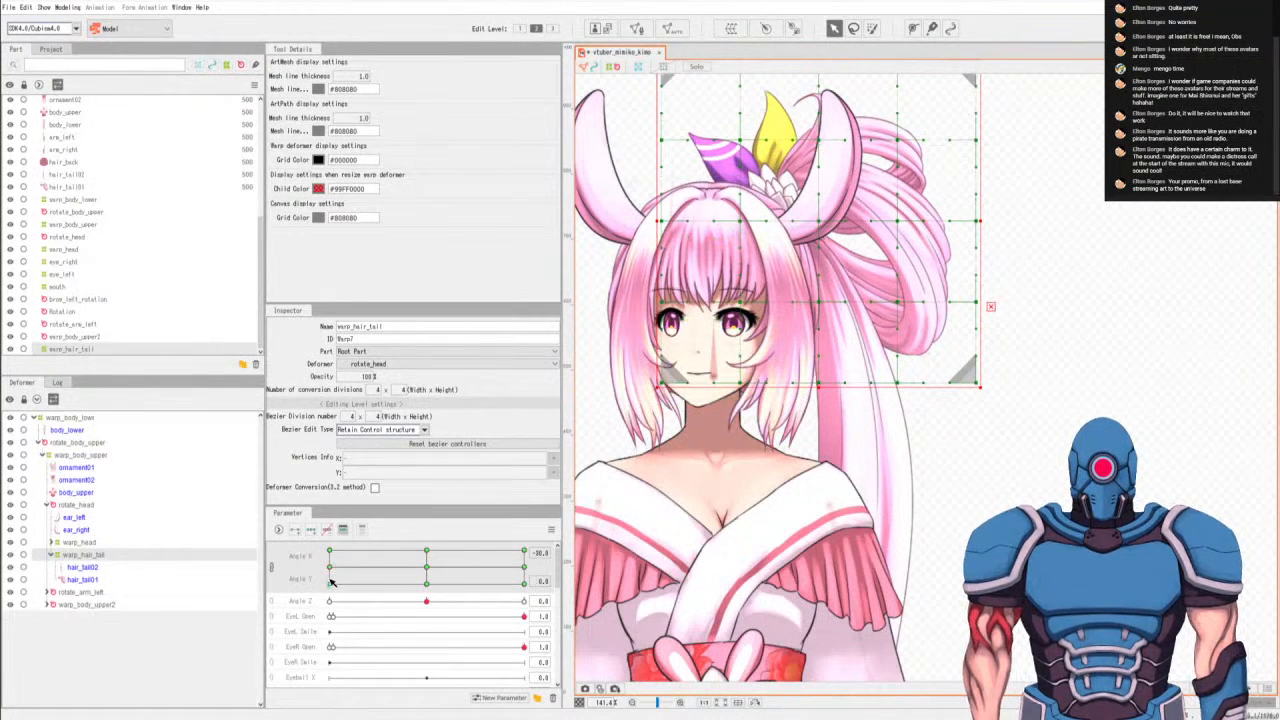
click(331, 582)
click(333, 570)
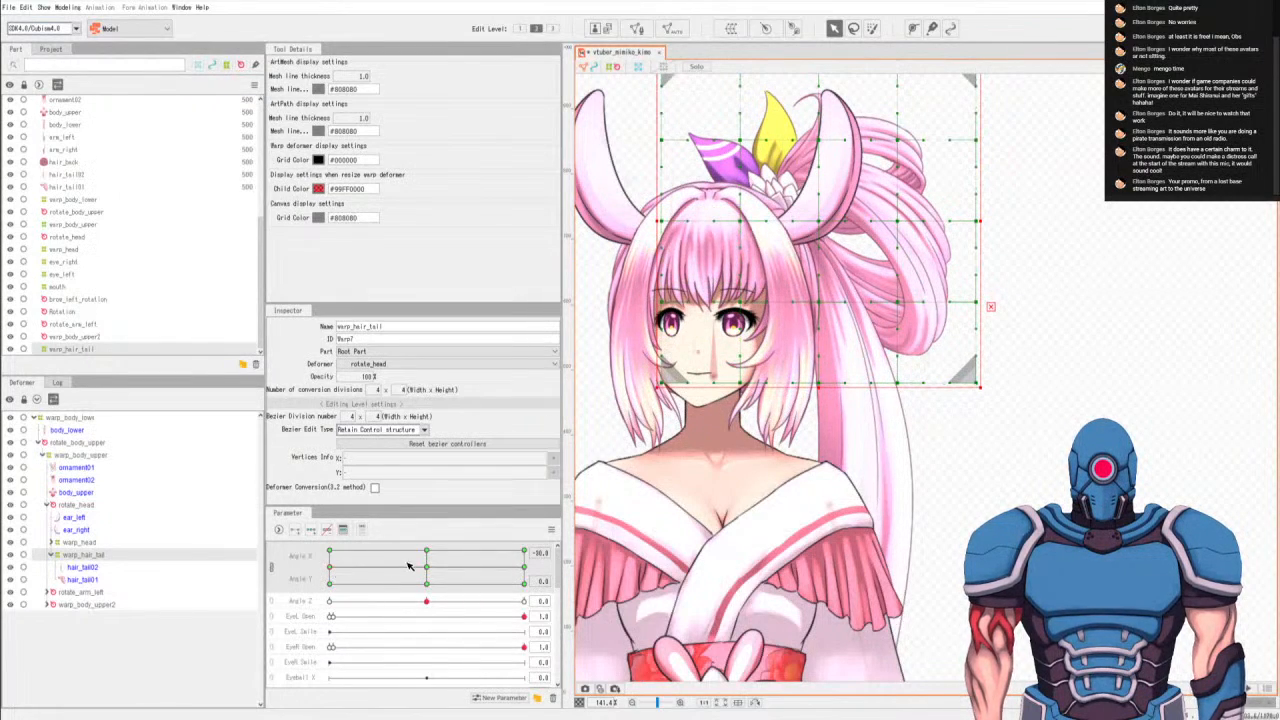
At Angle X 0, nudge the warp_hair_tail deformer further down for Angle Y 0 and Angle Y 30.
click(427, 569)
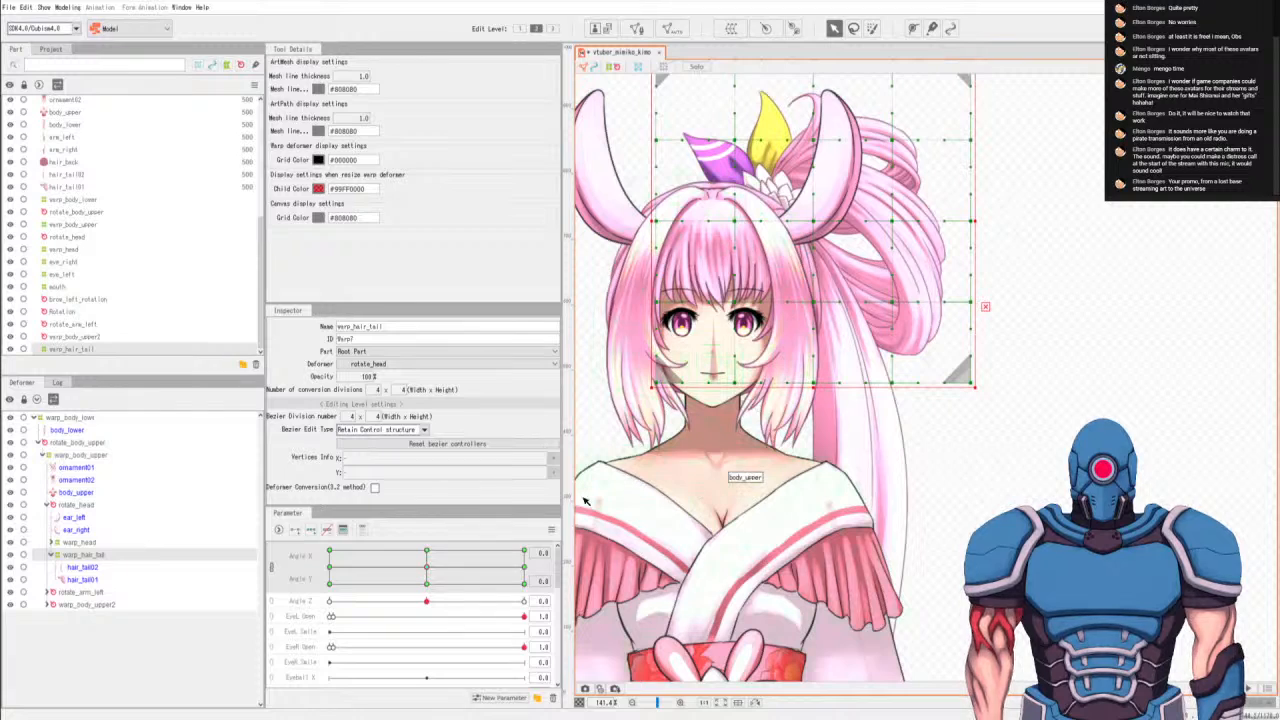
click(428, 553)
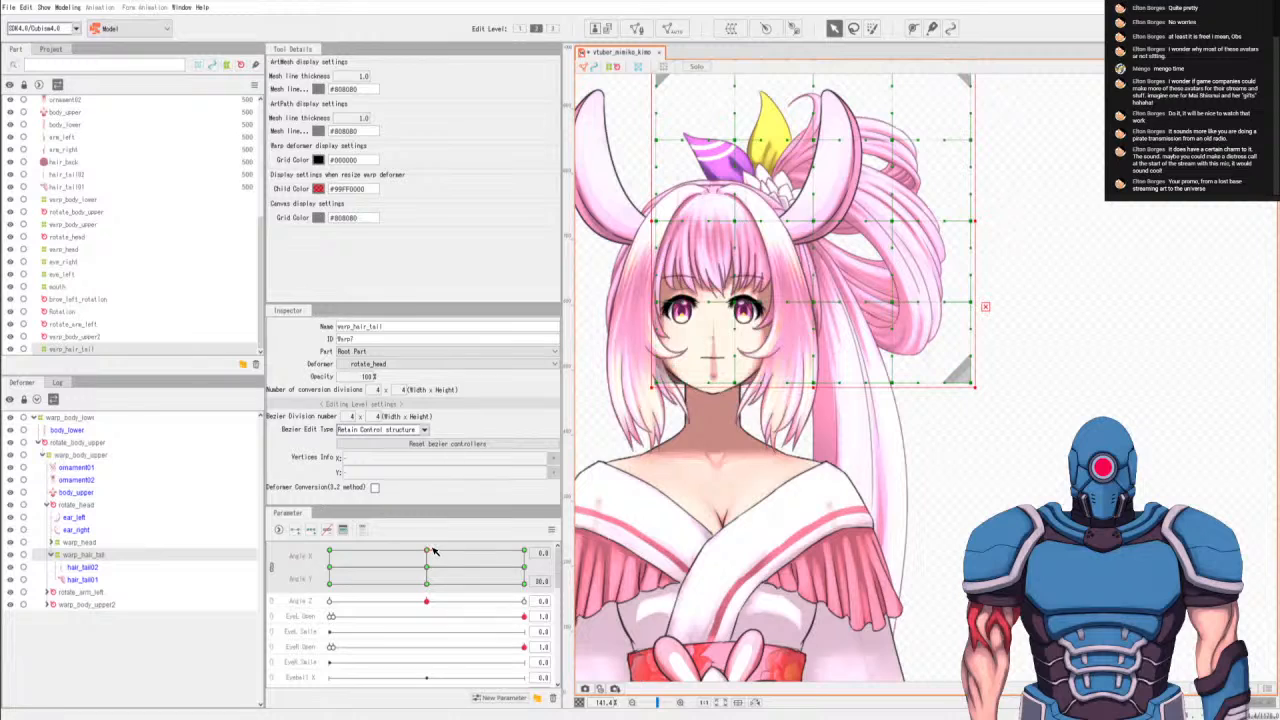
key(Down)
key(Down)
key(Down)
key(Down)
key(Down)
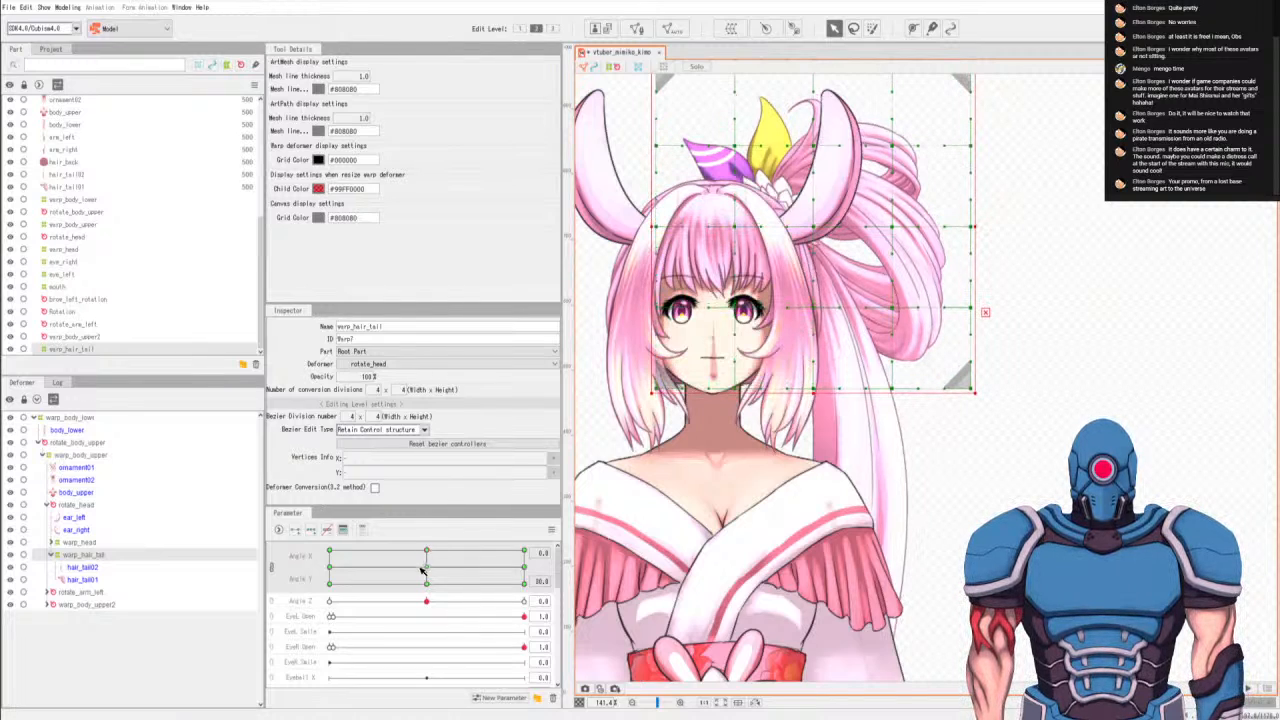
At Angle X 0 and Angle Y -30, nudge the warp_hair_tail deformer slightly down.
click(427, 568)
click(428, 585)
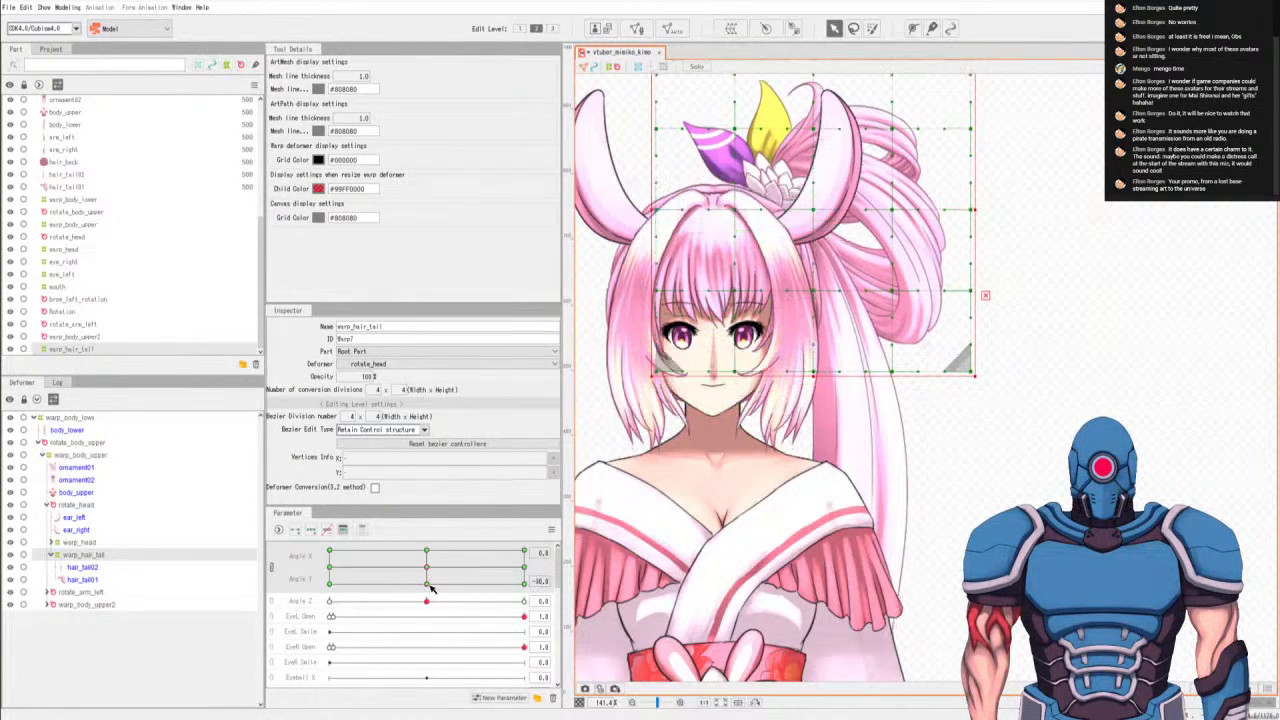
key(Down)
key(Down)
key(Down)
key(Down)
key(Down)
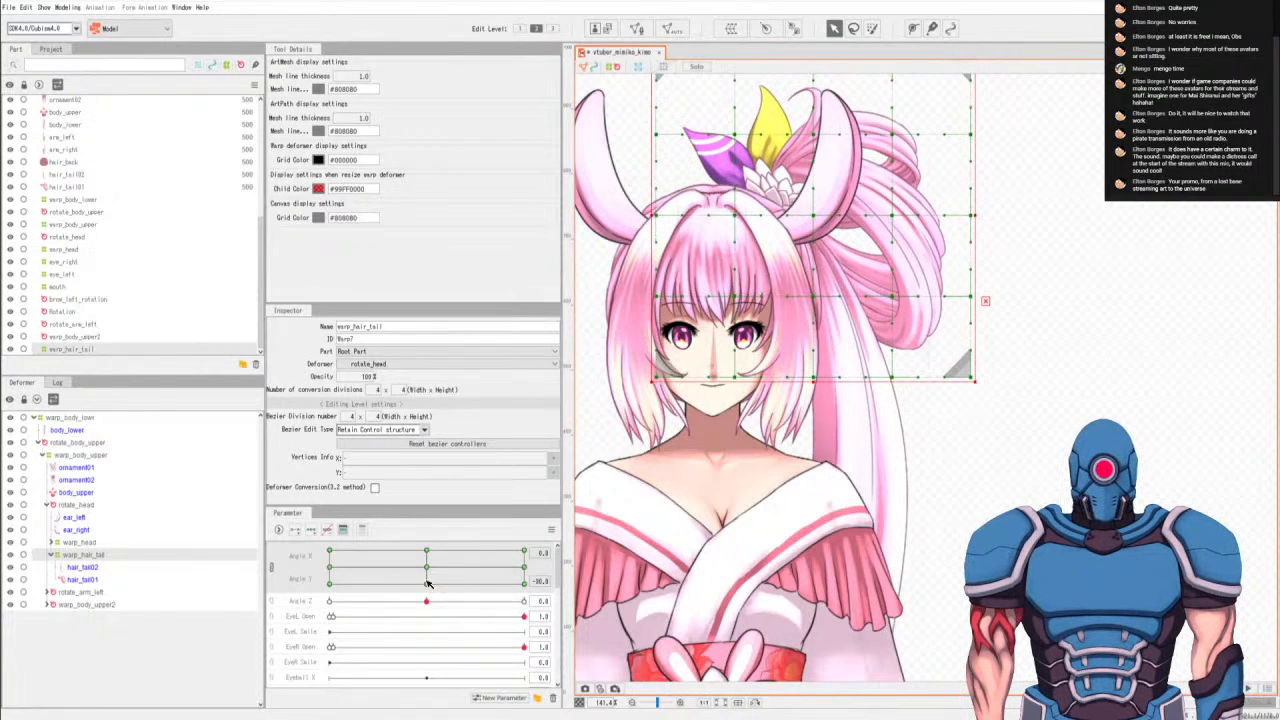
At Angle X 30, lower the warp_hair_tail deformer slightly further for Angle Y 0 and Angle Y 30.
click(433, 569)
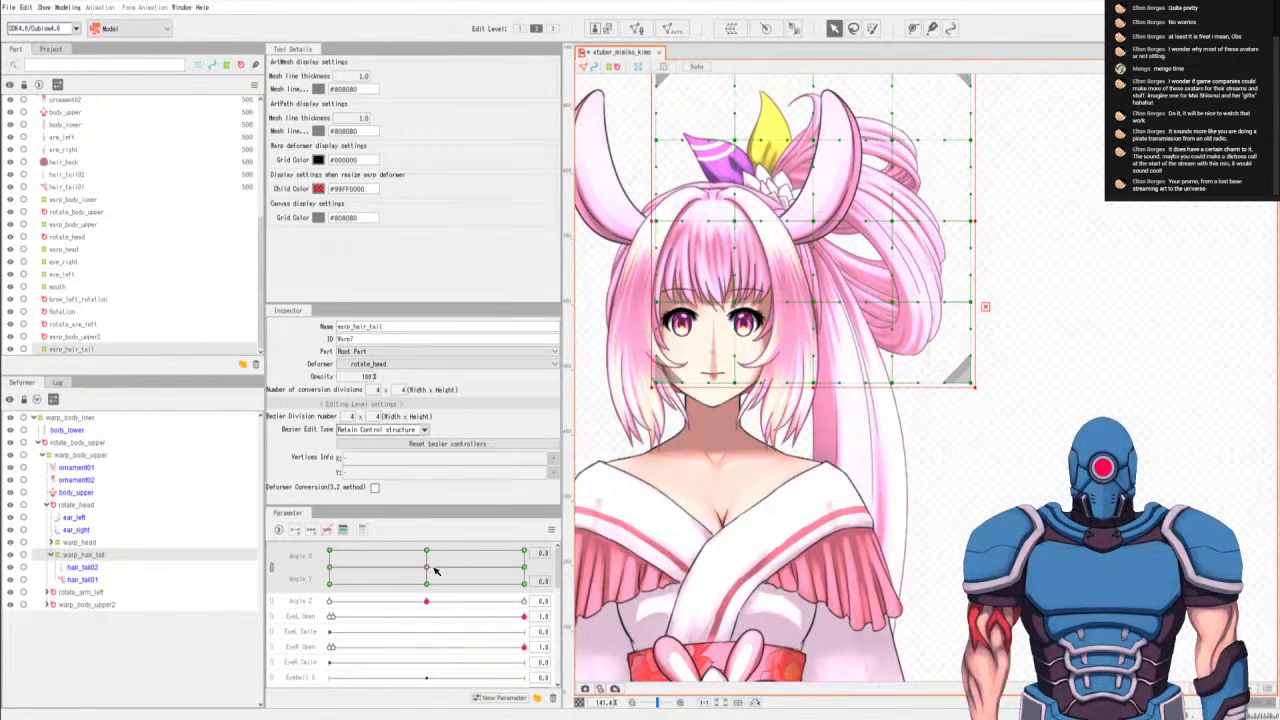
click(523, 567)
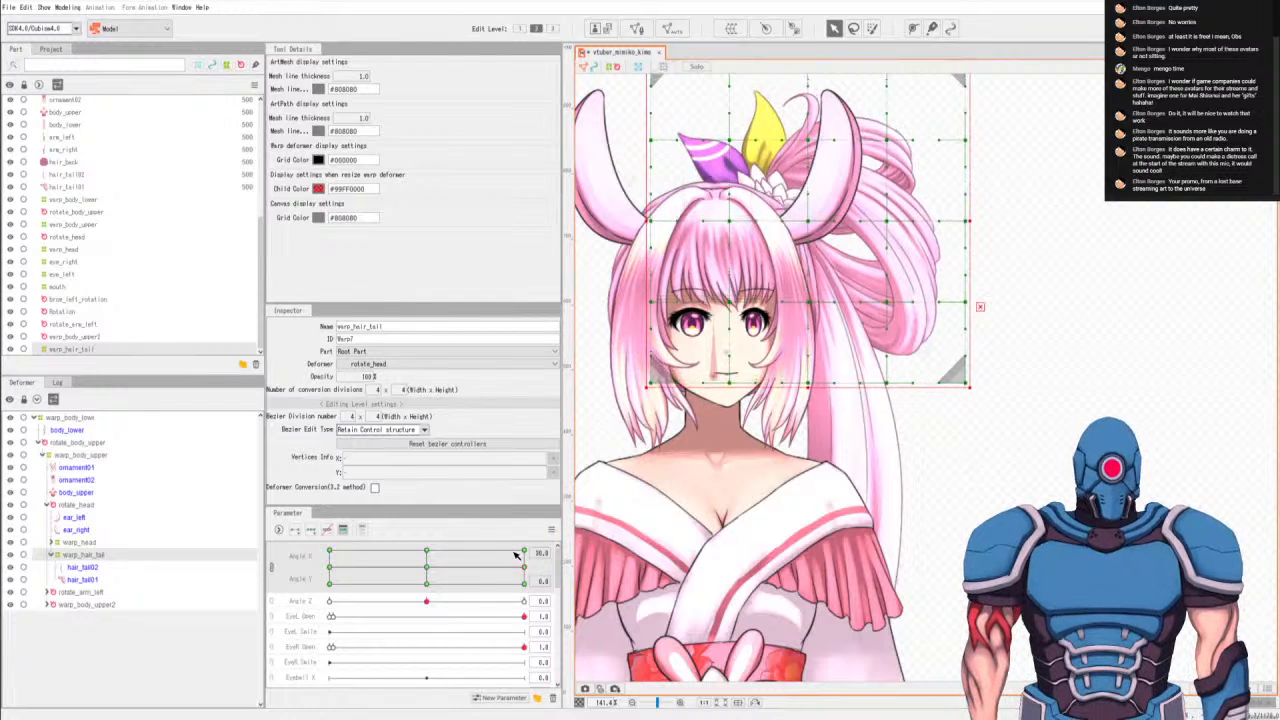
click(523, 552)
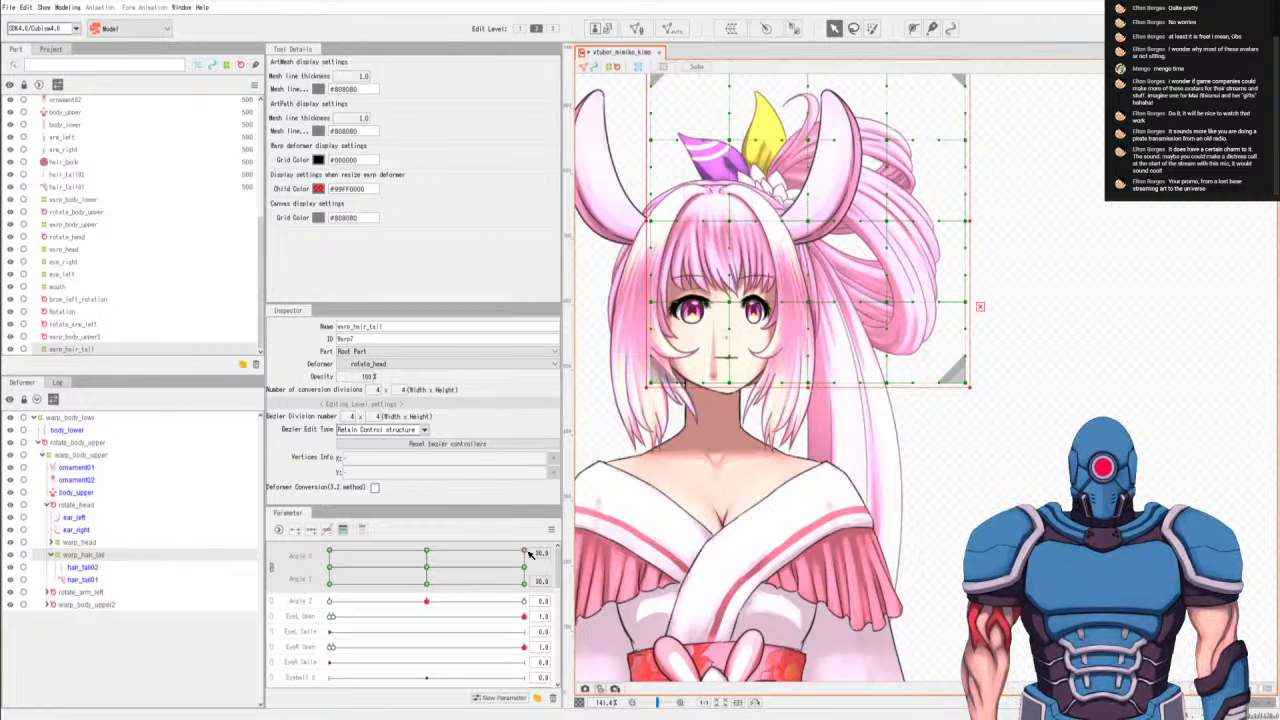
key(shift+Down)
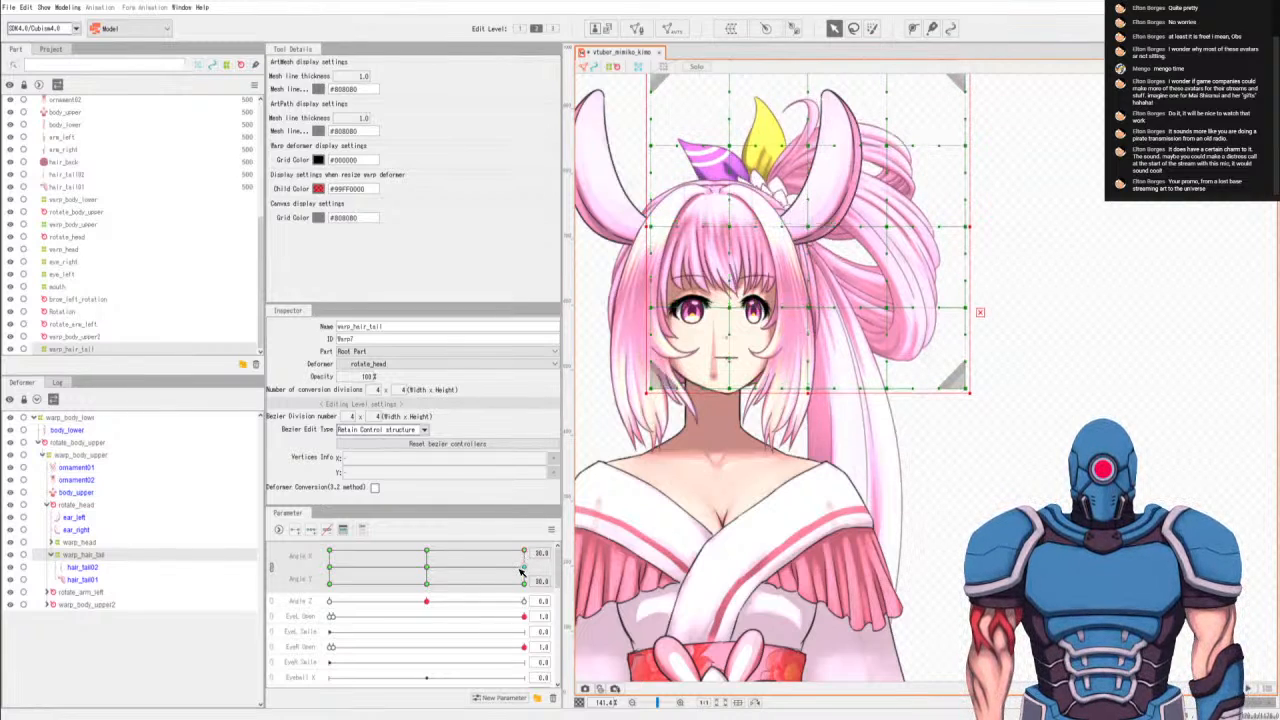
At Angle X 30 and Angle Y -30, lower the warp_hair_tail deformer slightly.
click(525, 582)
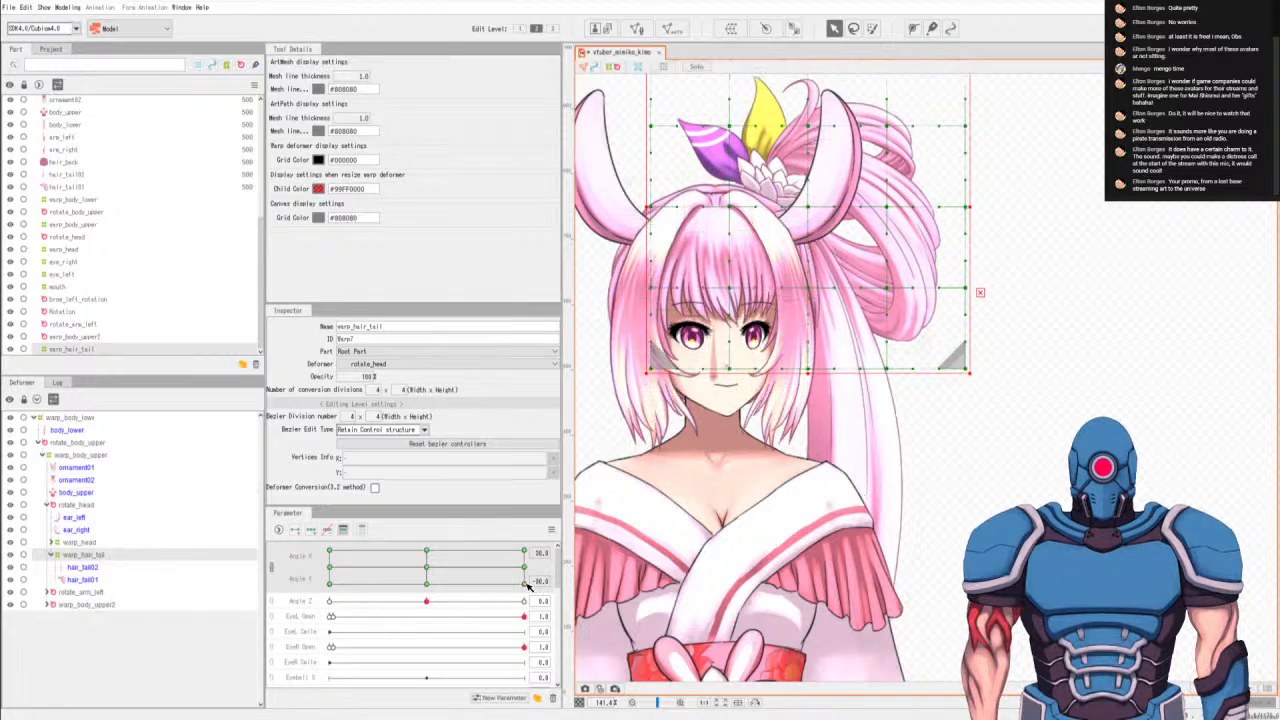
key(shift+Down)
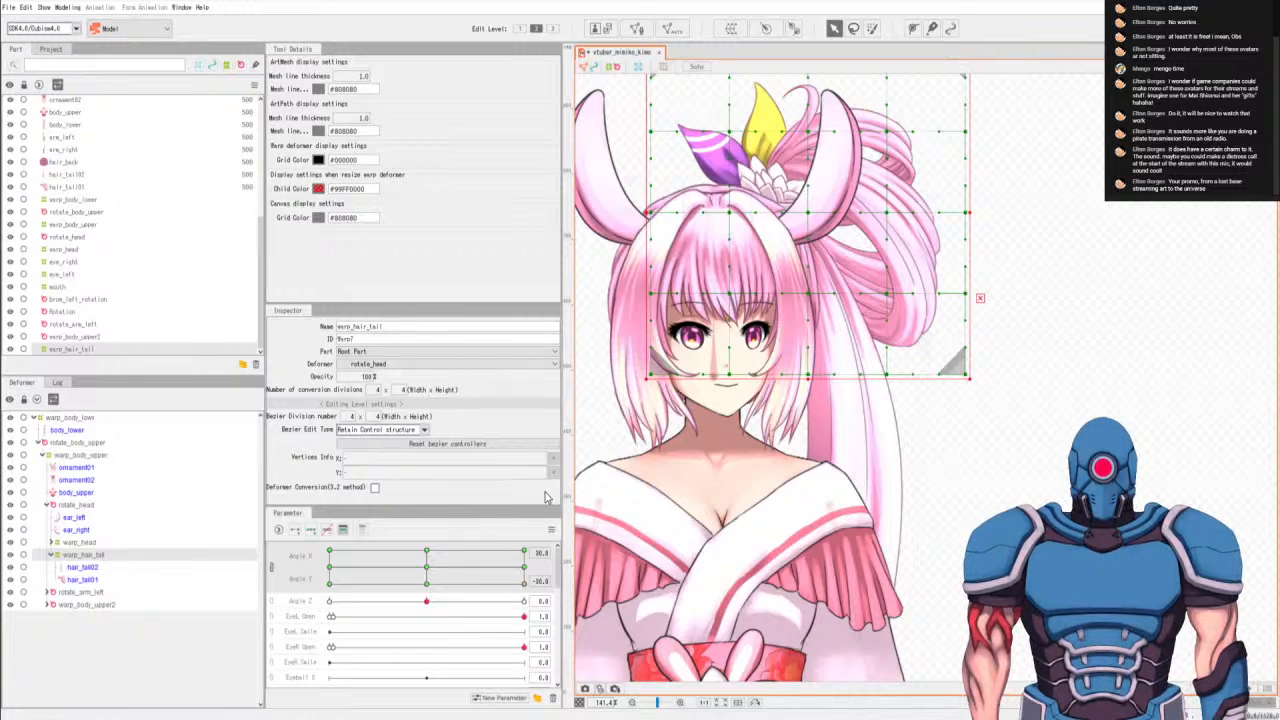
key(shift+Down)
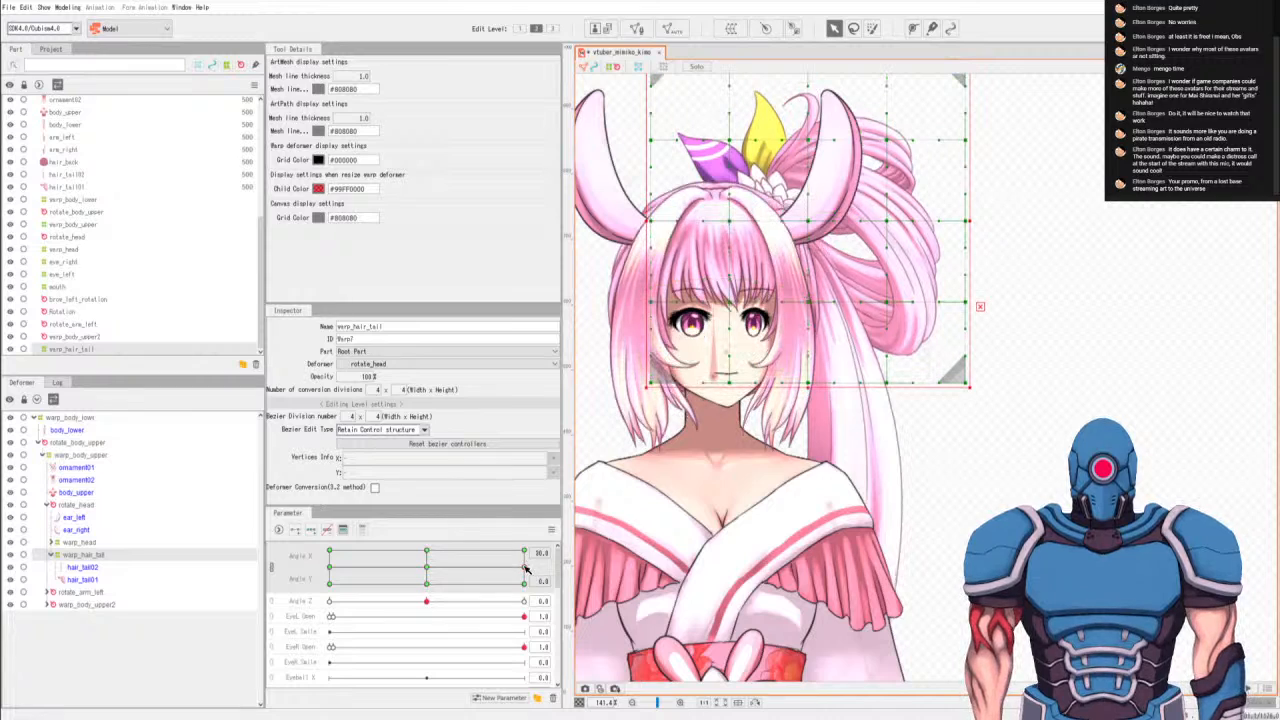
Compare the hair tail across the Angle Y keys at Angle X 30 and nudge warp_hair_tail further down at Angle Y -30.
click(524, 550)
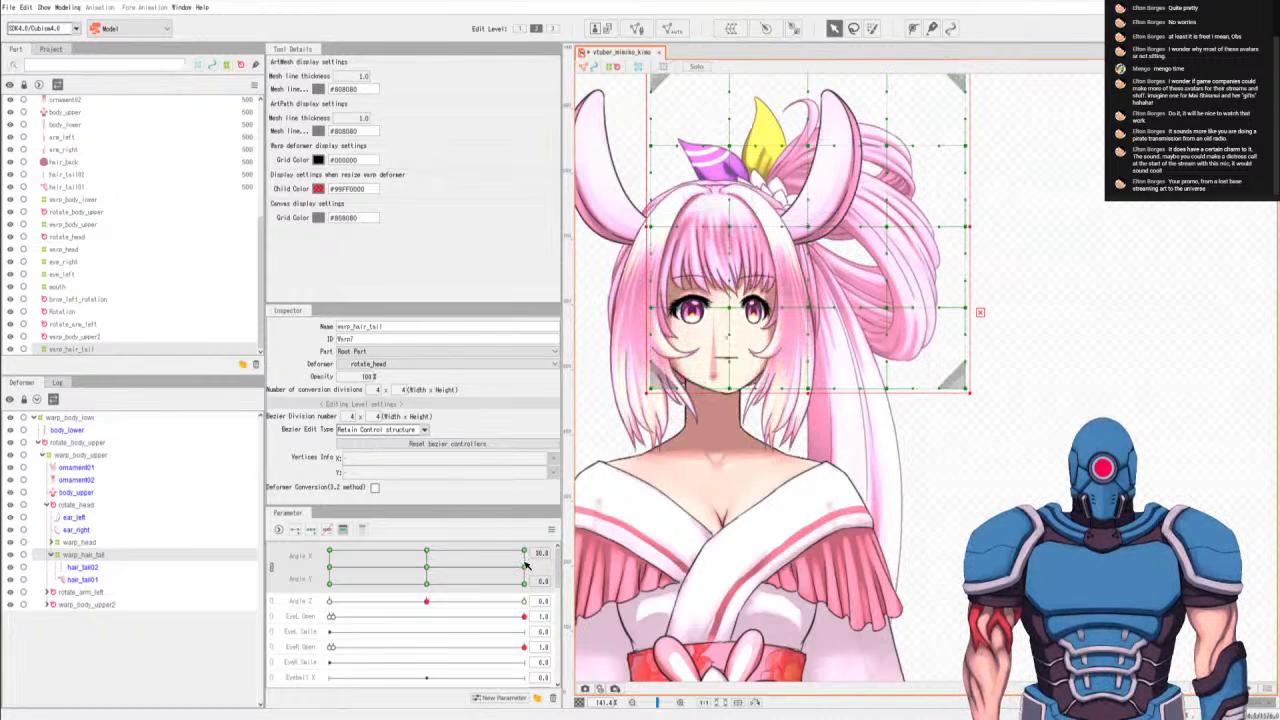
click(525, 565)
click(522, 583)
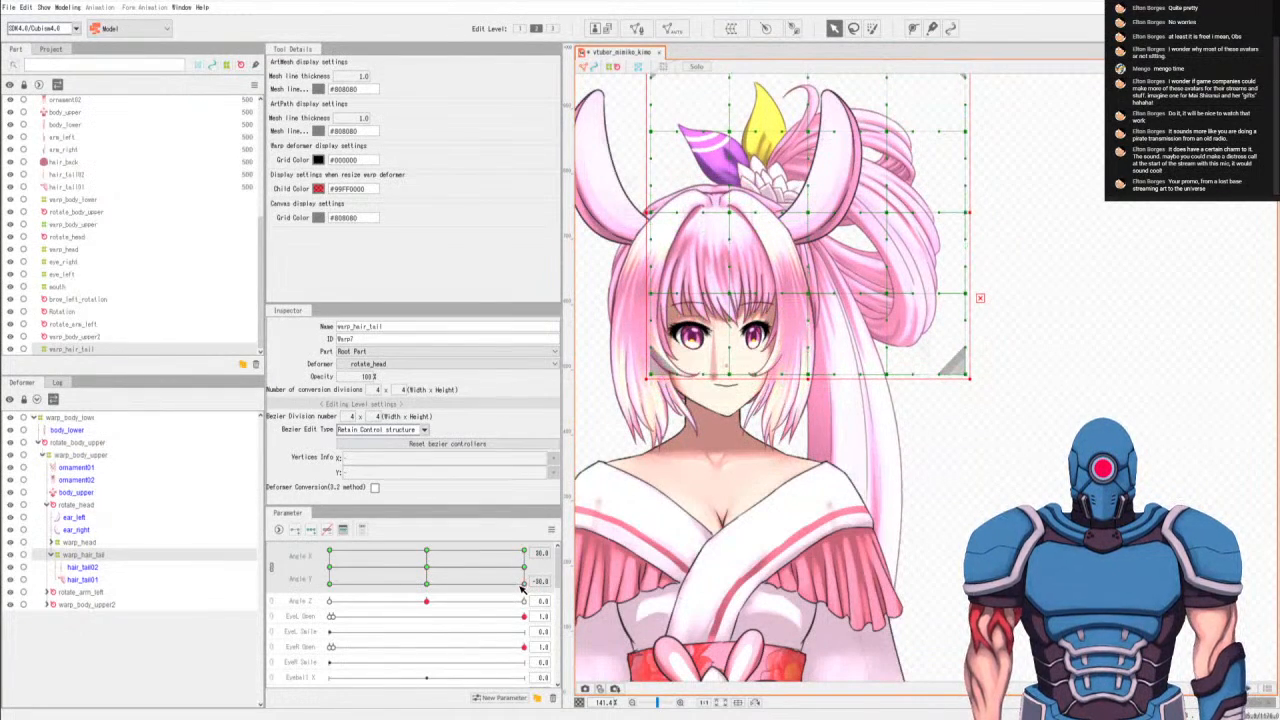
click(524, 566)
click(524, 580)
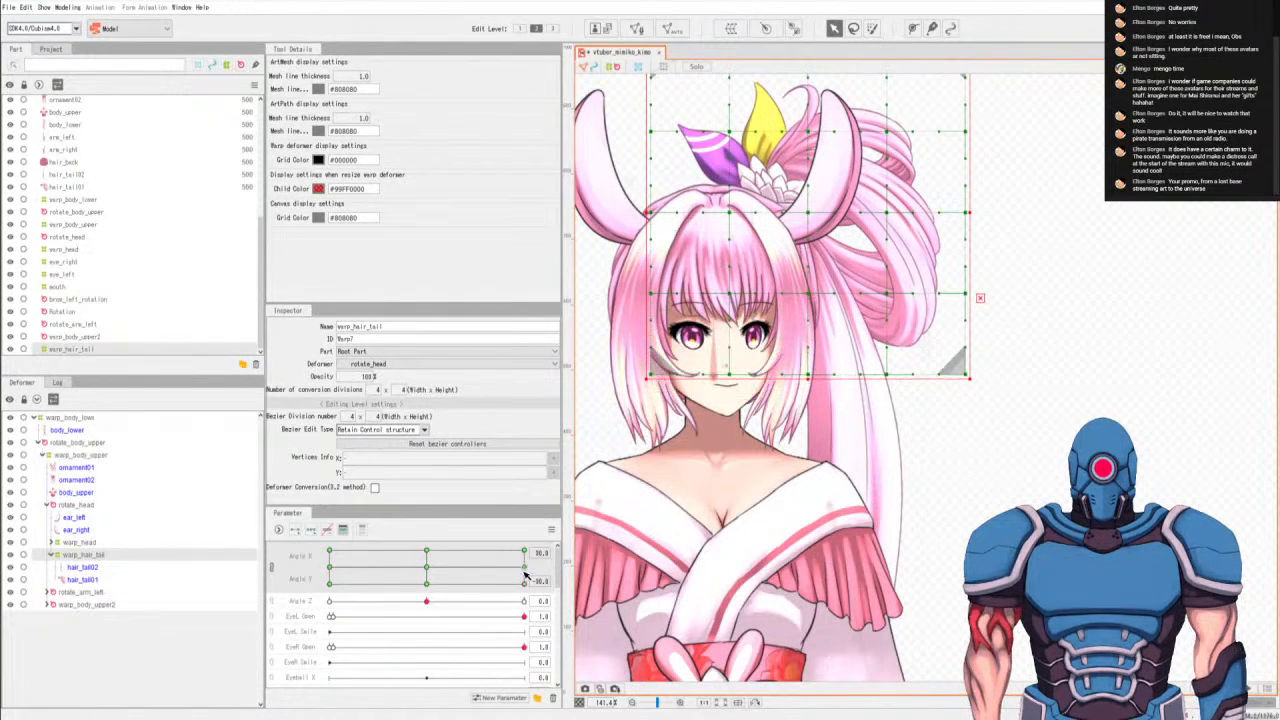
click(524, 564)
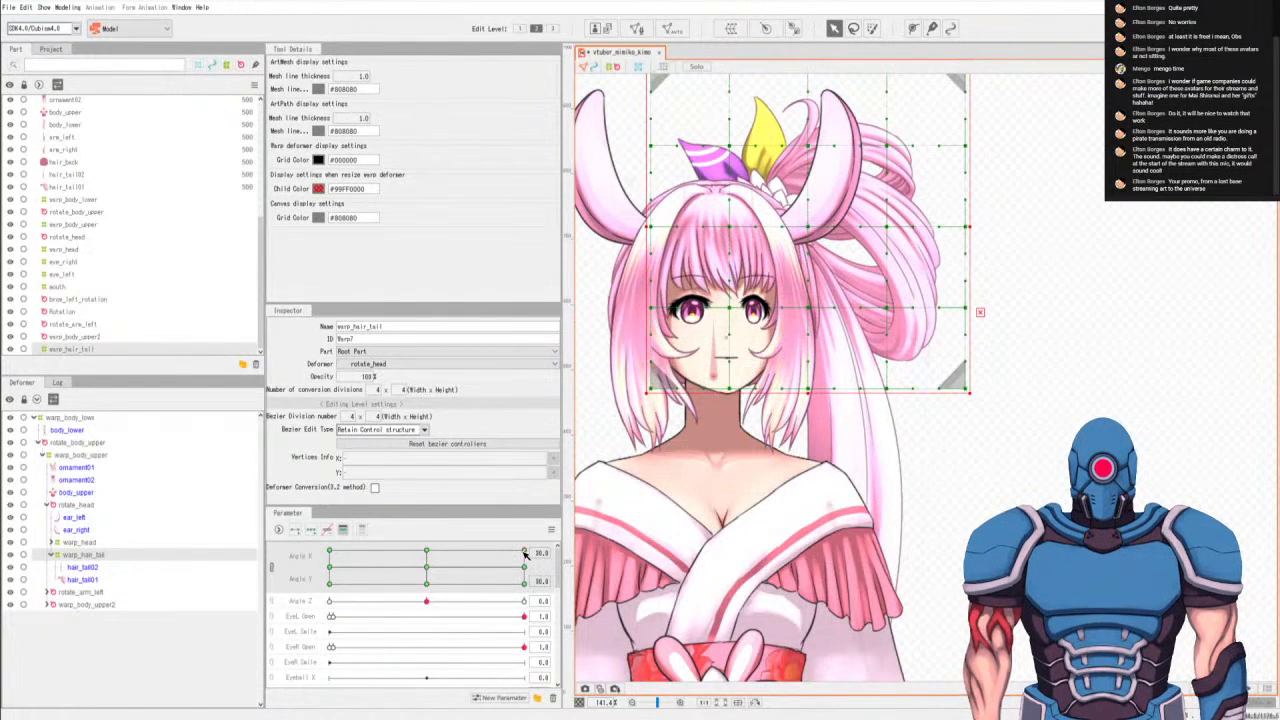
click(524, 567)
click(522, 581)
key(Down)
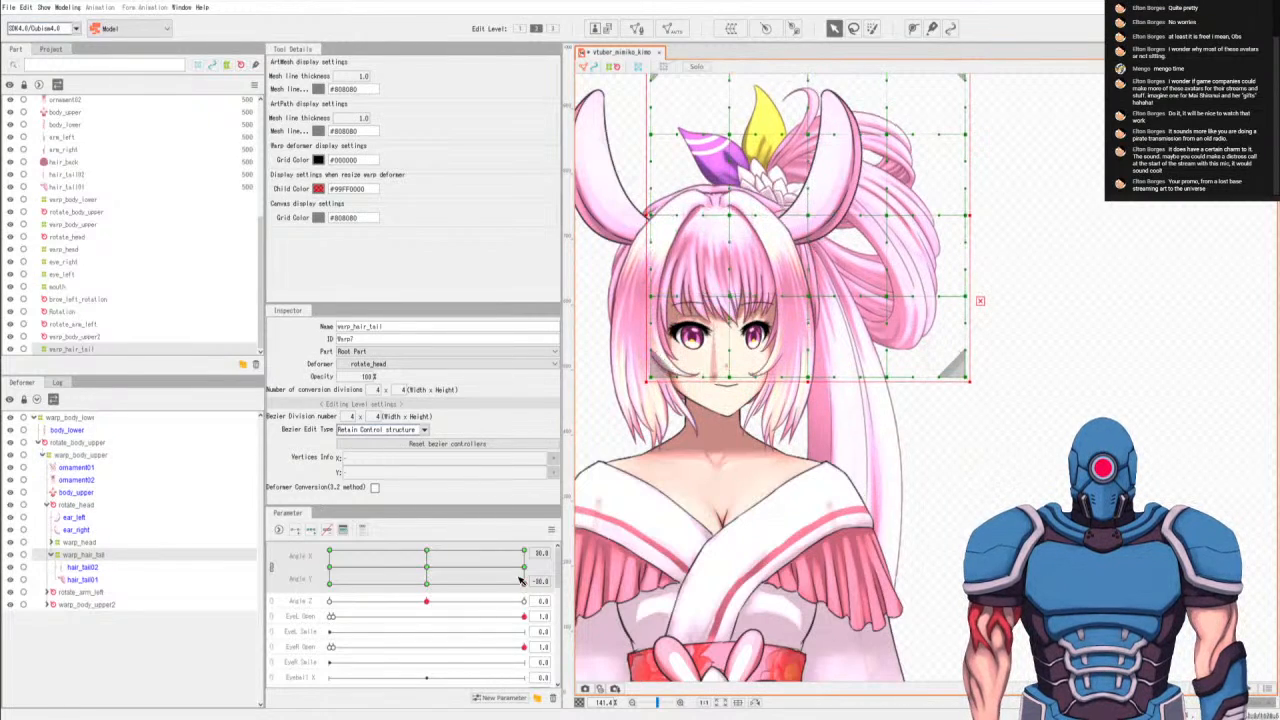
Compare the hair tail's position across the Angle X keys at Angle Y -30 and return both angles to 0.
click(427, 583)
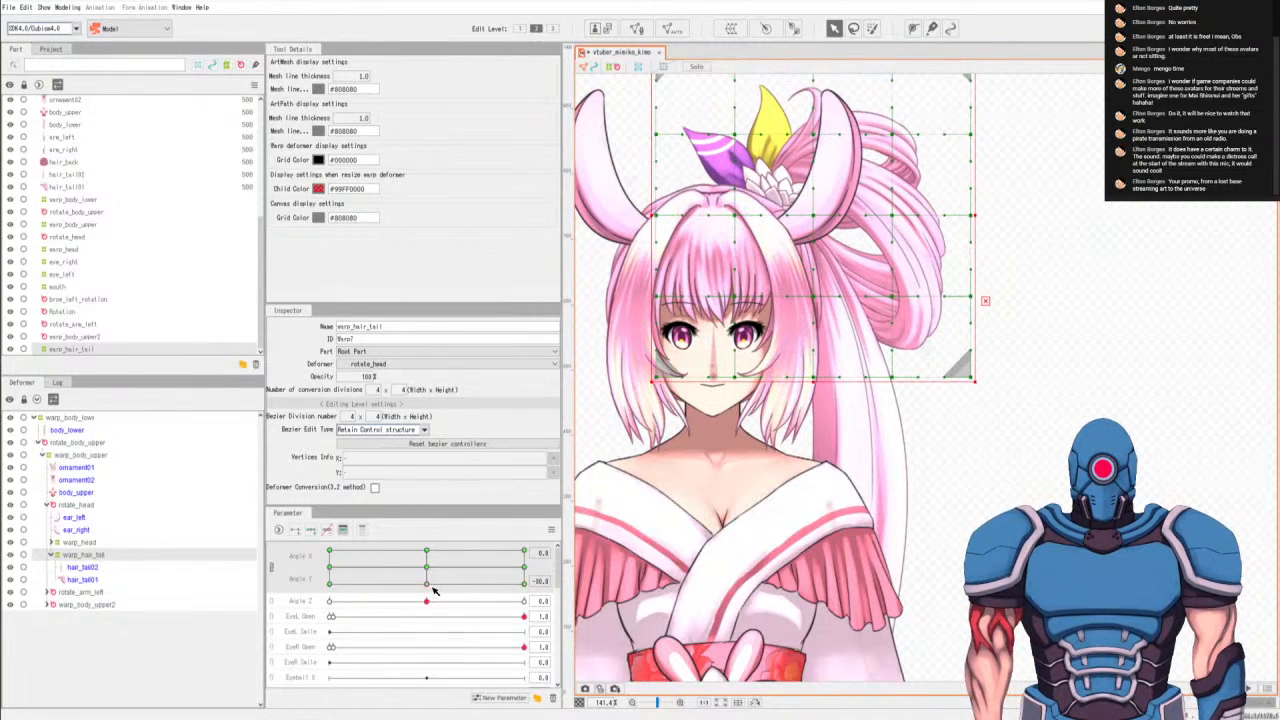
click(524, 567)
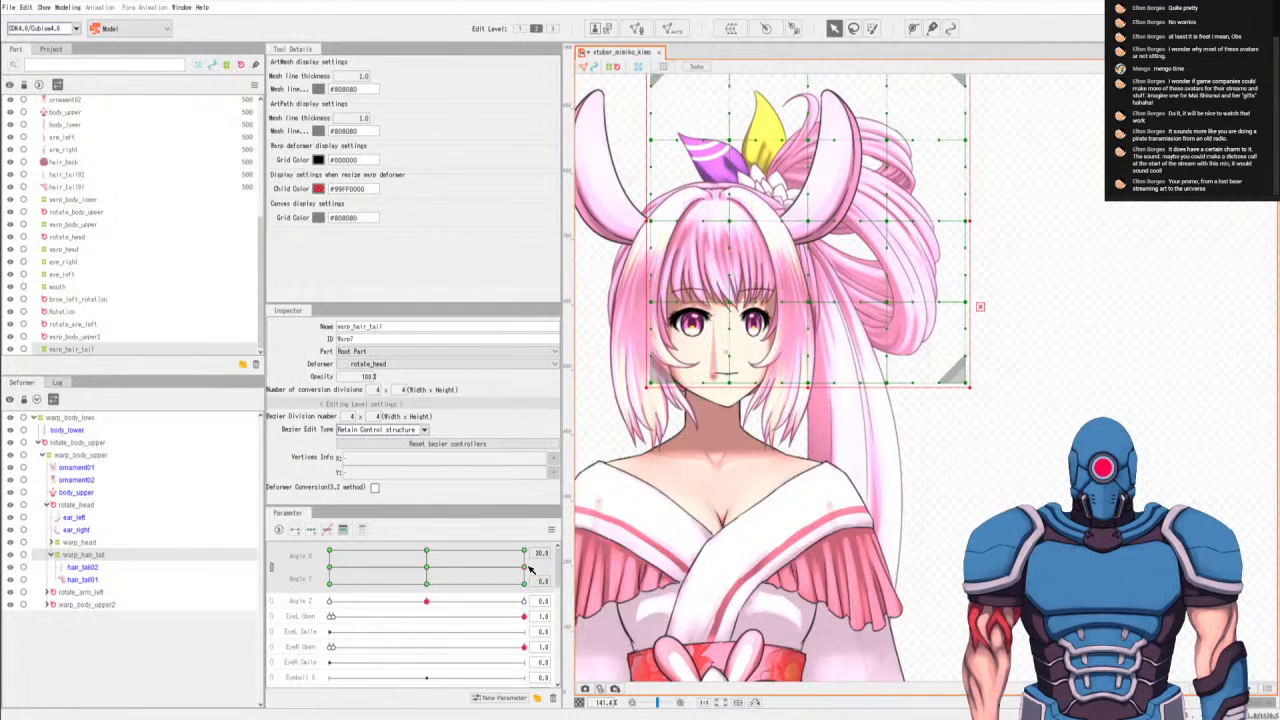
click(524, 581)
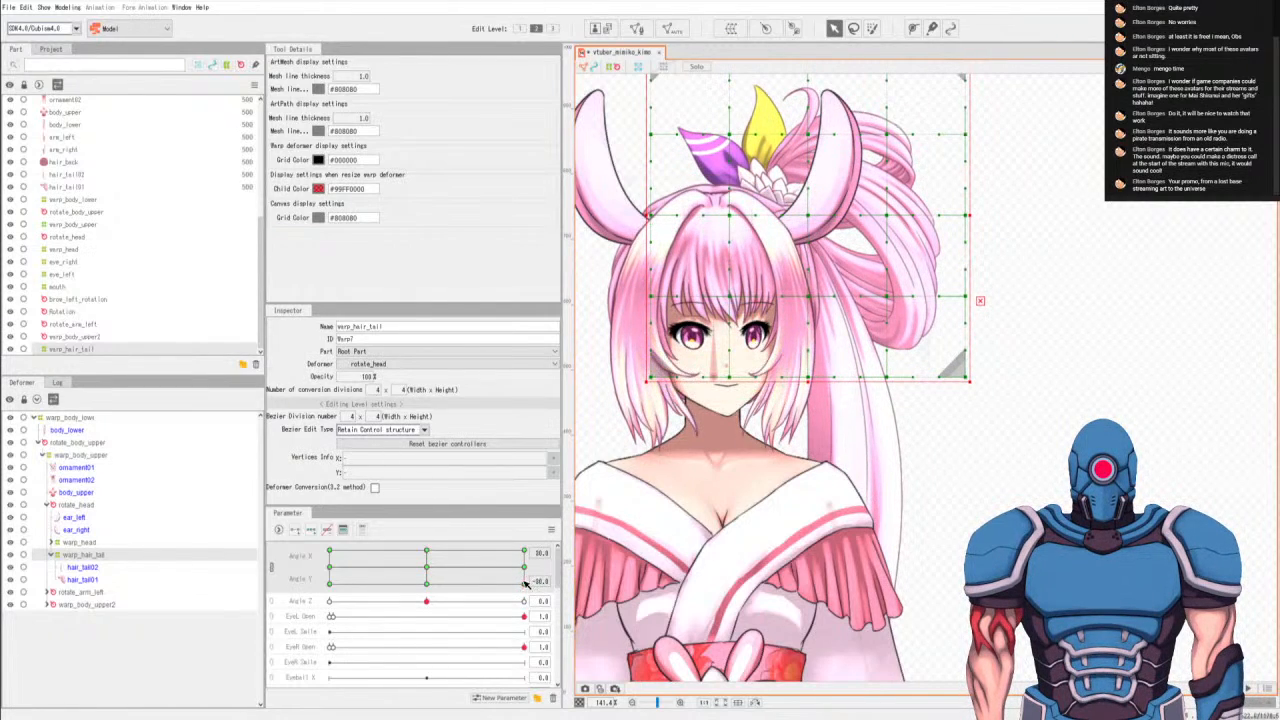
click(430, 587)
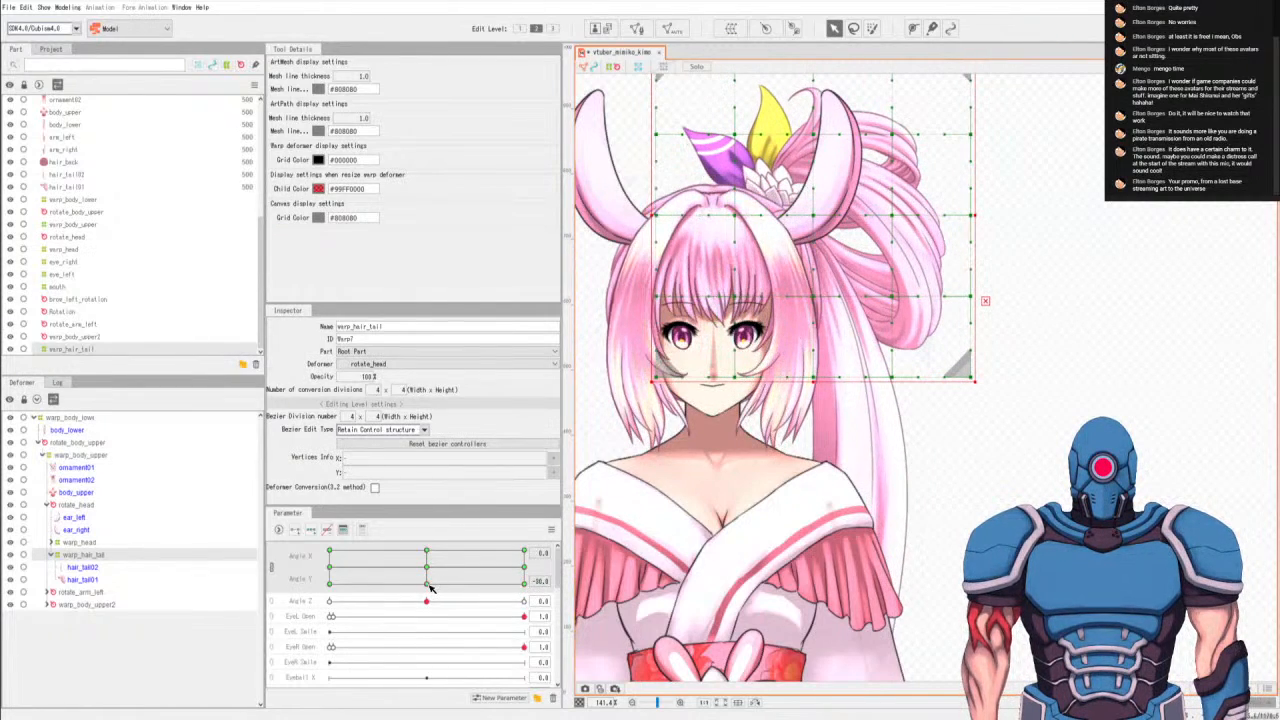
click(330, 582)
mouse_move(332, 570)
mouse_down()
mouse_move(499, 559)
mouse_move(330, 621)
mouse_move(390, 561)
mouse_move(516, 607)
mouse_move(294, 618)
mouse_move(297, 582)
mouse_move(370, 556)
mouse_move(529, 567)
mouse_move(328, 586)
mouse_up()
drag(508, 587, 433, 570)
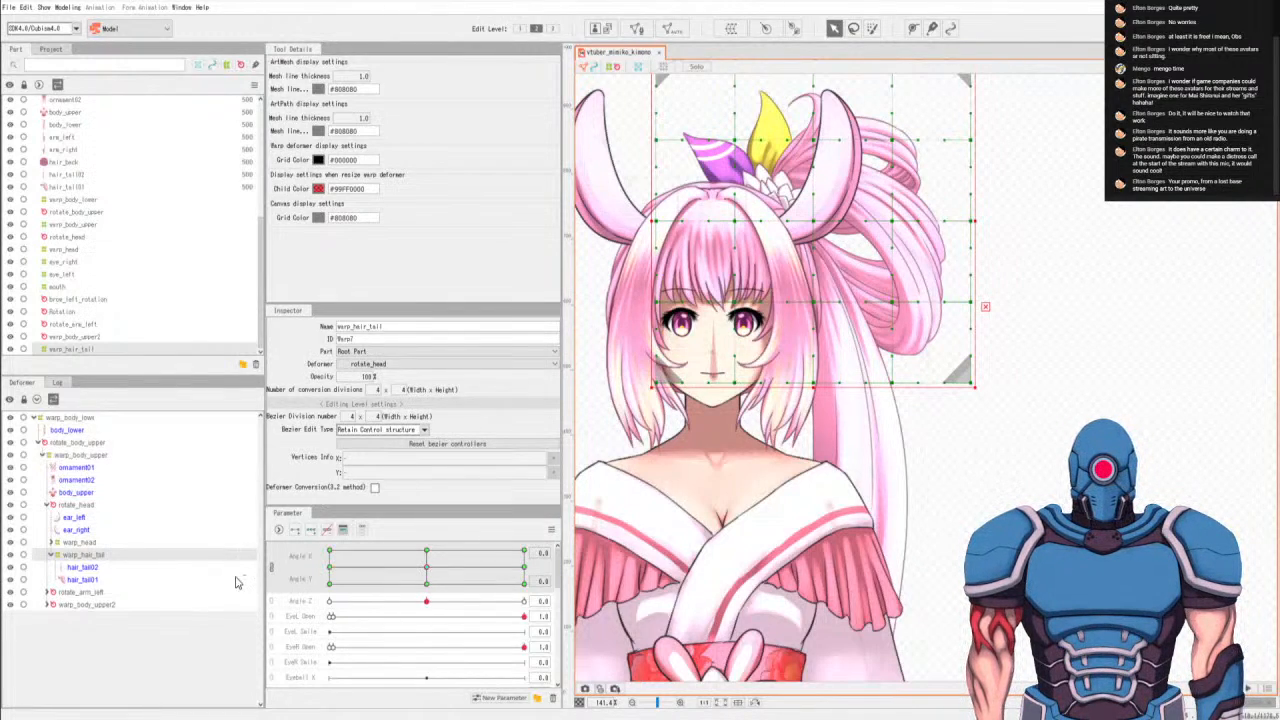
Delete the EyeR Smile, Eyeball X and Eyeball Y parameters together.
scroll(380, 622, down, 5)
scroll(383, 618, up, 3)
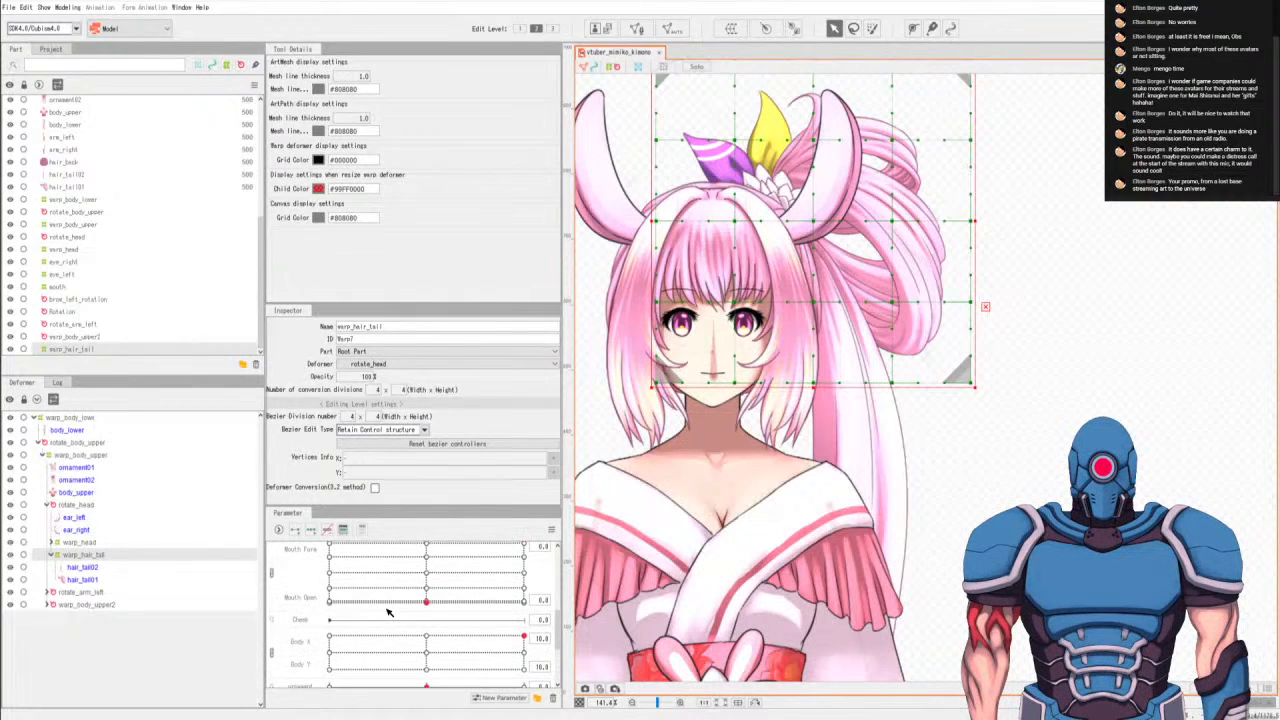
scroll(390, 615, up, 2)
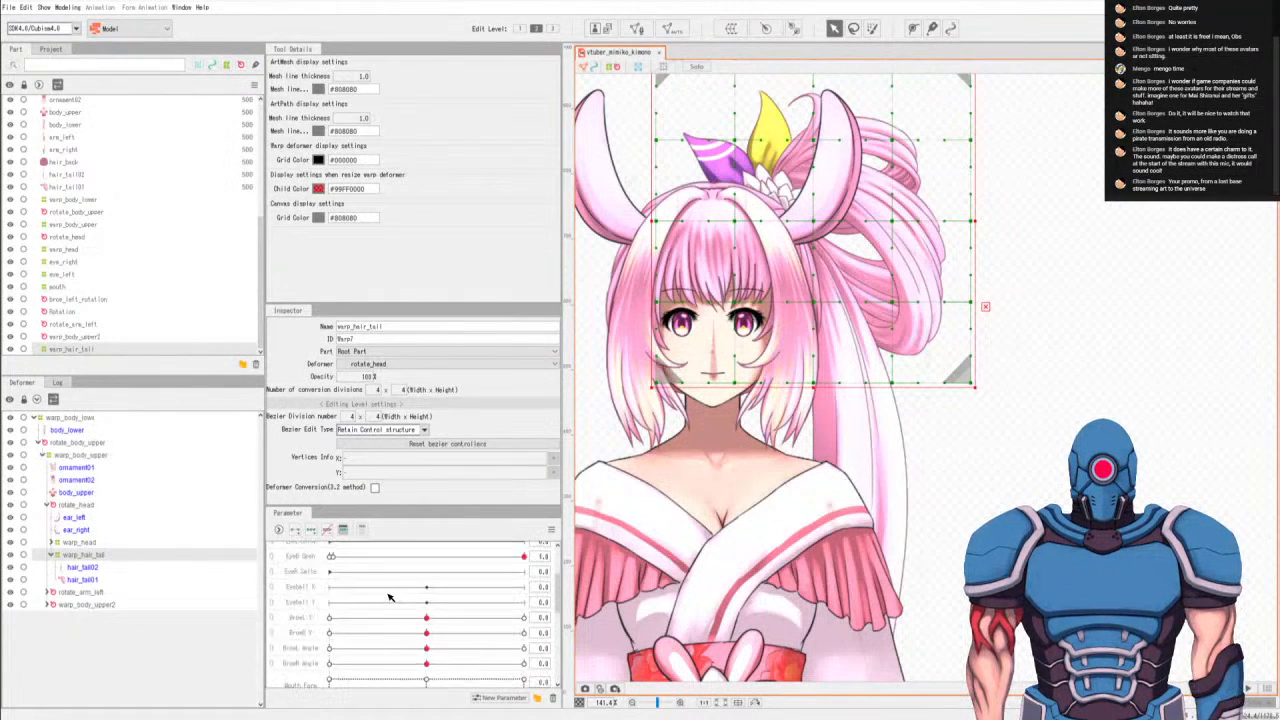
click(310, 602)
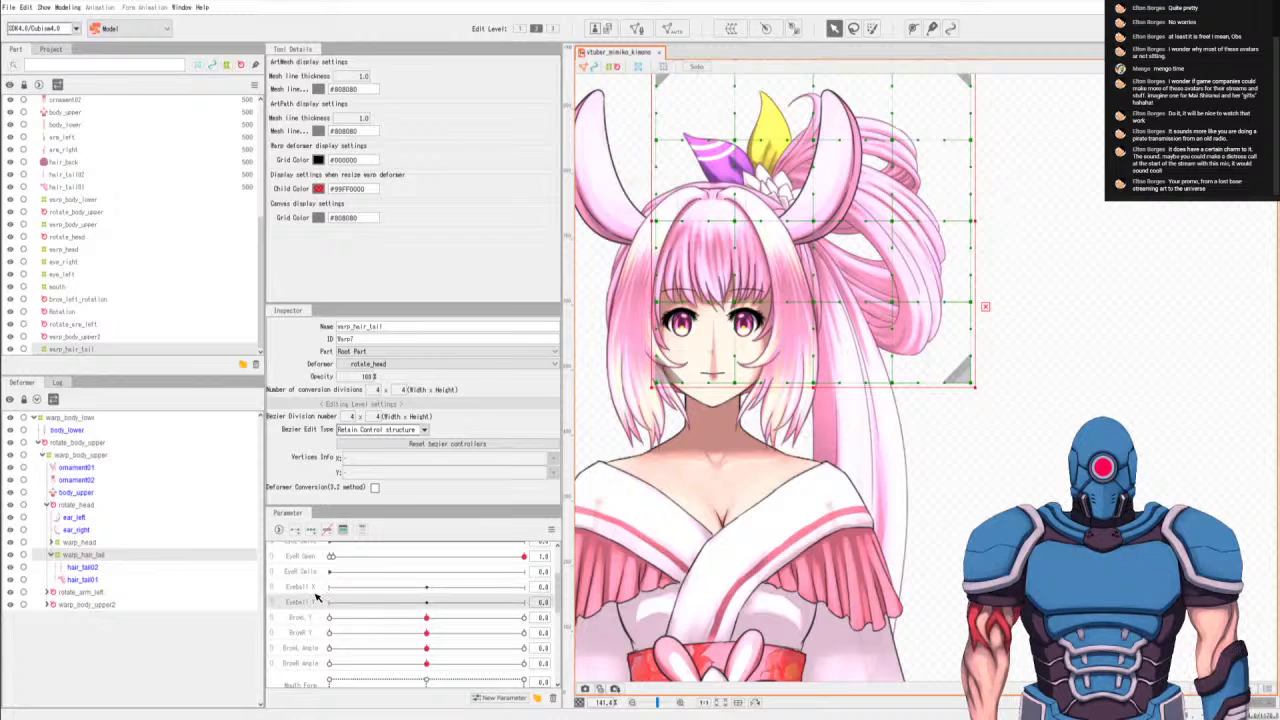
shift+click(316, 577)
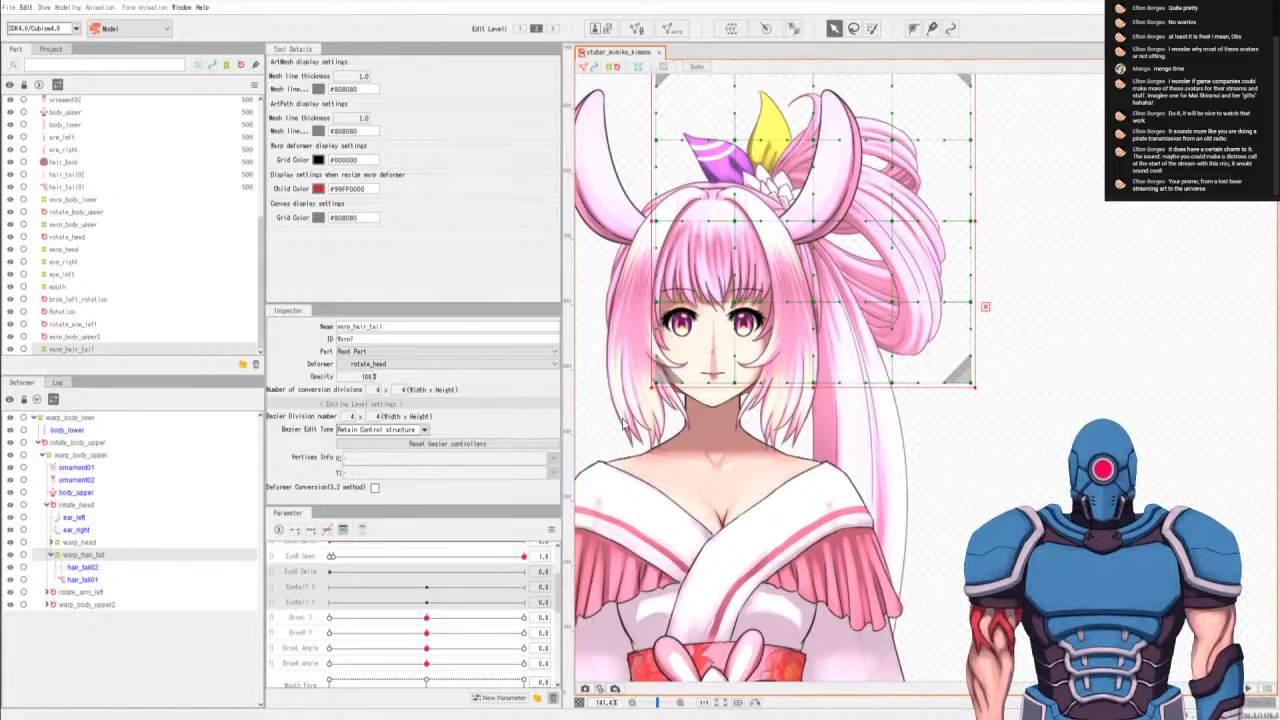
click(623, 371)
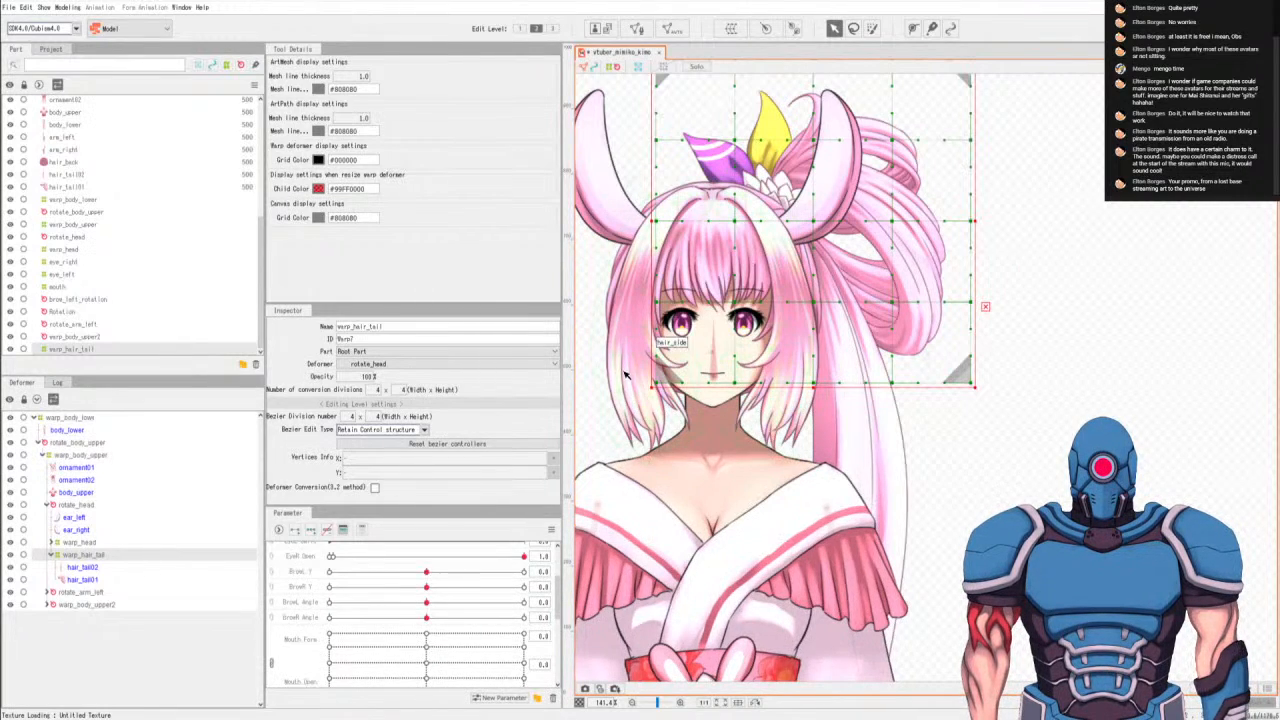
Delete the EyeL Smile parameter as well.
scroll(349, 646, down, 4)
scroll(349, 636, up, 4)
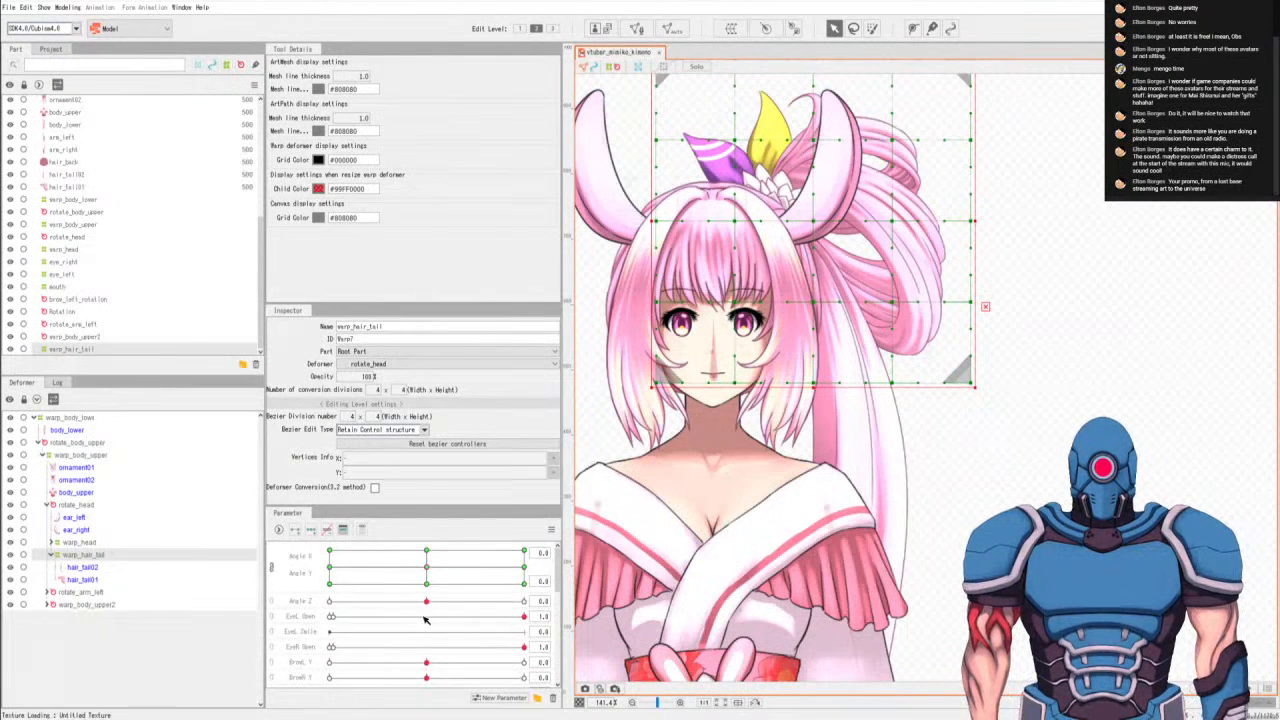
click(306, 633)
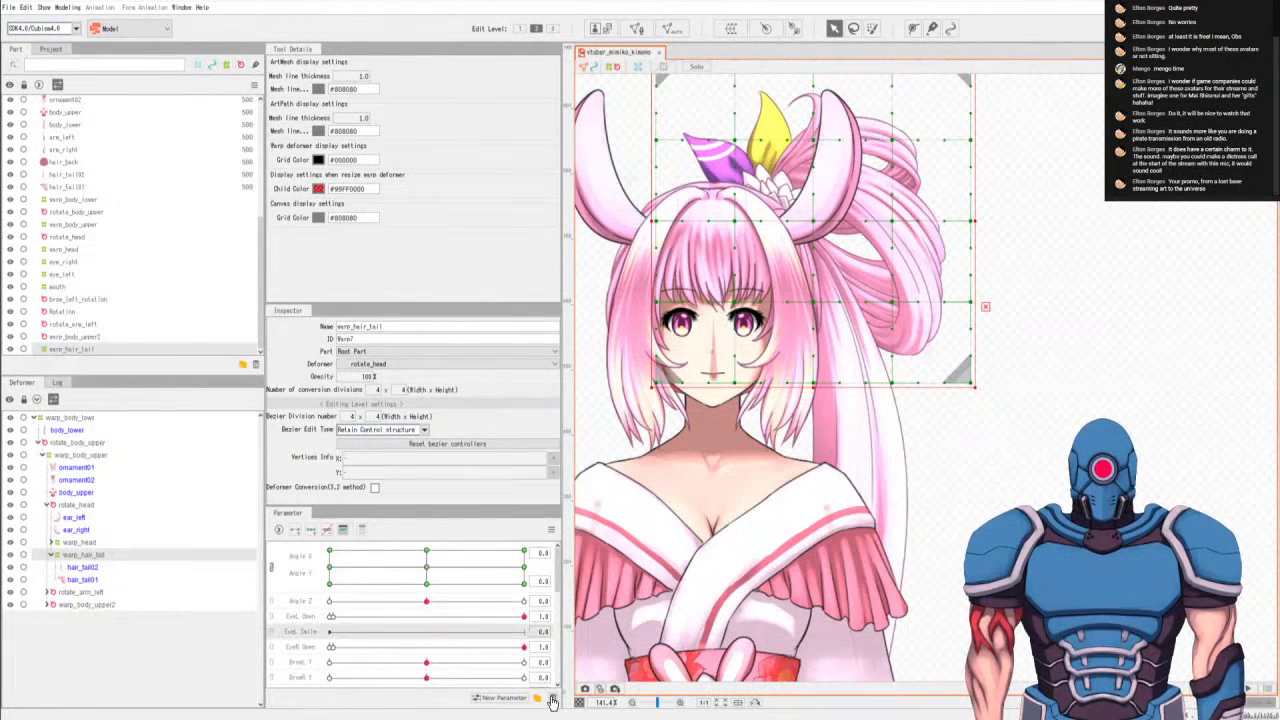
click(625, 379)
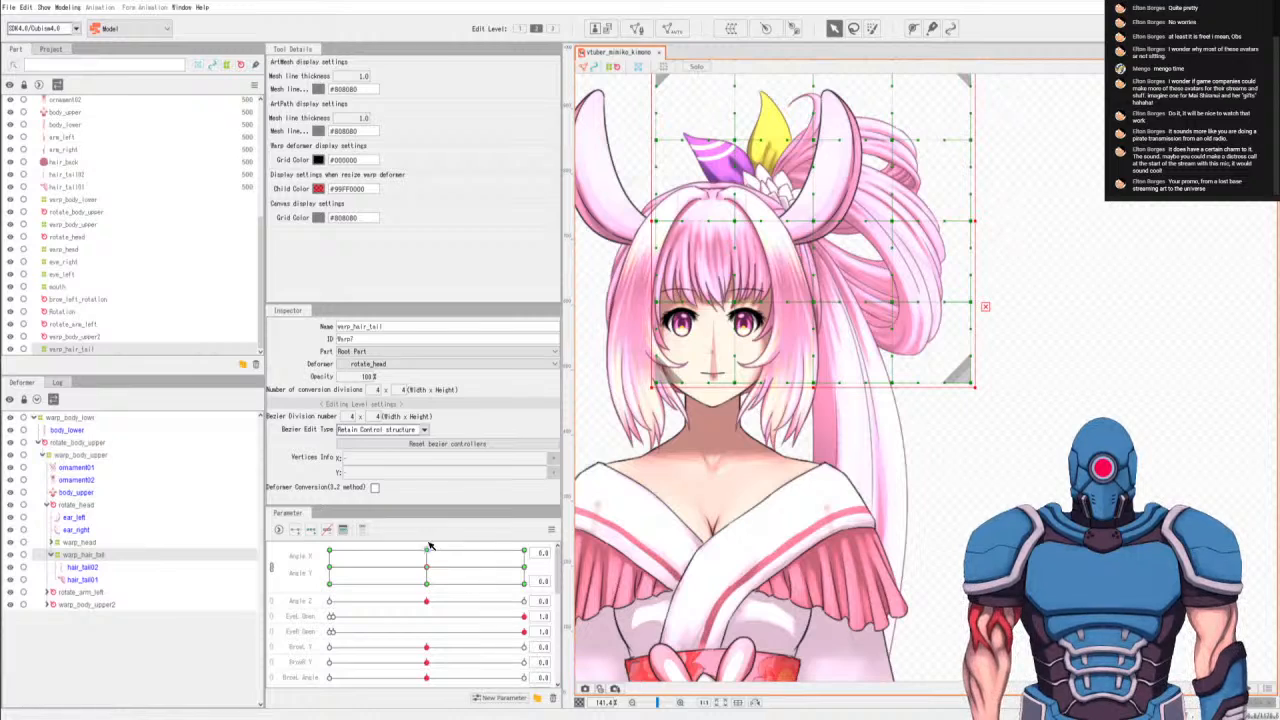
click(537, 699)
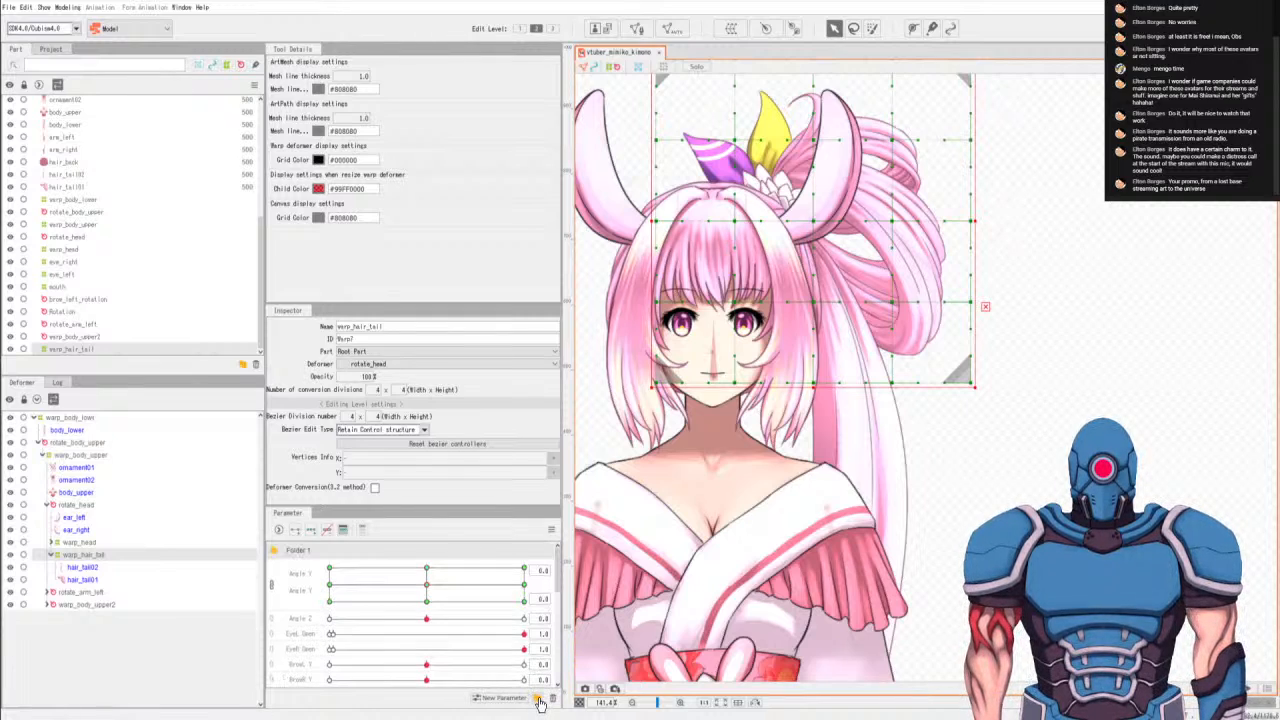
right_click(383, 557)
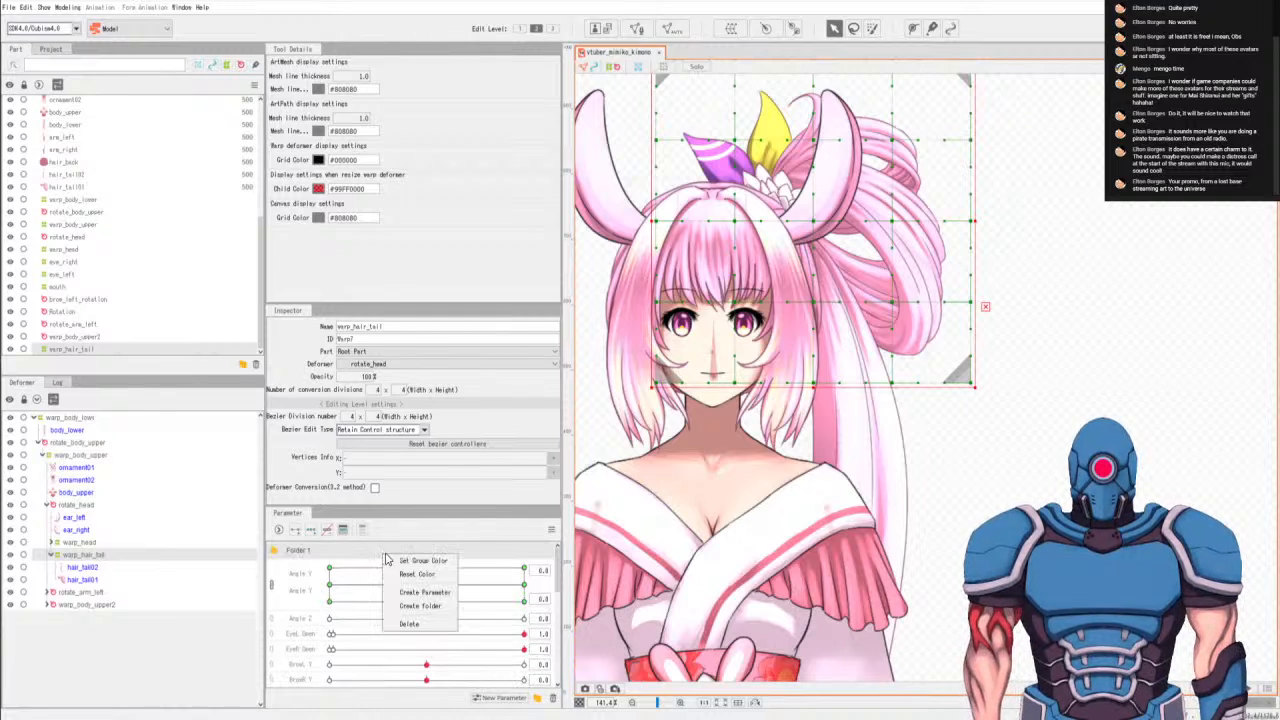
click(418, 628)
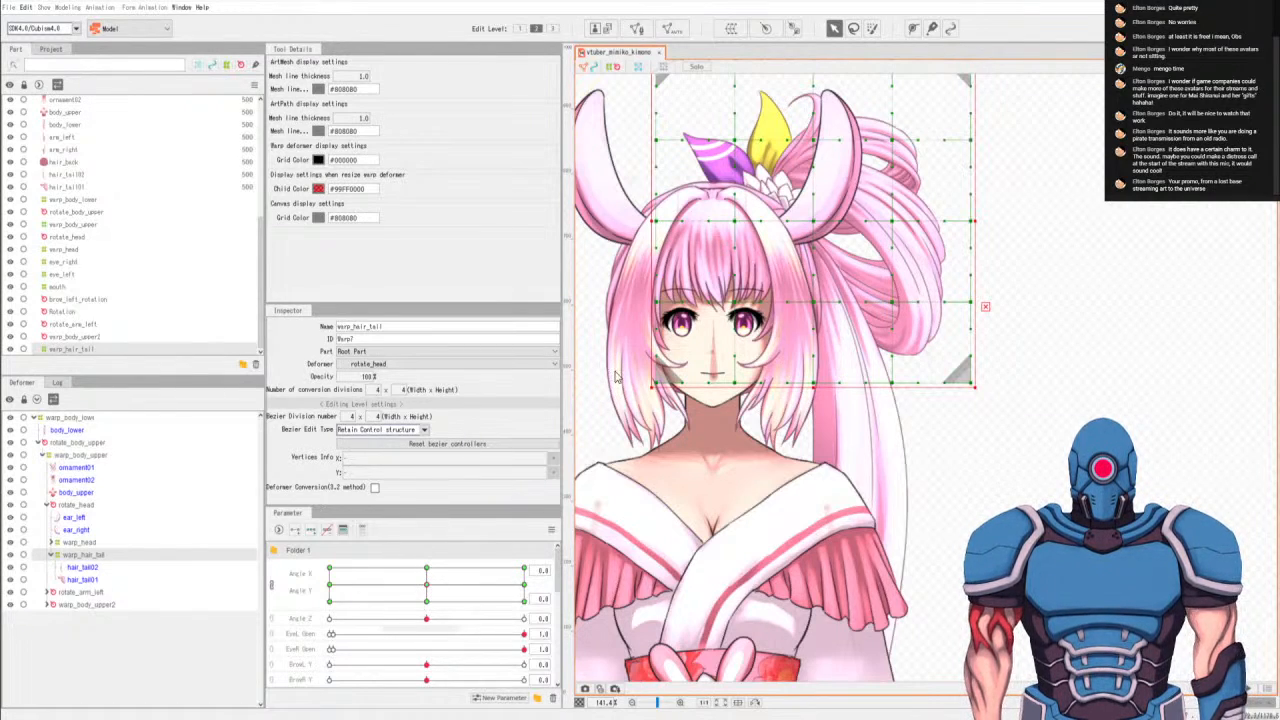
Create two new parameters named ear_left_z and ear_right_z at the end of the parameter list.
scroll(490, 560, down, 1)
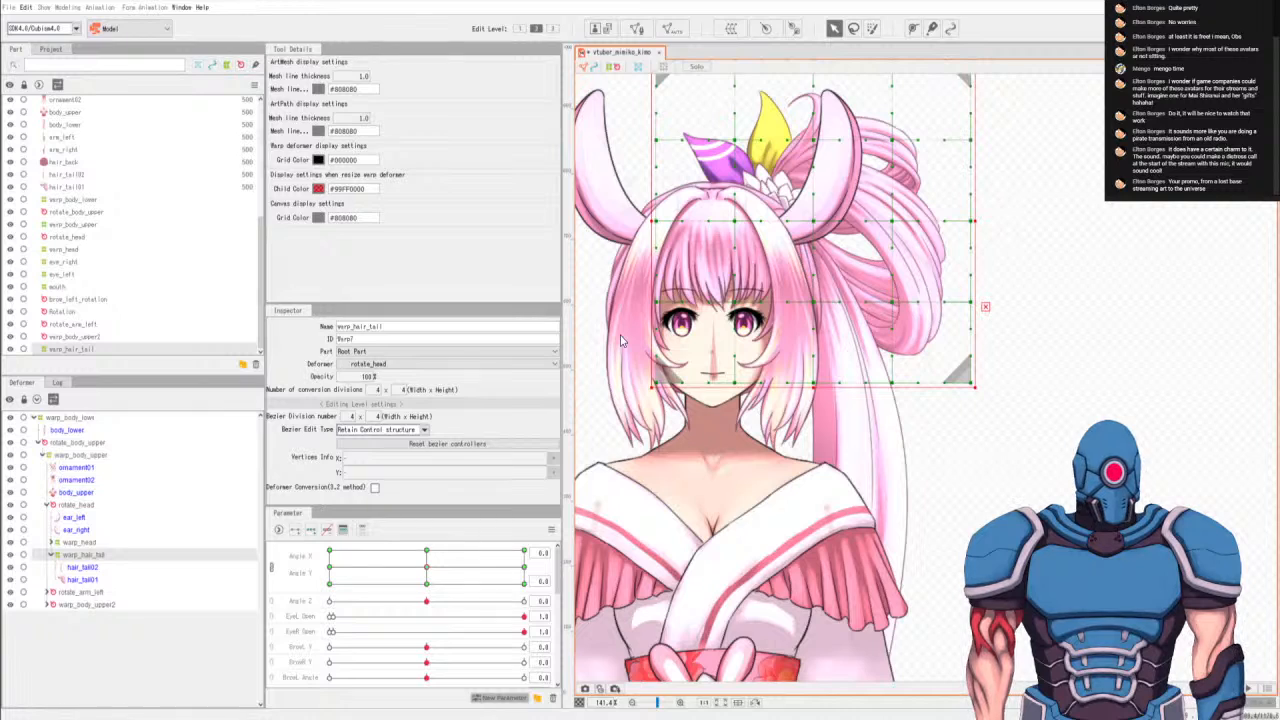
scroll(426, 615, down, 10)
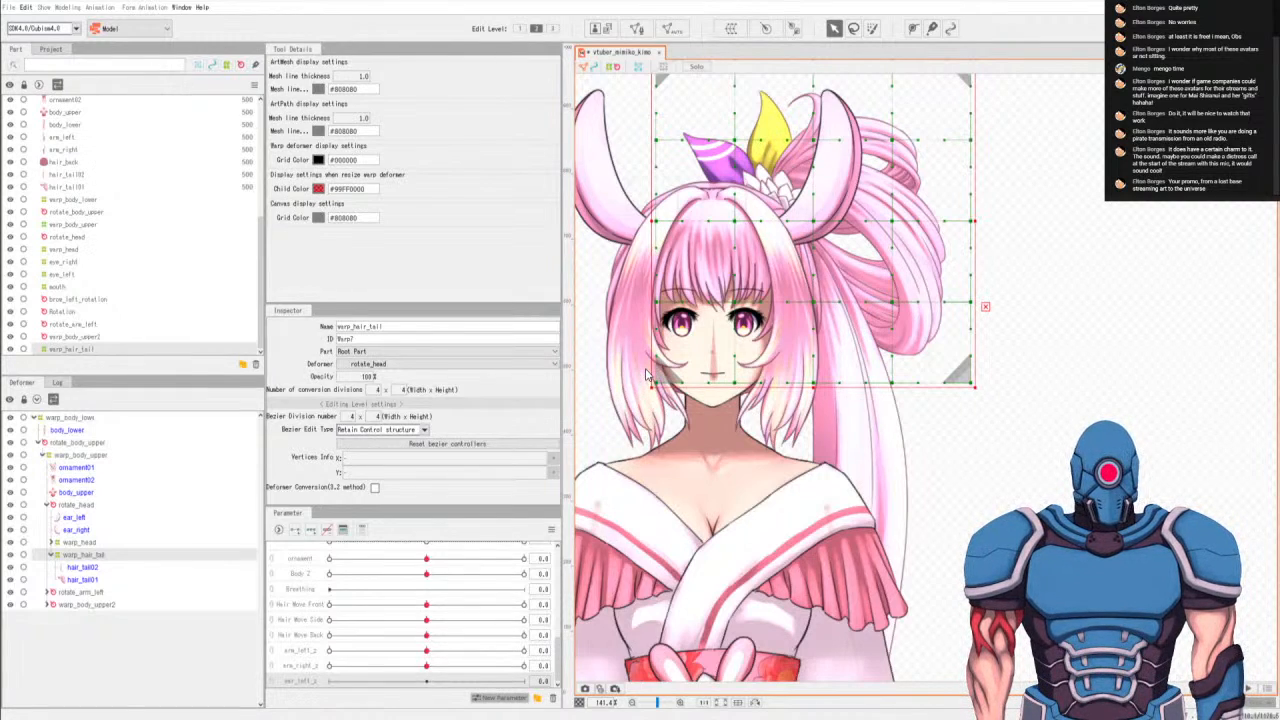
key(Return)
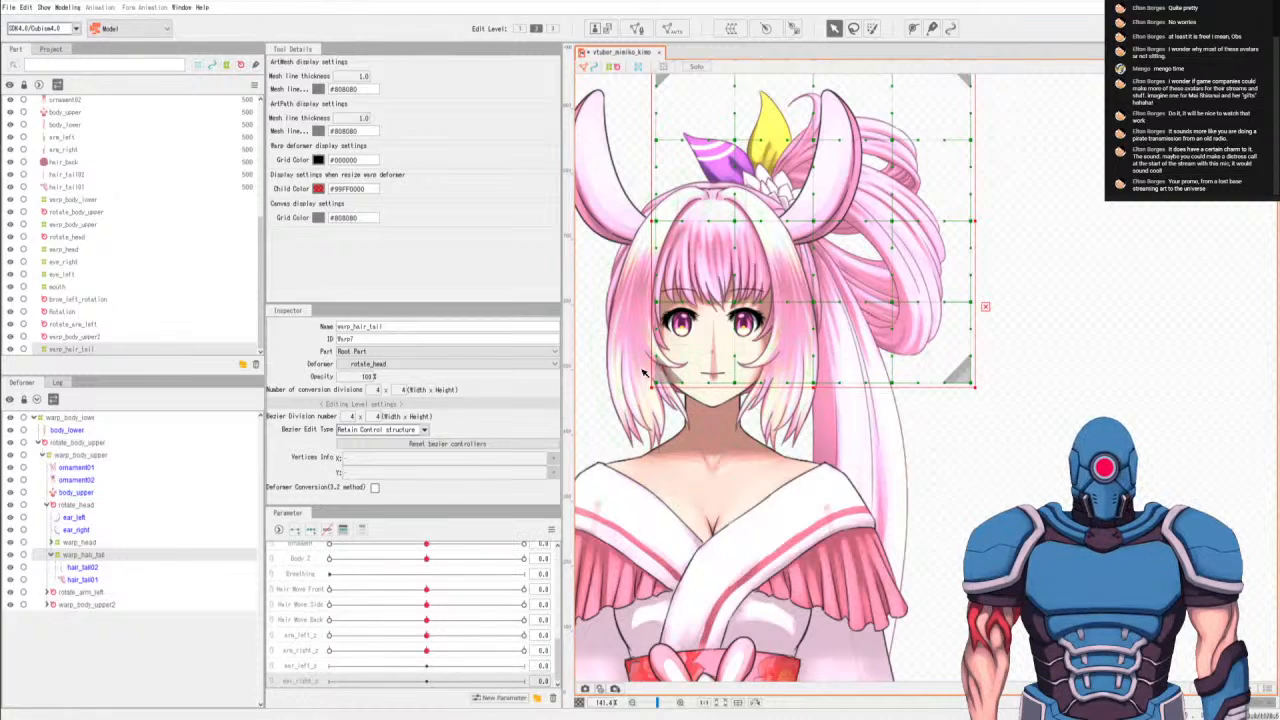
Create a rotation deformer for ear_left, pivoting at the ear's base and angled about 47°, and add three keys on ear_left_z.
click(75, 517)
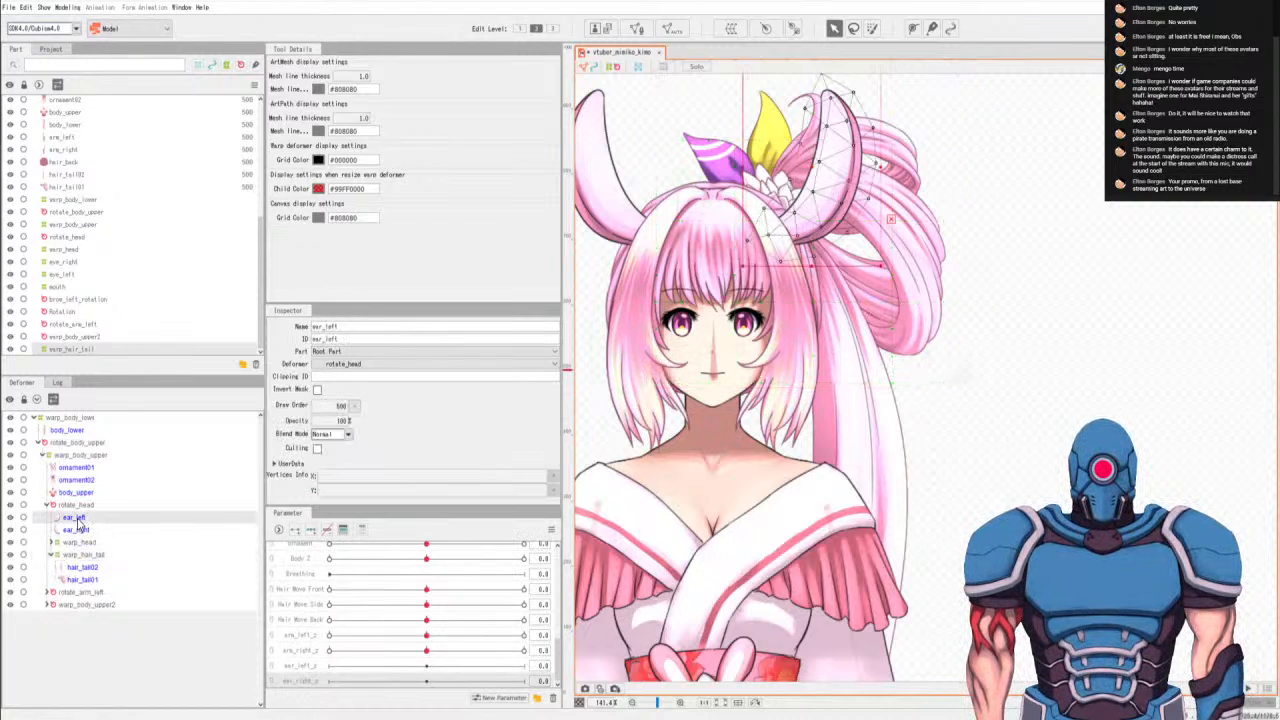
click(293, 668)
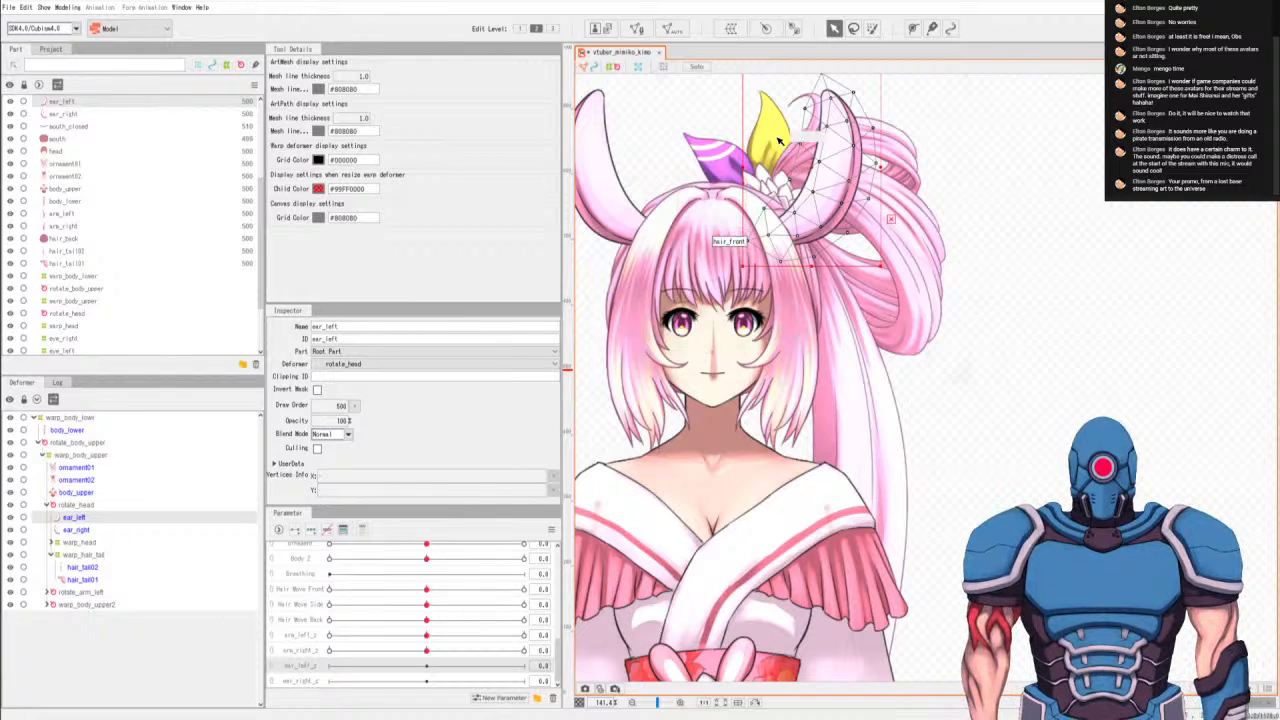
click(793, 28)
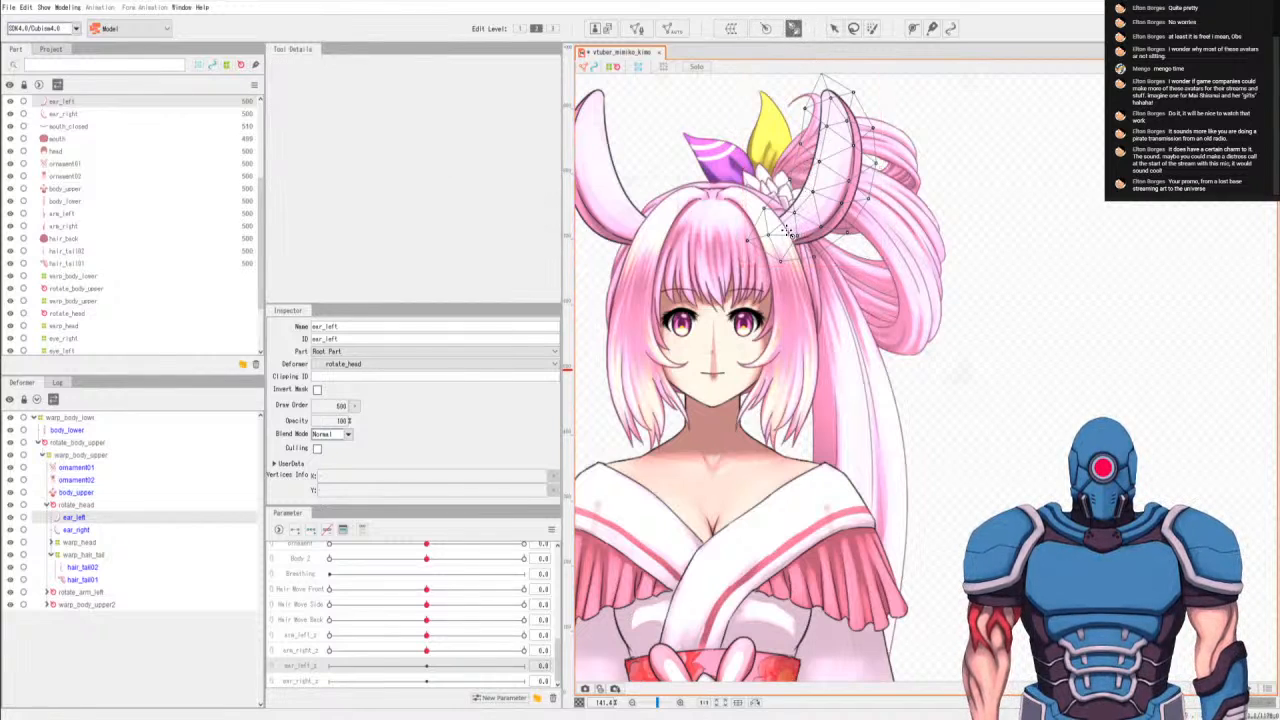
drag(784, 234, 826, 191)
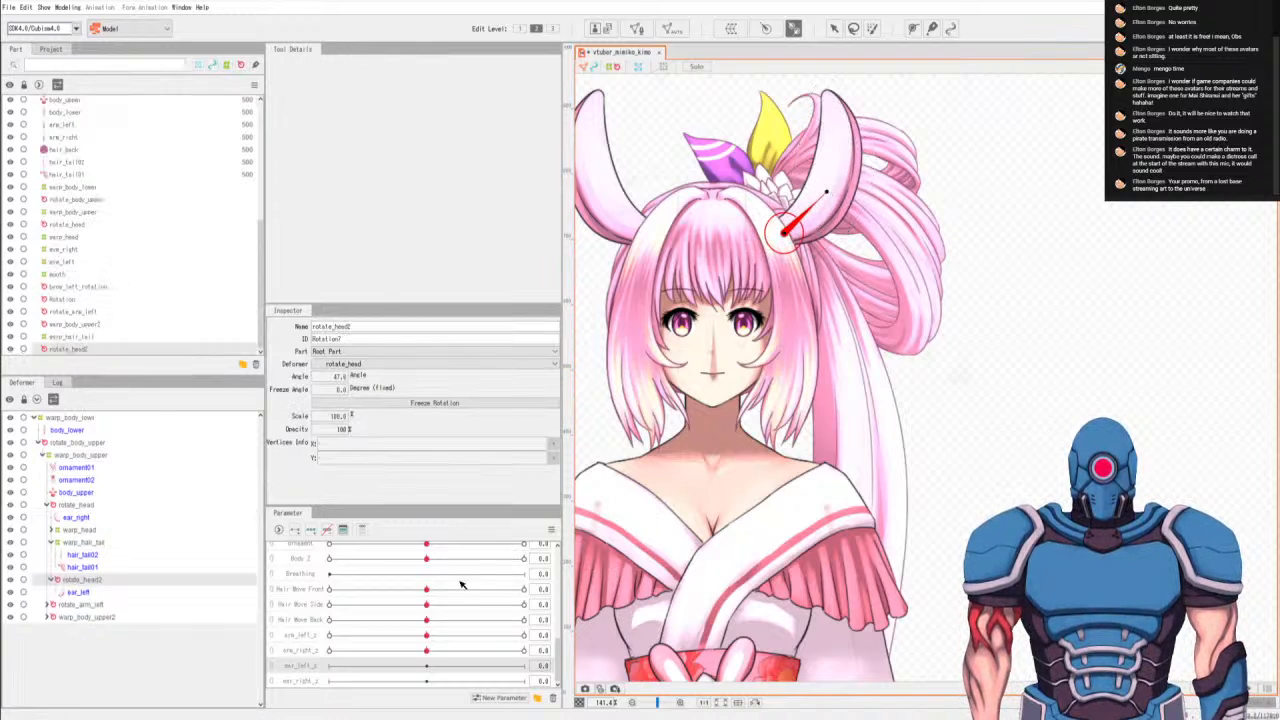
click(313, 531)
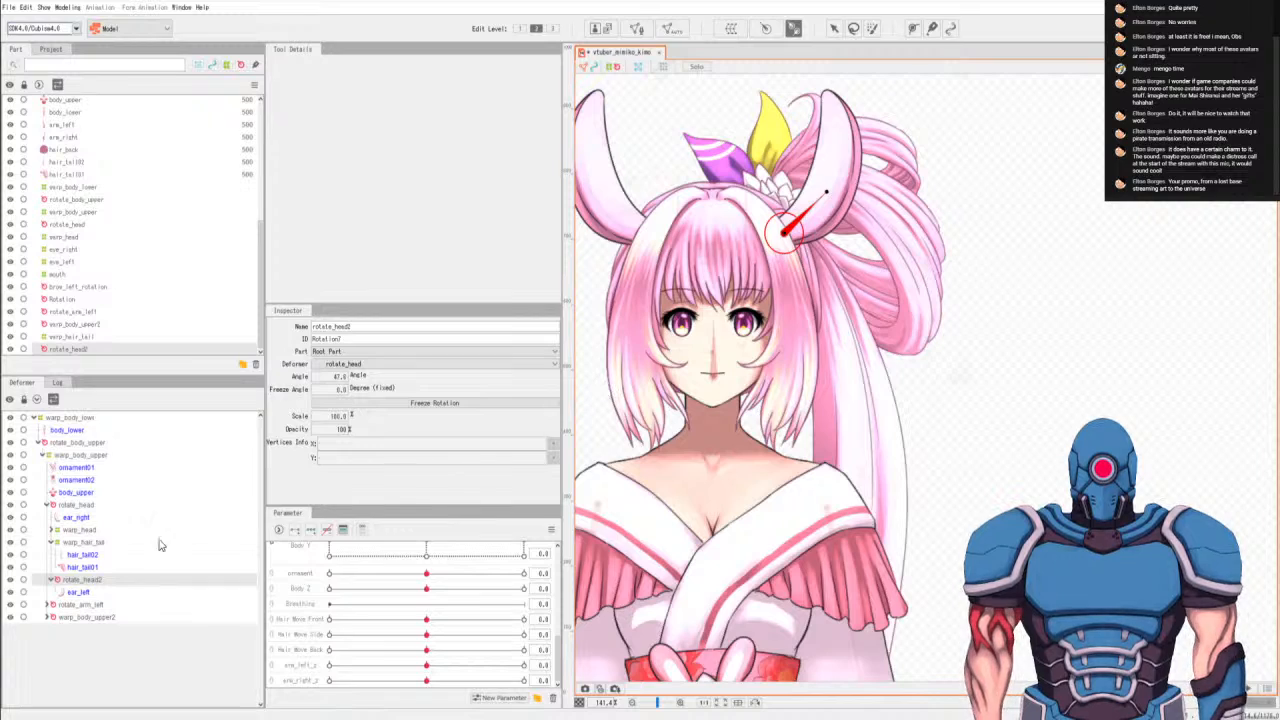
Rename the left ear's new rotation deformer to rotate_ear_left.
double_click(358, 328)
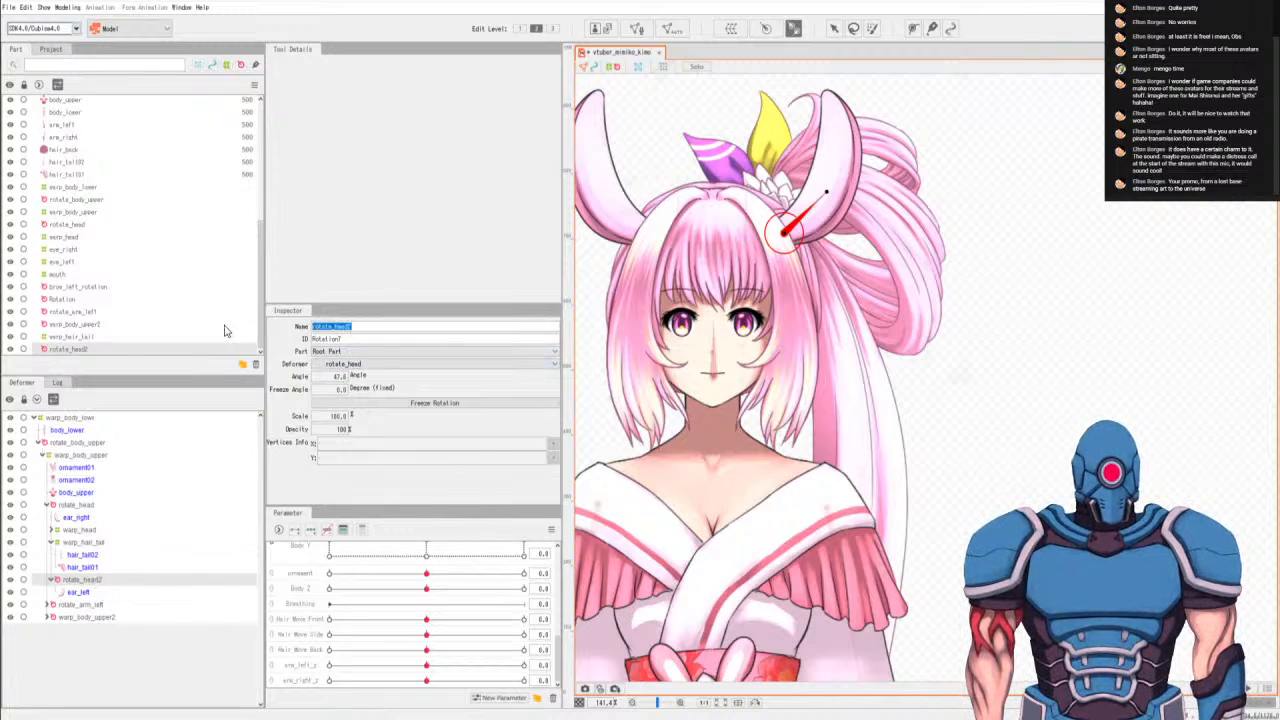
text(rot)
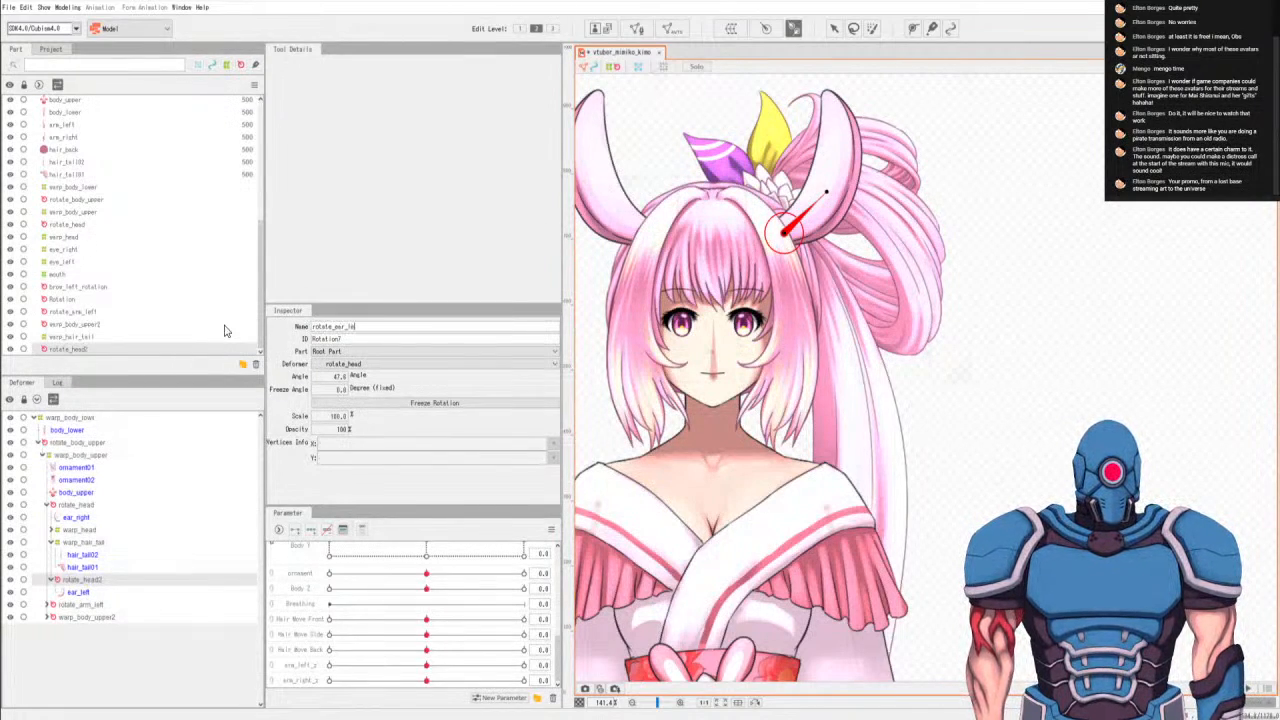
key(Return)
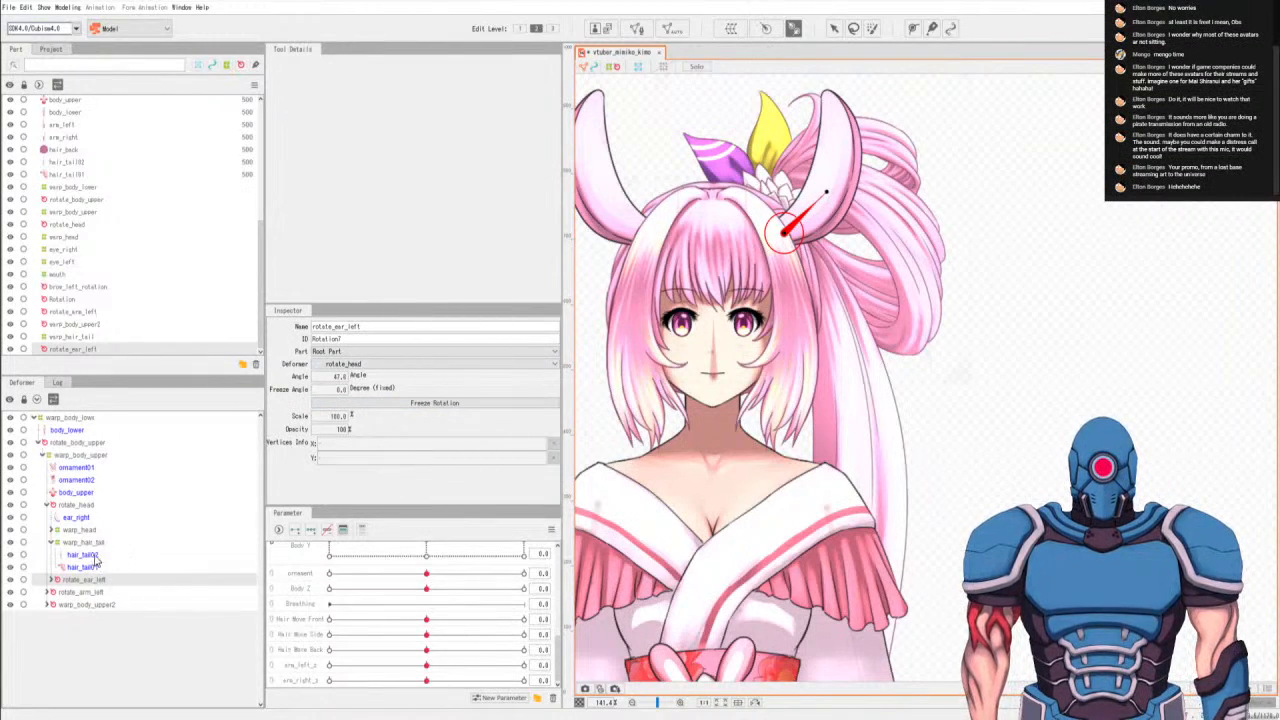
Create a rotation deformer for ear_right, pivoting at the ear's base and angled about -48°, and rename it rotate_ear_right.
click(86, 519)
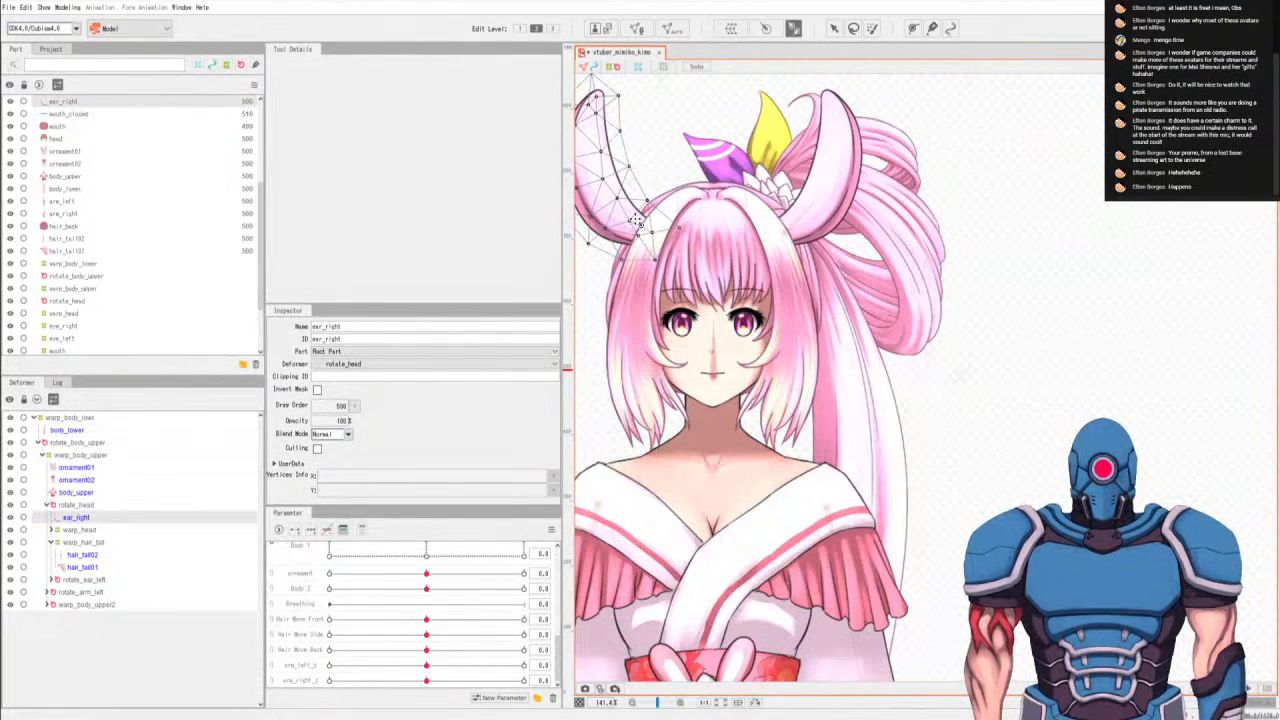
drag(640, 231, 598, 191)
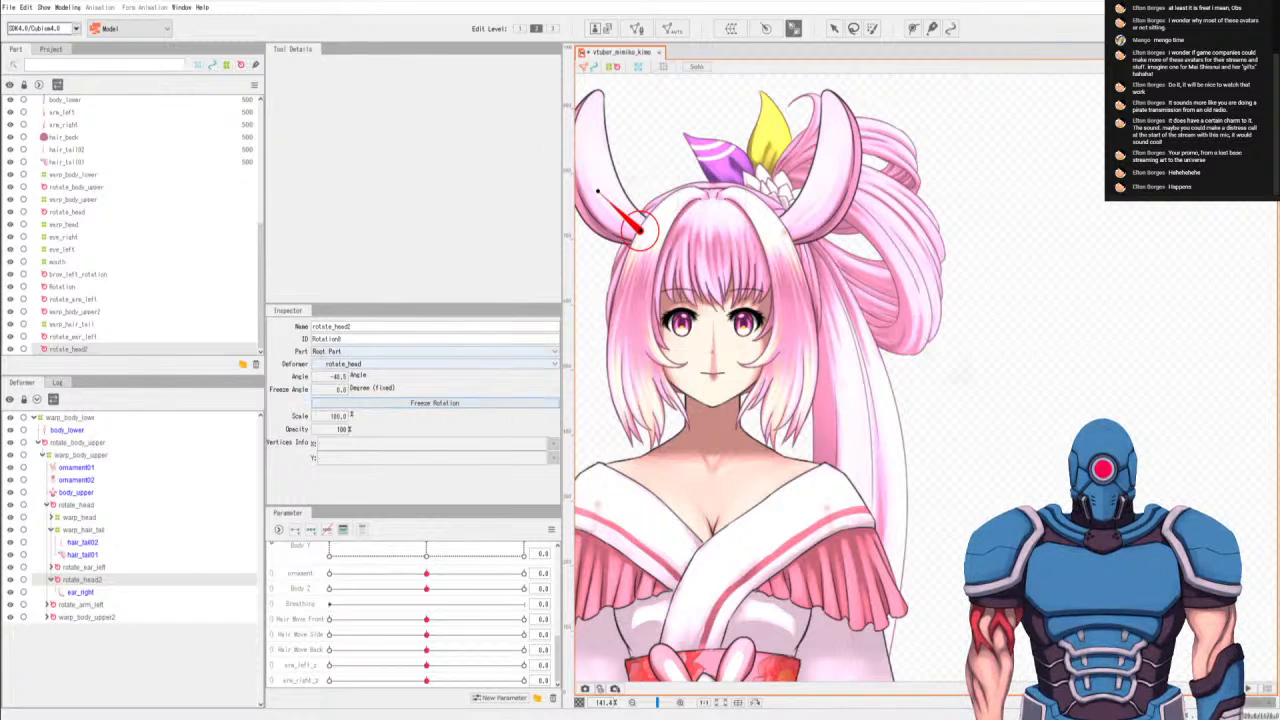
drag(333, 327, 408, 334)
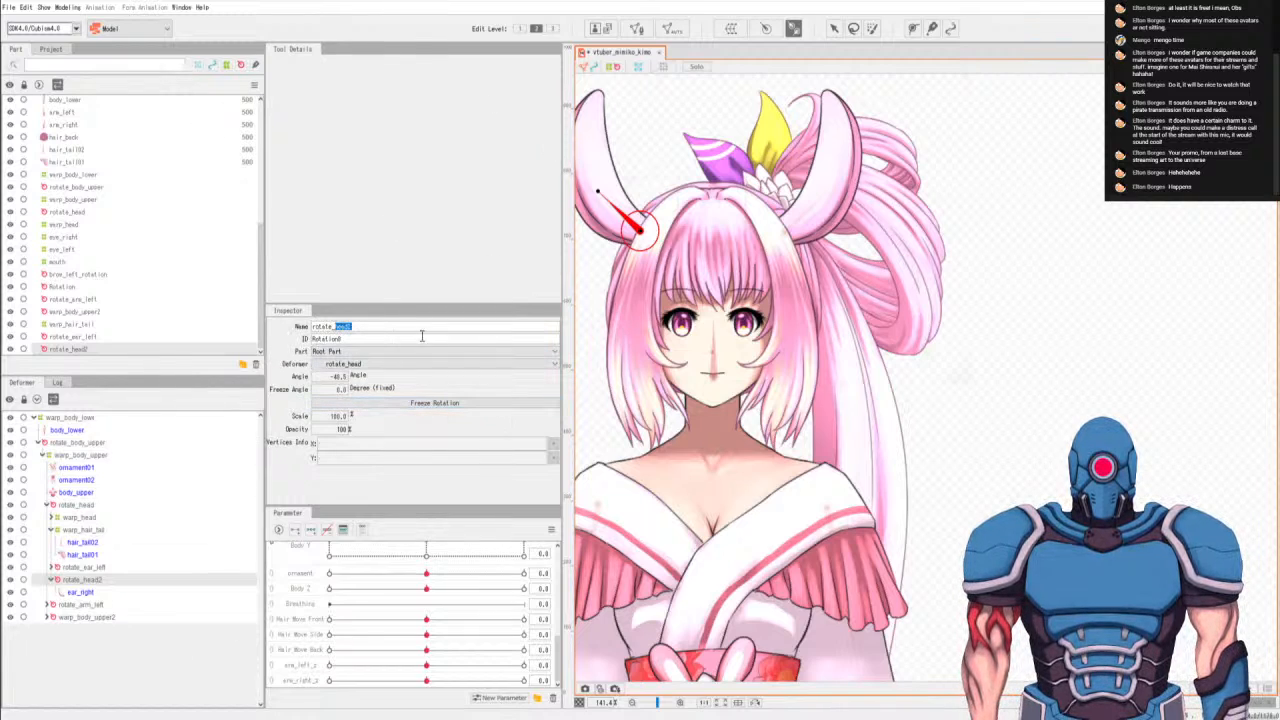
text(ear_ri)
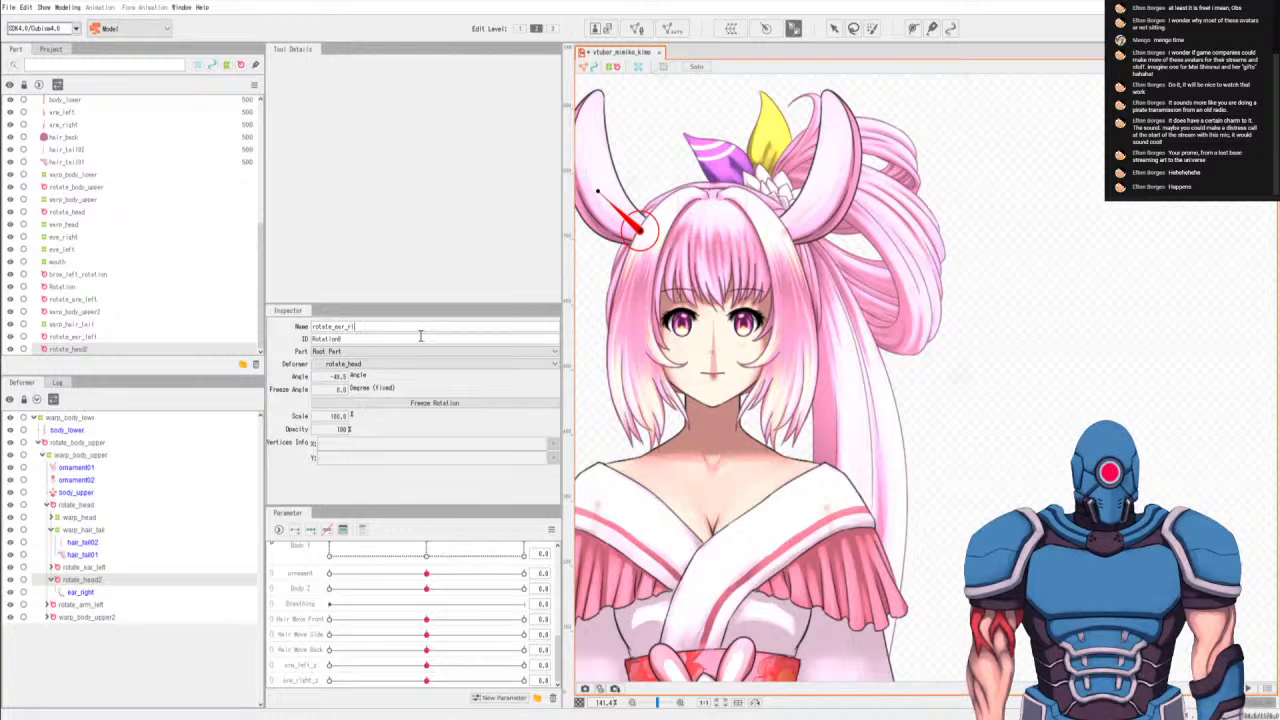
text(ght)
key(Return)
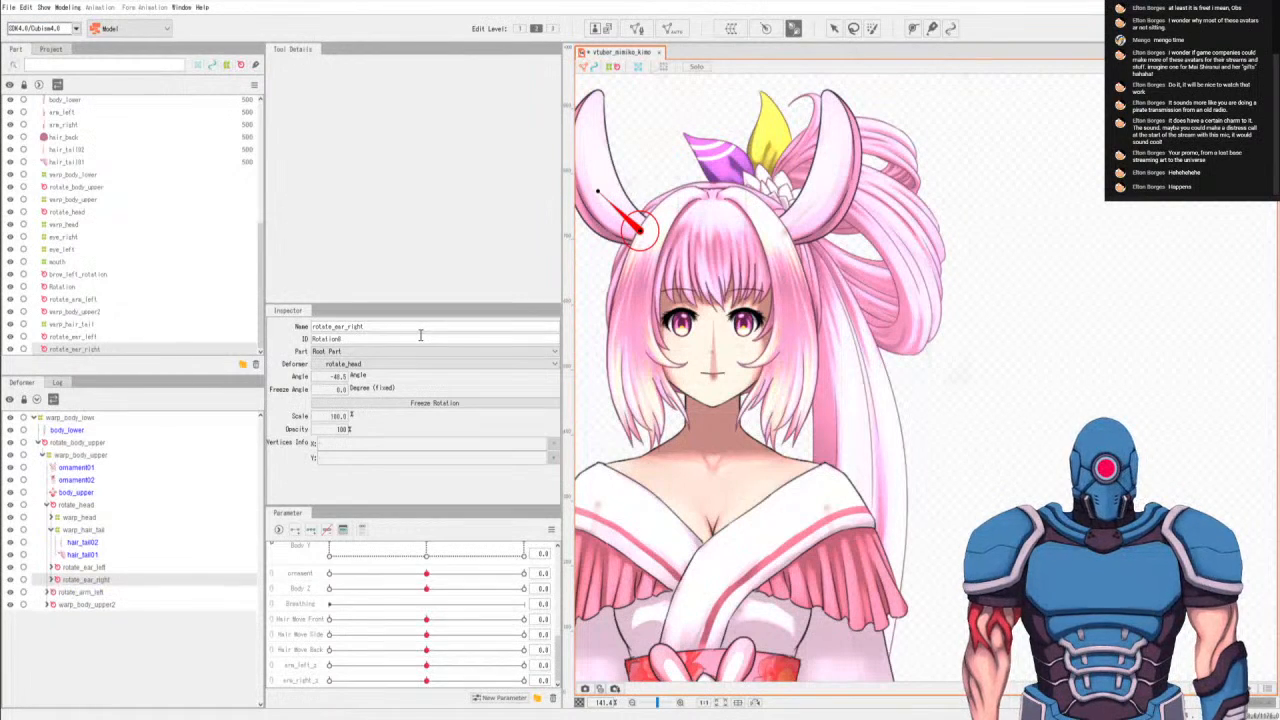
Add three keys on BrowL Angle for the rotate_ear_left deformer.
click(83, 567)
scroll(345, 617, up, 5)
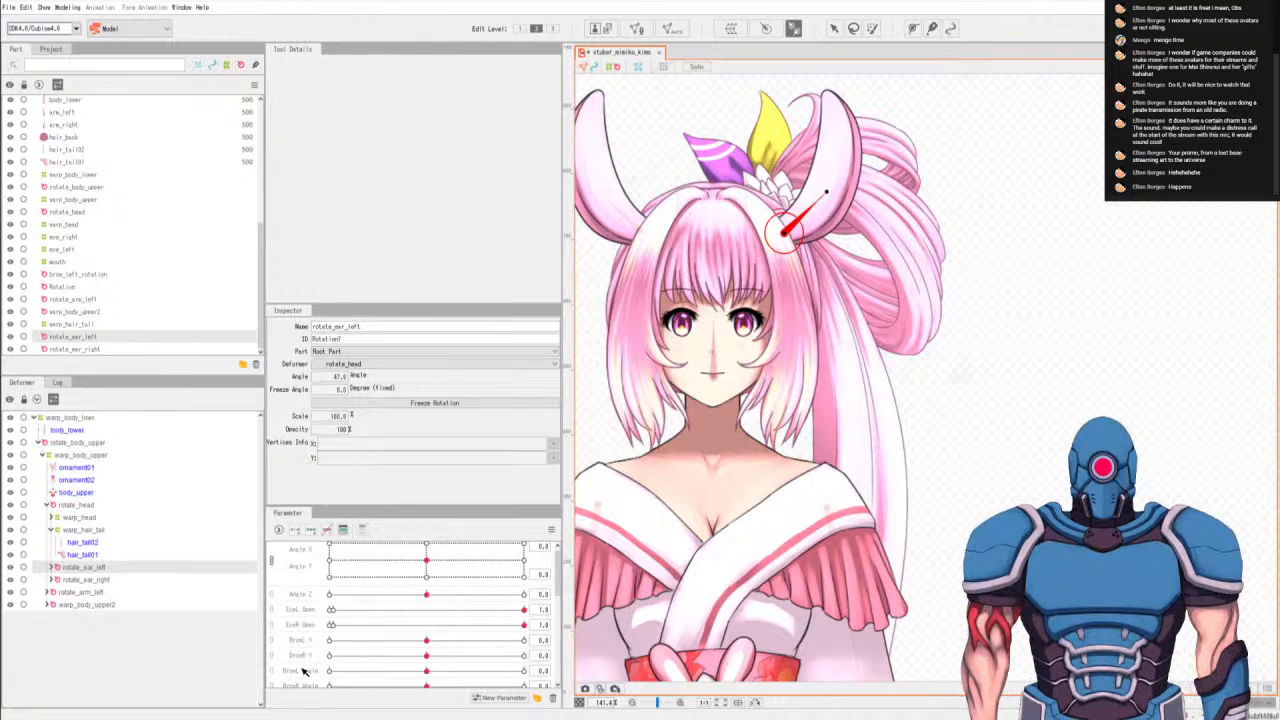
scroll(306, 677, down, 3)
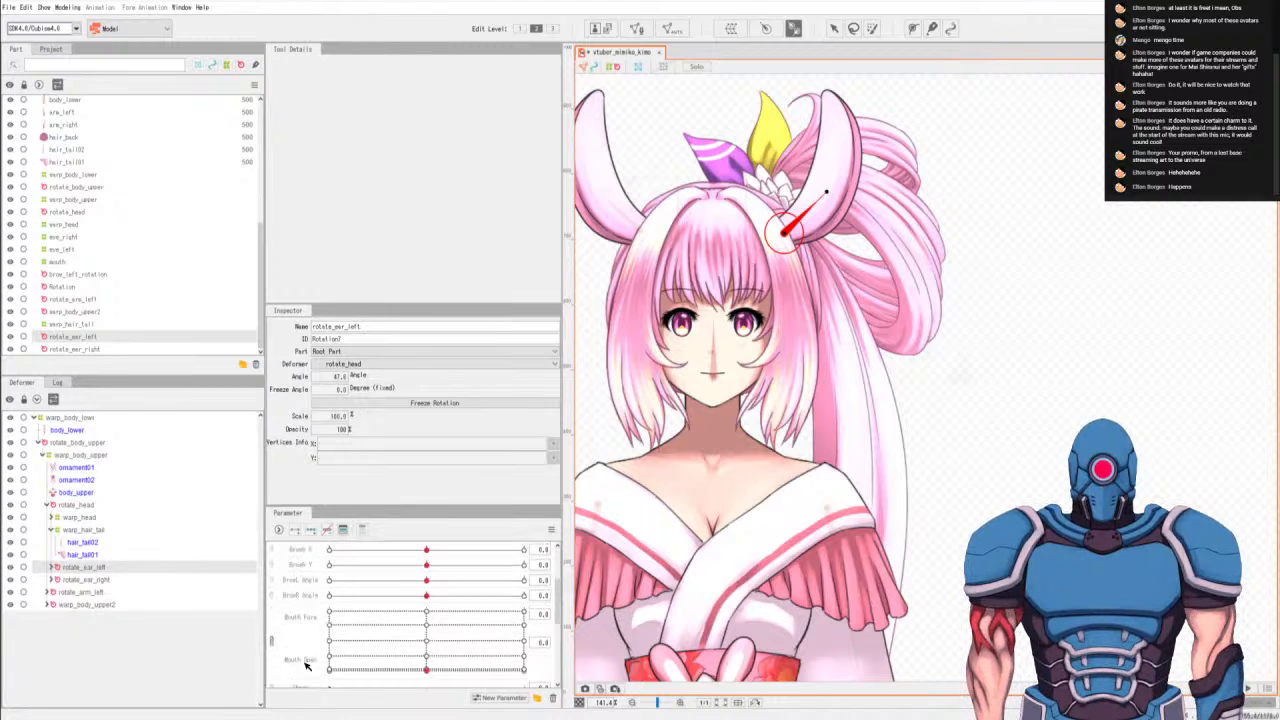
click(310, 582)
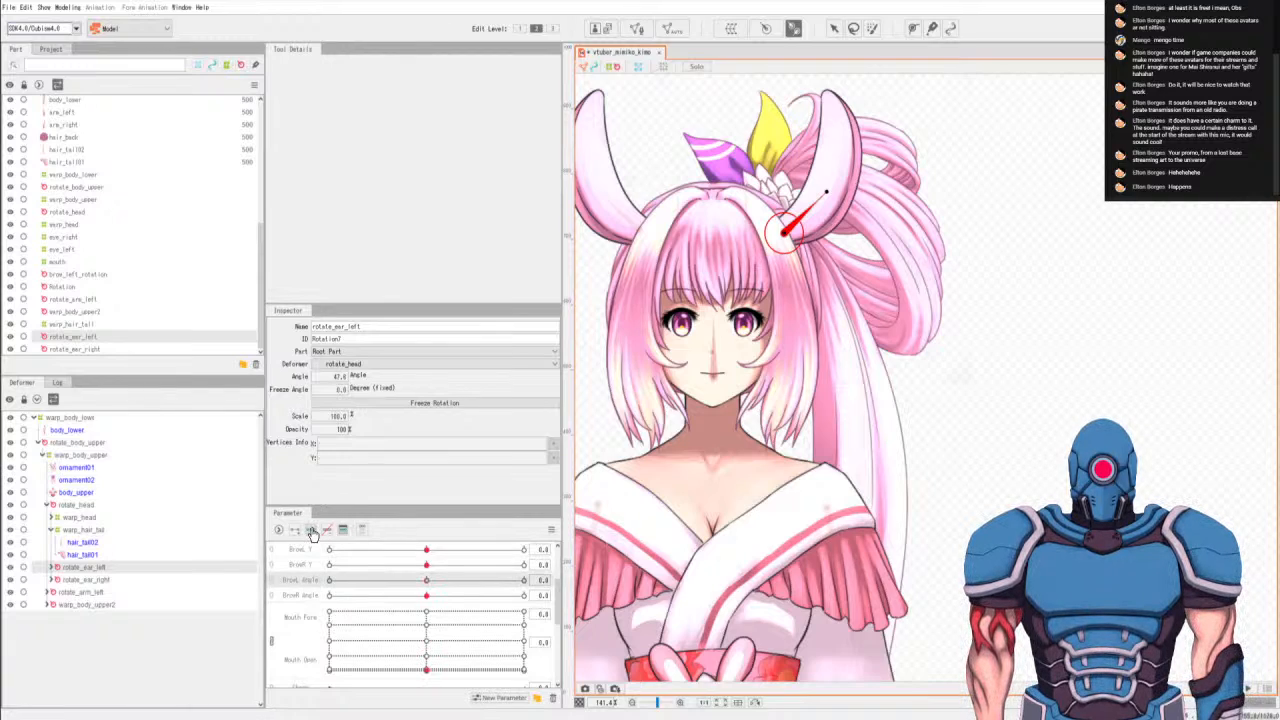
At BrowL Angle's -1.0 key, rotate rotate_ear_left inward and set its angle to 27°.
click(330, 582)
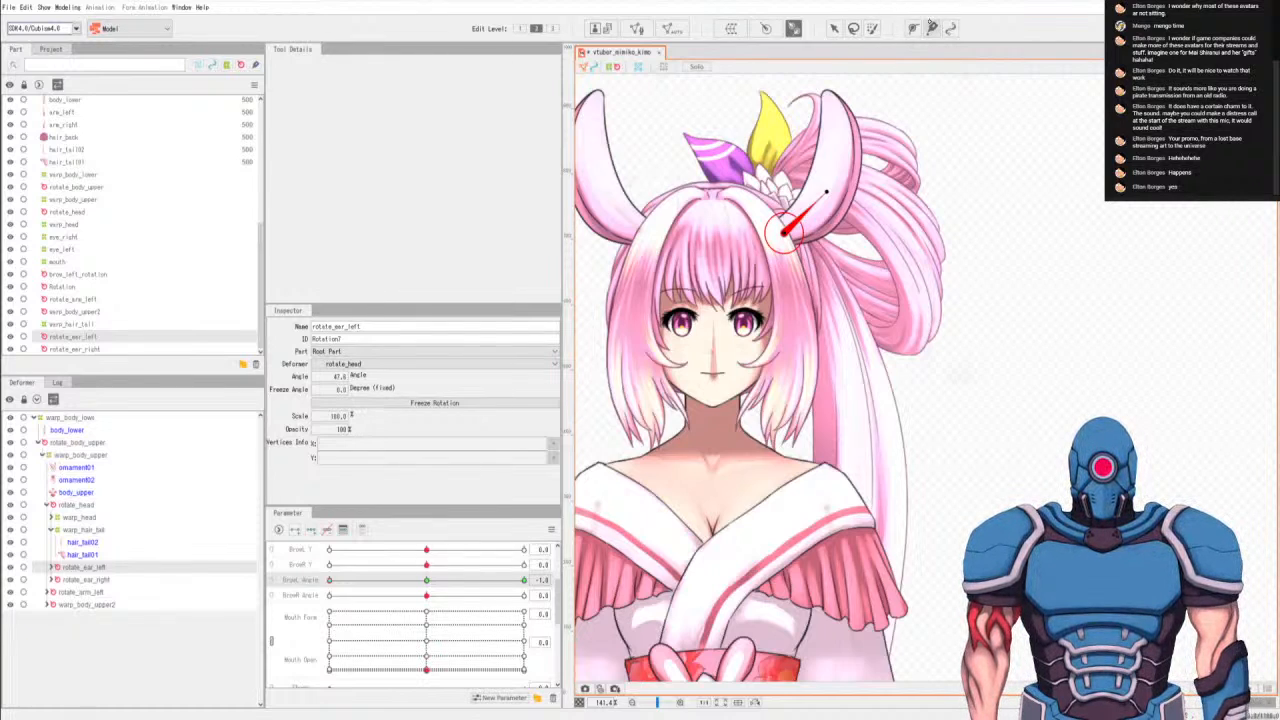
click(834, 28)
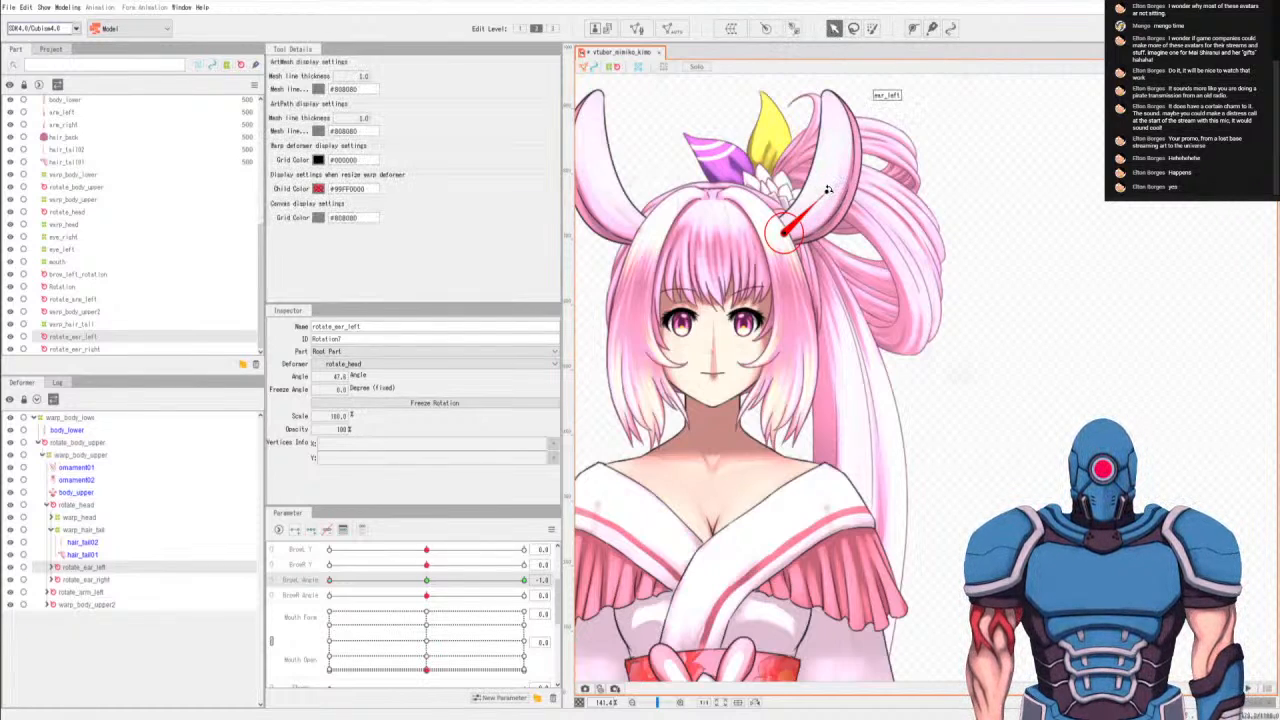
drag(822, 183, 812, 183)
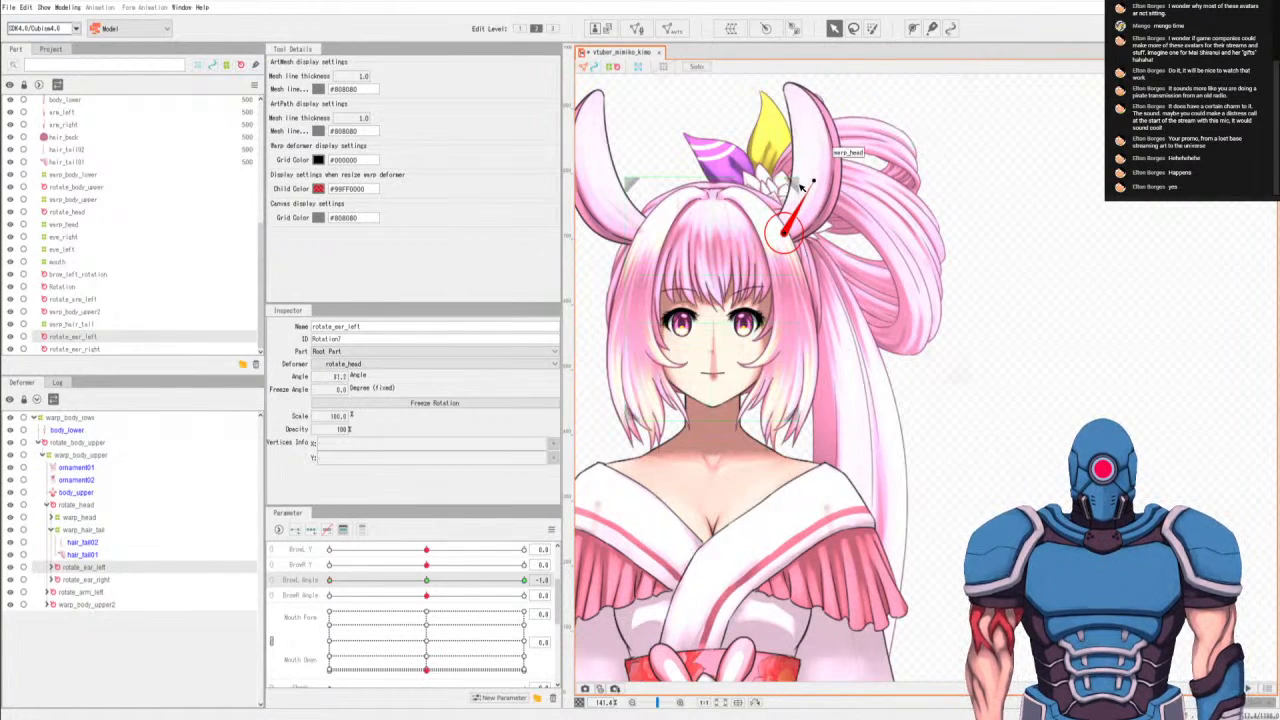
mouse_move(816, 180)
mouse_down()
mouse_move(837, 199)
mouse_move(812, 178)
mouse_up()
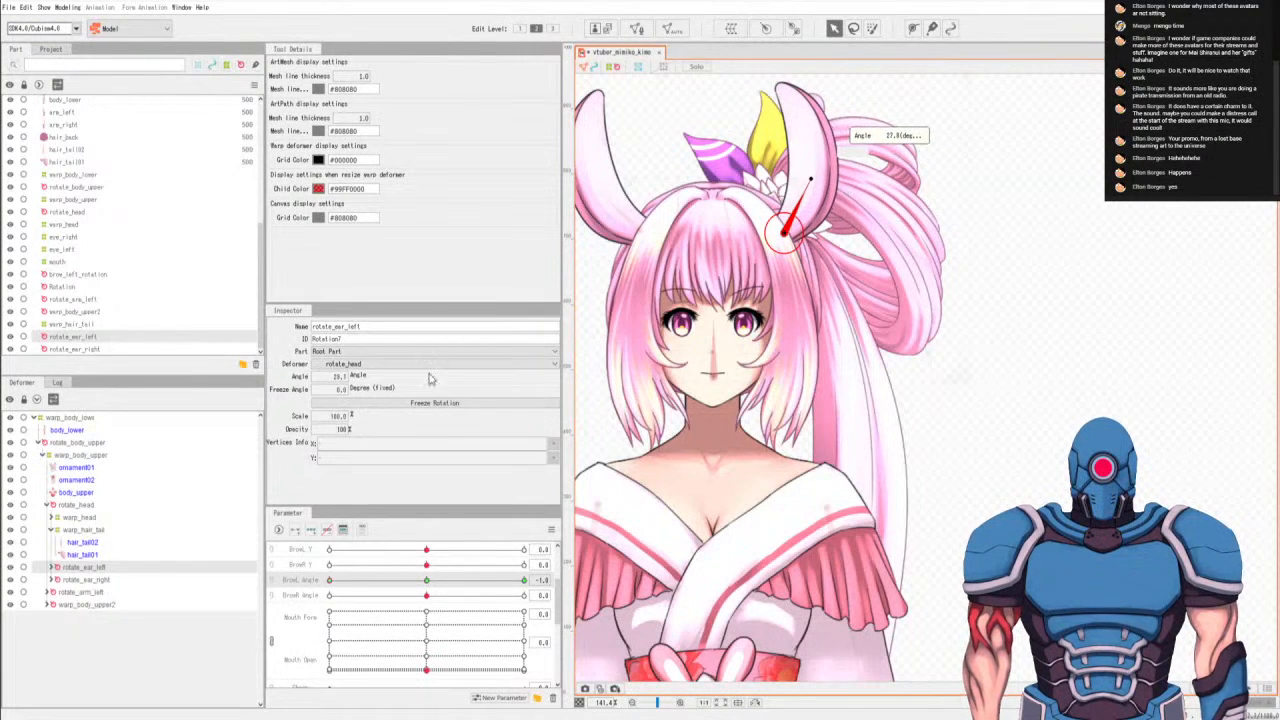
double_click(338, 376)
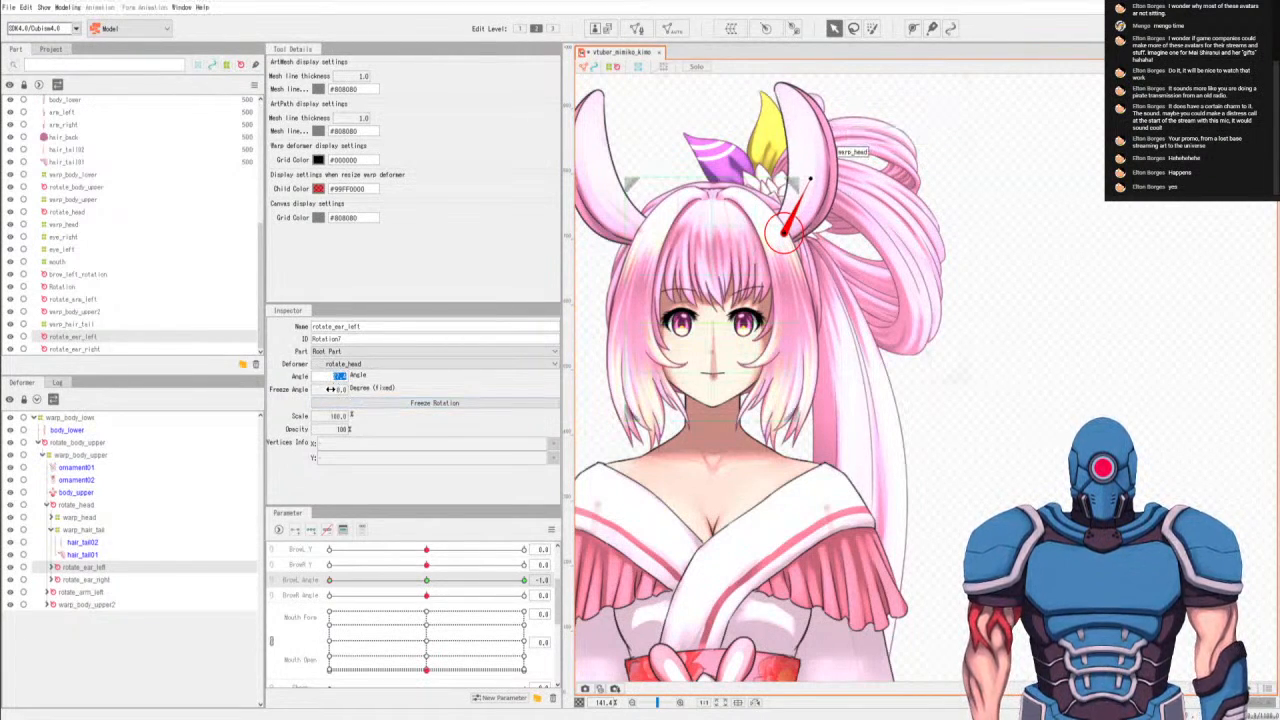
text(27)
key(Return)
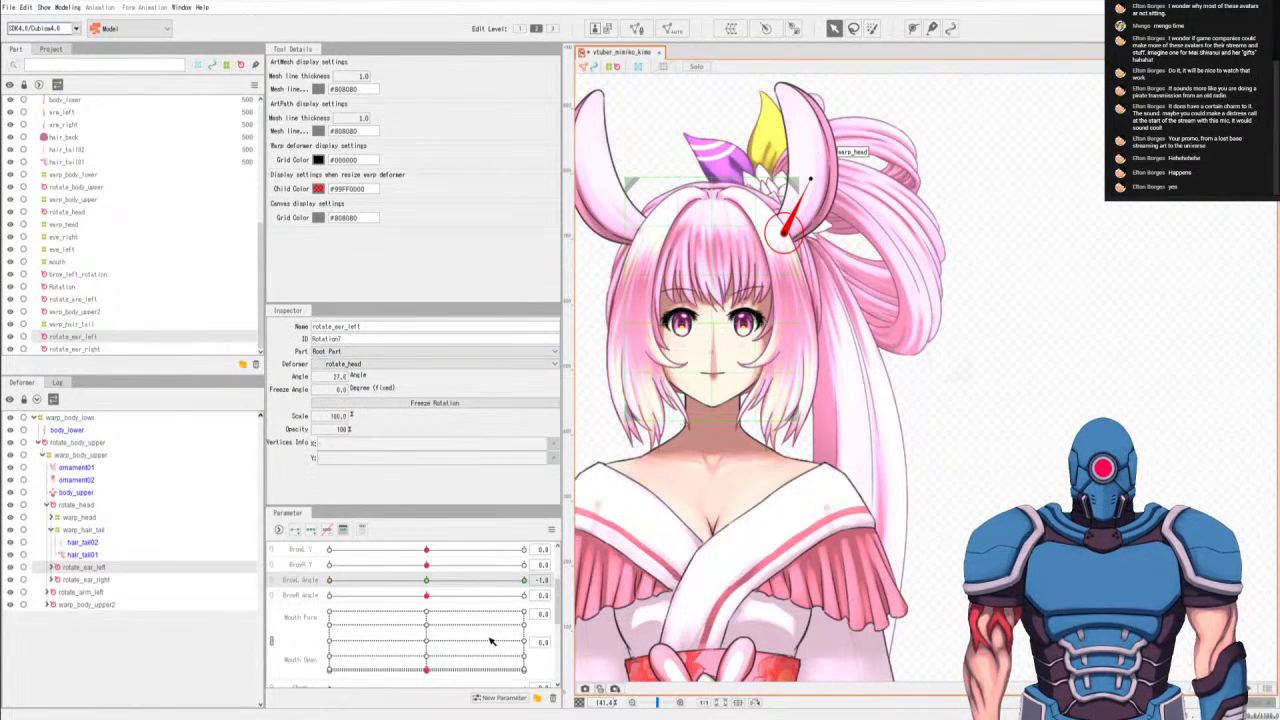
At BrowL Angle's 1.0 key, set rotate_ear_left's angle to 70°.
click(525, 580)
double_click(338, 376)
text(67.0)
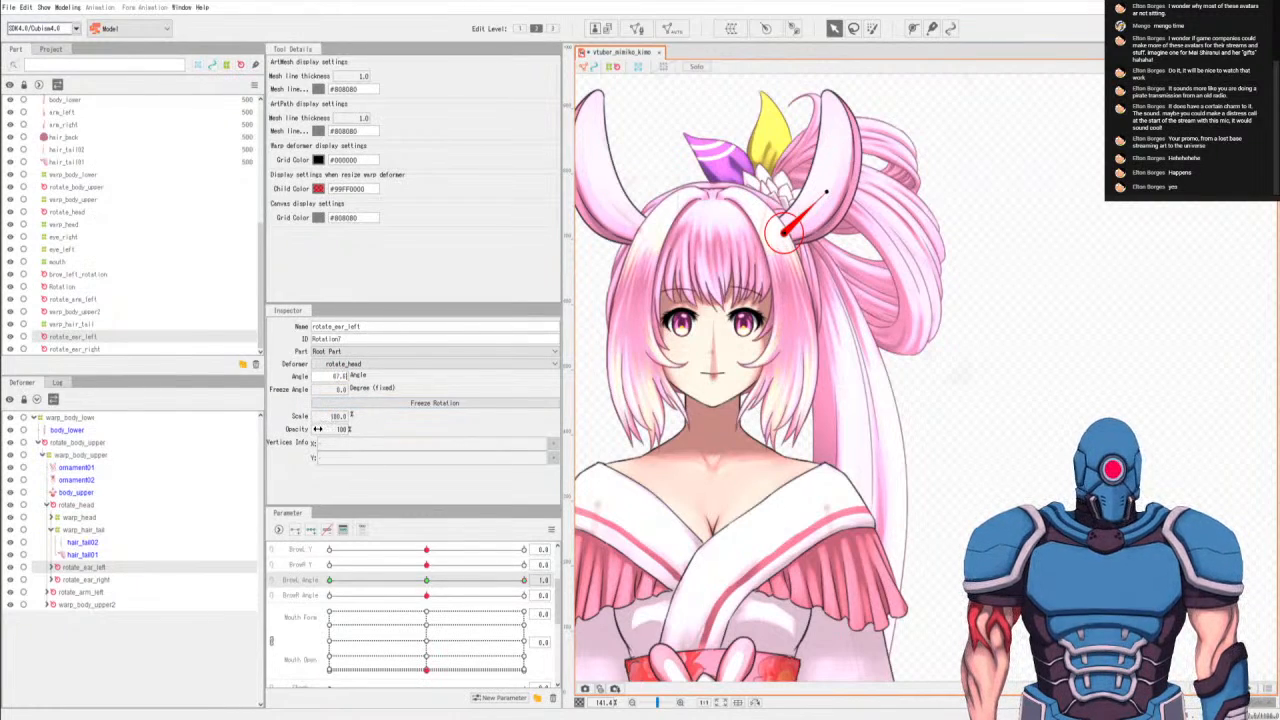
key(Return)
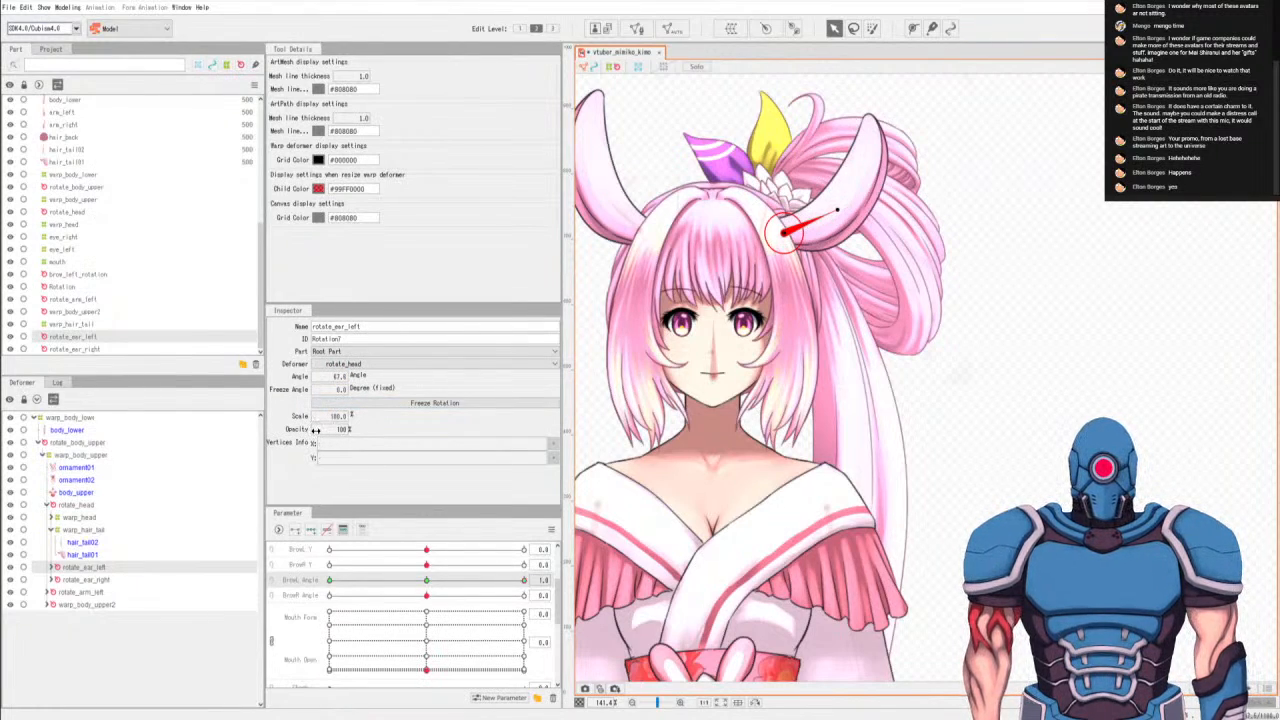
double_click(340, 377)
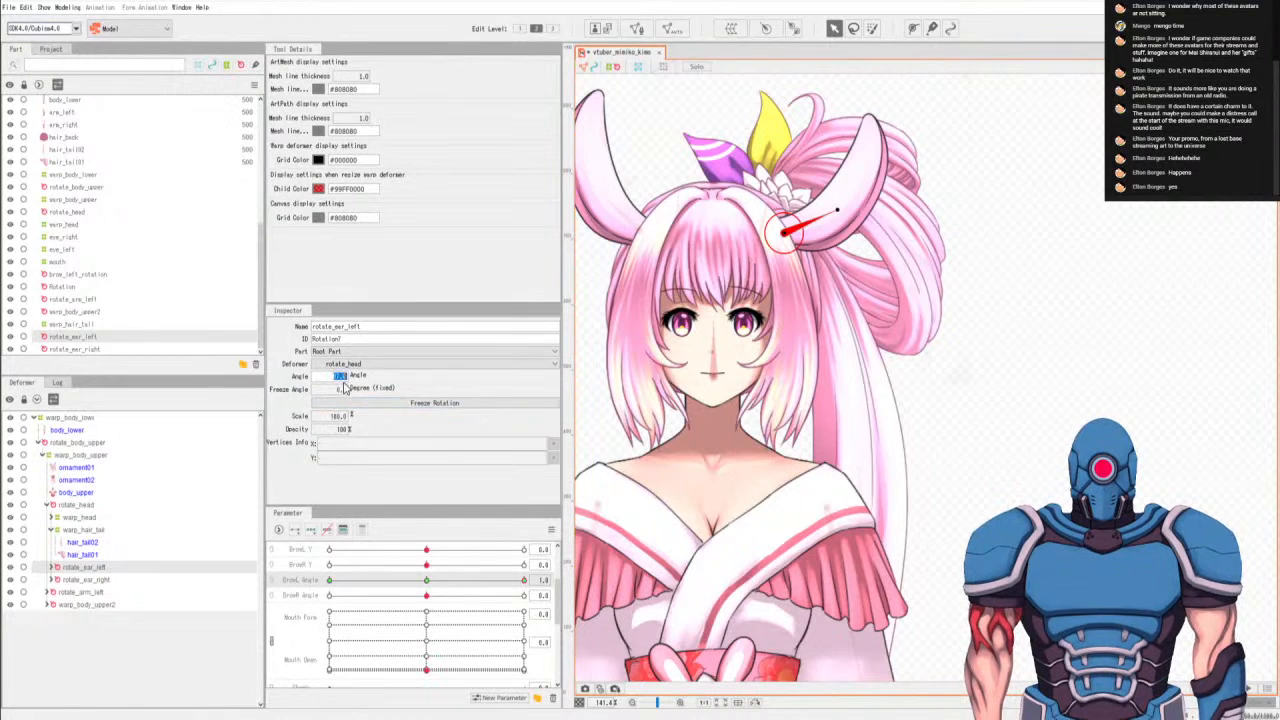
text(70)
key(Return)
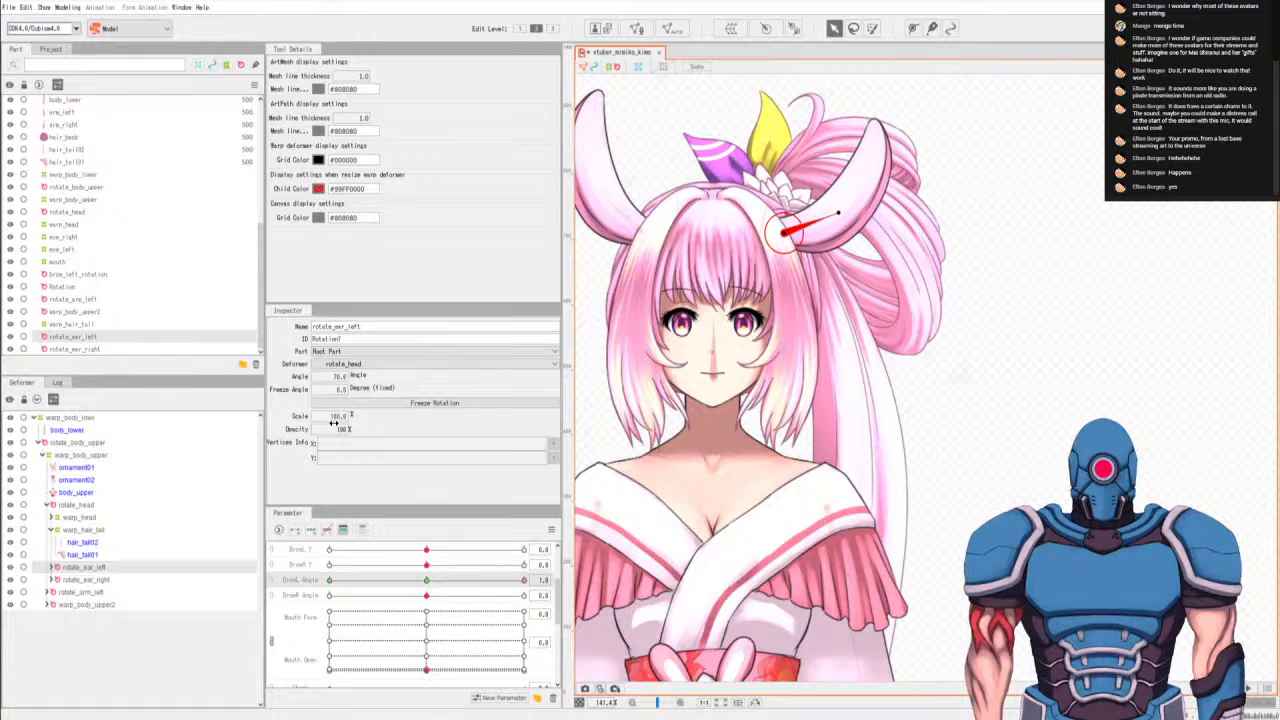
Add three keys on BrowR Angle for rotate_ear_right and set the deformer's angle to about -28° at the -1.0 key.
click(86, 580)
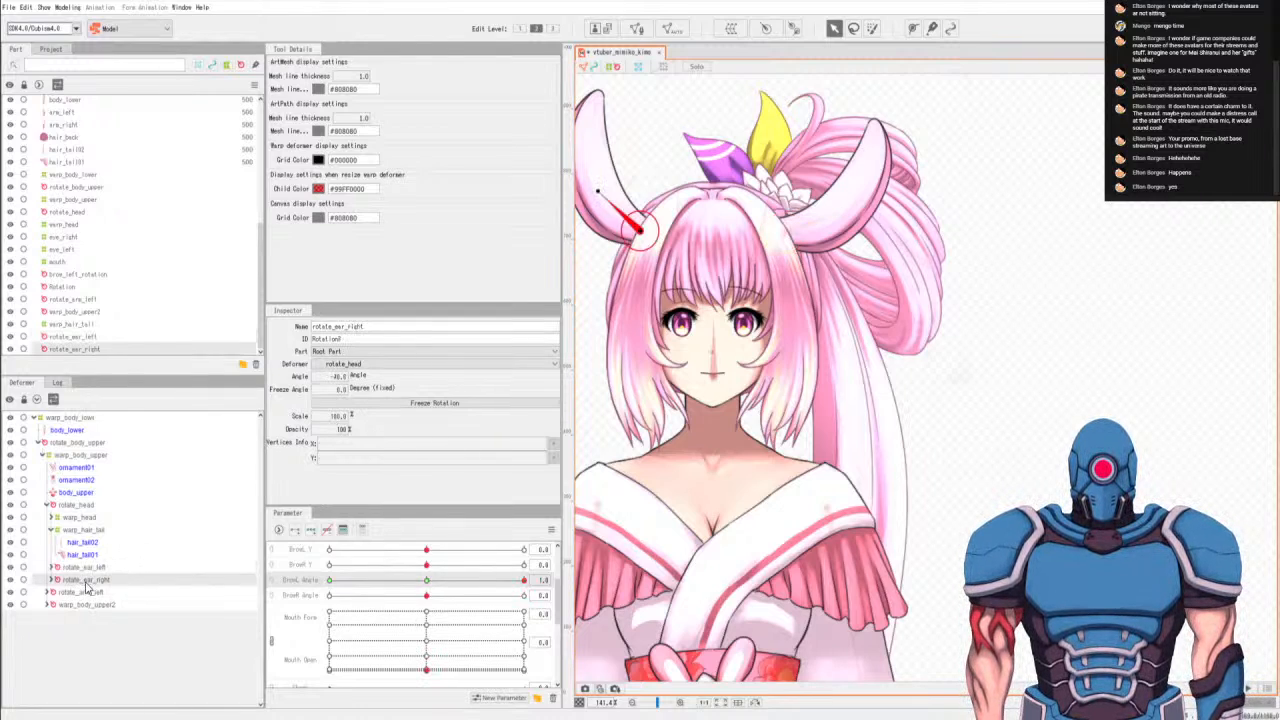
click(300, 596)
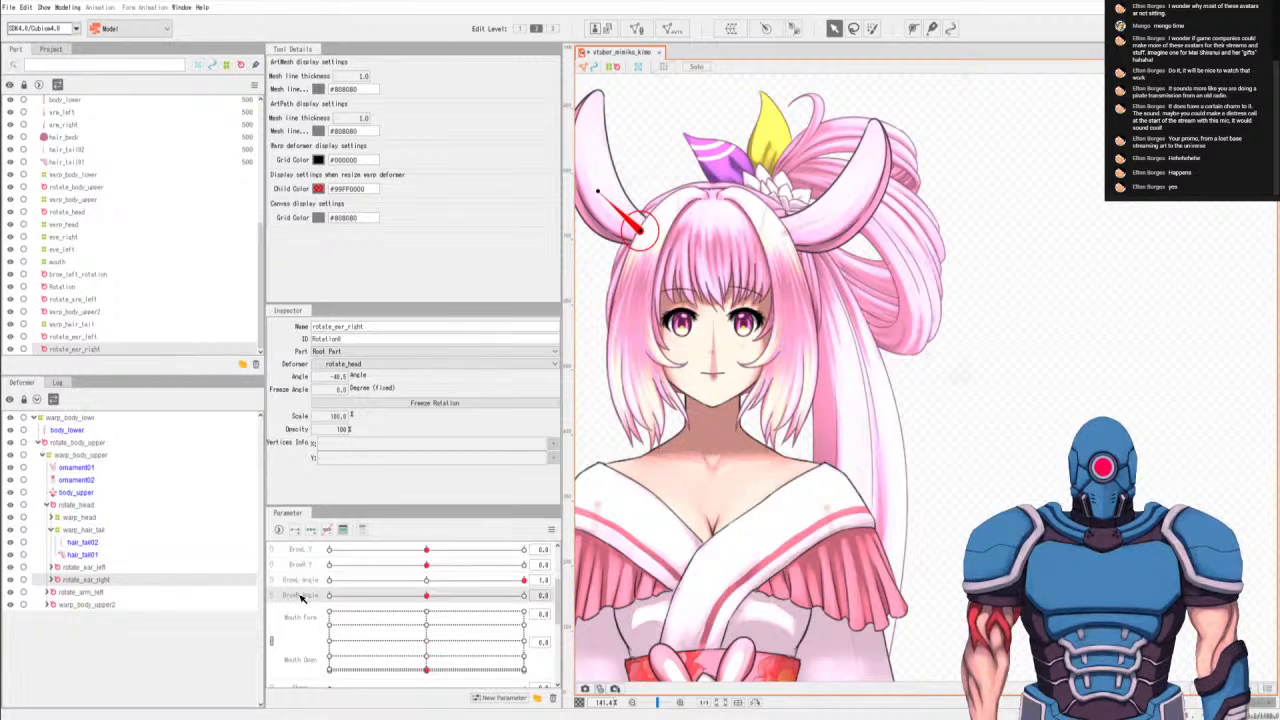
click(311, 530)
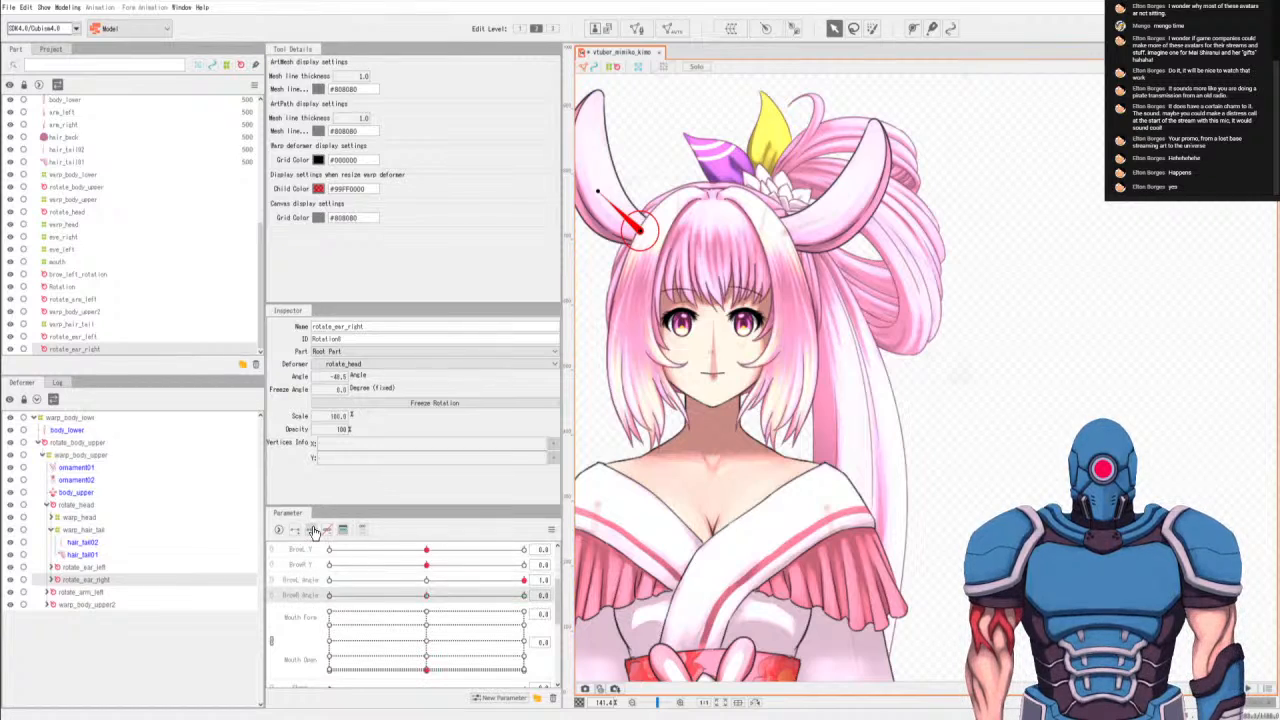
click(331, 596)
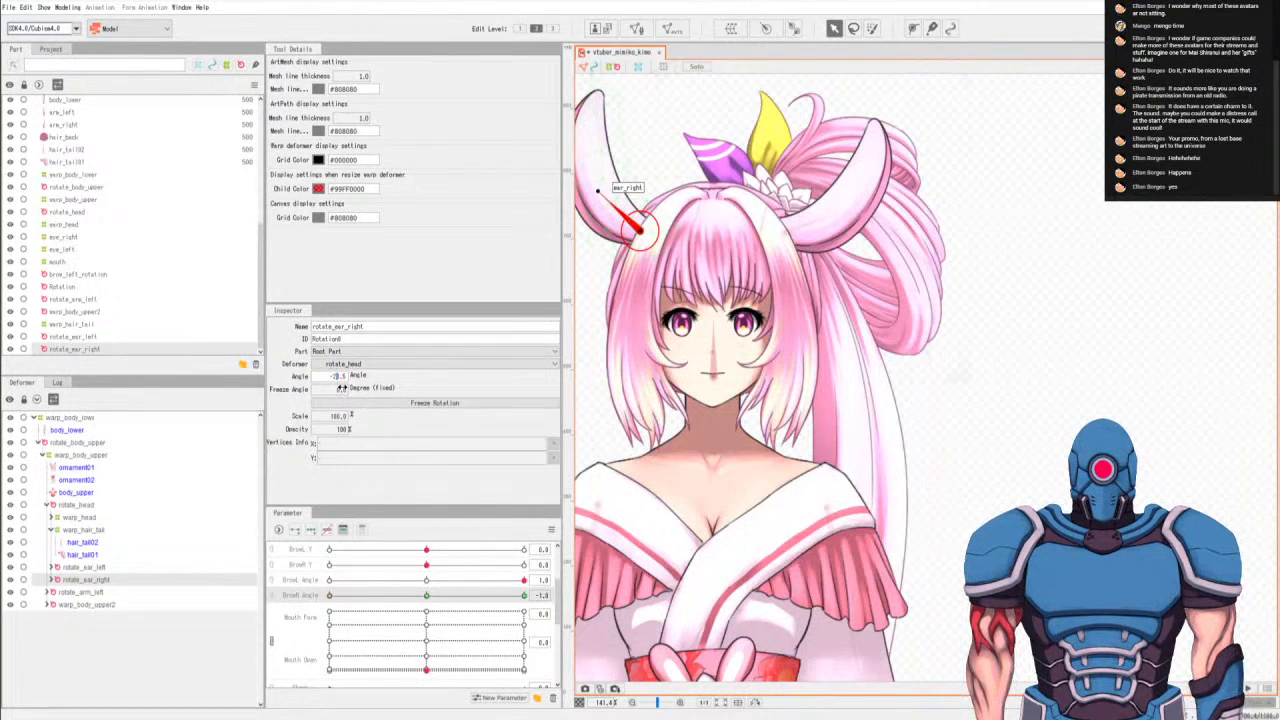
drag(341, 387, 354, 398)
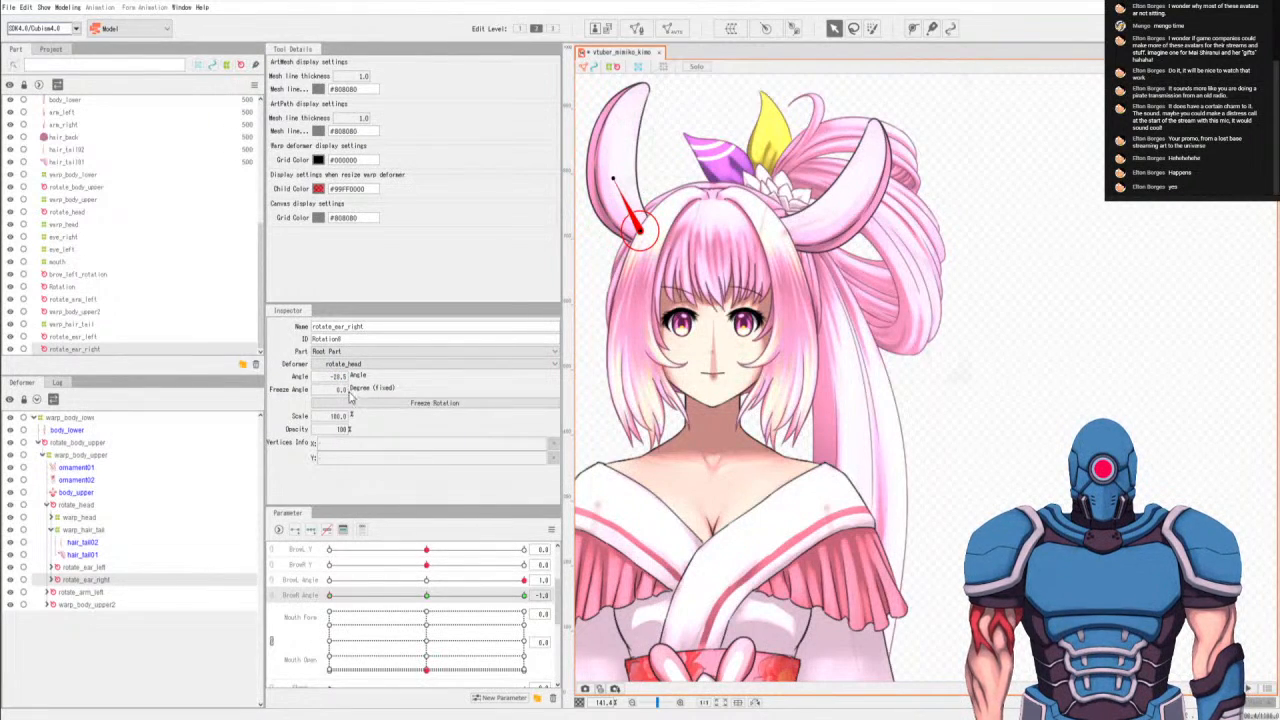
At BrowR Angle's 1.0 key, set rotate_ear_right's angle to -70°.
click(523, 597)
click(338, 378)
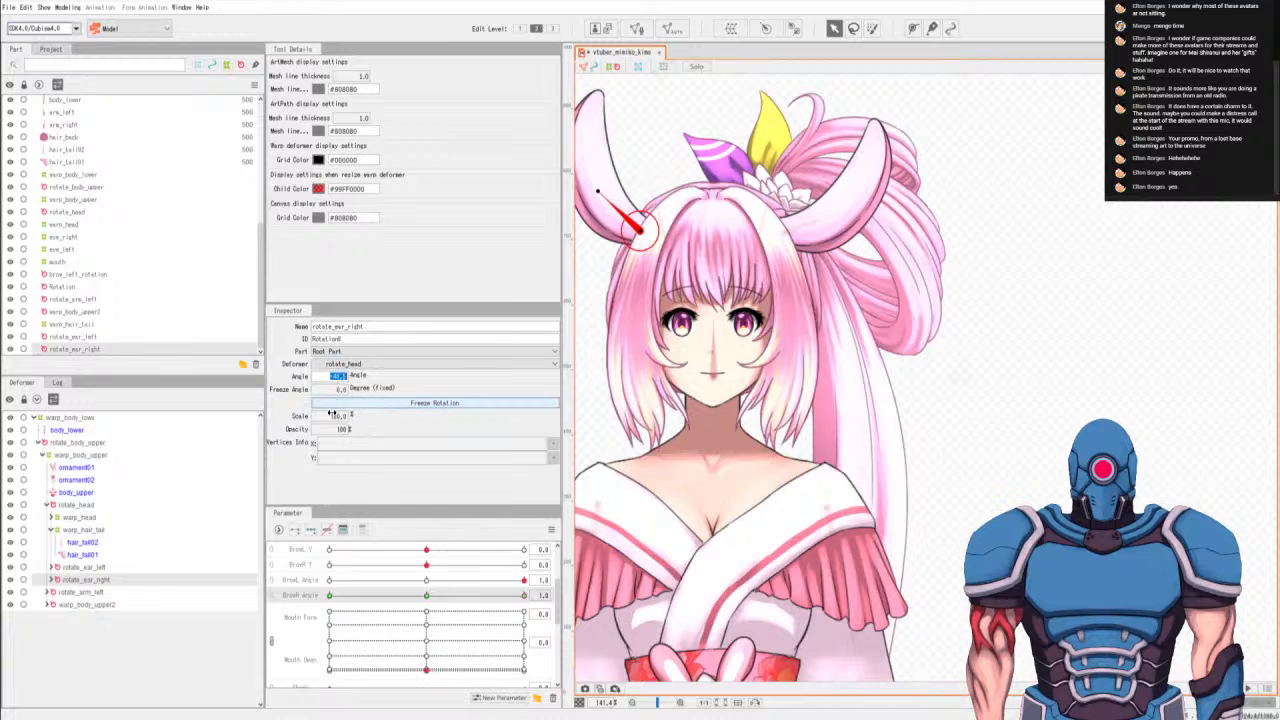
click(338, 380)
double_click(338, 375)
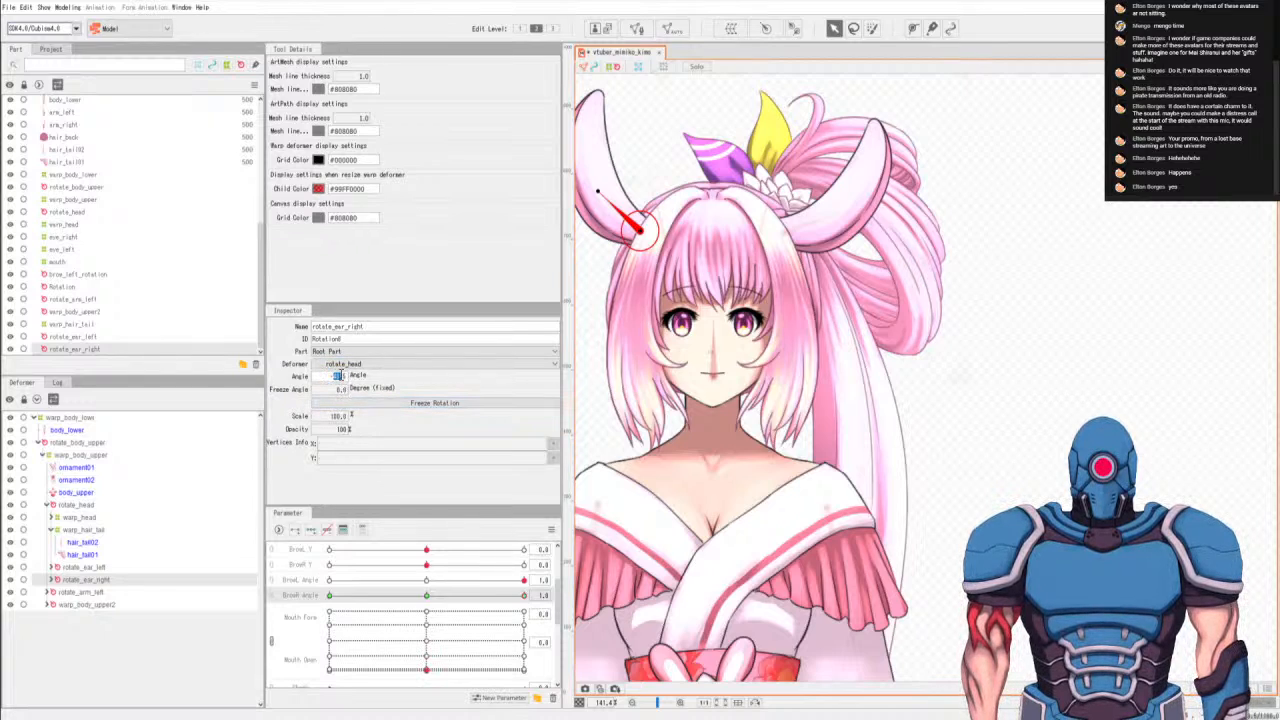
text(70)
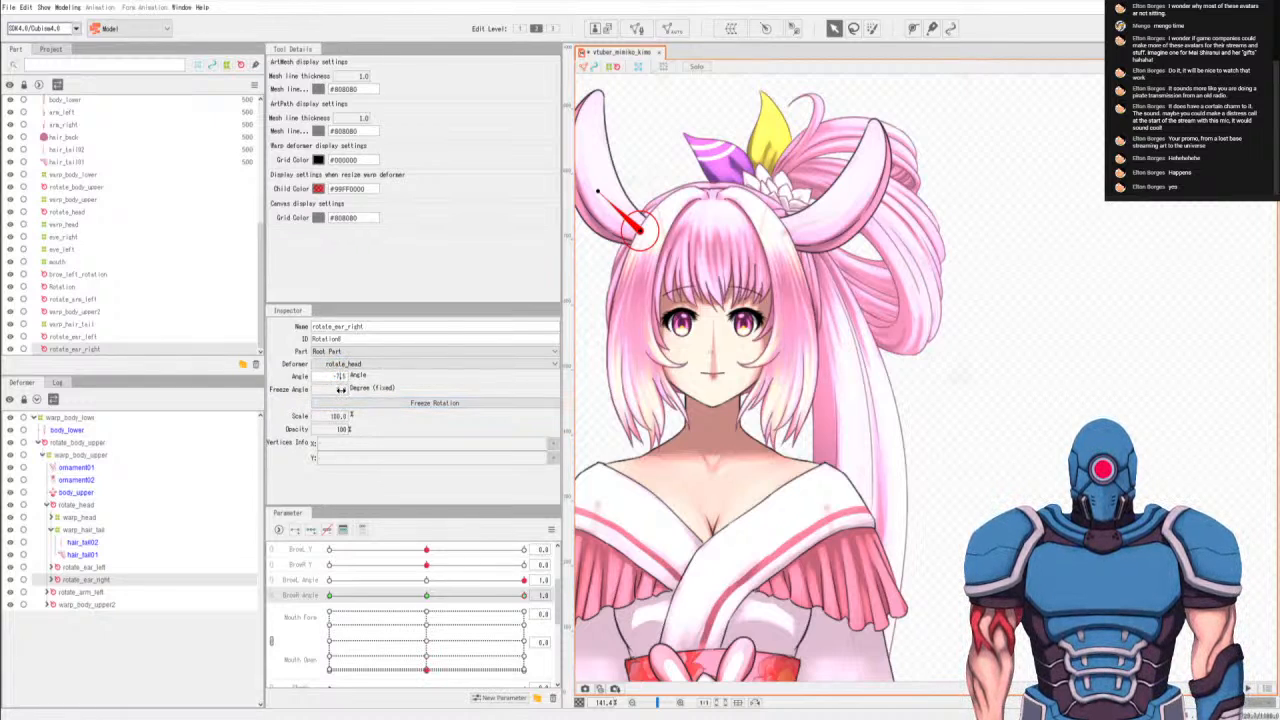
key(Return)
Check the right ear's swing across BrowR Angle's range, return both brow angles to 0, and save the model.
scroll(786, 371, down, 1)
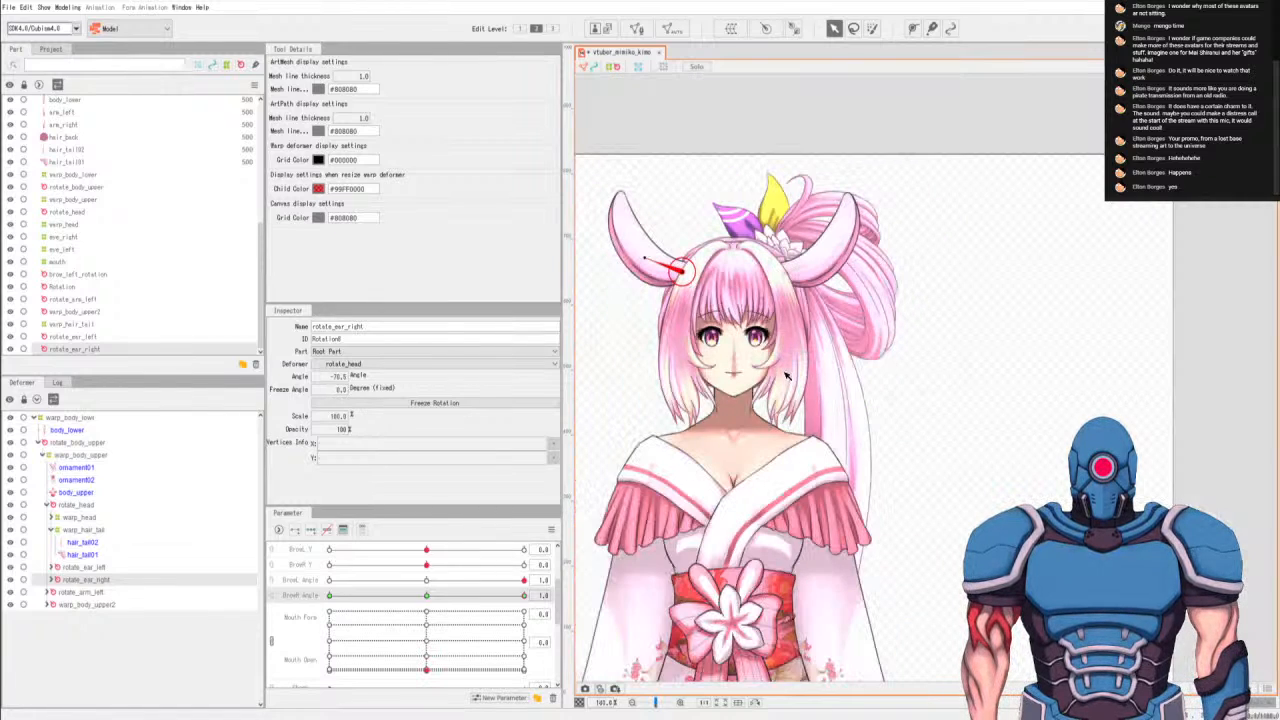
click(427, 580)
click(428, 596)
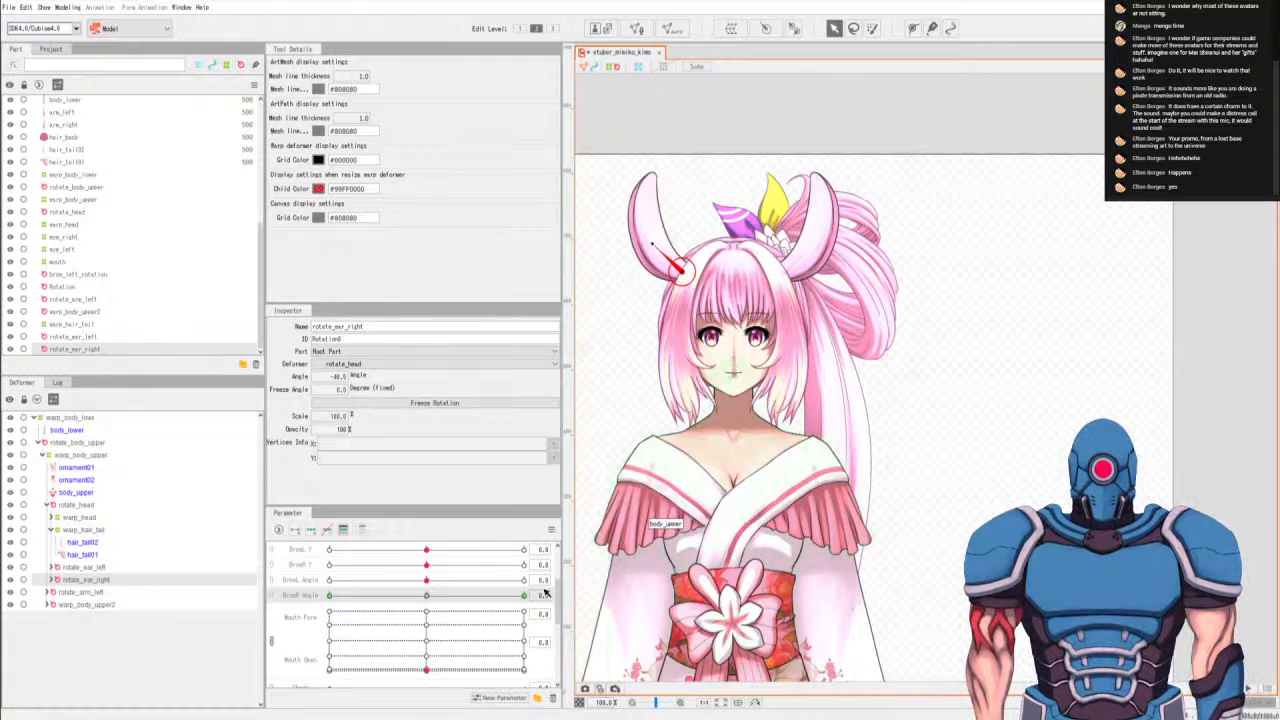
click(523, 596)
drag(524, 597, 103, 606)
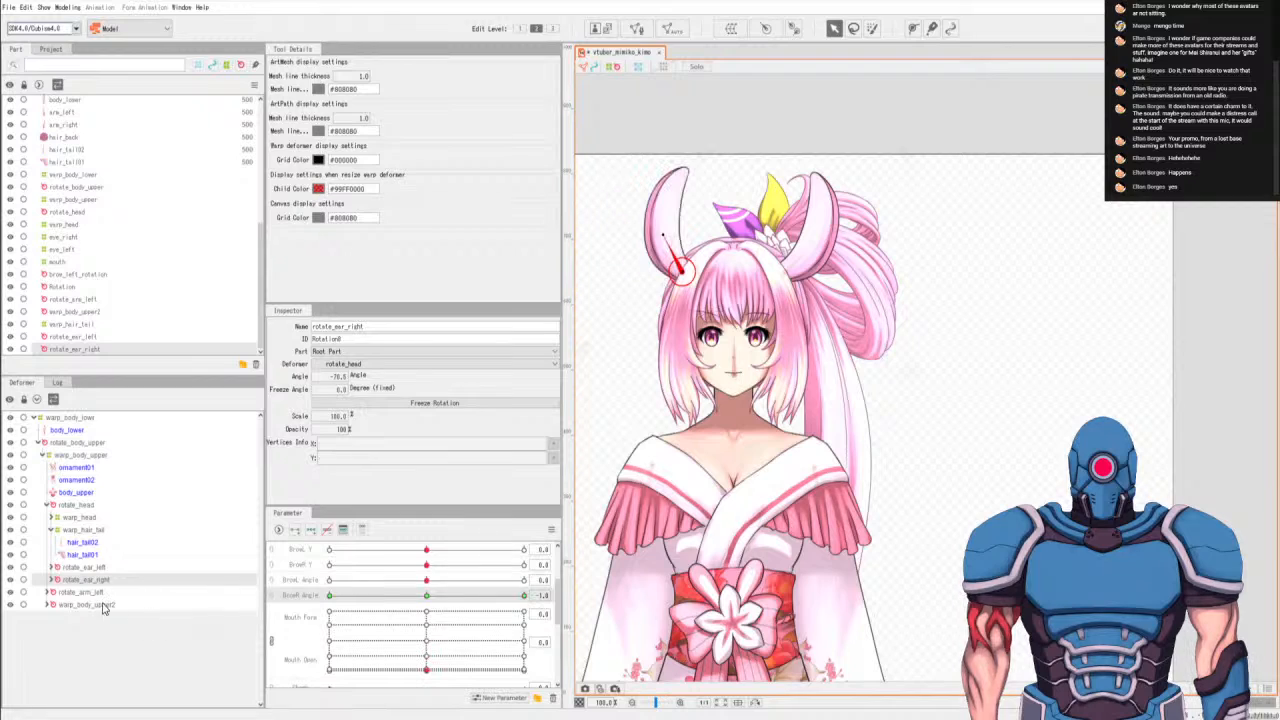
click(428, 597)
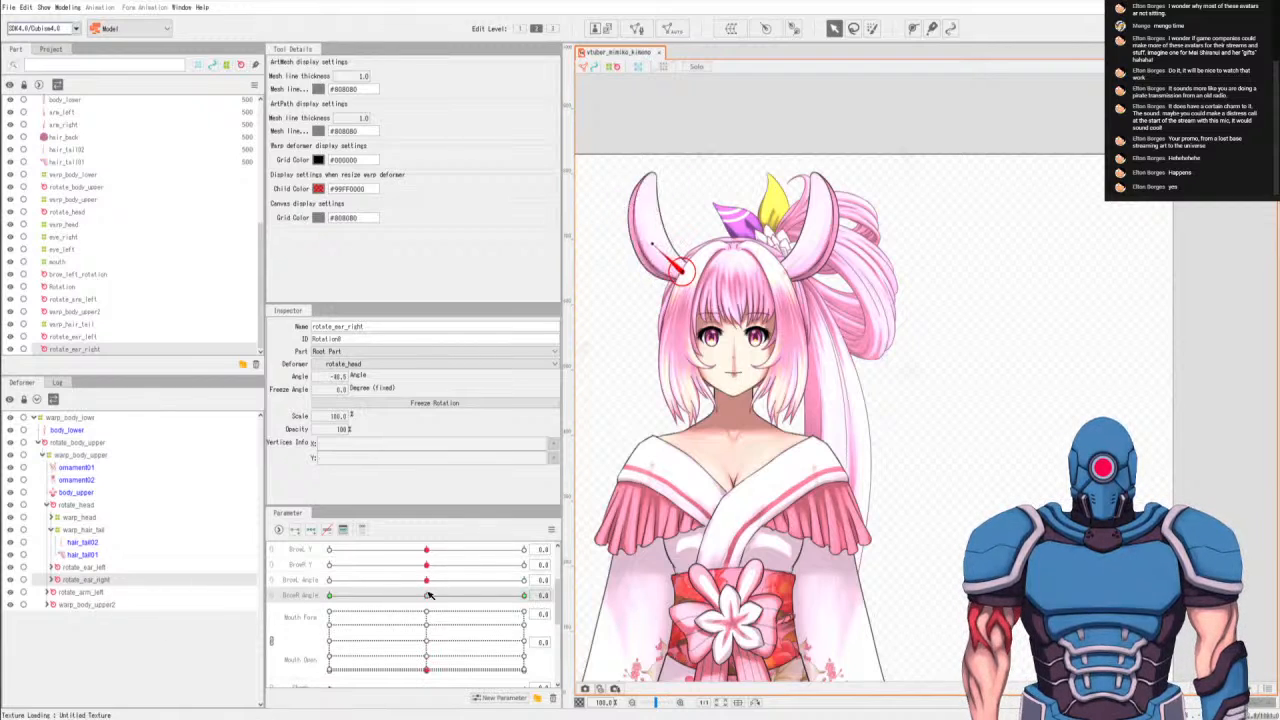
Open the Physics/Scene Blending Settings for the model.
scroll(975, 363, down, 2)
drag(958, 494, 926, 343)
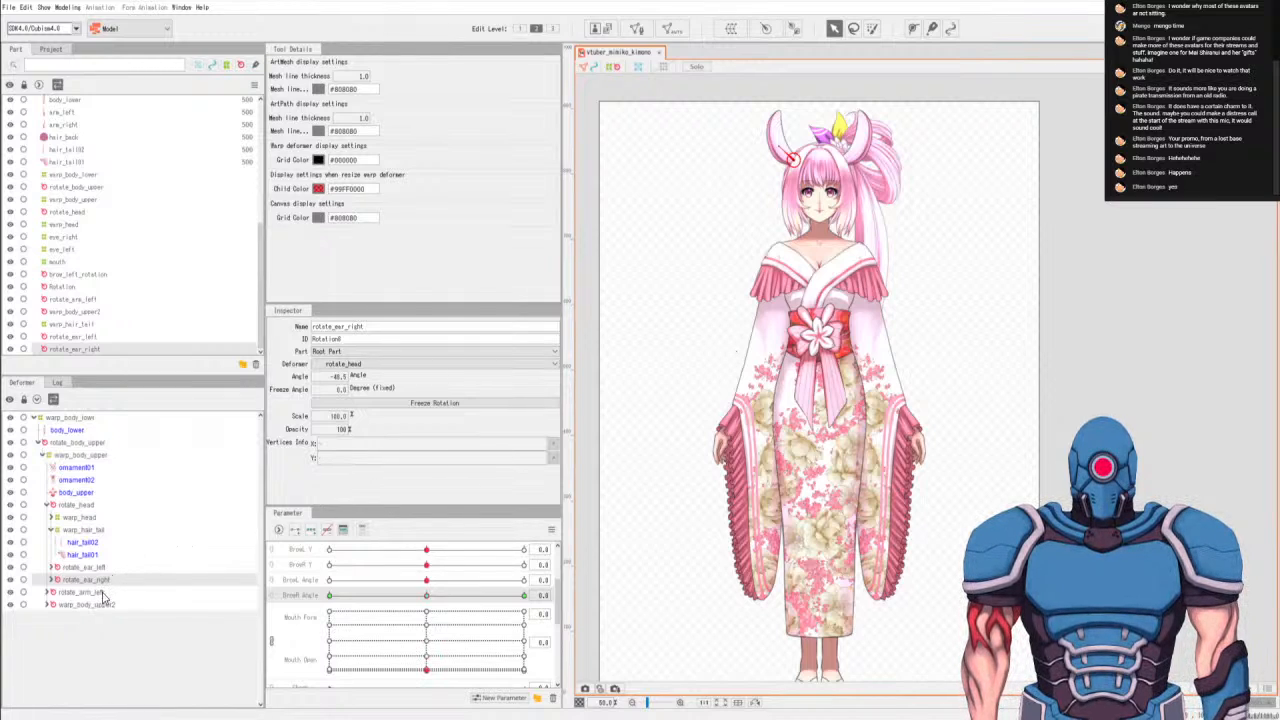
click(77, 7)
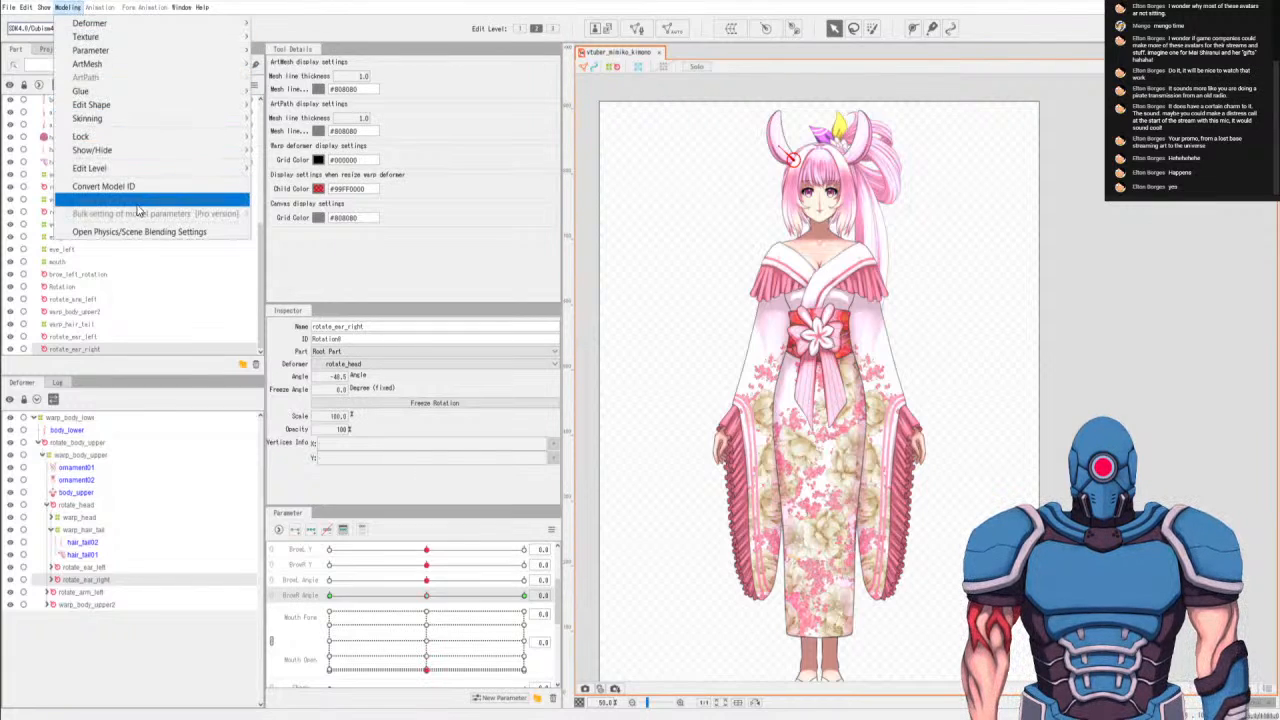
click(148, 236)
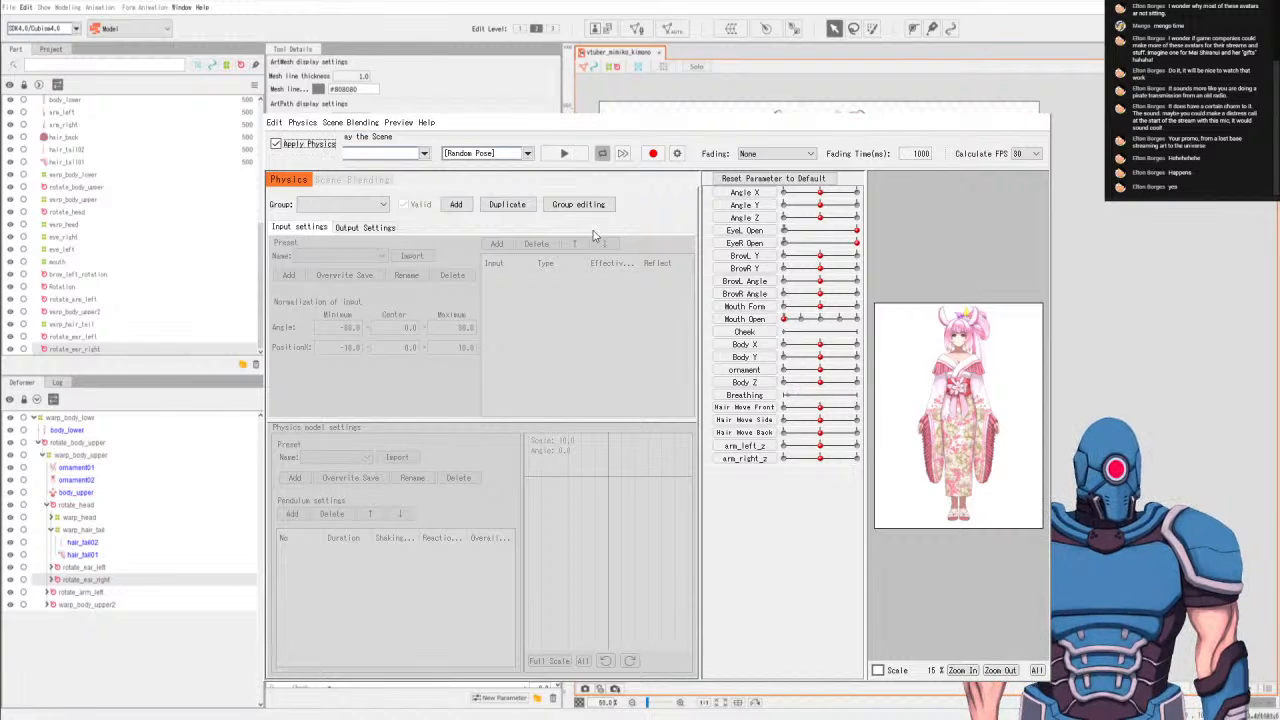
Add a physics group named Head with the Head Input preset and the Hair (Long) physics model preset.
click(330, 206)
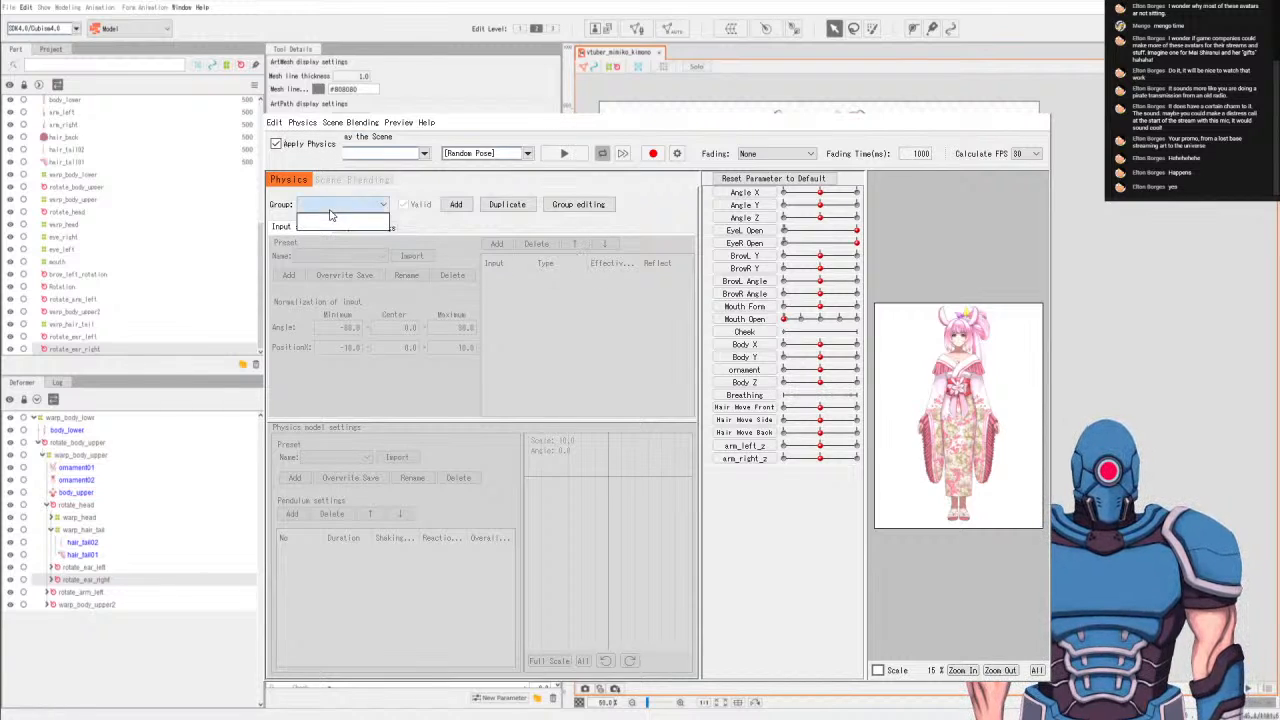
click(456, 205)
click(454, 207)
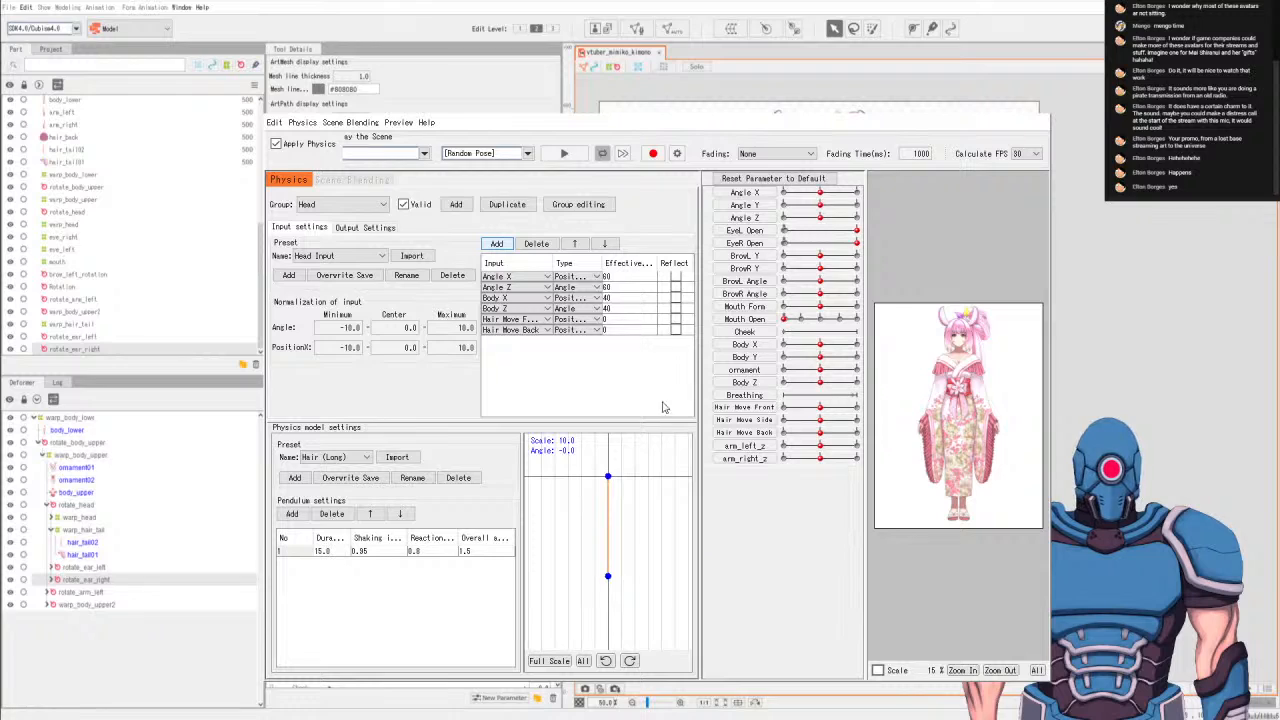
Add Hair Move Side to the Head group's inputs and set Hair Move Front, Side and Back as its outputs.
click(635, 613)
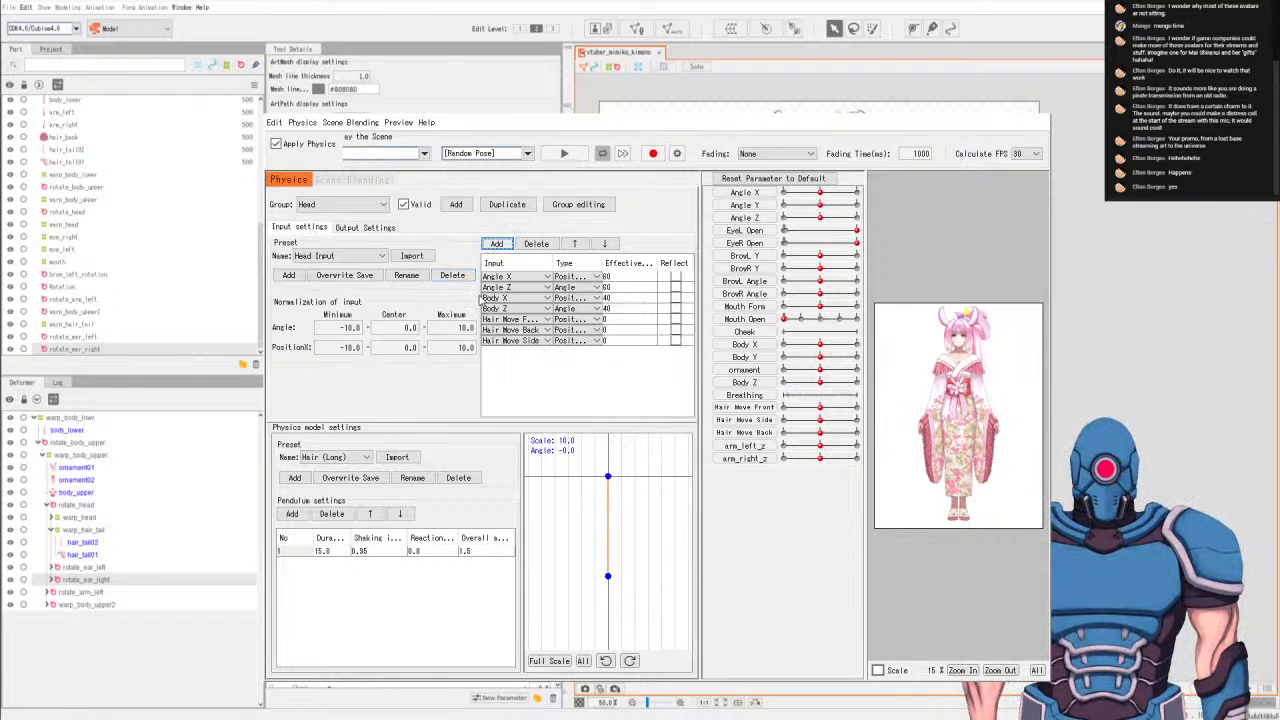
click(368, 228)
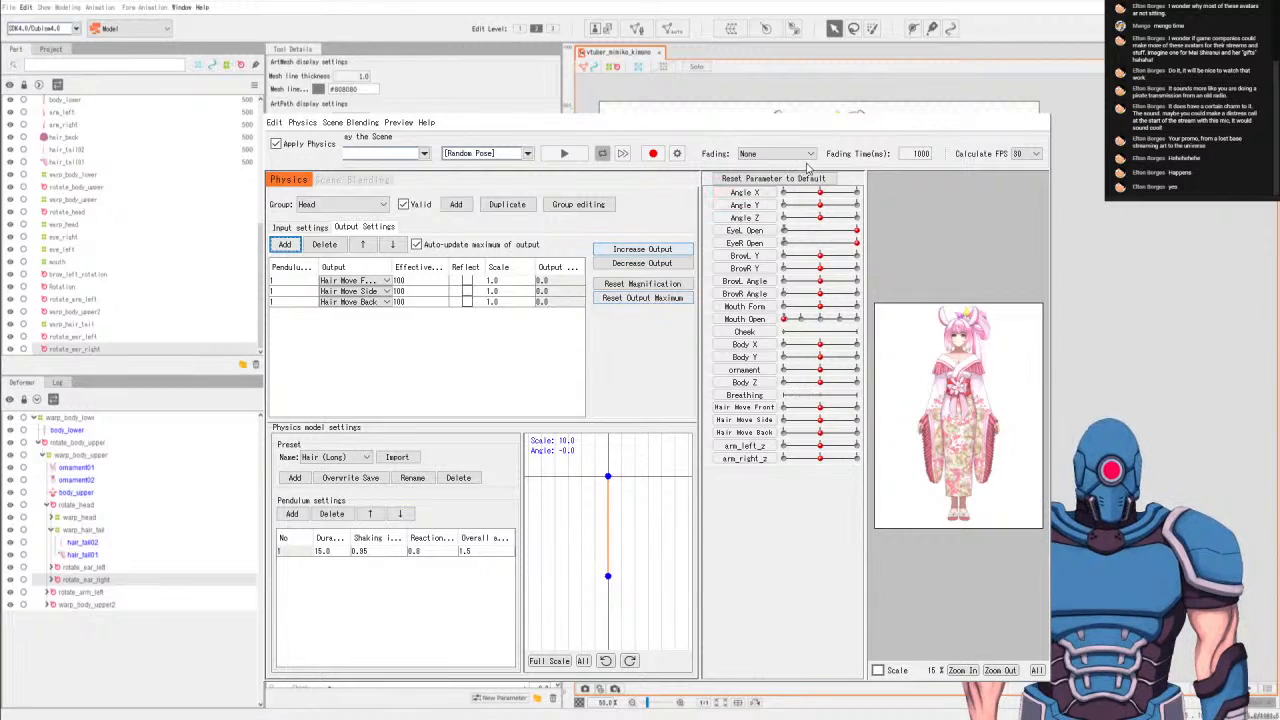
Play random poses to check the hair physics, then stop and reset the parameters to default.
click(566, 155)
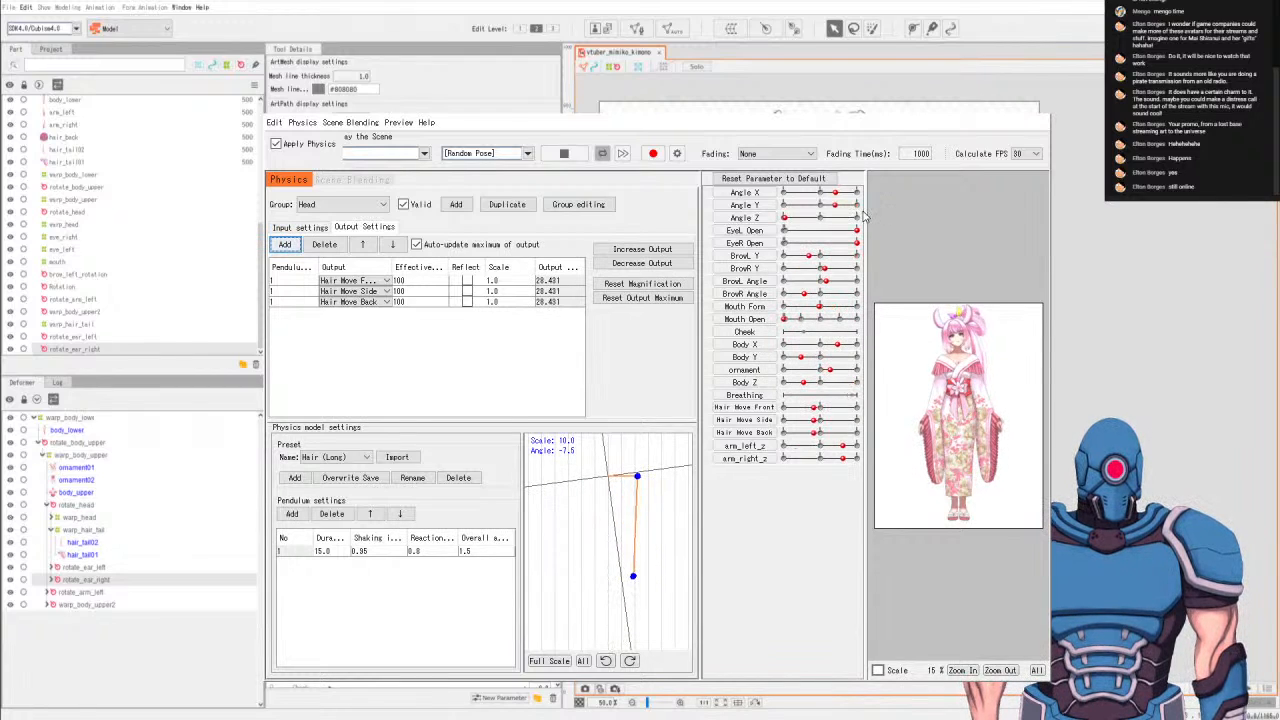
click(563, 153)
click(772, 178)
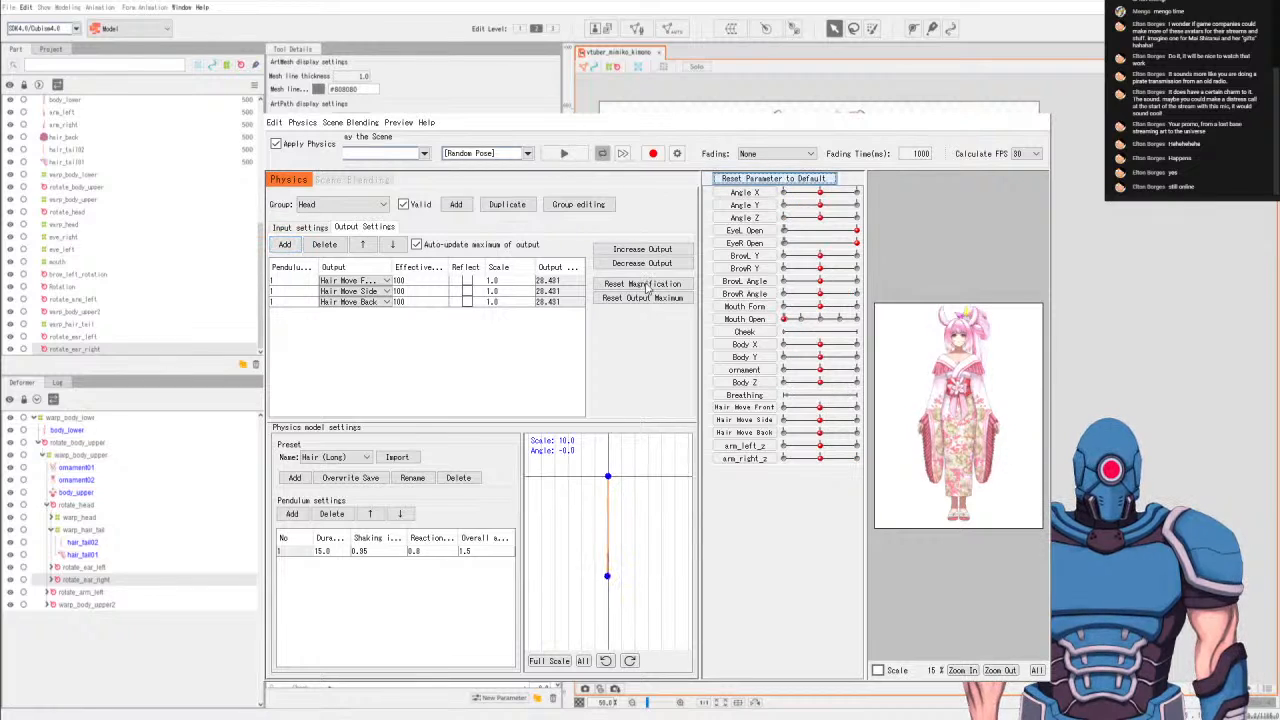
Set the scale of the Hair Move Front, Side and Back outputs to 1.25 each.
click(497, 290)
click(495, 283)
double_click(495, 284)
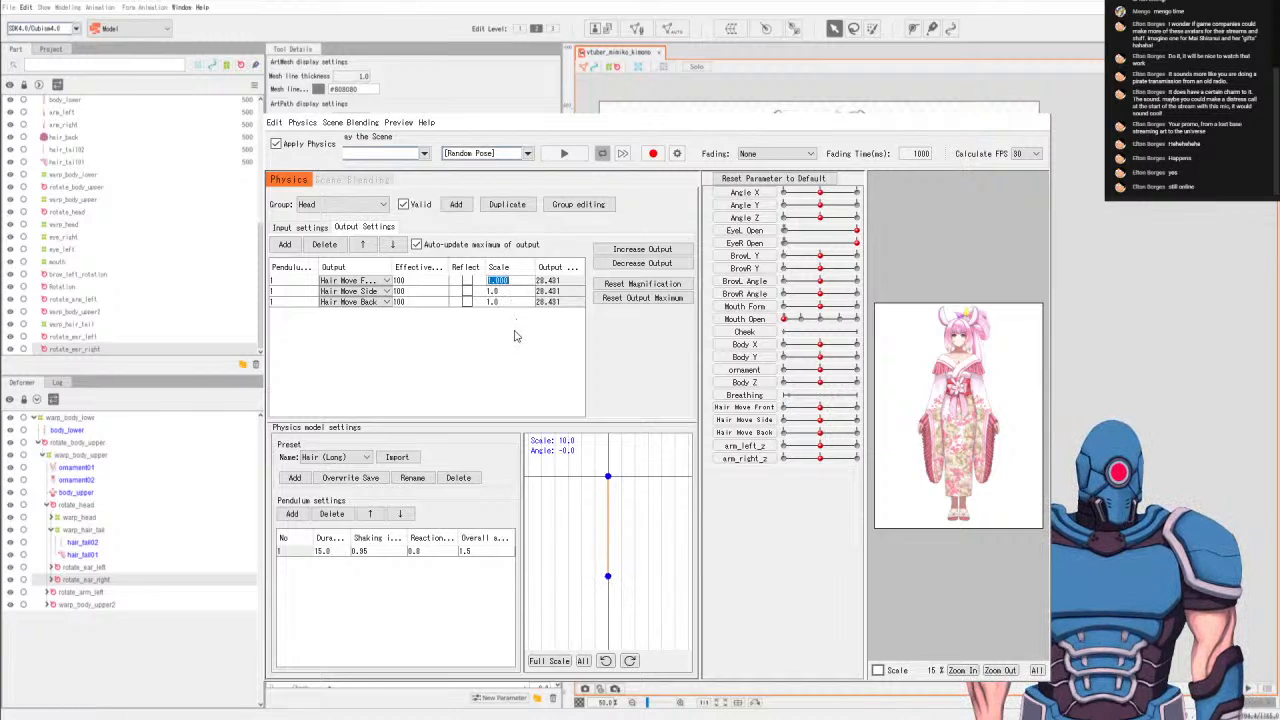
text(1.)
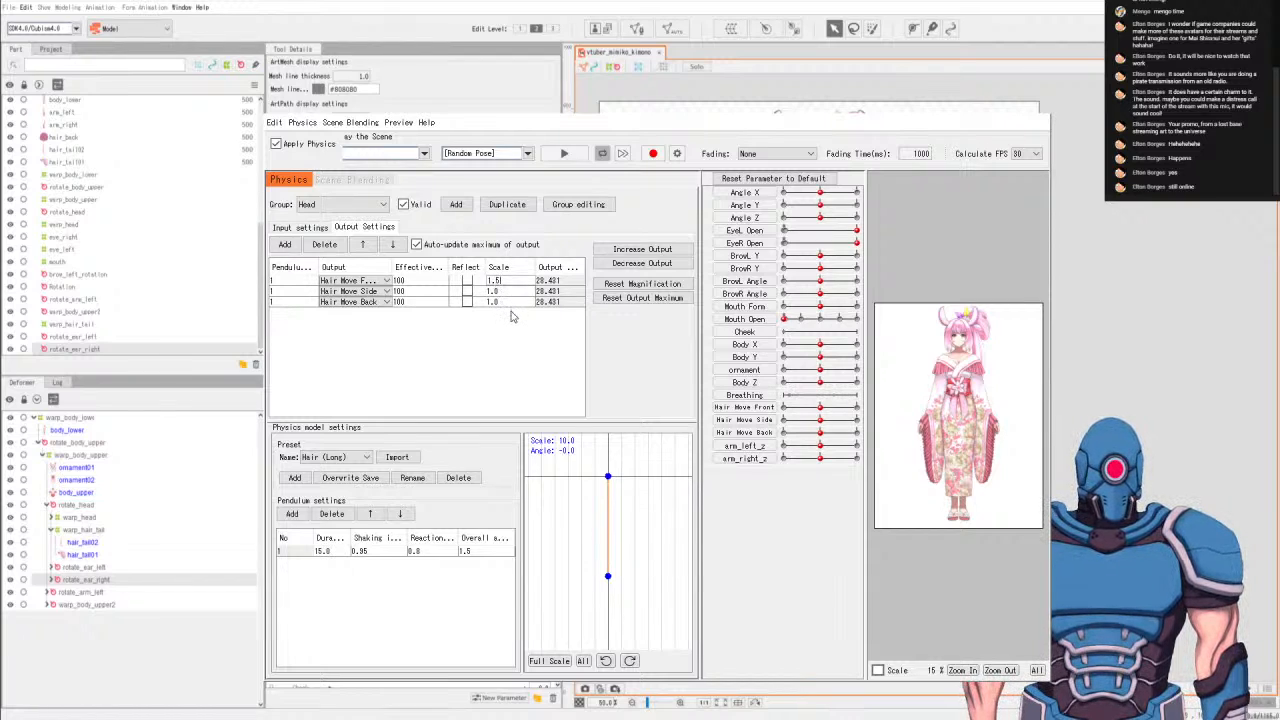
text(25)
double_click(505, 291)
text(1)
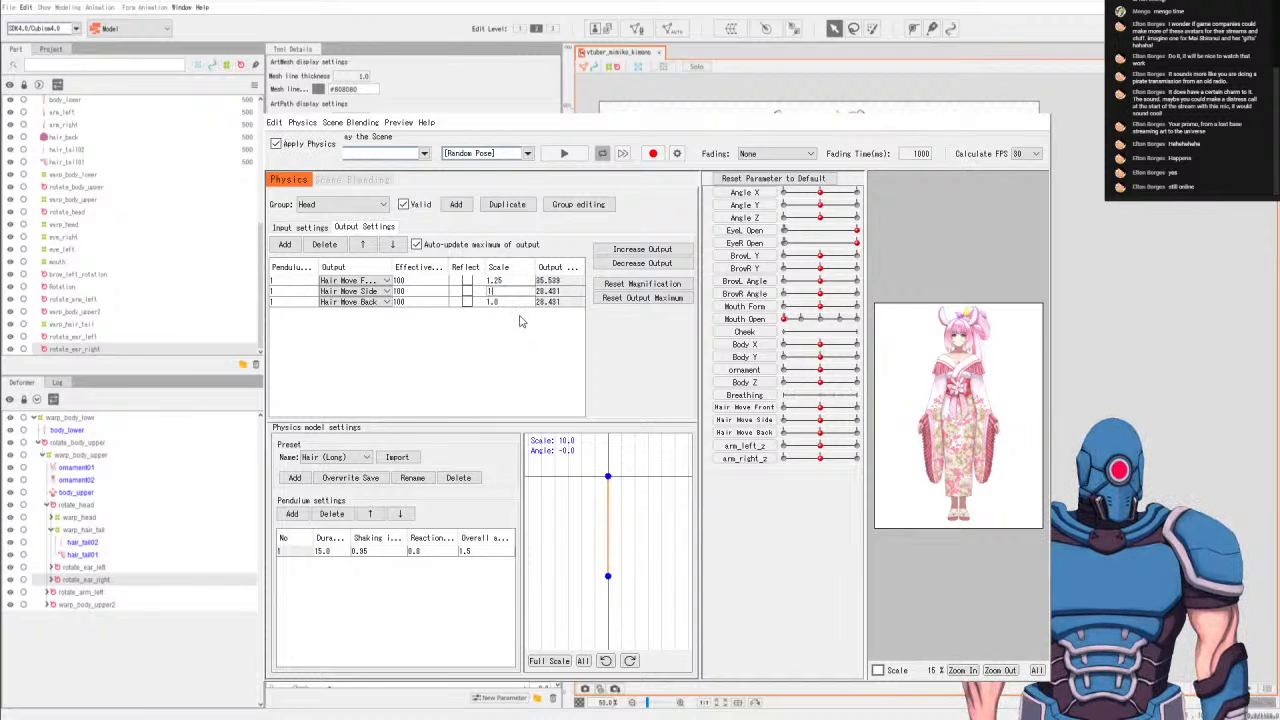
text(.25)
key(Return)
double_click(505, 302)
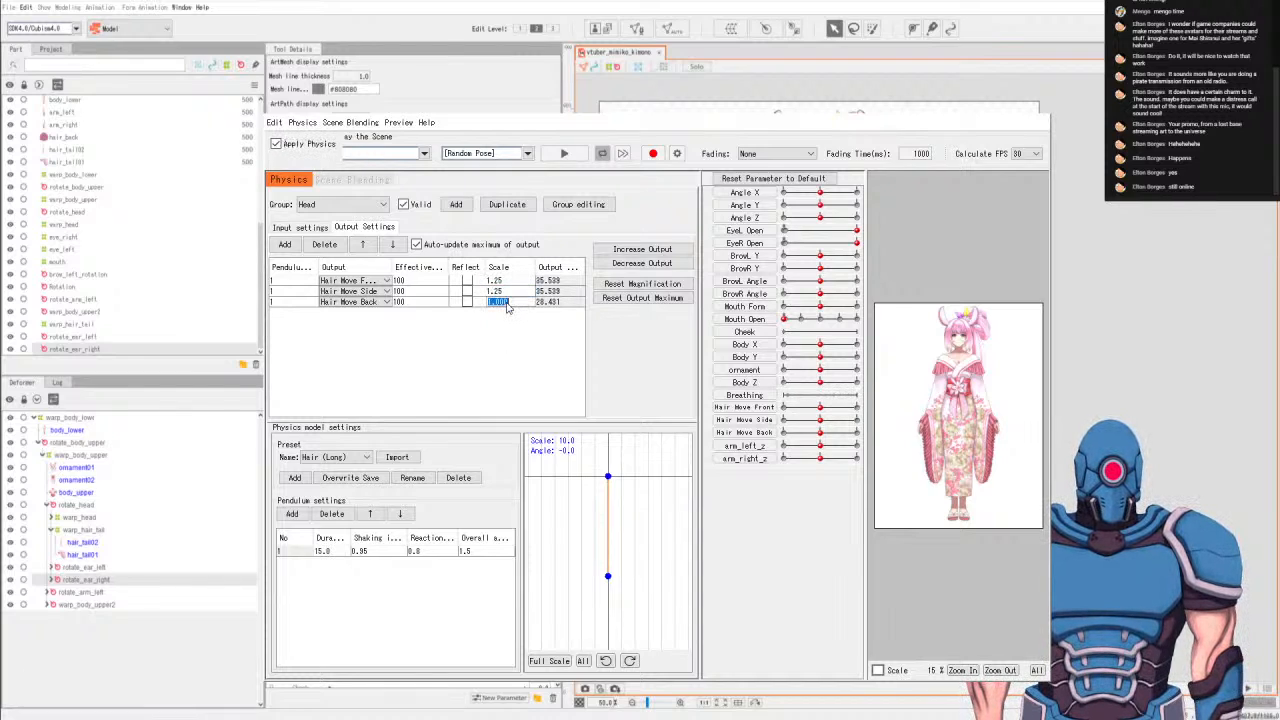
text(1)
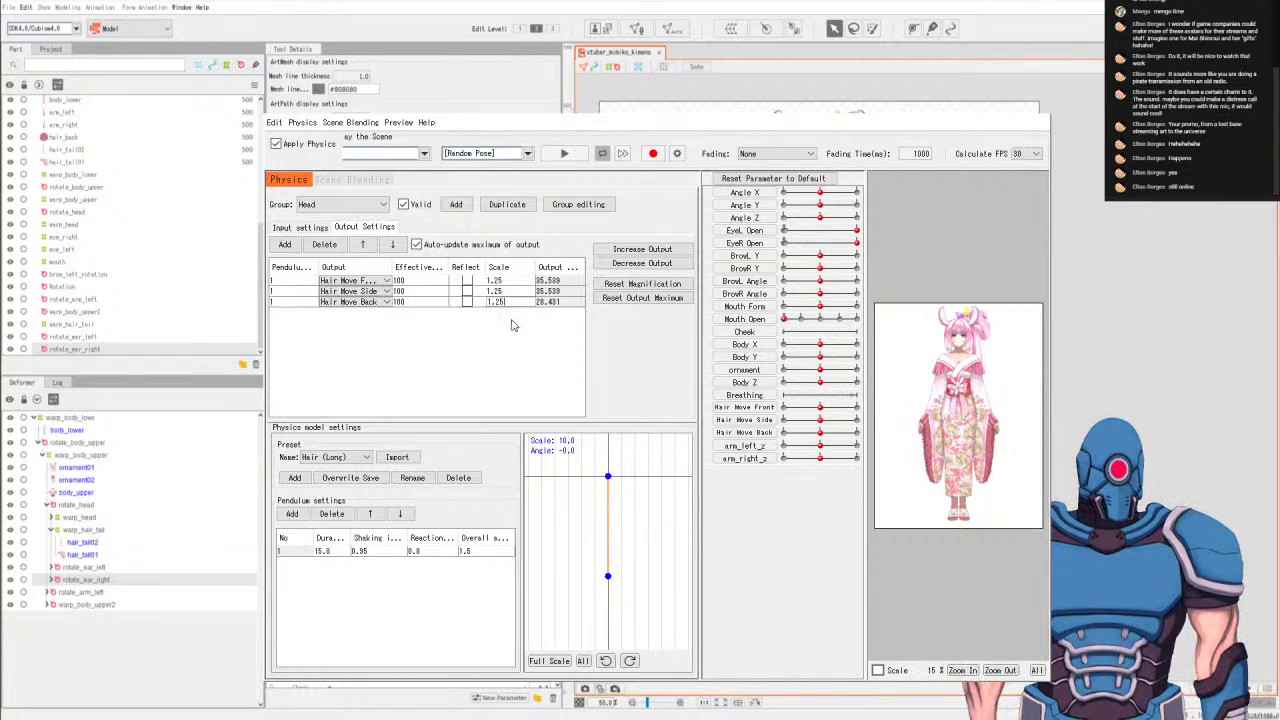
text(.25)
key(Return)
Set the Head group's pendulum reaction and shaking influence values to 1.0.
double_click(422, 551)
drag(433, 554, 434, 554)
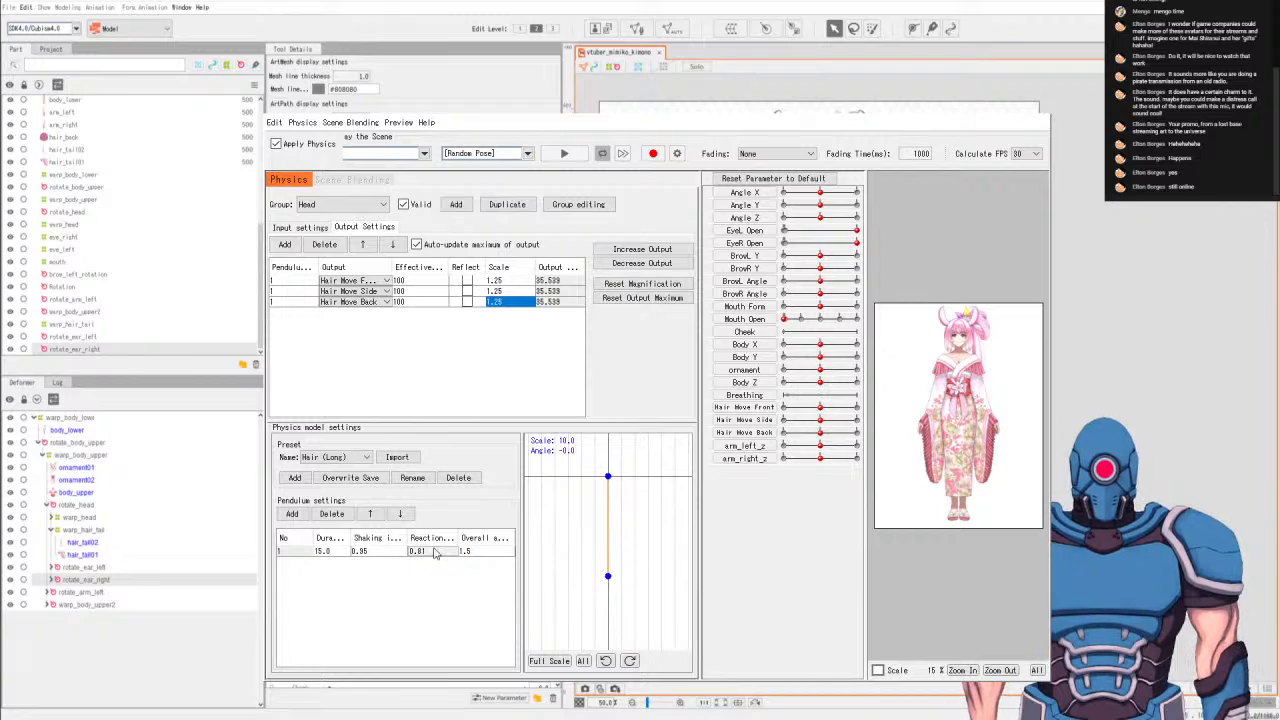
key(Tab)
double_click(430, 551)
text(1.0)
key(Return)
double_click(362, 551)
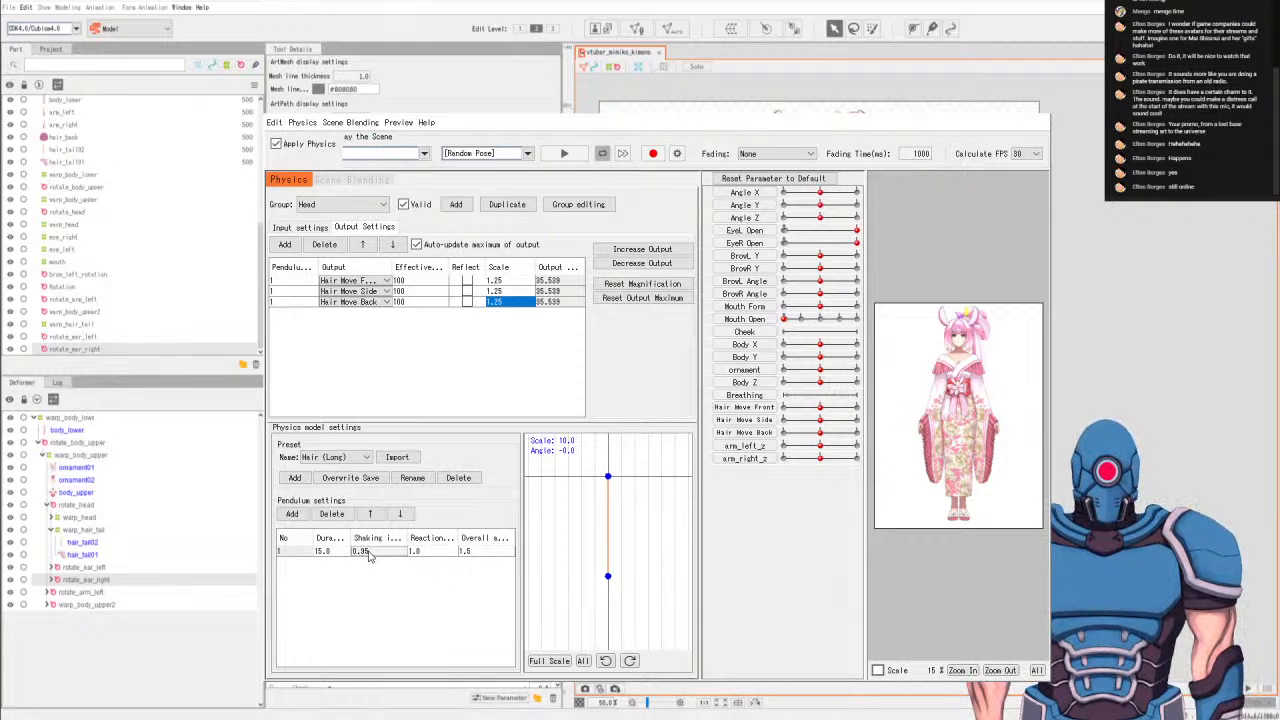
text(1.0)
key(Return)
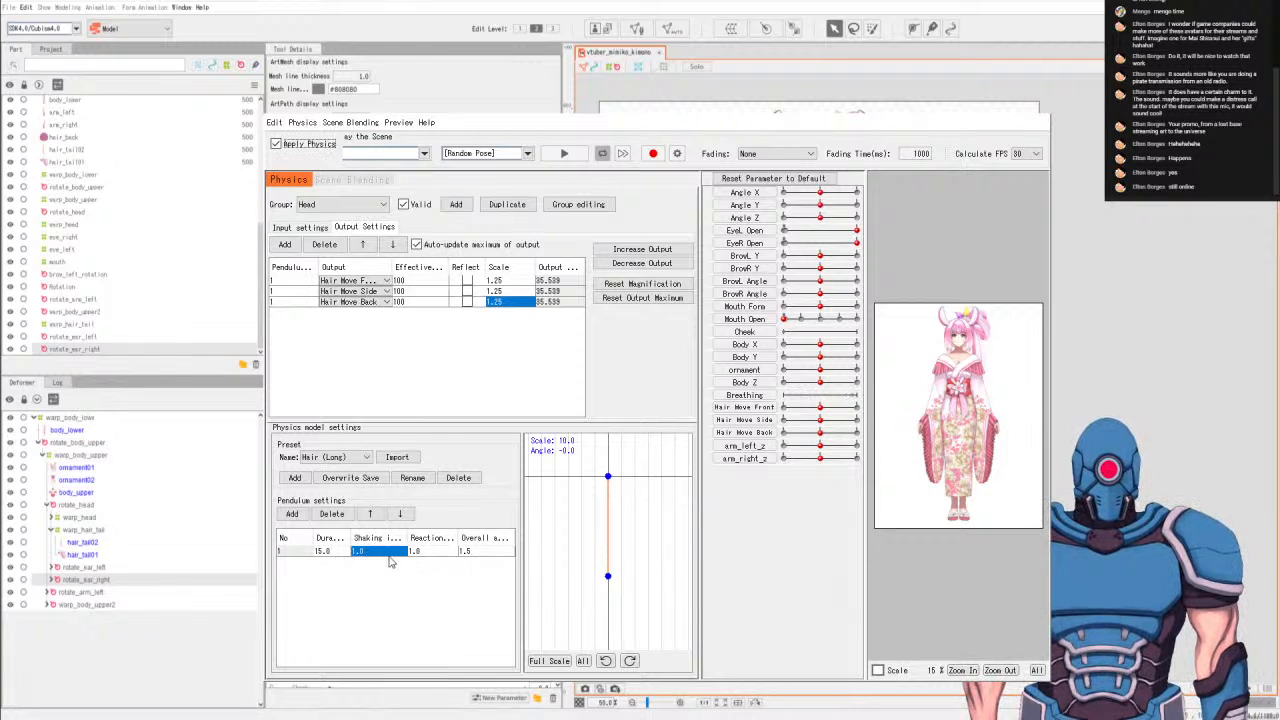
Preview the Head group's adjusted pendulum with random poses, then stop and reset the parameters to default.
click(564, 153)
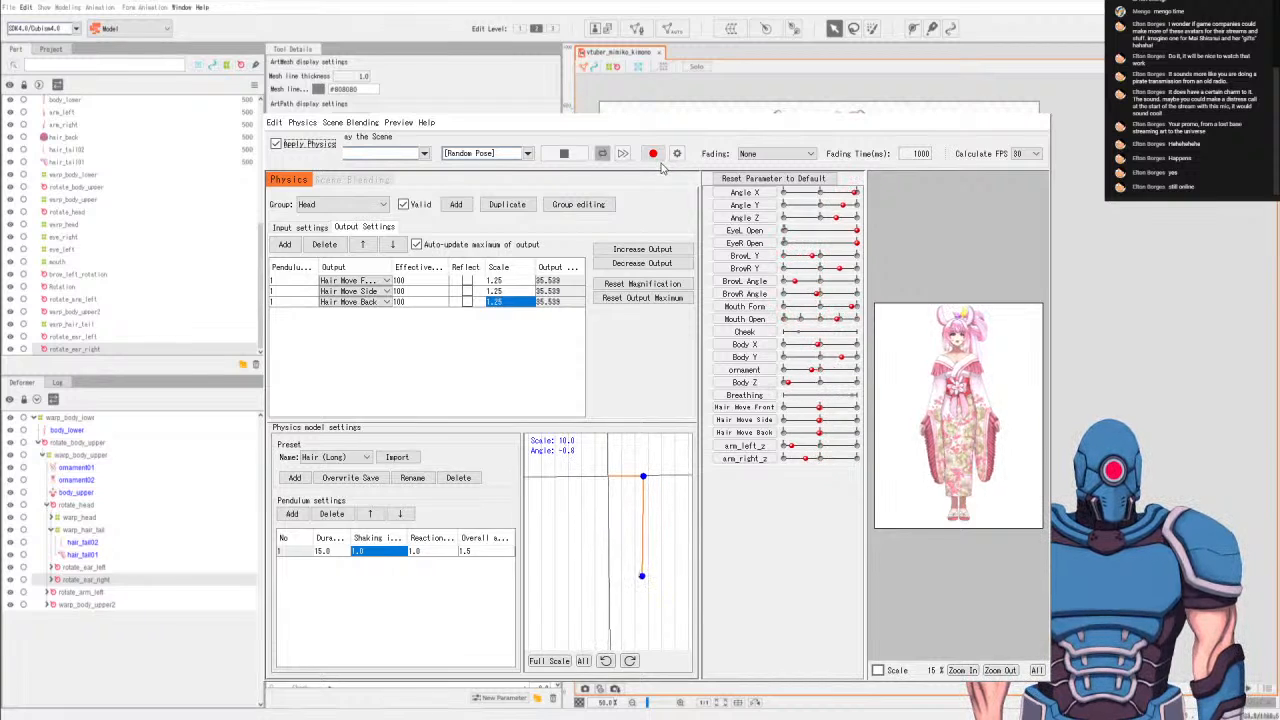
click(564, 153)
click(788, 179)
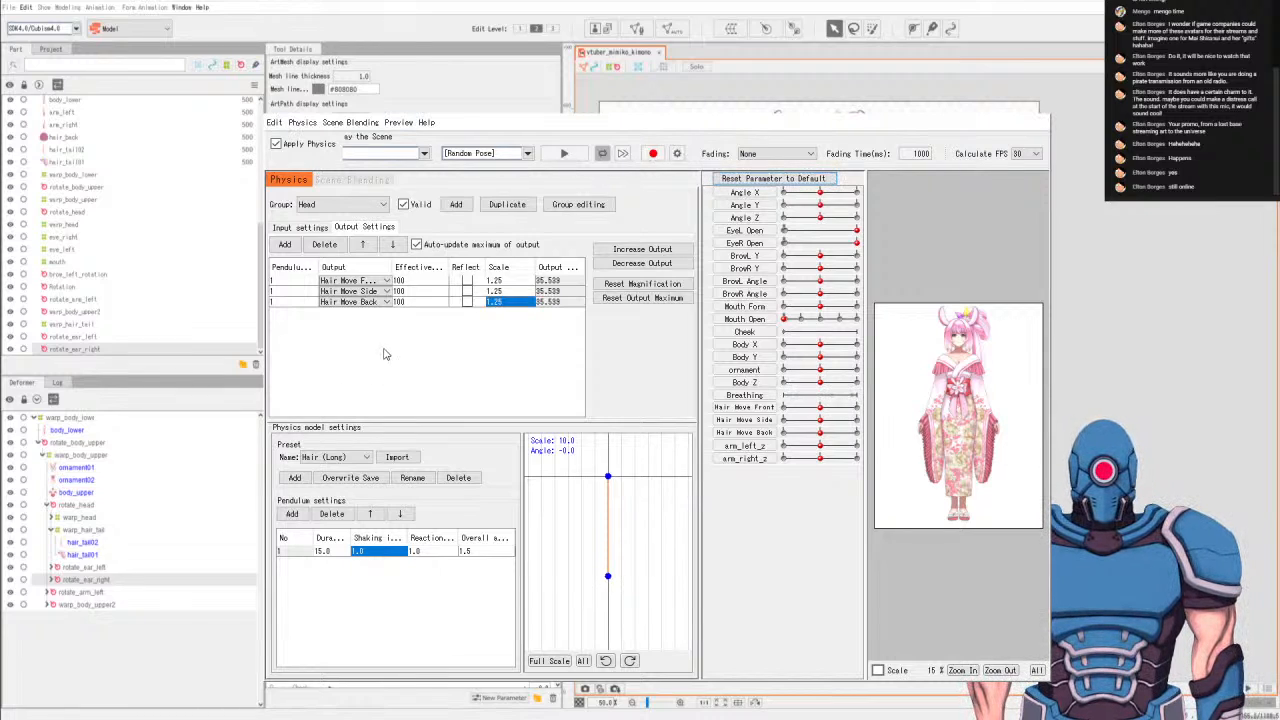
Add a physics group named Body with the Body Input preset and the Clothes (Light) physics model preset.
click(382, 205)
click(382, 207)
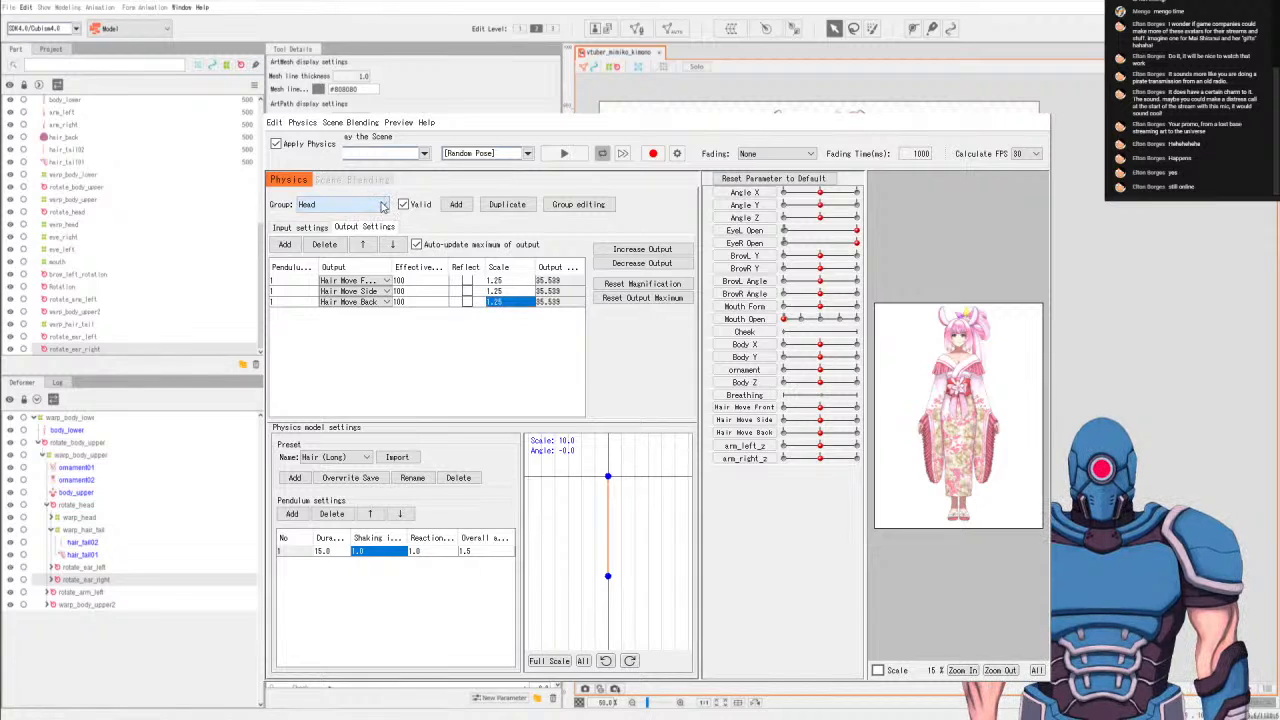
click(290, 227)
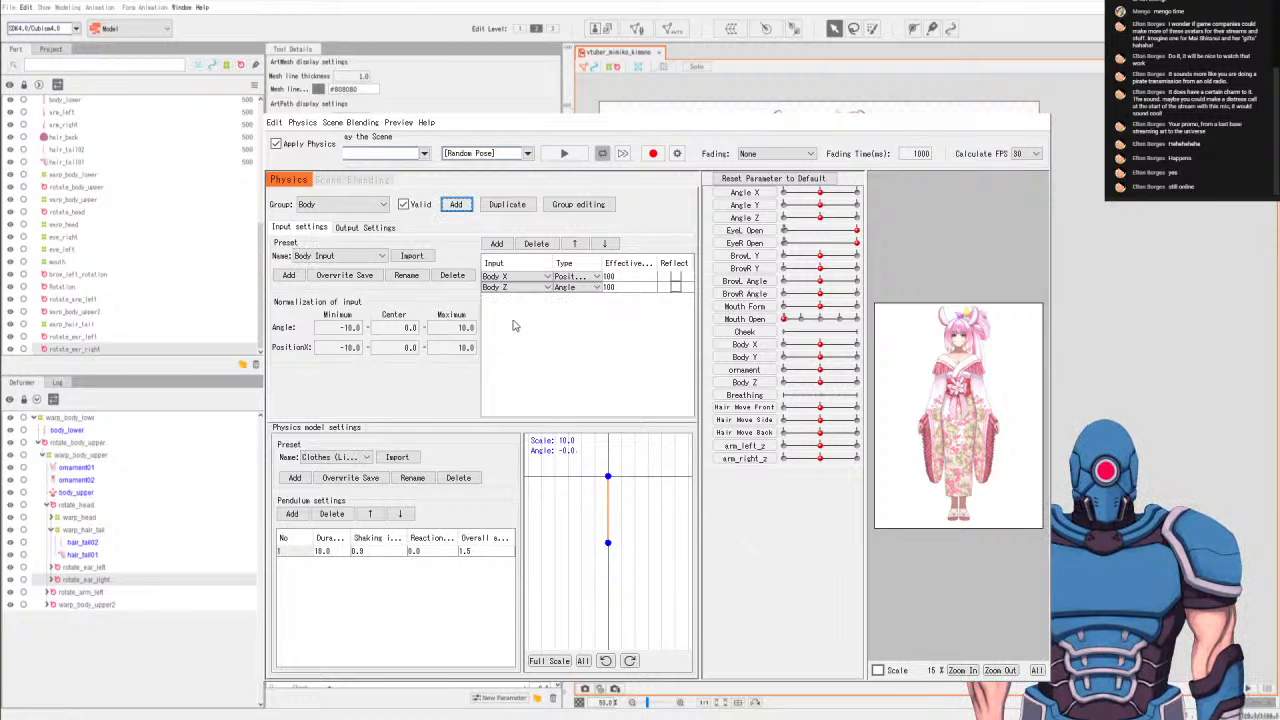
Add the ornament parameter as the Body group's output and set its scale to 1.5.
click(496, 244)
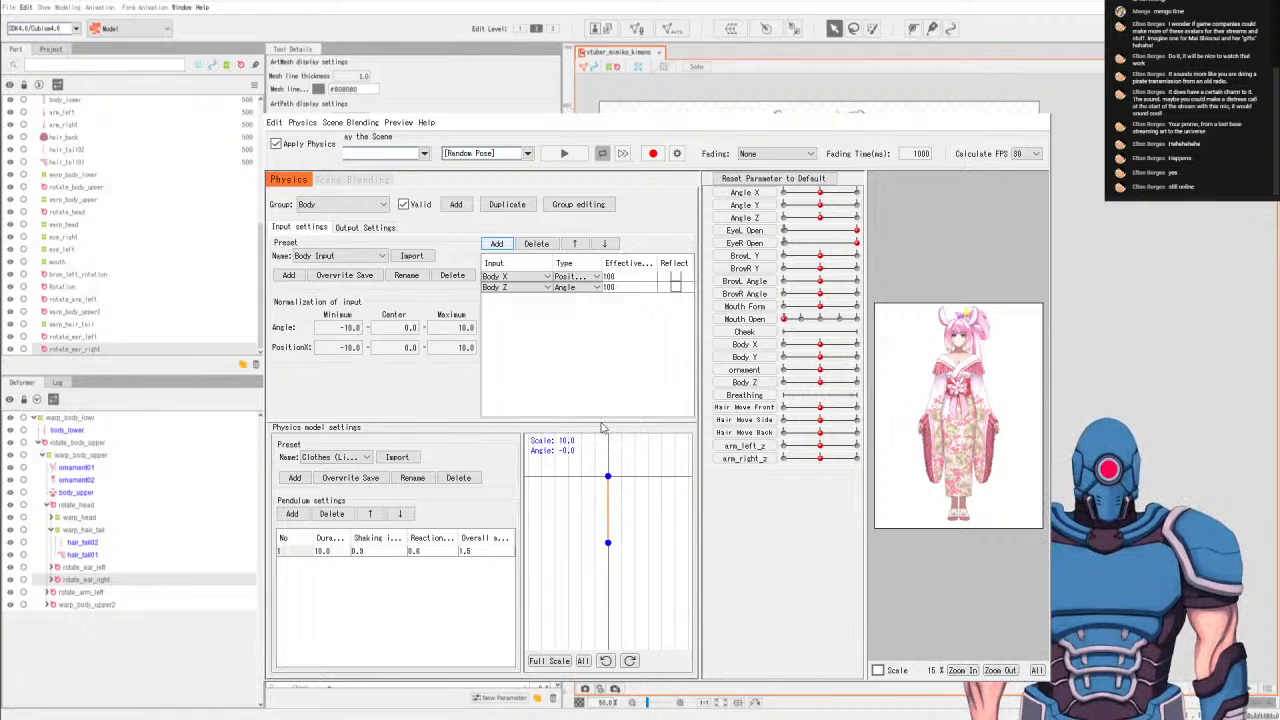
click(365, 227)
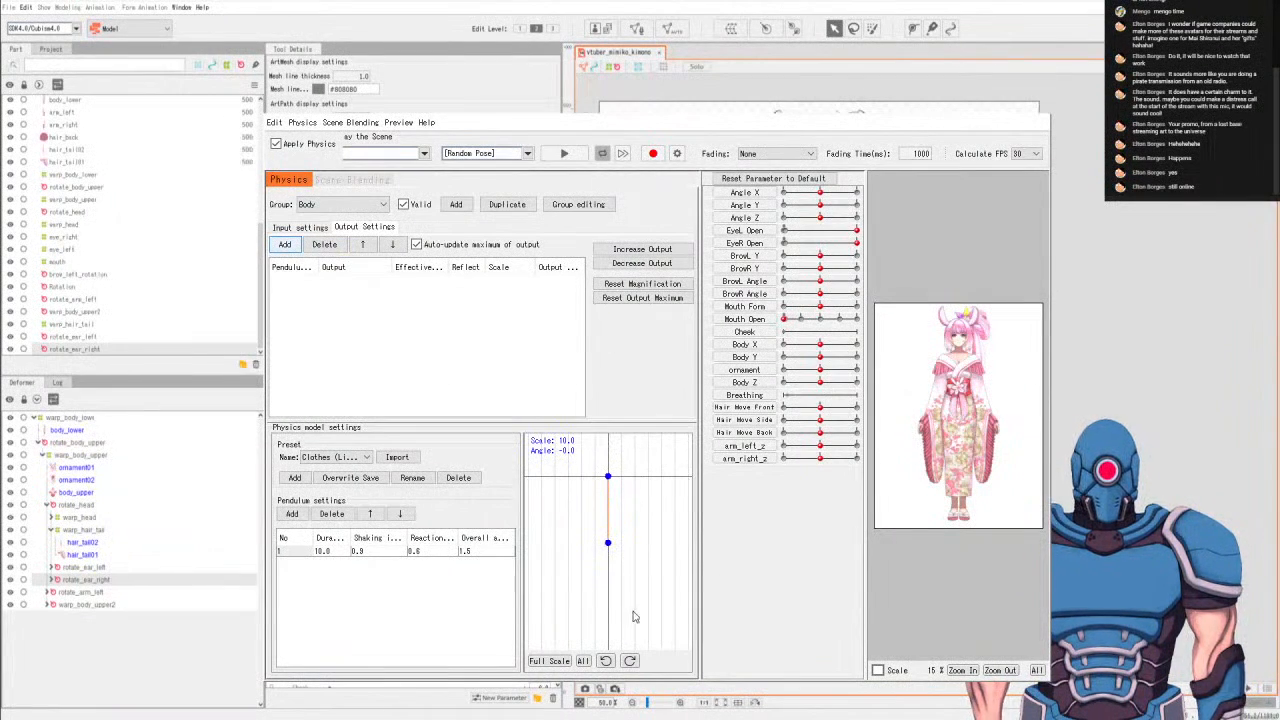
click(285, 244)
drag(498, 283, 513, 281)
double_click(514, 285)
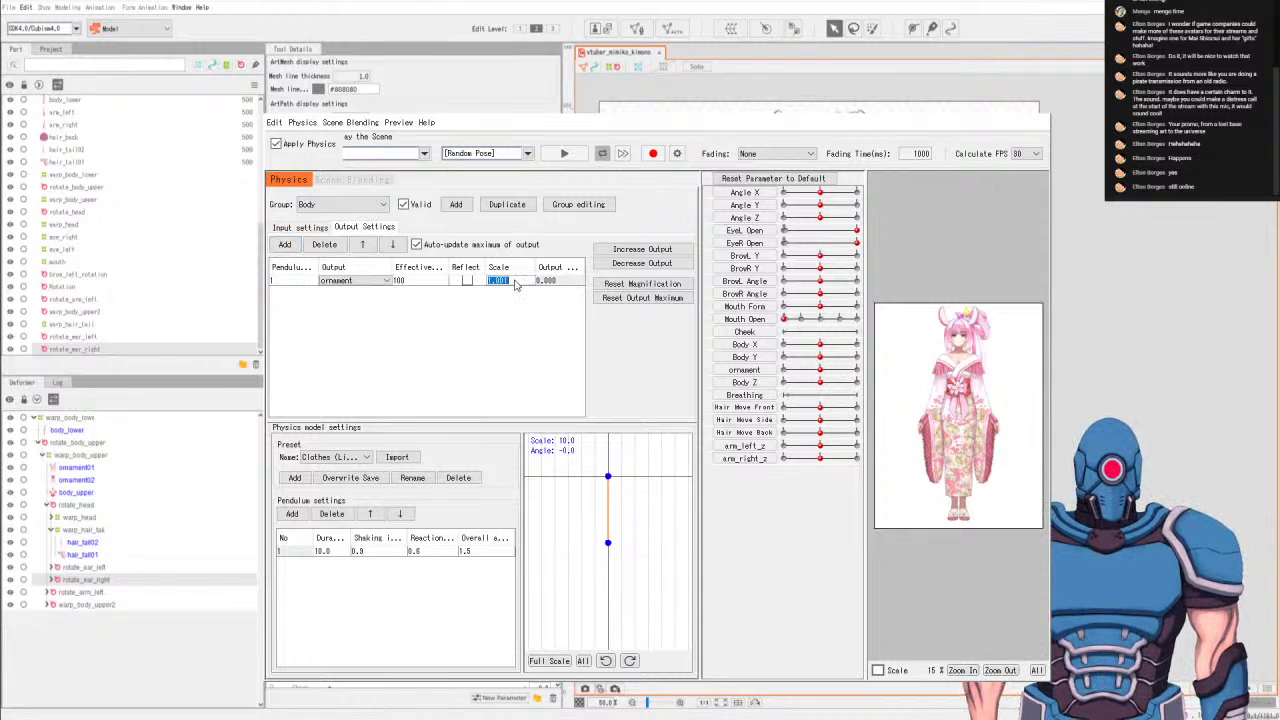
key(Return)
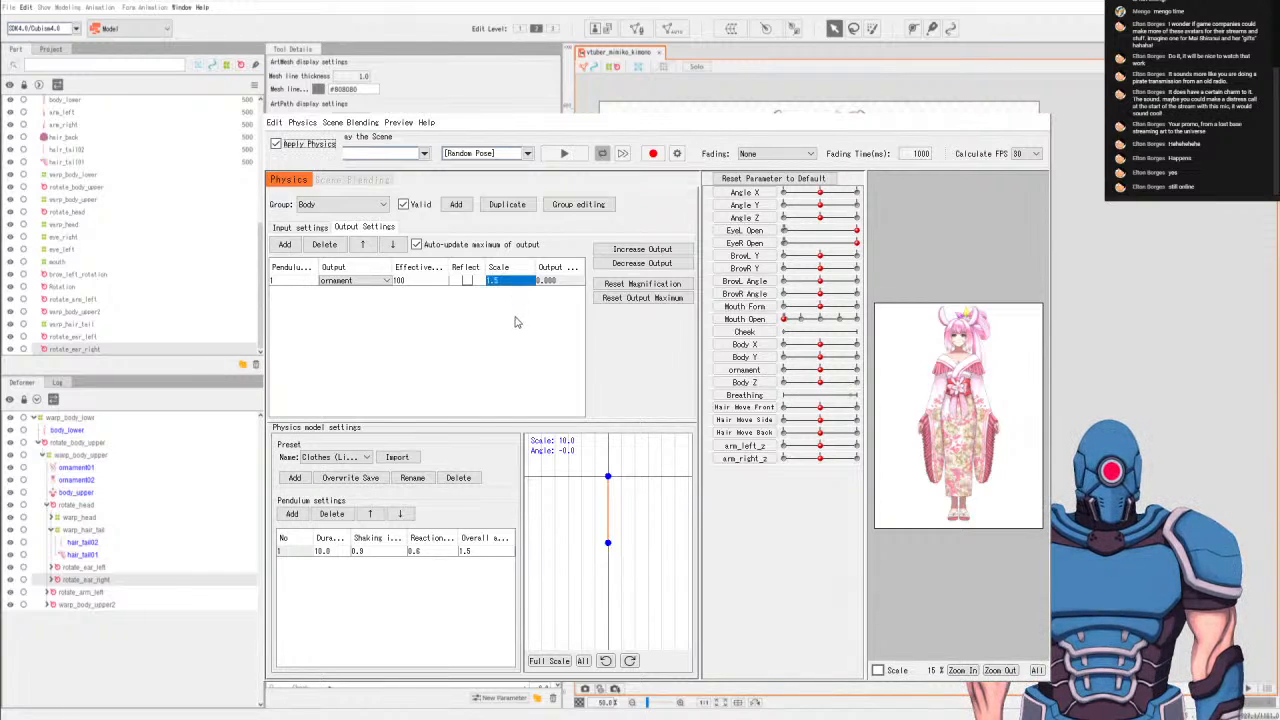
Set the Body group's pendulum reaction value to 0.8.
double_click(430, 555)
double_click(431, 556)
text(.8)
key(Return)
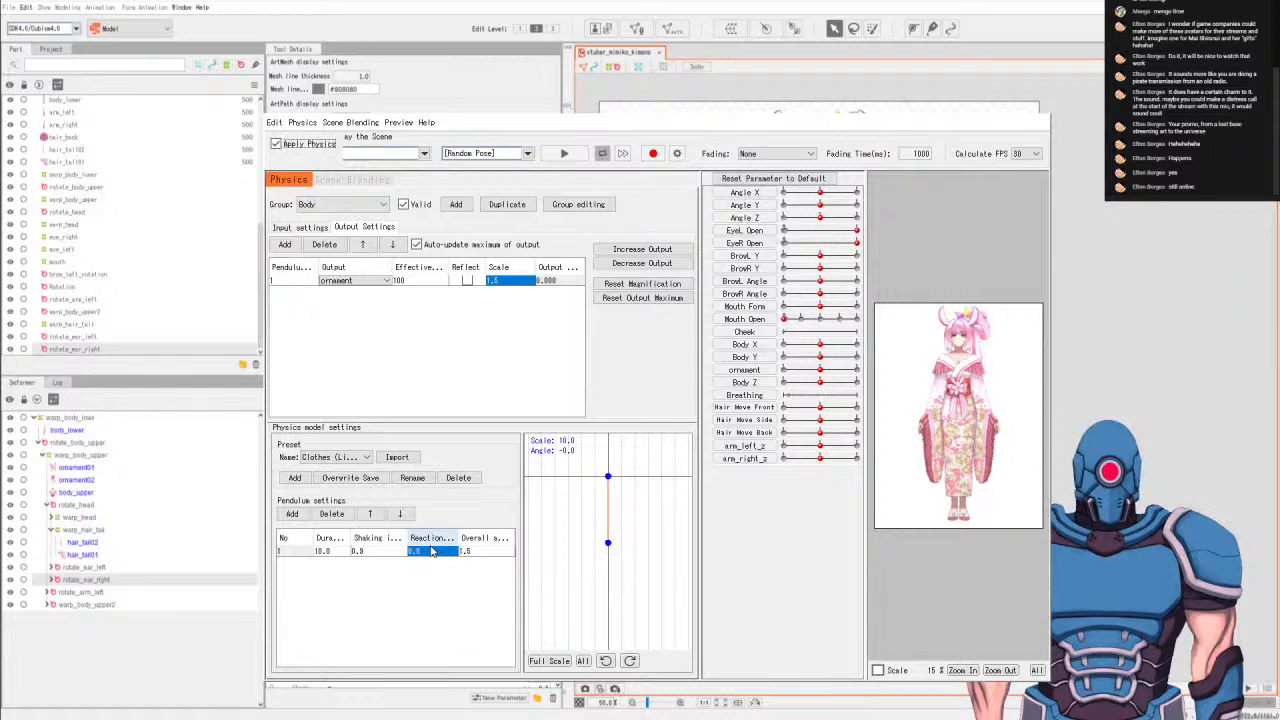
Play random poses to check the ornament's sway with the Clothes (Light) model, then stop and reset the parameters.
click(565, 154)
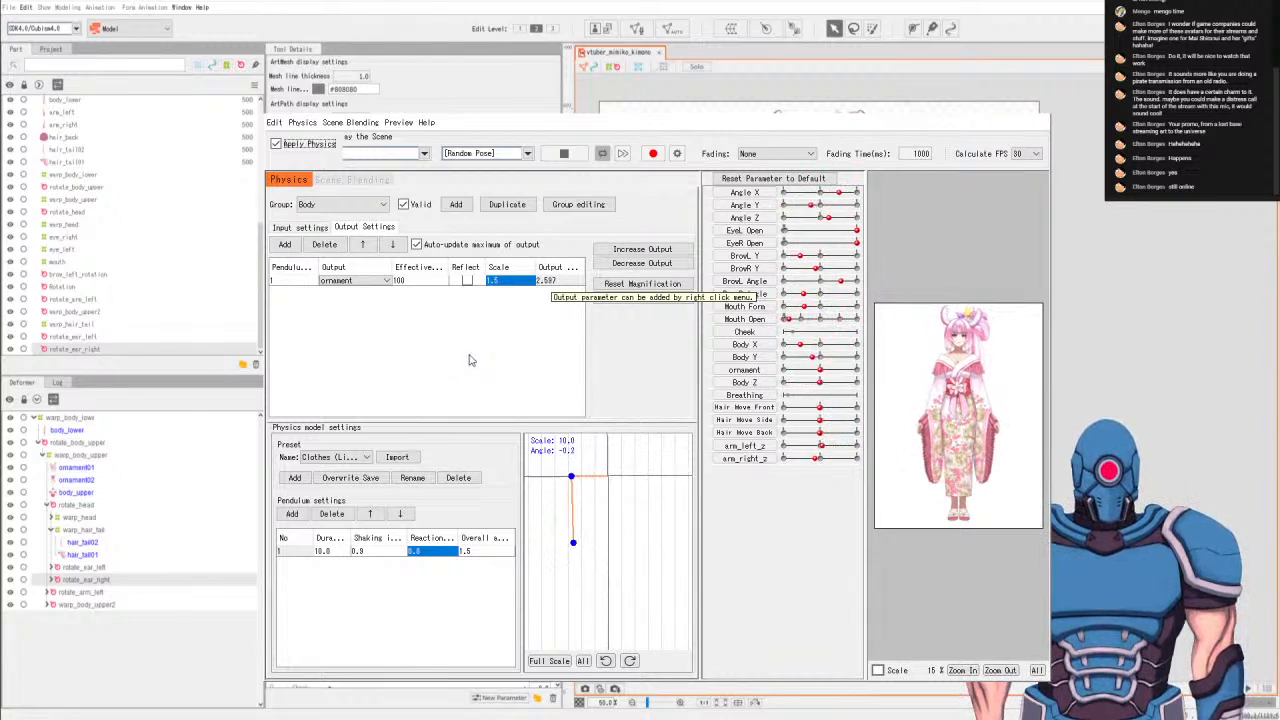
click(352, 459)
click(344, 480)
click(569, 157)
click(718, 178)
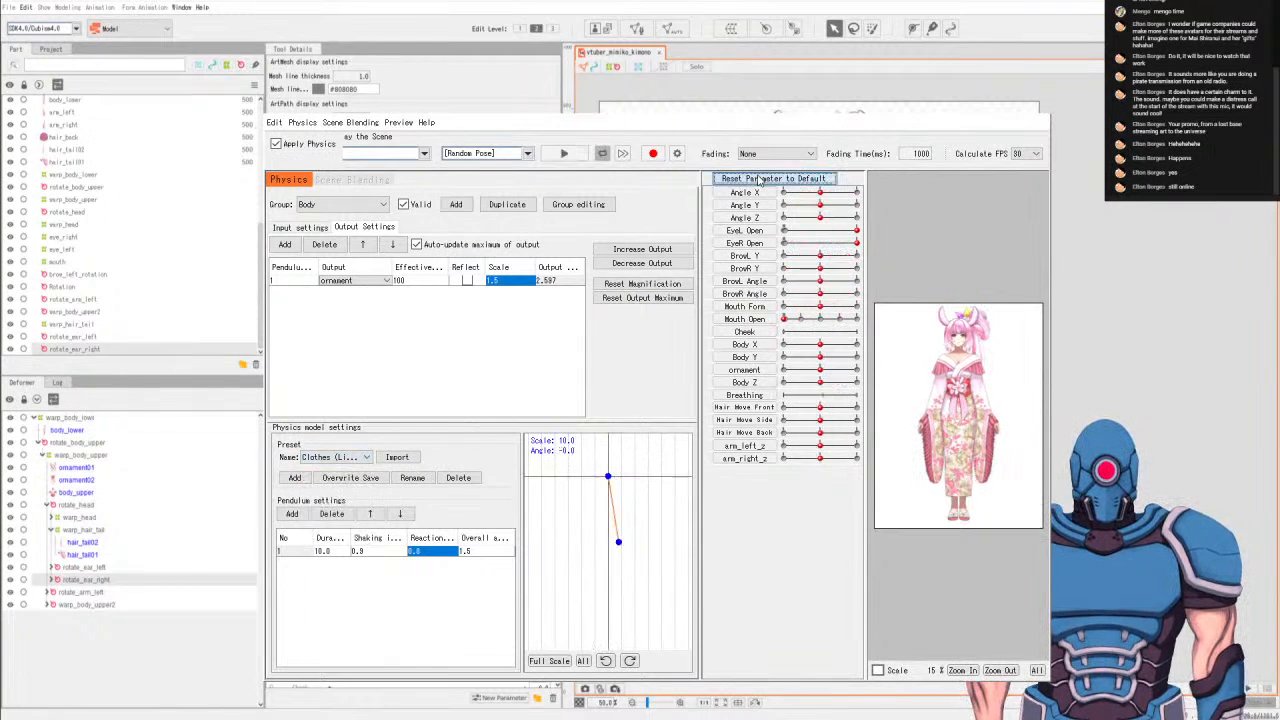
Import the Hair (Long) physics model preset into the Body group and preview it with random poses.
click(325, 459)
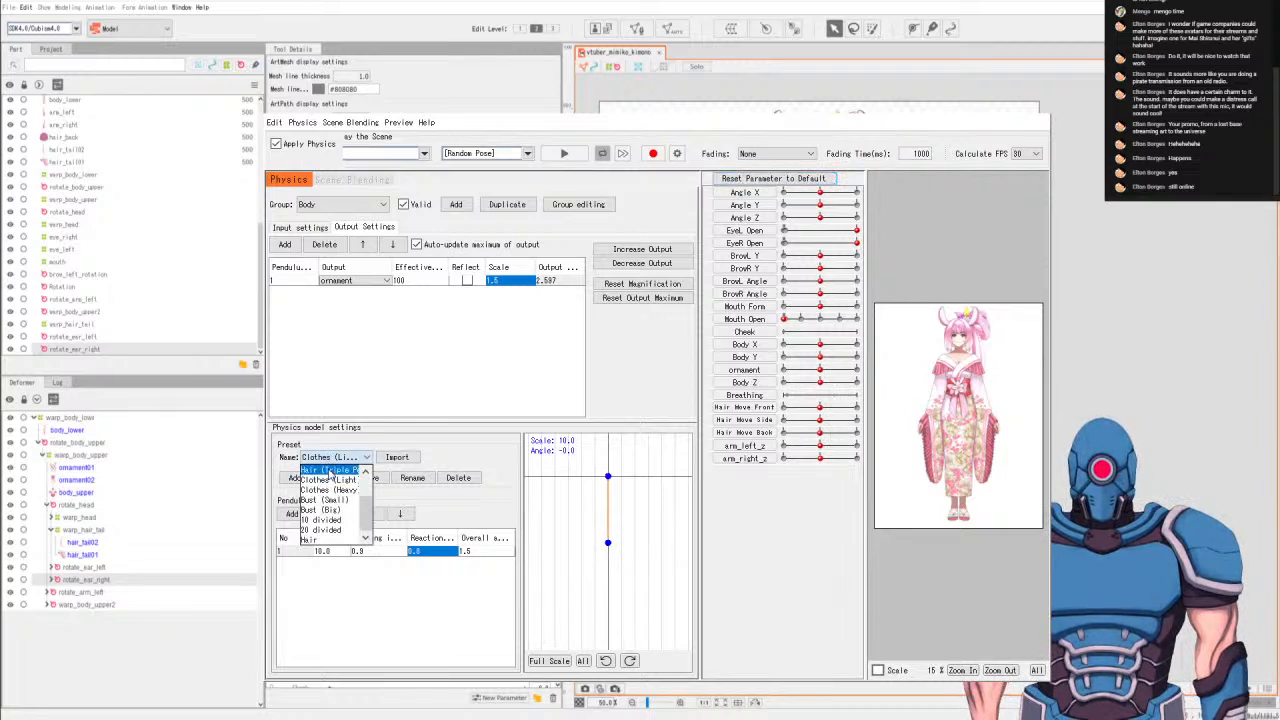
drag(367, 515, 367, 482)
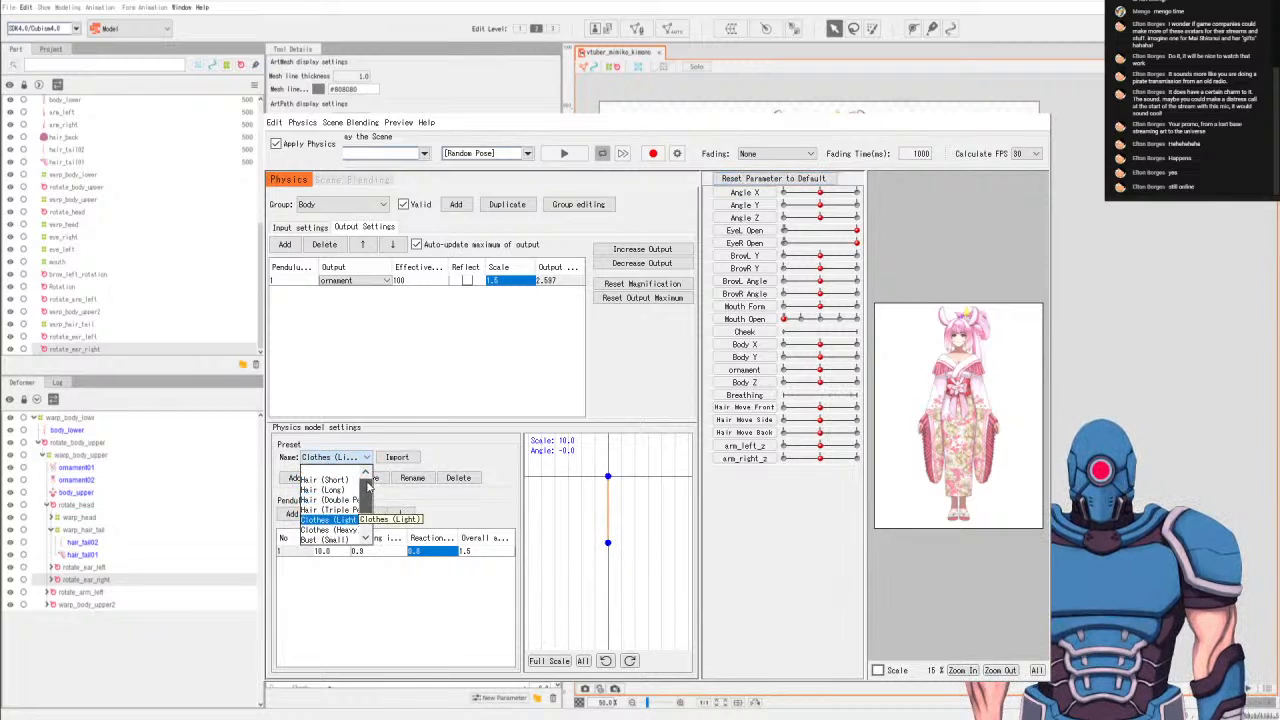
click(344, 488)
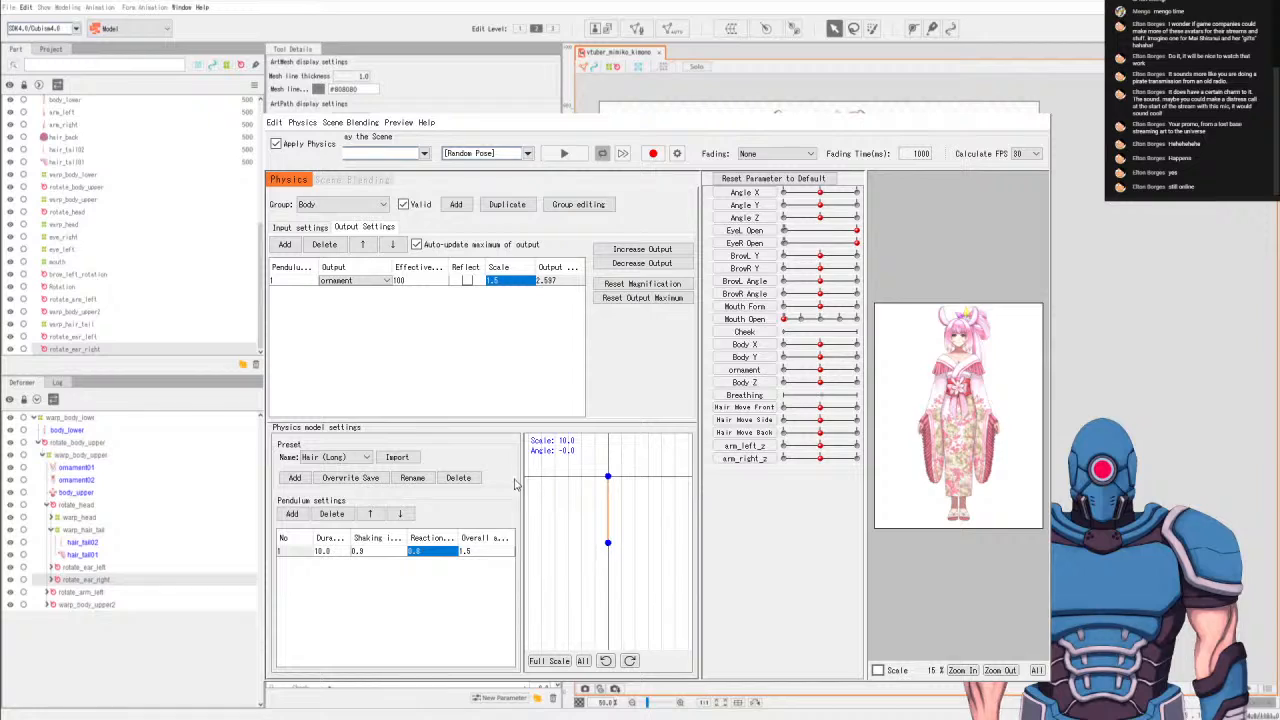
click(399, 458)
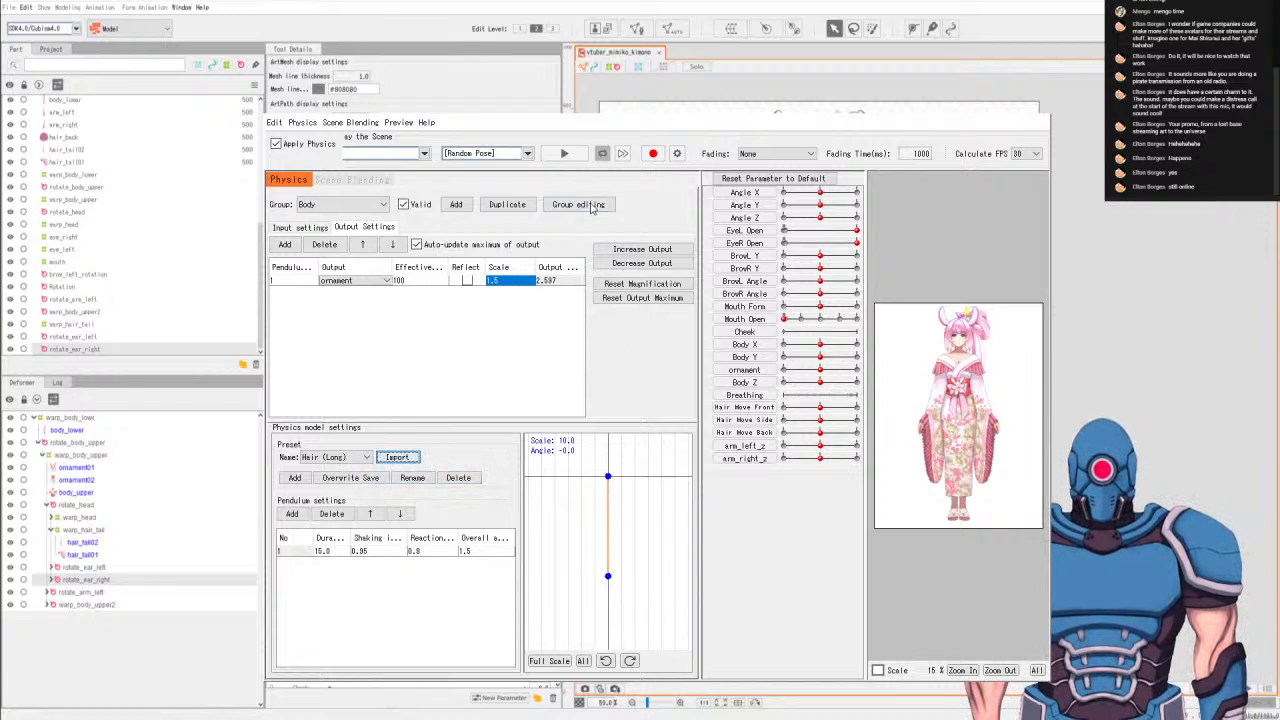
click(566, 155)
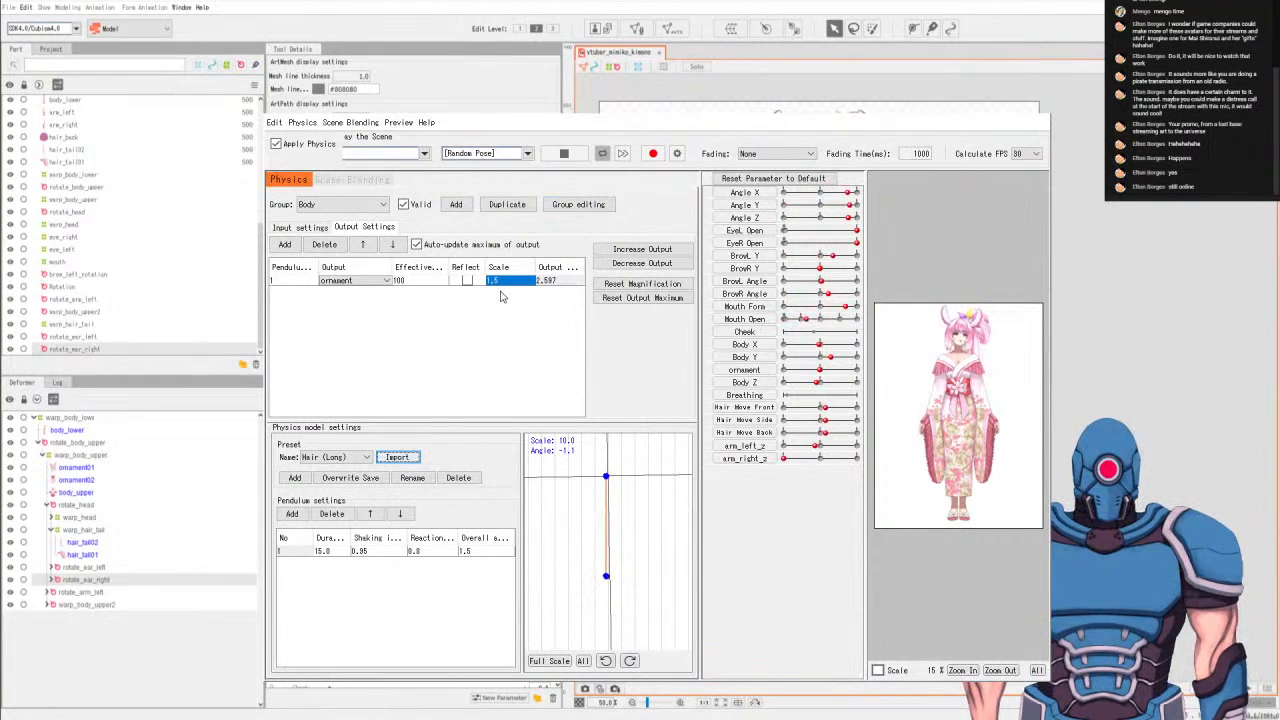
click(564, 155)
Set the ornament output's scale to 5.
double_click(501, 284)
double_click(500, 283)
drag(511, 283, 447, 281)
text(5)
key(Return)
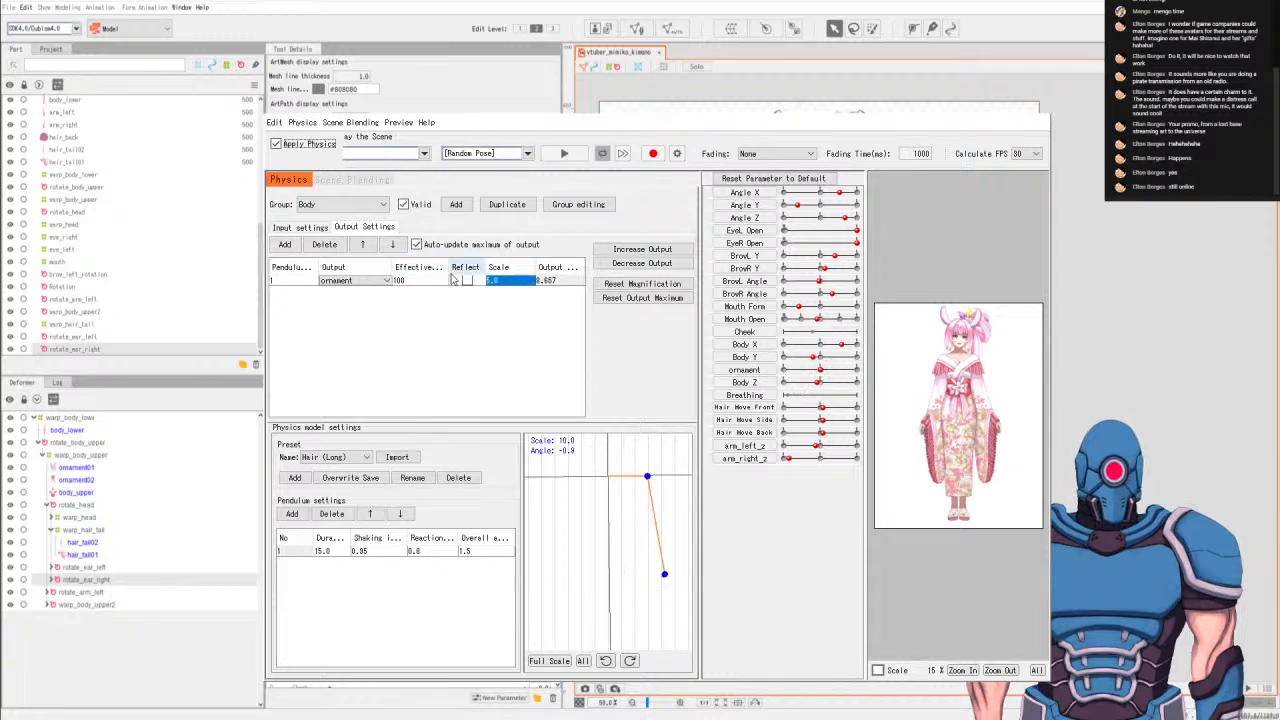
Check the ornament's stronger sway in random pose playback, then stop and reset the parameters to default.
click(564, 154)
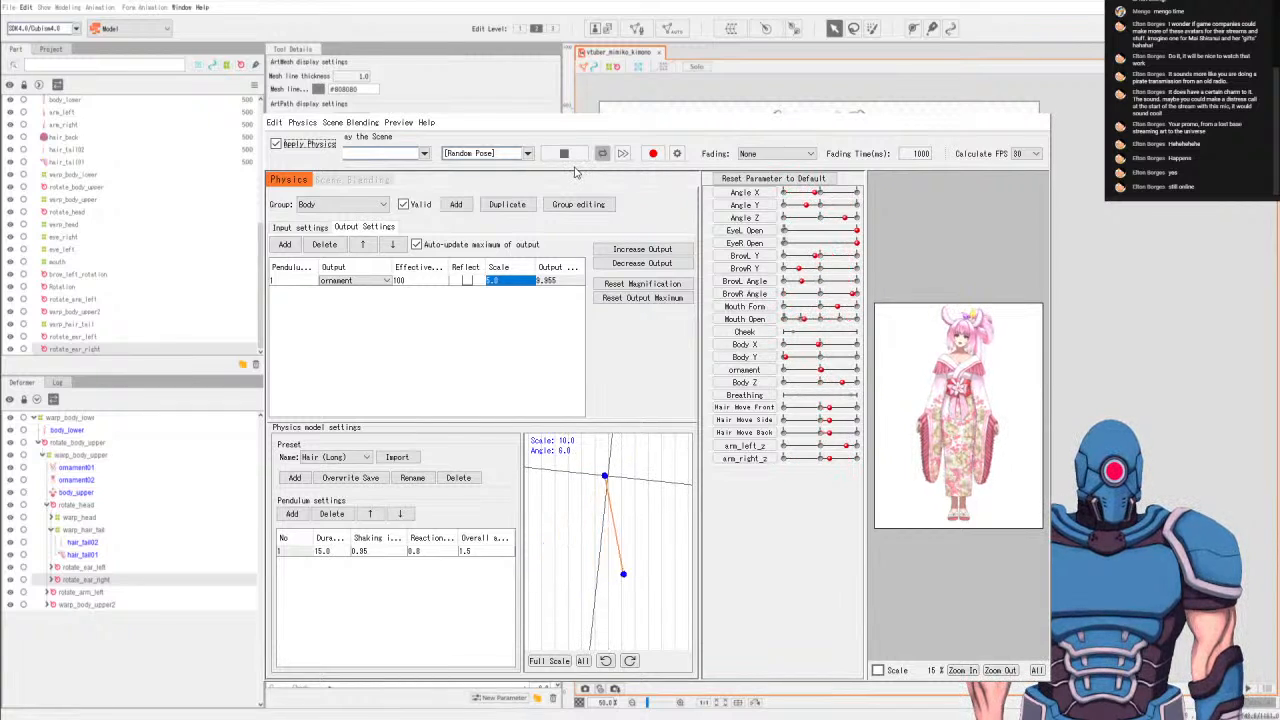
click(564, 153)
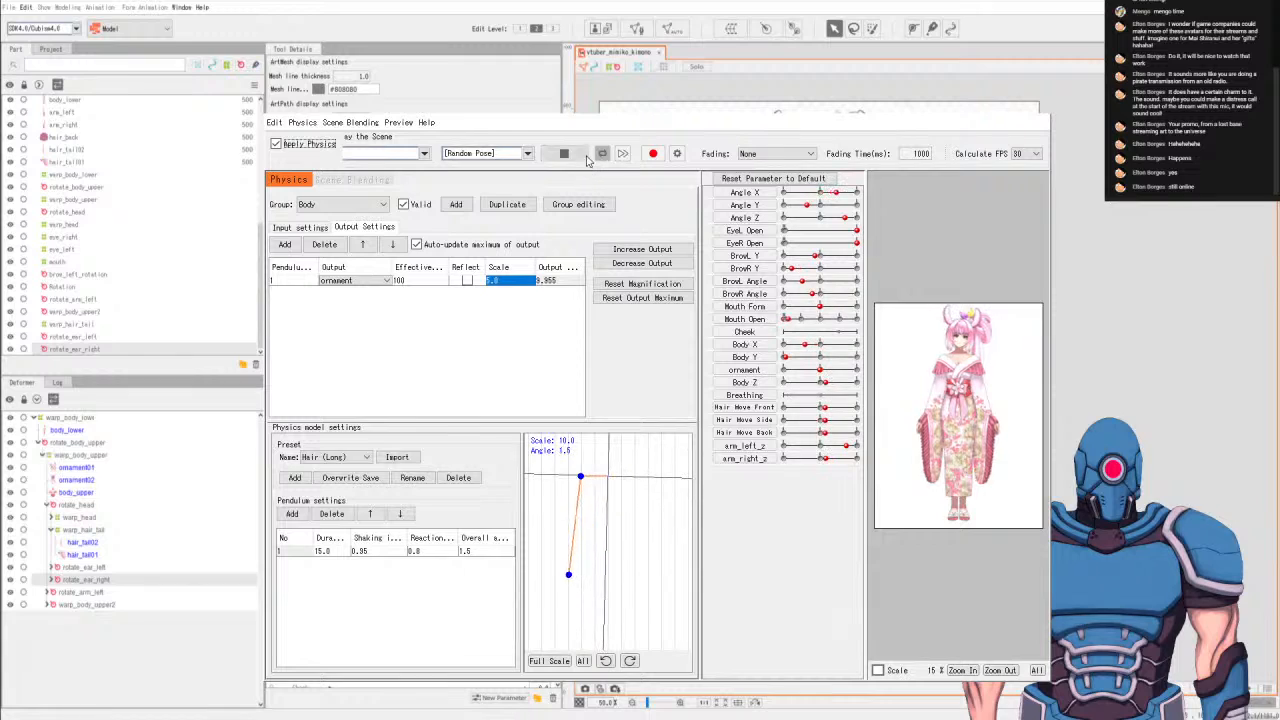
click(773, 178)
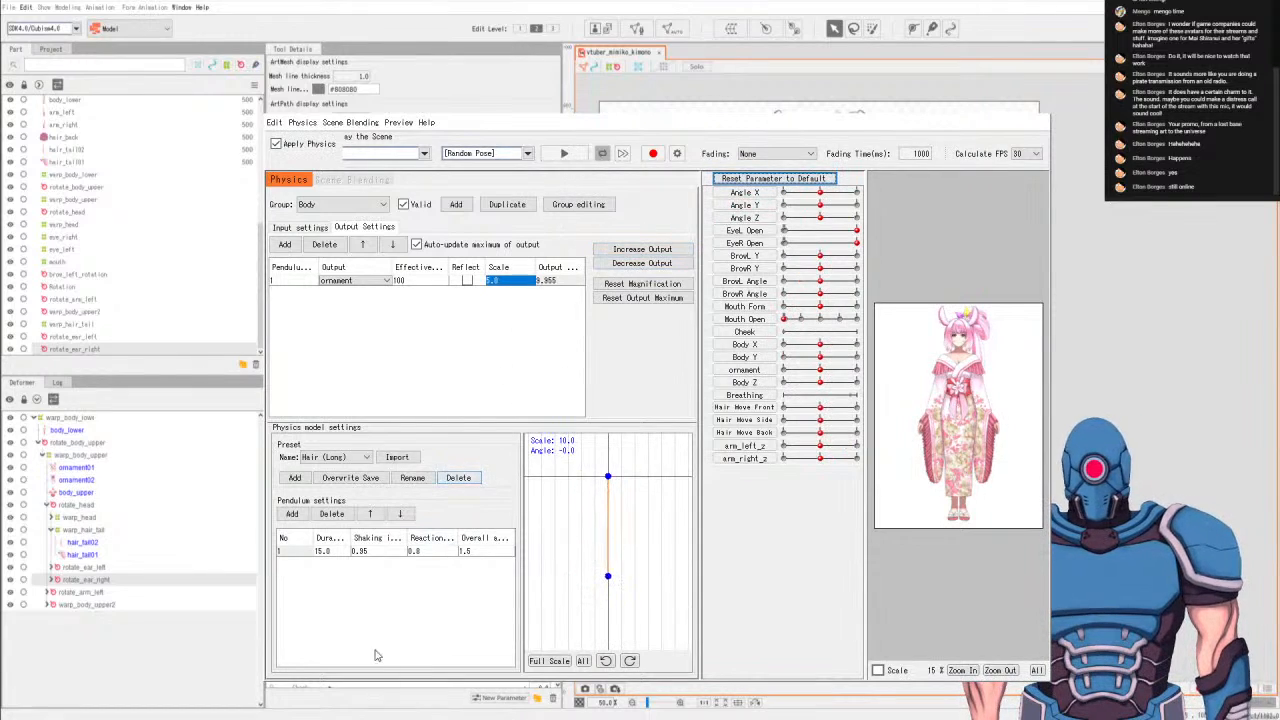
Set the Body group's pendulum reaction and shaking influence to 1.0 and play random poses to check the ornament.
click(413, 554)
double_click(428, 554)
text(1)
key(Return)
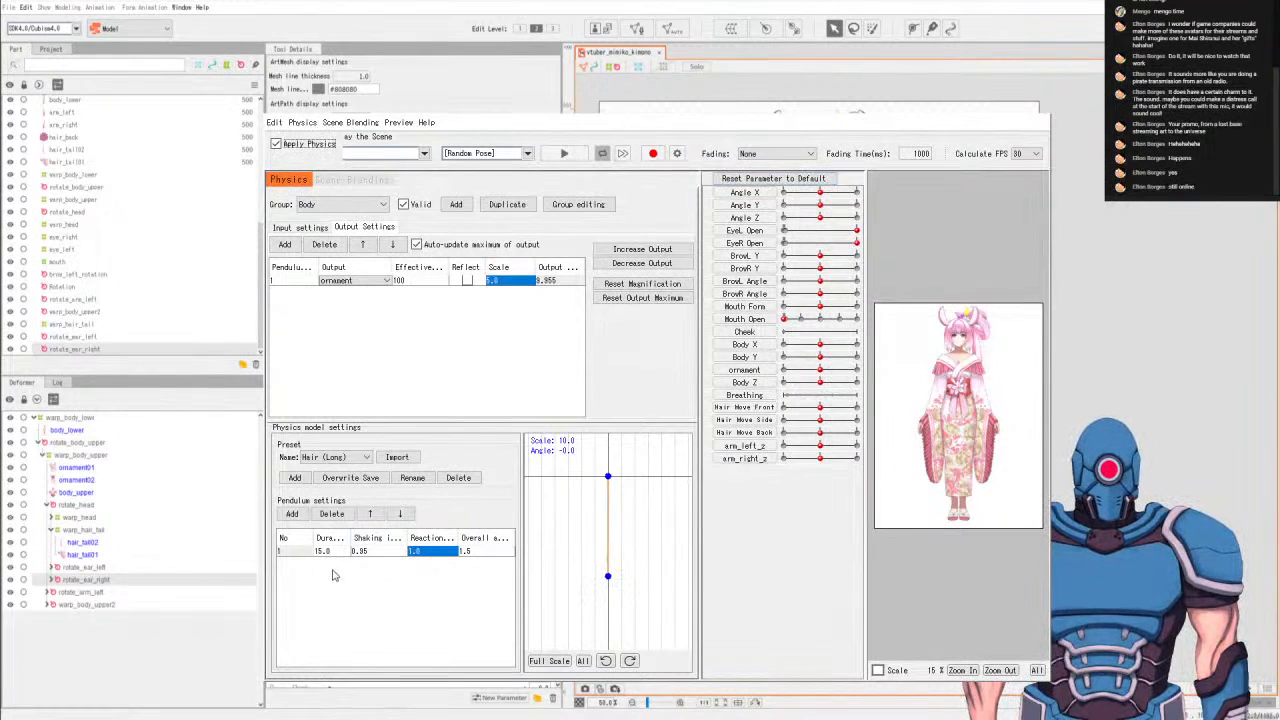
double_click(362, 555)
double_click(375, 557)
text(1.0)
key(Return)
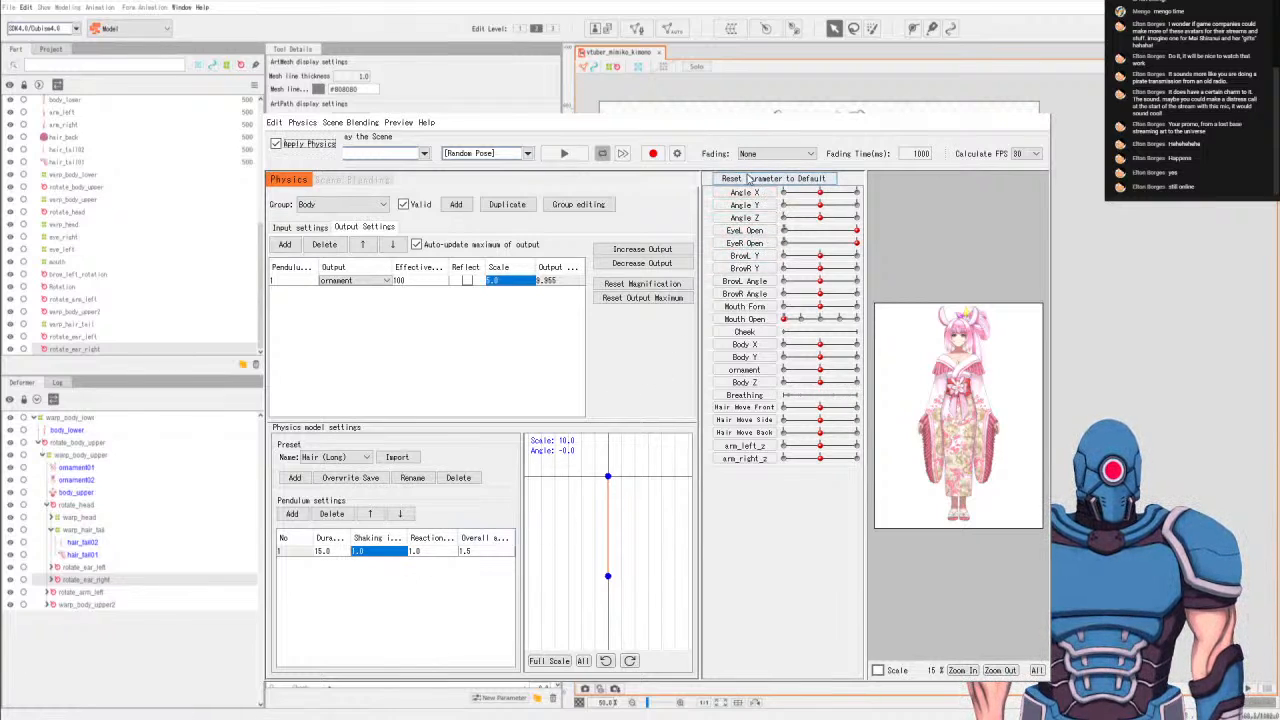
click(564, 148)
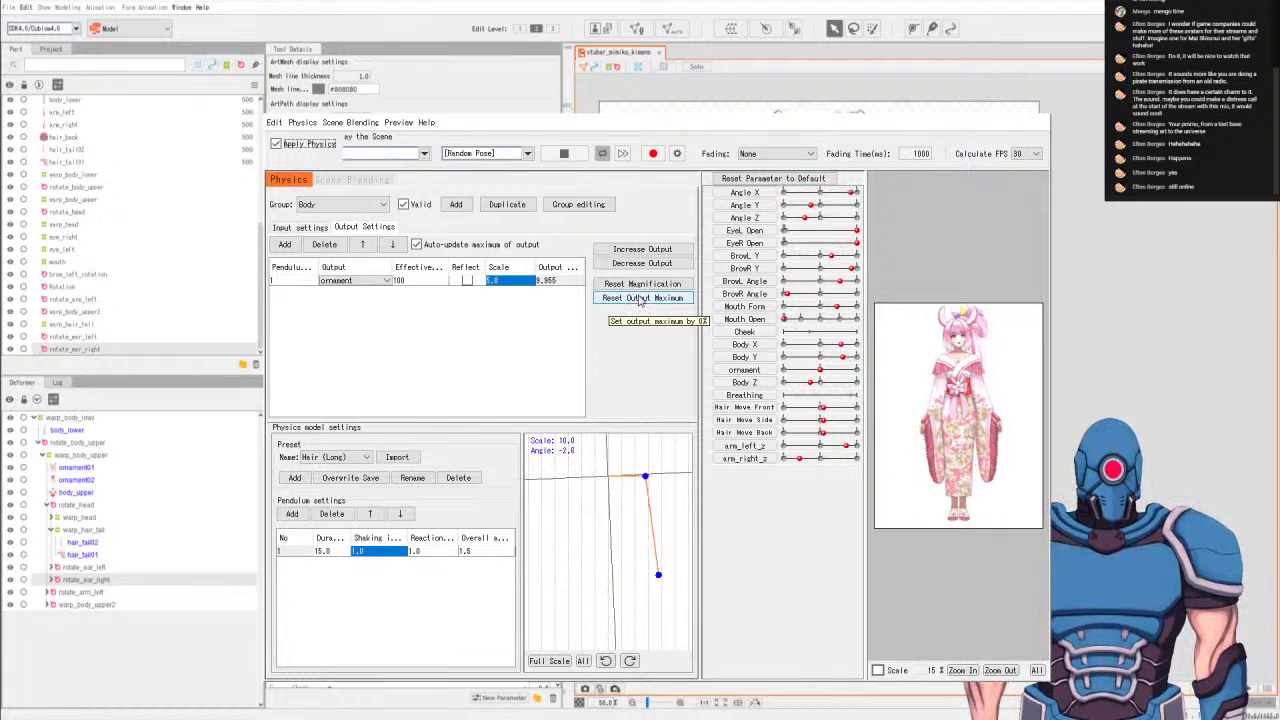
Stop the random pose playback, reset the parameters to default and close the physics settings.
click(563, 154)
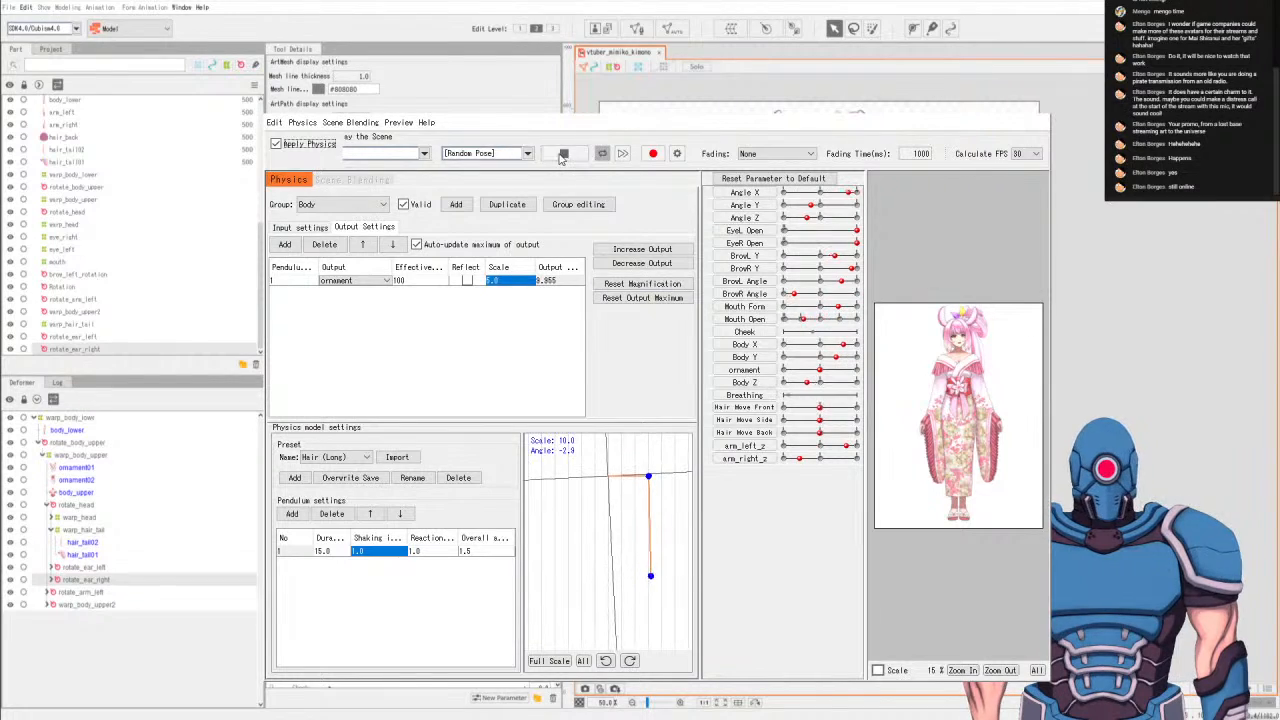
click(742, 181)
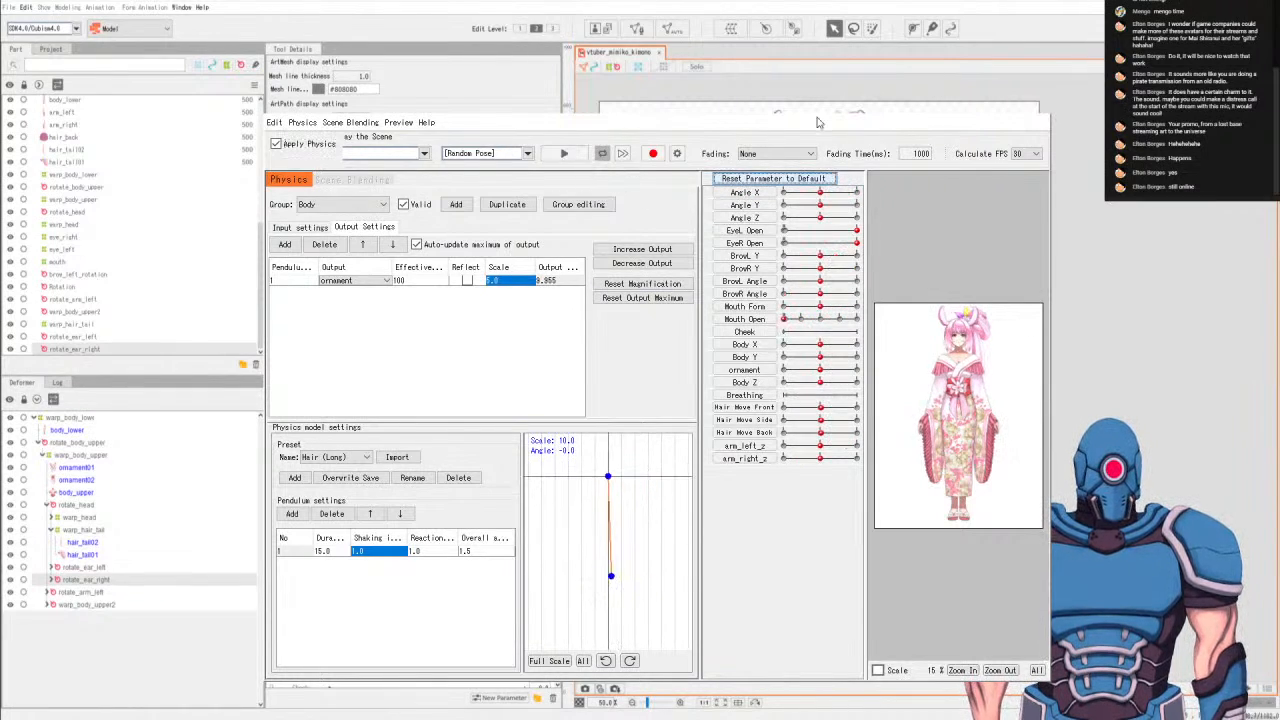
click(1036, 104)
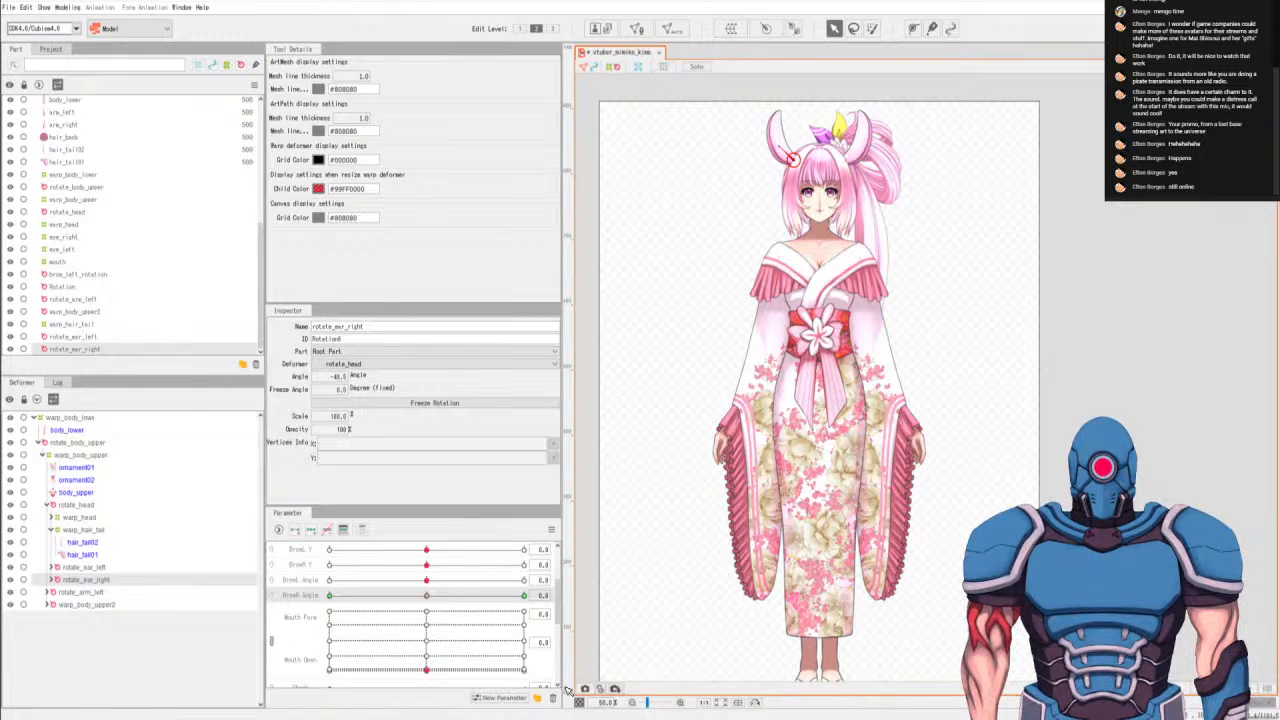
Select rotate_body_upper, rotate_head, rotate_arm_left and warp_body_upper2, key them at both ends of the Breathing parameter, and set it to 1.0.
scroll(446, 632, down, 5)
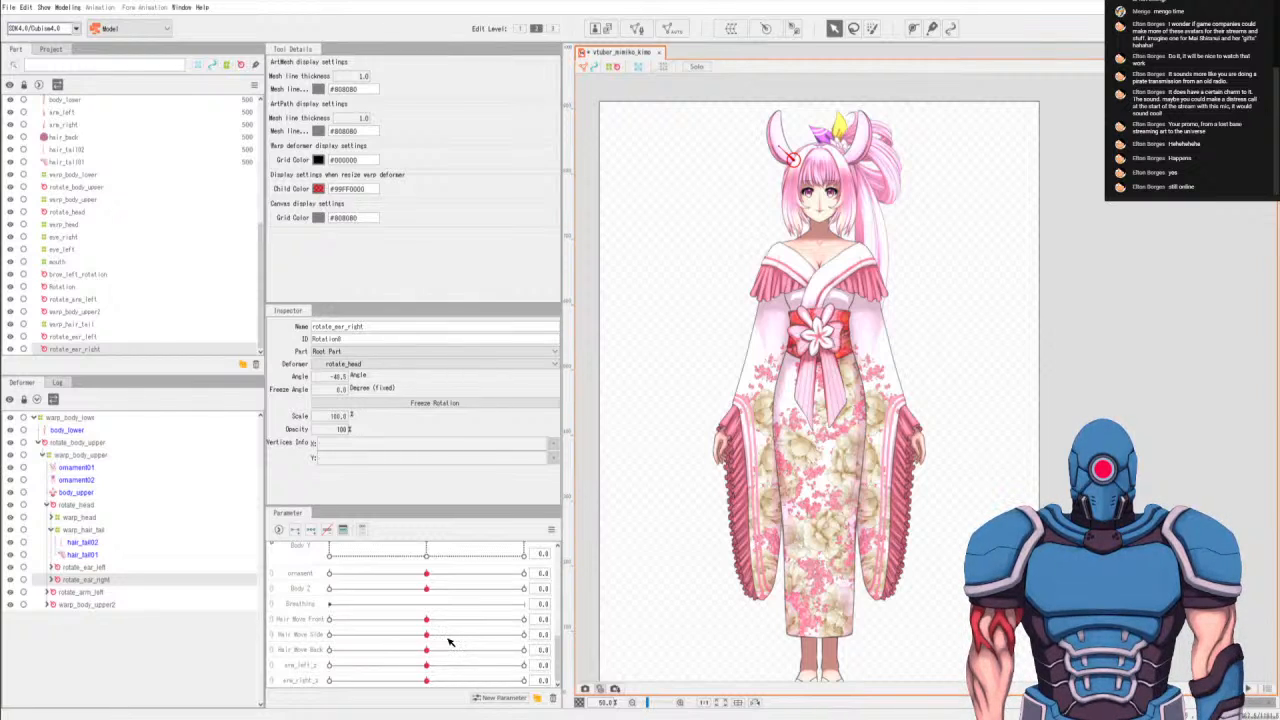
click(76, 493)
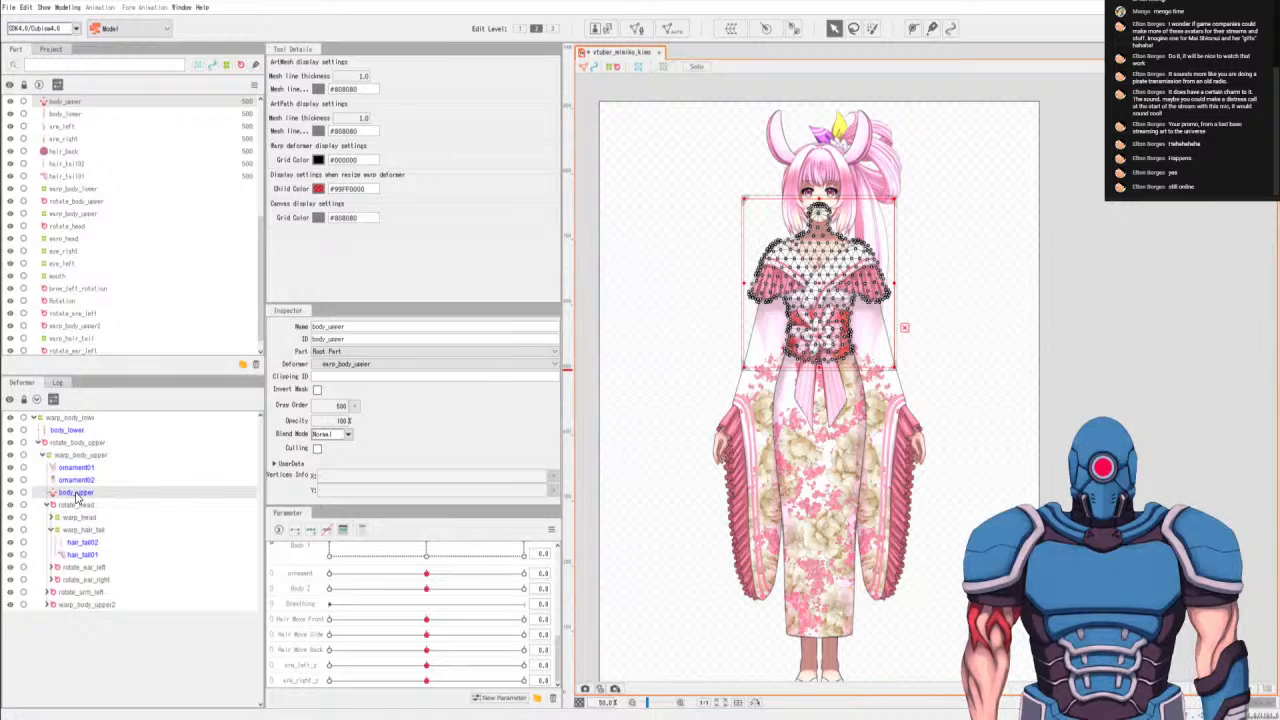
click(59, 446)
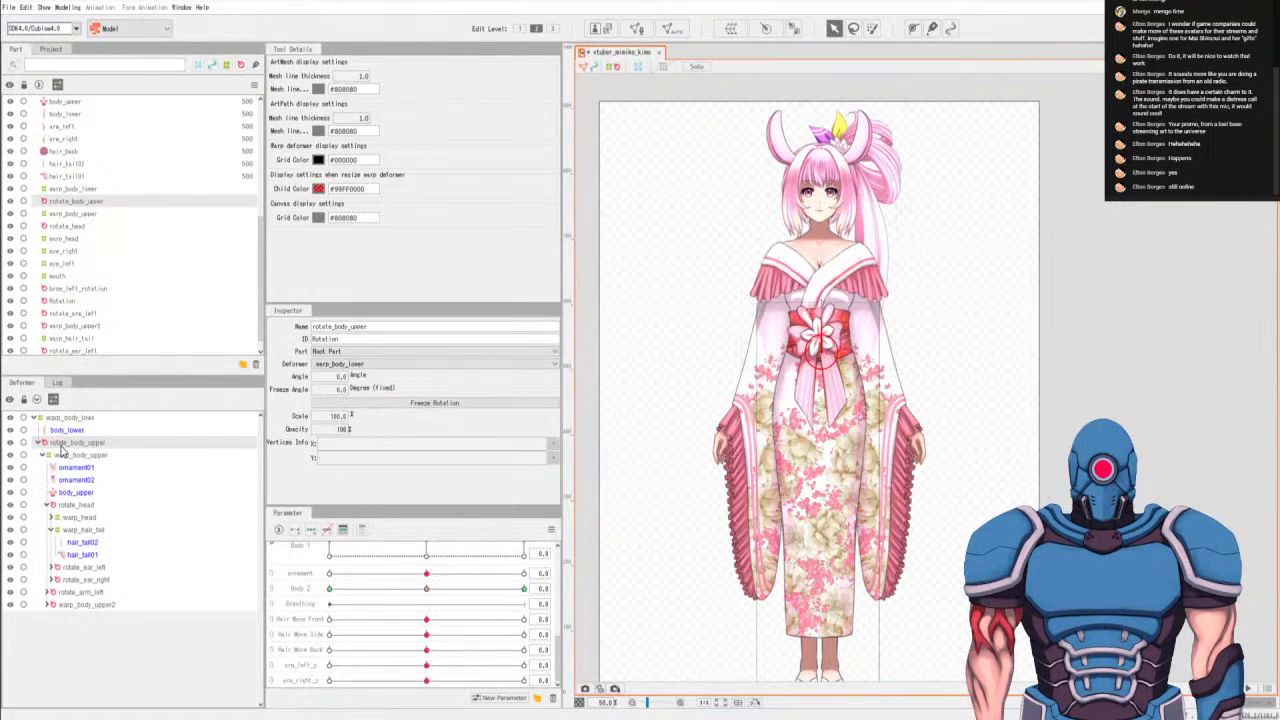
click(89, 505)
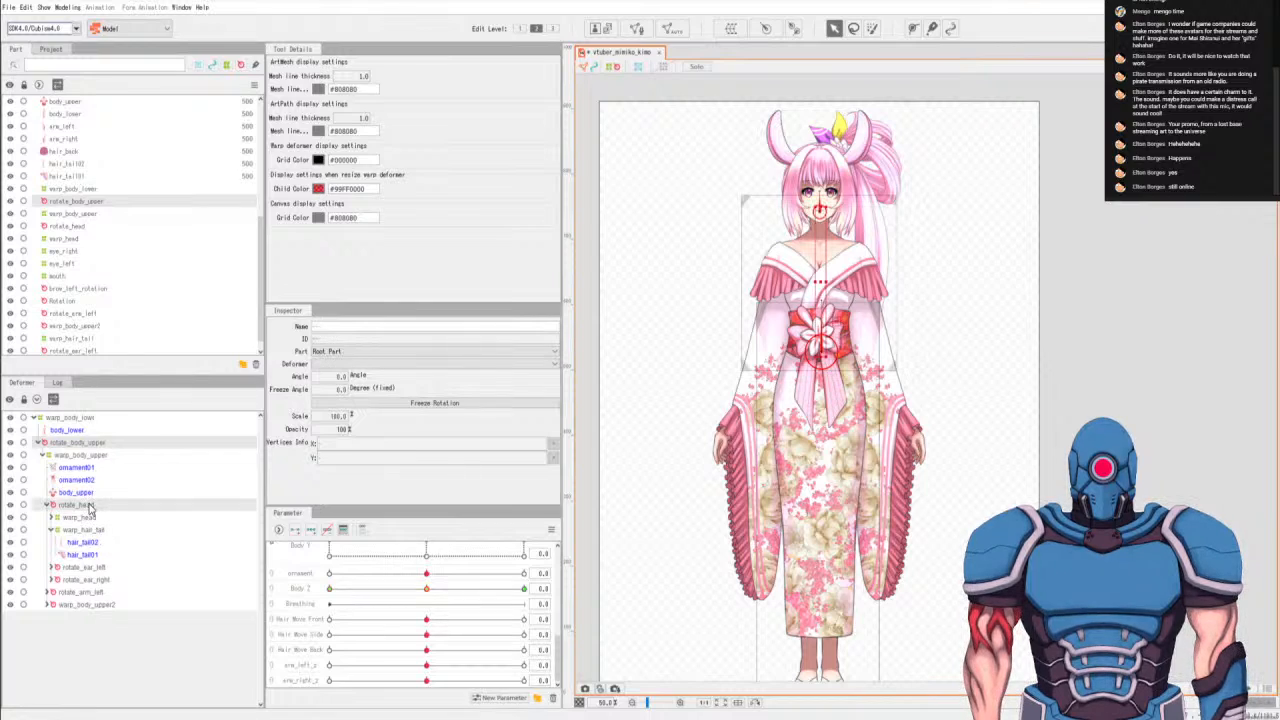
ctrl+click(86, 596)
ctrl+click(89, 605)
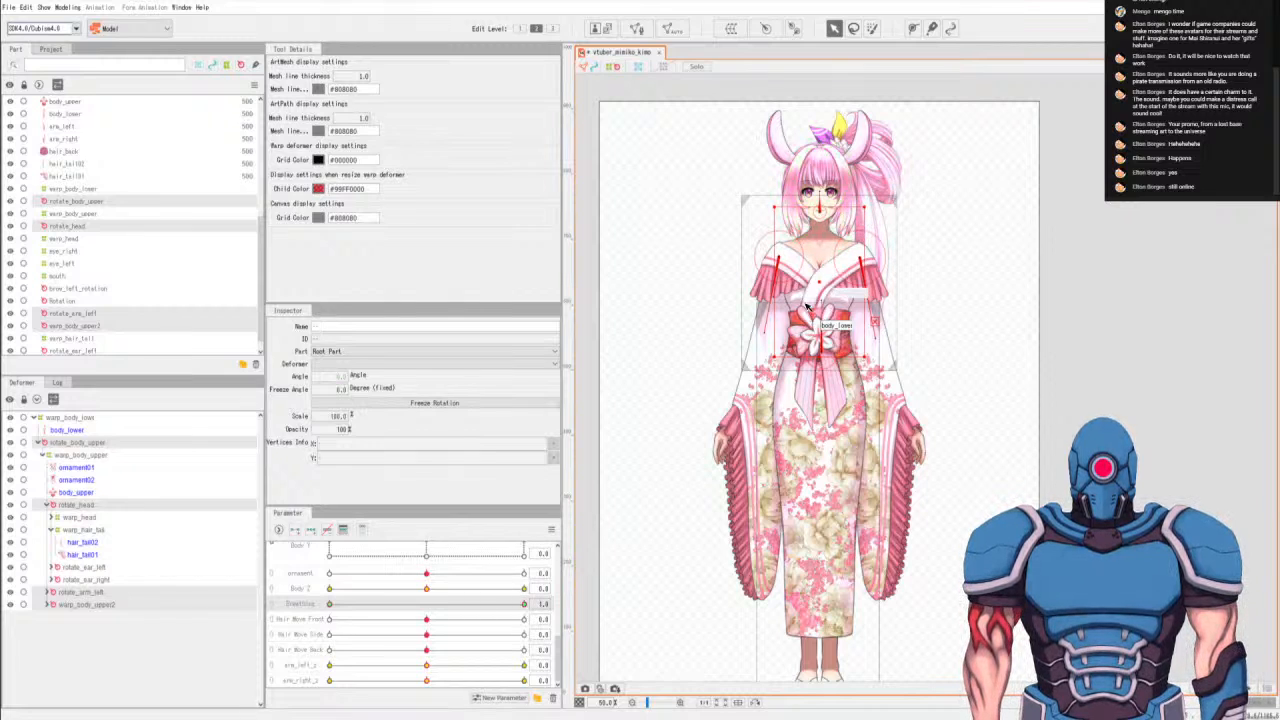
Drop rotate_head from the selection and add body_upper alongside the upper-body and arm deformers.
scroll(816, 257, up, 2)
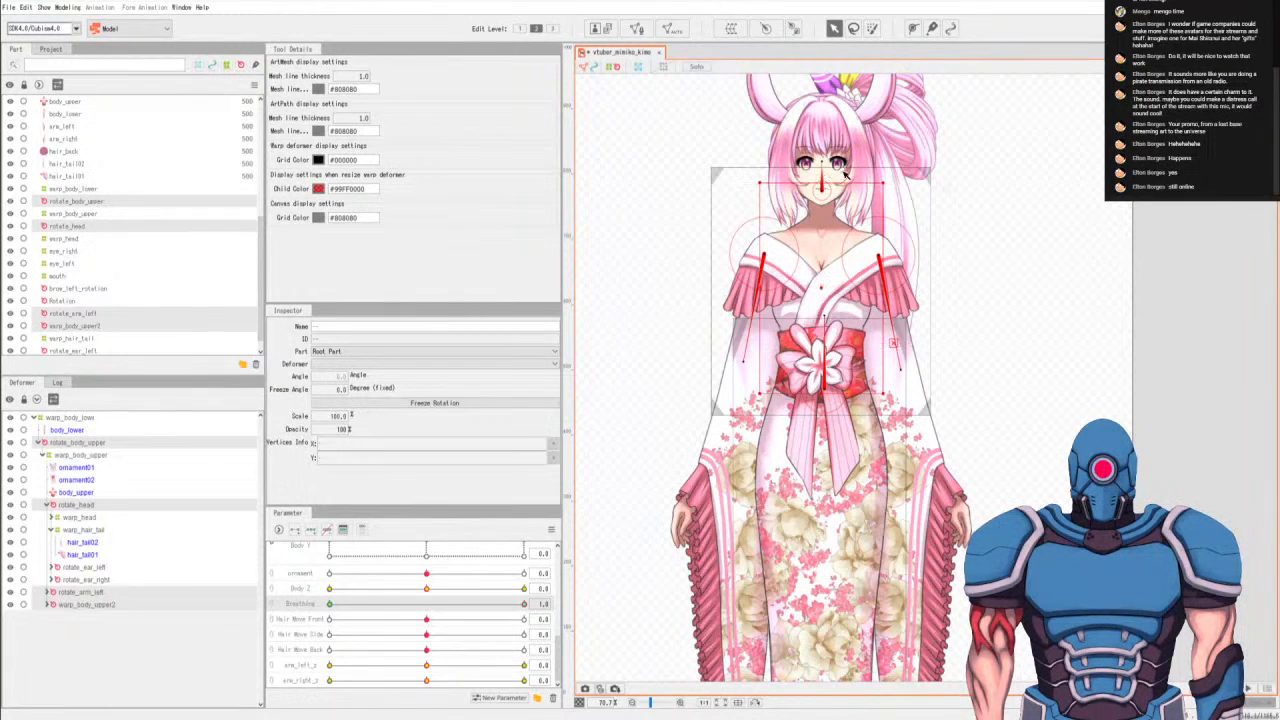
drag(822, 184, 822, 187)
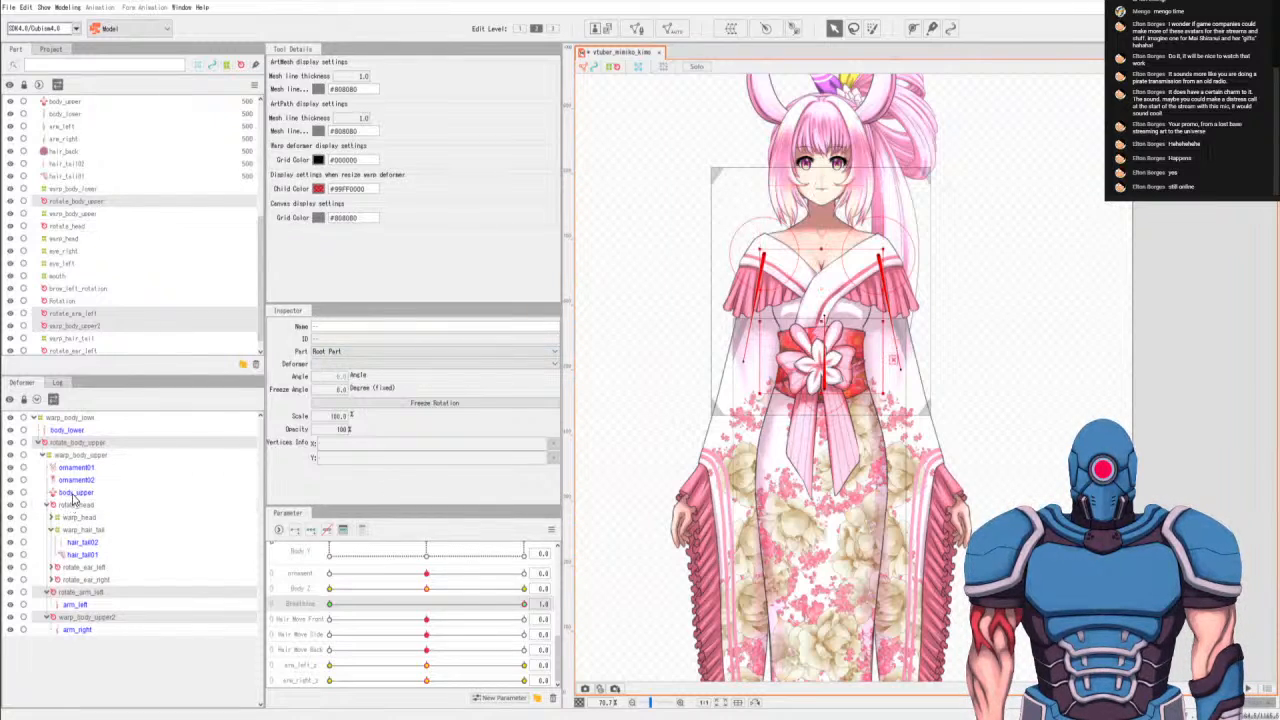
click(74, 493)
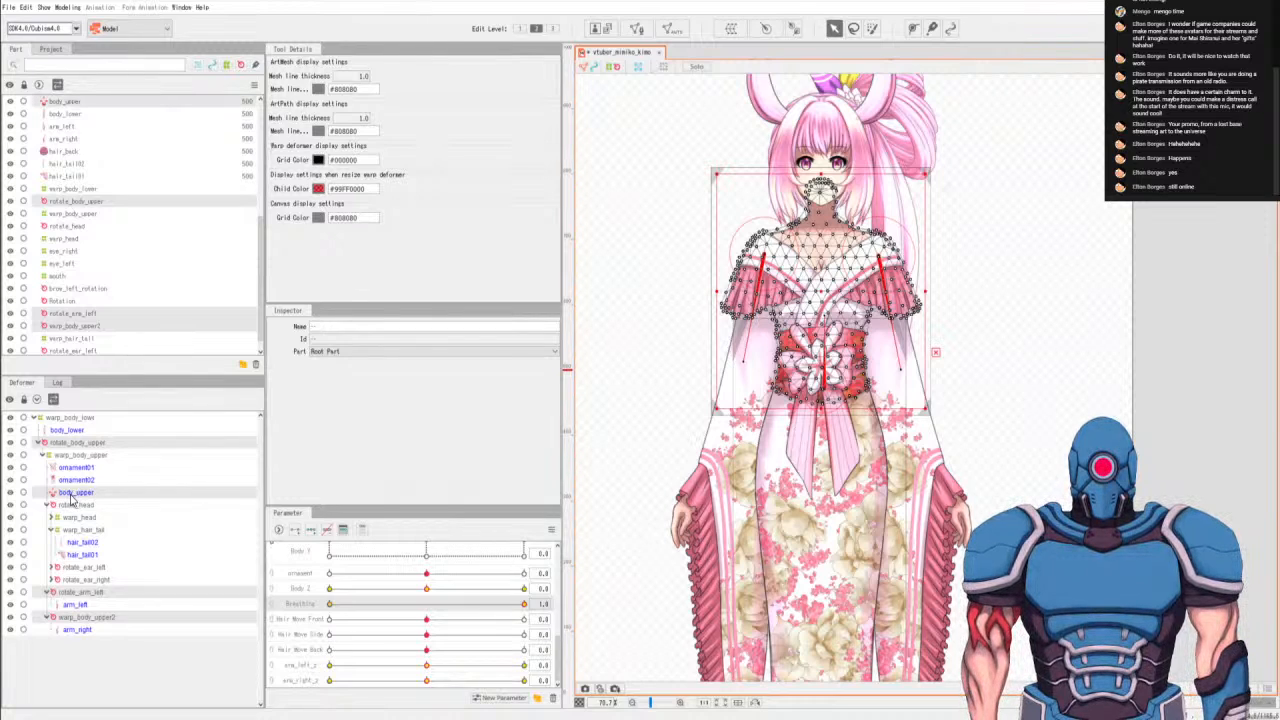
drag(821, 170, 821, 134)
key(ctrl+z)
drag(821, 176, 821, 145)
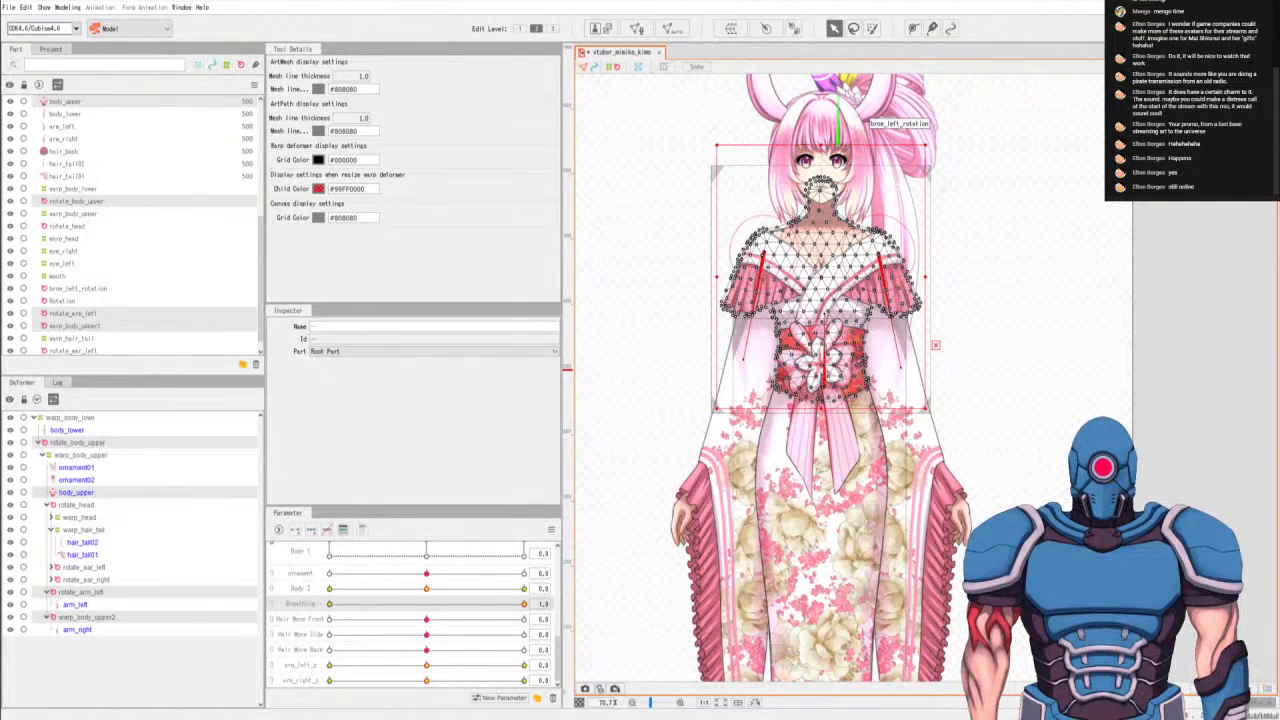
drag(713, 277, 704, 279)
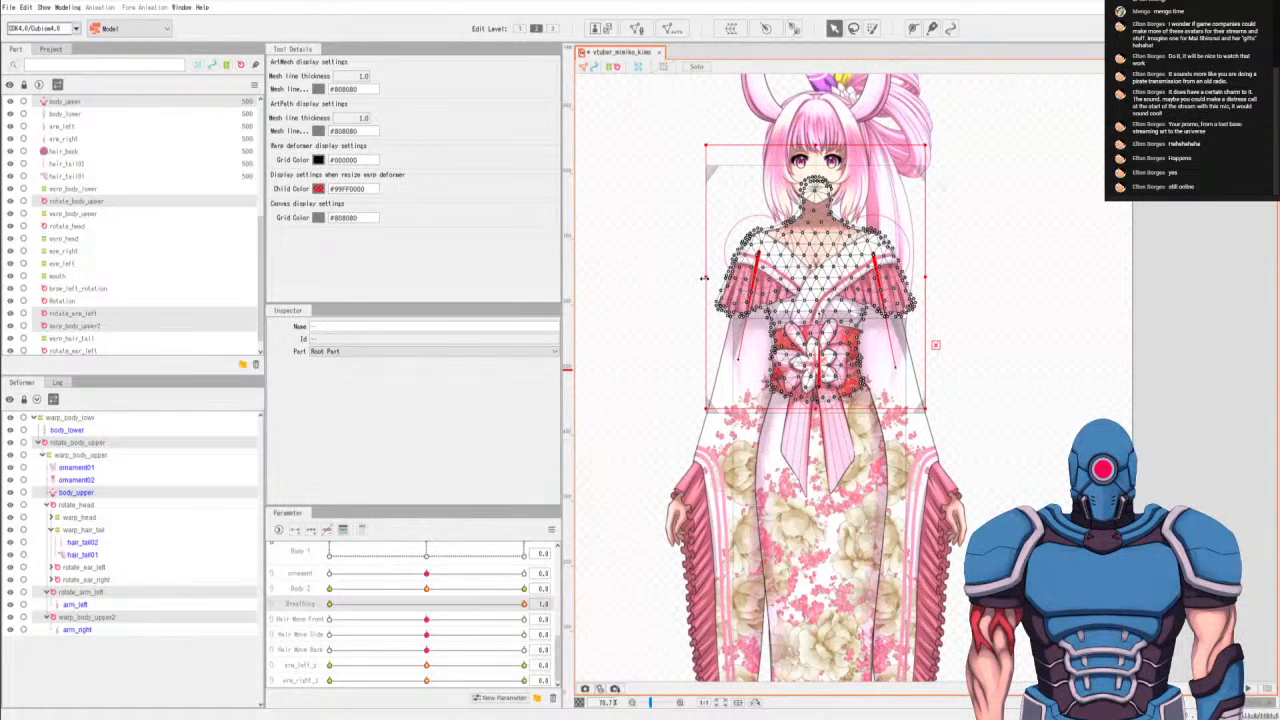
key(ctrl+z)
key(ctrl+z)
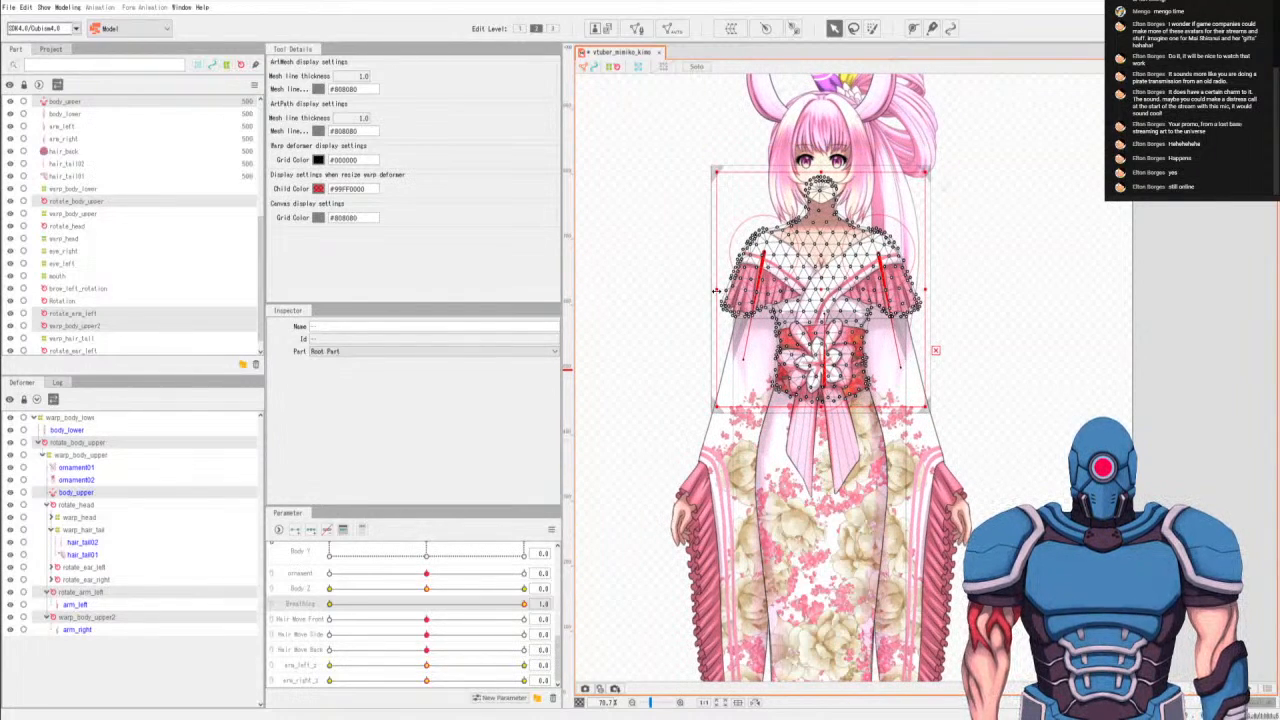
Stretch the selected upper body slightly upward and sideways for the Breathing 1.0 pose, and scrub the parameter to test it.
drag(707, 294, 712, 293)
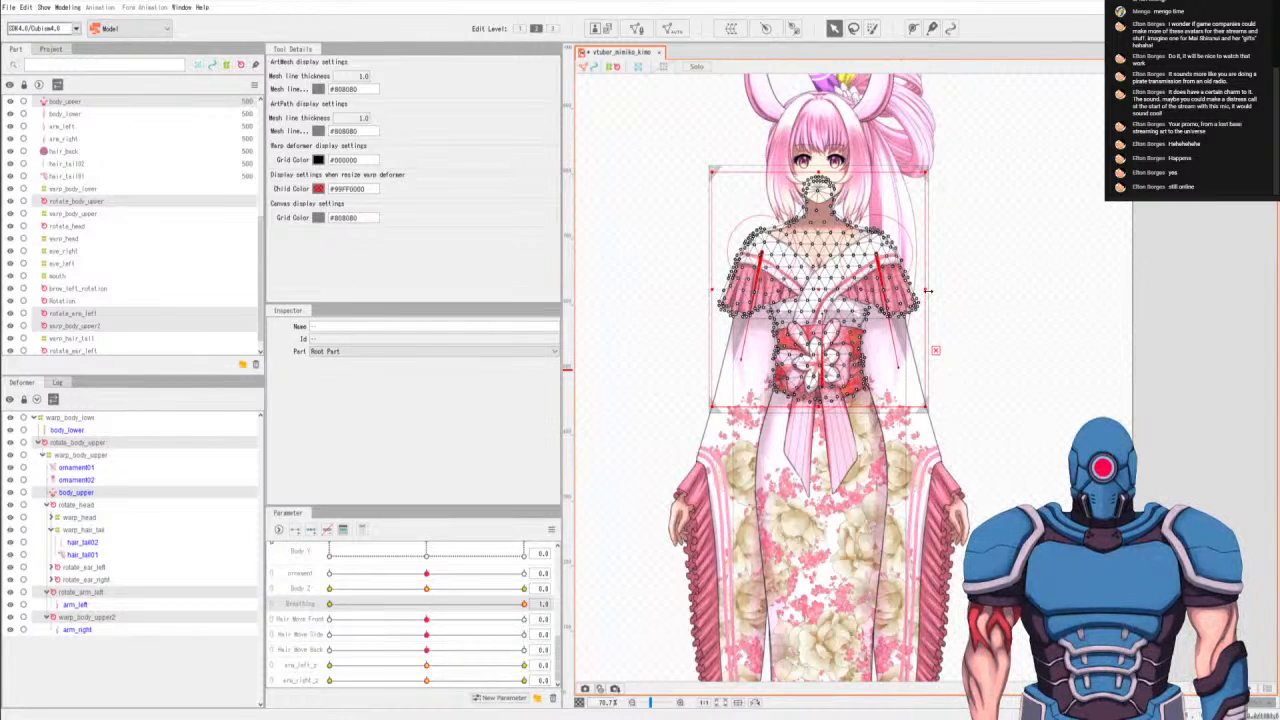
drag(931, 290, 934, 290)
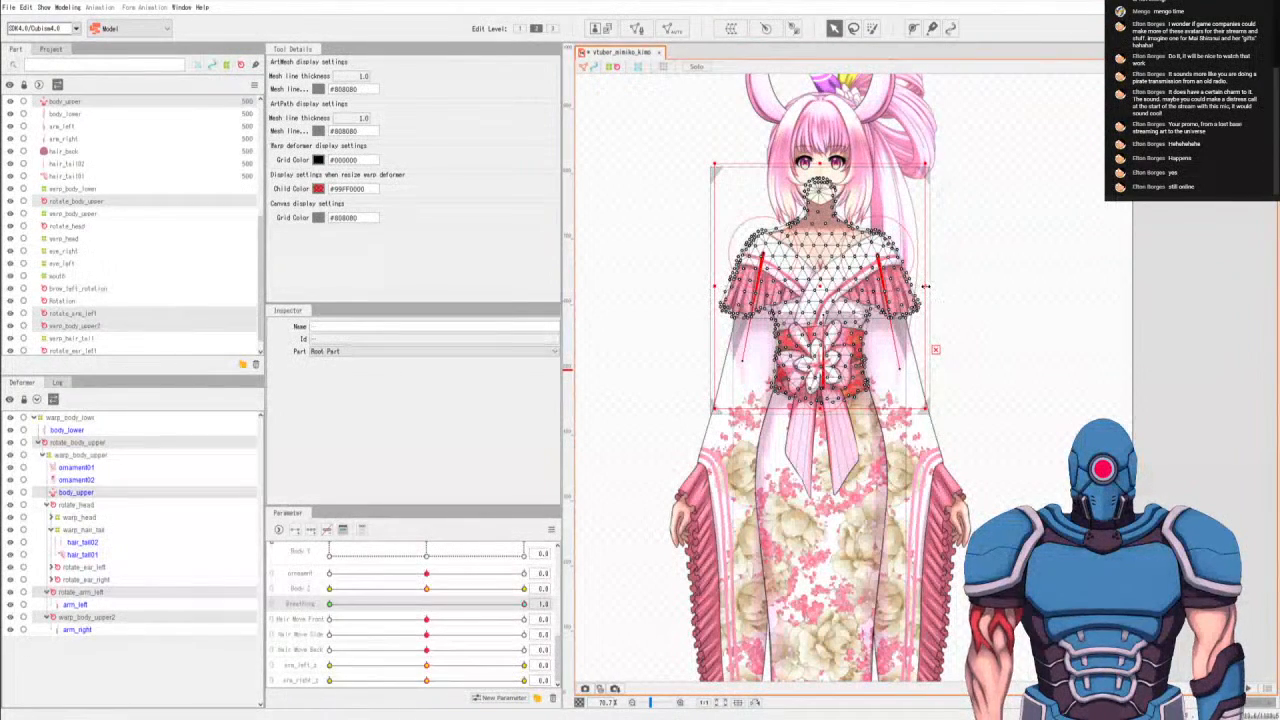
drag(931, 287, 936, 287)
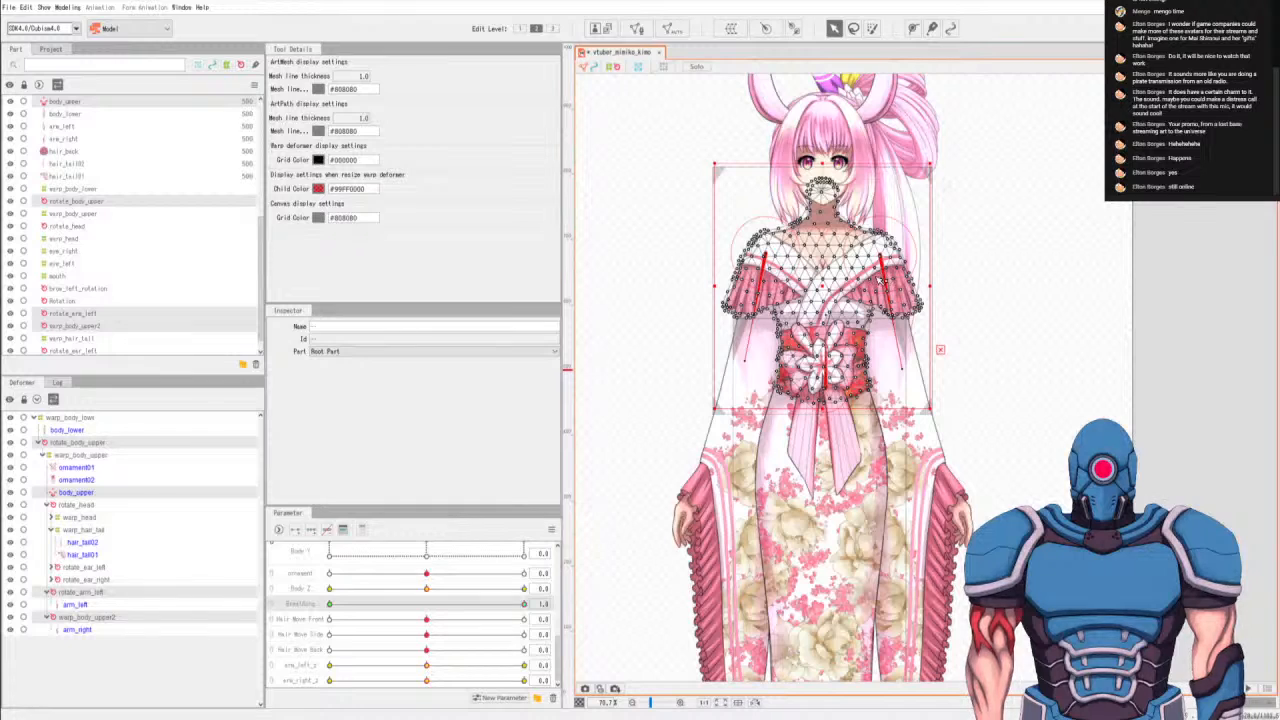
scroll(884, 281, up, 3)
scroll(860, 287, down, 2)
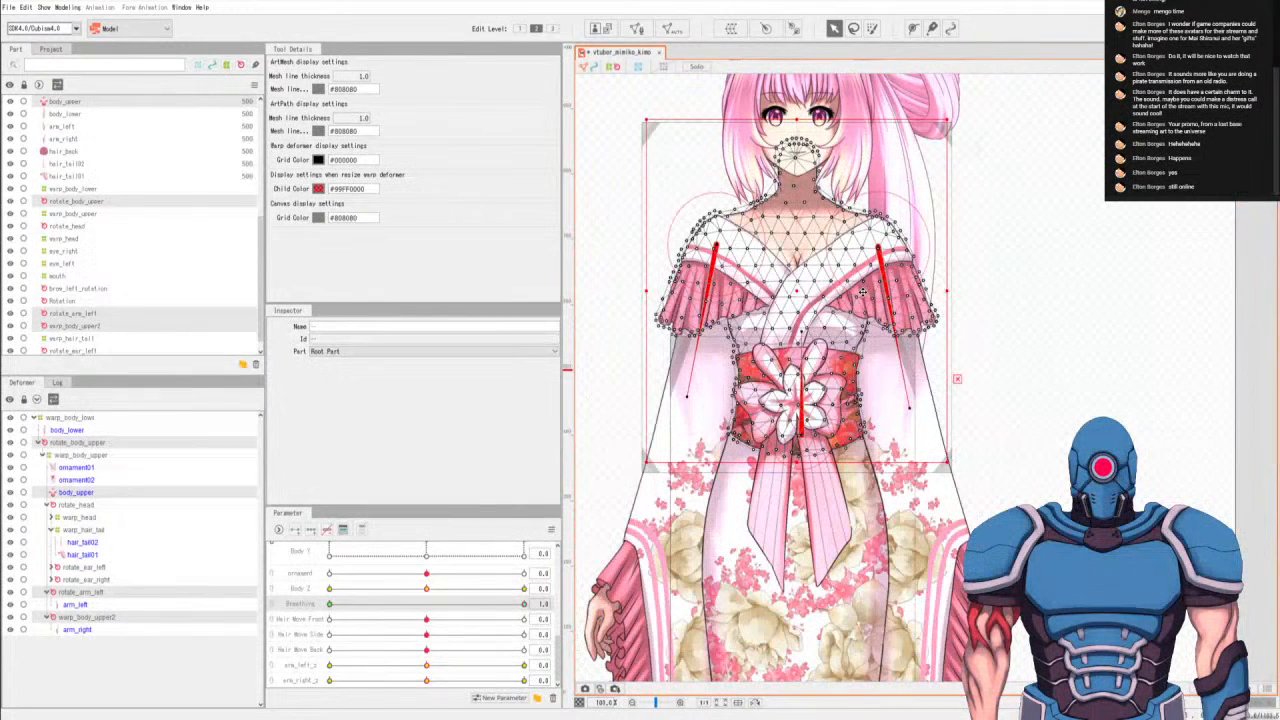
drag(942, 291, 939, 291)
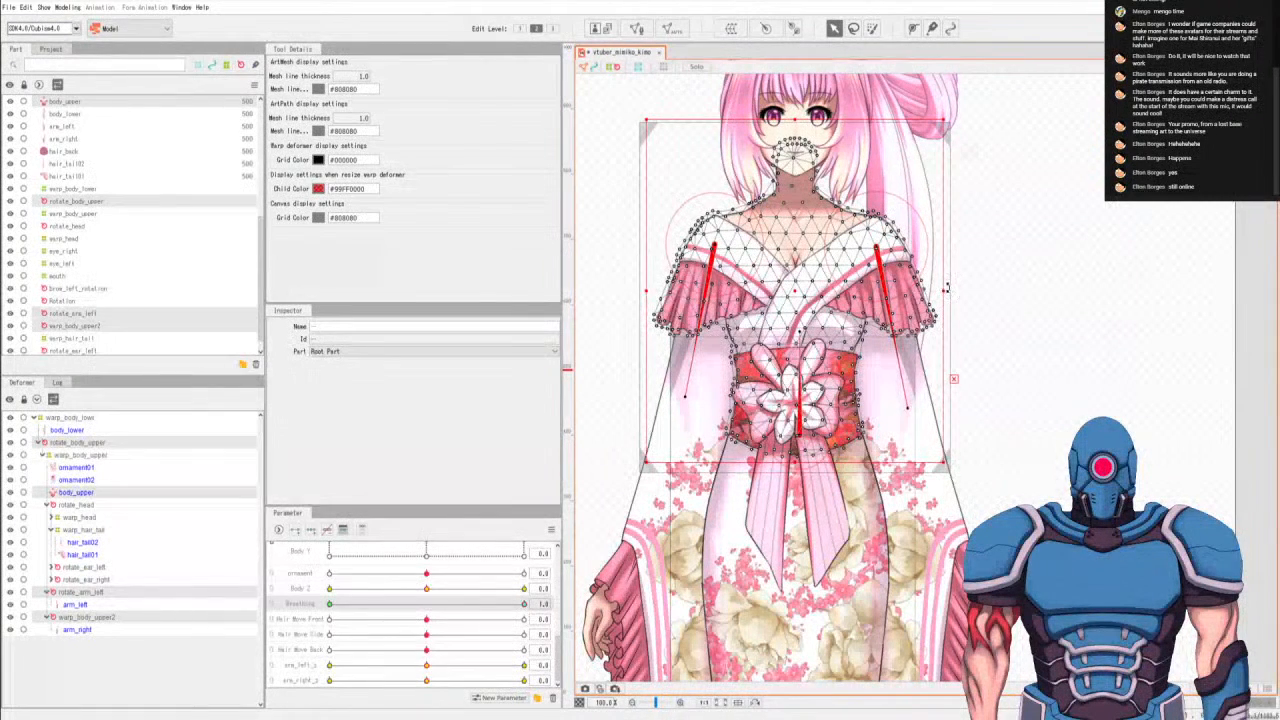
drag(374, 607, 673, 560)
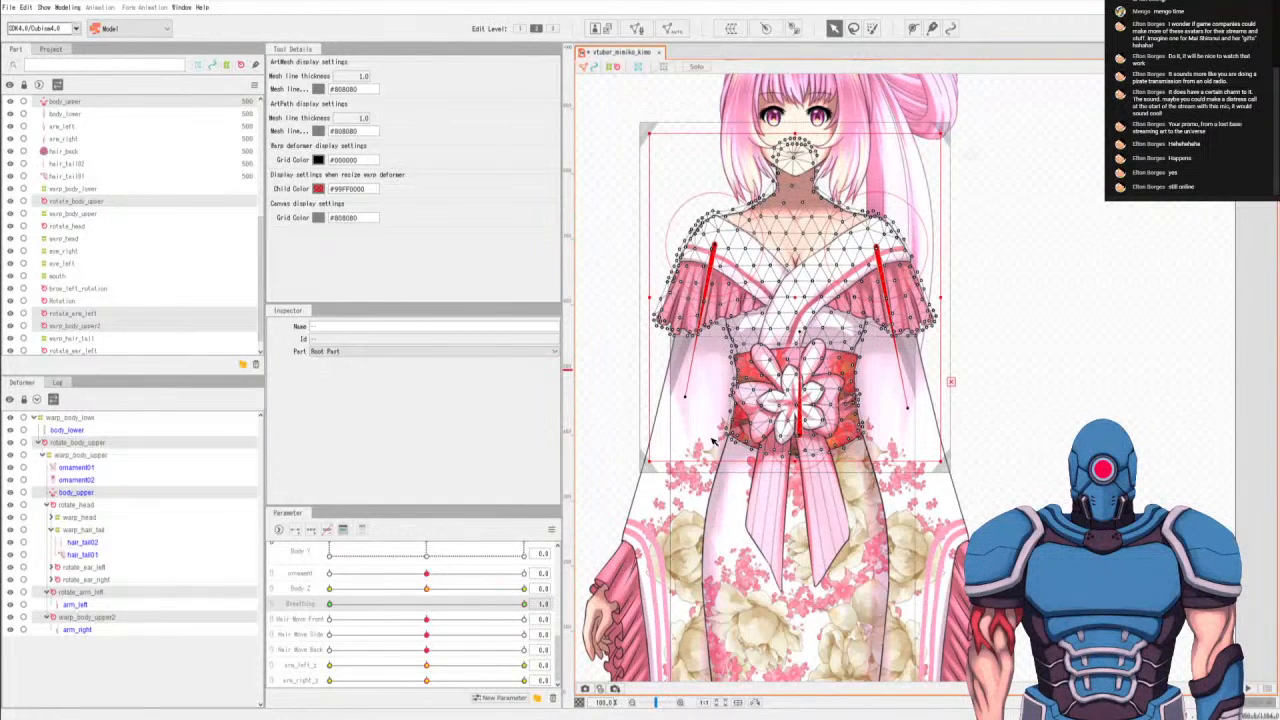
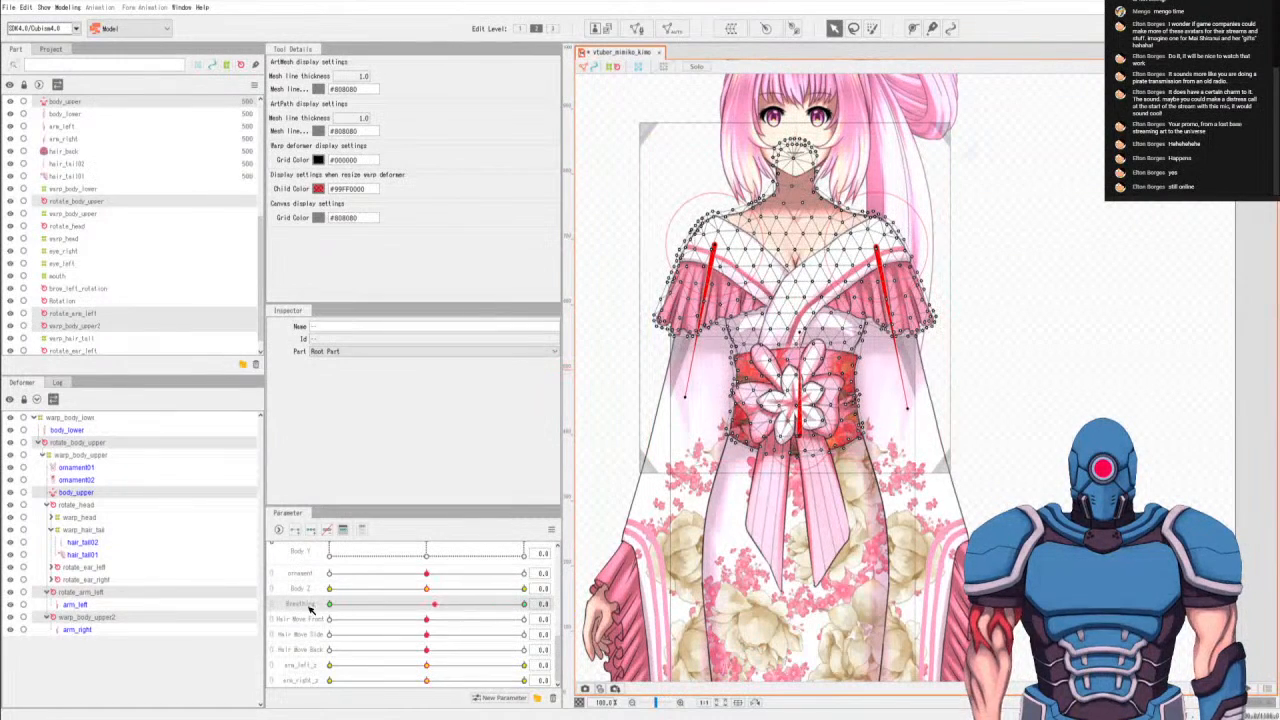
Rename the warp_body_upper2 rotation deformer to rotate_arm_right.
click(80, 592)
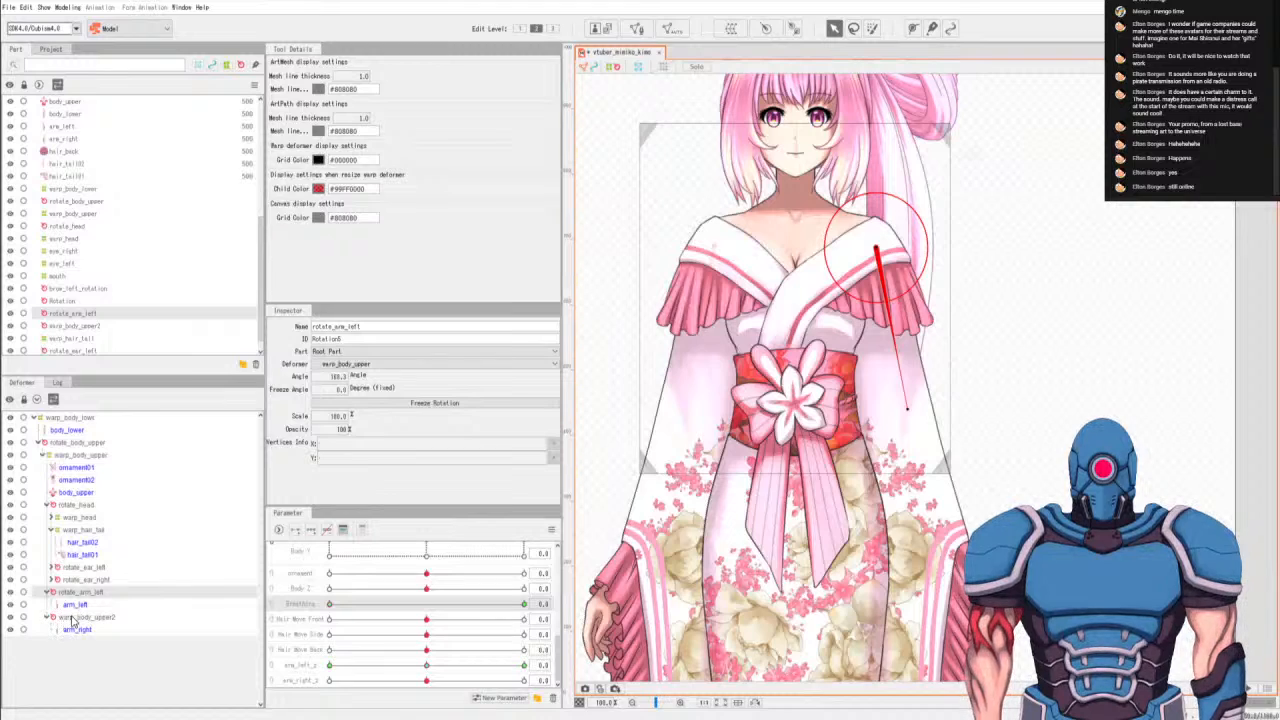
click(75, 617)
double_click(374, 325)
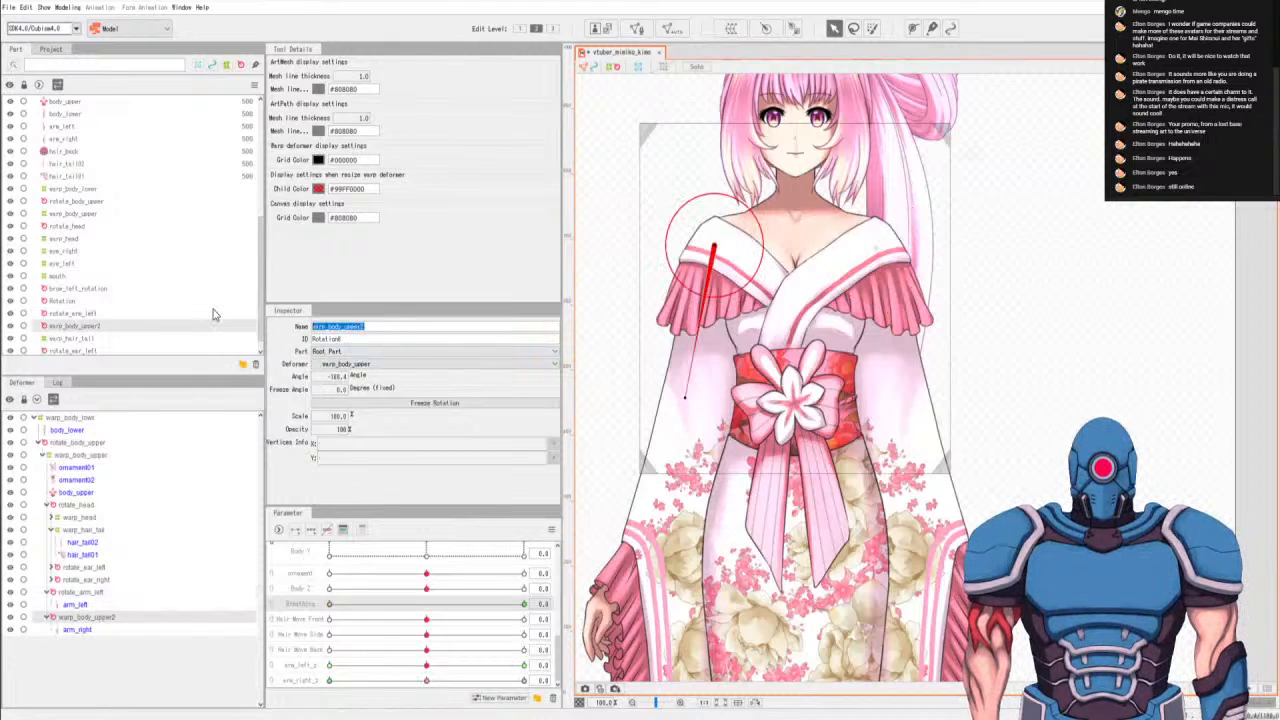
text(rotate)
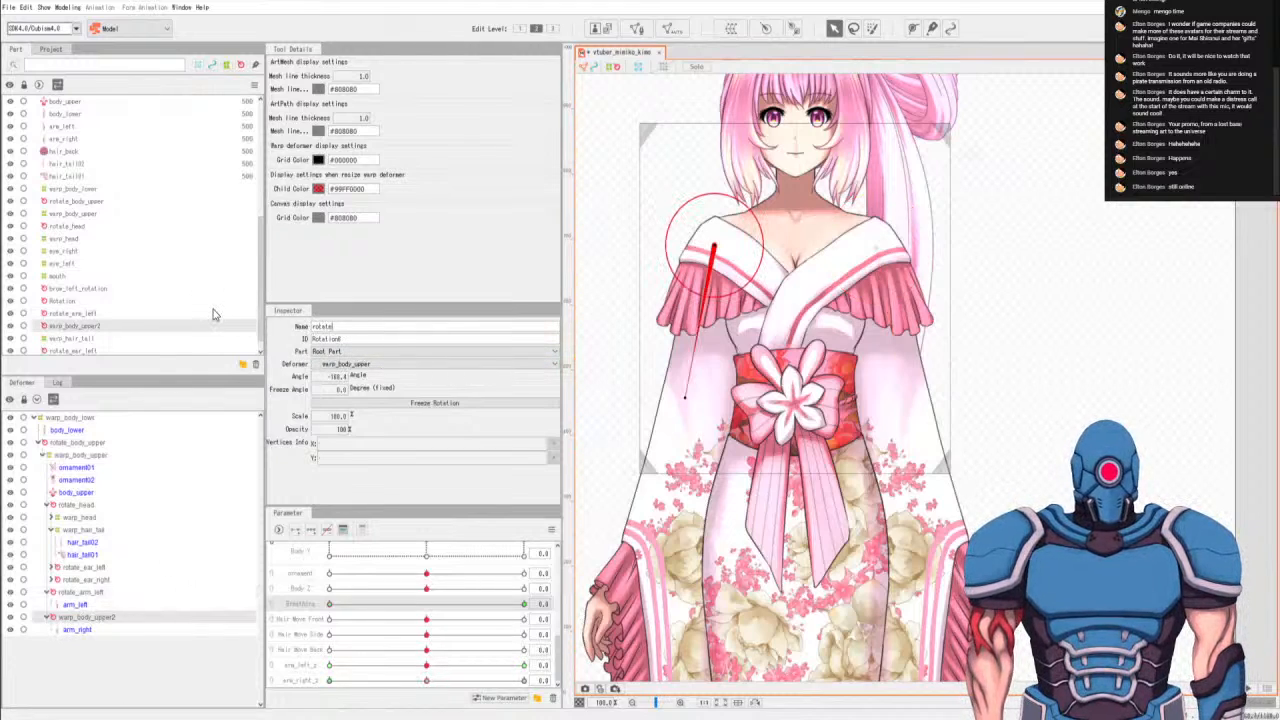
text(_arm_right)
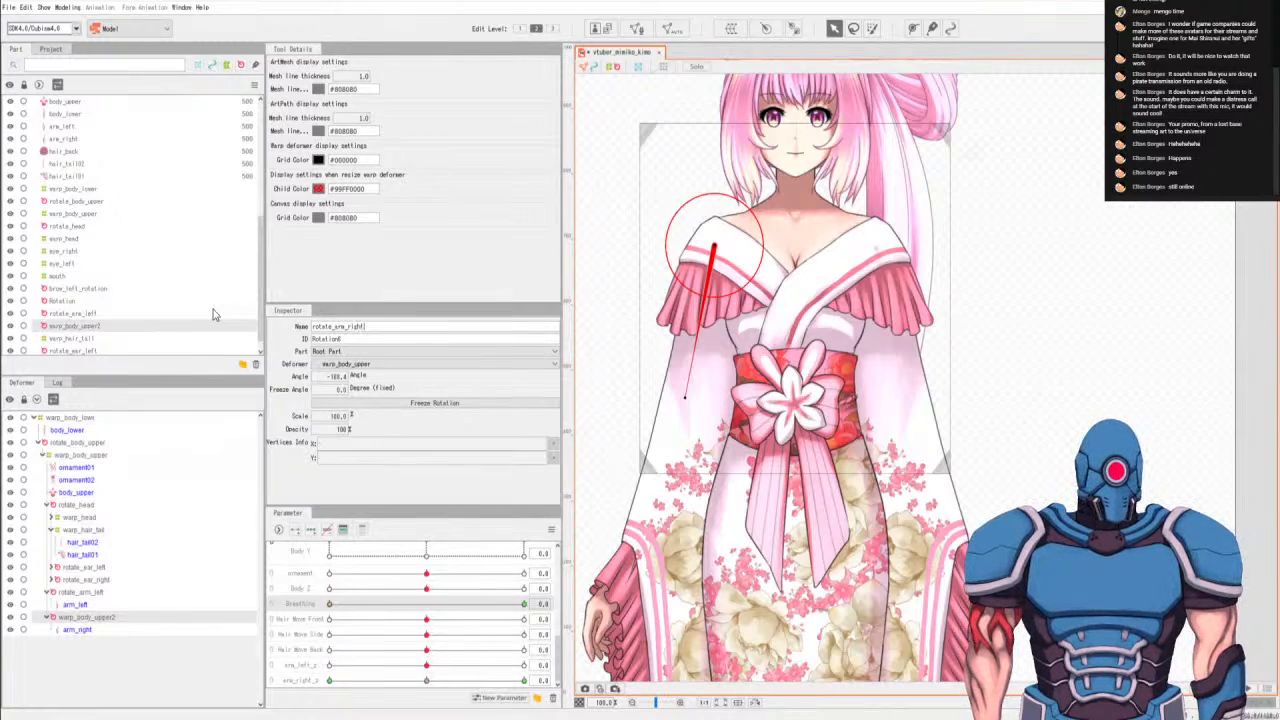
key(Return)
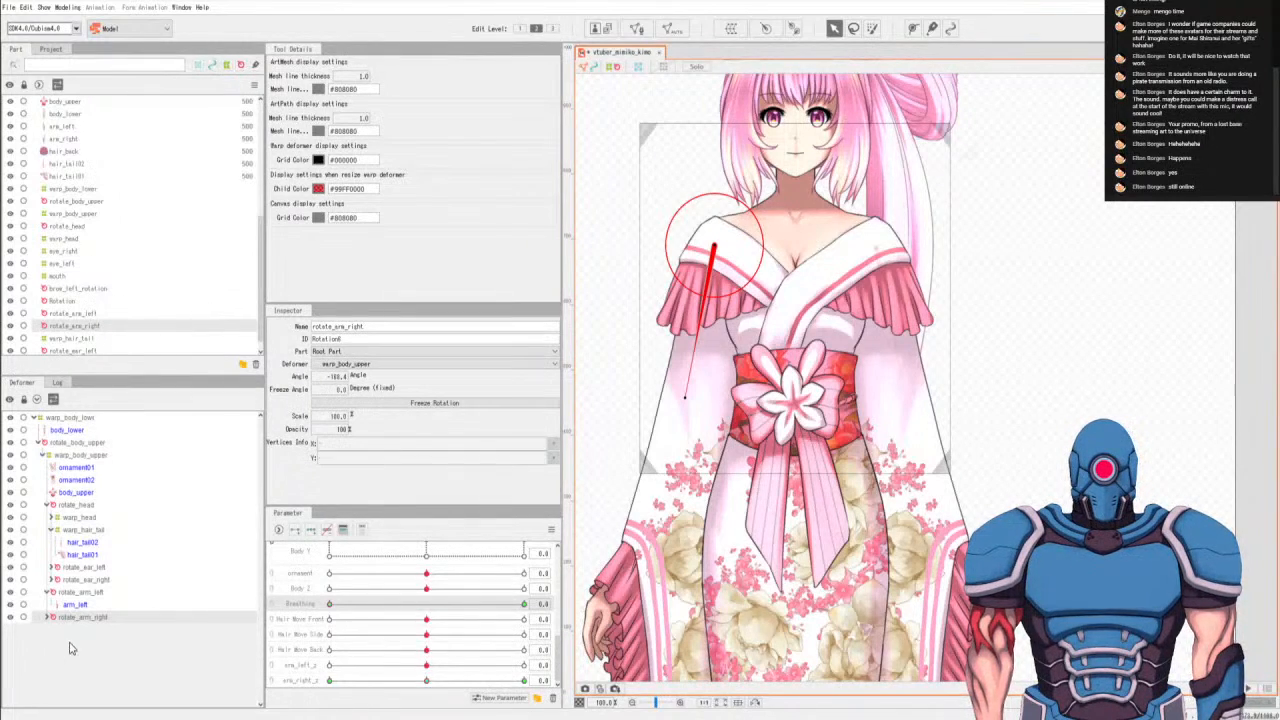
Collapse the arm deformers, select rotate_arm_left, set Breathing to 1.0 and give the deformer an angle of 167 degrees.
click(46, 592)
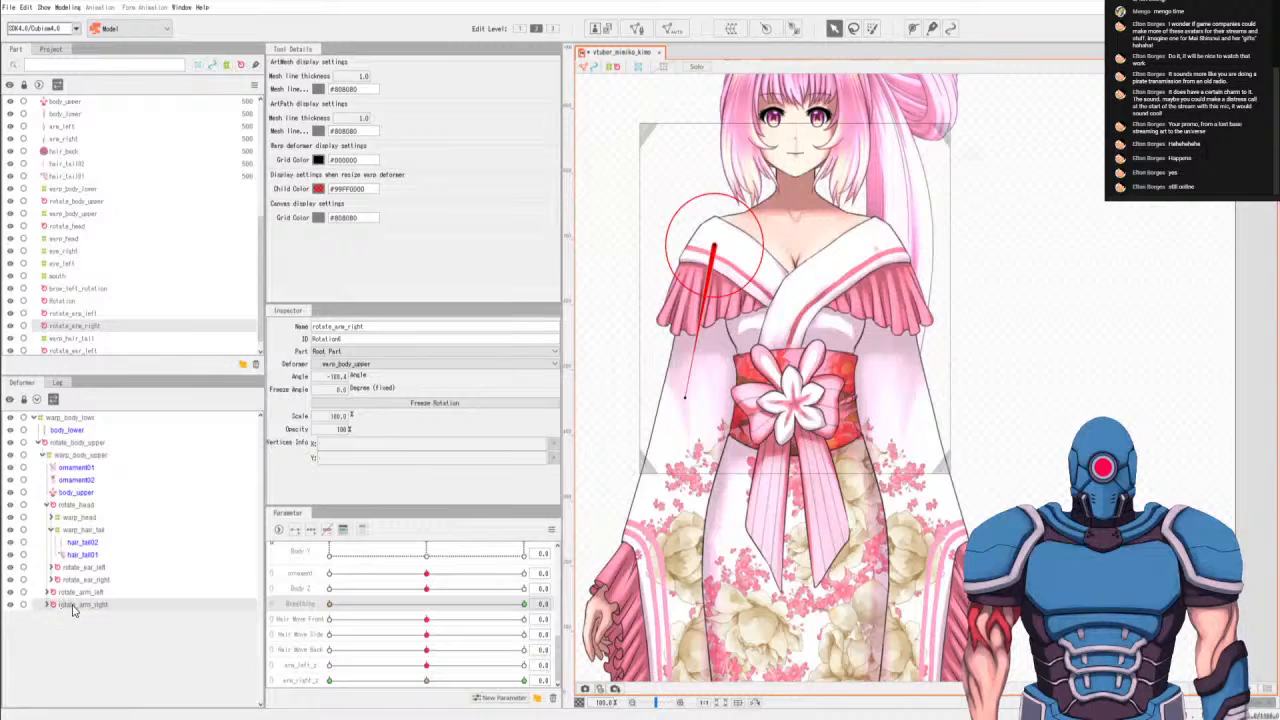
click(85, 594)
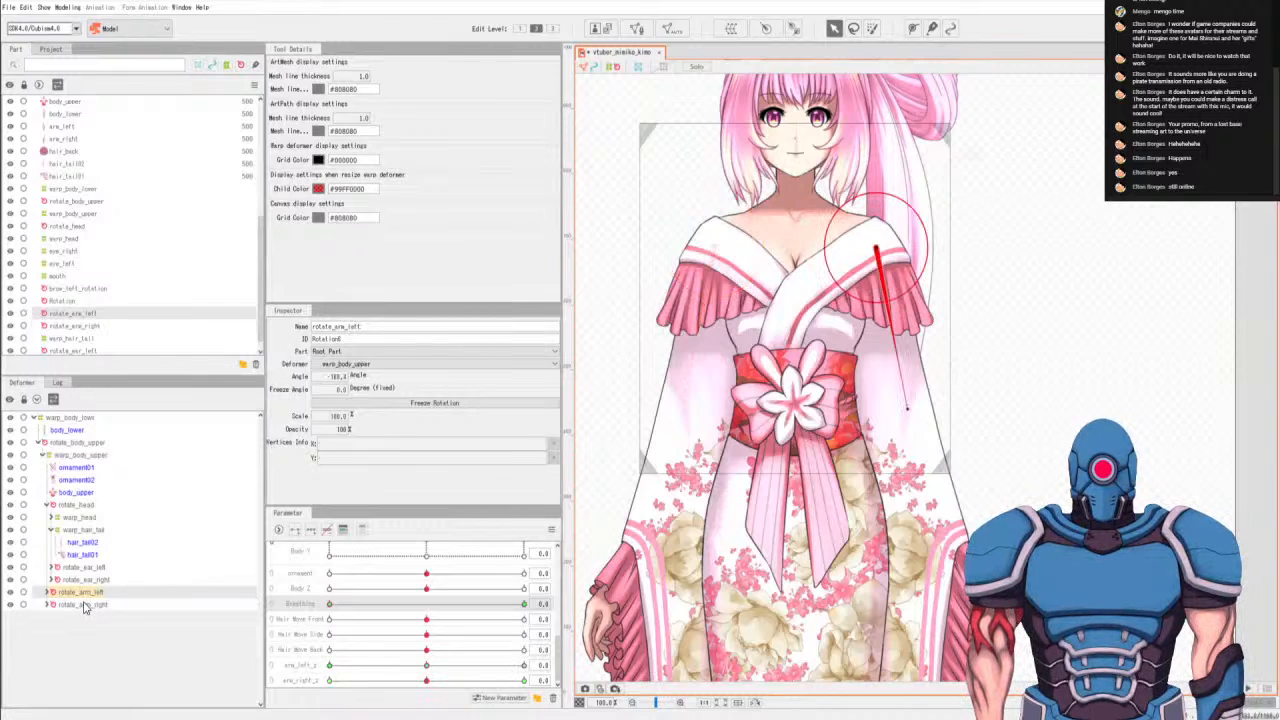
click(88, 606)
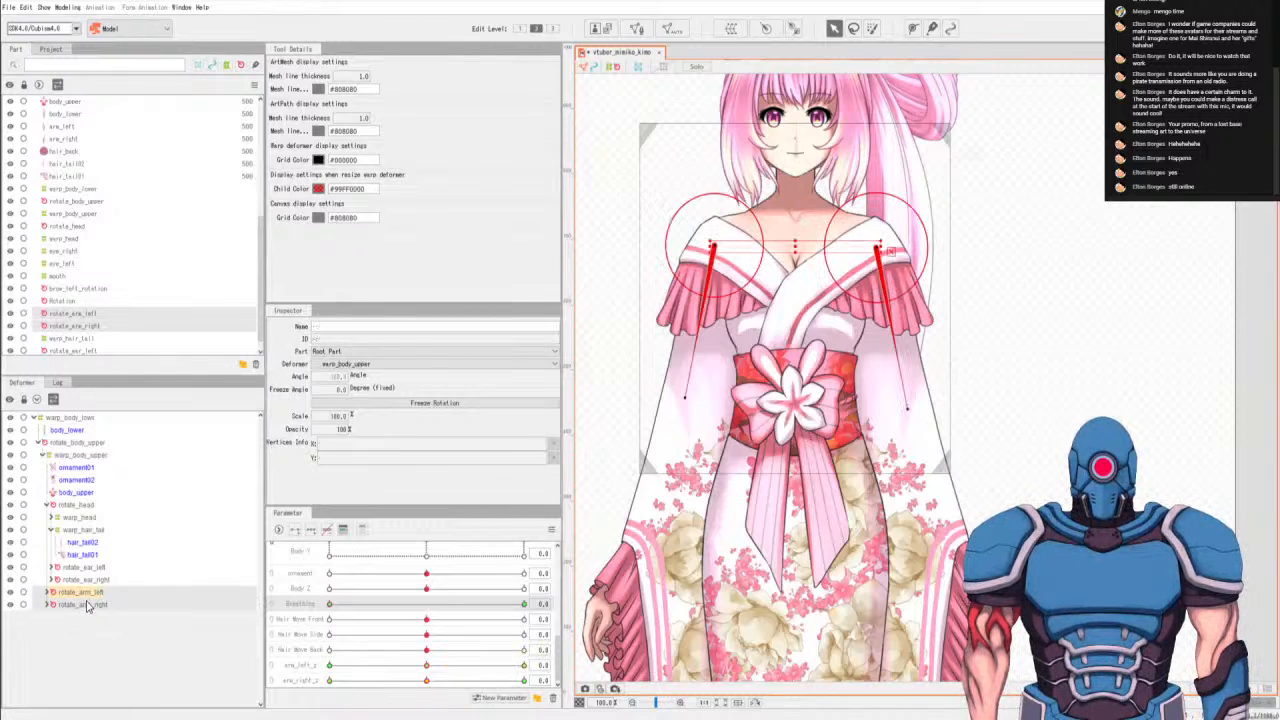
click(88, 594)
click(88, 606)
click(88, 593)
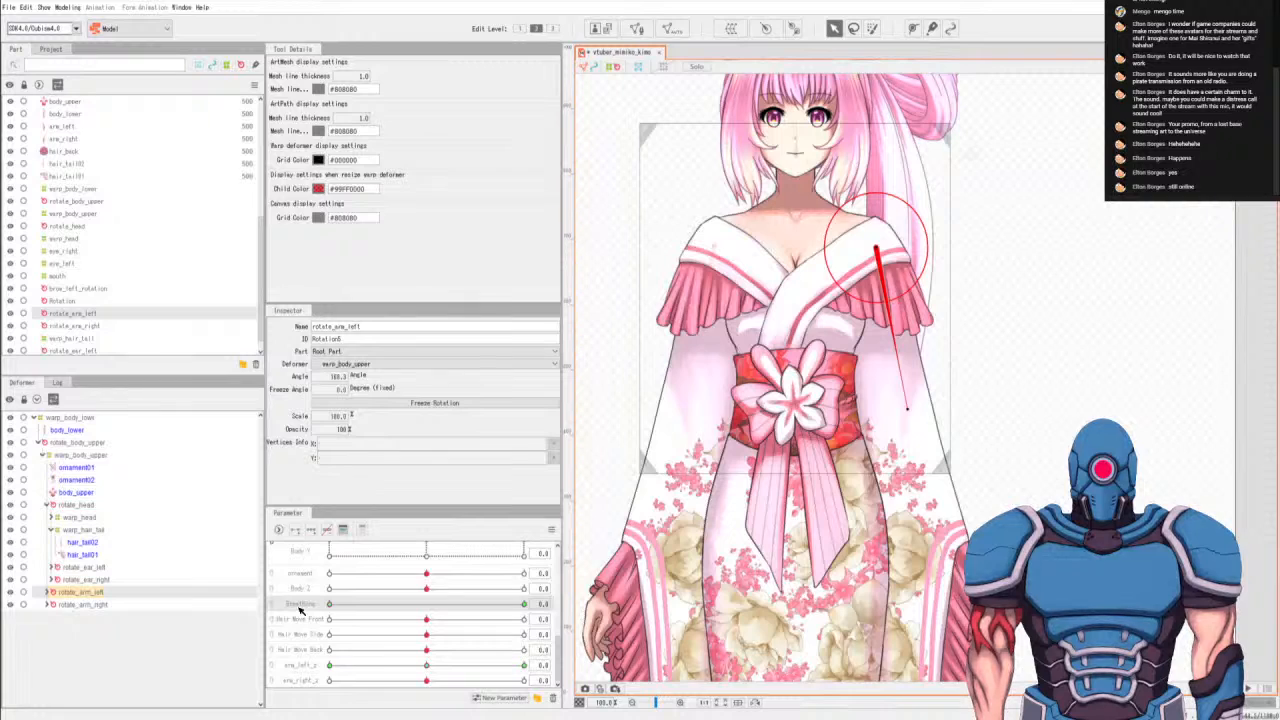
drag(366, 608, 596, 605)
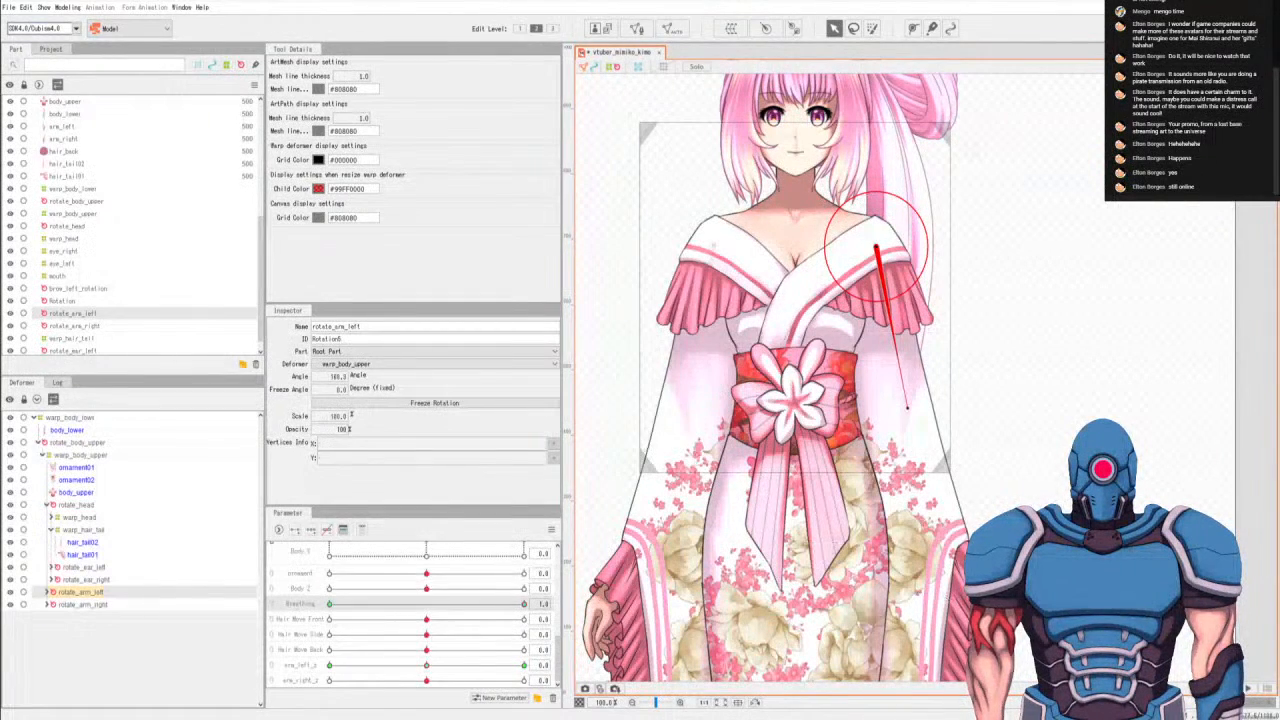
double_click(338, 376)
key(Return)
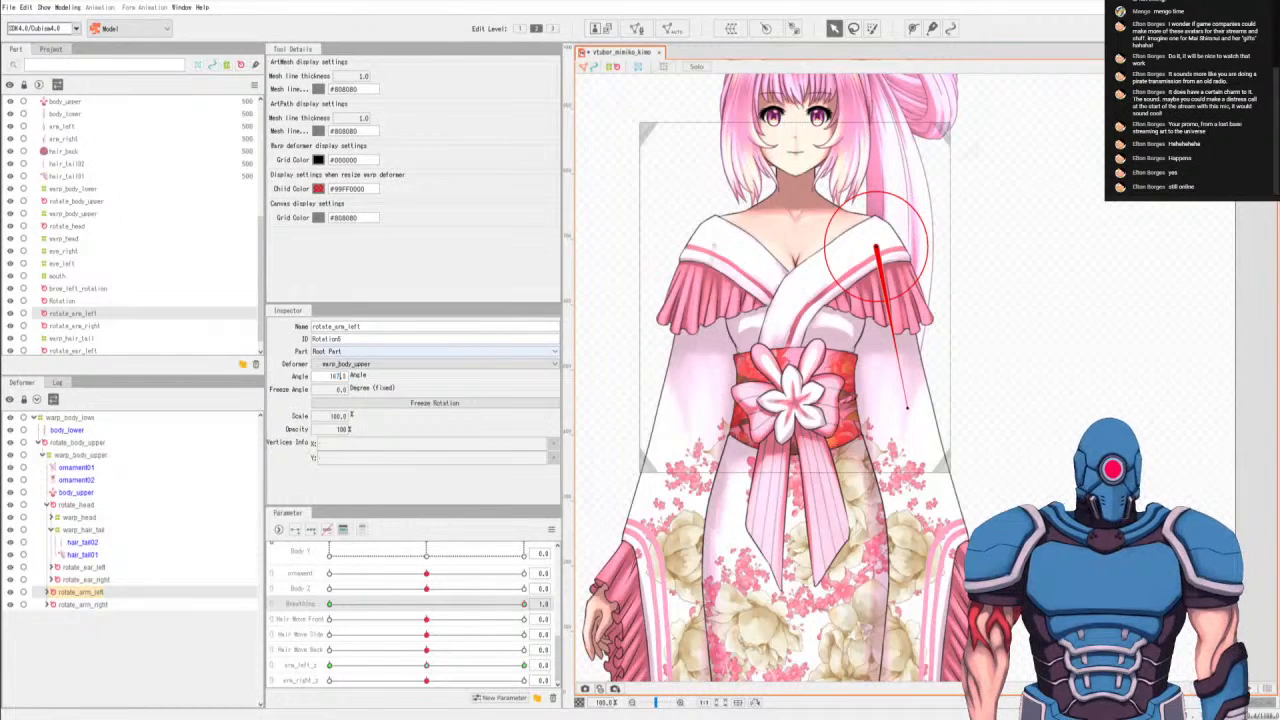
key(Return)
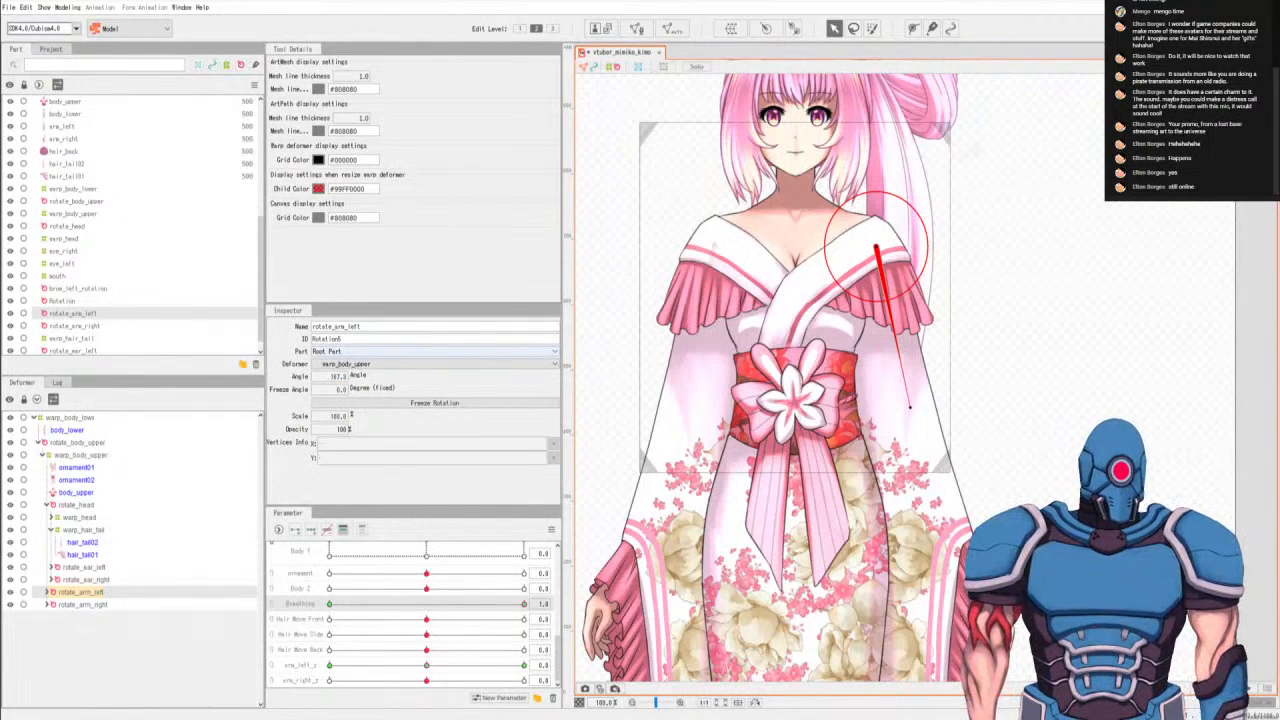
Try an angle of 168 degrees on rotate_arm_left at Breathing 1.0, and set it back to 167.
double_click(340, 376)
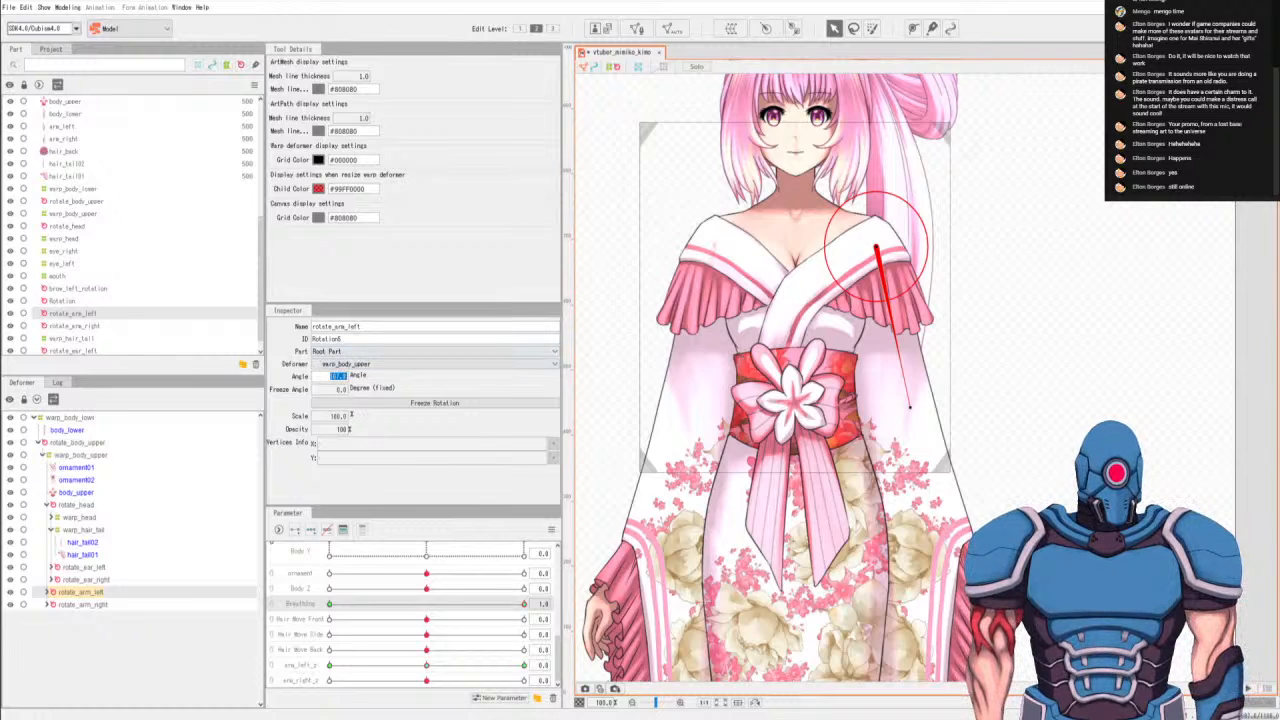
key(BackSpace)
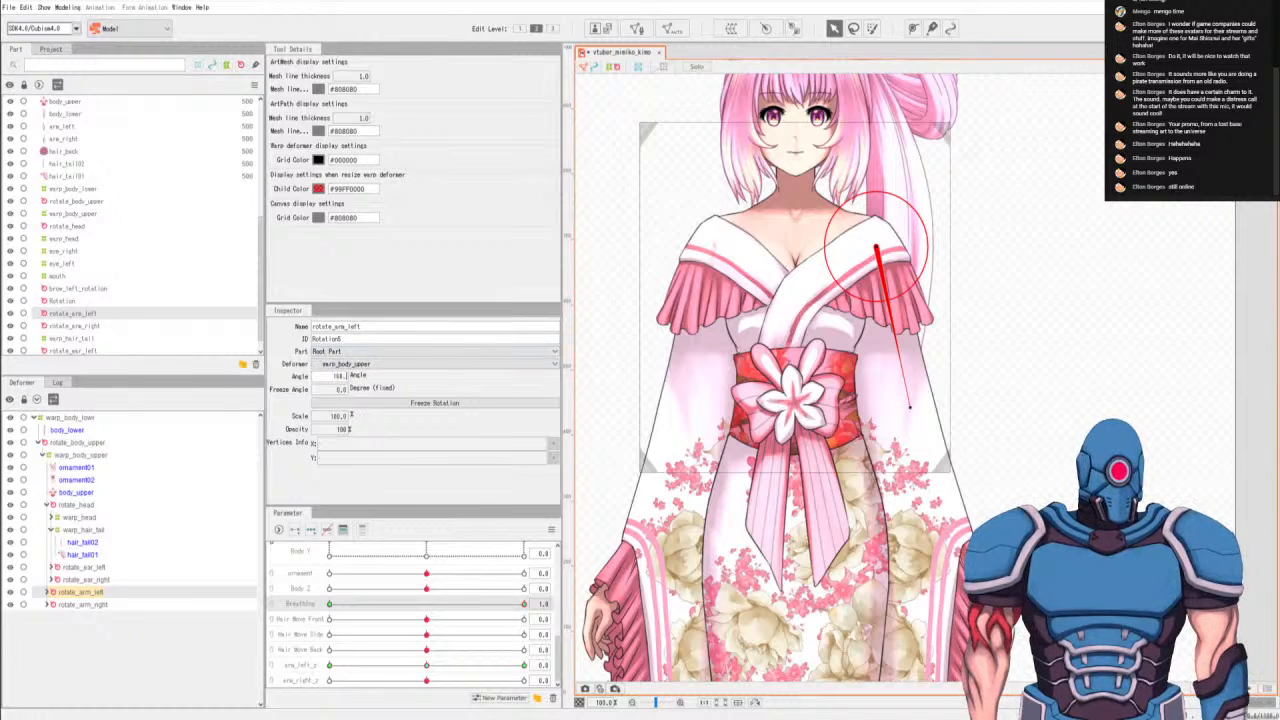
key(Return)
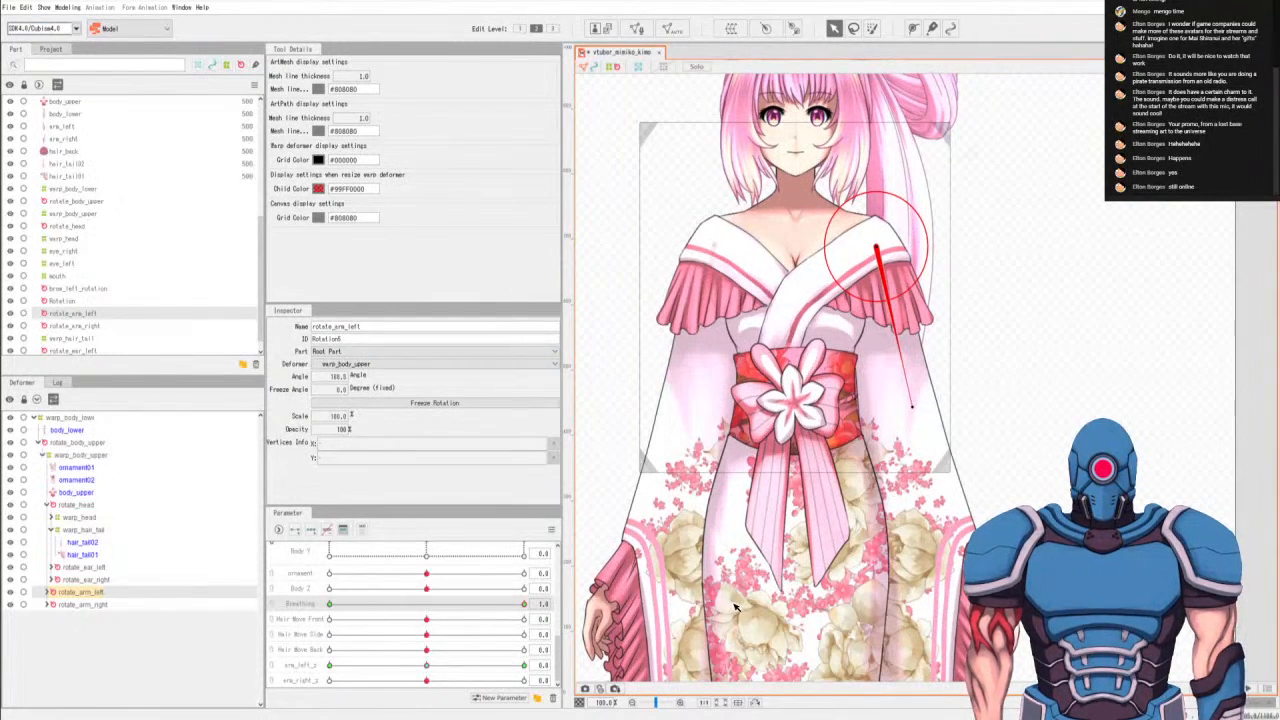
double_click(338, 376)
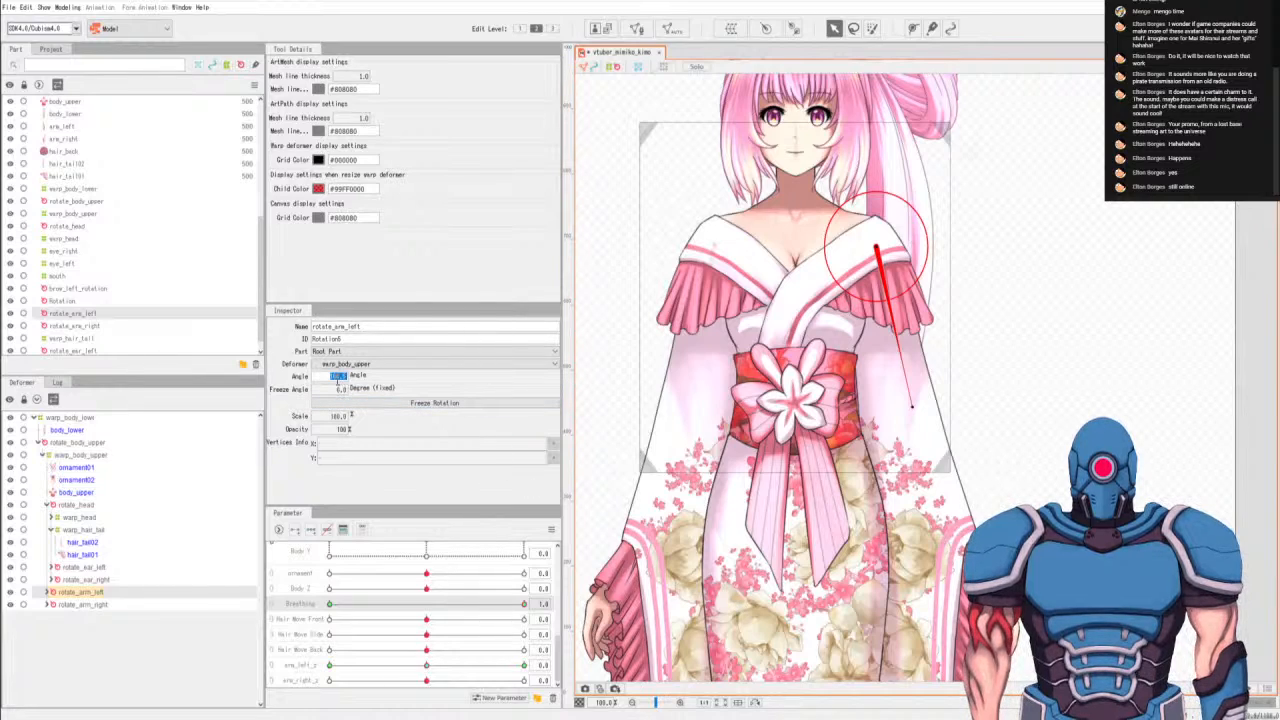
text(167)
key(Return)
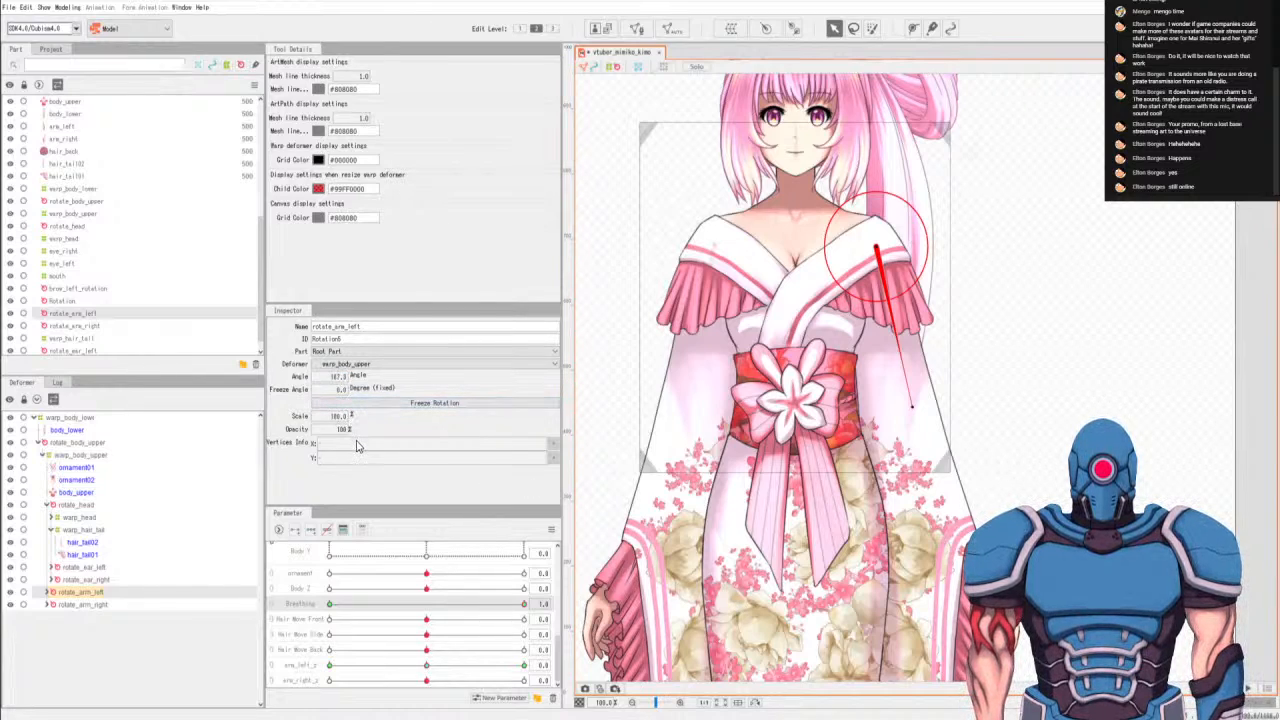
Set rotate_arm_right's angle to -167.4 degrees at Breathing 1.0, and scrub Breathing back to 0.0 to test the motion.
click(98, 606)
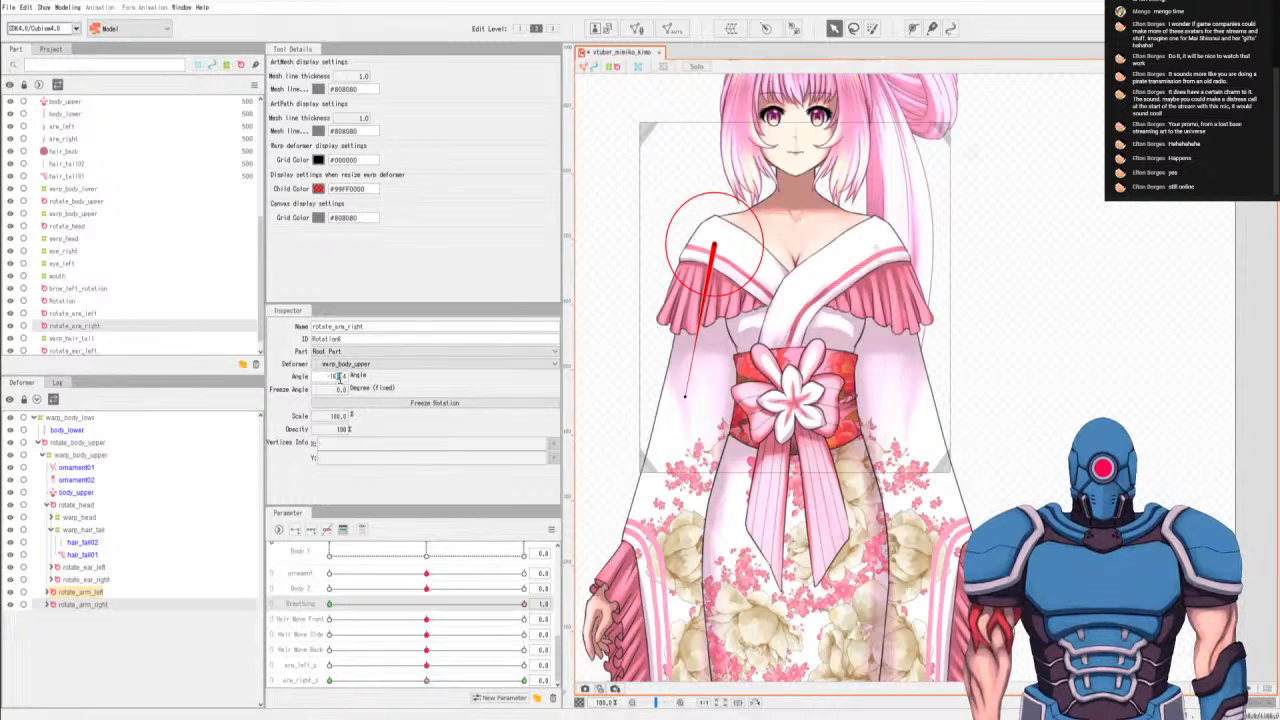
text(7)
key(Return)
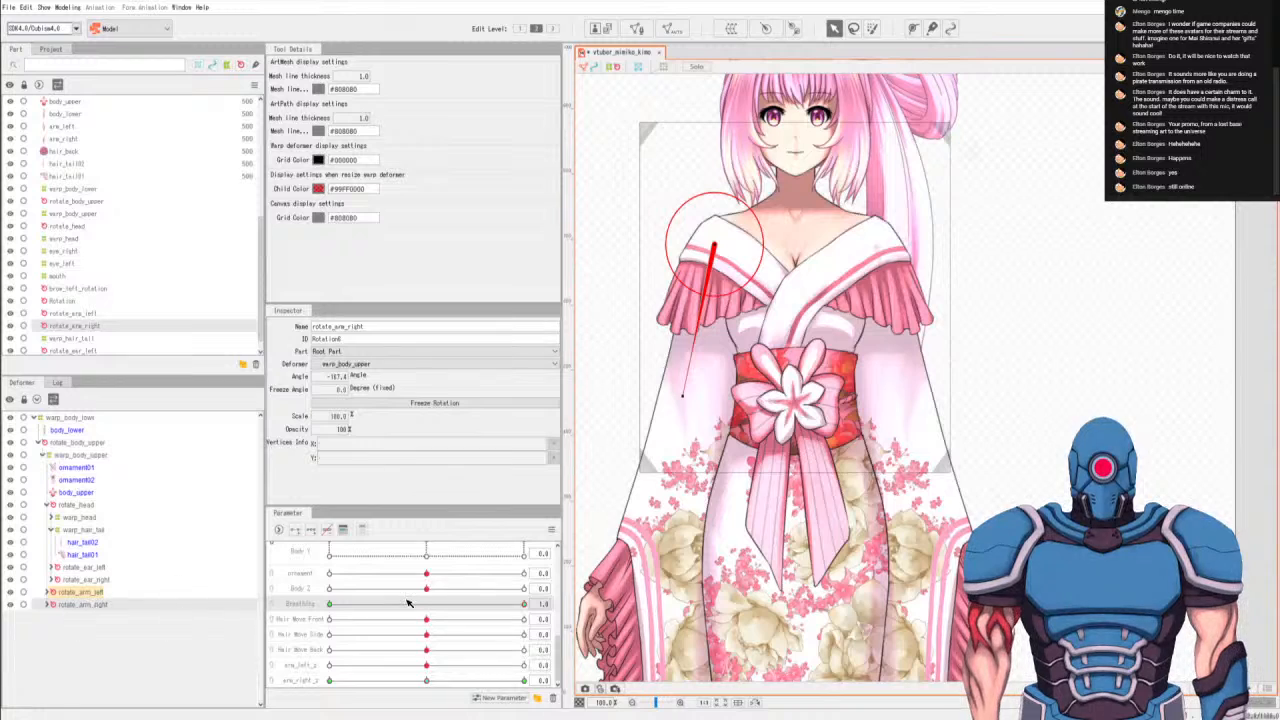
drag(412, 606, 67, 617)
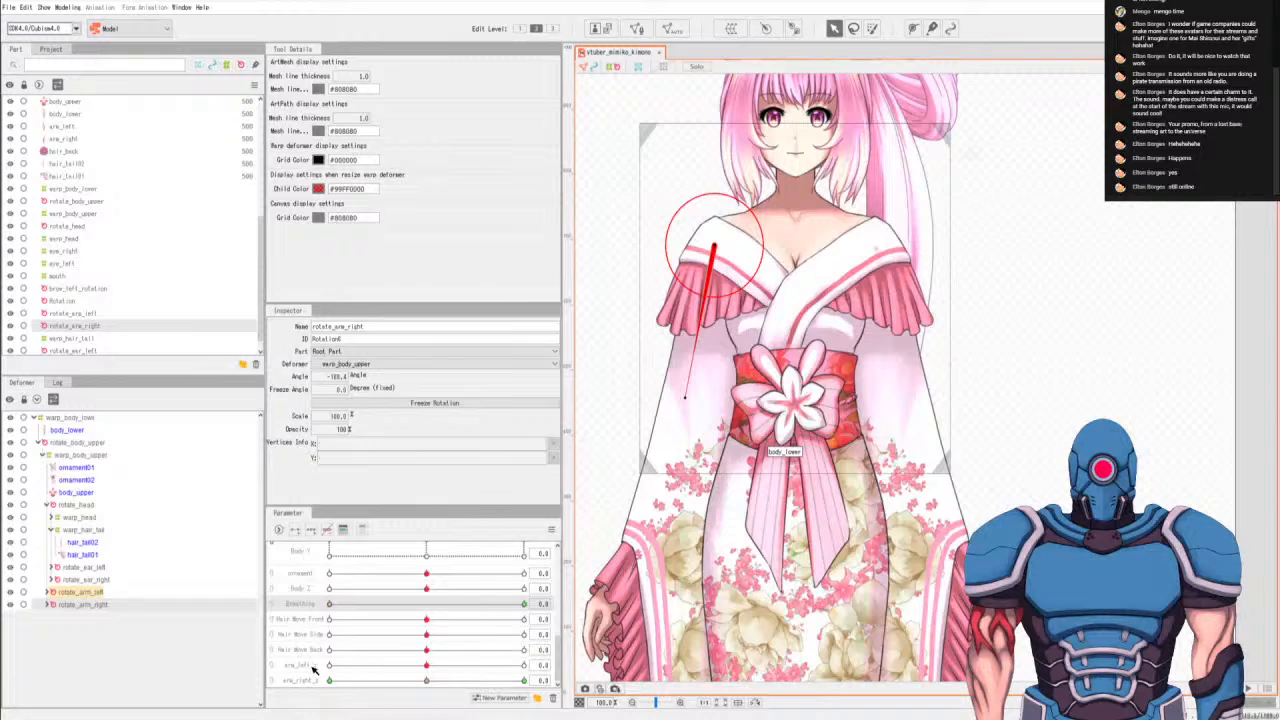
Create an arm_left_warp parameter below arm_left_z and add three keys on it for arm_left.
click(318, 665)
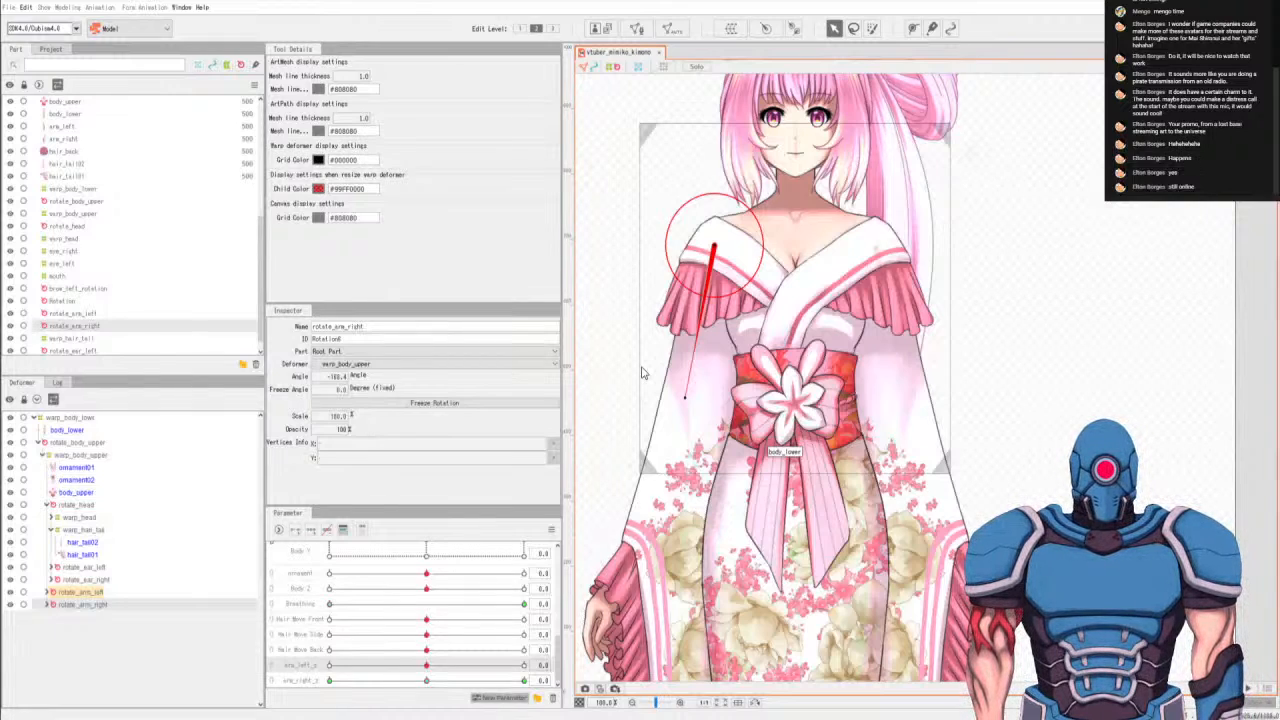
scroll(443, 663, down, 1)
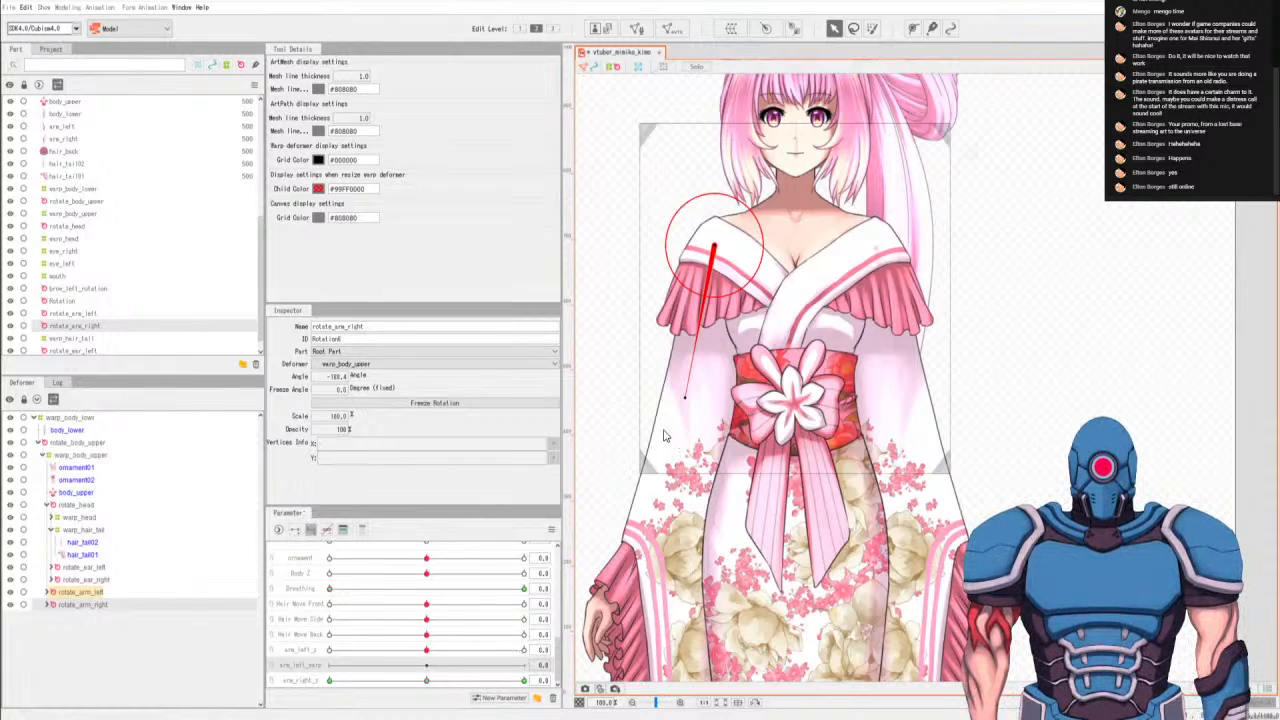
click(128, 595)
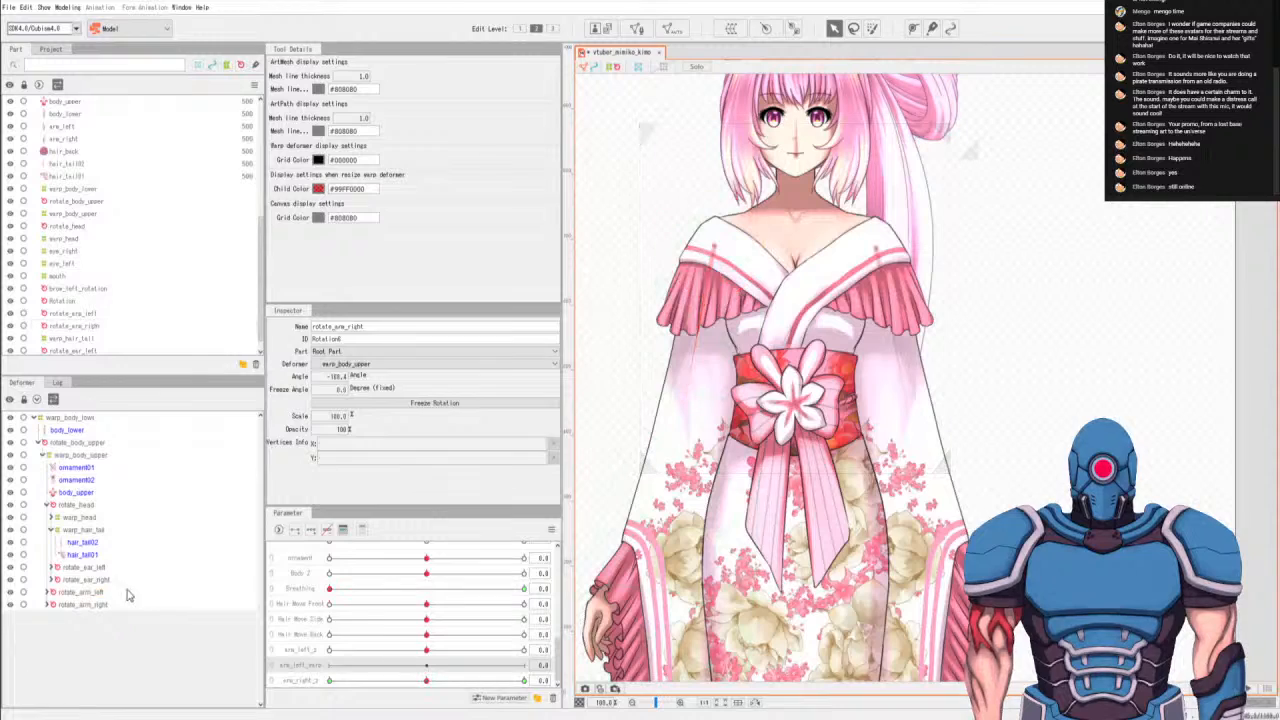
click(47, 593)
click(72, 605)
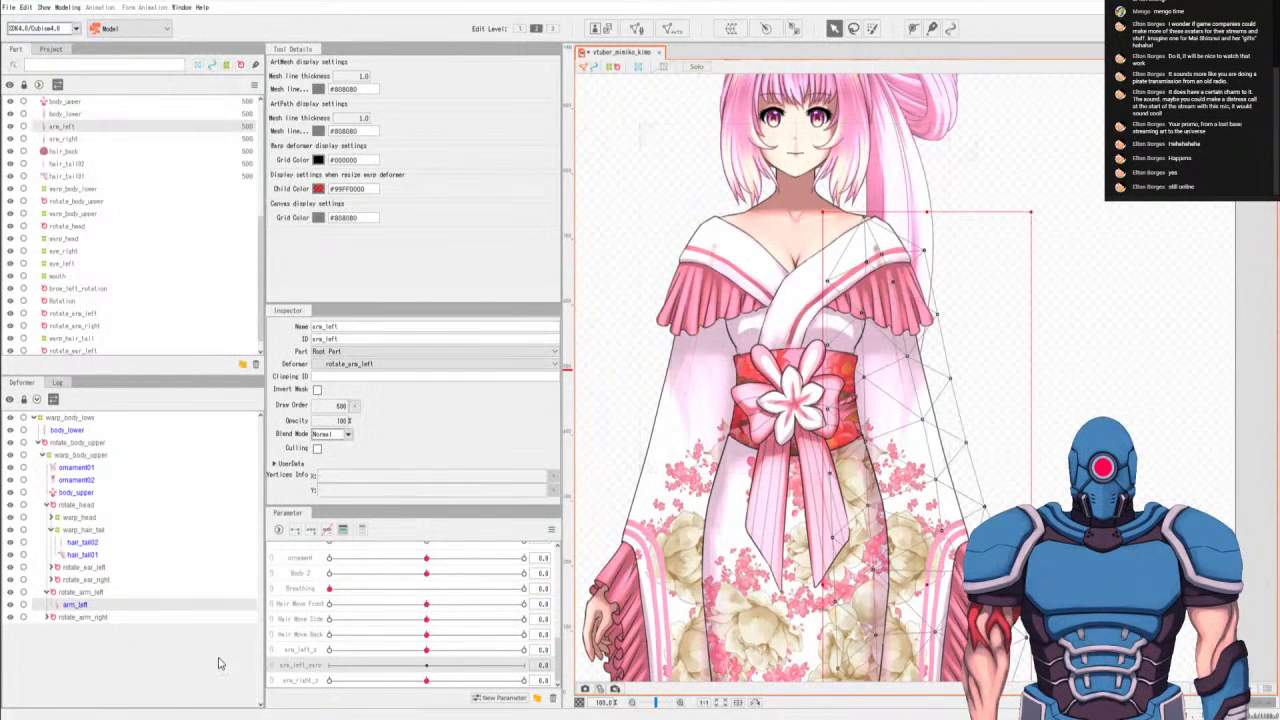
click(310, 531)
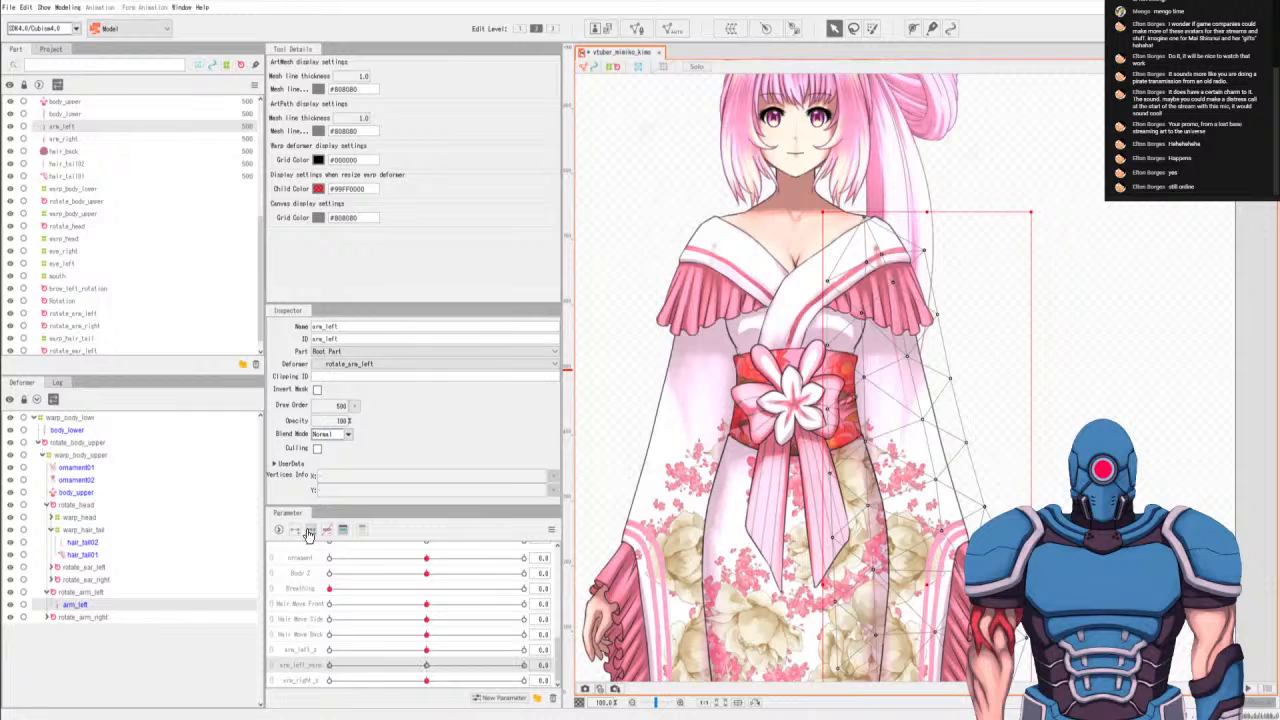
Create an arm_right_warp parameter and add three keys on it for arm_right.
click(48, 617)
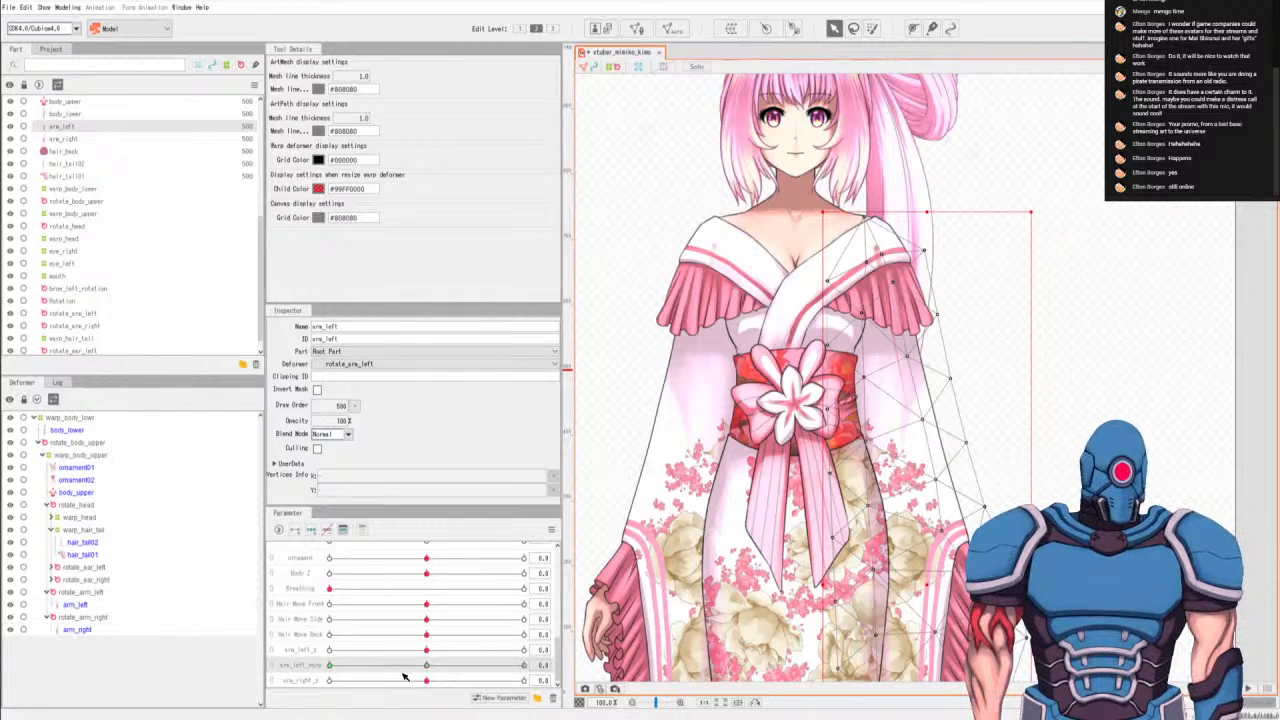
click(489, 699)
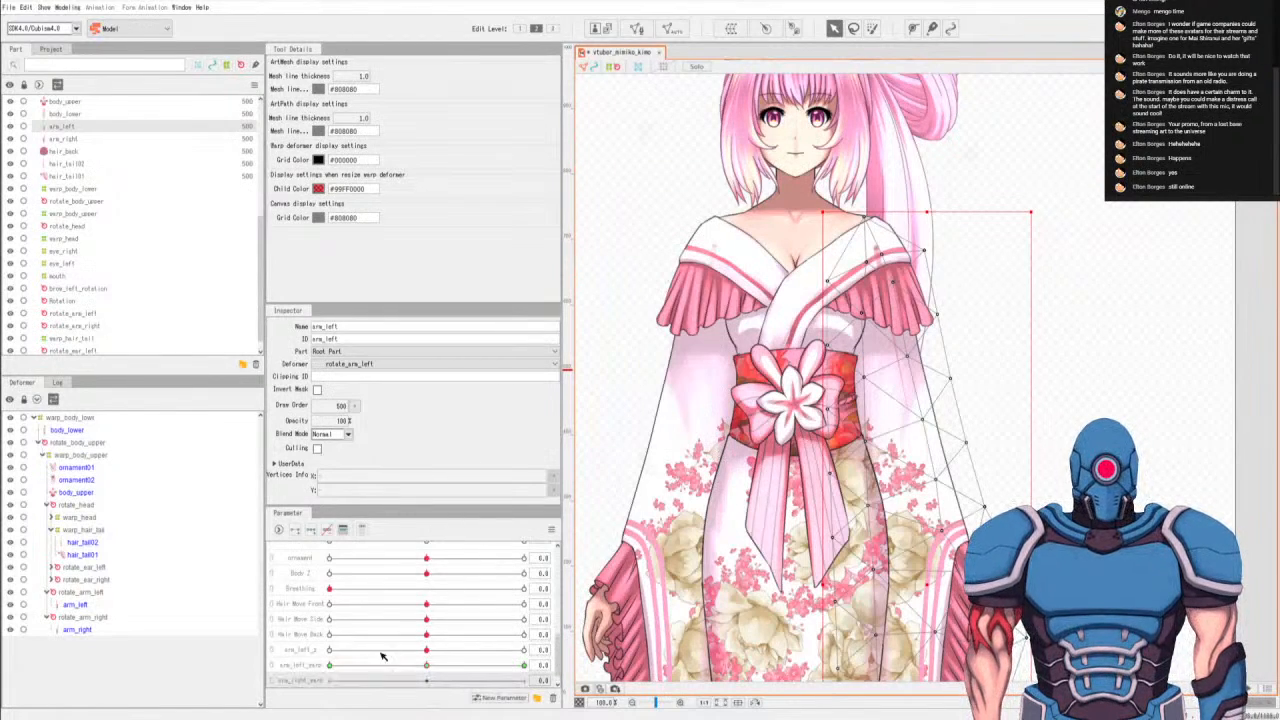
click(77, 631)
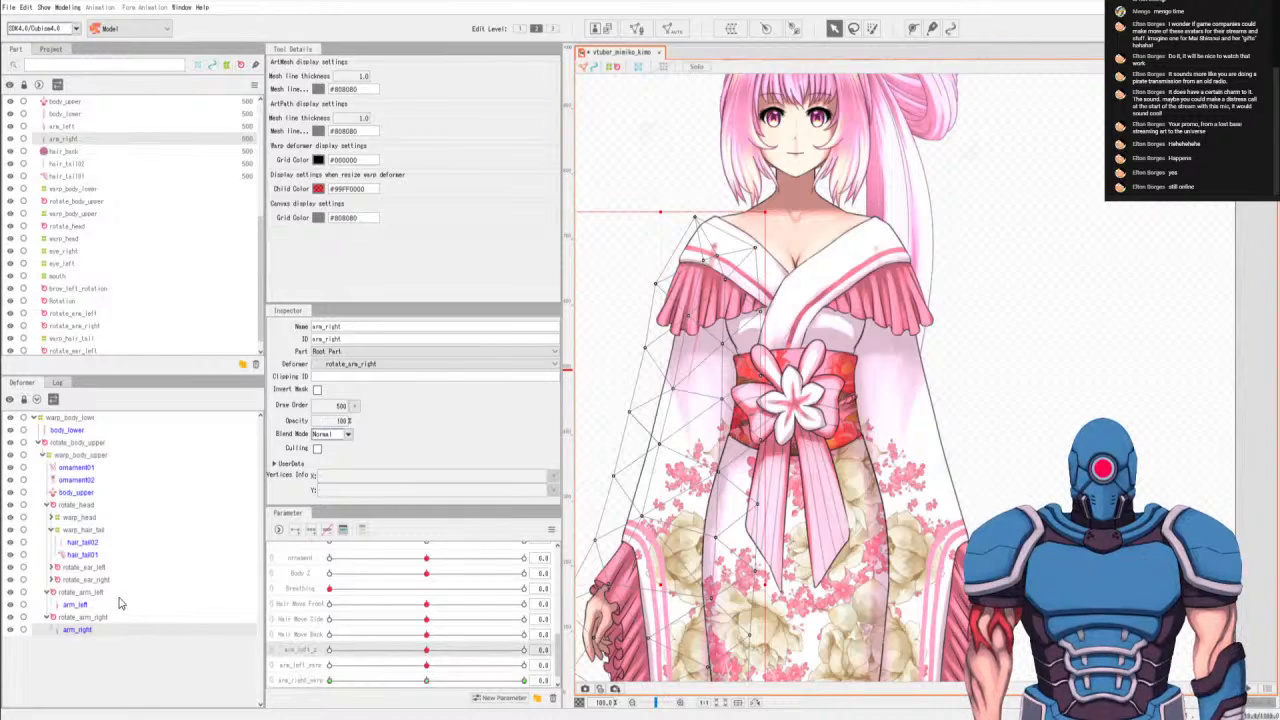
Draw a vertical deform path down the hanging sleeve of arm_left, from beside the hand to the sleeve's lower tip.
click(84, 606)
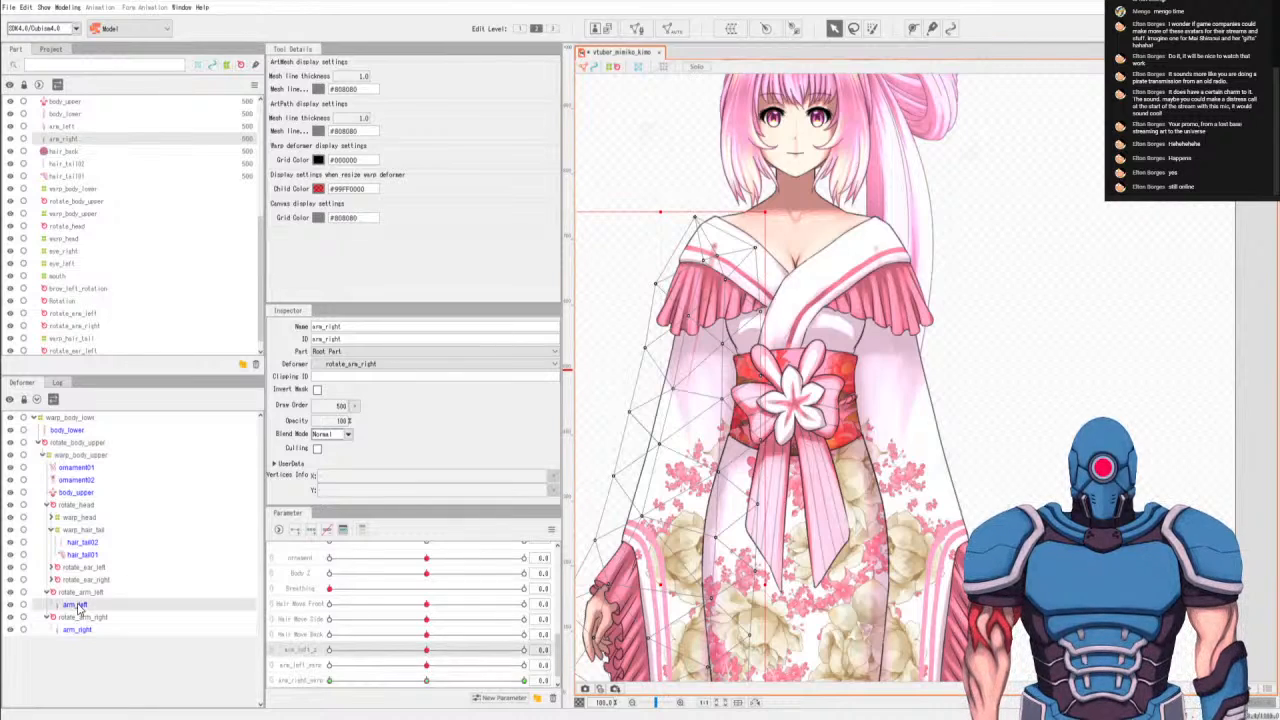
click(300, 667)
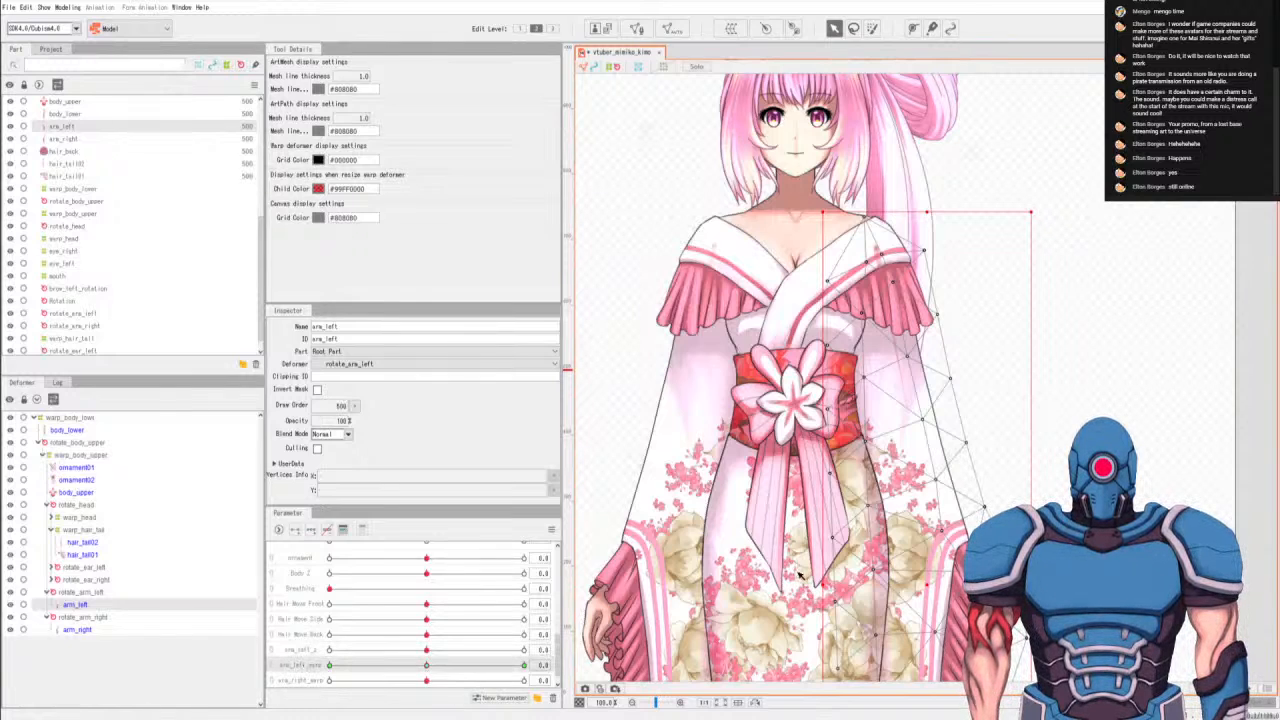
drag(890, 512, 795, 238)
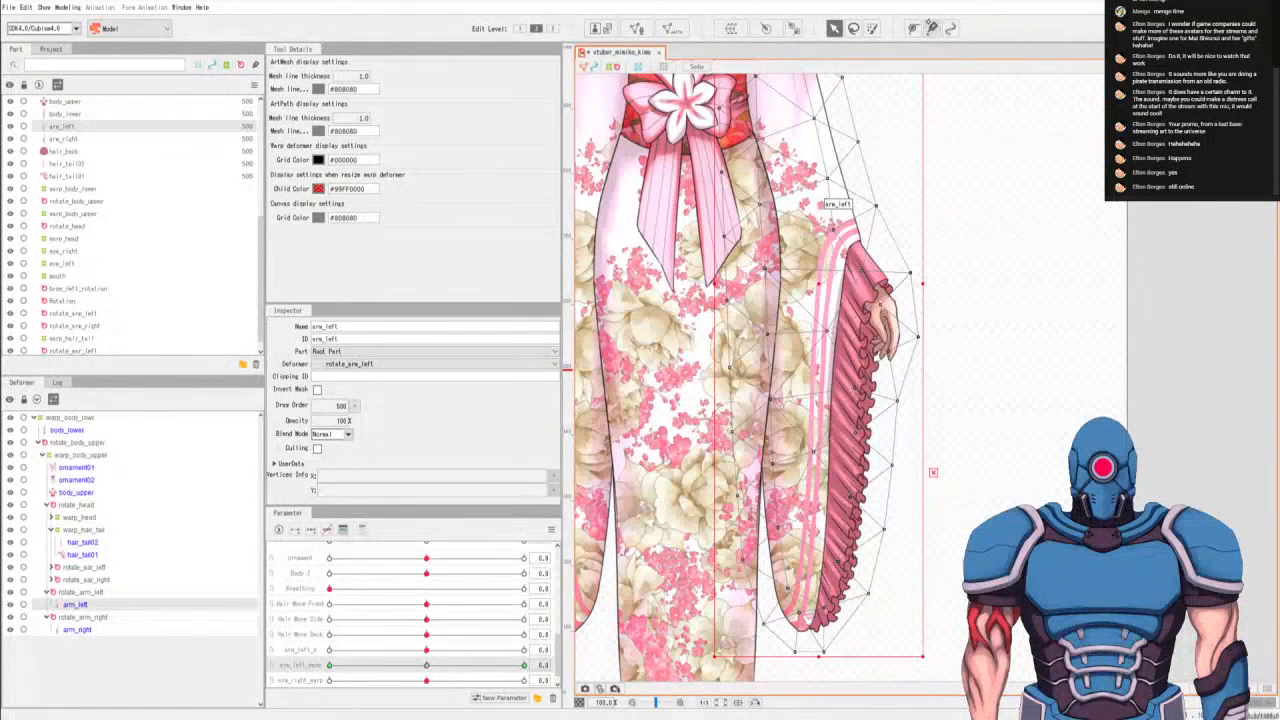
click(912, 28)
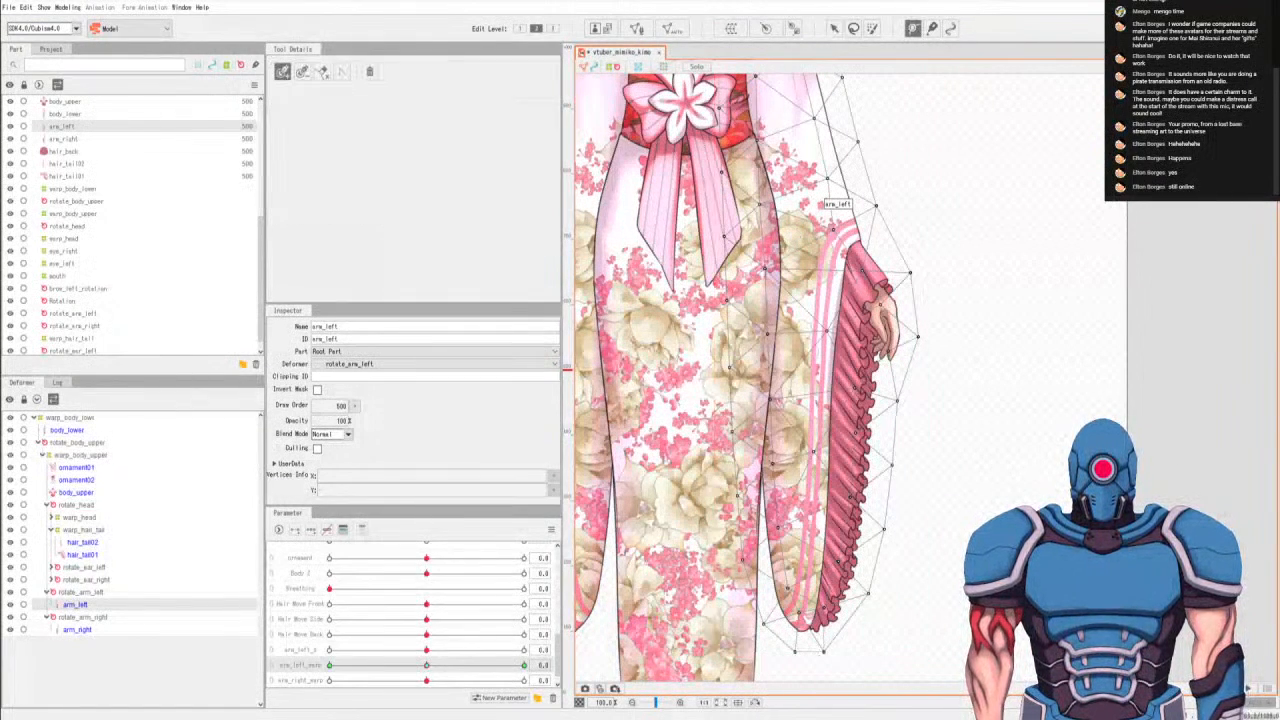
click(803, 341)
click(798, 397)
click(800, 443)
click(797, 554)
click(798, 622)
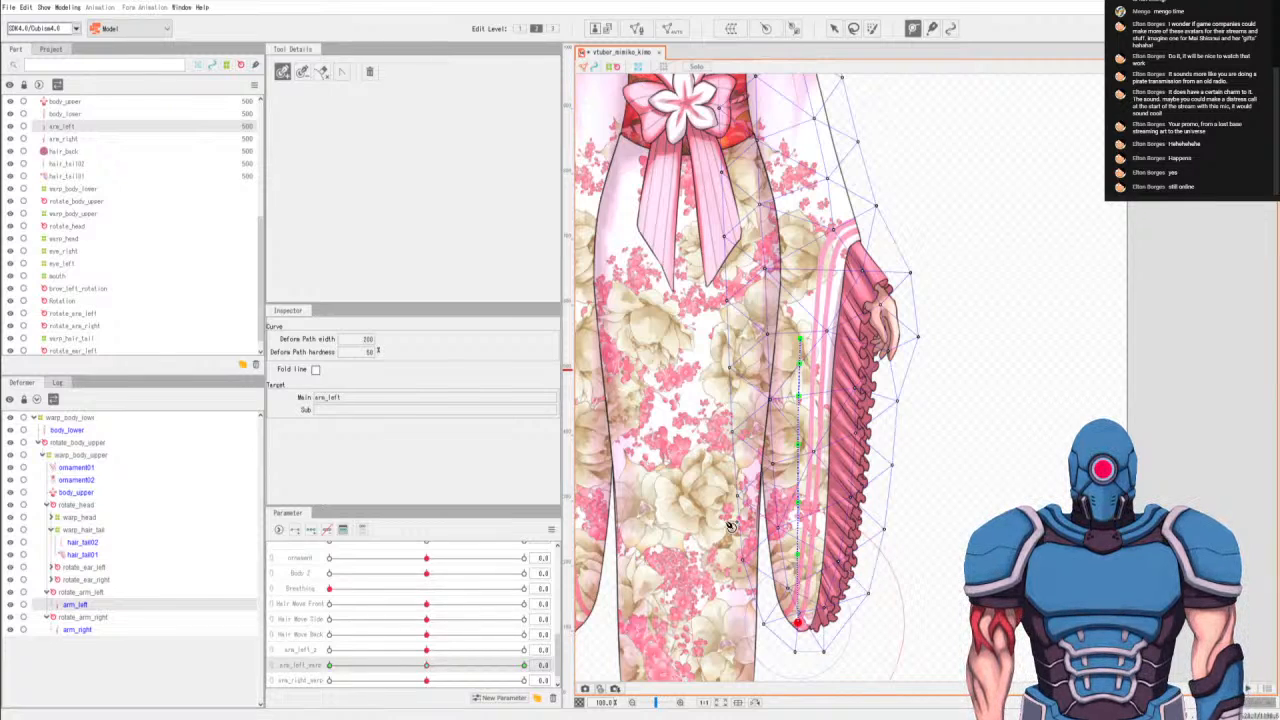
Draw a six-point vertical deform path down arm_right's hanging sleeve, matching the height of the path on arm_left.
click(80, 630)
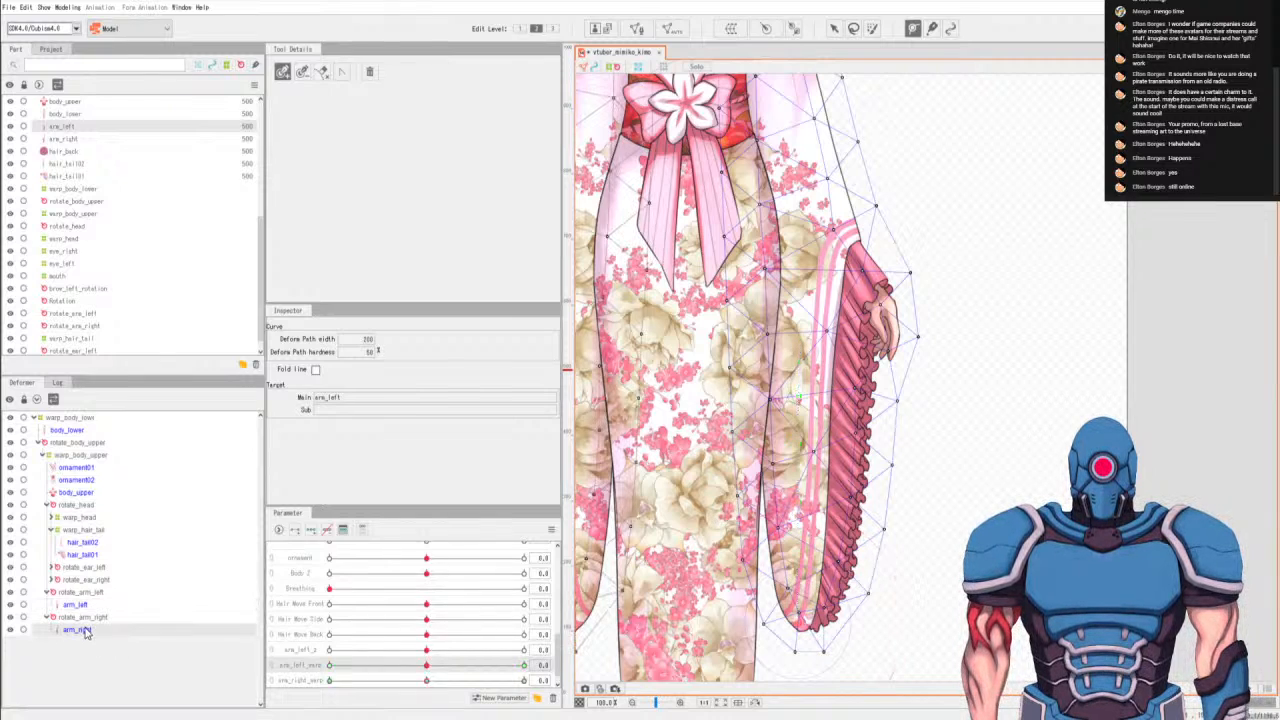
click(308, 680)
drag(752, 449, 892, 443)
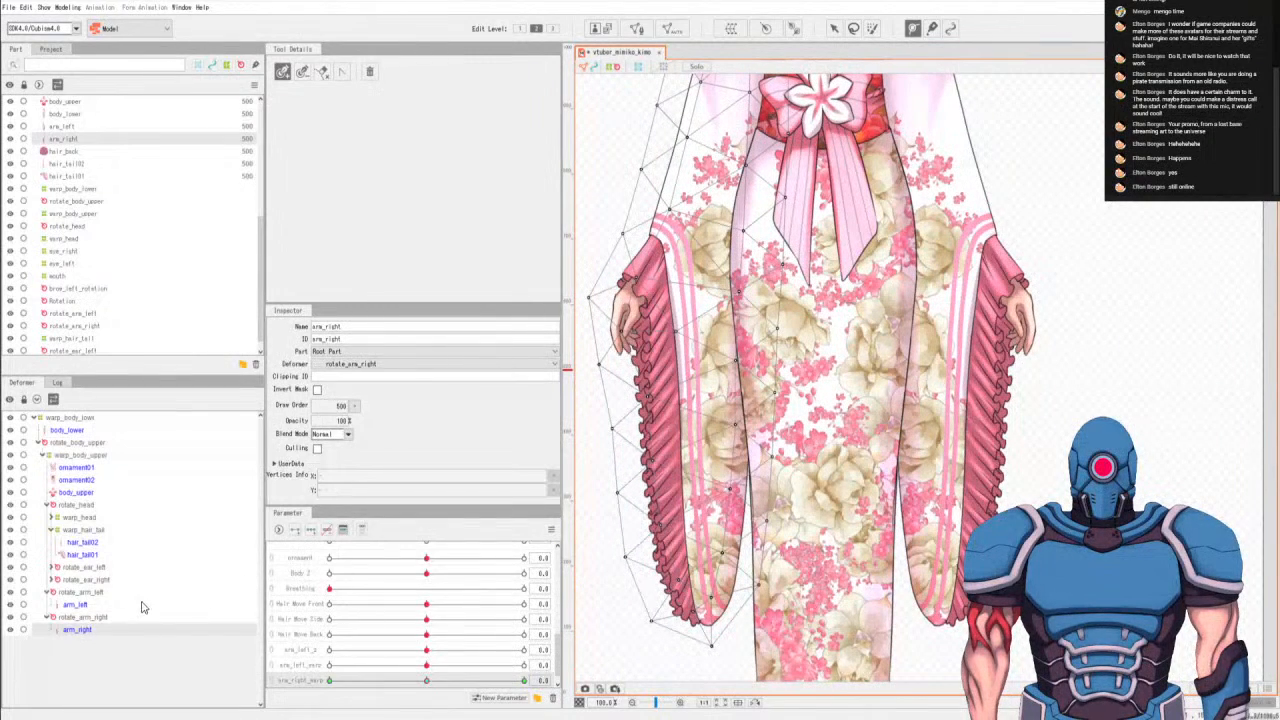
click(95, 606)
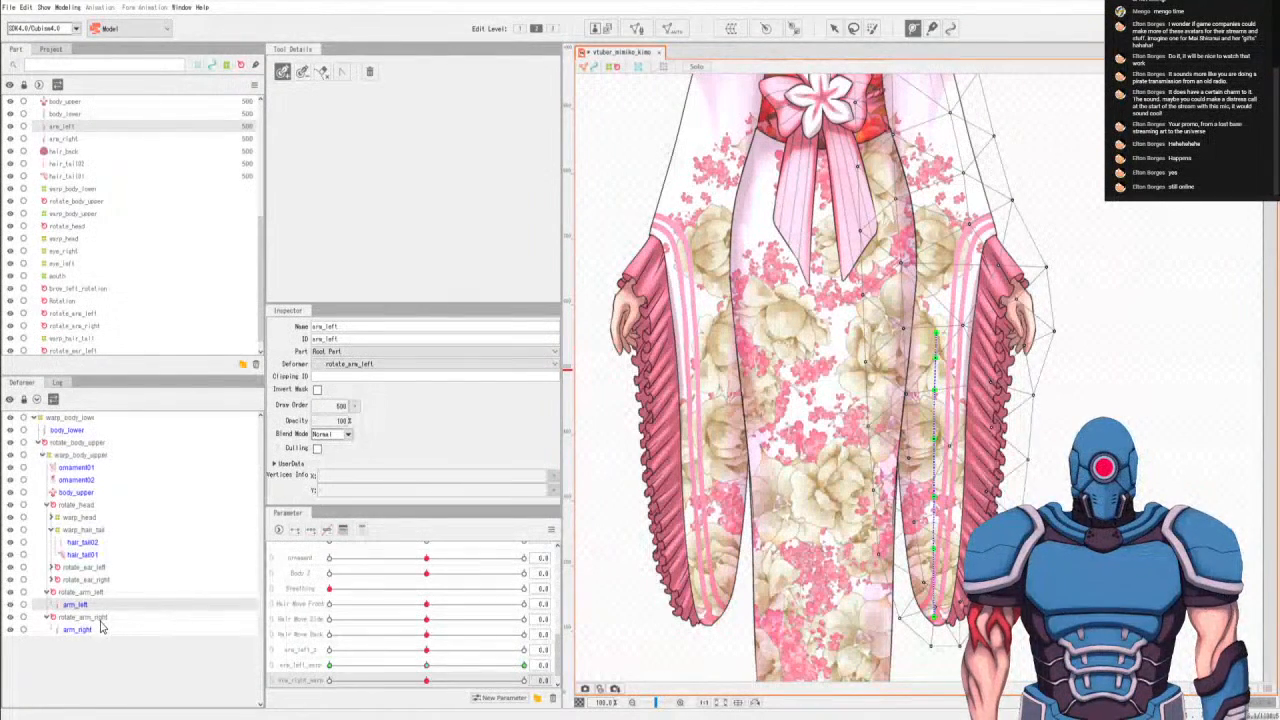
click(78, 629)
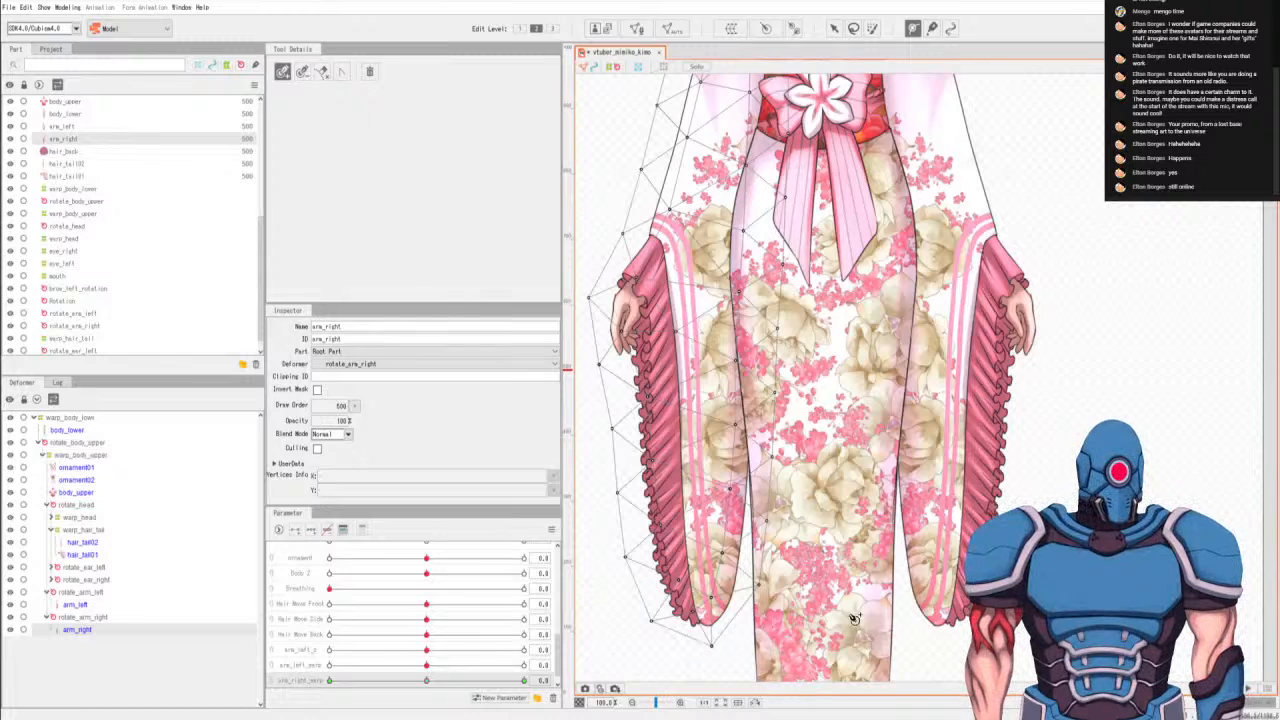
click(96, 605)
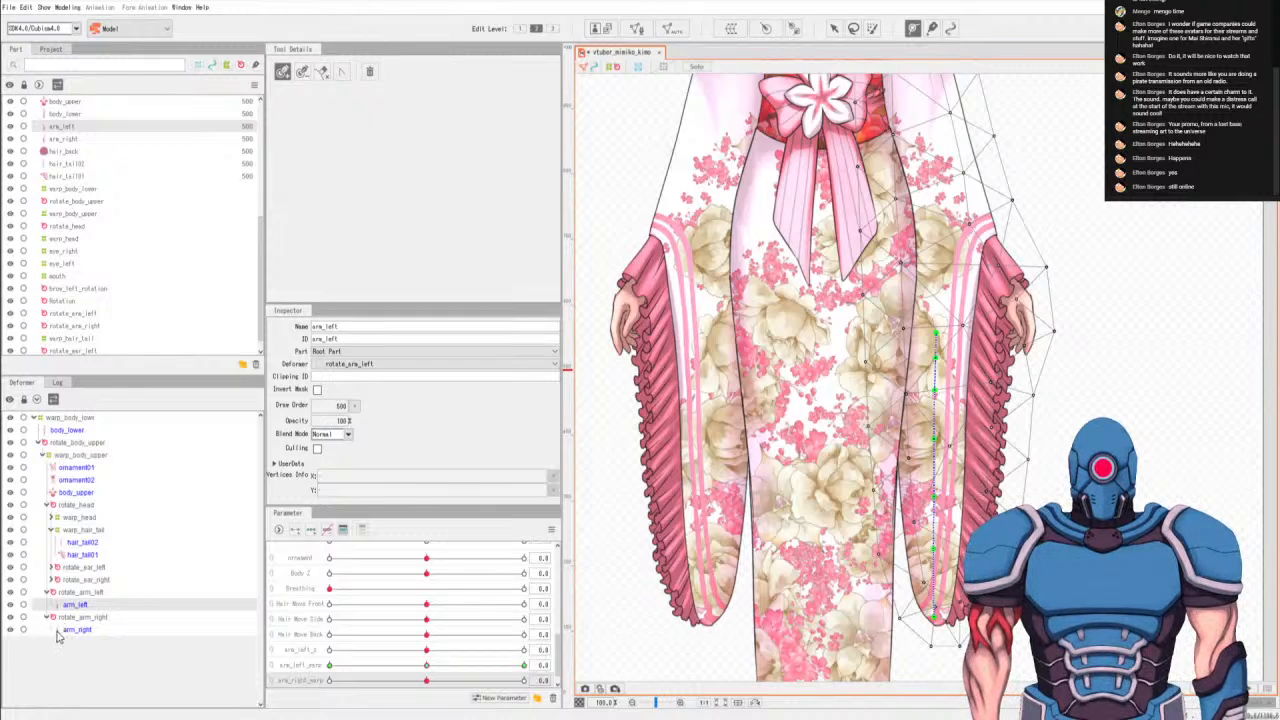
click(63, 631)
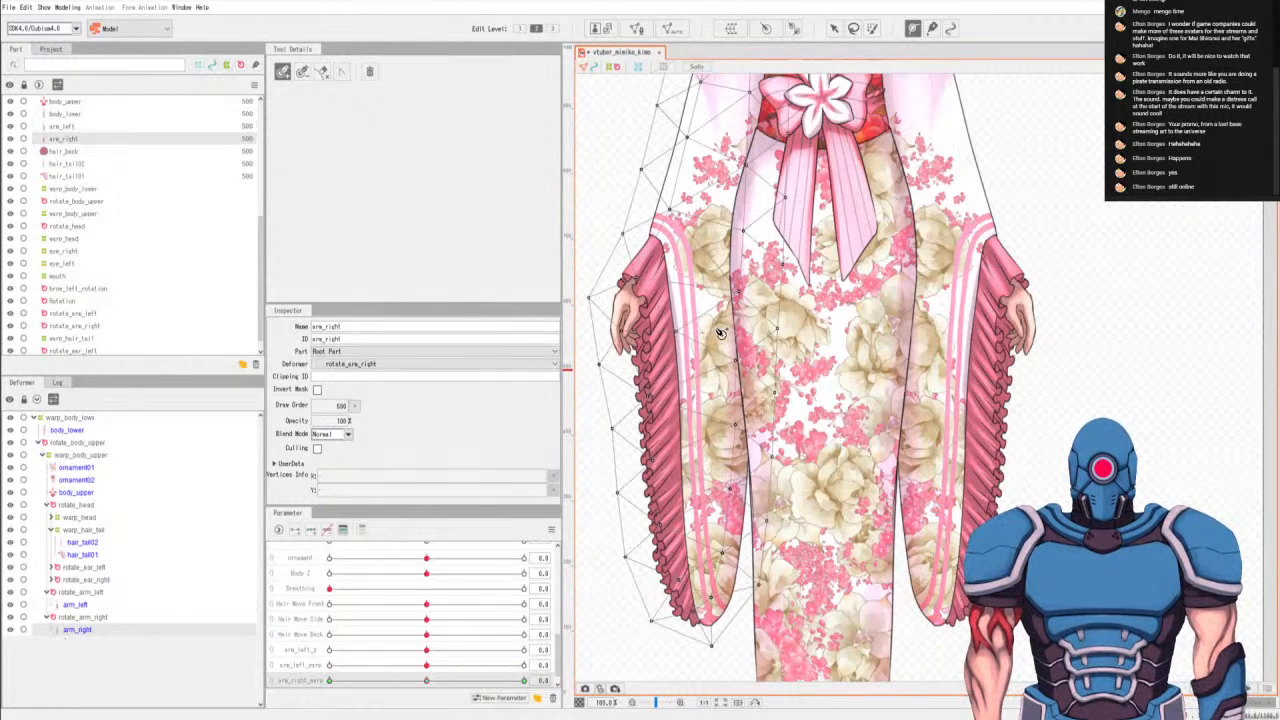
click(717, 329)
click(715, 382)
click(715, 433)
click(712, 488)
click(710, 545)
click(707, 605)
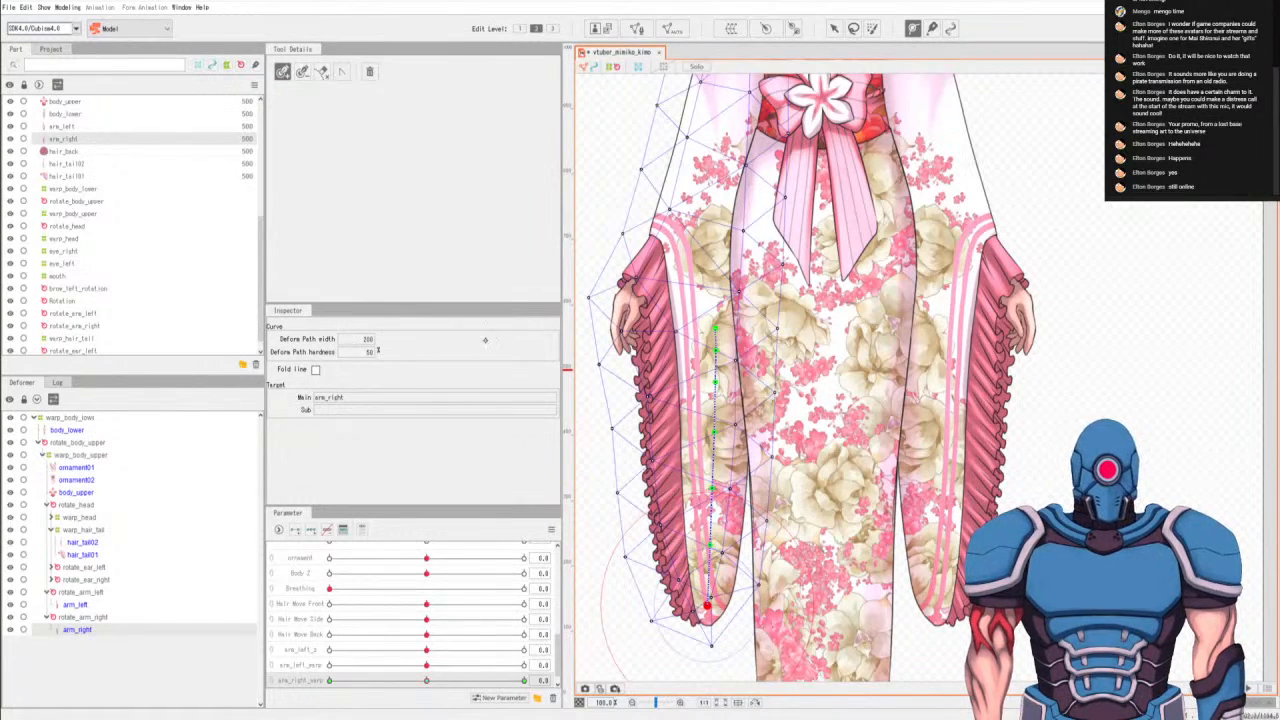
At arm_right_warp's minimum key, bend the lower points of arm_right's deform path outward so the sleeve tip swings away from the body.
click(834, 28)
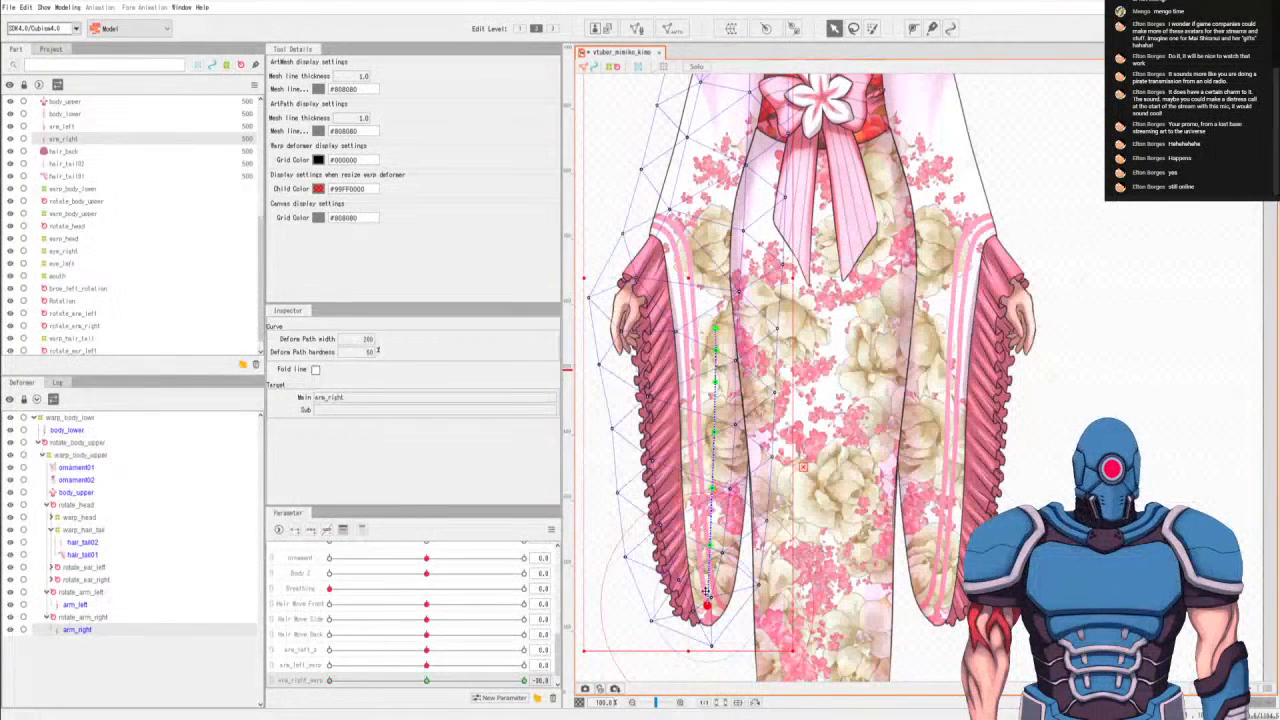
drag(707, 606, 703, 488)
drag(695, 543, 685, 540)
drag(677, 599, 662, 591)
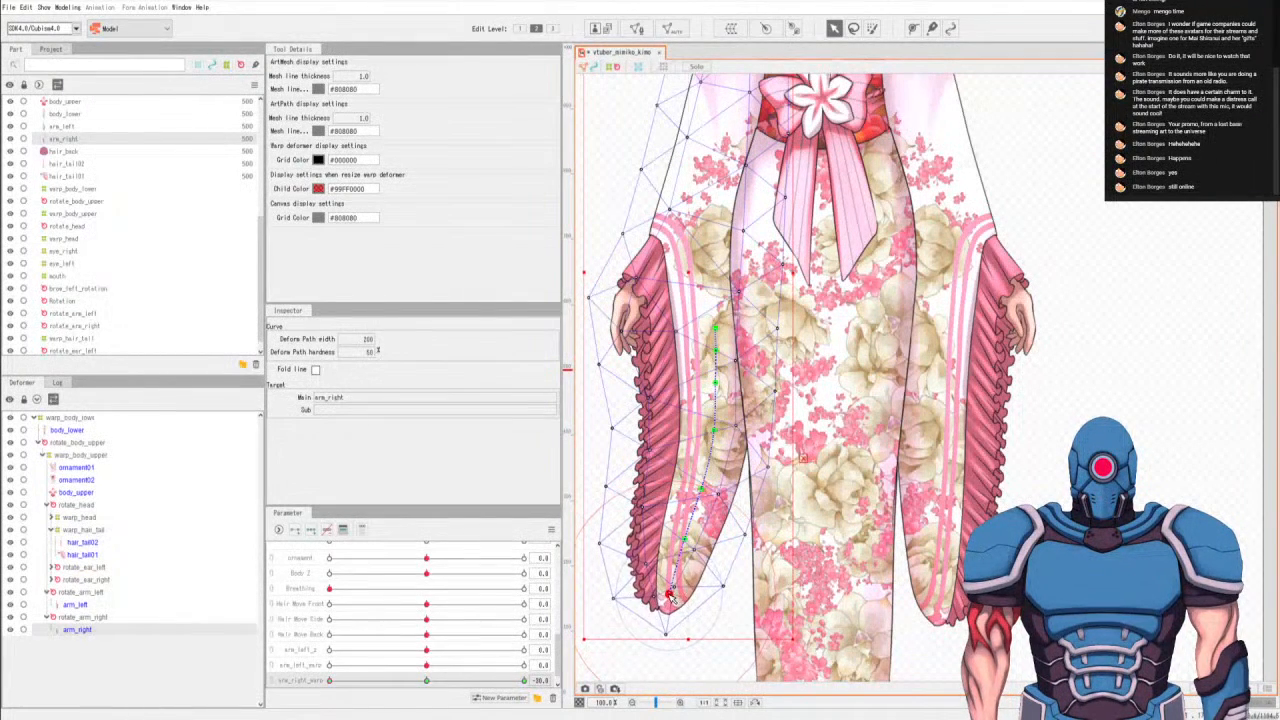
drag(663, 593, 686, 542)
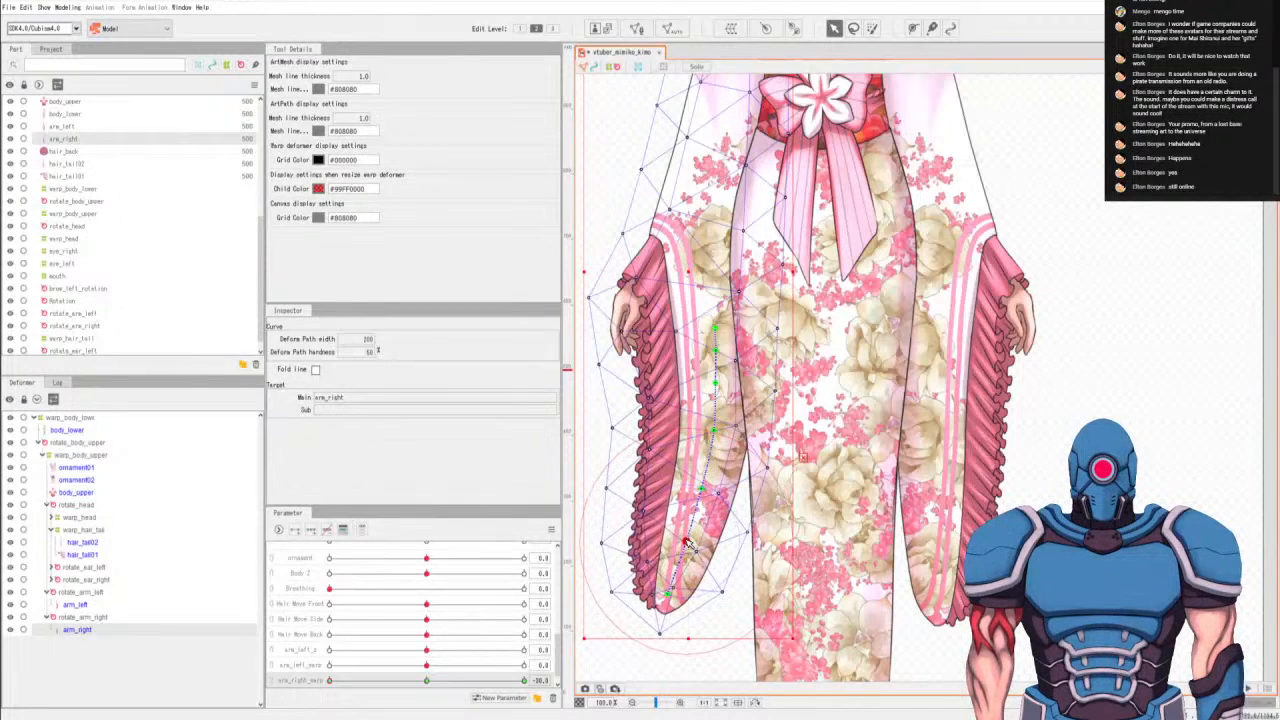
click(701, 491)
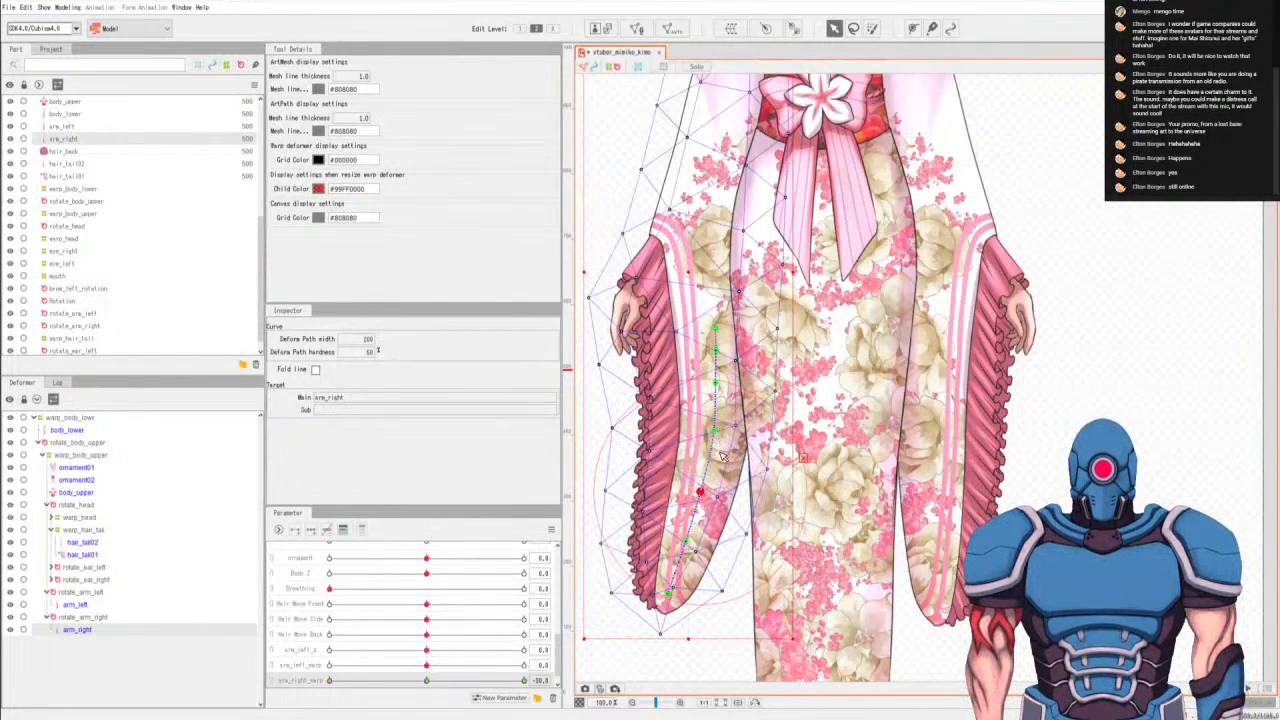
At arm_right_warp's maximum key, curve the lower points of arm_right's deform path inward so the sleeve tip swings toward the body.
drag(351, 683, 517, 680)
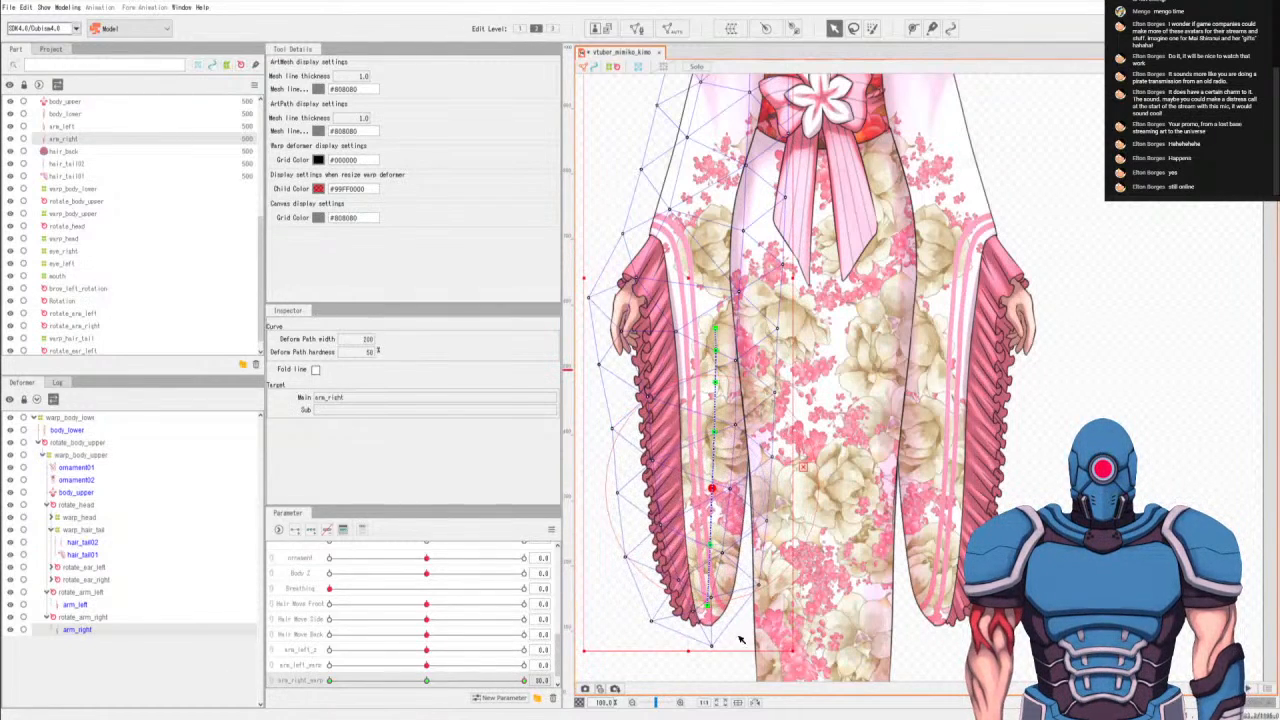
drag(713, 607, 737, 597)
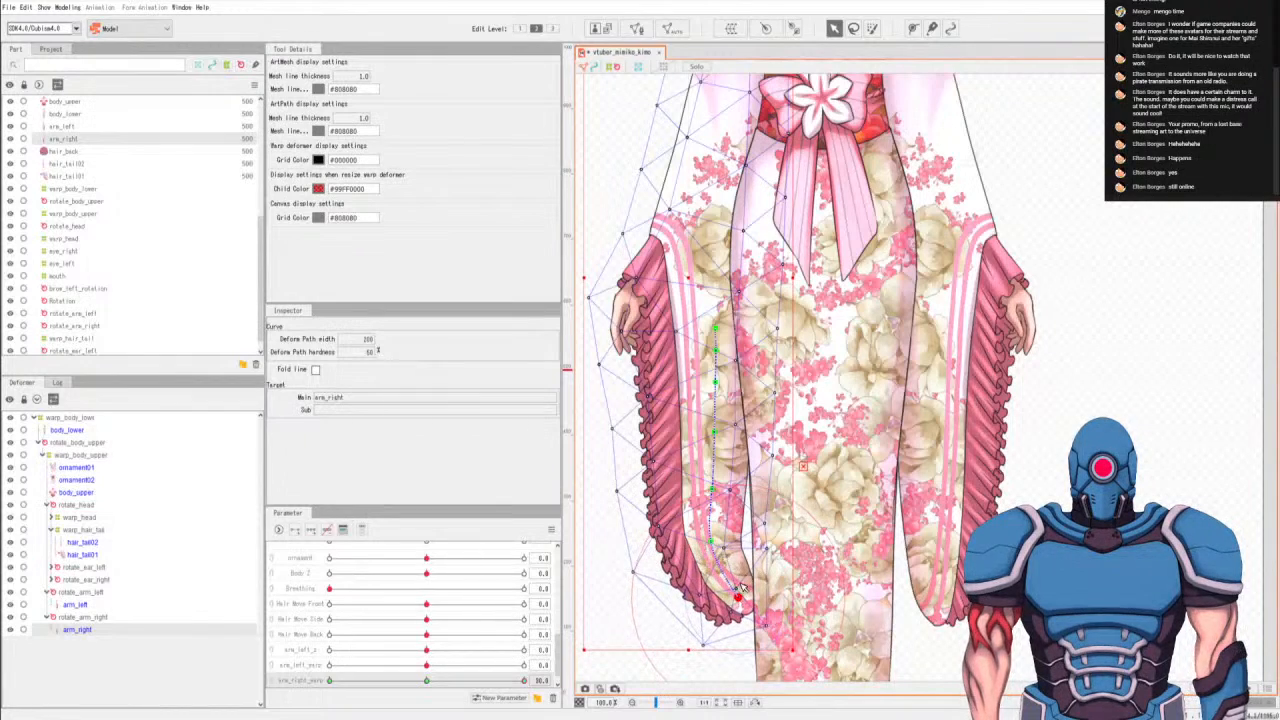
drag(714, 544, 725, 540)
drag(713, 488, 717, 488)
drag(739, 588, 744, 595)
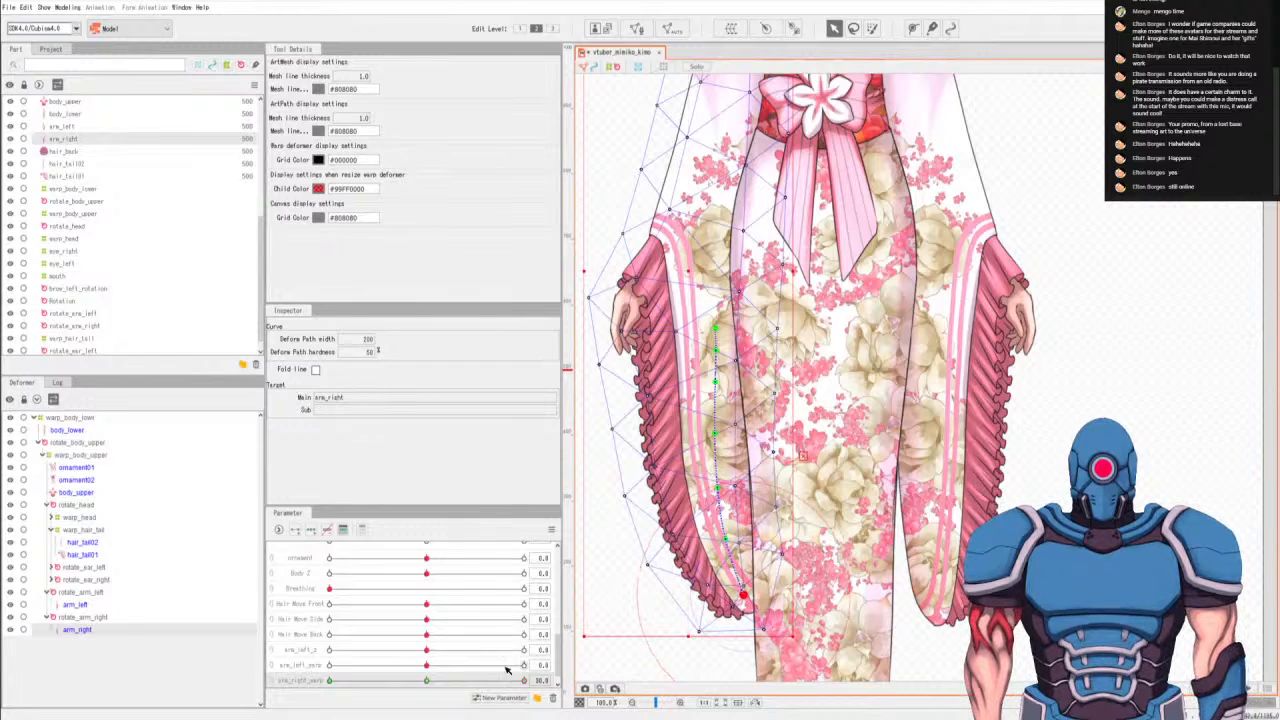
Scrub arm_right_warp between its extremes to test the sleeve swing, and return it to 0.0.
drag(503, 682, 282, 686)
drag(457, 692, 213, 671)
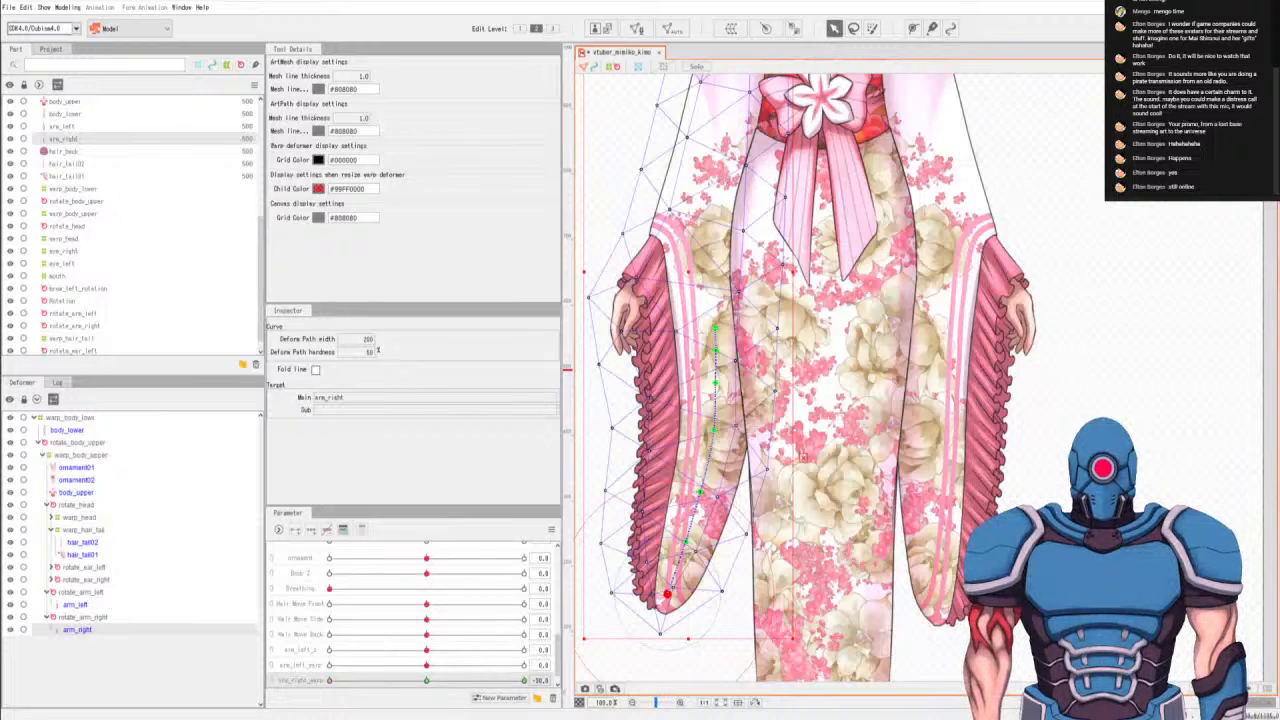
drag(432, 685, 430, 686)
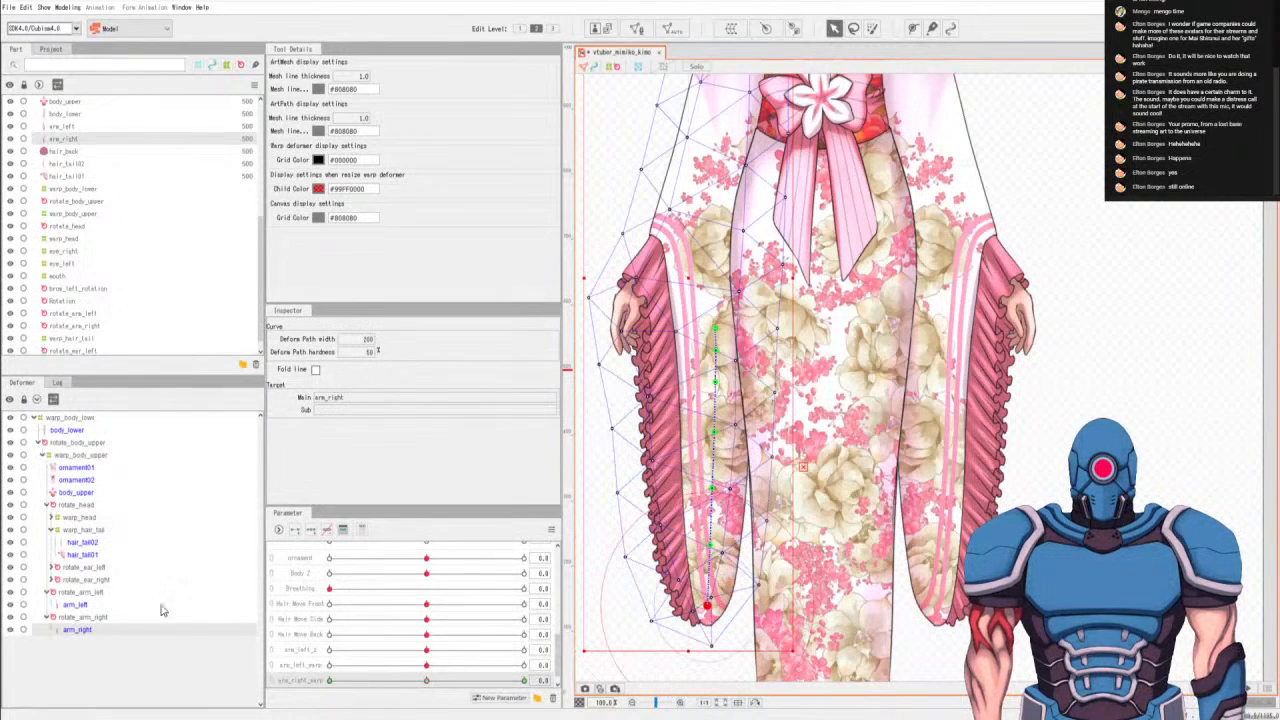
At arm_left_warp's minimum key, curve the lower points of arm_left's deform path inward so the sleeve tip swings toward the body.
click(88, 605)
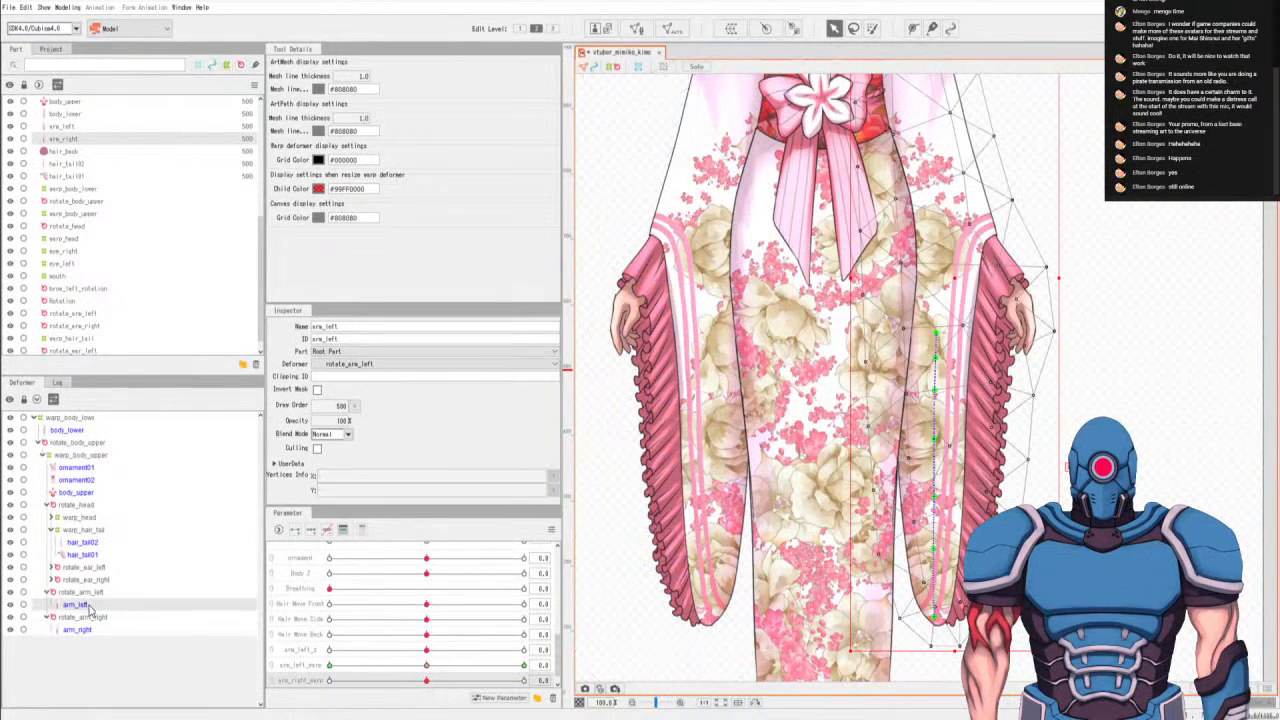
click(291, 666)
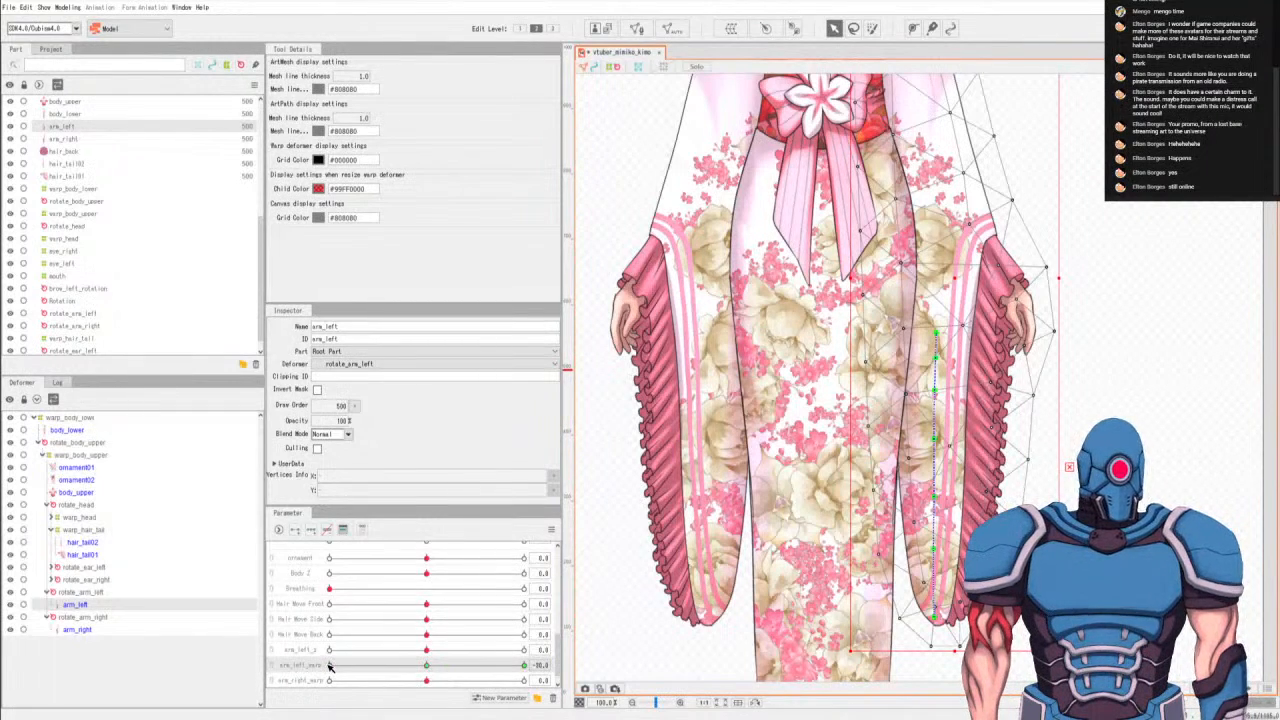
drag(934, 617, 889, 602)
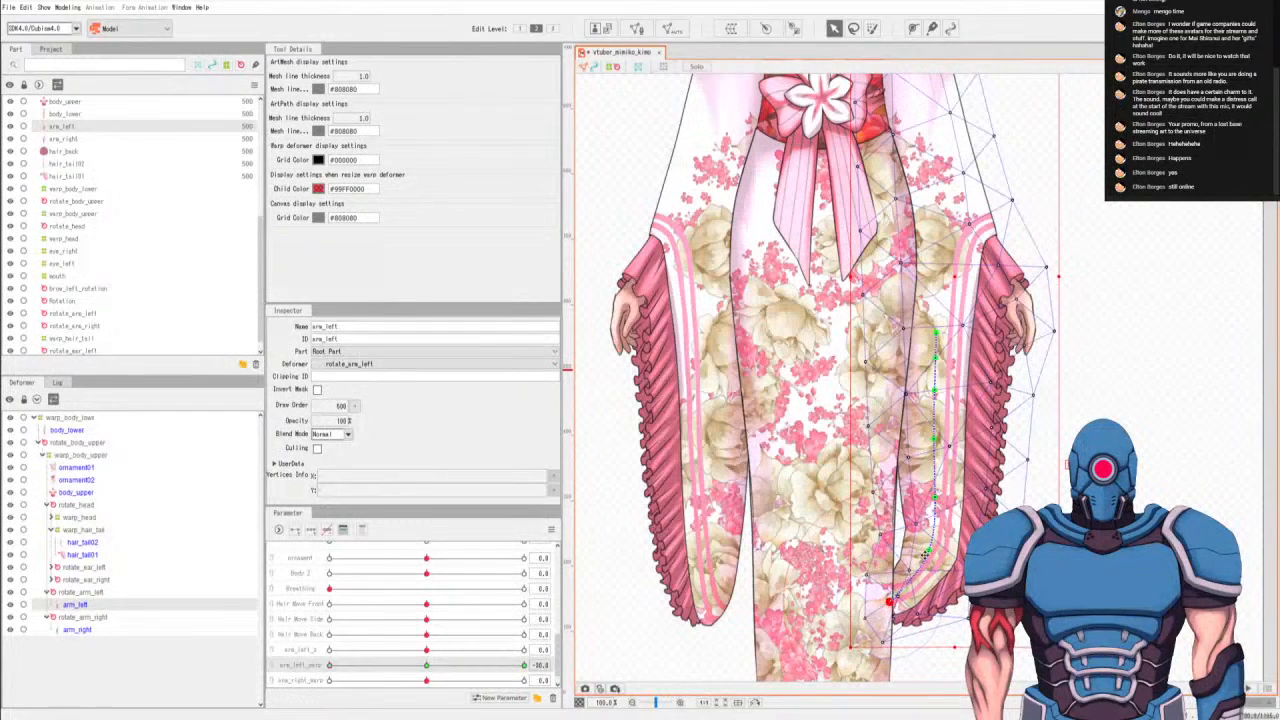
drag(934, 549, 912, 548)
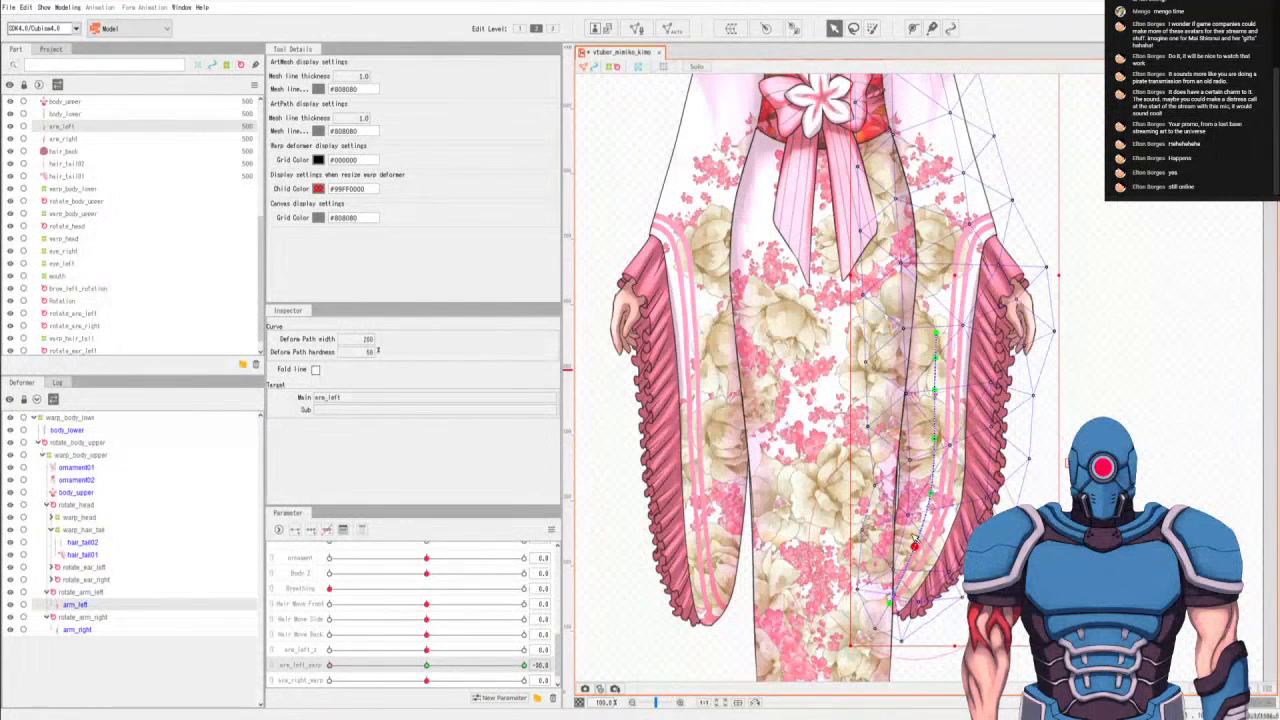
drag(930, 491, 921, 496)
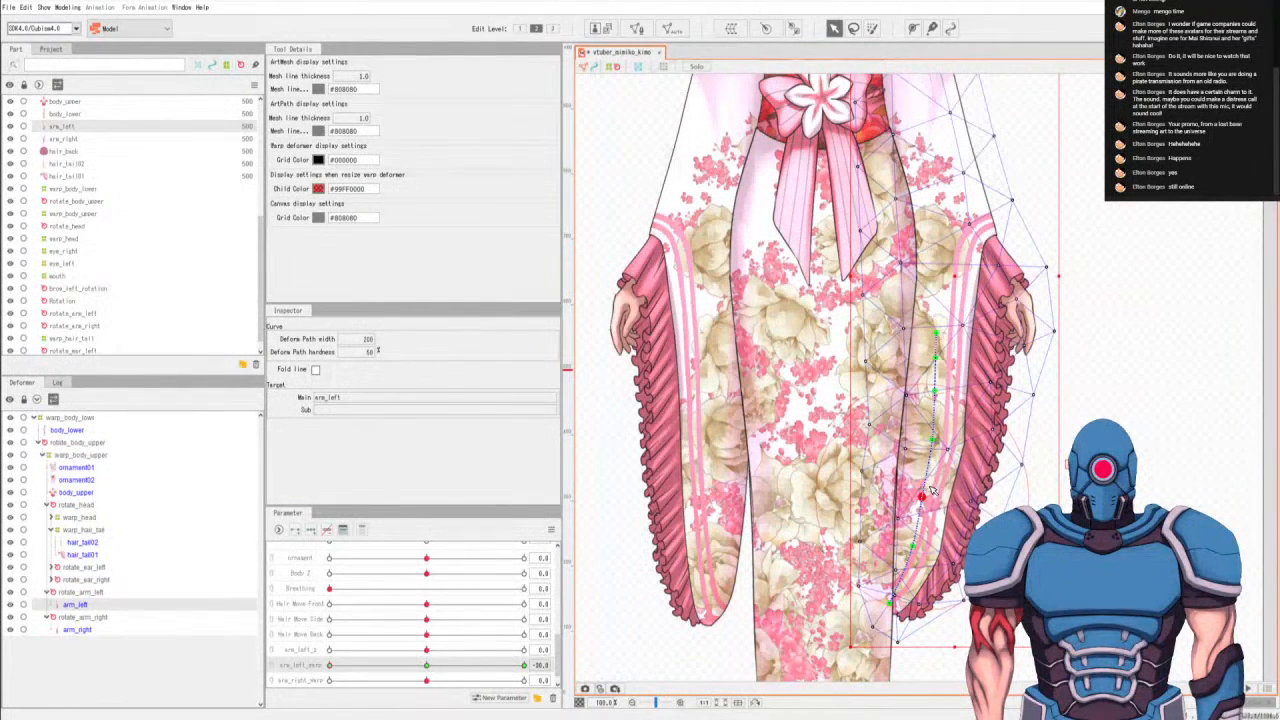
drag(912, 547, 911, 545)
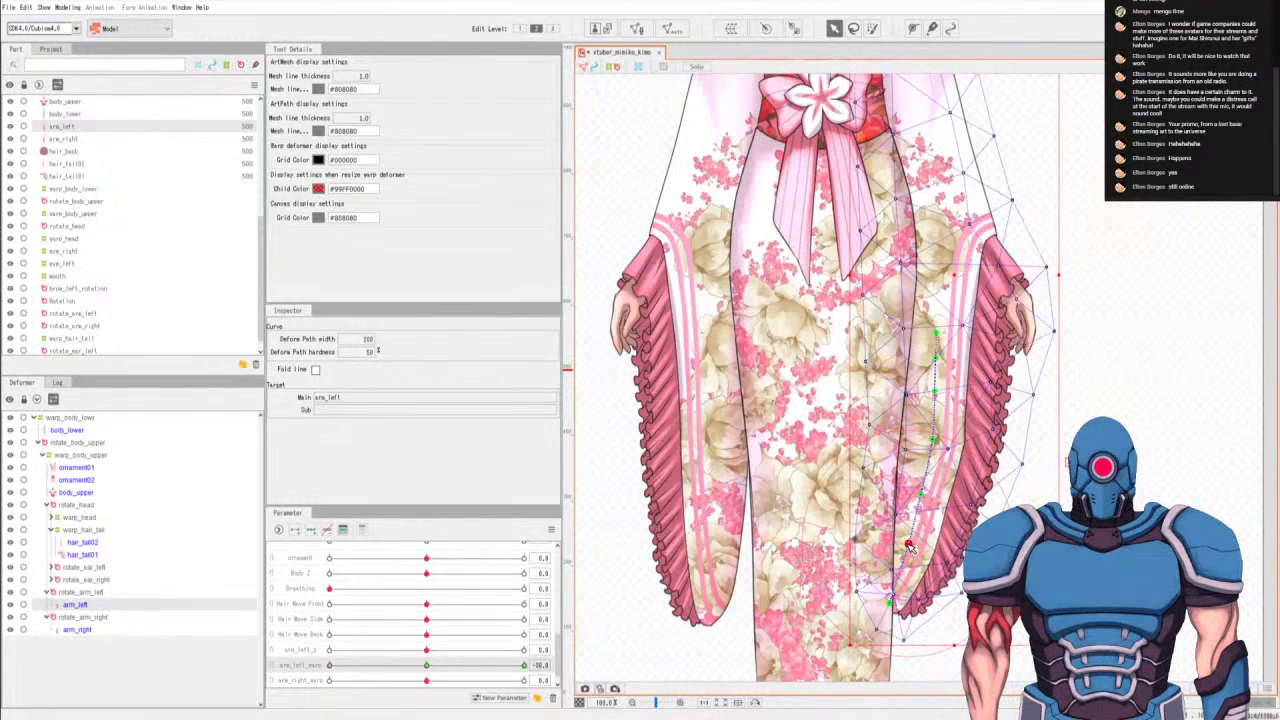
drag(922, 497, 926, 505)
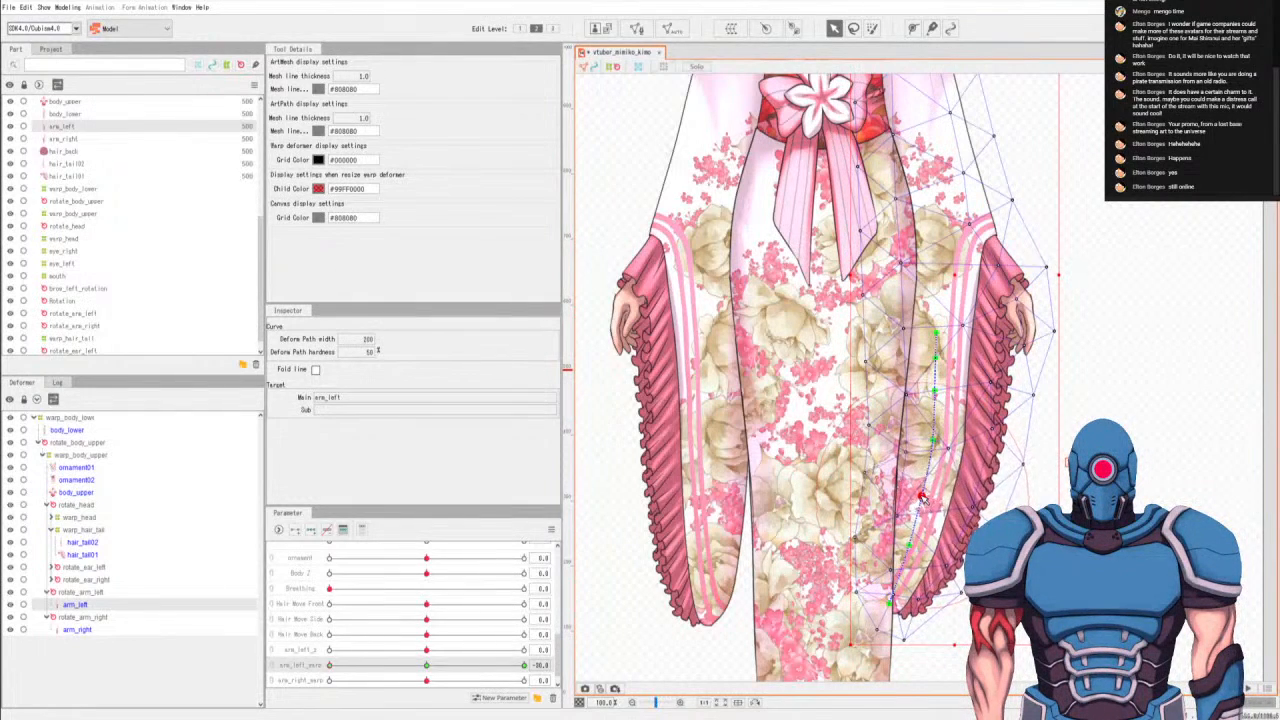
drag(378, 667, 228, 655)
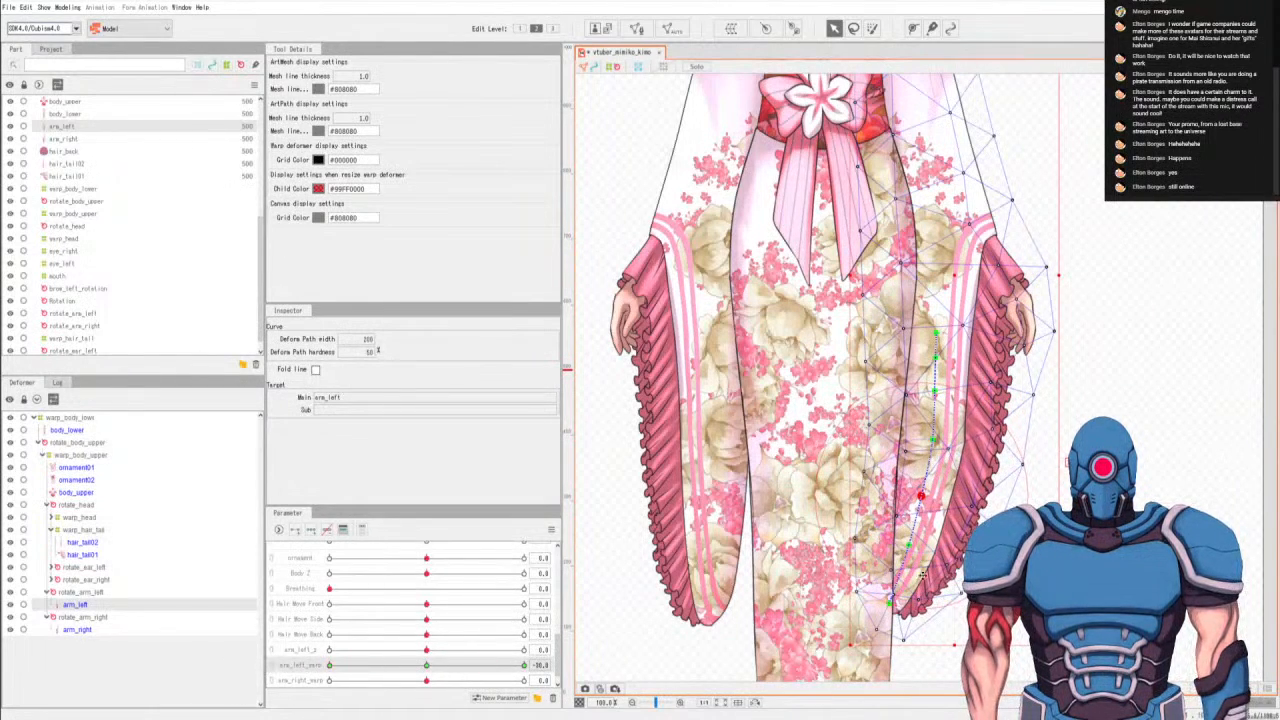
At arm_left_warp's maximum key, bend the lower points of arm_left's deform path outward so the sleeve tip swings away from the body.
drag(462, 667, 590, 667)
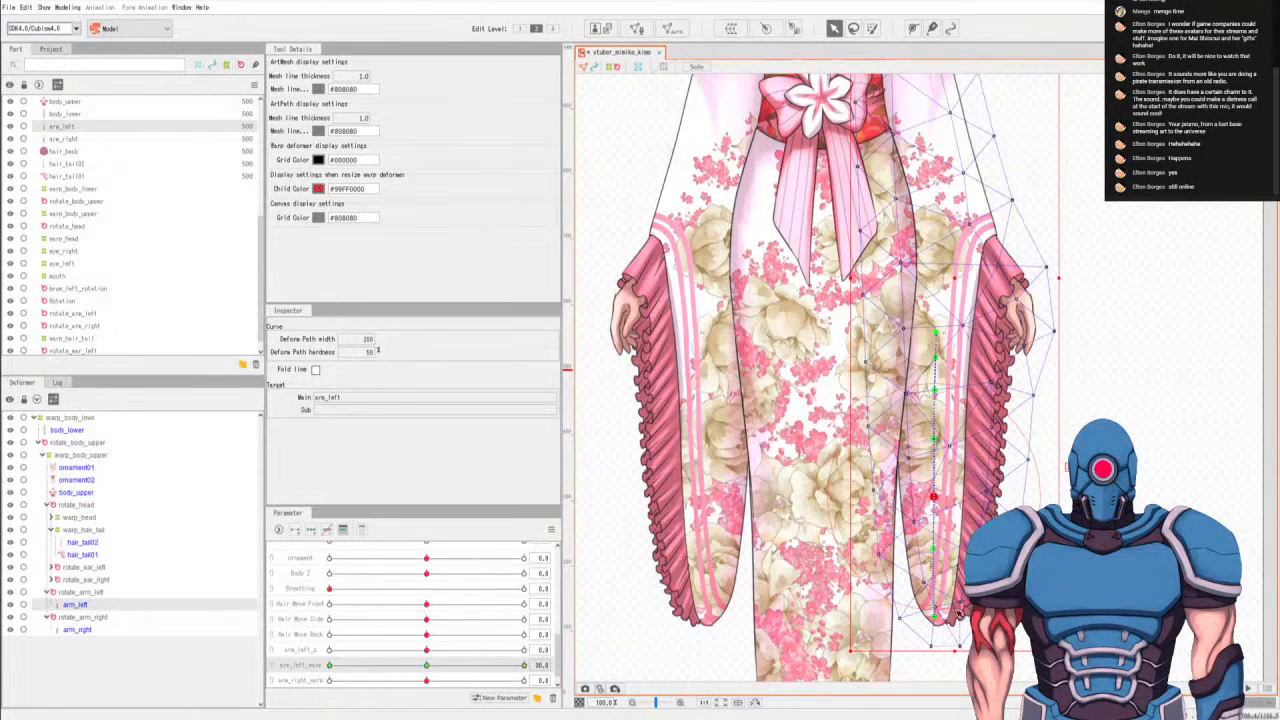
drag(946, 616, 952, 545)
click(941, 497)
drag(965, 598, 975, 591)
click(955, 540)
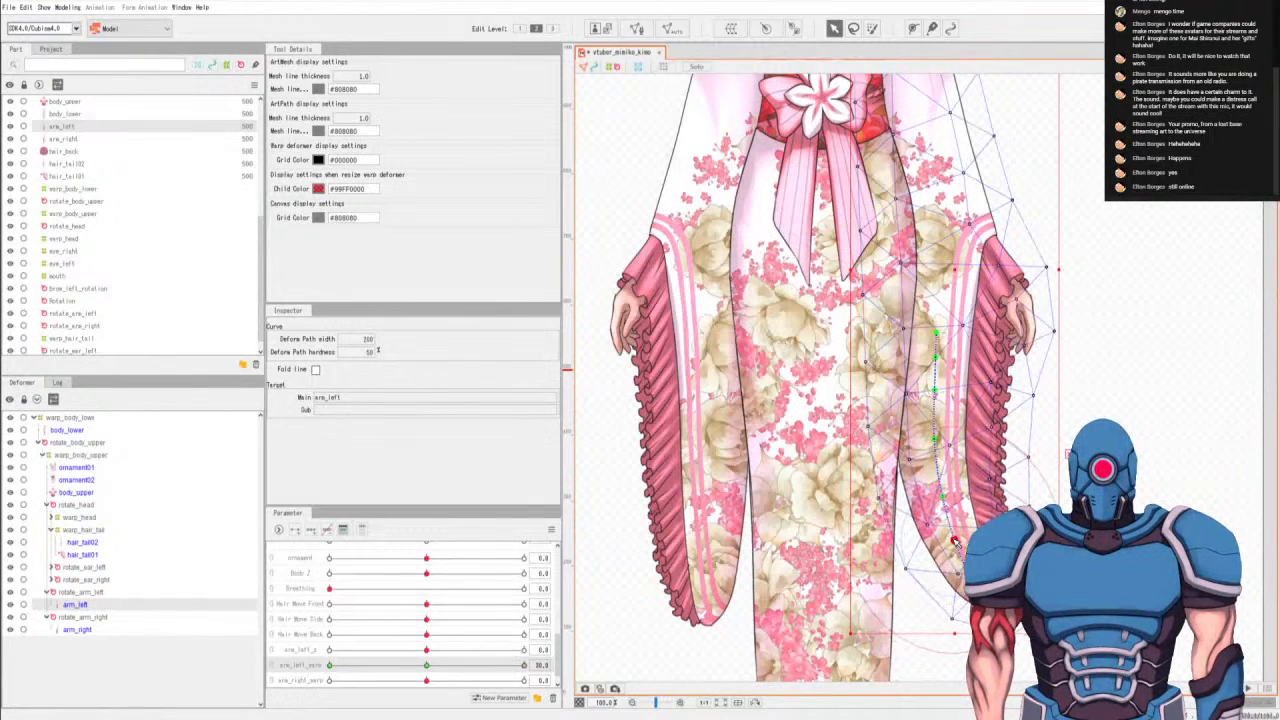
Scrub arm_left_warp and arm_right_warp through their ranges to test both sleeves together, and reset both parameters to 0.0.
drag(522, 667, 232, 667)
drag(348, 676, 703, 648)
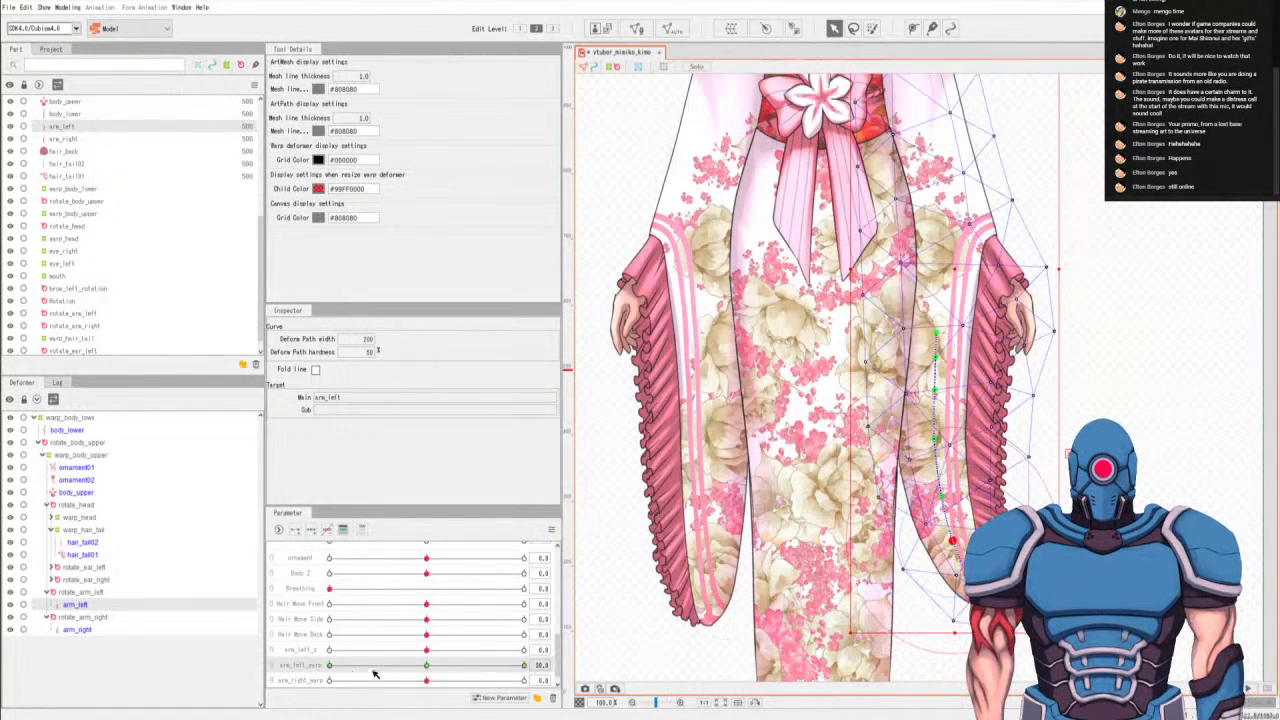
drag(418, 672, 61, 676)
drag(424, 680, 200, 694)
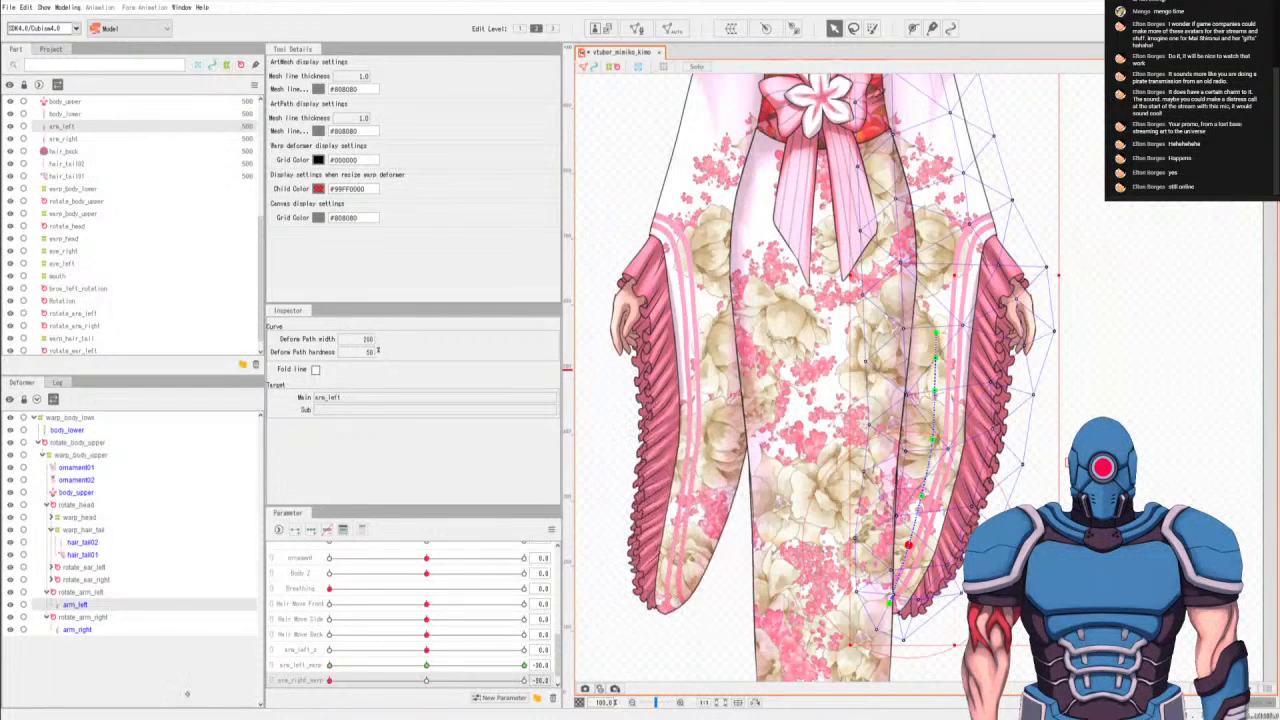
drag(329, 680, 659, 660)
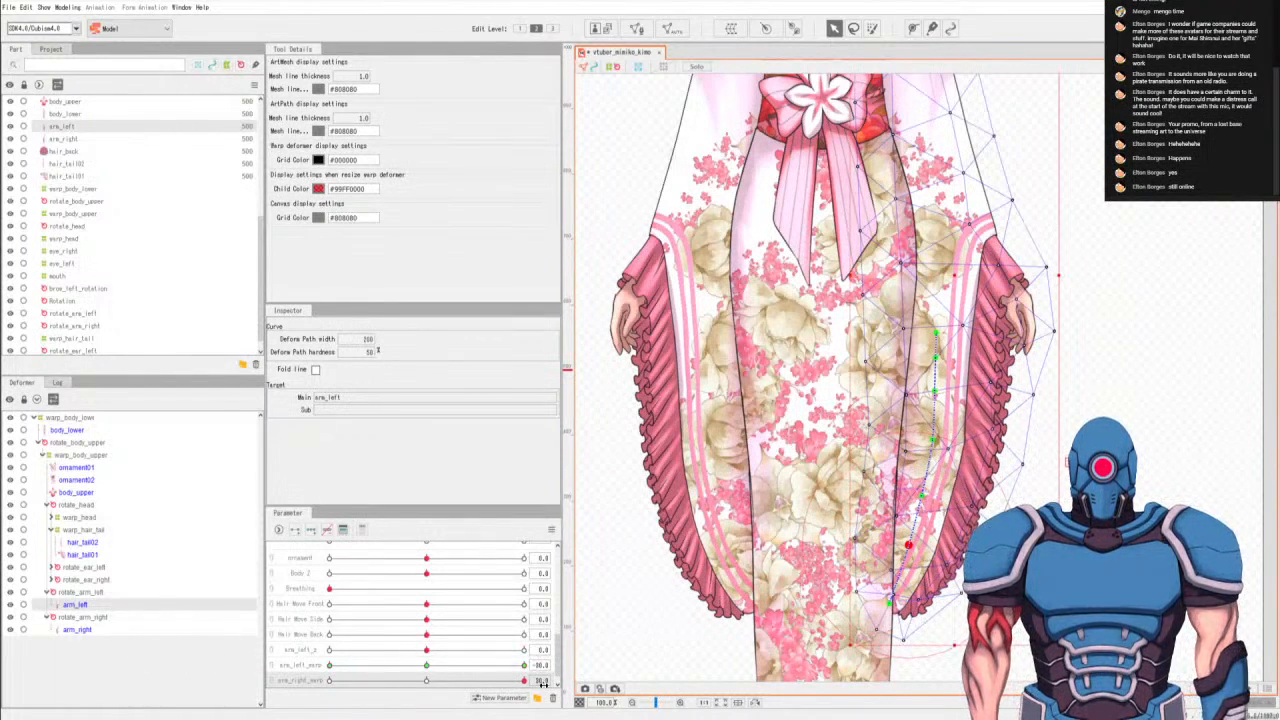
click(427, 665)
click(427, 681)
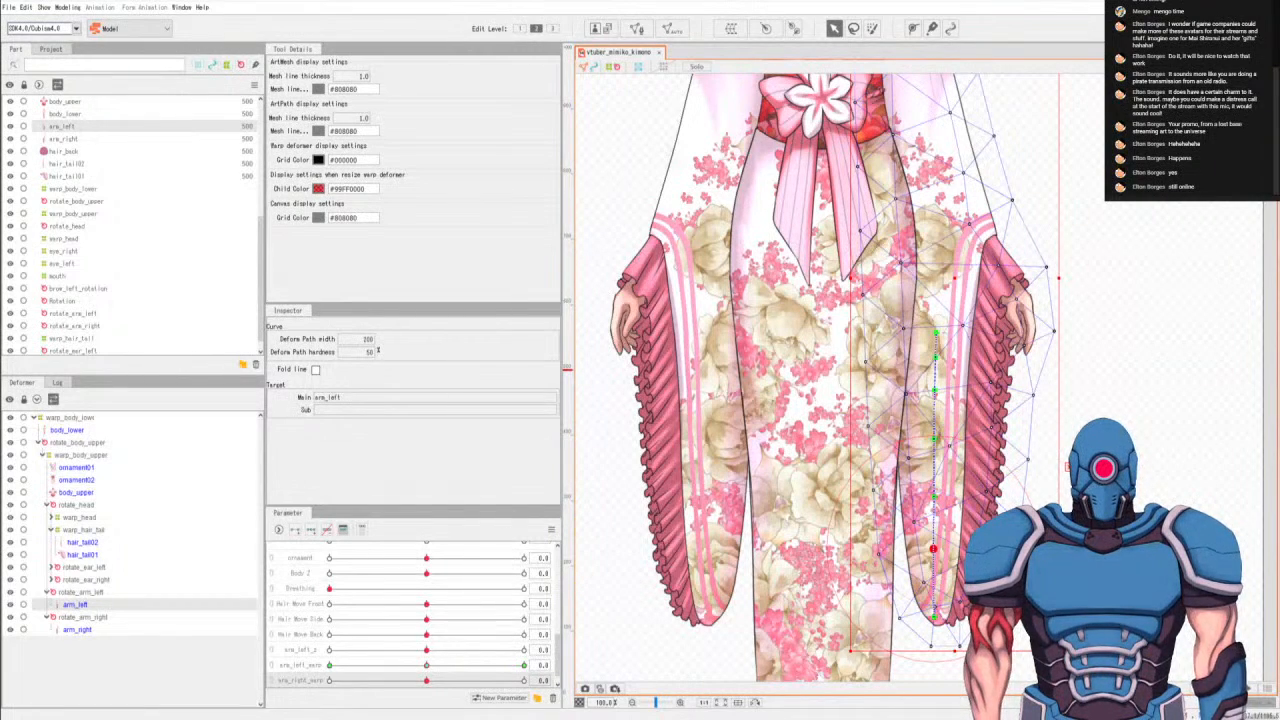
Open the physics and scene blending settings and try to set Body Y's input effectiveness to 100 in the Body group.
click(60, 8)
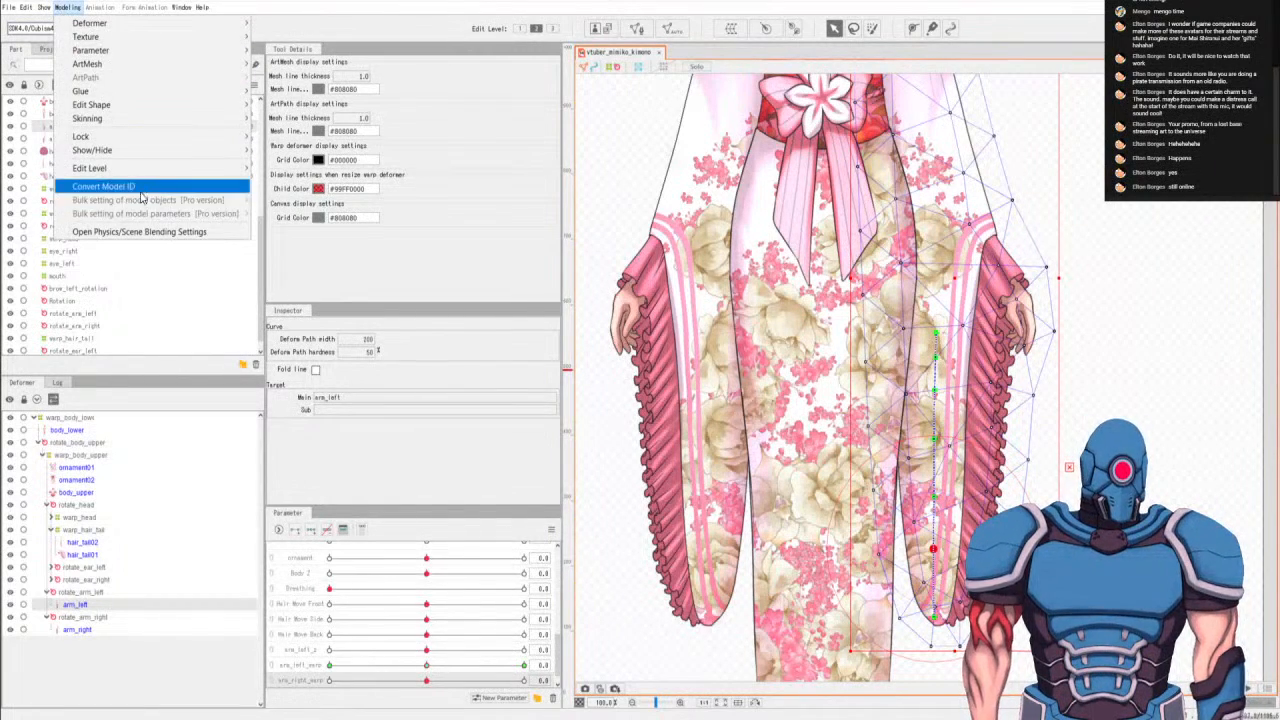
click(143, 232)
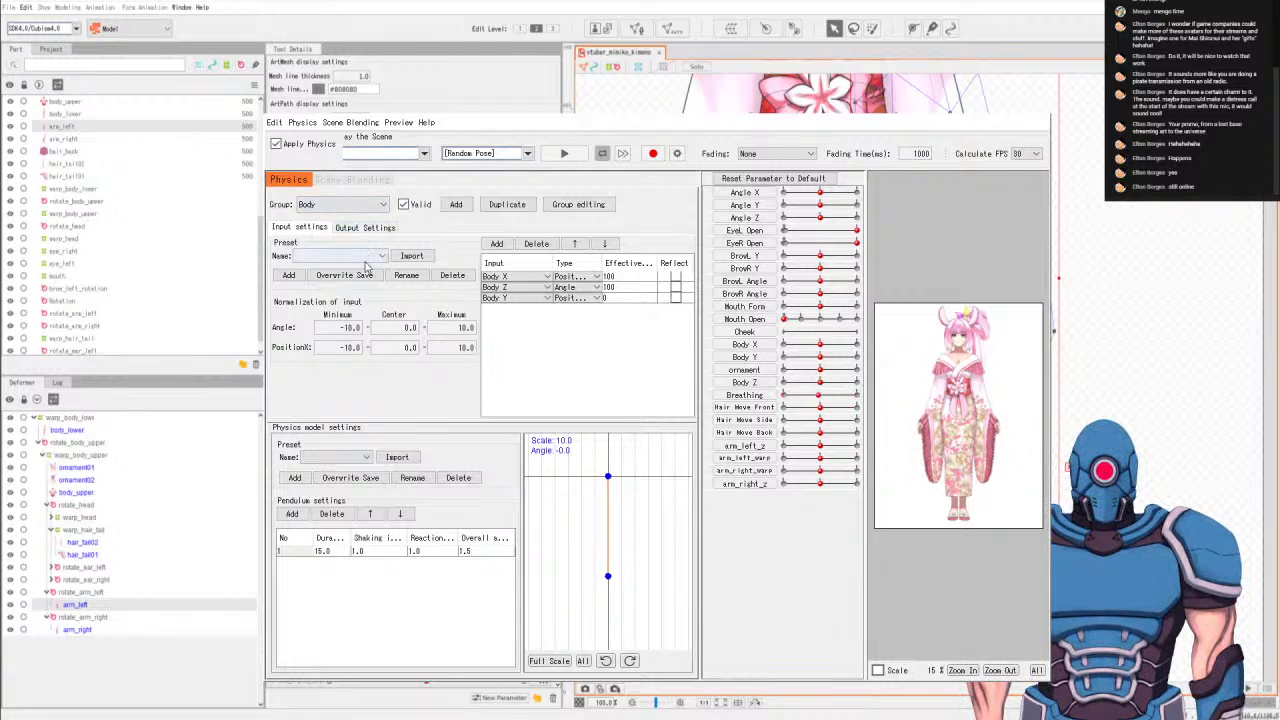
click(611, 301)
double_click(611, 301)
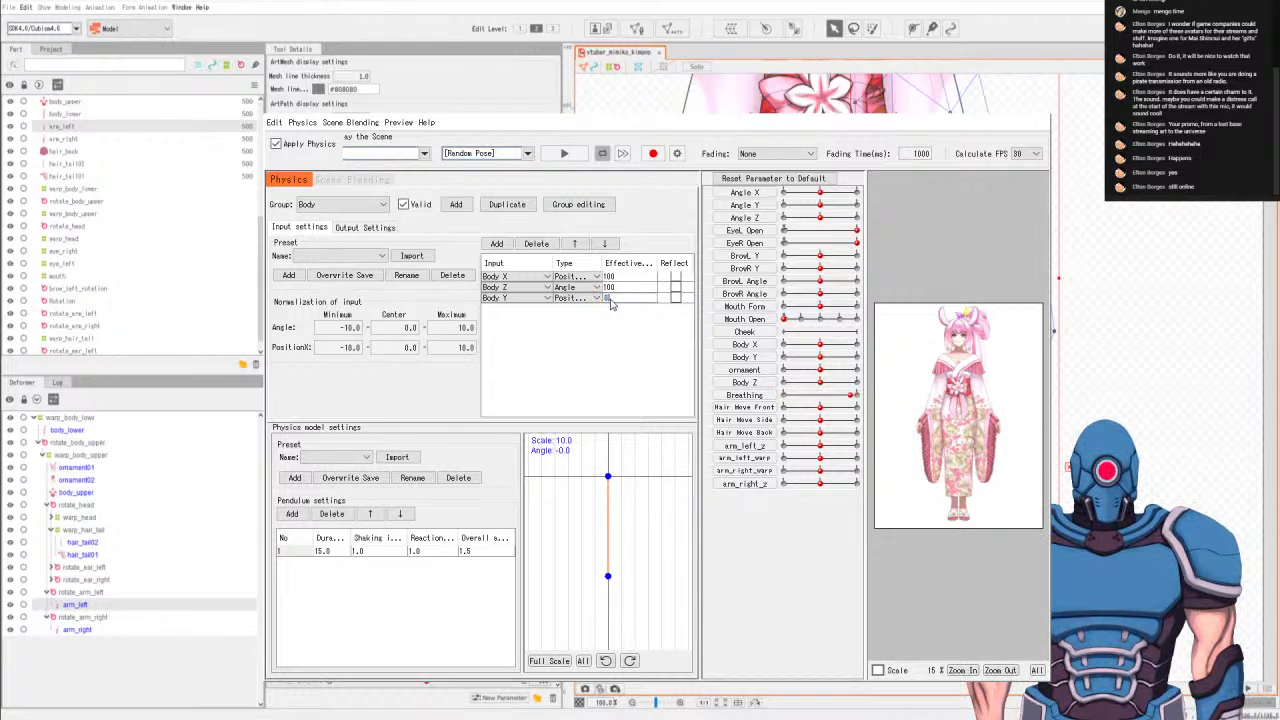
text(100)
key(Return)
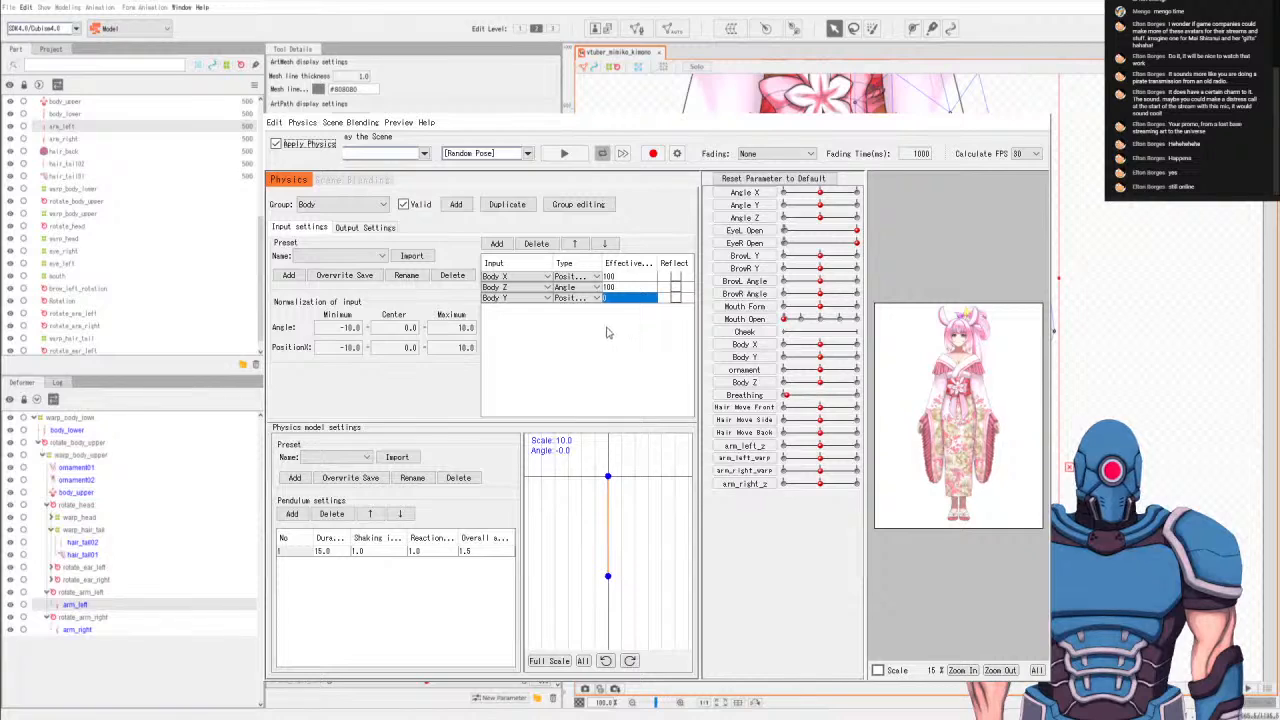
Add arm_left_warp and arm_right_warp as physics outputs of the Body group.
click(370, 229)
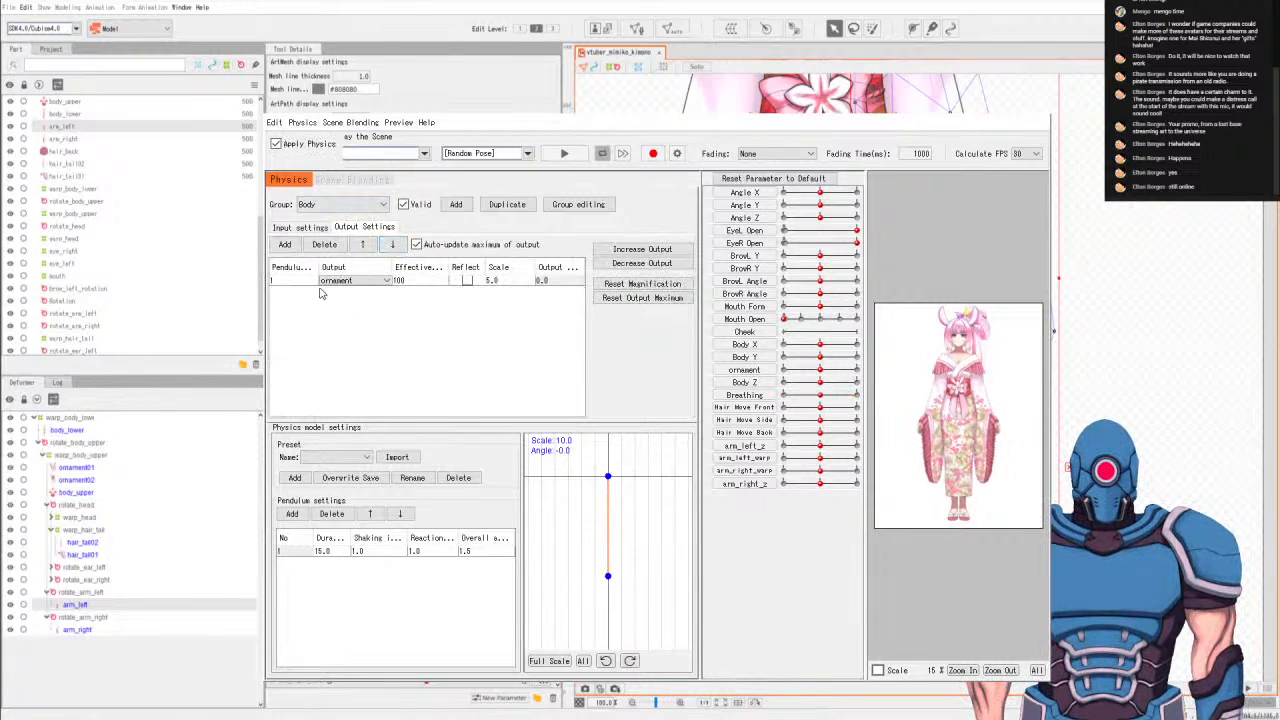
click(285, 246)
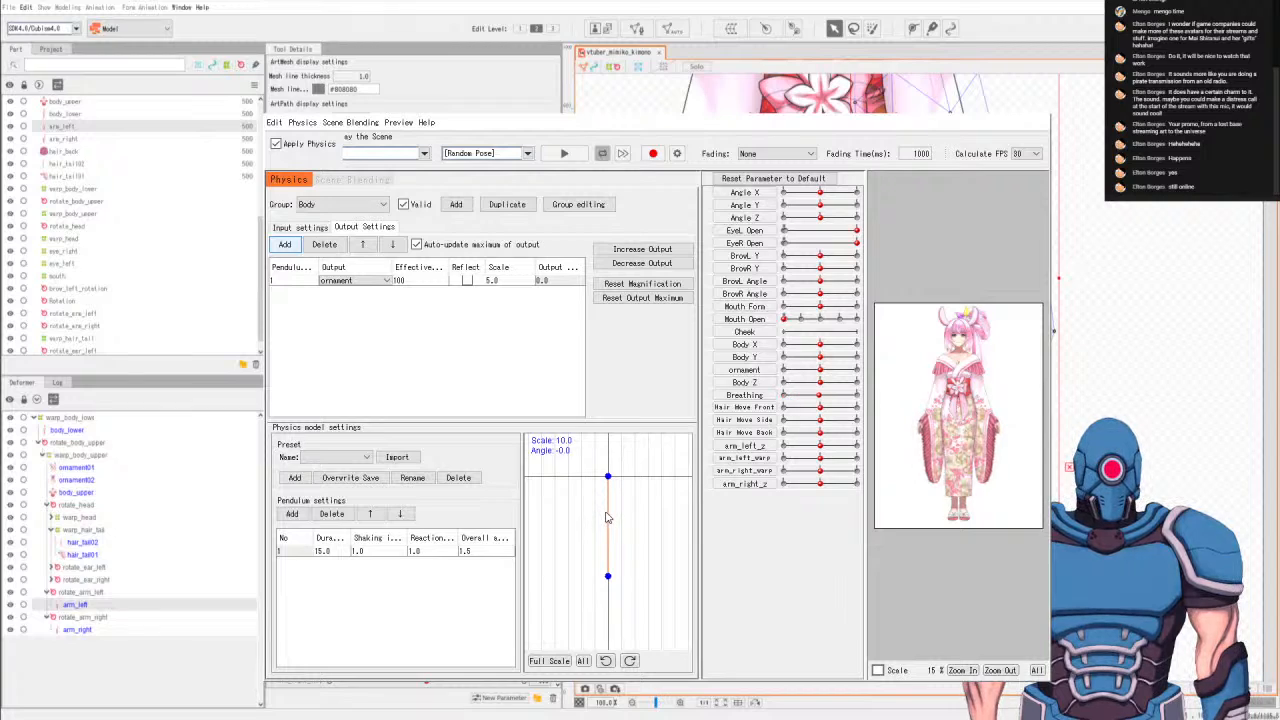
click(625, 608)
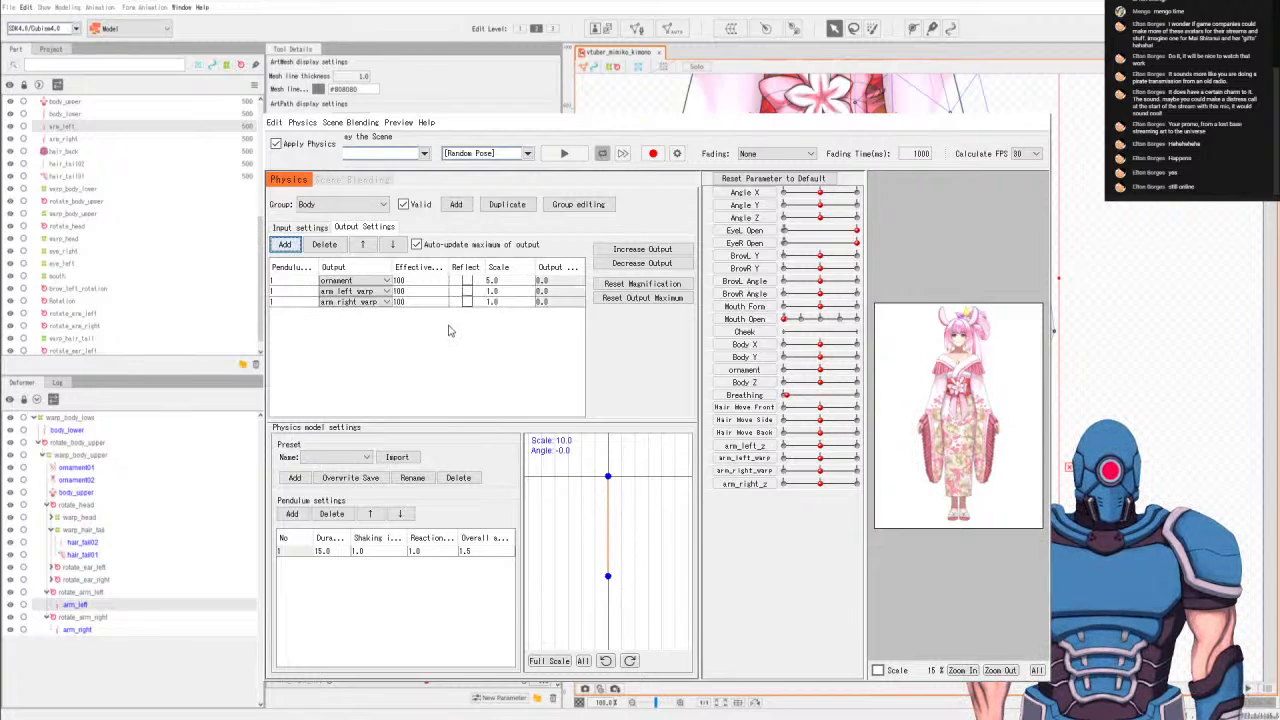
Set the output scale of both arm_left_warp and arm_right_warp to 5.0 in the Body group.
double_click(492, 292)
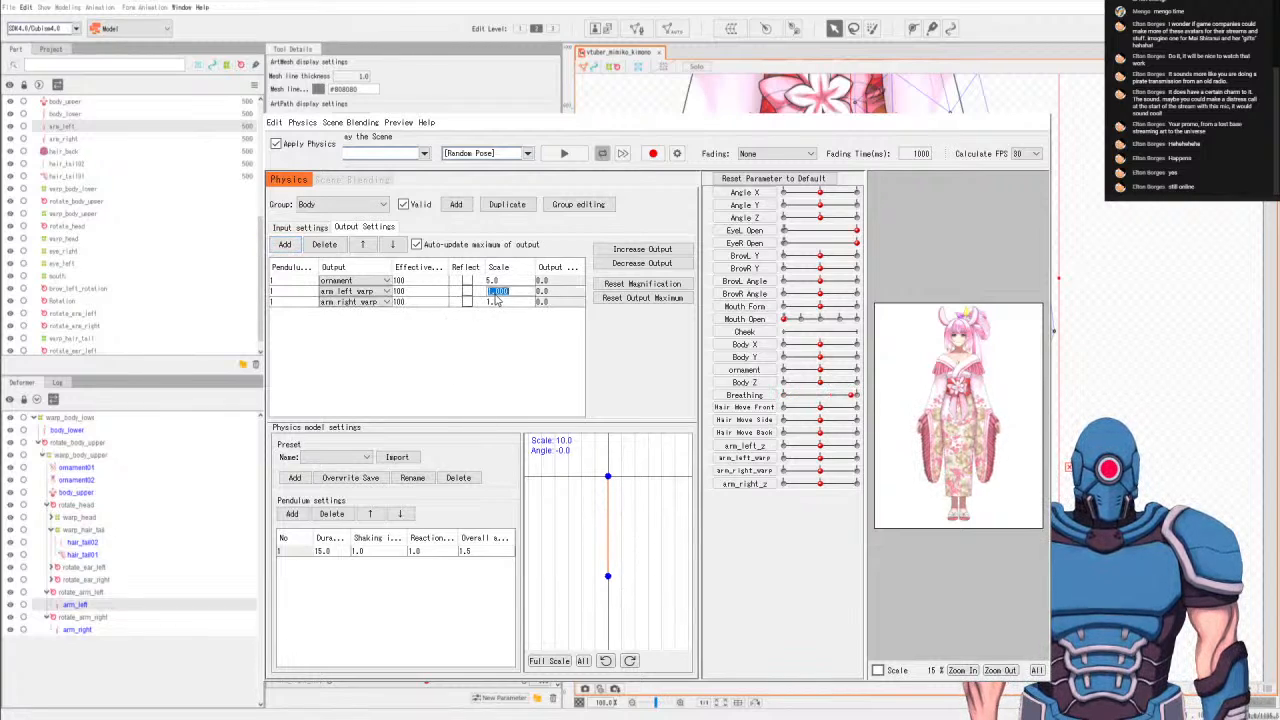
text(5)
key(Return)
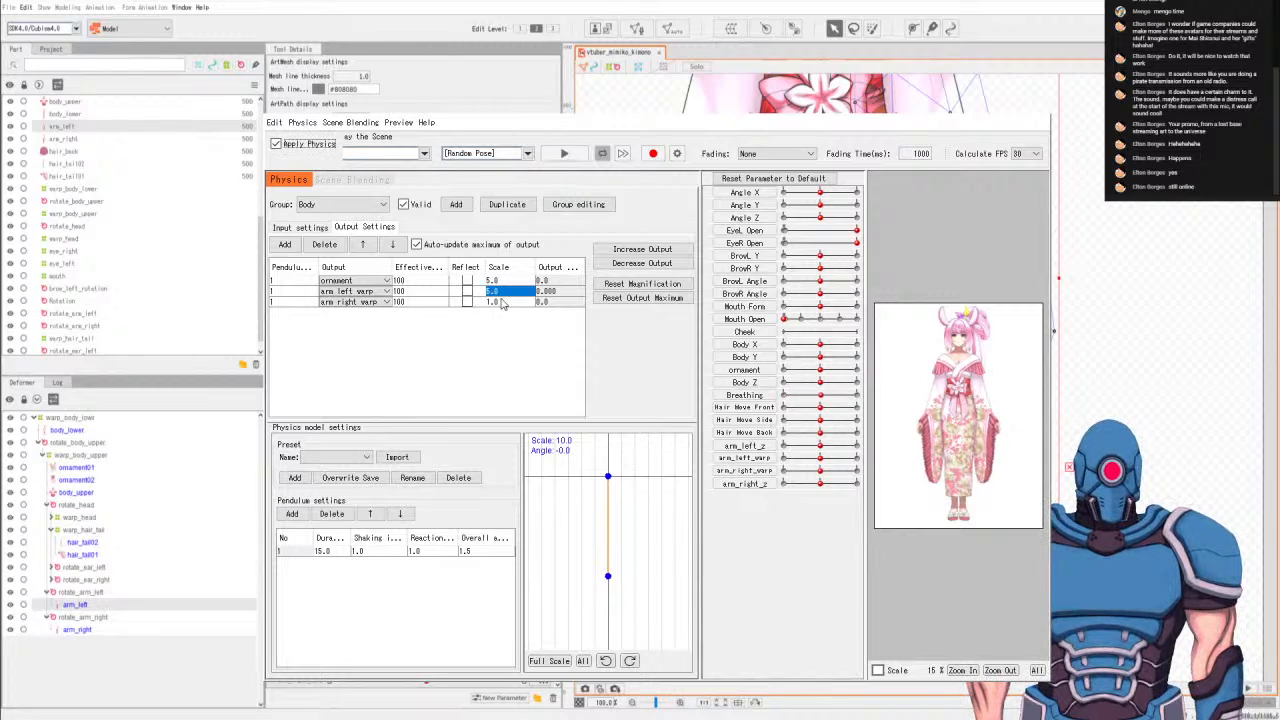
double_click(497, 302)
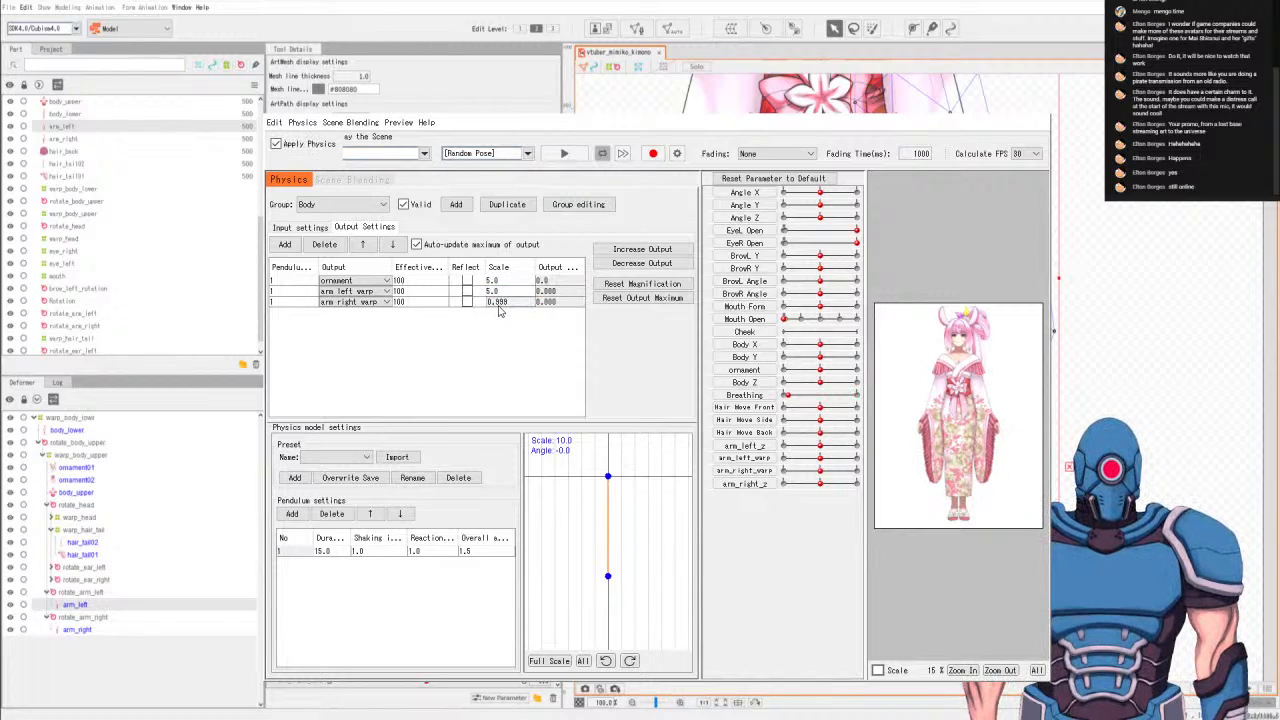
click(506, 311)
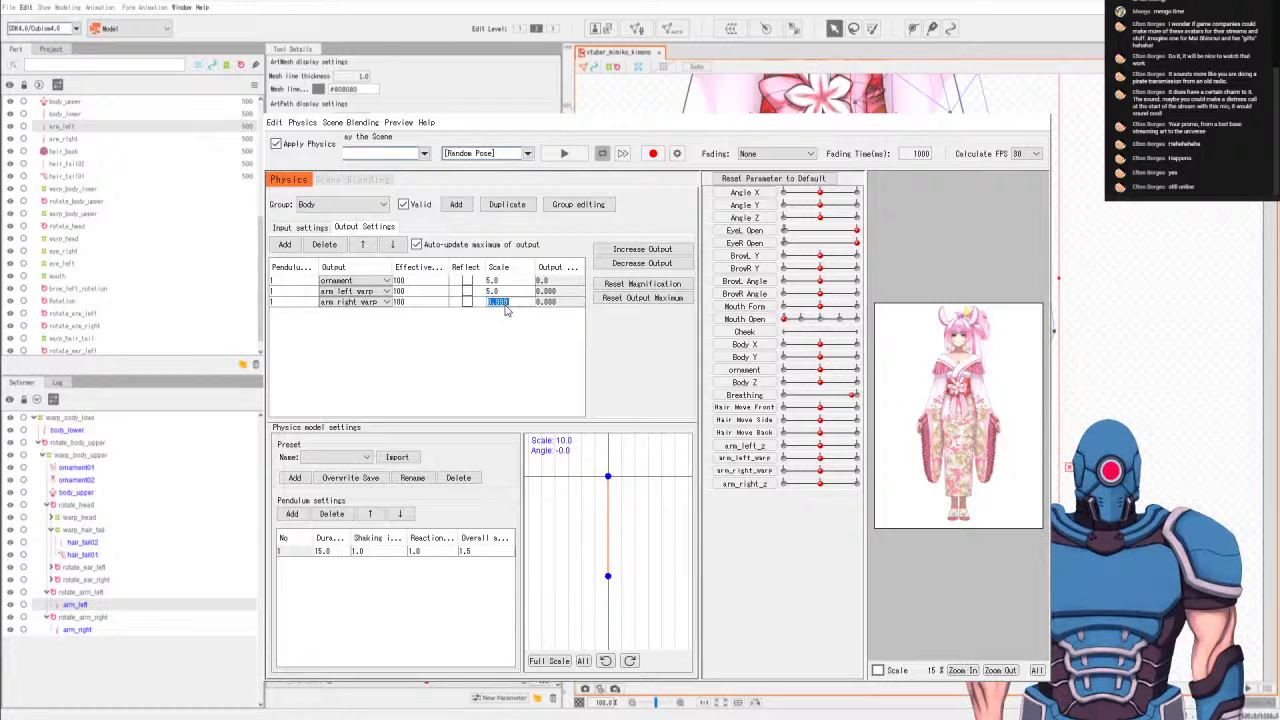
text(5)
key(Return)
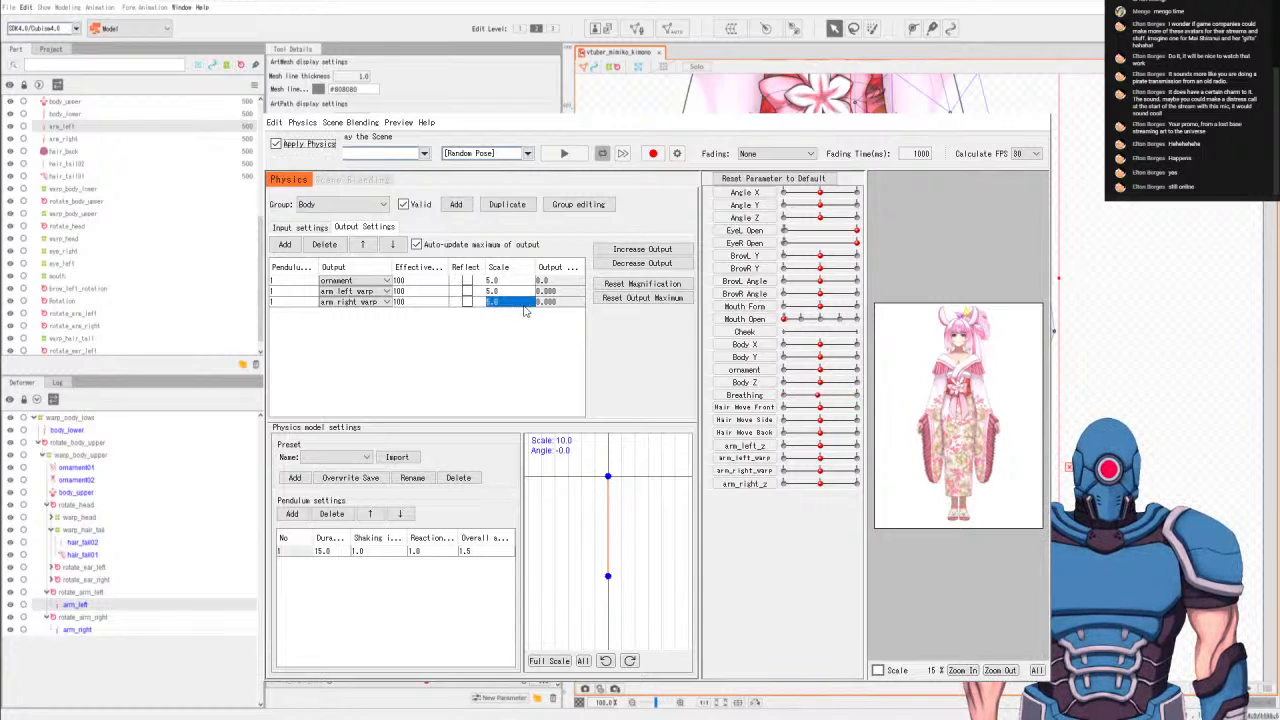
click(549, 285)
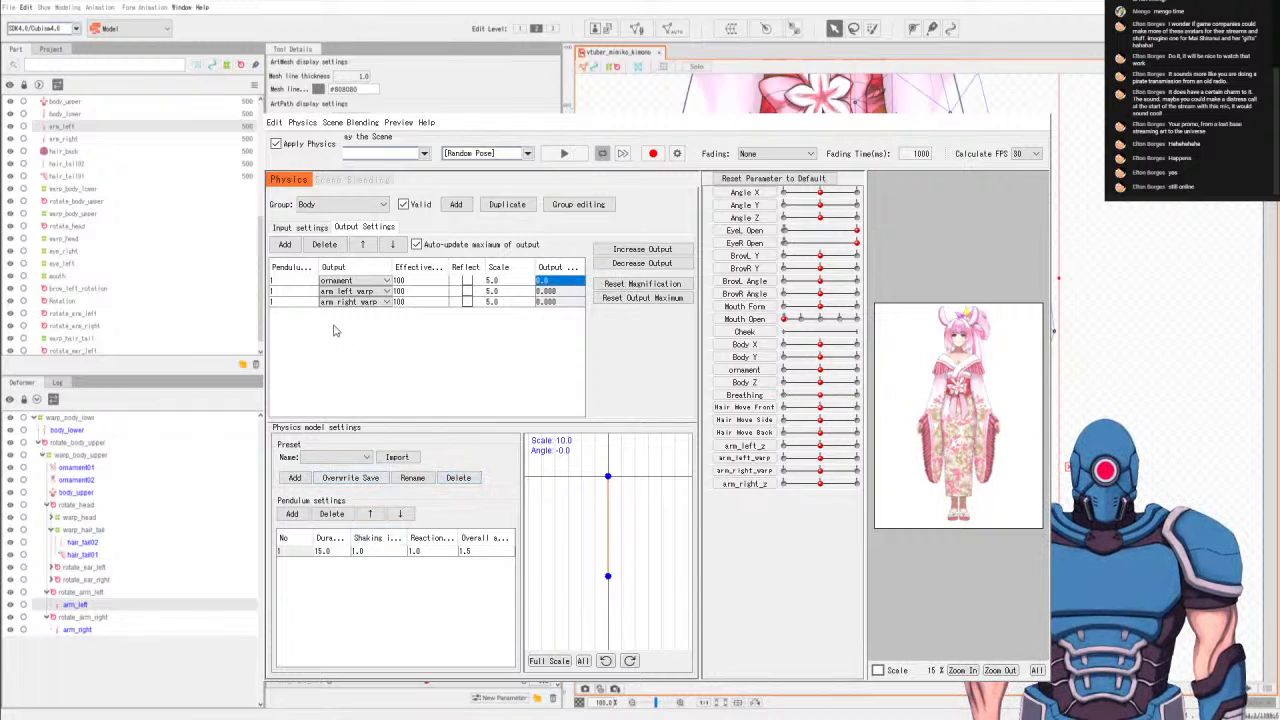
click(368, 281)
click(497, 388)
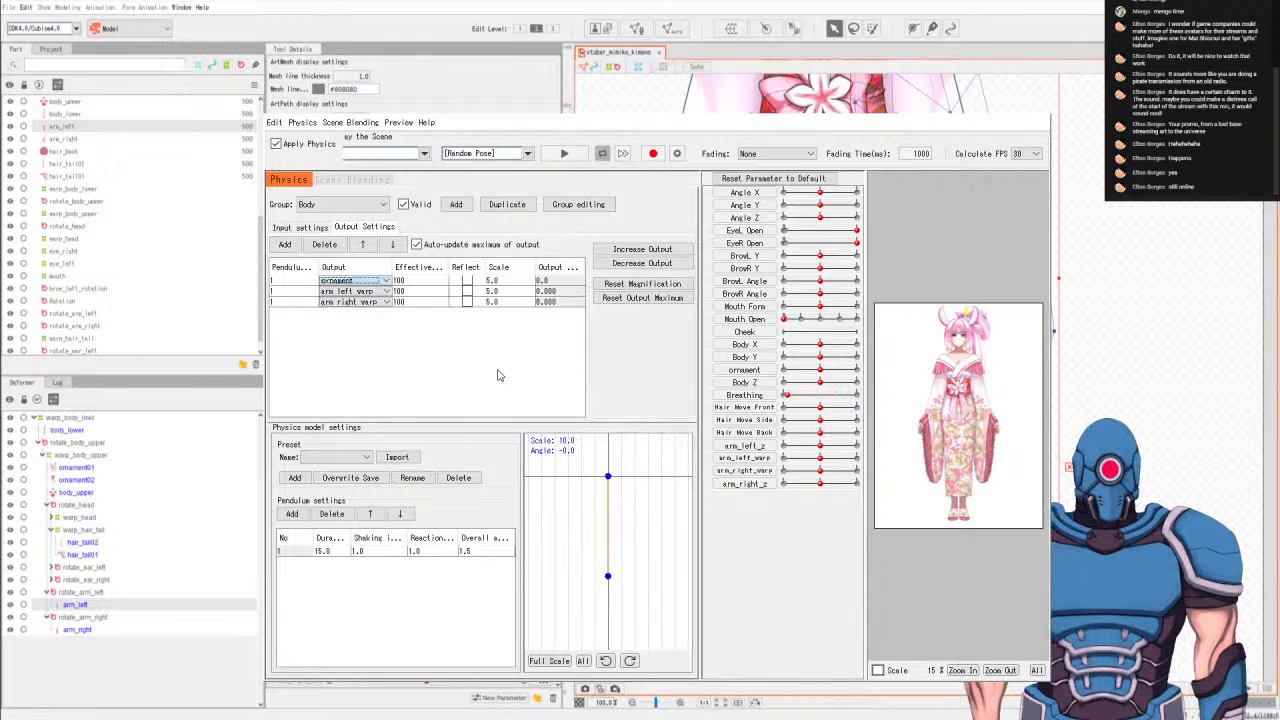
Preview the sleeve physics with the Random Pose playback and reset all parameters to default.
click(756, 182)
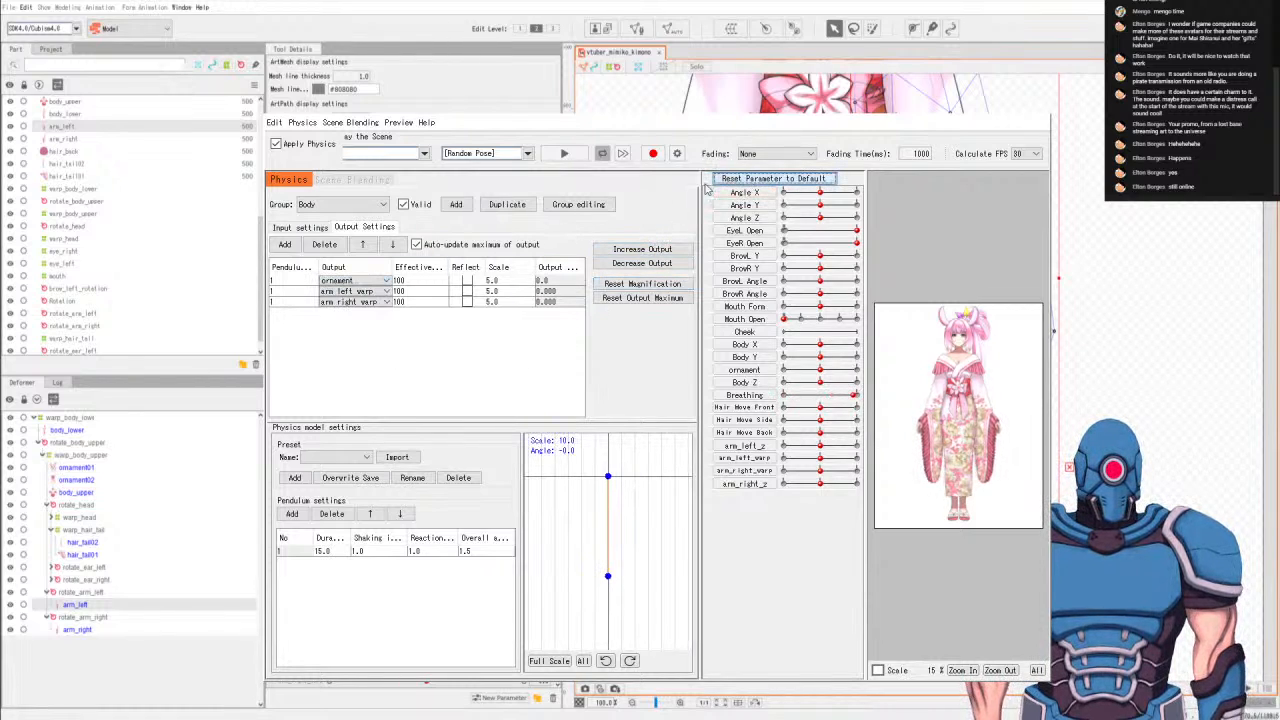
click(563, 155)
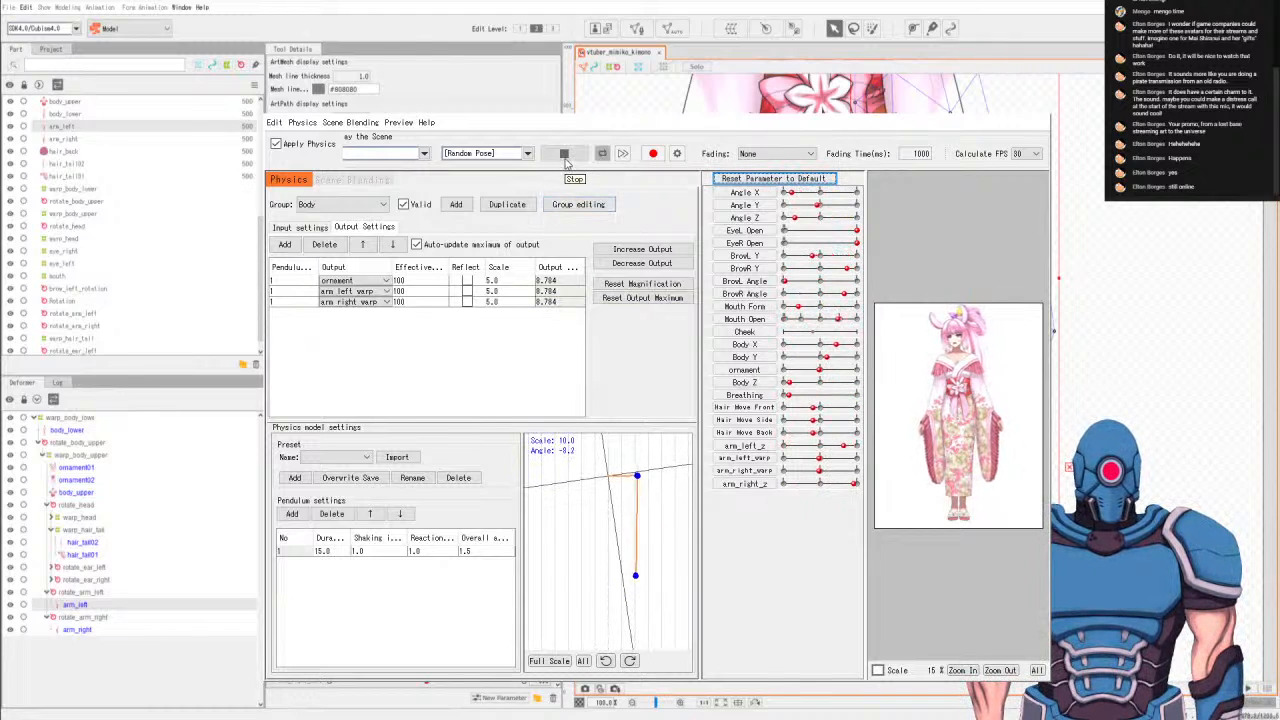
click(563, 154)
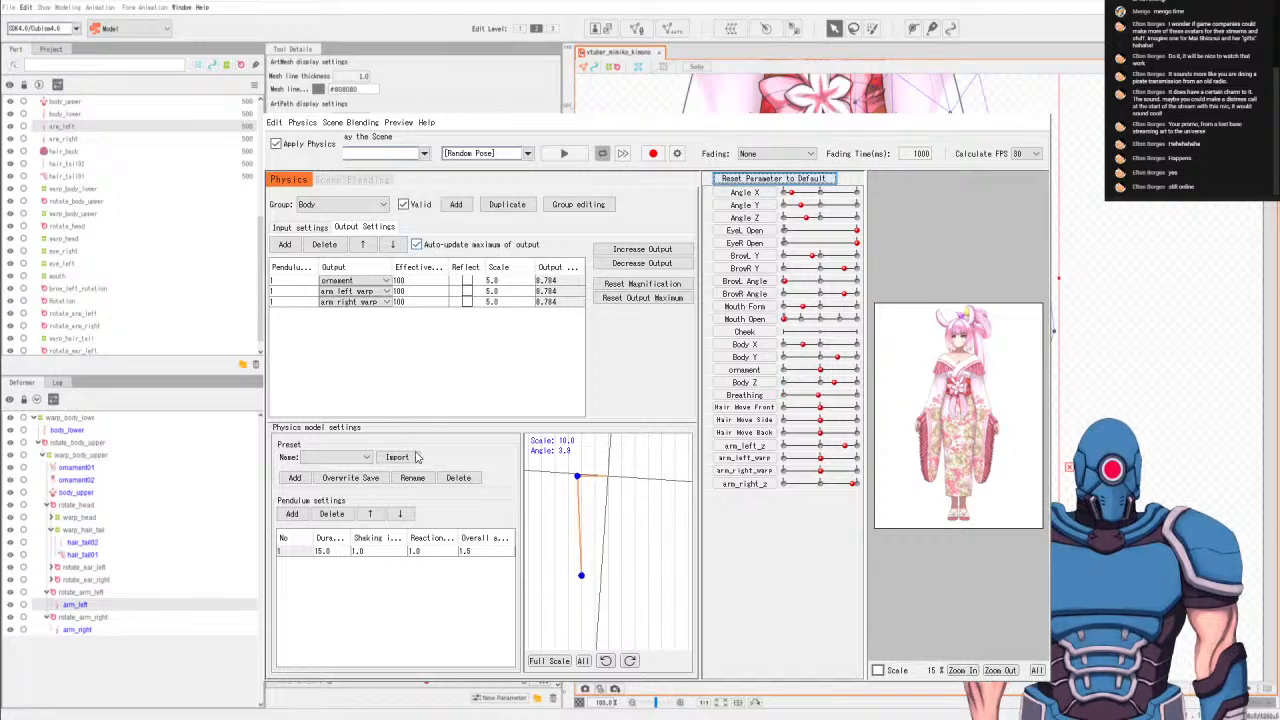
click(770, 179)
Set the Body group pendulum's shaking influence to 1.0 and its reaction speed to 3.0.
double_click(362, 551)
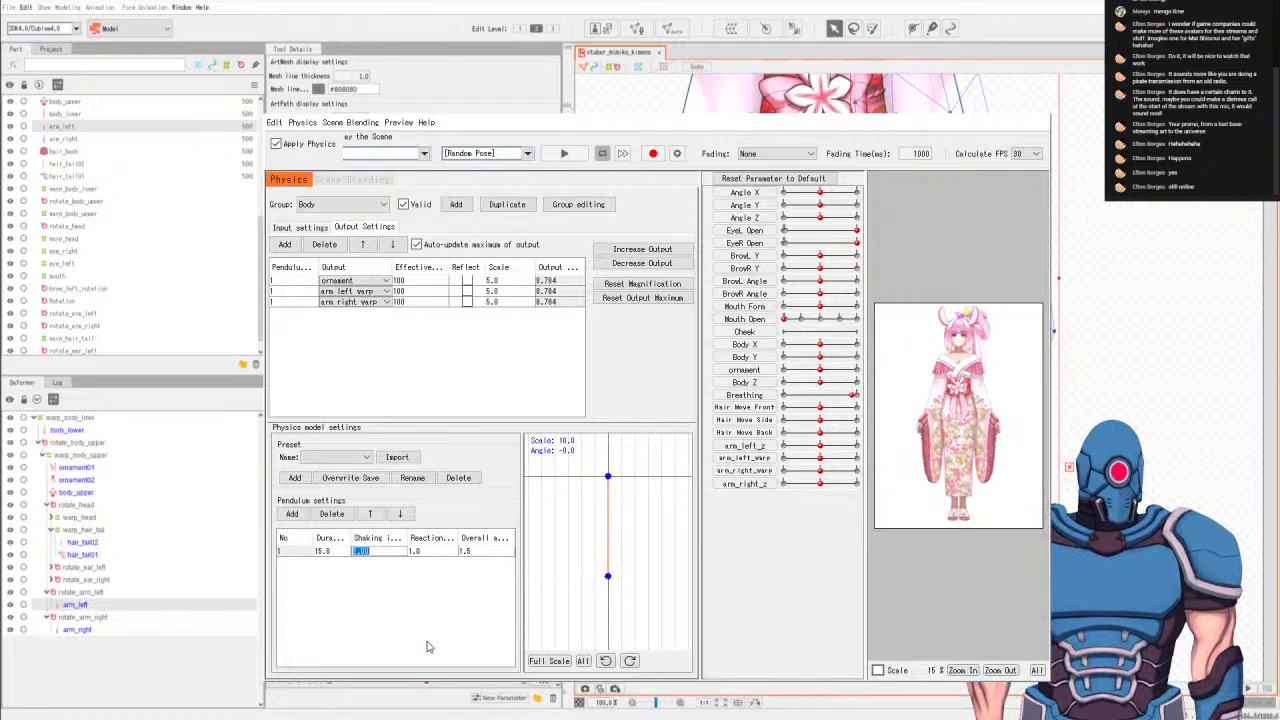
text(1)
key(Return)
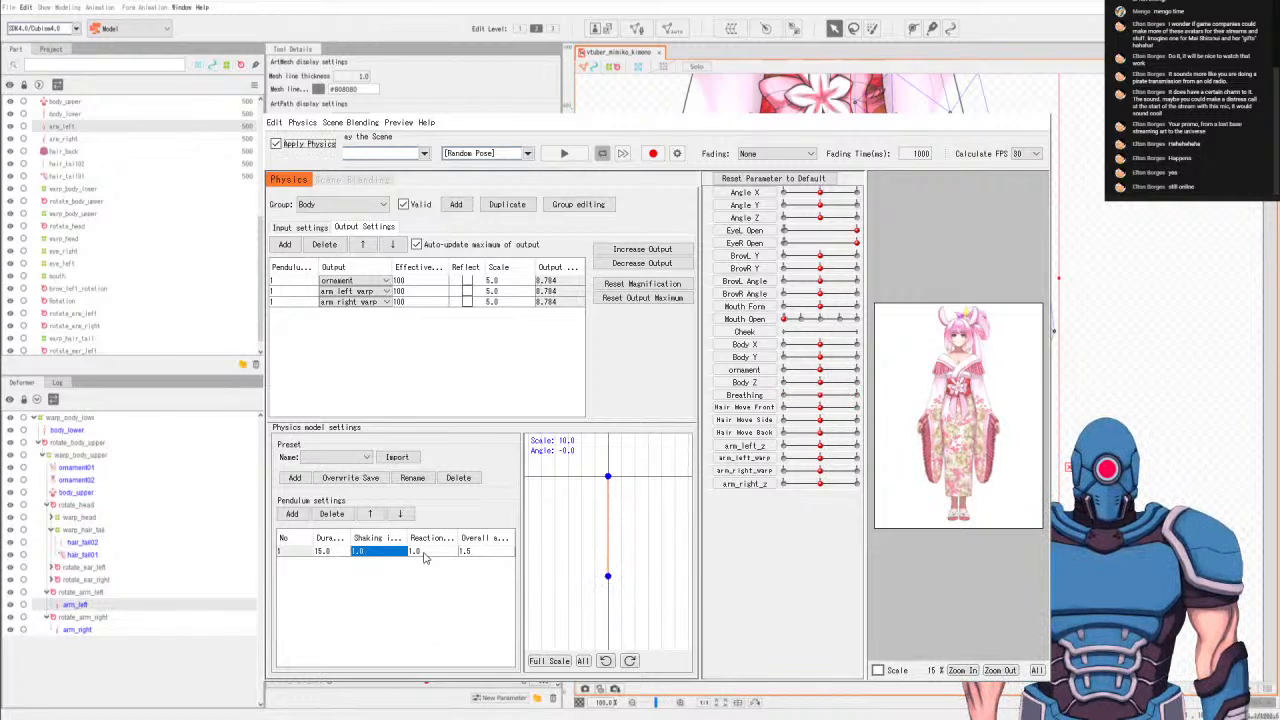
double_click(360, 556)
key(Return)
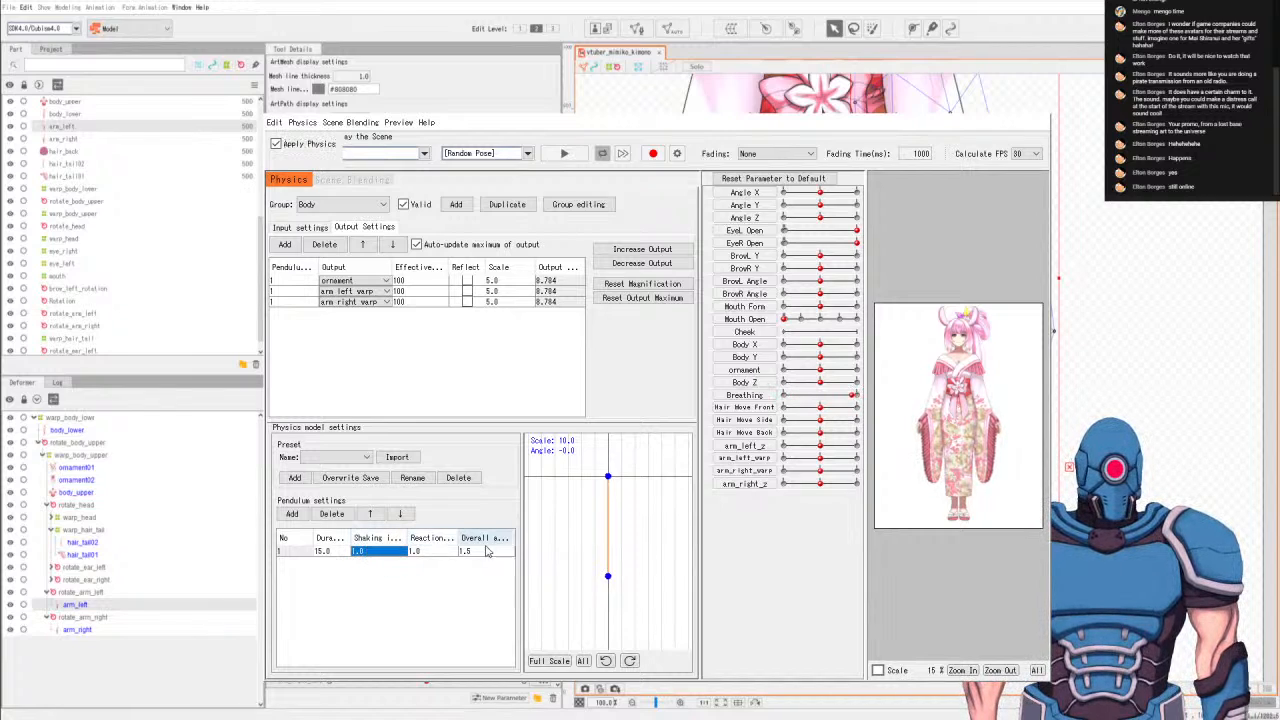
click(419, 553)
double_click(419, 553)
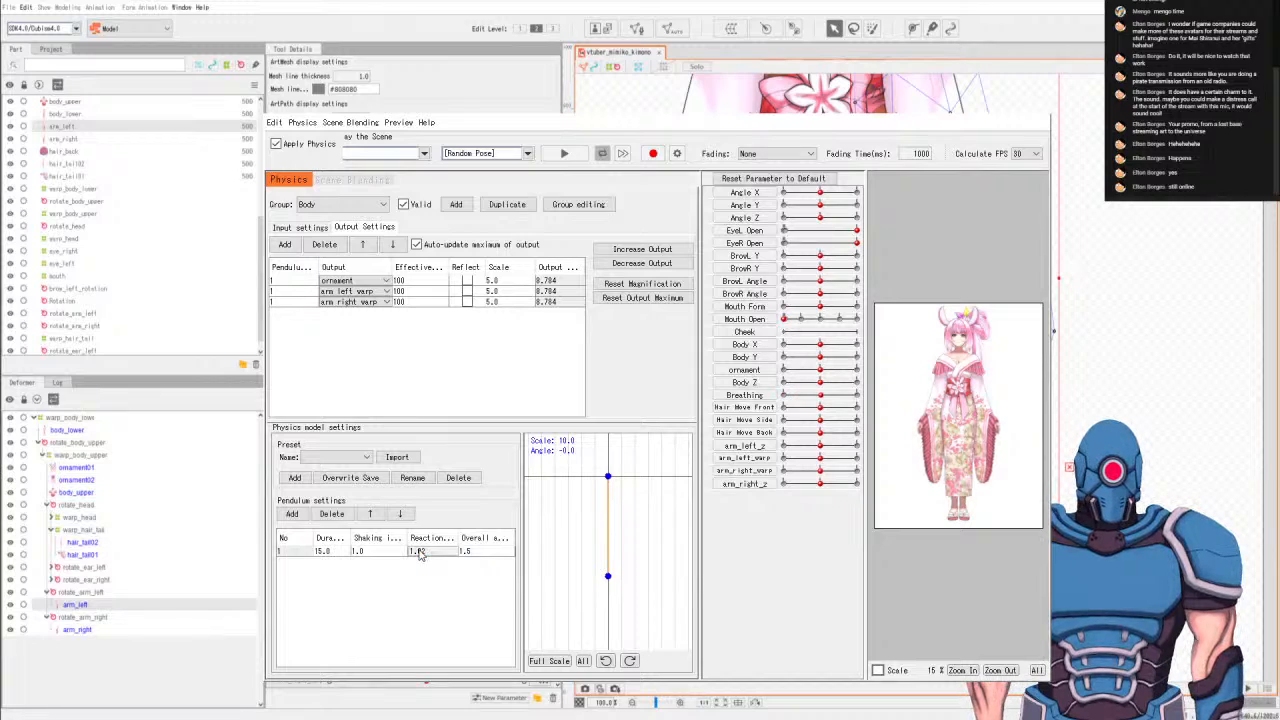
text(3)
key(Return)
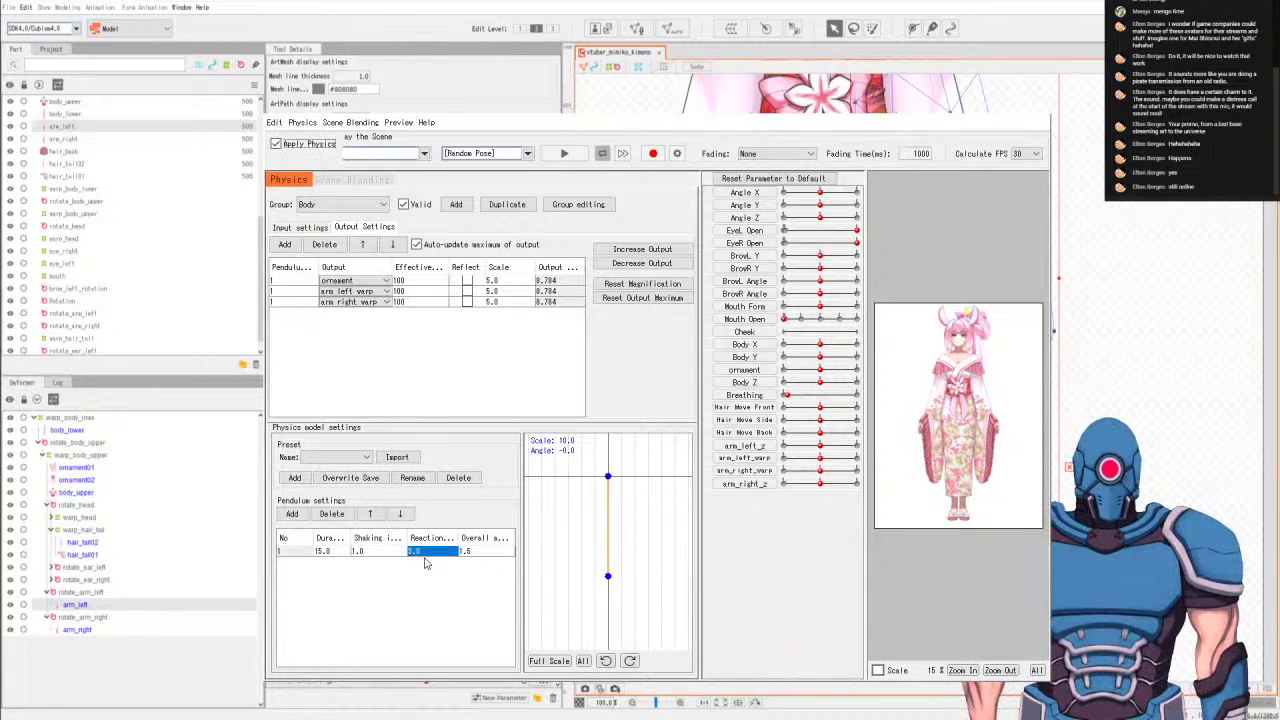
Replay the Random Pose preview with the new pendulum reaction, reset the parameters to default, and close the physics settings.
click(565, 155)
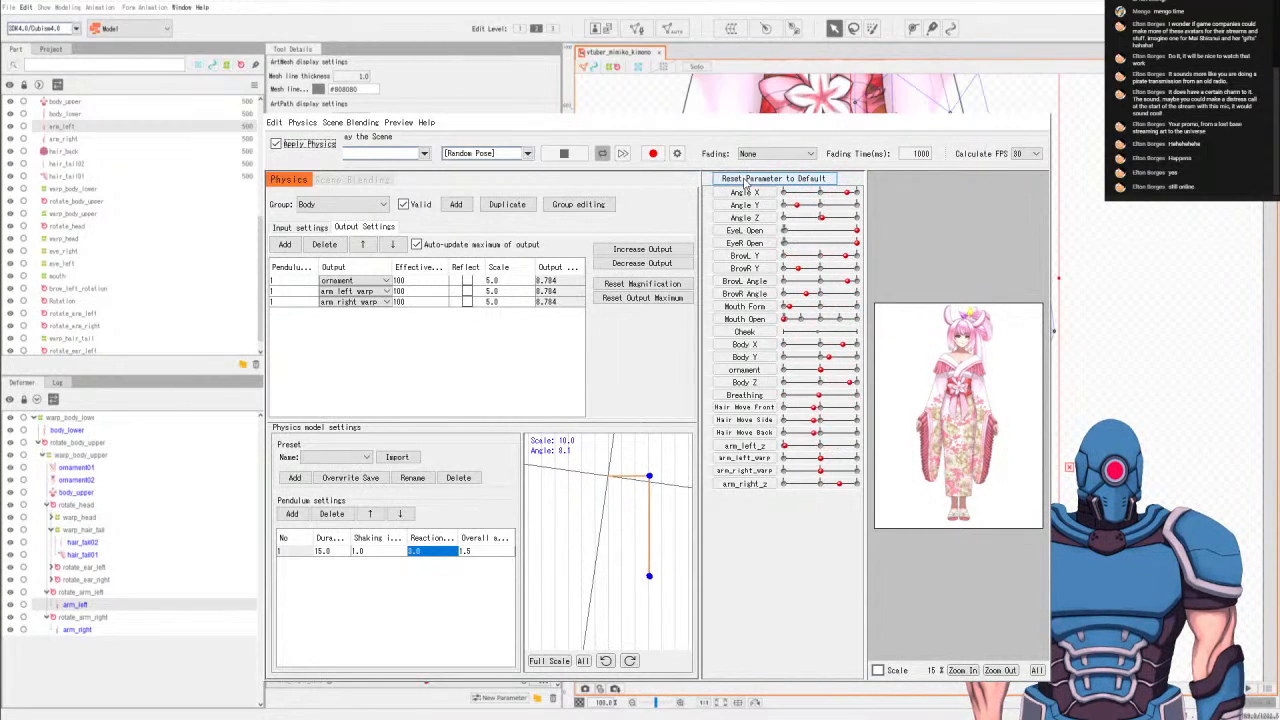
click(564, 153)
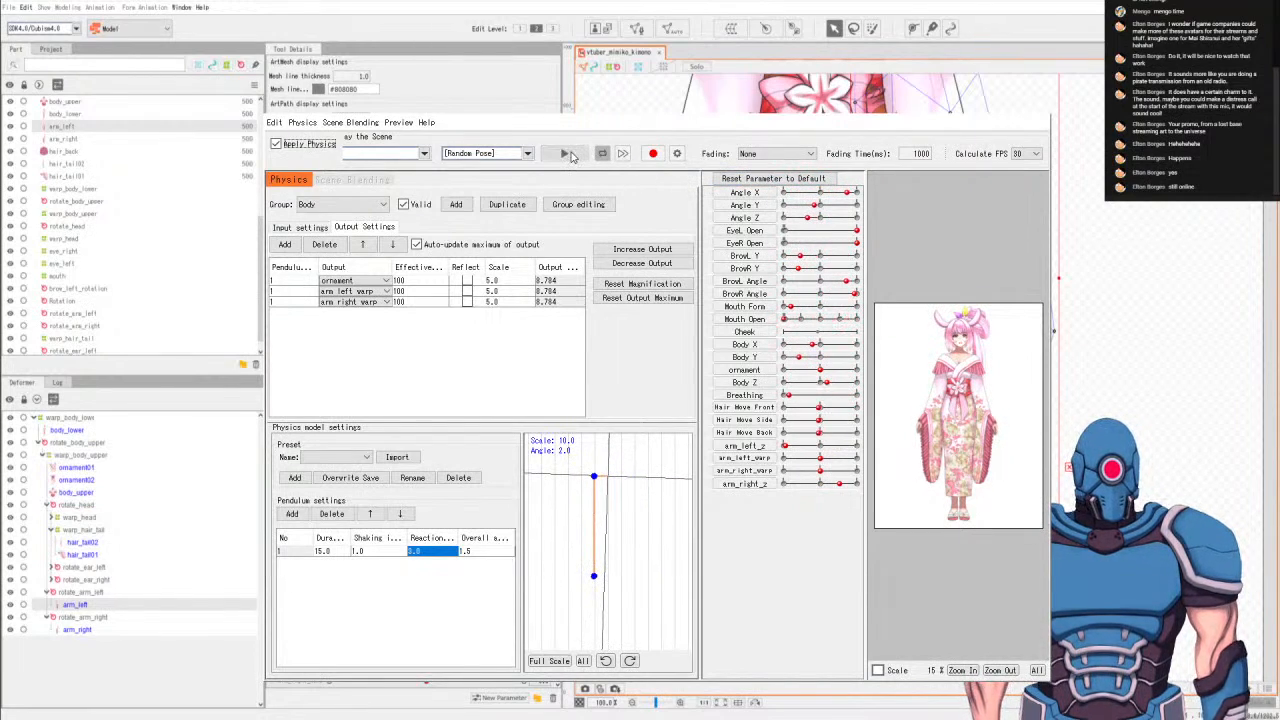
click(774, 179)
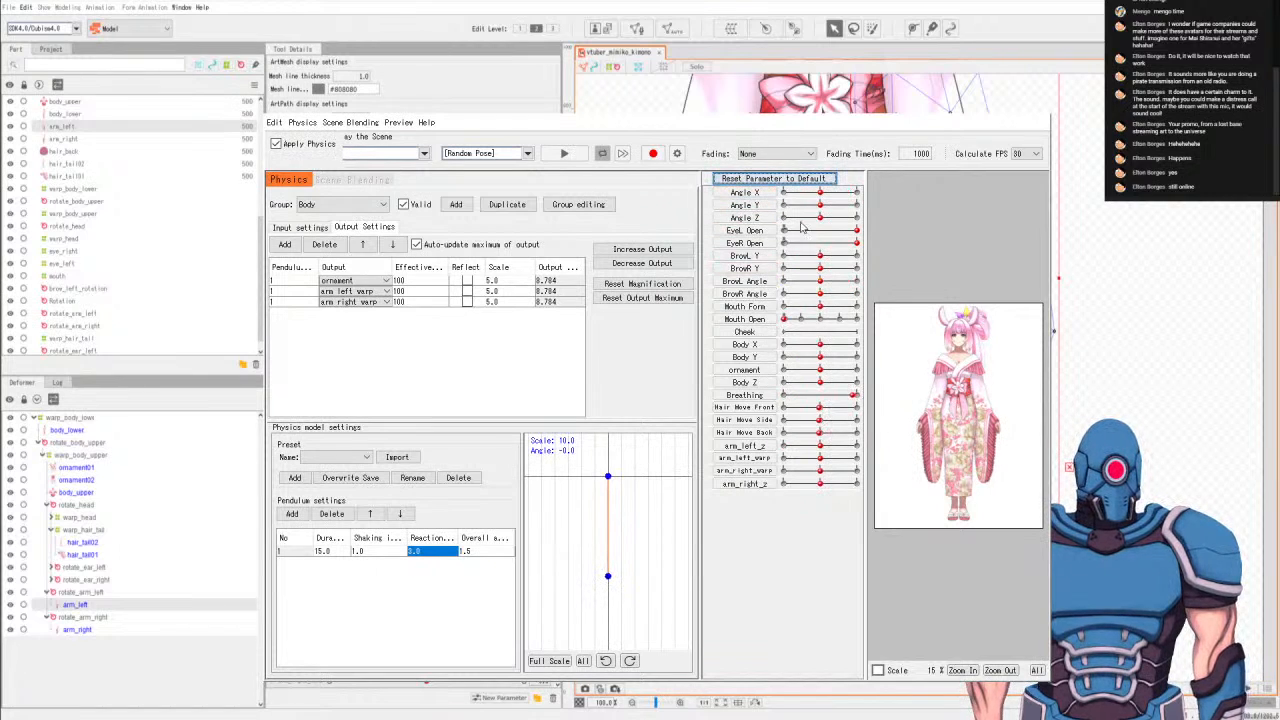
click(1036, 110)
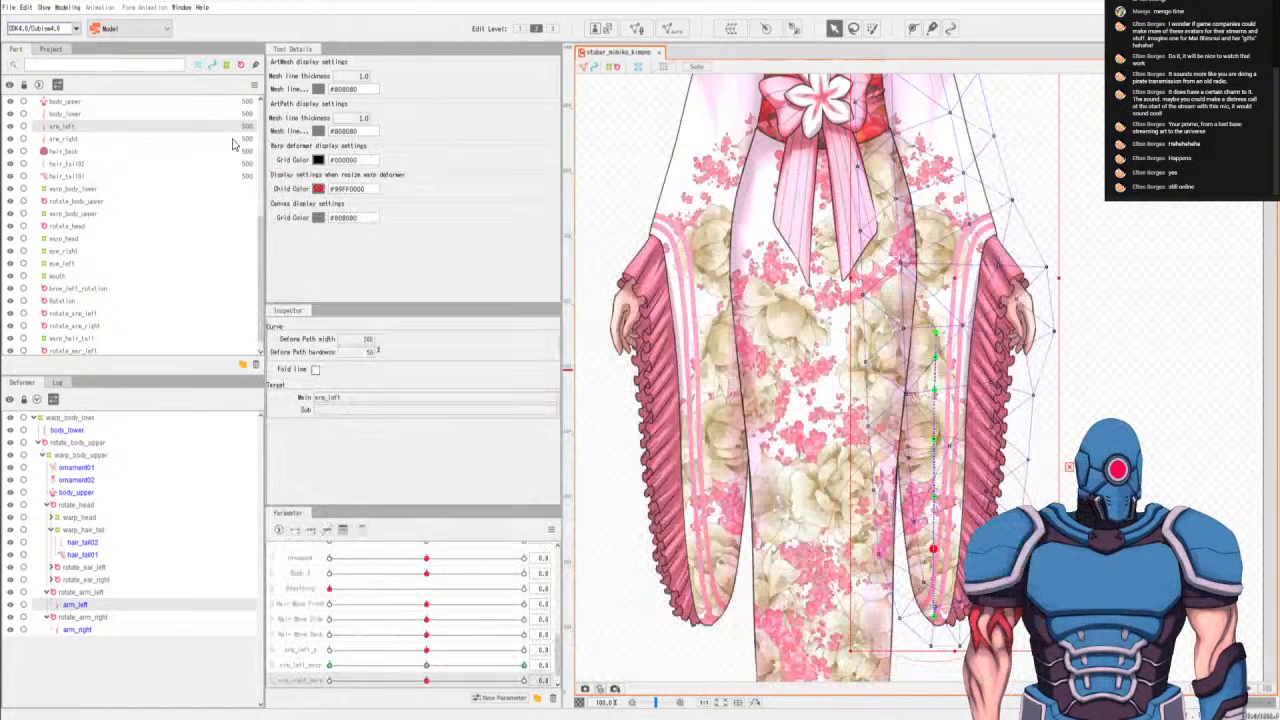
Export the model for runtime as a moc3 file for SDK 4.0/Cubism4.0 into the Illustrations folder.
click(9, 10)
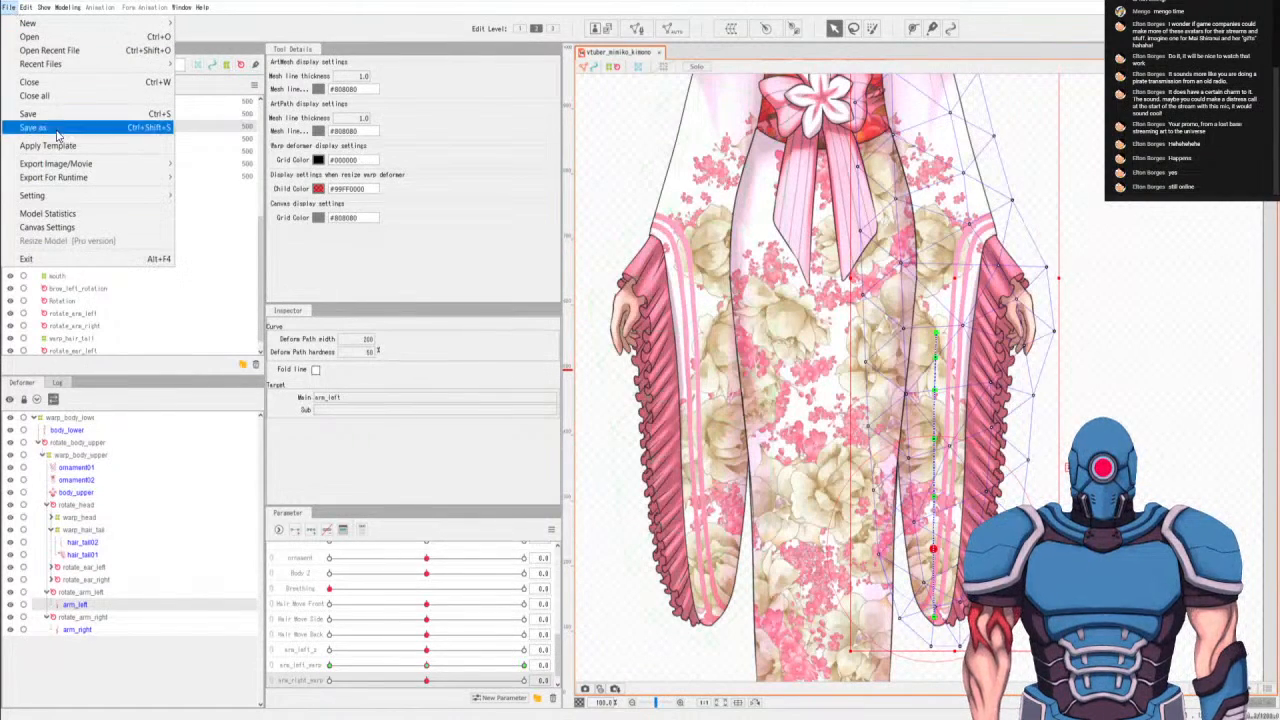
mouse_move(70, 164)
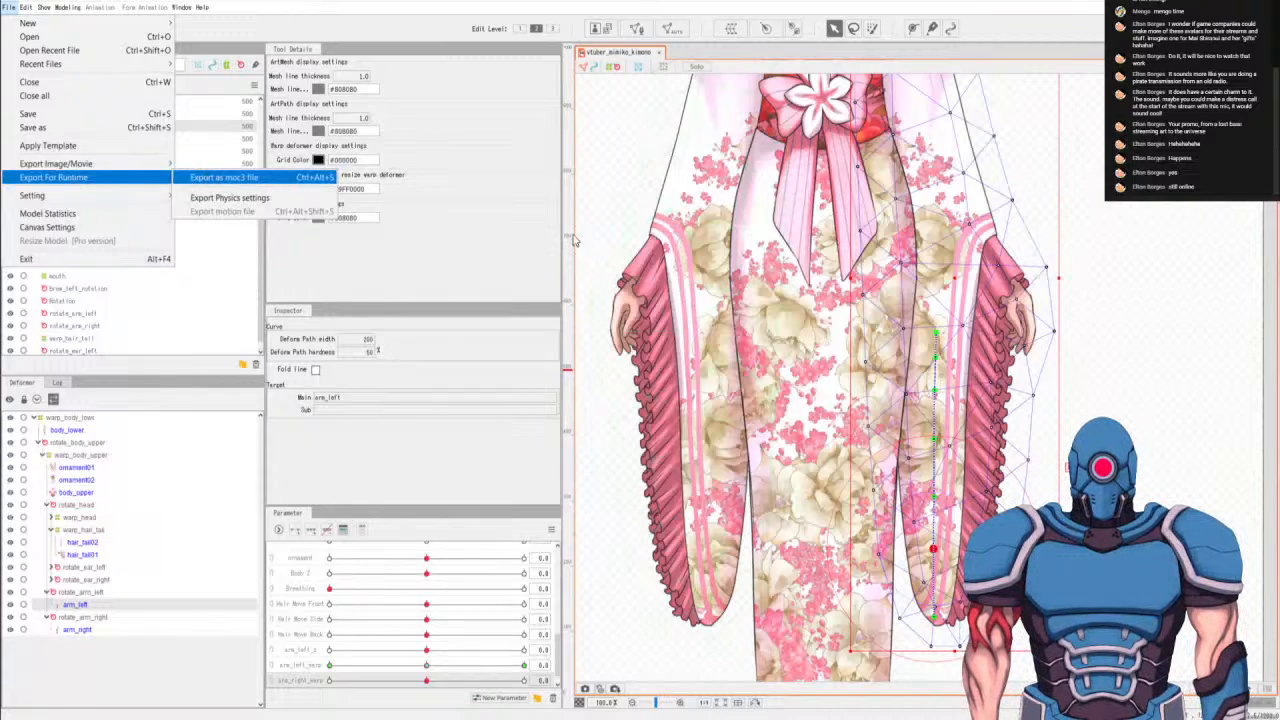
click(240, 182)
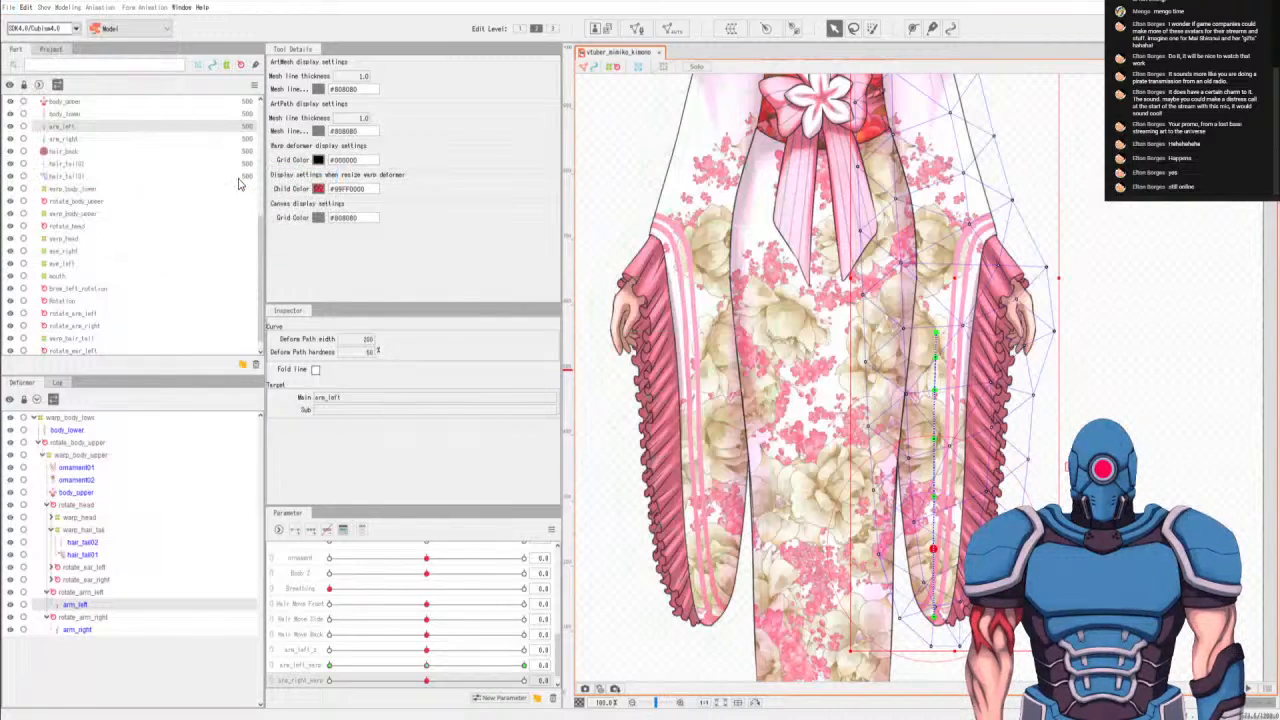
click(395, 128)
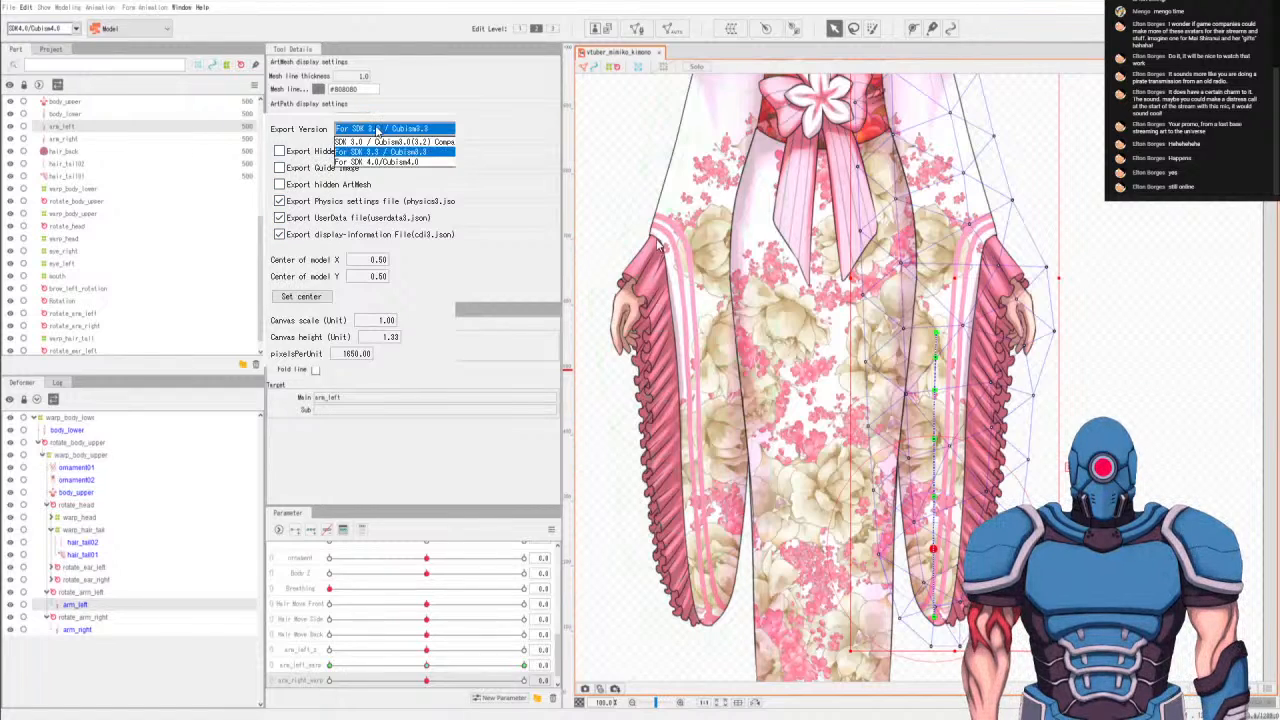
click(375, 156)
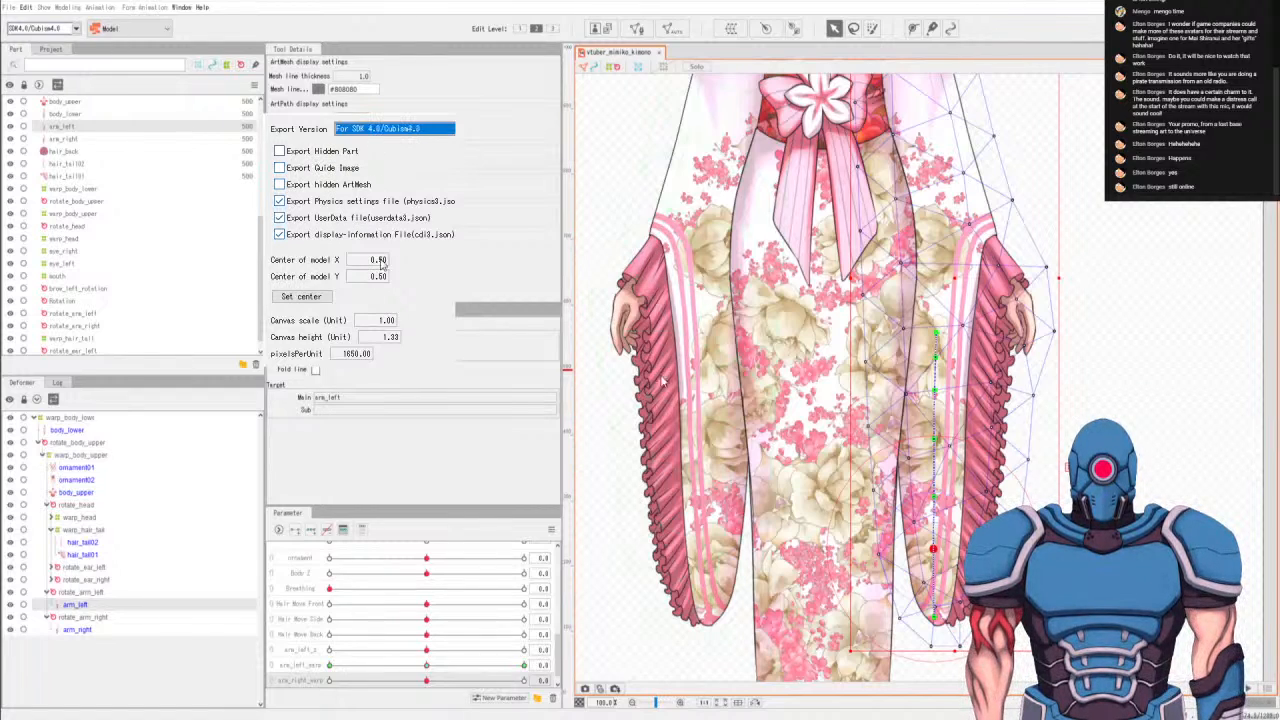
click(629, 485)
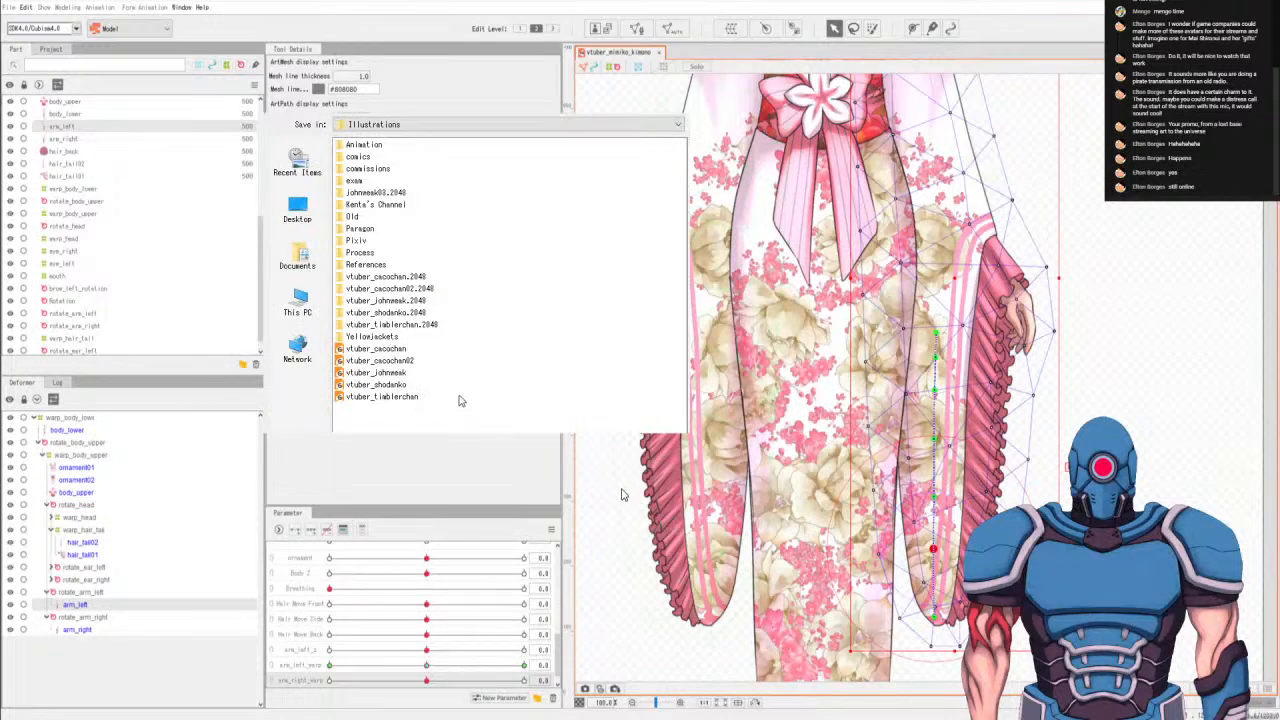
click(660, 409)
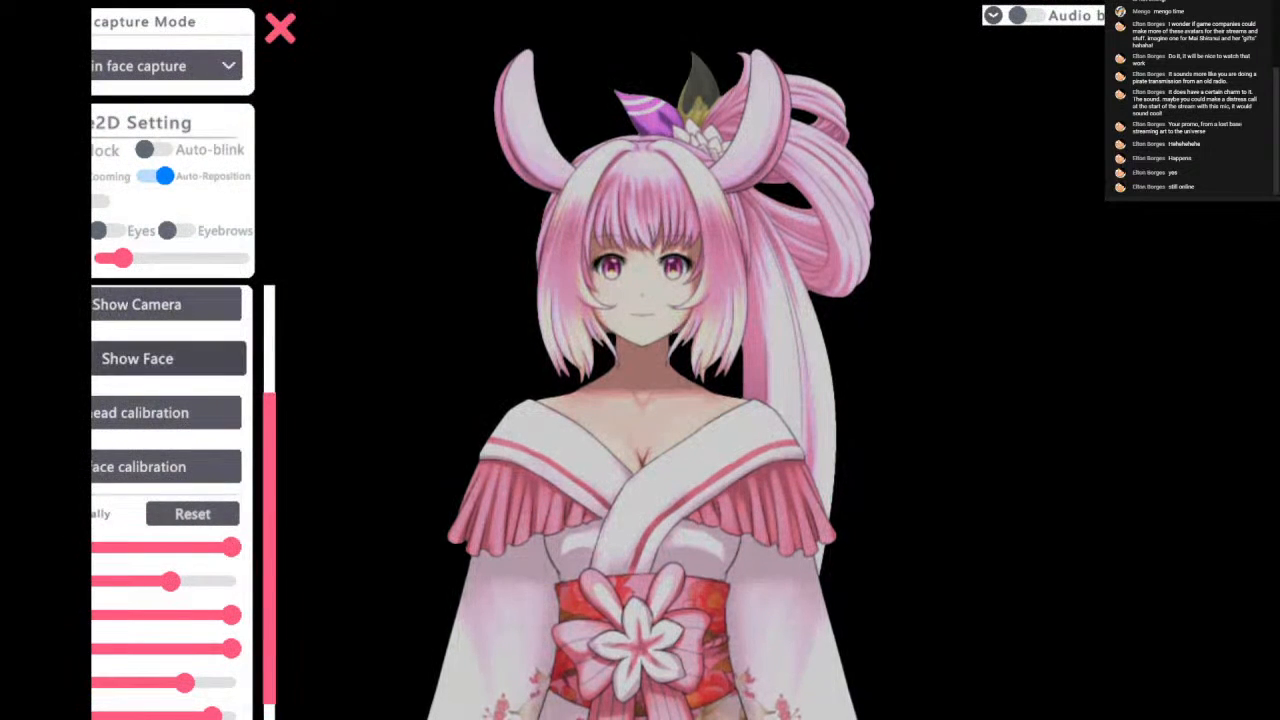
In the face-capture app, start capture with the built-in face capture mode, close the settings, and move the avatar up.
scroll(140, 450, up, 2)
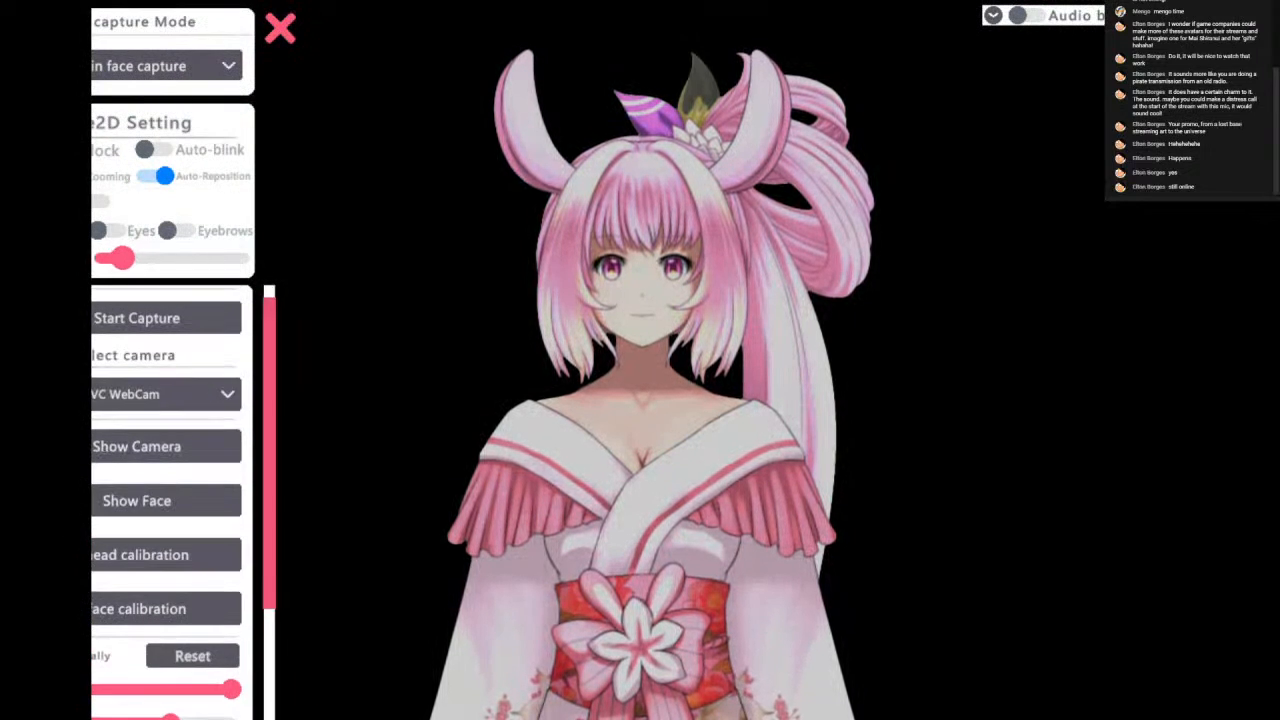
click(150, 66)
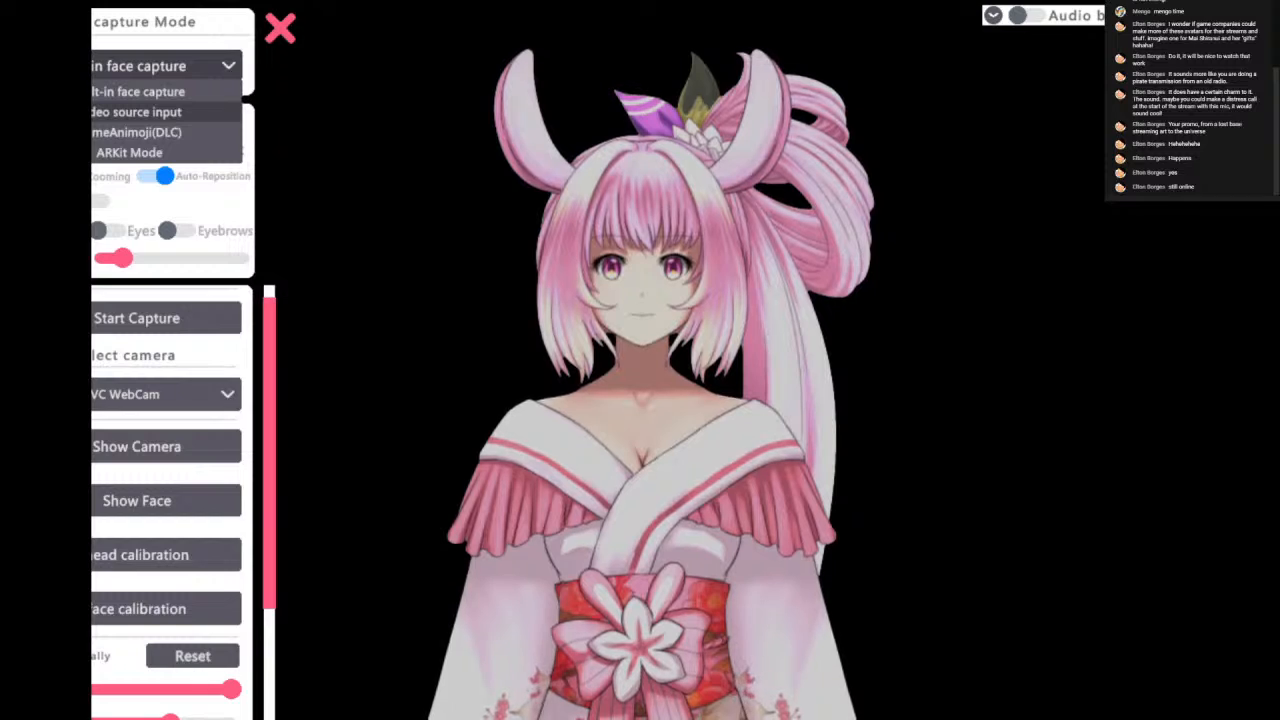
key(Escape)
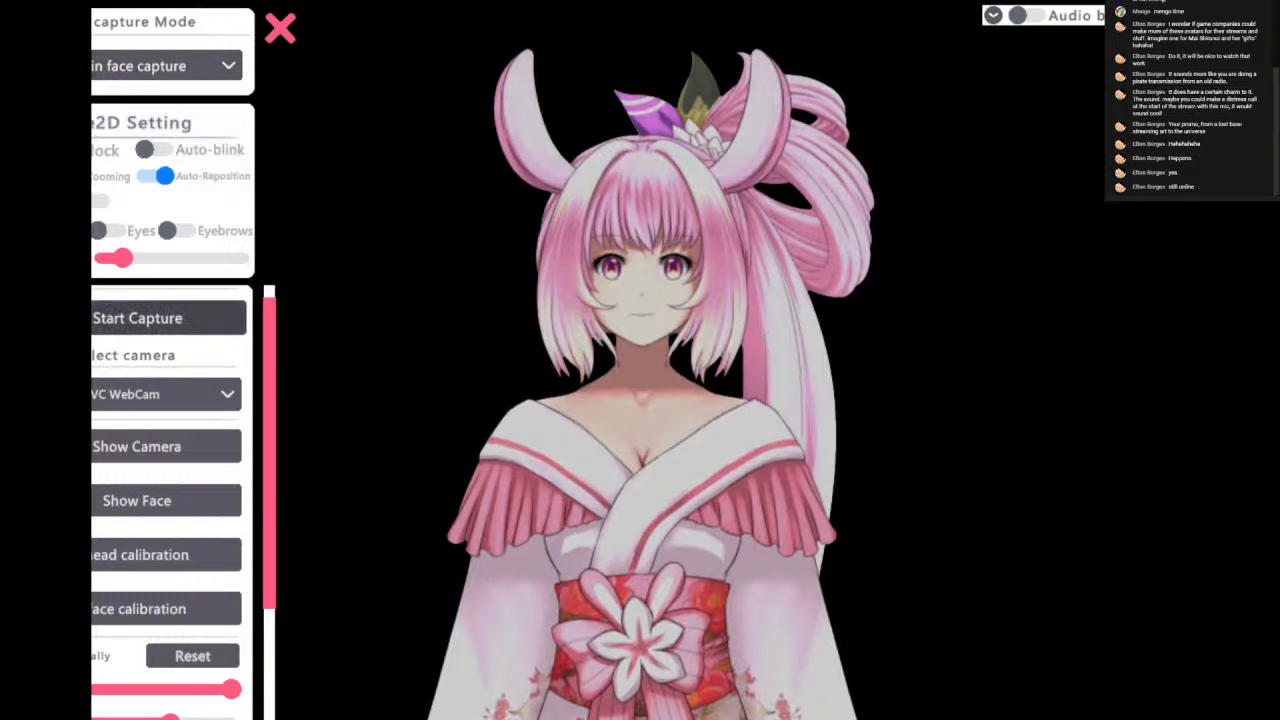
click(137, 318)
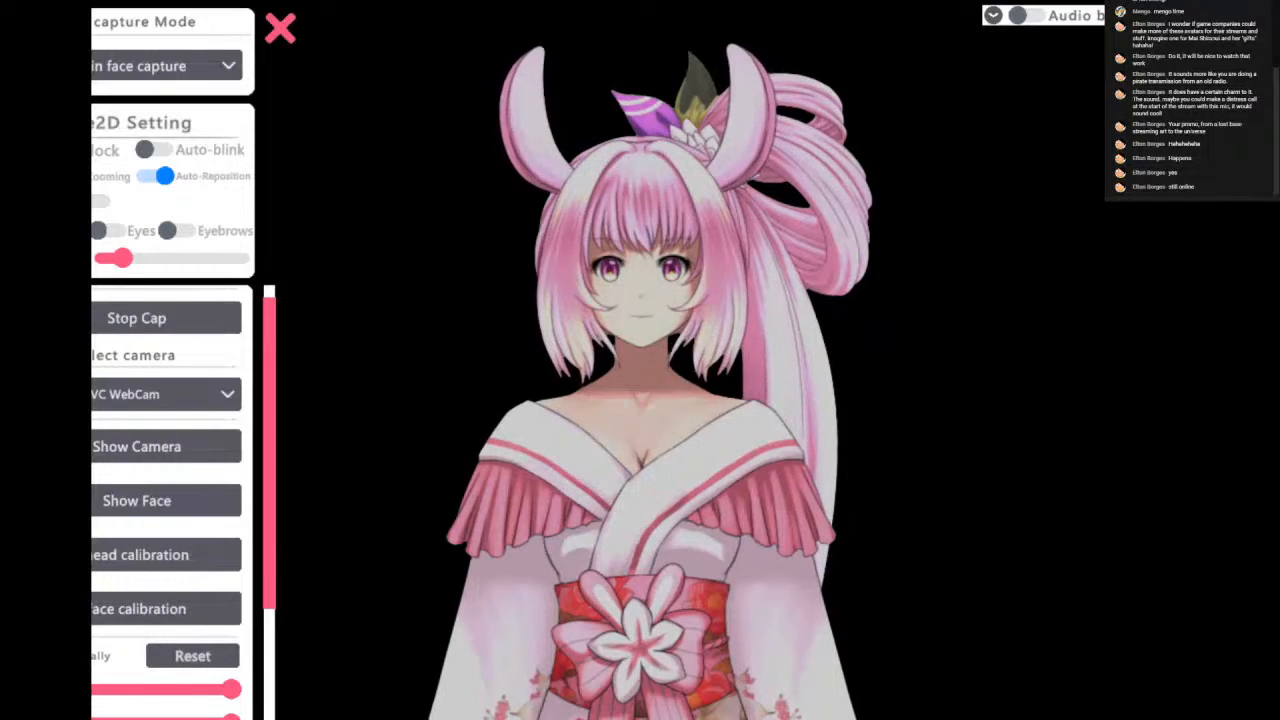
click(280, 28)
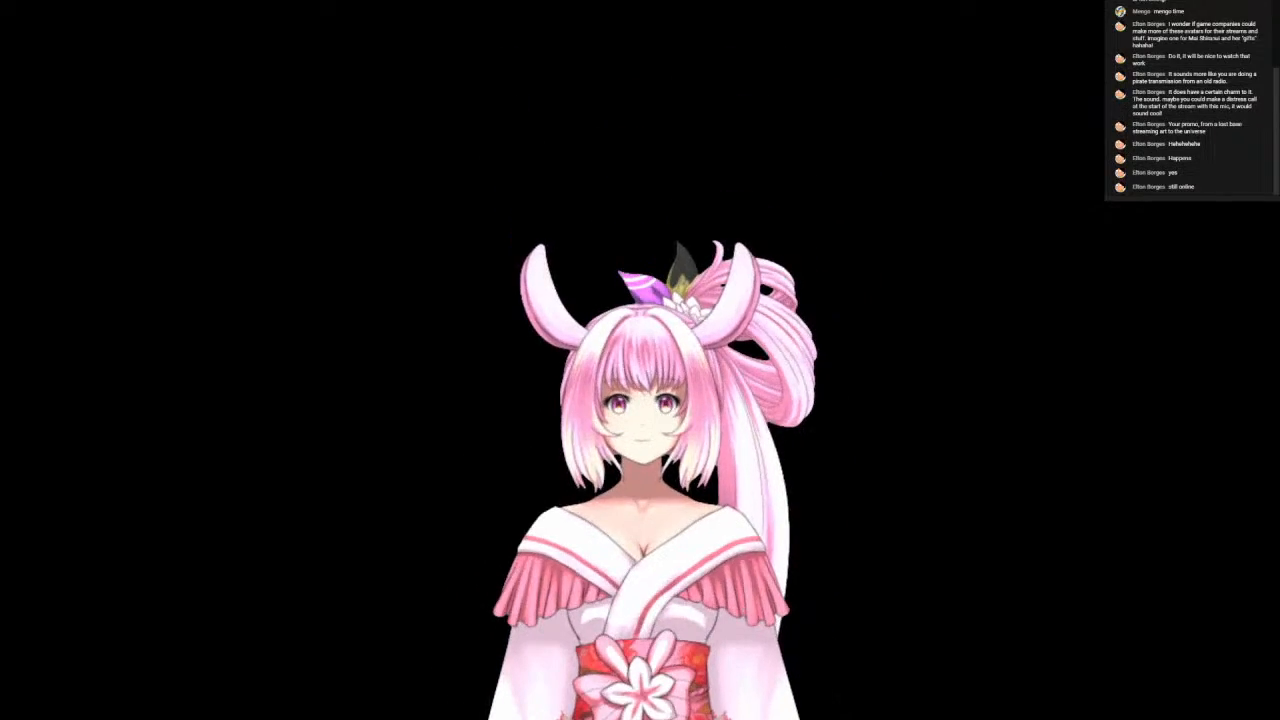
drag(654, 500, 634, 213)
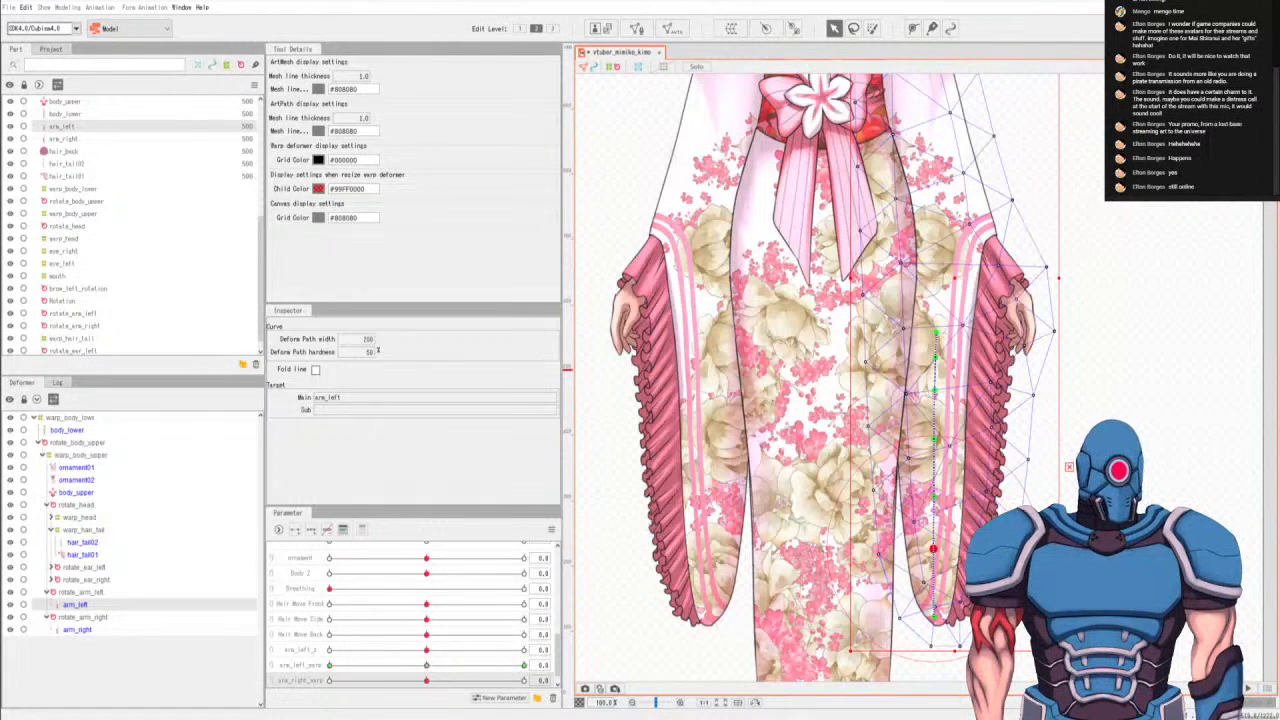
Switch back to the Cubism editor and bring the model's head and upper body into view.
drag(694, 275, 680, 588)
drag(735, 342, 770, 517)
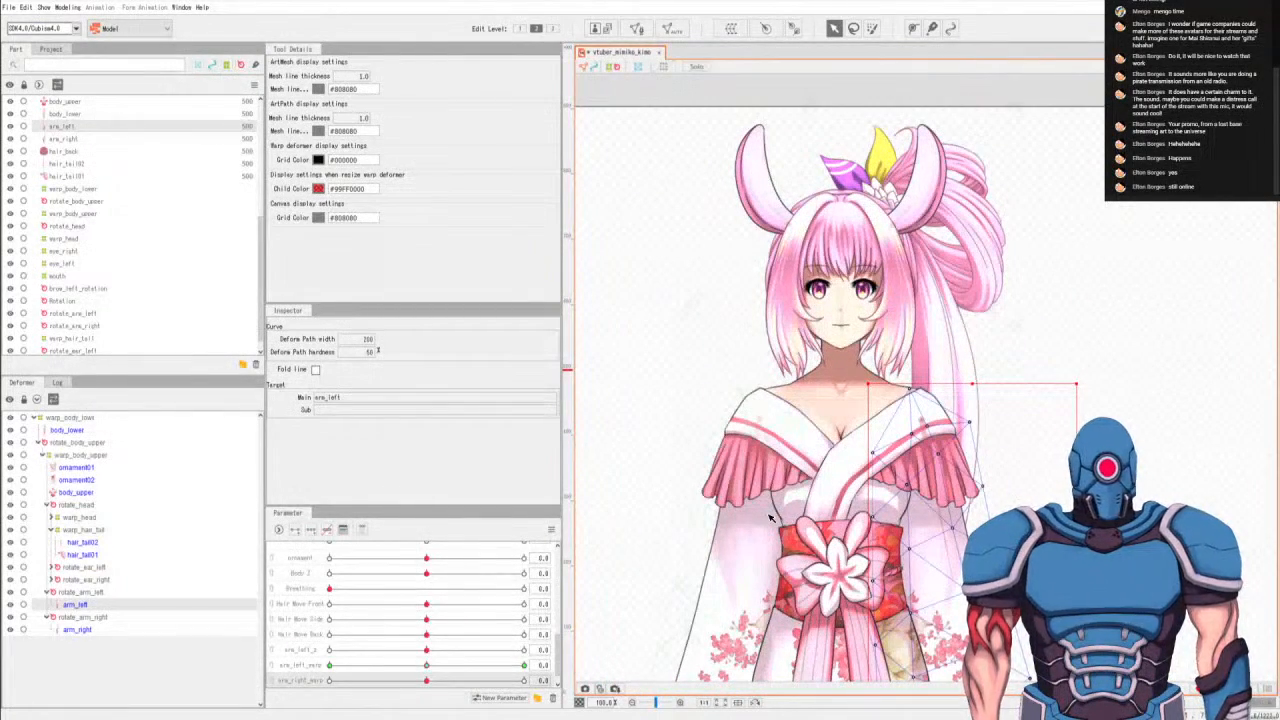